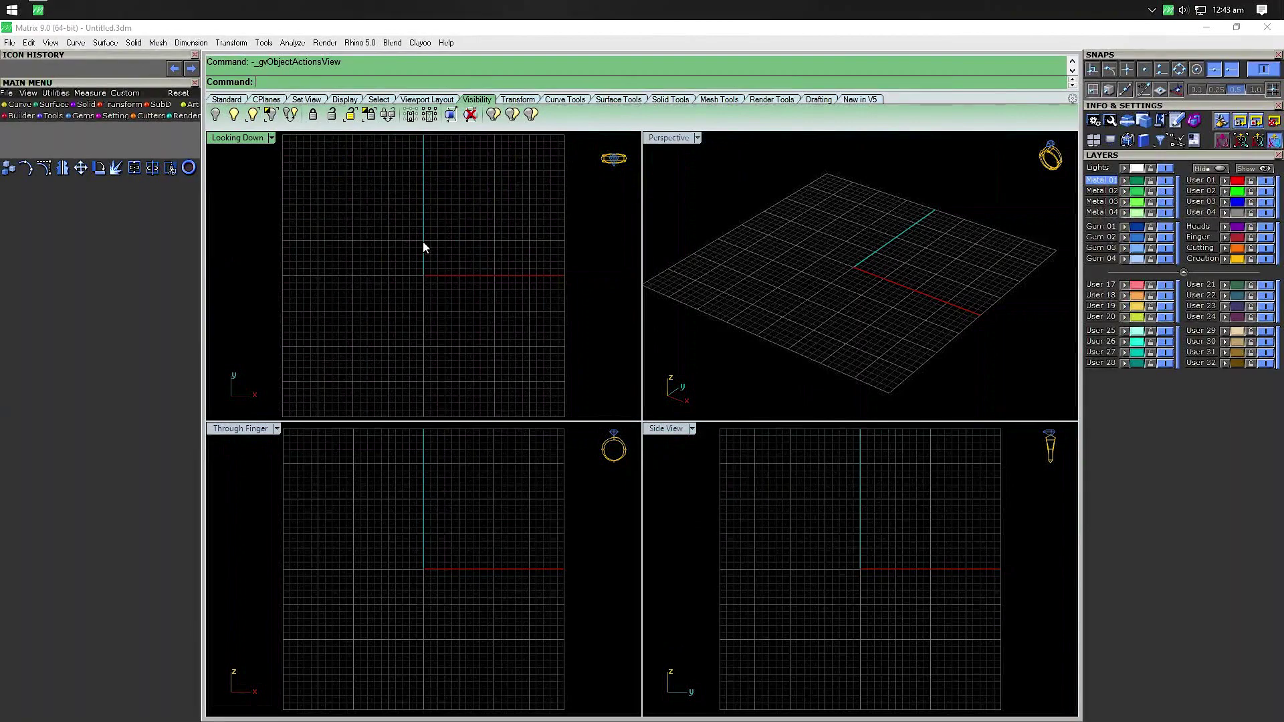
Place the ring reference JPG as a picture frame in the Looking Down view
{"action": "key", "text": "F6"}
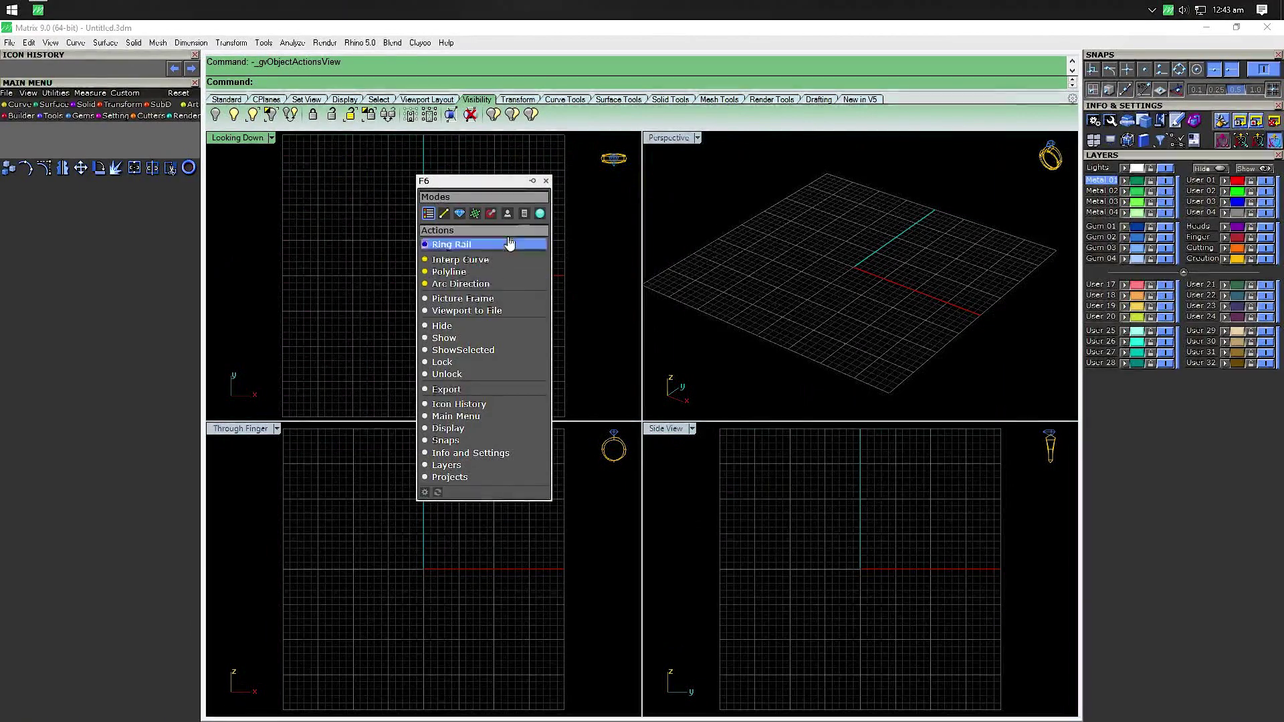
{"action": "left_click_drag", "start_coordinate": [536, 186], "coordinate": [1170, 384]}
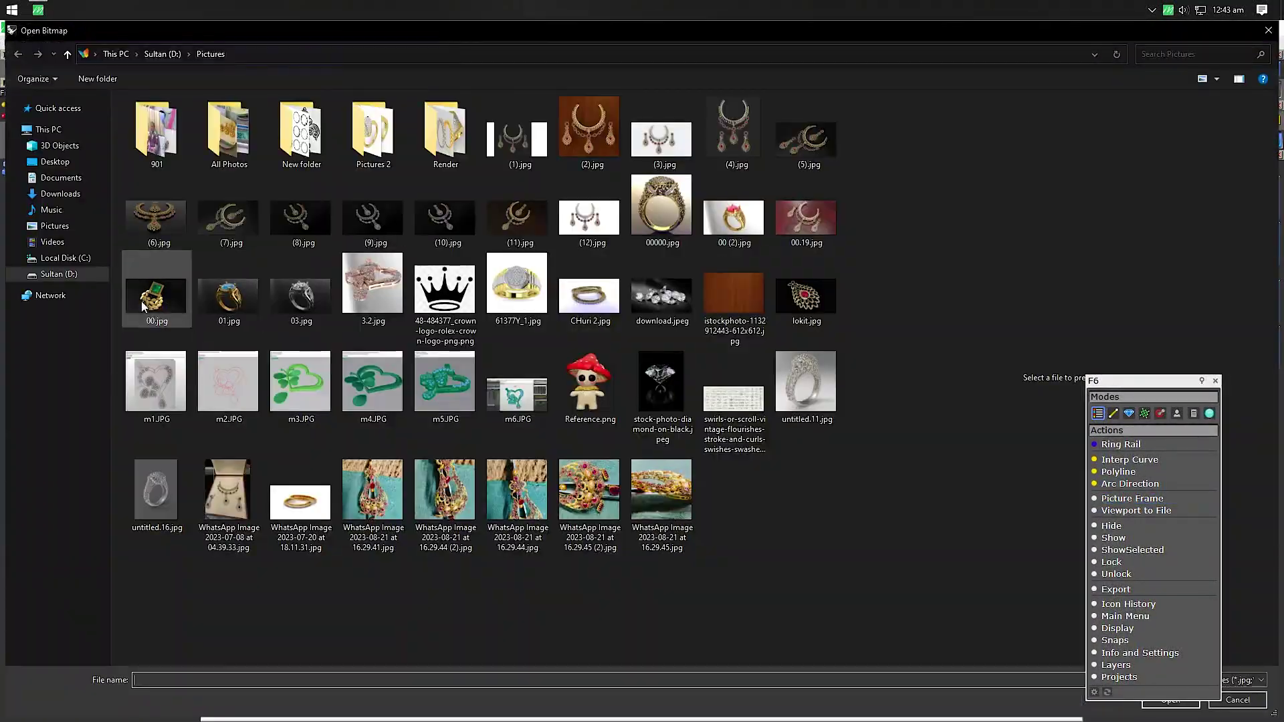
{"action": "left_click", "coordinate": [80, 274]}
{"action": "double_click", "coordinate": [164, 214]}
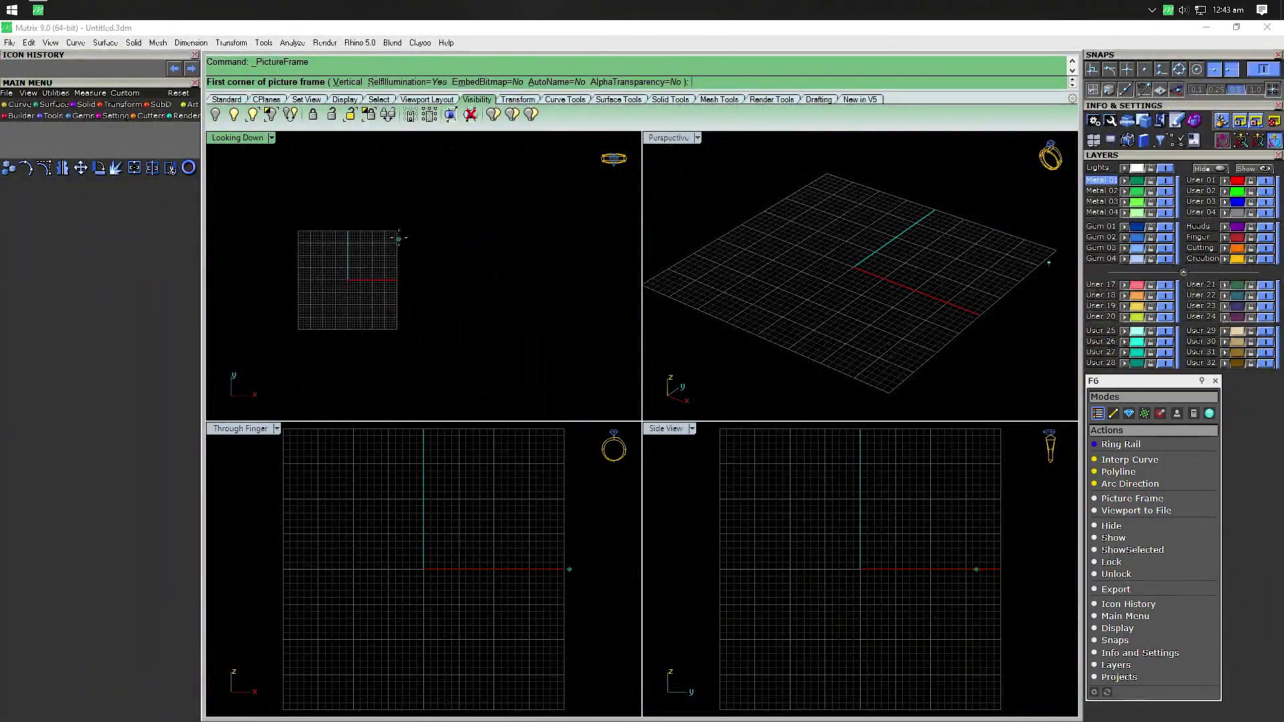
{"action": "left_click", "coordinate": [407, 228]}
{"action": "left_click", "coordinate": [532, 218]}
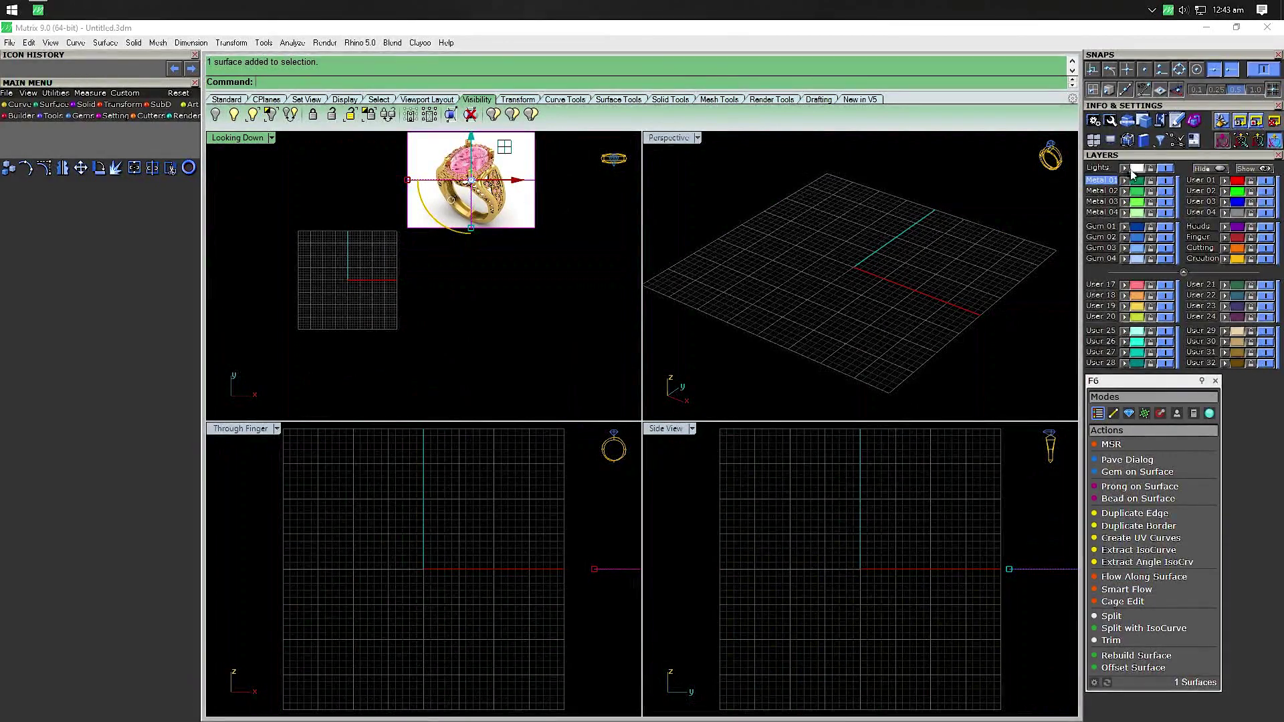
{"action": "left_click", "coordinate": [583, 157]}
Maximize the Perspective view and frame the ring reference picture
{"action": "double_click", "coordinate": [669, 138]}
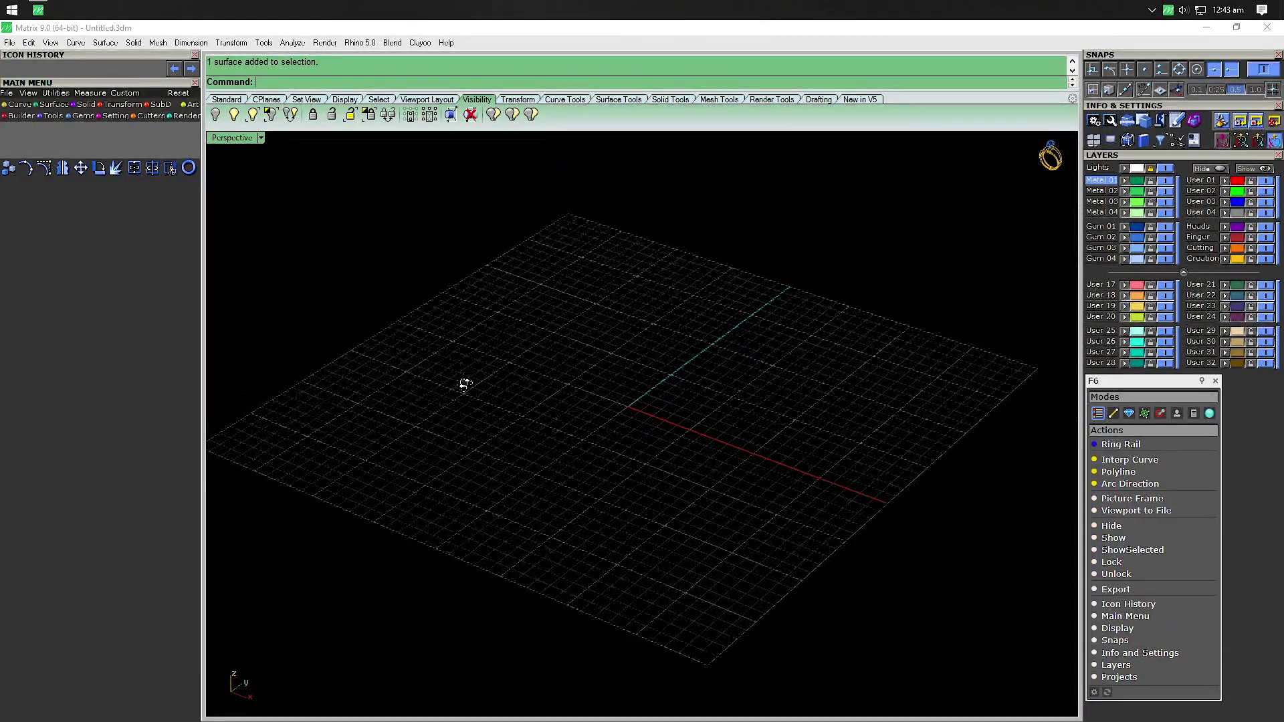
{"action": "scroll", "coordinate": [620, 375], "scroll_direction": "down", "scroll_amount": 3}
{"action": "right_click_drag", "start_coordinate": [682, 301], "coordinate": [560, 573], "text": "shift"}
{"action": "scroll", "coordinate": [645, 427], "scroll_direction": "up", "scroll_amount": 2}
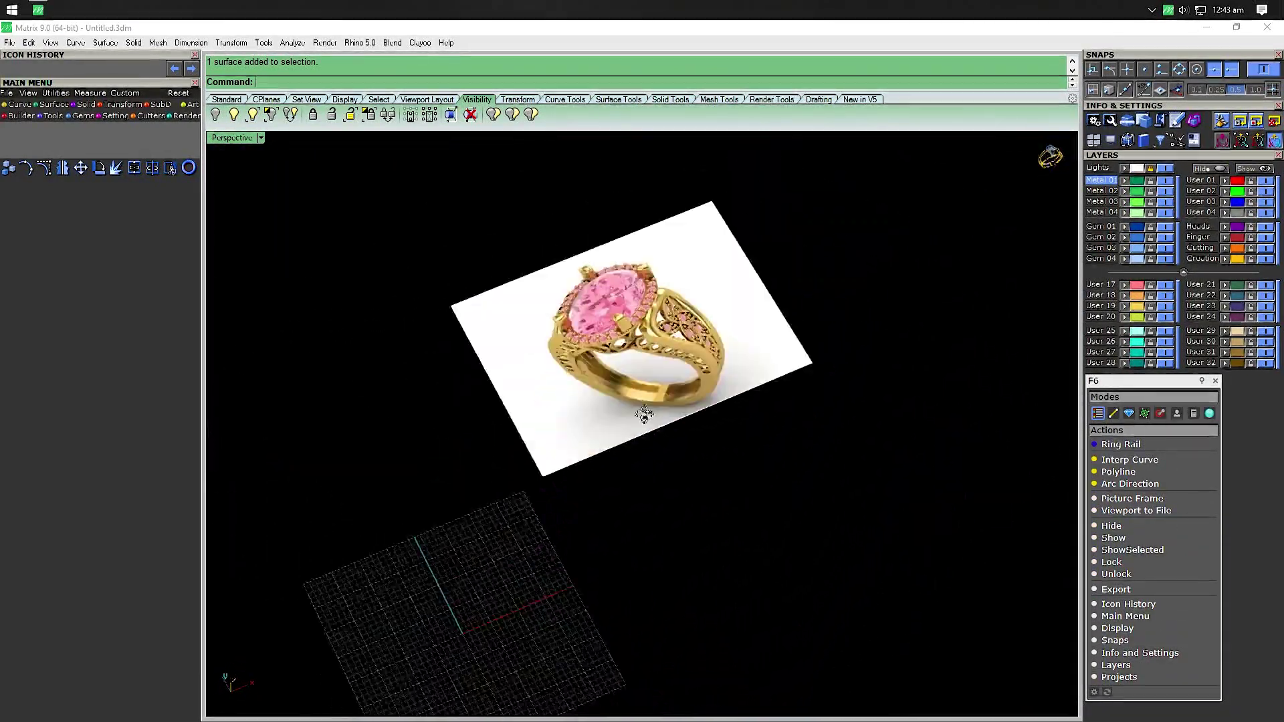
{"action": "scroll", "coordinate": [676, 338], "scroll_direction": "up", "scroll_amount": 3}
{"action": "scroll", "coordinate": [675, 338], "scroll_direction": "up", "scroll_amount": 5}
{"action": "scroll", "coordinate": [675, 338], "scroll_direction": "down", "scroll_amount": 2}
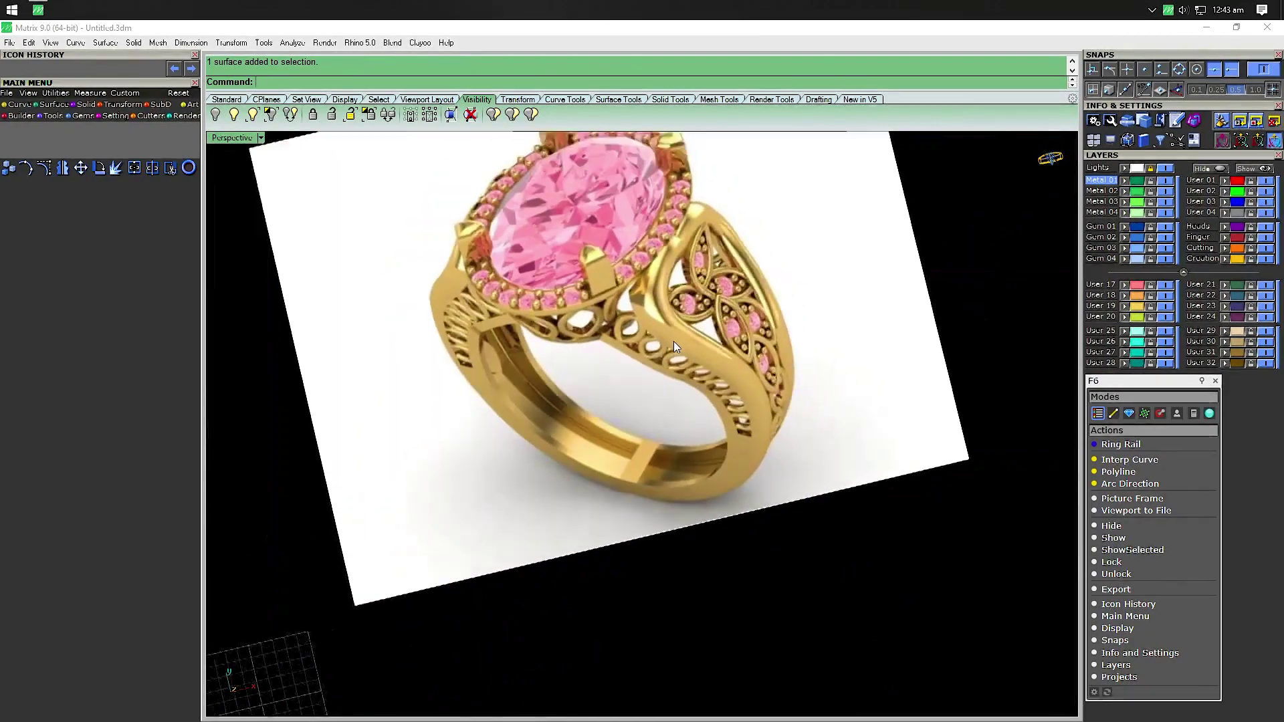
{"action": "scroll", "coordinate": [672, 341], "scroll_direction": "down", "scroll_amount": 5}
{"action": "right_click_drag", "start_coordinate": [467, 521], "coordinate": [536, 404], "text": "shift"}
{"action": "scroll", "coordinate": [536, 404], "scroll_direction": "up", "scroll_amount": 2}
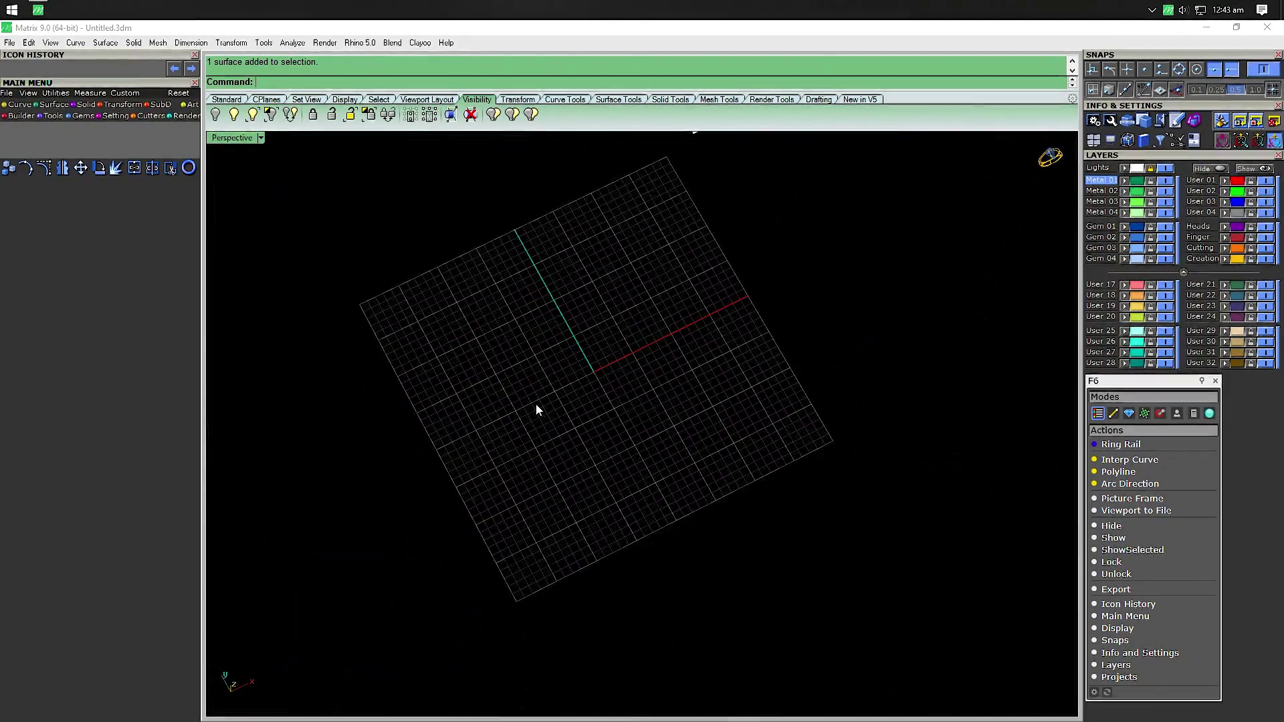
Load a larger-size oval gem from the Gem Loader
{"action": "left_click", "coordinate": [81, 116]}
{"action": "left_click", "coordinate": [8, 131]}
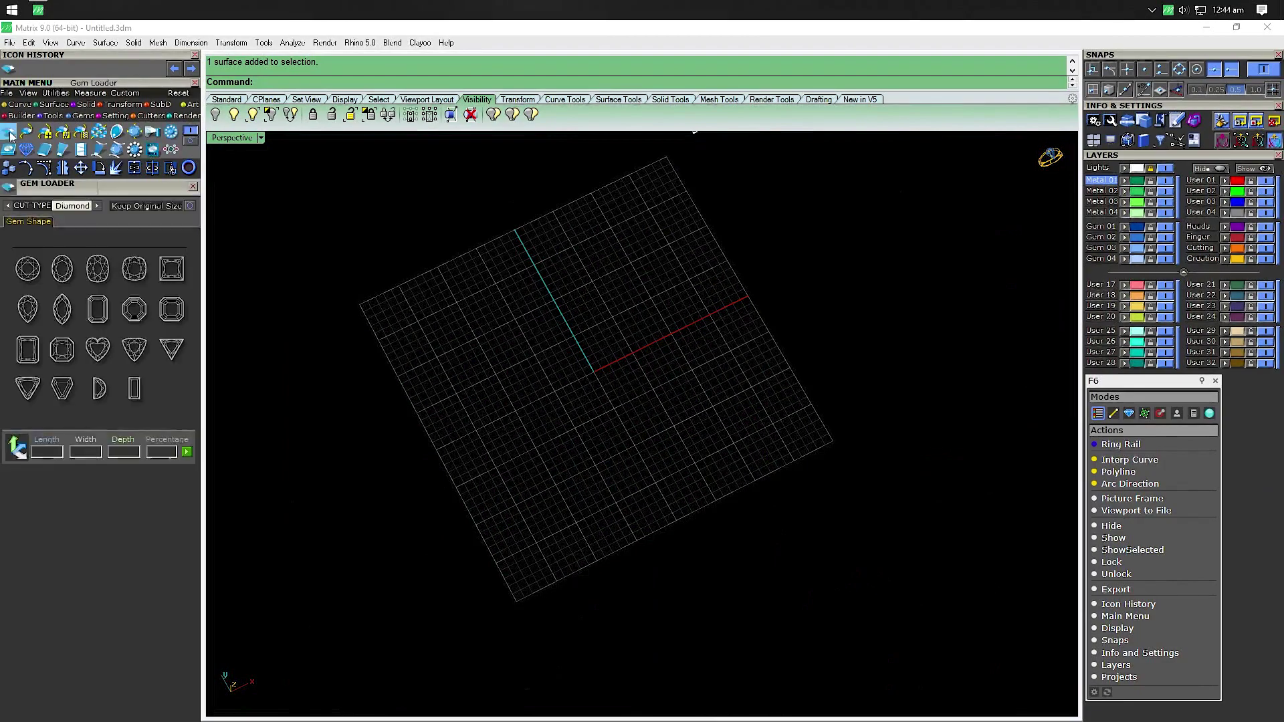
{"action": "left_click", "coordinate": [59, 267]}
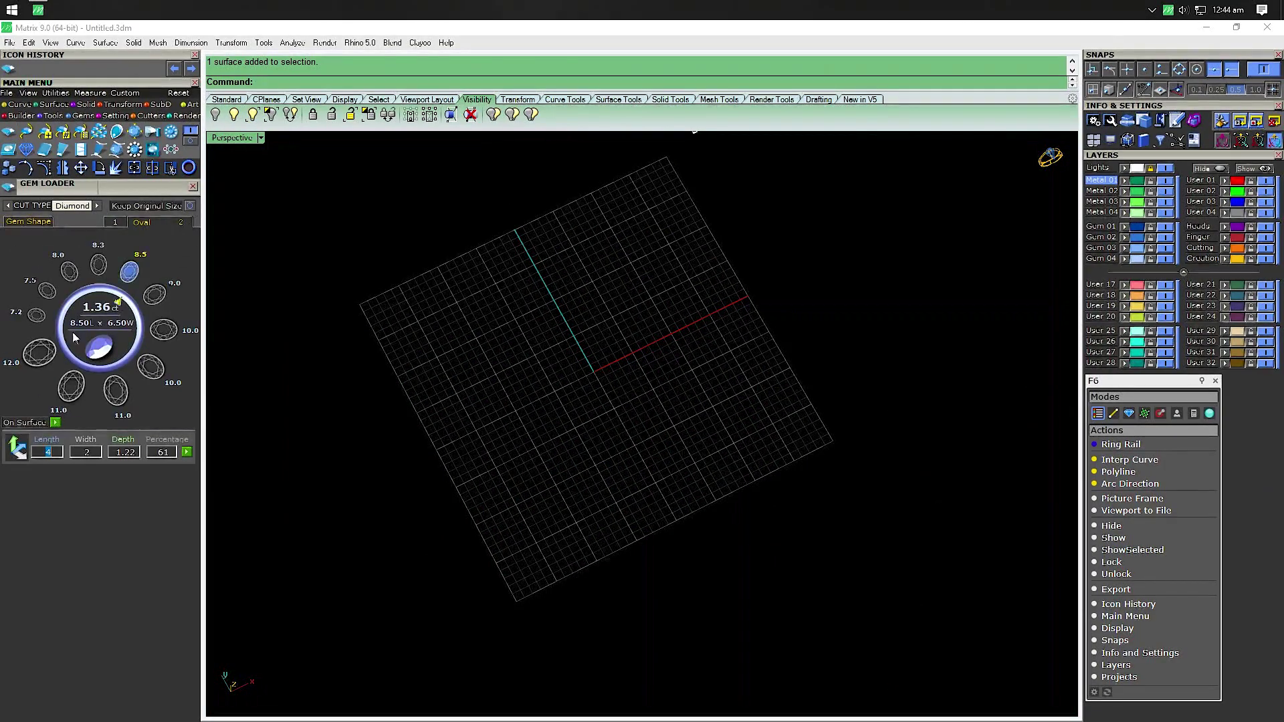
{"action": "left_click", "coordinate": [40, 351]}
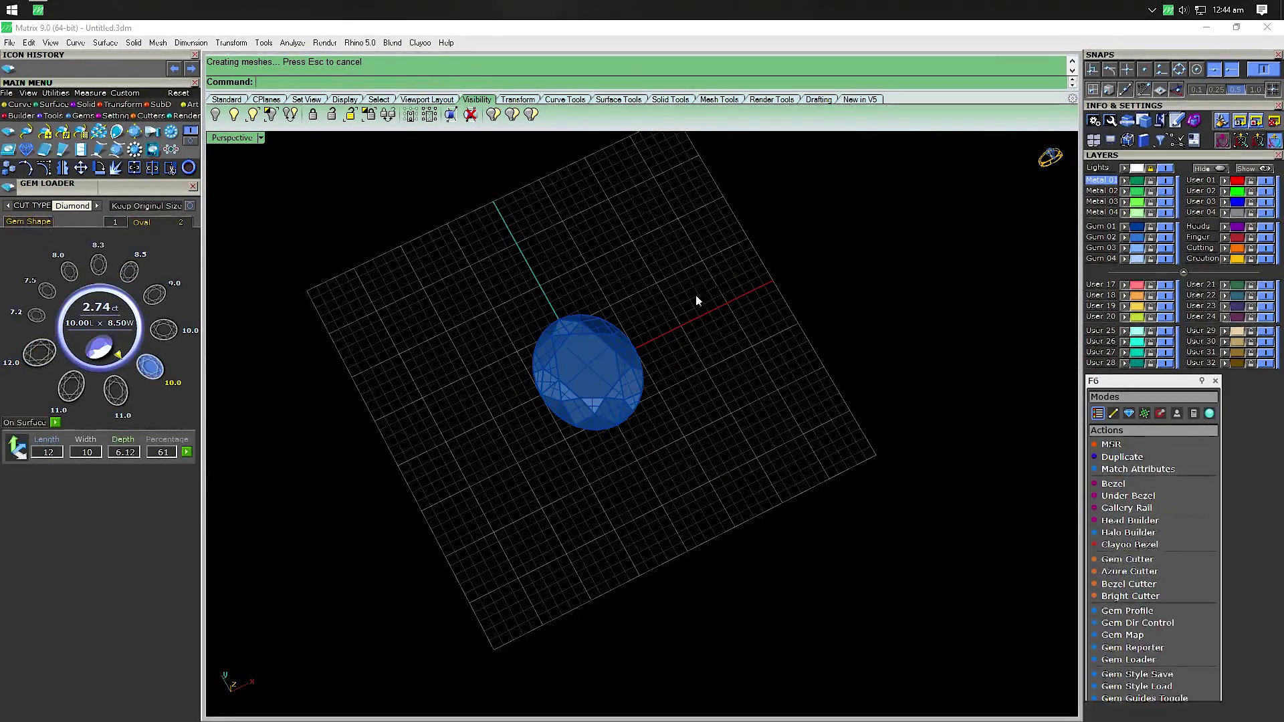
Extract the gem profile, offset it into inner and outer curves, and select both
{"action": "left_click", "coordinate": [1127, 610]}
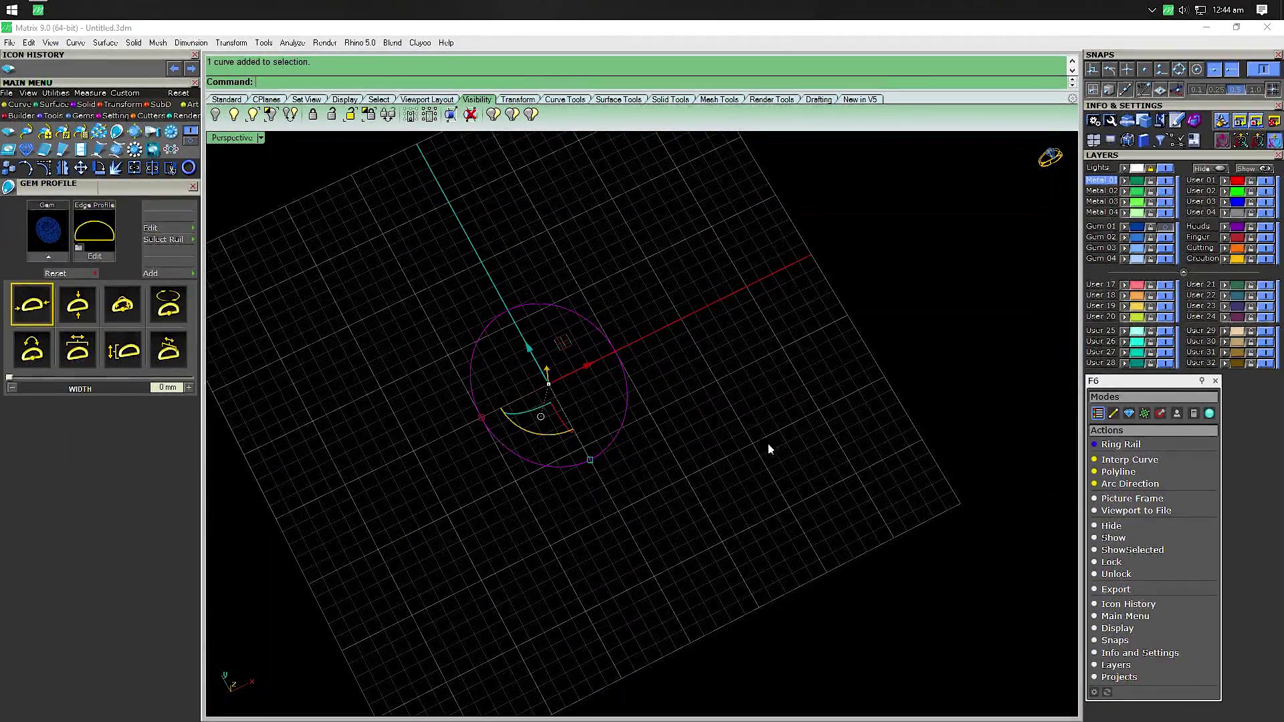
{"action": "left_click", "coordinate": [1129, 457]}
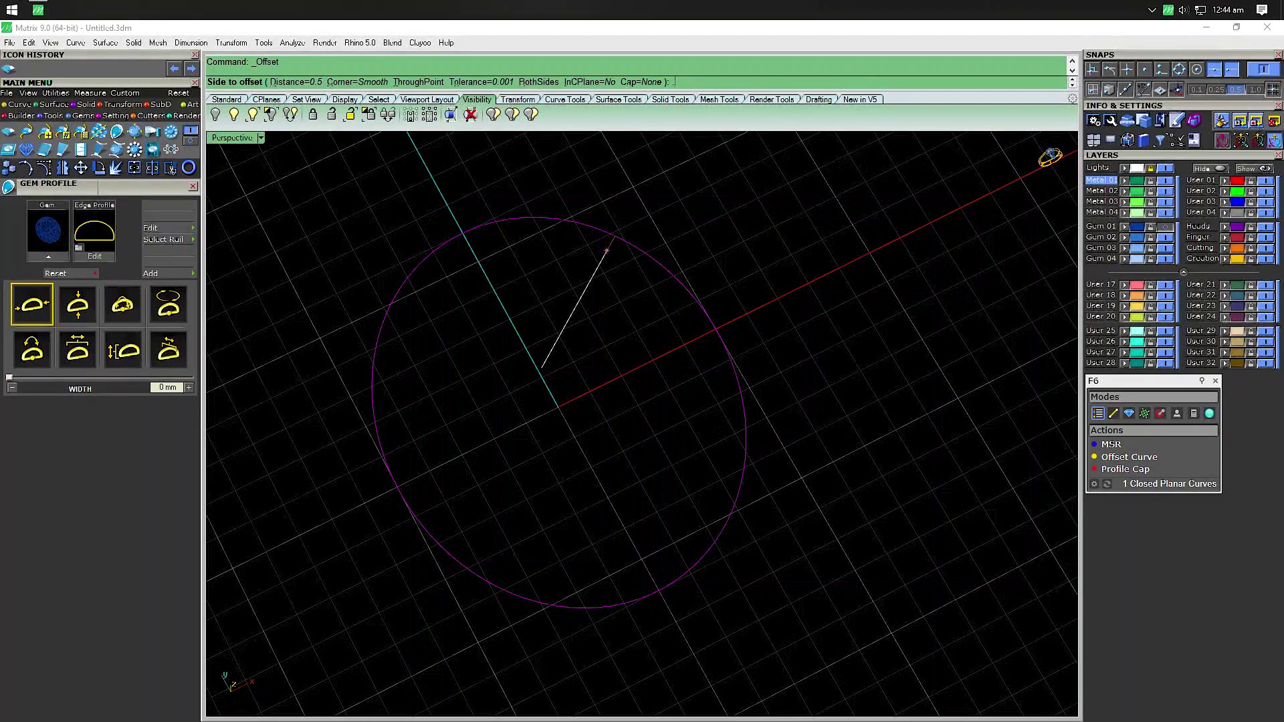
{"action": "type", "text": ".7"}
{"action": "left_click", "coordinate": [542, 366]}
{"action": "type", "text": "1.5"}
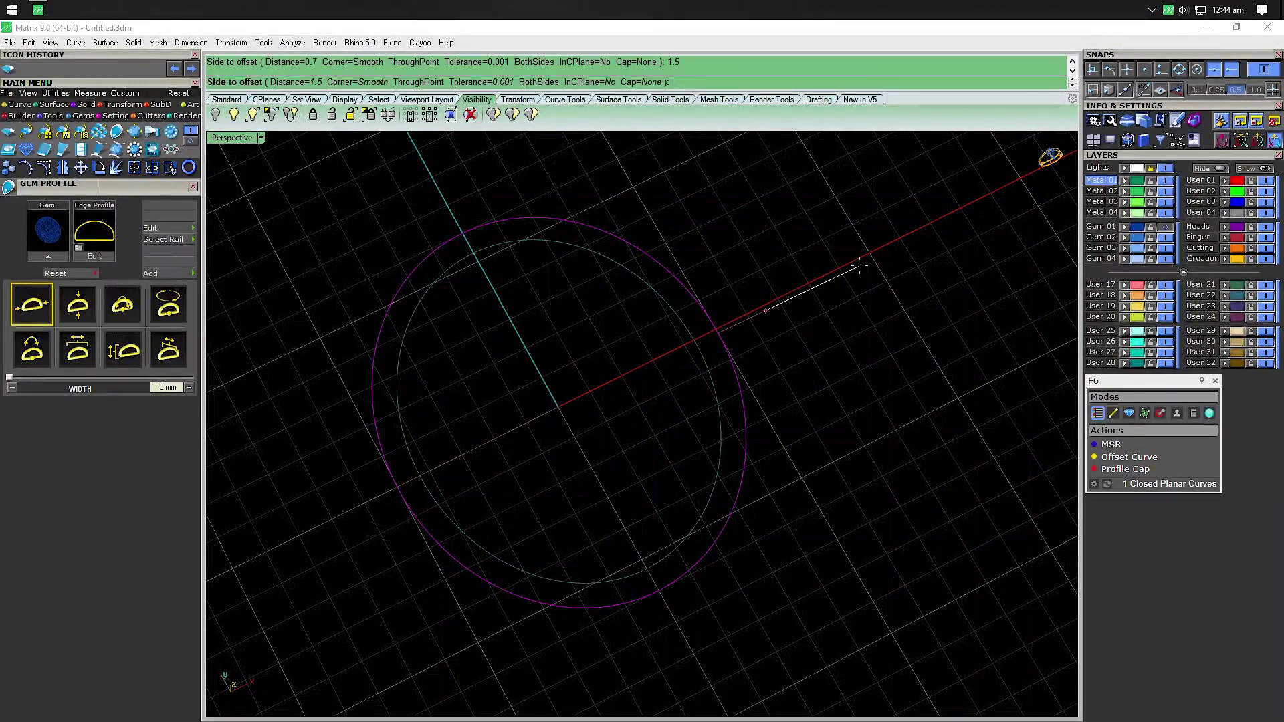
{"action": "left_click", "coordinate": [860, 266]}
{"action": "left_click_drag", "start_coordinate": [760, 371], "coordinate": [669, 411]}
{"action": "mouse_move", "coordinate": [589, 480]}
{"action": "right_mouse_down"}
{"action": "mouse_move", "coordinate": [527, 571]}
{"action": "mouse_move", "coordinate": [625, 300]}
{"action": "mouse_move", "coordinate": [573, 585]}
{"action": "right_mouse_up"}
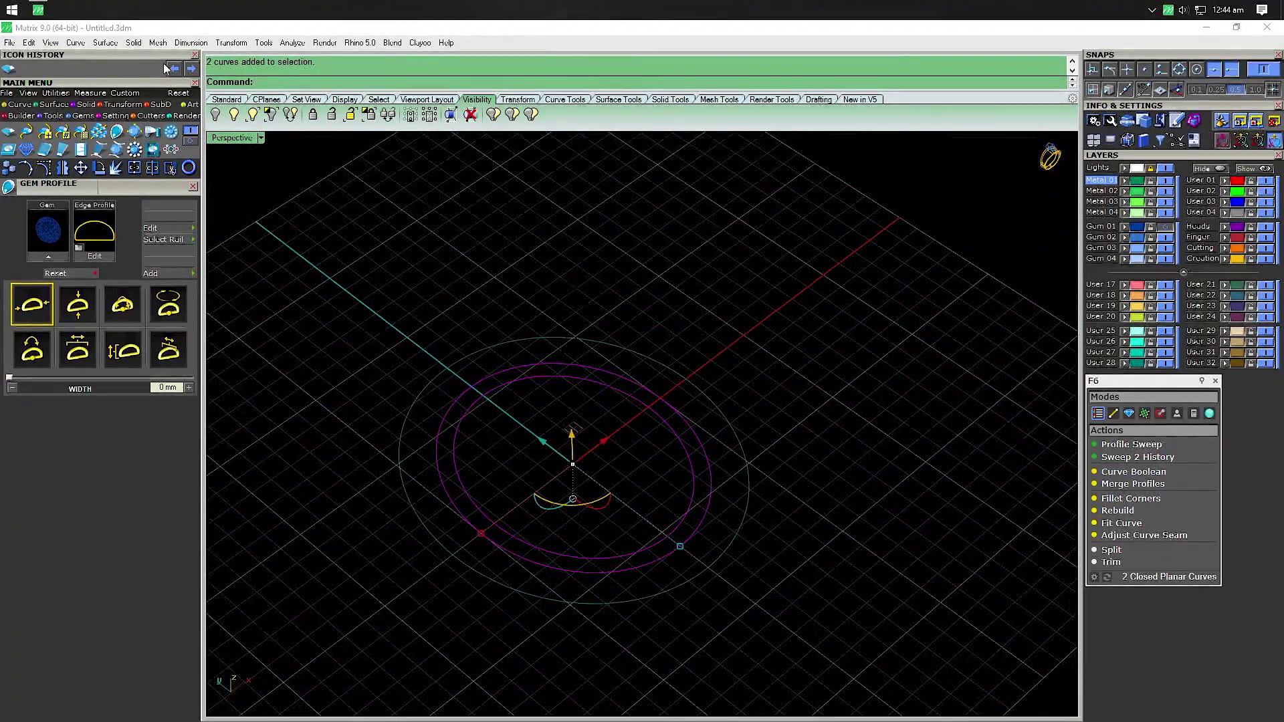
Extrude the curves one-sided at distance 1, plus the edge curve into a wide flat ring
{"action": "left_click", "coordinate": [134, 43]}
{"action": "mouse_move", "coordinate": [182, 374]}
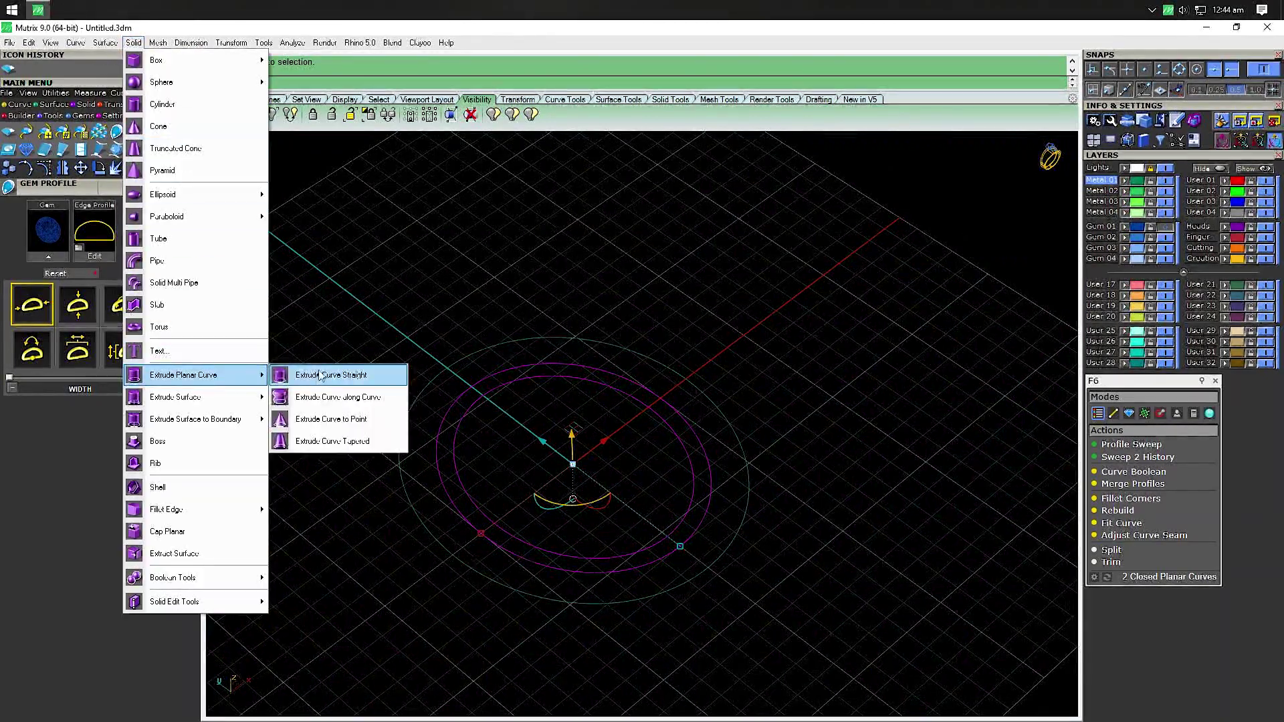
{"action": "left_click", "coordinate": [322, 375]}
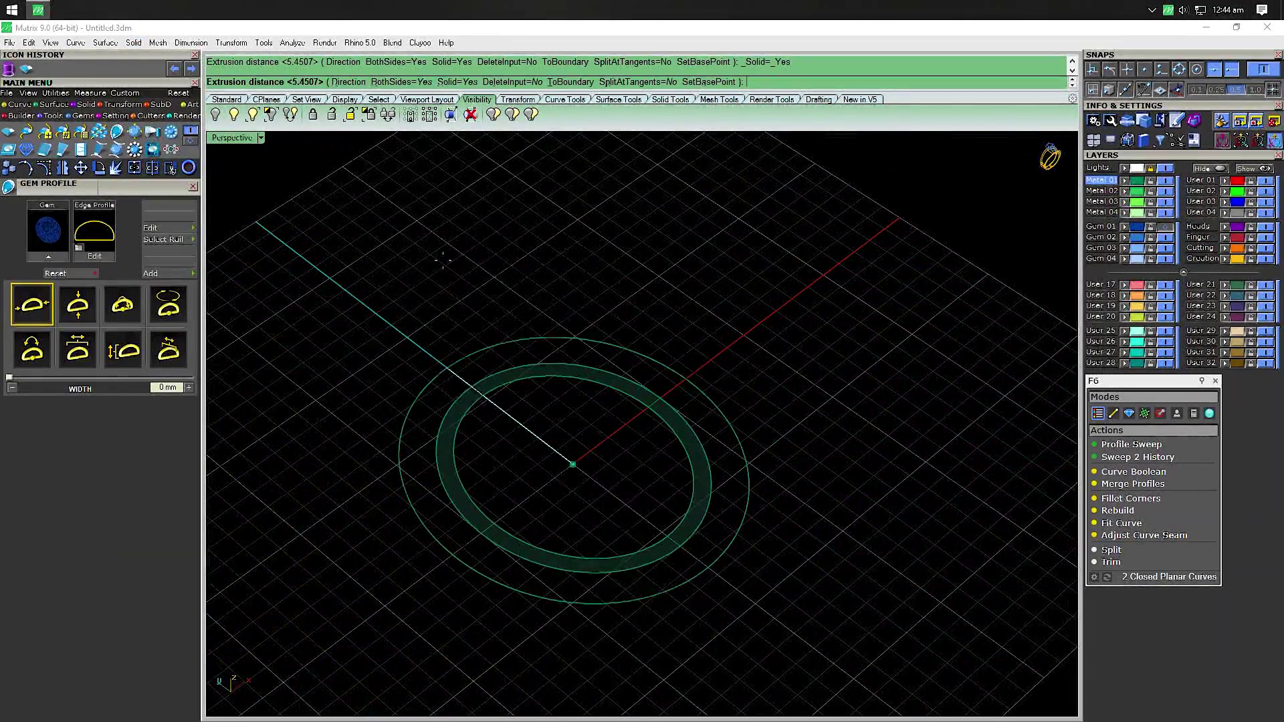
{"action": "left_click", "coordinate": [392, 82]}
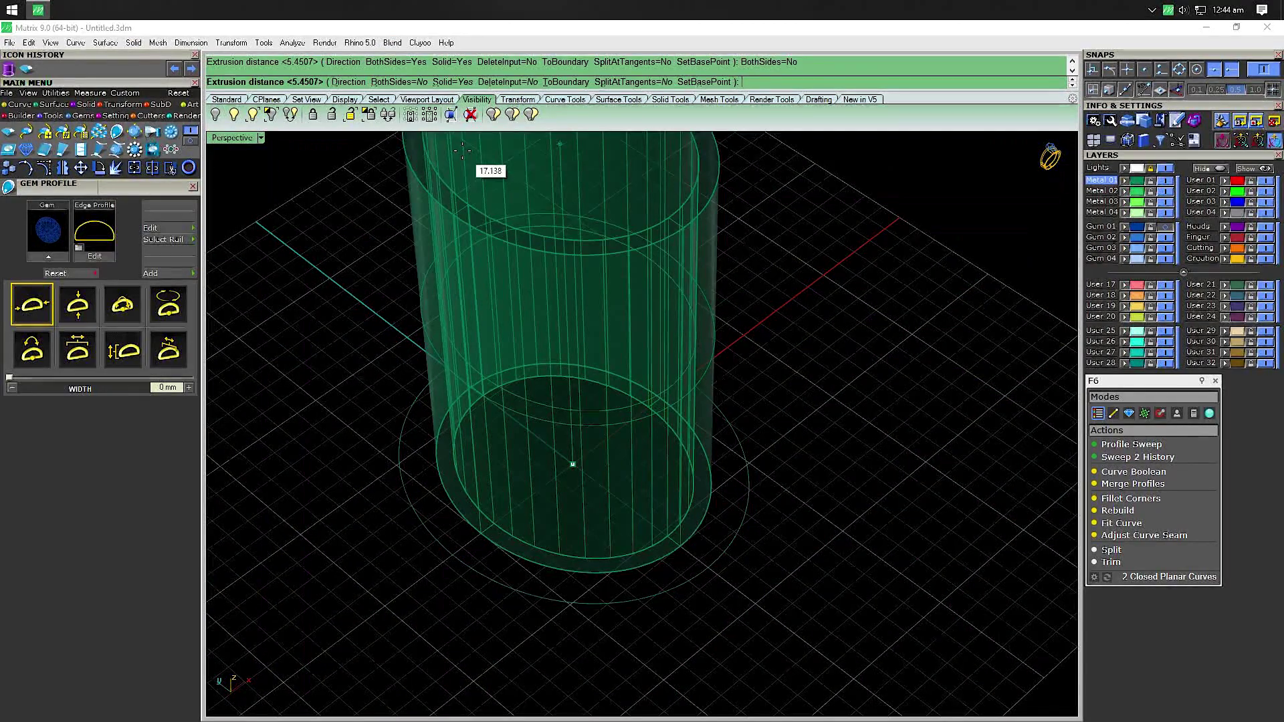
{"action": "type", "text": "1"}
{"action": "key", "text": "Return"}
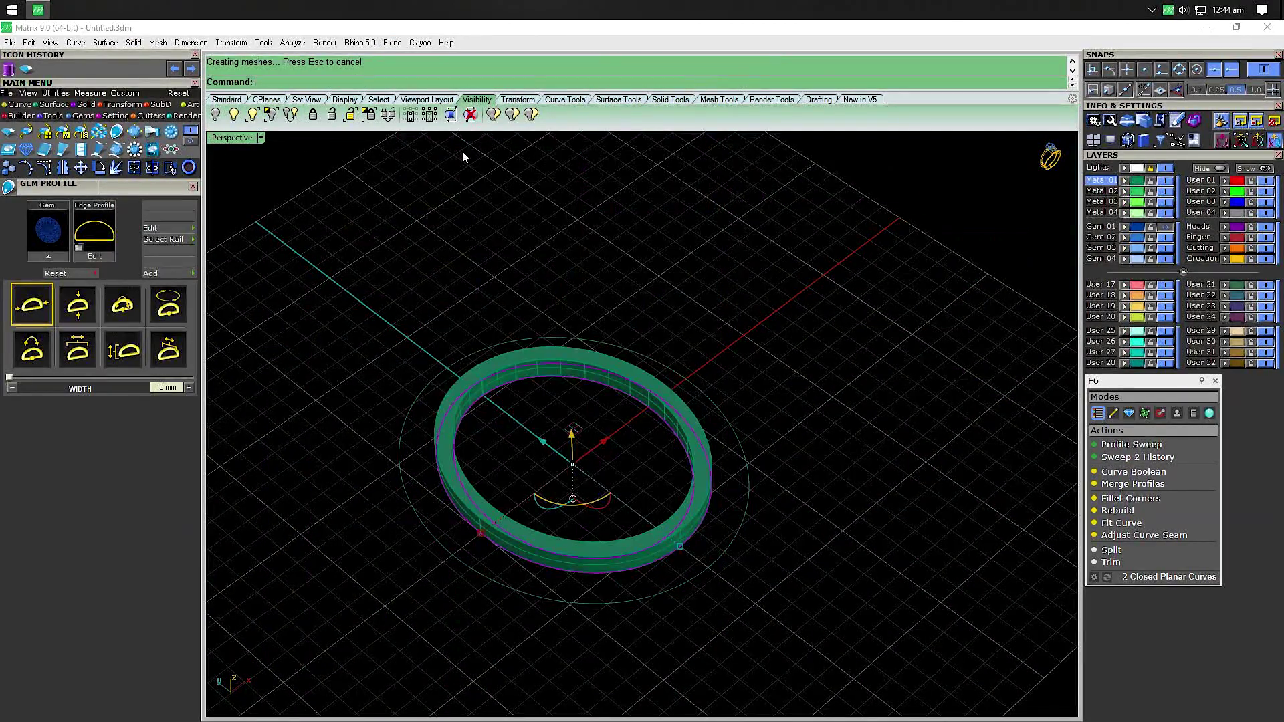
{"action": "scroll", "coordinate": [756, 439], "scroll_direction": "up", "scroll_amount": 3}
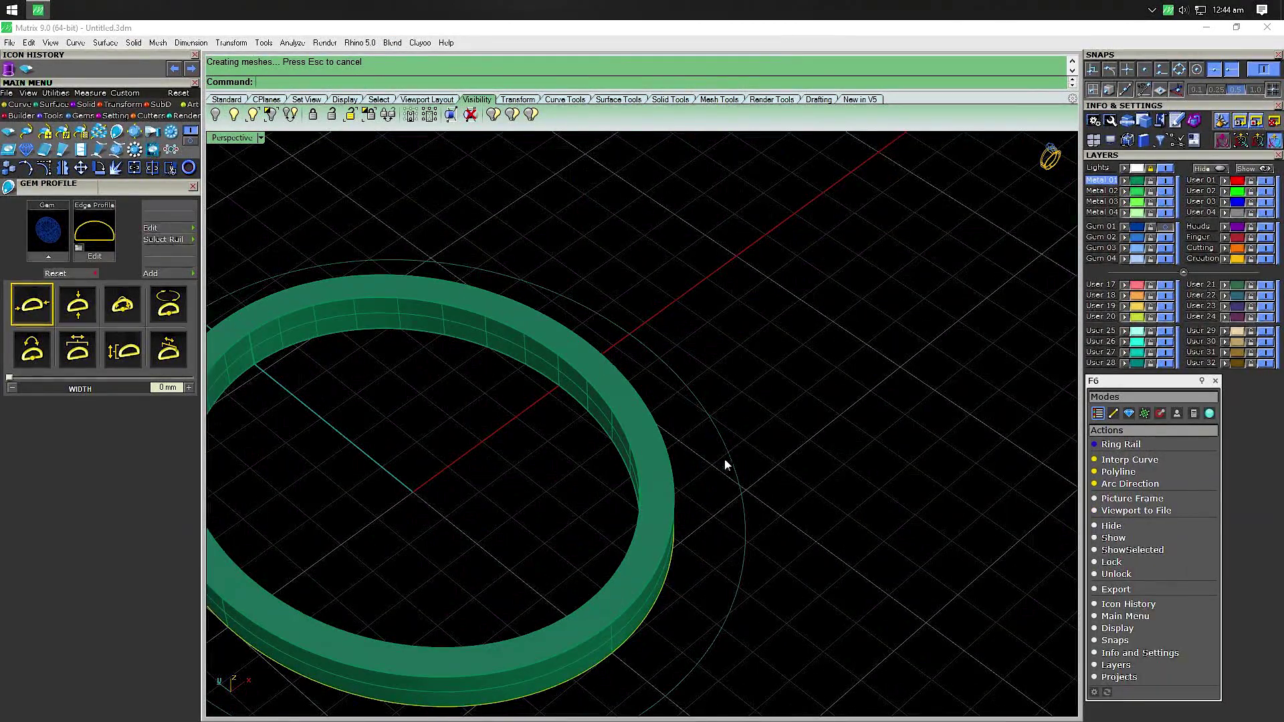
{"action": "left_click", "coordinate": [668, 573], "text": "shift"}
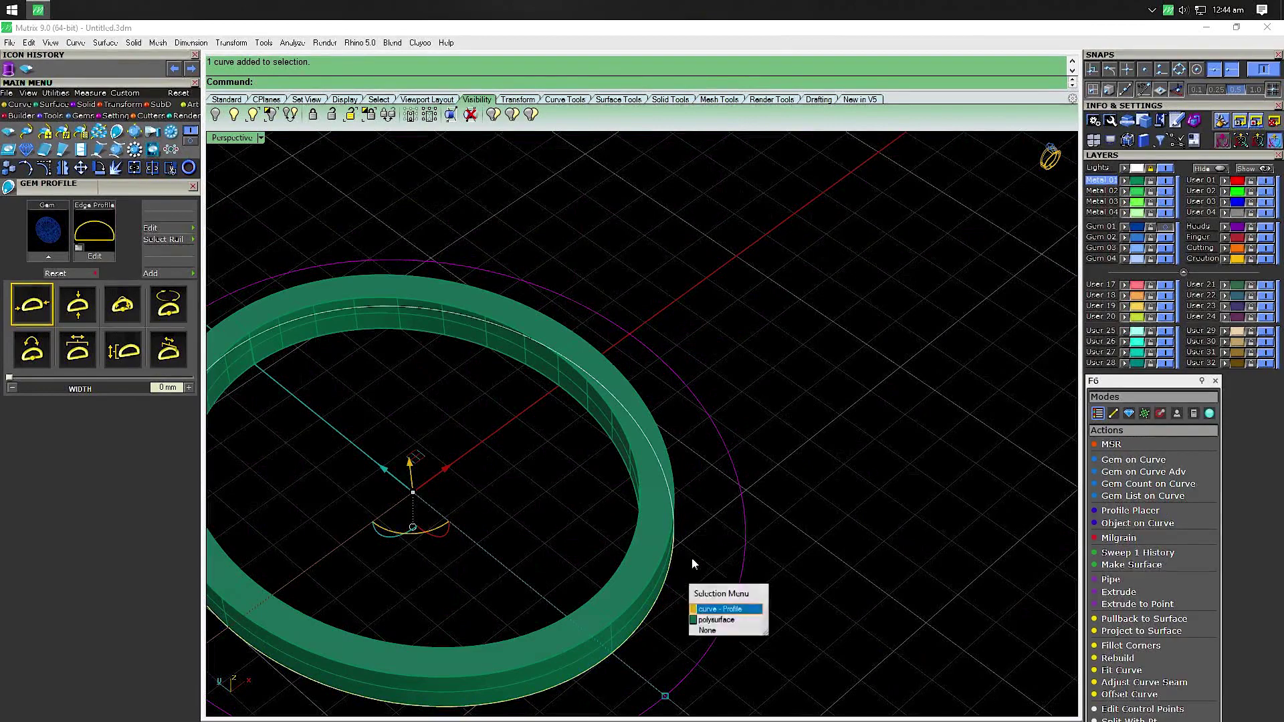
{"action": "key", "text": "Return"}
{"action": "left_click", "coordinate": [858, 373]}
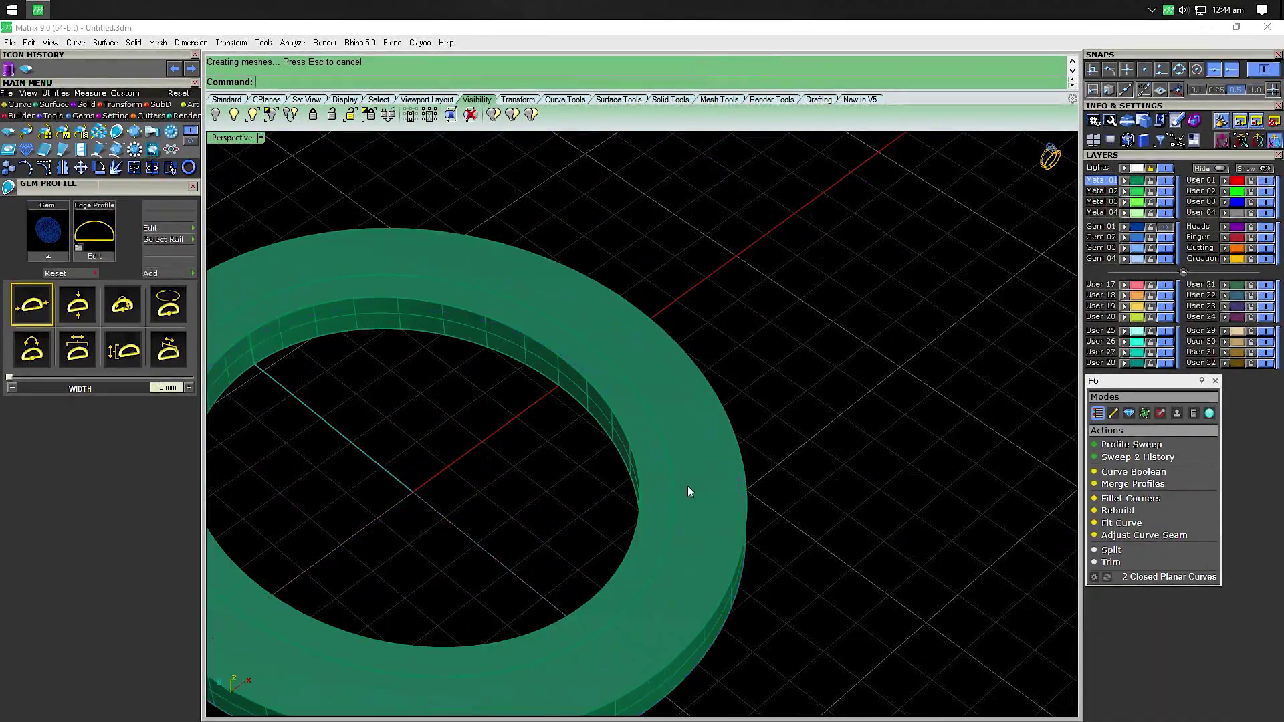
Raise the ring 0.5 vertically and unhide the oval gem
{"action": "left_click", "coordinate": [802, 455]}
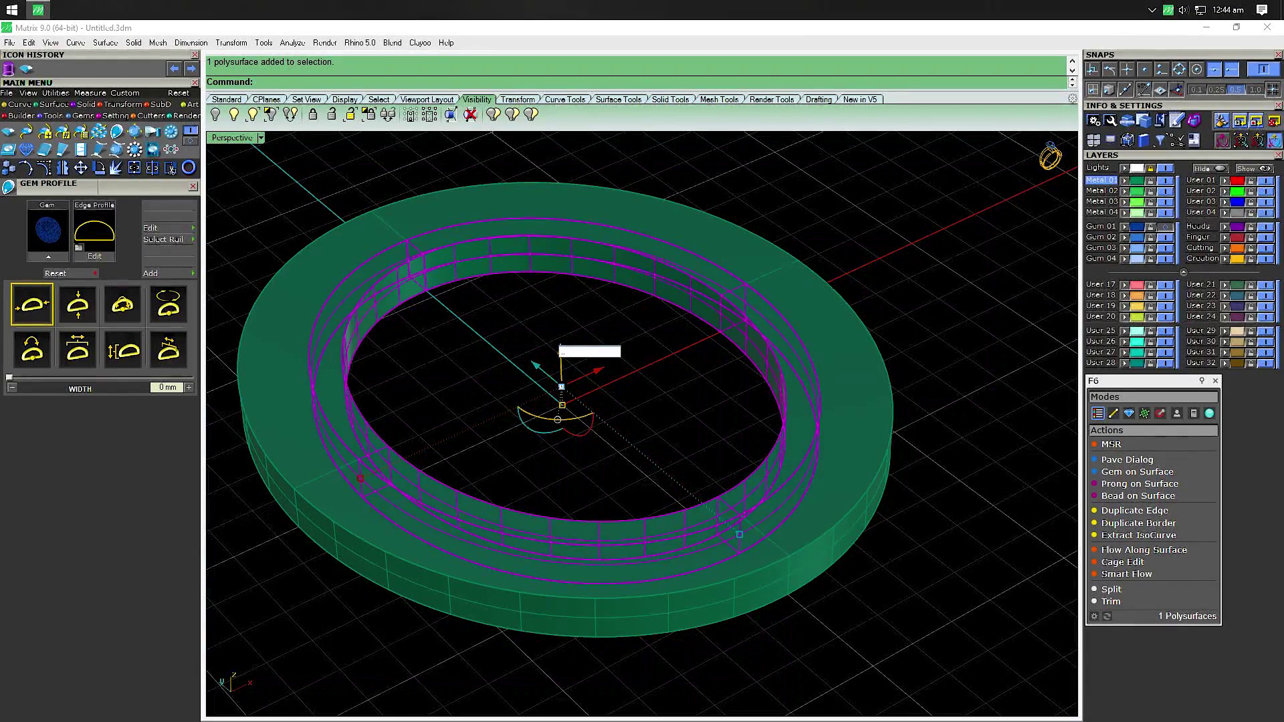
{"action": "type", "text": "5"}
{"action": "key", "text": "Return"}
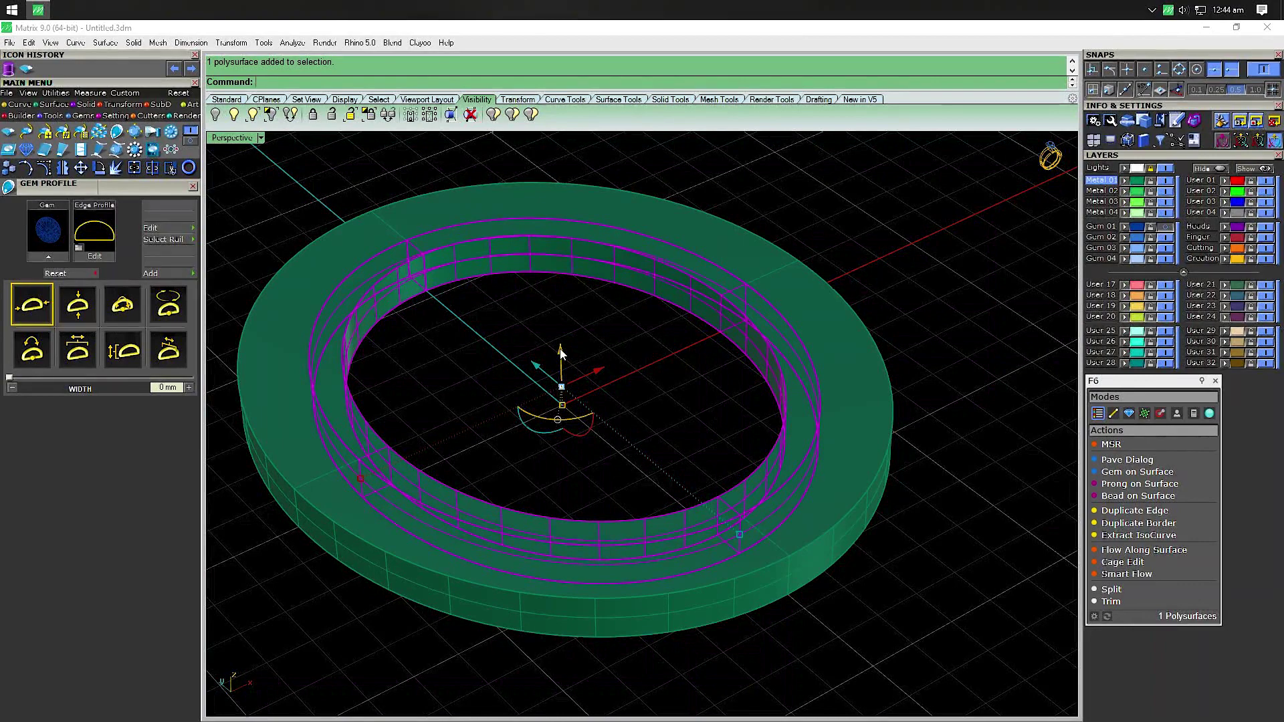
{"action": "left_click", "coordinate": [560, 353]}
{"action": "type", "text": ".5"}
{"action": "key", "text": "Return"}
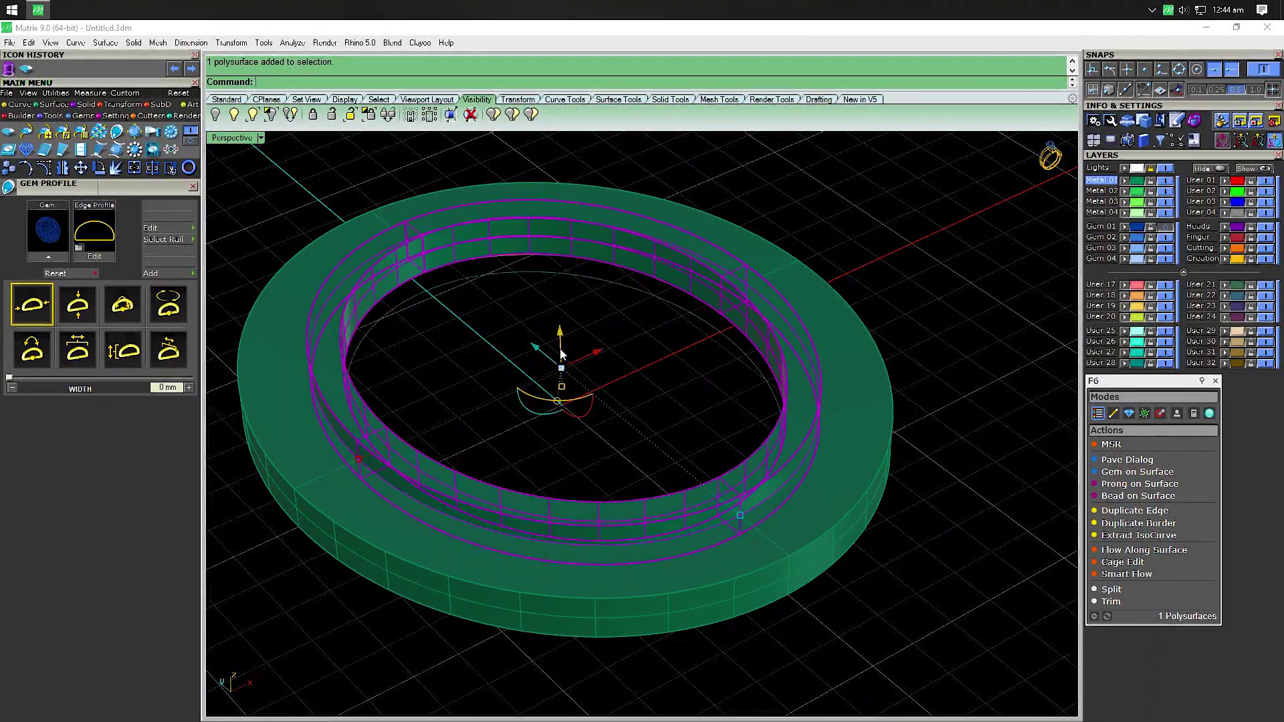
{"action": "left_click", "coordinate": [633, 343]}
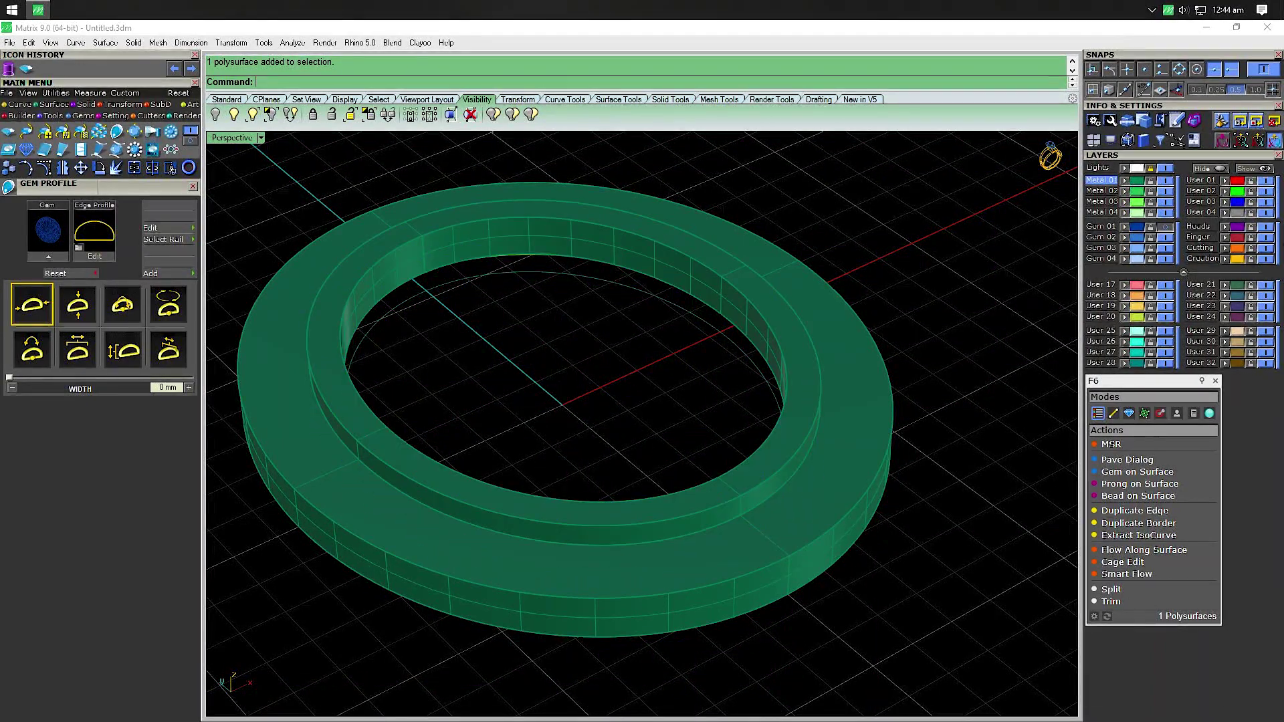
{"action": "key", "text": "ctrl+alt+h"}
{"action": "right_click_drag", "start_coordinate": [850, 336], "coordinate": [439, 322]}
Lift the gem and build a 3-rail head with 0° angle and -1.59 mm drop
{"action": "left_click", "coordinate": [567, 328]}
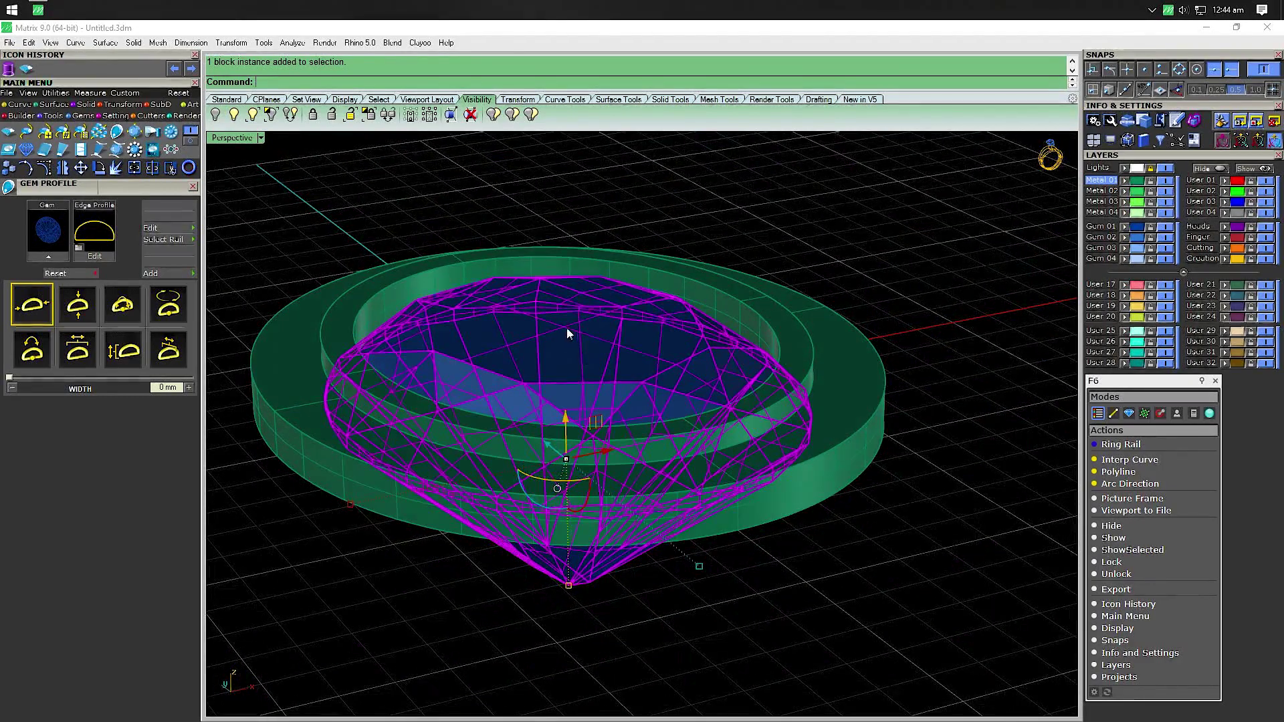
{"action": "left_click_drag", "start_coordinate": [564, 419], "coordinate": [570, 333]}
{"action": "right_click_drag", "start_coordinate": [912, 327], "coordinate": [811, 444]}
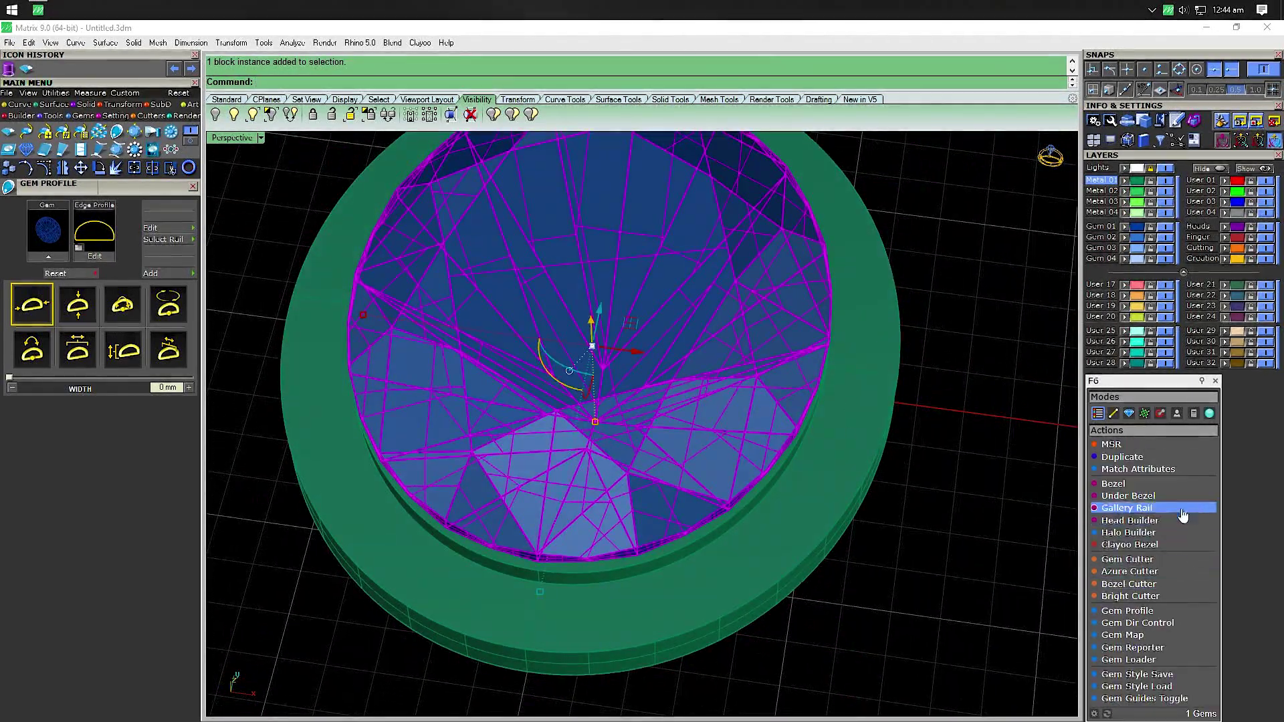
{"action": "left_click", "coordinate": [1137, 520]}
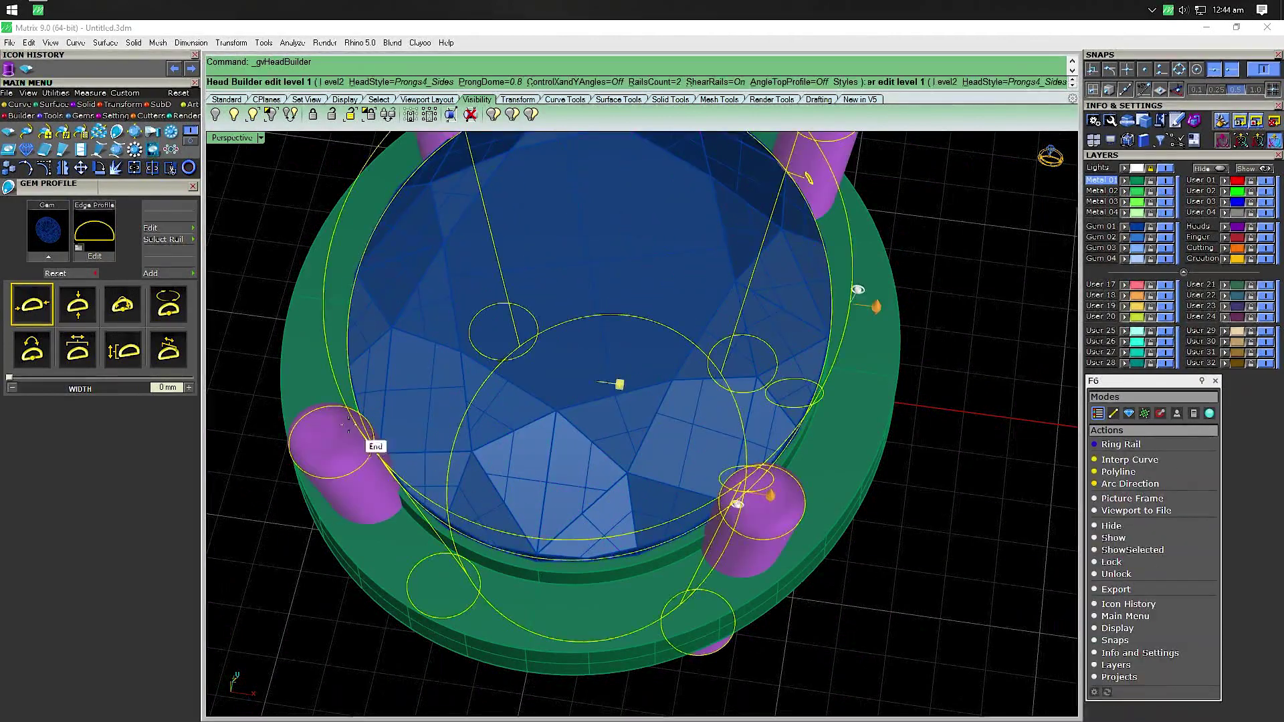
{"action": "left_click", "coordinate": [164, 217]}
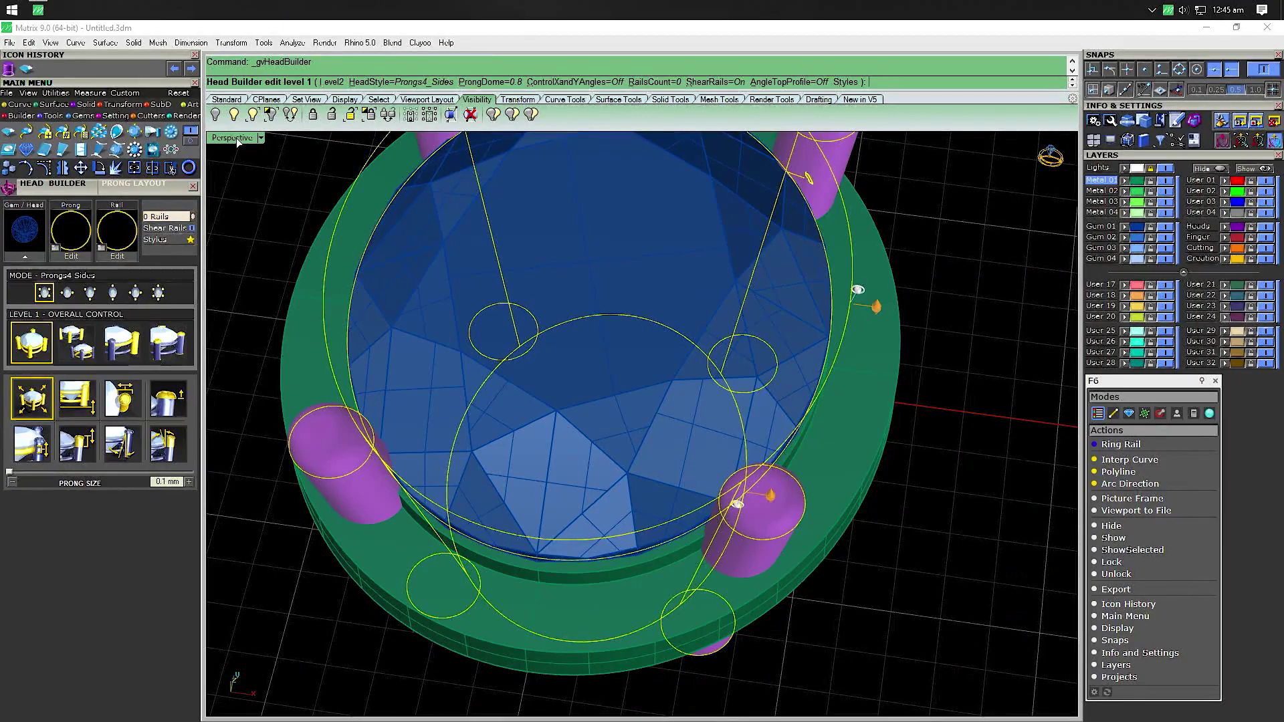
{"action": "left_click", "coordinate": [123, 443]}
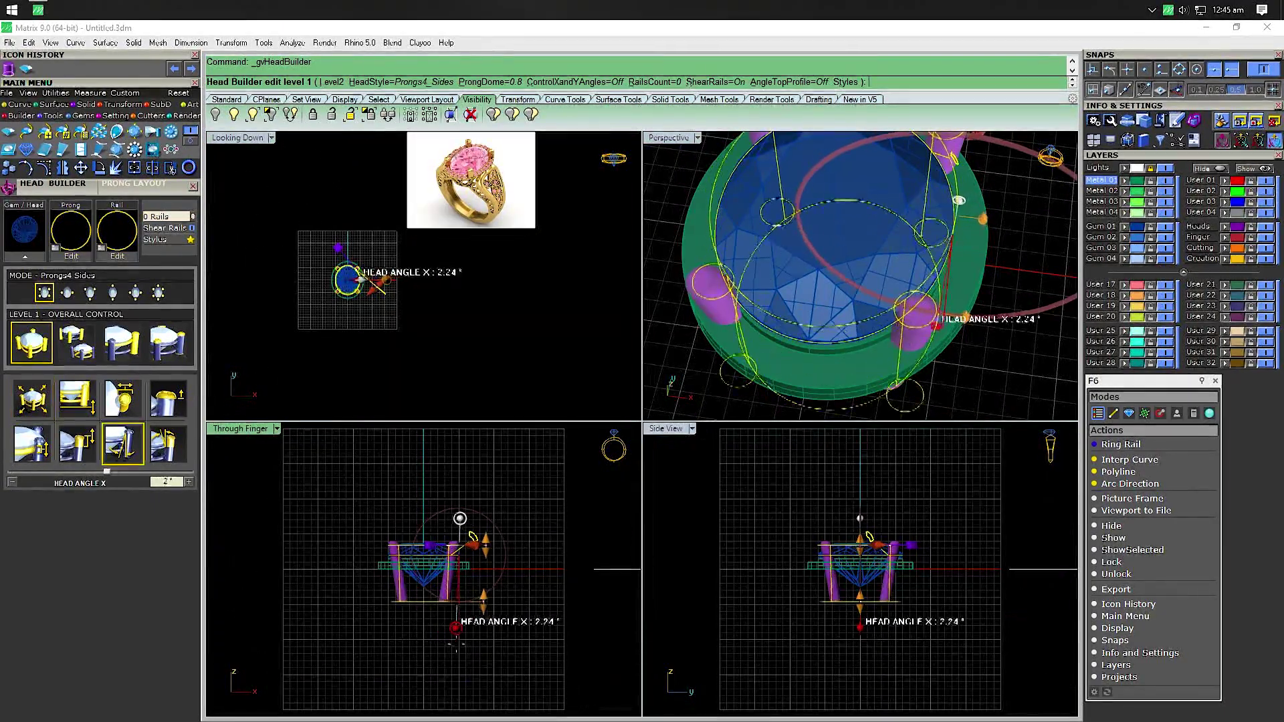
{"action": "left_click_drag", "start_coordinate": [455, 629], "coordinate": [458, 628]}
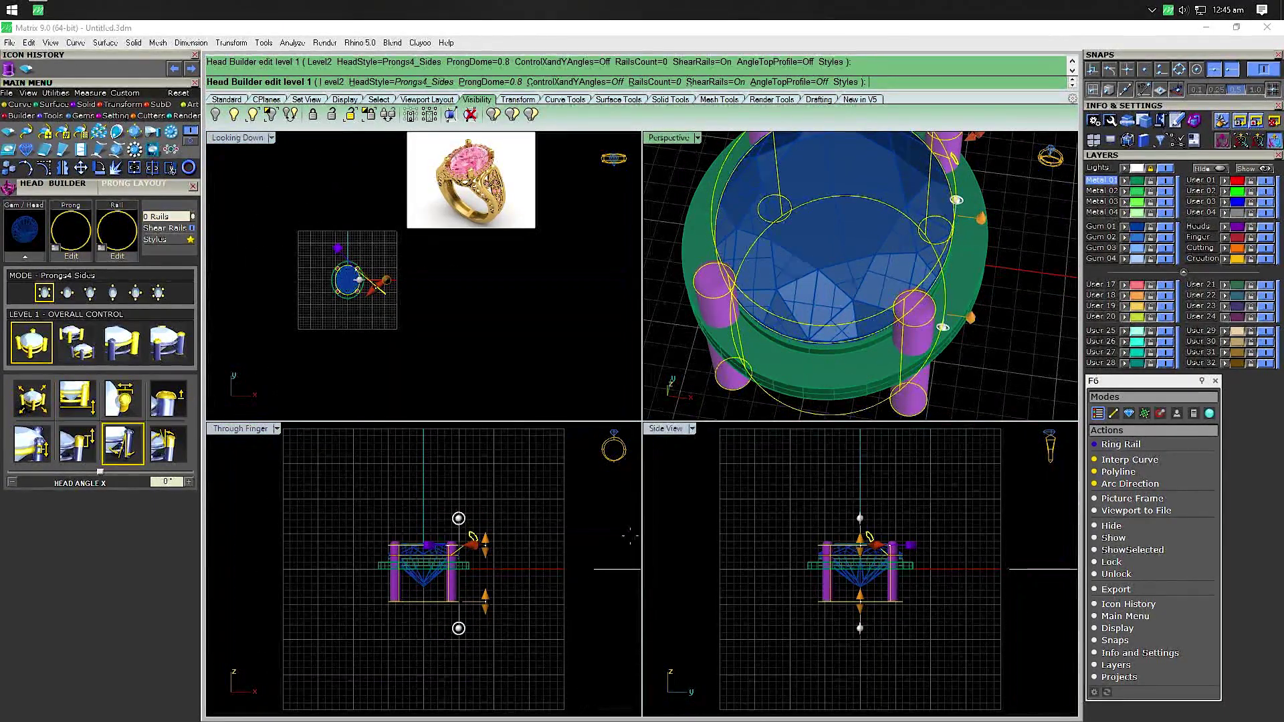
{"action": "scroll", "coordinate": [428, 615], "scroll_direction": "up", "scroll_amount": 5}
{"action": "scroll", "coordinate": [545, 671], "scroll_direction": "down", "scroll_amount": 2}
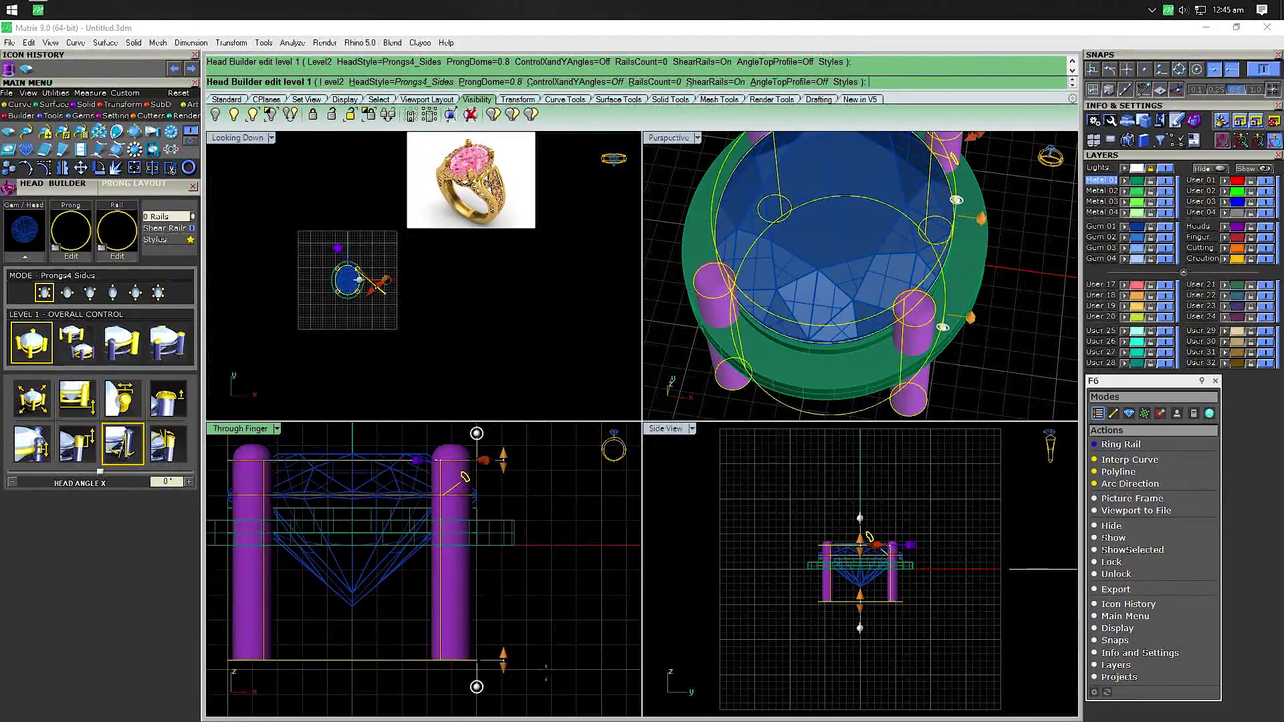
{"action": "left_click_drag", "start_coordinate": [500, 661], "coordinate": [505, 531]}
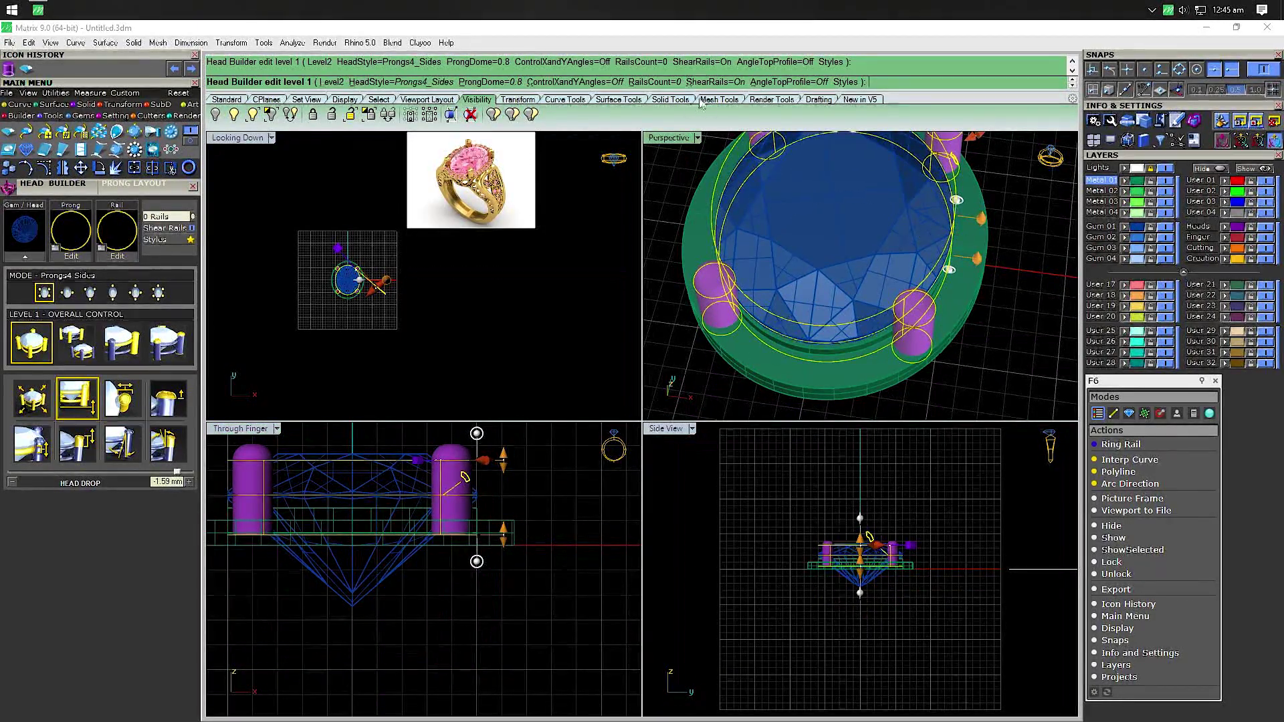
Give the prongs the Prong_009 shield profile and finish the head
{"action": "double_click", "coordinate": [658, 137]}
{"action": "right_click_drag", "start_coordinate": [642, 401], "coordinate": [642, 347]}
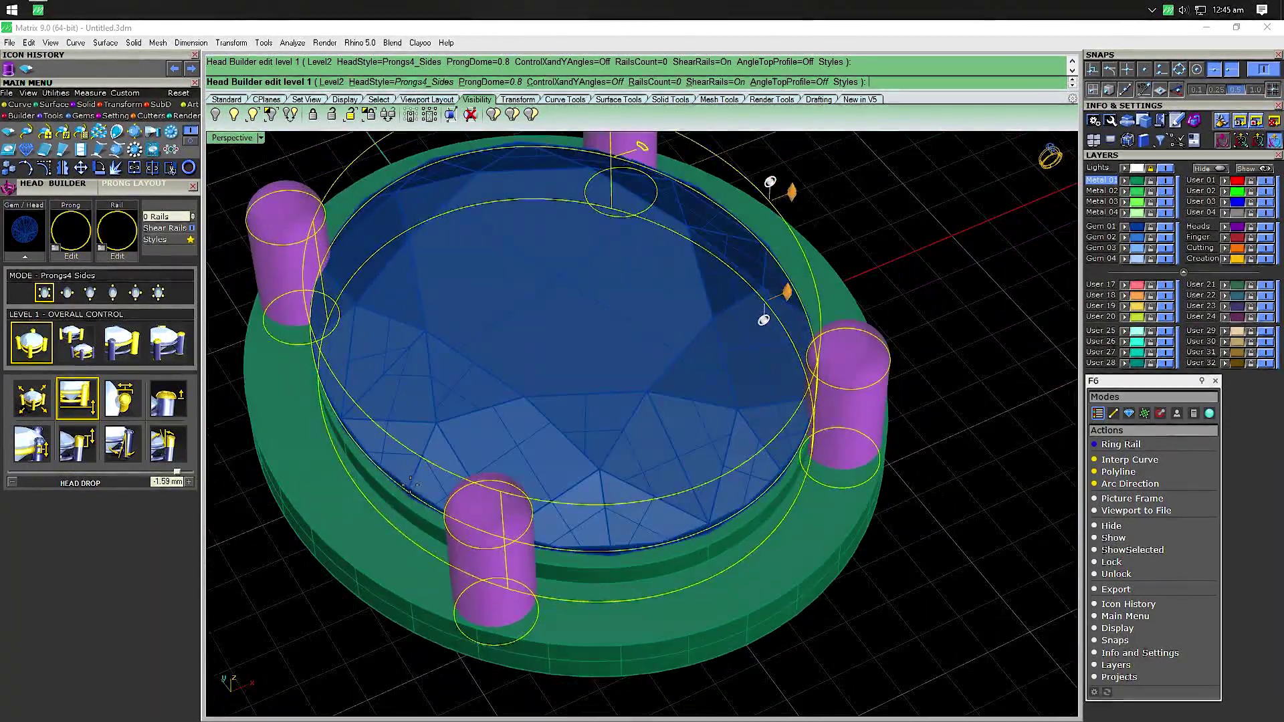
{"action": "left_click", "coordinate": [71, 229]}
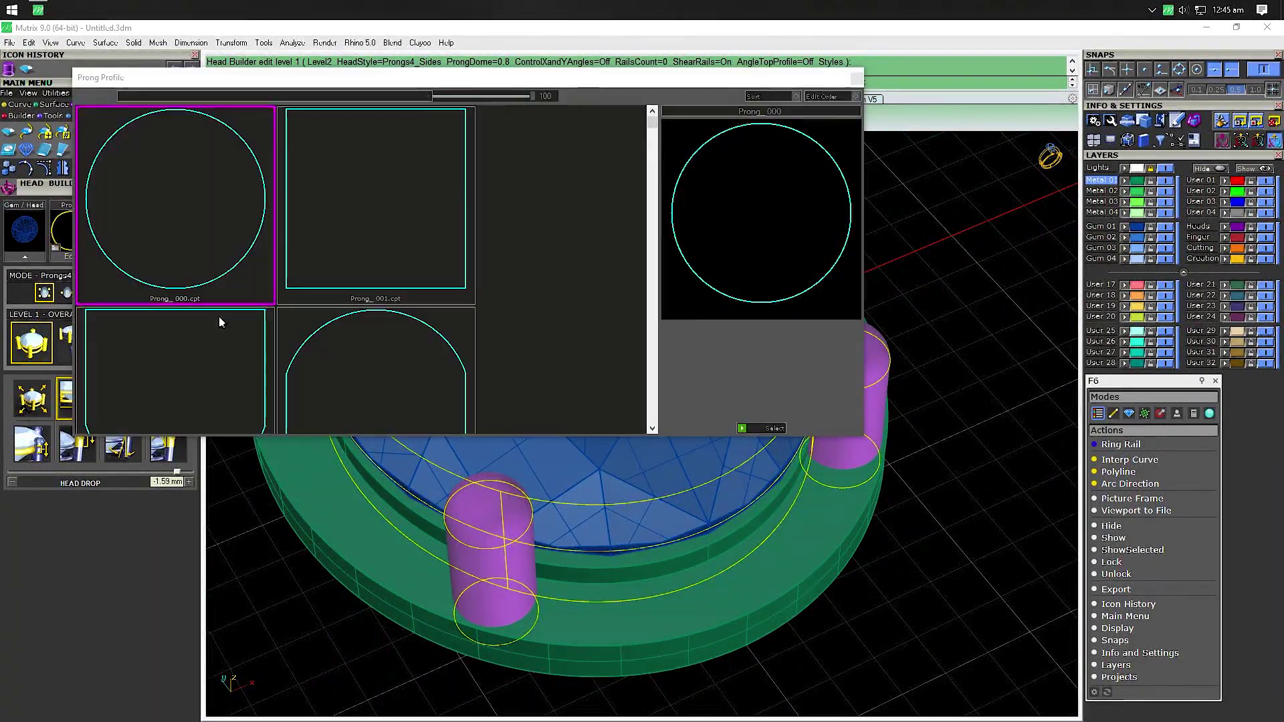
{"action": "left_click", "coordinate": [346, 331]}
{"action": "scroll", "coordinate": [346, 331], "scroll_direction": "down", "scroll_amount": 1}
{"action": "scroll", "coordinate": [346, 331], "scroll_direction": "down", "scroll_amount": 1}
{"action": "scroll", "coordinate": [347, 331], "scroll_direction": "down", "scroll_amount": 1}
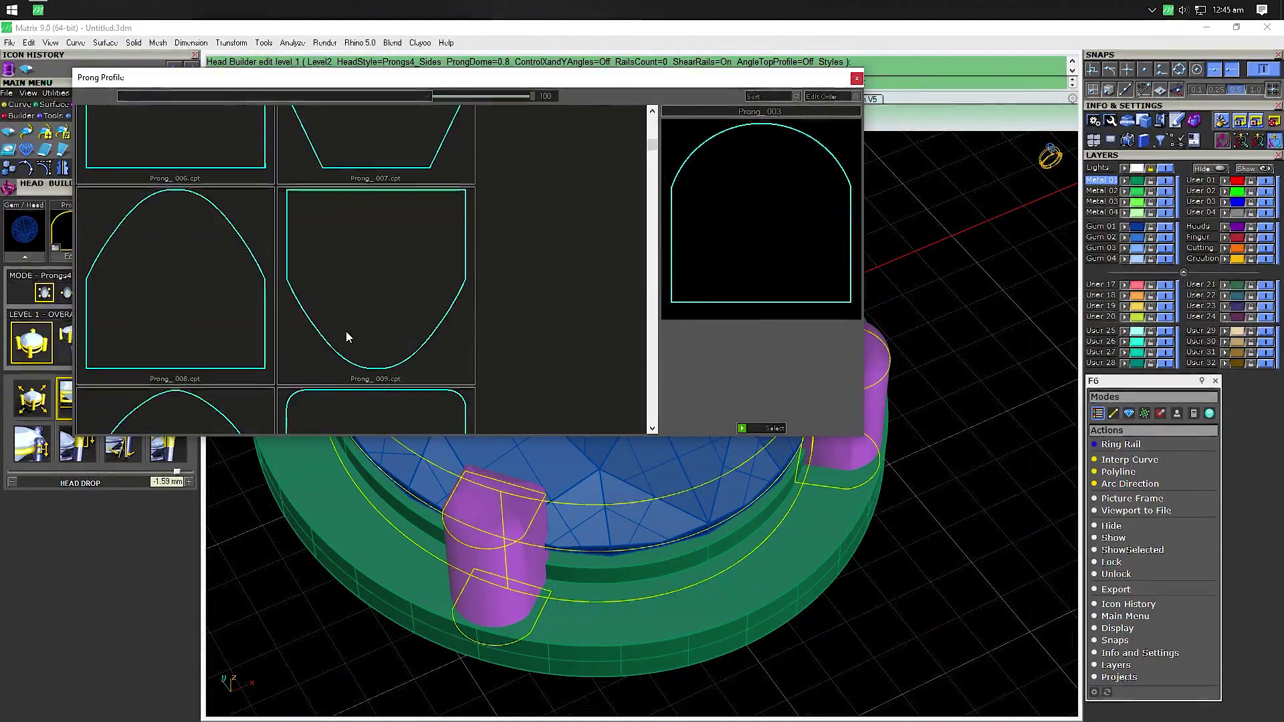
{"action": "double_click", "coordinate": [349, 329]}
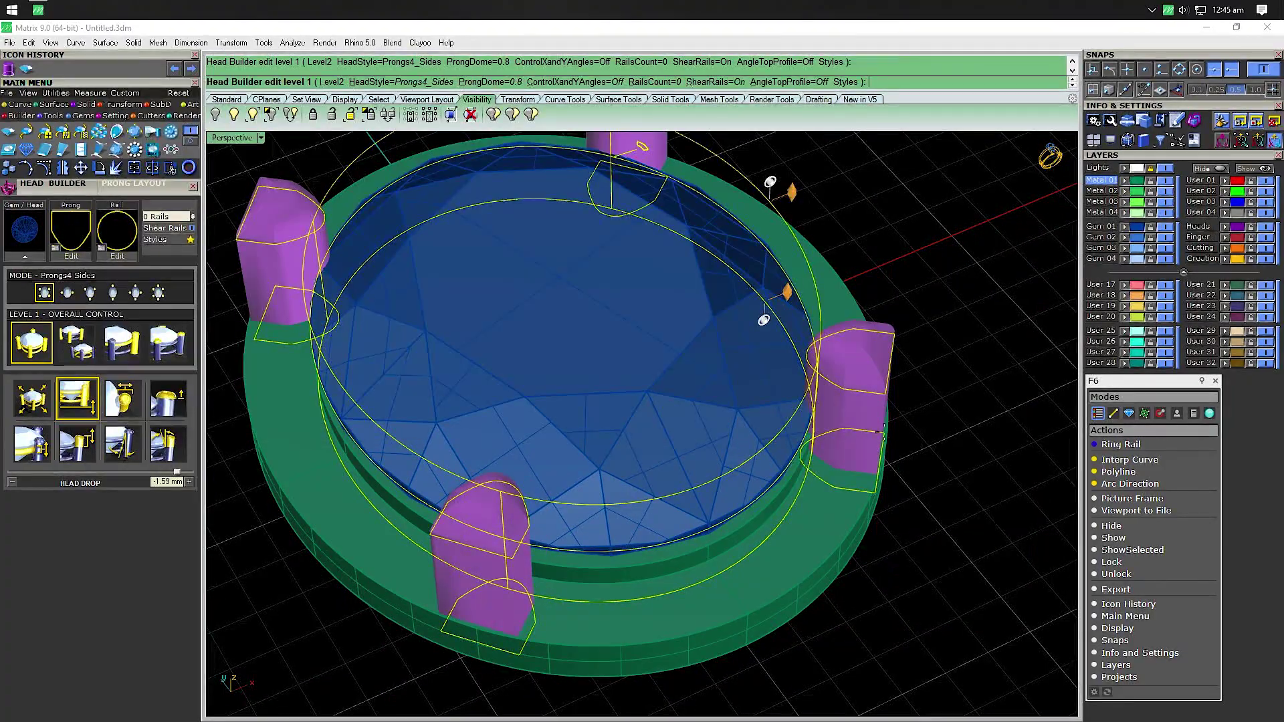
{"action": "mouse_move", "coordinate": [713, 535]}
{"action": "right_mouse_down"}
{"action": "mouse_move", "coordinate": [556, 525]}
{"action": "mouse_move", "coordinate": [722, 545]}
{"action": "right_mouse_up"}
{"action": "key", "text": "Return"}
{"action": "scroll", "coordinate": [816, 521], "scroll_direction": "up", "scroll_amount": 3}
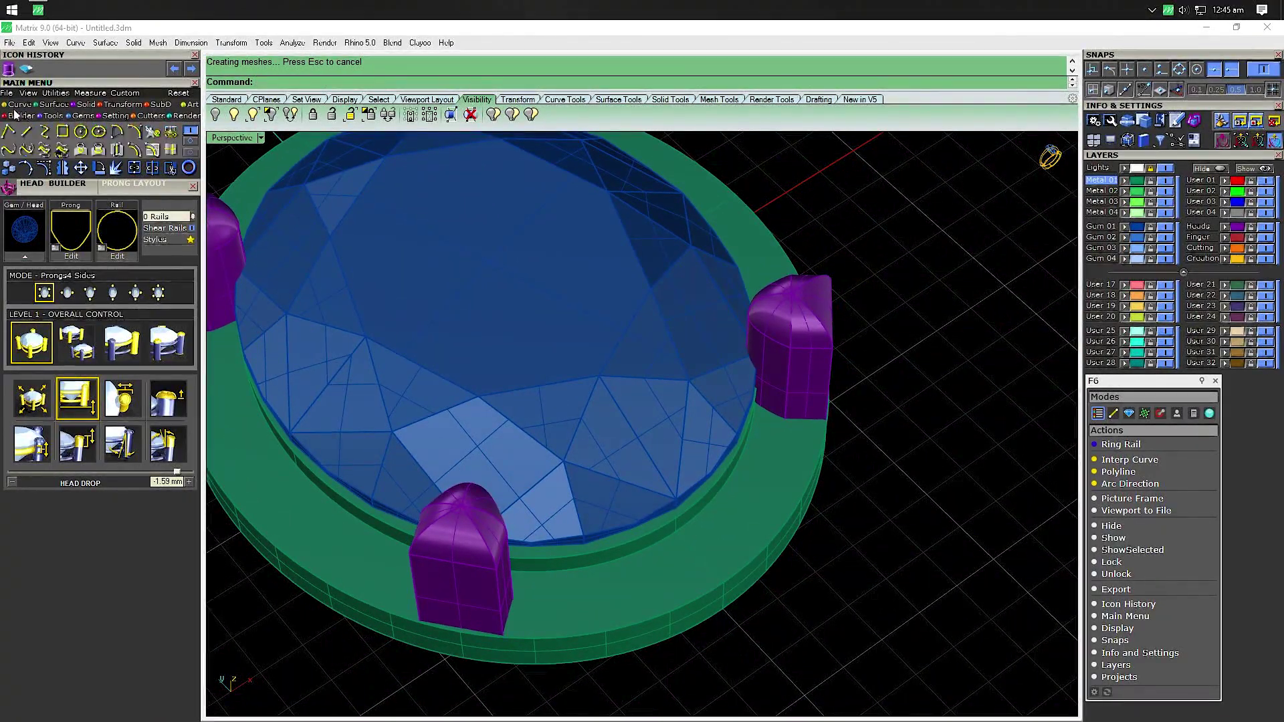
Tween one curve between the bezel's inner and outer rims, then select it in Looking Down
{"action": "left_click", "coordinate": [175, 134]}
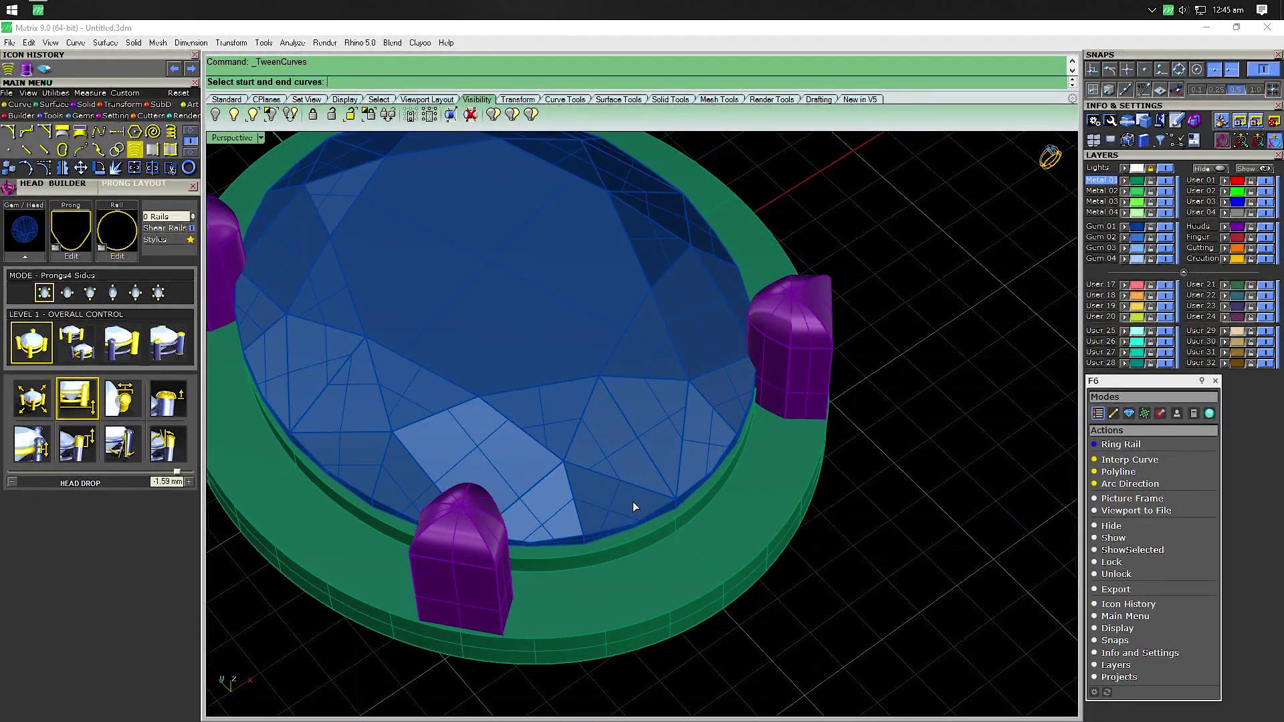
{"action": "left_click", "coordinate": [648, 547]}
{"action": "left_click", "coordinate": [691, 606]}
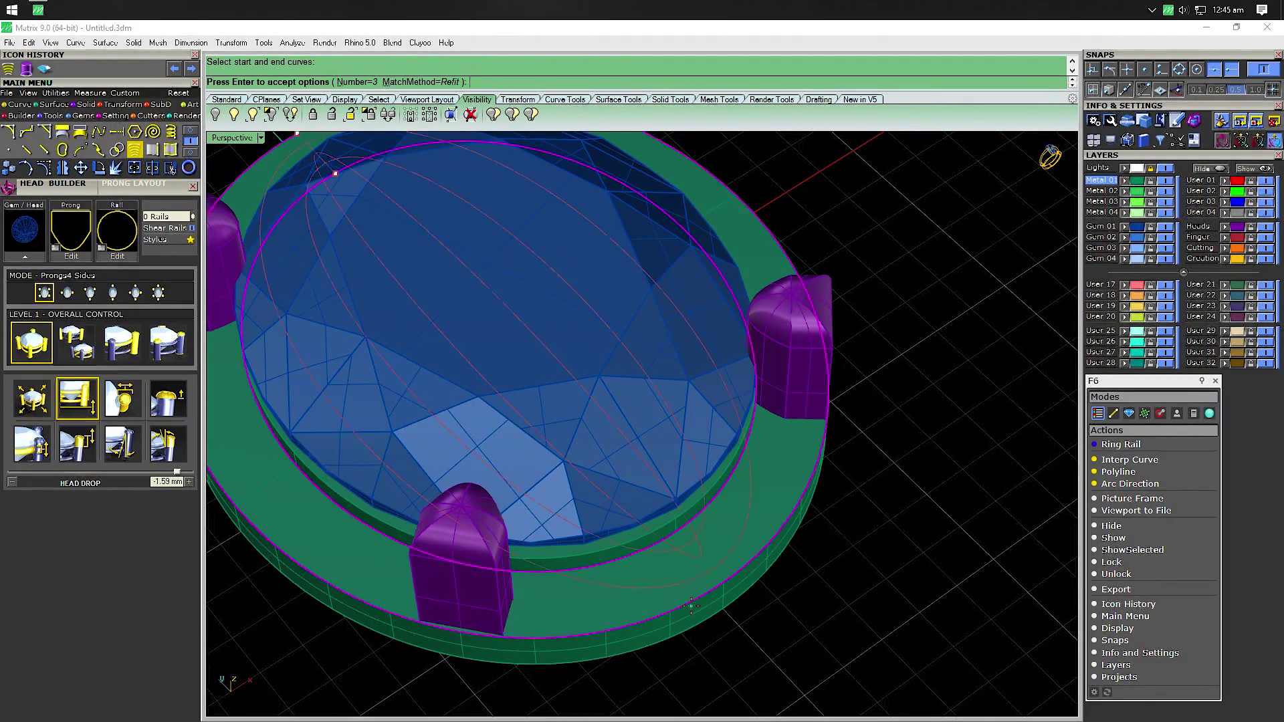
{"action": "scroll", "coordinate": [692, 575], "scroll_direction": "down", "scroll_amount": 3}
{"action": "scroll", "coordinate": [642, 422], "scroll_direction": "up", "scroll_amount": 5}
{"action": "scroll", "coordinate": [669, 434], "scroll_direction": "up", "scroll_amount": 1}
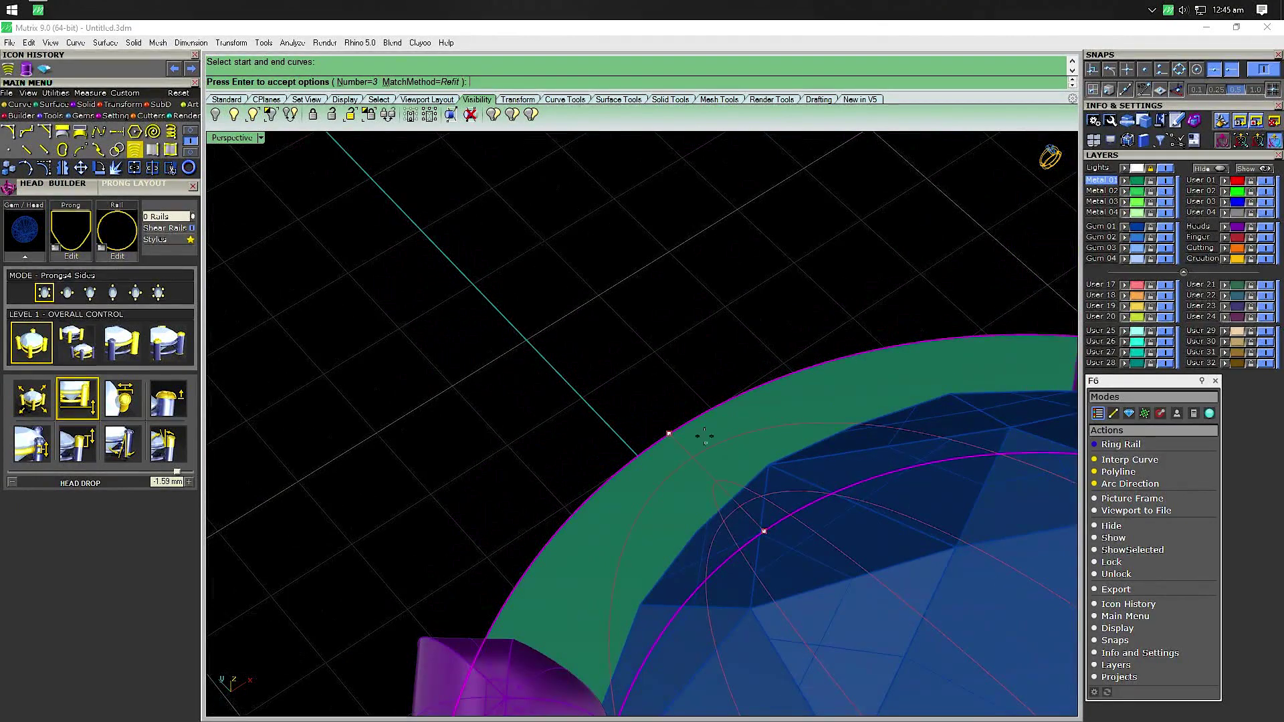
{"action": "scroll", "coordinate": [672, 432], "scroll_direction": "up", "scroll_amount": 1}
{"action": "left_click", "coordinate": [670, 431]}
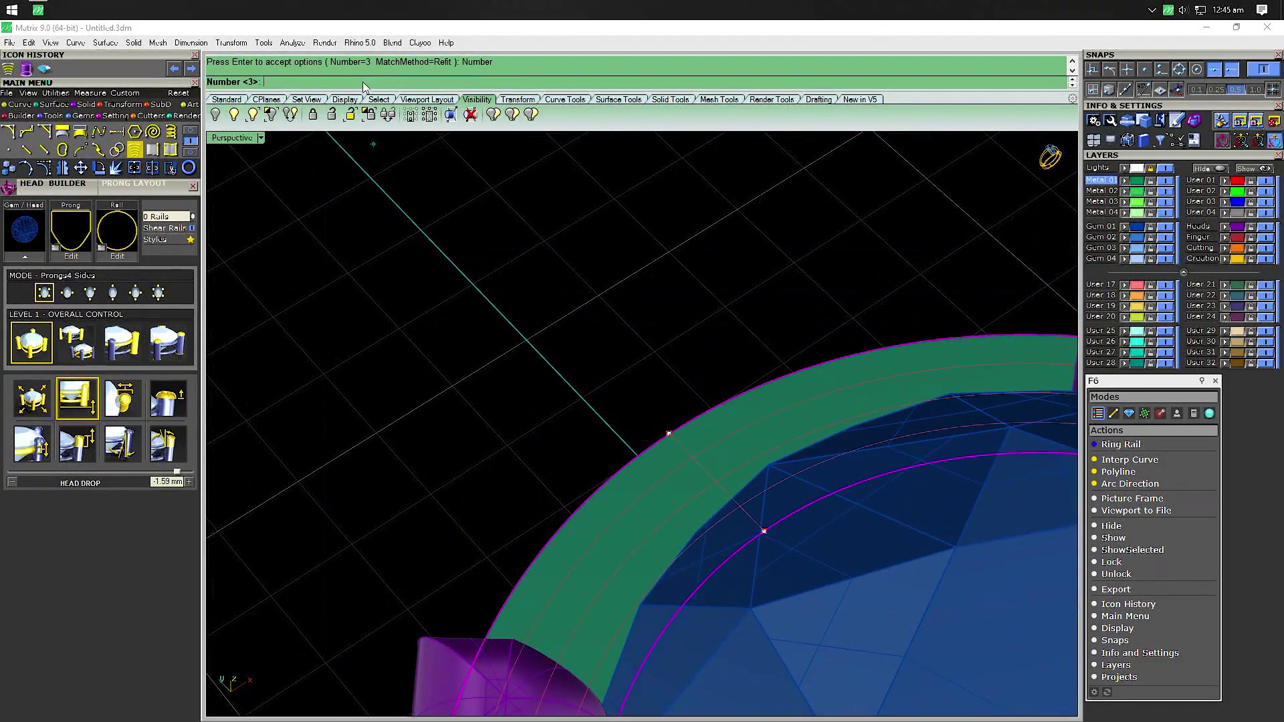
{"action": "type", "text": "1"}
{"action": "key", "text": "Return"}
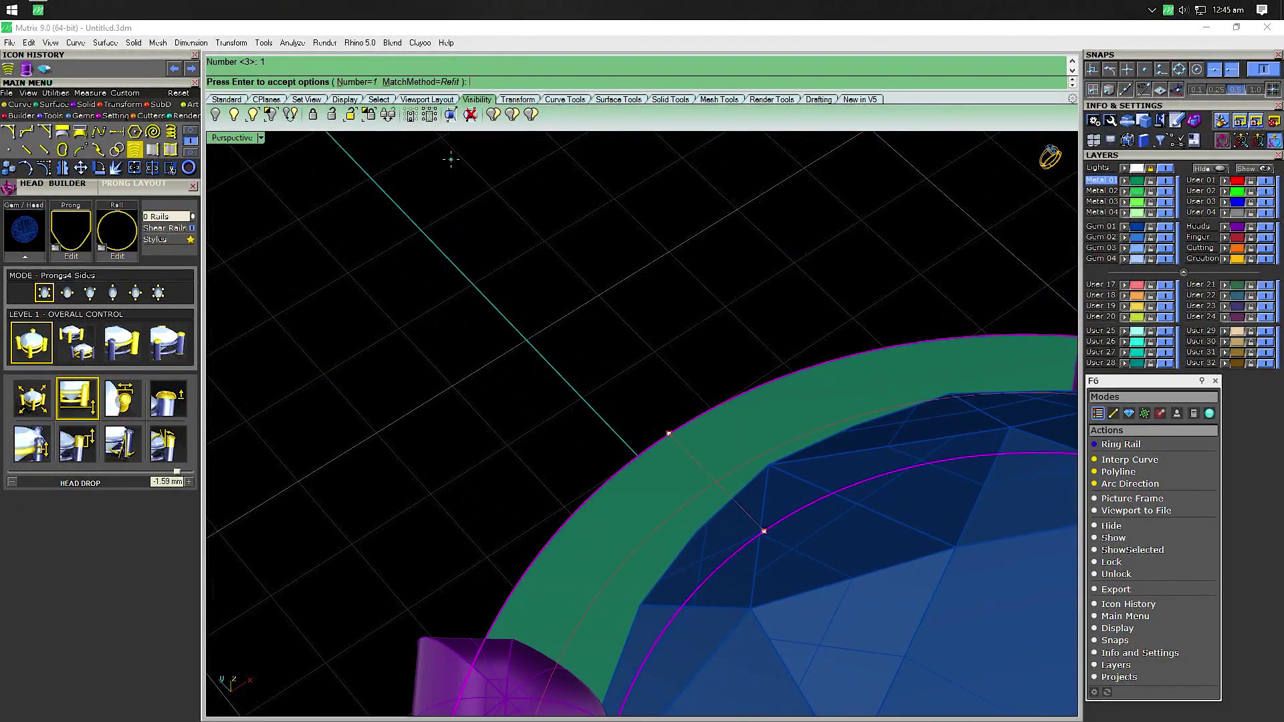
{"action": "key", "text": "Return"}
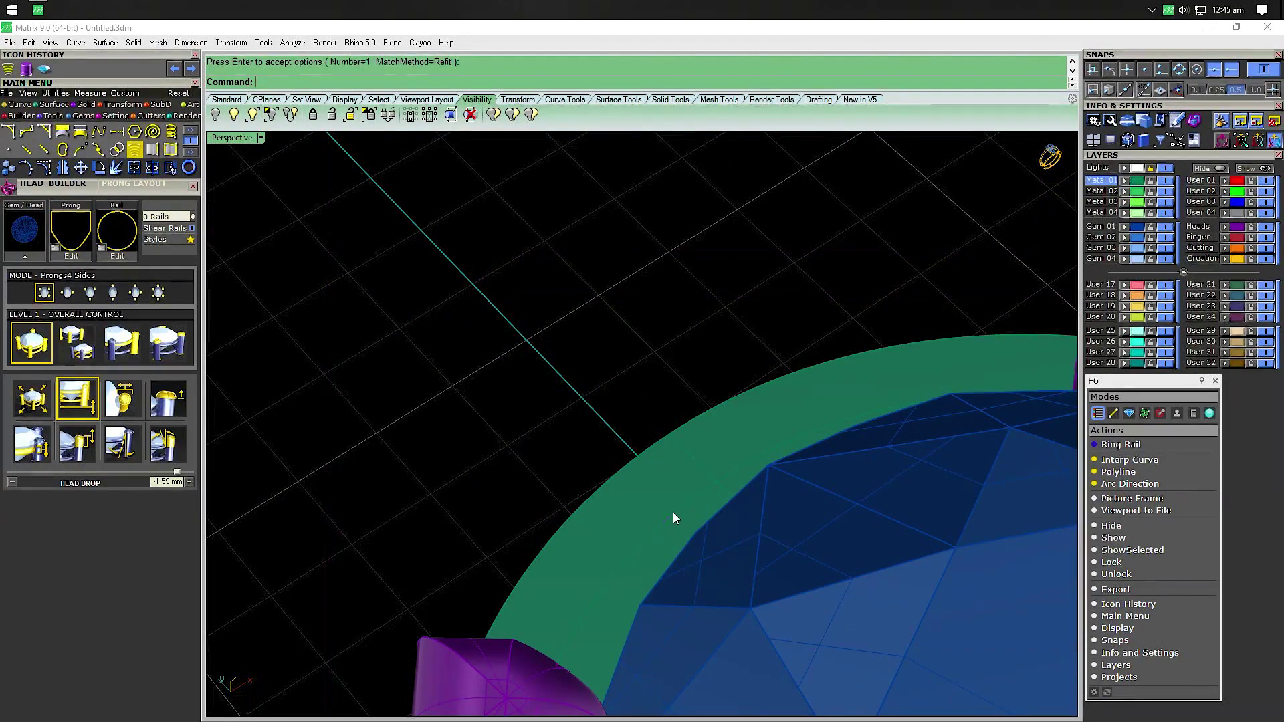
{"action": "left_click", "coordinate": [673, 518]}
{"action": "double_click", "coordinate": [218, 137]}
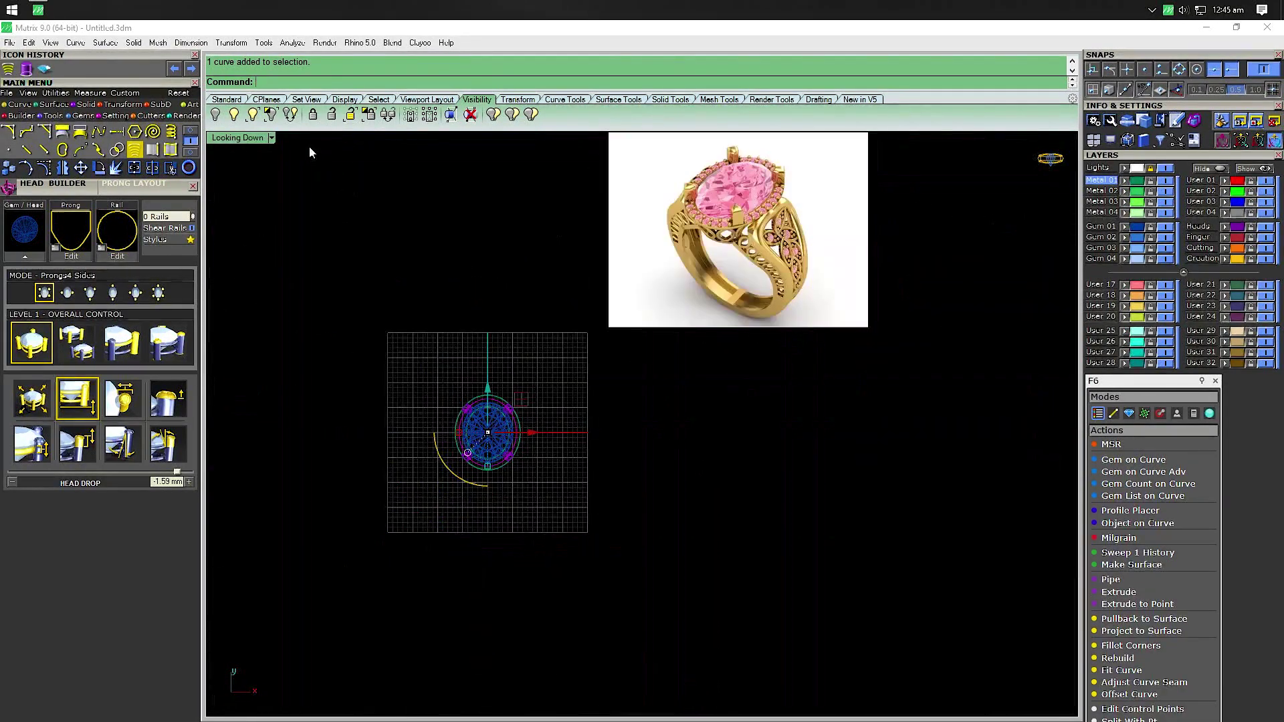
Switch the display to Shaded and frame the oval gem
{"action": "left_click", "coordinate": [272, 138]}
{"action": "left_click", "coordinate": [308, 74]}
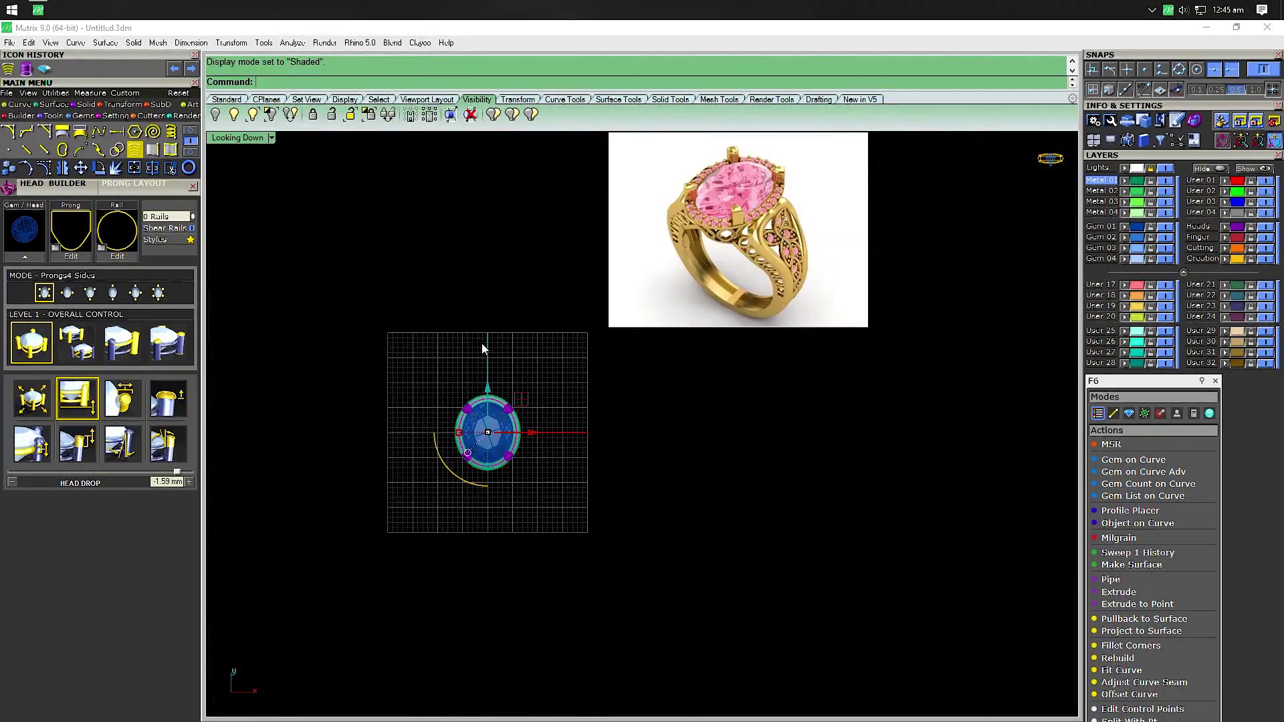
{"action": "scroll", "coordinate": [508, 418], "scroll_direction": "up", "scroll_amount": 5}
{"action": "scroll", "coordinate": [506, 419], "scroll_direction": "up", "scroll_amount": 4}
{"action": "right_click_drag", "start_coordinate": [507, 444], "coordinate": [713, 286]}
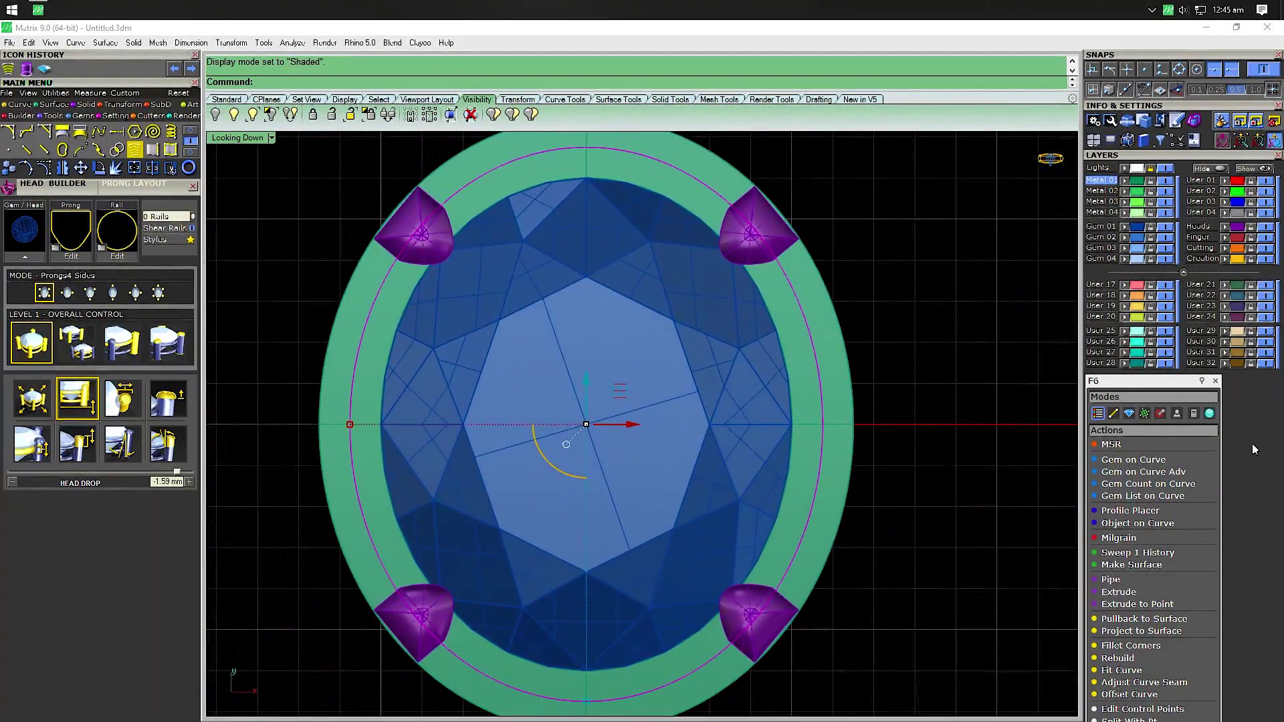
Set 1.2 mm round gems on the middle curve, starting near the upper-left prong
{"action": "left_click", "coordinate": [1212, 461]}
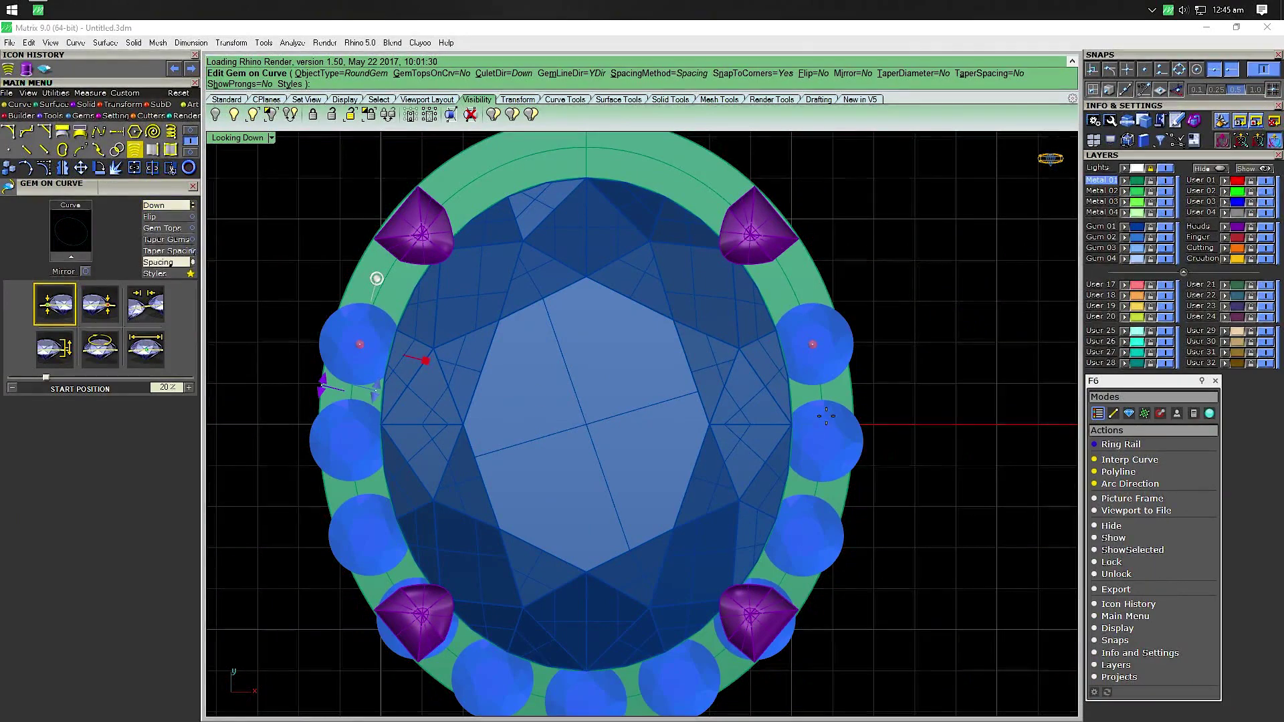
{"action": "left_click", "coordinate": [138, 359]}
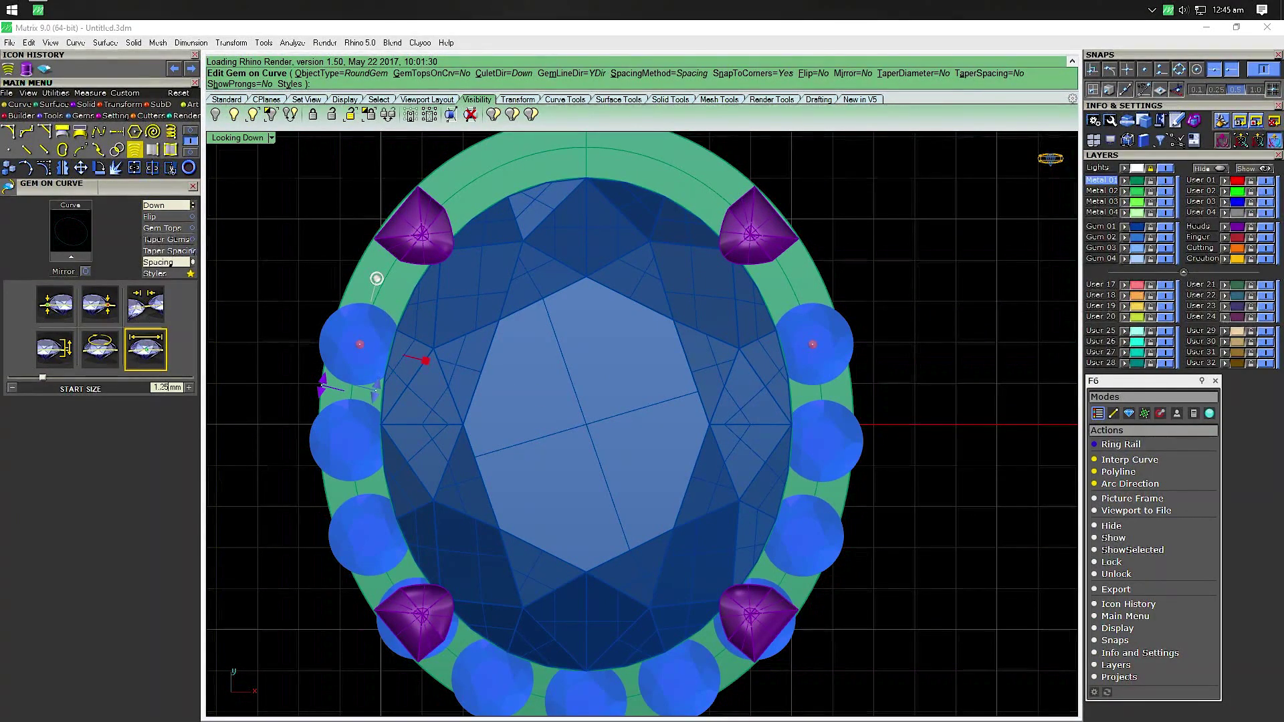
{"action": "left_click_drag", "start_coordinate": [425, 361], "coordinate": [410, 356]}
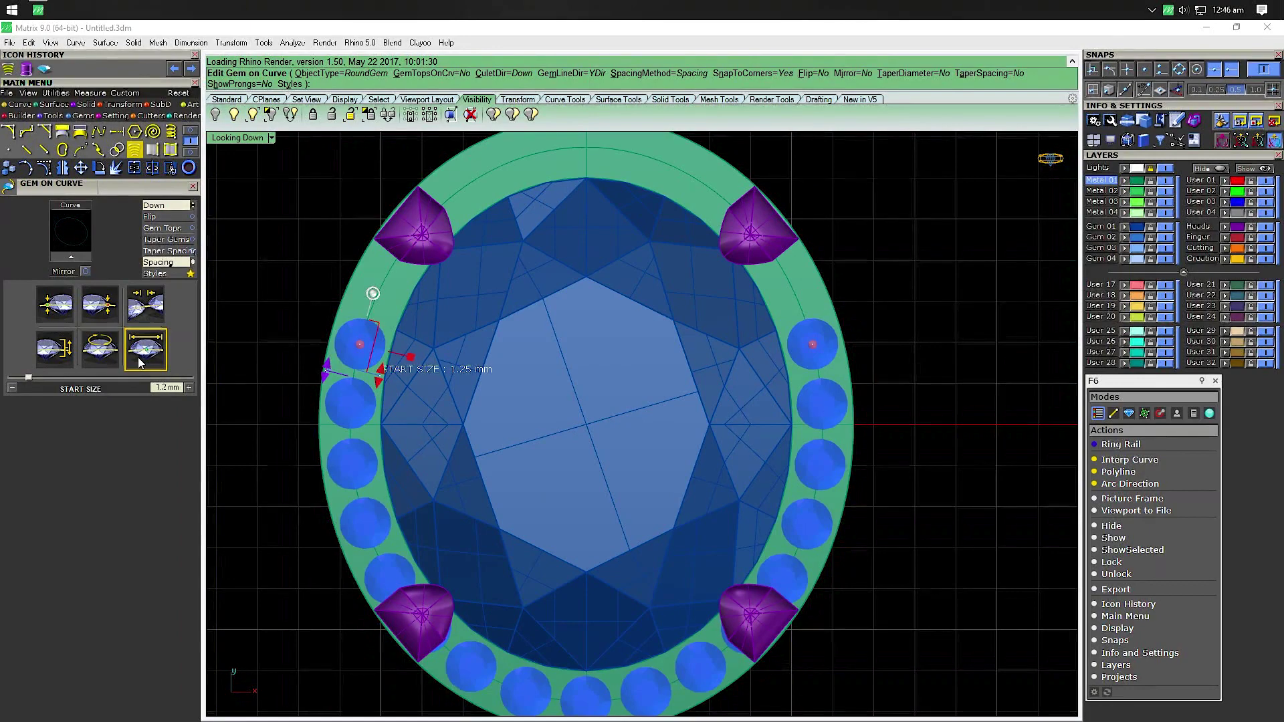
{"action": "key", "text": "BackSpace"}
{"action": "key", "text": "Return"}
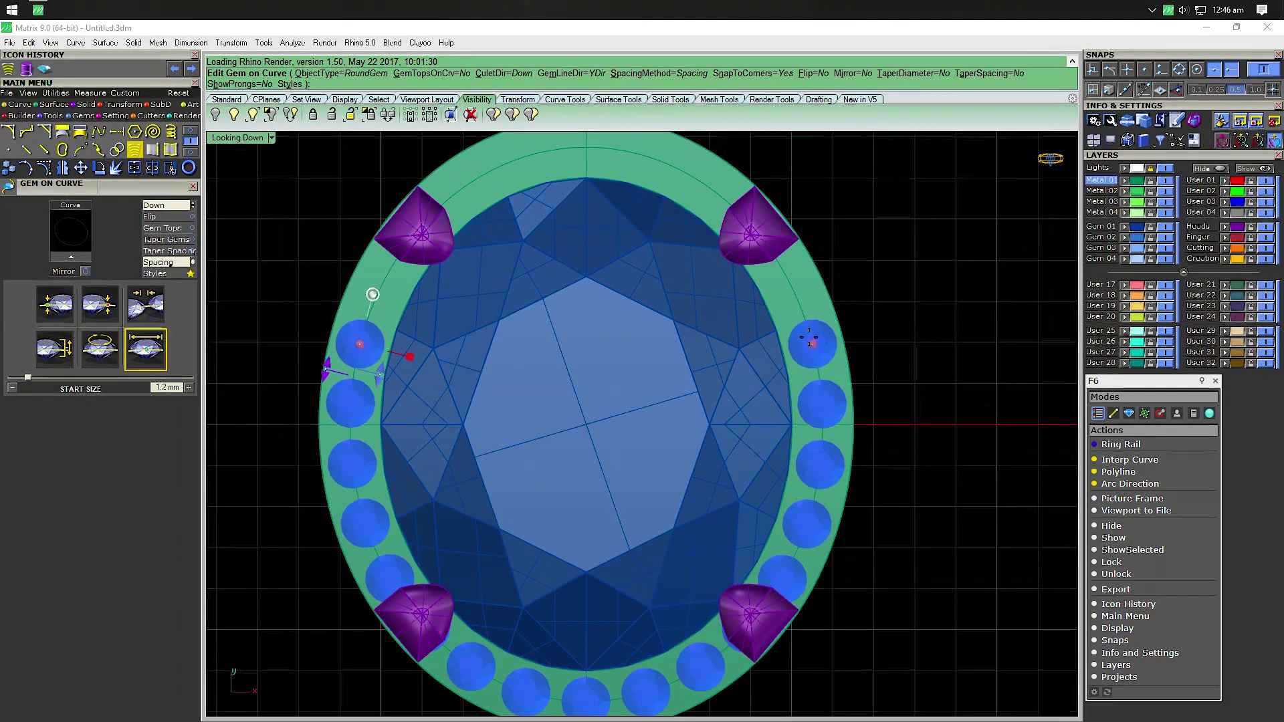
{"action": "scroll", "coordinate": [386, 480], "scroll_direction": "up", "scroll_amount": 2}
{"action": "scroll", "coordinate": [386, 479], "scroll_direction": "up", "scroll_amount": 3}
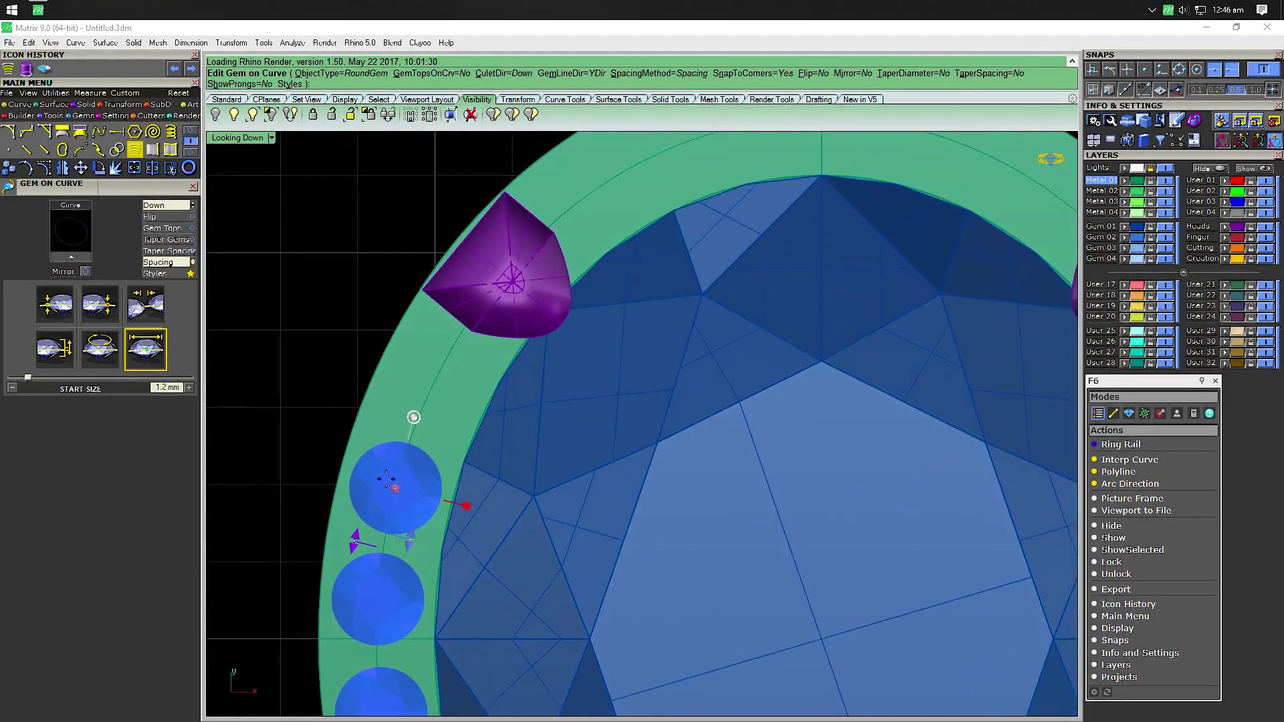
{"action": "left_click_drag", "start_coordinate": [386, 479], "coordinate": [415, 394]}
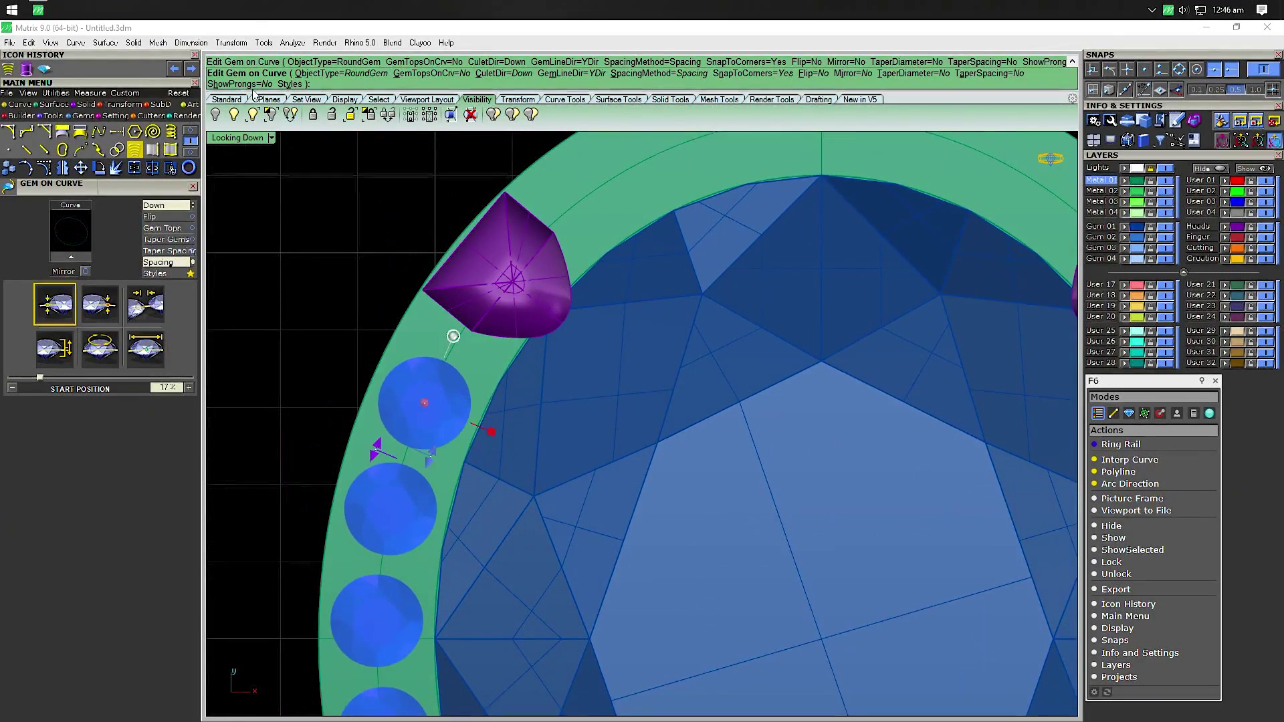
End the accent gem row on the lower left, near the lower-left prong
{"action": "scroll", "coordinate": [472, 264], "scroll_direction": "down", "scroll_amount": 5}
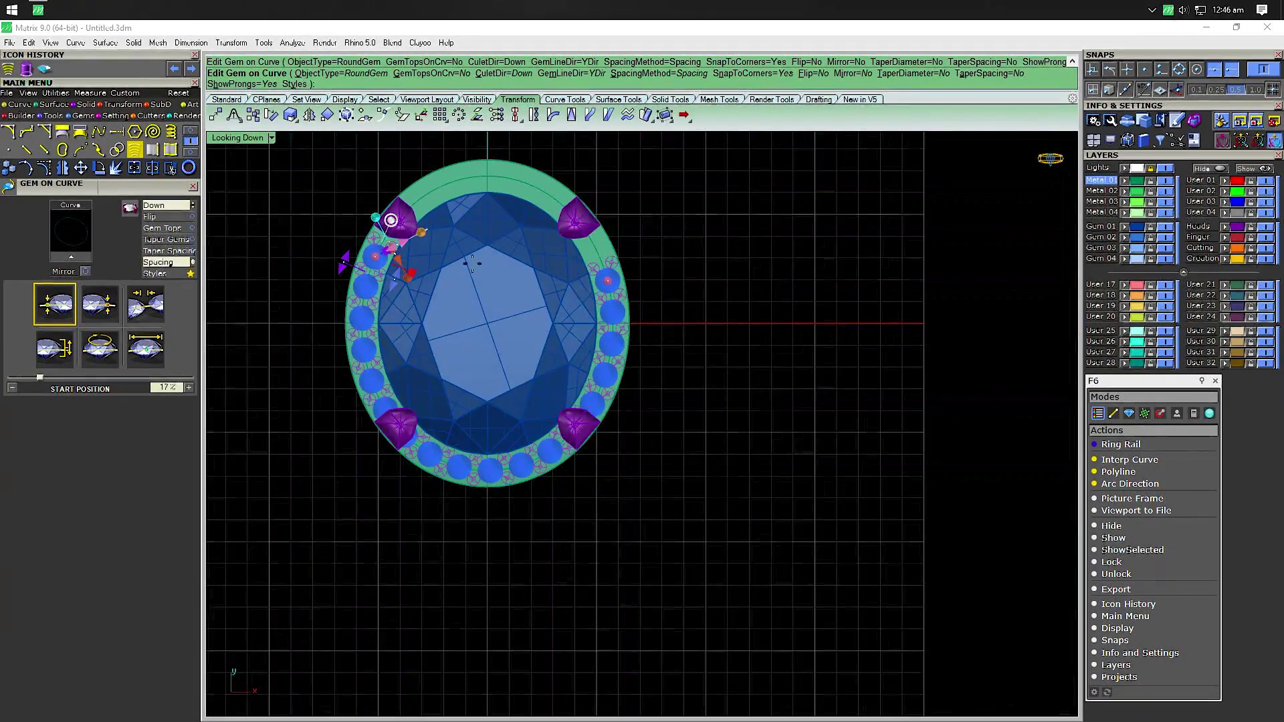
{"action": "left_click_drag", "start_coordinate": [609, 279], "coordinate": [388, 399]}
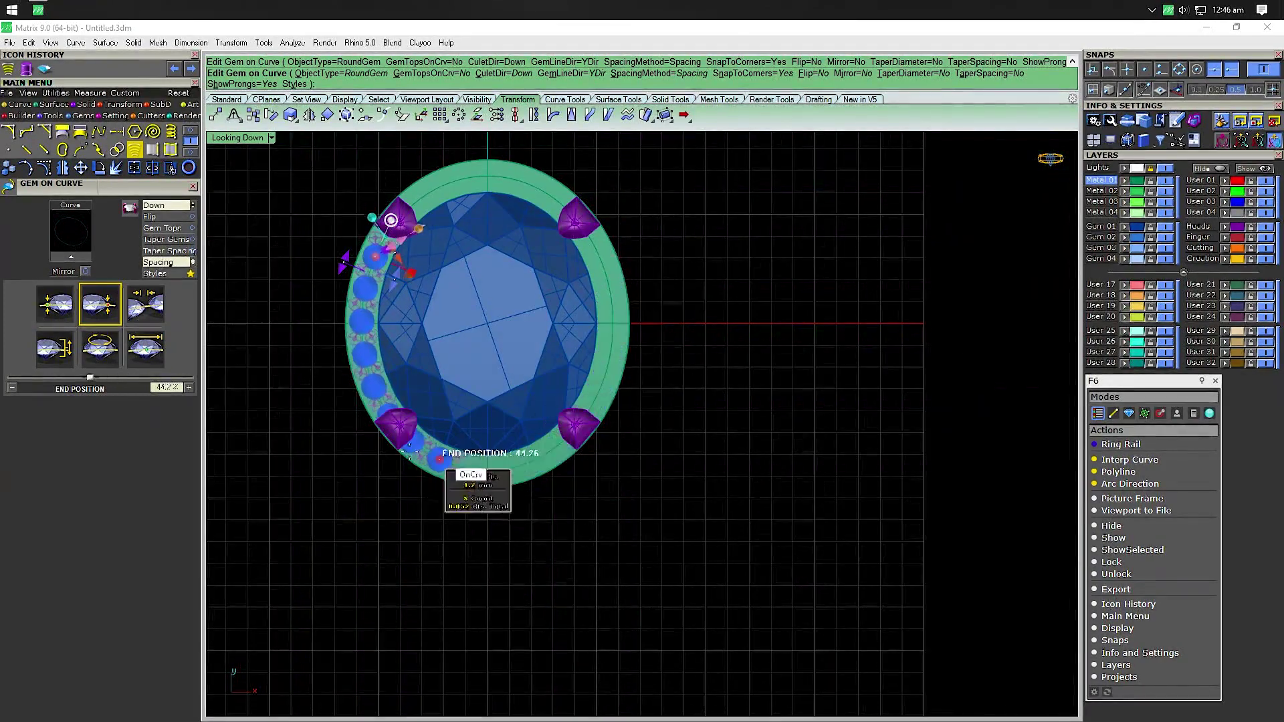
{"action": "scroll", "coordinate": [388, 400], "scroll_direction": "up", "scroll_amount": 3}
{"action": "scroll", "coordinate": [424, 565], "scroll_direction": "up", "scroll_amount": 2}
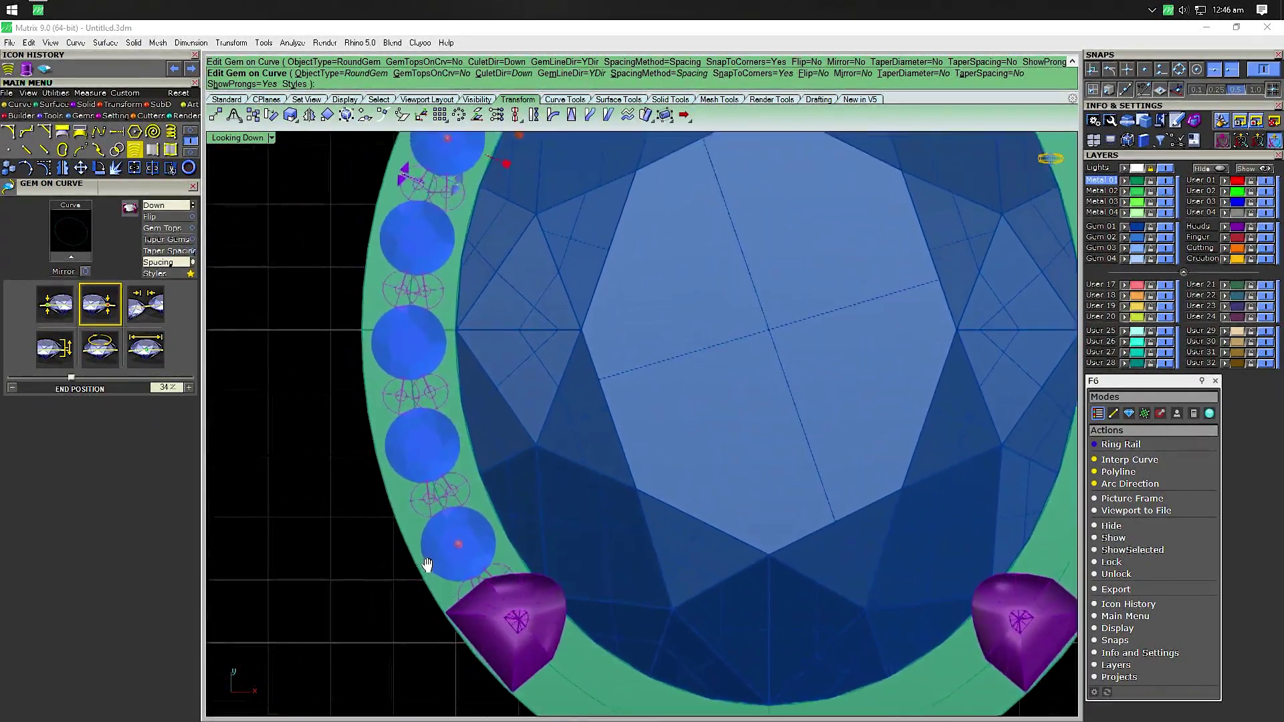
{"action": "scroll", "coordinate": [463, 632], "scroll_direction": "up", "scroll_amount": 2}
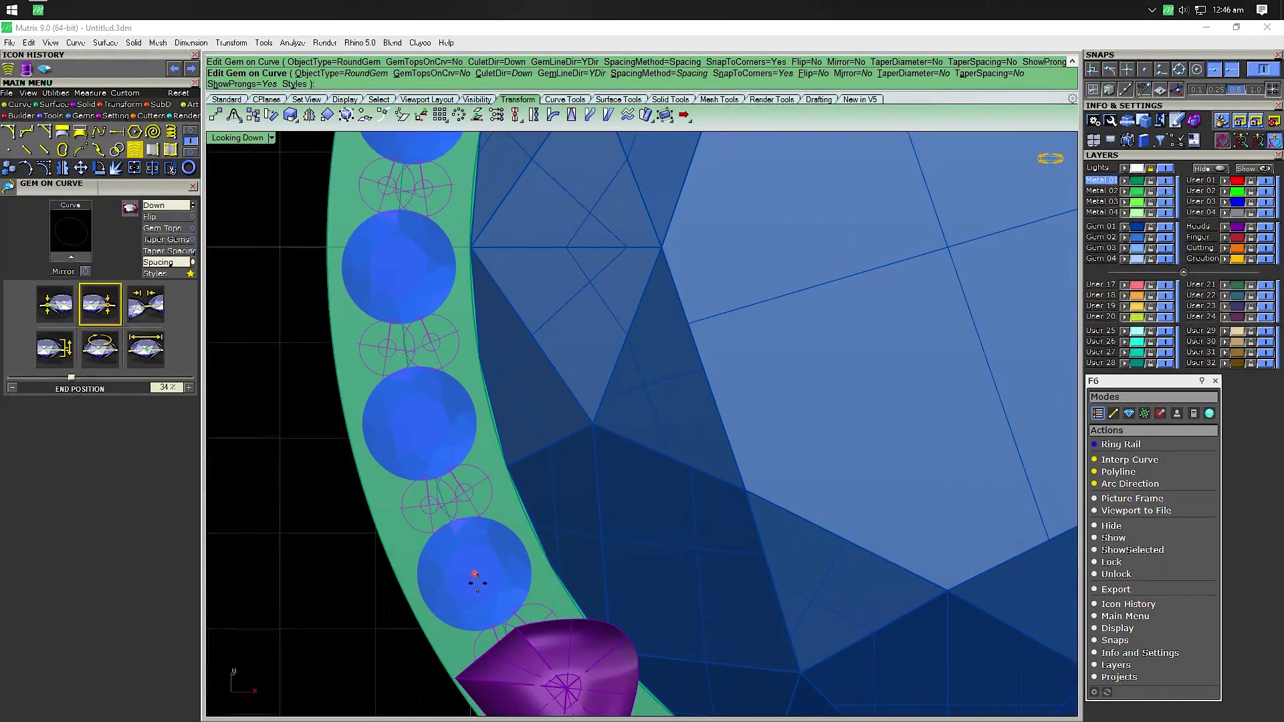
{"action": "left_click_drag", "start_coordinate": [476, 583], "coordinate": [465, 554]}
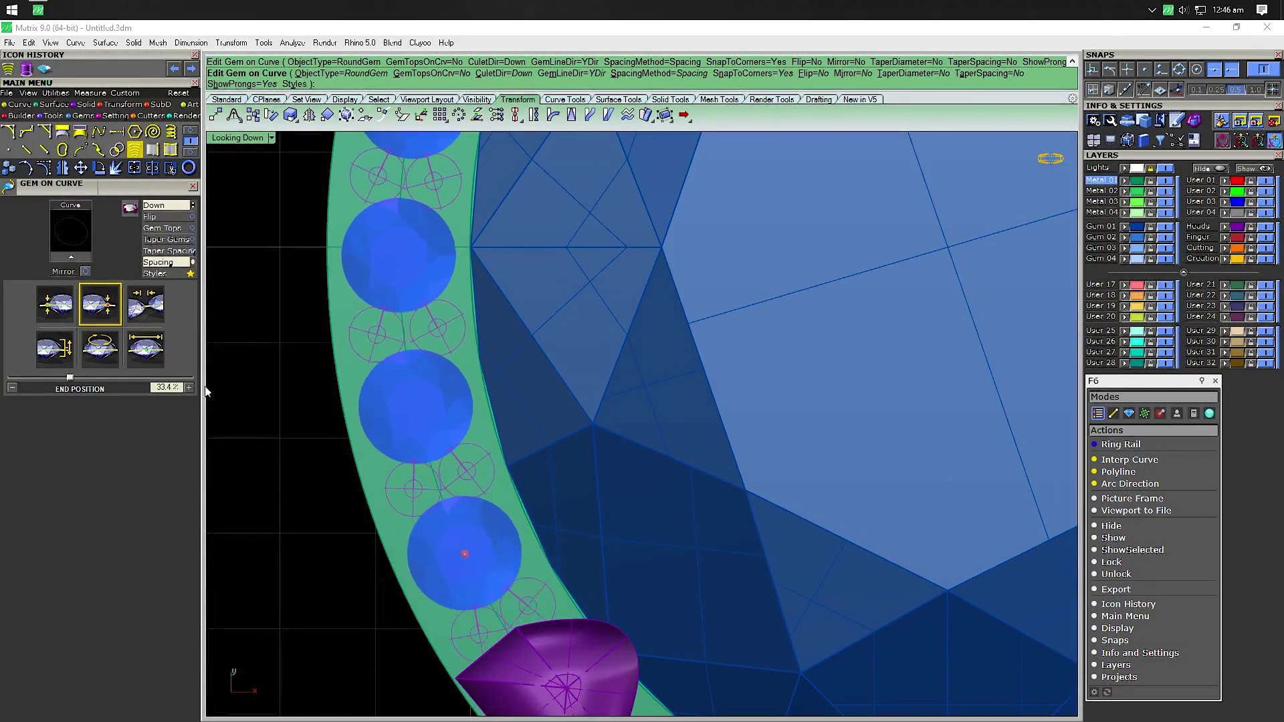
Switch gem spacing to Fixed and refine the row's start and end positions
{"action": "left_click", "coordinate": [171, 262]}
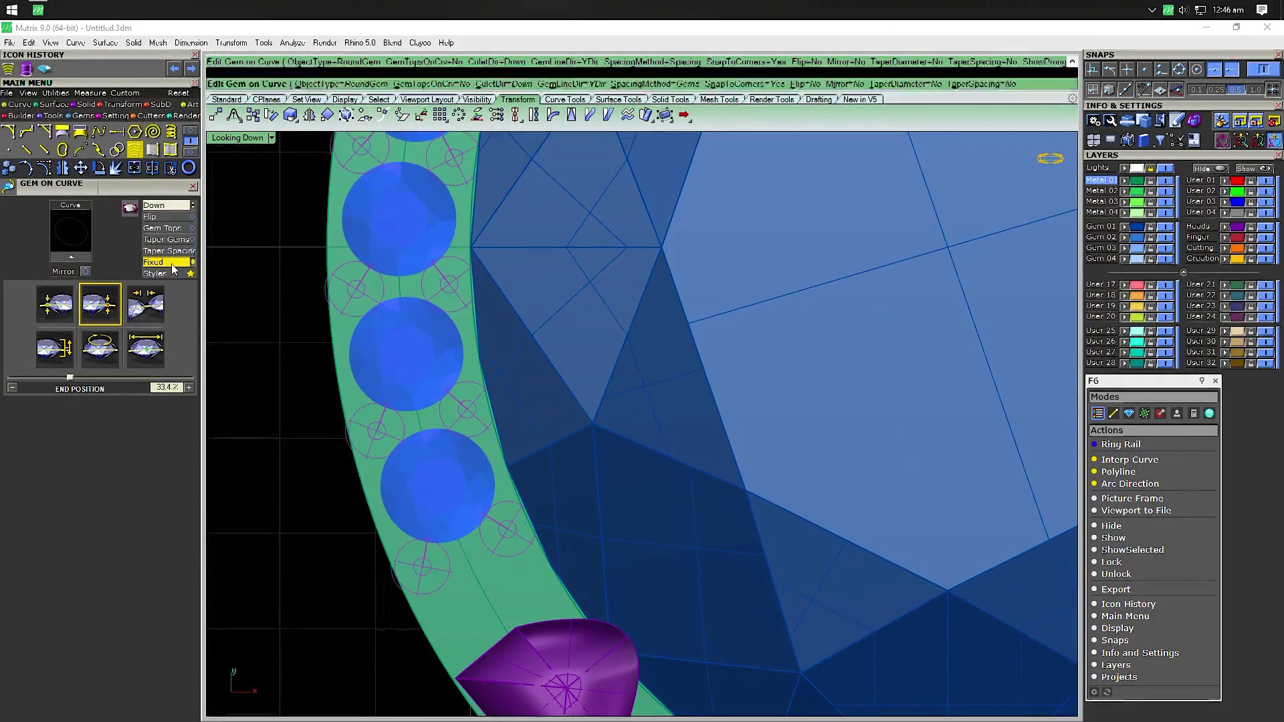
{"action": "scroll", "coordinate": [442, 528], "scroll_direction": "down", "scroll_amount": 3}
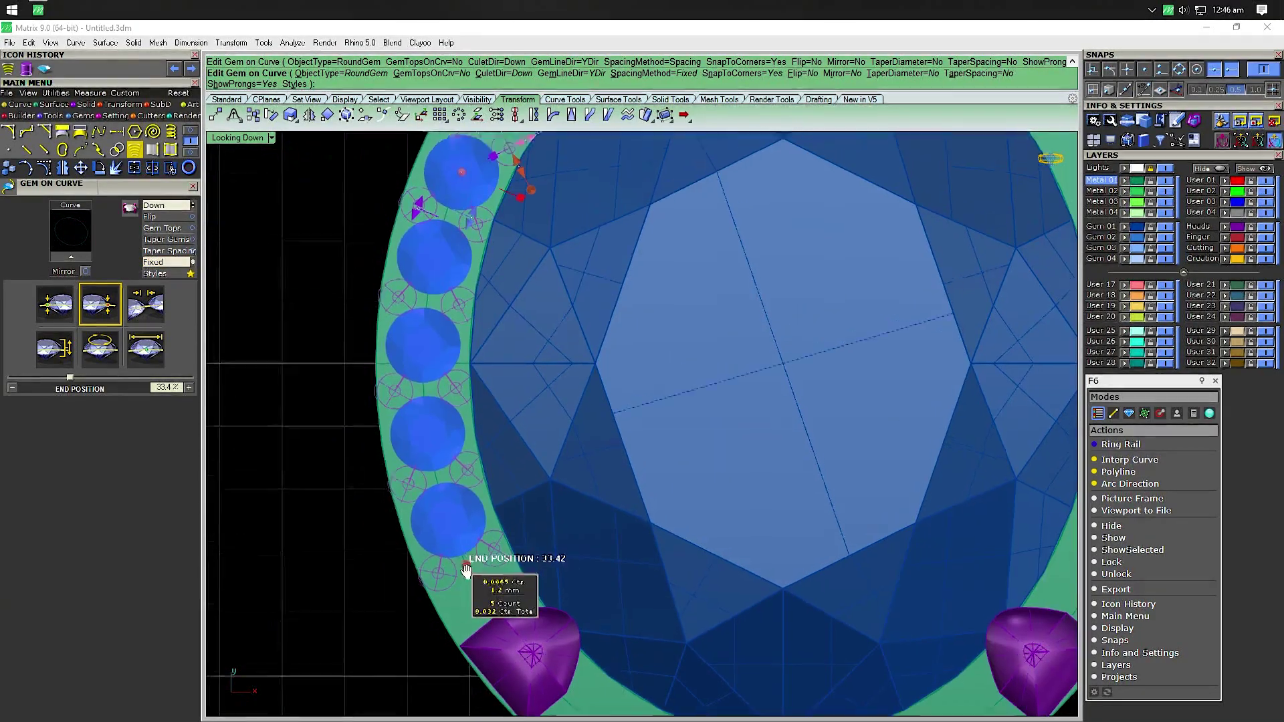
{"action": "scroll", "coordinate": [454, 402], "scroll_direction": "up", "scroll_amount": 3}
{"action": "scroll", "coordinate": [441, 476], "scroll_direction": "up", "scroll_amount": 3}
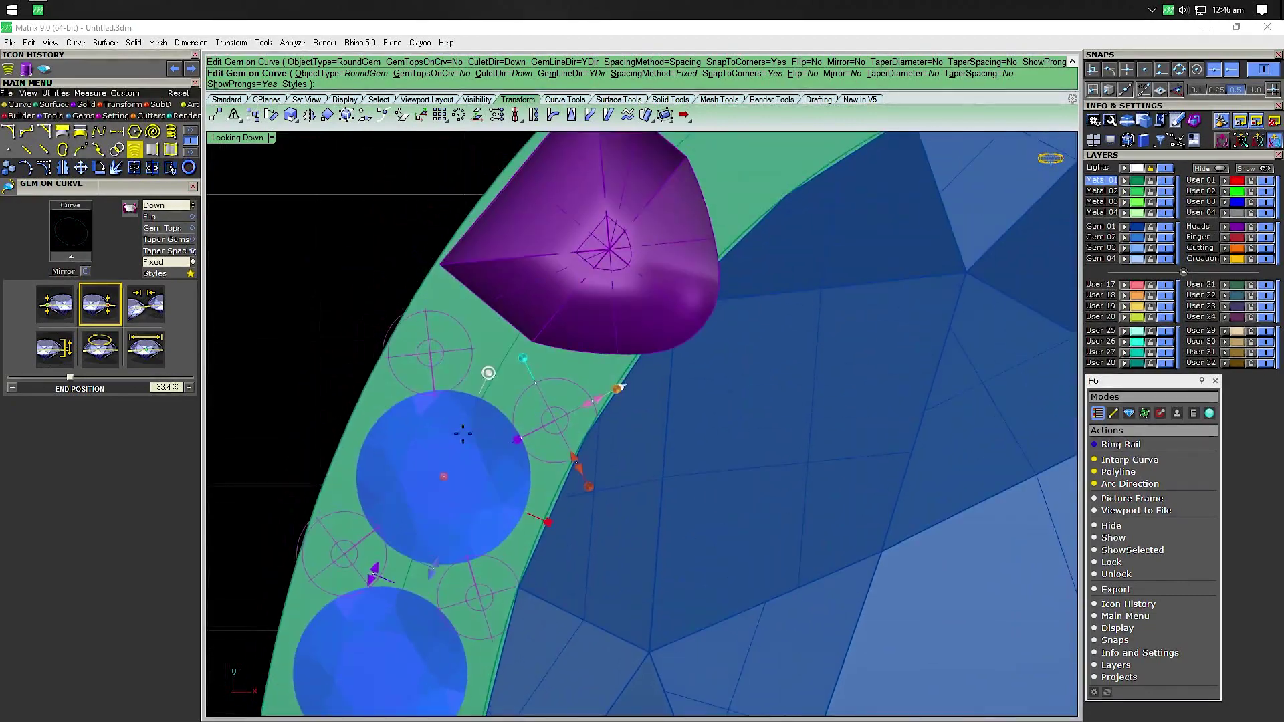
{"action": "left_click_drag", "start_coordinate": [440, 475], "coordinate": [449, 446]}
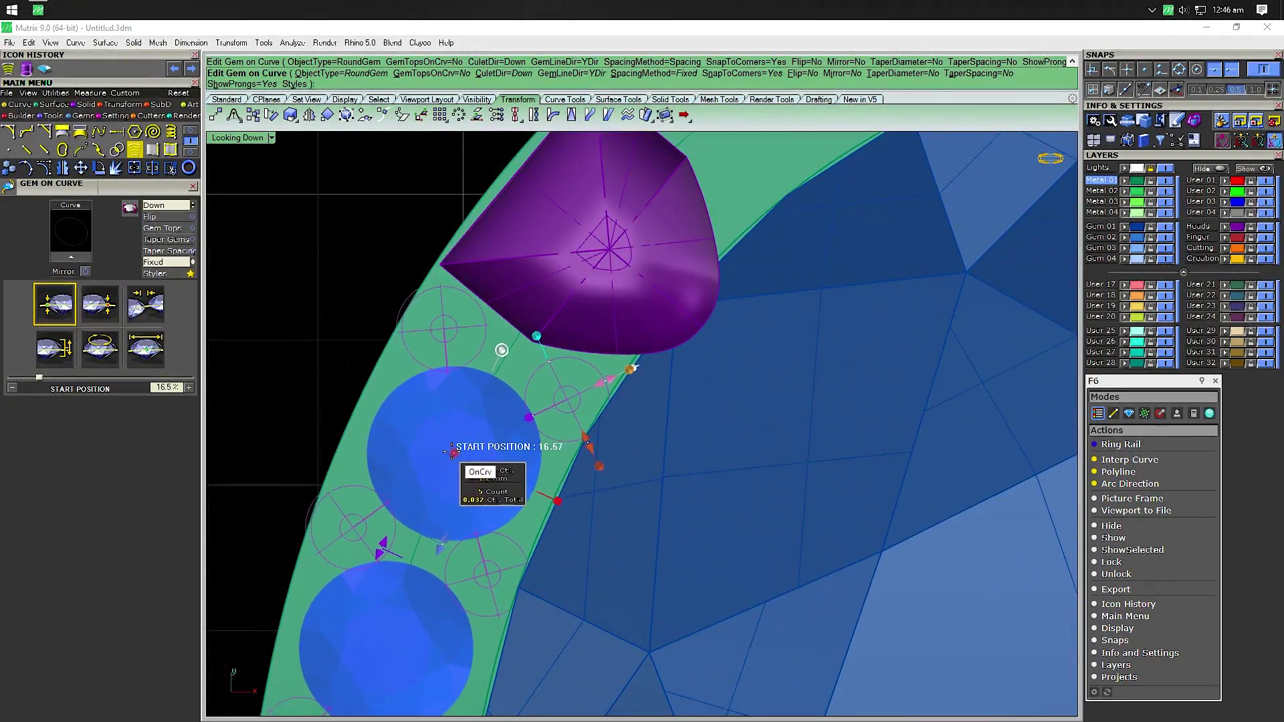
{"action": "scroll", "coordinate": [422, 593], "scroll_direction": "down", "scroll_amount": 5}
{"action": "scroll", "coordinate": [448, 708], "scroll_direction": "up", "scroll_amount": 10}
{"action": "left_click", "coordinate": [476, 519]}
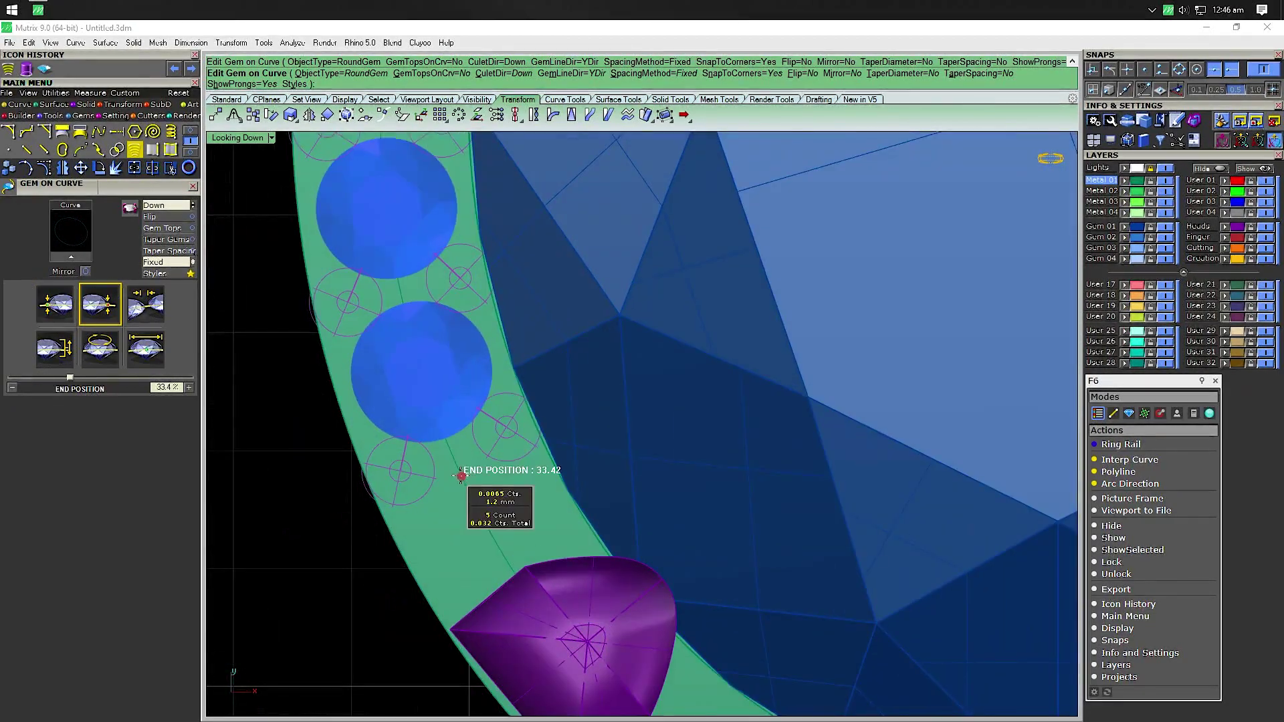
{"action": "left_click_drag", "start_coordinate": [477, 518], "coordinate": [491, 528]}
Set the gap between accent gems to 0.1 mm
{"action": "left_click", "coordinate": [146, 307]}
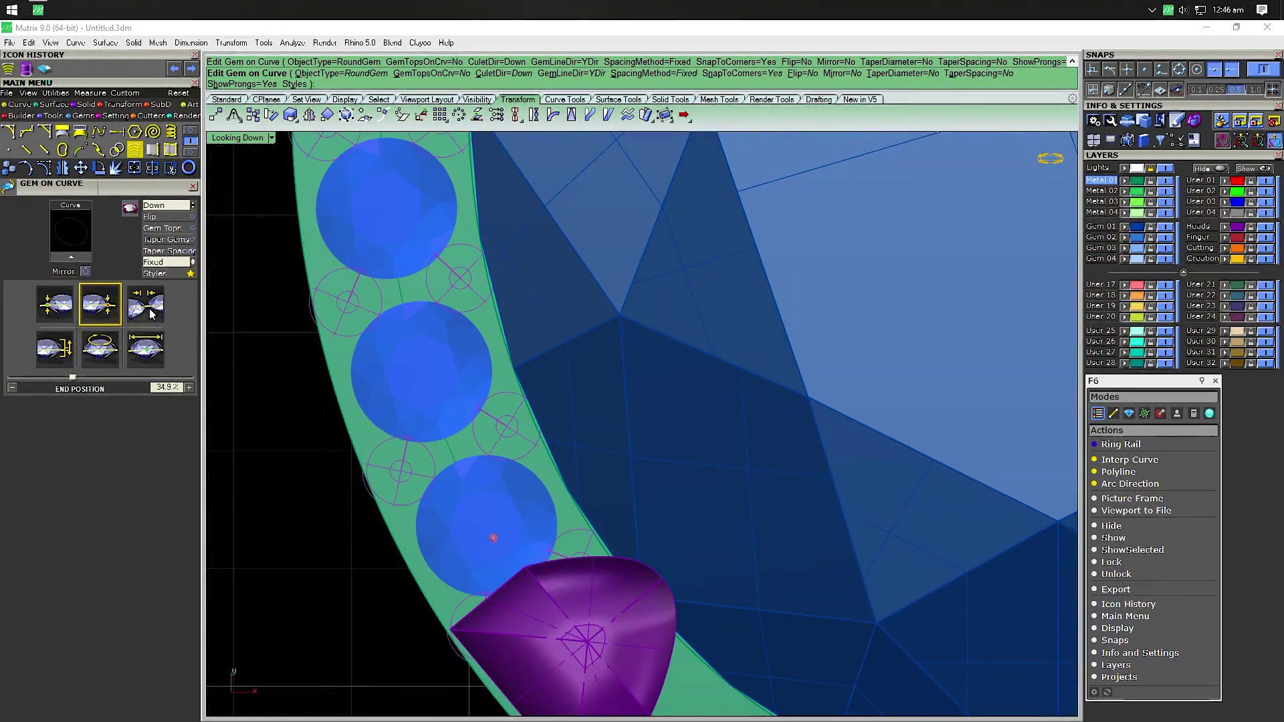
{"action": "key", "text": "BackSpace"}
{"action": "type", "text": "1"}
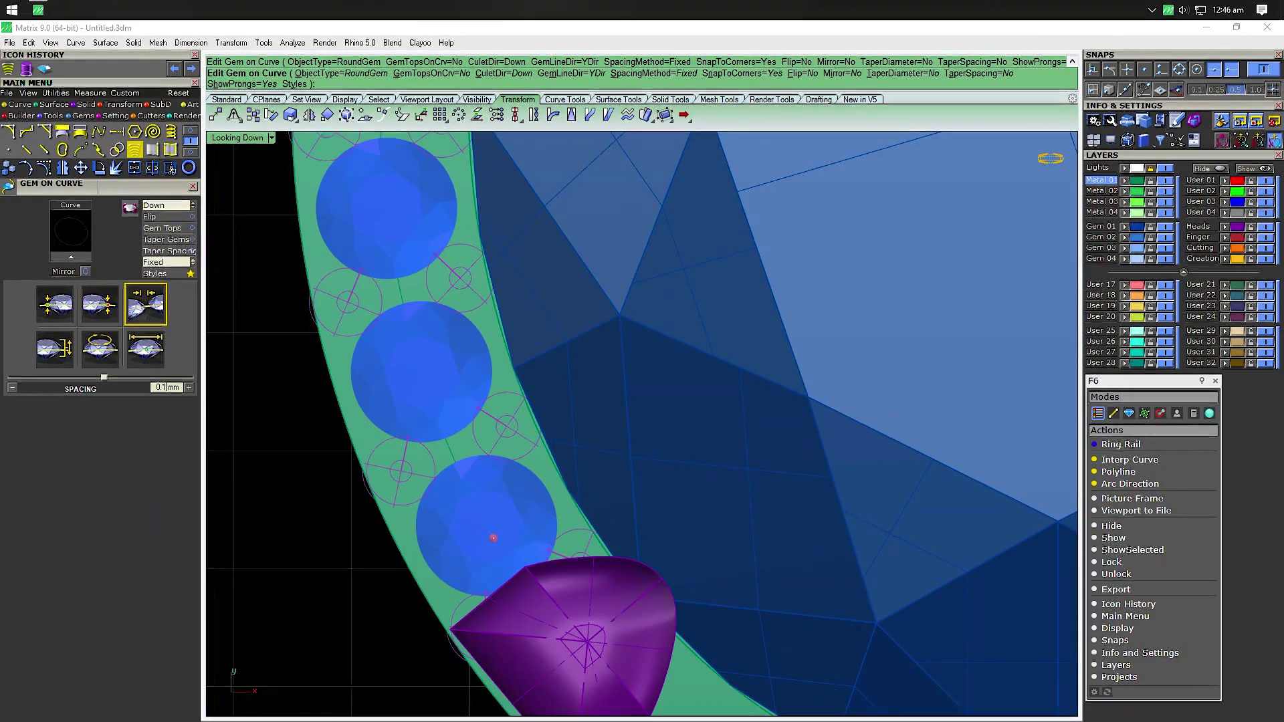
{"action": "key", "text": "Return"}
{"action": "scroll", "coordinate": [206, 344], "scroll_direction": "down", "scroll_amount": 5}
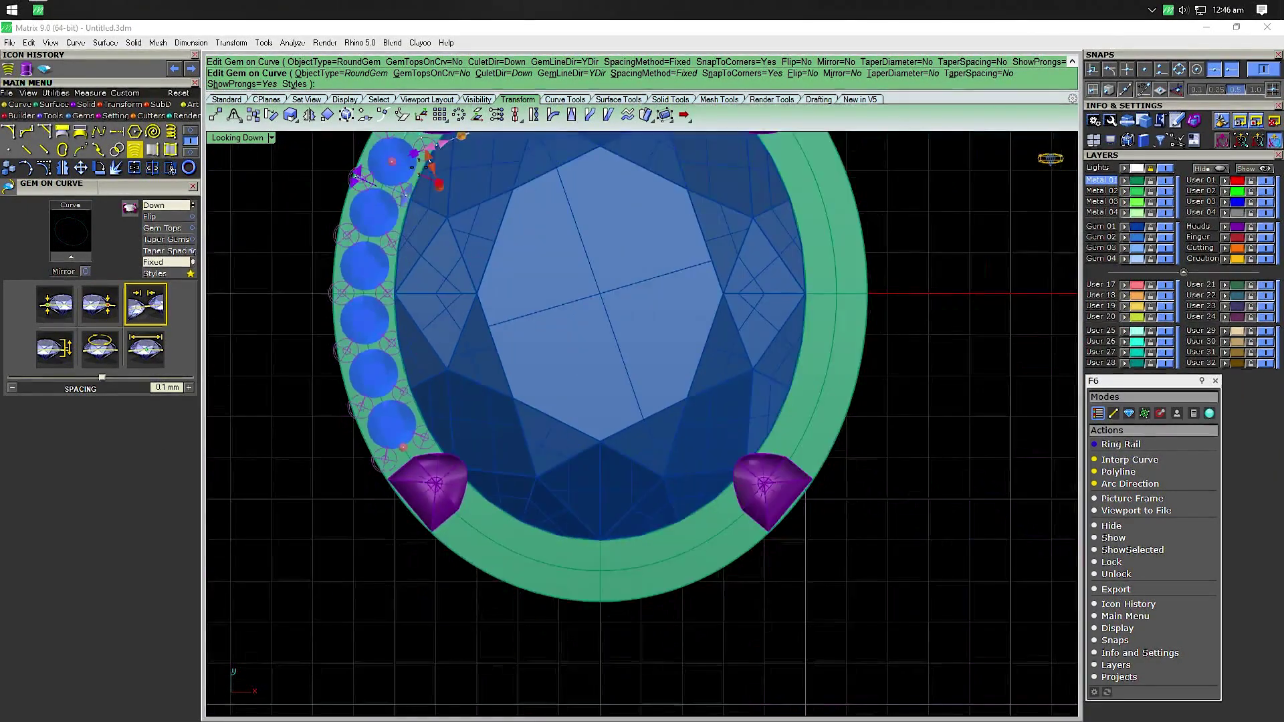
{"action": "scroll", "coordinate": [444, 215], "scroll_direction": "up", "scroll_amount": 5}
{"action": "scroll", "coordinate": [509, 347], "scroll_direction": "up", "scroll_amount": 1}
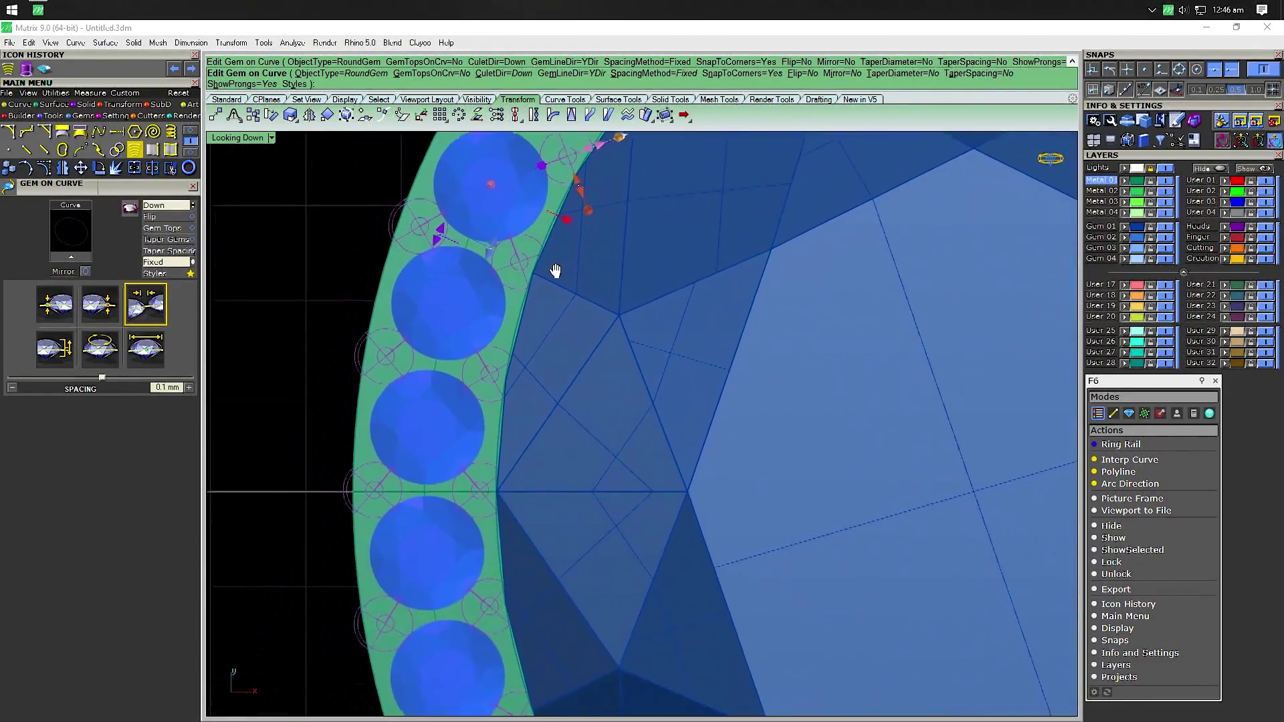
{"action": "scroll", "coordinate": [559, 267], "scroll_direction": "down", "scroll_amount": 5}
{"action": "right_click_drag", "start_coordinate": [482, 513], "coordinate": [441, 570]}
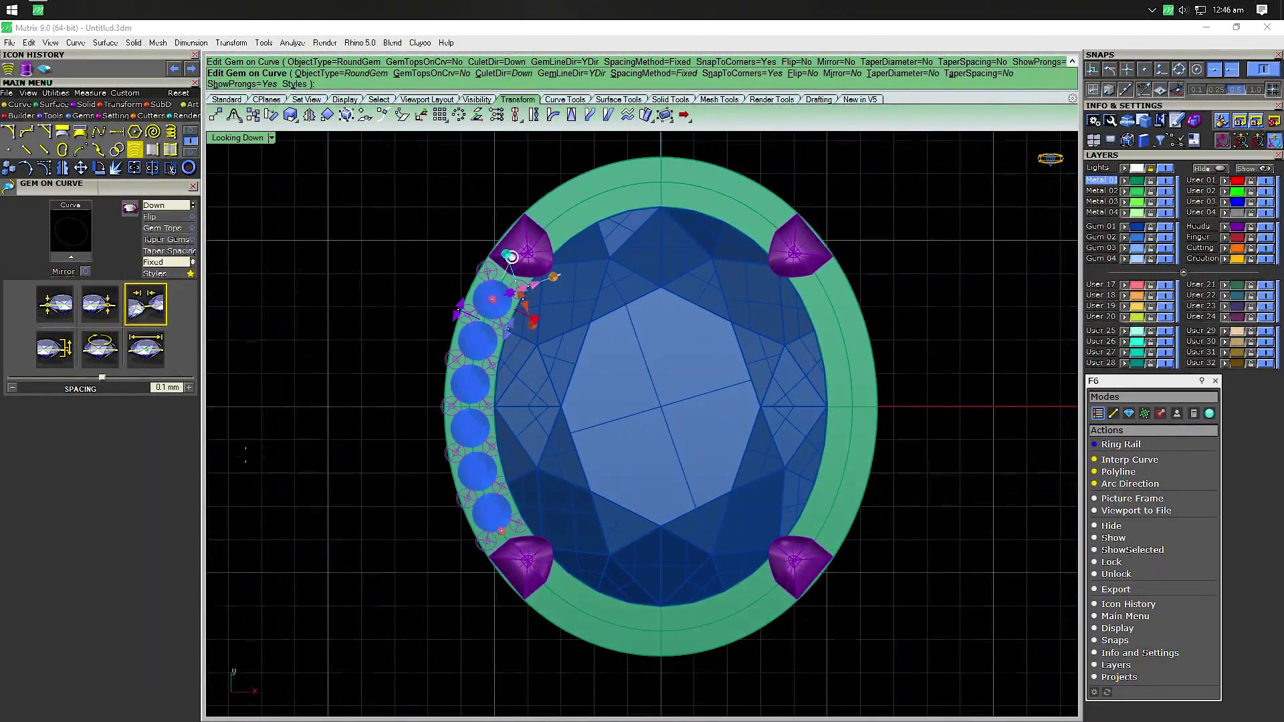
Nudge the shared prongs to about 35% along the row and generate them
{"action": "scroll", "coordinate": [455, 371], "scroll_direction": "up", "scroll_amount": 2}
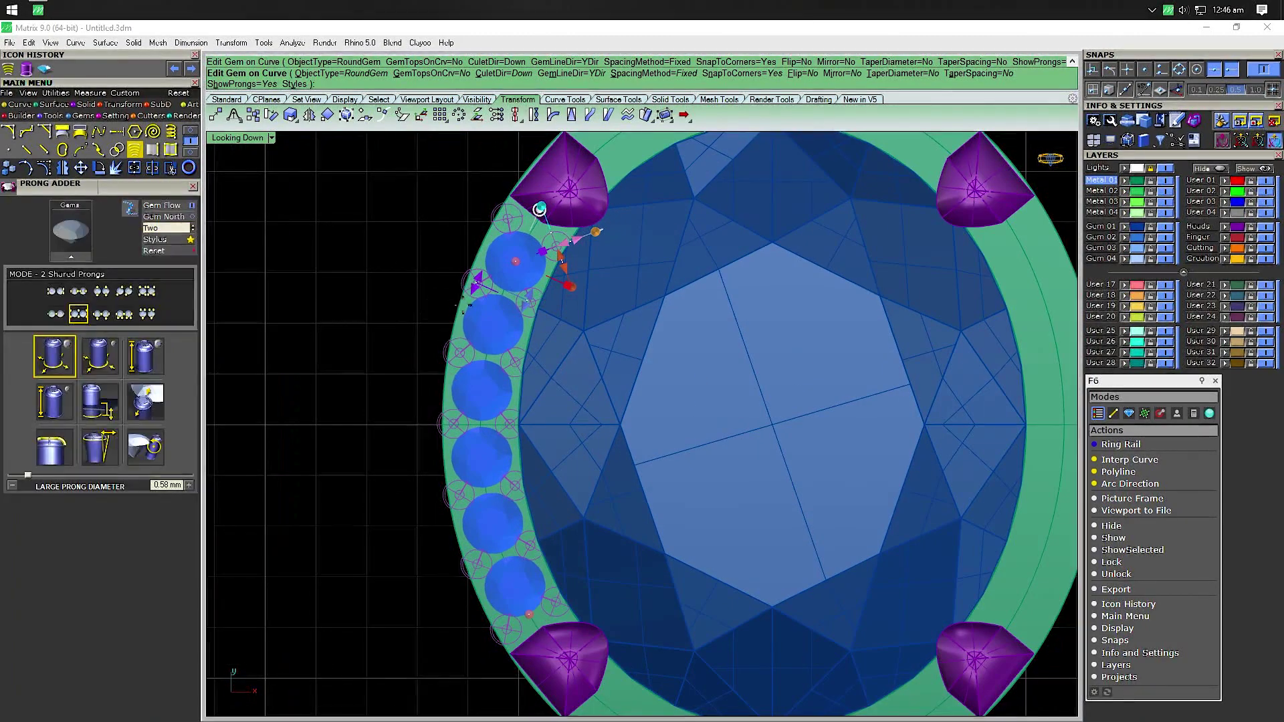
{"action": "scroll", "coordinate": [545, 253], "scroll_direction": "up", "scroll_amount": 4}
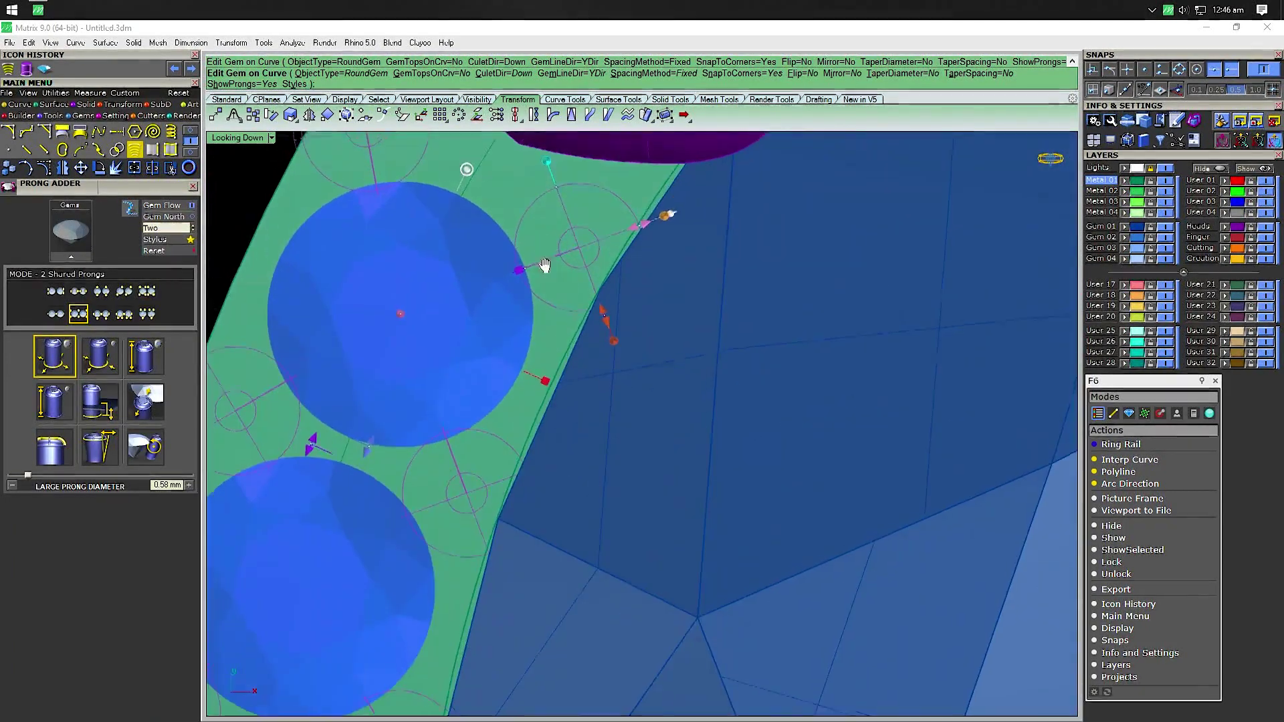
{"action": "scroll", "coordinate": [569, 401], "scroll_direction": "up", "scroll_amount": 1}
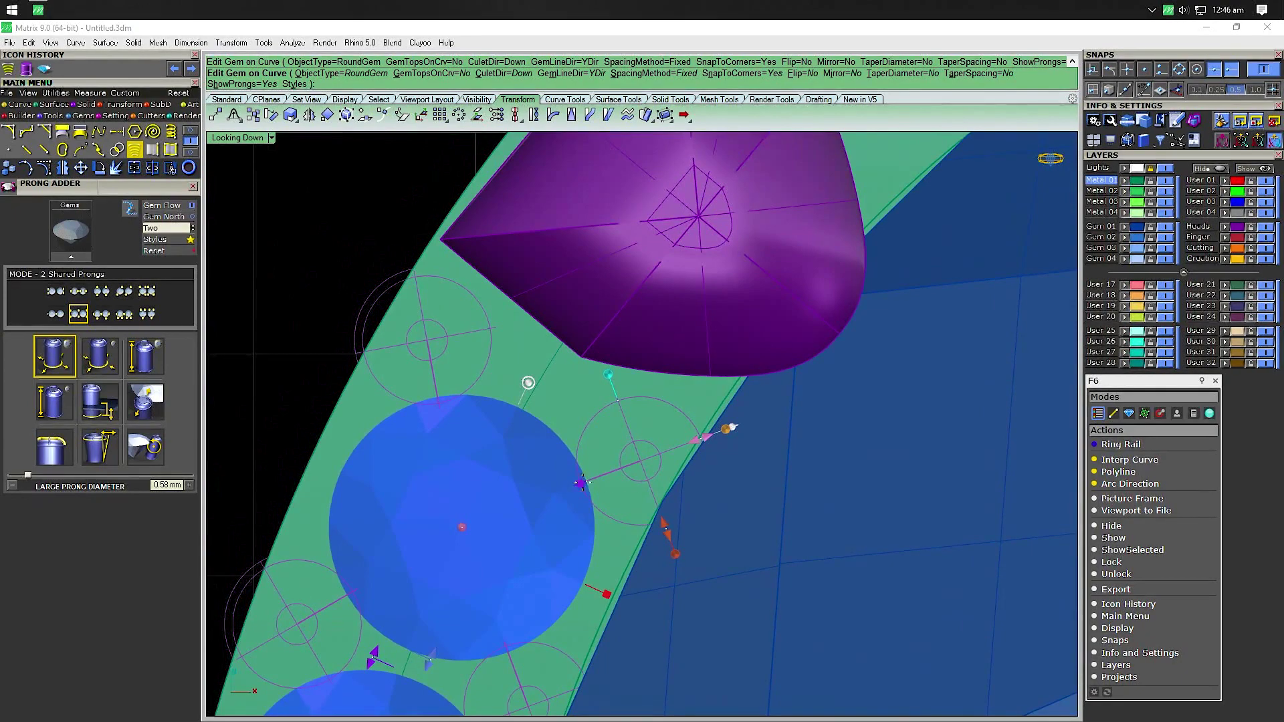
{"action": "left_click_drag", "start_coordinate": [579, 484], "coordinate": [567, 491]}
{"action": "scroll", "coordinate": [563, 492], "scroll_direction": "down", "scroll_amount": 3}
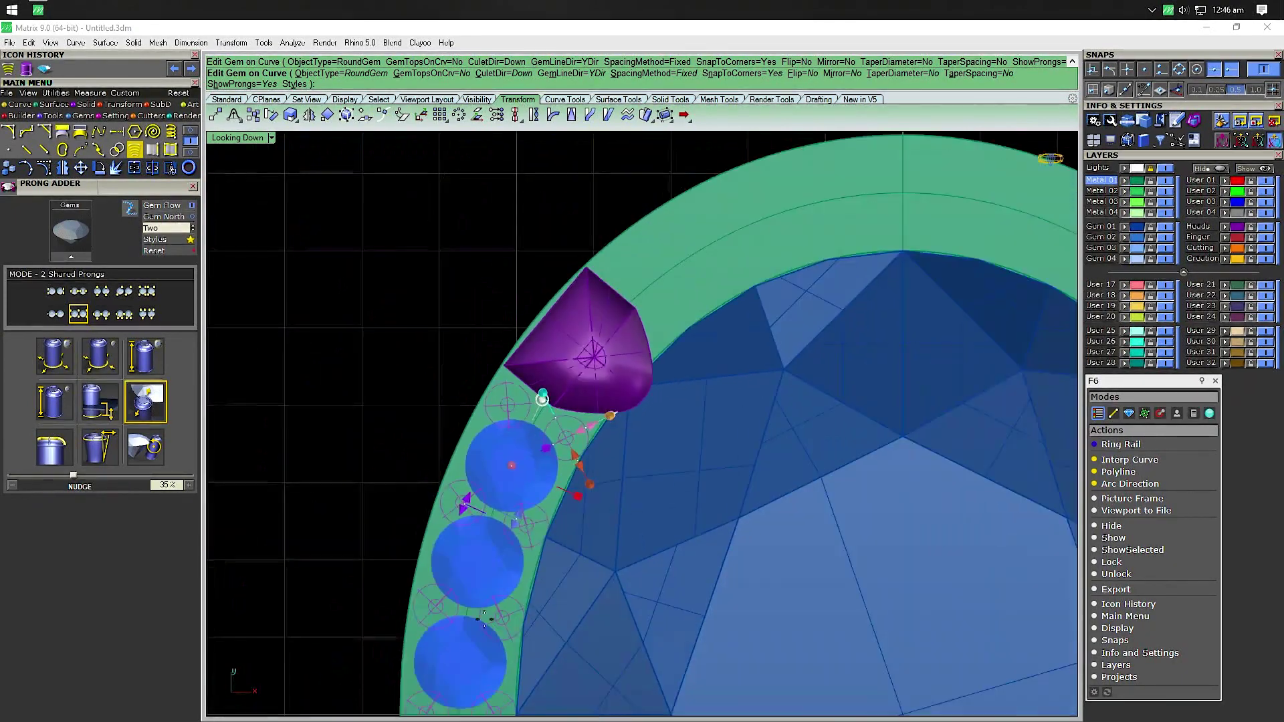
{"action": "right_click_drag", "start_coordinate": [564, 491], "coordinate": [419, 395]}
{"action": "scroll", "coordinate": [418, 394], "scroll_direction": "down", "scroll_amount": 3}
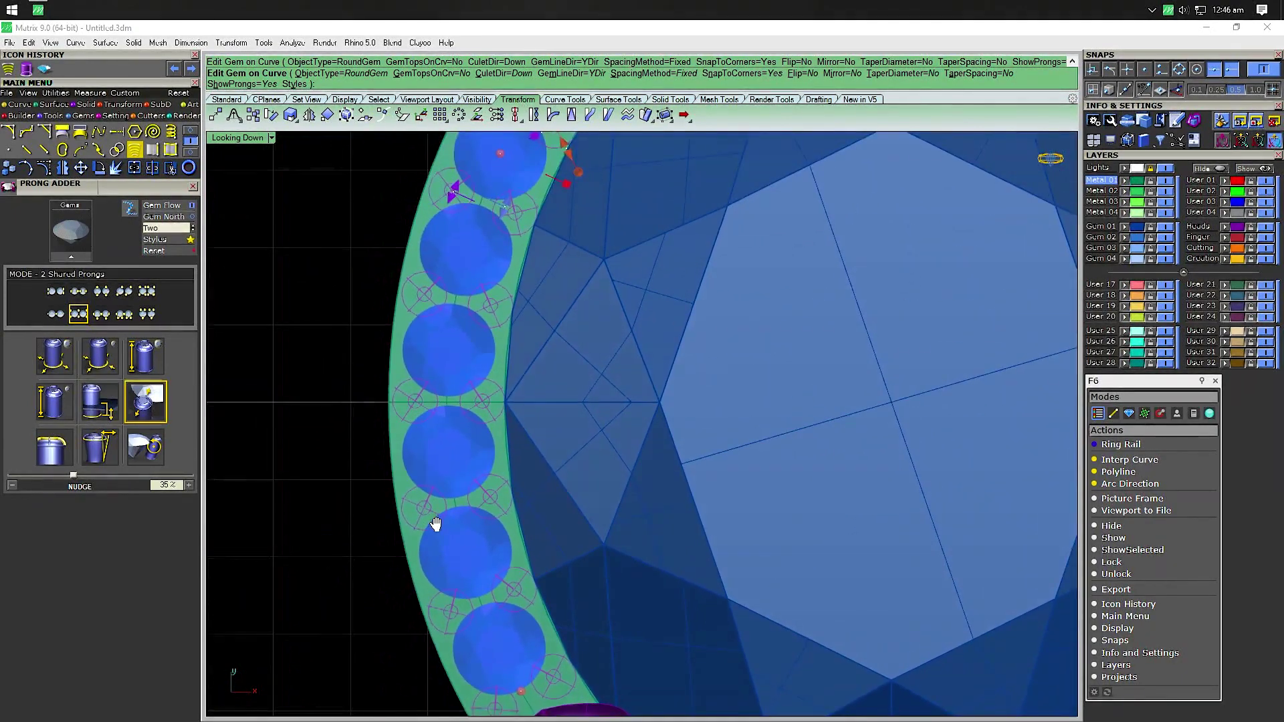
{"action": "key", "text": "Return"}
{"action": "right_click_drag", "start_coordinate": [528, 639], "coordinate": [495, 542]}
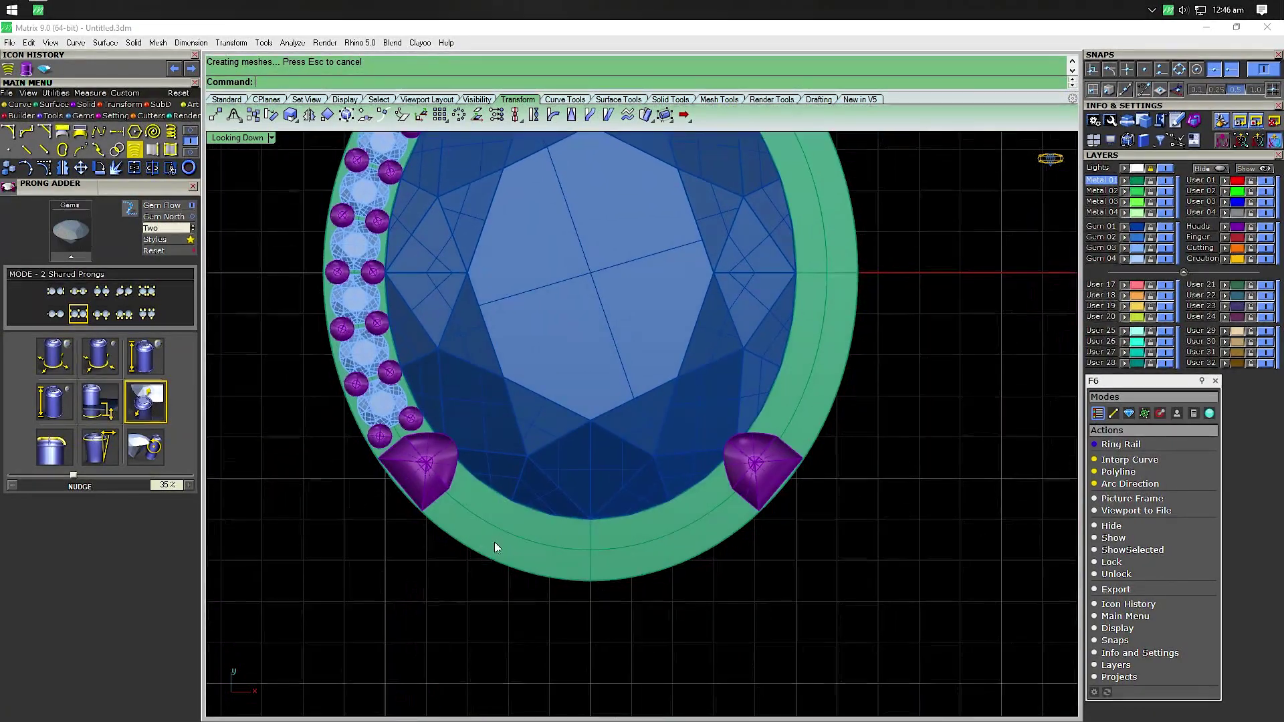
Start Gem on Curve on the magenta rail with culets pointing down and prongs shown
{"action": "left_click", "coordinate": [500, 524]}
{"action": "left_click", "coordinate": [538, 558]}
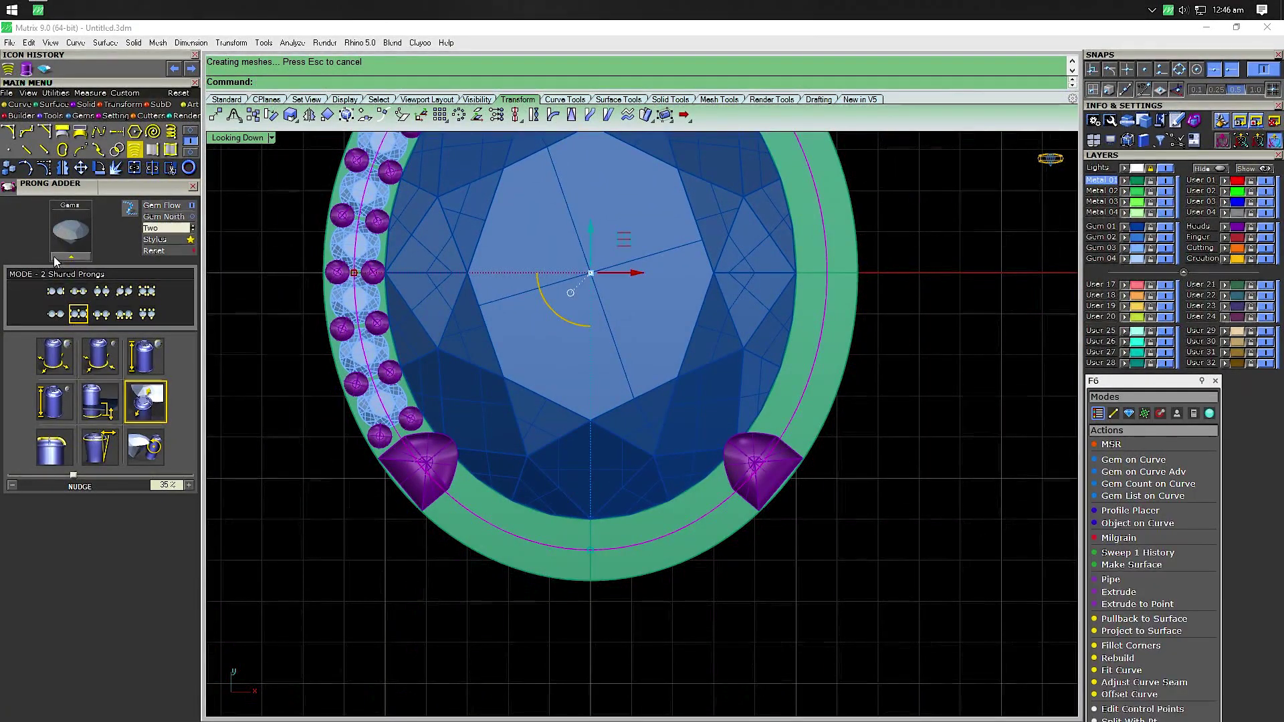
{"action": "left_click", "coordinate": [81, 230]}
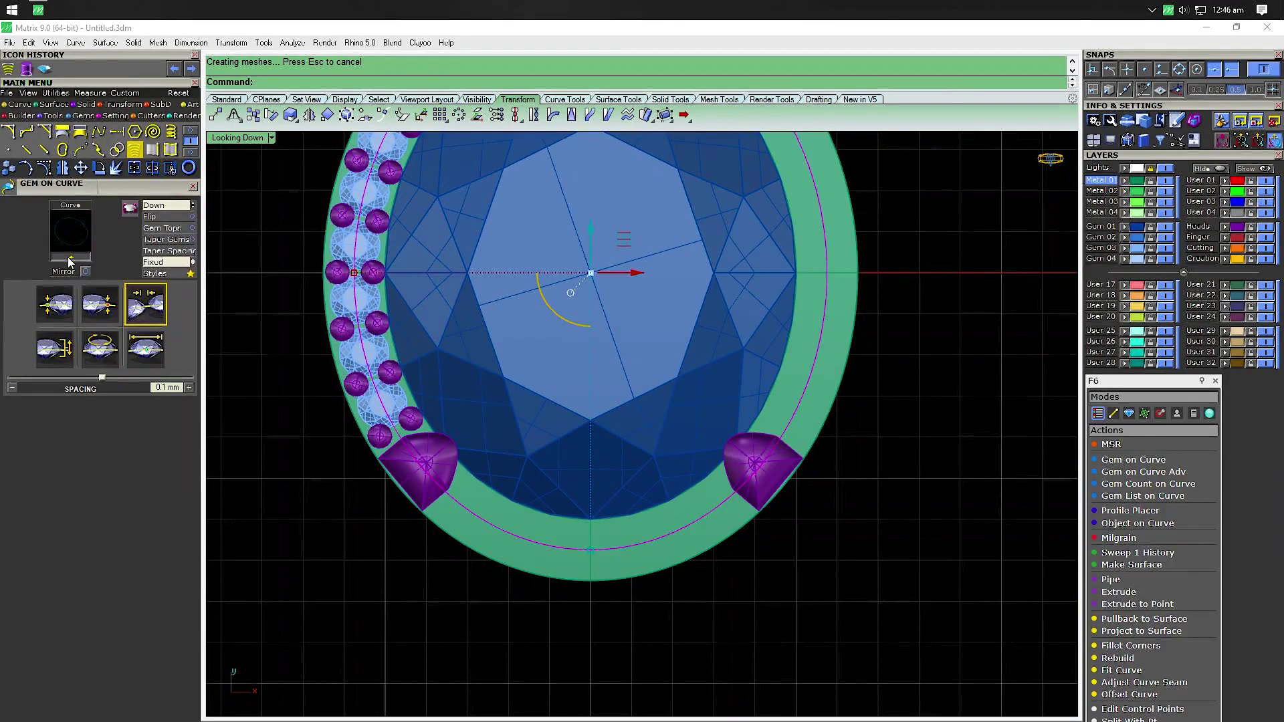
{"action": "left_click", "coordinate": [67, 257]}
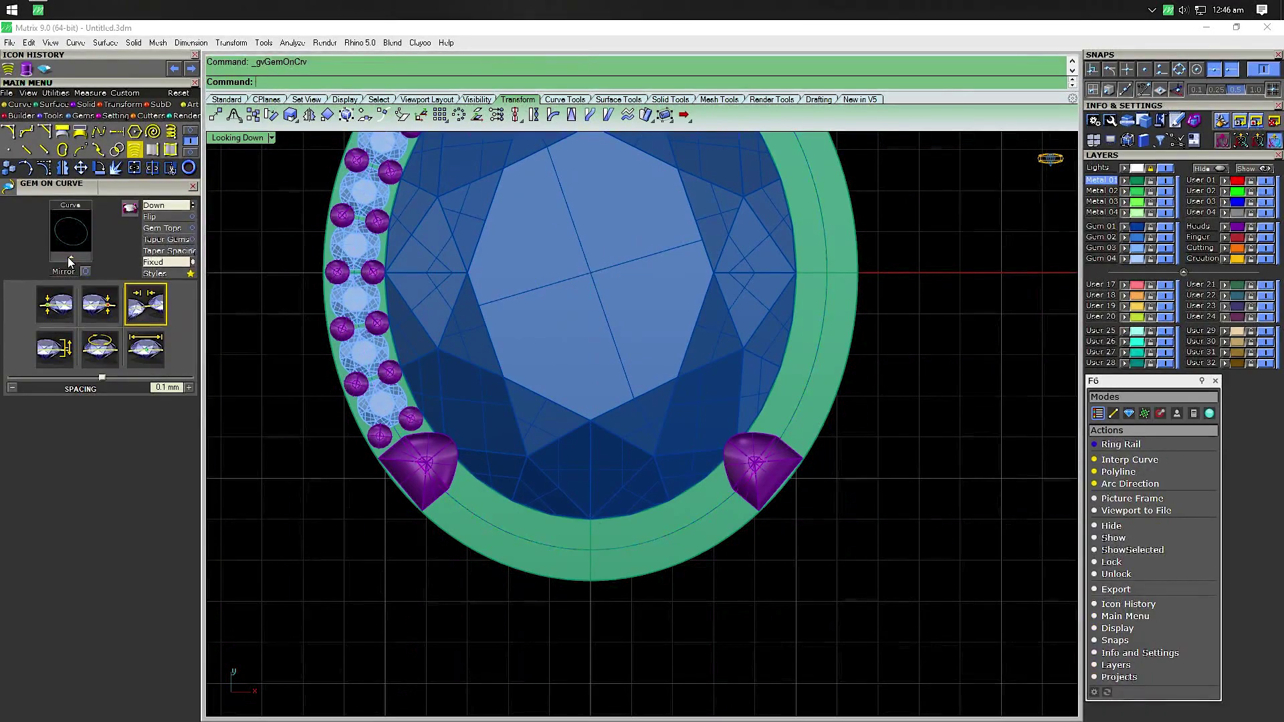
{"action": "left_click", "coordinate": [167, 208]}
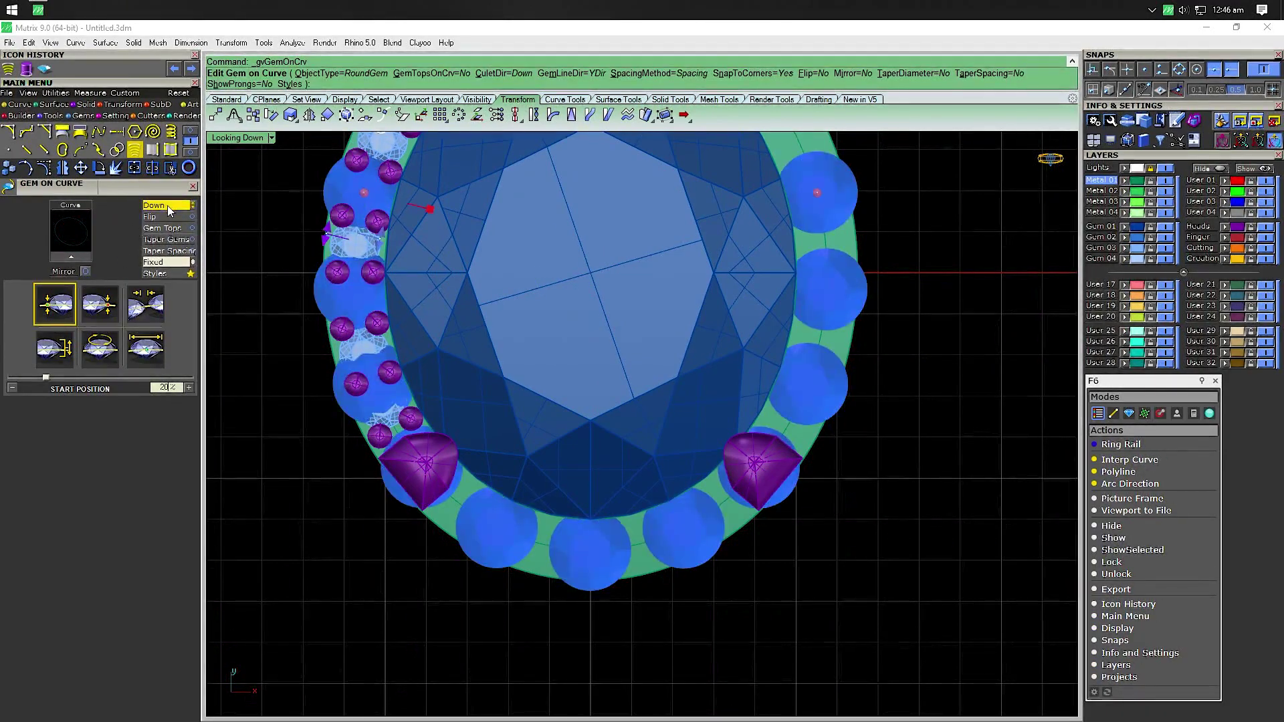
{"action": "left_click", "coordinate": [248, 85]}
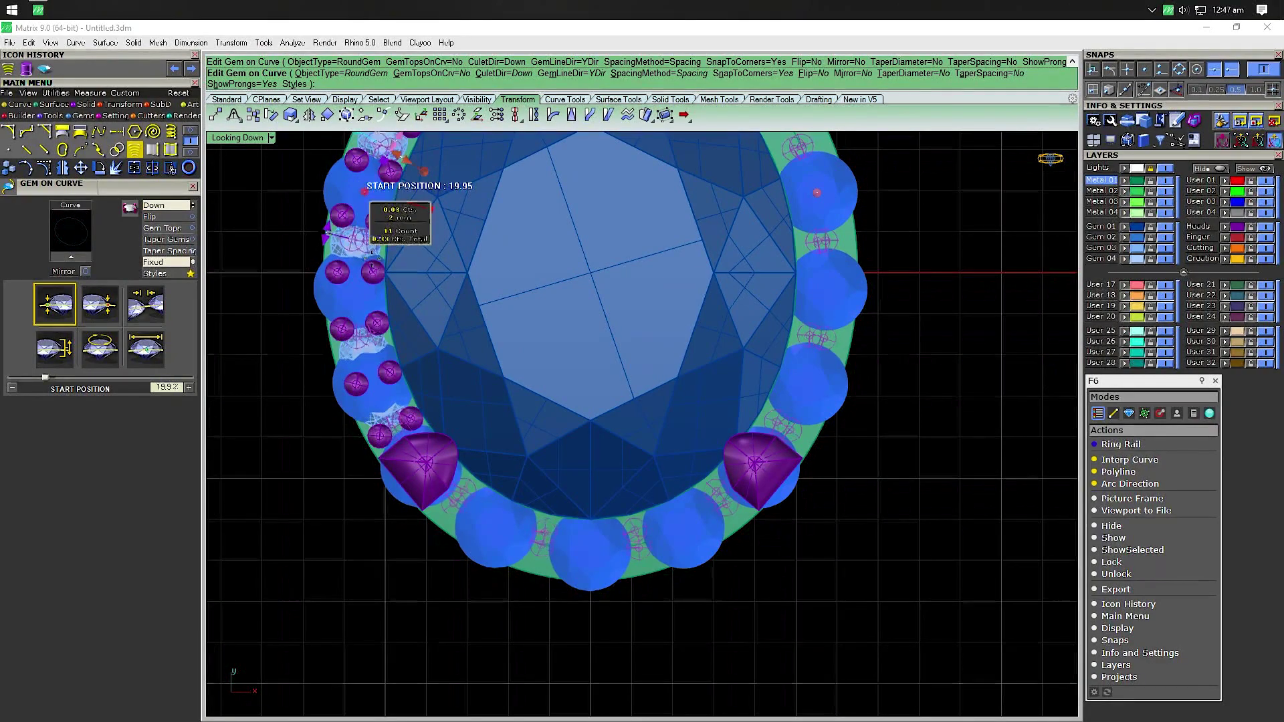
Span the gem row from about 42% to 56% of the rail with 1.2 mm gems
{"action": "left_click_drag", "start_coordinate": [364, 193], "coordinate": [482, 520]}
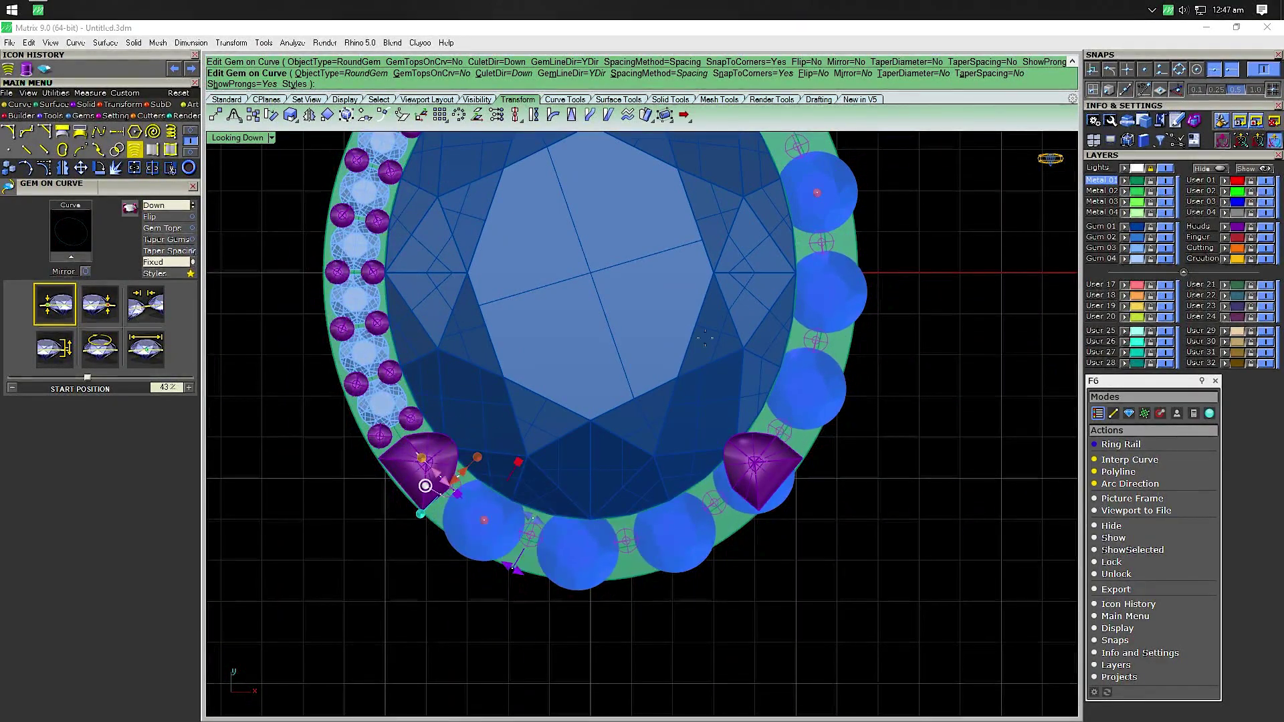
{"action": "left_click_drag", "start_coordinate": [823, 233], "coordinate": [696, 525]}
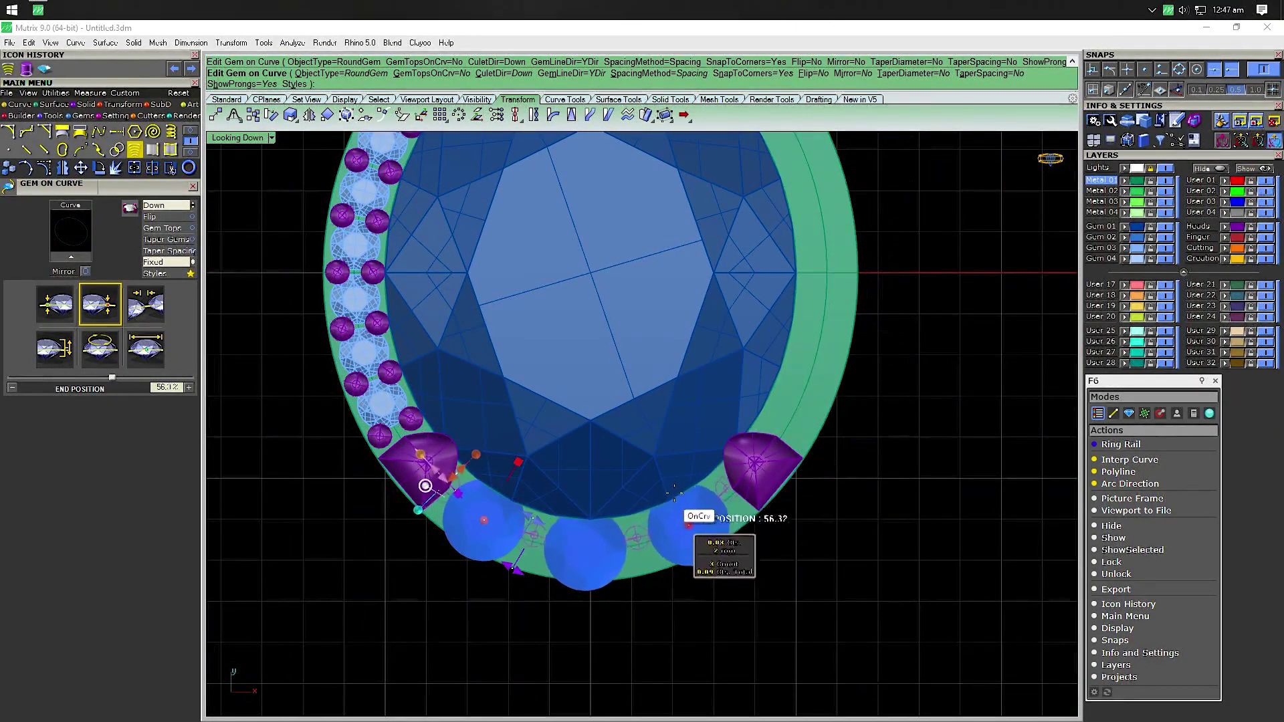
{"action": "left_click", "coordinate": [145, 306]}
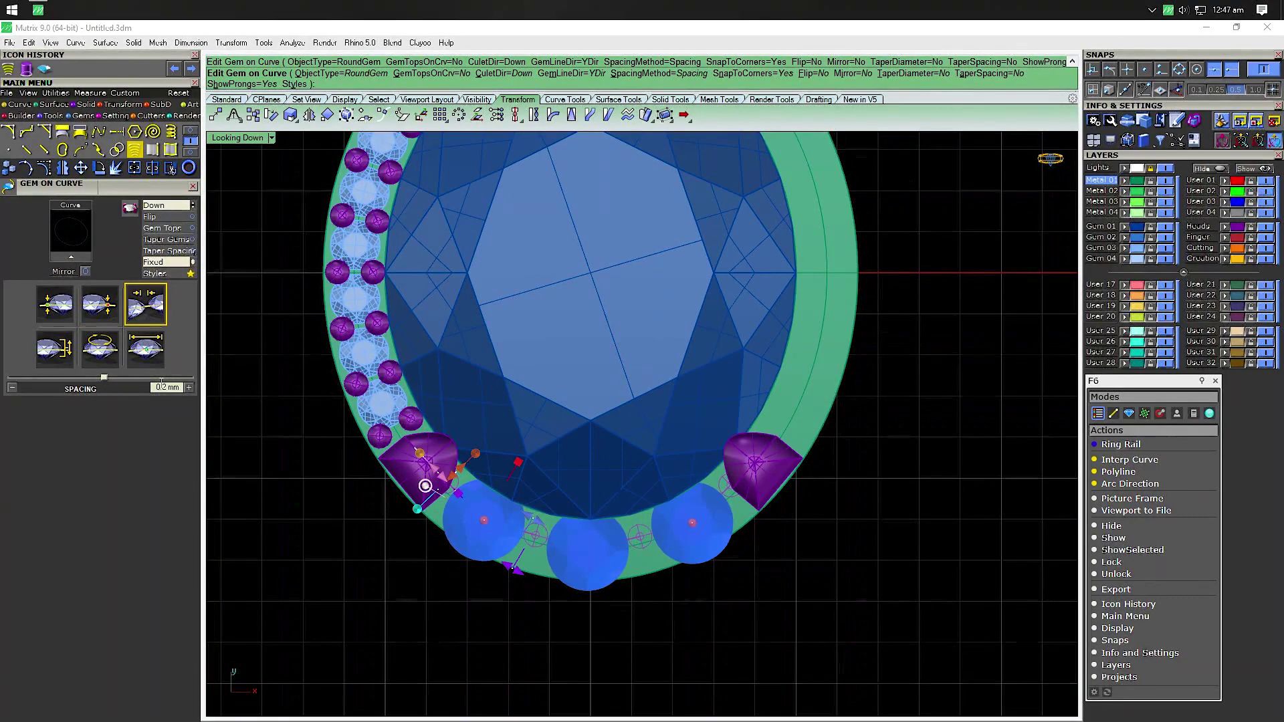
{"action": "left_click", "coordinate": [145, 349]}
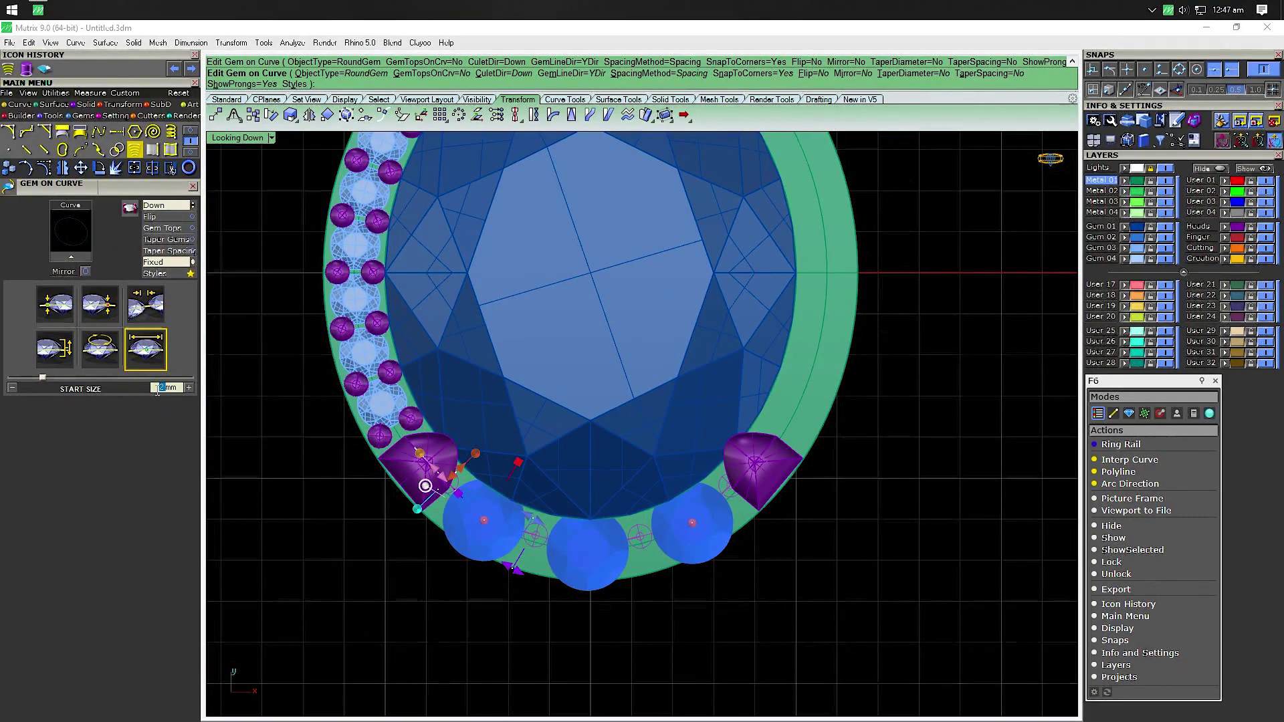
{"action": "type", "text": "1."}
{"action": "key", "text": "Return"}
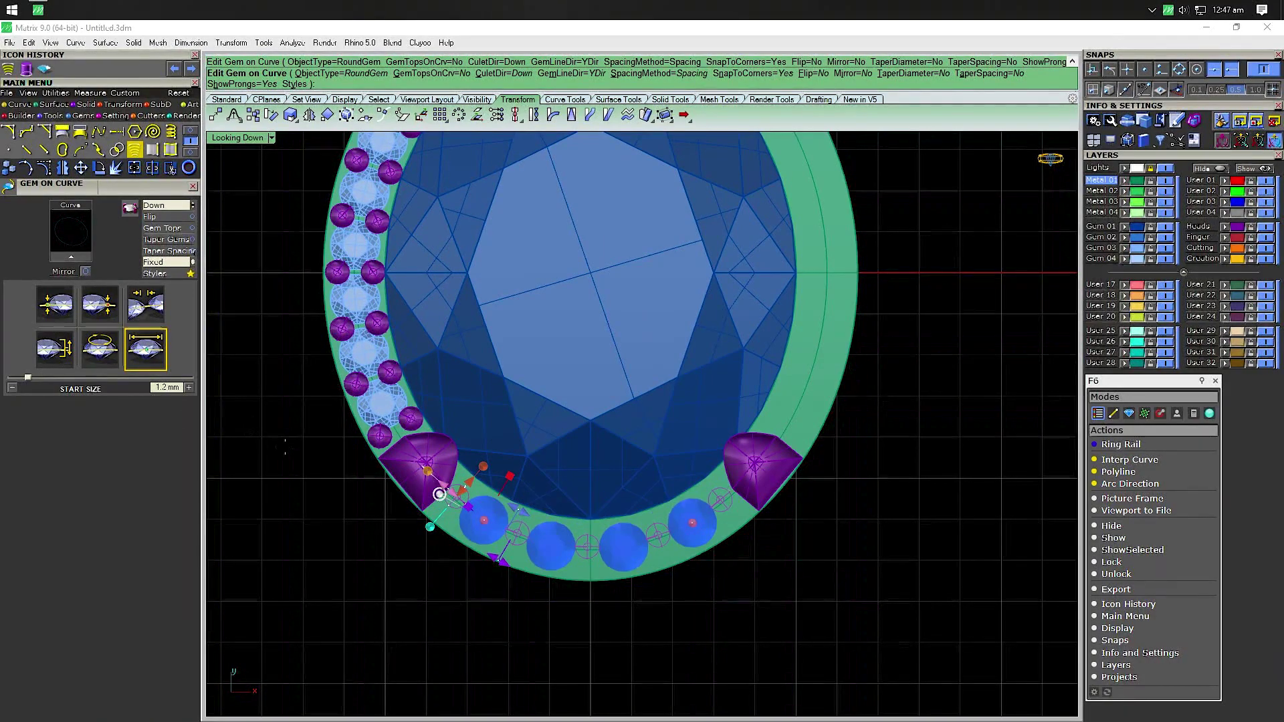
Switch to fixed spacing, set the row's start and end points, and finish the pavé gems
{"action": "left_click", "coordinate": [162, 266]}
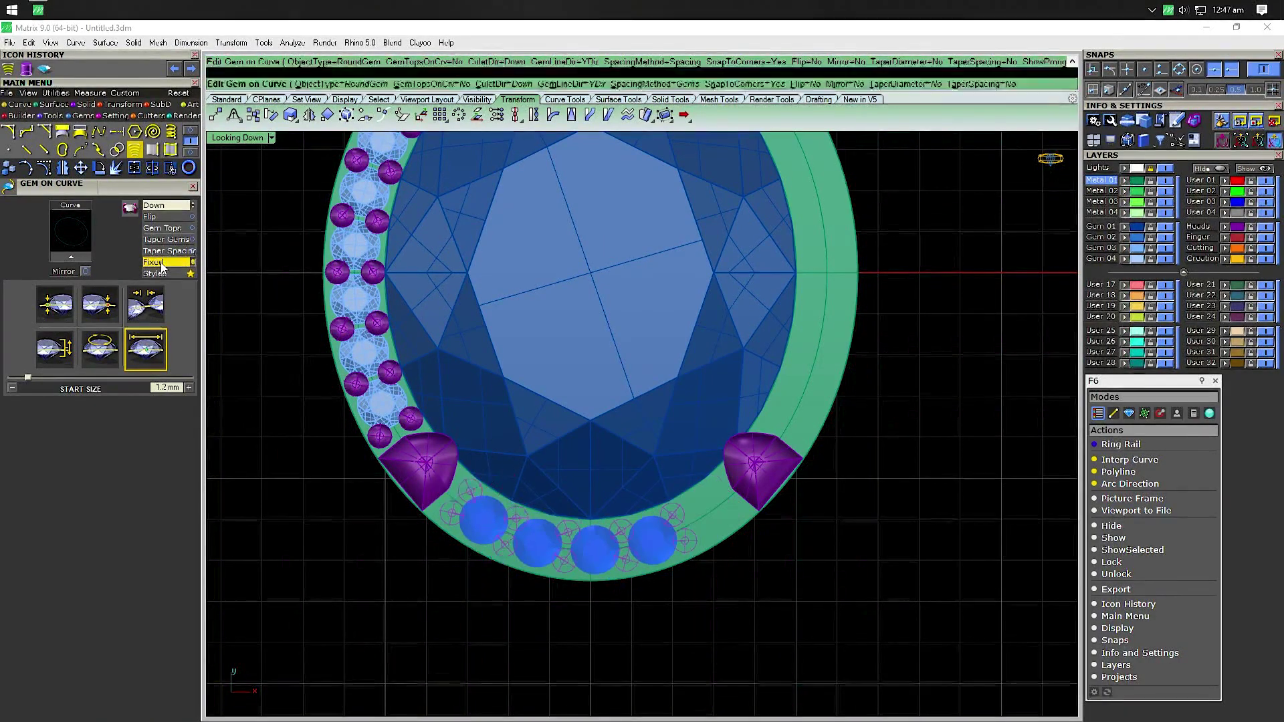
{"action": "scroll", "coordinate": [490, 510], "scroll_direction": "up", "scroll_amount": 8}
{"action": "scroll", "coordinate": [489, 511], "scroll_direction": "up", "scroll_amount": 3}
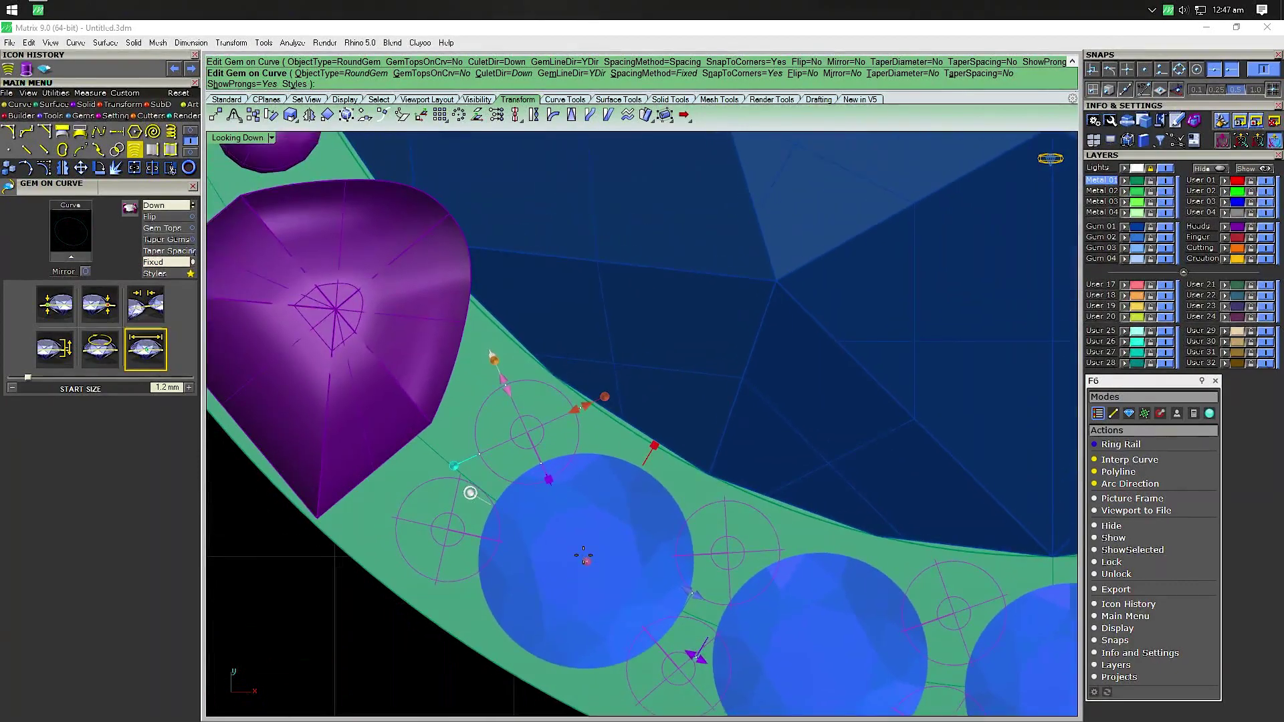
{"action": "left_click", "coordinate": [567, 550]}
{"action": "scroll", "coordinate": [568, 549], "scroll_direction": "down", "scroll_amount": 3}
{"action": "scroll", "coordinate": [735, 602], "scroll_direction": "down", "scroll_amount": 3}
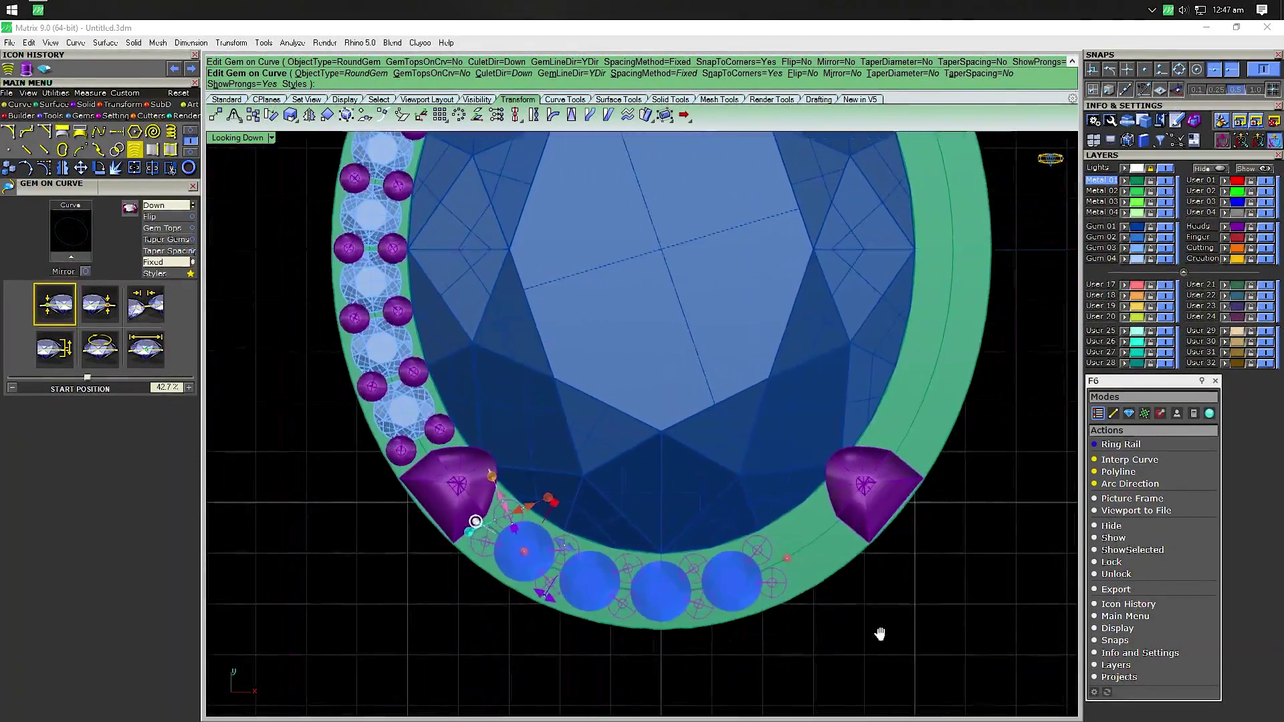
{"action": "scroll", "coordinate": [786, 566], "scroll_direction": "up", "scroll_amount": 6}
{"action": "left_click", "coordinate": [786, 566]}
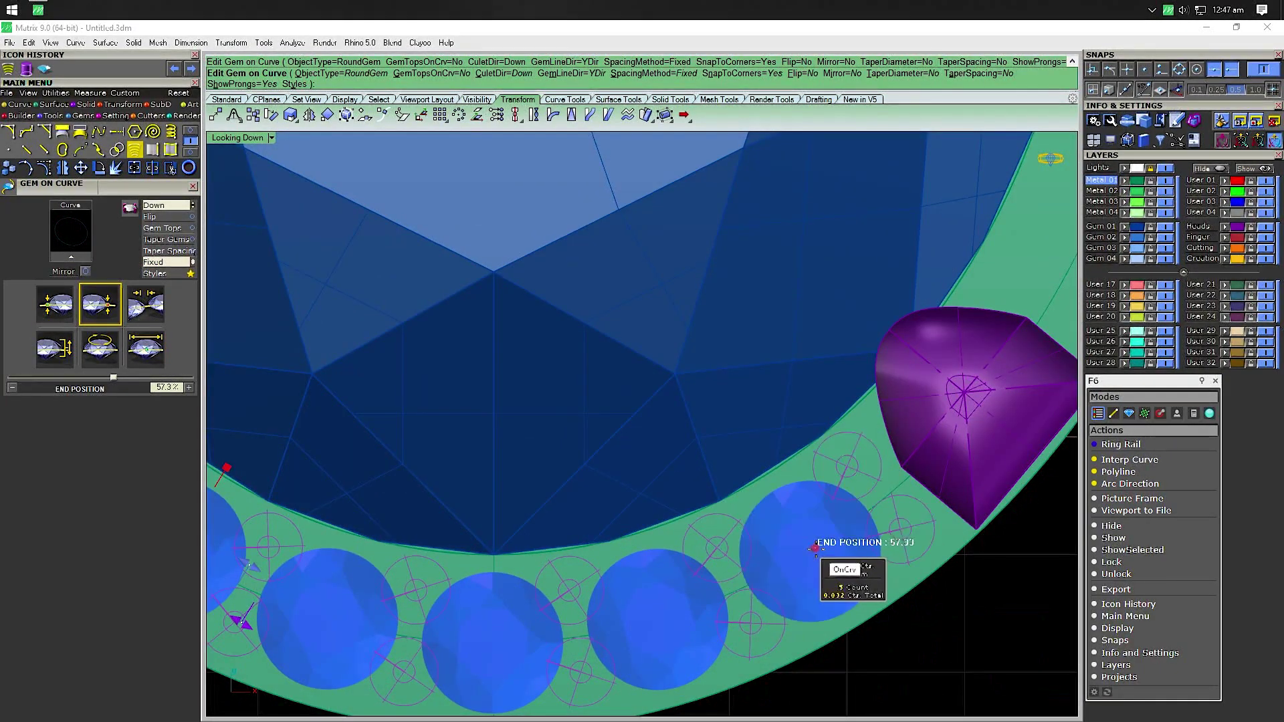
{"action": "scroll", "coordinate": [786, 566], "scroll_direction": "down", "scroll_amount": 3}
{"action": "scroll", "coordinate": [595, 592], "scroll_direction": "down", "scroll_amount": 2}
{"action": "scroll", "coordinate": [595, 592], "scroll_direction": "up", "scroll_amount": 2}
{"action": "scroll", "coordinate": [595, 591], "scroll_direction": "up", "scroll_amount": 2}
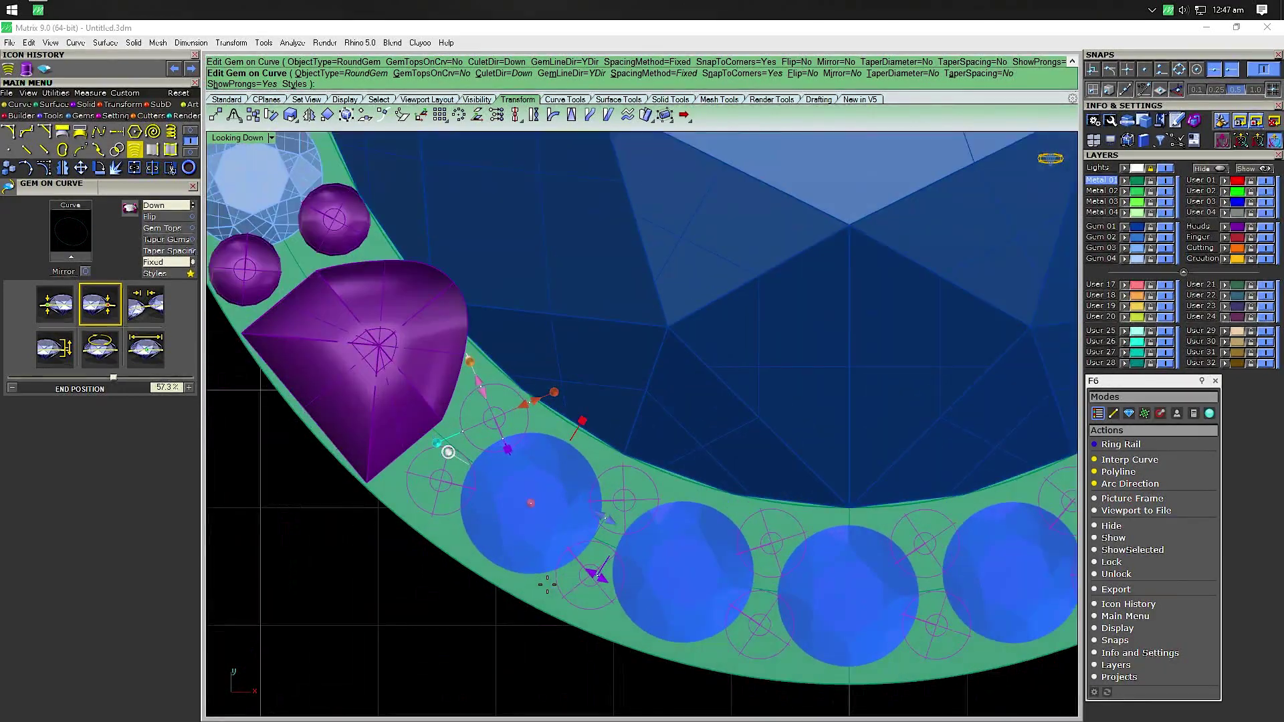
{"action": "scroll", "coordinate": [669, 575], "scroll_direction": "down", "scroll_amount": 4}
{"action": "scroll", "coordinate": [833, 557], "scroll_direction": "up", "scroll_amount": 3}
{"action": "scroll", "coordinate": [833, 557], "scroll_direction": "down", "scroll_amount": 3}
{"action": "scroll", "coordinate": [474, 623], "scroll_direction": "up", "scroll_amount": 2}
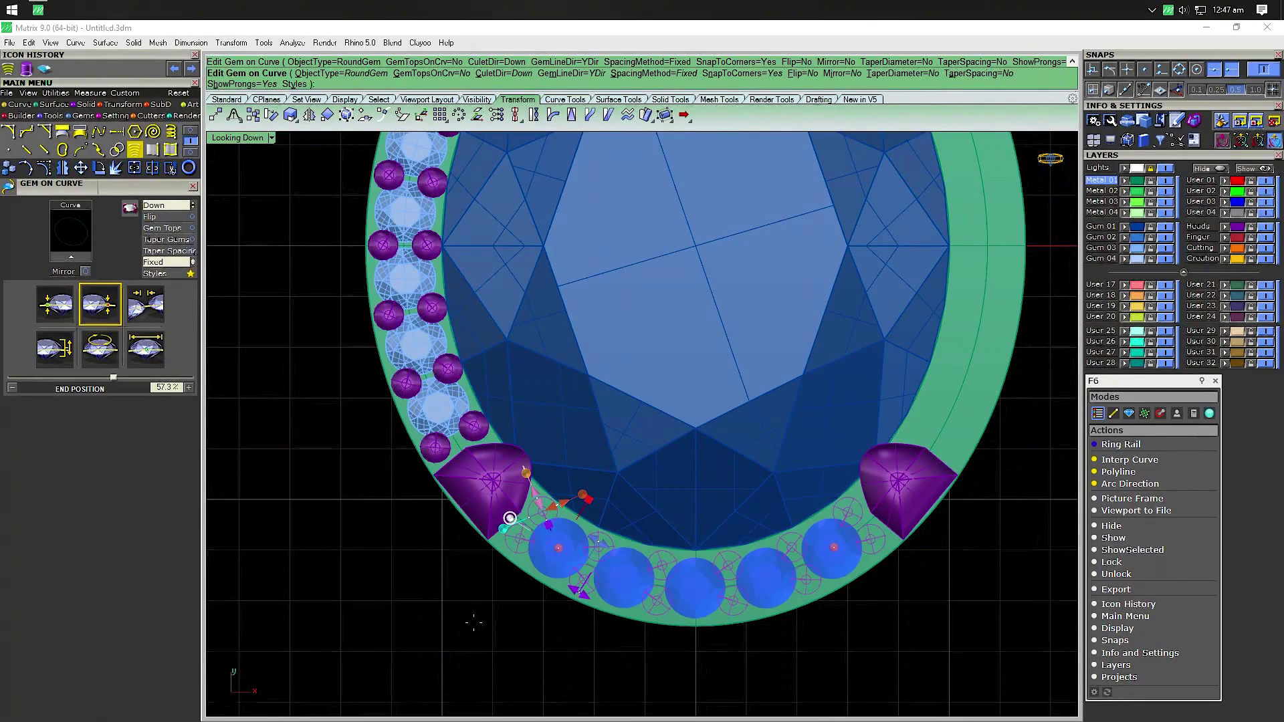
{"action": "right_click", "coordinate": [473, 623]}
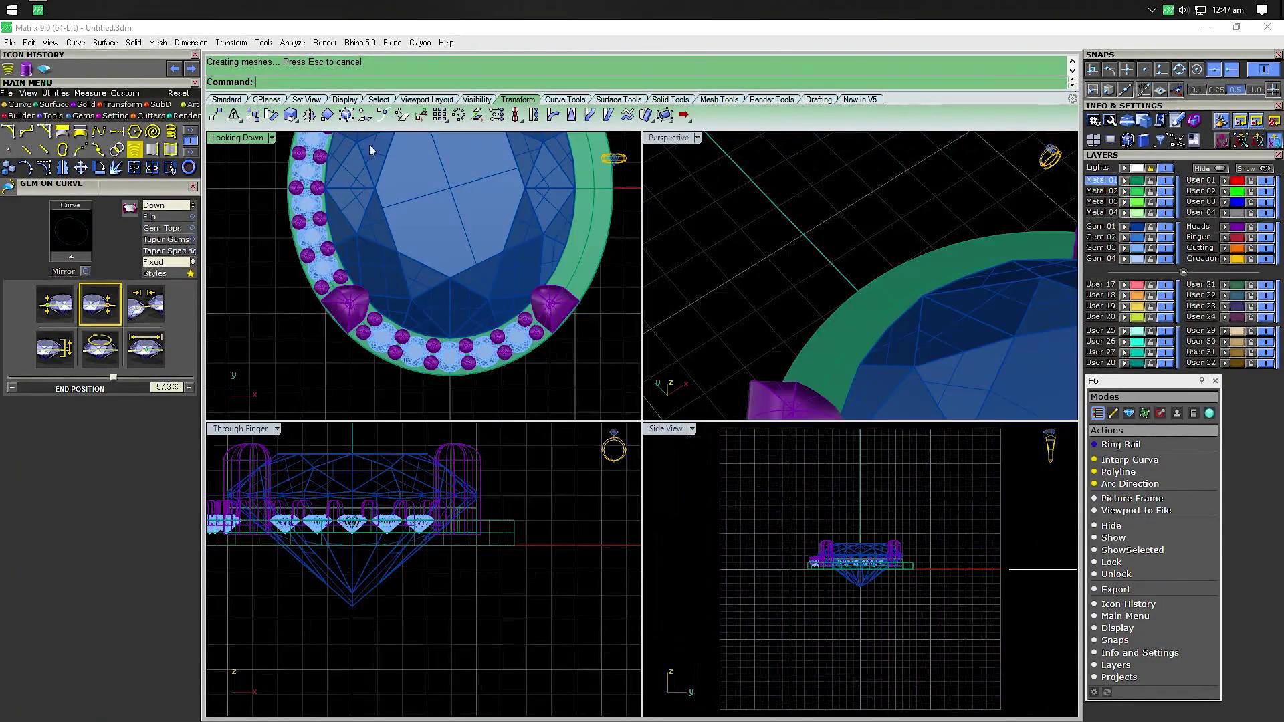
Maximize the perspective view, view the ring from above, and select the new accent prongs
{"action": "double_click", "coordinate": [668, 138]}
{"action": "scroll", "coordinate": [489, 470], "scroll_direction": "down", "scroll_amount": 3}
{"action": "mouse_move", "coordinate": [489, 470]}
{"action": "right_mouse_down"}
{"action": "mouse_move", "coordinate": [720, 597]}
{"action": "mouse_move", "coordinate": [660, 567]}
{"action": "right_mouse_up"}
{"action": "scroll", "coordinate": [661, 567], "scroll_direction": "up", "scroll_amount": 3}
{"action": "scroll", "coordinate": [503, 536], "scroll_direction": "up", "scroll_amount": 3}
{"action": "left_click", "coordinate": [465, 534]}
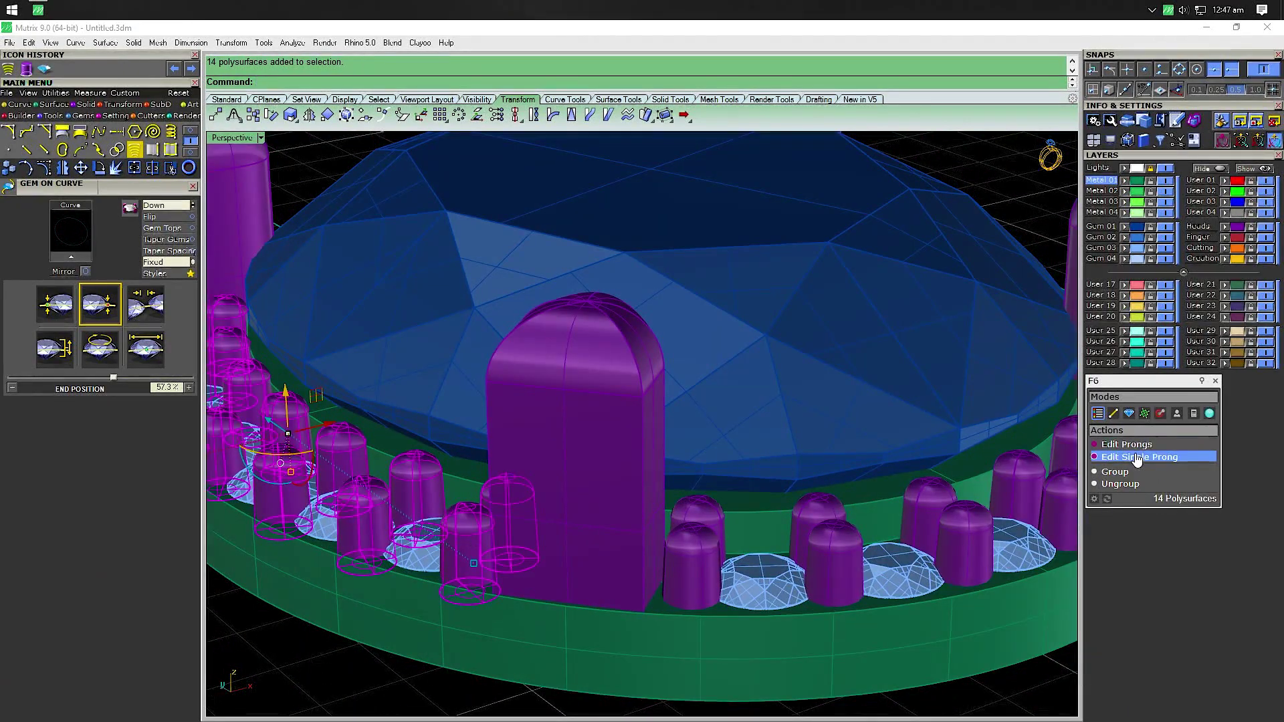
In Edit Prongs, set taper to 0 and both prong diameters to 0.6 mm
{"action": "left_click", "coordinate": [1150, 446]}
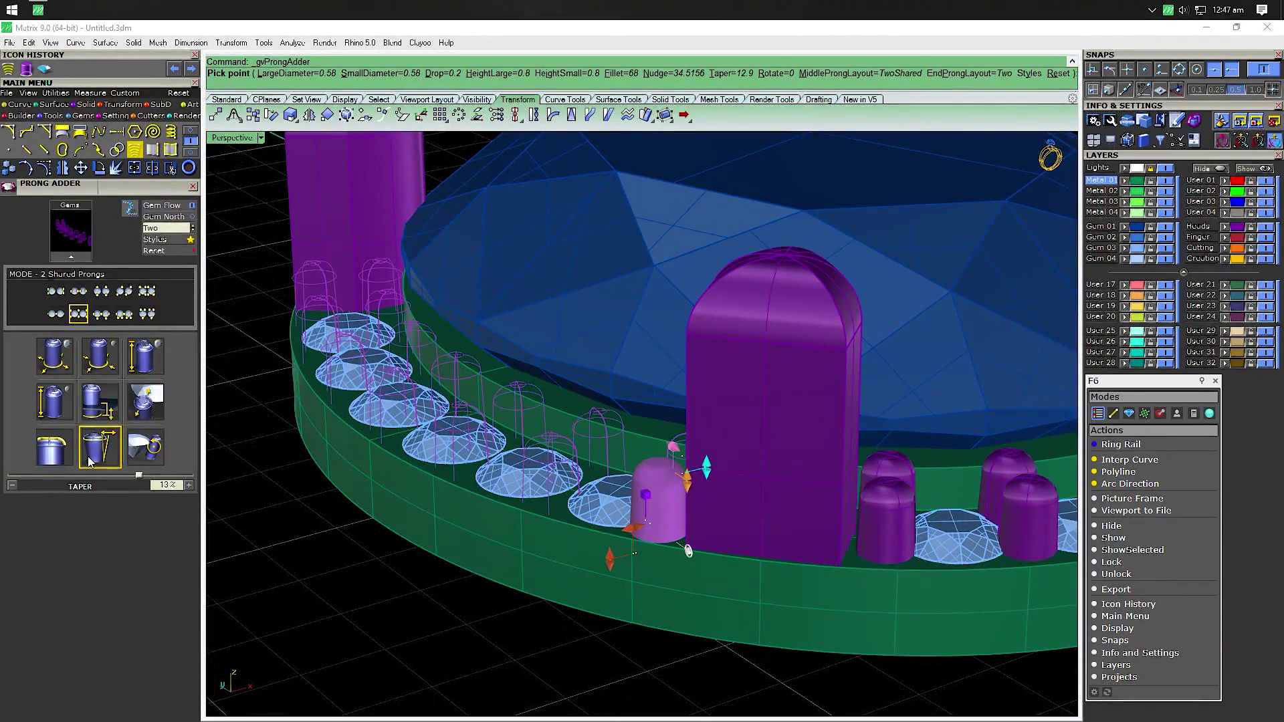
{"action": "left_click", "coordinate": [87, 456]}
{"action": "type", "text": "0"}
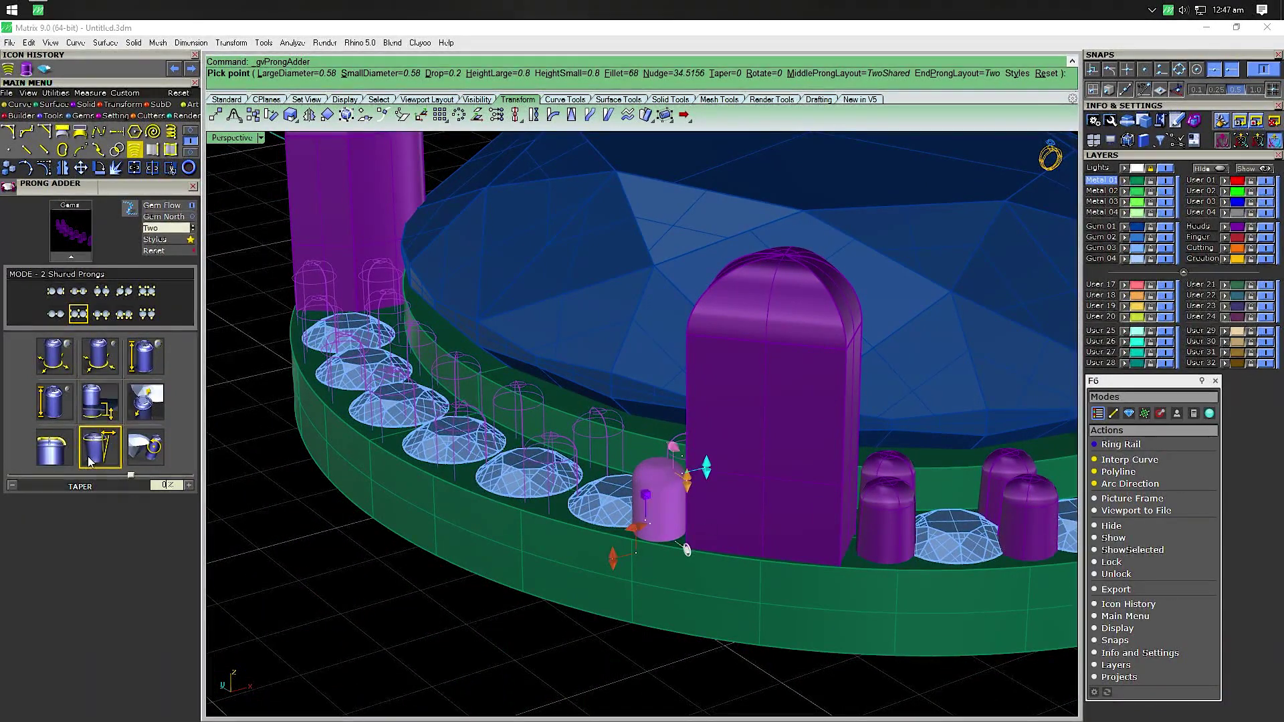
{"action": "left_click", "coordinate": [67, 355]}
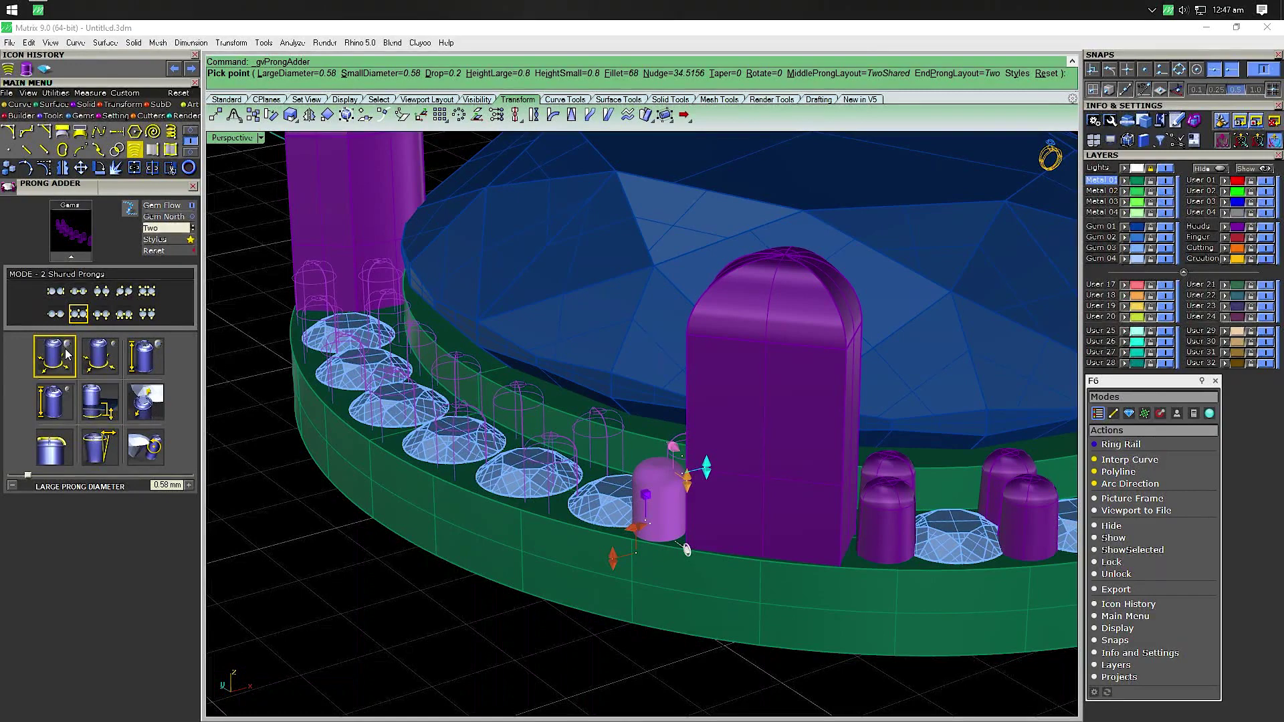
{"action": "type", "text": "0.6"}
{"action": "key", "text": "Return"}
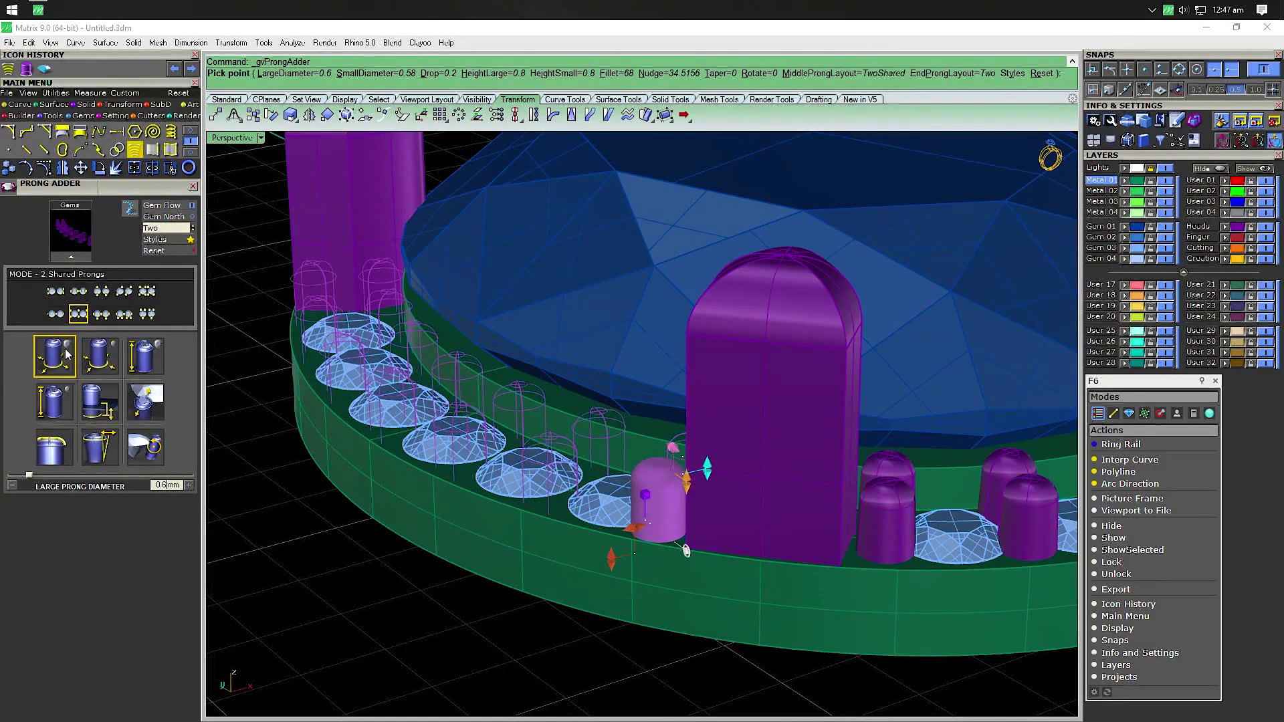
{"action": "left_click", "coordinate": [99, 360]}
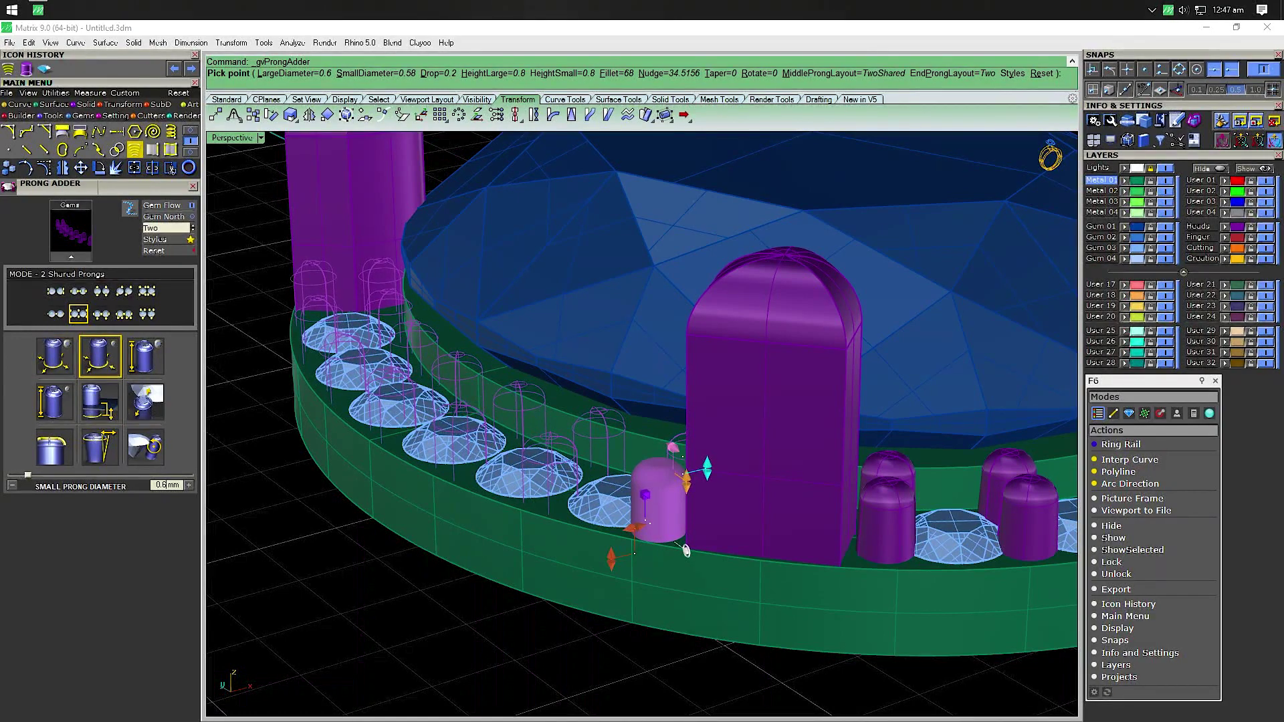
{"action": "key", "text": "Return"}
Set both prong heights to 0.65 mm and fillet to 100%, then rebuild the prongs
{"action": "left_click", "coordinate": [136, 362]}
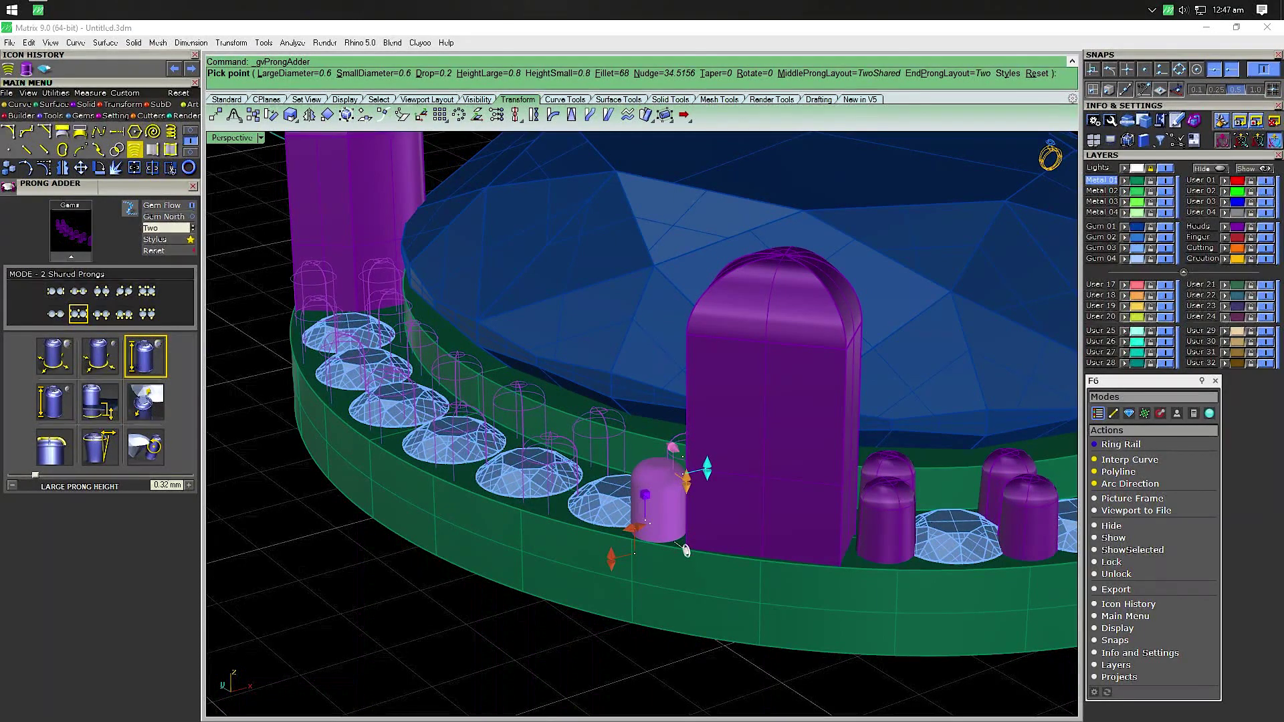
{"action": "type", "text": "0.65"}
{"action": "key", "text": "Return"}
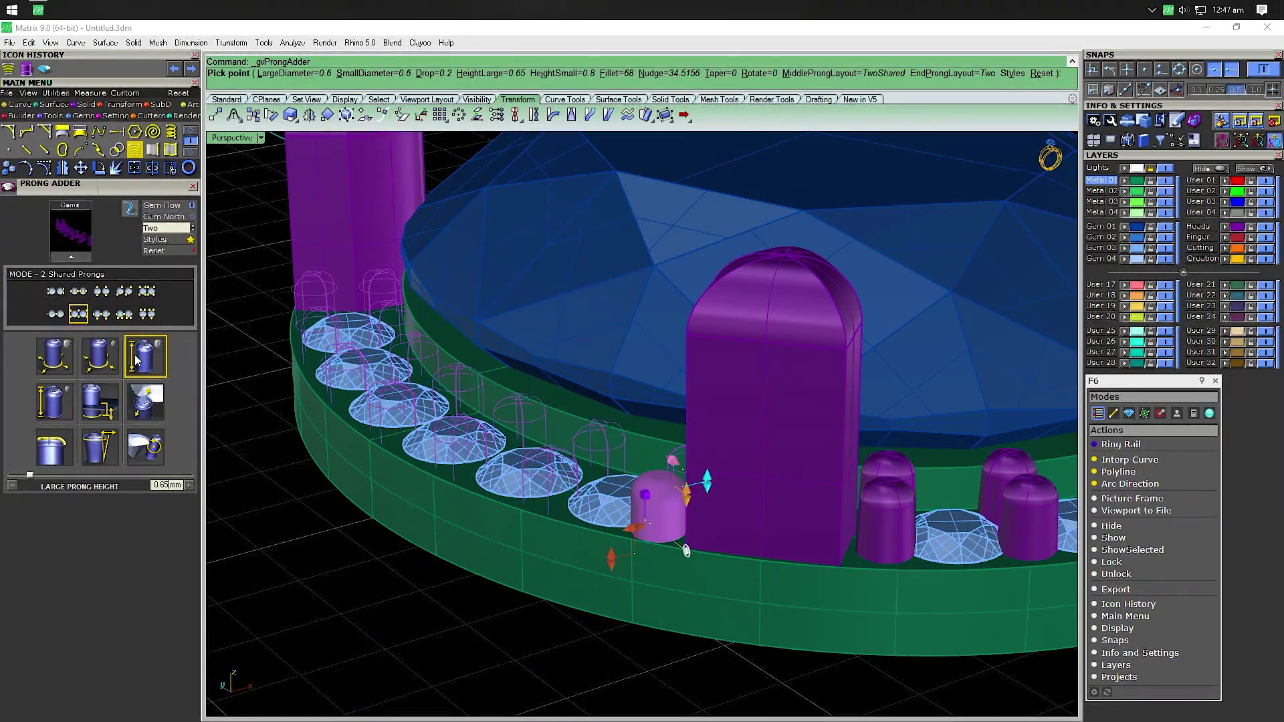
{"action": "left_click", "coordinate": [62, 414]}
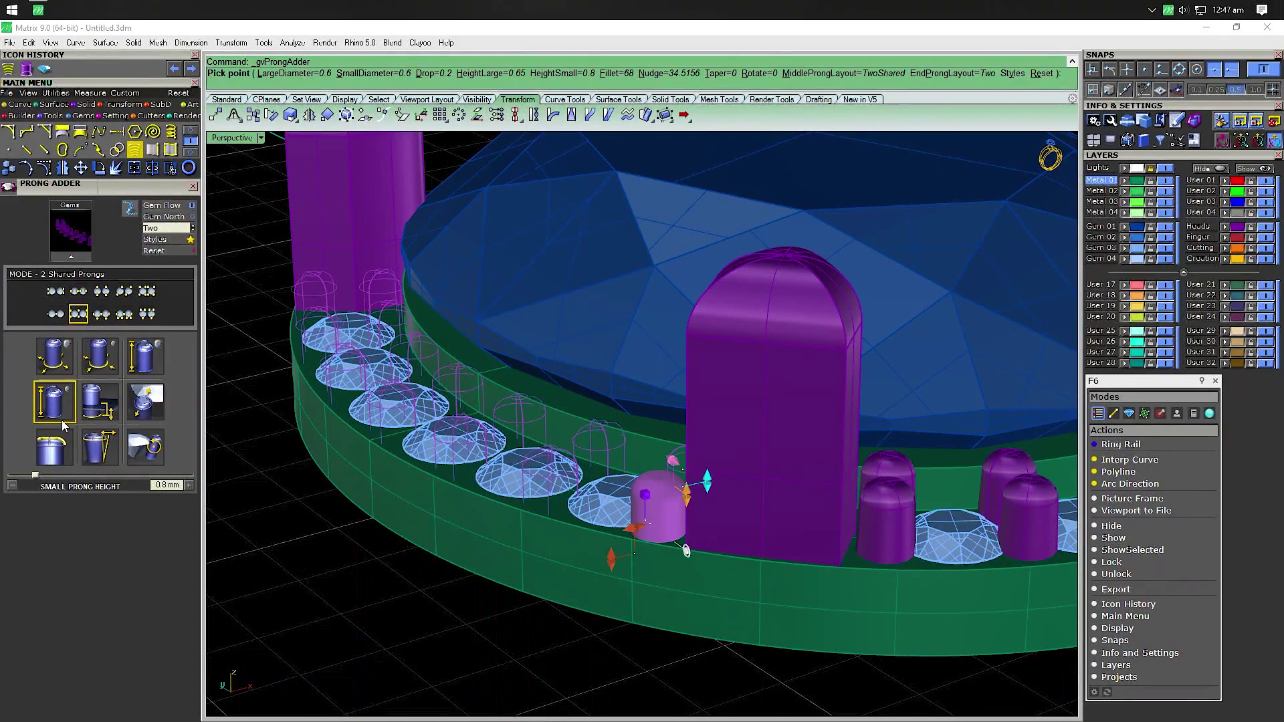
{"action": "type", "text": "0.65"}
{"action": "key", "text": "Return"}
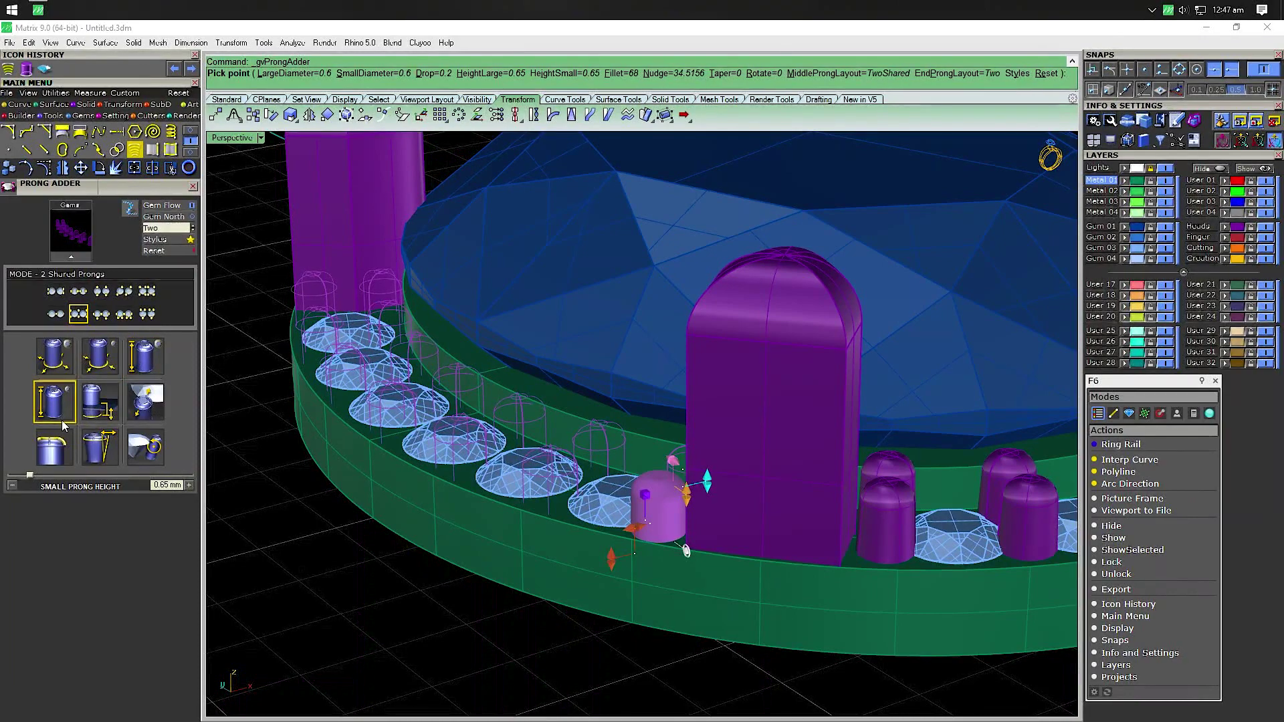
{"action": "left_click", "coordinate": [101, 400]}
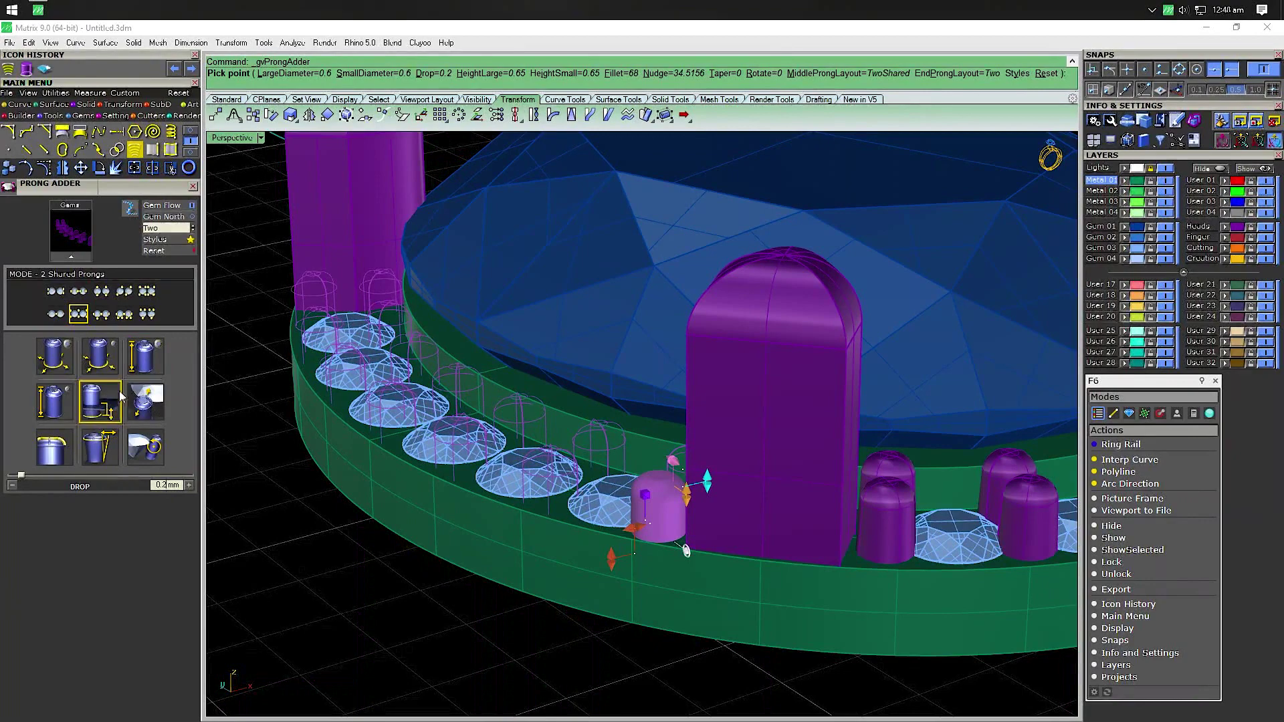
{"action": "left_click", "coordinate": [52, 452]}
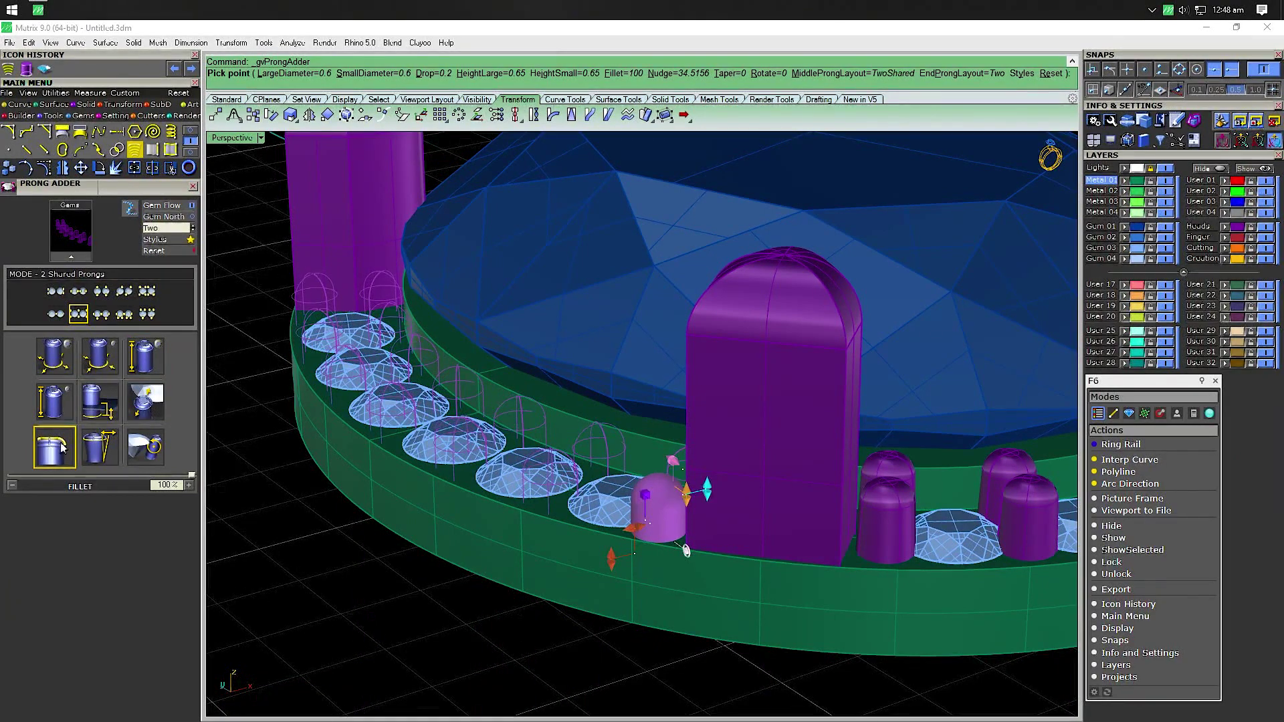
{"action": "left_click", "coordinate": [100, 436]}
{"action": "left_click", "coordinate": [147, 447]}
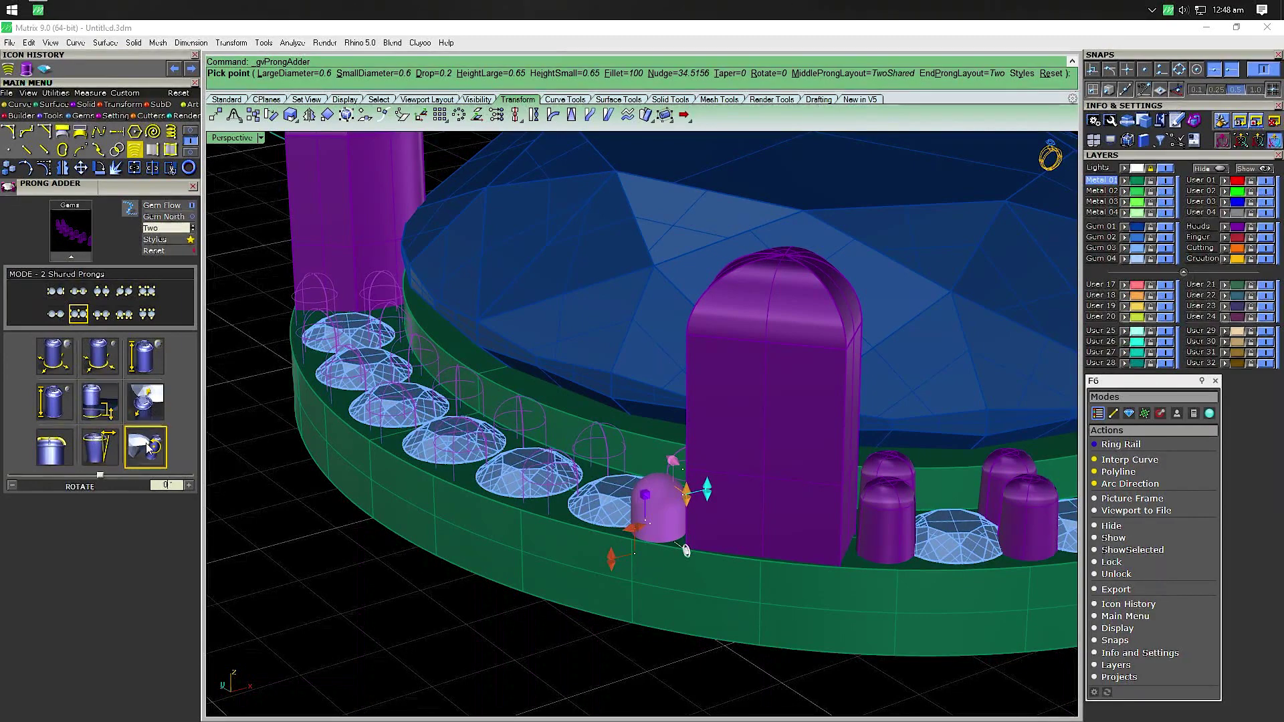
{"action": "key", "text": "Return"}
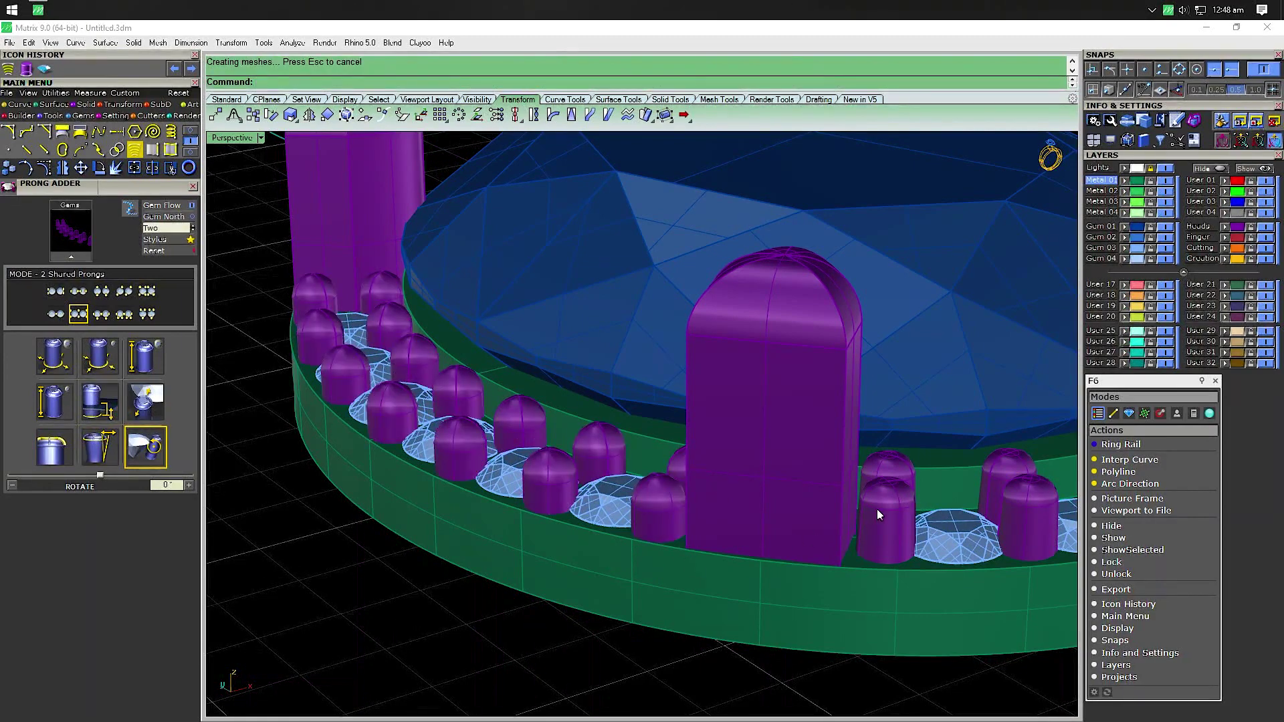
{"action": "left_click", "coordinate": [1115, 460]}
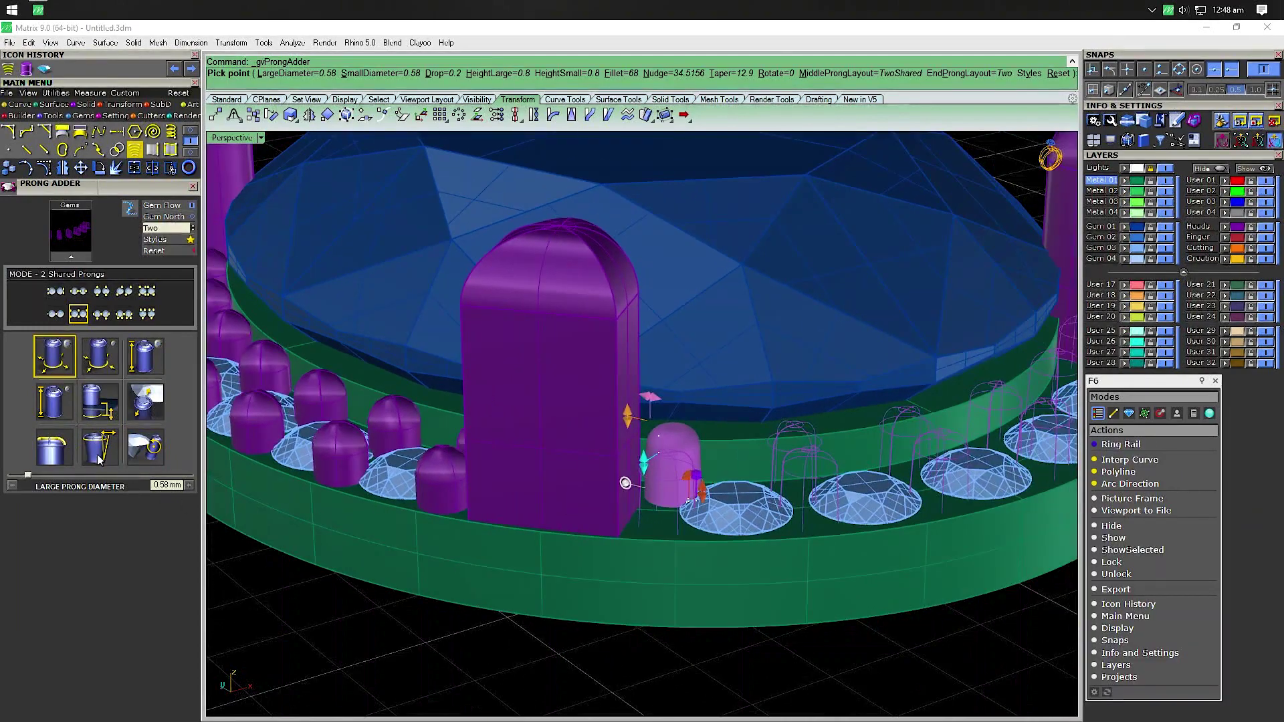
Give the lone side prong taper 0, 100% fillet, 0.65 mm heights and 0.6 mm diameters
{"action": "left_click", "coordinate": [98, 459]}
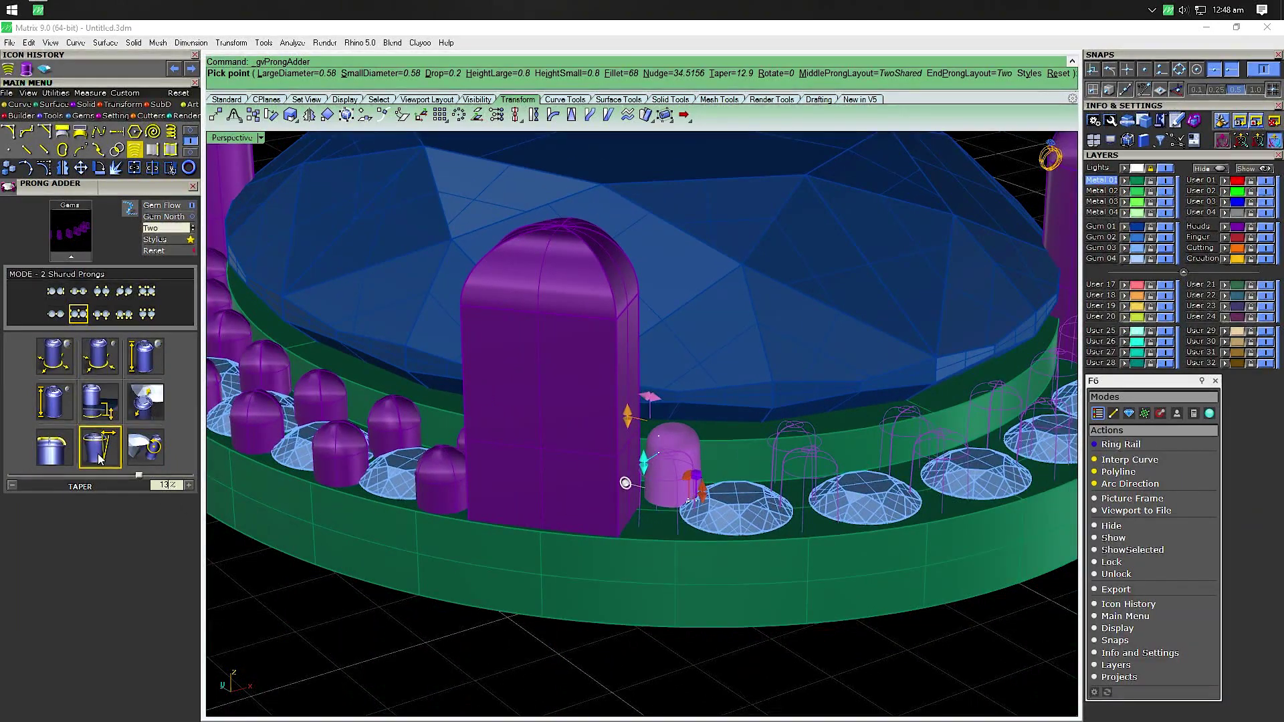
{"action": "key", "text": "Return"}
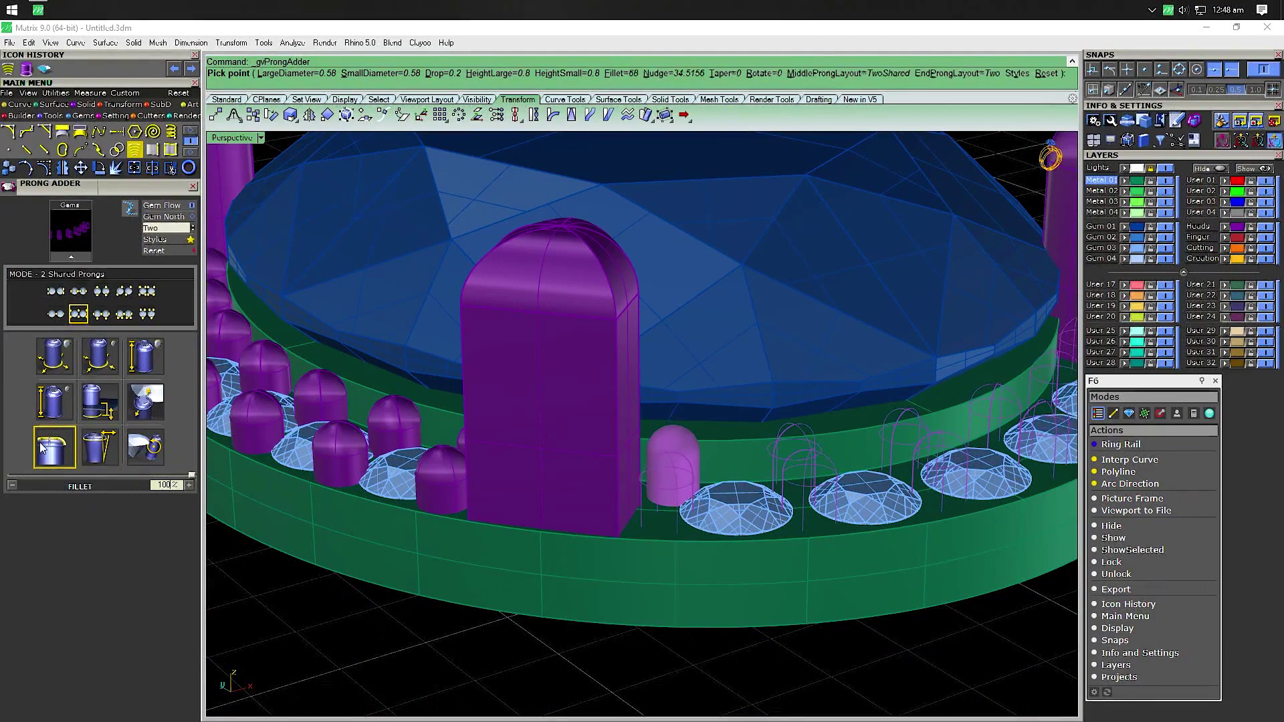
{"action": "left_click", "coordinate": [43, 447]}
{"action": "left_click", "coordinate": [111, 410]}
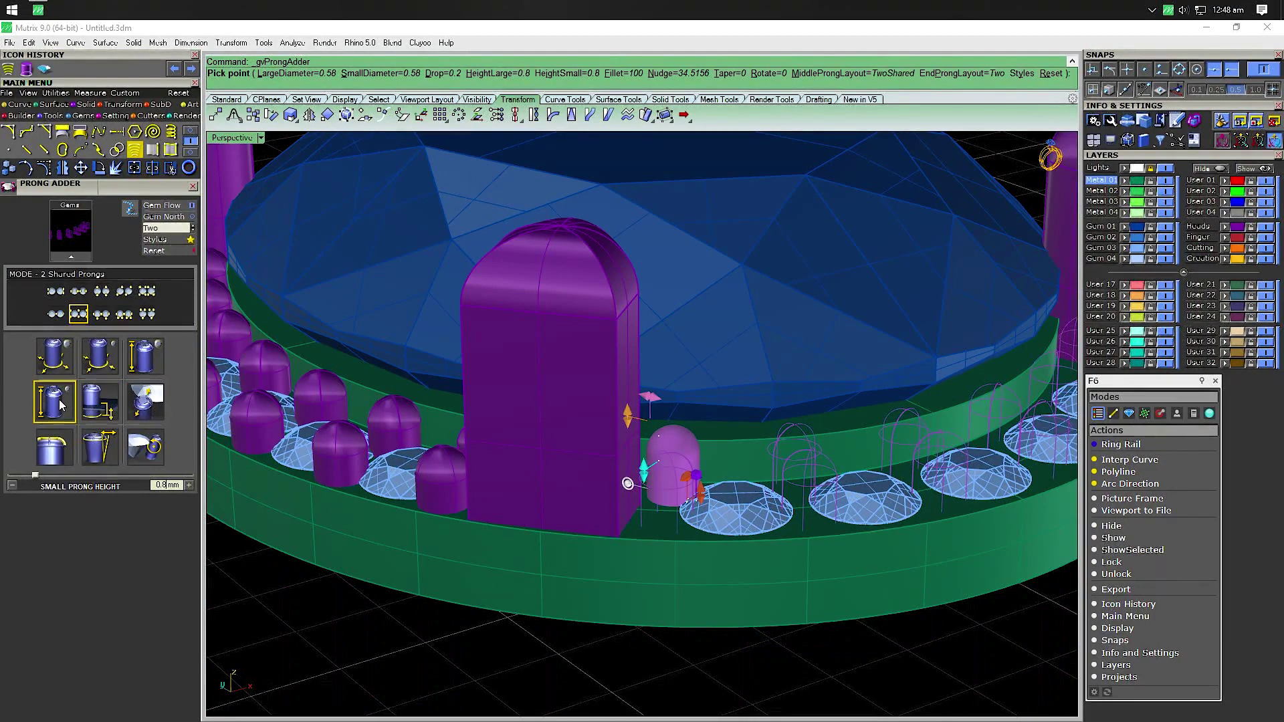
{"action": "type", "text": "0.65"}
{"action": "key", "text": "Return"}
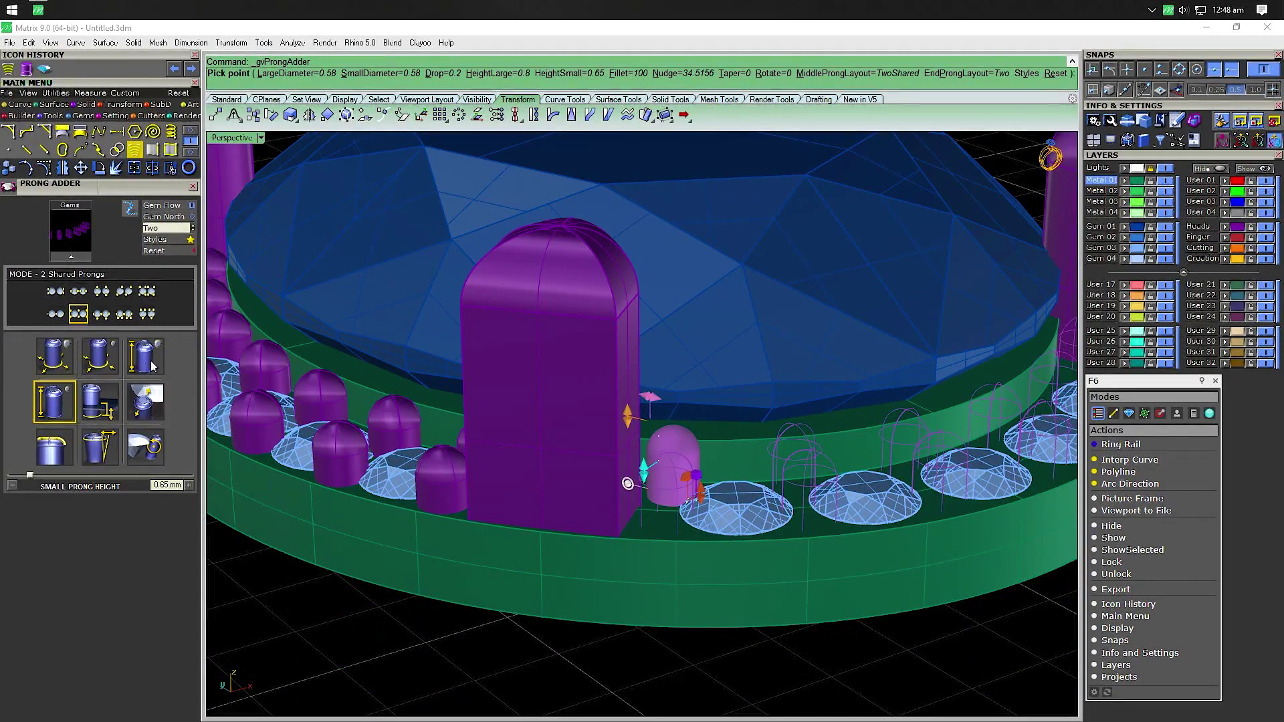
{"action": "key", "text": "Return"}
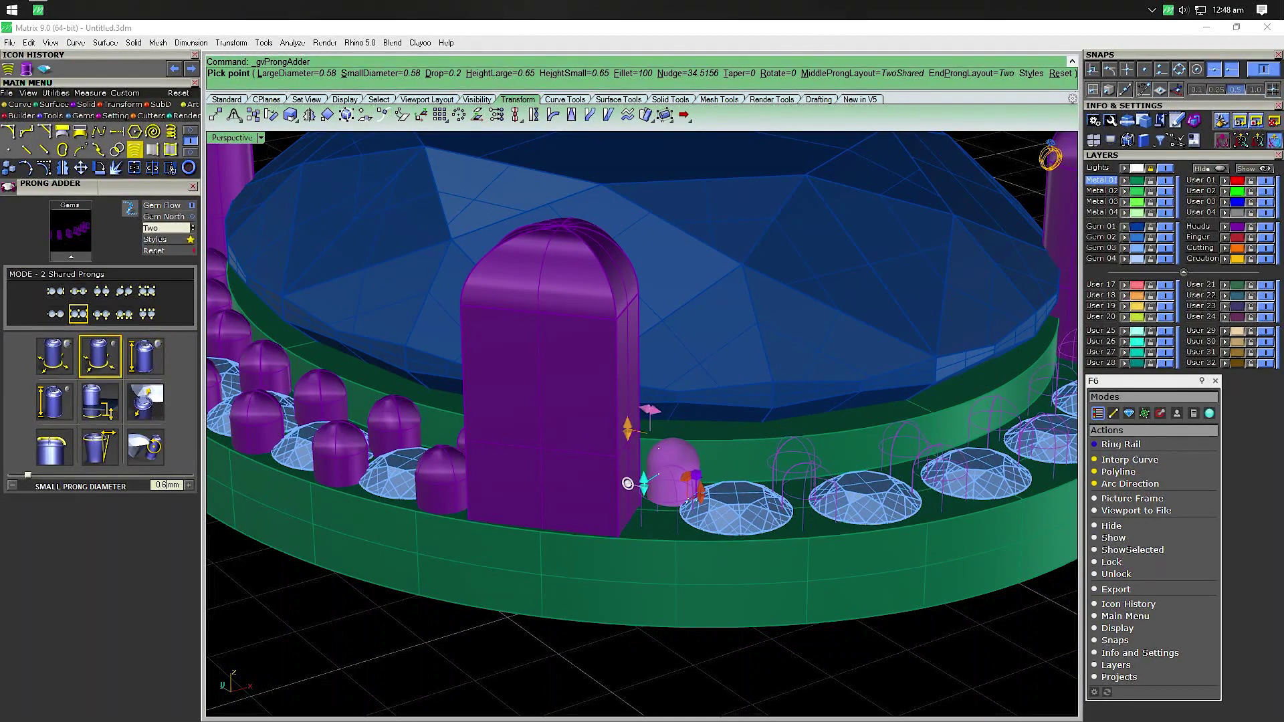
{"action": "key", "text": "Return"}
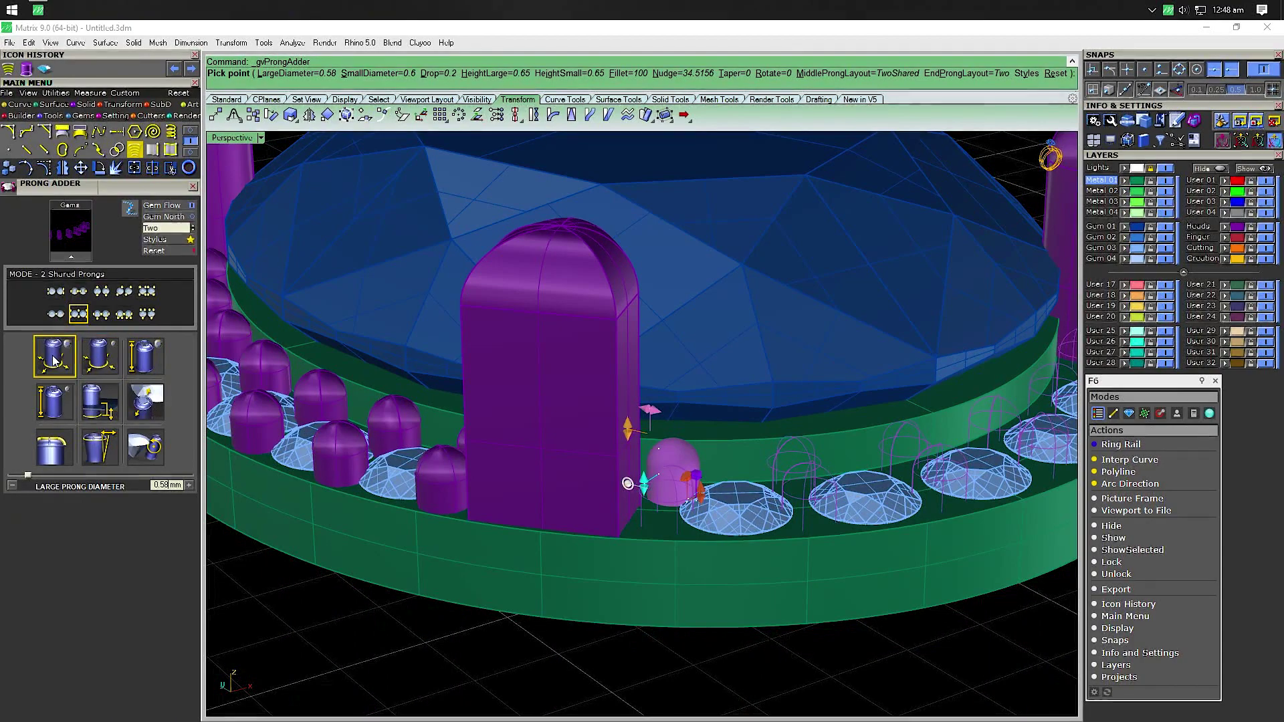
{"action": "type", "text": "0.6"}
{"action": "key", "text": "Return"}
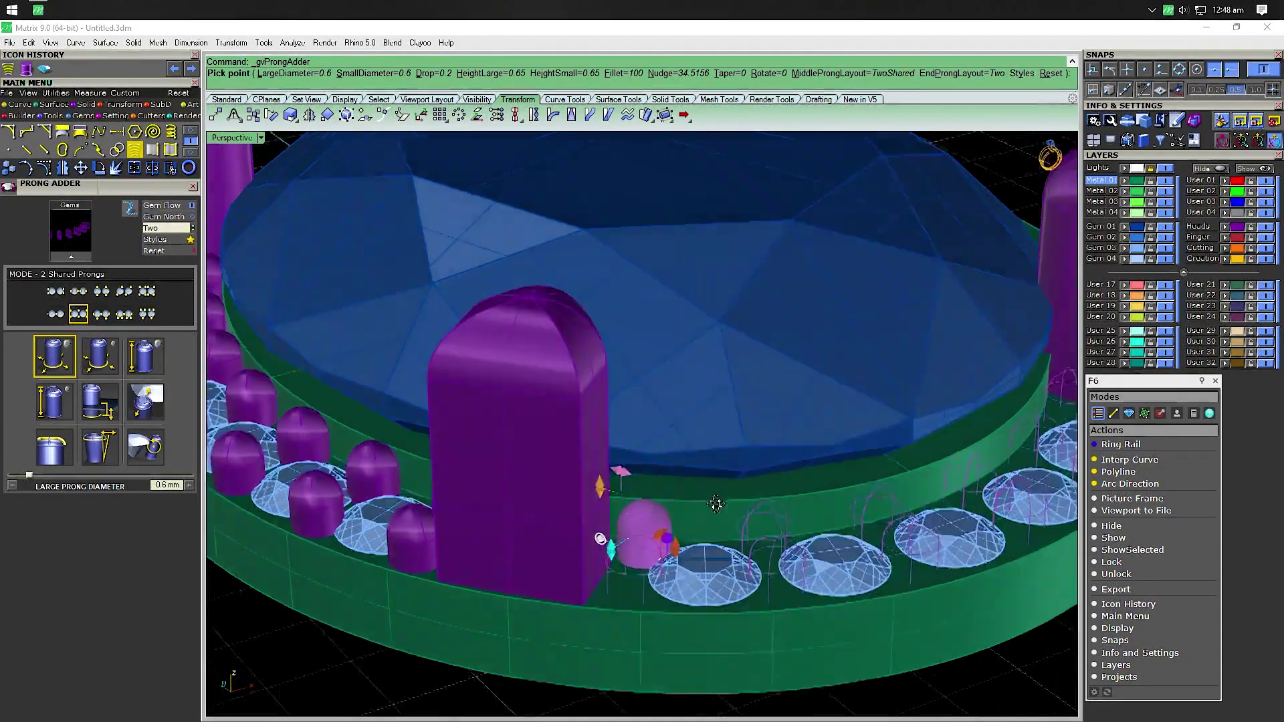
{"action": "right_click_drag", "start_coordinate": [627, 482], "coordinate": [577, 423]}
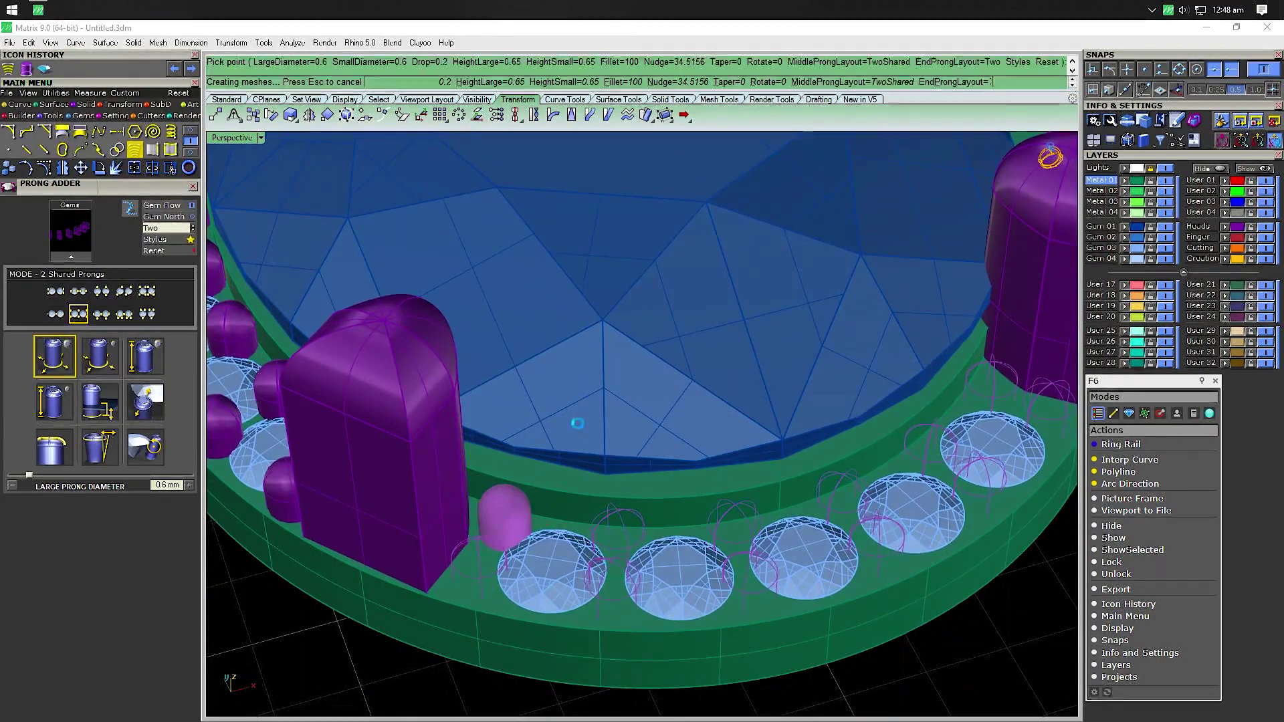
{"action": "scroll", "coordinate": [578, 423], "scroll_direction": "down", "scroll_amount": 3}
Mirror-copy the five pronged gems through the ring centre, then select all 22 halo gems
{"action": "scroll", "coordinate": [574, 448], "scroll_direction": "down", "scroll_amount": 2}
{"action": "scroll", "coordinate": [529, 515], "scroll_direction": "up", "scroll_amount": 6}
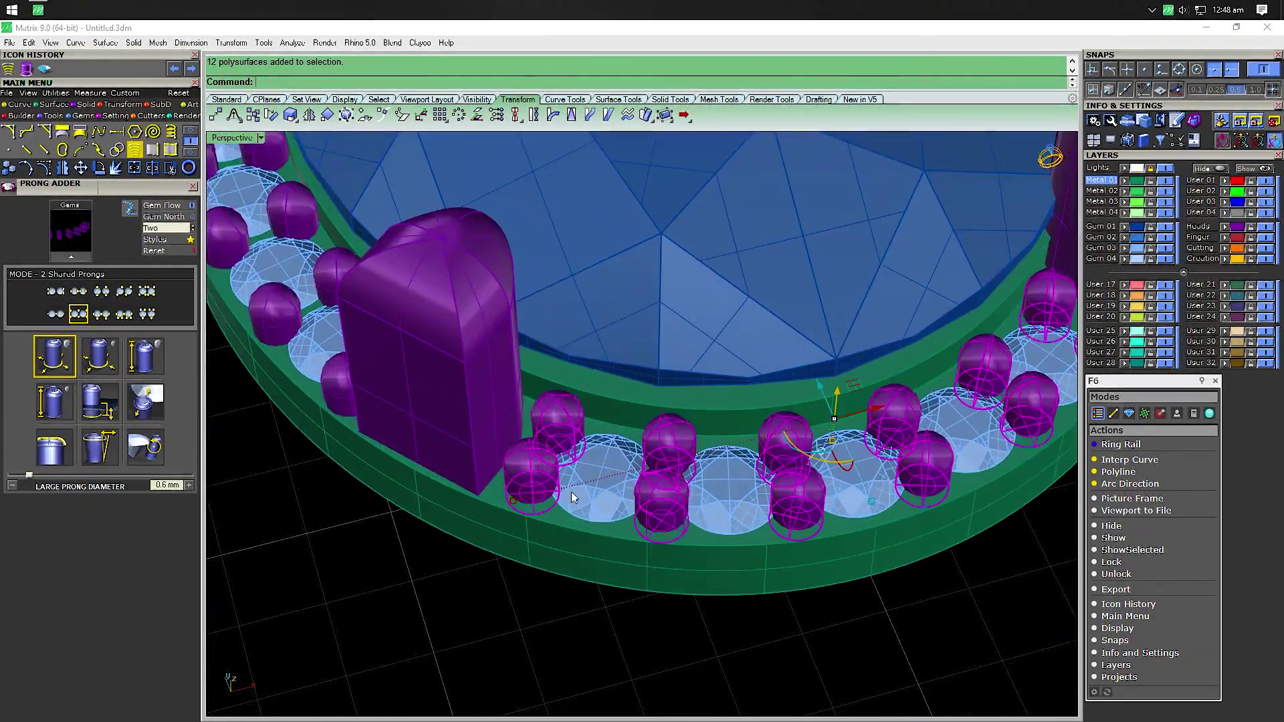
{"action": "left_click", "coordinate": [587, 482]}
{"action": "scroll", "coordinate": [582, 482], "scroll_direction": "down", "scroll_amount": 5}
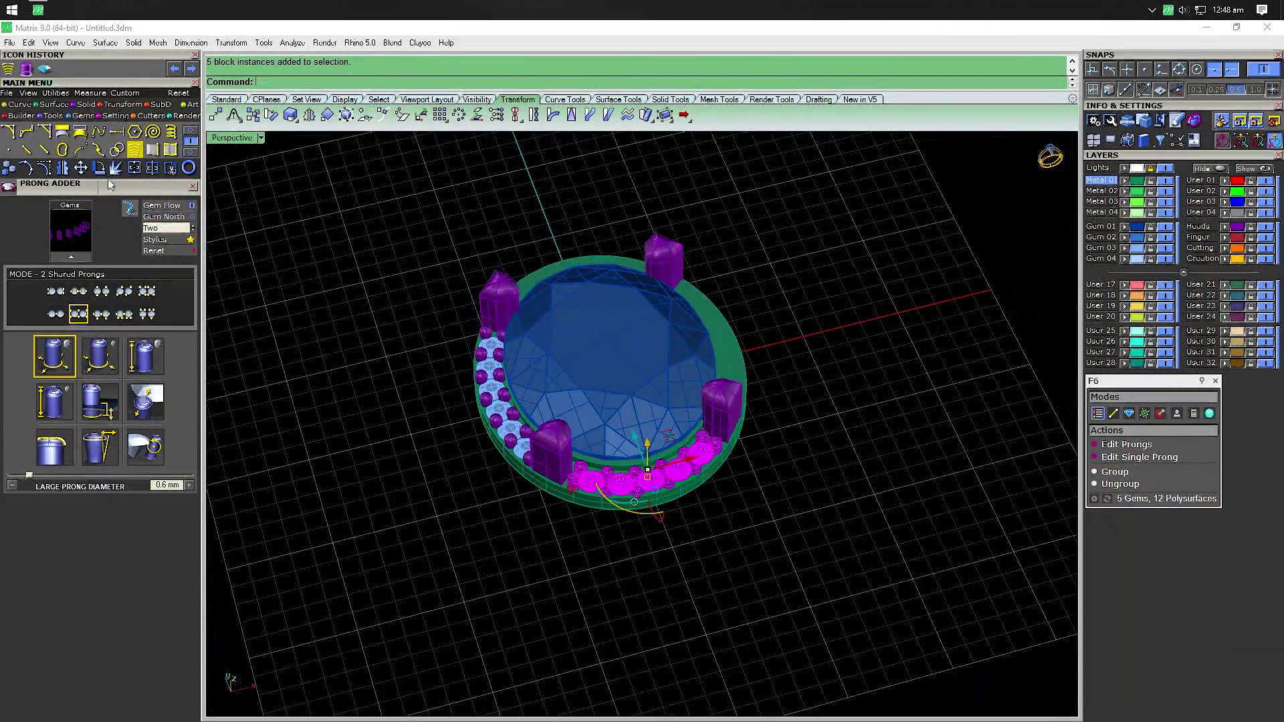
{"action": "right_click", "coordinate": [63, 173]}
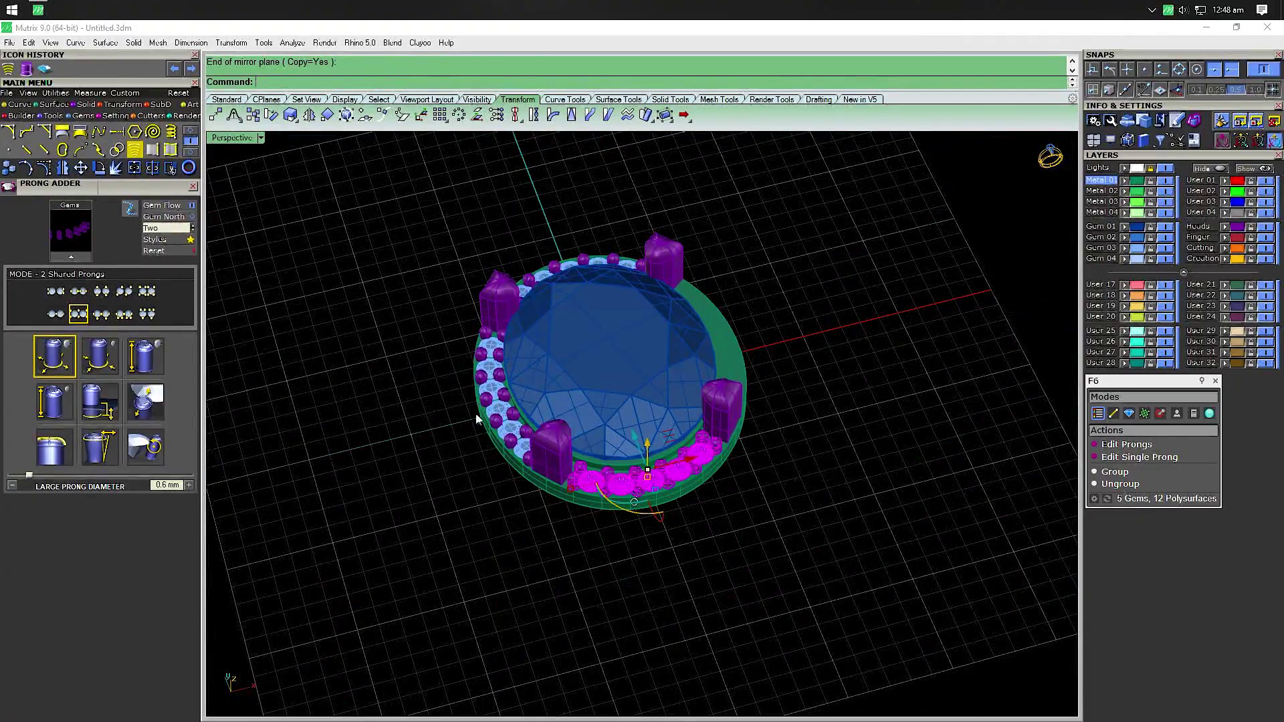
{"action": "scroll", "coordinate": [519, 426], "scroll_direction": "up", "scroll_amount": 5}
{"action": "scroll", "coordinate": [520, 427], "scroll_direction": "down", "scroll_amount": 2}
{"action": "scroll", "coordinate": [509, 375], "scroll_direction": "down", "scroll_amount": 3}
{"action": "scroll", "coordinate": [588, 522], "scroll_direction": "down", "scroll_amount": 2}
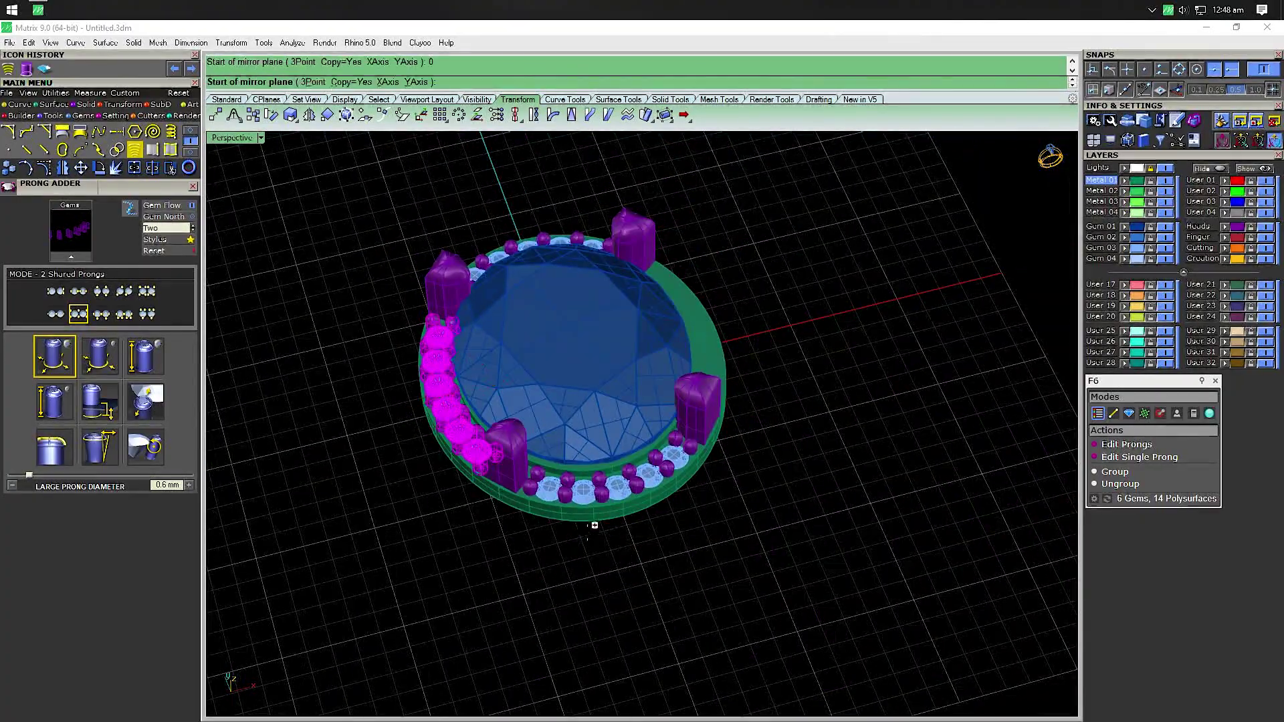
{"action": "left_click", "coordinate": [693, 645]}
{"action": "mouse_move", "coordinate": [548, 605]}
{"action": "right_mouse_down"}
{"action": "mouse_move", "coordinate": [615, 484]}
{"action": "mouse_move", "coordinate": [527, 544]}
{"action": "mouse_move", "coordinate": [524, 582]}
{"action": "right_mouse_up"}
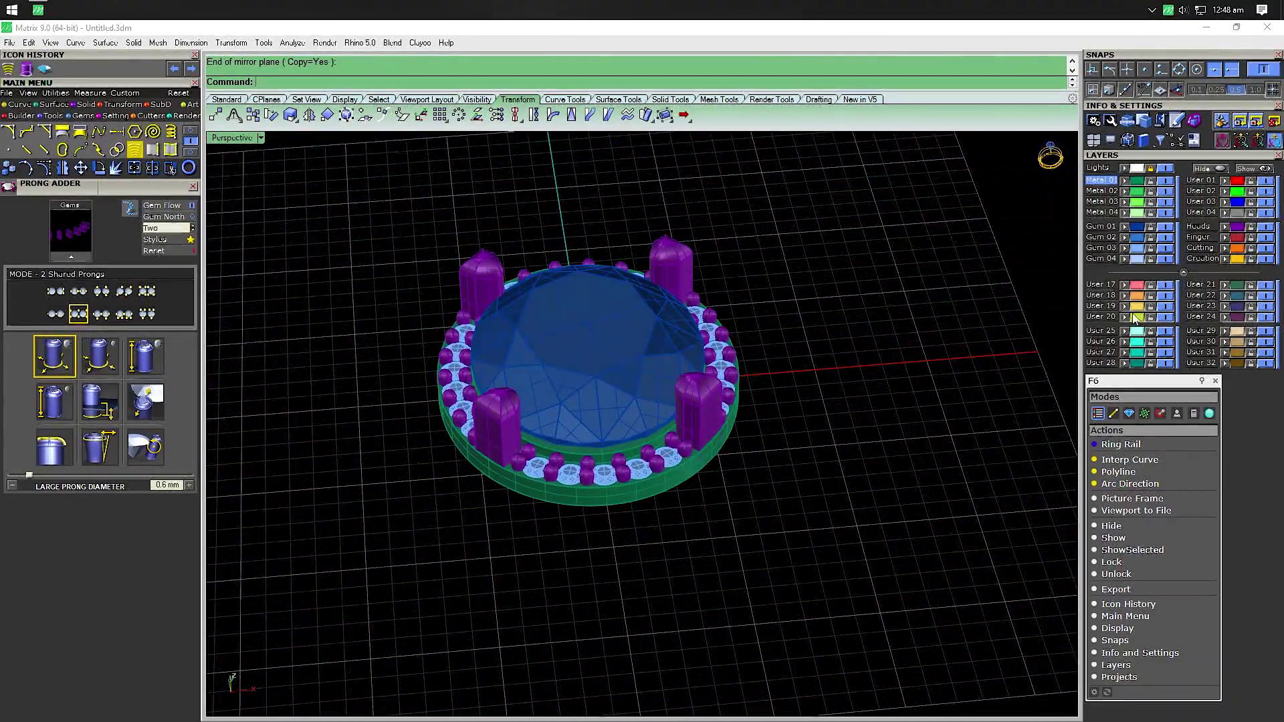
{"action": "left_click", "coordinate": [1128, 414]}
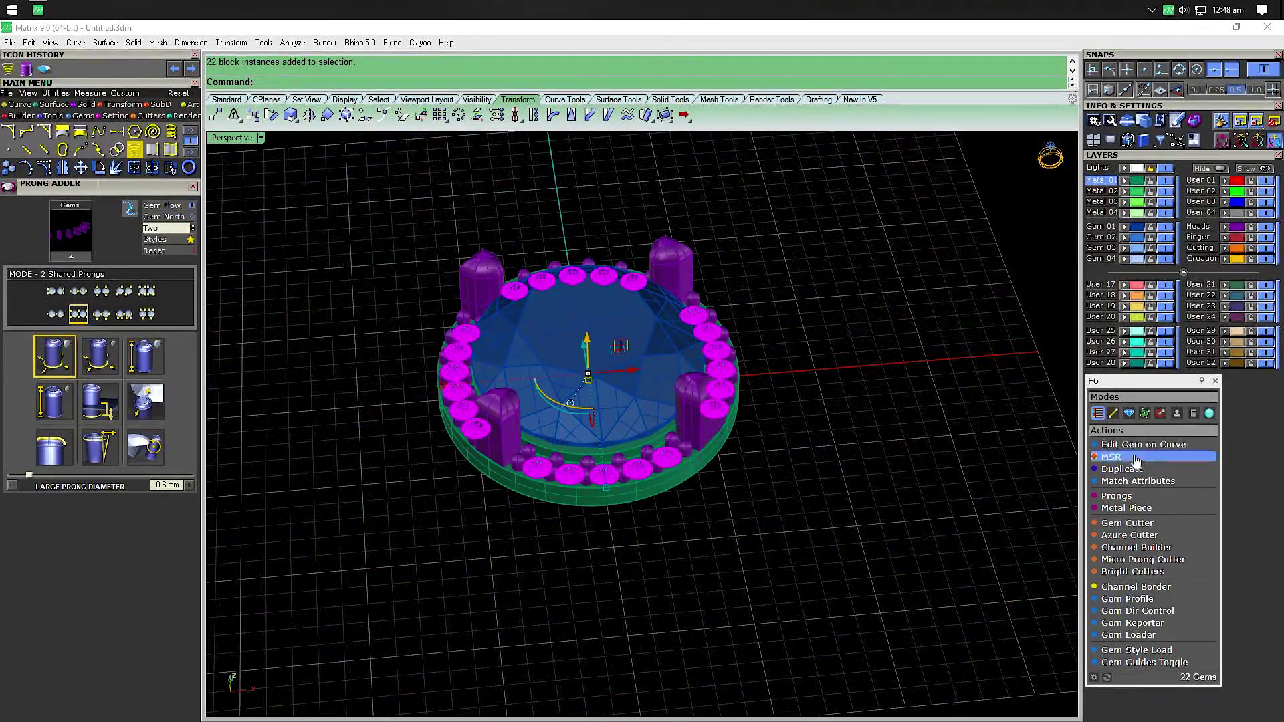
Create gem cutters under all selected halo gems and push their lower depth deeper
{"action": "left_click", "coordinate": [1130, 523]}
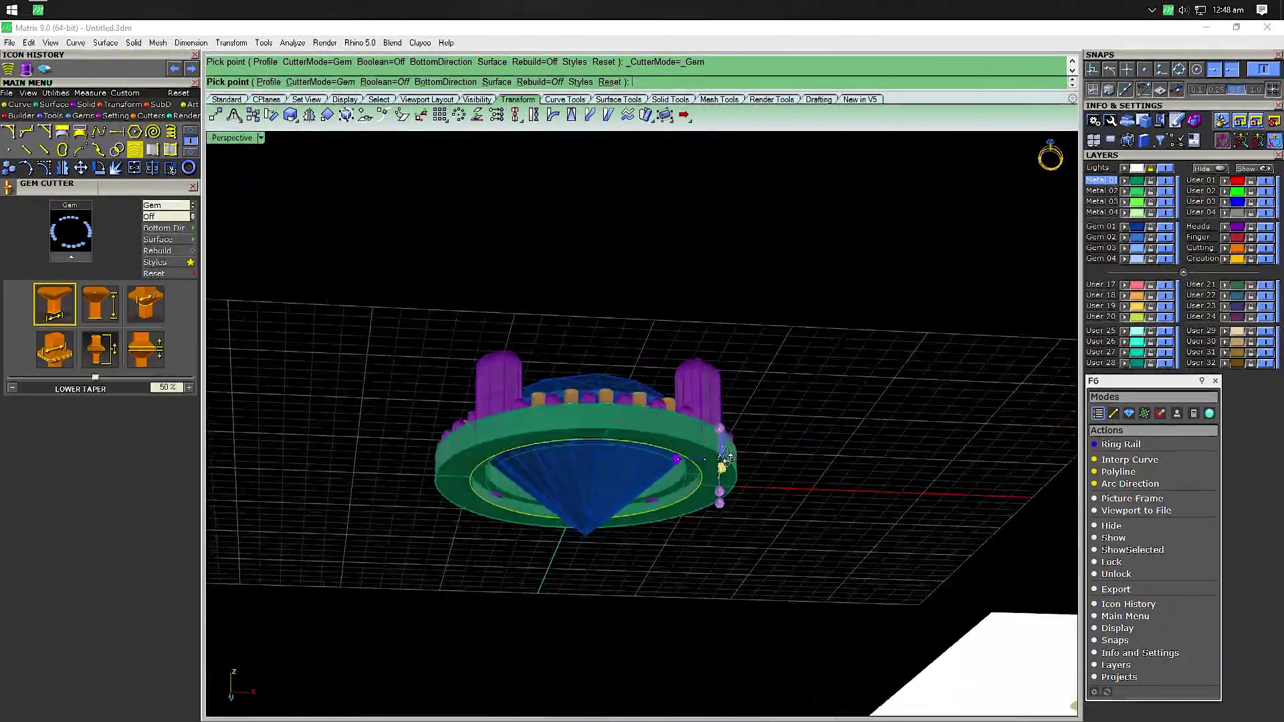
{"action": "right_click_drag", "start_coordinate": [723, 595], "coordinate": [697, 473]}
{"action": "scroll", "coordinate": [697, 473], "scroll_direction": "up", "scroll_amount": 5}
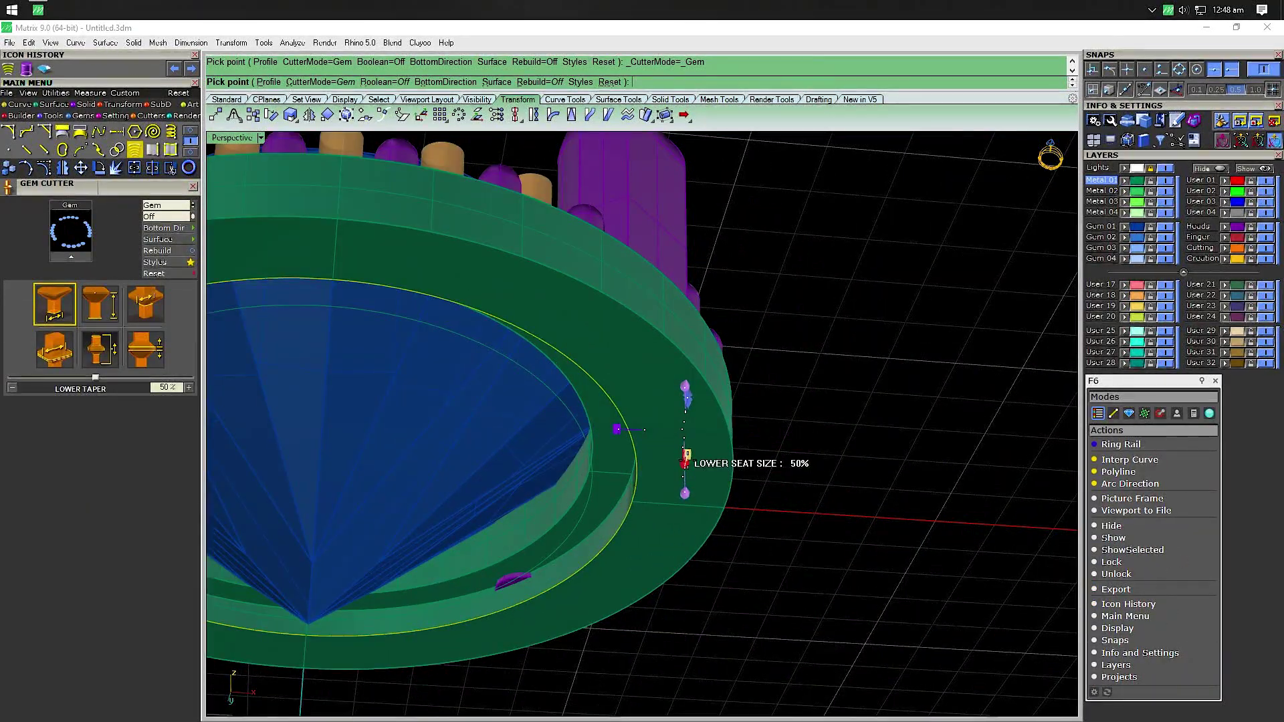
{"action": "left_click_drag", "start_coordinate": [686, 455], "coordinate": [687, 518]}
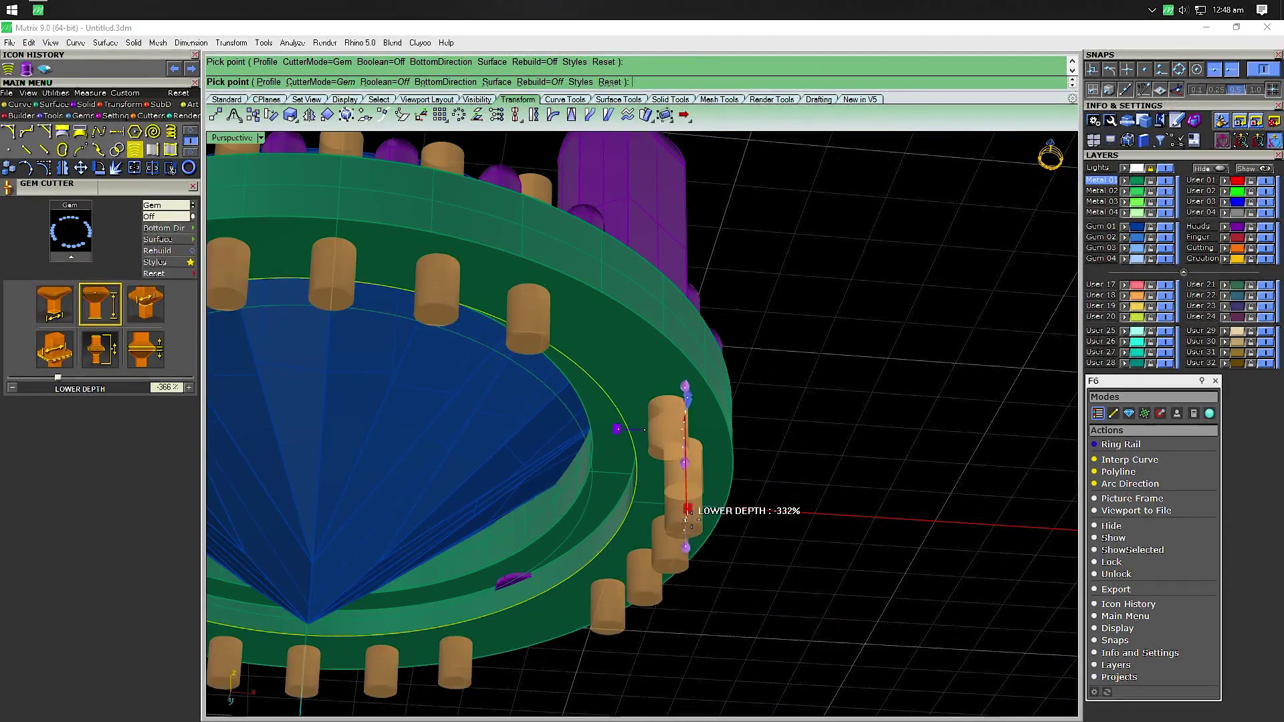
Apply the Cone cutter style and deepen the cutters' lower depth to -332%
{"action": "left_click", "coordinate": [158, 263]}
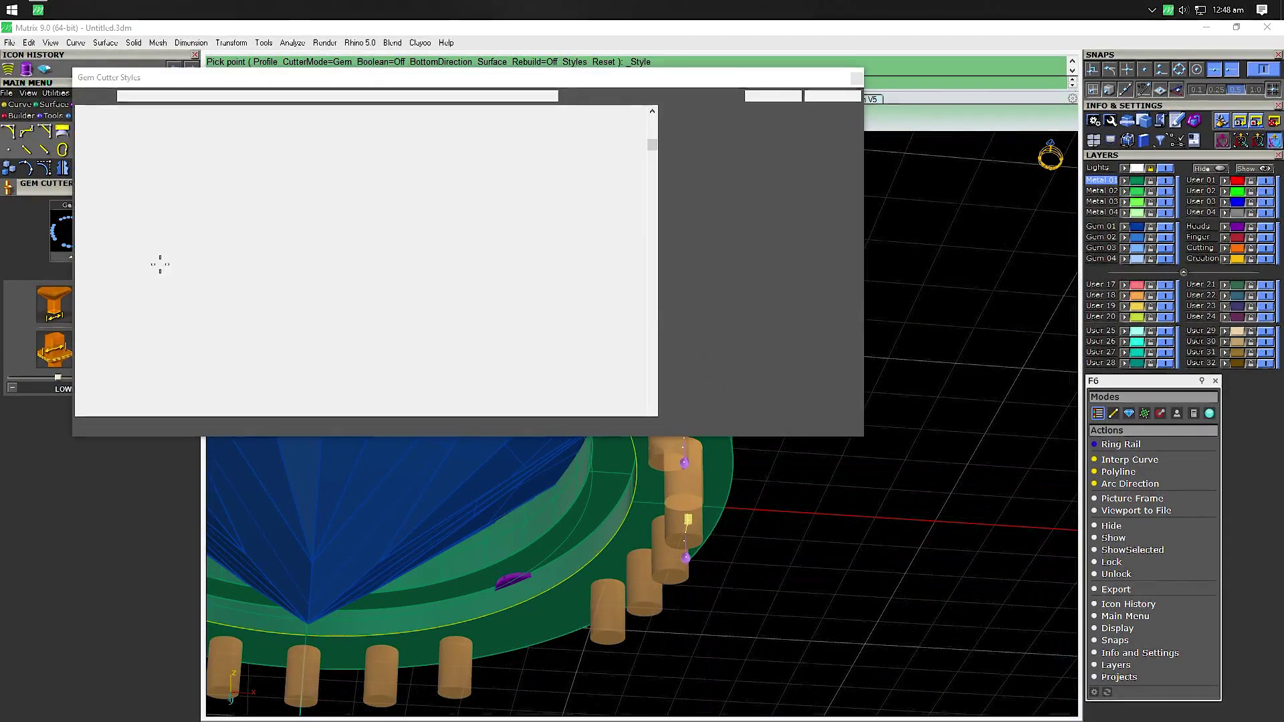
{"action": "left_click", "coordinate": [405, 275]}
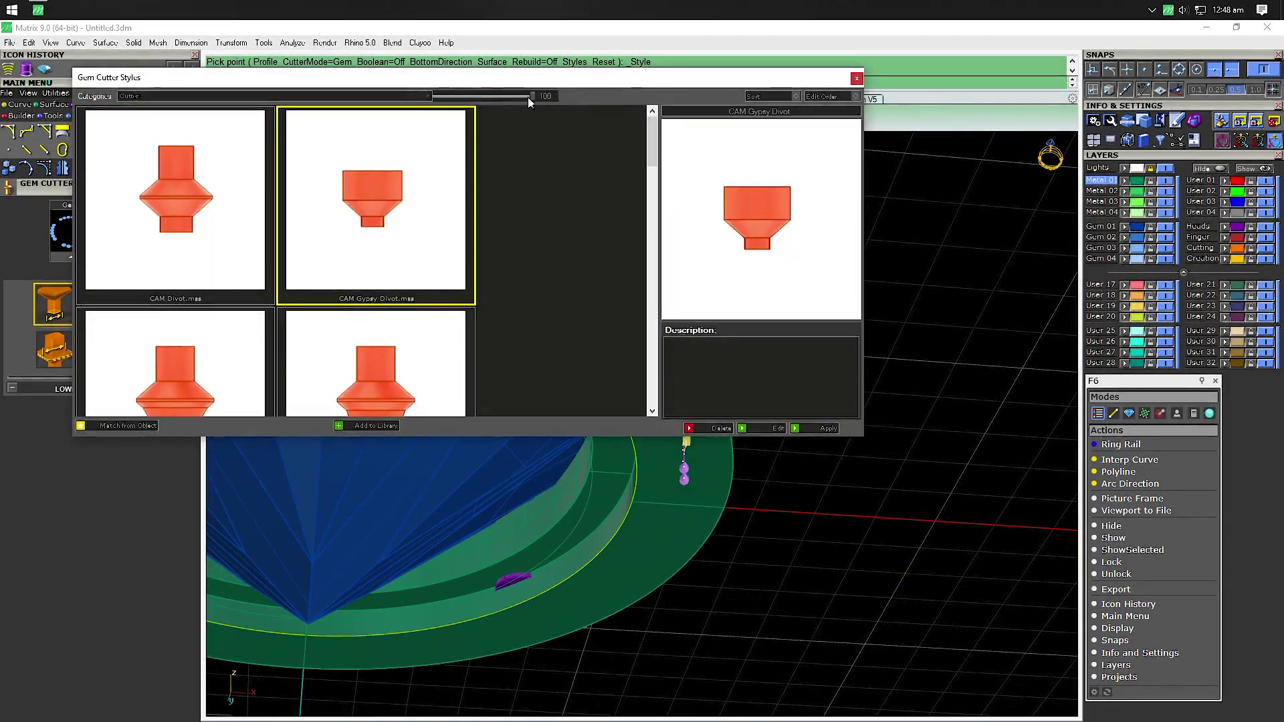
{"action": "left_click_drag", "start_coordinate": [532, 96], "coordinate": [479, 97]}
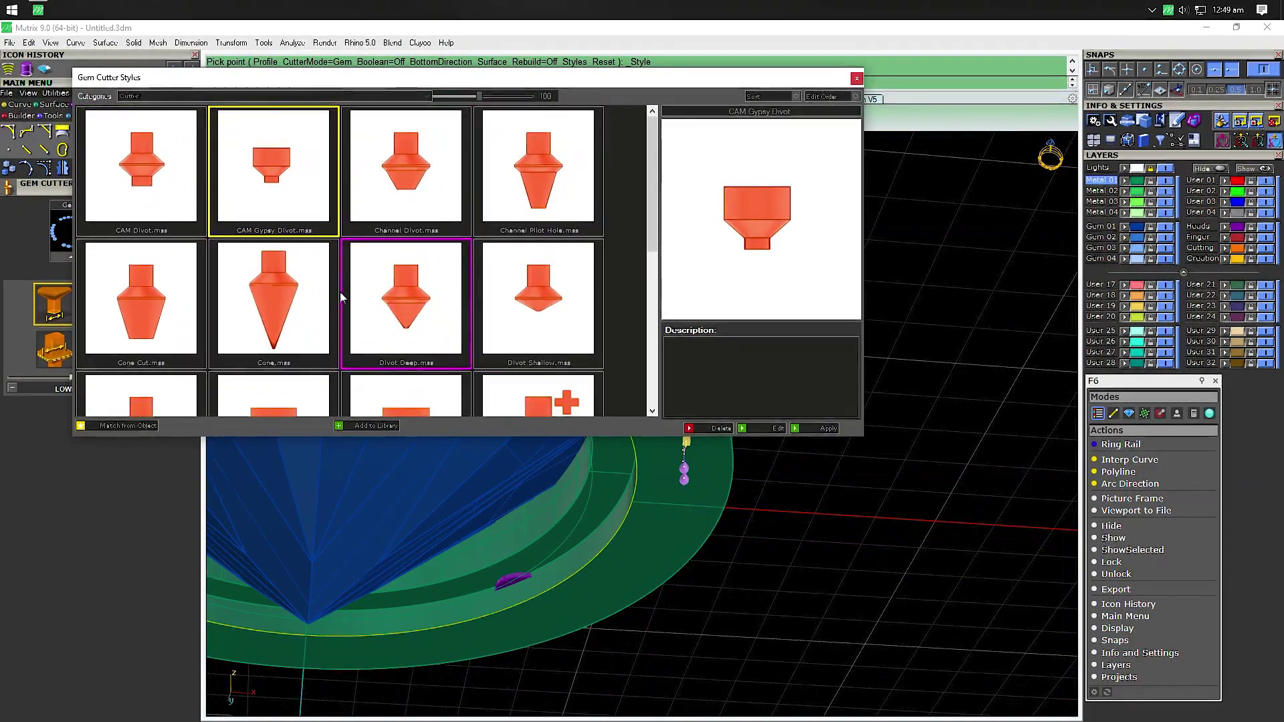
{"action": "left_click", "coordinate": [274, 301]}
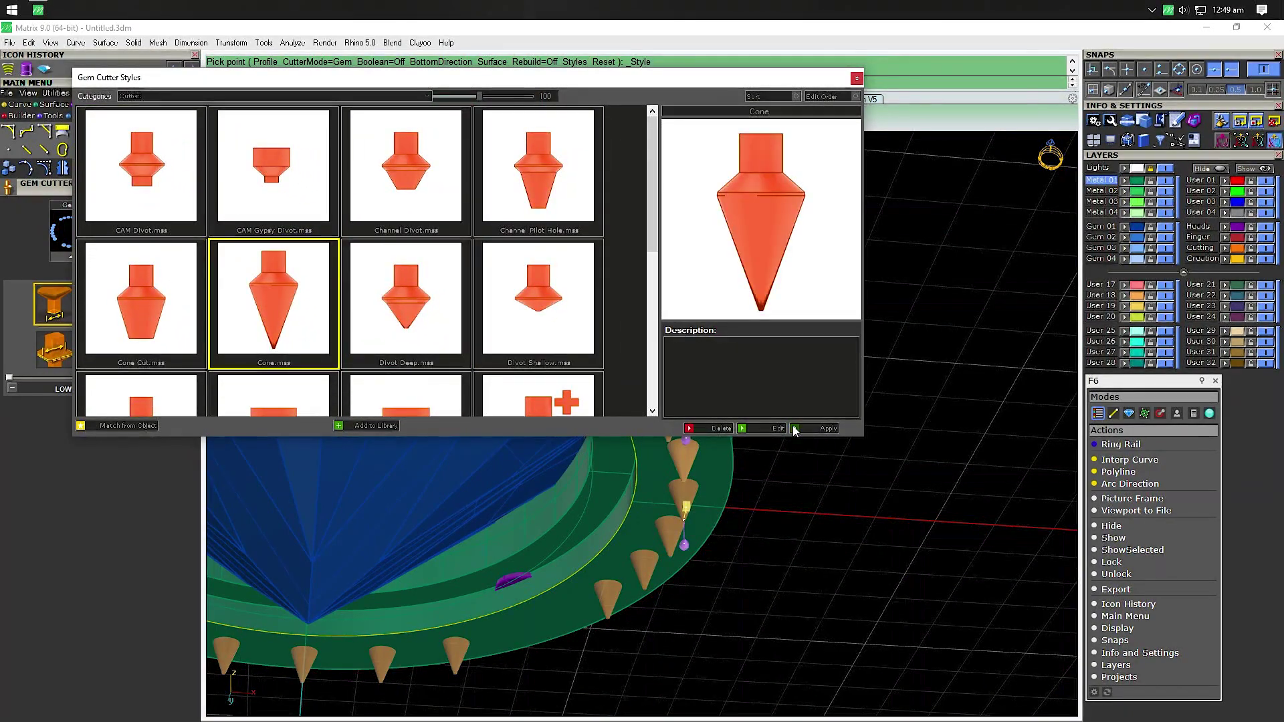
{"action": "left_click", "coordinate": [819, 428]}
{"action": "right_click_drag", "start_coordinate": [769, 468], "coordinate": [668, 534]}
{"action": "scroll", "coordinate": [668, 535], "scroll_direction": "up", "scroll_amount": 4}
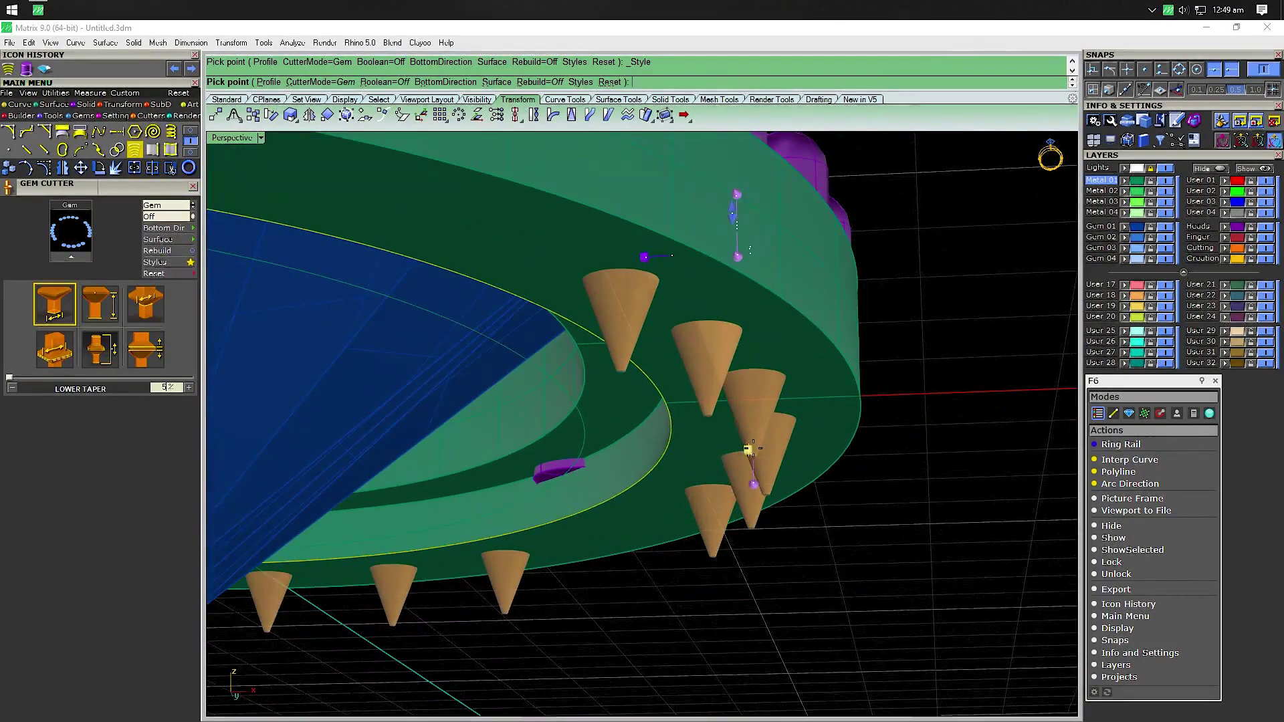
{"action": "left_click_drag", "start_coordinate": [748, 452], "coordinate": [748, 464]}
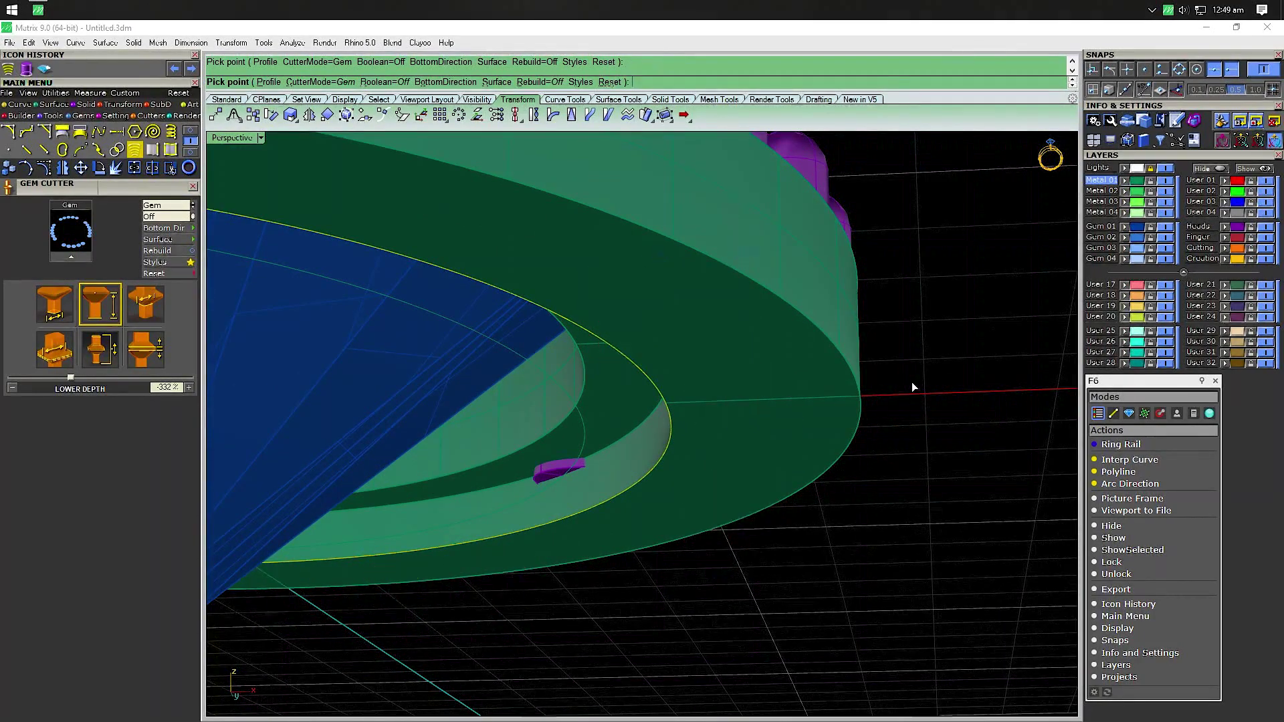
{"action": "right_click_drag", "start_coordinate": [912, 381], "coordinate": [711, 333]}
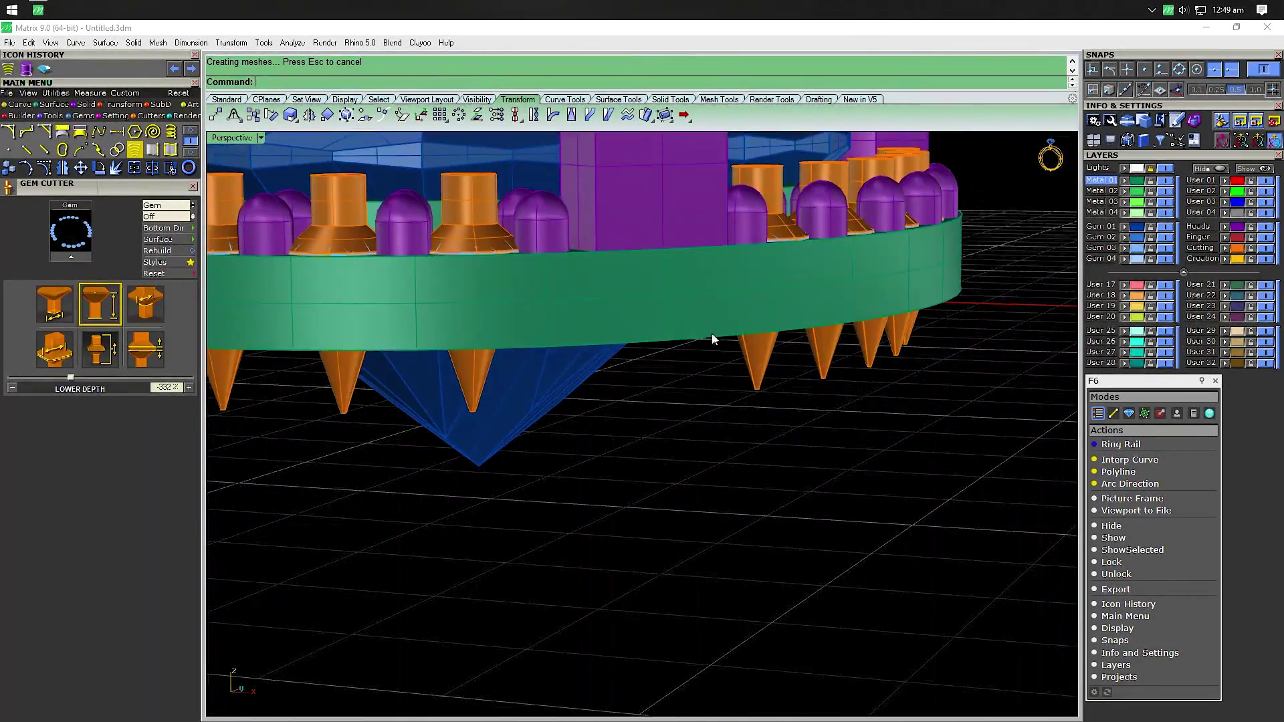
{"action": "left_click", "coordinate": [701, 327]}
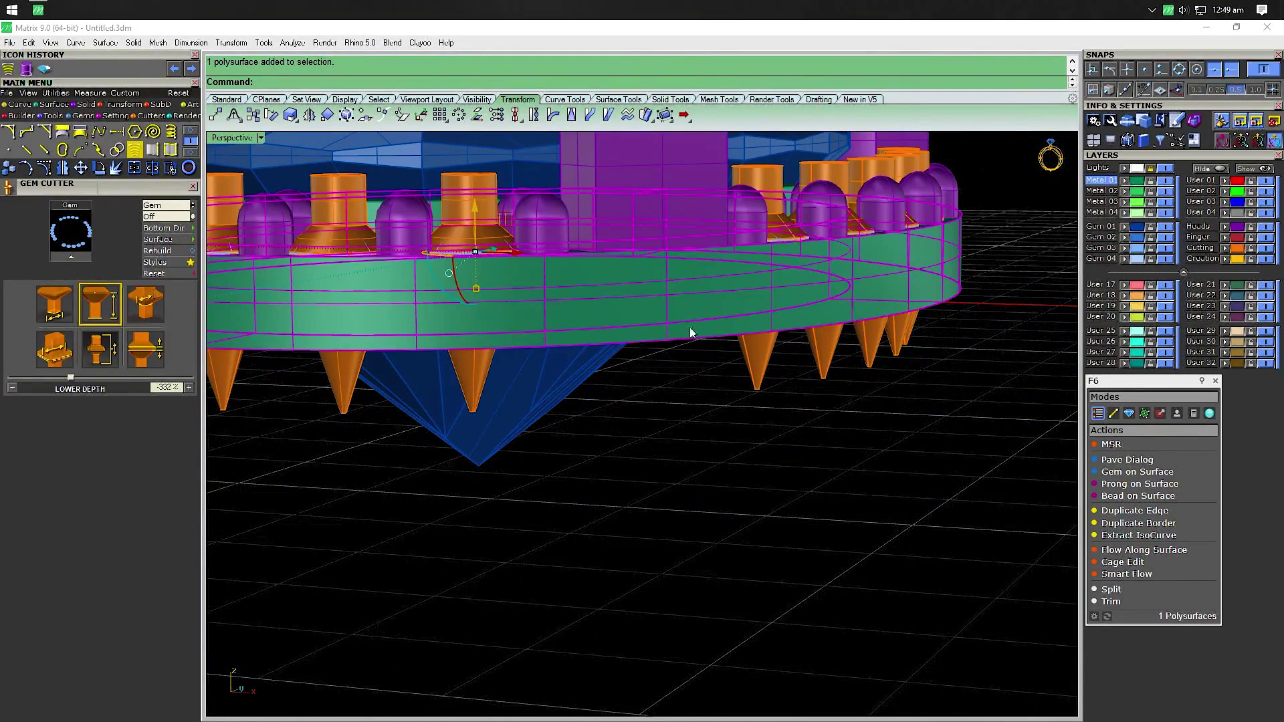
Boolean-difference the cone cutters out of the ring band
{"action": "left_click", "coordinate": [86, 104]}
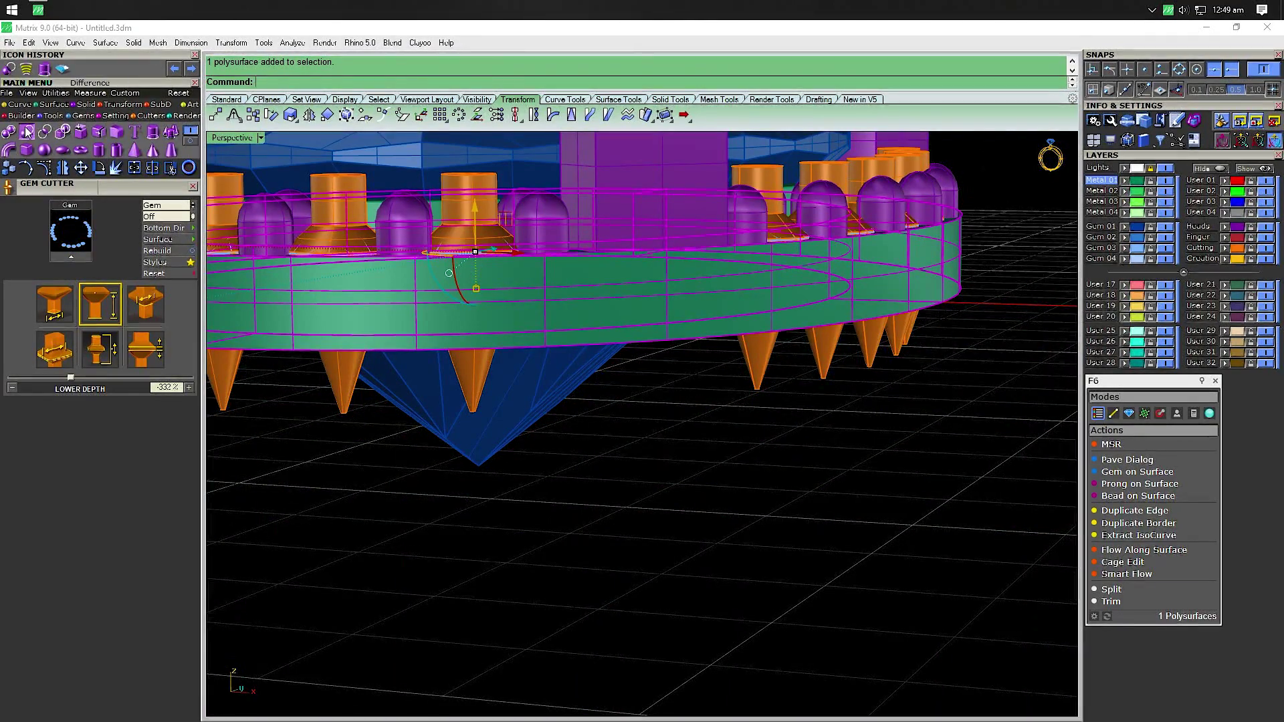
{"action": "left_click", "coordinate": [27, 132]}
{"action": "left_click", "coordinate": [475, 383]}
{"action": "key", "text": "Return"}
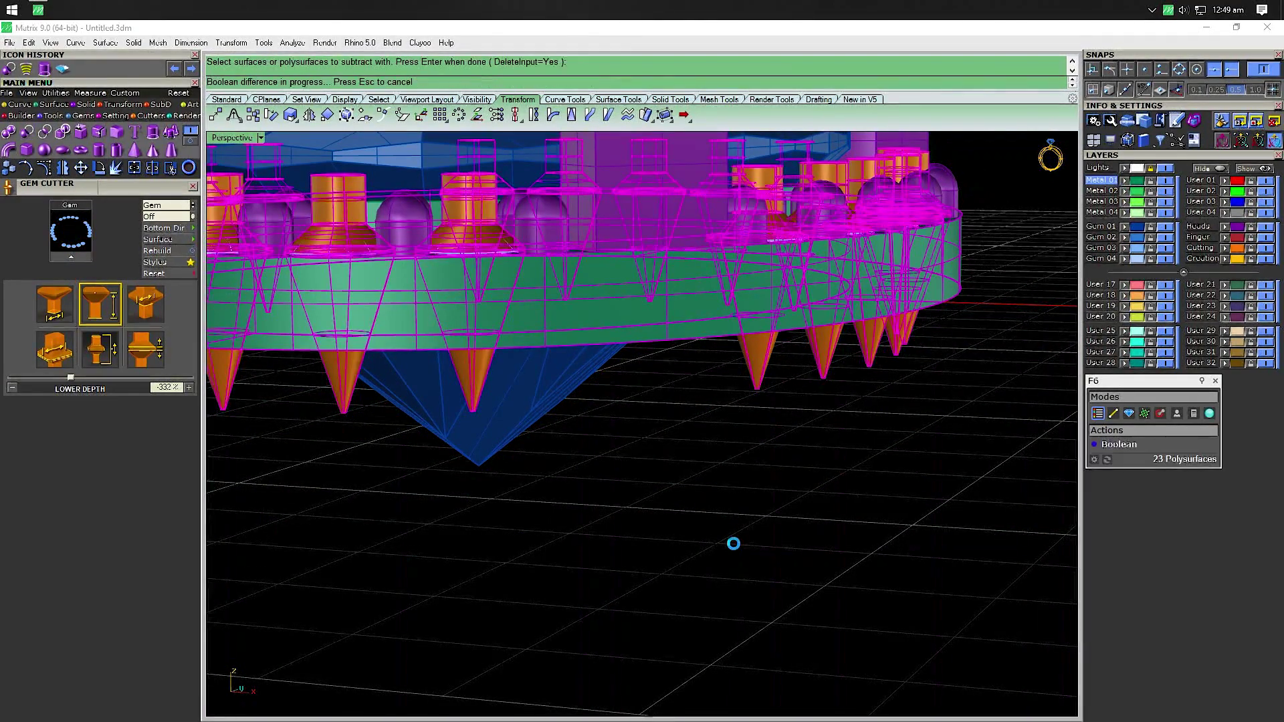
Inspect the cut seats from below, then select every object in the model
{"action": "mouse_move", "coordinate": [733, 544]}
{"action": "right_mouse_down"}
{"action": "mouse_move", "coordinate": [629, 463]}
{"action": "mouse_move", "coordinate": [696, 388]}
{"action": "mouse_move", "coordinate": [688, 508]}
{"action": "mouse_move", "coordinate": [643, 426]}
{"action": "mouse_move", "coordinate": [611, 545]}
{"action": "mouse_move", "coordinate": [629, 581]}
{"action": "mouse_move", "coordinate": [672, 384]}
{"action": "right_mouse_up"}
{"action": "scroll", "coordinate": [672, 384], "scroll_direction": "down", "scroll_amount": 5}
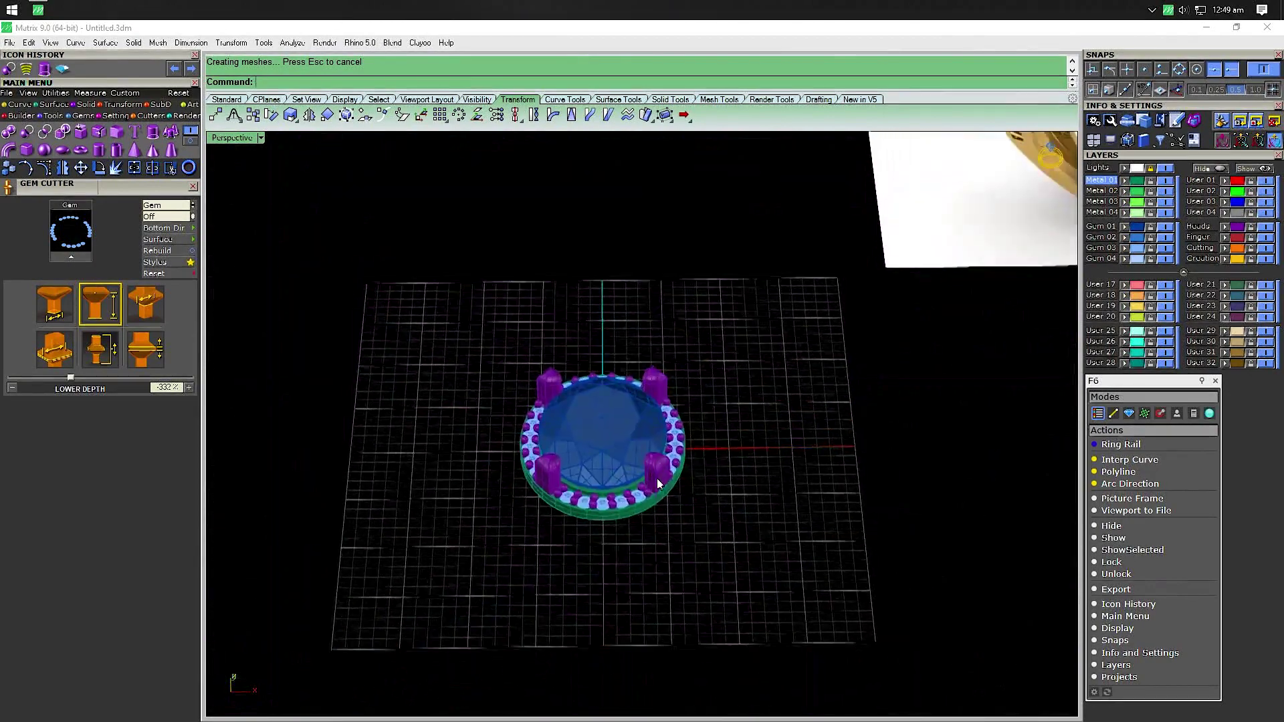
{"action": "right_click_drag", "start_coordinate": [657, 479], "coordinate": [662, 428]}
{"action": "left_click", "coordinate": [1225, 226]}
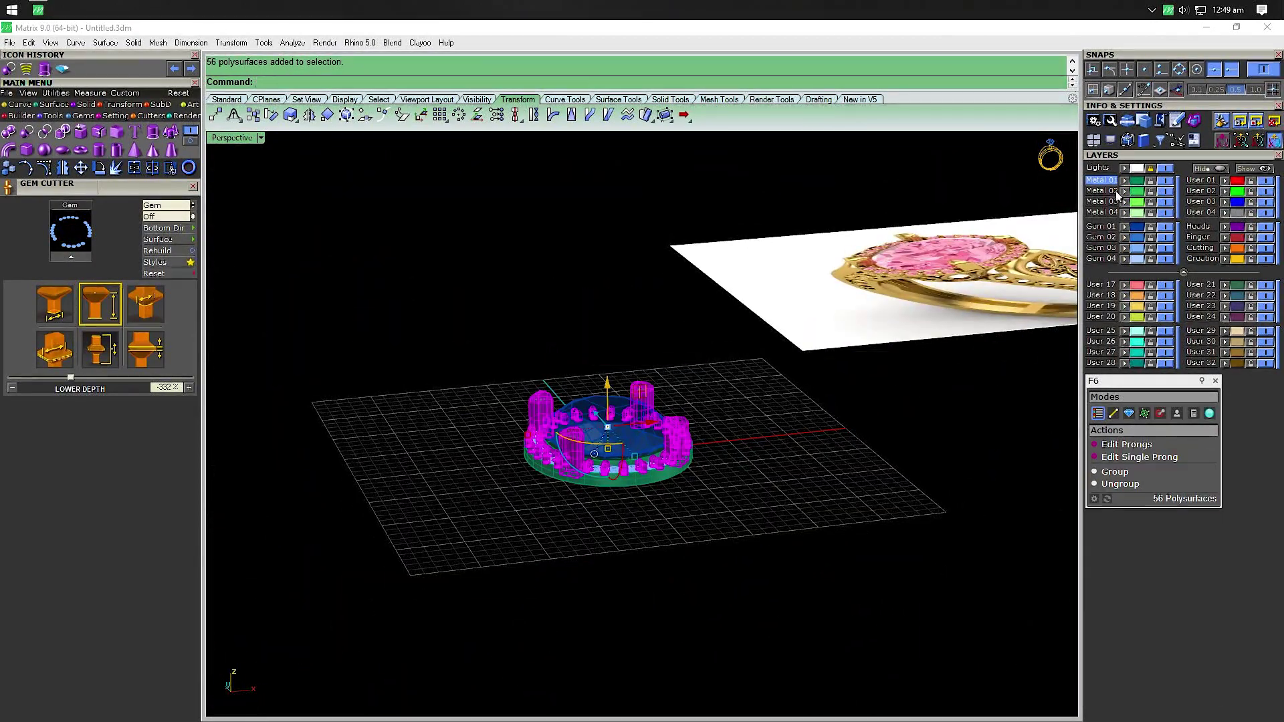
{"action": "mouse_move", "coordinate": [650, 278]}
{"action": "right_mouse_down"}
{"action": "mouse_move", "coordinate": [696, 372]}
{"action": "mouse_move", "coordinate": [716, 352]}
{"action": "right_mouse_up"}
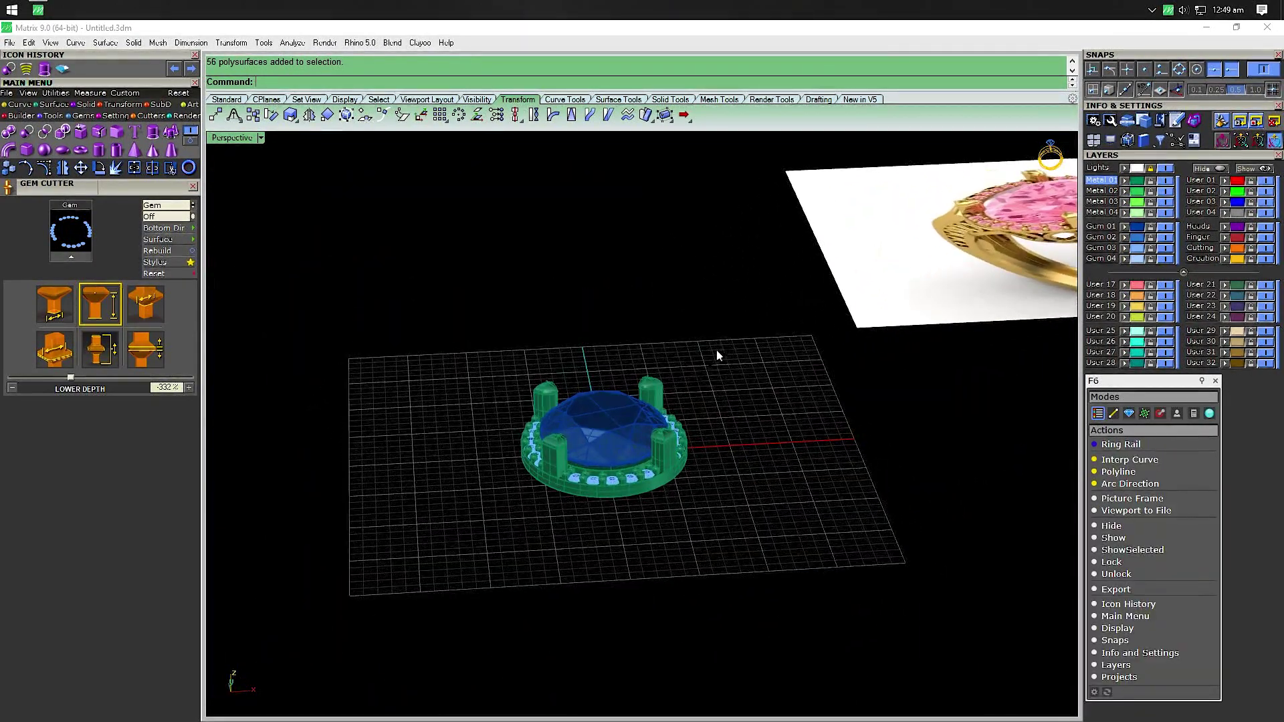
{"action": "key", "text": "ctrl+a"}
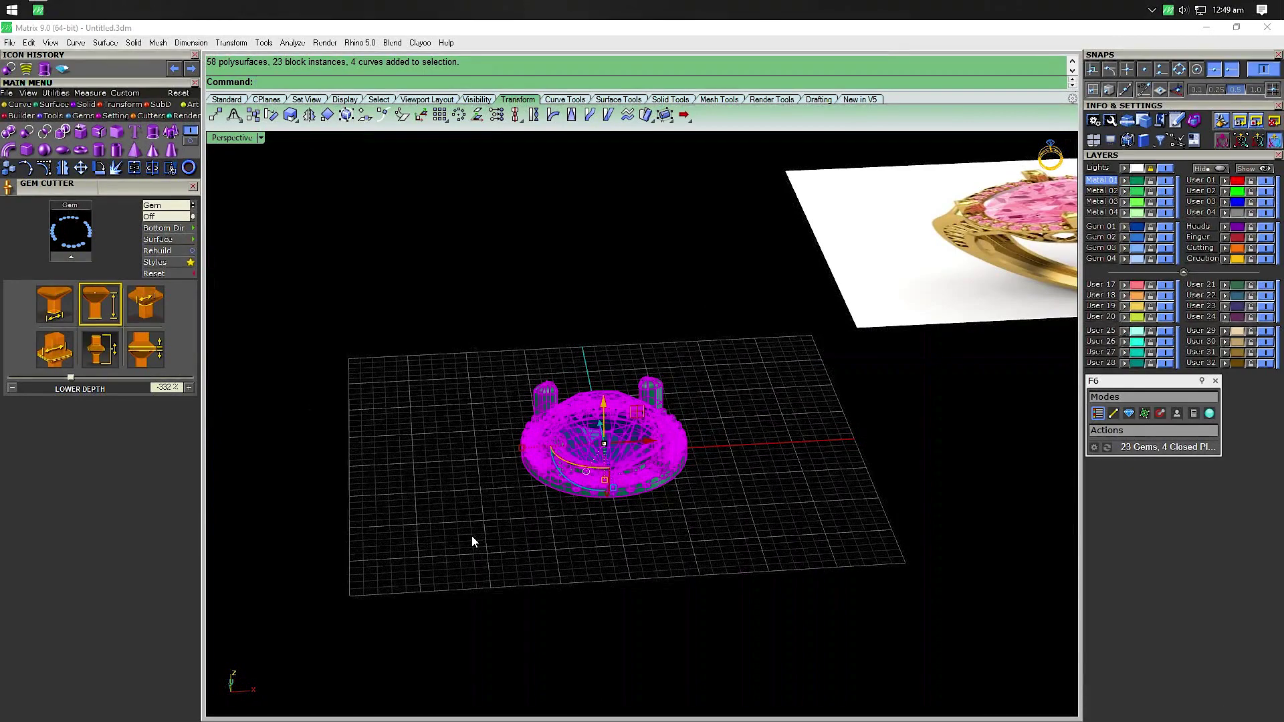
{"action": "key", "text": "Escape"}
{"action": "right_click_drag", "start_coordinate": [533, 504], "coordinate": [636, 448]}
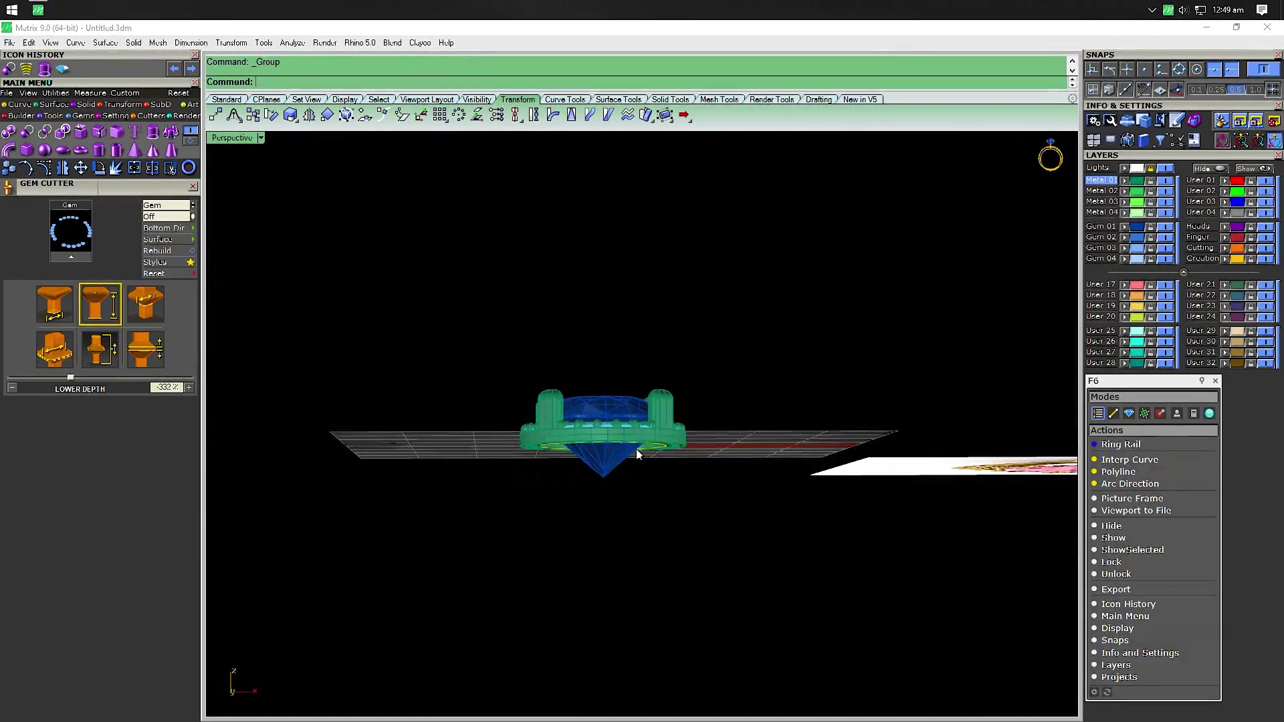
{"action": "key", "text": "ctrl+a"}
{"action": "left_click_drag", "start_coordinate": [604, 390], "coordinate": [603, 224]}
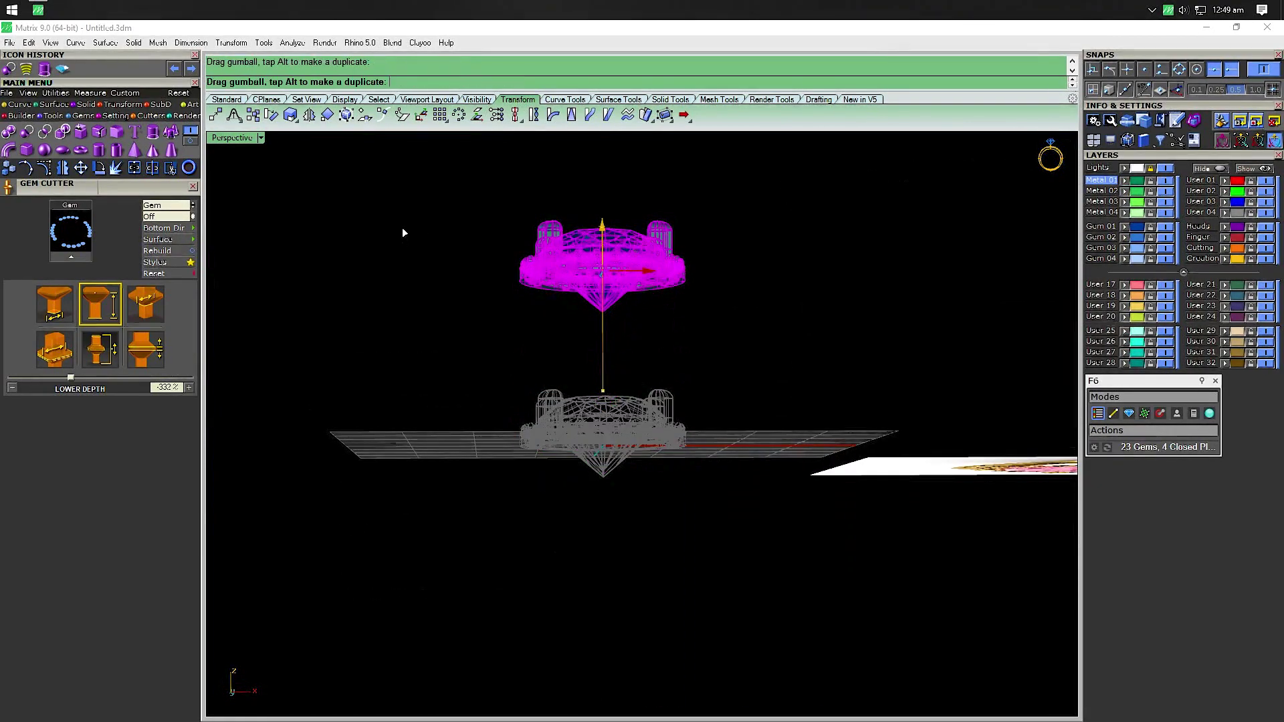
{"action": "left_click", "coordinate": [169, 168]}
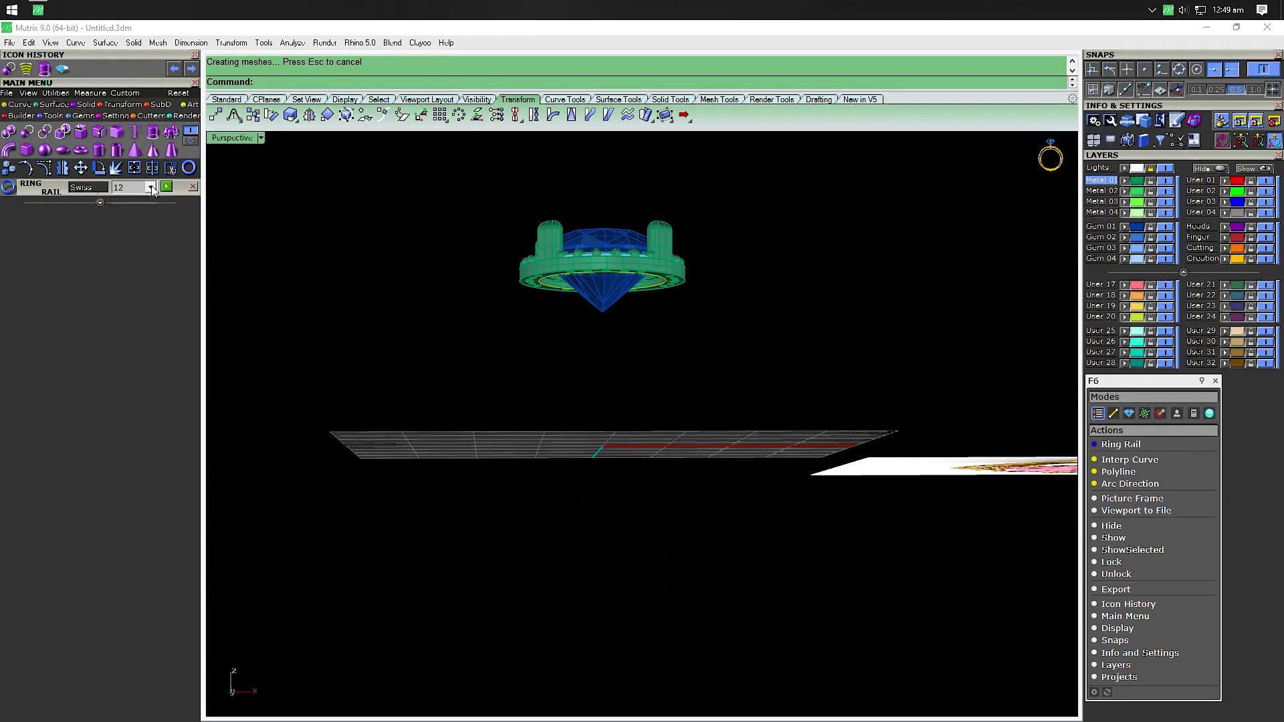
{"action": "left_click", "coordinate": [151, 188]}
{"action": "scroll", "coordinate": [135, 238], "scroll_direction": "down", "scroll_amount": 1}
{"action": "scroll", "coordinate": [134, 239], "scroll_direction": "down", "scroll_amount": 1}
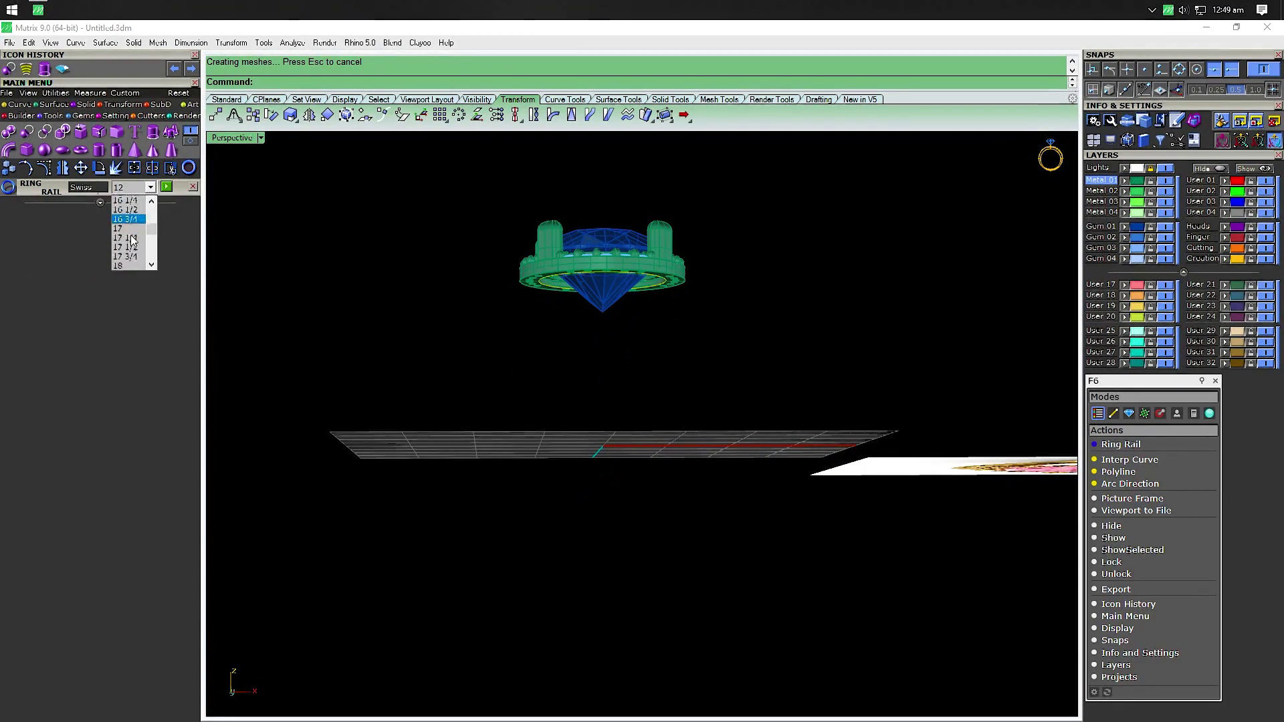
{"action": "scroll", "coordinate": [132, 241], "scroll_direction": "down", "scroll_amount": 2}
{"action": "scroll", "coordinate": [131, 234], "scroll_direction": "down", "scroll_amount": 1}
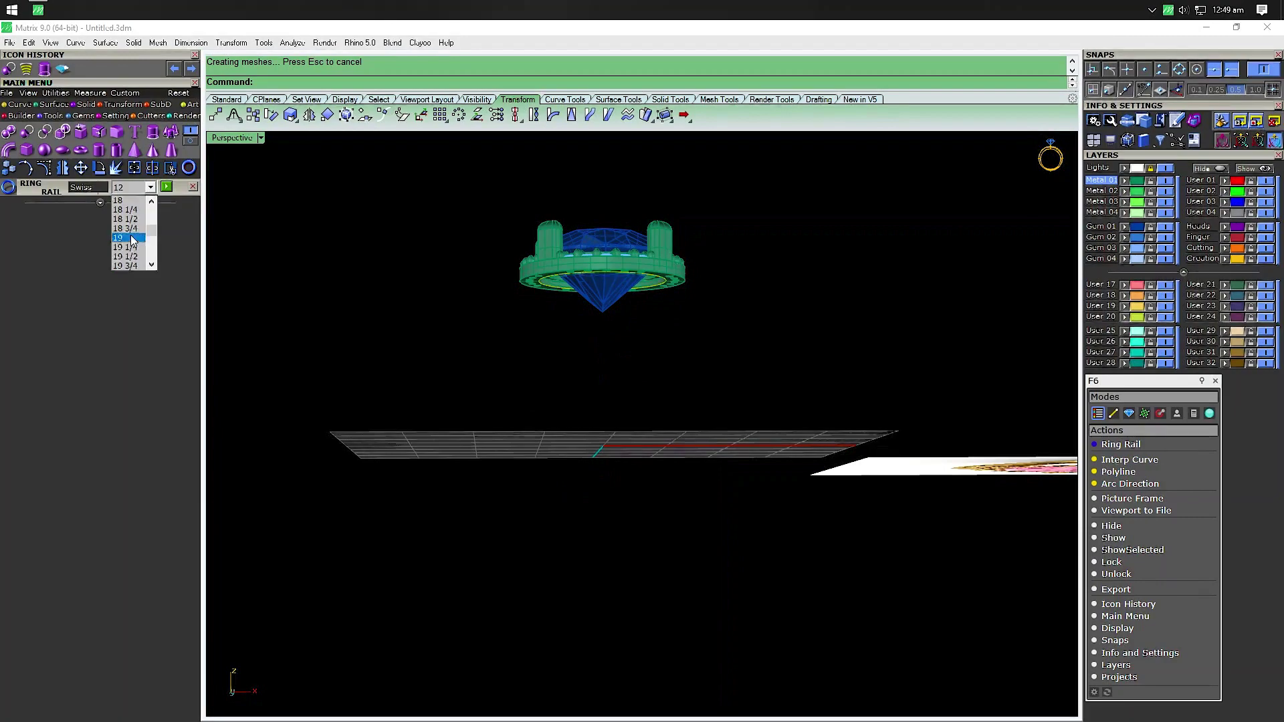
{"action": "left_click", "coordinate": [130, 252]}
{"action": "left_click", "coordinate": [167, 186]}
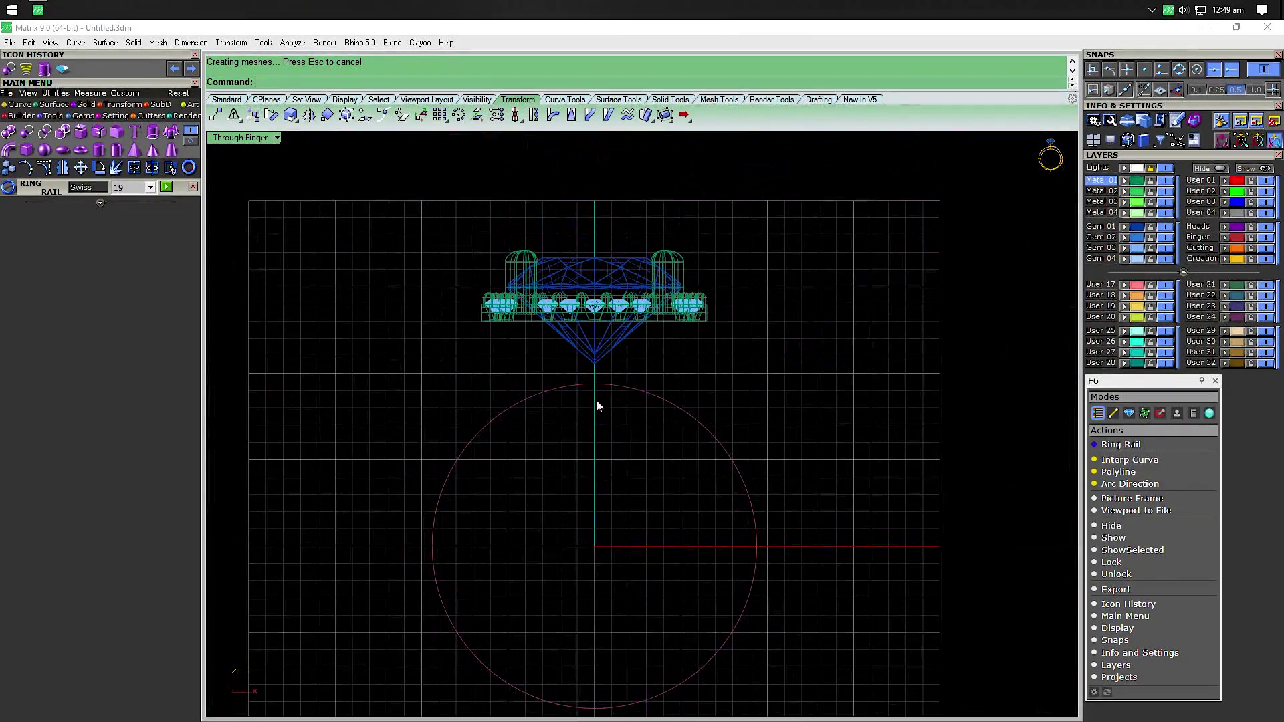
{"action": "scroll", "coordinate": [597, 348], "scroll_direction": "up", "scroll_amount": 3}
{"action": "key", "text": "ctrl+a"}
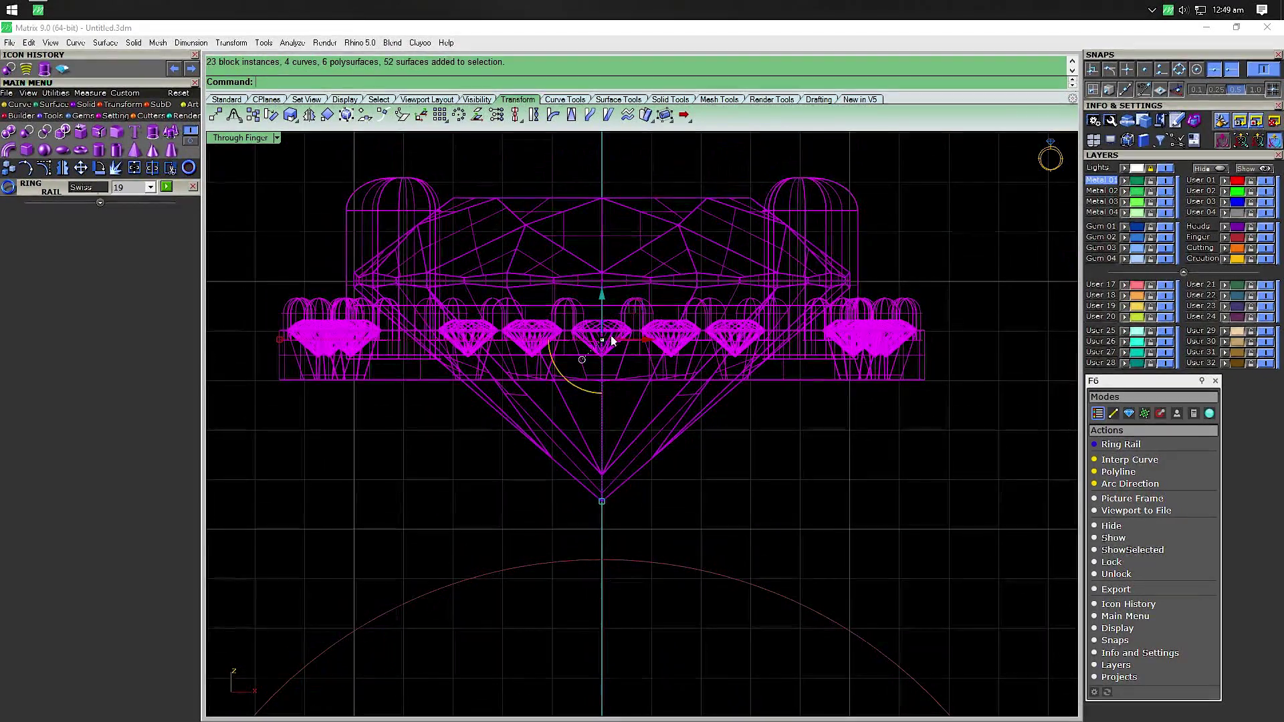
{"action": "left_click_drag", "start_coordinate": [602, 293], "coordinate": [602, 283]}
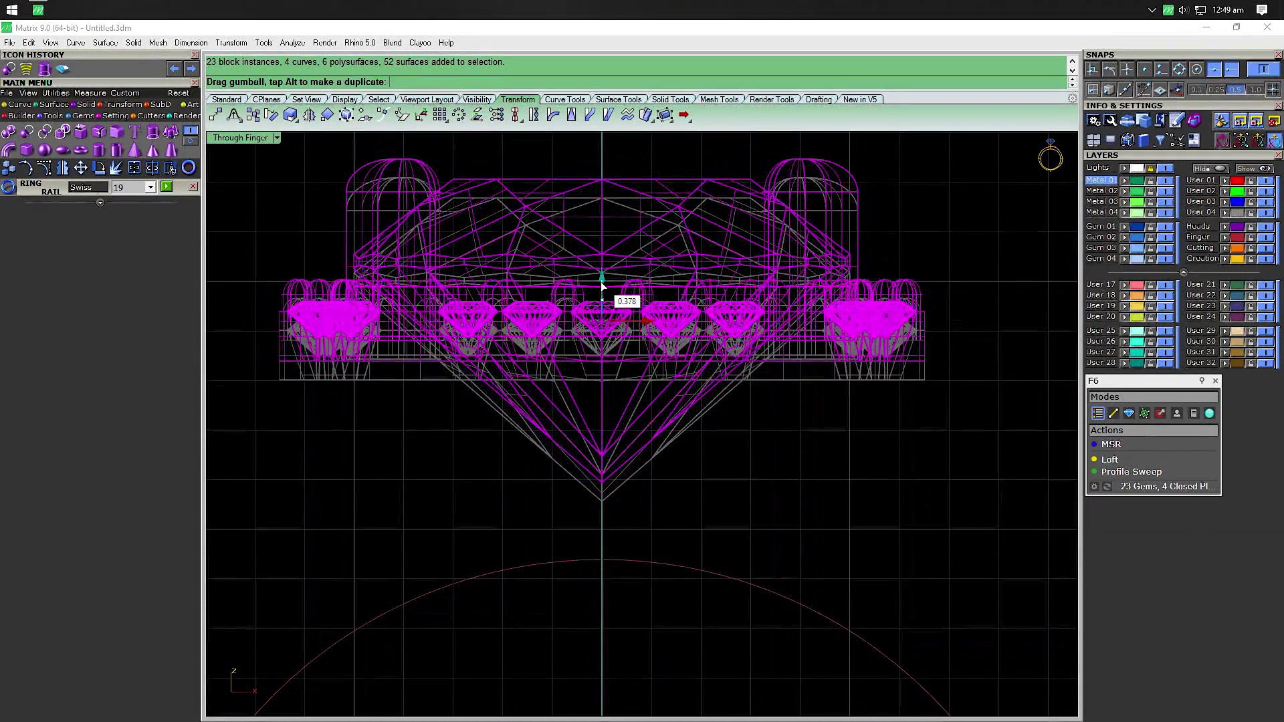
{"action": "left_click_drag", "start_coordinate": [380, 519], "coordinate": [403, 486]}
{"action": "scroll", "coordinate": [402, 486], "scroll_direction": "down", "scroll_amount": 4}
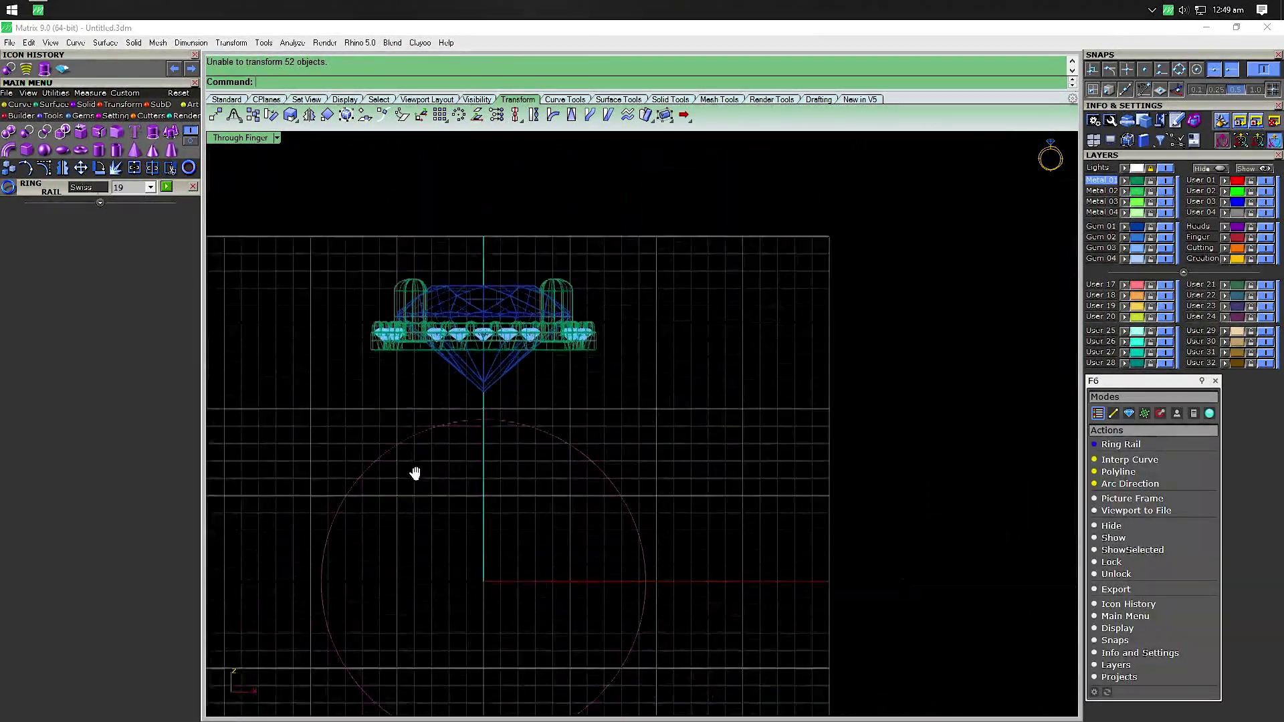
Draw a BothSides line centred under the head's base, out to its end point
{"action": "left_click", "coordinate": [26, 105]}
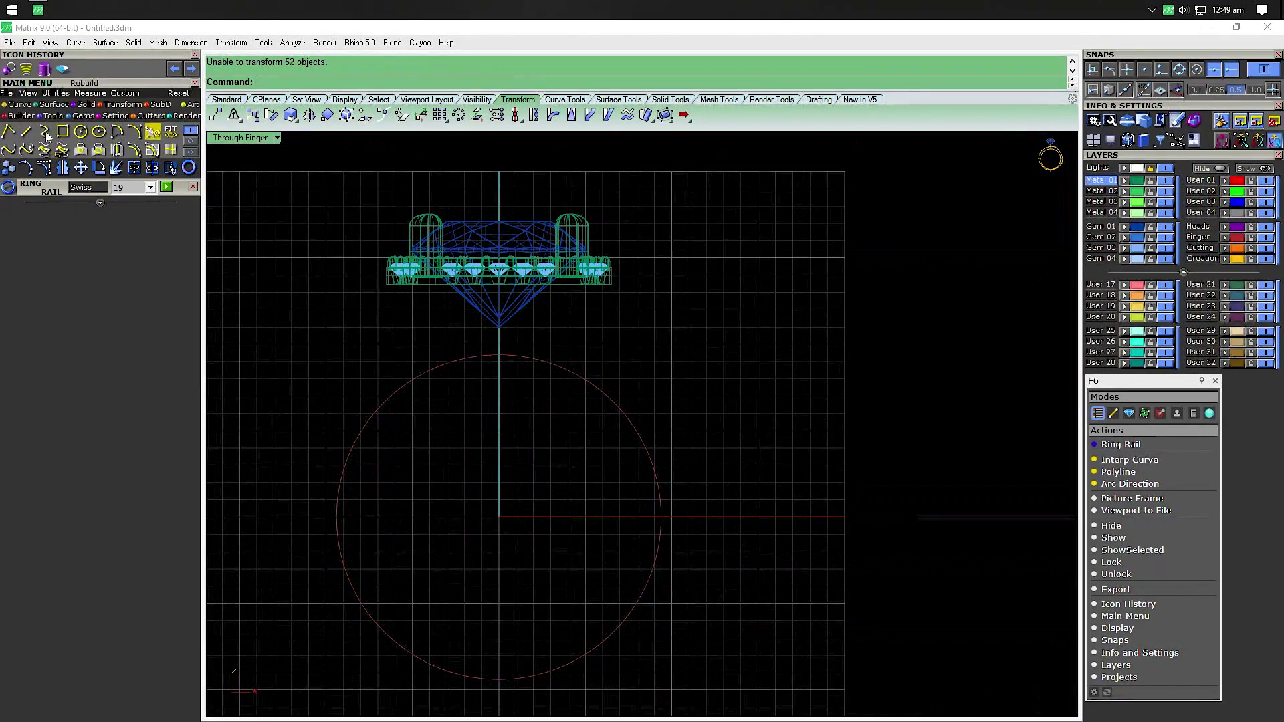
{"action": "left_click", "coordinate": [44, 133]}
{"action": "scroll", "coordinate": [482, 264], "scroll_direction": "up", "scroll_amount": 3}
{"action": "scroll", "coordinate": [492, 271], "scroll_direction": "up", "scroll_amount": 2}
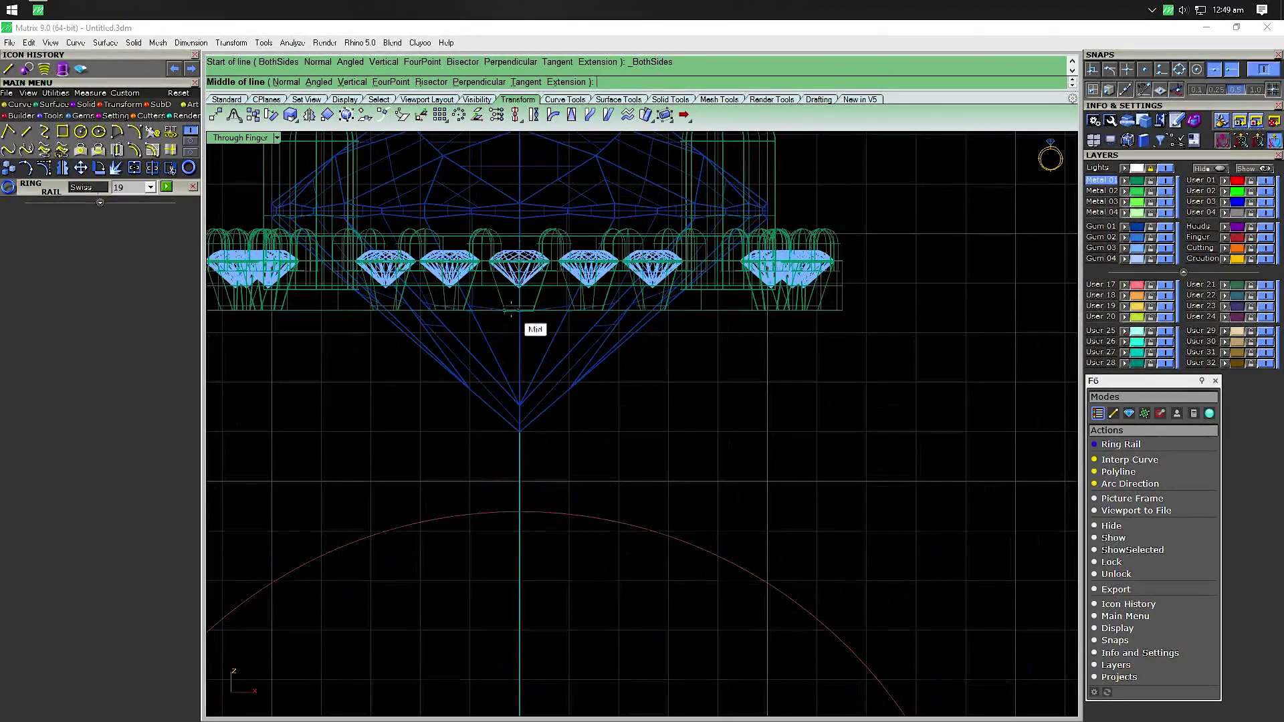
{"action": "left_click", "coordinate": [519, 310]}
{"action": "scroll", "coordinate": [904, 316], "scroll_direction": "down", "scroll_amount": 3}
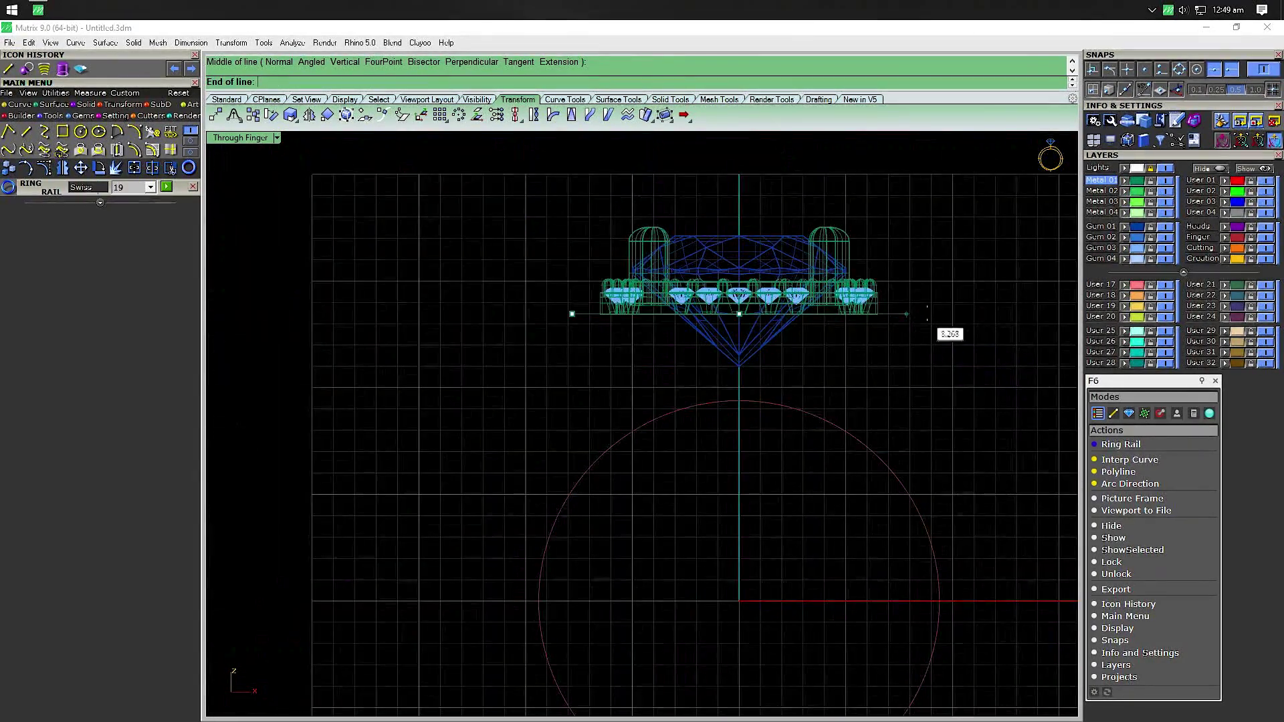
{"action": "left_click", "coordinate": [951, 324]}
{"action": "scroll", "coordinate": [298, 266], "scroll_direction": "up", "scroll_amount": 2}
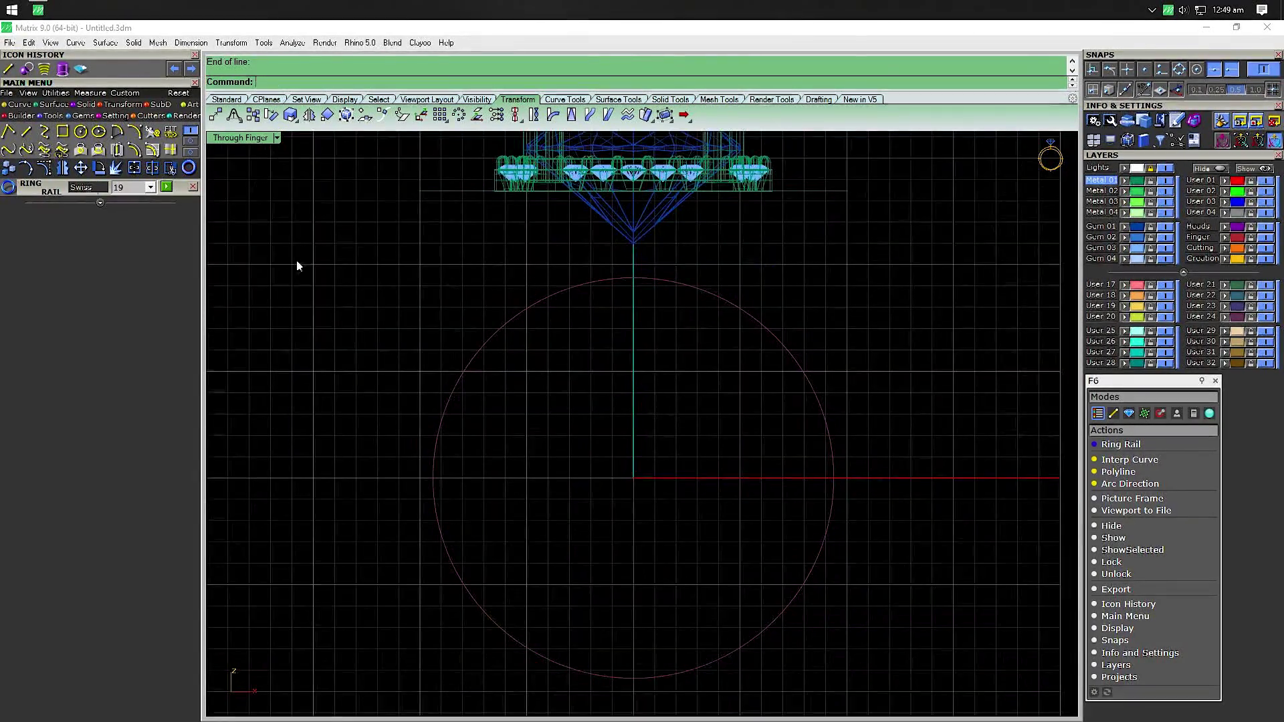
Start a second centred line at the ring centre and bring the whole finger circle into view
{"action": "left_click", "coordinate": [26, 136]}
{"action": "right_click_drag", "start_coordinate": [639, 658], "coordinate": [622, 559]}
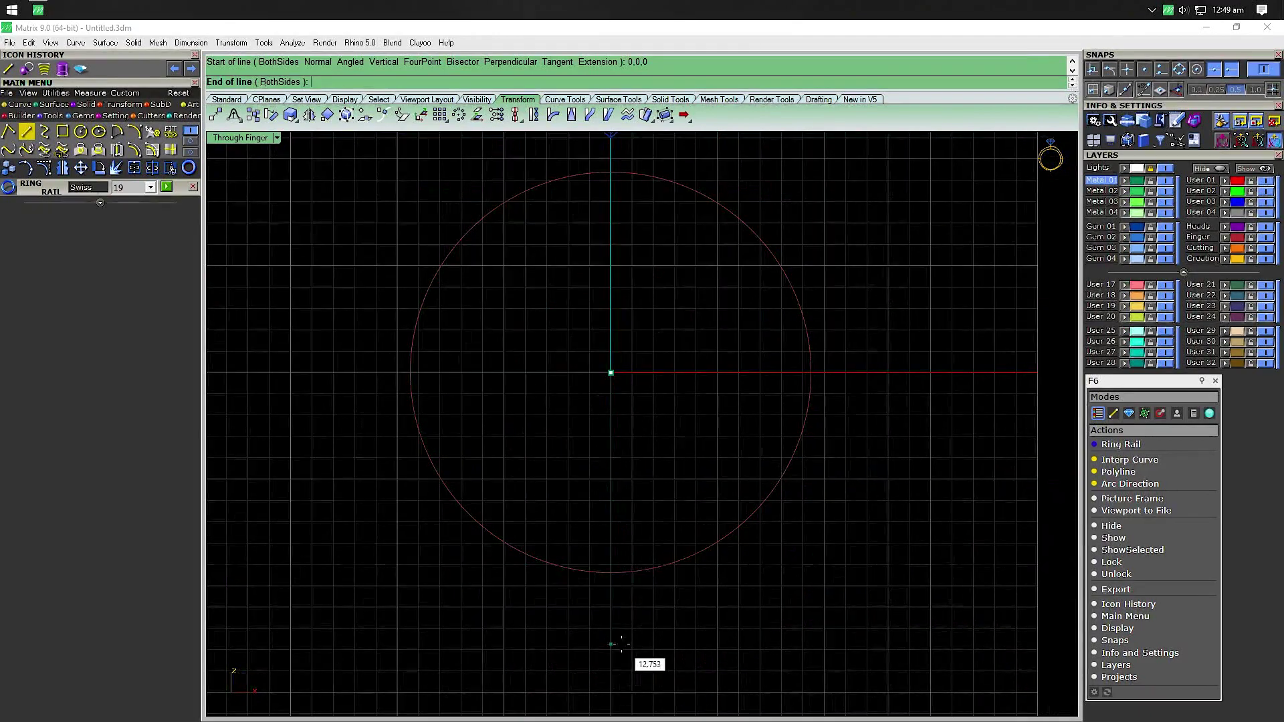
{"action": "scroll", "coordinate": [621, 646], "scroll_direction": "down", "scroll_amount": 3}
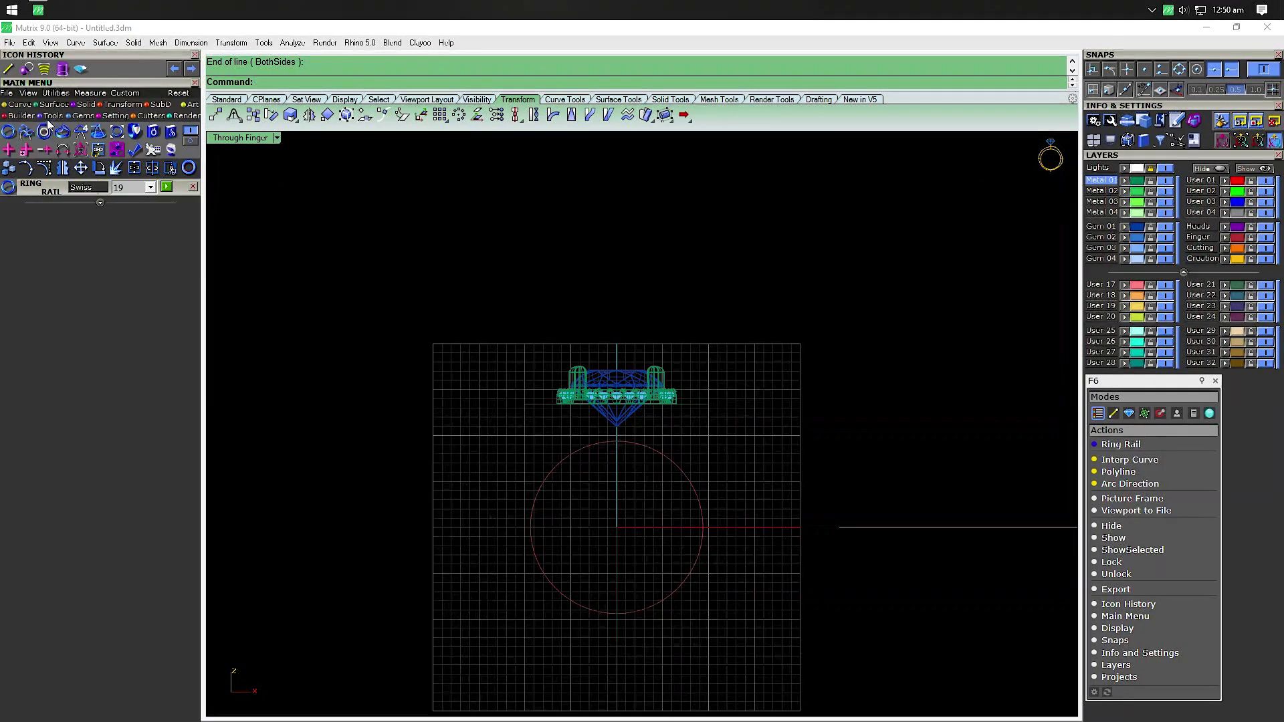
{"action": "left_click", "coordinate": [43, 134]}
Start the outside ring rail and set its bottom thickness to 1.5 mm
{"action": "left_click", "coordinate": [167, 207]}
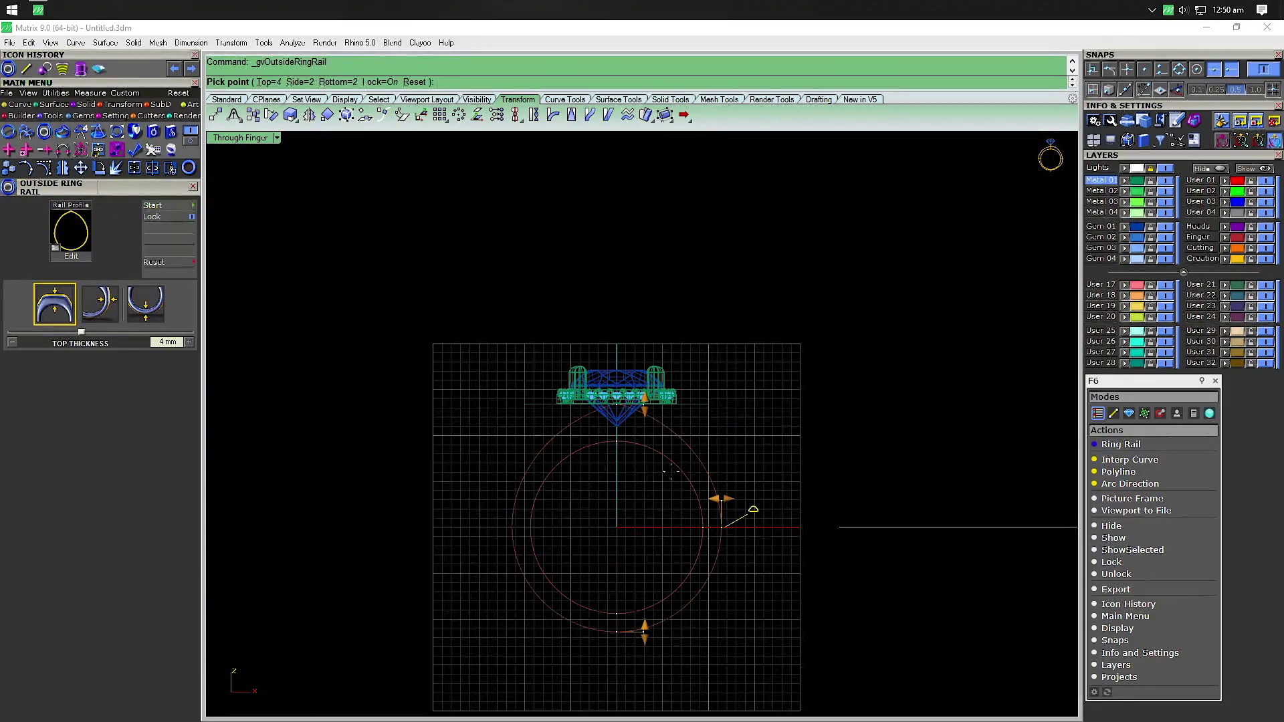
{"action": "scroll", "coordinate": [619, 625], "scroll_direction": "up", "scroll_amount": 5}
{"action": "scroll", "coordinate": [626, 610], "scroll_direction": "up", "scroll_amount": 2}
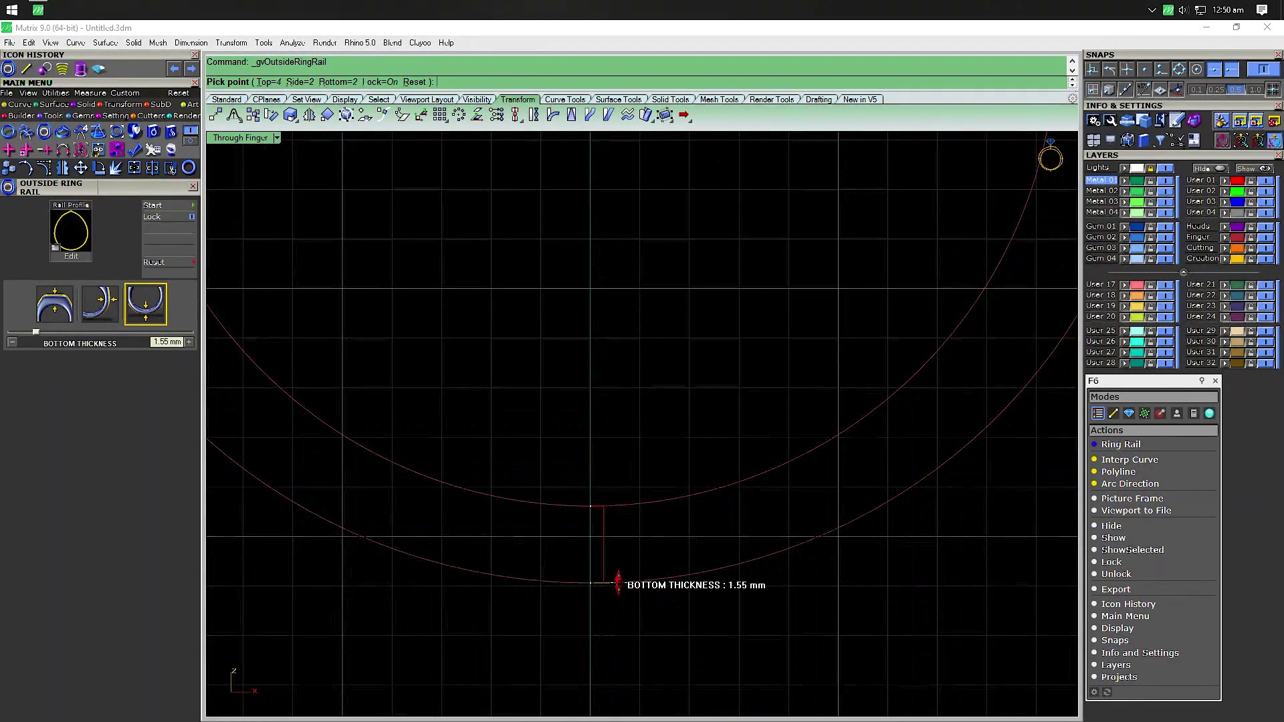
{"action": "left_click_drag", "start_coordinate": [618, 582], "coordinate": [618, 582]}
{"action": "type", "text": "1.5"}
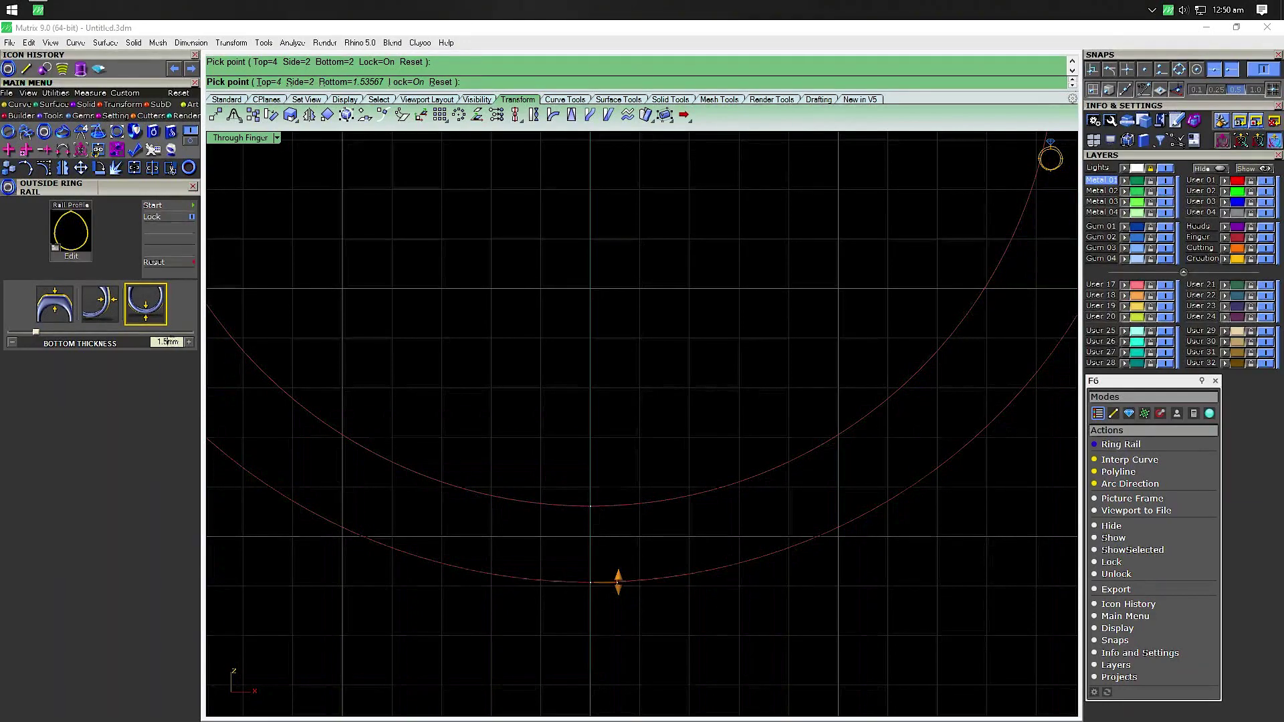
{"action": "key", "text": "Return"}
{"action": "left_click", "coordinate": [93, 313]}
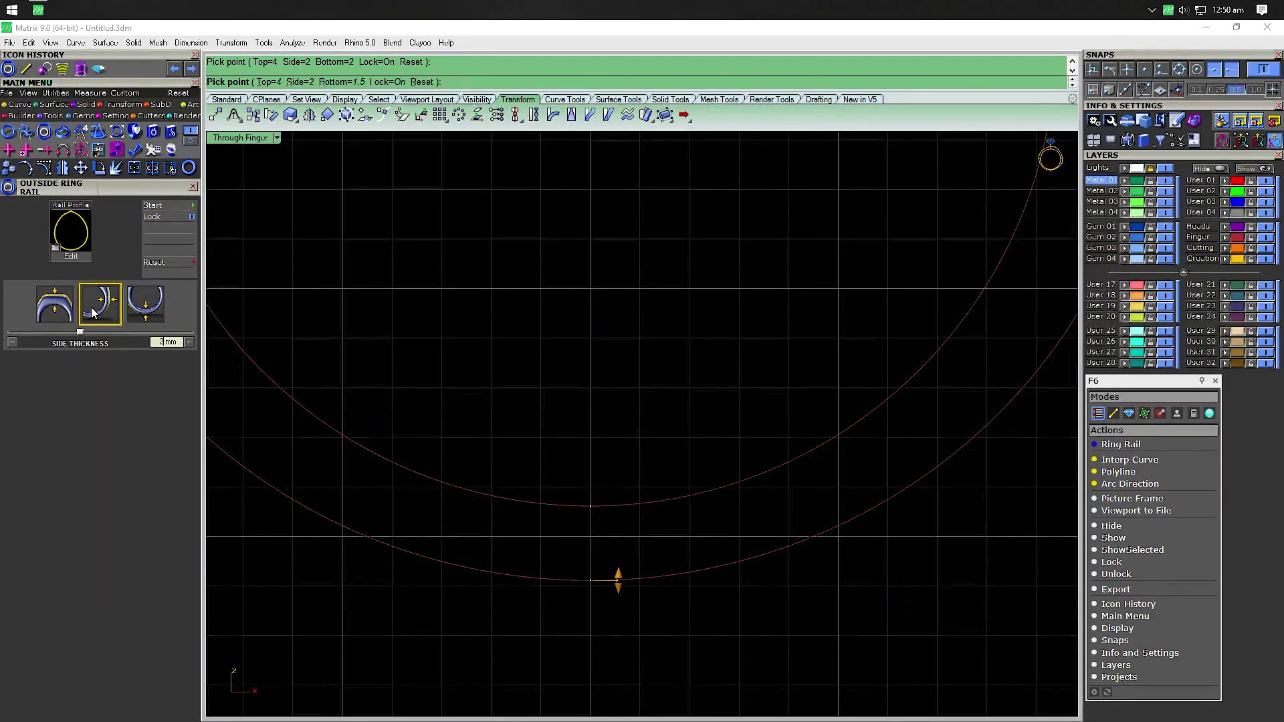
{"action": "scroll", "coordinate": [713, 310], "scroll_direction": "down", "scroll_amount": 5}
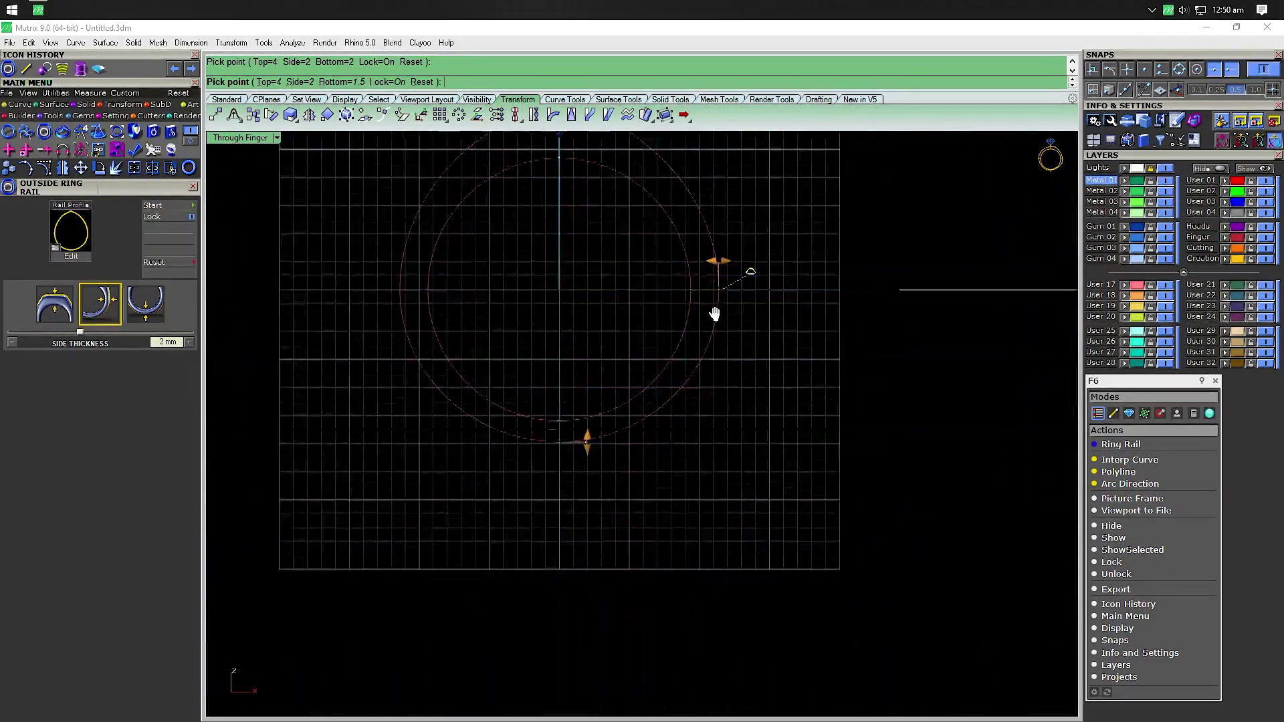
{"action": "scroll", "coordinate": [656, 358], "scroll_direction": "up", "scroll_amount": 10}
{"action": "left_click", "coordinate": [147, 306]}
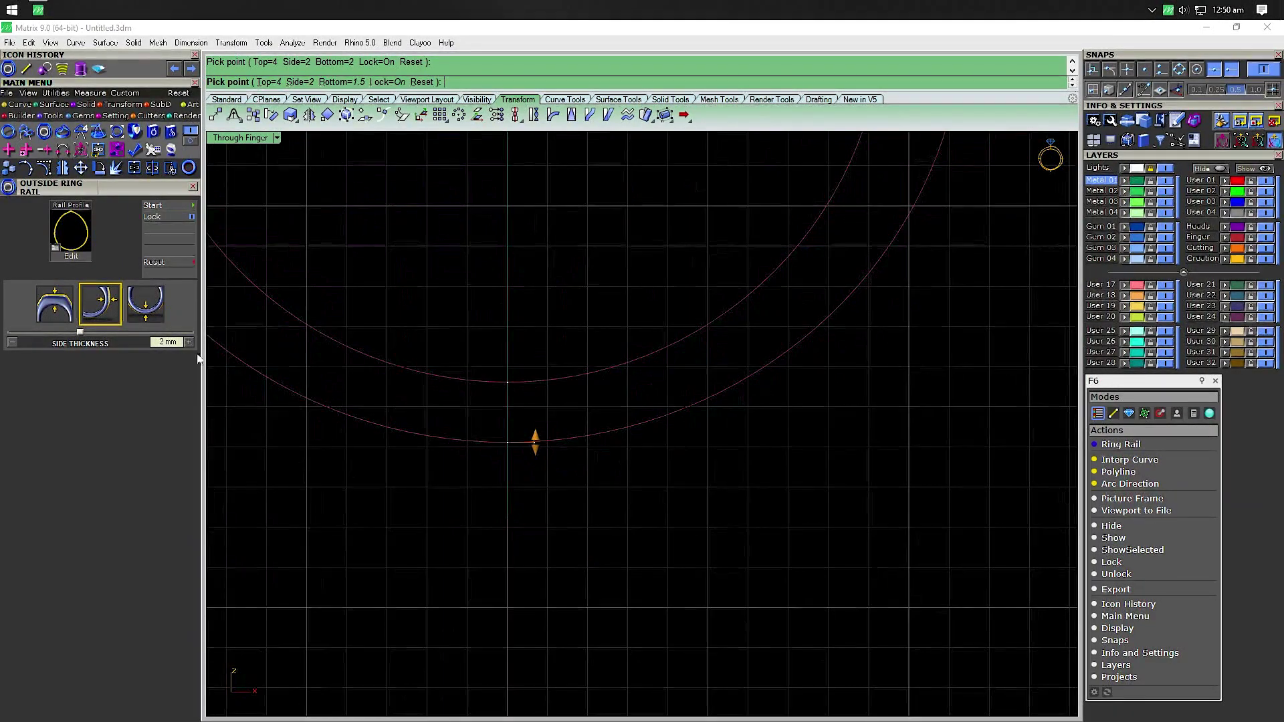
{"action": "left_click", "coordinate": [153, 315]}
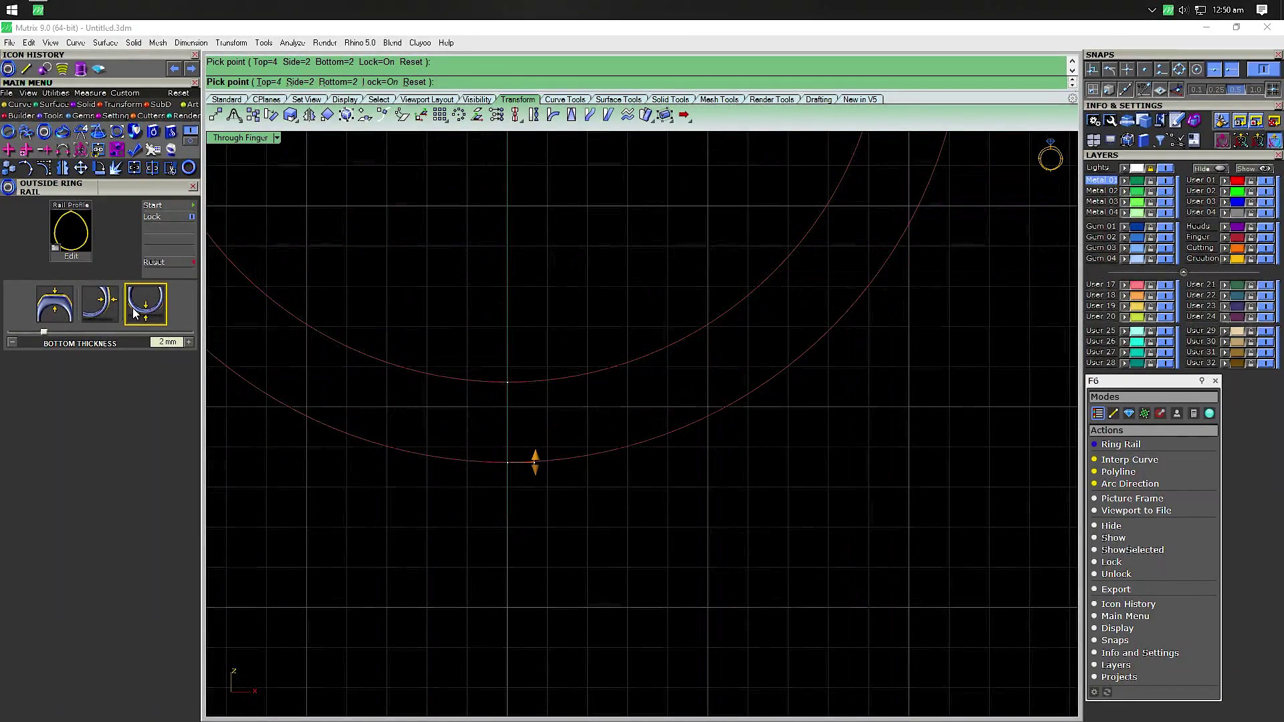
{"action": "type", "text": "1.5"}
{"action": "key", "text": "Return"}
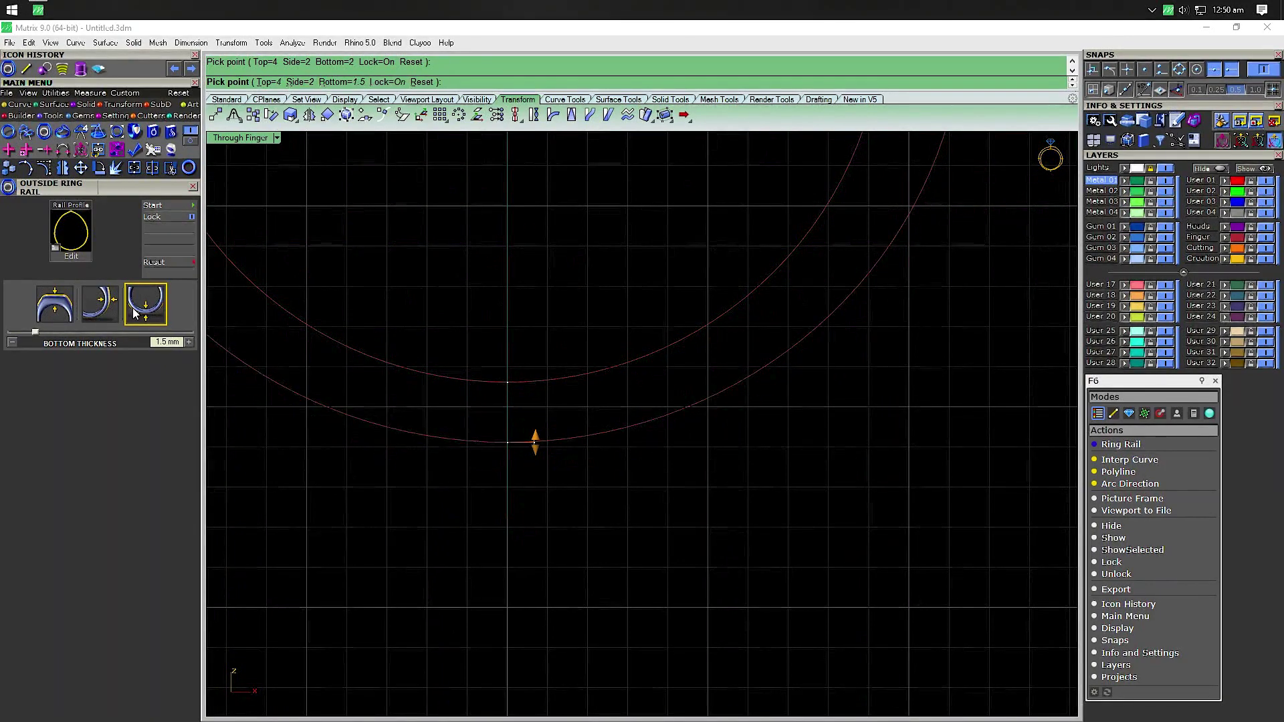
Set the rail's side thickness to 3.5 mm and top to about 9.18 mm, then finish it
{"action": "left_click", "coordinate": [107, 308]}
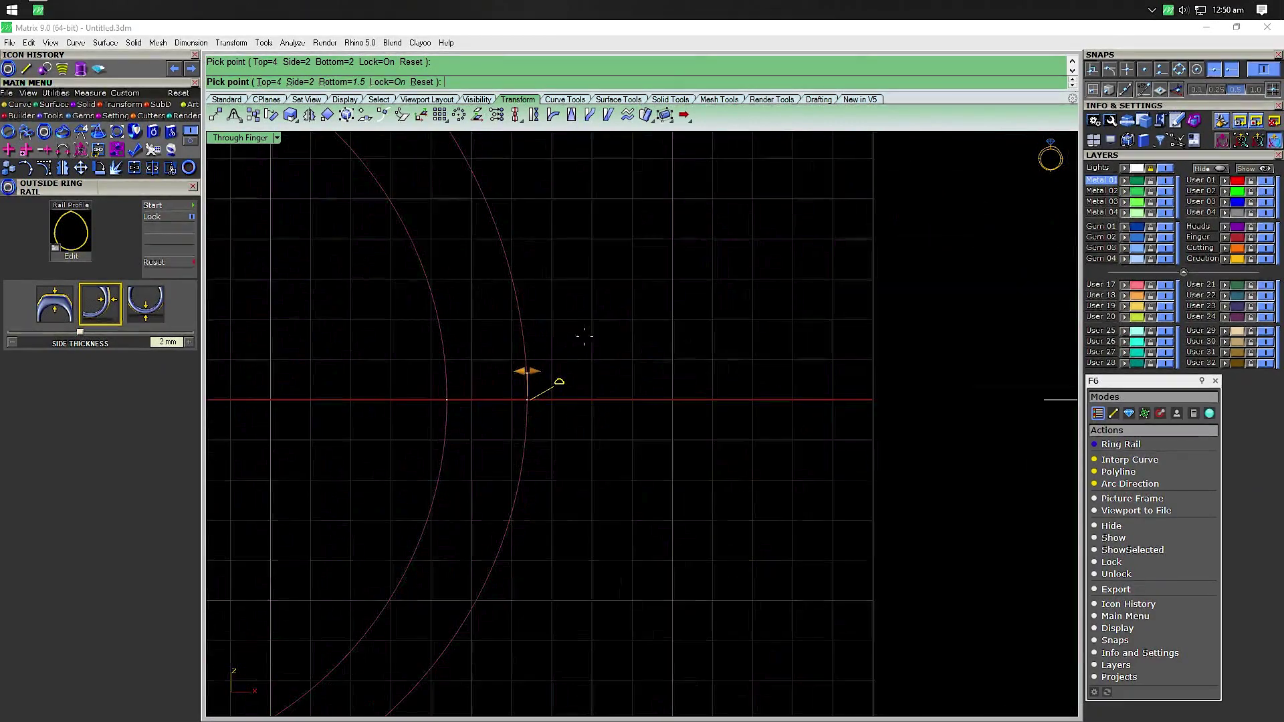
{"action": "left_click_drag", "start_coordinate": [527, 371], "coordinate": [589, 372]}
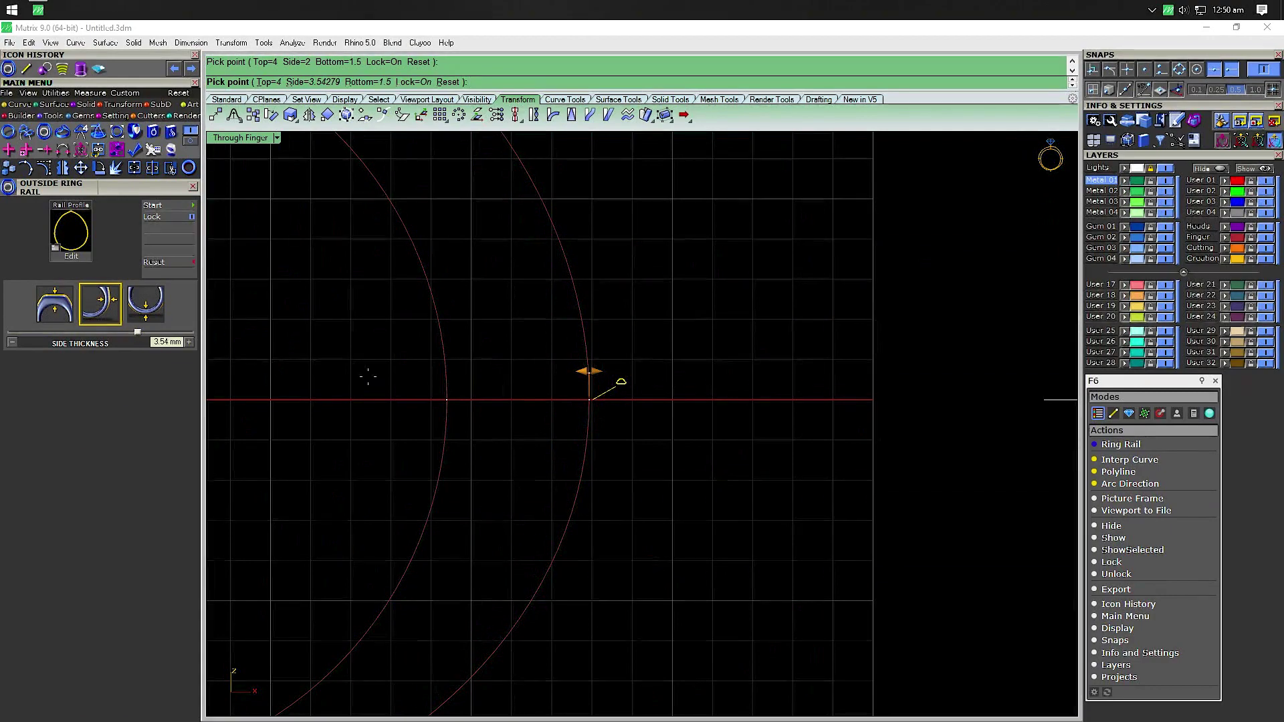
{"action": "double_click", "coordinate": [162, 343]}
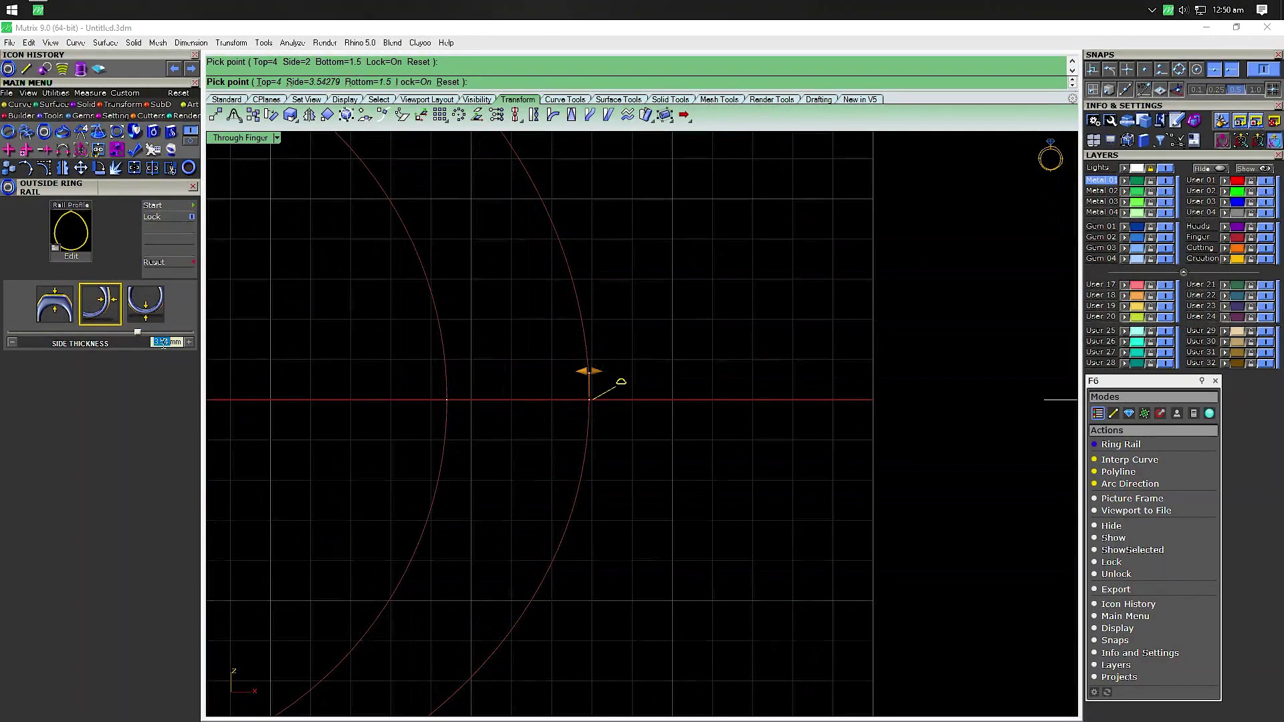
{"action": "type", "text": "3"}
{"action": "key", "text": "Return"}
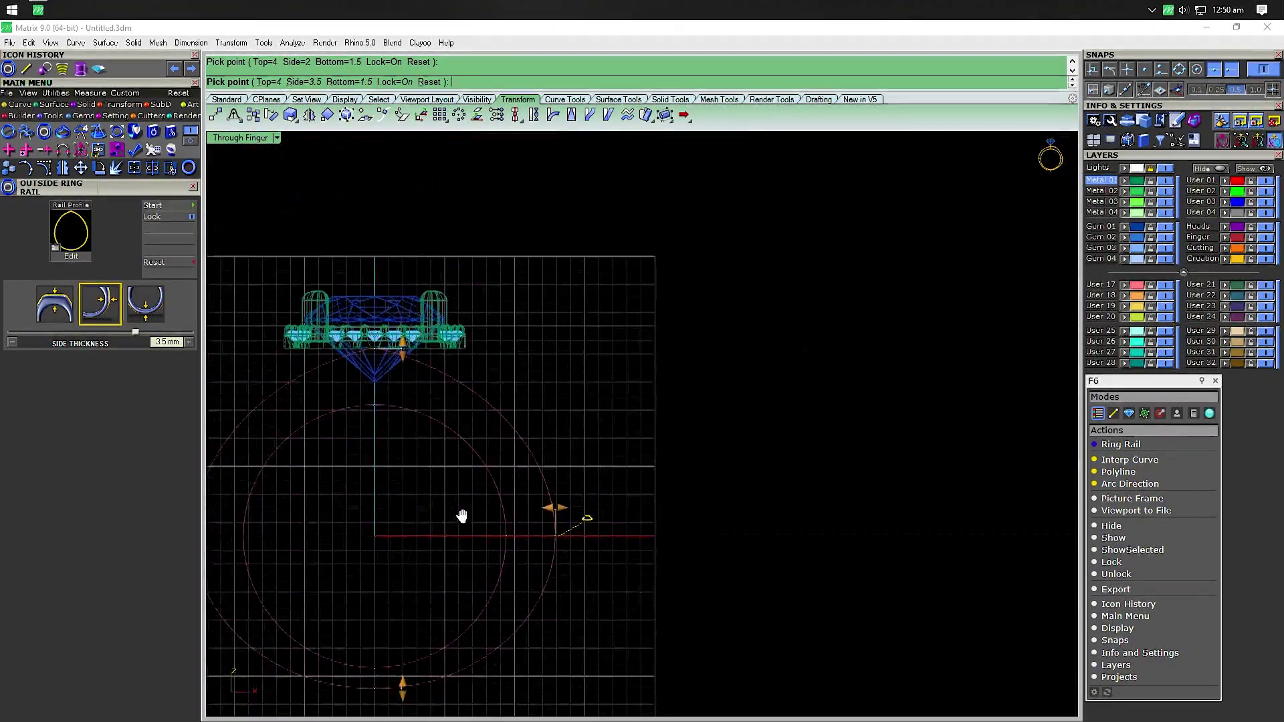
{"action": "left_click_drag", "start_coordinate": [557, 384], "coordinate": [556, 271]}
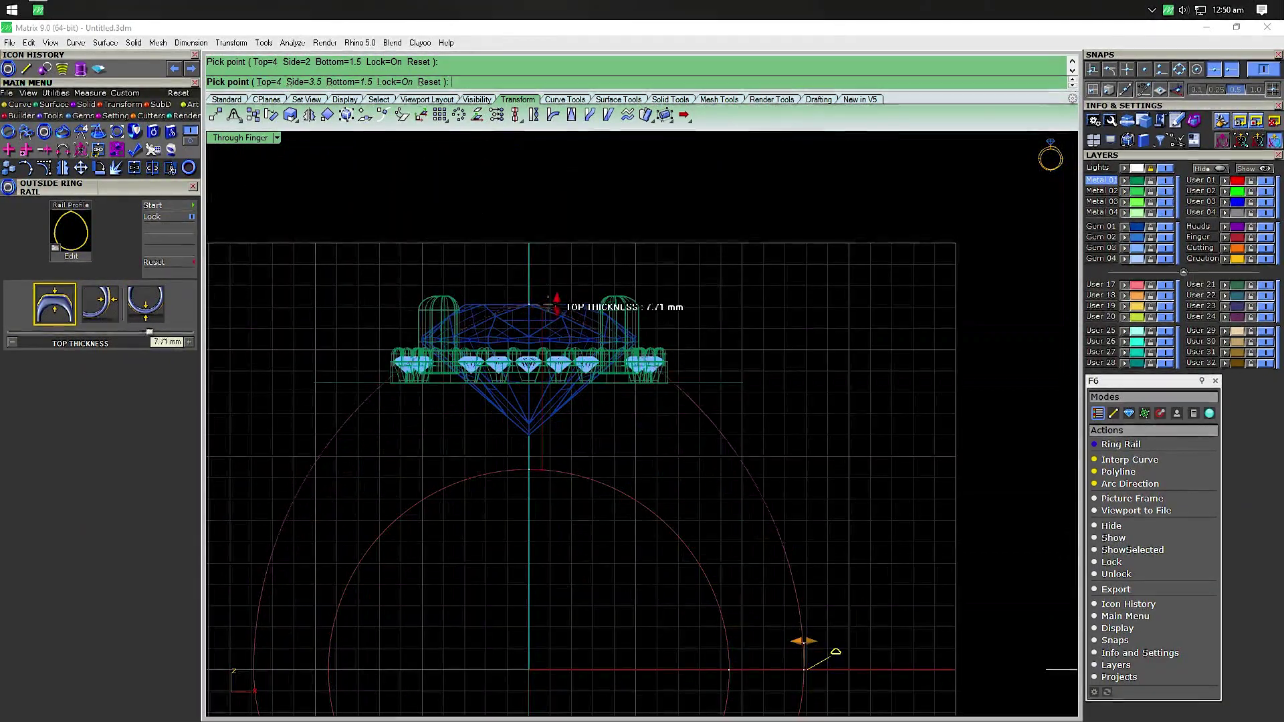
{"action": "key", "text": "Return"}
{"action": "scroll", "coordinate": [347, 264], "scroll_direction": "down", "scroll_amount": 5}
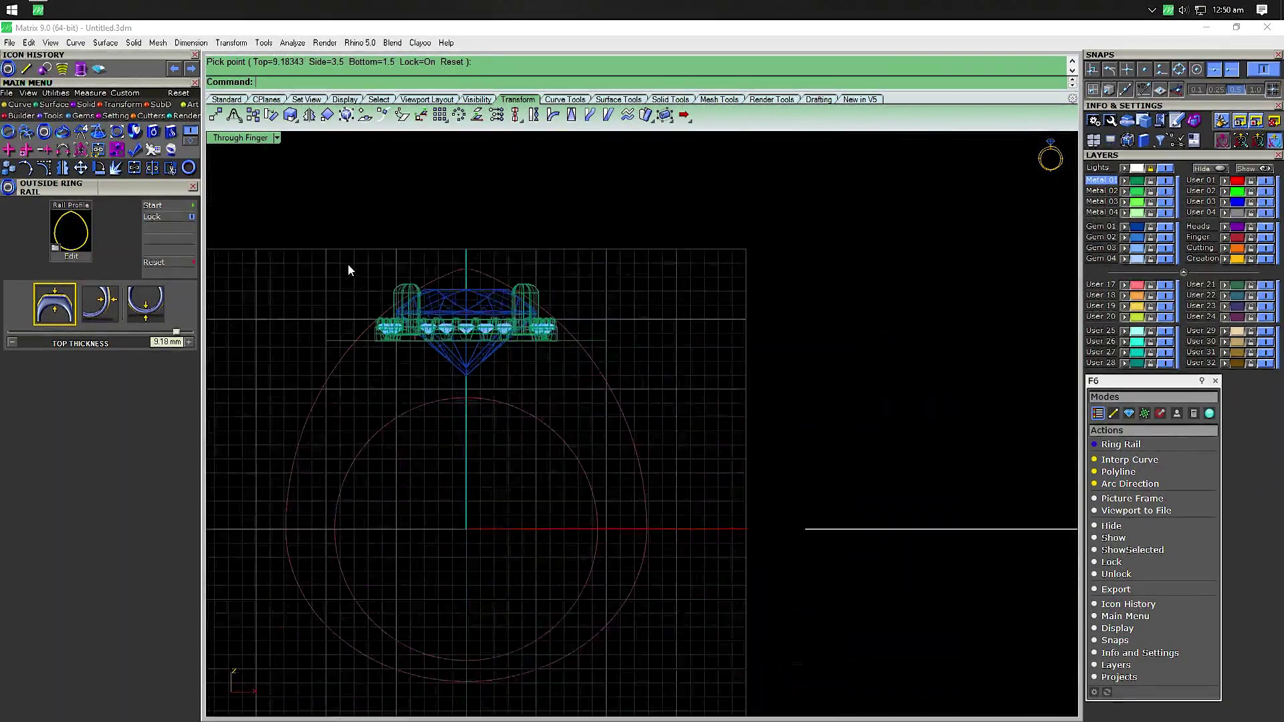
{"action": "scroll", "coordinate": [379, 371], "scroll_direction": "up", "scroll_amount": 3}
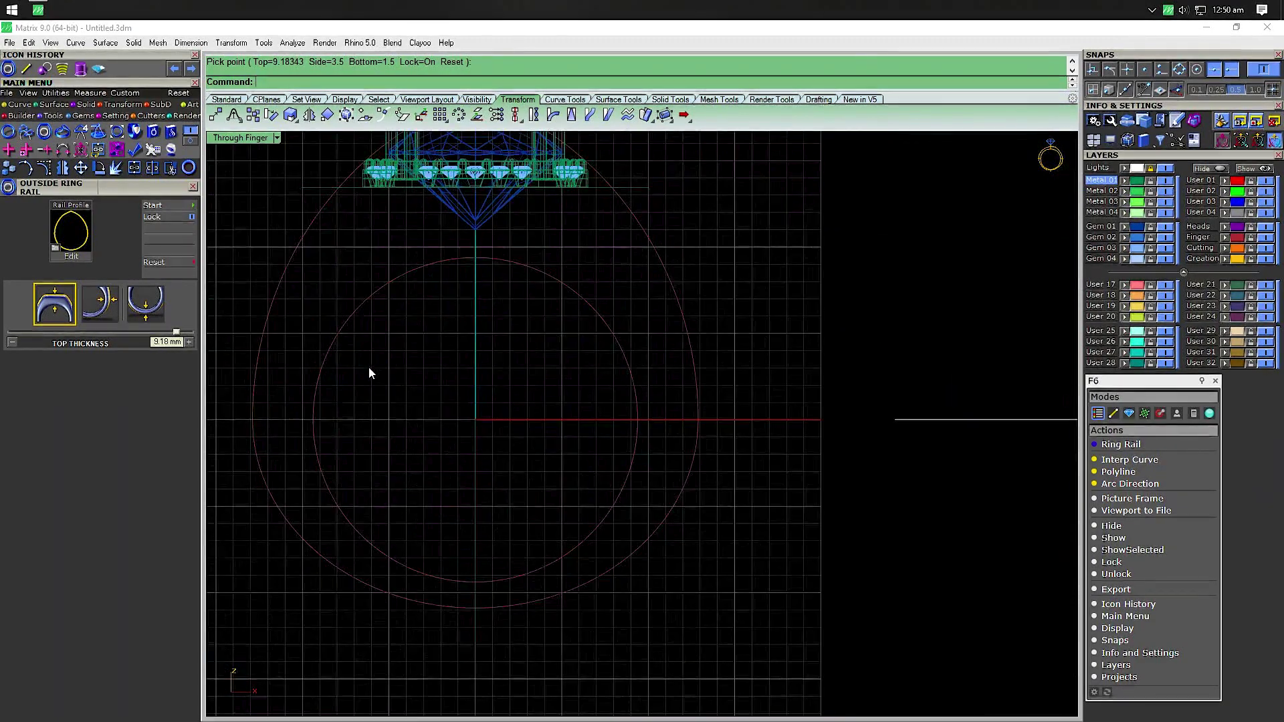
{"action": "left_click", "coordinate": [324, 365]}
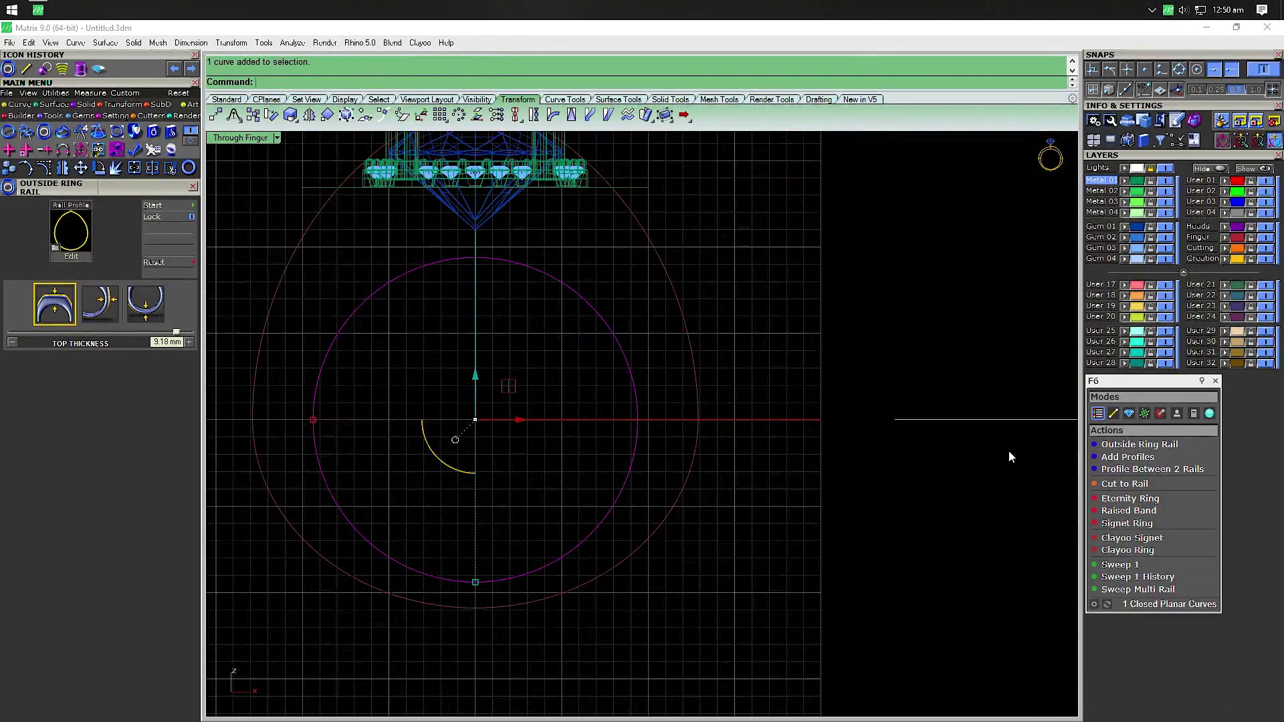
Offset the finger circle to create a concentric closed curve
{"action": "left_click", "coordinate": [25, 105]}
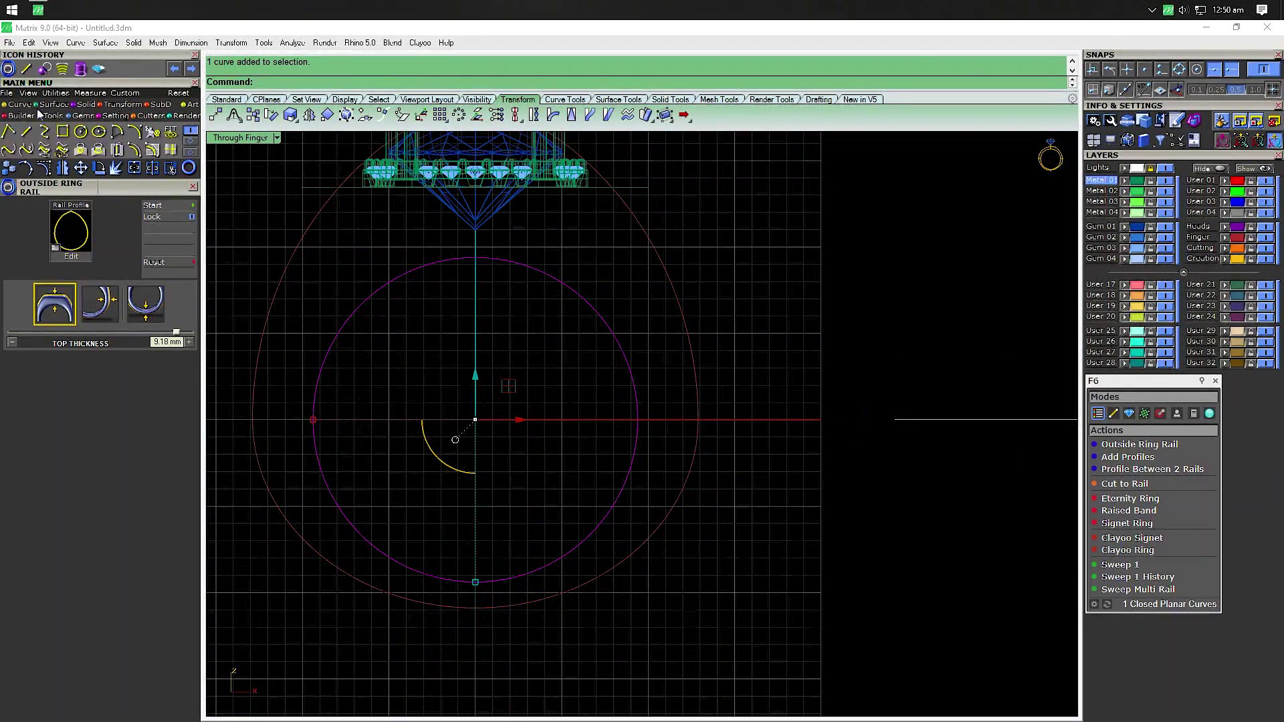
{"action": "left_click", "coordinate": [131, 154]}
{"action": "scroll", "coordinate": [312, 291], "scroll_direction": "up", "scroll_amount": 4}
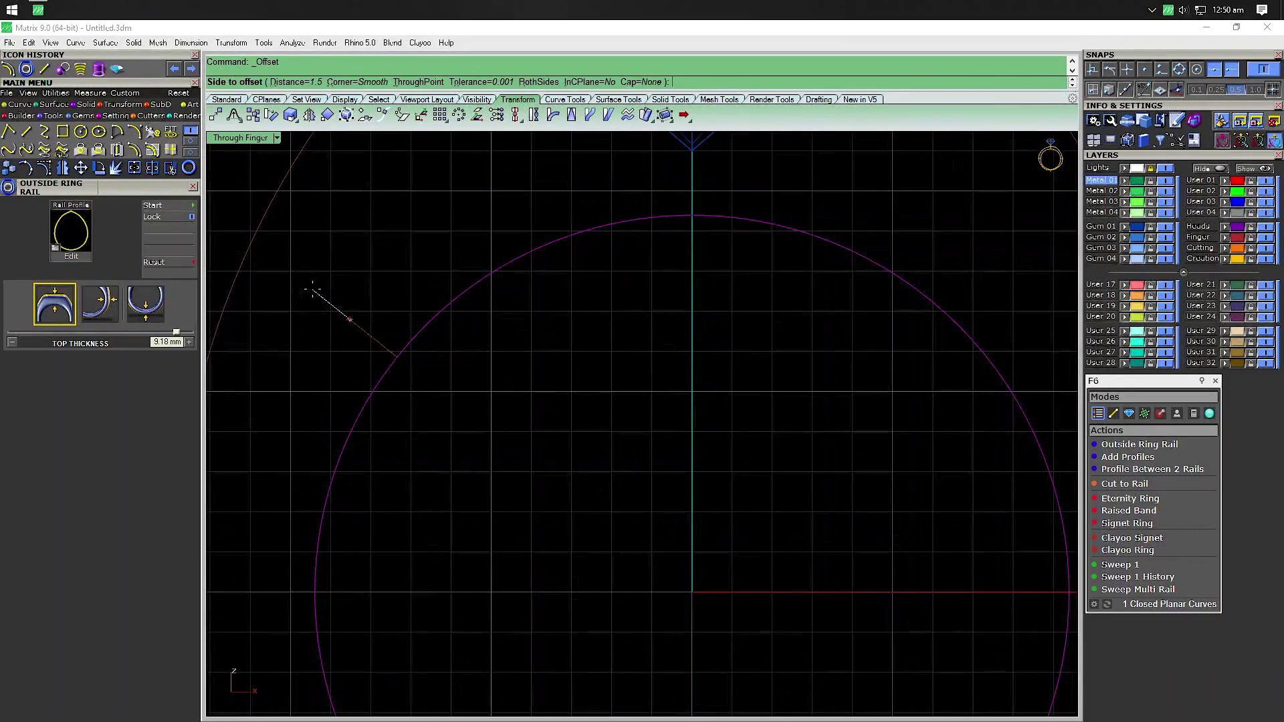
{"action": "type", "text": ".5"}
{"action": "key", "text": "Return"}
{"action": "left_click", "coordinate": [315, 287]}
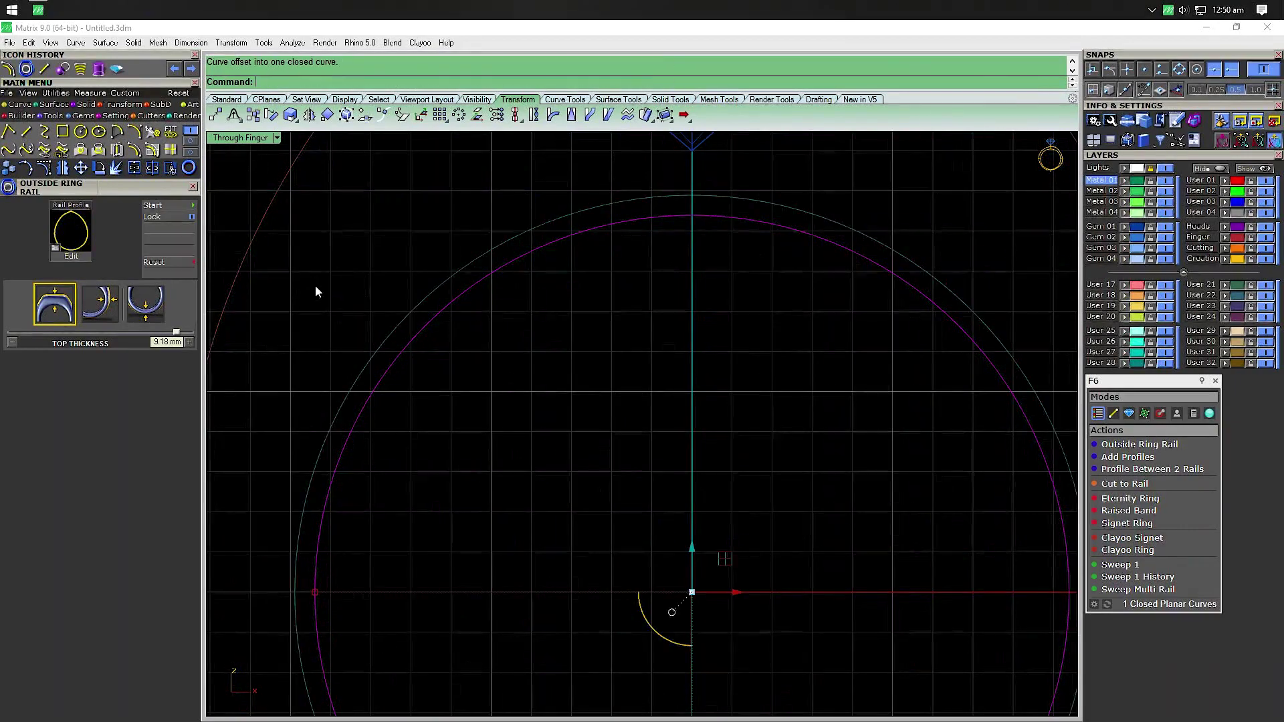
Offset the outer rail circle outward, then select the new offset curve
{"action": "scroll", "coordinate": [316, 282], "scroll_direction": "down", "scroll_amount": 3}
{"action": "left_click", "coordinate": [262, 271]}
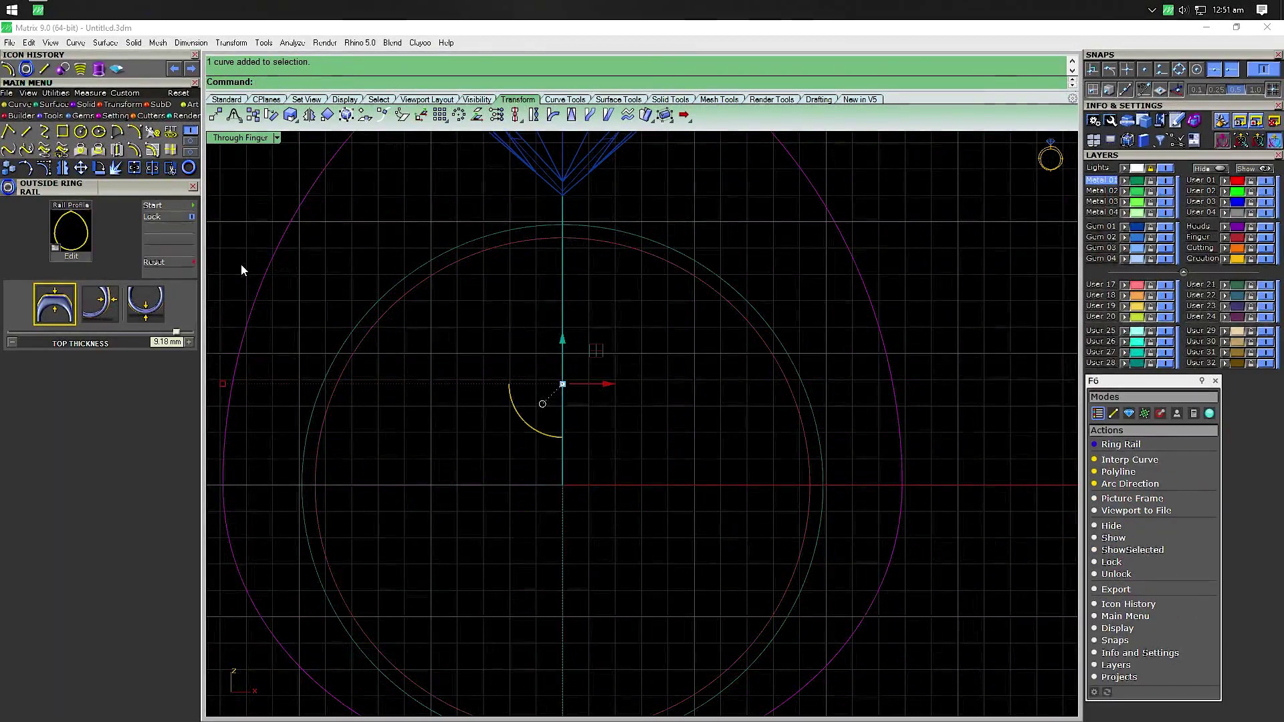
{"action": "key", "text": "Return"}
{"action": "key", "text": "Return"}
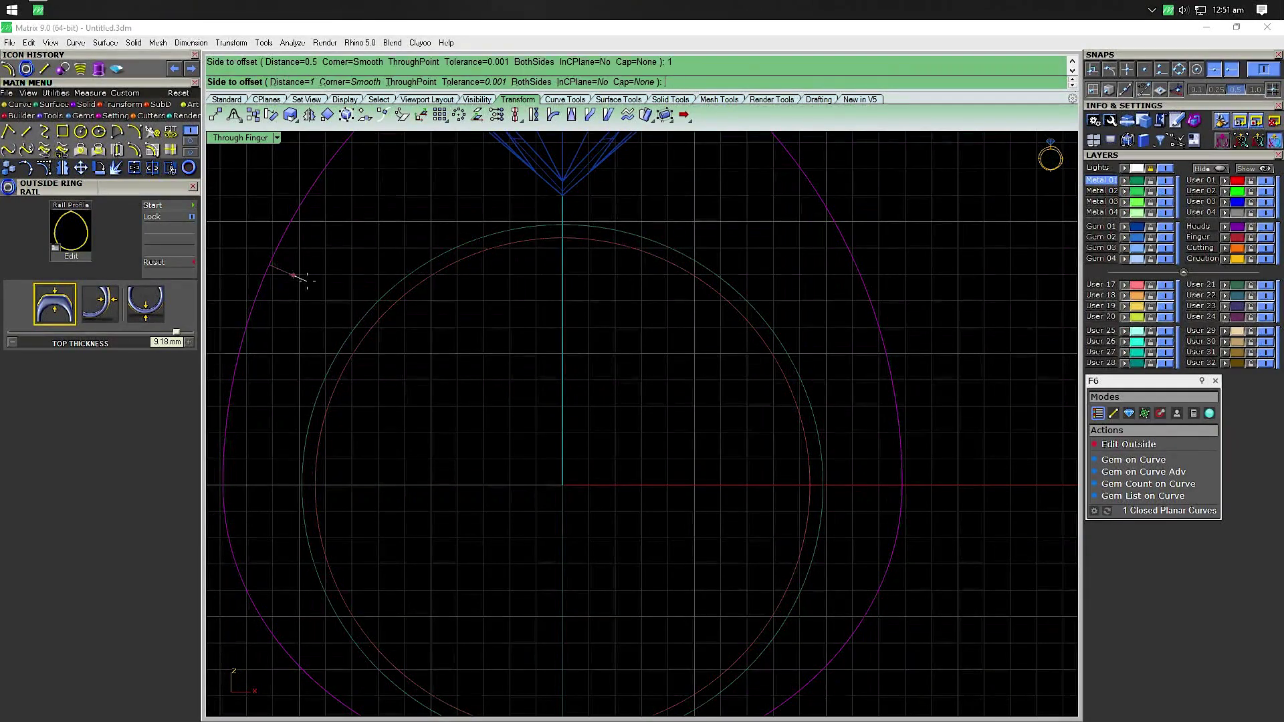
{"action": "left_click", "coordinate": [307, 281]}
{"action": "scroll", "coordinate": [277, 423], "scroll_direction": "up", "scroll_amount": 2}
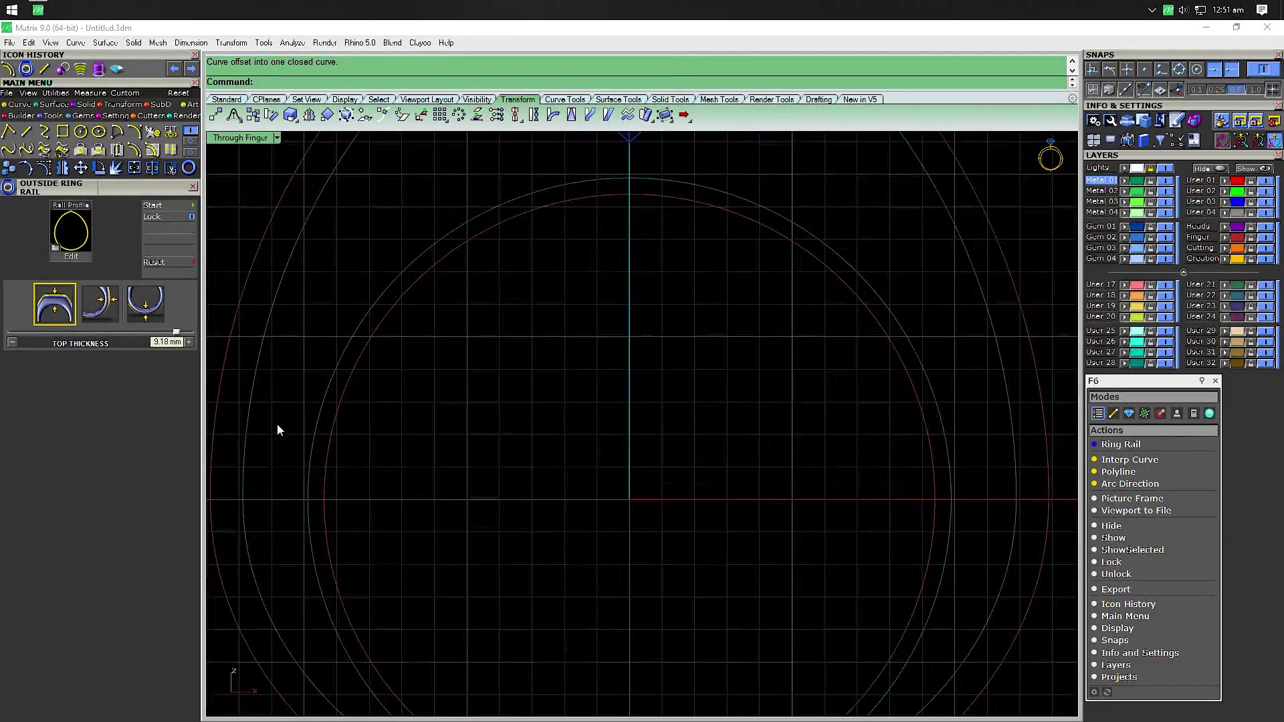
{"action": "scroll", "coordinate": [309, 377], "scroll_direction": "up", "scroll_amount": 2}
{"action": "left_click", "coordinate": [242, 331]}
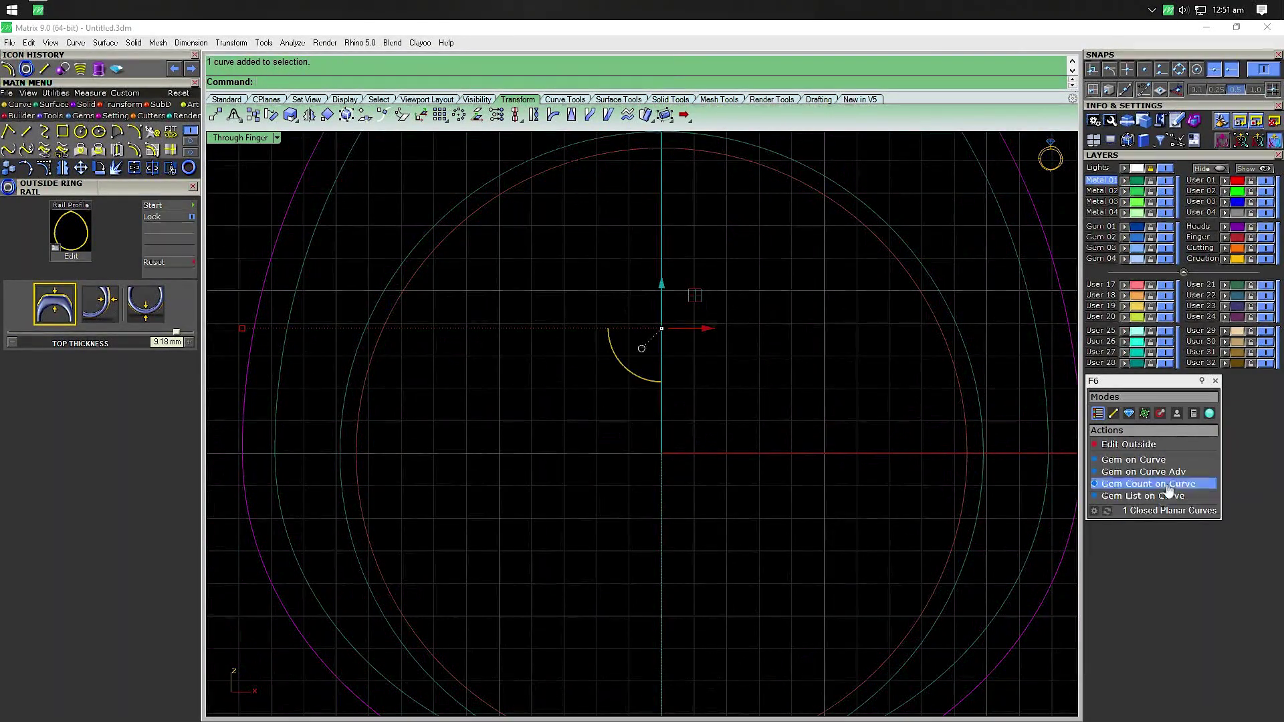
Edit the outside ring rail and set its Side Thickness to 3.5 mm
{"action": "left_click", "coordinate": [1175, 455]}
{"action": "scroll", "coordinate": [706, 427], "scroll_direction": "up", "scroll_amount": 2}
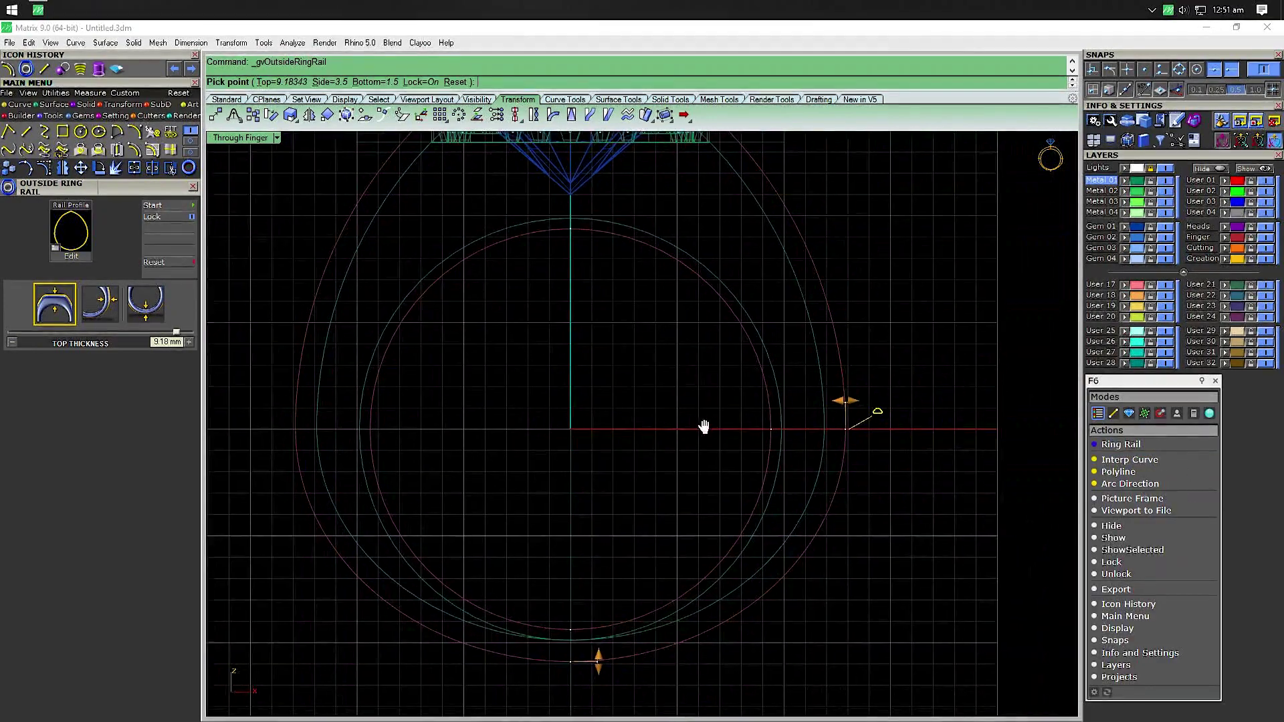
{"action": "scroll", "coordinate": [865, 391], "scroll_direction": "up", "scroll_amount": 2}
{"action": "scroll", "coordinate": [865, 391], "scroll_direction": "up", "scroll_amount": 2}
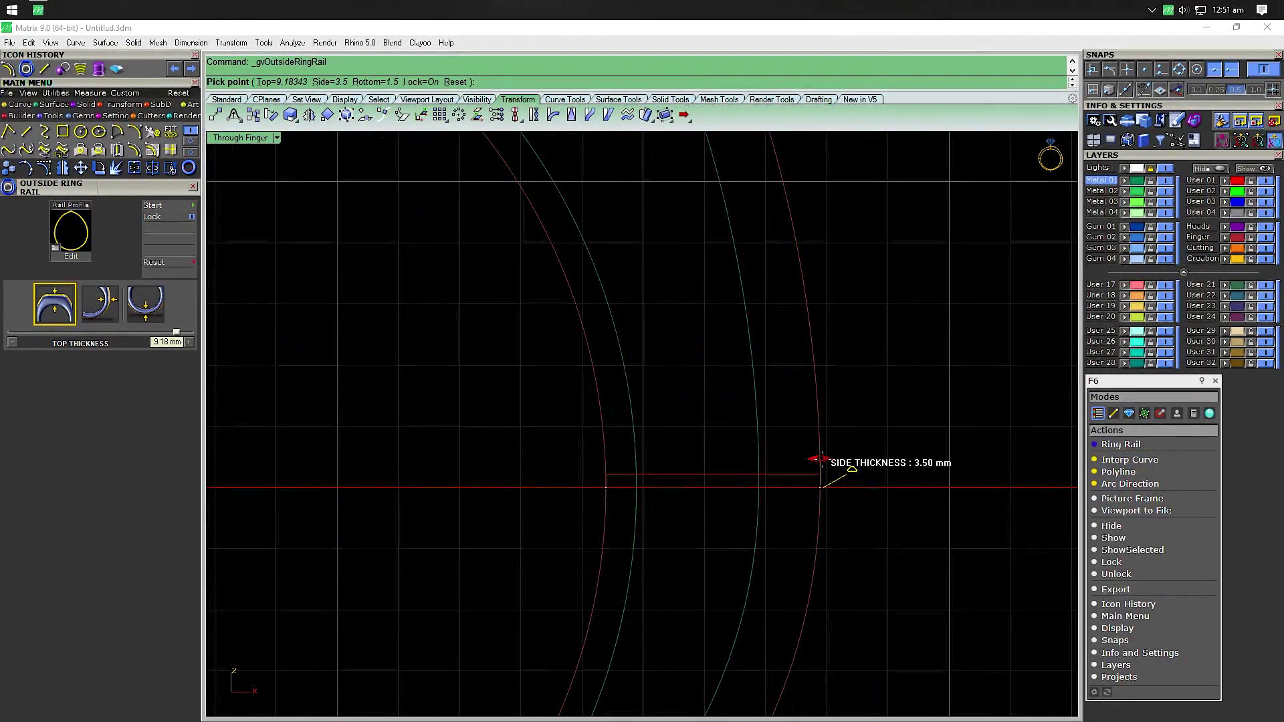
{"action": "left_click", "coordinate": [817, 460]}
{"action": "left_click_drag", "start_coordinate": [818, 460], "coordinate": [817, 463]}
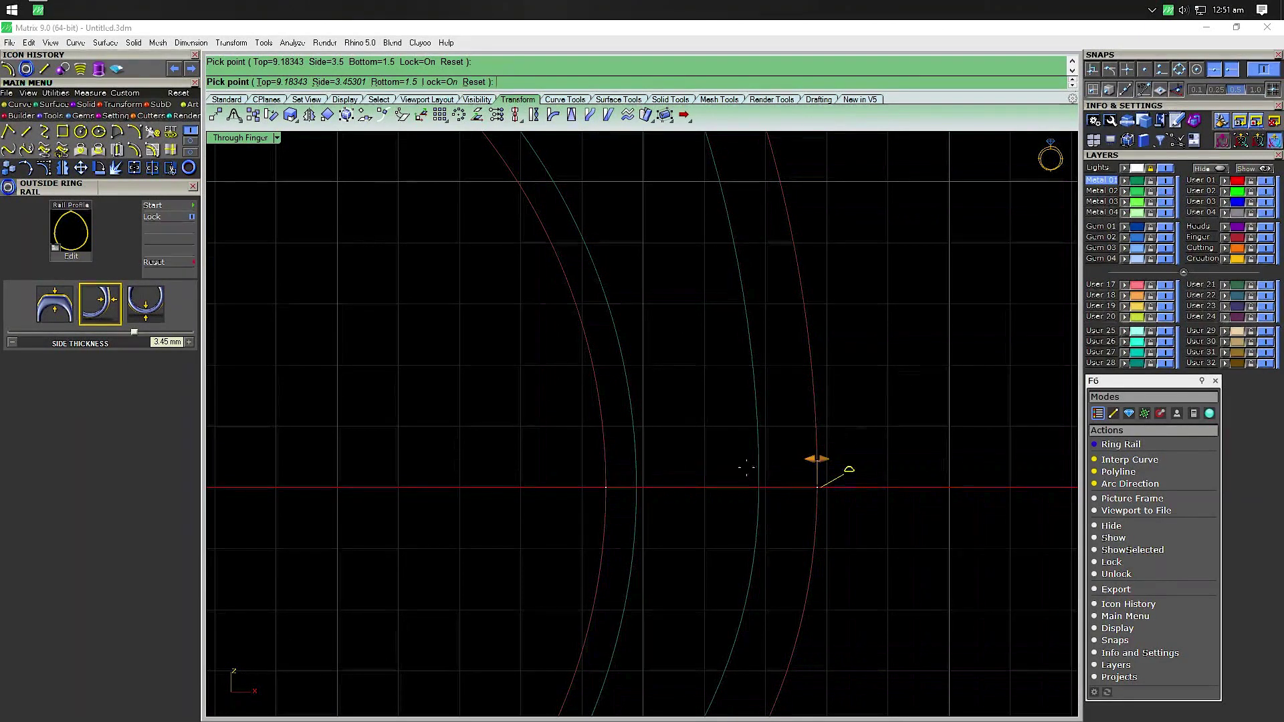
{"action": "double_click", "coordinate": [165, 342]}
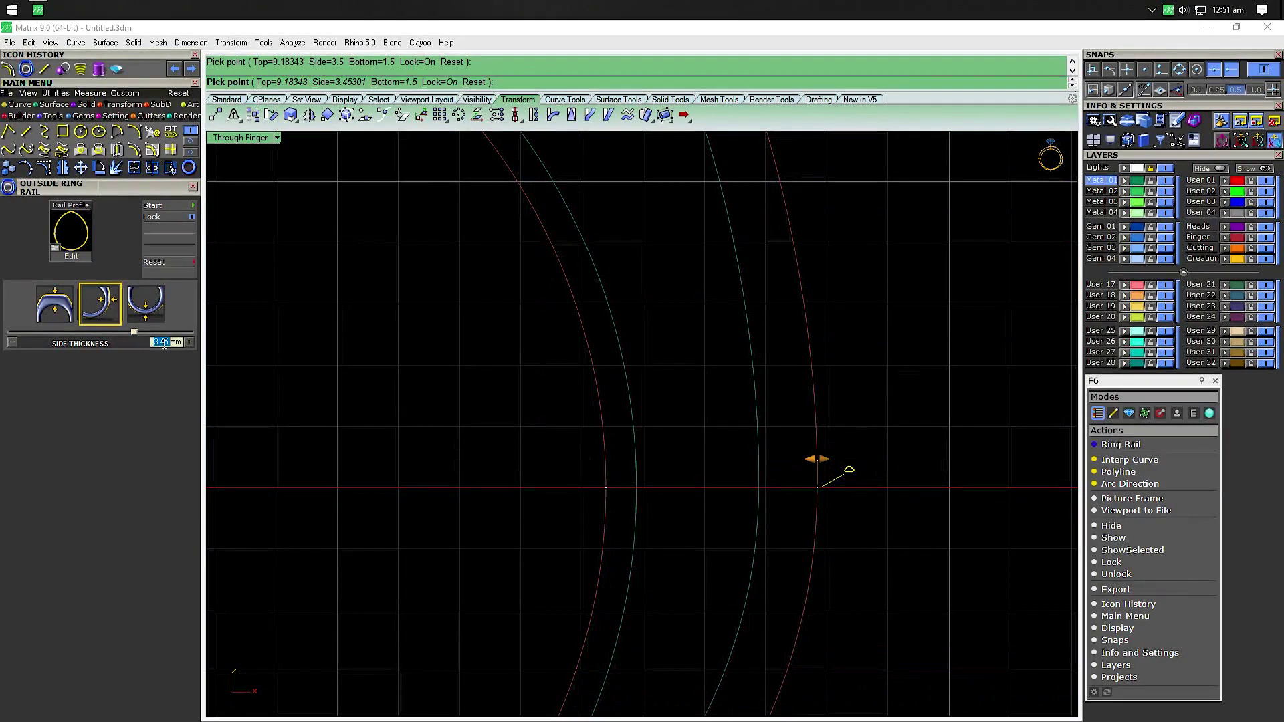
{"action": "type", "text": "3.5"}
{"action": "key", "text": "Return"}
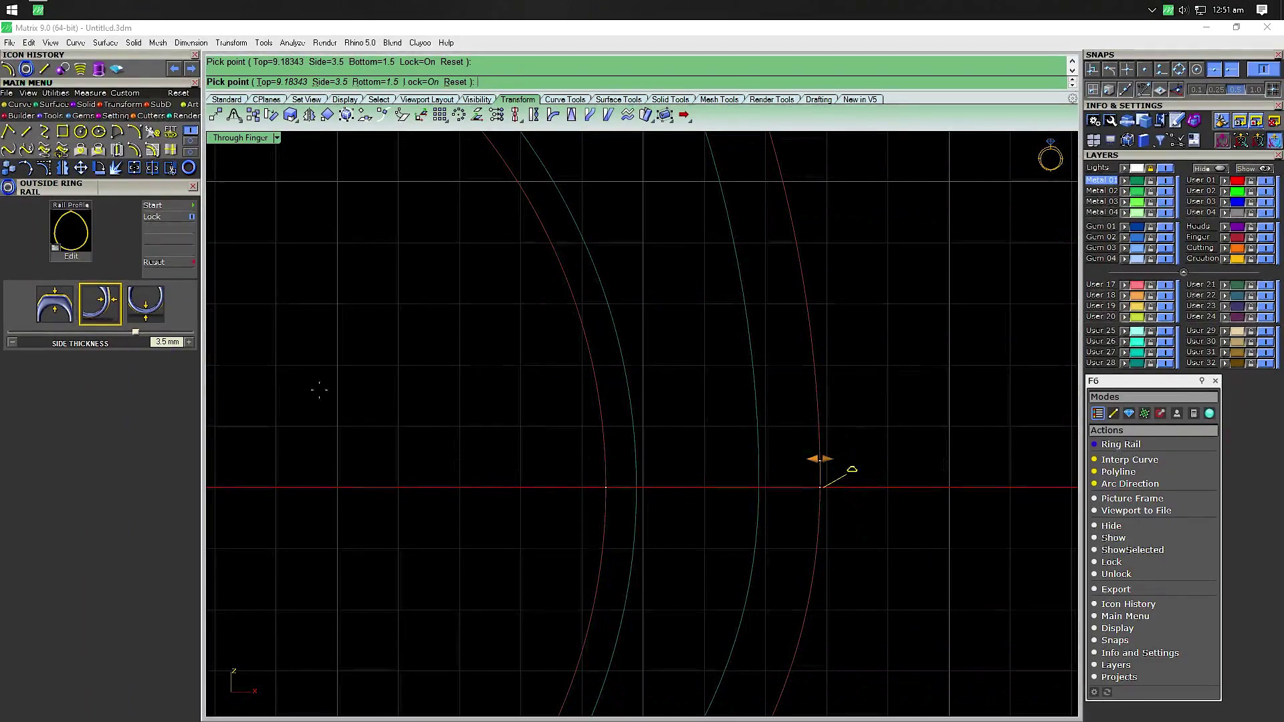
Zoom in and out to inspect the updated 3.5 mm outside rail
{"action": "scroll", "coordinate": [318, 390], "scroll_direction": "down", "scroll_amount": 5}
{"action": "scroll", "coordinate": [608, 516], "scroll_direction": "down", "scroll_amount": 5}
{"action": "scroll", "coordinate": [620, 508], "scroll_direction": "down", "scroll_amount": 3}
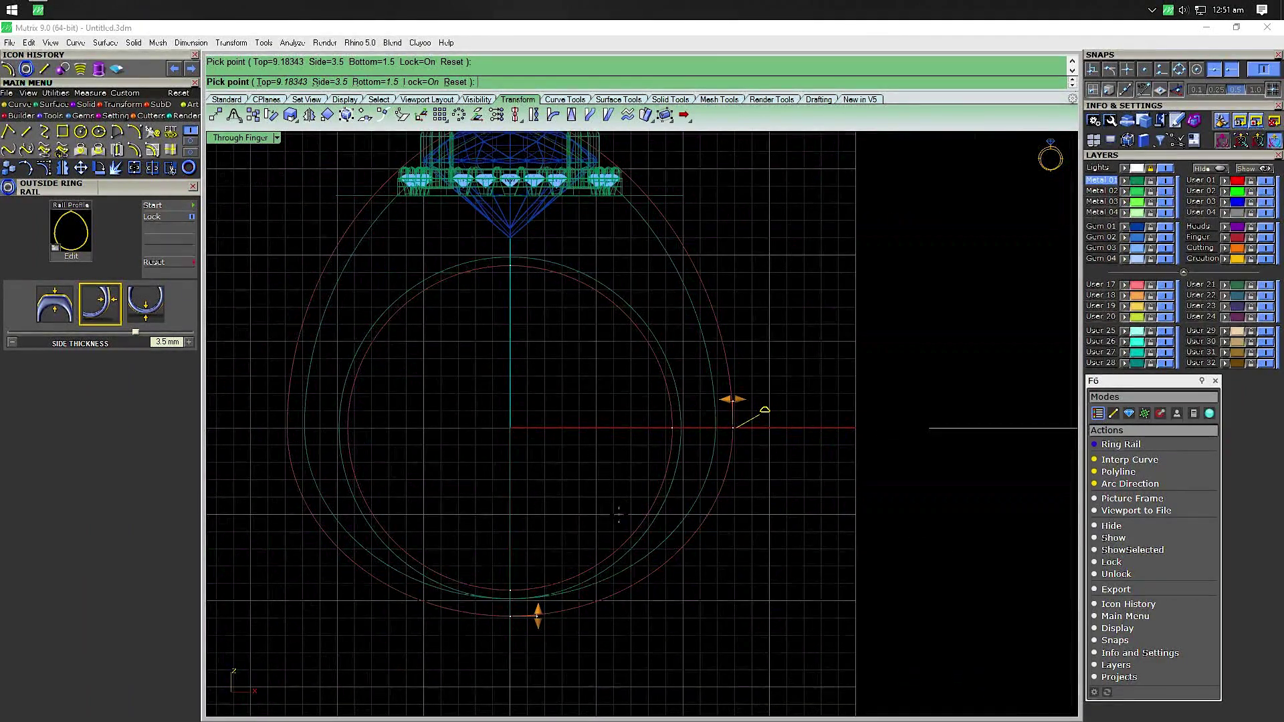
{"action": "scroll", "coordinate": [569, 642], "scroll_direction": "up", "scroll_amount": 3}
{"action": "scroll", "coordinate": [560, 592], "scroll_direction": "up", "scroll_amount": 1}
{"action": "scroll", "coordinate": [560, 589], "scroll_direction": "up", "scroll_amount": 1}
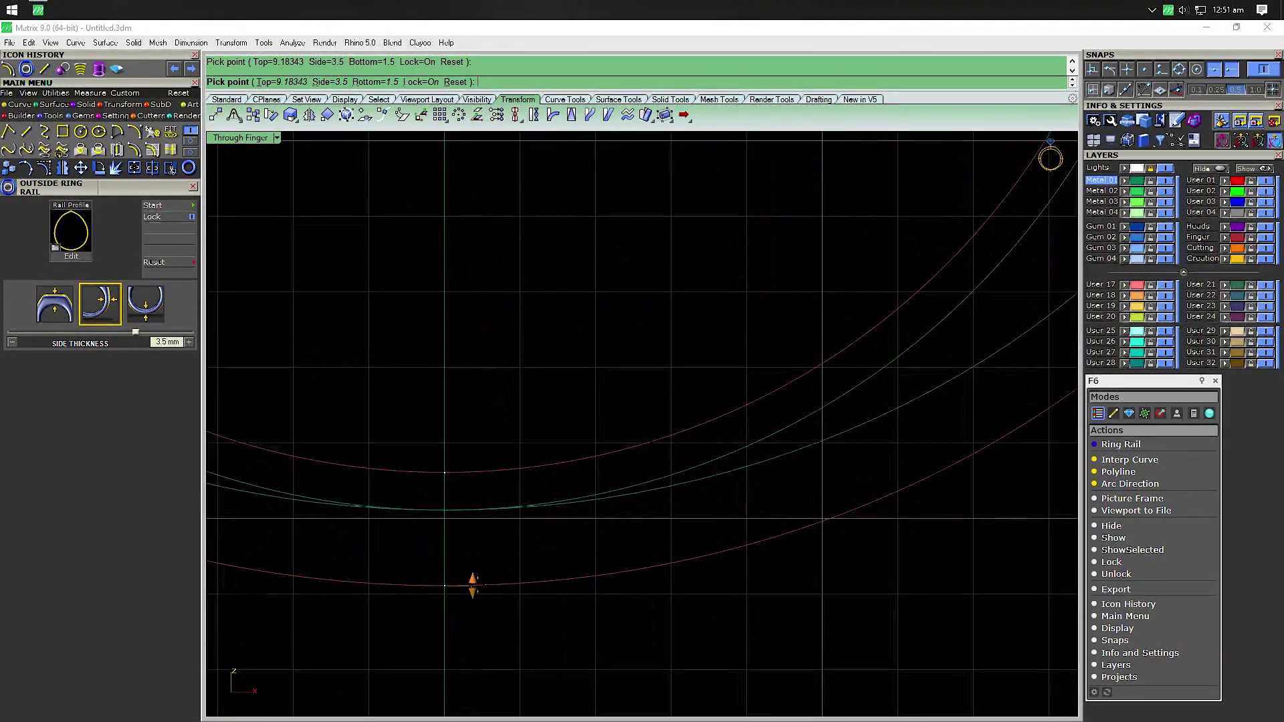
{"action": "scroll", "coordinate": [668, 582], "scroll_direction": "down", "scroll_amount": 3}
{"action": "scroll", "coordinate": [648, 565], "scroll_direction": "up", "scroll_amount": 1}
{"action": "scroll", "coordinate": [764, 438], "scroll_direction": "up", "scroll_amount": 1}
{"action": "scroll", "coordinate": [764, 439], "scroll_direction": "up", "scroll_amount": 1}
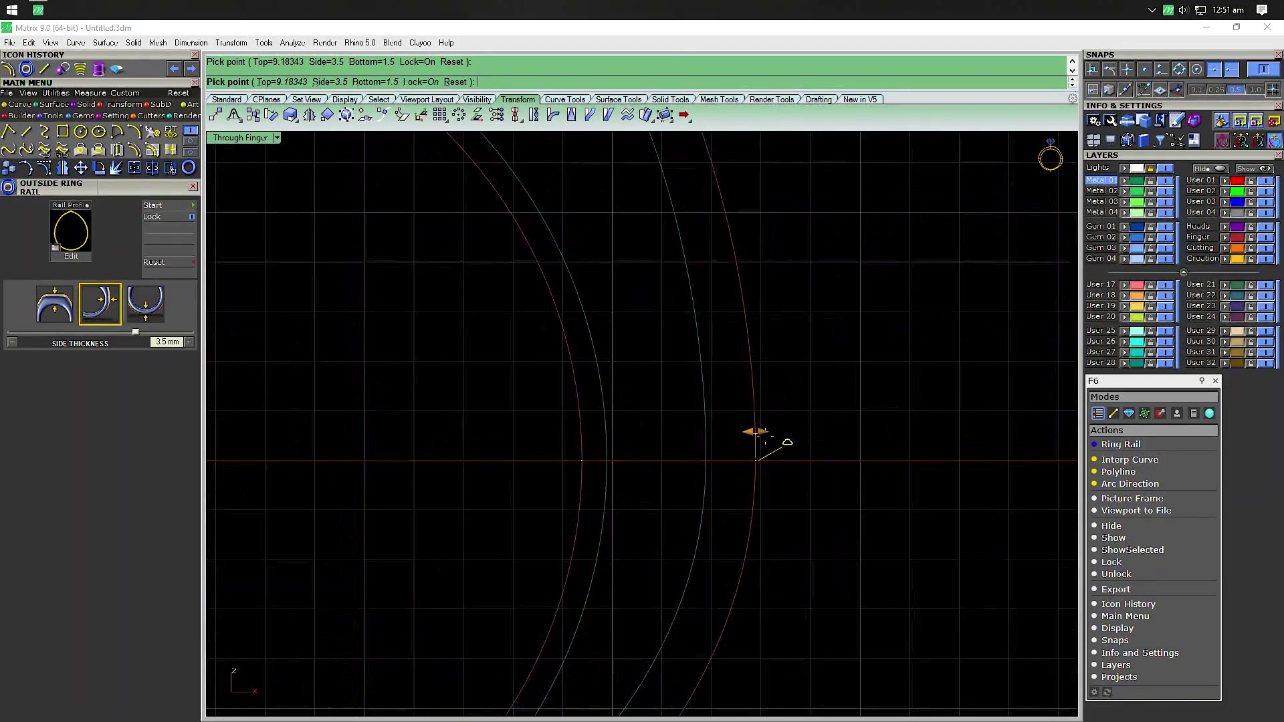
{"action": "scroll", "coordinate": [764, 438], "scroll_direction": "up", "scroll_amount": 1}
{"action": "scroll", "coordinate": [749, 448], "scroll_direction": "down", "scroll_amount": 1}
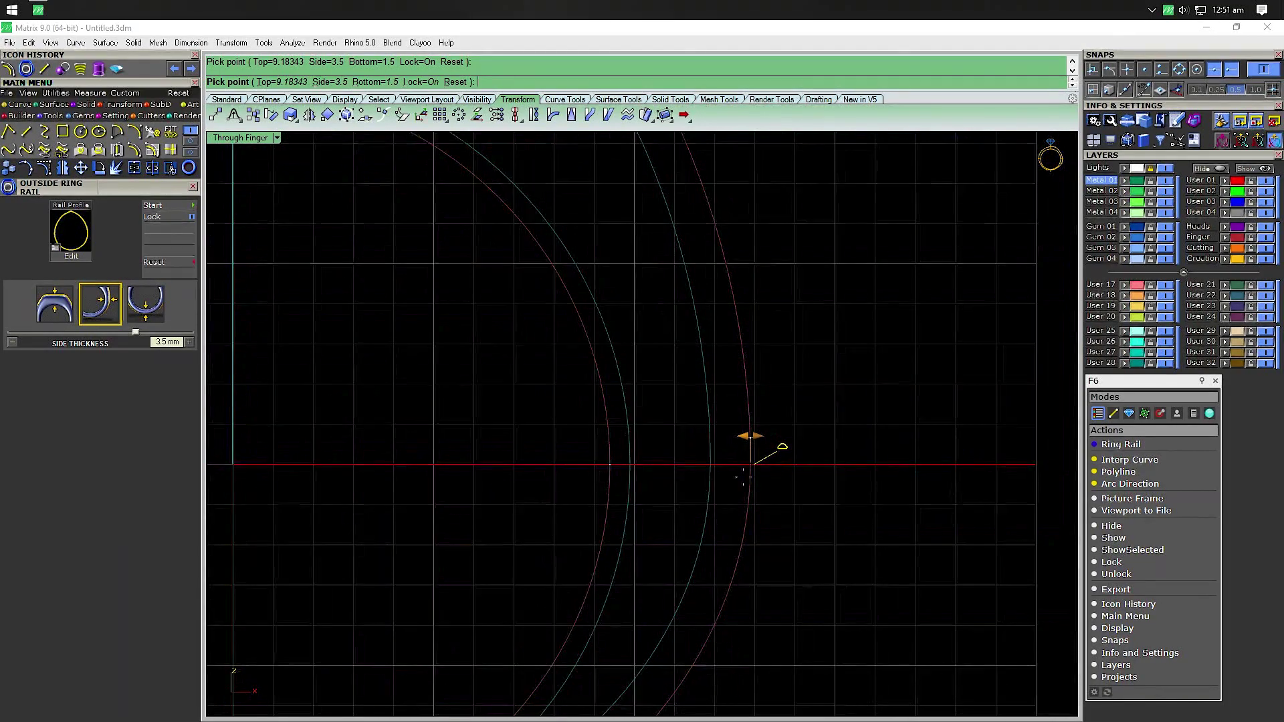
{"action": "scroll", "coordinate": [728, 468], "scroll_direction": "down", "scroll_amount": 1}
{"action": "scroll", "coordinate": [769, 428], "scroll_direction": "down", "scroll_amount": 1}
{"action": "scroll", "coordinate": [722, 445], "scroll_direction": "down", "scroll_amount": 2}
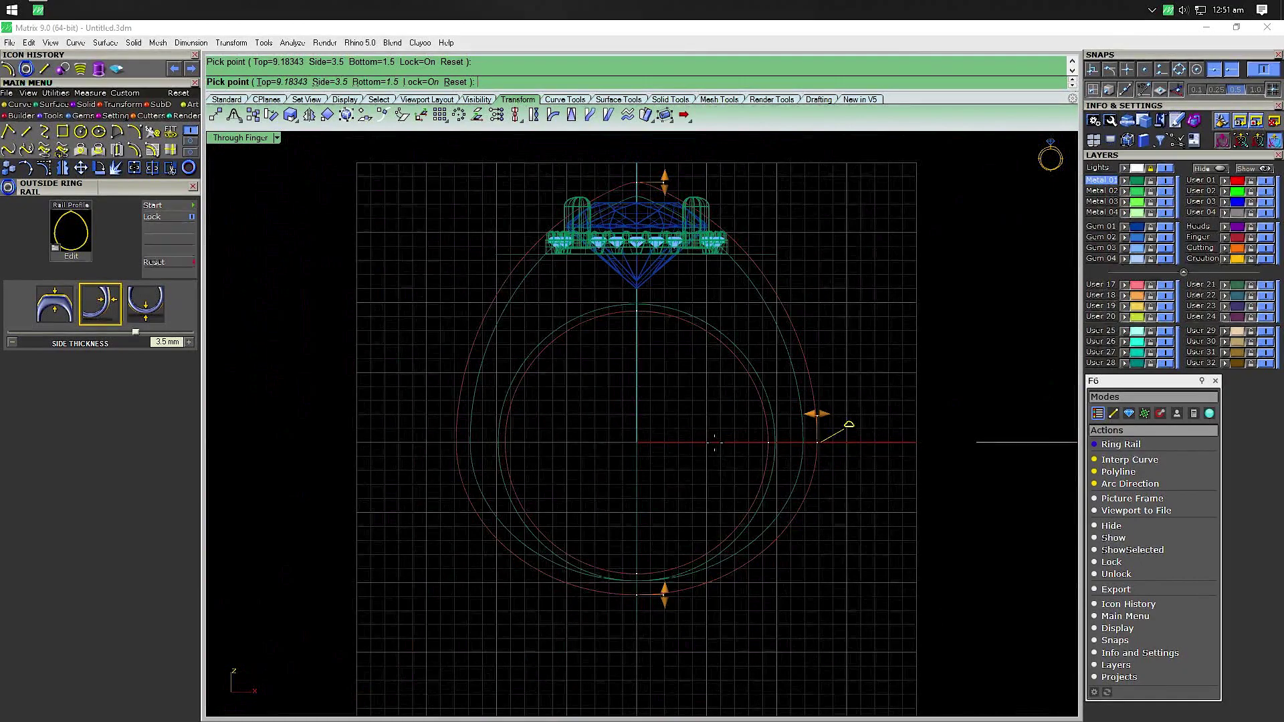
{"action": "scroll", "coordinate": [714, 443], "scroll_direction": "down", "scroll_amount": 3}
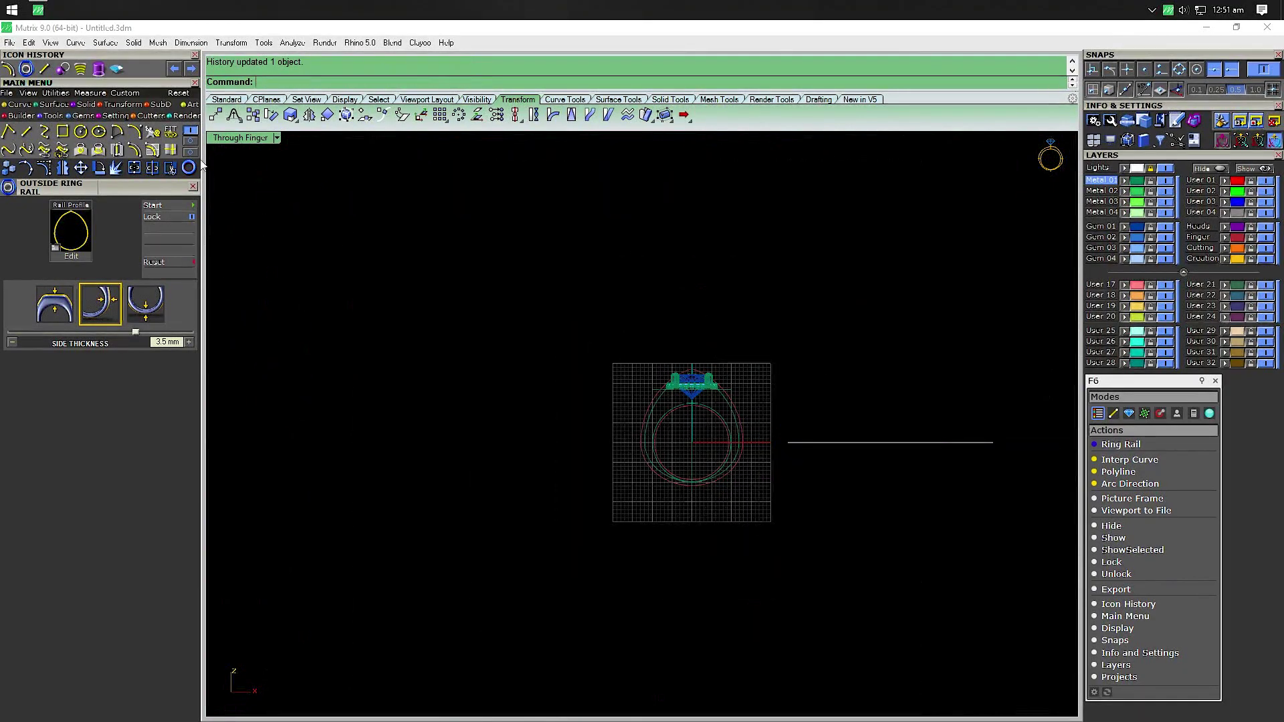
{"action": "double_click", "coordinate": [244, 138]}
{"action": "double_click", "coordinate": [669, 137]}
{"action": "scroll", "coordinate": [698, 263], "scroll_direction": "down", "scroll_amount": 2}
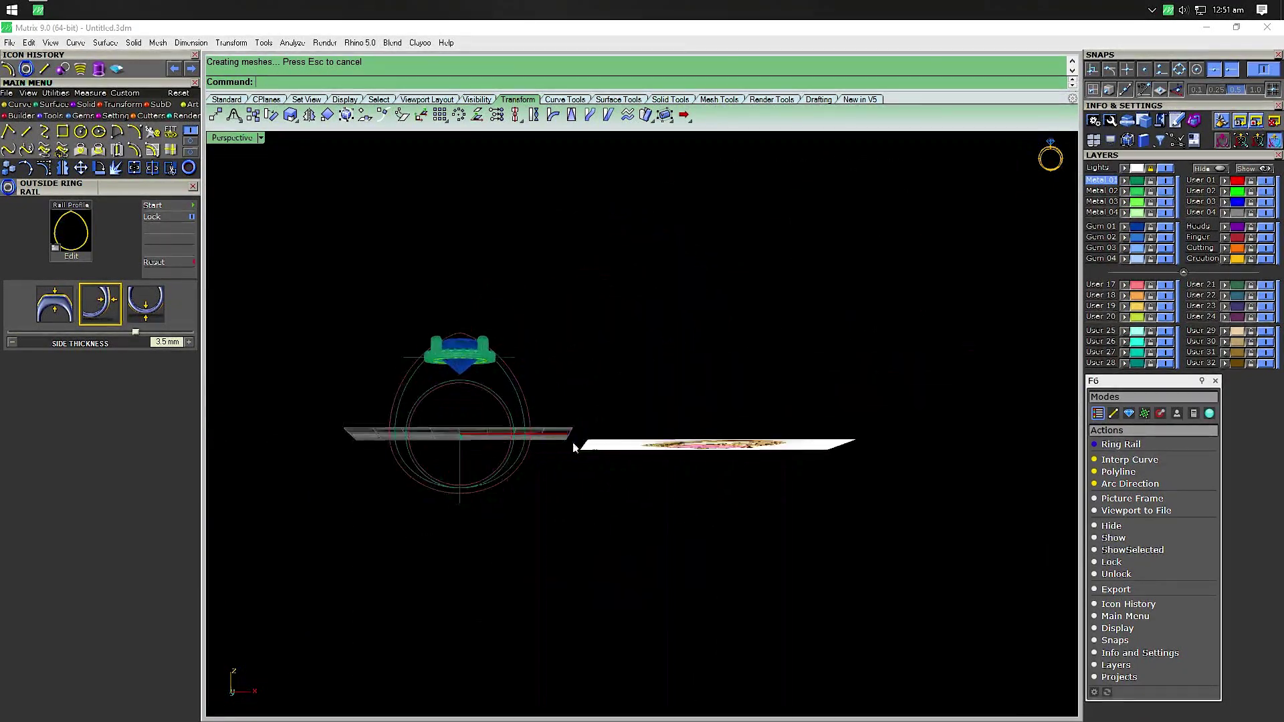
{"action": "scroll", "coordinate": [724, 403], "scroll_direction": "down", "scroll_amount": 2}
{"action": "scroll", "coordinate": [737, 396], "scroll_direction": "up", "scroll_amount": 3}
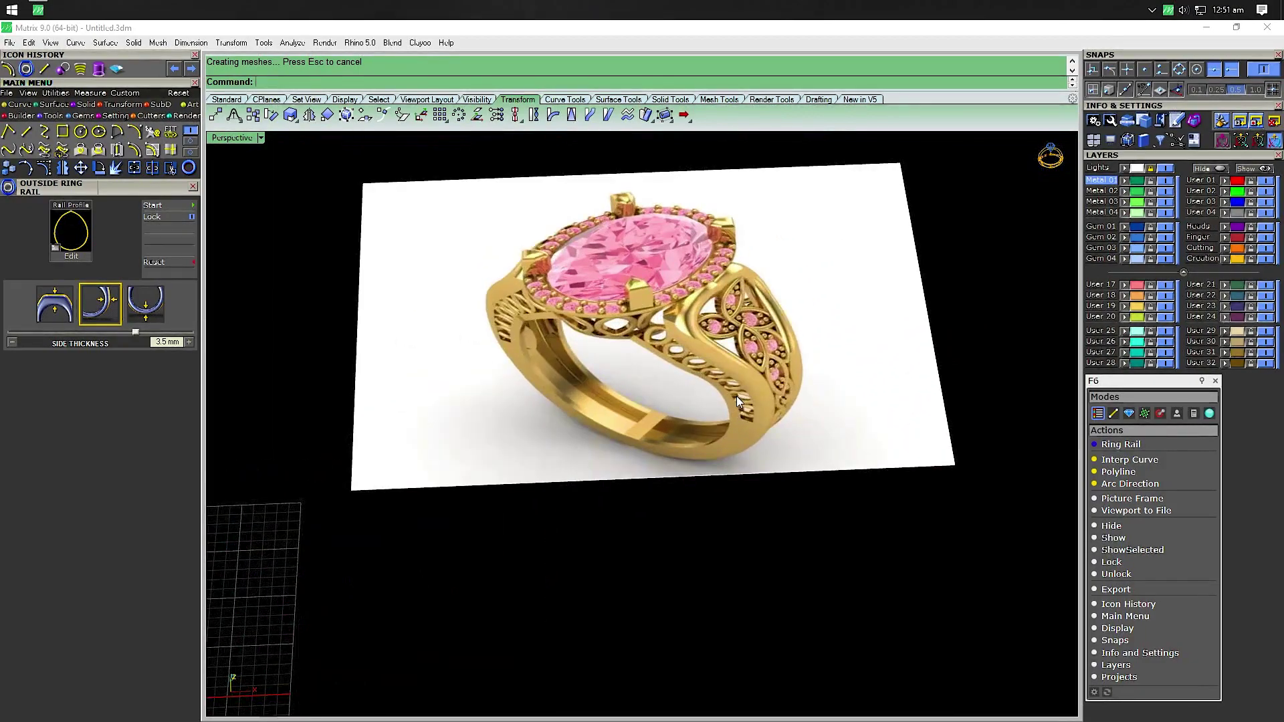
{"action": "scroll", "coordinate": [736, 395], "scroll_direction": "down", "scroll_amount": 3}
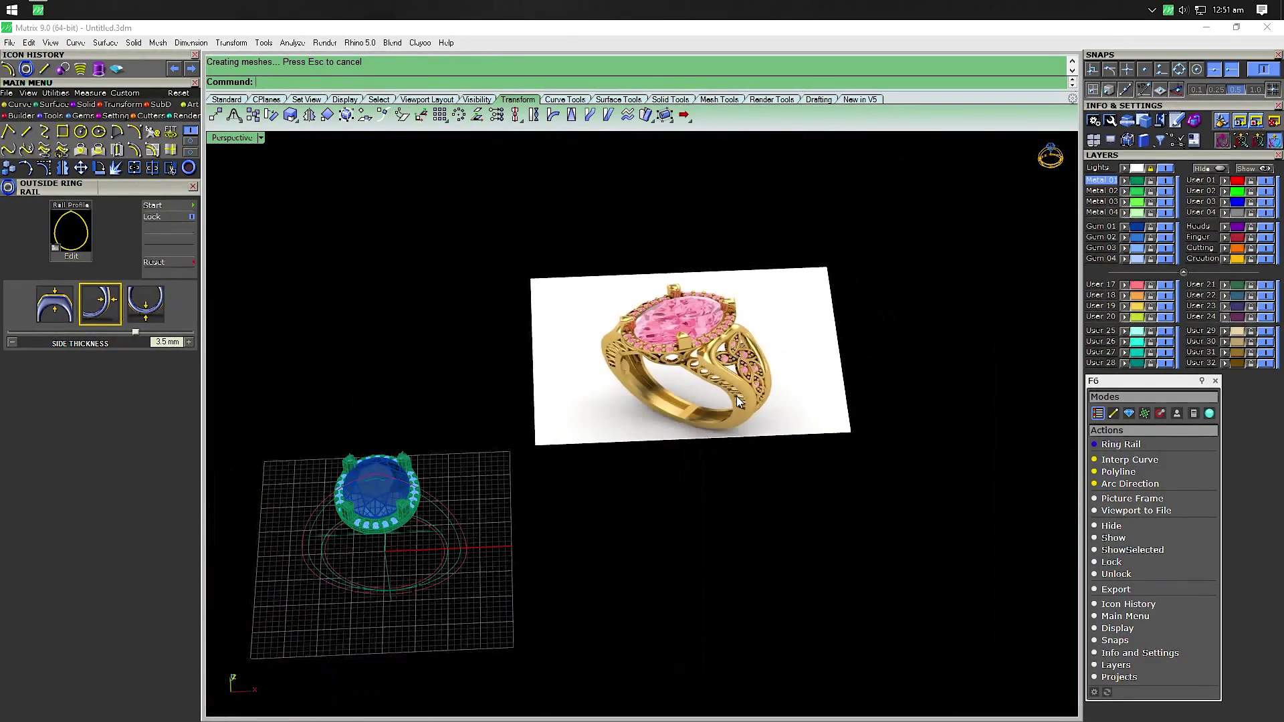
{"action": "right_click_drag", "start_coordinate": [560, 498], "coordinate": [625, 466], "text": "shift"}
{"action": "mouse_move", "coordinate": [521, 489]}
{"action": "right_mouse_down"}
{"action": "mouse_move", "coordinate": [559, 410]}
{"action": "mouse_move", "coordinate": [493, 444]}
{"action": "mouse_move", "coordinate": [503, 478]}
{"action": "right_mouse_up"}
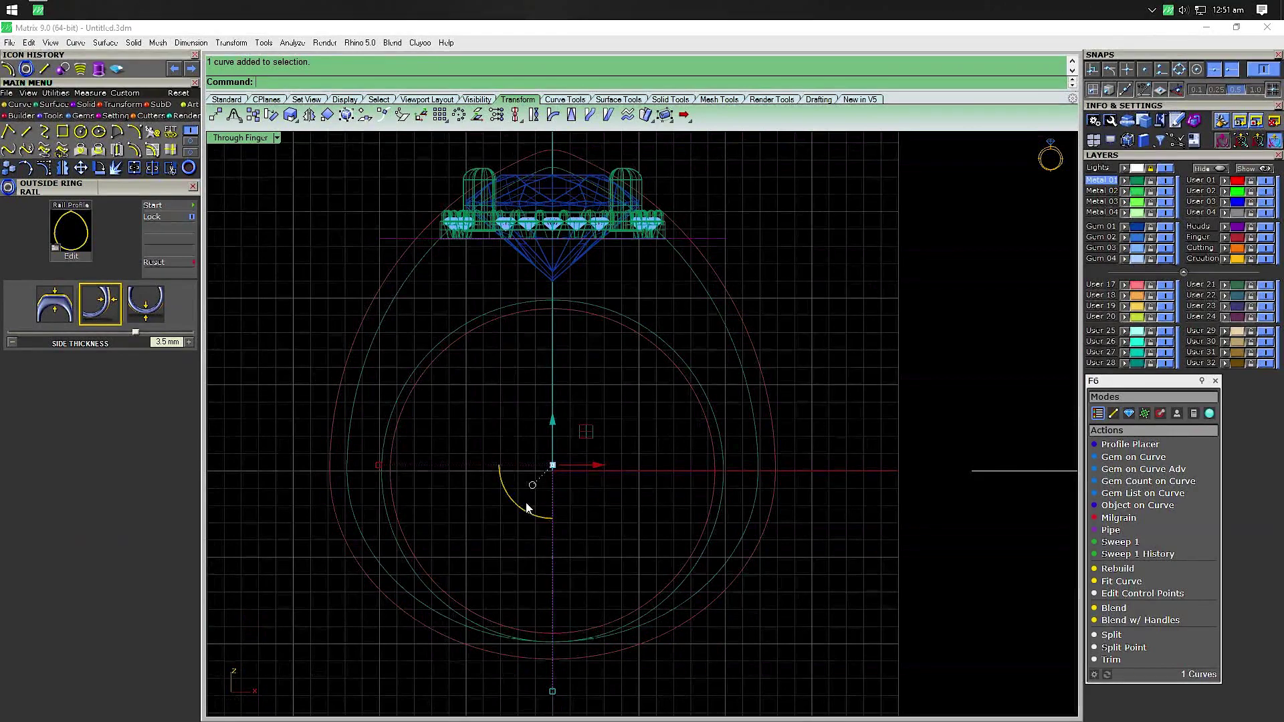
Trim away the left side and top arc of the outer teardrop rail
{"action": "left_click", "coordinate": [171, 169]}
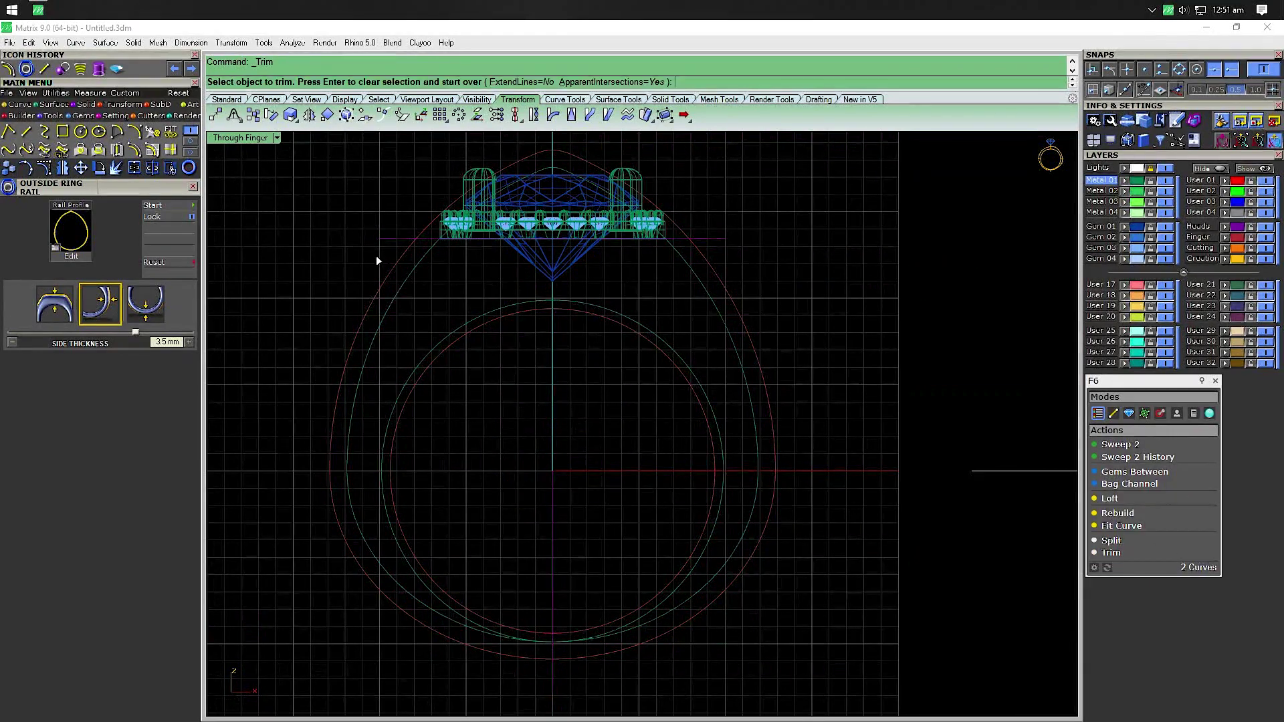
{"action": "left_click", "coordinate": [379, 289]}
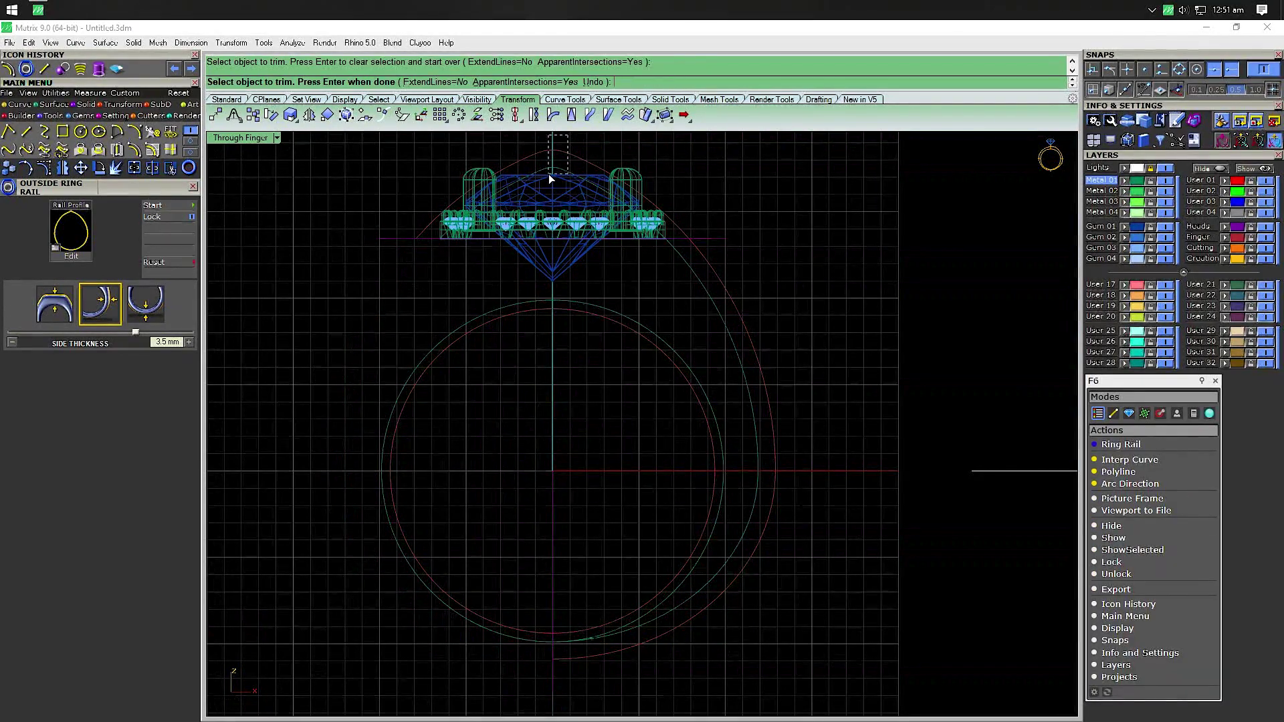
{"action": "left_click_drag", "start_coordinate": [549, 173], "coordinate": [547, 170]}
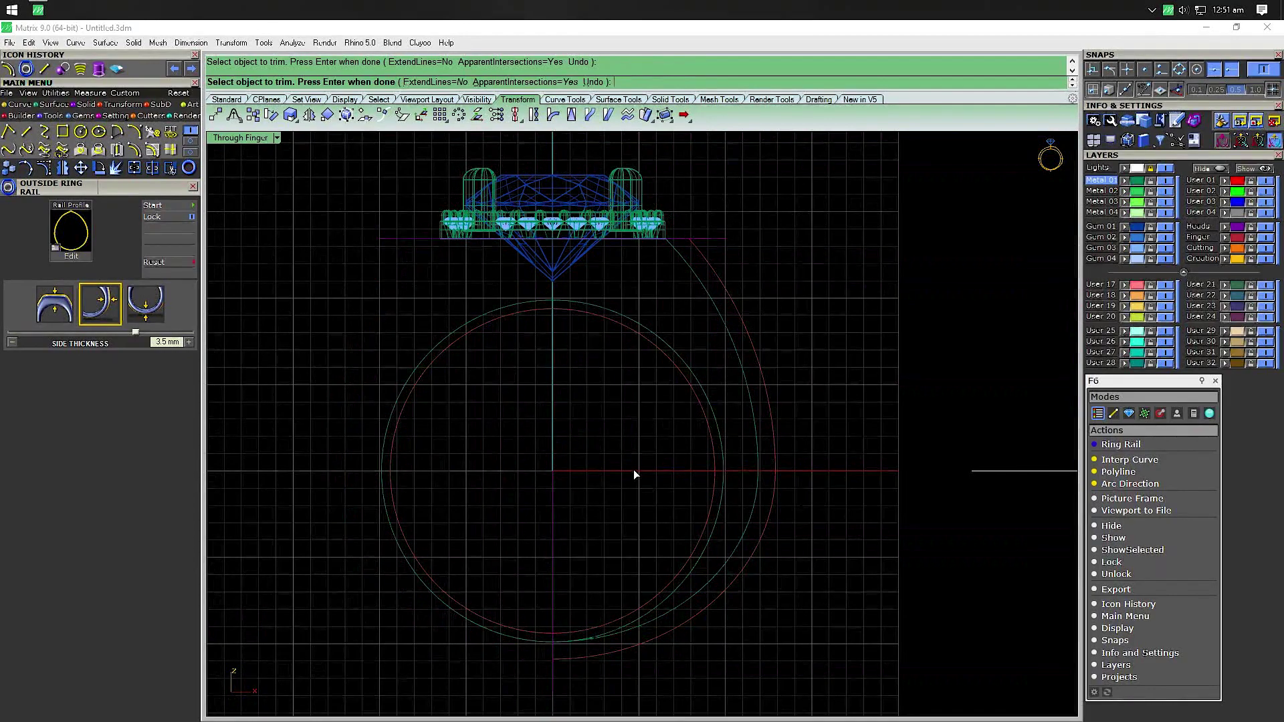
{"action": "key", "text": "Return"}
Delete the leftover curve piece and show the right-side rail curve's control points
{"action": "left_click_drag", "start_coordinate": [523, 520], "coordinate": [523, 520]}
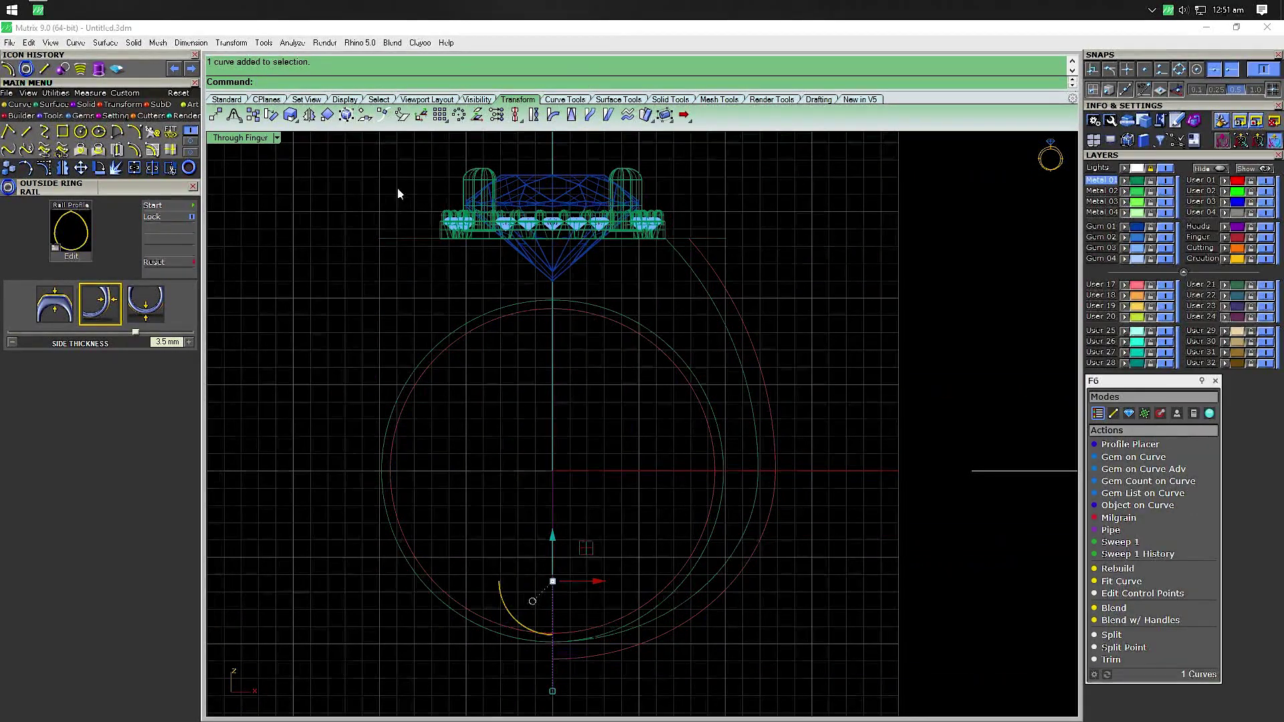
{"action": "key", "text": "Delete"}
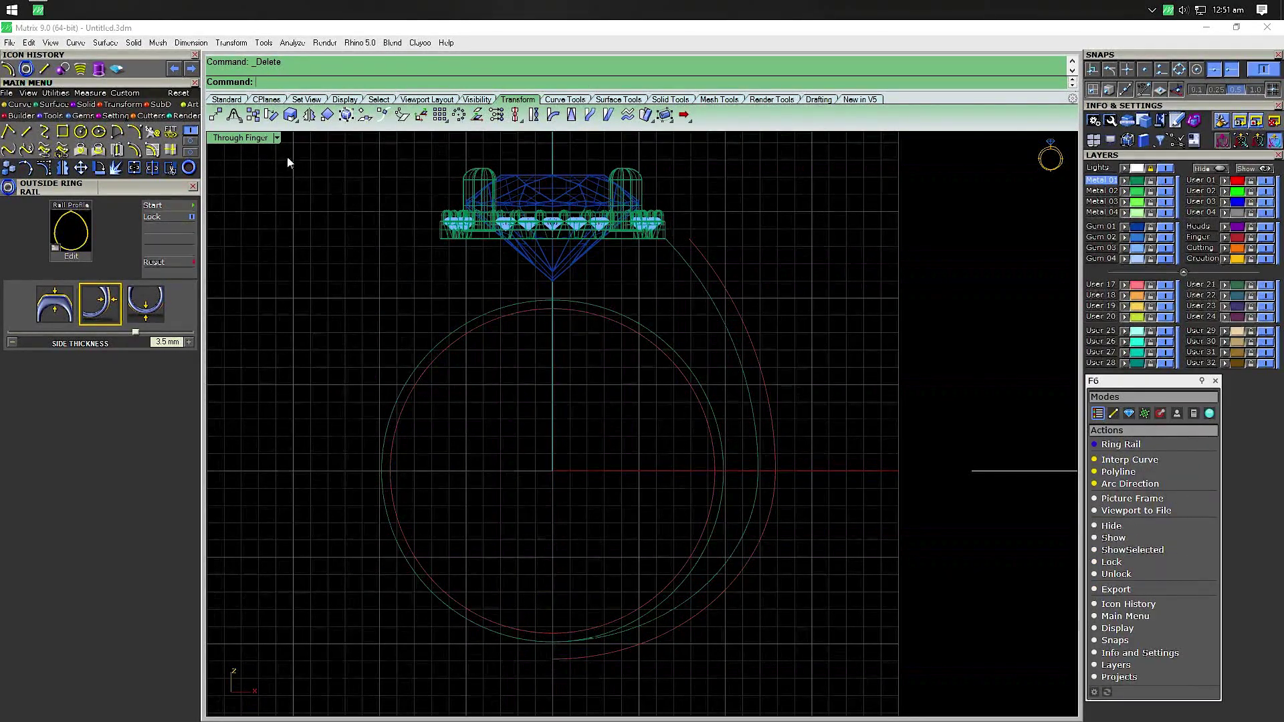
{"action": "left_click", "coordinate": [692, 265]}
{"action": "key", "text": "F10"}
Move two control points of the trimmed right-side rail curve to reshape it
{"action": "scroll", "coordinate": [701, 257], "scroll_direction": "up", "scroll_amount": 3}
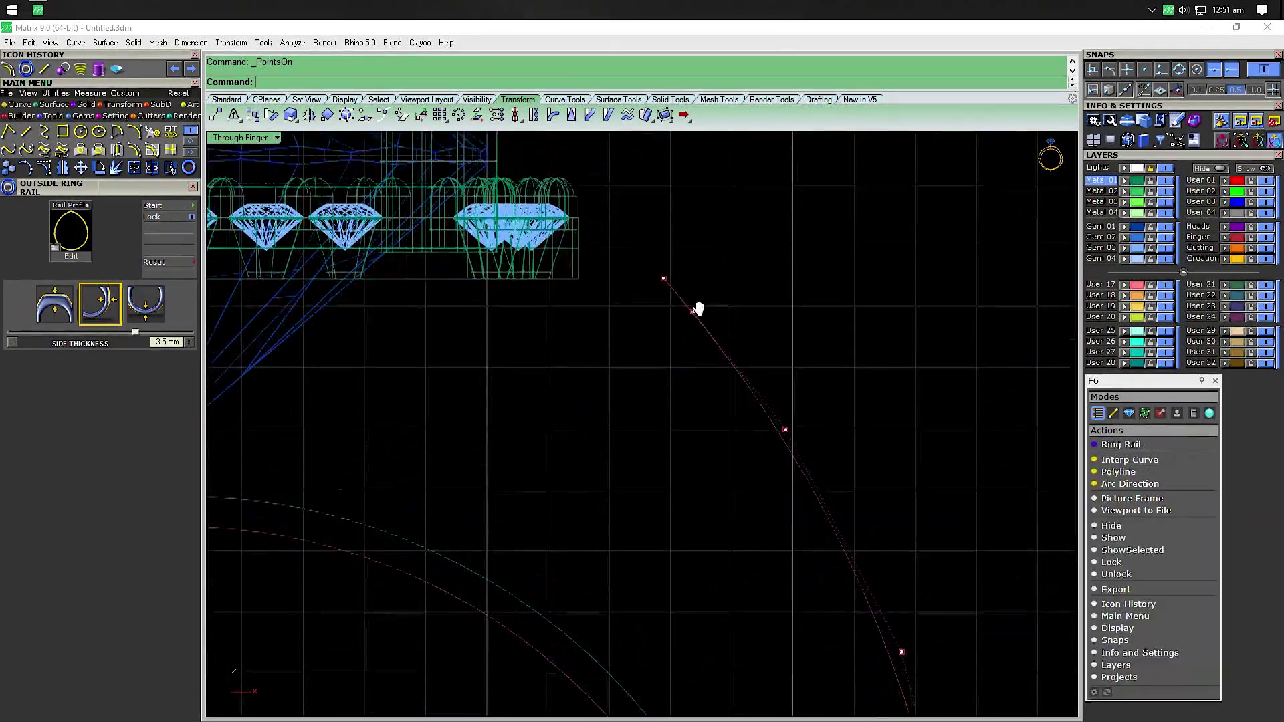
{"action": "scroll", "coordinate": [696, 307], "scroll_direction": "up", "scroll_amount": 2}
{"action": "left_click_drag", "start_coordinate": [634, 402], "coordinate": [726, 275]}
{"action": "left_click_drag", "start_coordinate": [695, 359], "coordinate": [567, 272]}
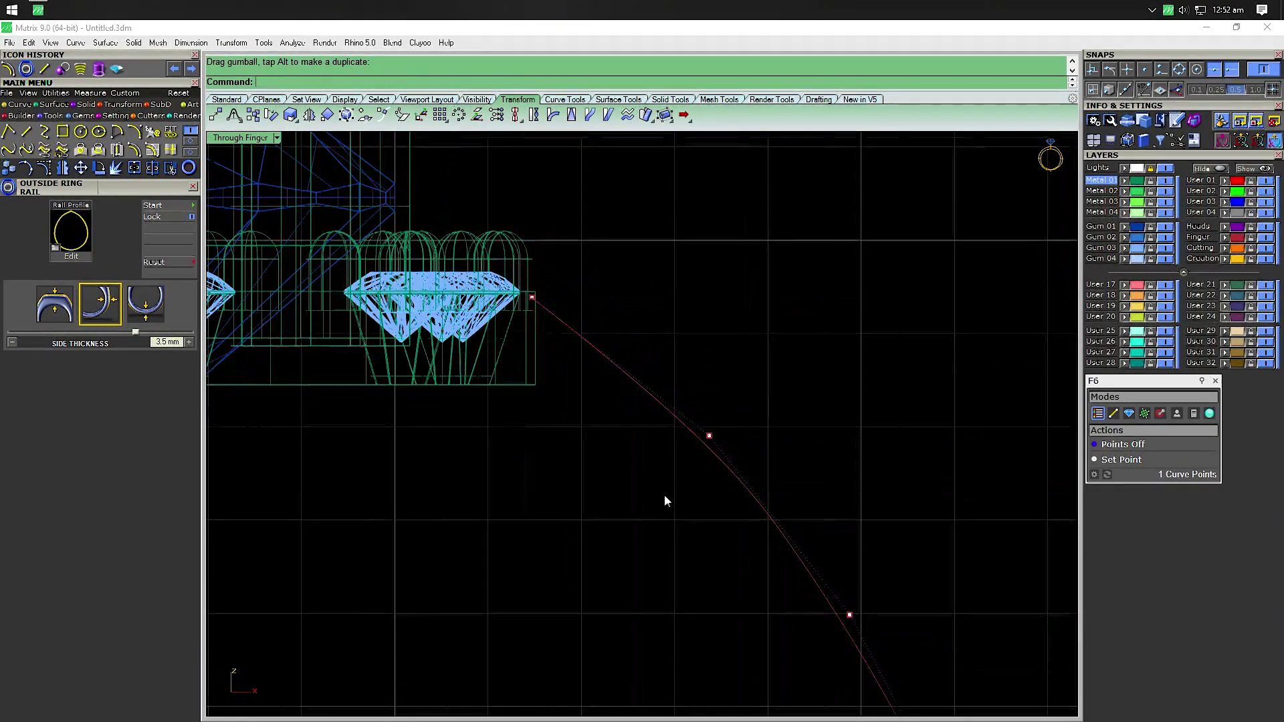
{"action": "scroll", "coordinate": [664, 502], "scroll_direction": "down", "scroll_amount": 3}
{"action": "left_click_drag", "start_coordinate": [662, 505], "coordinate": [756, 355]}
{"action": "left_click_drag", "start_coordinate": [687, 431], "coordinate": [677, 492]}
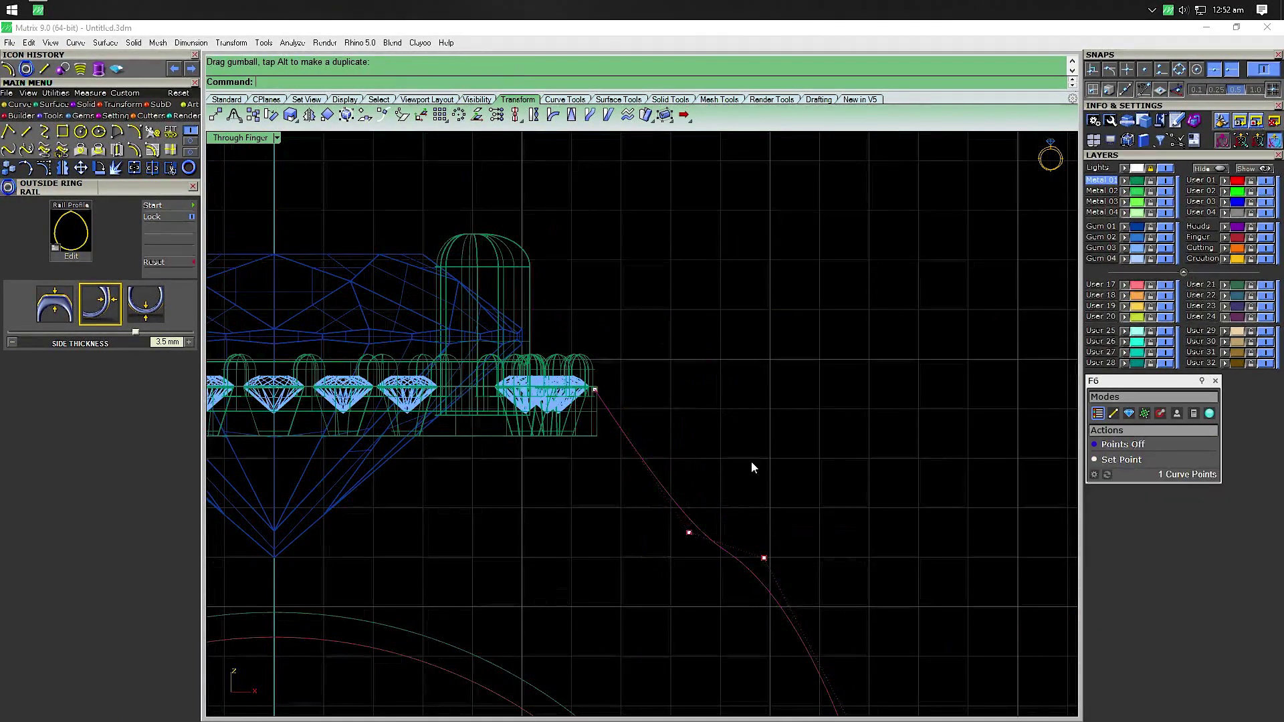
{"action": "key", "text": "Down"}
{"action": "key", "text": "Down"}
{"action": "key", "text": "Down"}
{"action": "left_click_drag", "start_coordinate": [672, 386], "coordinate": [725, 272]}
{"action": "left_click", "coordinate": [773, 258]}
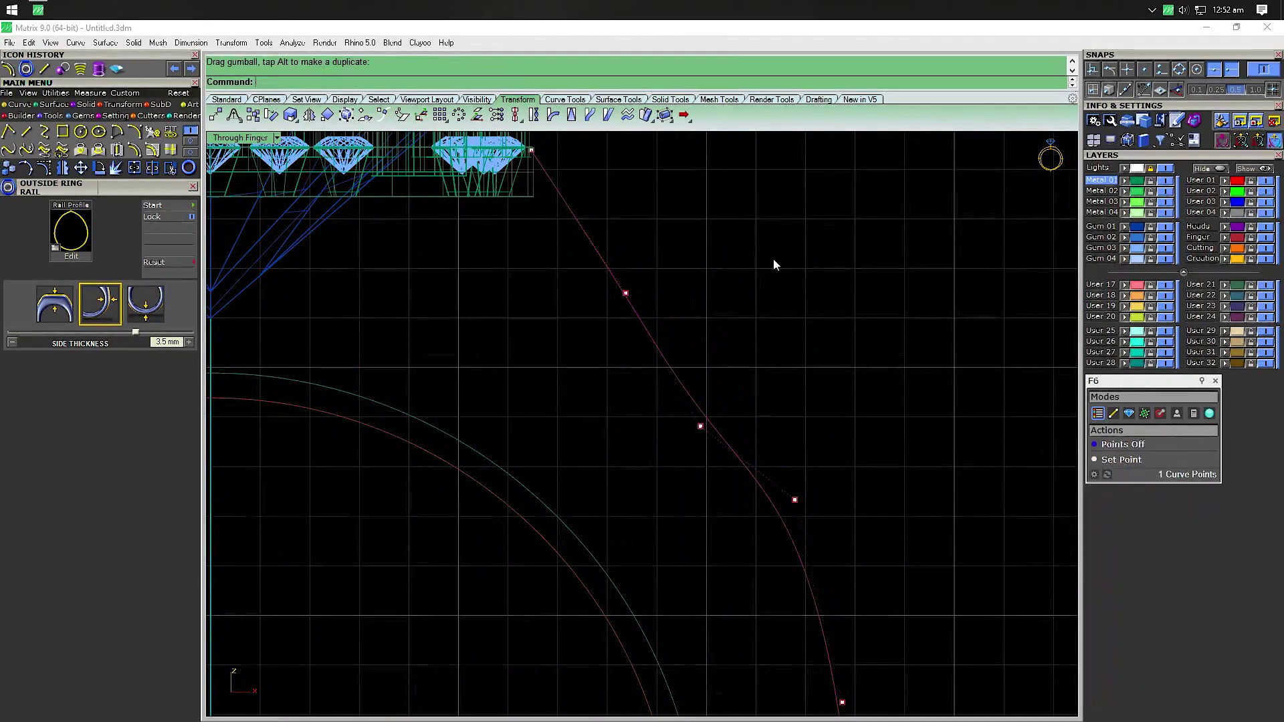
Try other control point moves, then set up a 10-point, degree 3 shank rebuild
{"action": "left_click_drag", "start_coordinate": [559, 324], "coordinate": [667, 211]}
{"action": "mouse_move", "coordinate": [660, 266]}
{"action": "left_mouse_down"}
{"action": "mouse_move", "coordinate": [639, 286]}
{"action": "mouse_move", "coordinate": [747, 418]}
{"action": "left_mouse_up"}
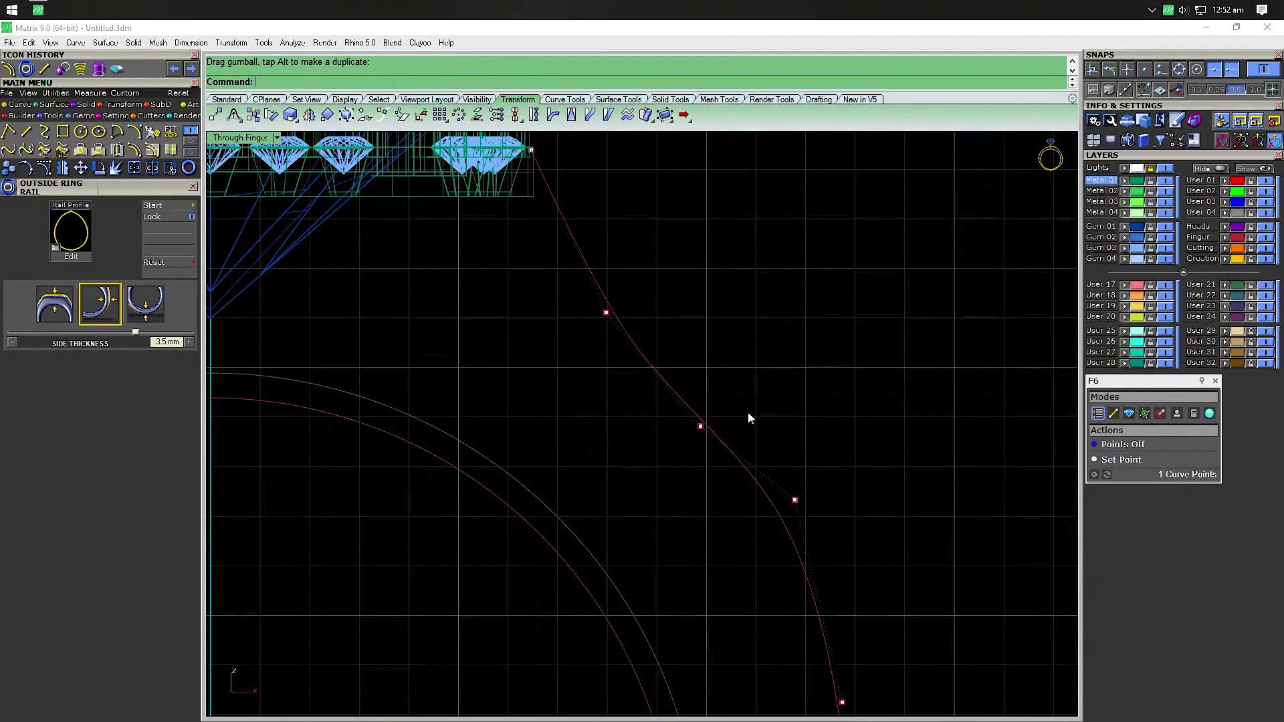
{"action": "key", "text": "Right"}
{"action": "key", "text": "Down"}
{"action": "mouse_move", "coordinate": [641, 462]}
{"action": "left_mouse_down"}
{"action": "mouse_move", "coordinate": [763, 413]}
{"action": "mouse_move", "coordinate": [756, 448]}
{"action": "left_mouse_up"}
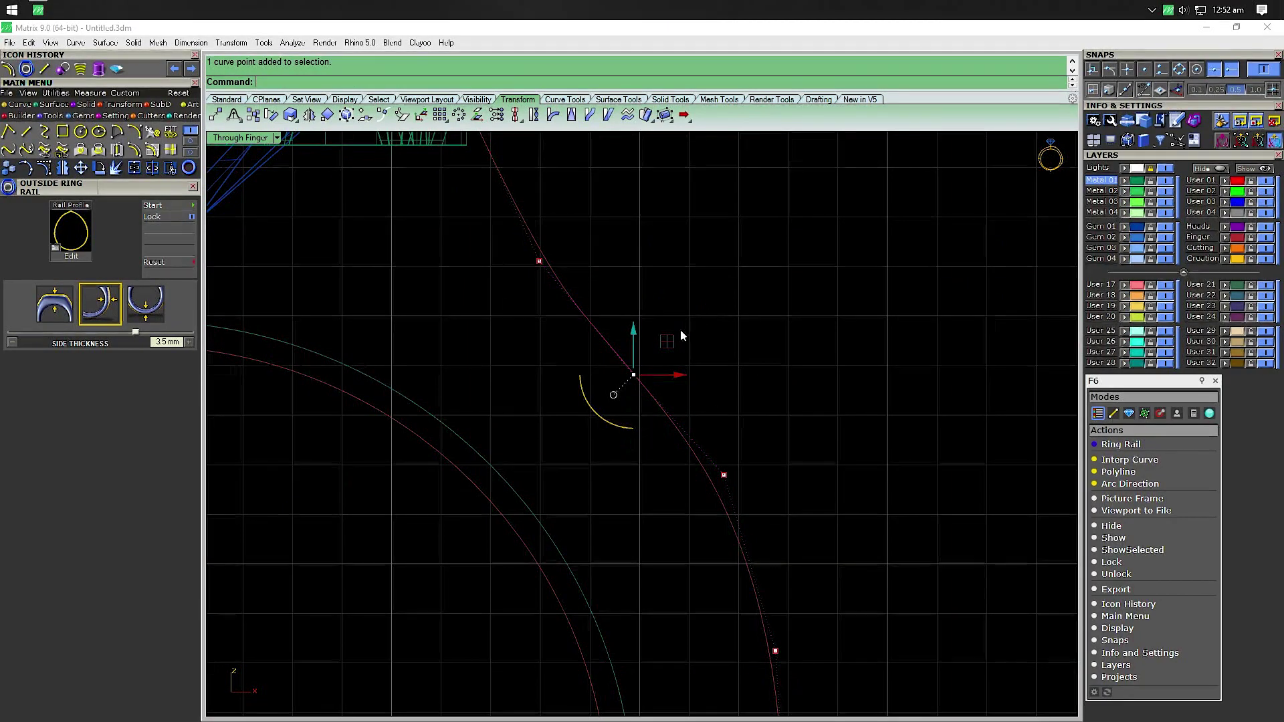
{"action": "left_click_drag", "start_coordinate": [470, 327], "coordinate": [582, 218]}
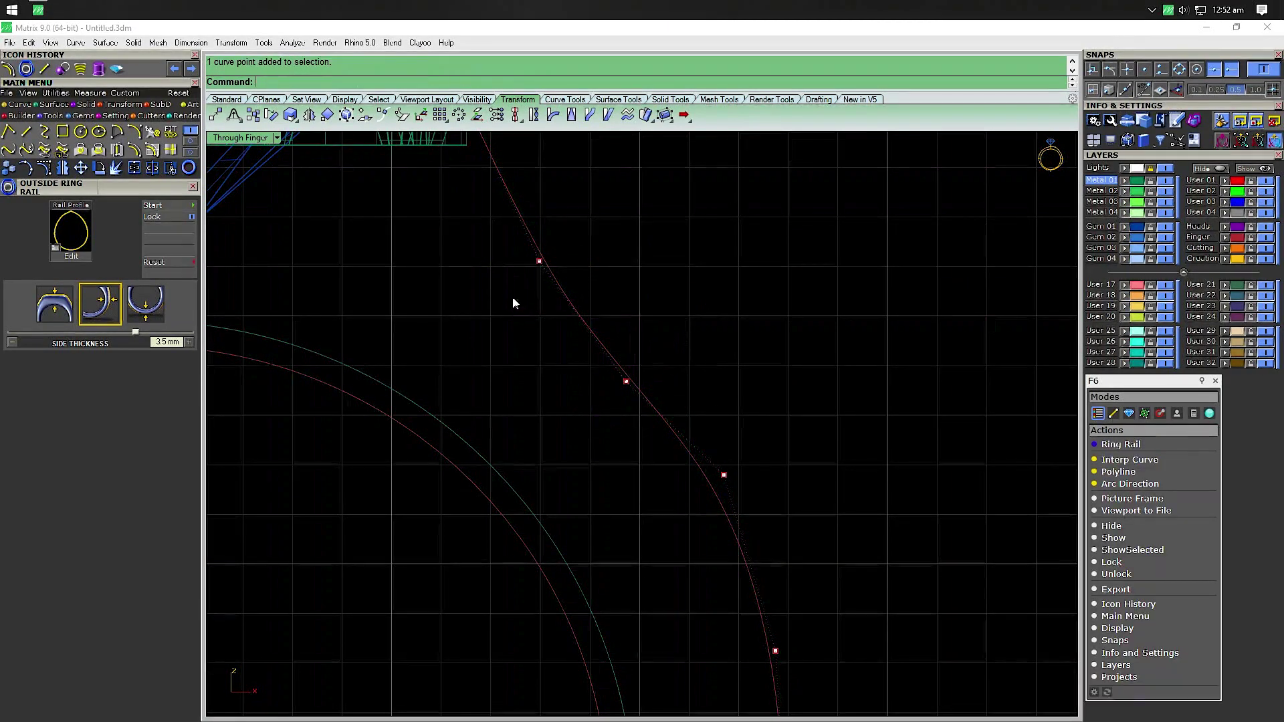
{"action": "scroll", "coordinate": [670, 221], "scroll_direction": "down", "scroll_amount": 2}
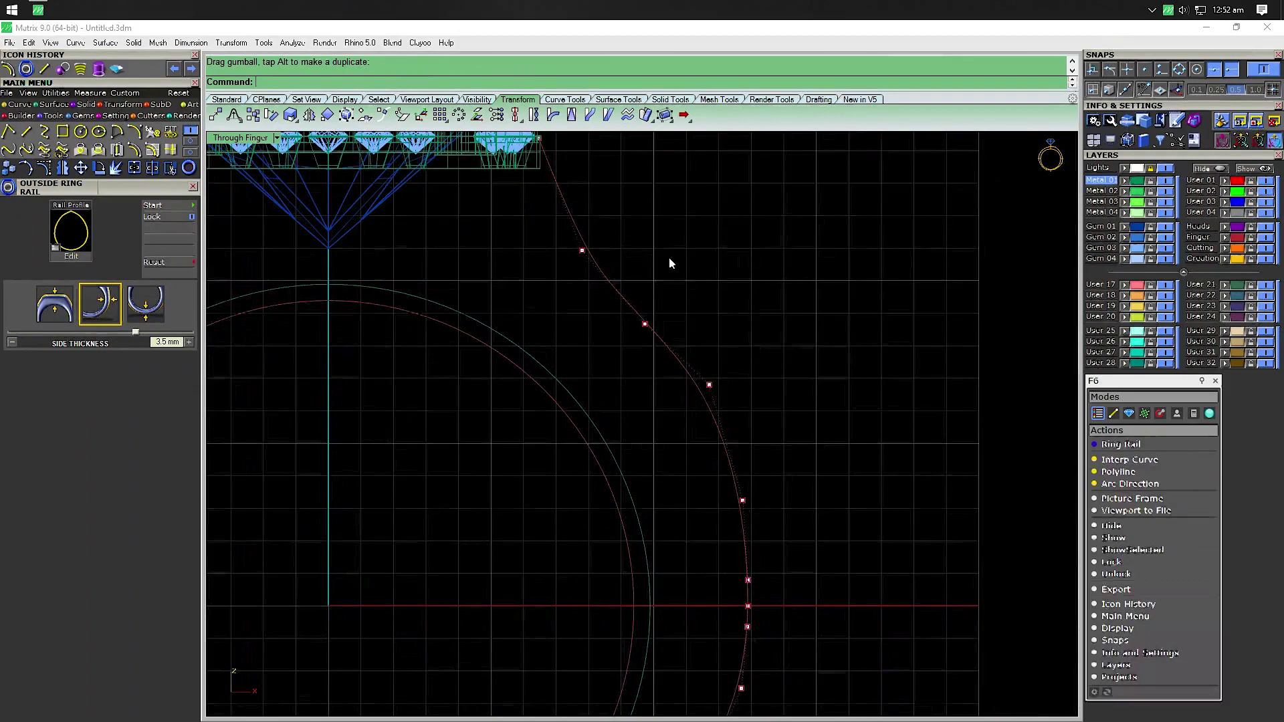
{"action": "left_click", "coordinate": [639, 314]}
{"action": "left_click", "coordinate": [153, 136]}
{"action": "type", "text": "10"}
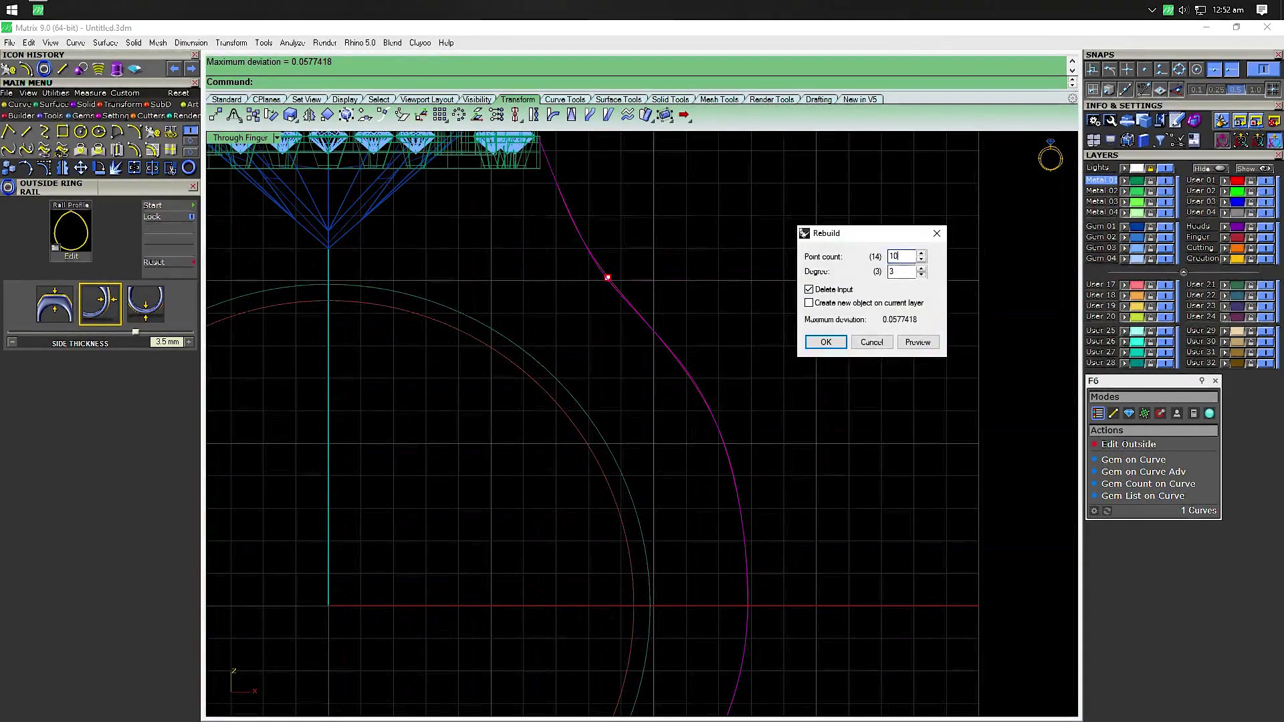
Rebuild the shank curve with fewer points and raise one of its control points
{"action": "key", "text": "Return"}
{"action": "scroll", "coordinate": [865, 291], "scroll_direction": "down", "scroll_amount": 3}
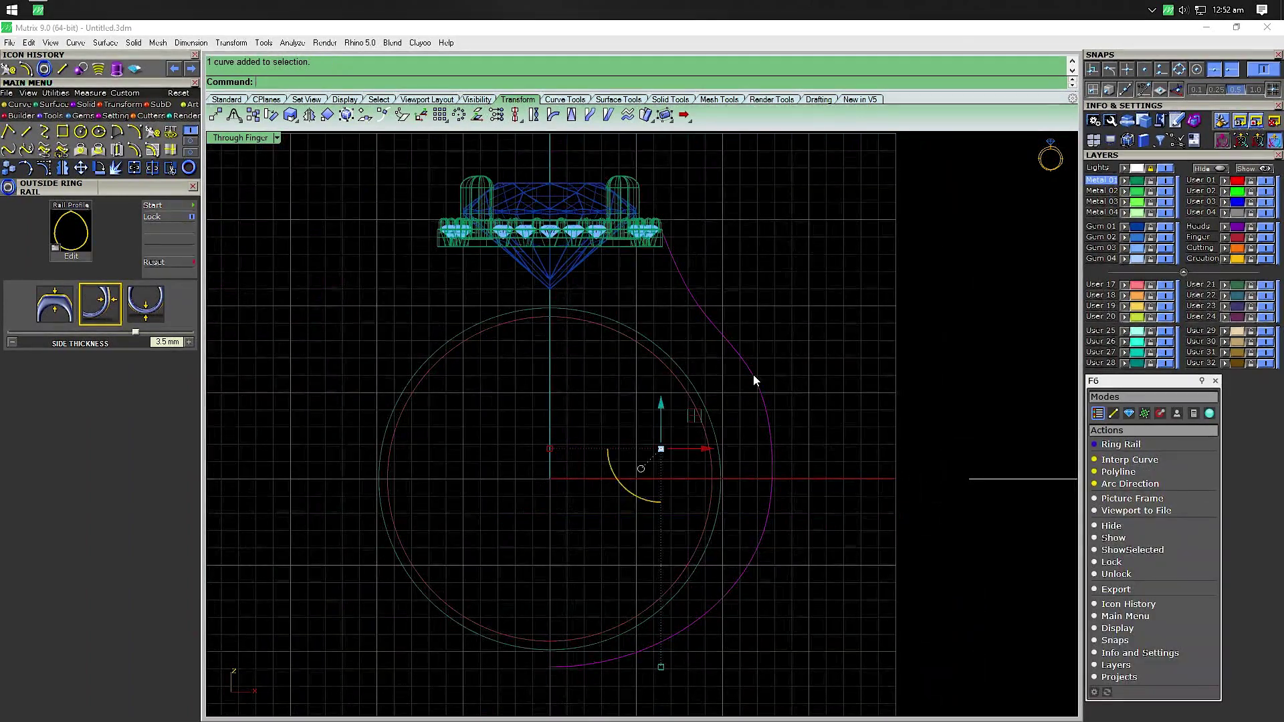
{"action": "key", "text": "F10"}
{"action": "scroll", "coordinate": [749, 372], "scroll_direction": "up", "scroll_amount": 5}
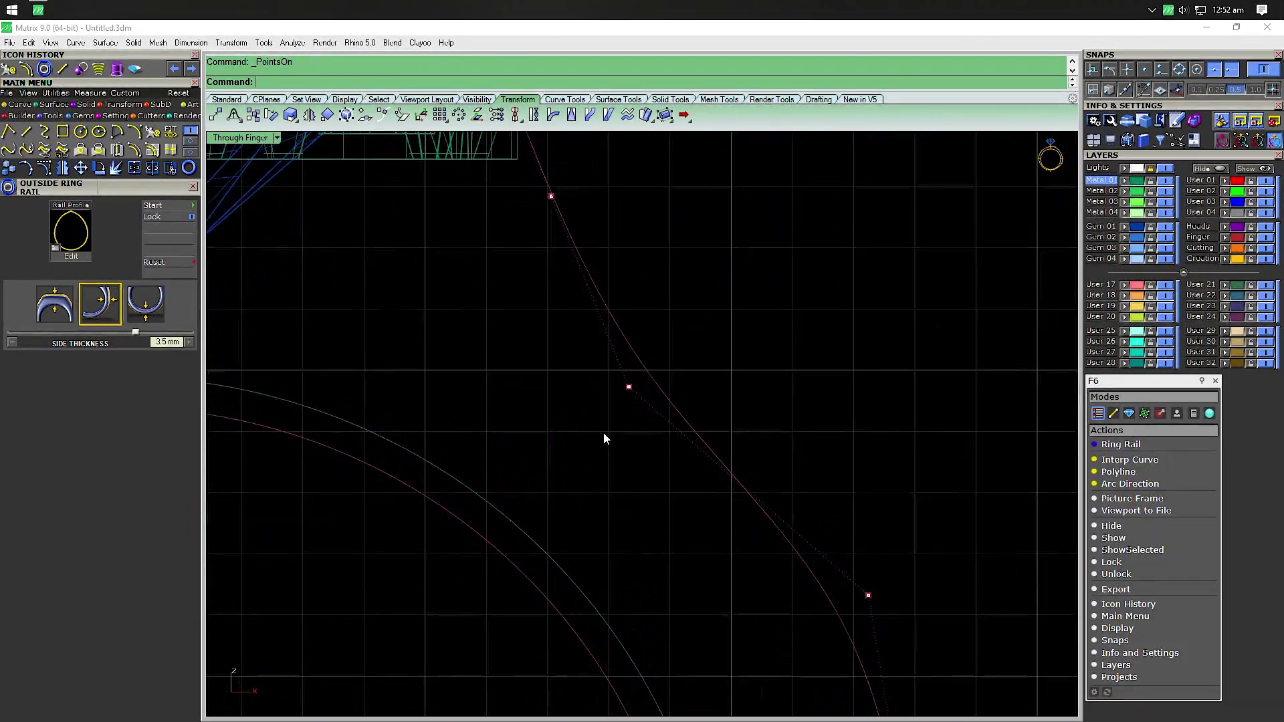
{"action": "scroll", "coordinate": [602, 442], "scroll_direction": "down", "scroll_amount": 2}
{"action": "left_click", "coordinate": [616, 404]}
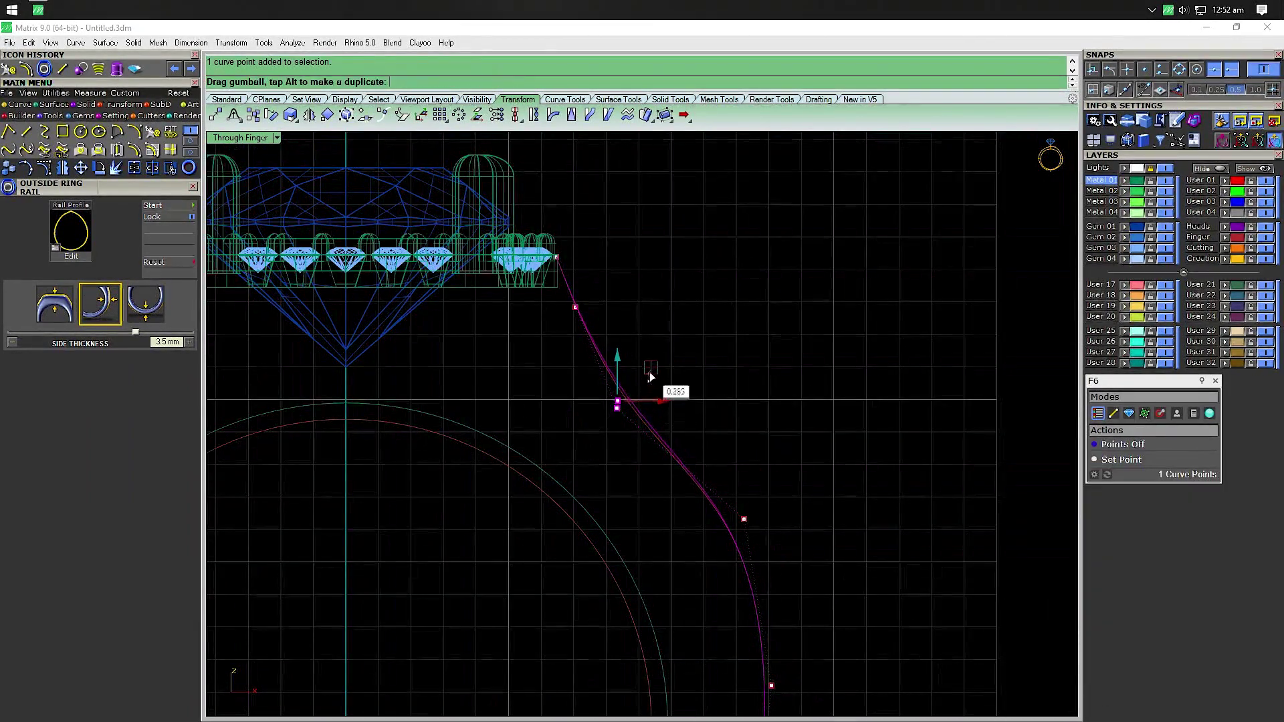
{"action": "left_click_drag", "start_coordinate": [649, 379], "coordinate": [651, 367]}
{"action": "left_click", "coordinate": [552, 339]}
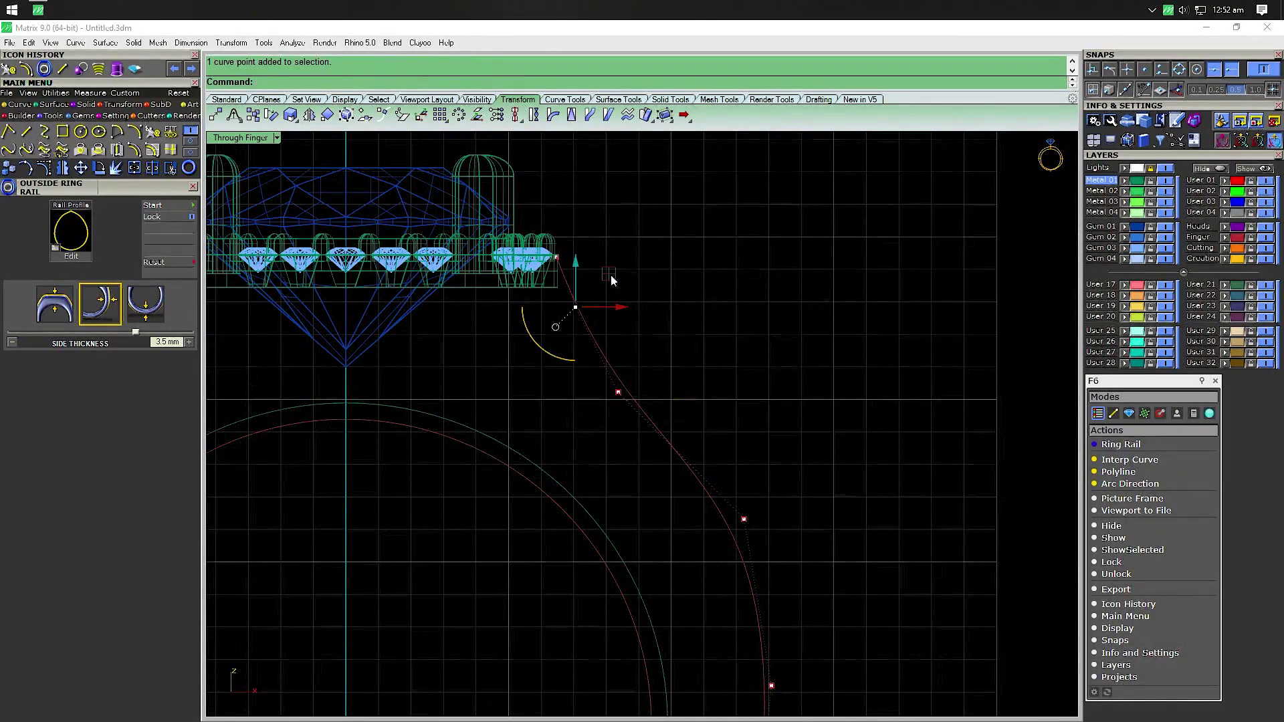
Move the curve endpoint beside the halo to the right and slightly up
{"action": "left_click_drag", "start_coordinate": [610, 276], "coordinate": [556, 291]}
{"action": "scroll", "coordinate": [485, 433], "scroll_direction": "up", "scroll_amount": 3}
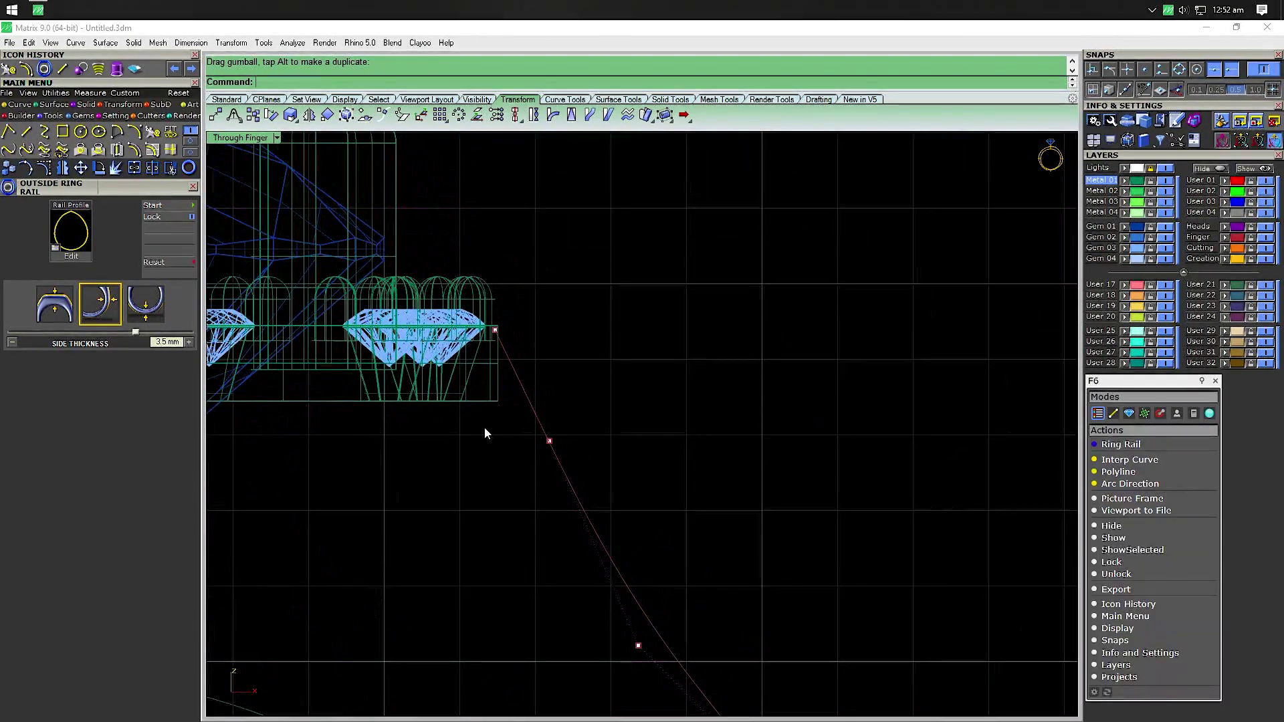
{"action": "left_click_drag", "start_coordinate": [436, 463], "coordinate": [532, 255]}
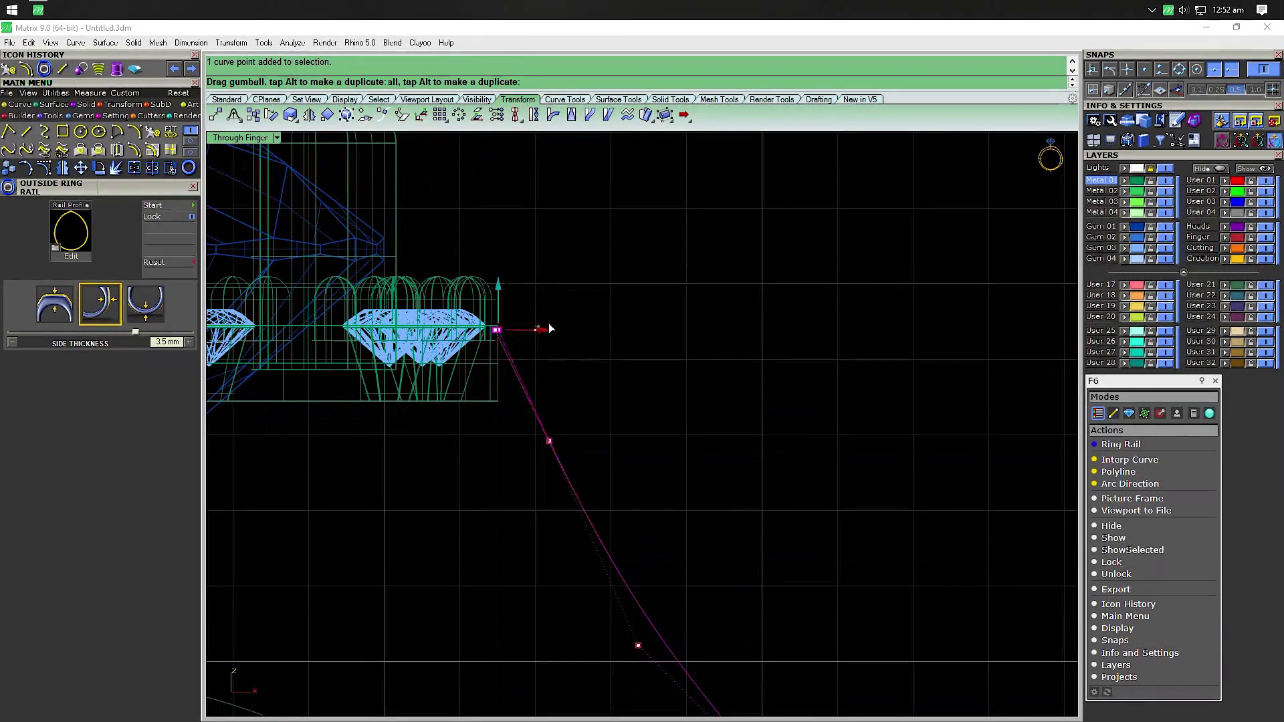
{"action": "left_click_drag", "start_coordinate": [550, 328], "coordinate": [594, 331]}
{"action": "mouse_move", "coordinate": [540, 295]}
{"action": "left_mouse_down"}
{"action": "mouse_move", "coordinate": [542, 280]}
{"action": "mouse_move", "coordinate": [588, 301]}
{"action": "left_mouse_up"}
{"action": "left_click", "coordinate": [720, 241]}
Nudge the upper and lower control points so the curve flows smoothly
{"action": "scroll", "coordinate": [573, 398], "scroll_direction": "down", "scroll_amount": 3}
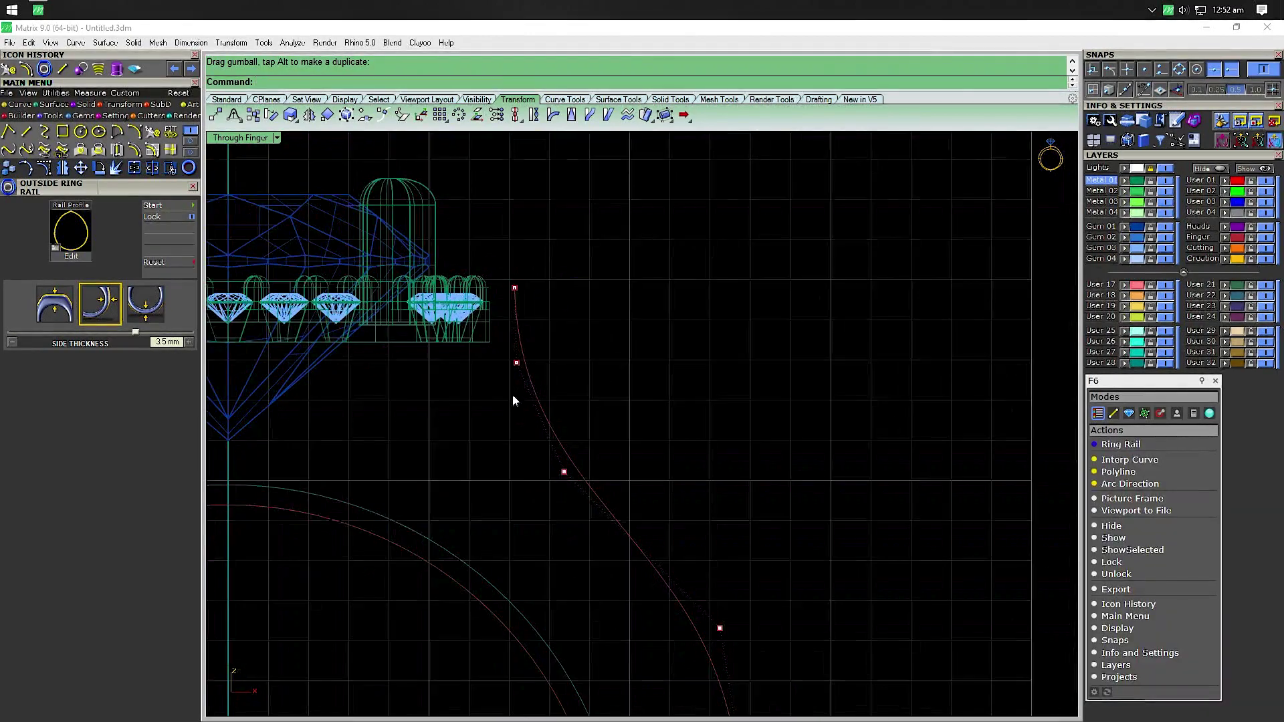
{"action": "right_click_drag", "start_coordinate": [513, 396], "coordinate": [487, 308]}
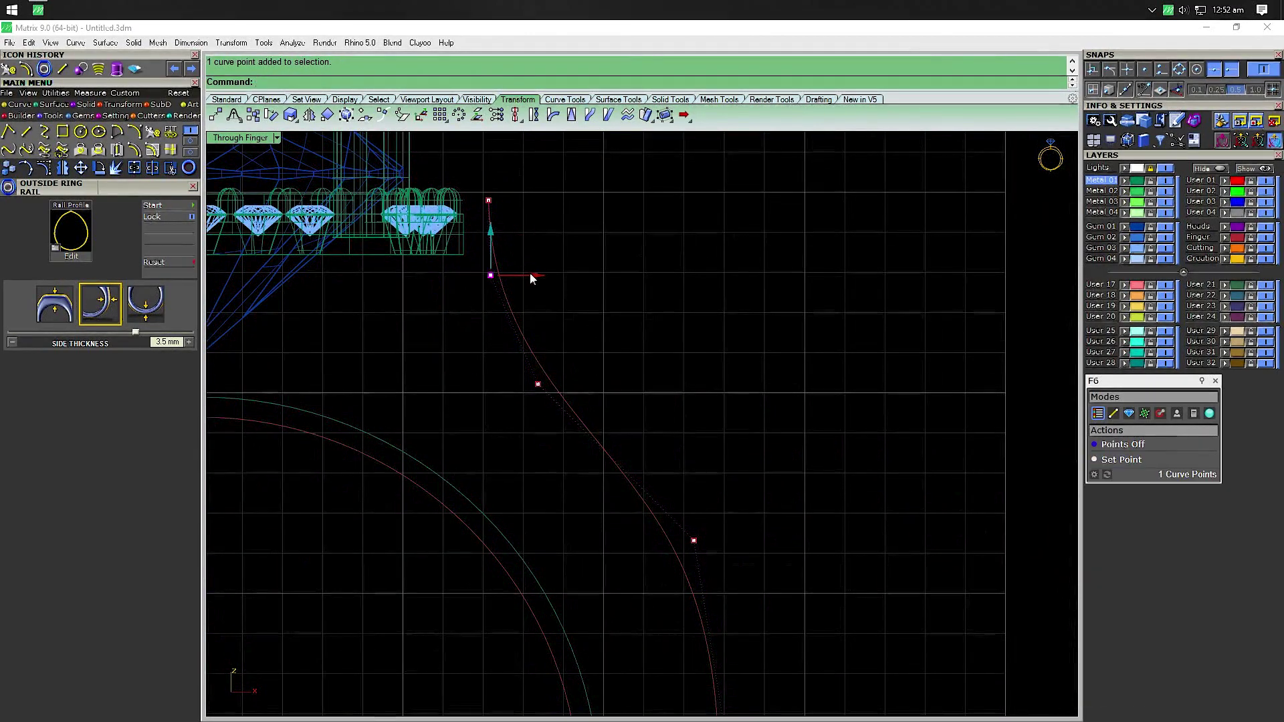
{"action": "left_click_drag", "start_coordinate": [531, 275], "coordinate": [541, 277]}
{"action": "left_click", "coordinate": [538, 383]}
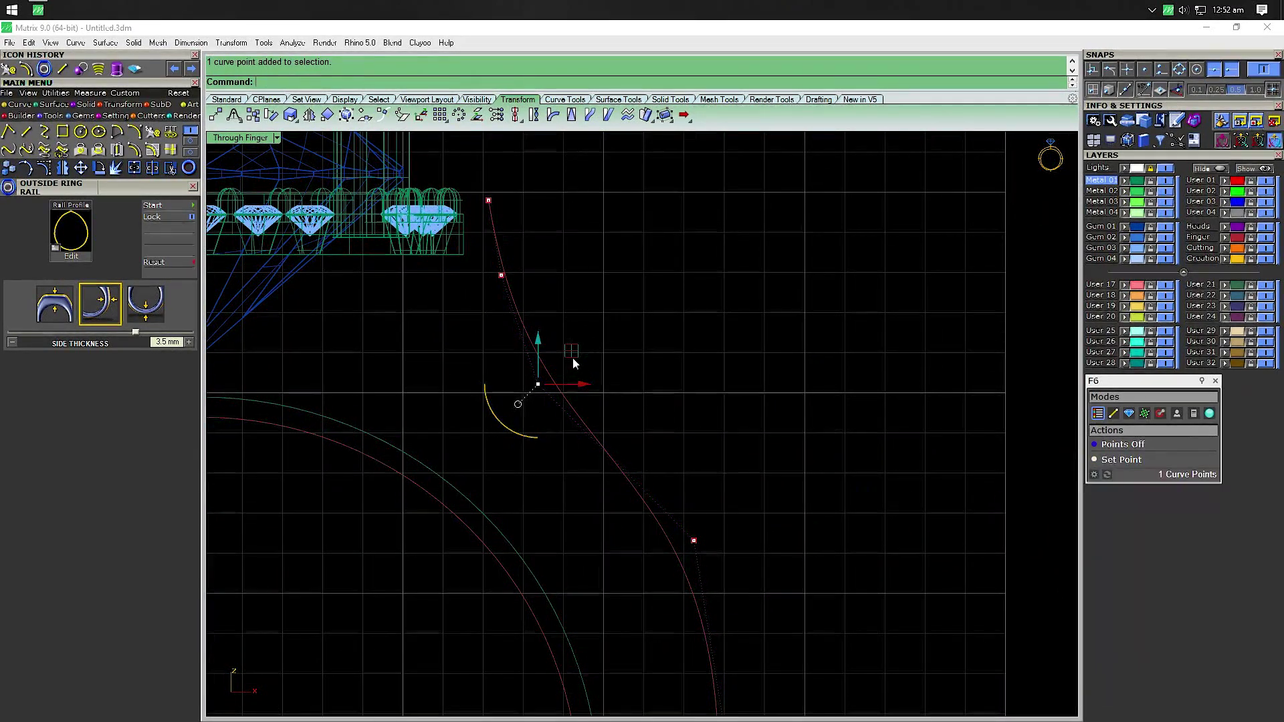
{"action": "left_click_drag", "start_coordinate": [572, 364], "coordinate": [583, 363]}
{"action": "left_click", "coordinate": [652, 358]}
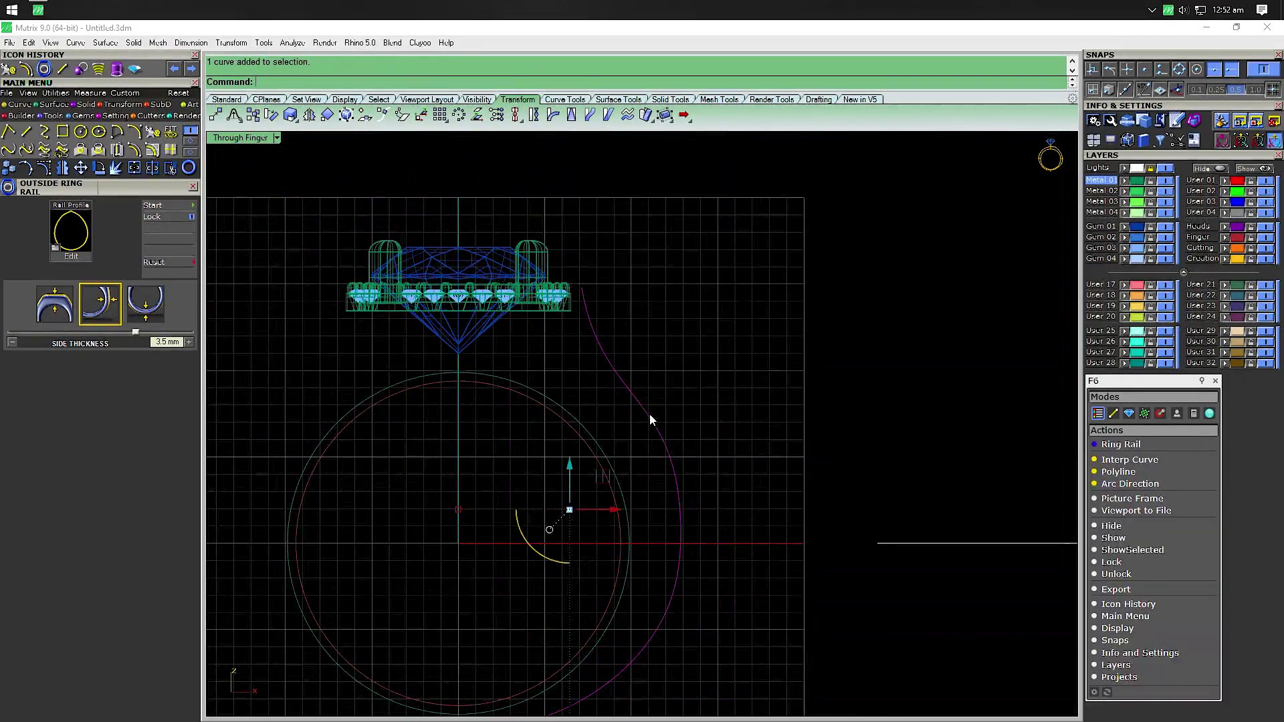
Rebuild the shank curve again, keeping the same settings
{"action": "left_click", "coordinate": [161, 132]}
{"action": "key", "text": "Return"}
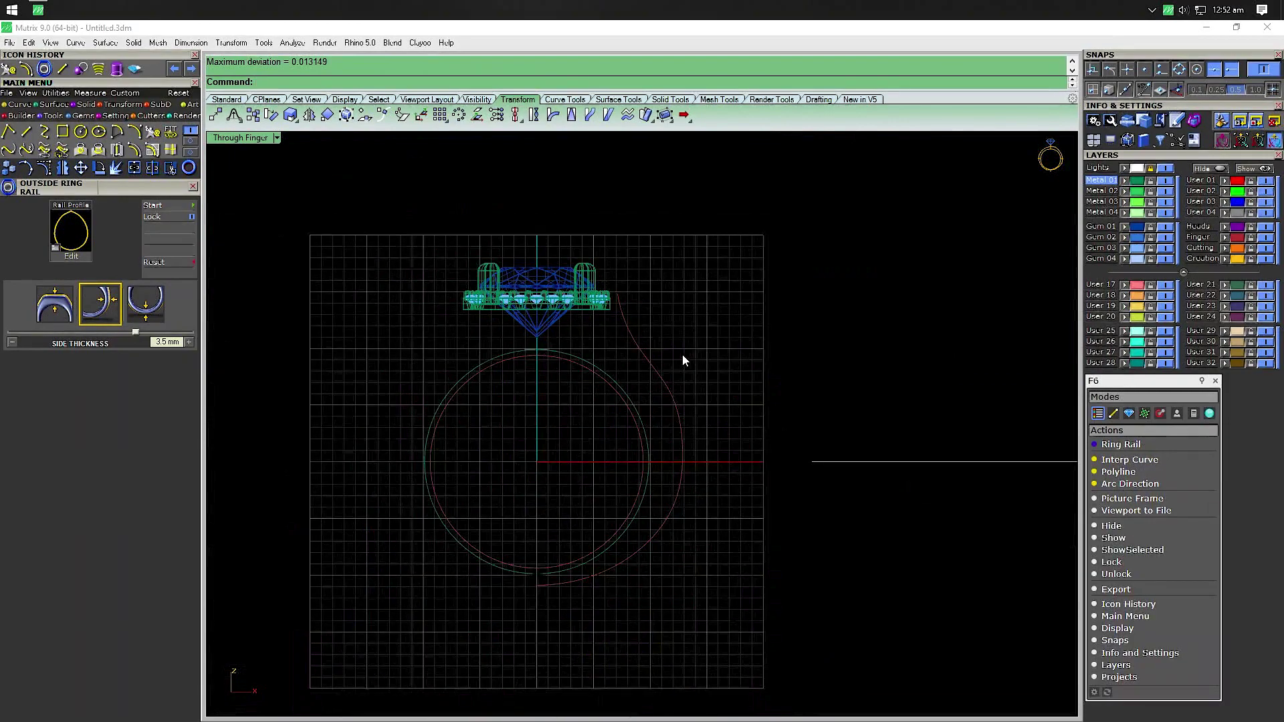
{"action": "scroll", "coordinate": [674, 424], "scroll_direction": "up", "scroll_amount": 3}
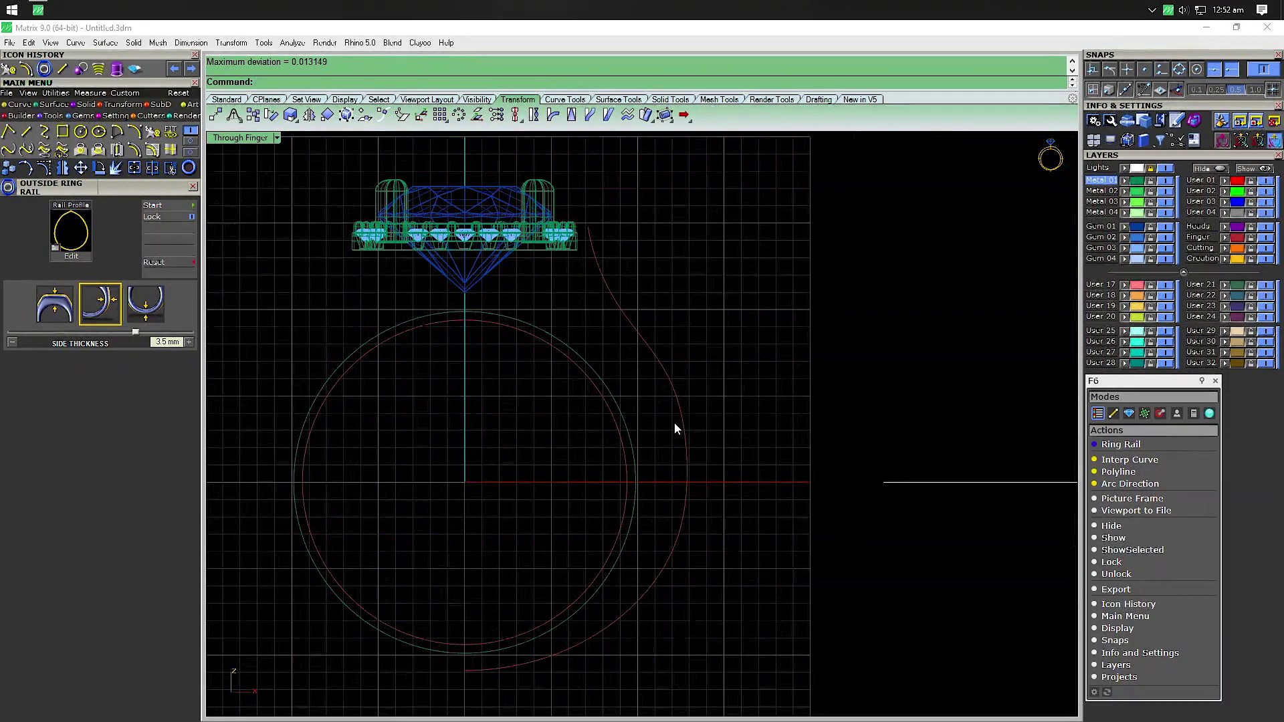
{"action": "left_click", "coordinate": [678, 415]}
{"action": "key", "text": "Return"}
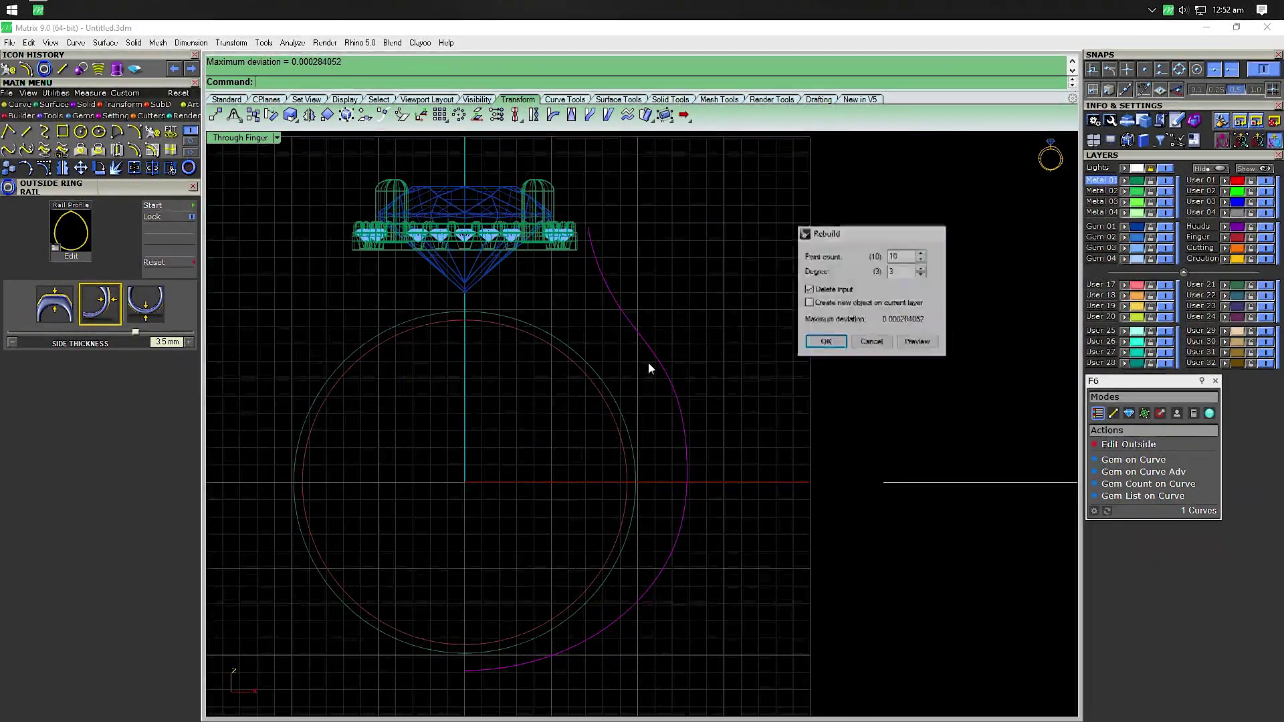
{"action": "key", "text": "Return"}
Nudge a middle control point, then rebuild the curve with the rebuild command
{"action": "key", "text": "F10"}
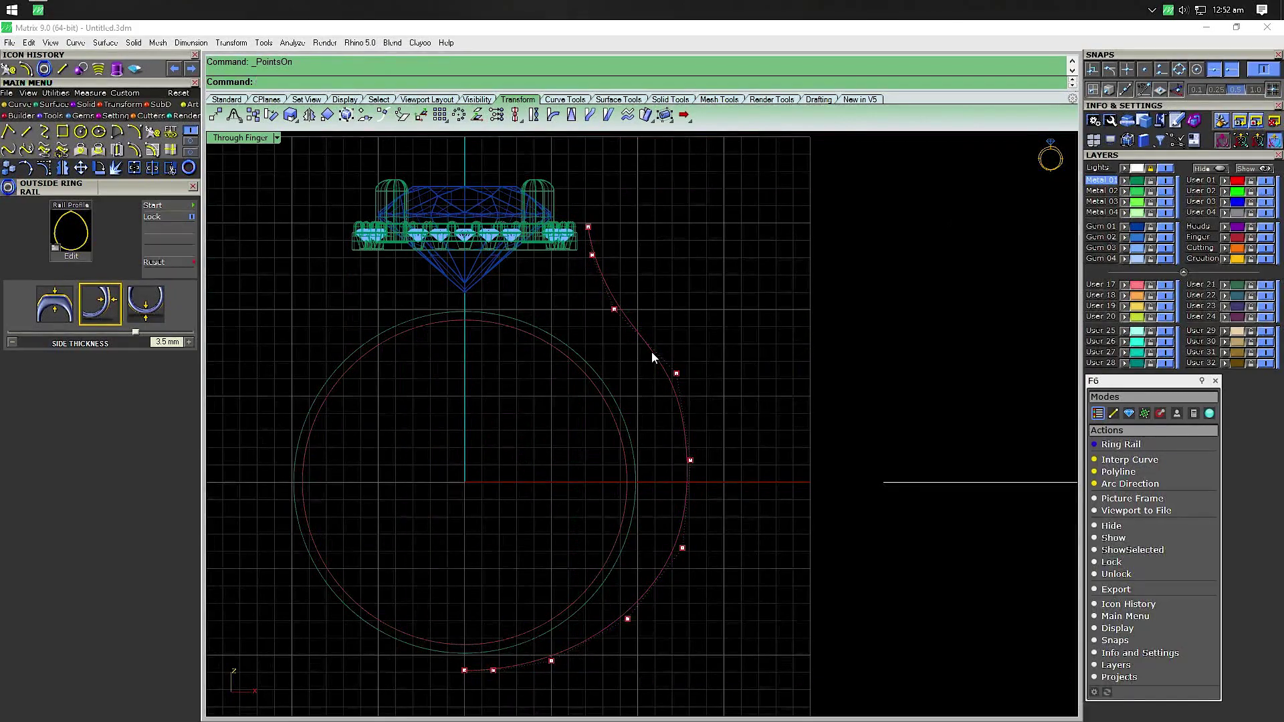
{"action": "scroll", "coordinate": [652, 352], "scroll_direction": "up", "scroll_amount": 4}
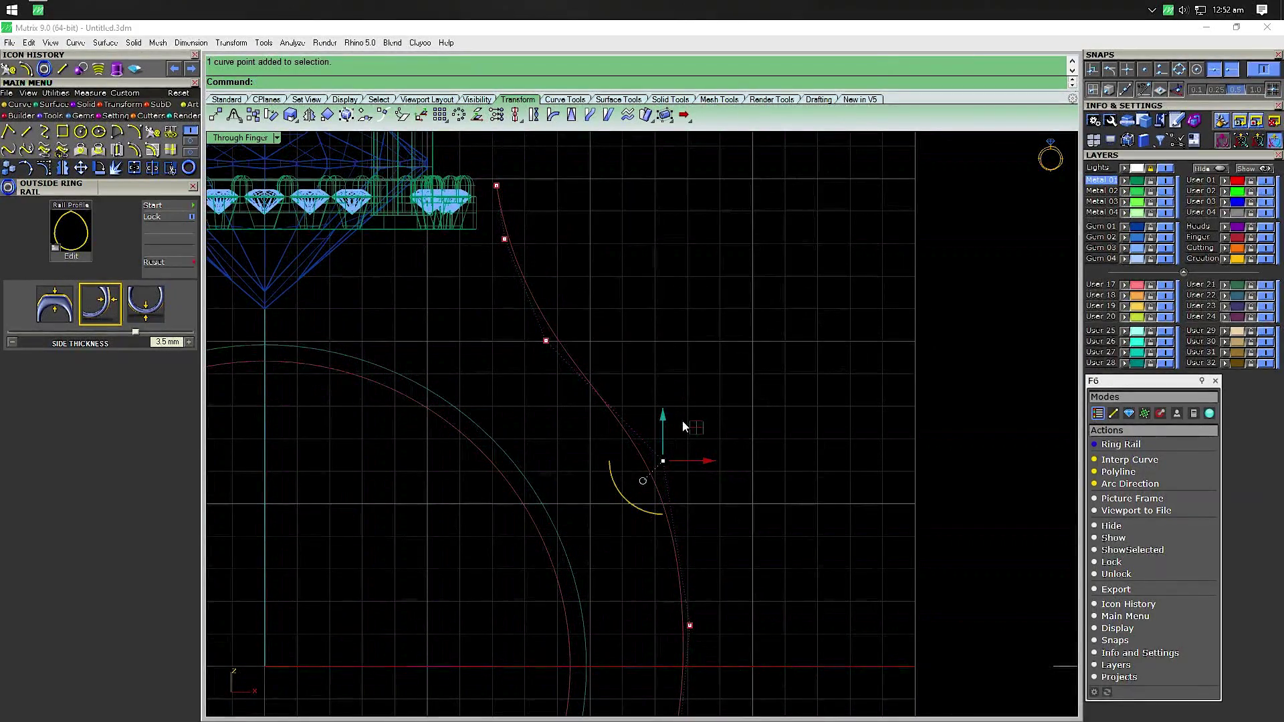
{"action": "left_click_drag", "start_coordinate": [693, 433], "coordinate": [687, 440]}
{"action": "scroll", "coordinate": [685, 423], "scroll_direction": "down", "scroll_amount": 4}
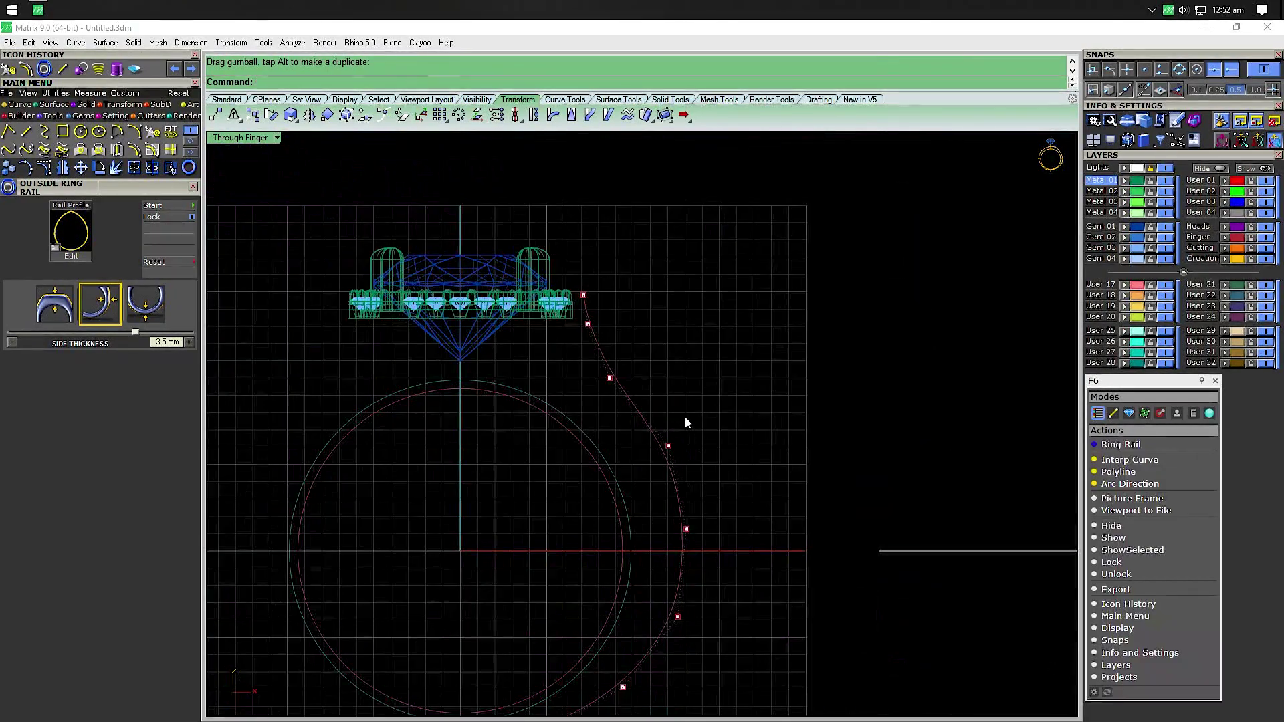
{"action": "right_click_drag", "start_coordinate": [675, 542], "coordinate": [665, 424]}
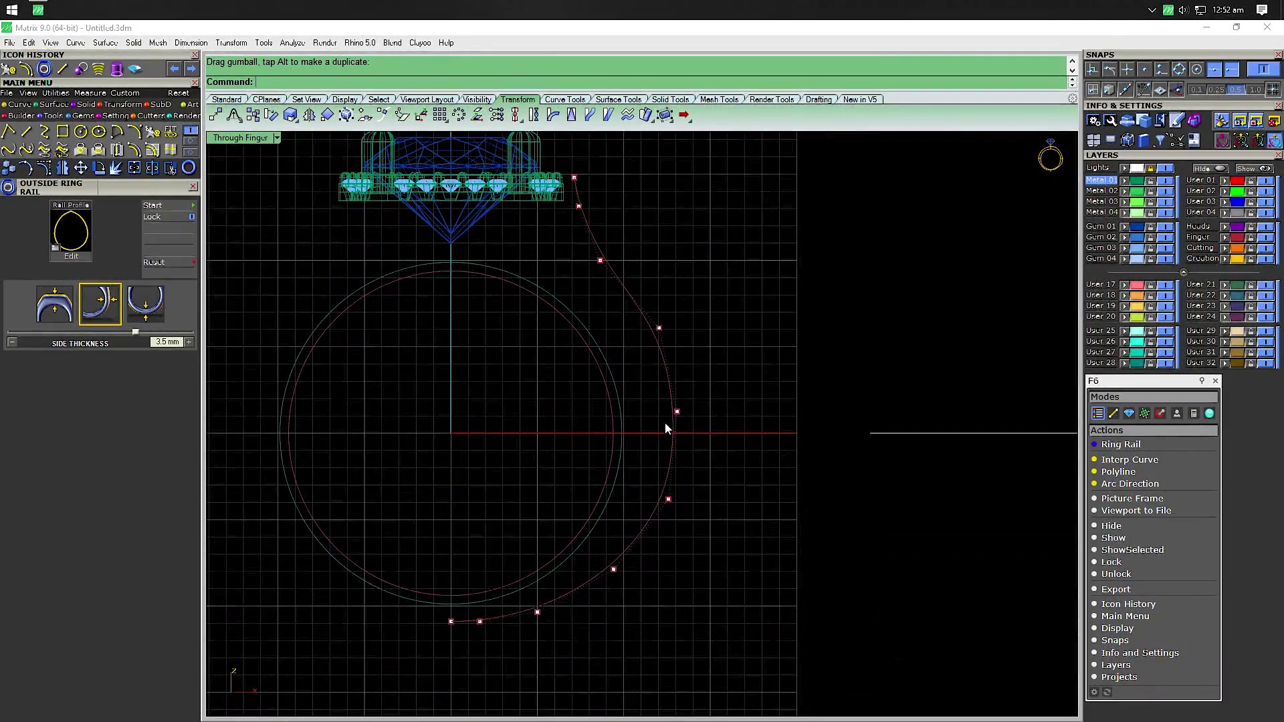
{"action": "left_click", "coordinate": [661, 362]}
{"action": "type", "text": "re"}
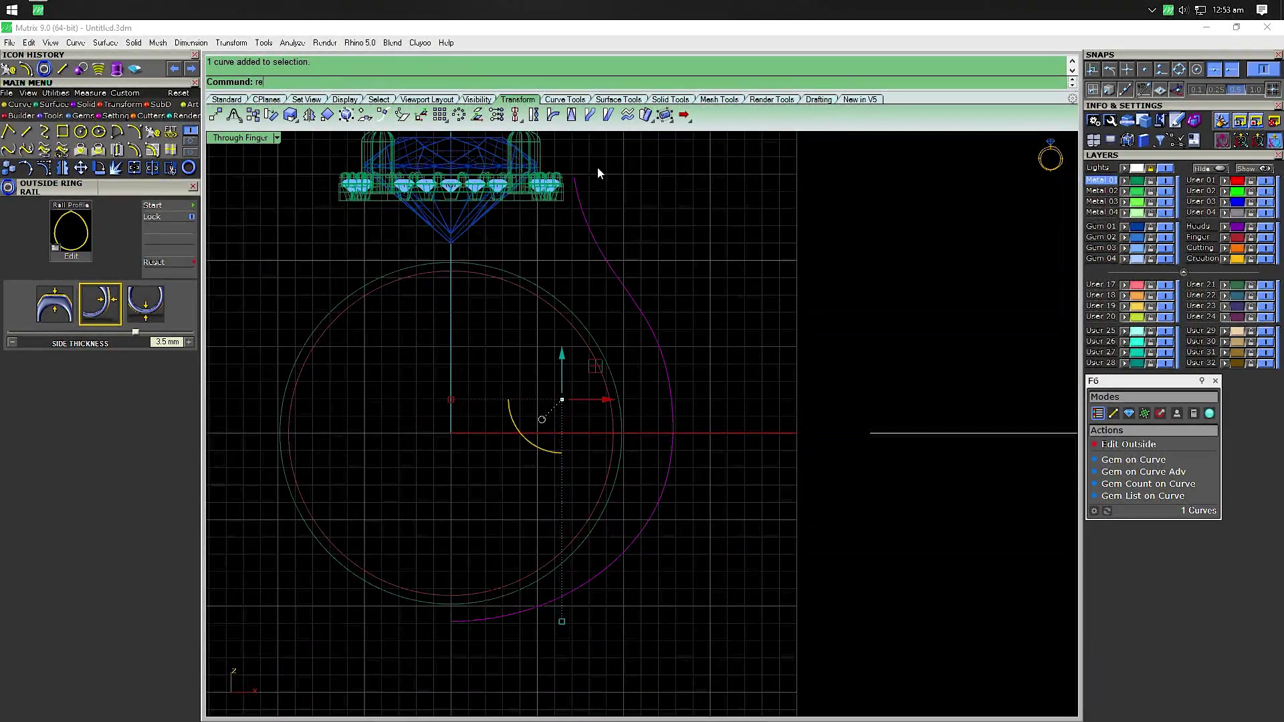
{"action": "type", "text": "build"}
{"action": "key", "text": "Return"}
{"action": "key", "text": "Return"}
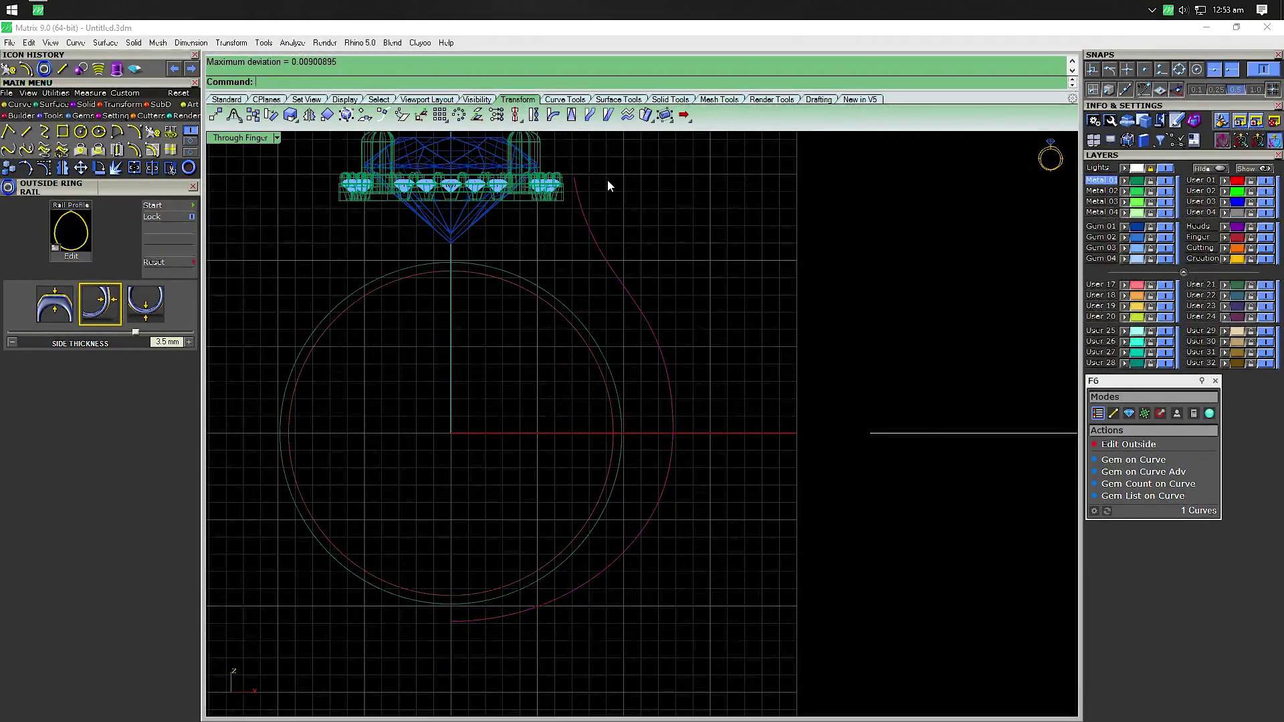
{"action": "scroll", "coordinate": [620, 248], "scroll_direction": "down", "scroll_amount": 2}
Delete the extra outer finger circle
{"action": "scroll", "coordinate": [572, 272], "scroll_direction": "up", "scroll_amount": 3}
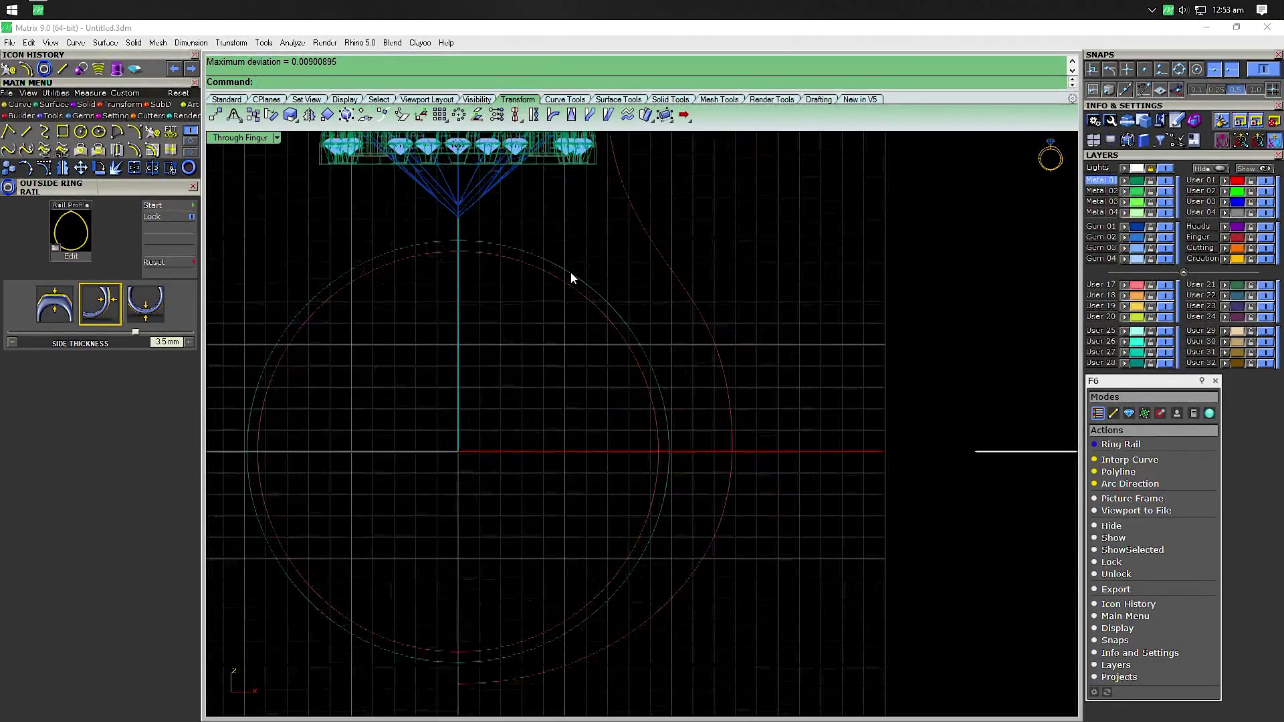
{"action": "left_click", "coordinate": [571, 271]}
{"action": "key", "text": "Delete"}
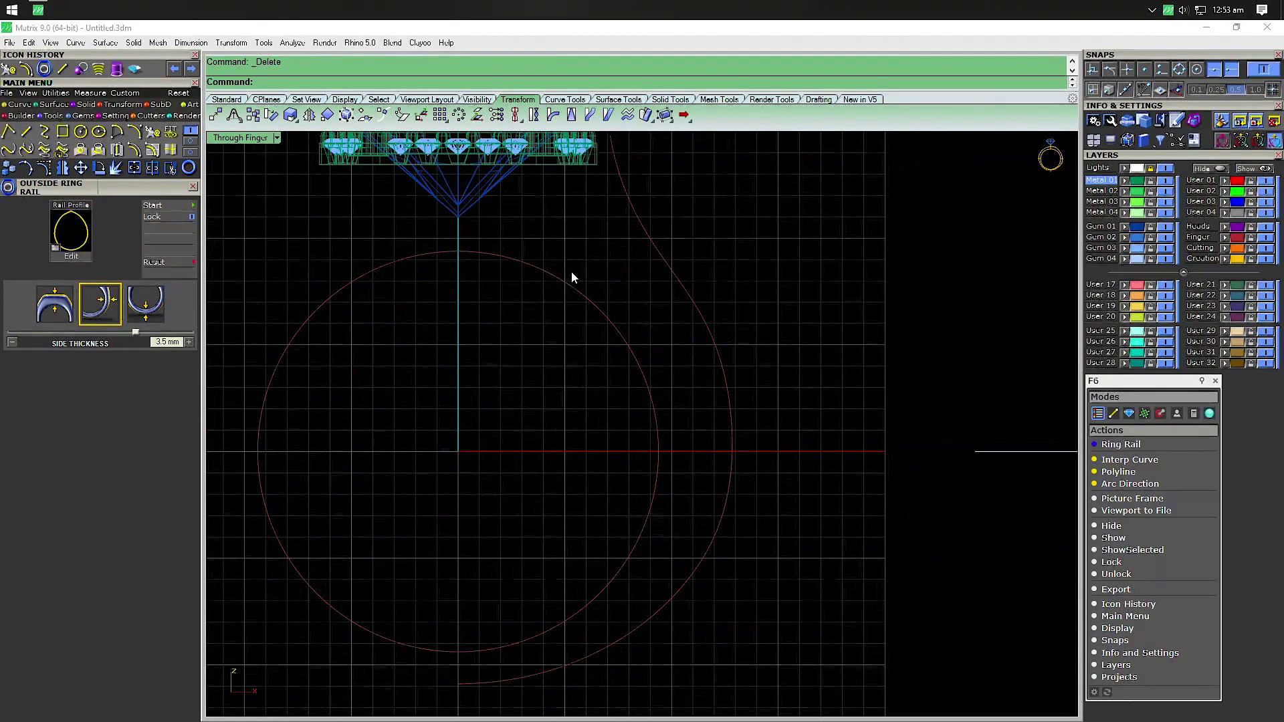
Maximize the Perspective view and orbit to see the ring at an angle
{"action": "double_click", "coordinate": [263, 142]}
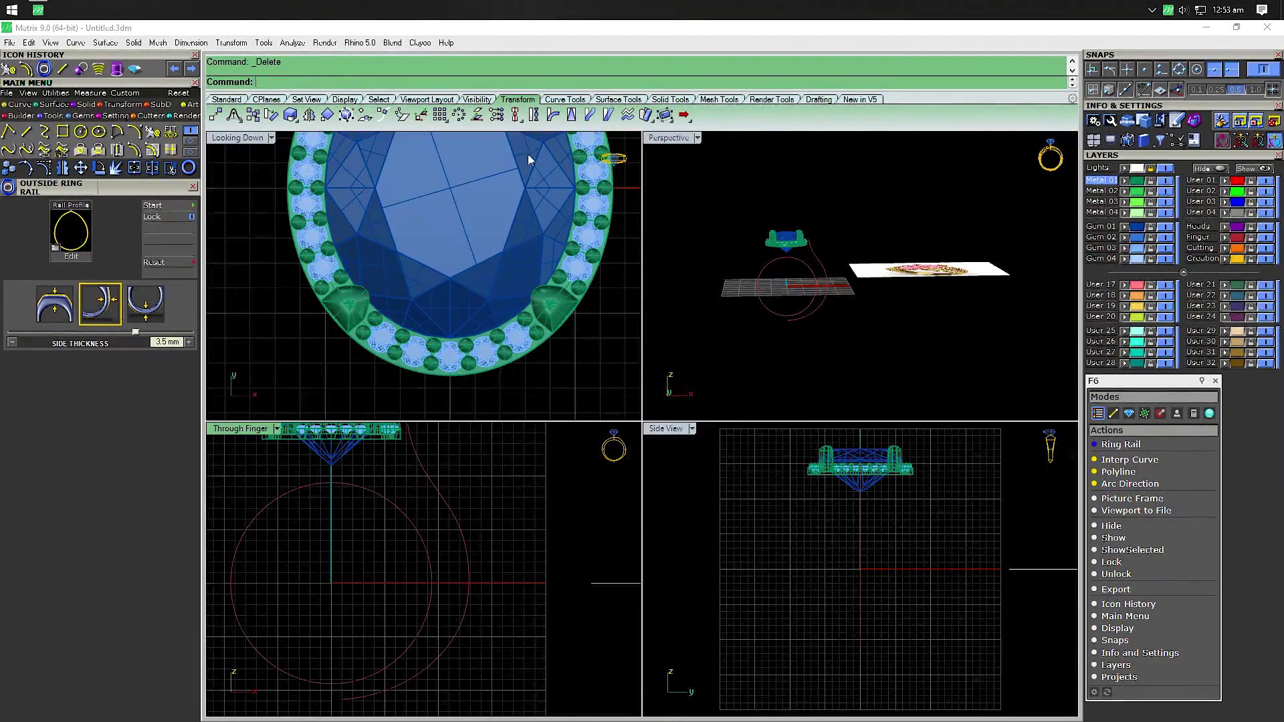
{"action": "double_click", "coordinate": [672, 149]}
{"action": "scroll", "coordinate": [581, 281], "scroll_direction": "up", "scroll_amount": 3}
{"action": "scroll", "coordinate": [520, 376], "scroll_direction": "up", "scroll_amount": 2}
{"action": "scroll", "coordinate": [448, 460], "scroll_direction": "up", "scroll_amount": 3}
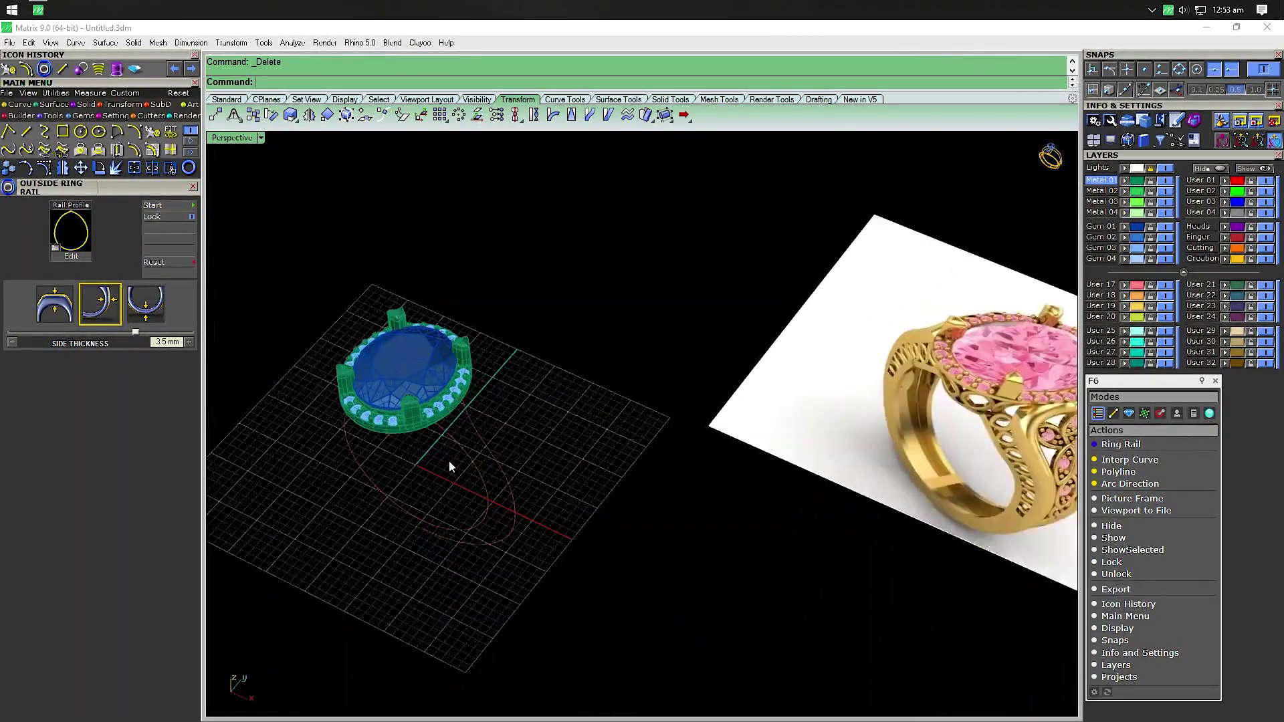
{"action": "mouse_move", "coordinate": [448, 460]}
{"action": "right_mouse_down"}
{"action": "mouse_move", "coordinate": [553, 401]}
{"action": "mouse_move", "coordinate": [501, 387]}
{"action": "mouse_move", "coordinate": [596, 424]}
{"action": "mouse_move", "coordinate": [548, 347]}
{"action": "right_mouse_up"}
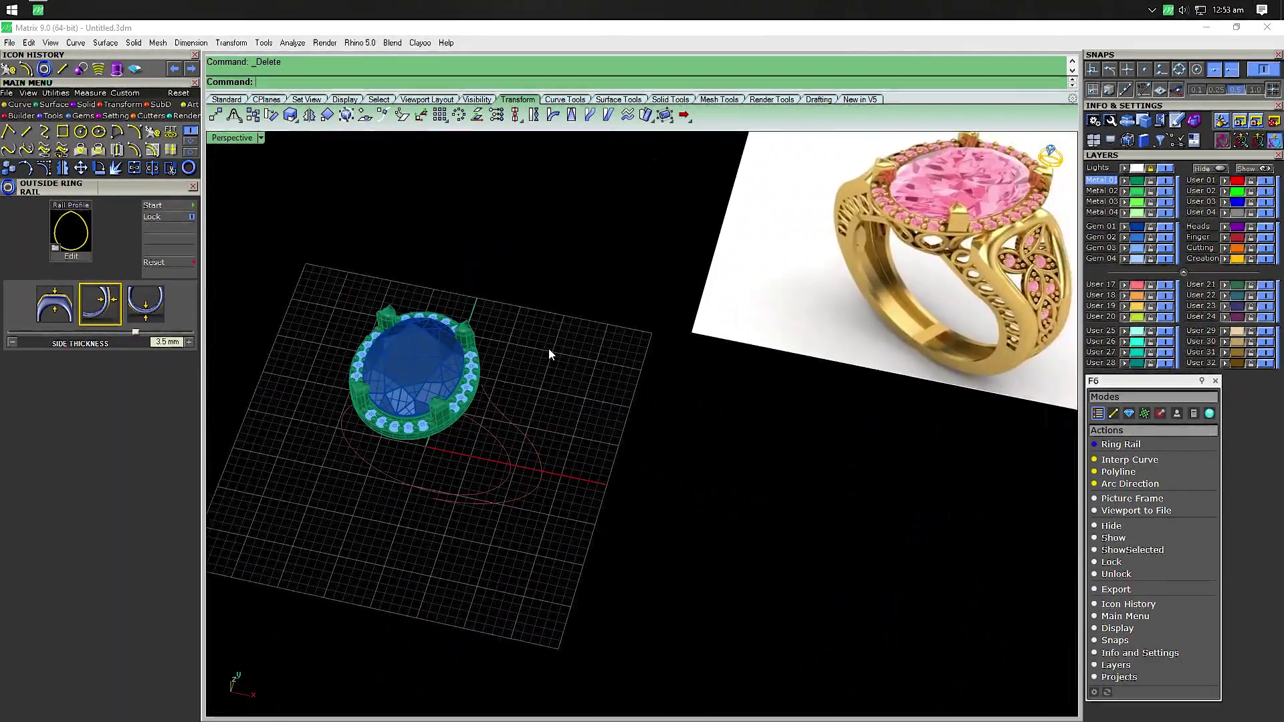
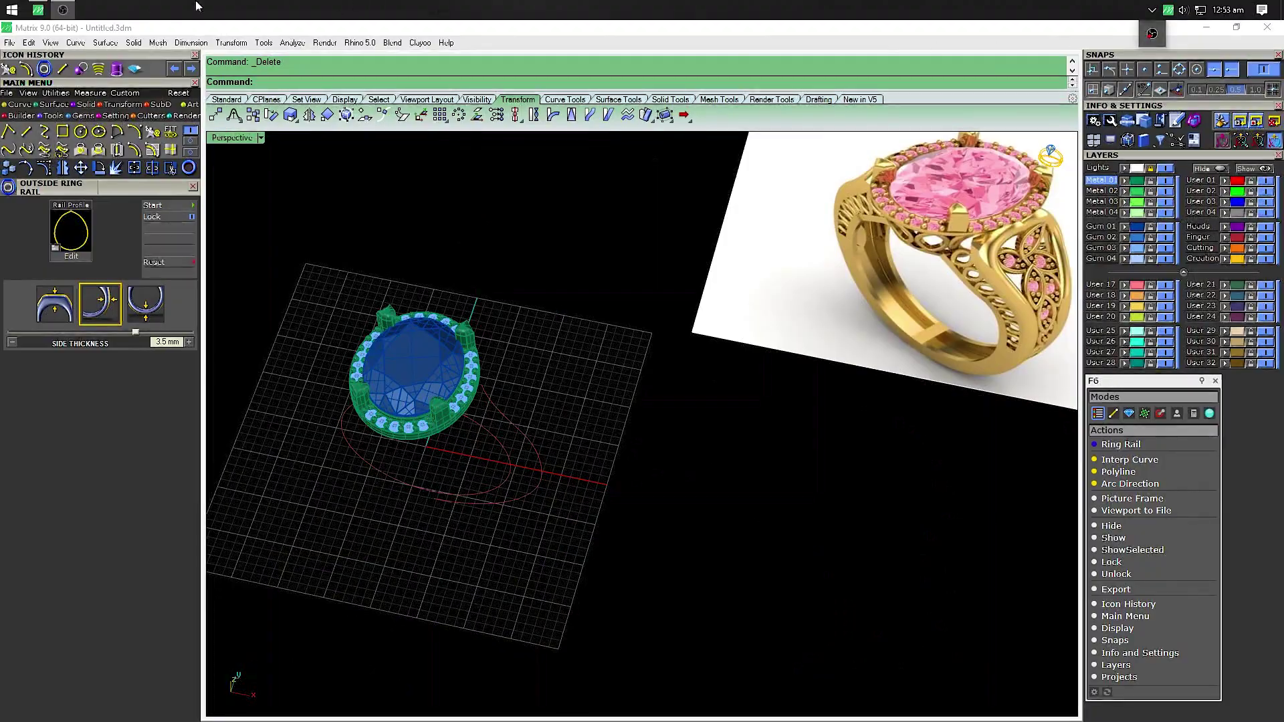
Unlock all parts and switch to a full-size Looking Down view of the ring
{"action": "key", "text": "ctrl+alt+l"}
{"action": "mouse_move", "coordinate": [798, 462]}
{"action": "right_mouse_down"}
{"action": "mouse_move", "coordinate": [551, 420]}
{"action": "mouse_move", "coordinate": [690, 343]}
{"action": "mouse_move", "coordinate": [669, 379]}
{"action": "mouse_move", "coordinate": [611, 410]}
{"action": "mouse_move", "coordinate": [685, 379]}
{"action": "right_mouse_up"}
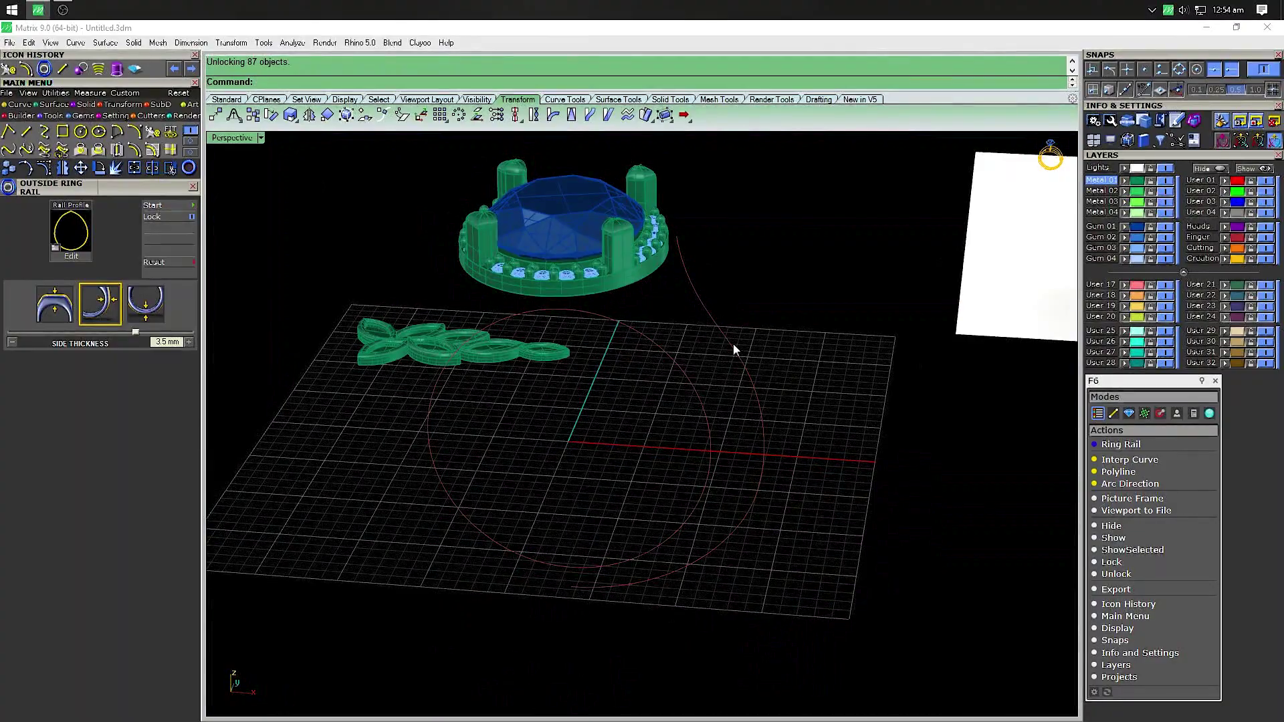
{"action": "right_click_drag", "start_coordinate": [733, 344], "coordinate": [583, 441]}
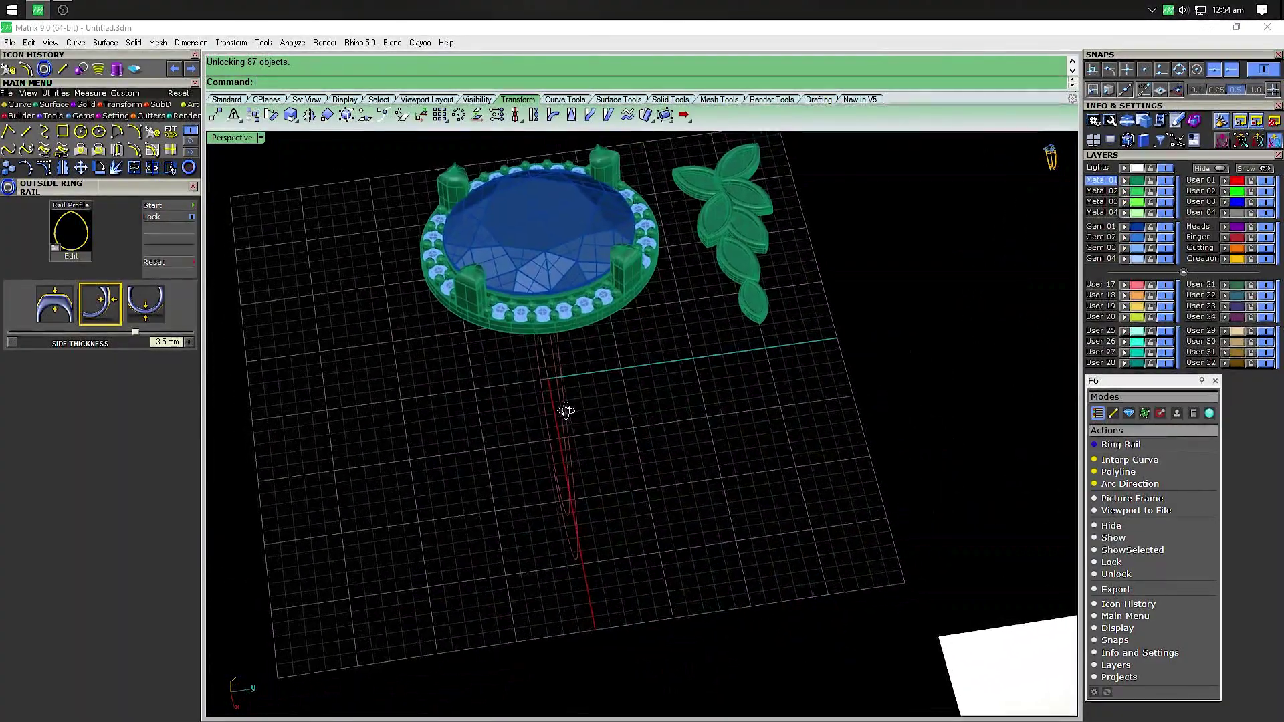
{"action": "right_click_drag", "start_coordinate": [569, 413], "coordinate": [541, 438]}
{"action": "double_click", "coordinate": [232, 137]}
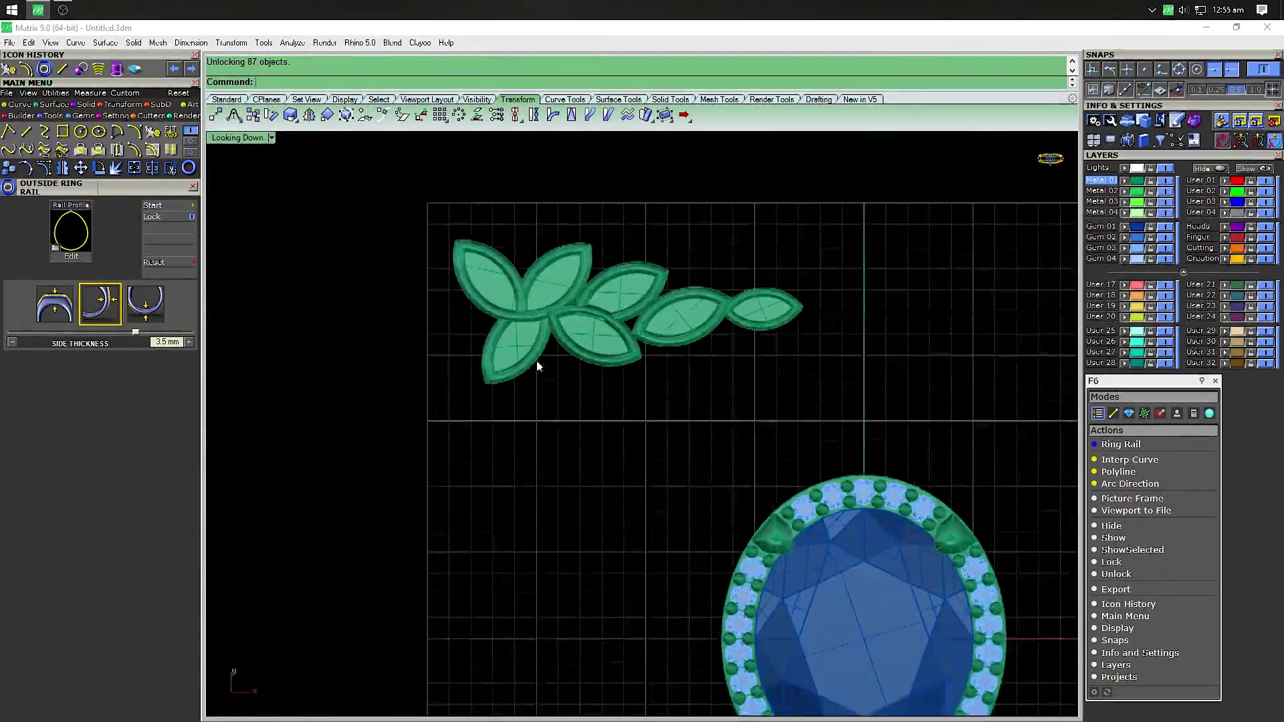
{"action": "scroll", "coordinate": [537, 359], "scroll_direction": "down", "scroll_amount": 2}
Rotate the leaf cluster -90° to stand upright and move it beside the halo head
{"action": "left_click_drag", "start_coordinate": [758, 267], "coordinate": [447, 373]}
{"action": "right_click_drag", "start_coordinate": [584, 393], "coordinate": [556, 443]}
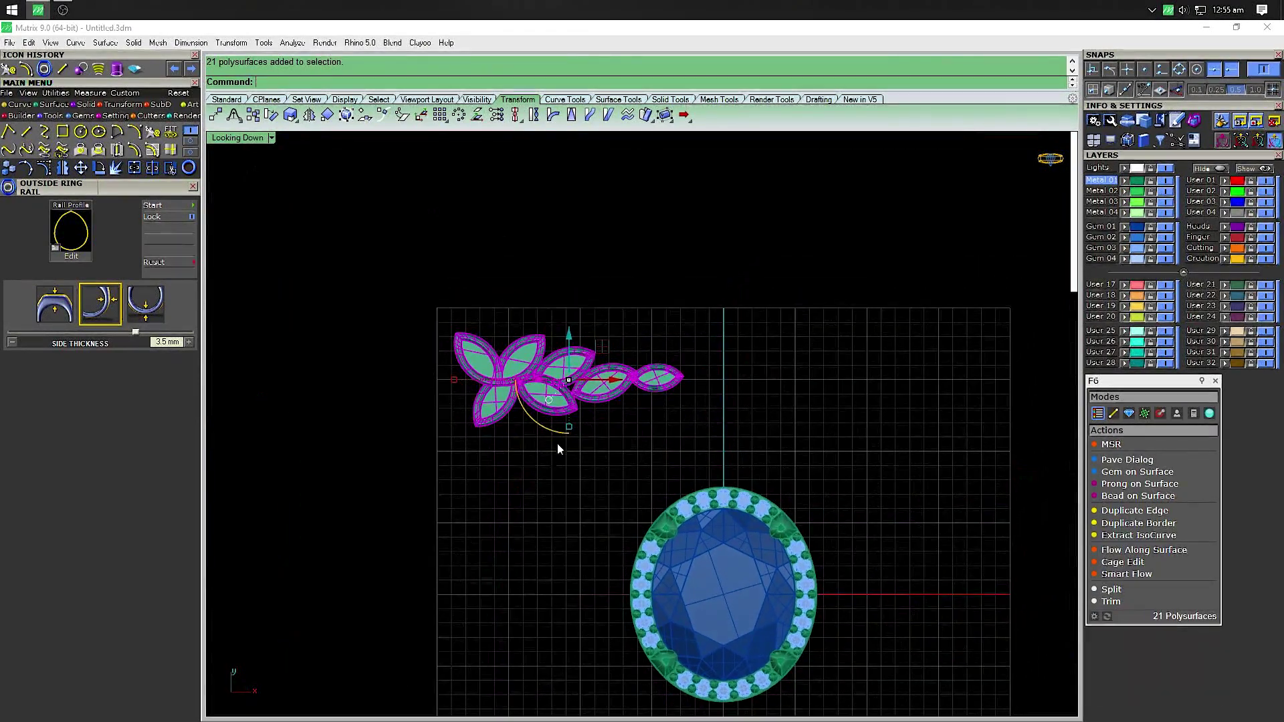
{"action": "left_click_drag", "start_coordinate": [527, 417], "coordinate": [479, 370]}
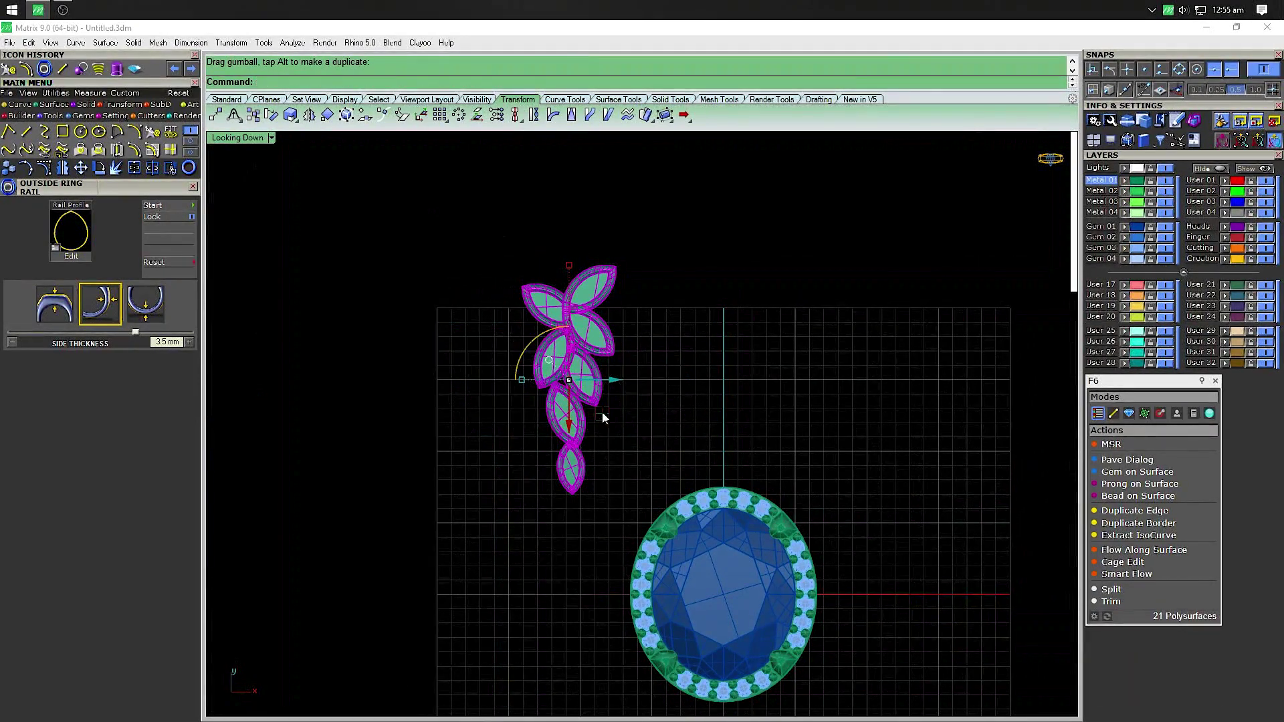
{"action": "left_click_drag", "start_coordinate": [601, 412], "coordinate": [572, 498]}
{"action": "left_click", "coordinate": [680, 421]}
{"action": "right_click_drag", "start_coordinate": [589, 395], "coordinate": [572, 340]}
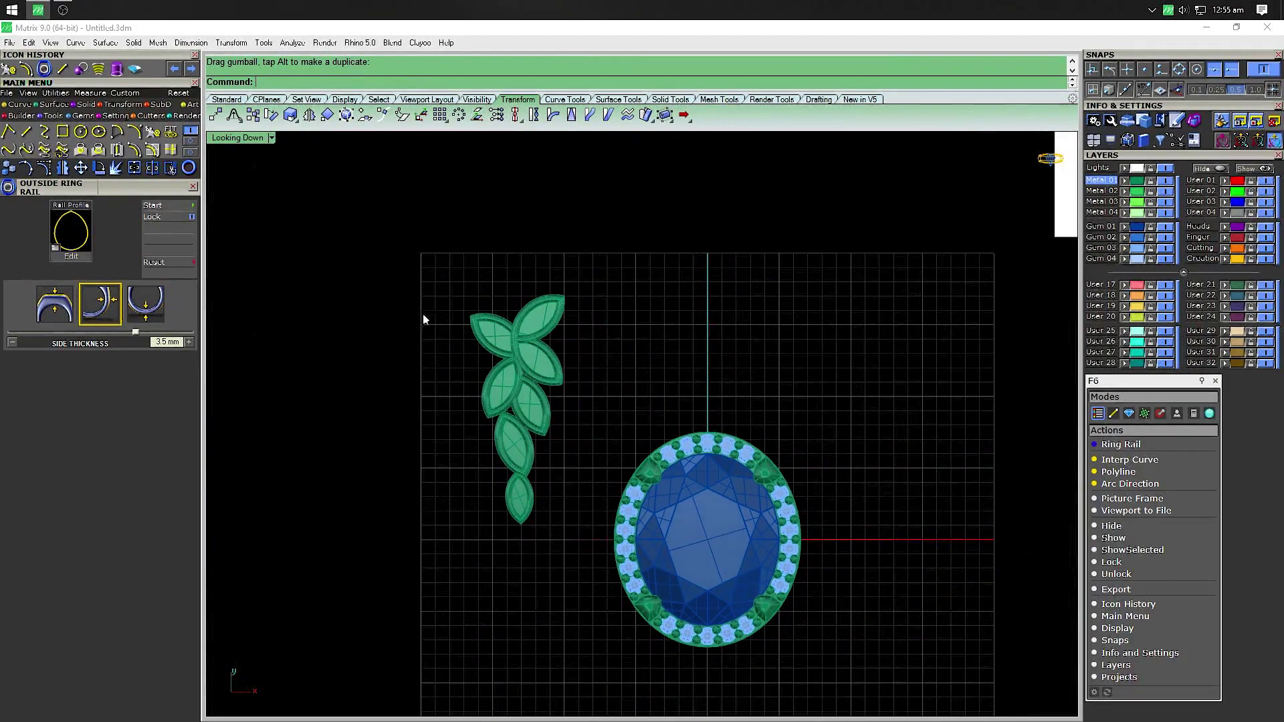
{"action": "left_click", "coordinate": [64, 69]}
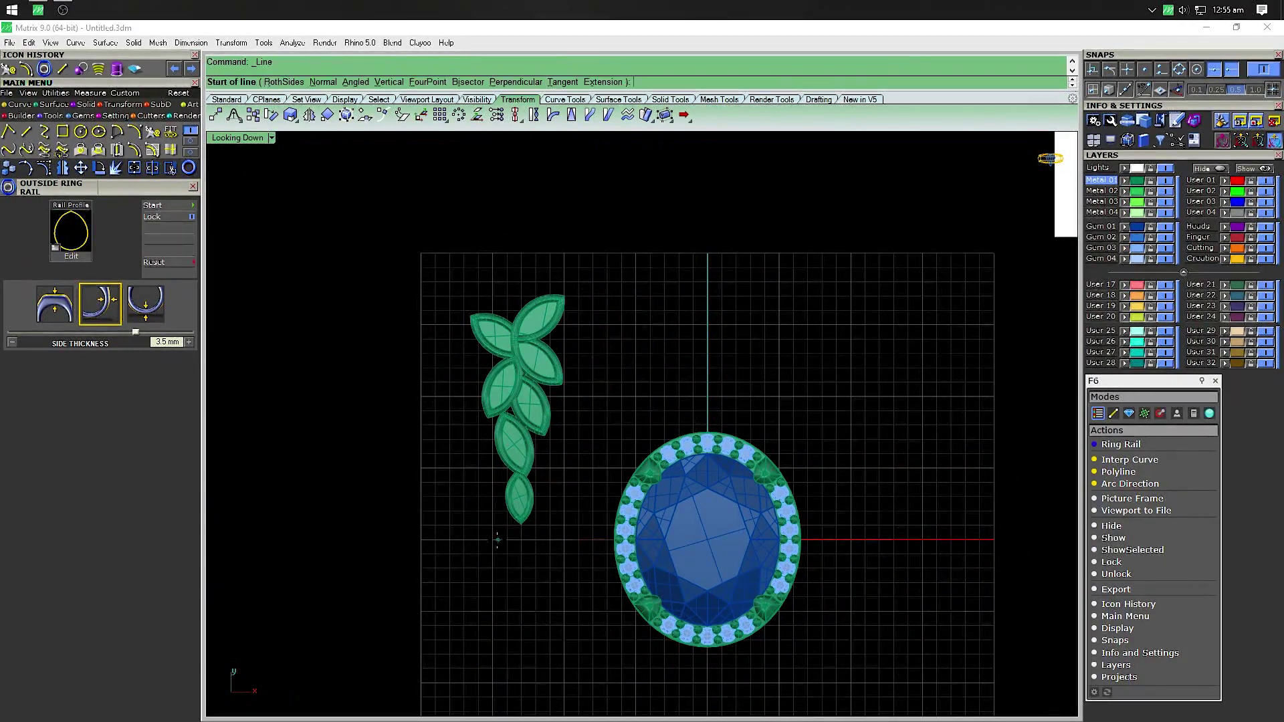
Draw a horizontal top line above the upright leaf cluster
{"action": "scroll", "coordinate": [497, 539], "scroll_direction": "up", "scroll_amount": 1}
{"action": "scroll", "coordinate": [479, 553], "scroll_direction": "down", "scroll_amount": 1}
{"action": "scroll", "coordinate": [452, 349], "scroll_direction": "down", "scroll_amount": 1}
{"action": "scroll", "coordinate": [469, 296], "scroll_direction": "up", "scroll_amount": 5}
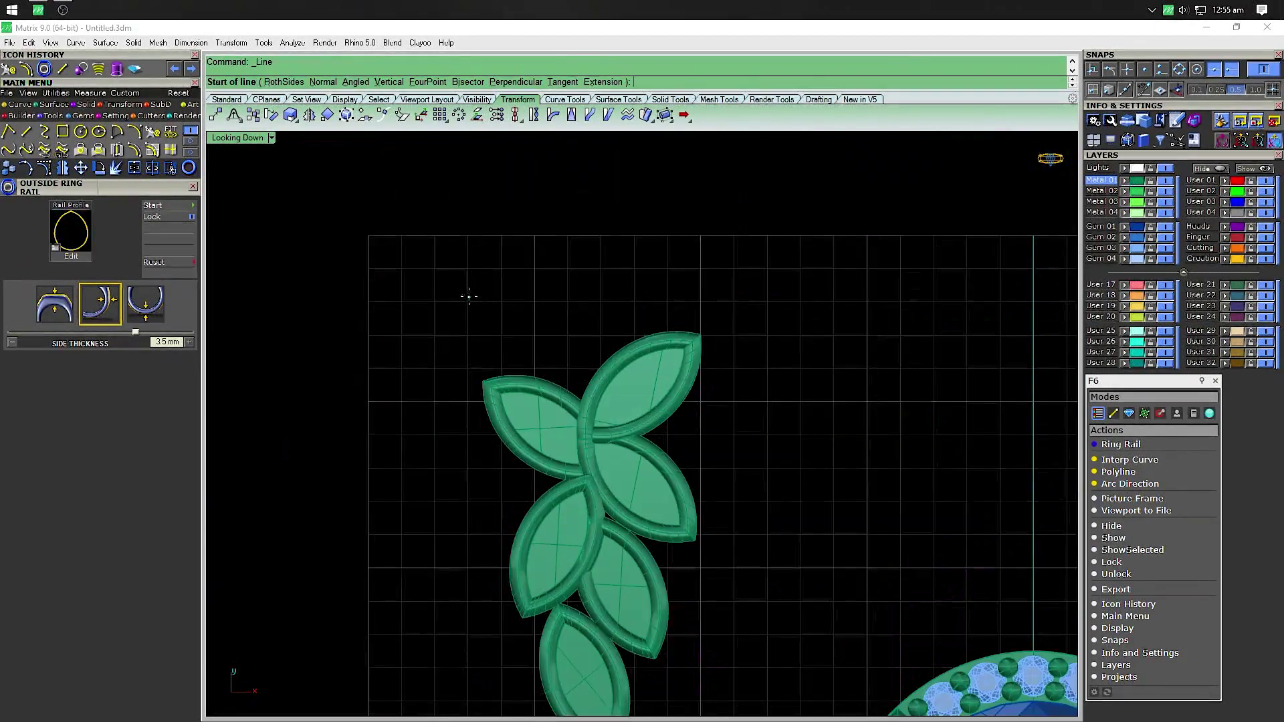
{"action": "left_click", "coordinate": [470, 278]}
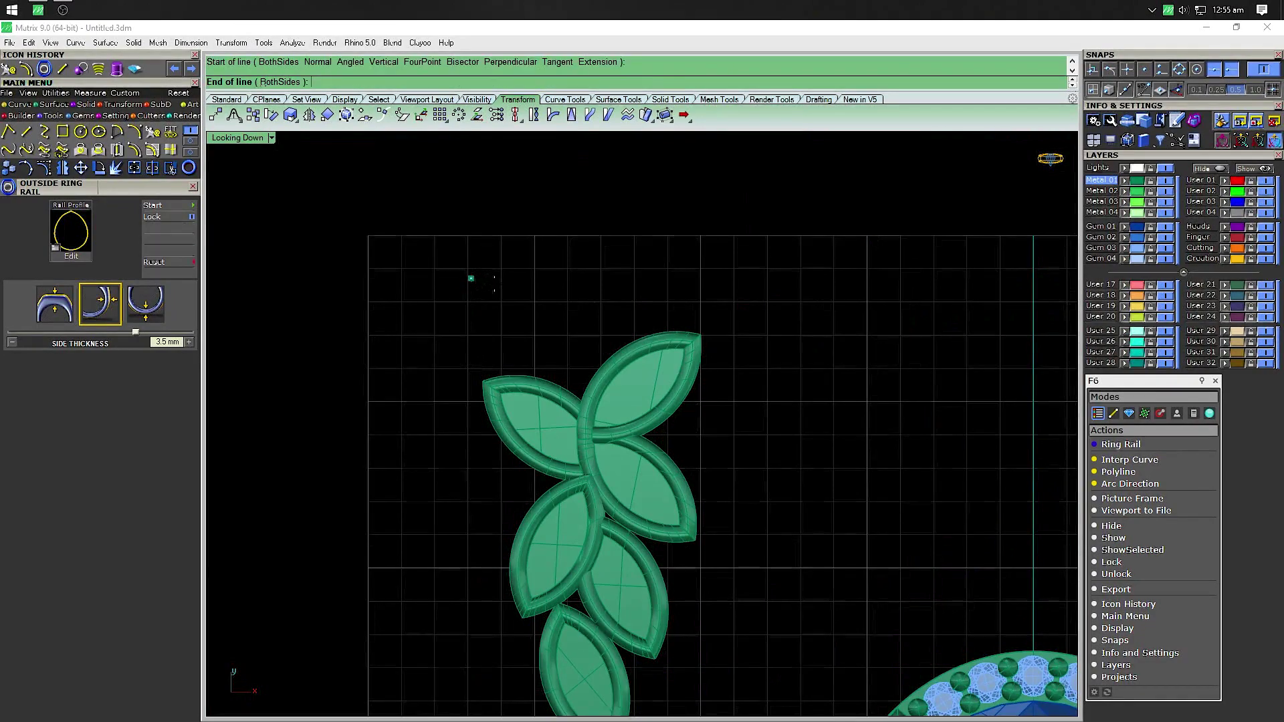
{"action": "left_click", "coordinate": [710, 288]}
Draw a slanted side line from the top line down past the leaves
{"action": "scroll", "coordinate": [710, 287], "scroll_direction": "down", "scroll_amount": 1}
{"action": "key", "text": "Return"}
{"action": "scroll", "coordinate": [619, 273], "scroll_direction": "down", "scroll_amount": 1}
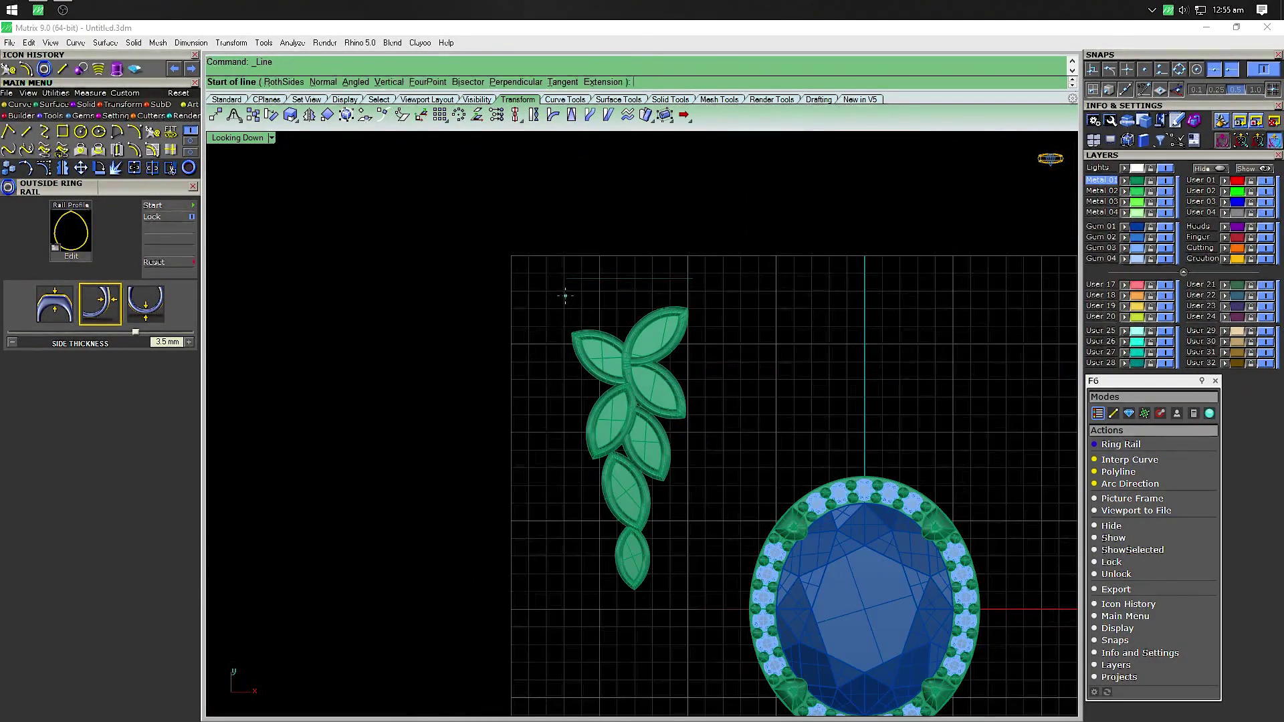
{"action": "left_click", "coordinate": [565, 278]}
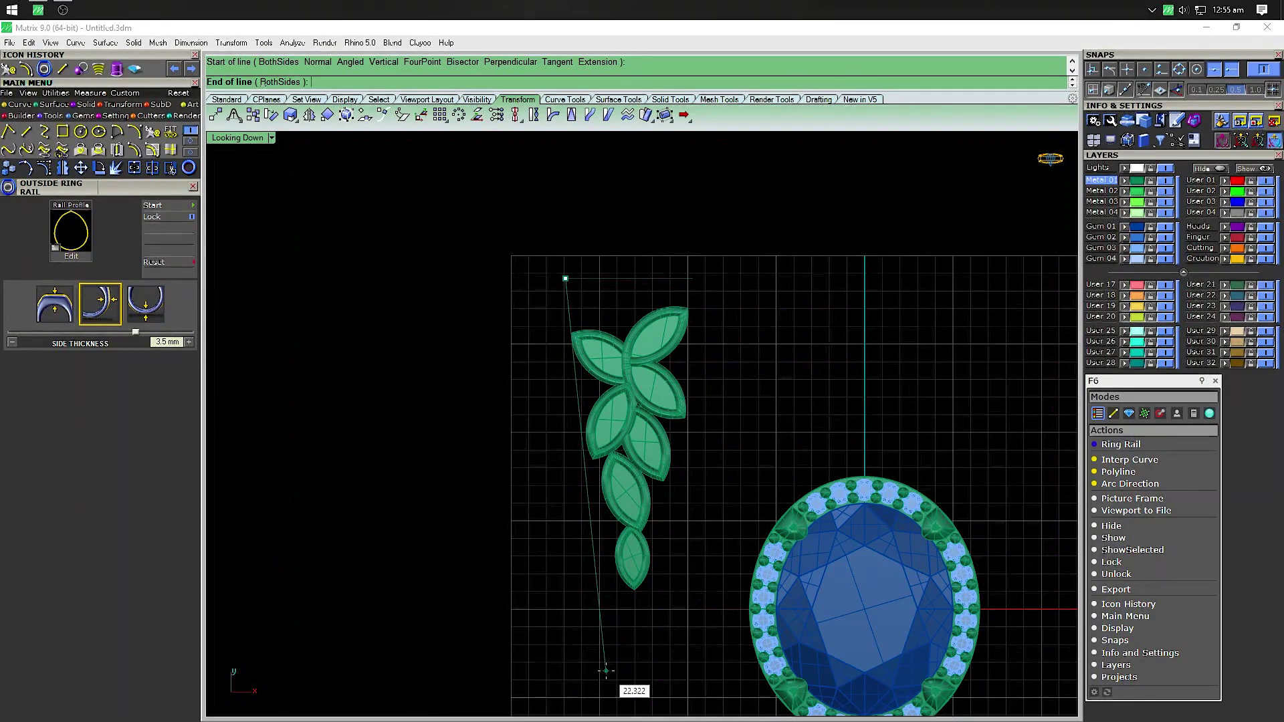
{"action": "scroll", "coordinate": [601, 616], "scroll_direction": "down", "scroll_amount": 1}
{"action": "scroll", "coordinate": [602, 616], "scroll_direction": "down", "scroll_amount": 1}
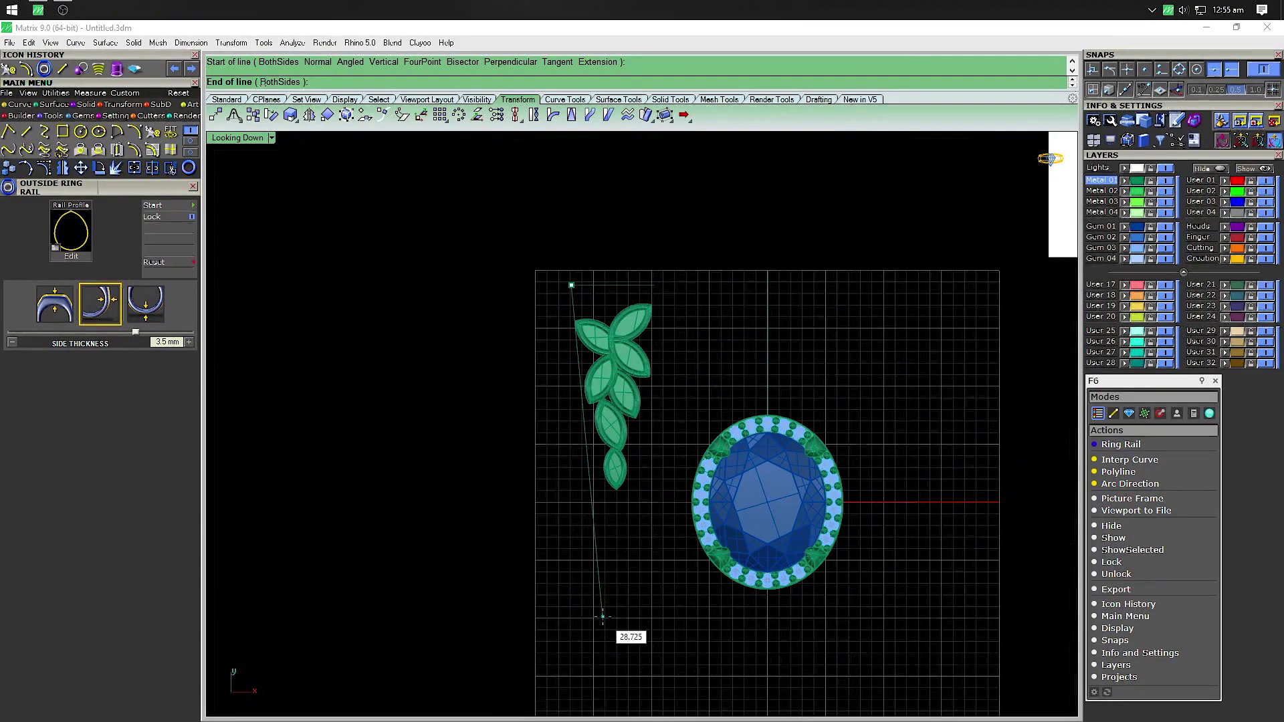
{"action": "left_click", "coordinate": [603, 616]}
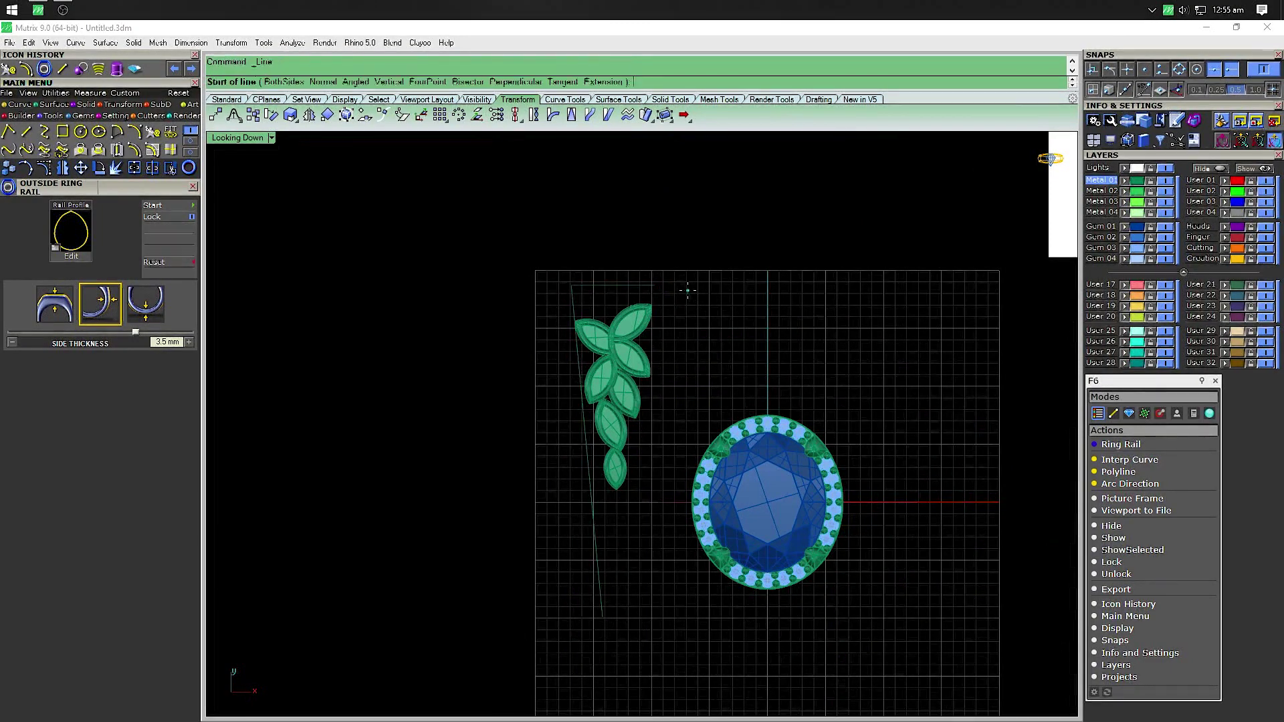
{"action": "key", "text": "Escape"}
Mirror a copy of the slanted side line to the leaves' other side
{"action": "left_click", "coordinate": [577, 315]}
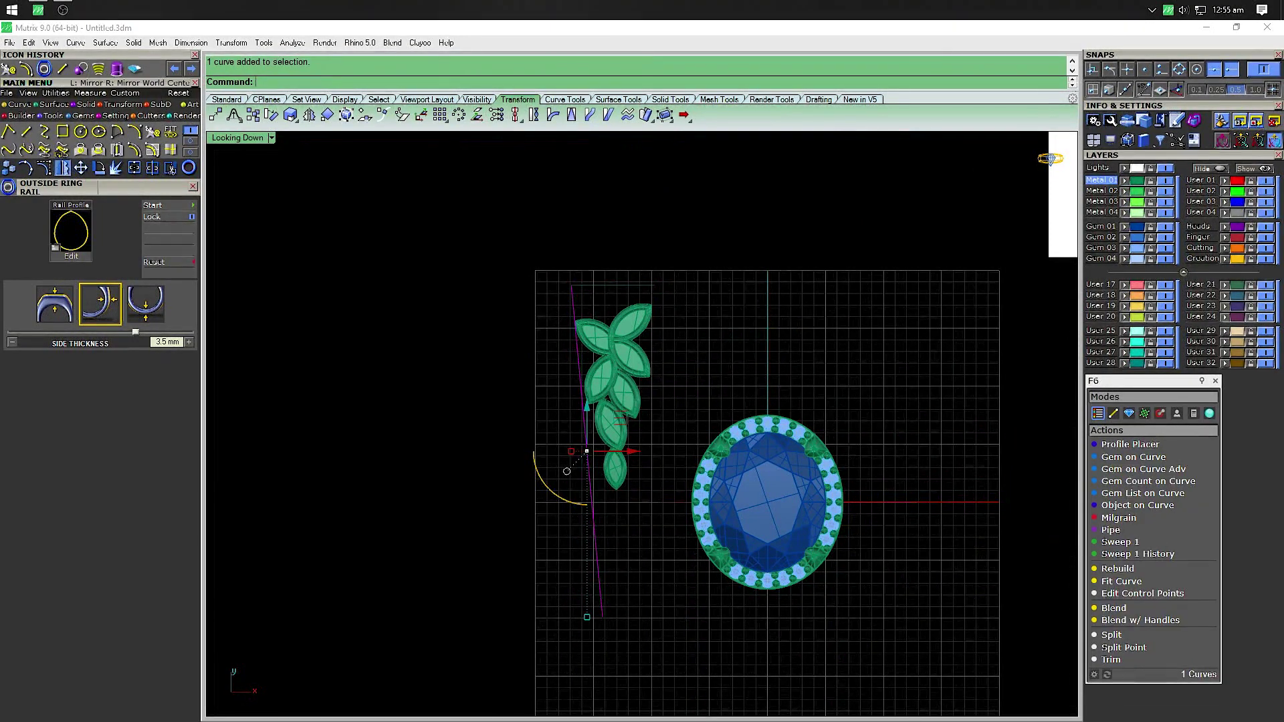
{"action": "left_click", "coordinate": [619, 267]}
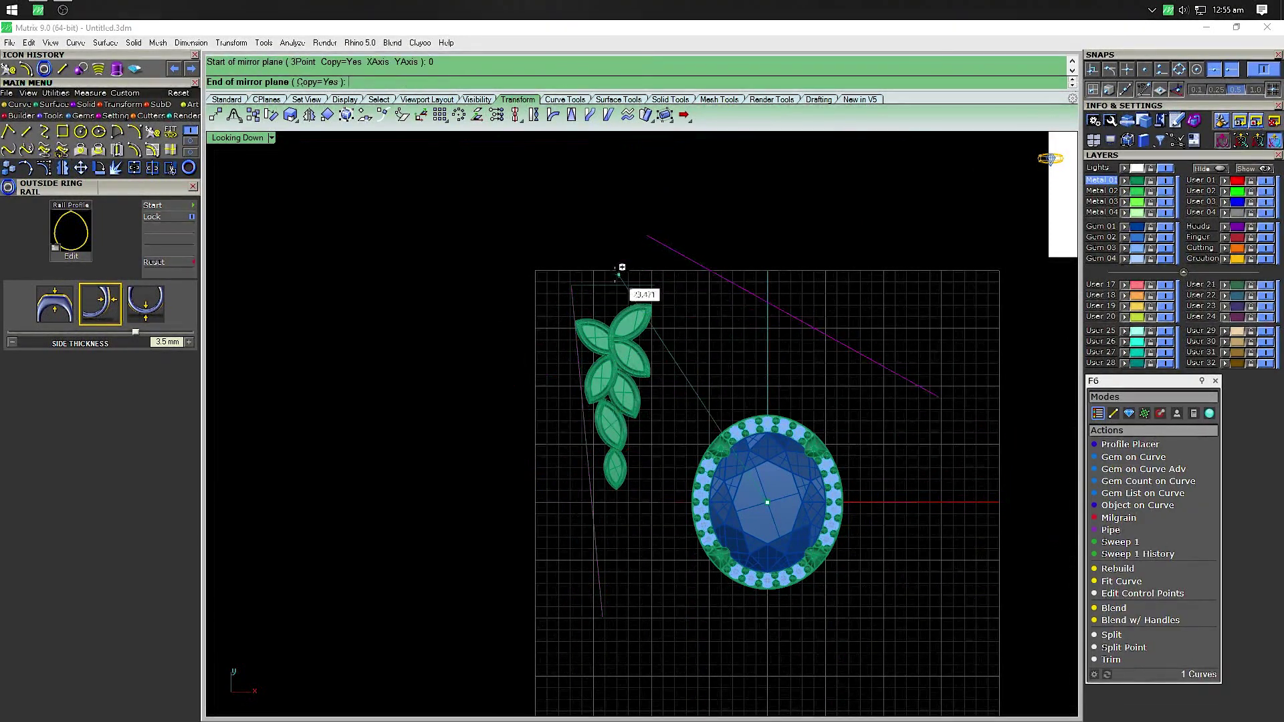
{"action": "left_click", "coordinate": [67, 167]}
{"action": "left_click", "coordinate": [612, 285]}
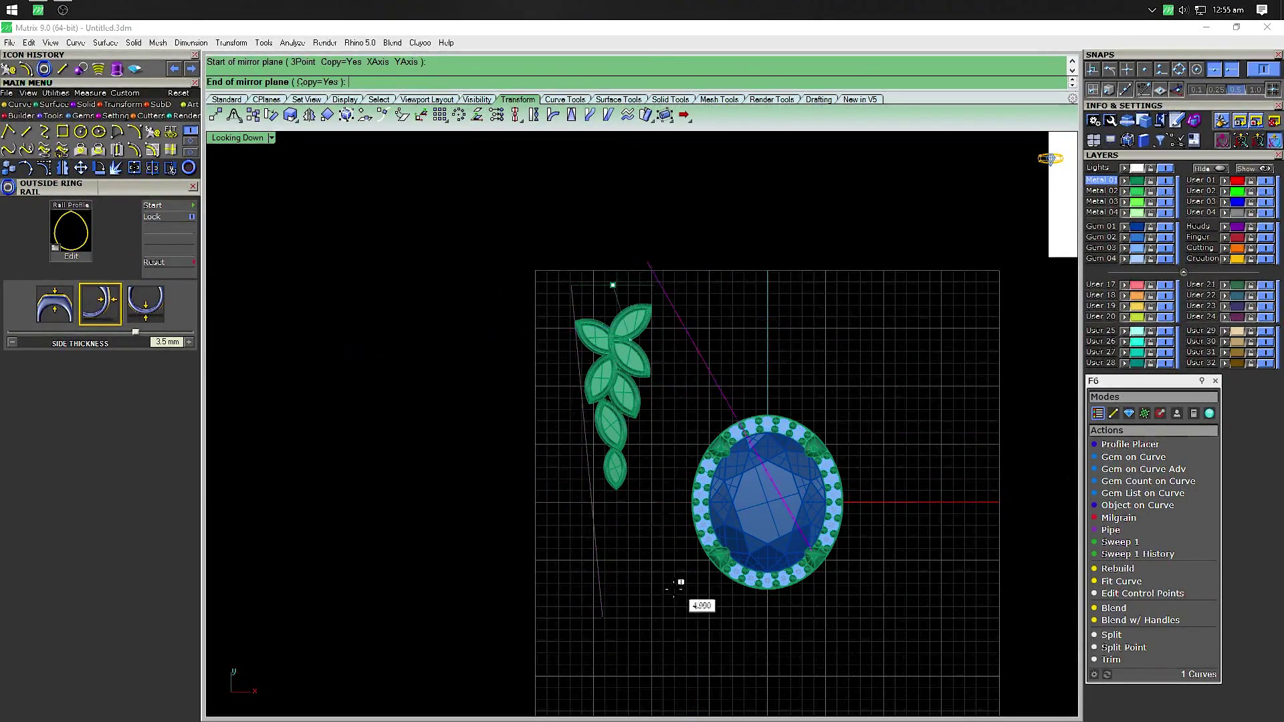
{"action": "left_click", "coordinate": [655, 548]}
Select the three outline lines ready for filleting
{"action": "scroll", "coordinate": [682, 301], "scroll_direction": "up", "scroll_amount": 3}
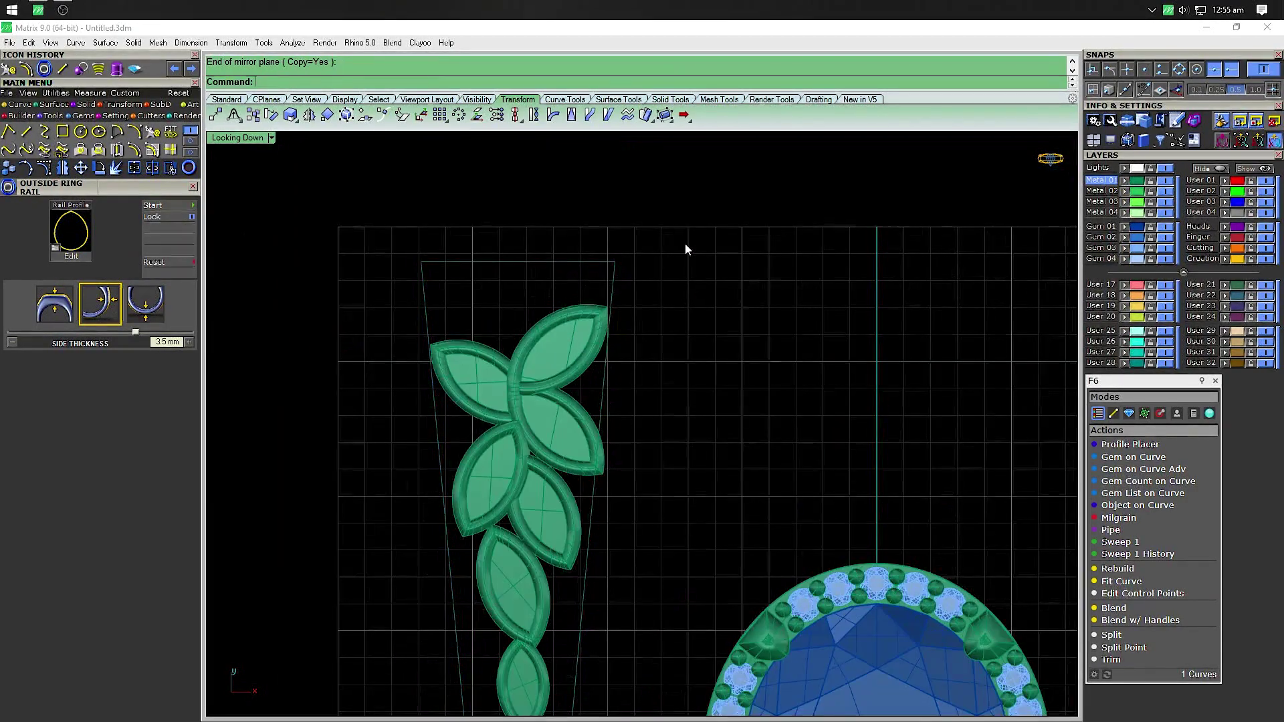
{"action": "right_click_drag", "start_coordinate": [685, 244], "coordinate": [731, 297]}
{"action": "left_click_drag", "start_coordinate": [462, 337], "coordinate": [461, 335]}
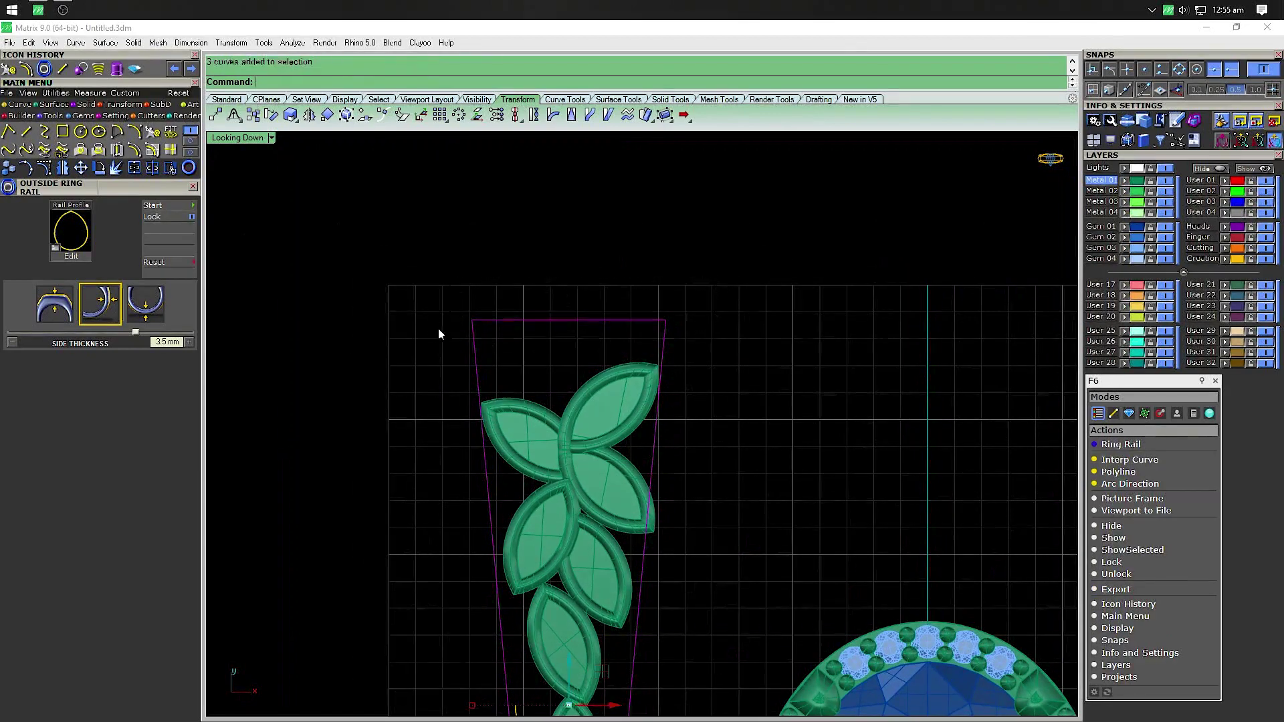
{"action": "left_click", "coordinate": [191, 150]}
Fillet one outline corner with a trial radius of 0.2
{"action": "scroll", "coordinate": [642, 327], "scroll_direction": "up", "scroll_amount": 3}
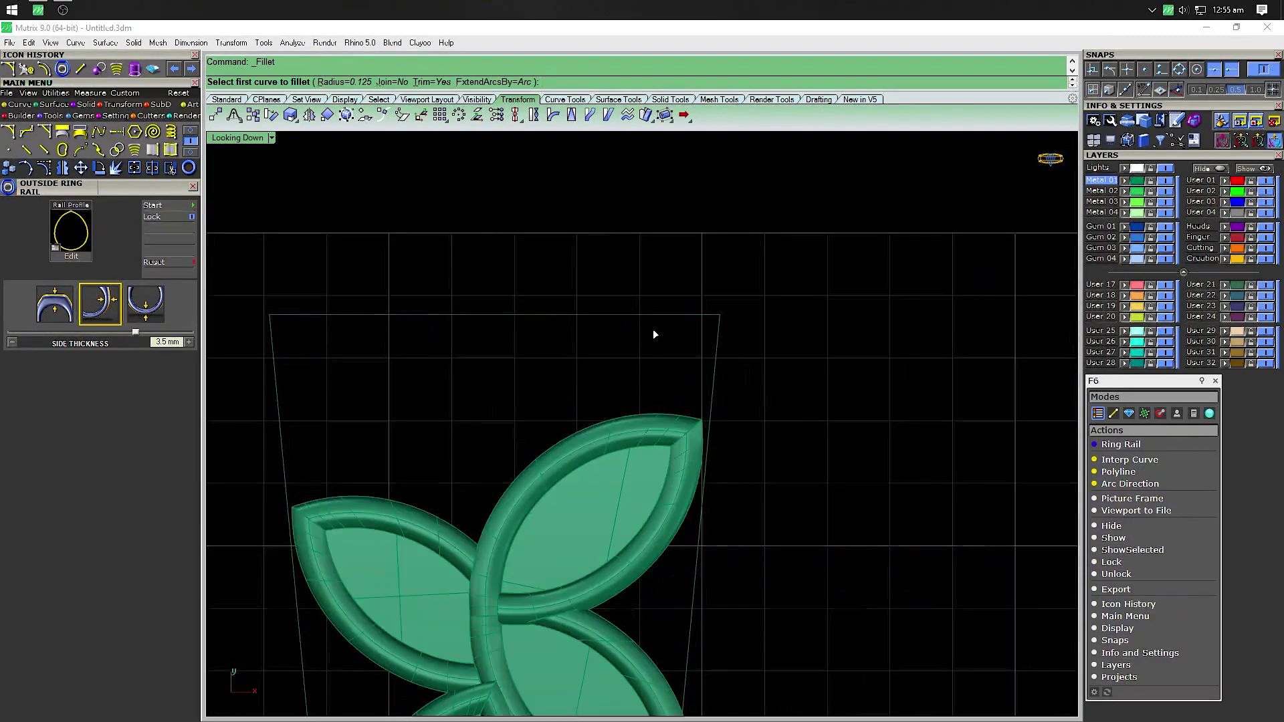
{"action": "left_click", "coordinate": [326, 82]}
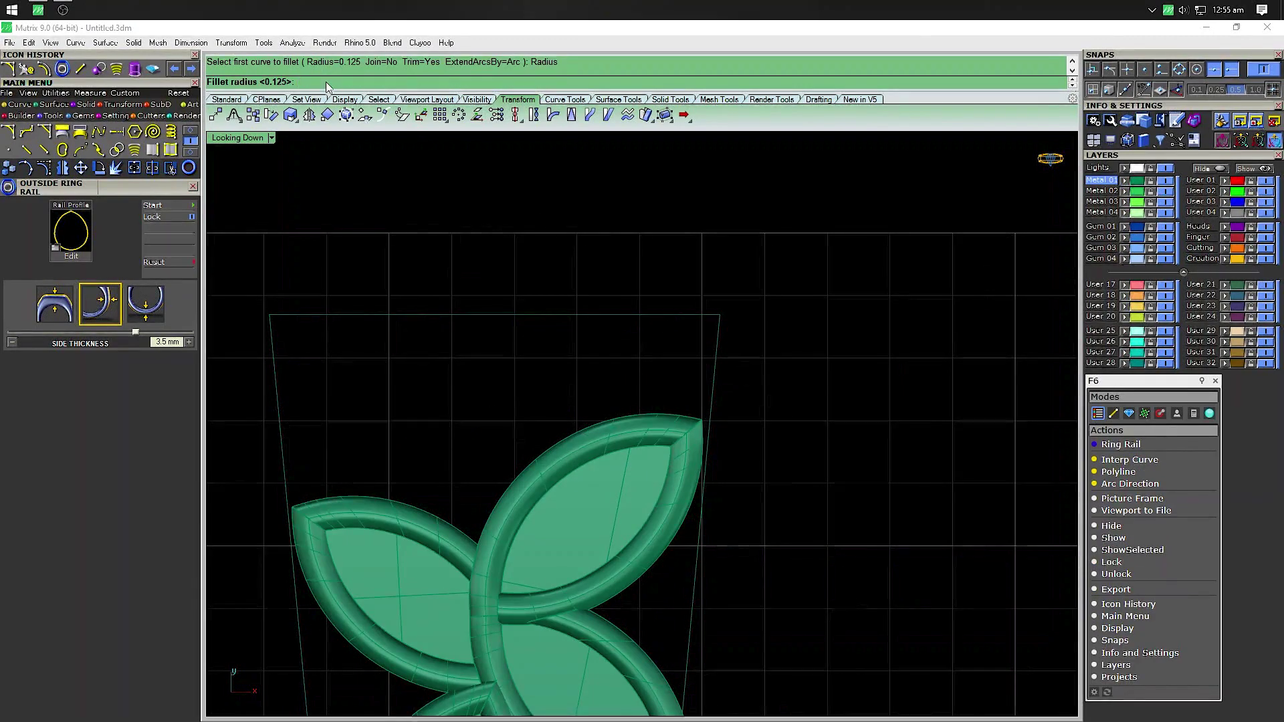
{"action": "type", "text": ".2"}
{"action": "key", "text": "Return"}
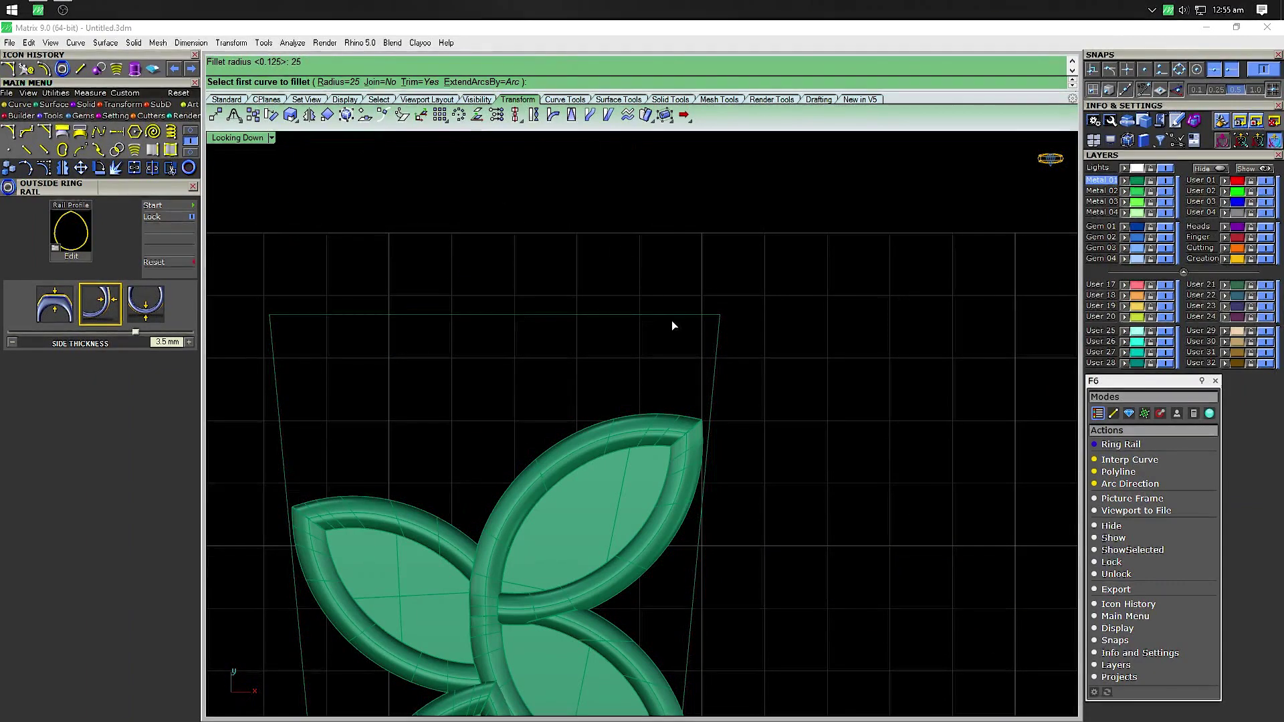
{"action": "left_click", "coordinate": [717, 343]}
{"action": "left_click", "coordinate": [688, 318]}
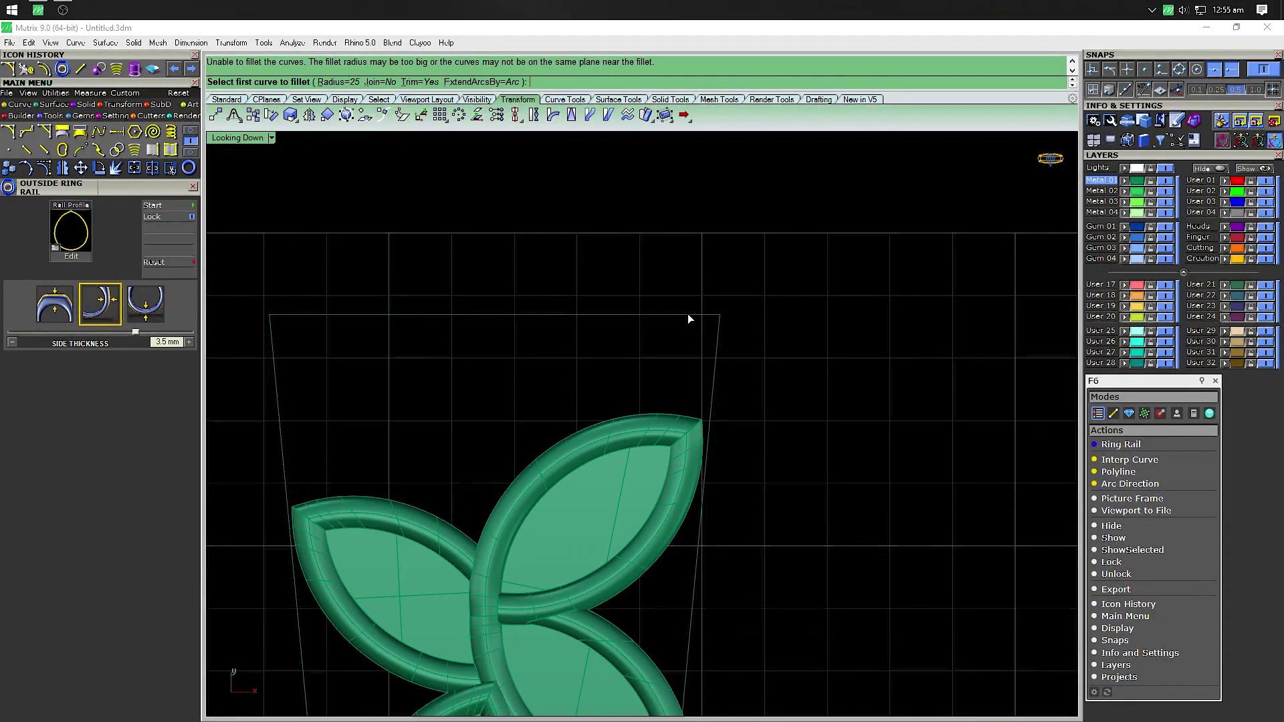
Change the fillet radius to 2.5 and round the top-right corner
{"action": "key", "text": "Return"}
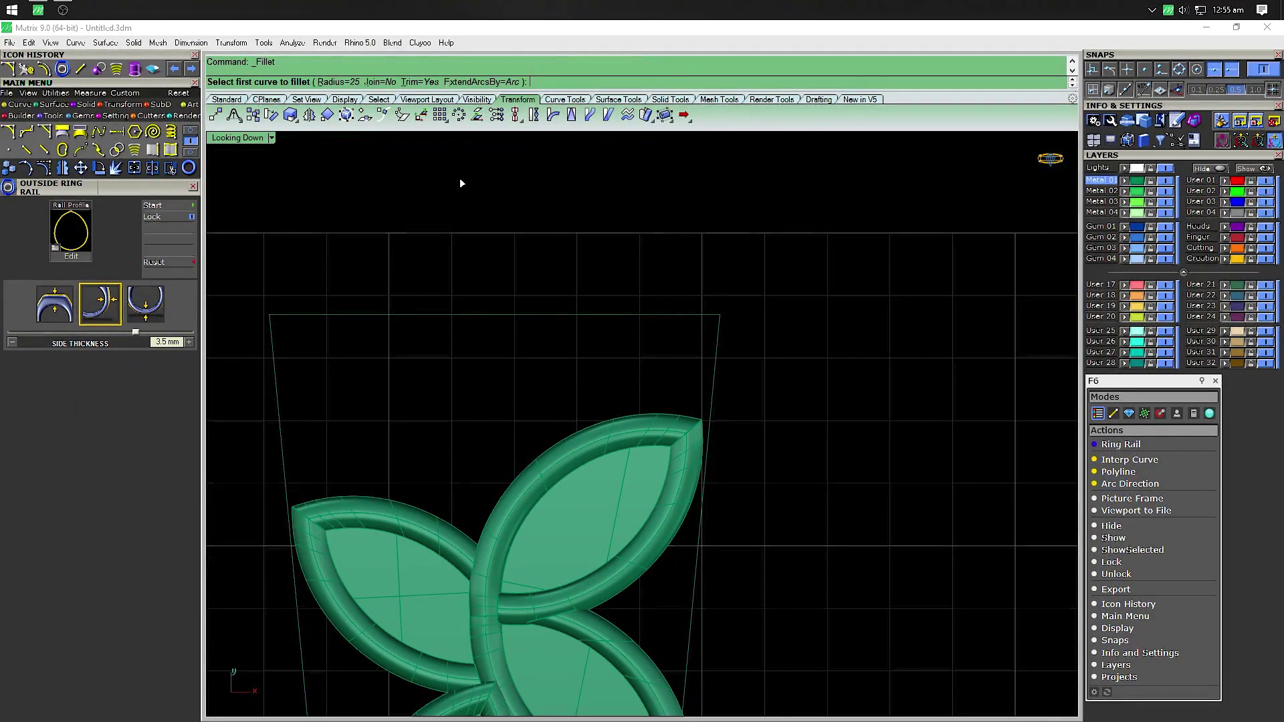
{"action": "left_click", "coordinate": [325, 84]}
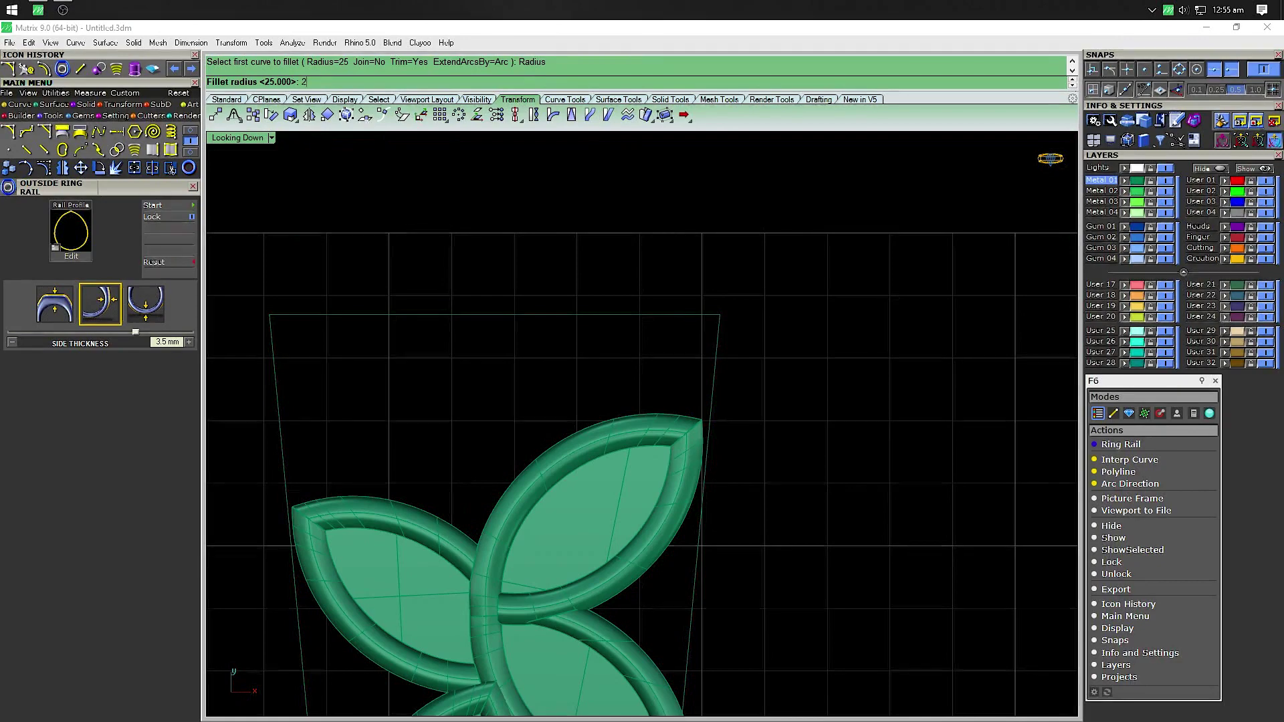
{"action": "type", "text": "2.5"}
{"action": "key", "text": "Return"}
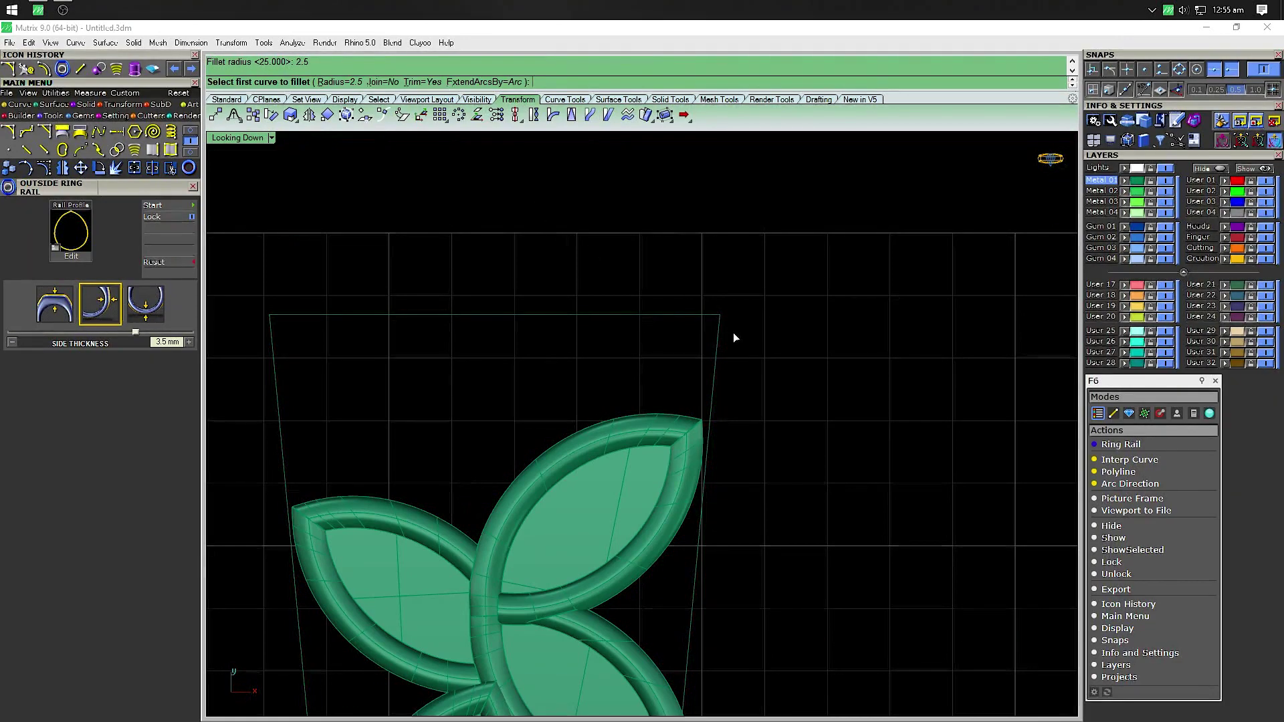
{"action": "left_click", "coordinate": [720, 340]}
{"action": "left_click", "coordinate": [688, 315]}
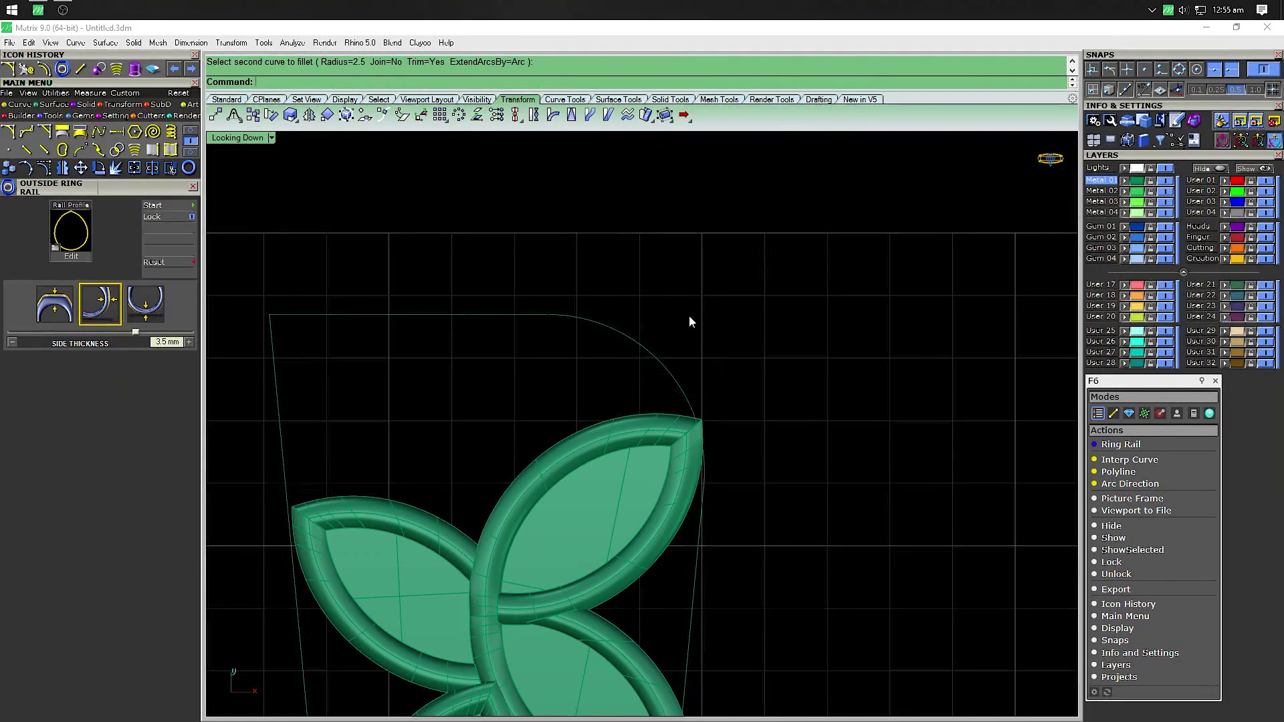
Round the top-left corner of the outline with the same 2.5 radius
{"action": "right_click_drag", "start_coordinate": [360, 376], "coordinate": [563, 278]}
{"action": "key", "text": "Return"}
{"action": "left_click", "coordinate": [522, 217]}
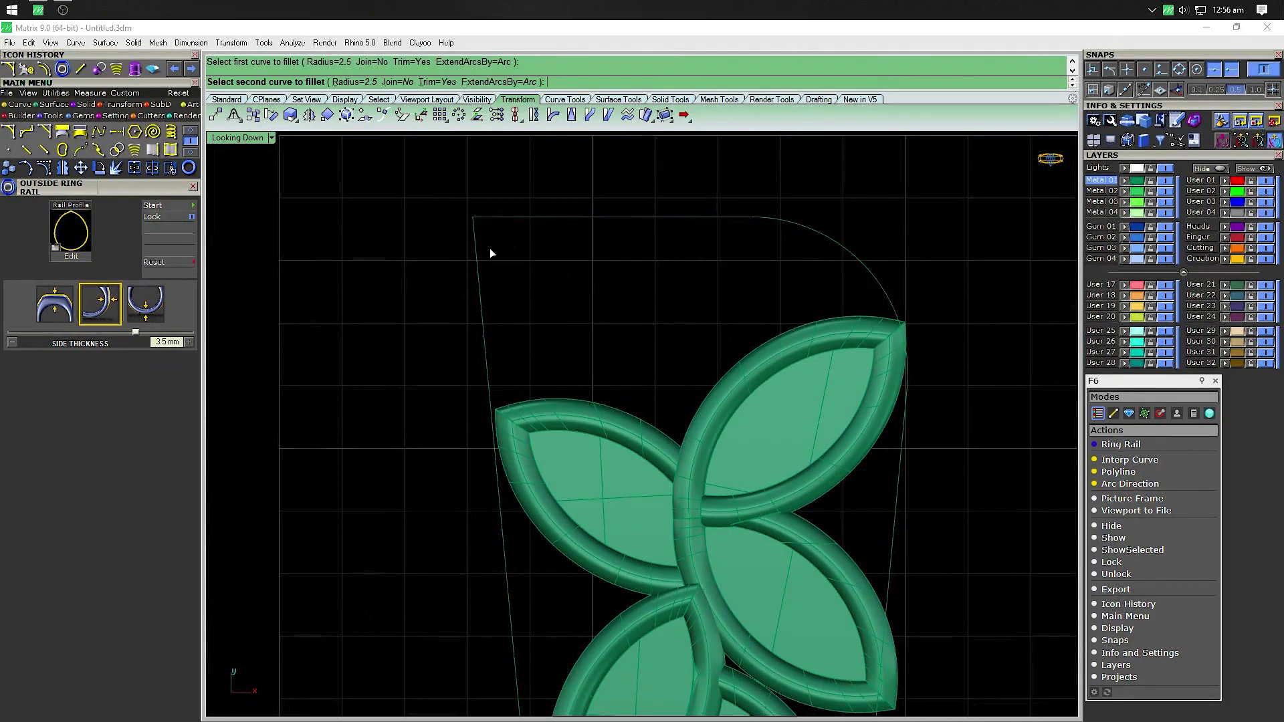
{"action": "left_click", "coordinate": [480, 261]}
{"action": "scroll", "coordinate": [584, 287], "scroll_direction": "down", "scroll_amount": 2}
Select the curves of the rounded three-part shank outline
{"action": "key", "text": "Return"}
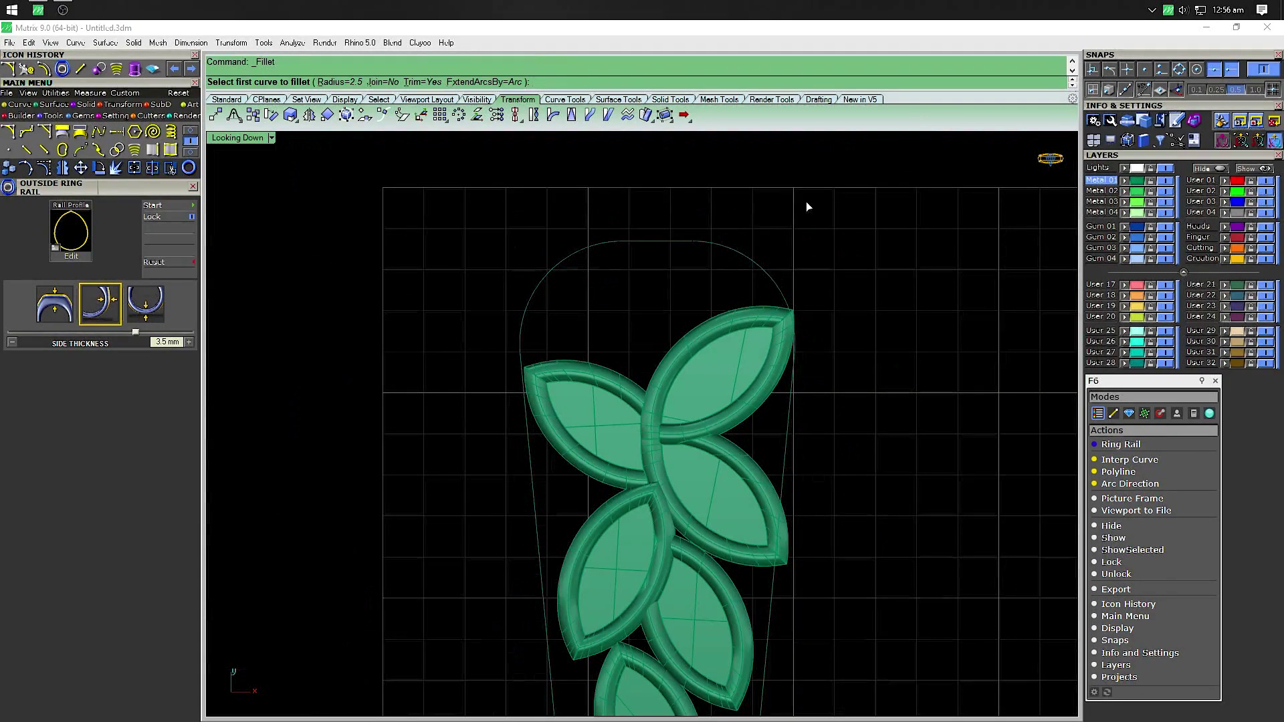
{"action": "left_click_drag", "start_coordinate": [806, 198], "coordinate": [531, 261]}
{"action": "key", "text": "Escape"}
{"action": "left_click_drag", "start_coordinate": [785, 221], "coordinate": [553, 261]}
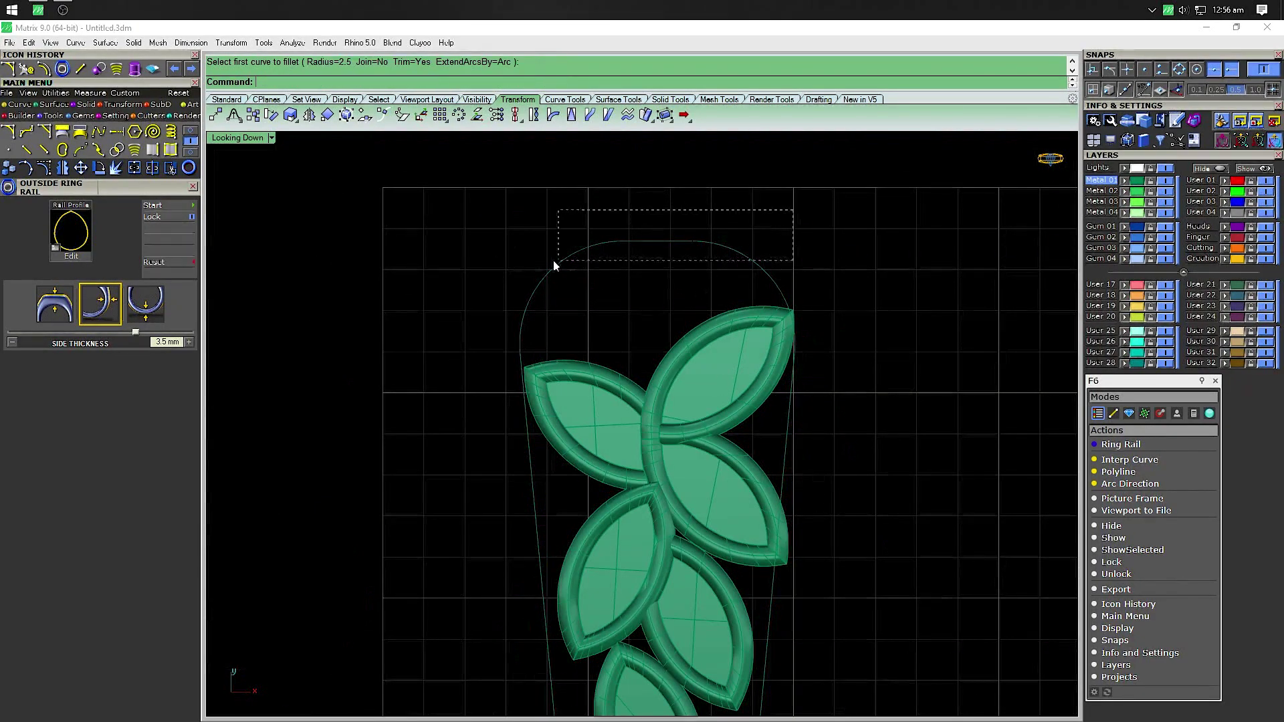
{"action": "scroll", "coordinate": [588, 281], "scroll_direction": "down", "scroll_amount": 2}
{"action": "left_click", "coordinate": [707, 348]}
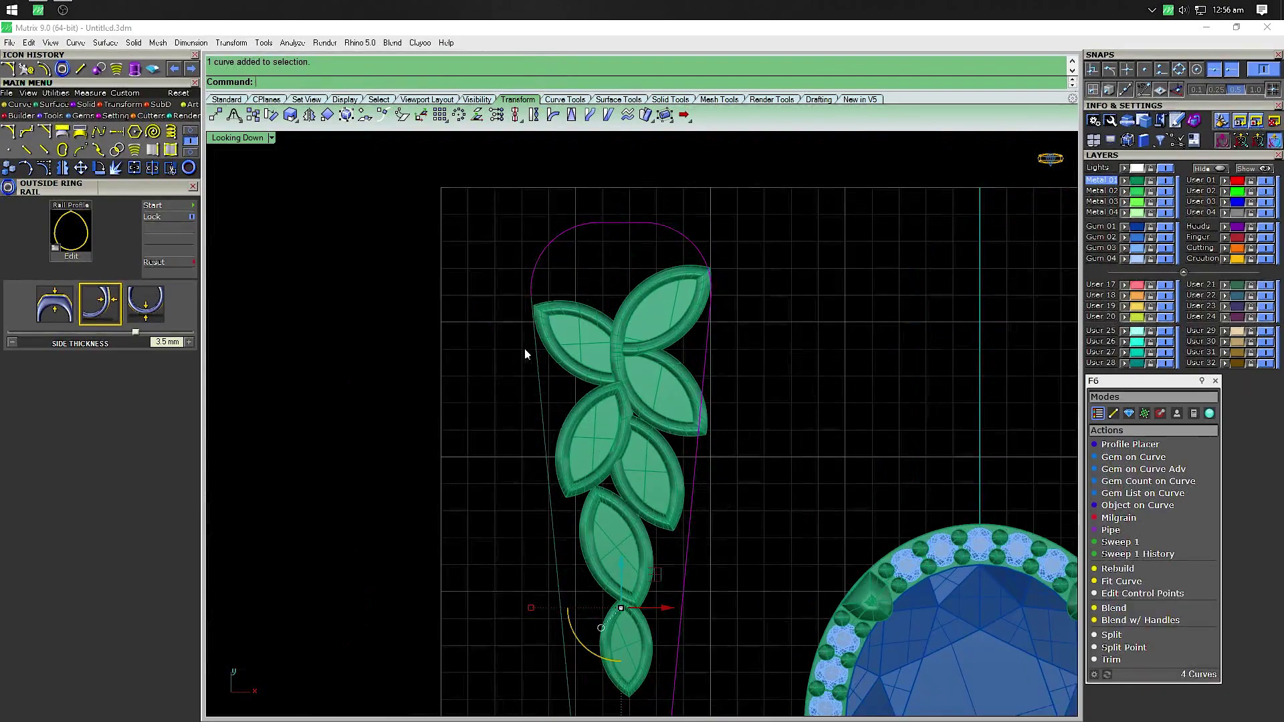
Shift the selected shank outline curves downward and widen them
{"action": "left_click", "coordinate": [540, 374]}
{"action": "scroll", "coordinate": [439, 365], "scroll_direction": "down", "scroll_amount": 1}
{"action": "scroll", "coordinate": [625, 676], "scroll_direction": "down", "scroll_amount": 1}
{"action": "scroll", "coordinate": [616, 566], "scroll_direction": "down", "scroll_amount": 1}
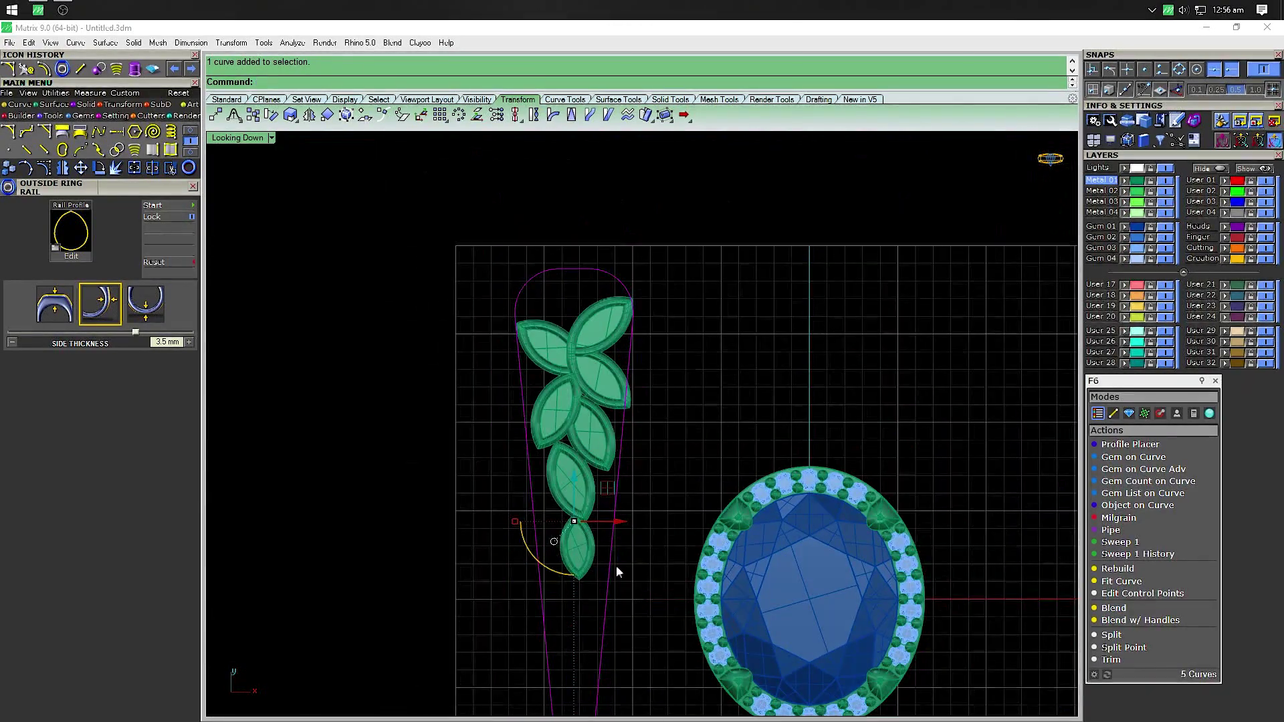
{"action": "scroll", "coordinate": [605, 472], "scroll_direction": "up", "scroll_amount": 3}
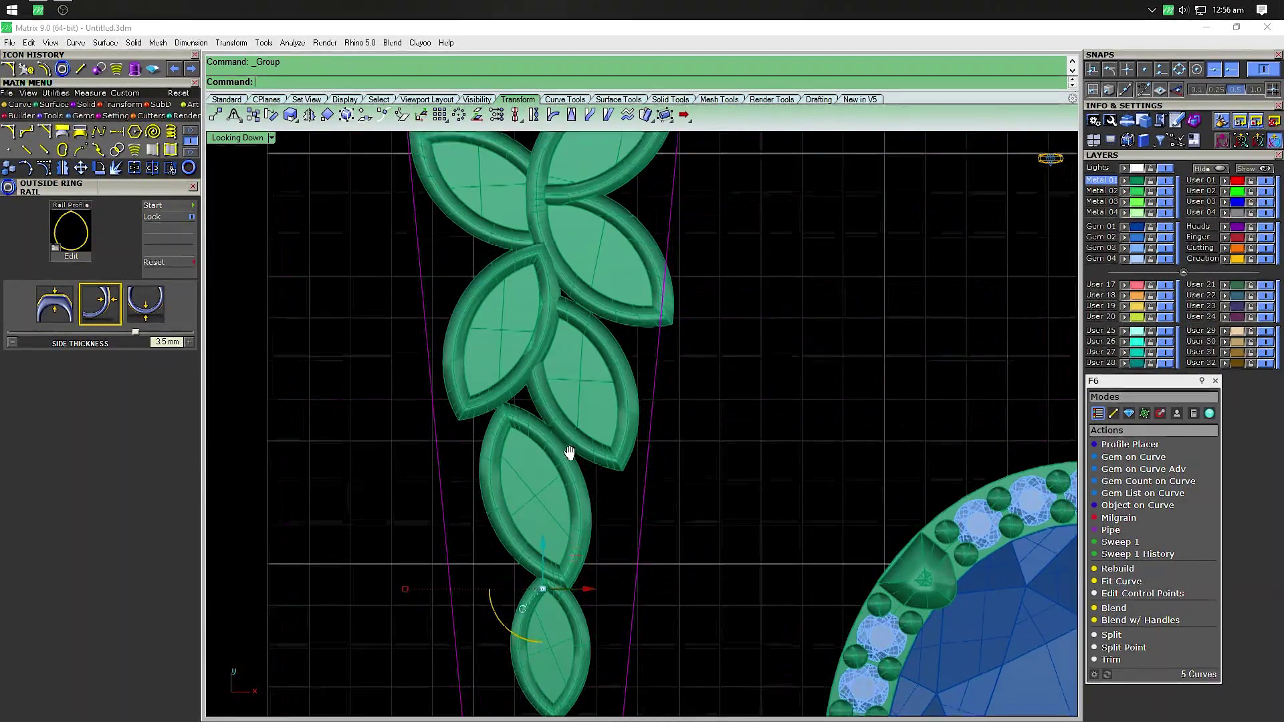
{"action": "scroll", "coordinate": [571, 508], "scroll_direction": "down", "scroll_amount": 1}
{"action": "left_click_drag", "start_coordinate": [552, 621], "coordinate": [553, 649]}
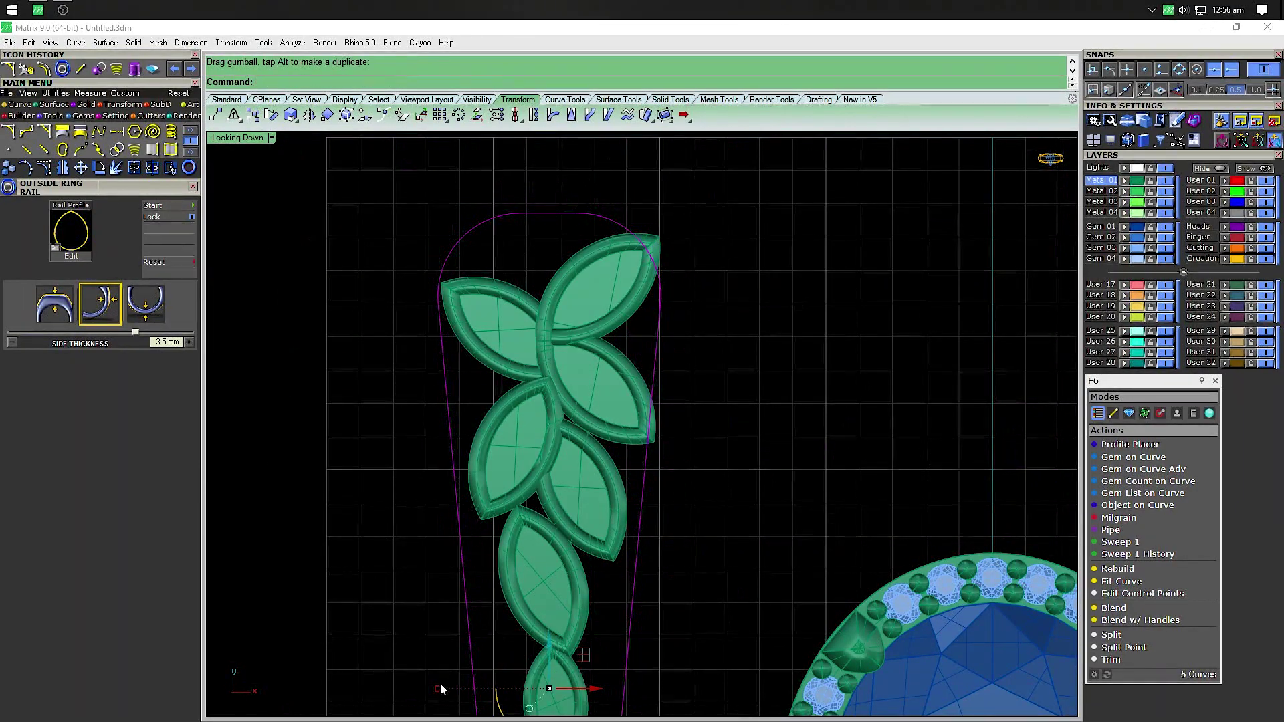
{"action": "left_click_drag", "start_coordinate": [441, 688], "coordinate": [570, 546]}
{"action": "mouse_move", "coordinate": [570, 546]}
{"action": "right_mouse_down"}
{"action": "mouse_move", "coordinate": [659, 588]}
{"action": "mouse_move", "coordinate": [604, 514]}
{"action": "right_mouse_up"}
Move the leaf cluster slightly left and down
{"action": "left_click", "coordinate": [567, 408]}
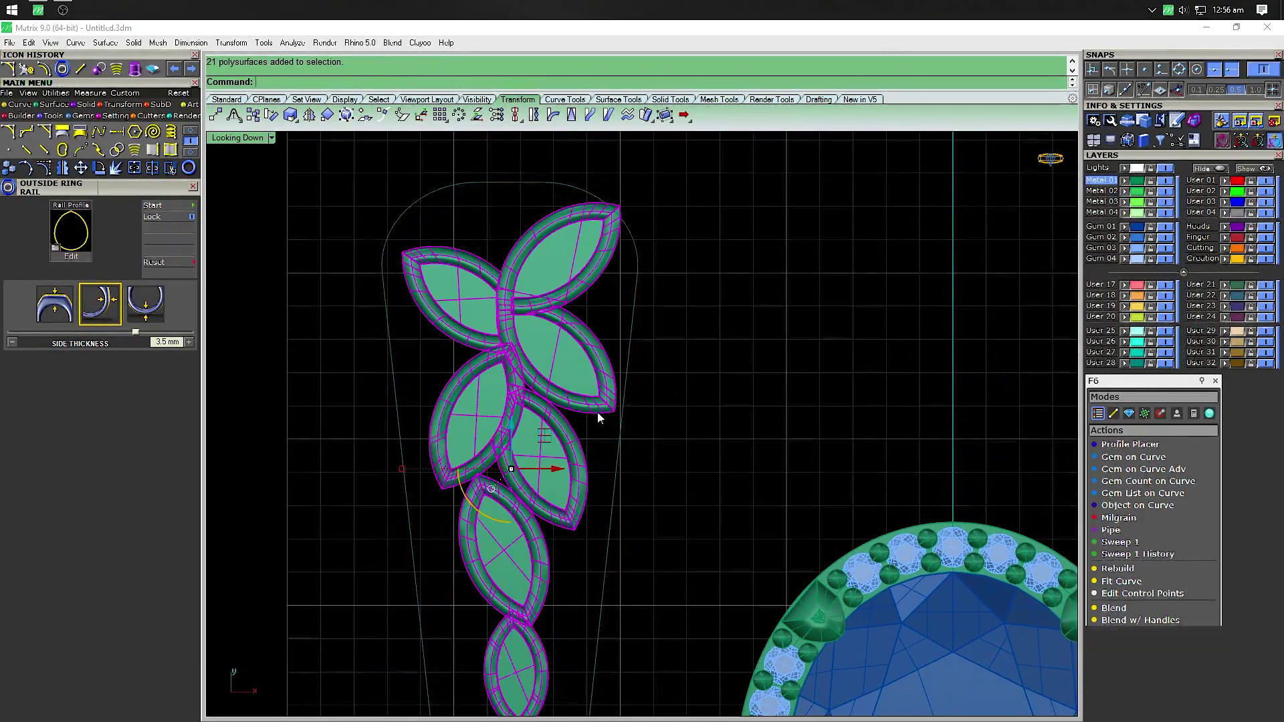
{"action": "left_click_drag", "start_coordinate": [559, 373], "coordinate": [544, 387]}
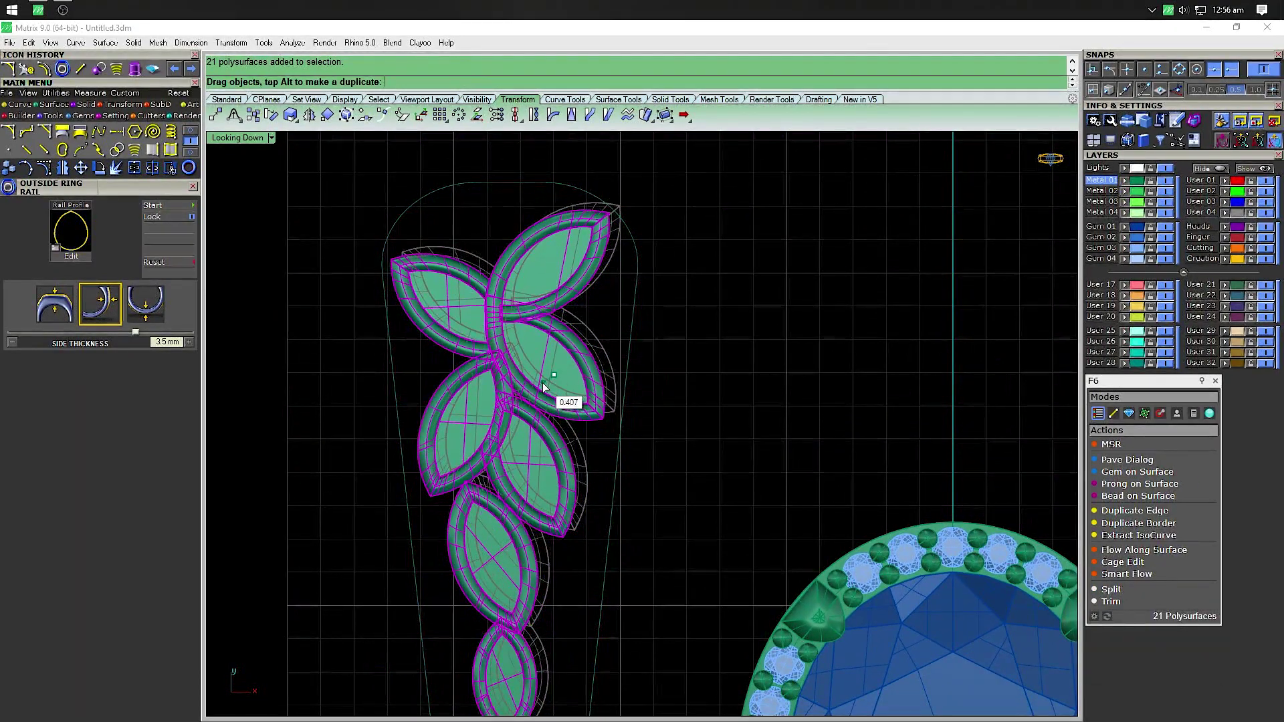
{"action": "left_click", "coordinate": [642, 415]}
{"action": "right_click_drag", "start_coordinate": [607, 459], "coordinate": [616, 401]}
Rescale the shank outline curves with the gumball
{"action": "left_click", "coordinate": [619, 399]}
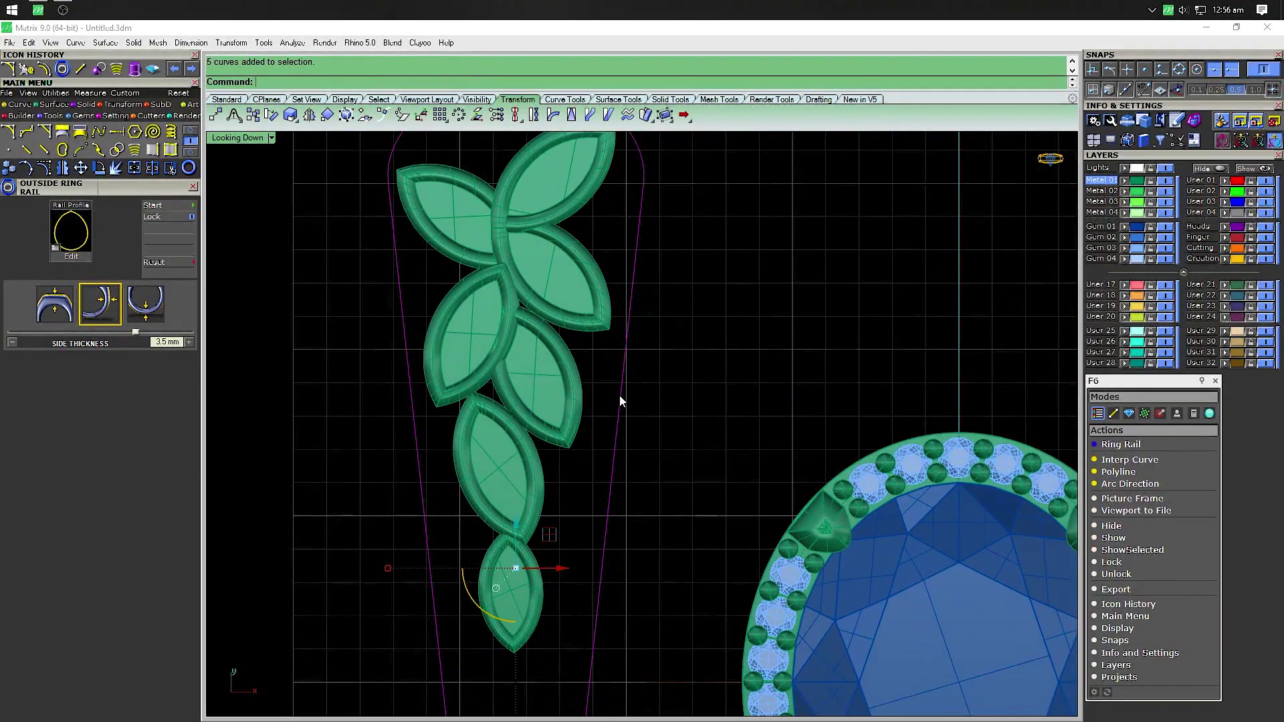
{"action": "scroll", "coordinate": [620, 397], "scroll_direction": "down", "scroll_amount": 1}
{"action": "left_click_drag", "start_coordinate": [430, 535], "coordinate": [434, 535]}
{"action": "scroll", "coordinate": [607, 249], "scroll_direction": "up", "scroll_amount": 2}
{"action": "scroll", "coordinate": [535, 265], "scroll_direction": "down", "scroll_amount": 1}
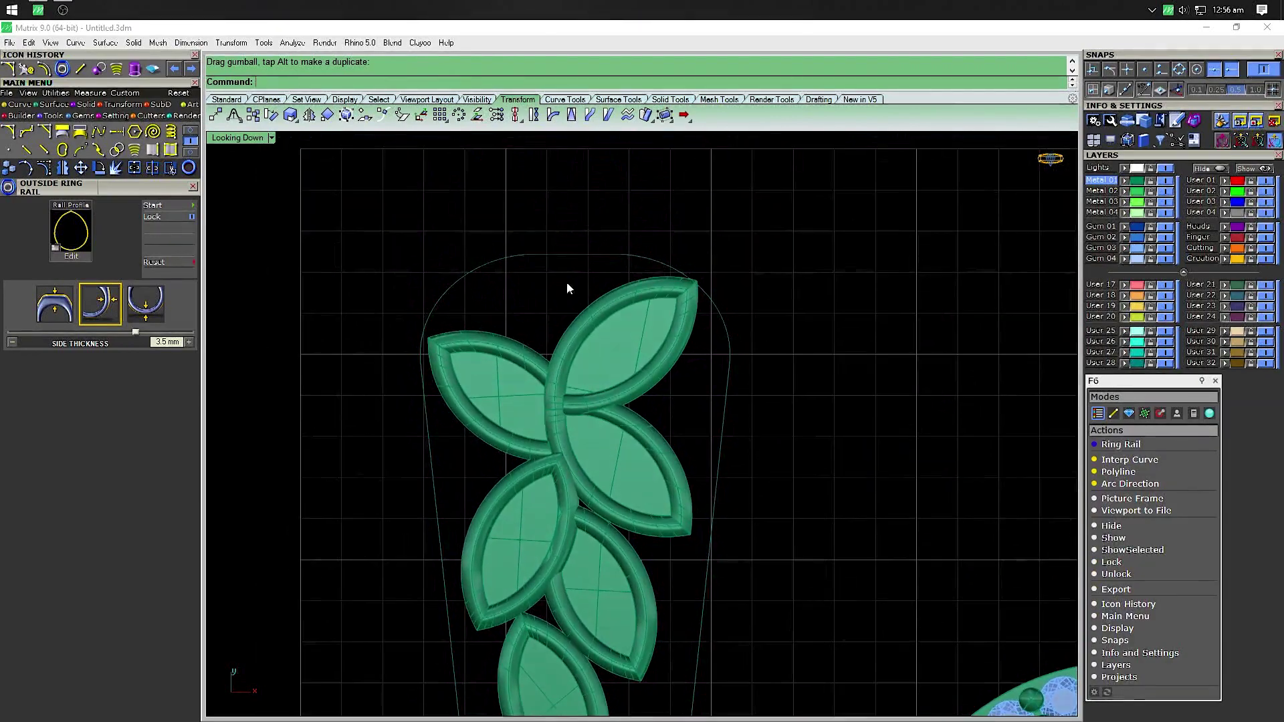
{"action": "scroll", "coordinate": [568, 389], "scroll_direction": "down", "scroll_amount": 2}
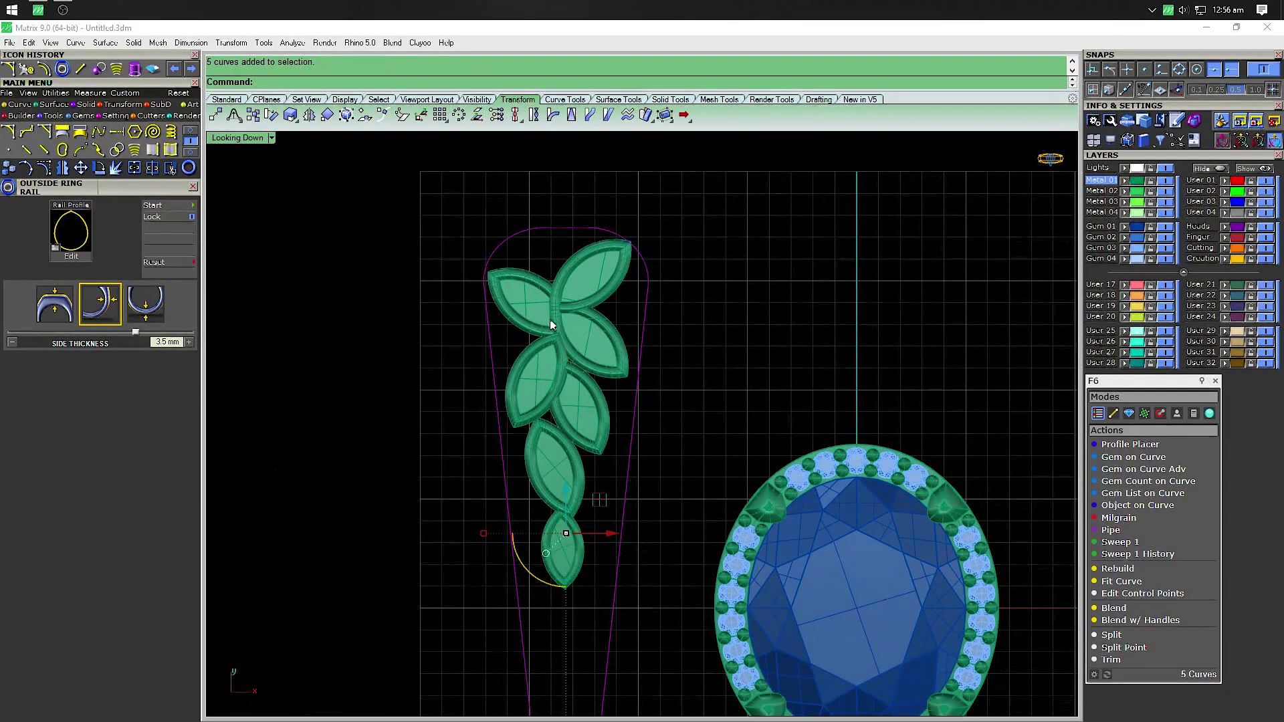
{"action": "scroll", "coordinate": [572, 251], "scroll_direction": "up", "scroll_amount": 1}
{"action": "scroll", "coordinate": [578, 277], "scroll_direction": "up", "scroll_amount": 1}
{"action": "scroll", "coordinate": [579, 267], "scroll_direction": "up", "scroll_amount": 2}
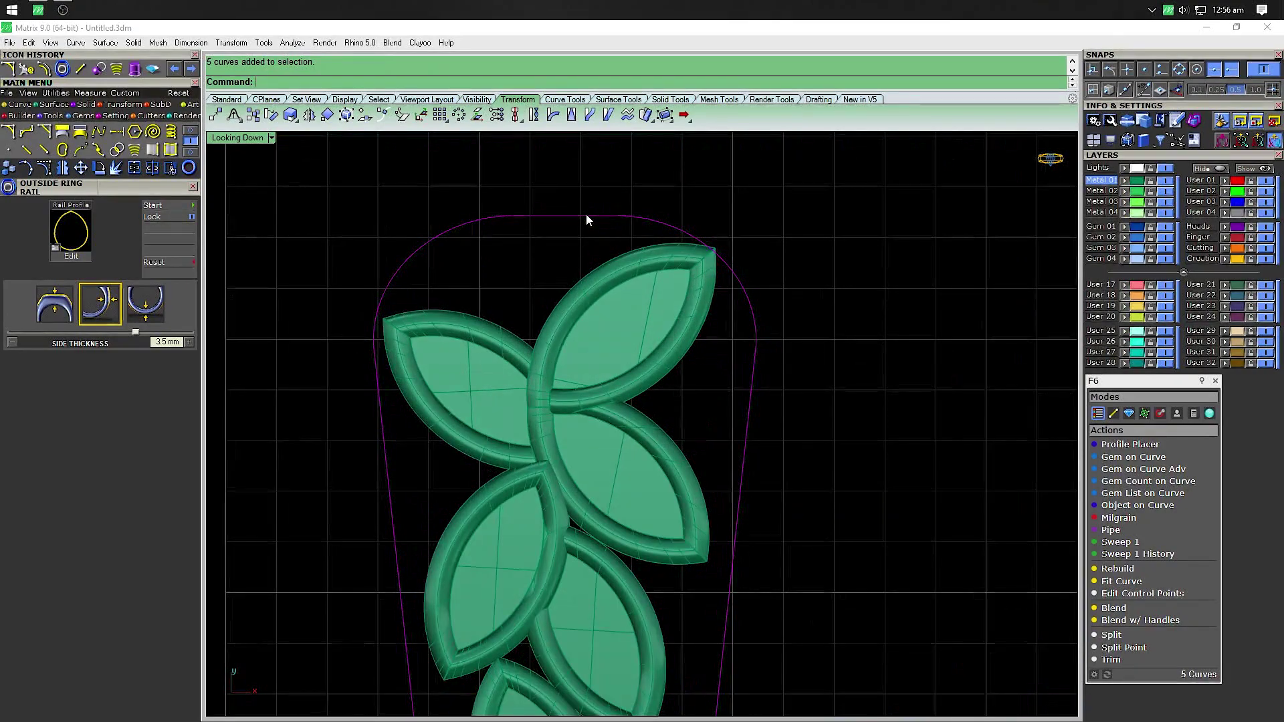
{"action": "scroll", "coordinate": [586, 214], "scroll_direction": "down", "scroll_amount": 1}
{"action": "scroll", "coordinate": [495, 438], "scroll_direction": "down", "scroll_amount": 1}
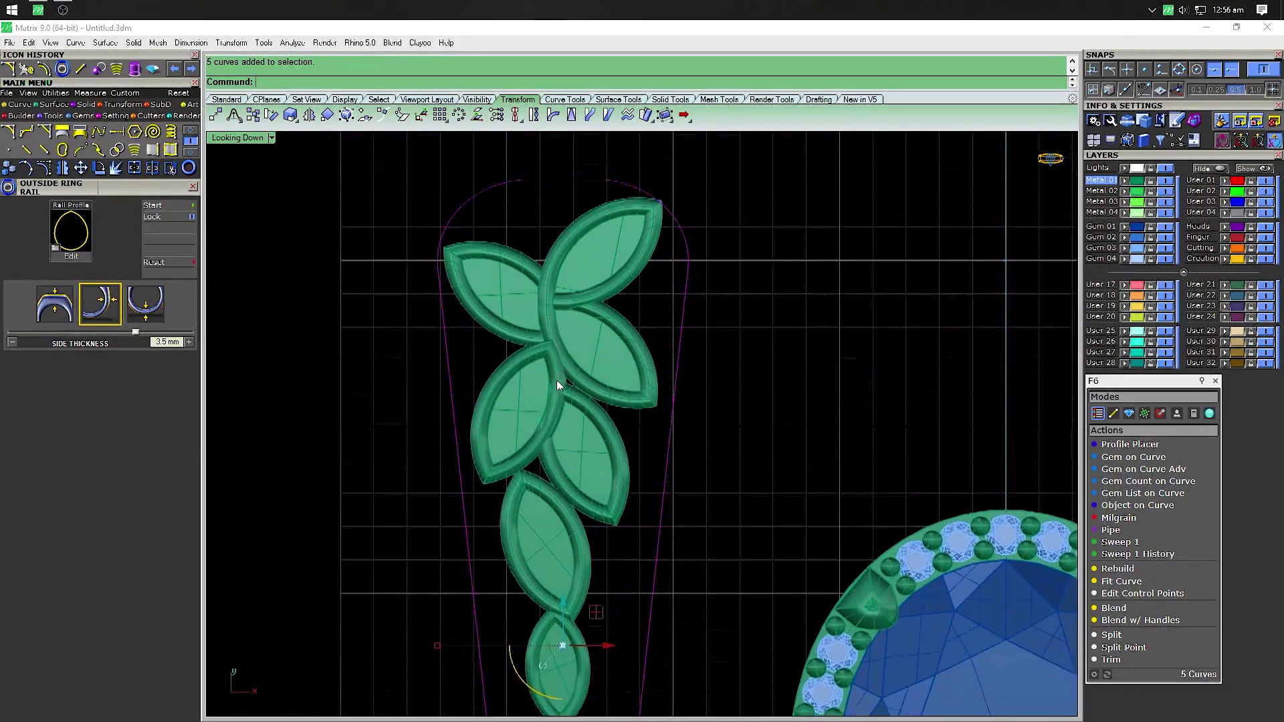
Try moving the leaves to a new spot, then undo the move
{"action": "left_click", "coordinate": [563, 360]}
{"action": "scroll", "coordinate": [555, 414], "scroll_direction": "down", "scroll_amount": 1}
{"action": "mouse_move", "coordinate": [539, 498]}
{"action": "left_mouse_down"}
{"action": "mouse_move", "coordinate": [522, 513]}
{"action": "mouse_move", "coordinate": [609, 577]}
{"action": "left_mouse_up"}
{"action": "key", "text": "ctrl+z"}
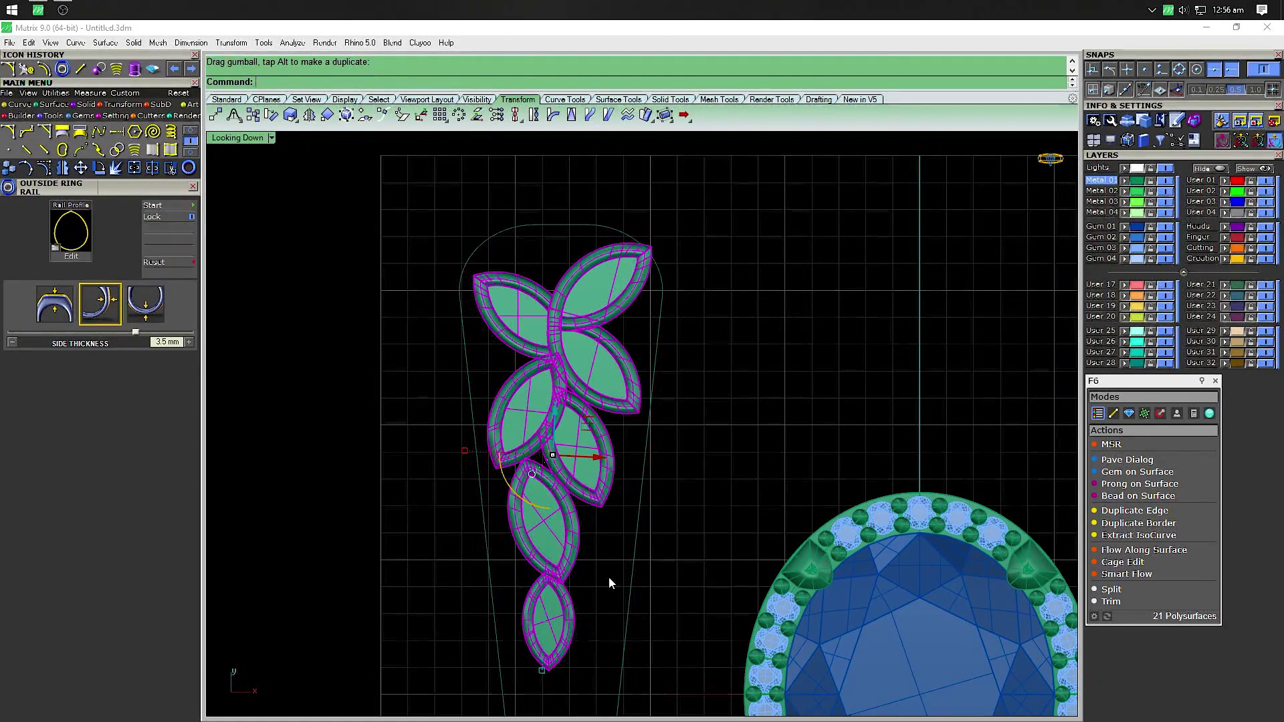
{"action": "left_click", "coordinate": [609, 573]}
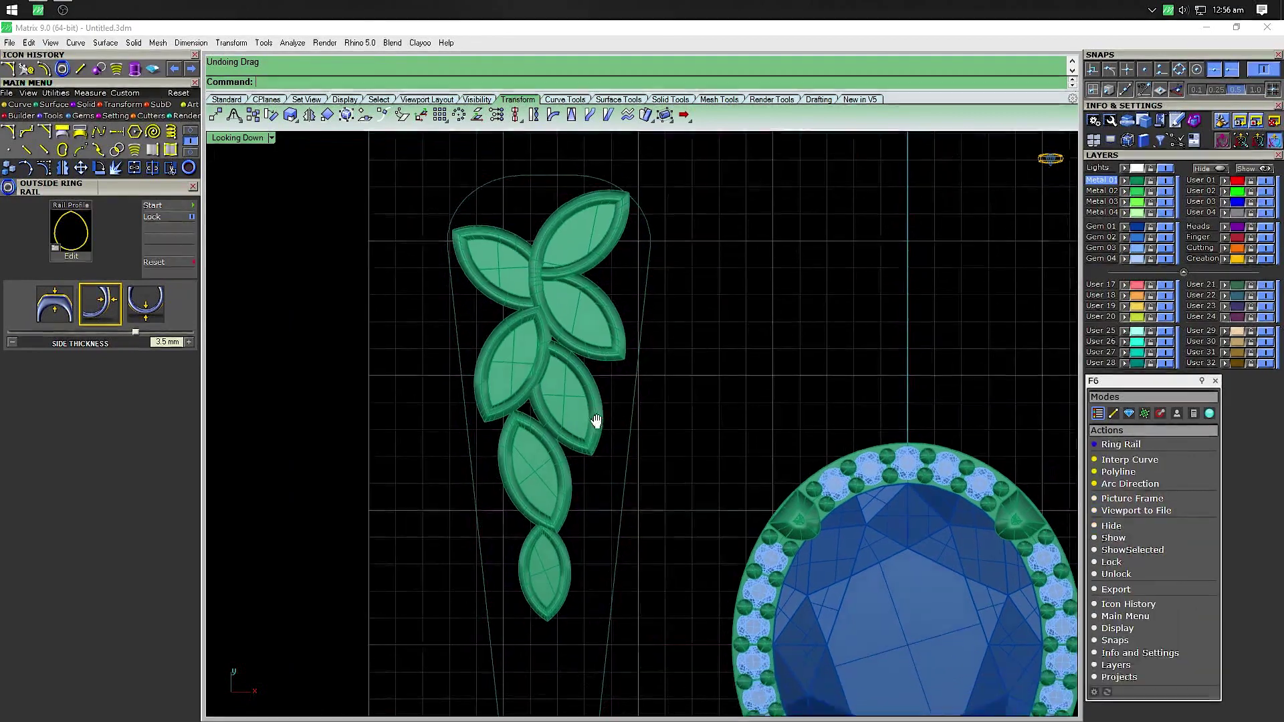
Nudge the shank outline curves into their final position
{"action": "left_click", "coordinate": [543, 168]}
{"action": "scroll", "coordinate": [535, 184], "scroll_direction": "up", "scroll_amount": 3}
{"action": "scroll", "coordinate": [525, 241], "scroll_direction": "down", "scroll_amount": 3}
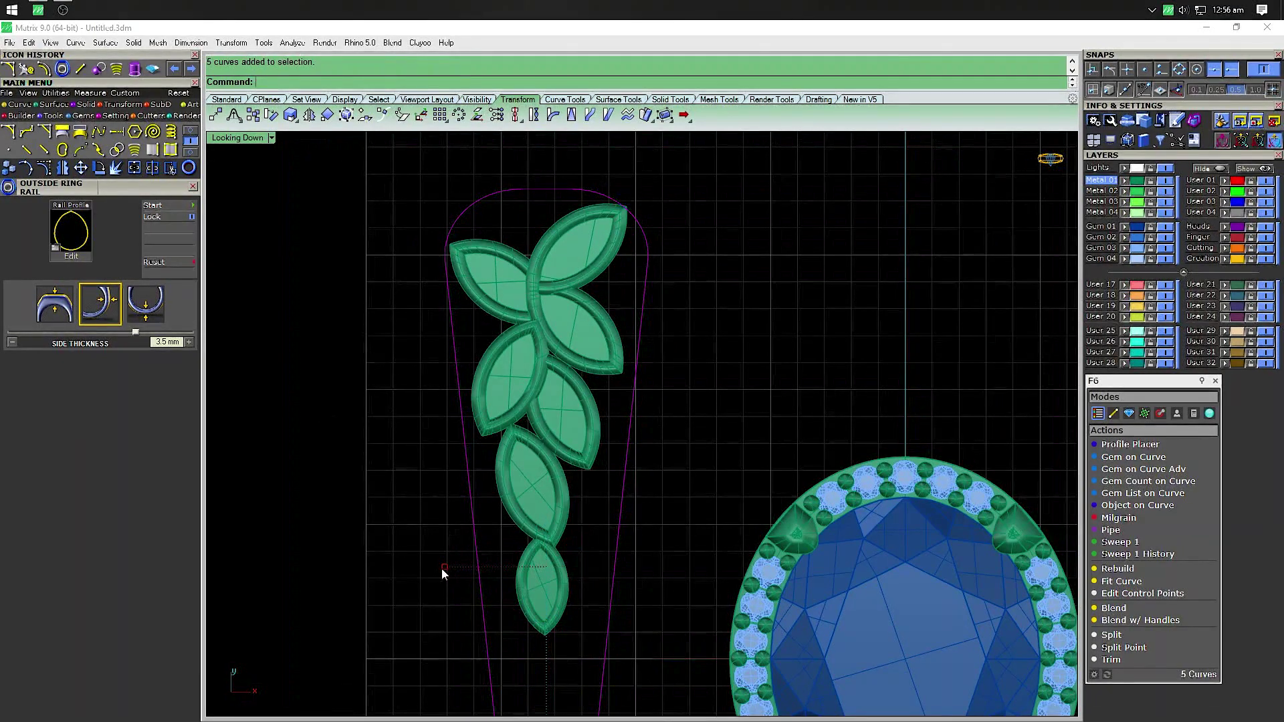
{"action": "left_click_drag", "start_coordinate": [446, 567], "coordinate": [446, 573]}
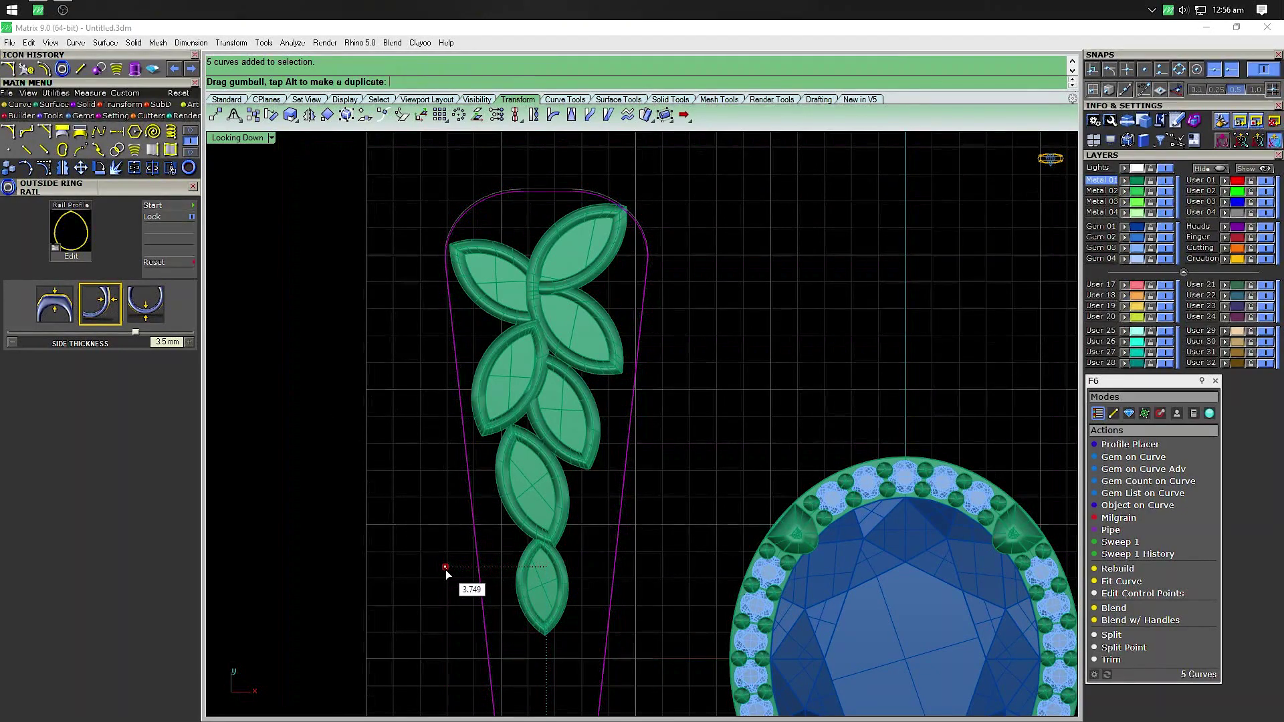
{"action": "left_click_drag", "start_coordinate": [447, 573], "coordinate": [445, 573]}
{"action": "key", "text": "Escape"}
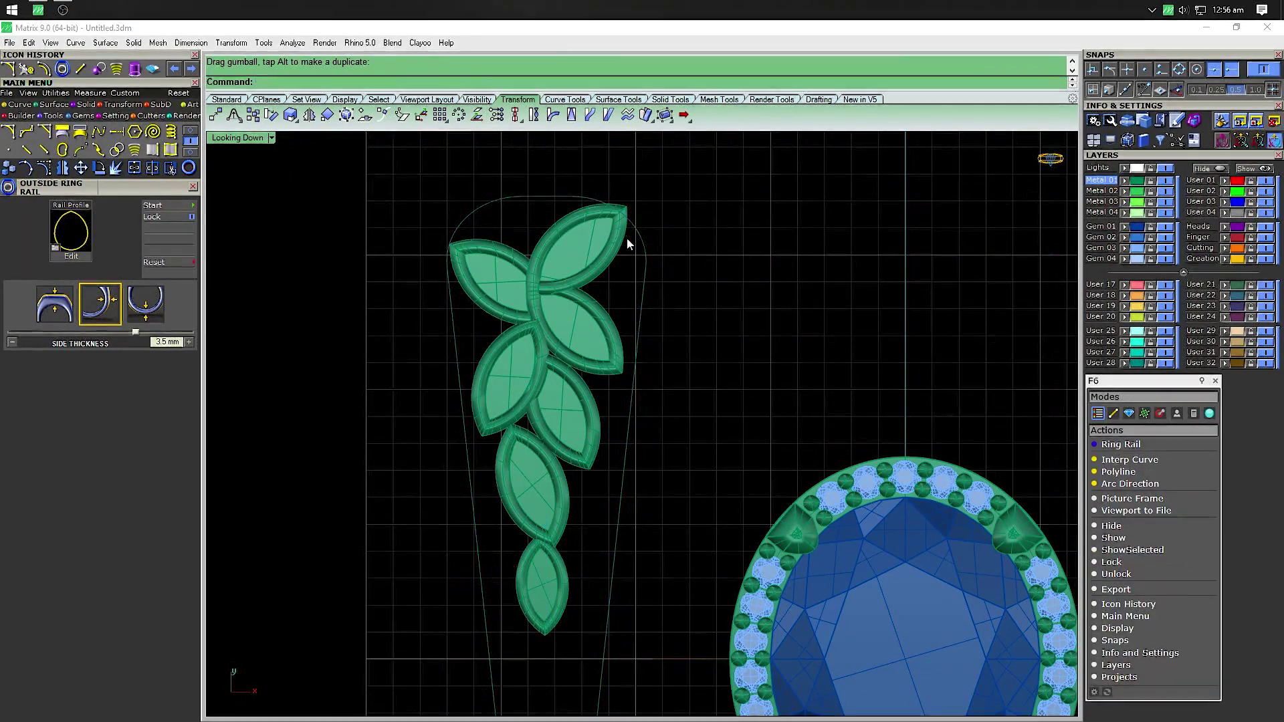
Move the leaves down slightly to sit inside the outline
{"action": "left_click", "coordinate": [574, 263]}
{"action": "left_click_drag", "start_coordinate": [541, 376], "coordinate": [541, 387]}
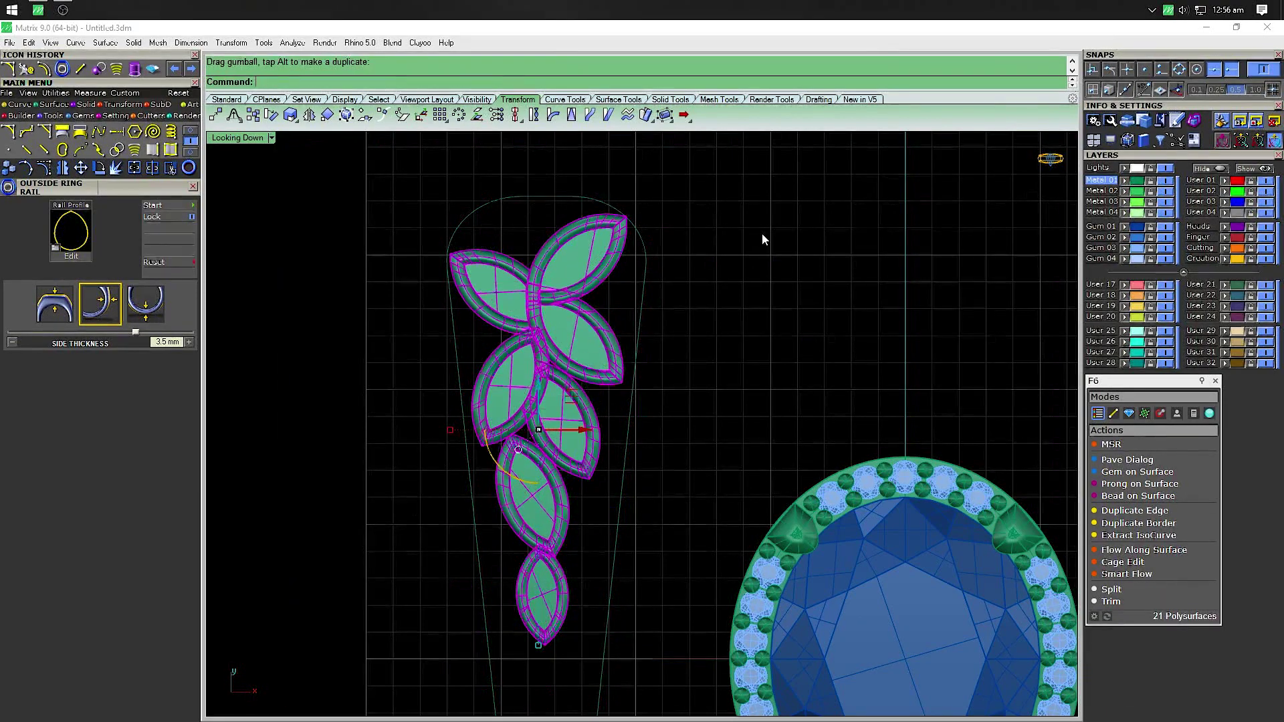
{"action": "key", "text": "Escape"}
{"action": "left_click", "coordinate": [601, 200]}
{"action": "scroll", "coordinate": [601, 199], "scroll_direction": "down", "scroll_amount": 2}
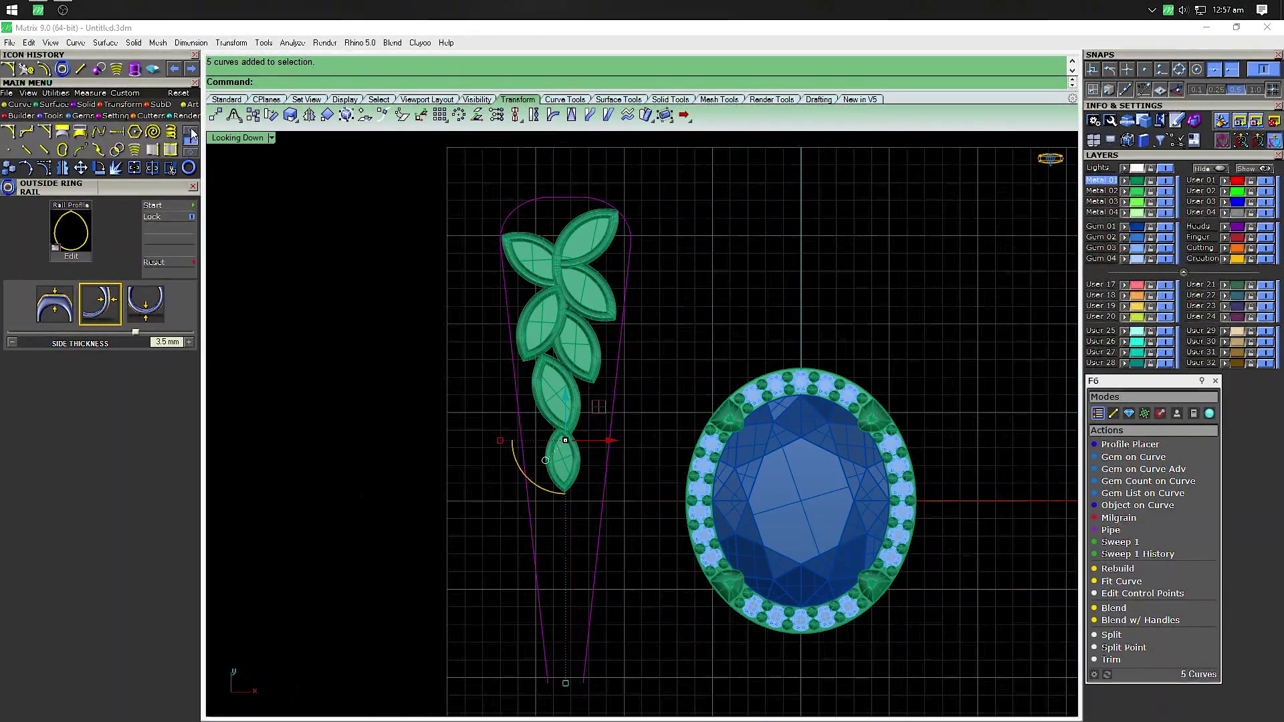
Trial-offset the left outline line, undo it, then hide and re-show the outline
{"action": "left_click", "coordinate": [136, 151]}
{"action": "left_click", "coordinate": [489, 288]}
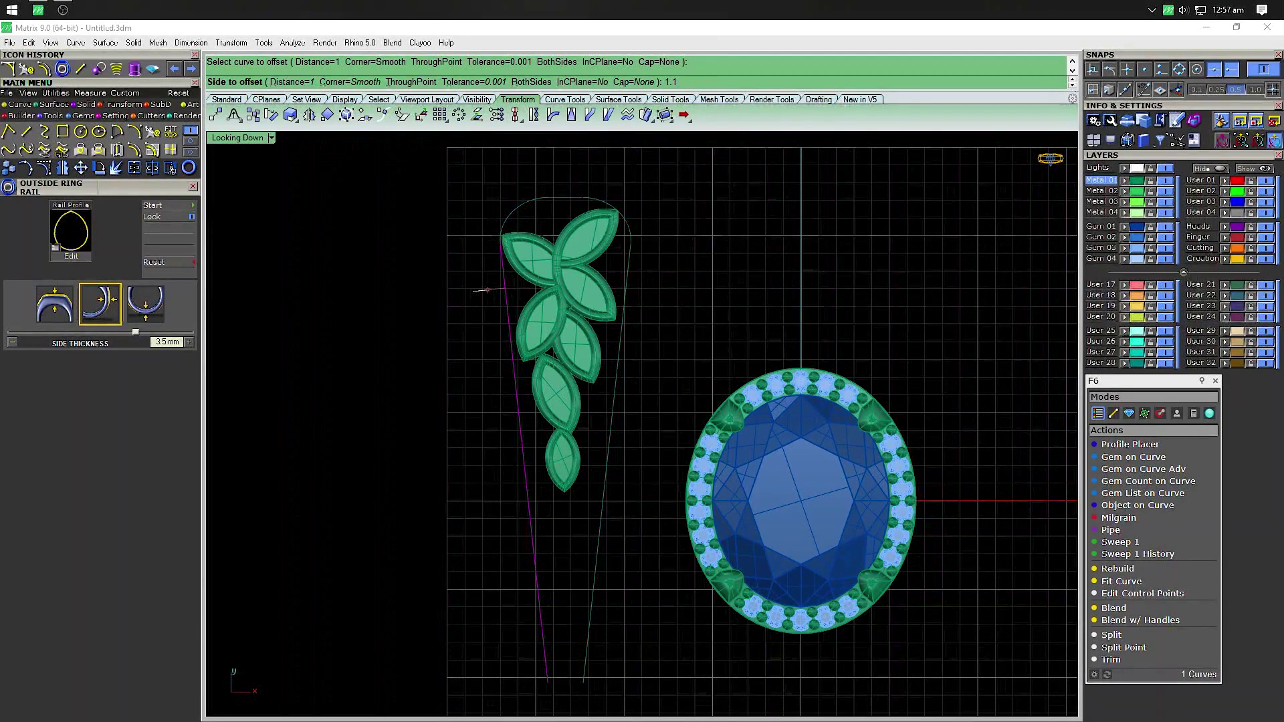
{"action": "key", "text": "Return"}
{"action": "left_click", "coordinate": [473, 291]}
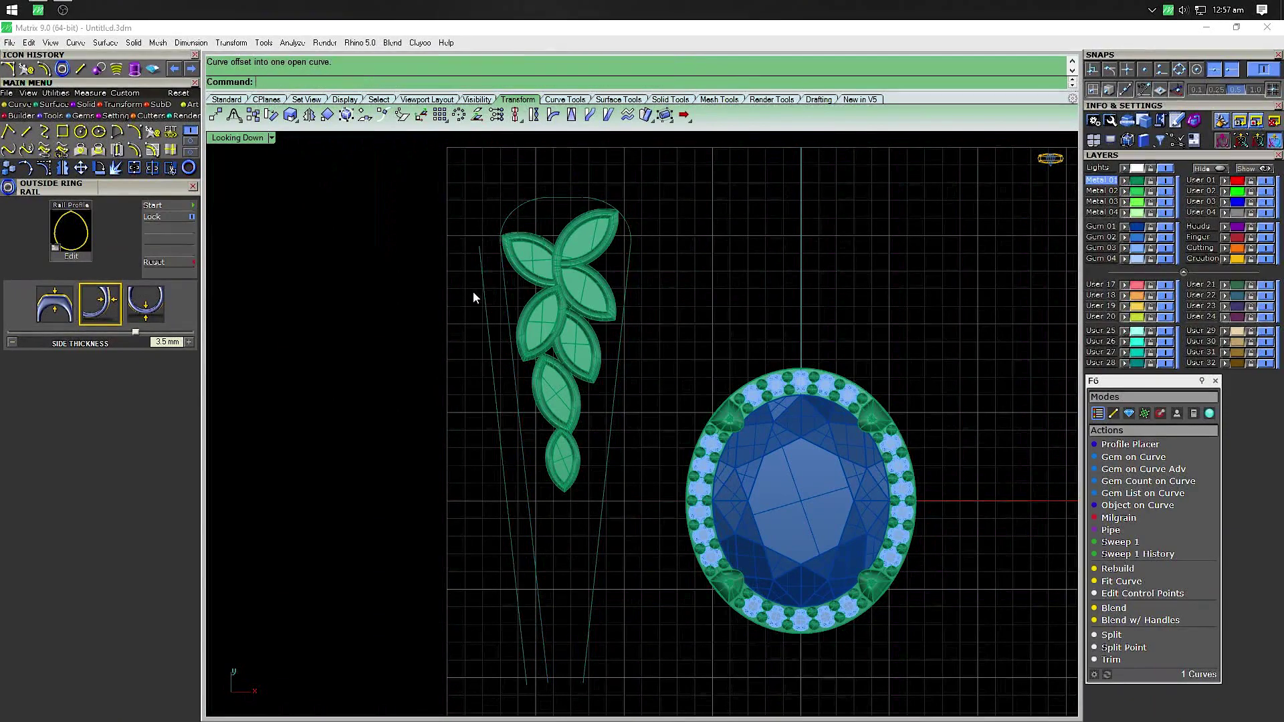
{"action": "key", "text": "ctrl+z"}
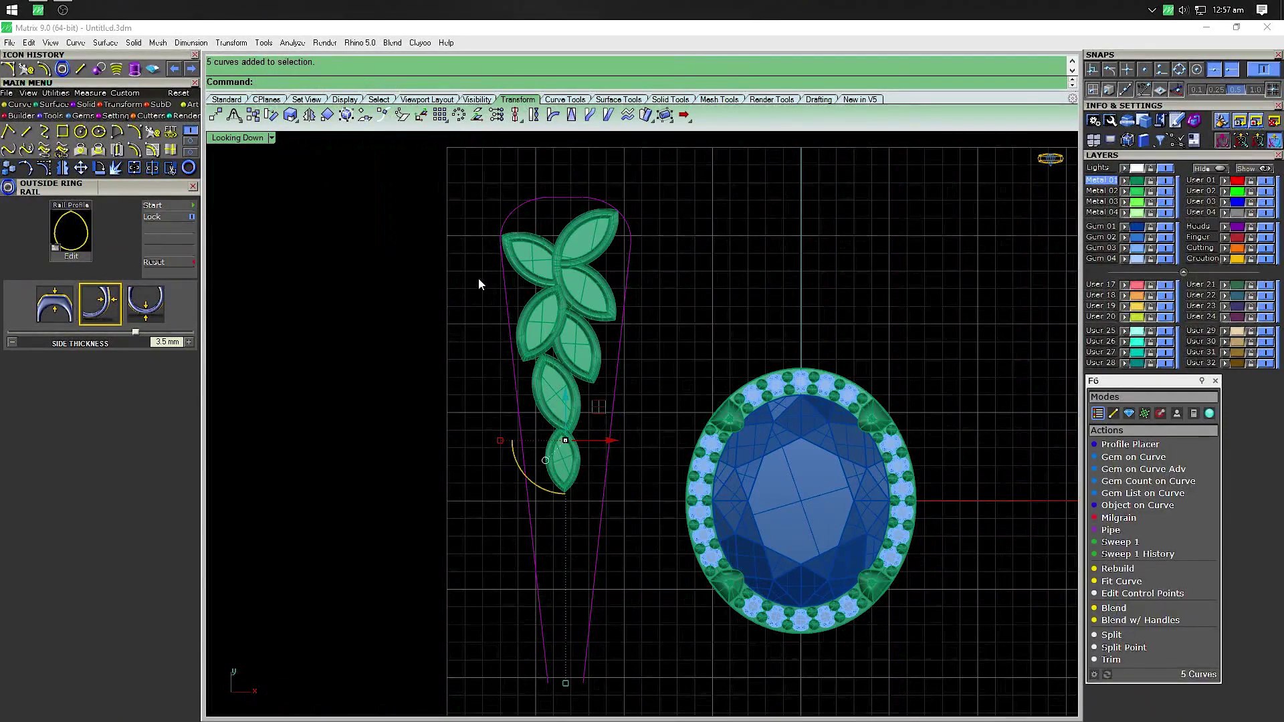
{"action": "key", "text": "ctrl+h"}
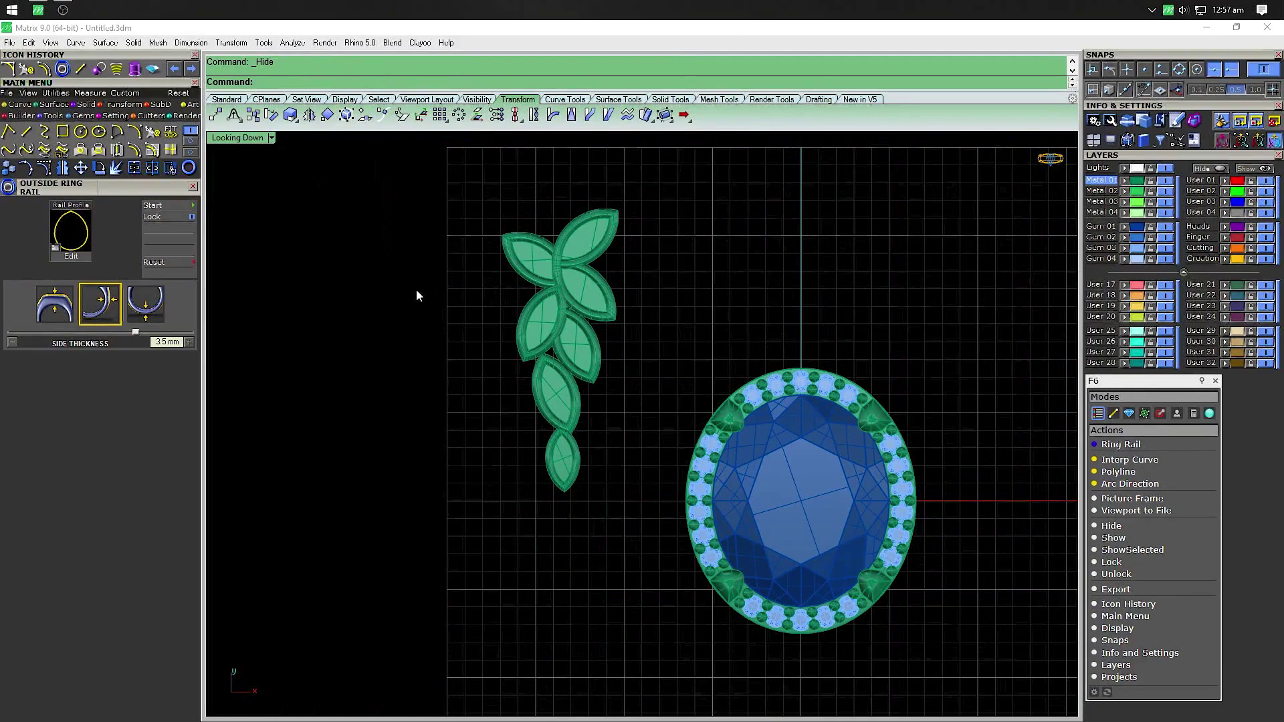
{"action": "key", "text": "ctrl+alt+h"}
Join the five outline curves into one and offset it outside the shank
{"action": "left_click", "coordinate": [547, 198]}
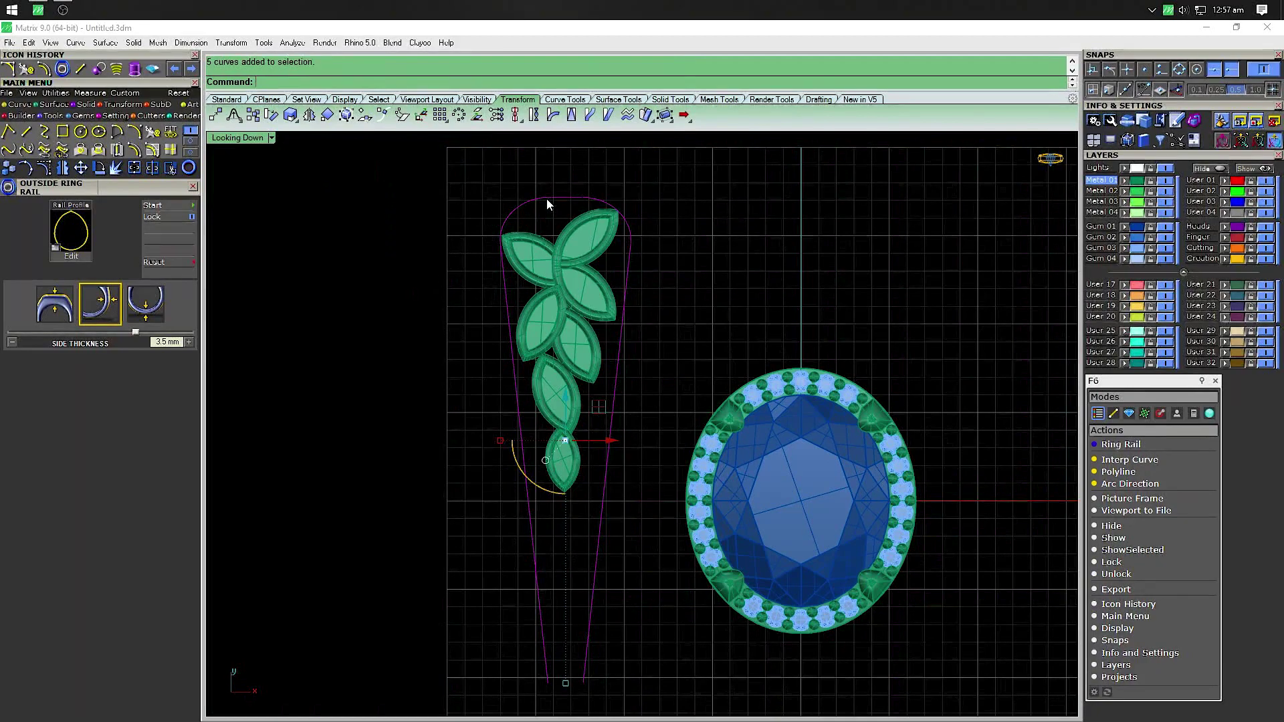
{"action": "key", "text": "ctrl+j"}
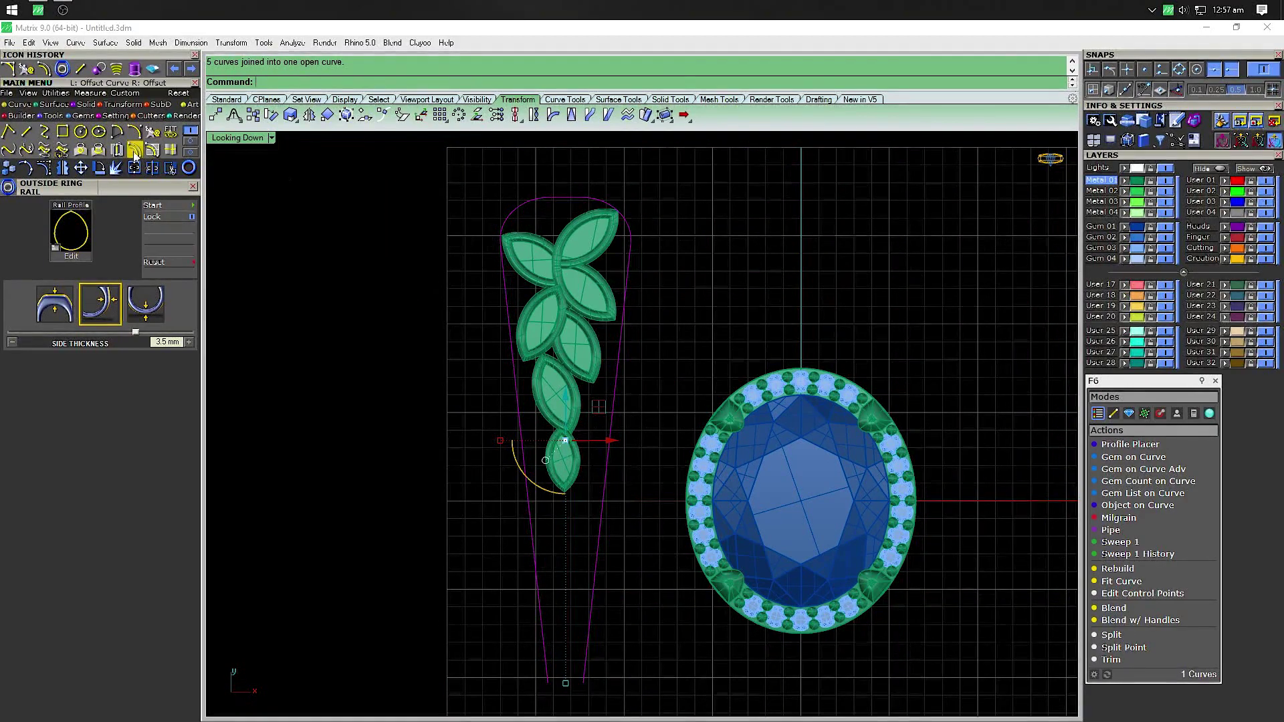
{"action": "left_click", "coordinate": [135, 153]}
{"action": "left_click", "coordinate": [322, 249]}
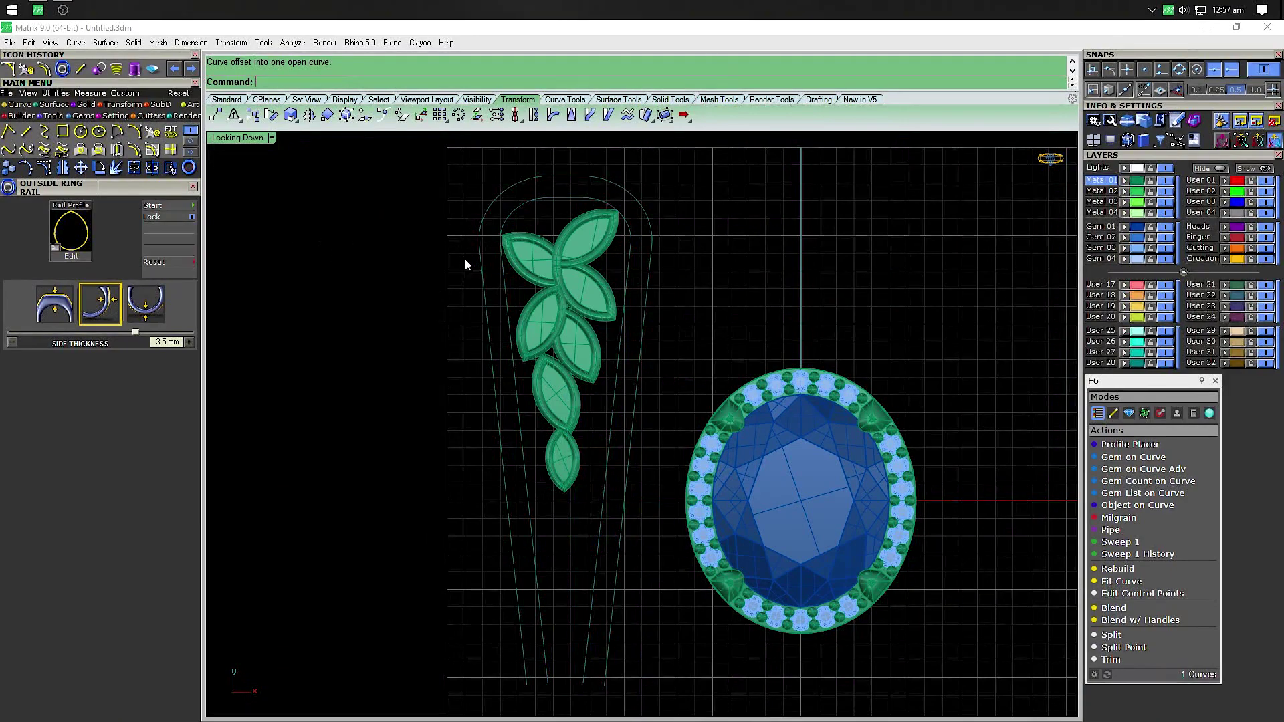
{"action": "scroll", "coordinate": [468, 257], "scroll_direction": "down", "scroll_amount": 1}
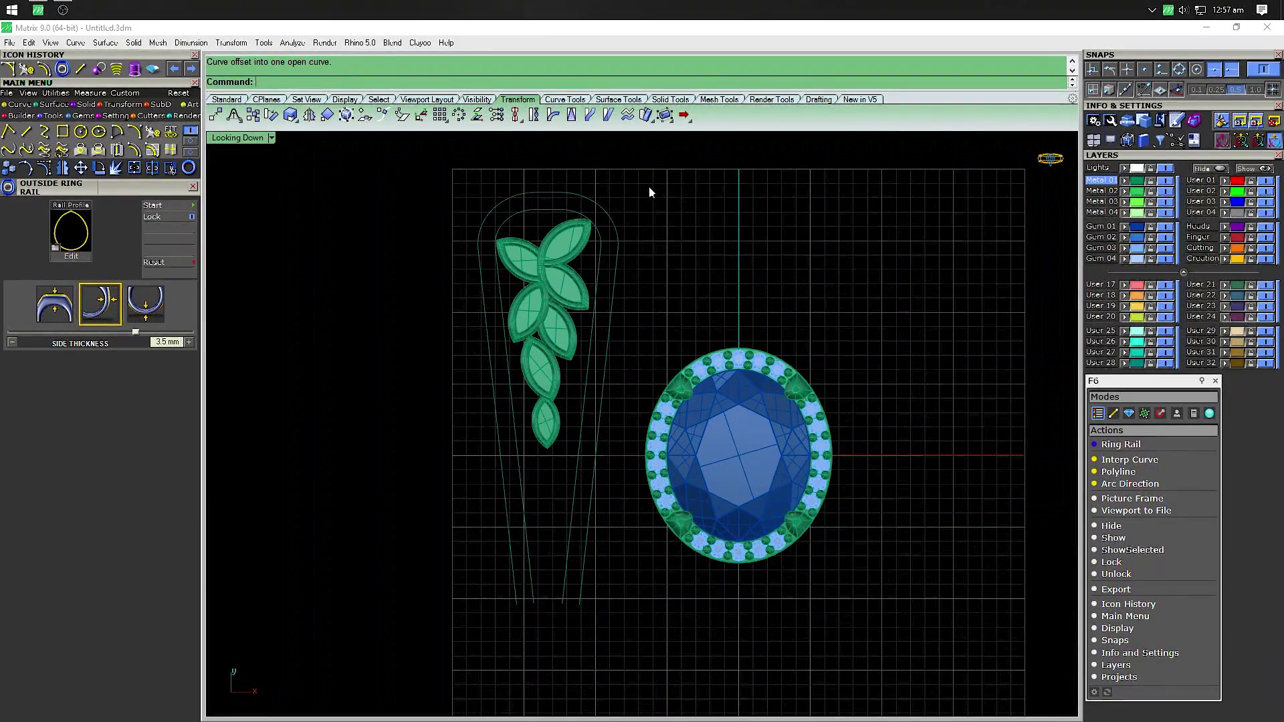
Remap the leaf cluster and rails onto the Side View construction plane
{"action": "left_click_drag", "start_coordinate": [649, 187], "coordinate": [442, 339]}
{"action": "double_click", "coordinate": [228, 138]}
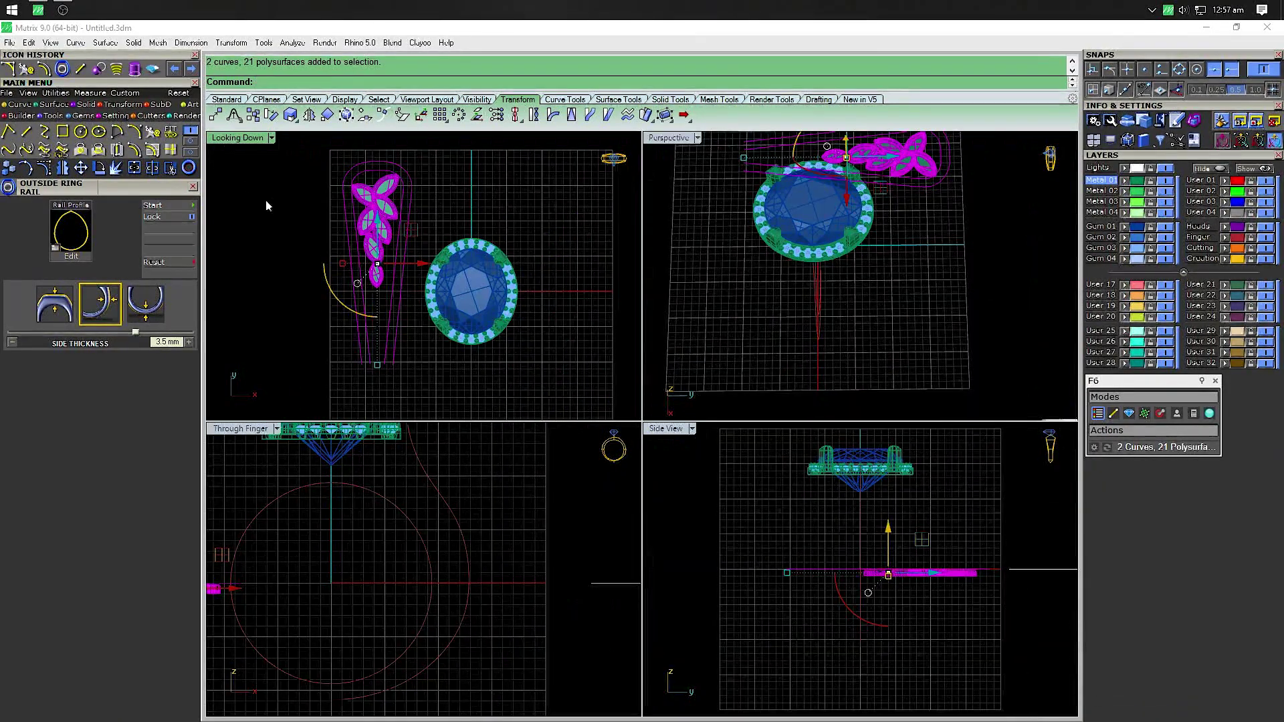
{"action": "scroll", "coordinate": [381, 301], "scroll_direction": "down", "scroll_amount": 3}
{"action": "scroll", "coordinate": [766, 523], "scroll_direction": "down", "scroll_amount": 2}
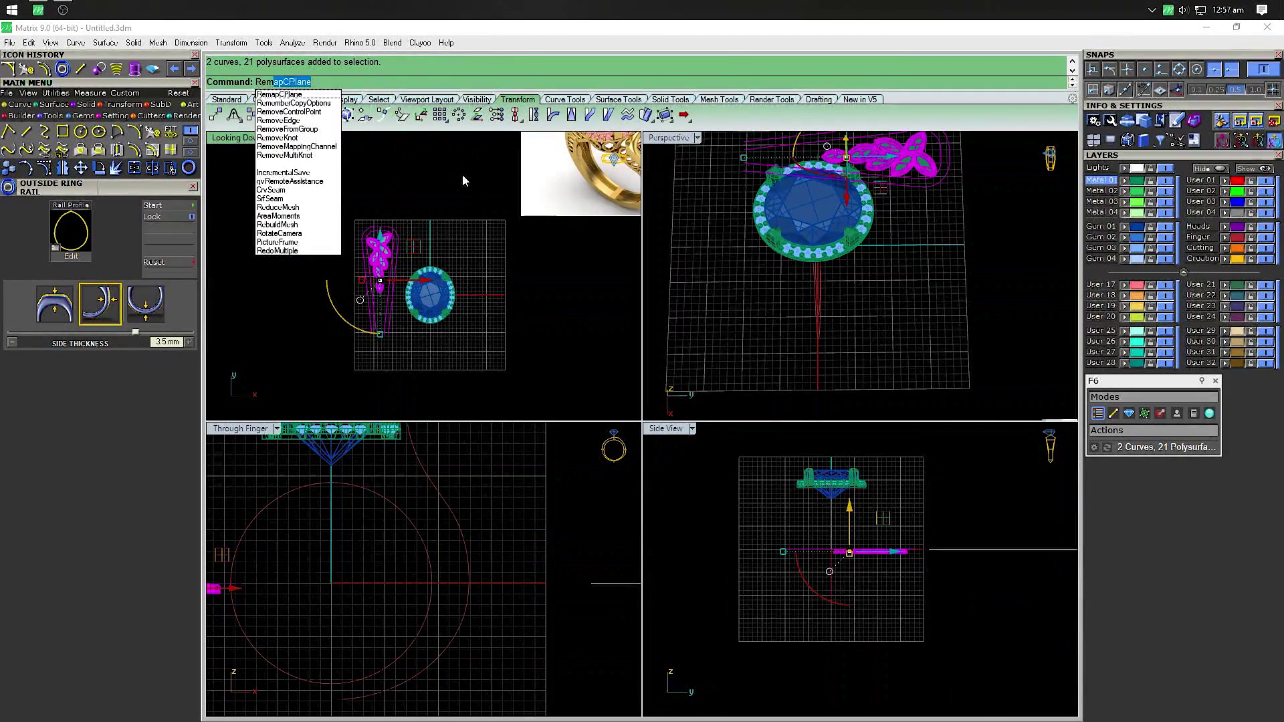
{"action": "left_click", "coordinate": [326, 85]}
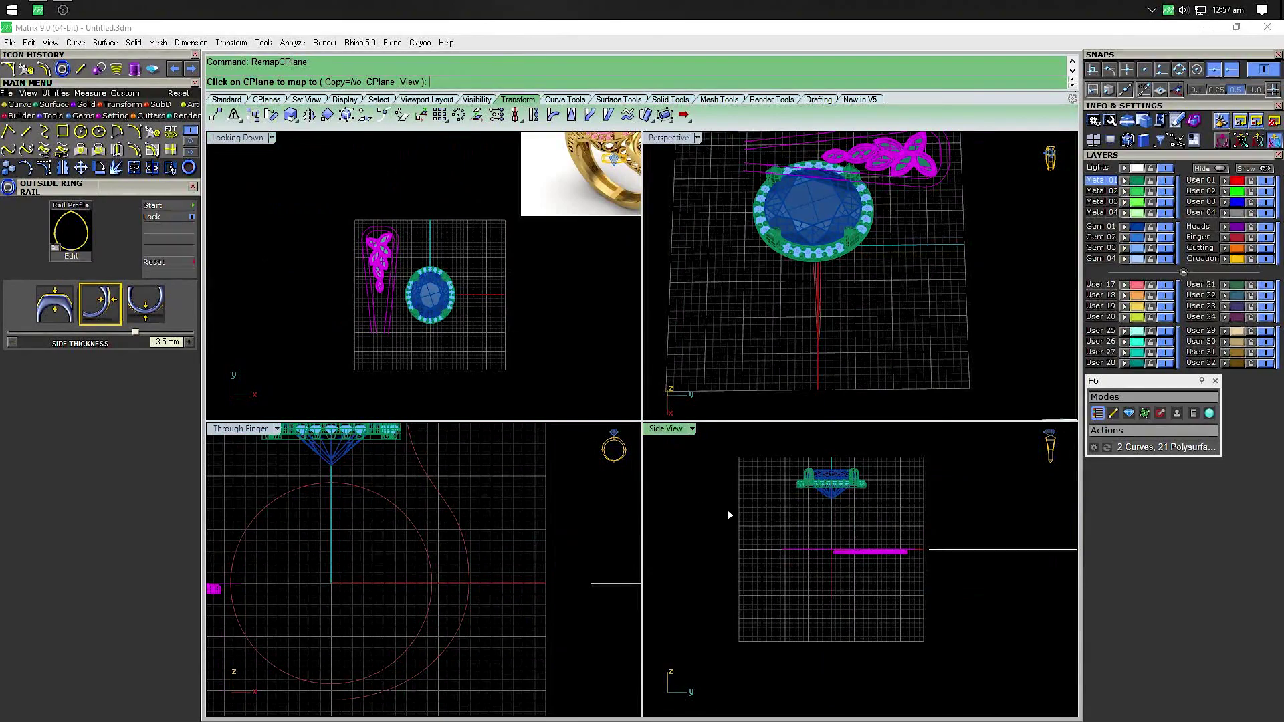
{"action": "left_click", "coordinate": [954, 474]}
Maximize the Side View and set its display to Shaded
{"action": "double_click", "coordinate": [666, 429]}
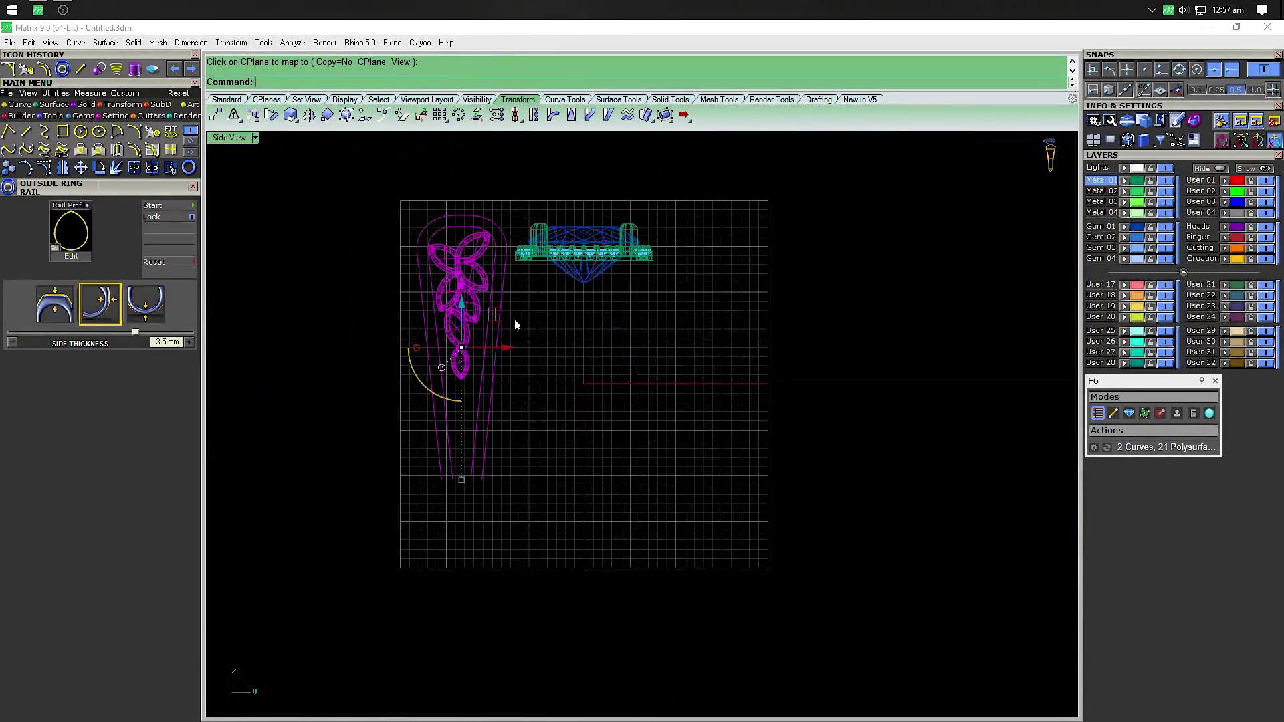
{"action": "left_click", "coordinate": [256, 137]}
{"action": "left_click", "coordinate": [296, 76]}
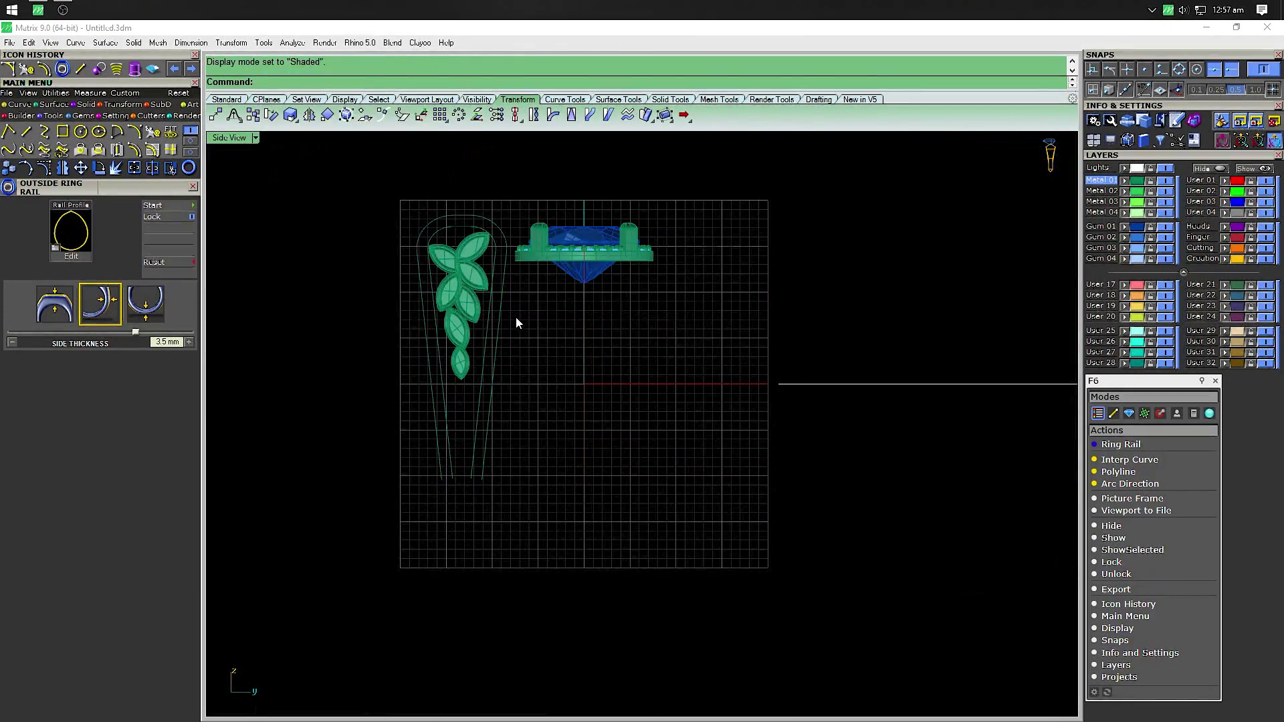
{"action": "left_click_drag", "start_coordinate": [516, 322], "coordinate": [363, 375]}
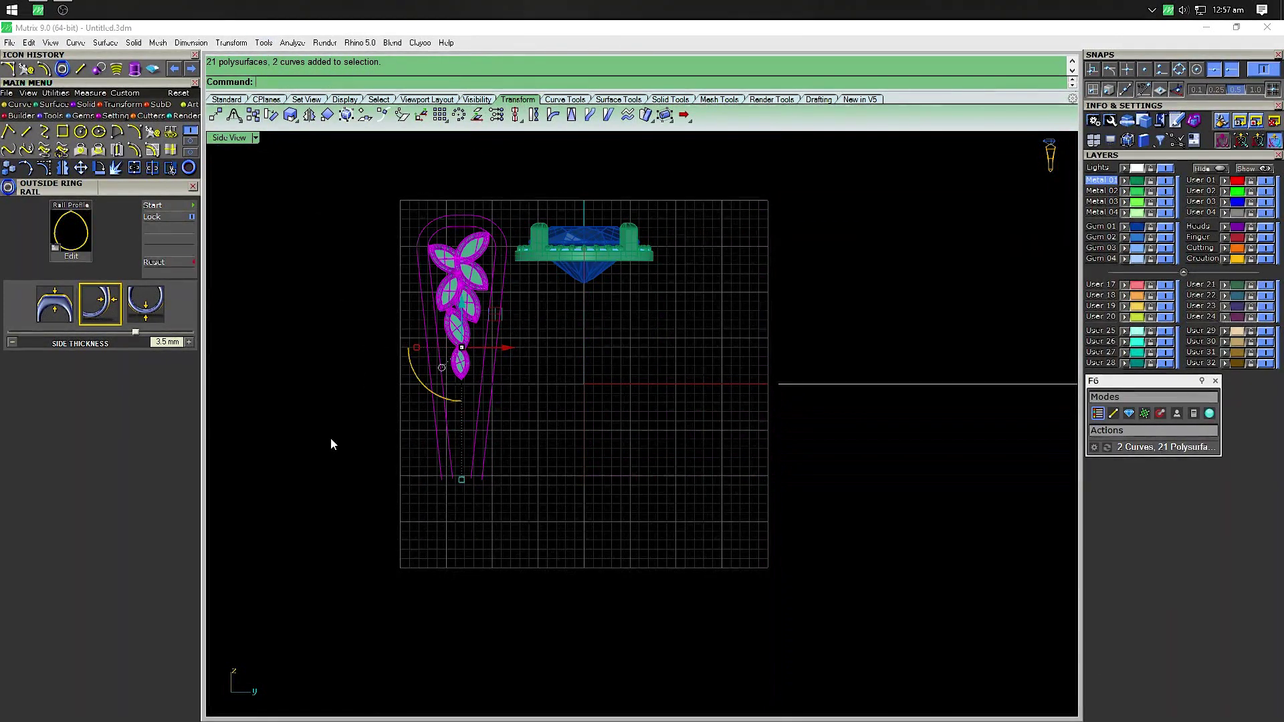
{"action": "key", "text": "Escape"}
Inspect the outer rail curve, then restore the four-viewport layout
{"action": "scroll", "coordinate": [459, 223], "scroll_direction": "up", "scroll_amount": 1}
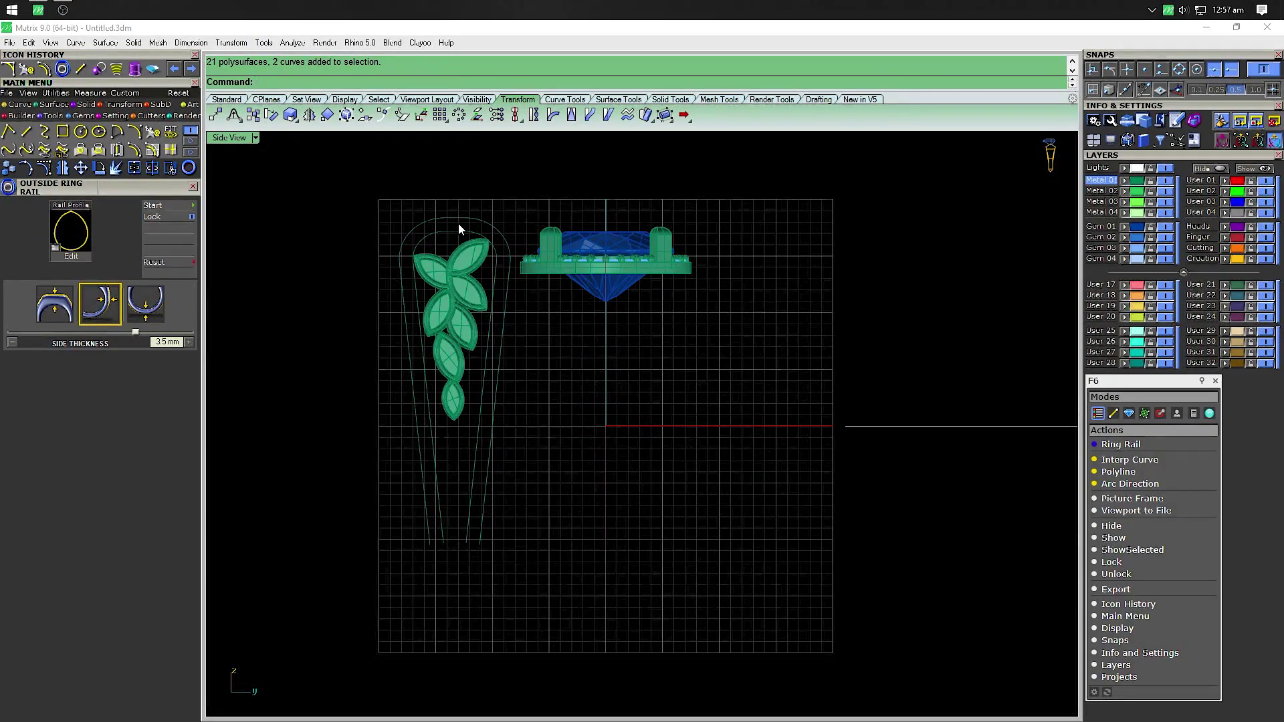
{"action": "scroll", "coordinate": [455, 224], "scroll_direction": "up", "scroll_amount": 2}
{"action": "left_click", "coordinate": [455, 213]}
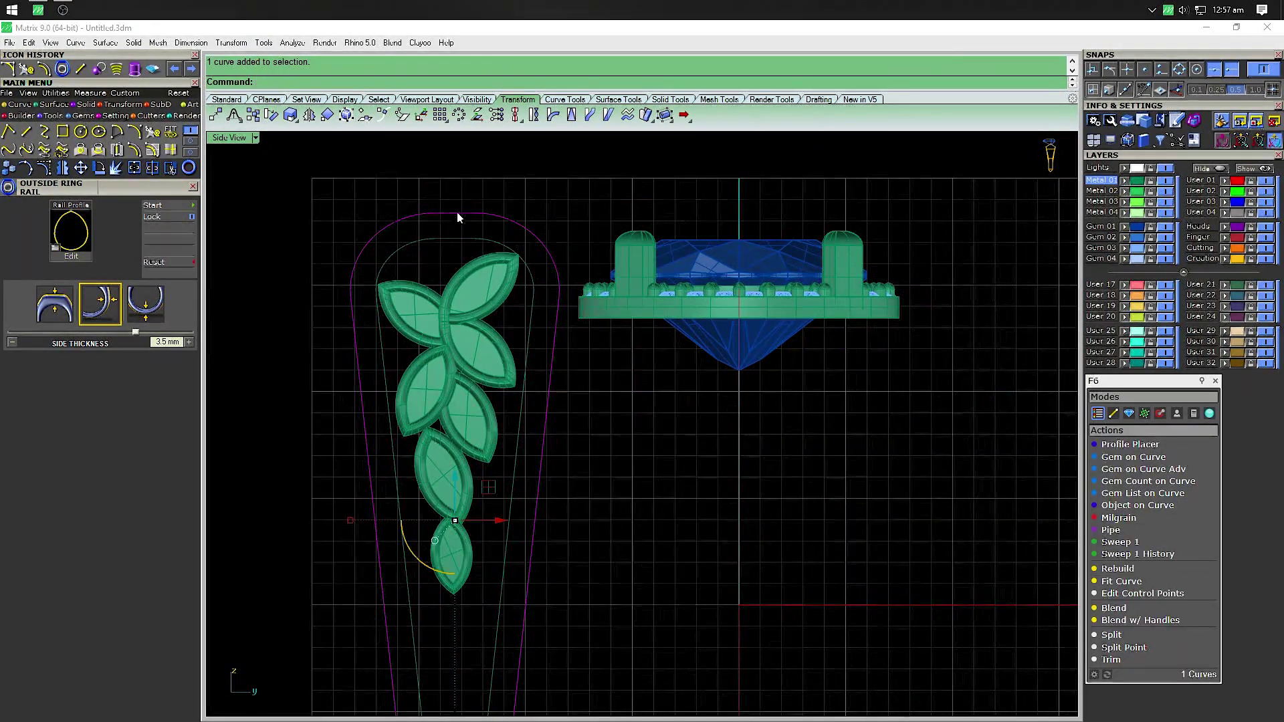
{"action": "key", "text": "Escape"}
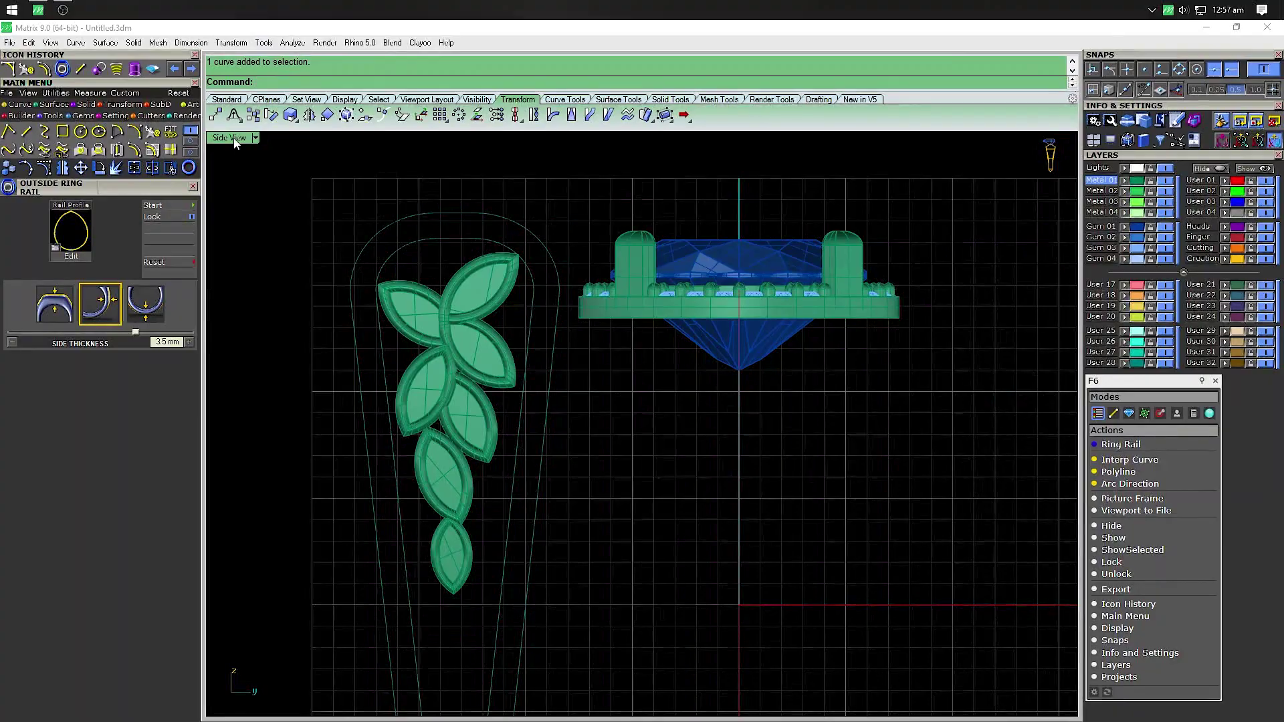
{"action": "double_click", "coordinate": [234, 141]}
Draw a BothSides centre line through the ring's centre across the gem head in Perspective
{"action": "double_click", "coordinate": [662, 138]}
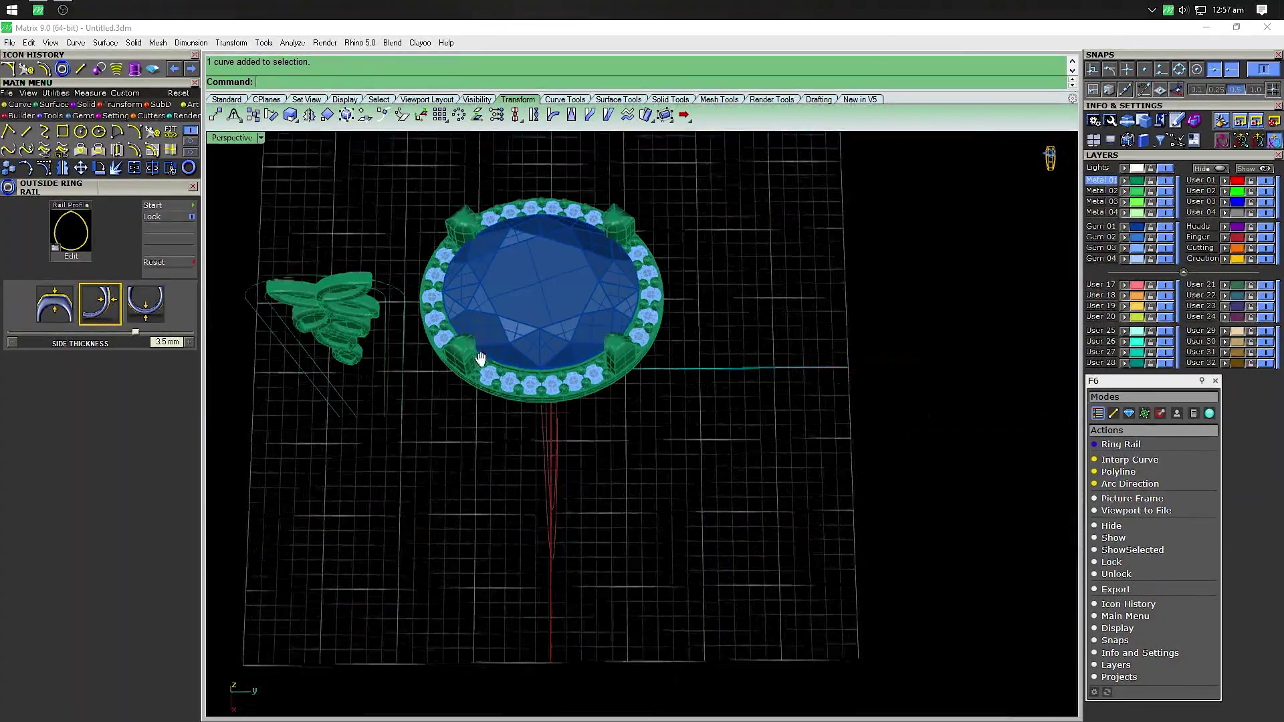
{"action": "mouse_move", "coordinate": [658, 148]}
{"action": "right_mouse_down"}
{"action": "mouse_move", "coordinate": [551, 313]}
{"action": "mouse_move", "coordinate": [505, 450]}
{"action": "right_mouse_up"}
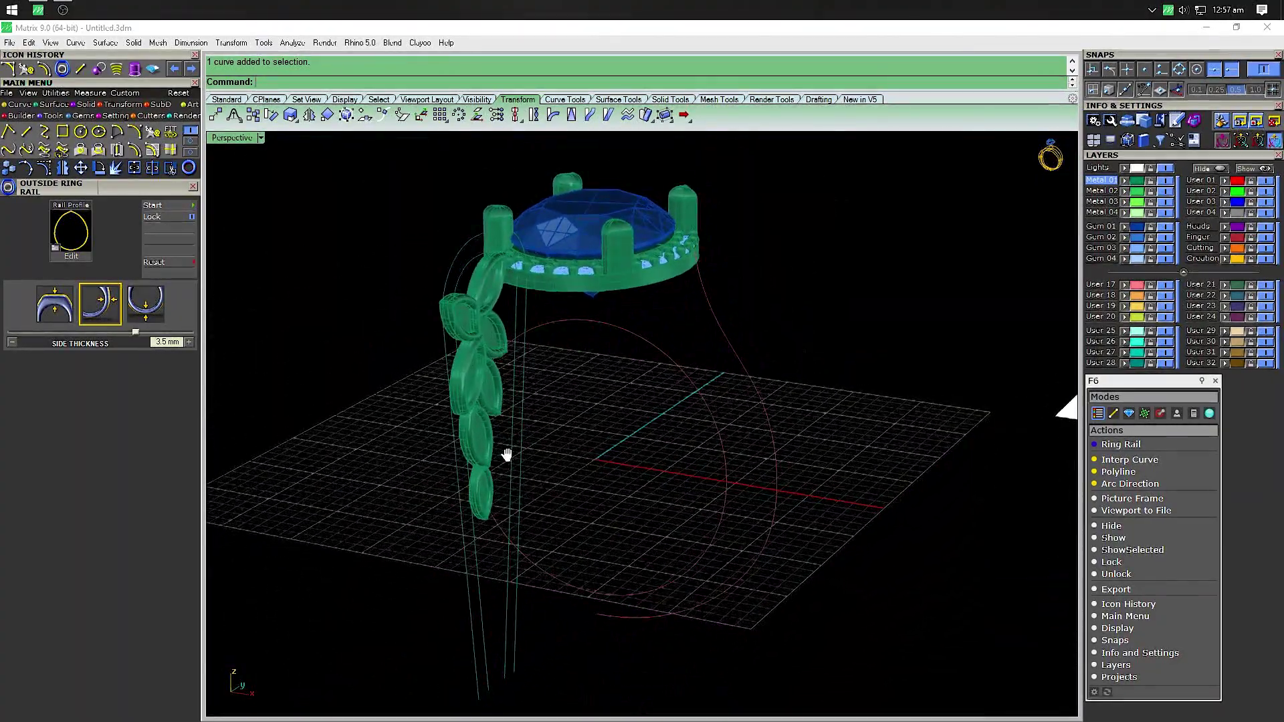
{"action": "right_click", "coordinate": [27, 136]}
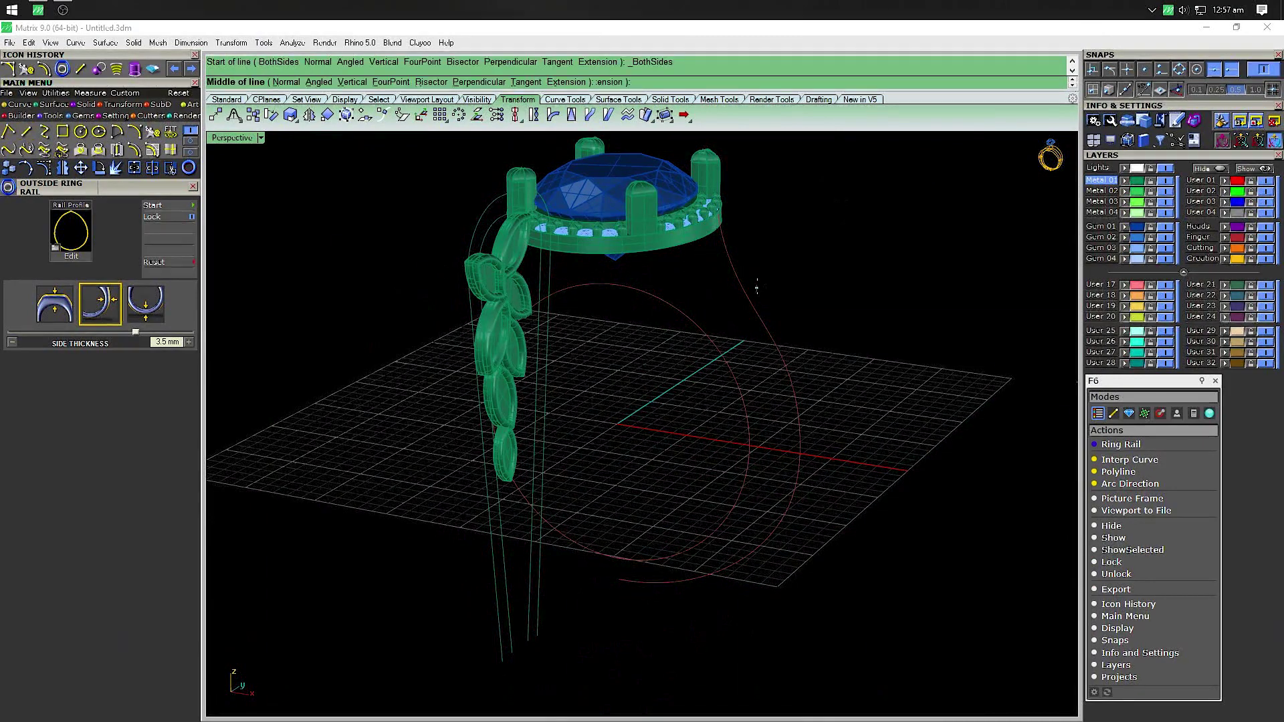
{"action": "left_click", "coordinate": [717, 212]}
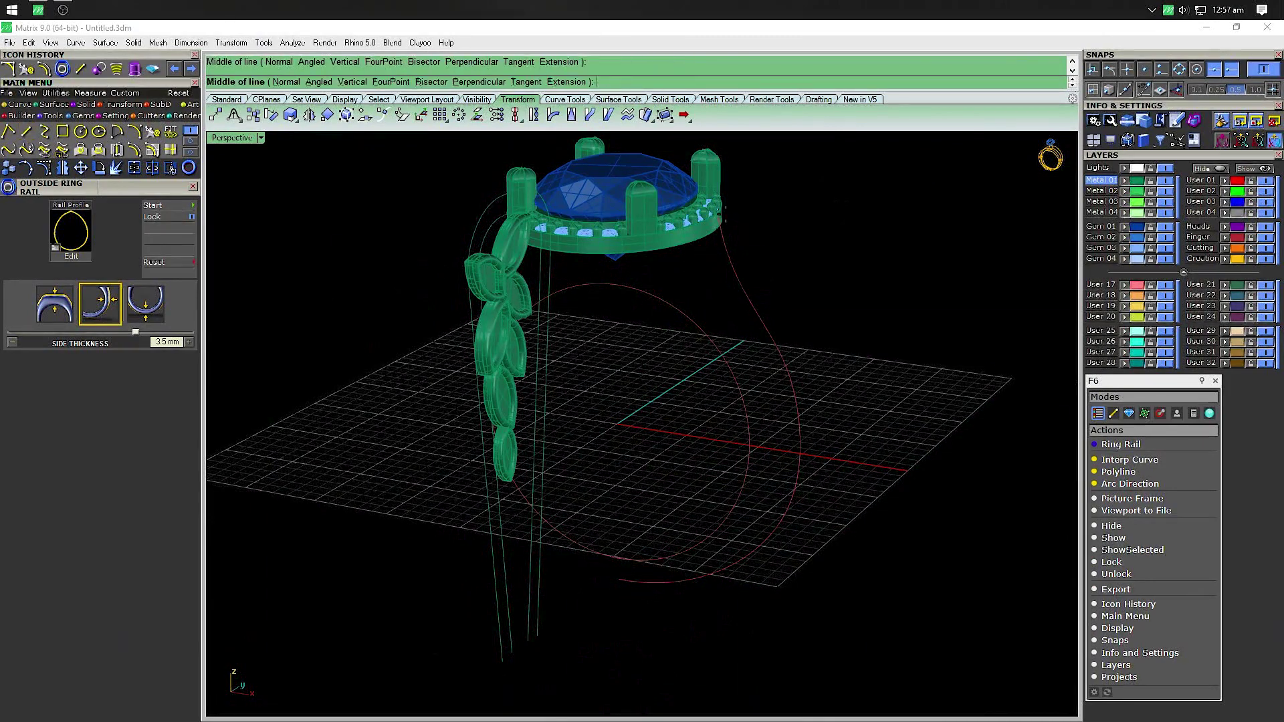
{"action": "left_click", "coordinate": [644, 283]}
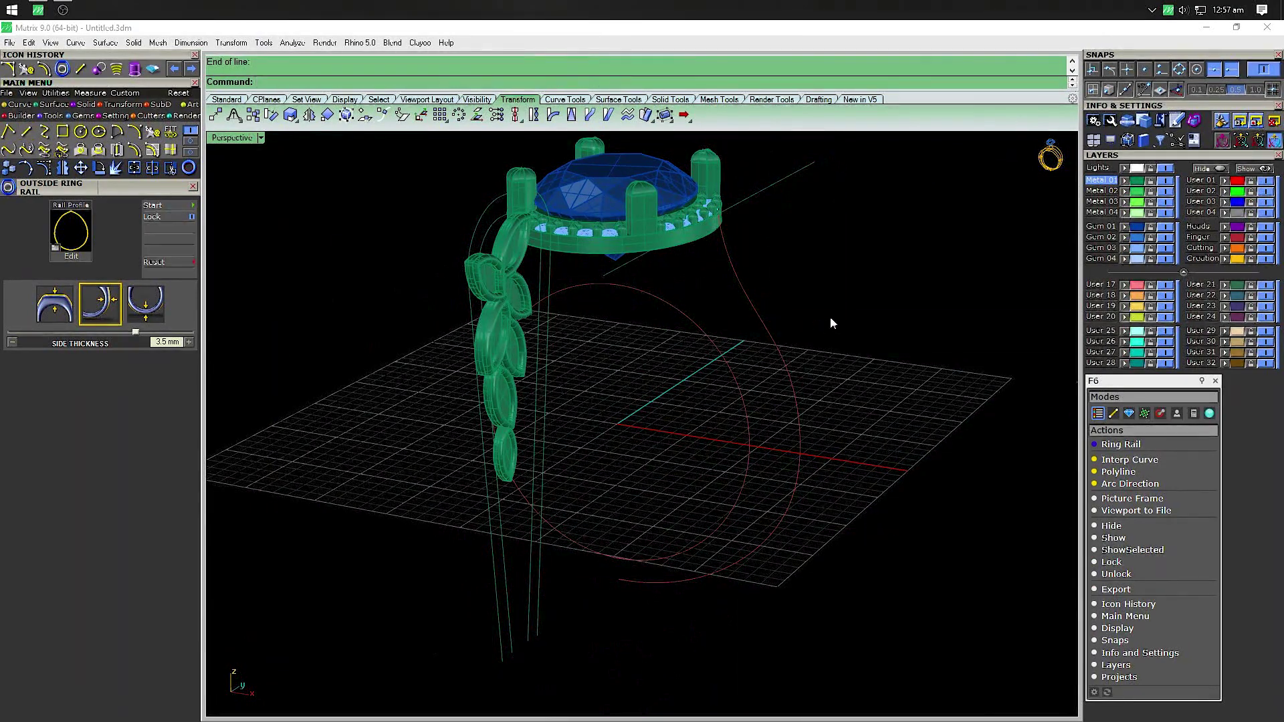
Move the leaf cluster and its rails from the rail top to the line's midpoint, checking in Side view
{"action": "mouse_move", "coordinate": [829, 317]}
{"action": "right_mouse_down"}
{"action": "mouse_move", "coordinate": [720, 329]}
{"action": "mouse_move", "coordinate": [550, 215]}
{"action": "right_mouse_up"}
{"action": "left_click_drag", "start_coordinate": [548, 155], "coordinate": [420, 283]}
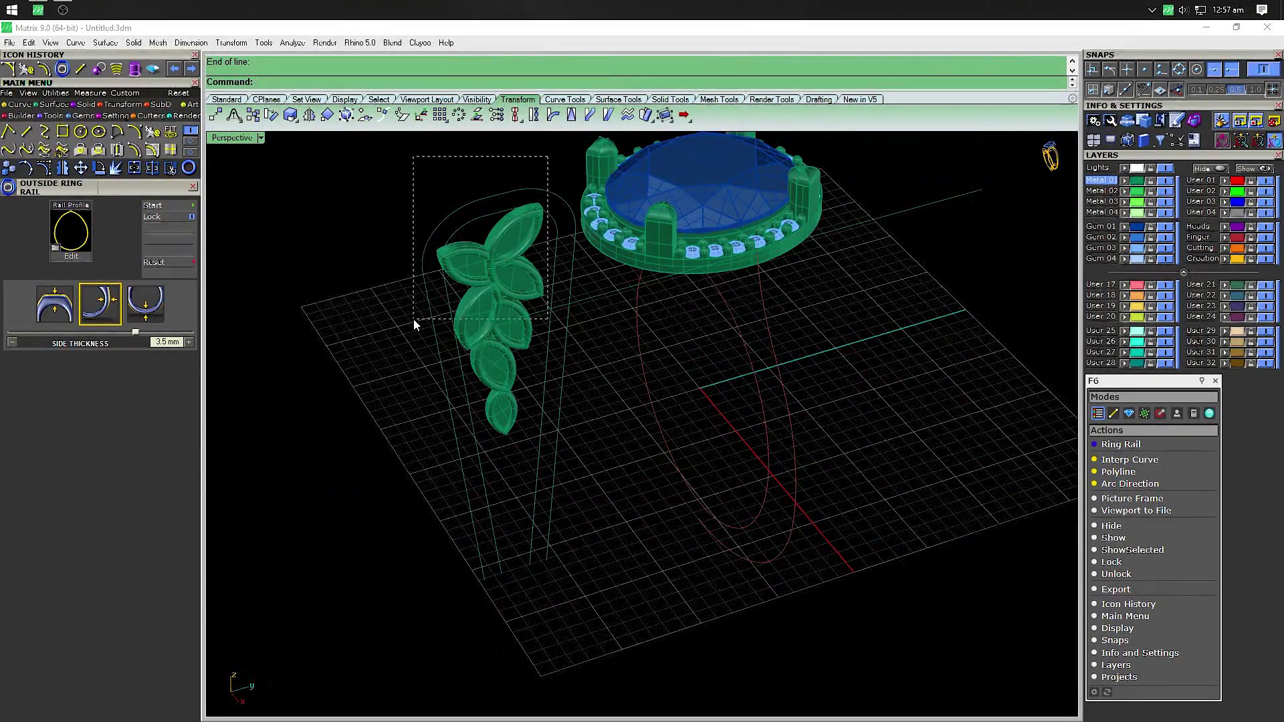
{"action": "left_click", "coordinate": [80, 167]}
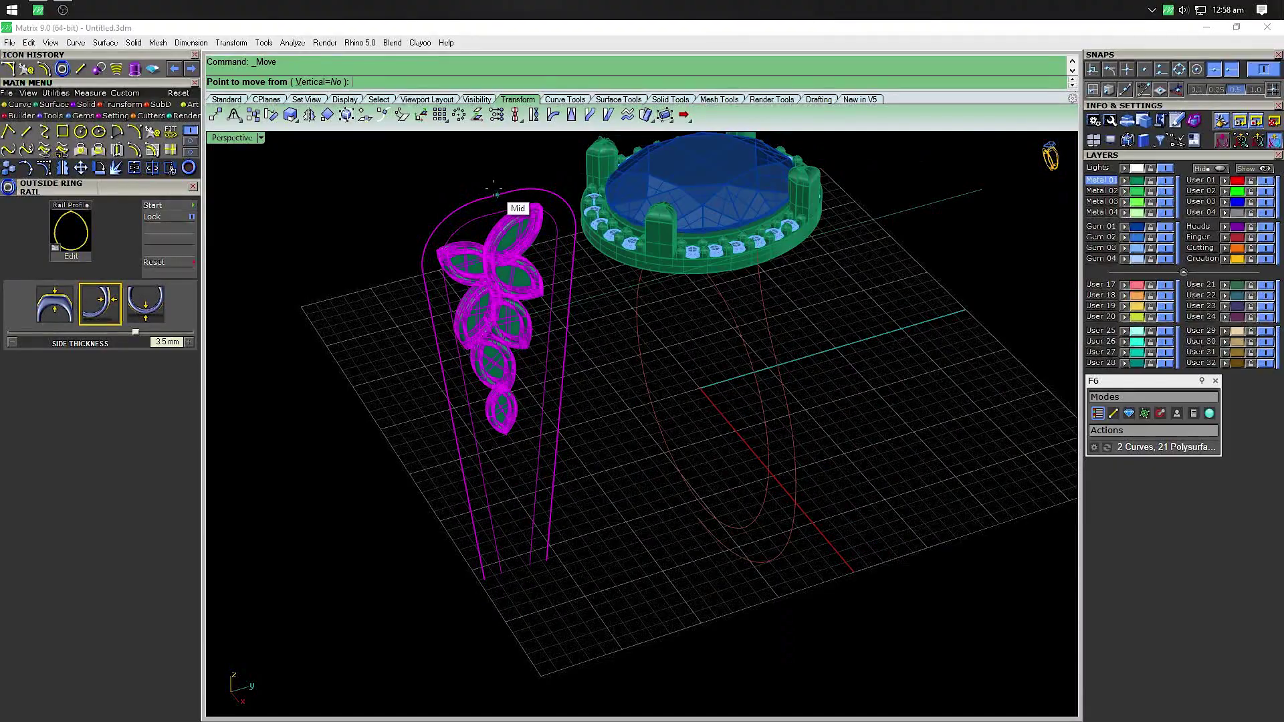
{"action": "left_click", "coordinate": [471, 190]}
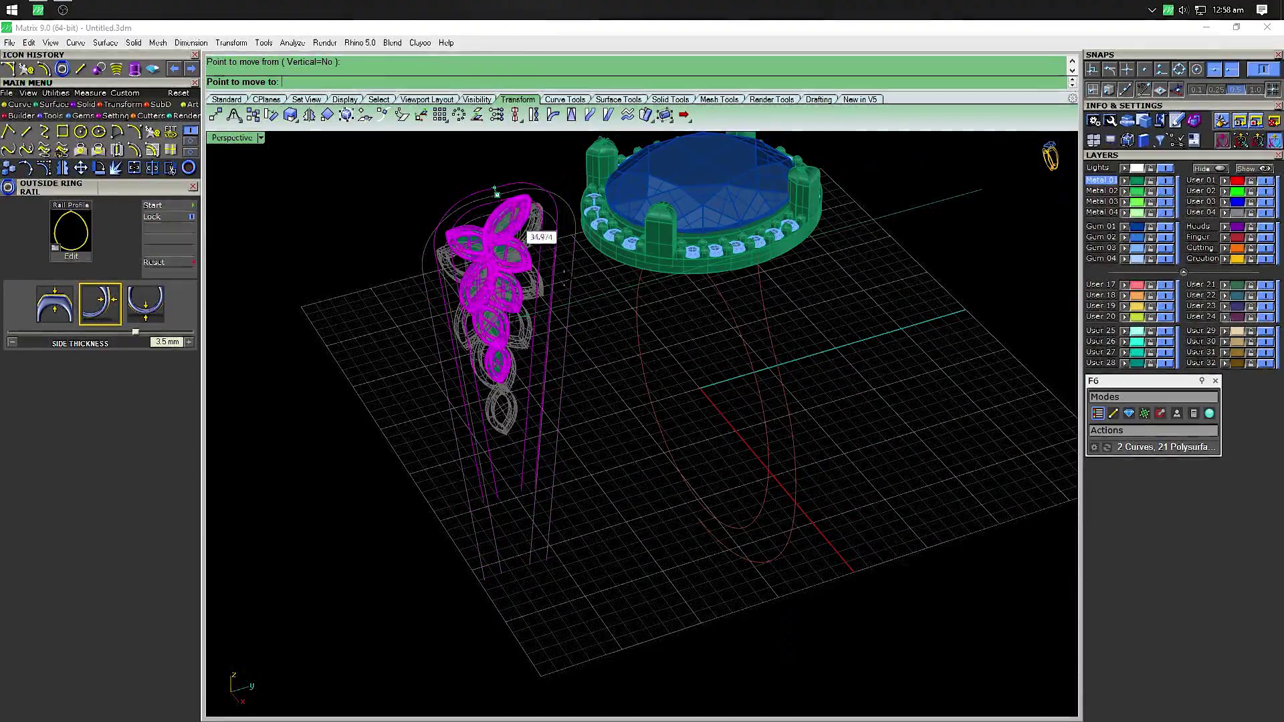
{"action": "scroll", "coordinate": [757, 255], "scroll_direction": "up", "scroll_amount": 5}
{"action": "left_click", "coordinate": [757, 255]}
{"action": "scroll", "coordinate": [758, 255], "scroll_direction": "down", "scroll_amount": 5}
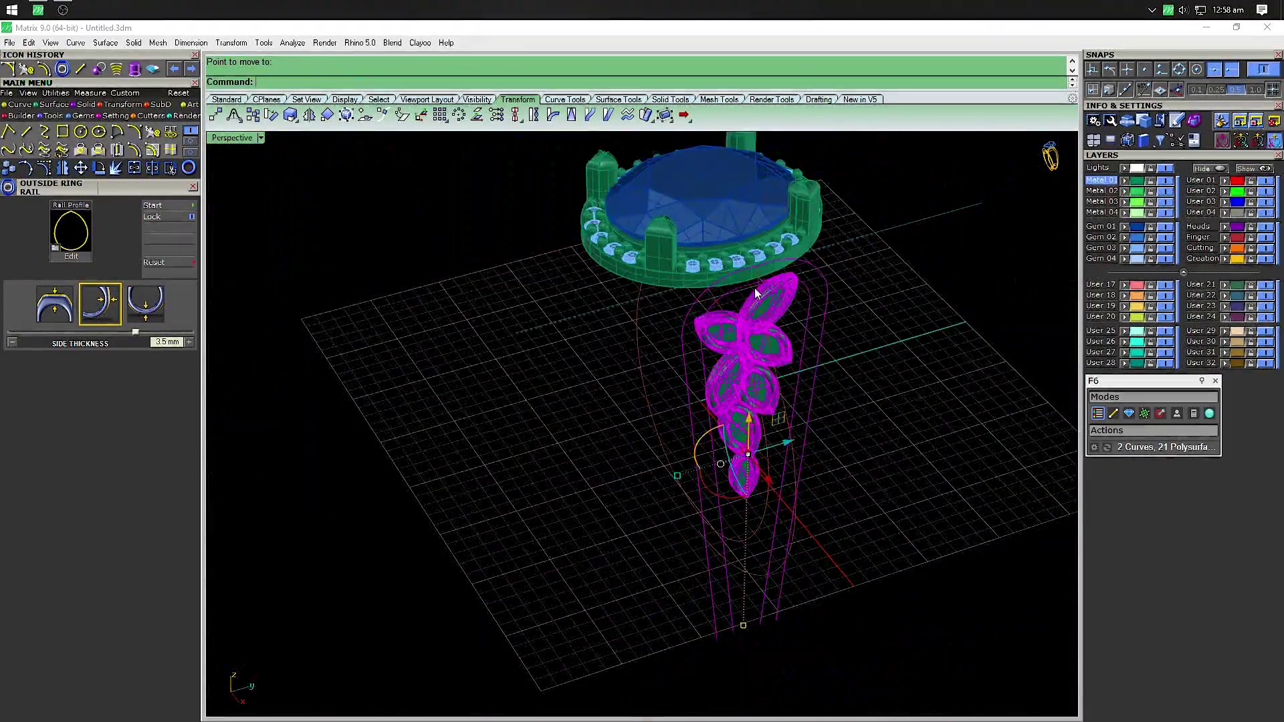
{"action": "mouse_move", "coordinate": [571, 402]}
{"action": "right_mouse_down"}
{"action": "mouse_move", "coordinate": [661, 322]}
{"action": "mouse_move", "coordinate": [624, 330]}
{"action": "right_mouse_up"}
{"action": "key", "text": "F3"}
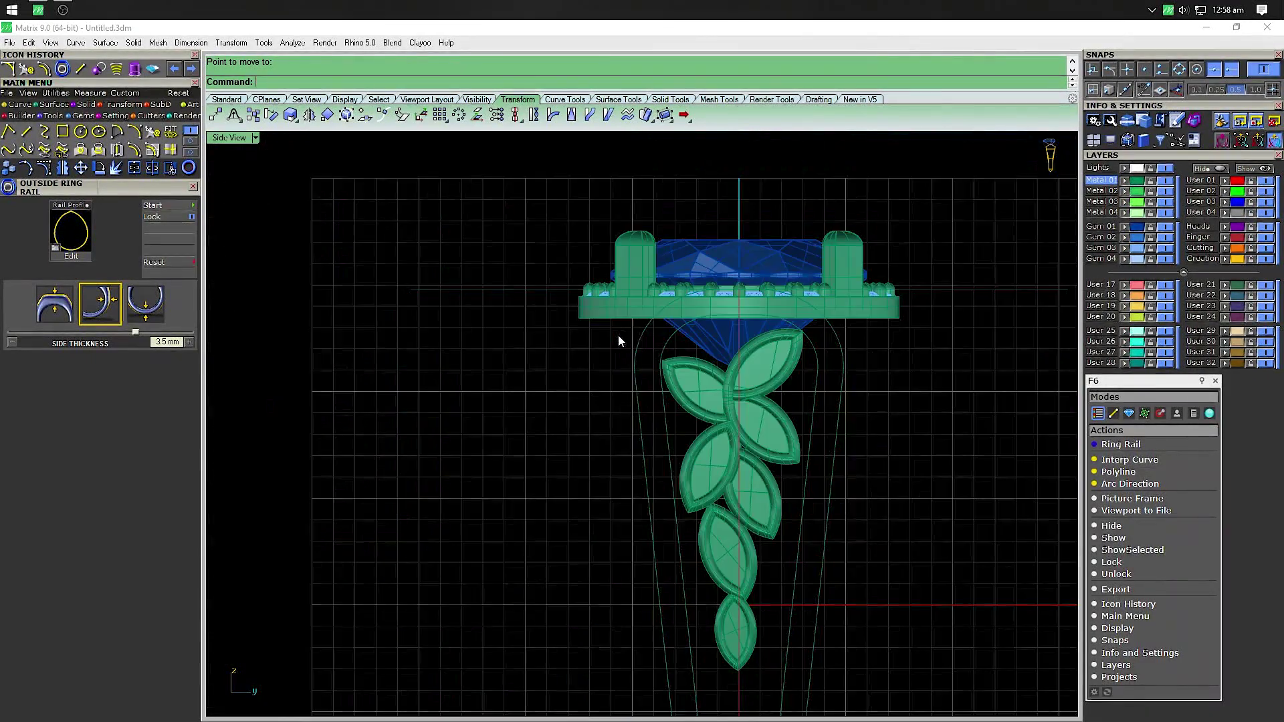
Delete the helper centre line
{"action": "scroll", "coordinate": [716, 314], "scroll_direction": "down", "scroll_amount": 2}
{"action": "left_click", "coordinate": [498, 297]}
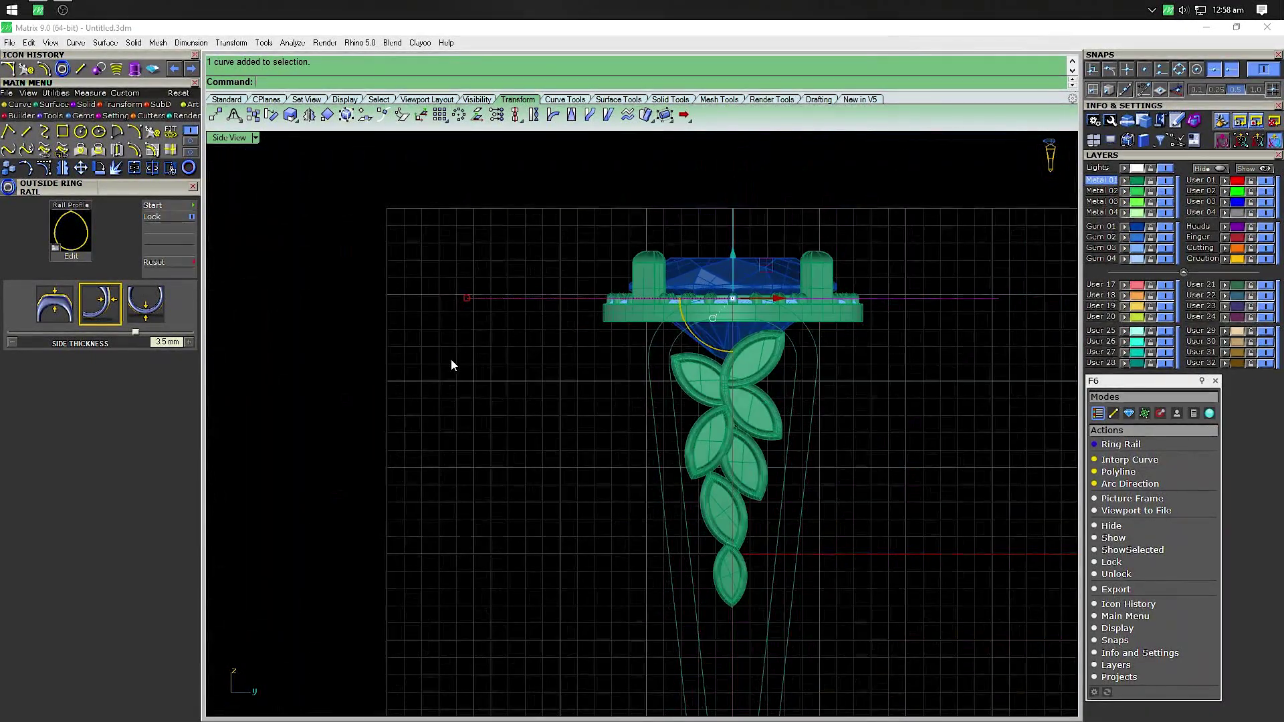
{"action": "key", "text": "Delete"}
Slide the leaf cluster sideways off the ring with the gumball, leaving both rails selected
{"action": "left_click", "coordinate": [252, 118]}
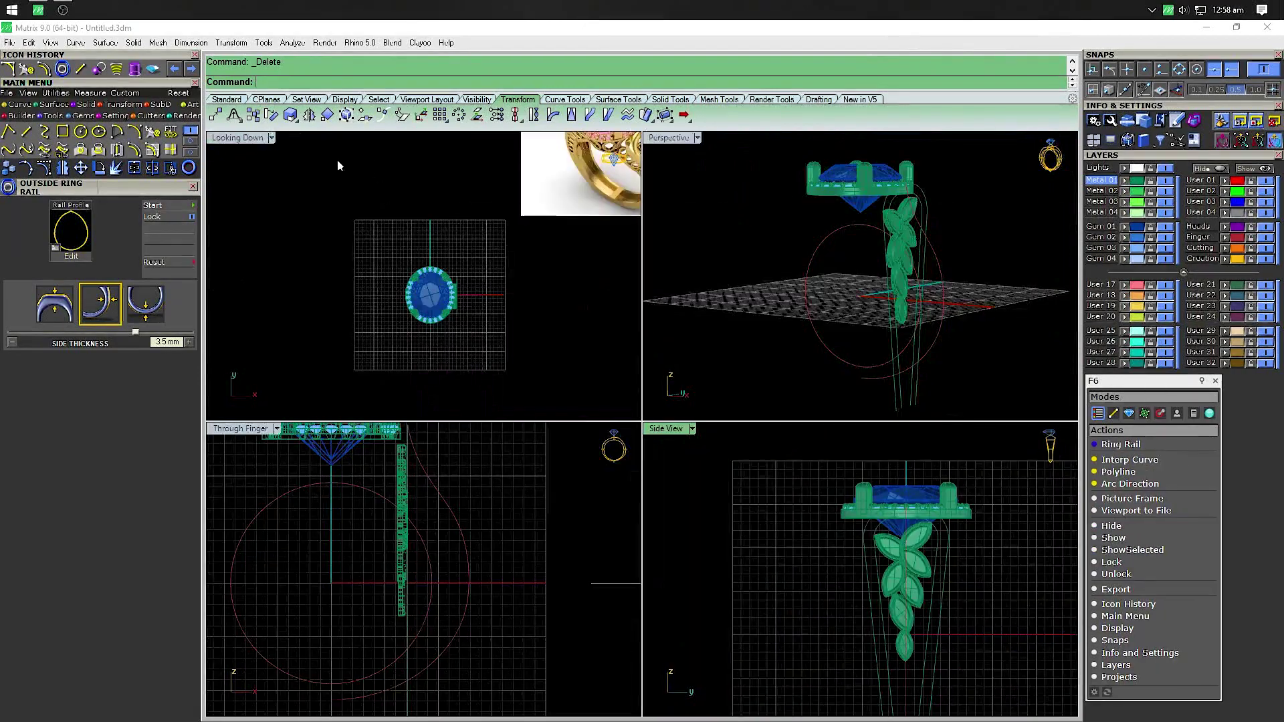
{"action": "double_click", "coordinate": [662, 136]}
{"action": "right_click_drag", "start_coordinate": [803, 402], "coordinate": [731, 379]}
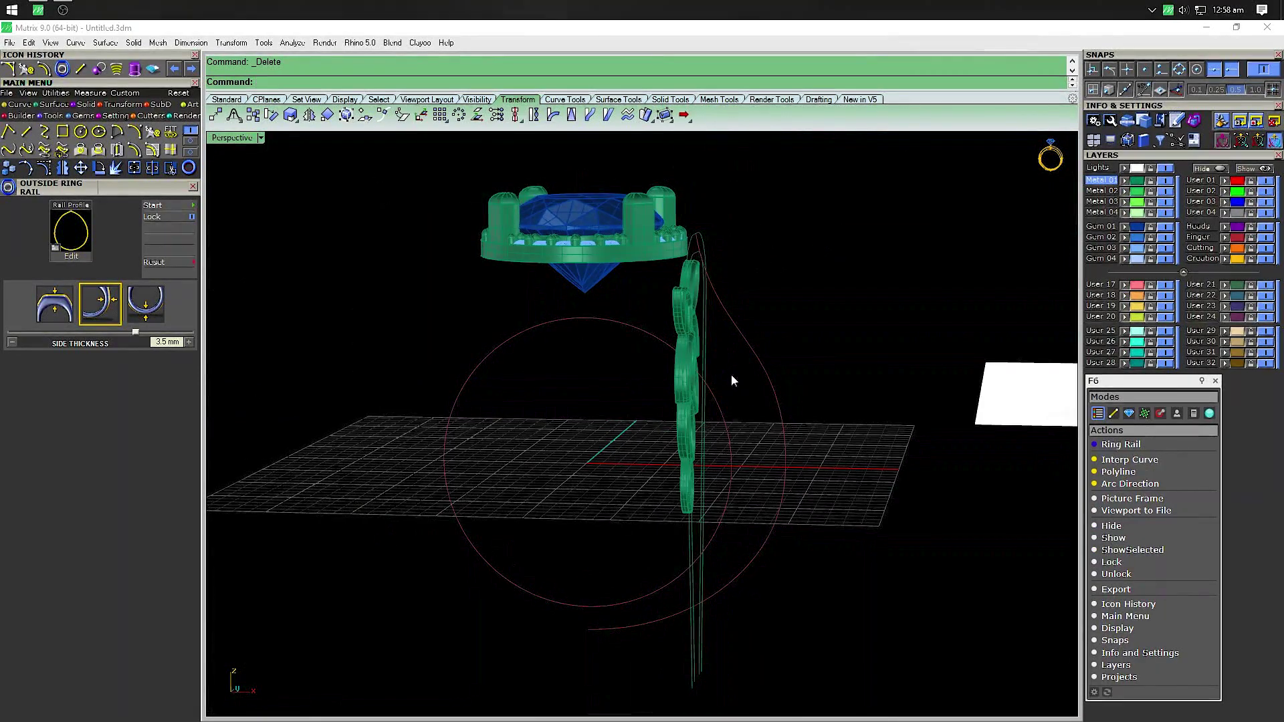
{"action": "left_click", "coordinate": [696, 341]}
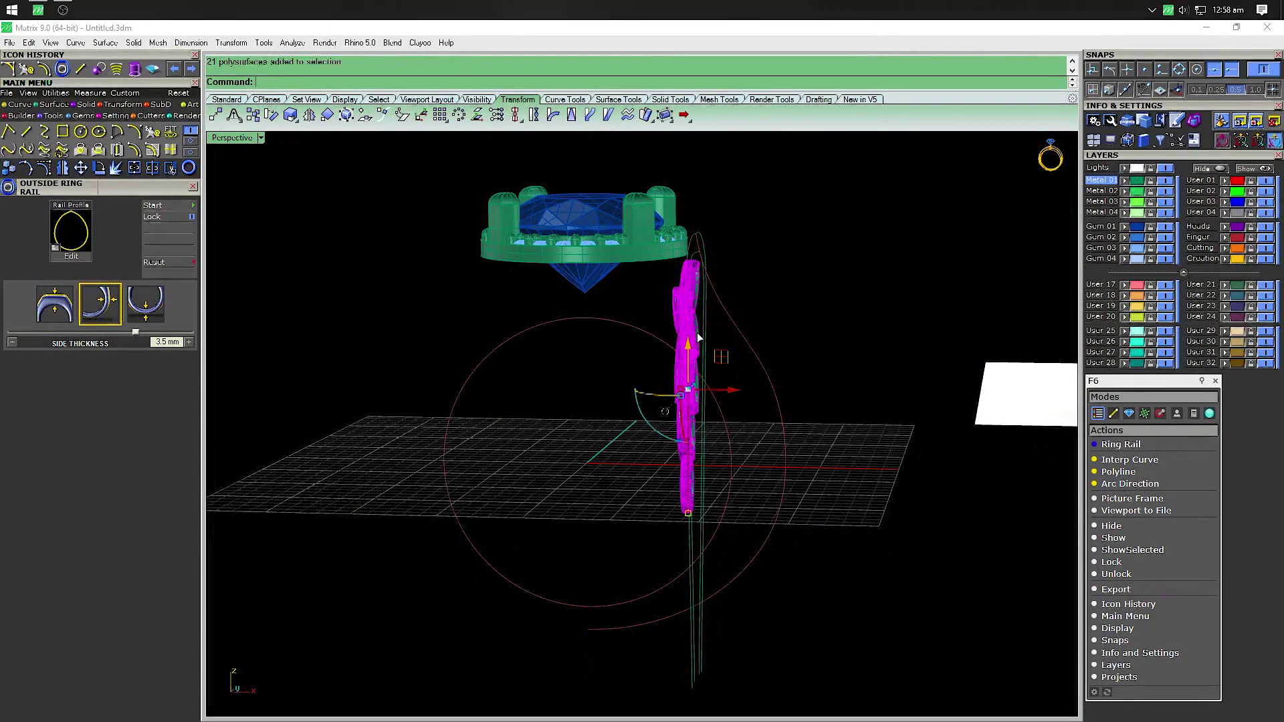
{"action": "left_click_drag", "start_coordinate": [734, 378], "coordinate": [982, 413]}
{"action": "left_click", "coordinate": [765, 338]}
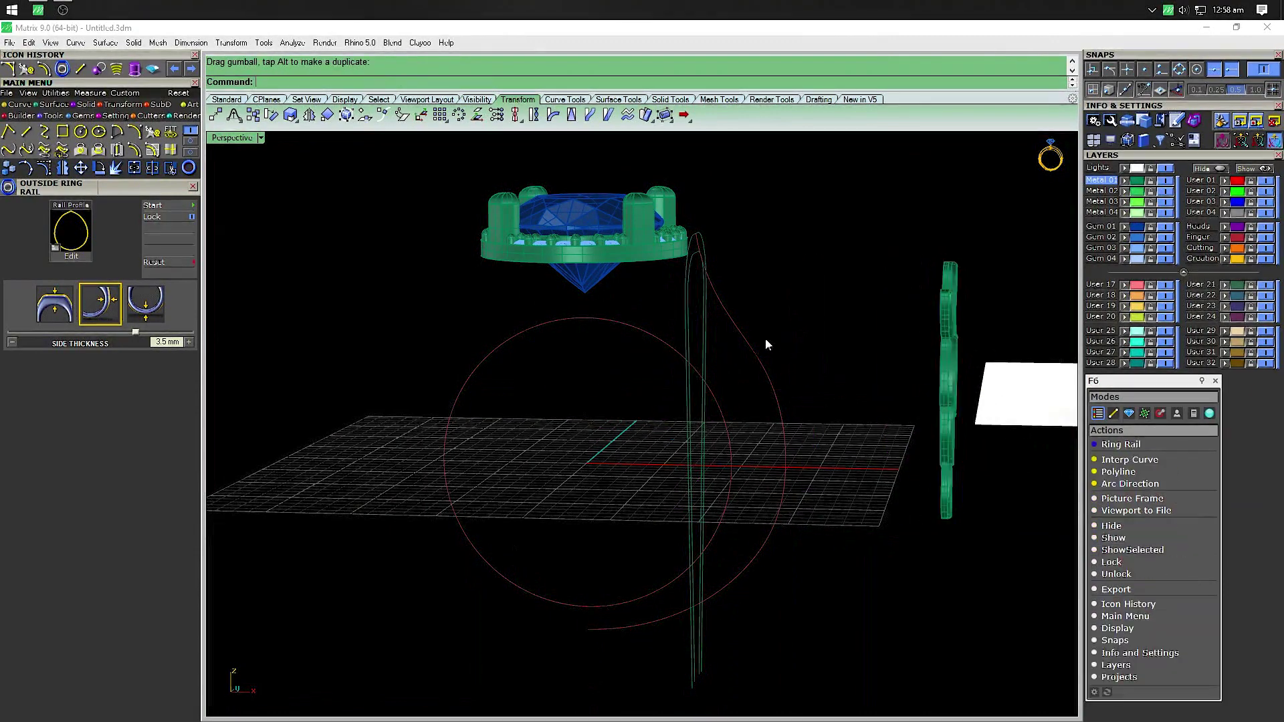
{"action": "mouse_move", "coordinate": [716, 362]}
{"action": "left_mouse_down"}
{"action": "mouse_move", "coordinate": [676, 356]}
{"action": "mouse_move", "coordinate": [691, 343]}
{"action": "left_mouse_up"}
{"action": "left_click", "coordinate": [716, 335]}
Turn Perspective face-on to the leaves and try a default cage edit on a shank rail
{"action": "key", "text": "ctrl+F2"}
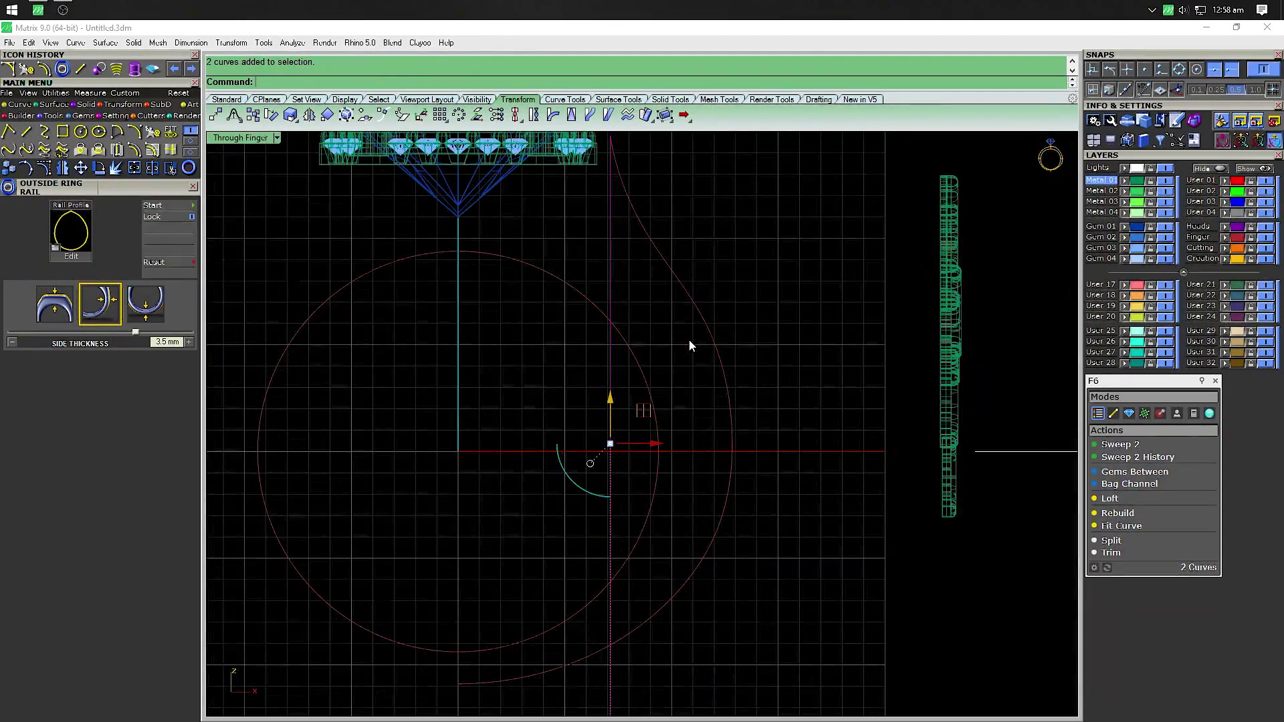
{"action": "key", "text": "ctrl+F3"}
{"action": "key", "text": "Escape"}
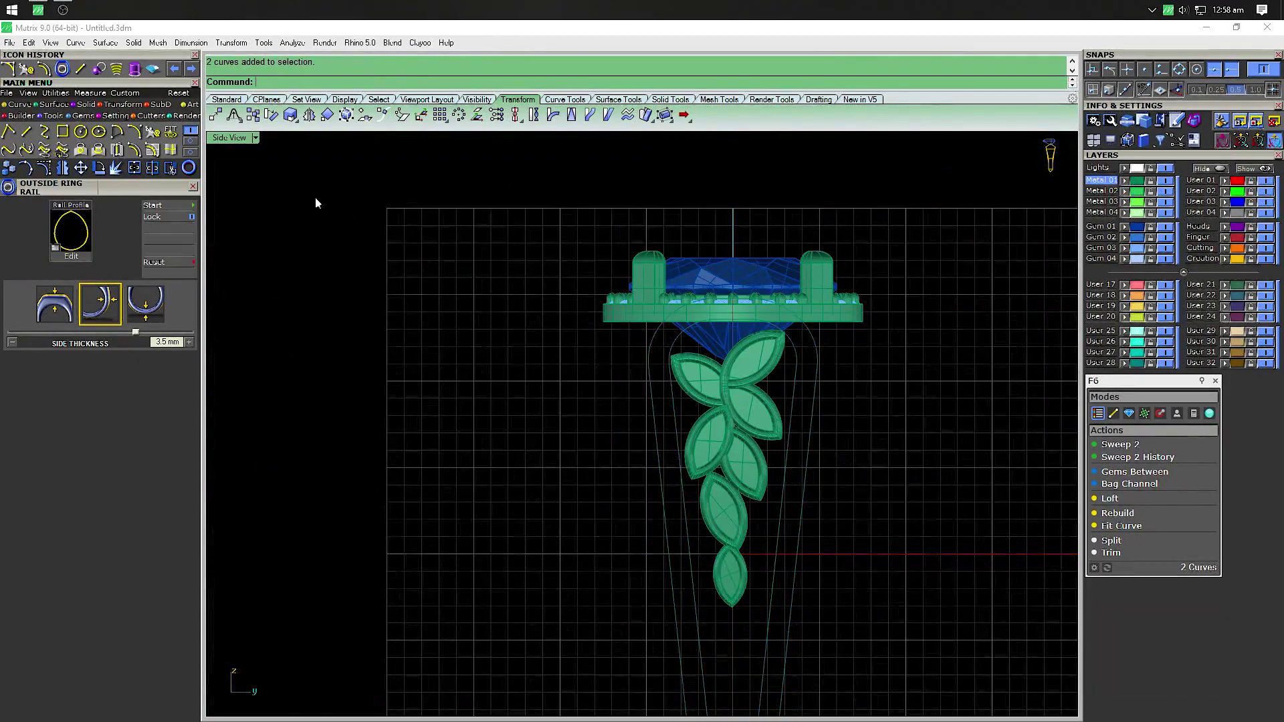
{"action": "double_click", "coordinate": [249, 144]}
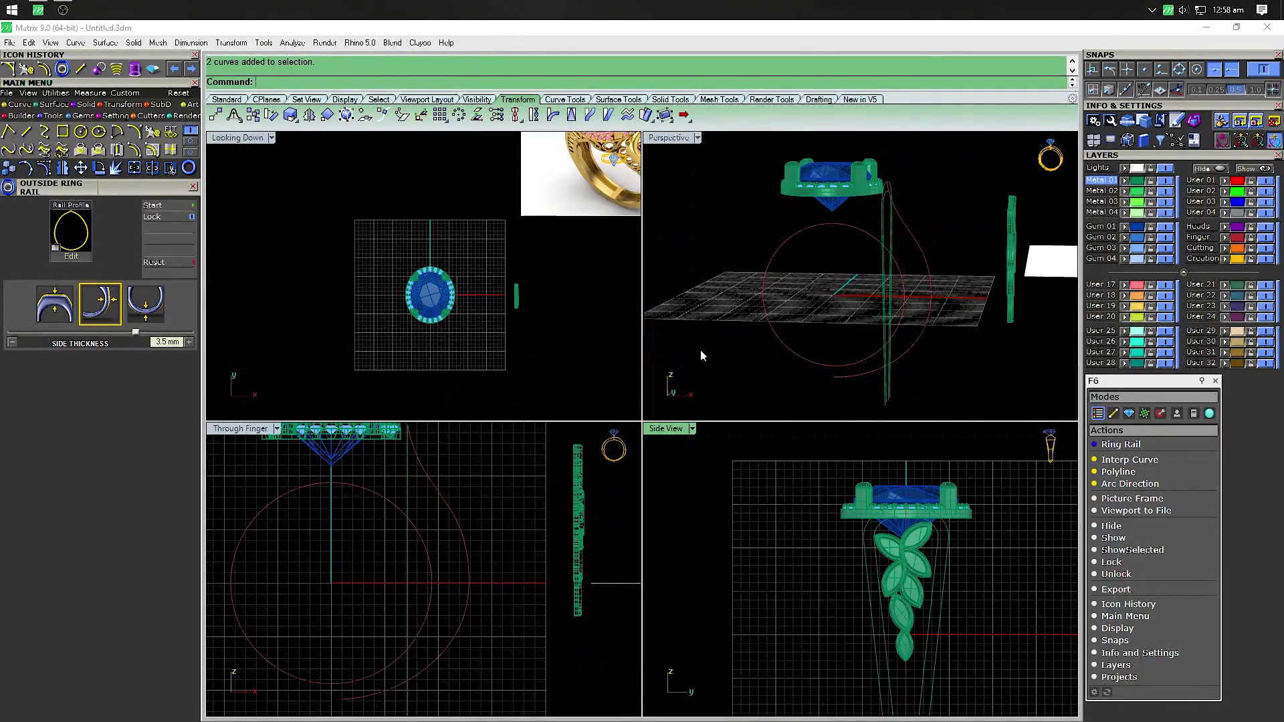
{"action": "double_click", "coordinate": [668, 138]}
{"action": "mouse_move", "coordinate": [671, 174]}
{"action": "right_mouse_down"}
{"action": "mouse_move", "coordinate": [723, 416]}
{"action": "mouse_move", "coordinate": [668, 415]}
{"action": "right_mouse_up"}
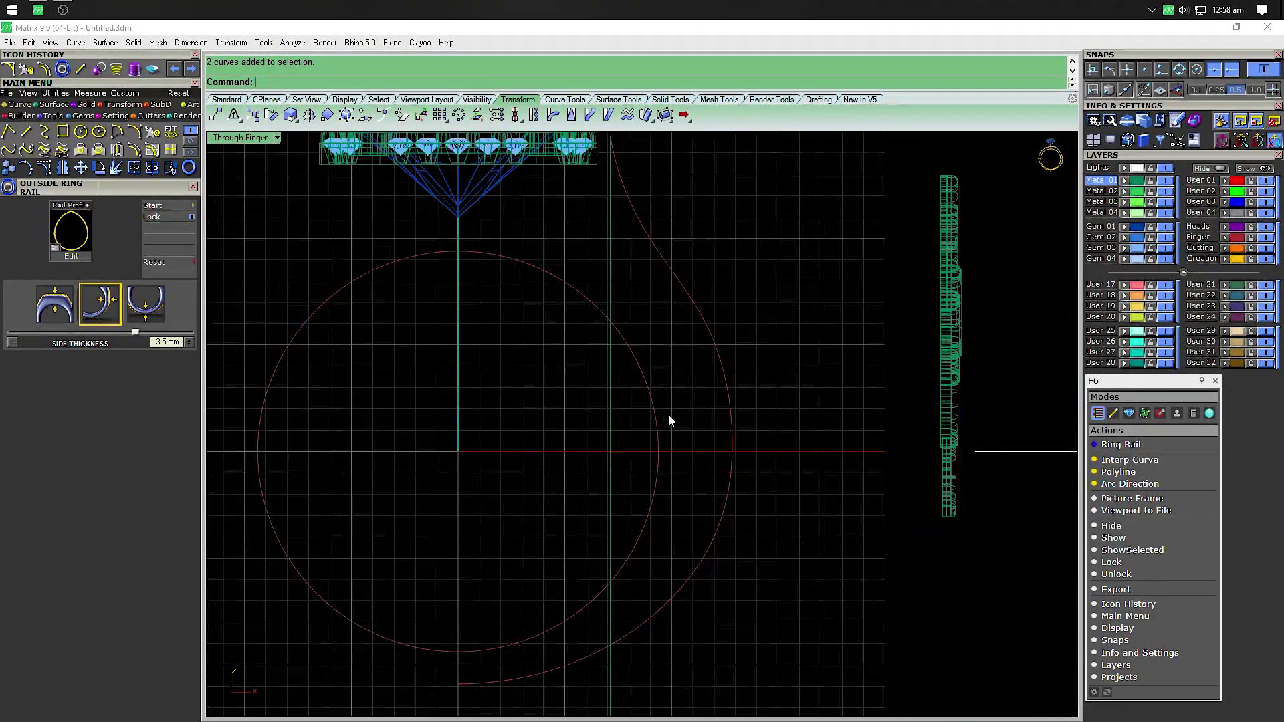
{"action": "scroll", "coordinate": [671, 404], "scroll_direction": "up", "scroll_amount": 3}
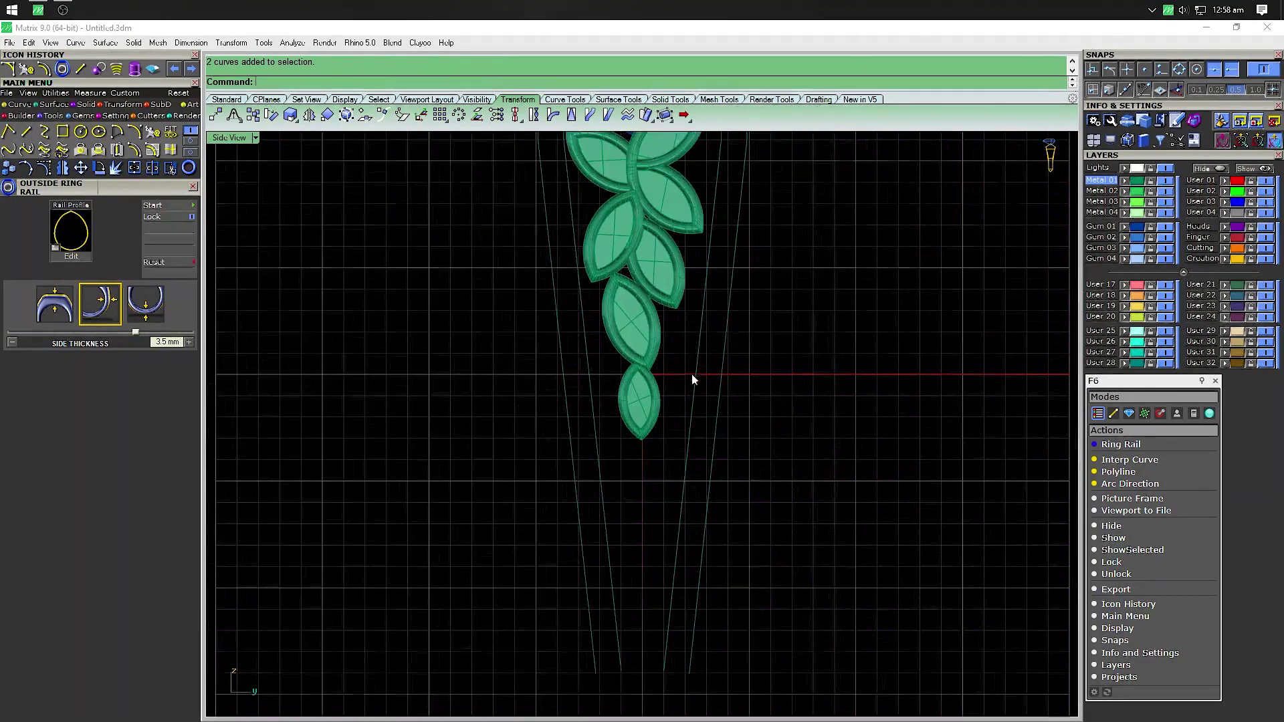
{"action": "right_click", "coordinate": [700, 350]}
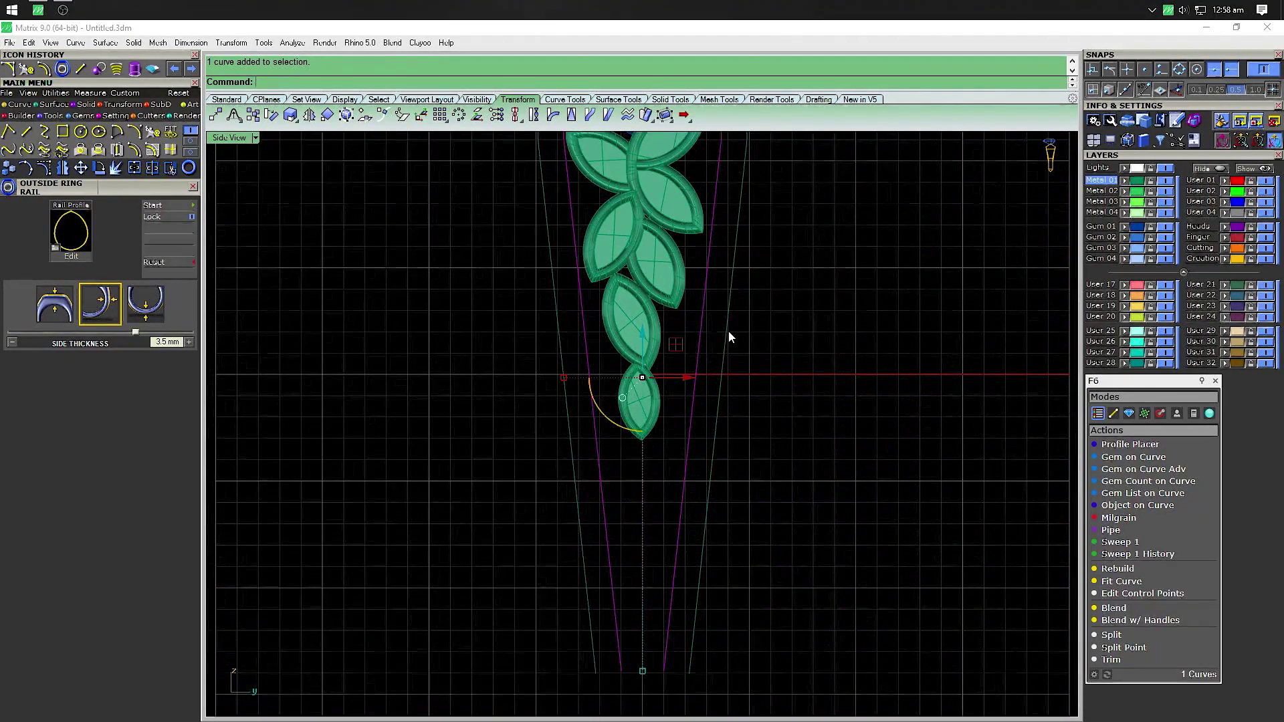
{"action": "right_click", "coordinate": [692, 355]}
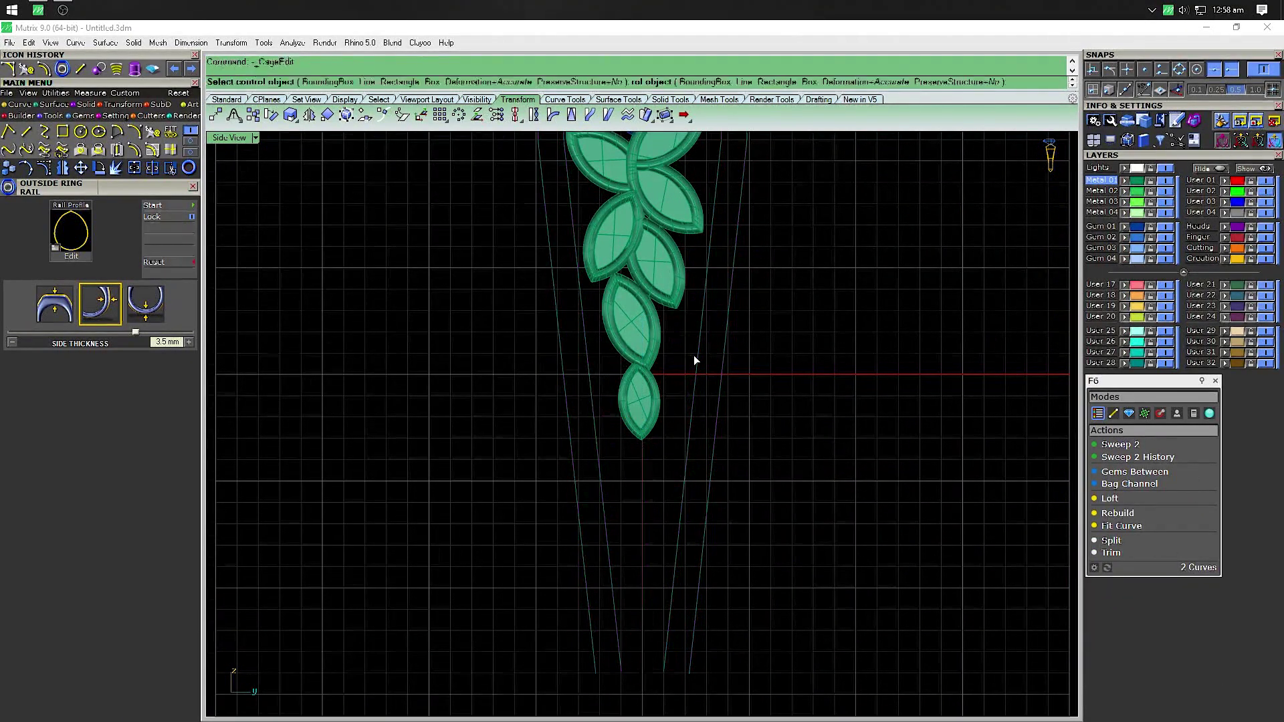
{"action": "right_click", "coordinate": [693, 355]}
{"action": "right_click", "coordinate": [579, 283]}
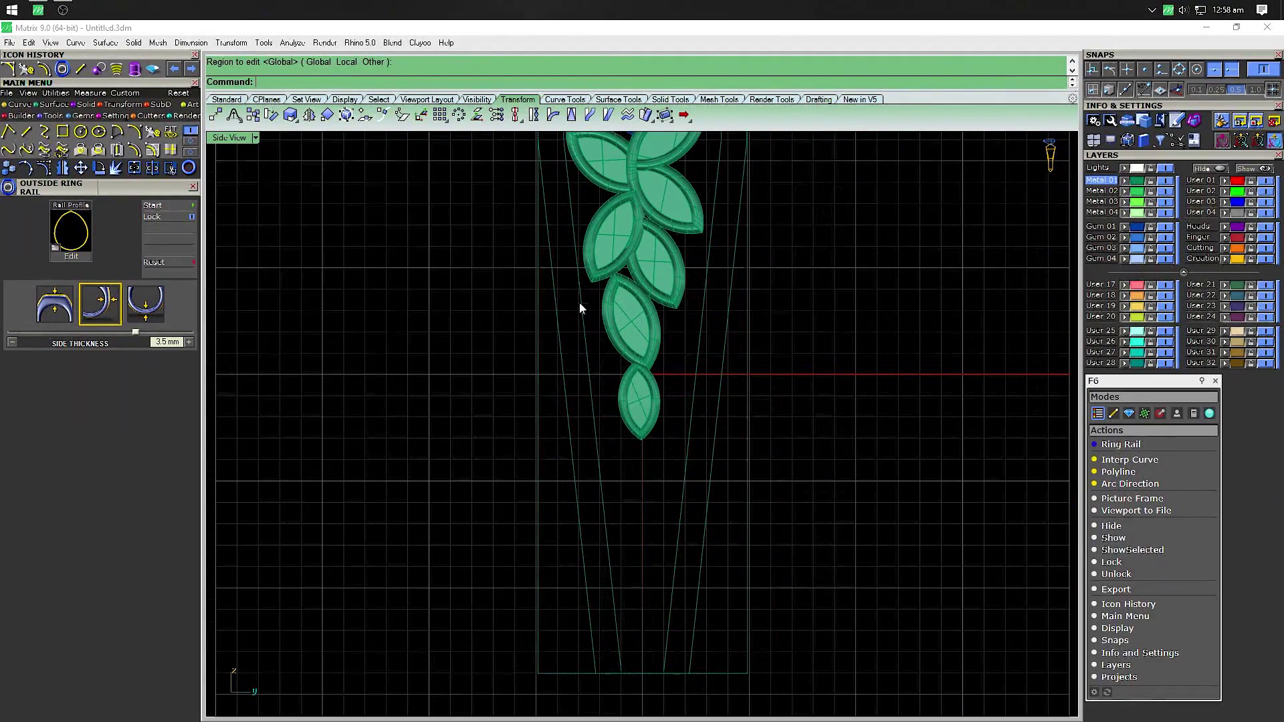
{"action": "right_click", "coordinate": [542, 325]}
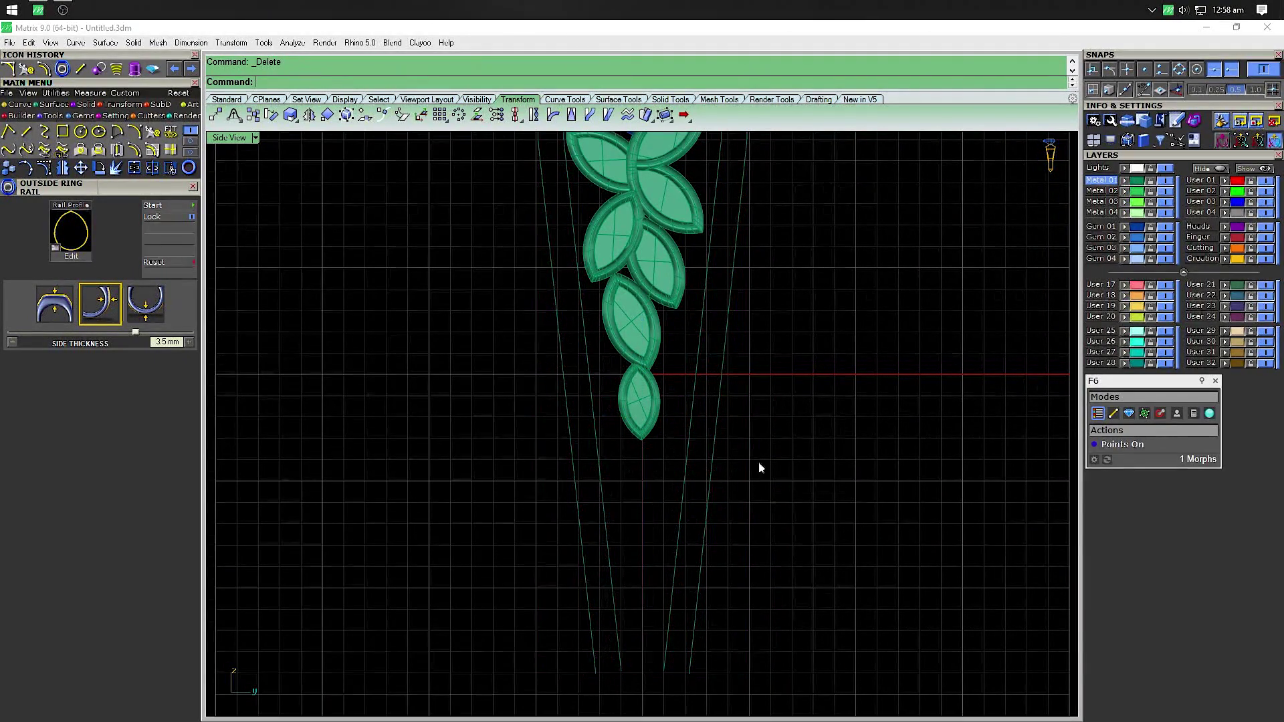
Cage Edit the two shank rails with a 3 × 3 × 3 point cage
{"action": "left_click_drag", "start_coordinate": [774, 529], "coordinate": [645, 550]}
{"action": "right_click", "coordinate": [643, 545]}
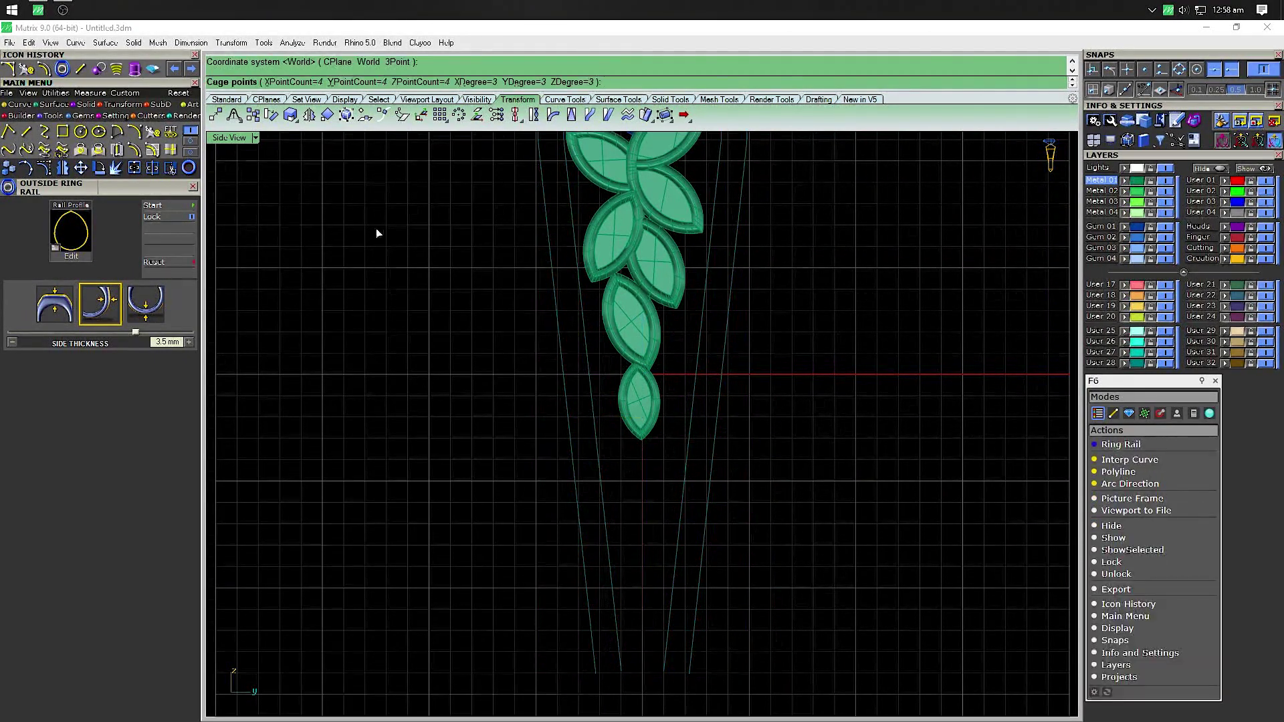
{"action": "left_click", "coordinate": [304, 83]}
{"action": "type", "text": "3"}
{"action": "key", "text": "Return"}
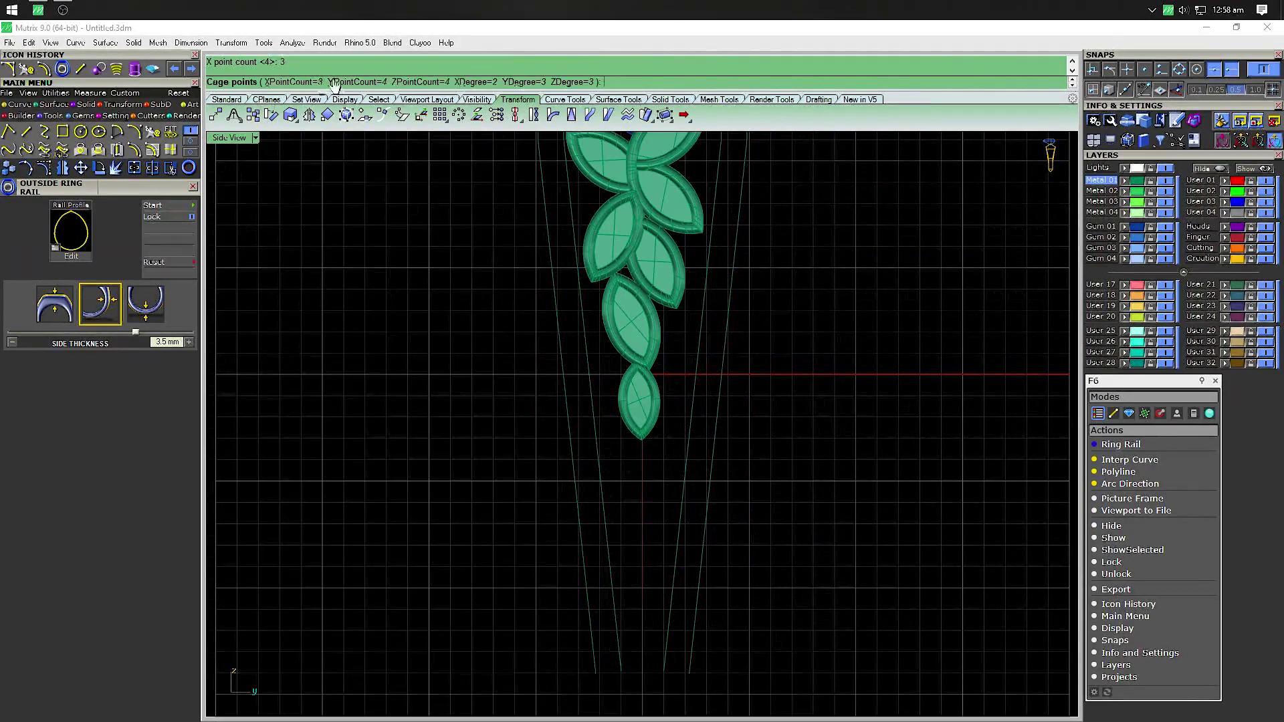
{"action": "type", "text": "3"}
{"action": "key", "text": "Return"}
{"action": "type", "text": "3"}
{"action": "key", "text": "Return"}
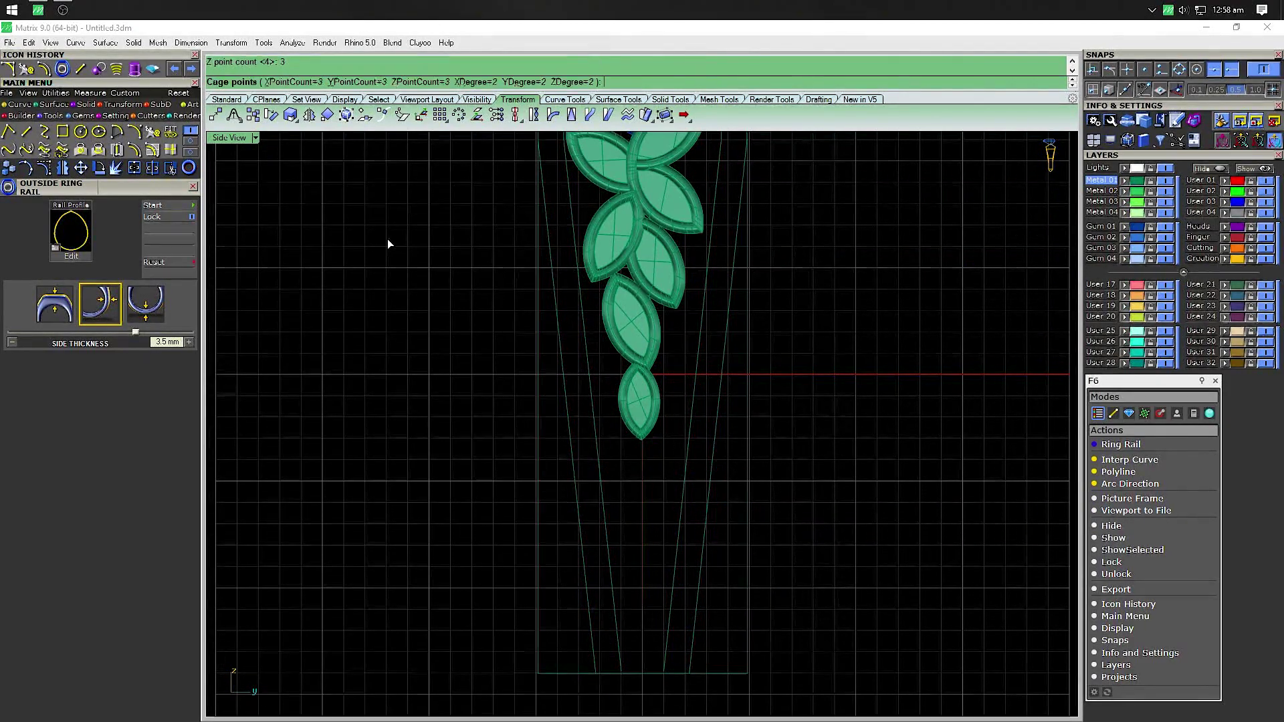
{"action": "key", "text": "Return"}
Spread the middle cage points outward to widen the rails around the lowest leaf, then delete the cage
{"action": "left_click_drag", "start_coordinate": [702, 470], "coordinate": [704, 470]}
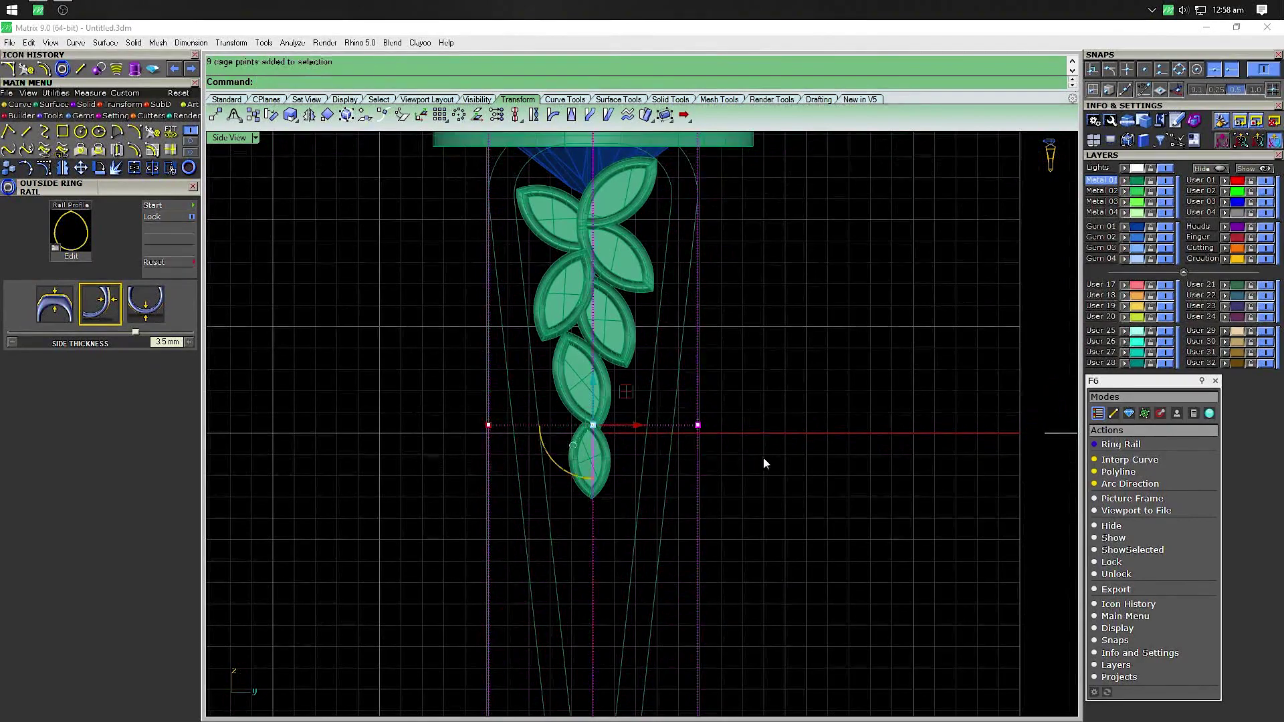
{"action": "left_click_drag", "start_coordinate": [430, 430], "coordinate": [475, 420]}
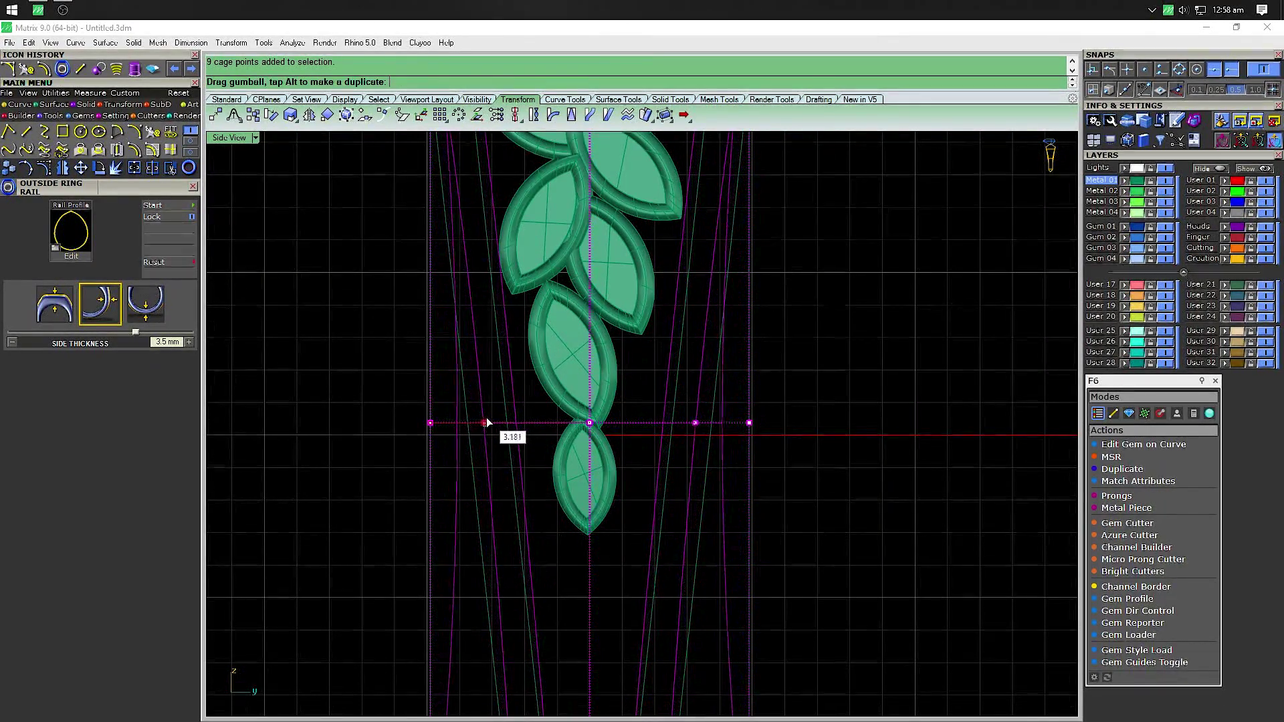
{"action": "left_click_drag", "start_coordinate": [475, 423], "coordinate": [486, 423]}
{"action": "left_click", "coordinate": [370, 388]}
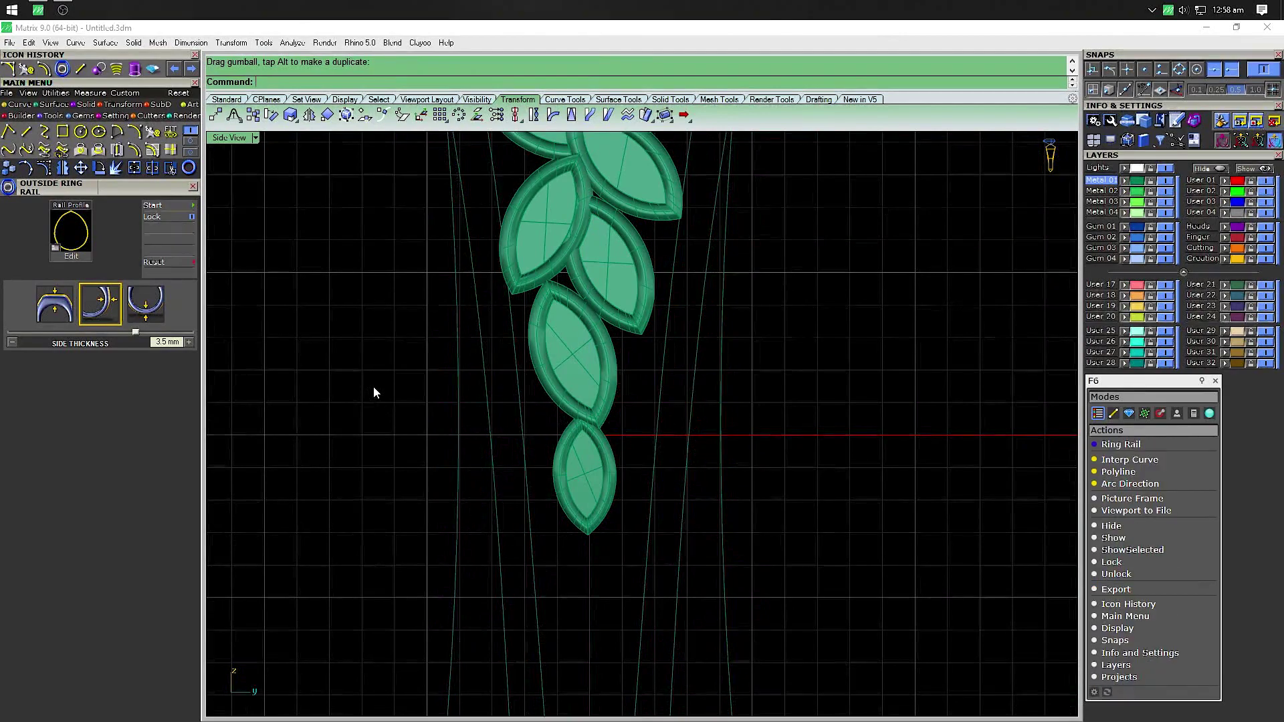
{"action": "left_click", "coordinate": [481, 462]}
{"action": "key", "text": "Delete"}
Set up a new cage and pull its bottom points inward to narrow the rail ends
{"action": "scroll", "coordinate": [488, 441], "scroll_direction": "down", "scroll_amount": 5}
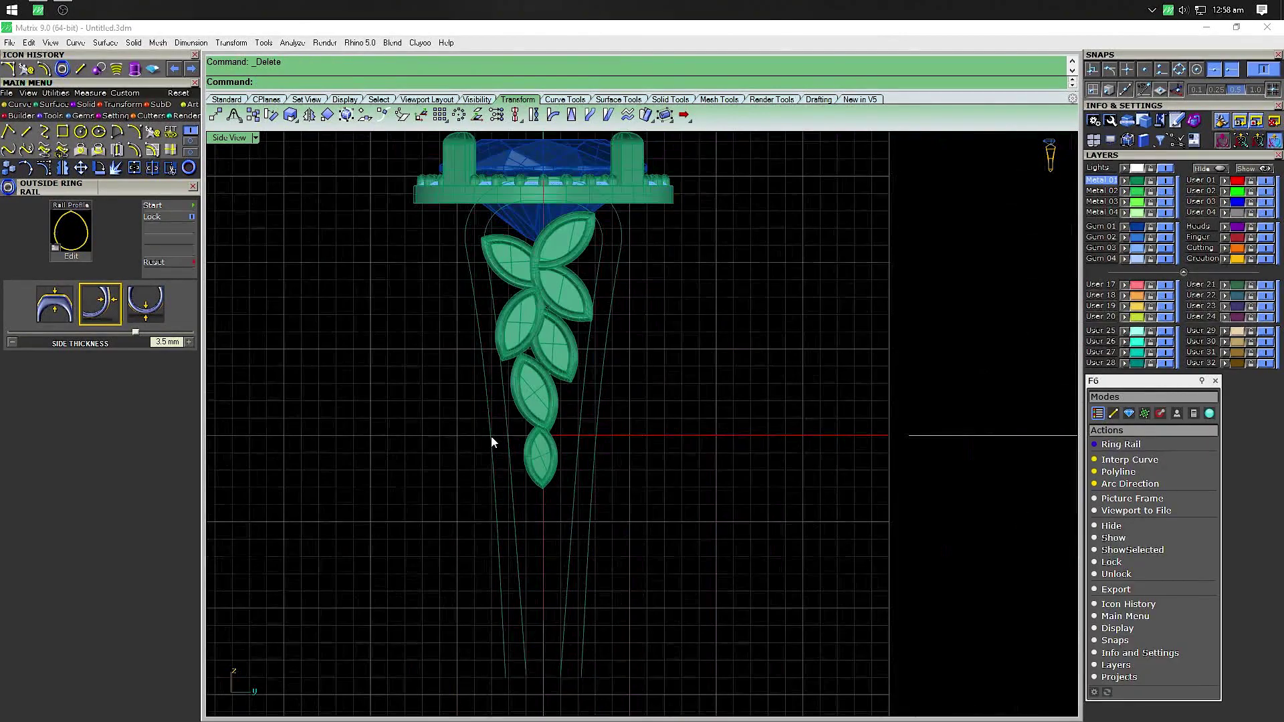
{"action": "mouse_move", "coordinate": [497, 459]}
{"action": "right_mouse_down"}
{"action": "mouse_move", "coordinate": [503, 432]}
{"action": "mouse_move", "coordinate": [516, 498]}
{"action": "right_mouse_up"}
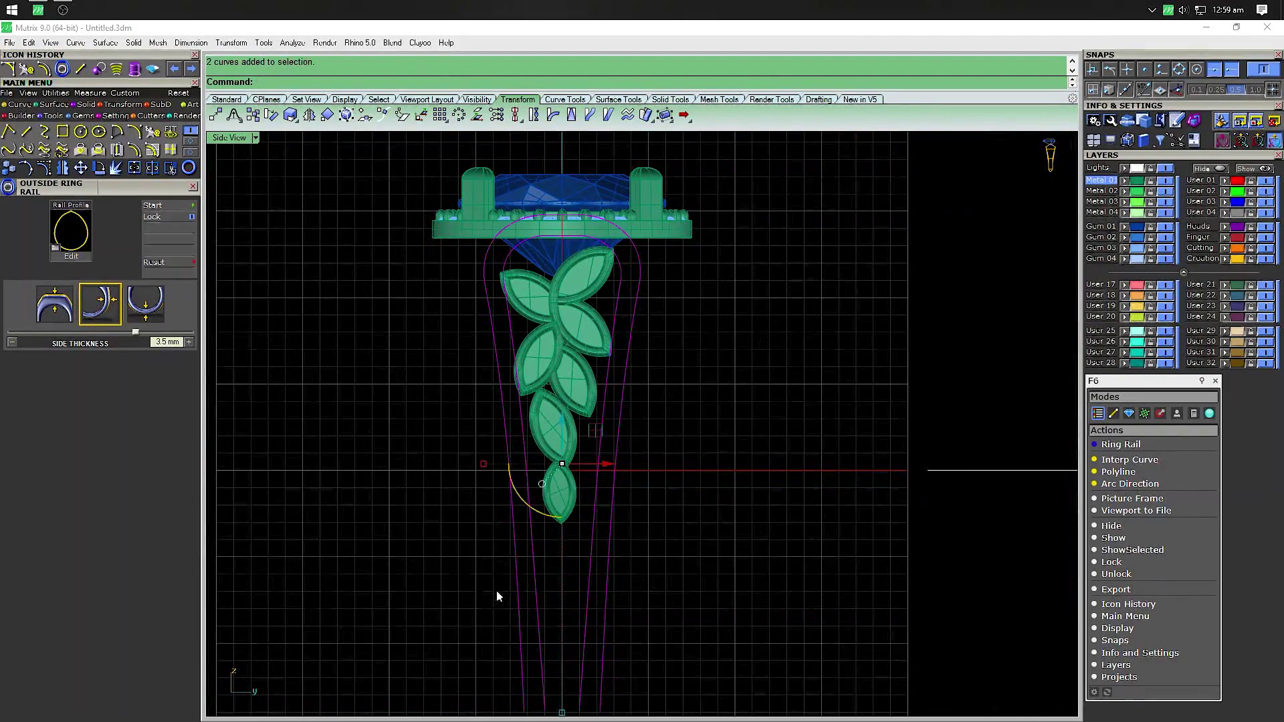
{"action": "right_click_drag", "start_coordinate": [402, 548], "coordinate": [397, 435]}
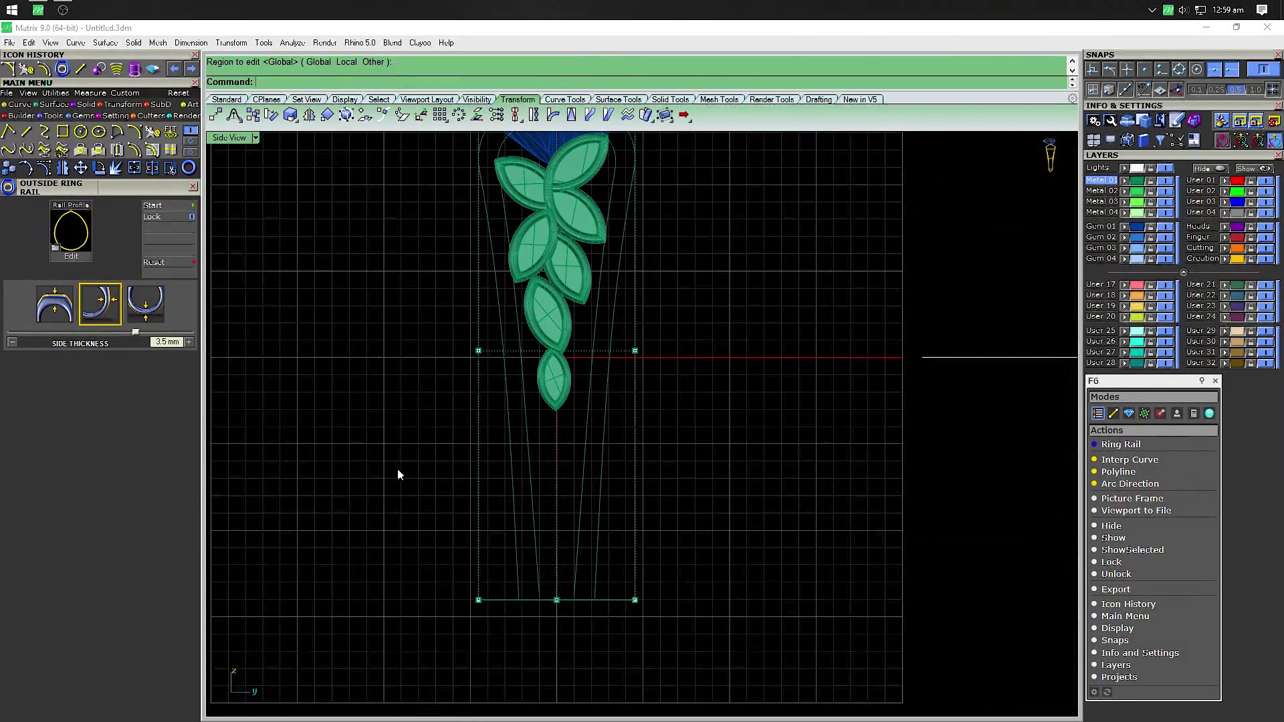
{"action": "left_click_drag", "start_coordinate": [389, 550], "coordinate": [708, 642]}
{"action": "scroll", "coordinate": [563, 610], "scroll_direction": "up", "scroll_amount": 3}
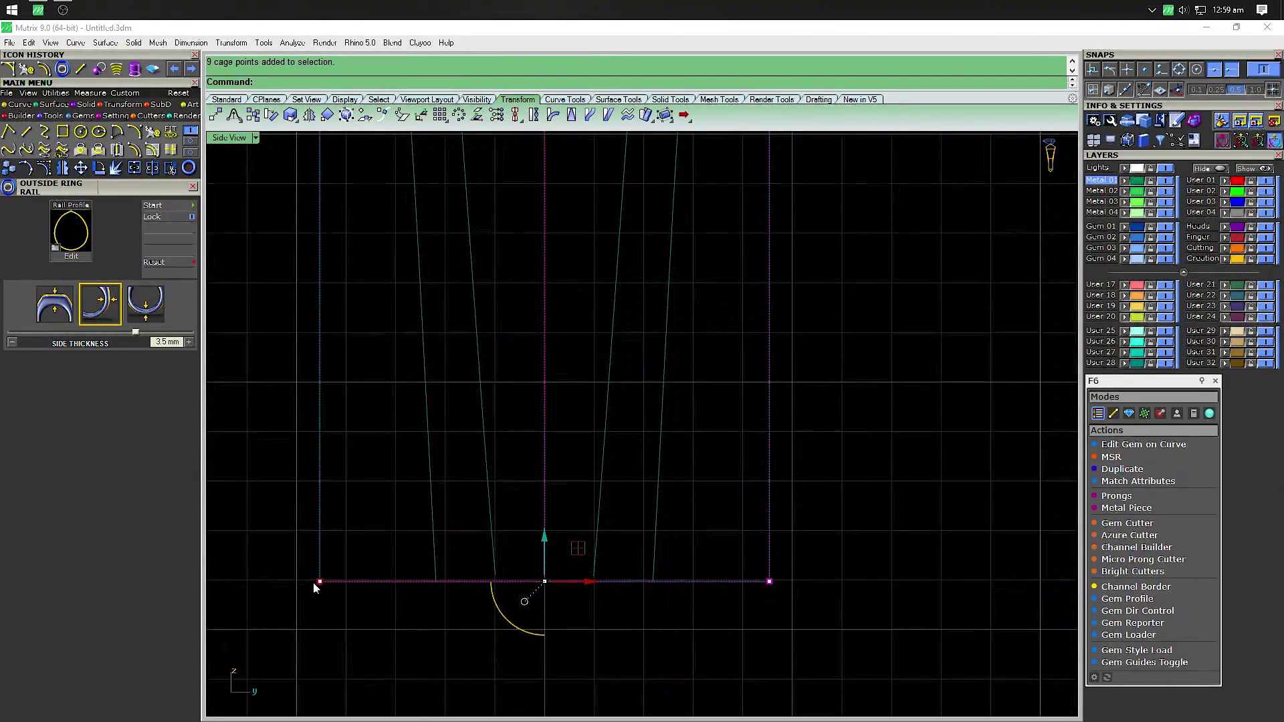
{"action": "left_click_drag", "start_coordinate": [314, 584], "coordinate": [362, 595]}
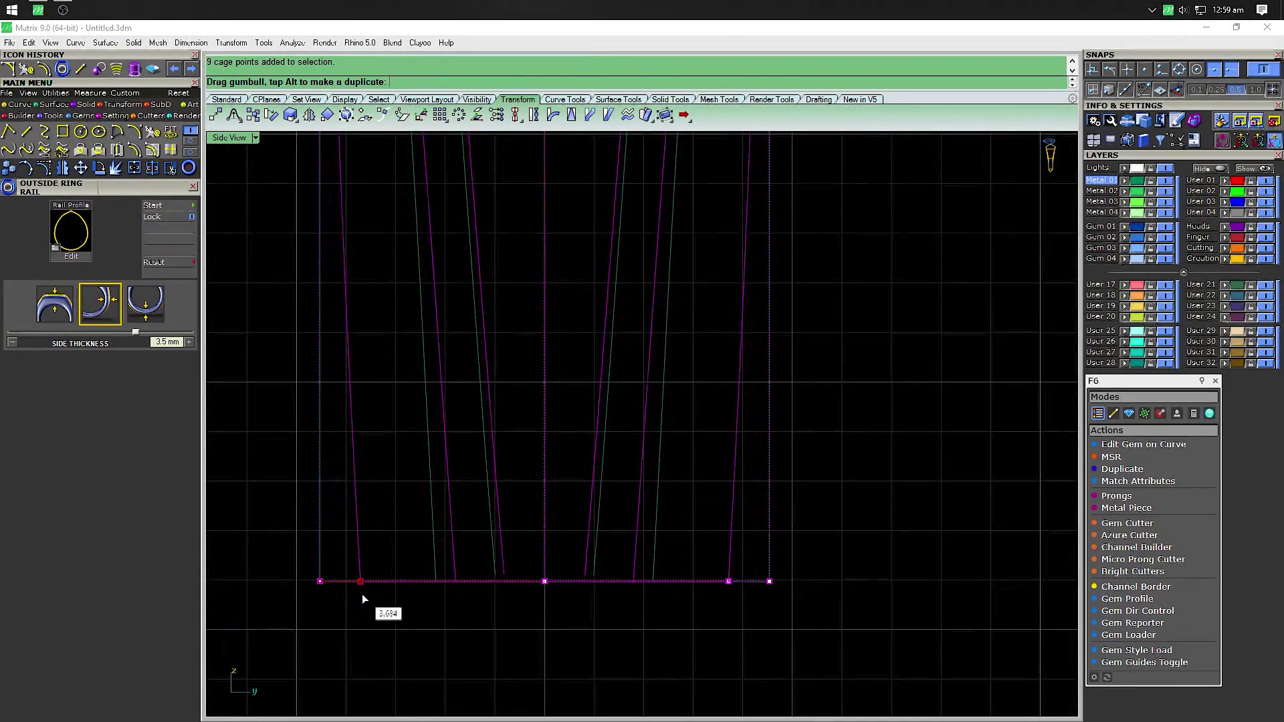
{"action": "left_click_drag", "start_coordinate": [363, 594], "coordinate": [350, 595]}
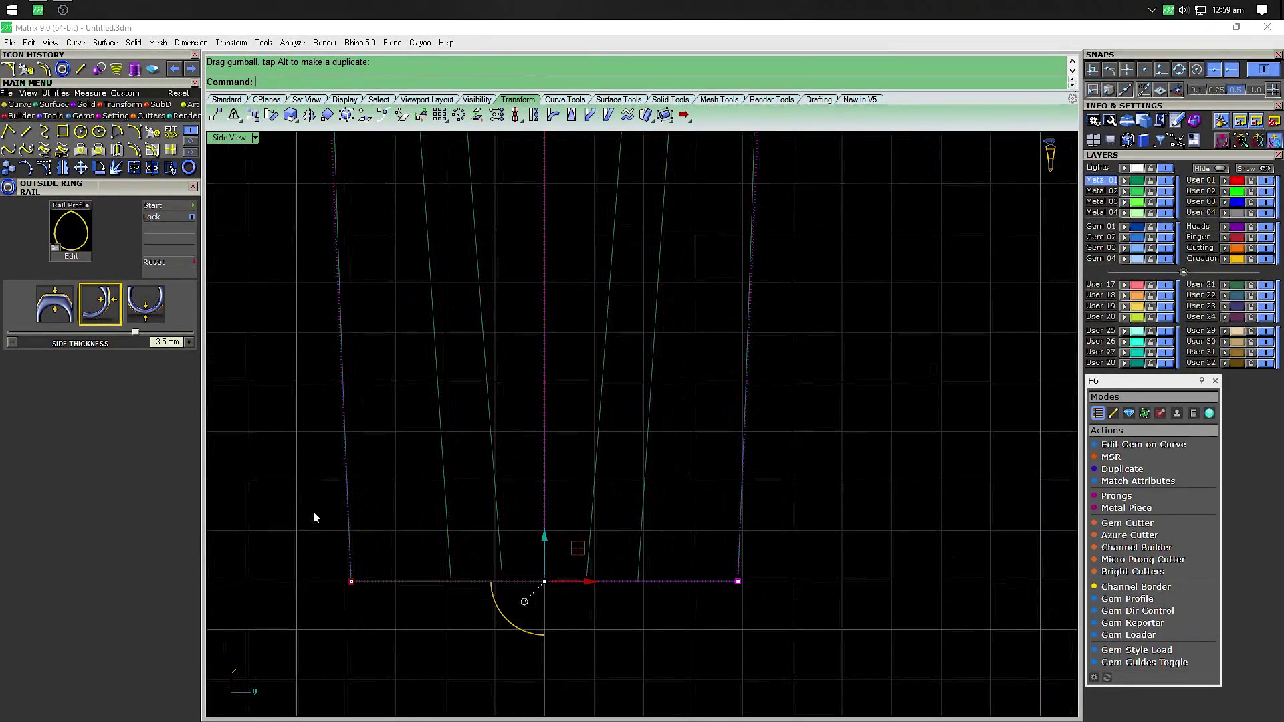
{"action": "key", "text": "Escape"}
Reselect the middle and bottom cage rows and narrow the rails' bottom ends further
{"action": "scroll", "coordinate": [362, 506], "scroll_direction": "down", "scroll_amount": 4}
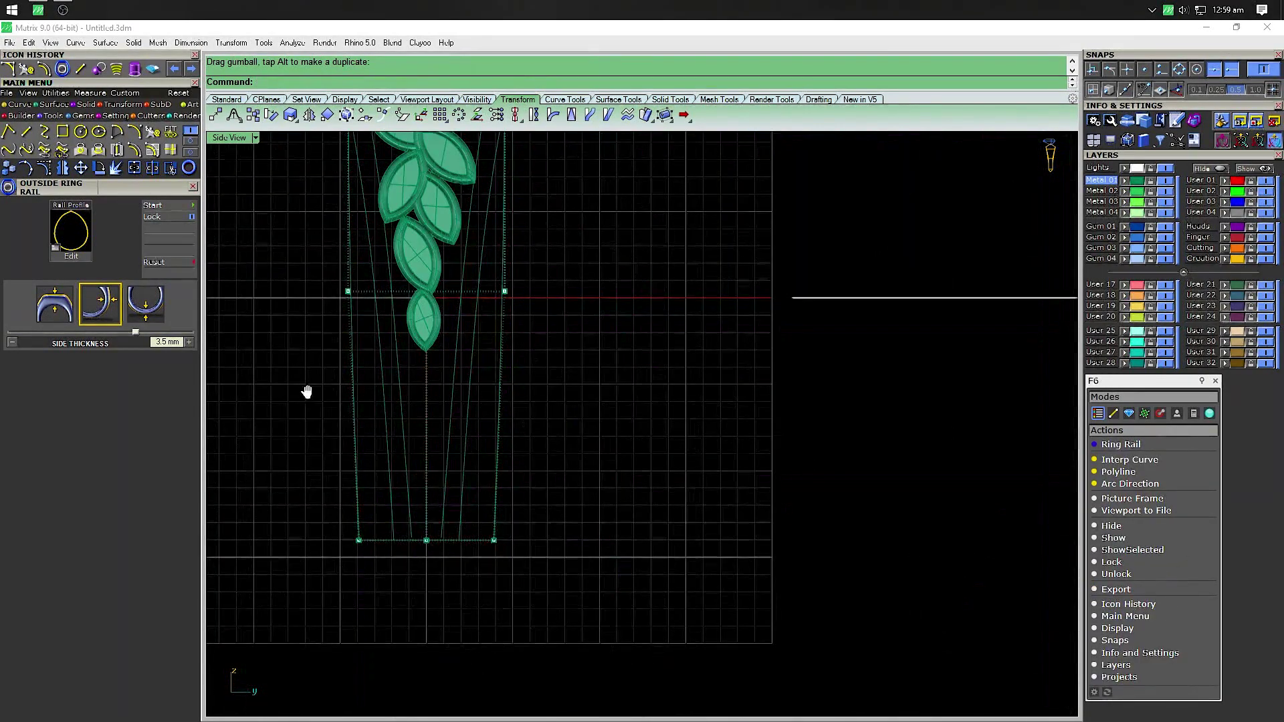
{"action": "scroll", "coordinate": [374, 428], "scroll_direction": "up", "scroll_amount": 2}
{"action": "scroll", "coordinate": [372, 401], "scroll_direction": "up", "scroll_amount": 2}
{"action": "left_click_drag", "start_coordinate": [356, 408], "coordinate": [856, 511]}
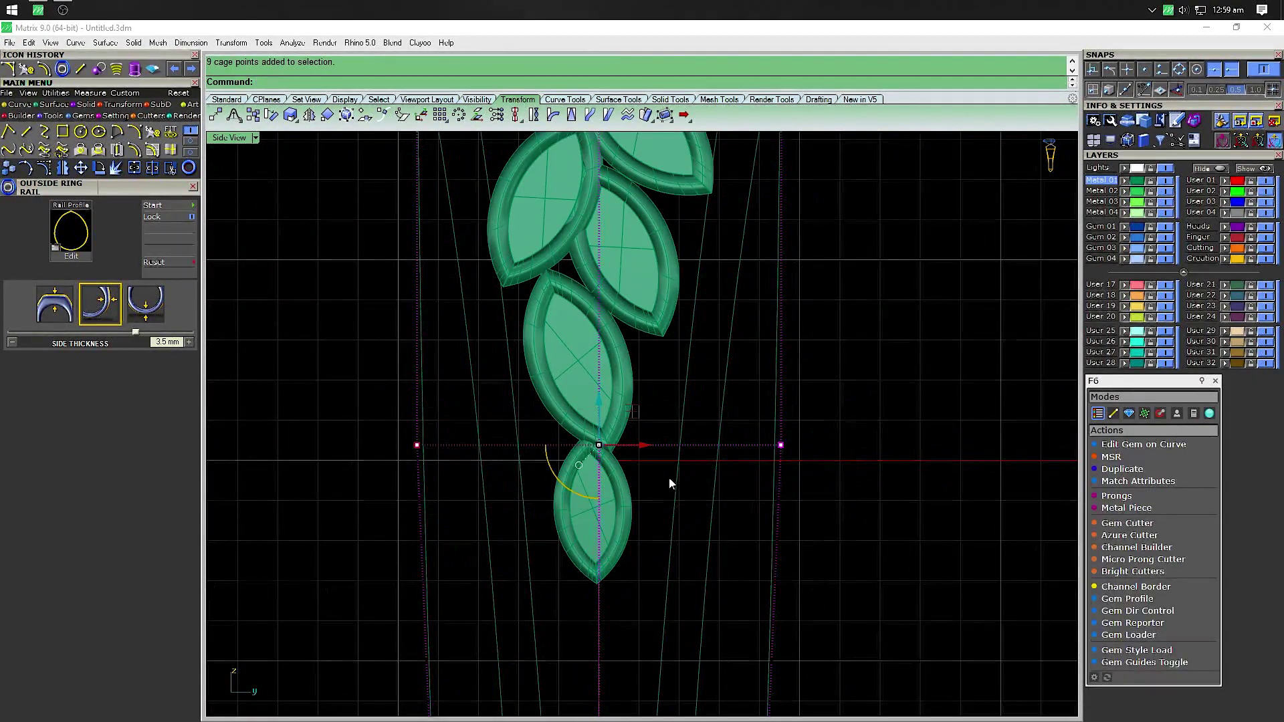
{"action": "scroll", "coordinate": [542, 461], "scroll_direction": "down", "scroll_amount": 2}
{"action": "scroll", "coordinate": [540, 462], "scroll_direction": "down", "scroll_amount": 2}
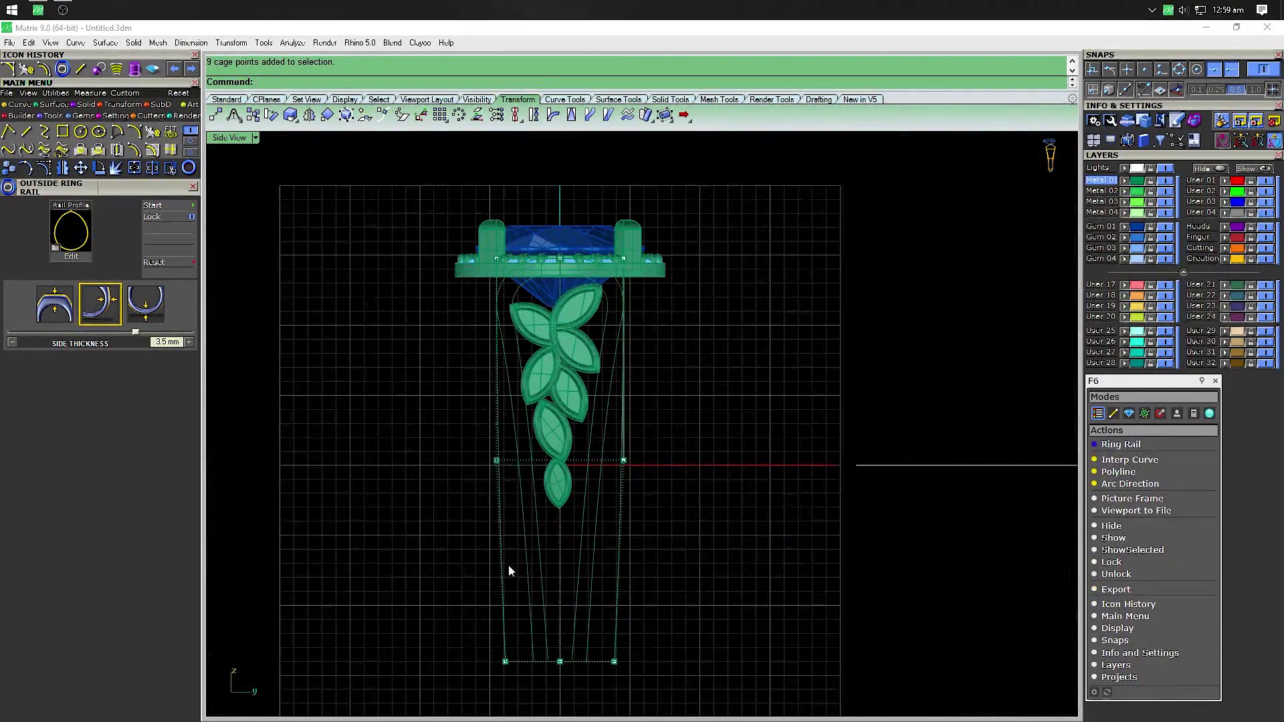
{"action": "scroll", "coordinate": [473, 519], "scroll_direction": "up", "scroll_amount": 3}
{"action": "left_click_drag", "start_coordinate": [429, 484], "coordinate": [884, 572]}
{"action": "scroll", "coordinate": [669, 552], "scroll_direction": "up", "scroll_amount": 3}
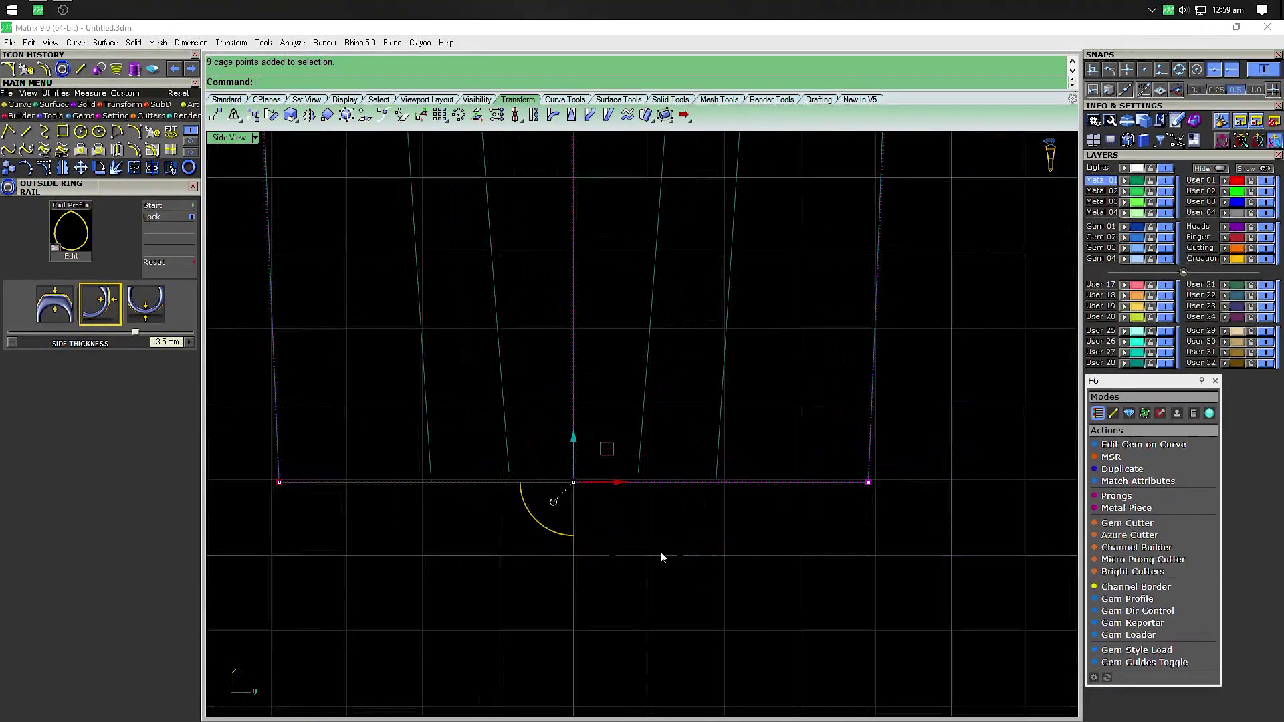
{"action": "scroll", "coordinate": [419, 504], "scroll_direction": "down", "scroll_amount": 2}
{"action": "scroll", "coordinate": [444, 507], "scroll_direction": "down", "scroll_amount": 1}
{"action": "scroll", "coordinate": [486, 525], "scroll_direction": "down", "scroll_amount": 2}
{"action": "scroll", "coordinate": [486, 525], "scroll_direction": "down", "scroll_amount": 1}
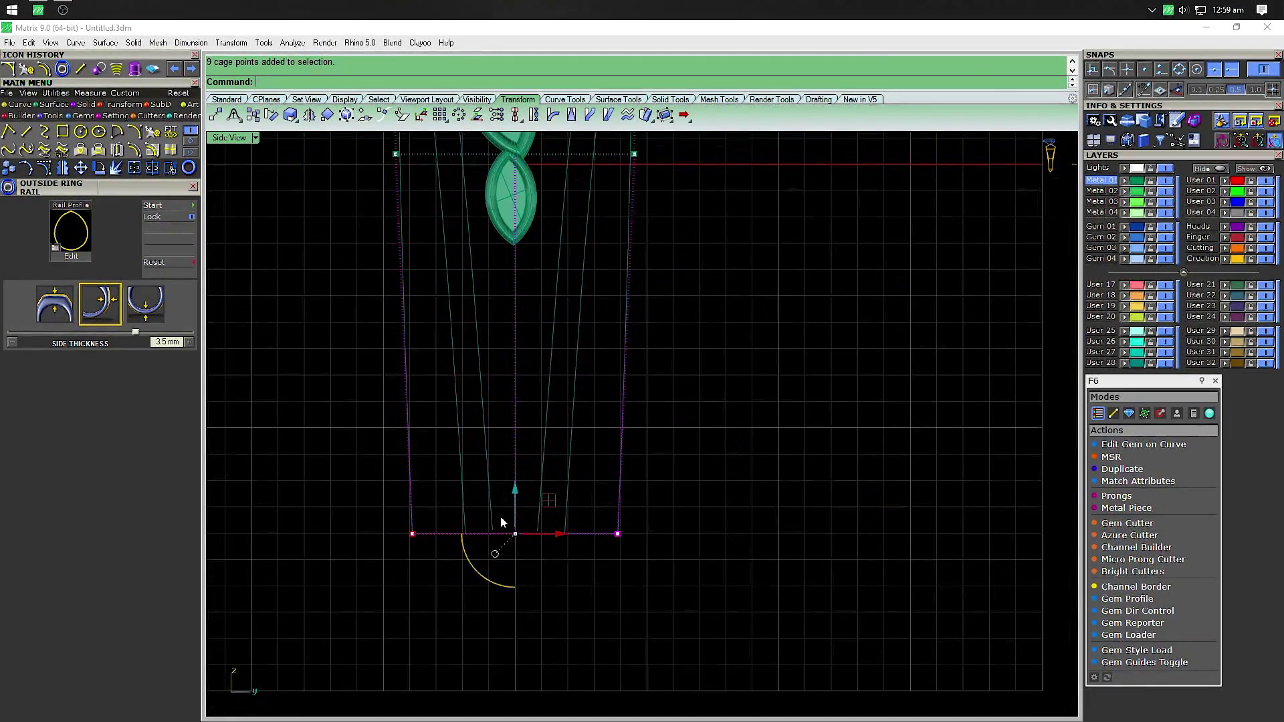
{"action": "scroll", "coordinate": [484, 507], "scroll_direction": "up", "scroll_amount": 2}
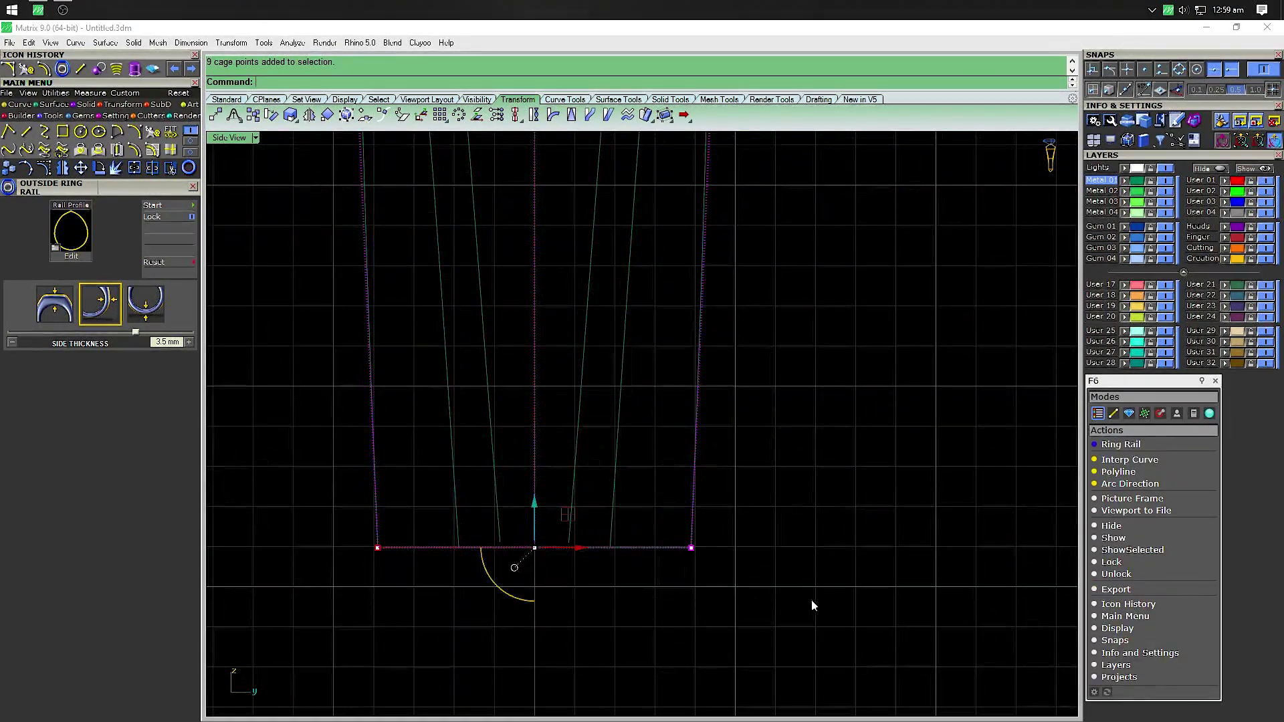
{"action": "left_click_drag", "start_coordinate": [376, 547], "coordinate": [403, 551]}
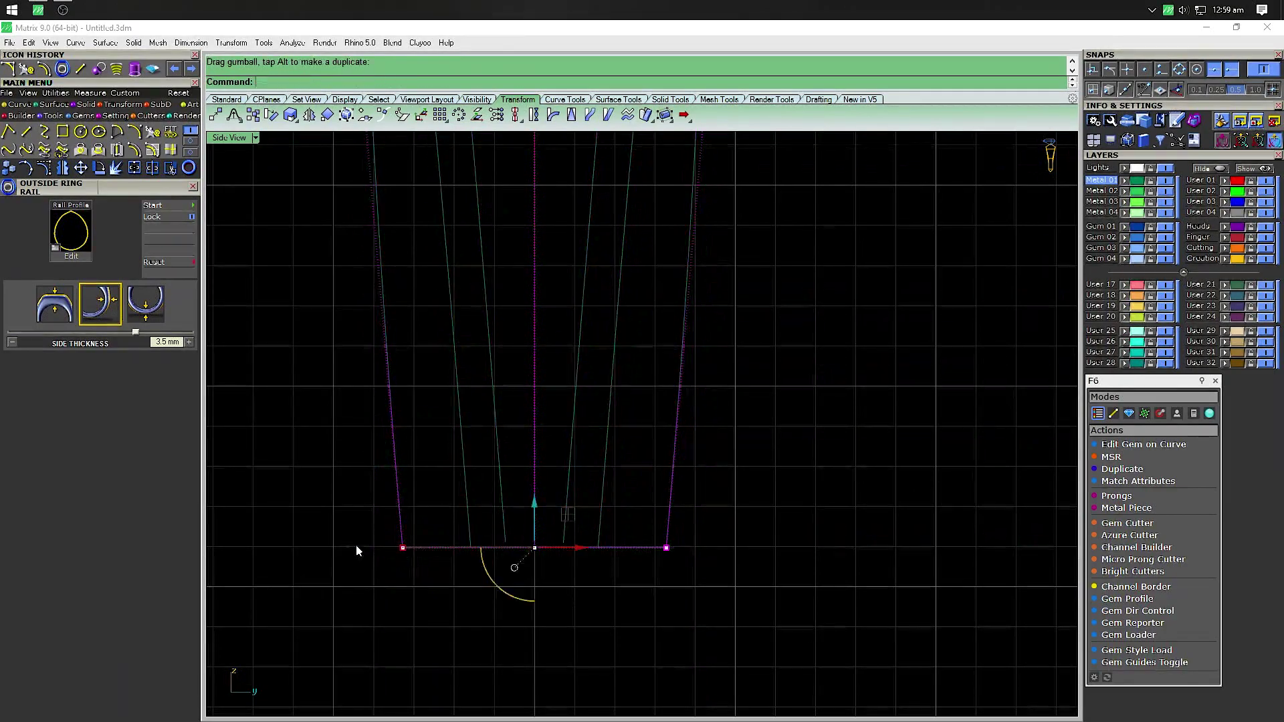
{"action": "scroll", "coordinate": [310, 403], "scroll_direction": "down", "scroll_amount": 2}
{"action": "scroll", "coordinate": [353, 464], "scroll_direction": "down", "scroll_amount": 2}
{"action": "scroll", "coordinate": [358, 485], "scroll_direction": "up", "scroll_amount": 1}
{"action": "scroll", "coordinate": [359, 485], "scroll_direction": "up", "scroll_amount": 1}
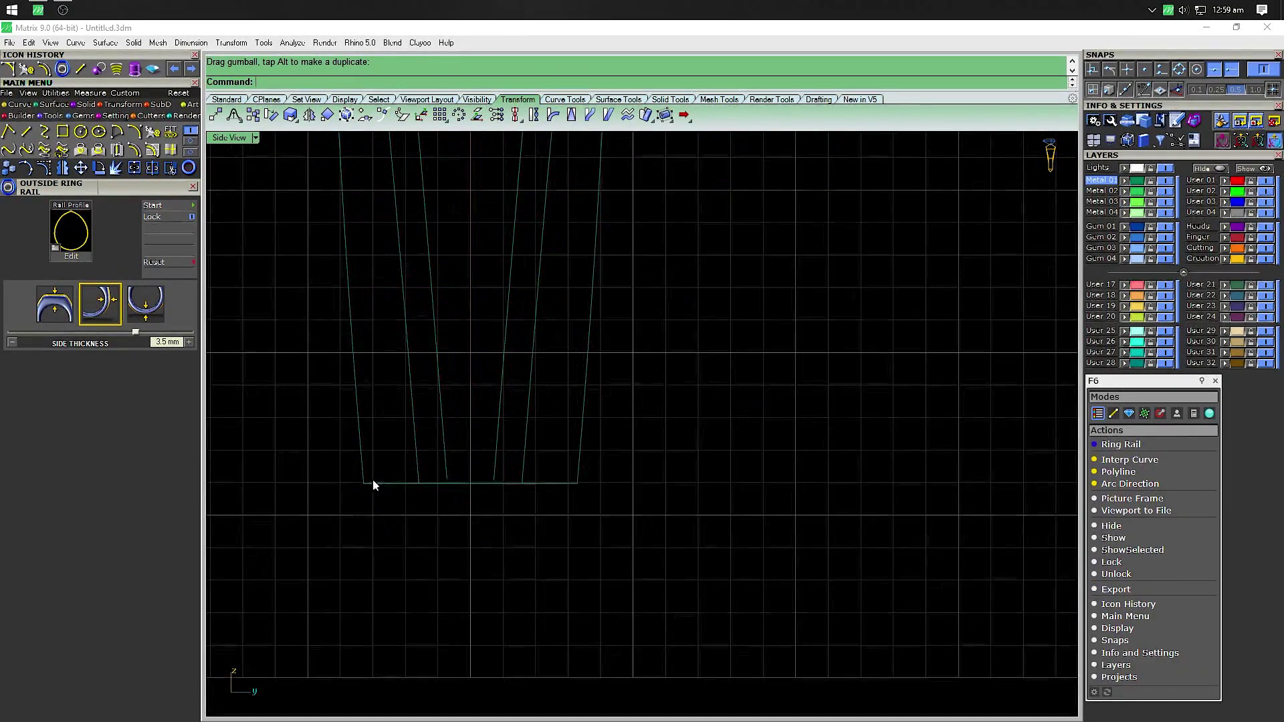
Extrude the thin red ring curve straight into a surface on both sides
{"action": "double_click", "coordinate": [234, 138]}
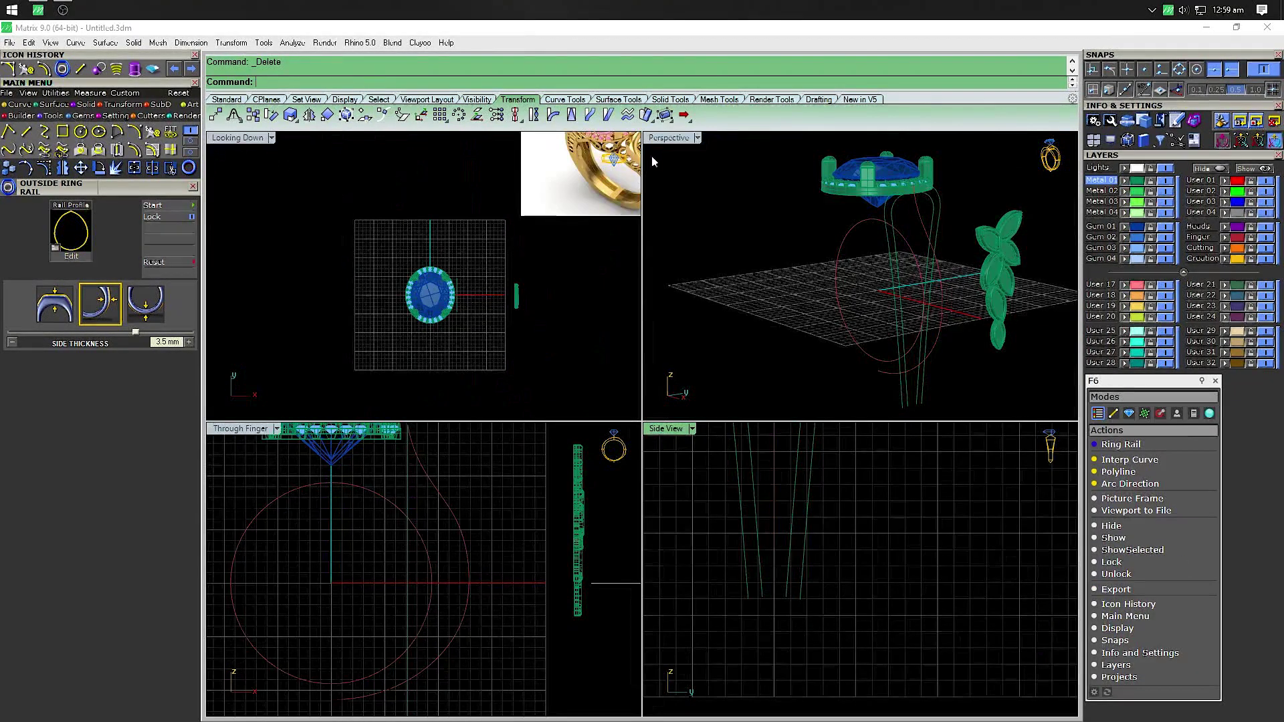
{"action": "double_click", "coordinate": [666, 137]}
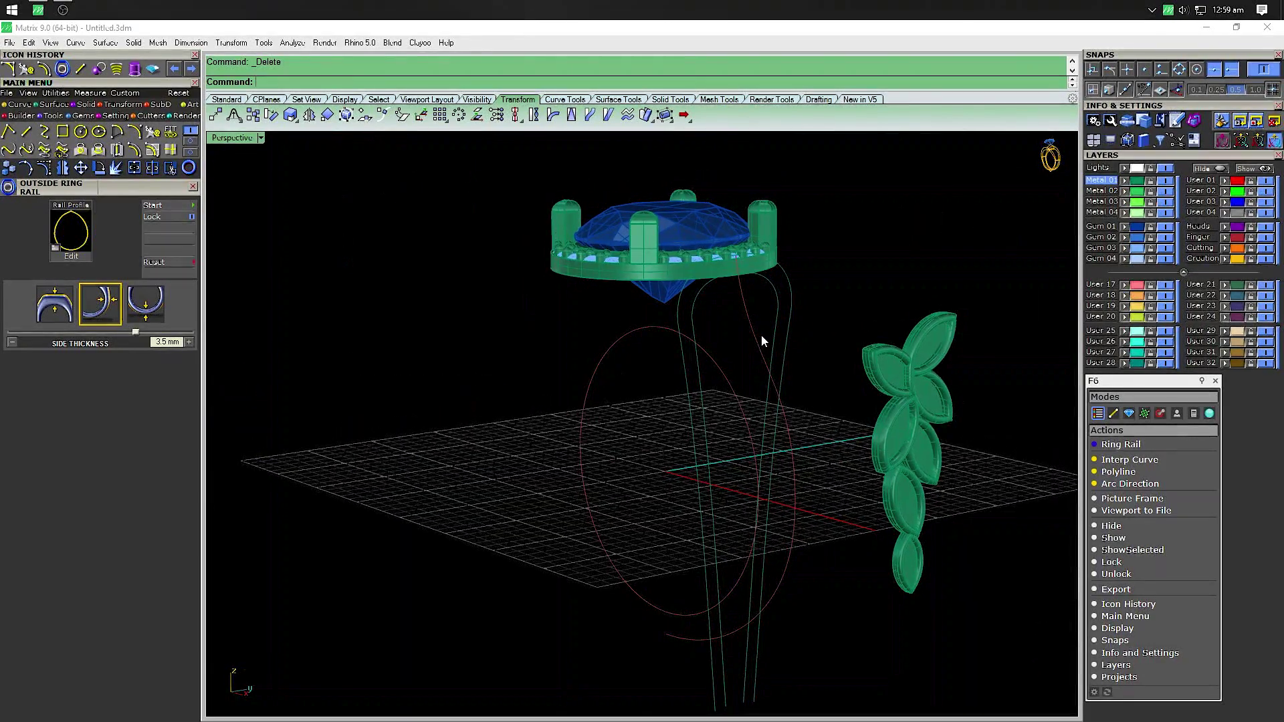
{"action": "left_click", "coordinate": [757, 333]}
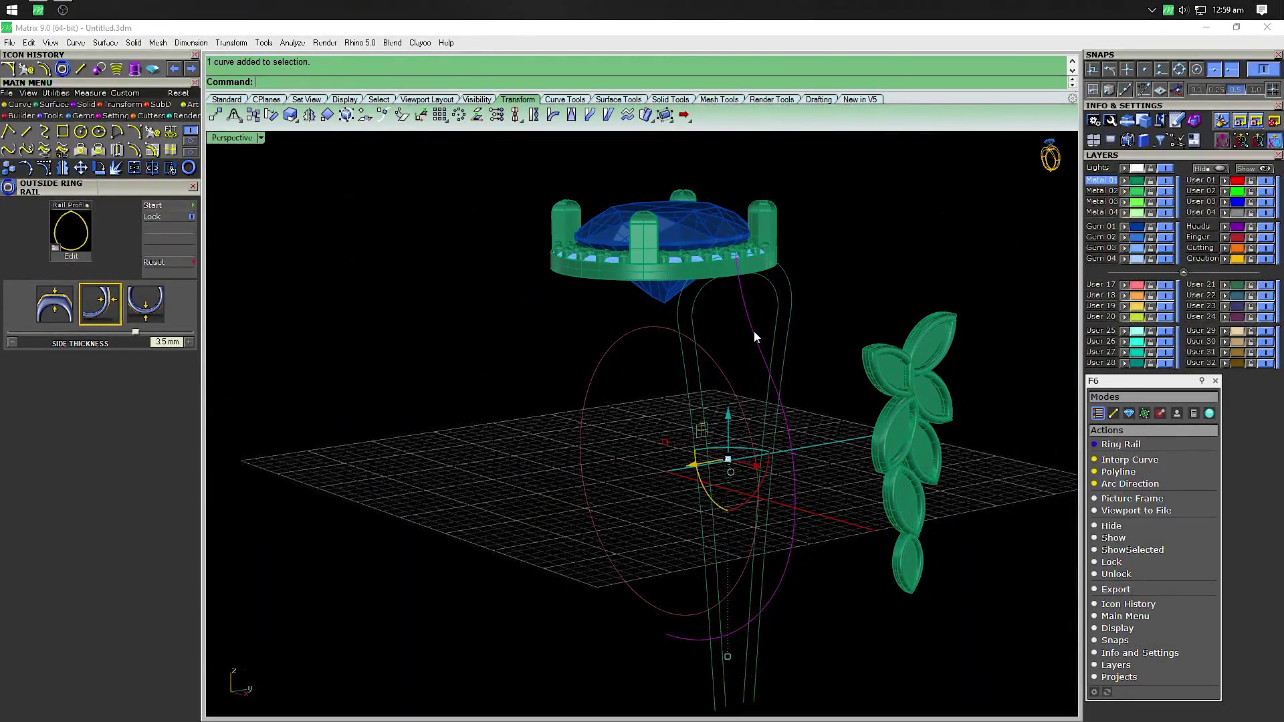
{"action": "left_click", "coordinate": [137, 44]}
{"action": "mouse_move", "coordinate": [183, 376]}
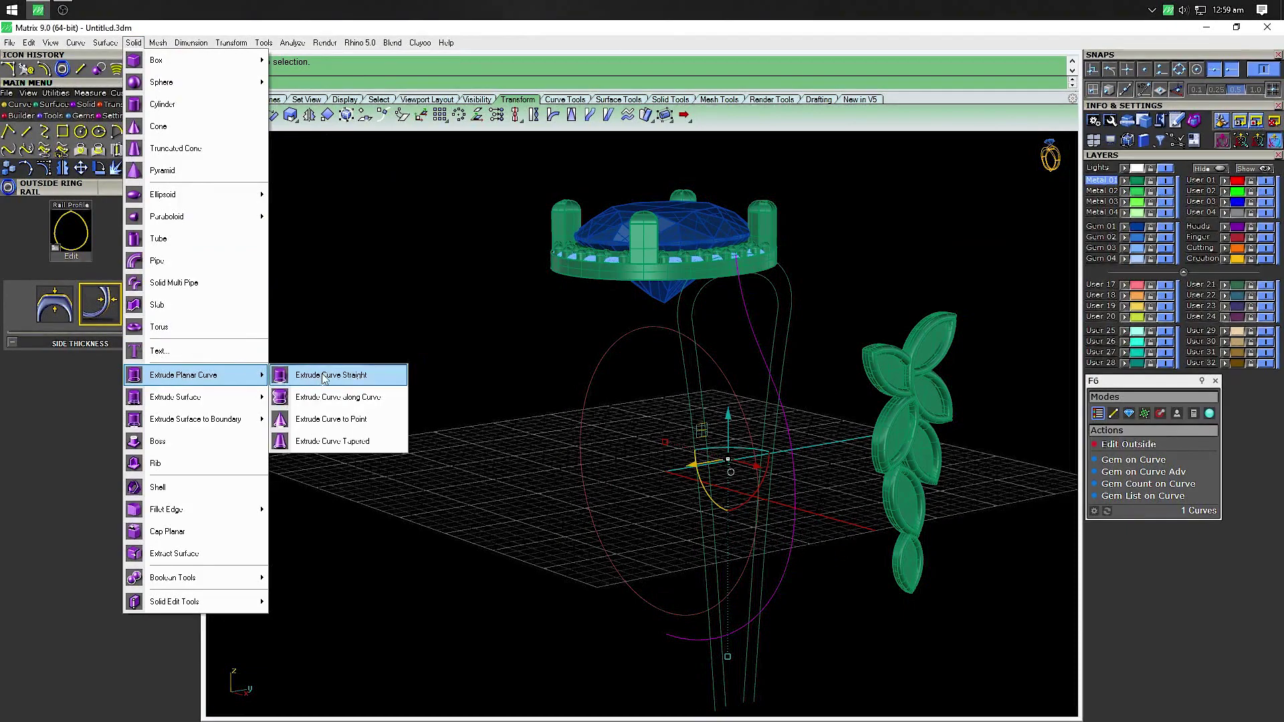
{"action": "left_click", "coordinate": [324, 378]}
{"action": "left_click", "coordinate": [375, 82]}
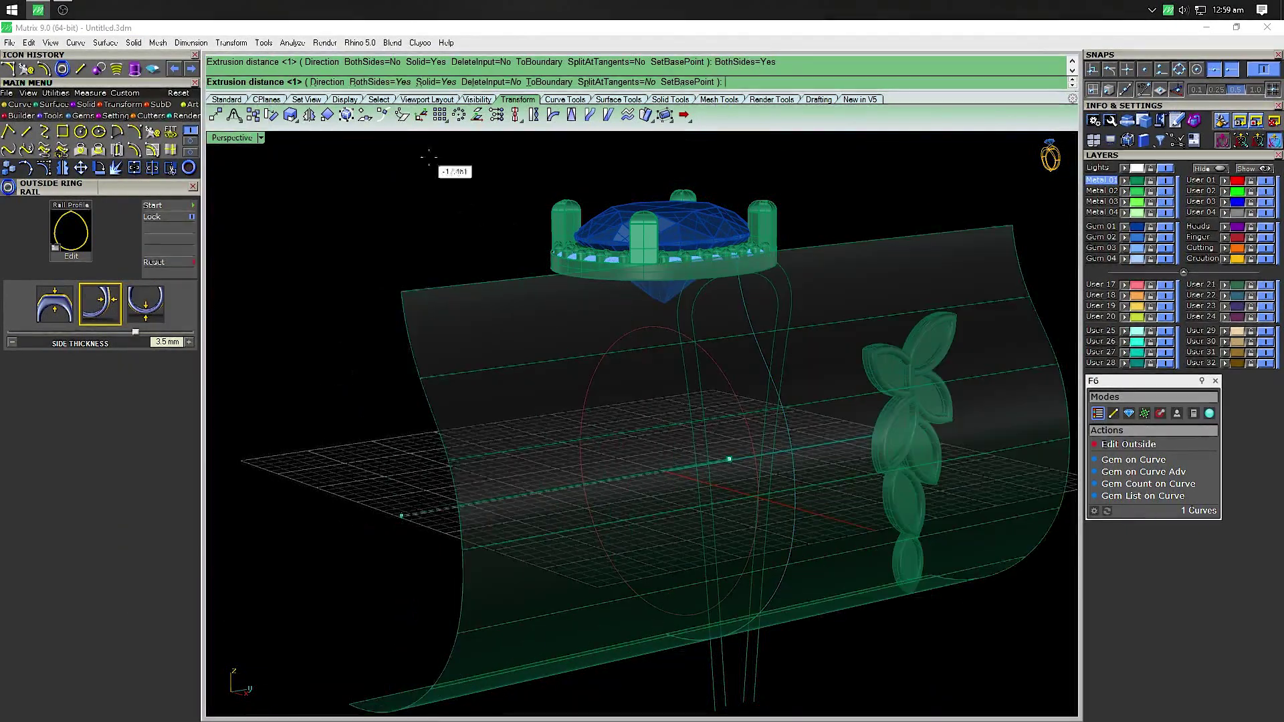
{"action": "left_click", "coordinate": [546, 343]}
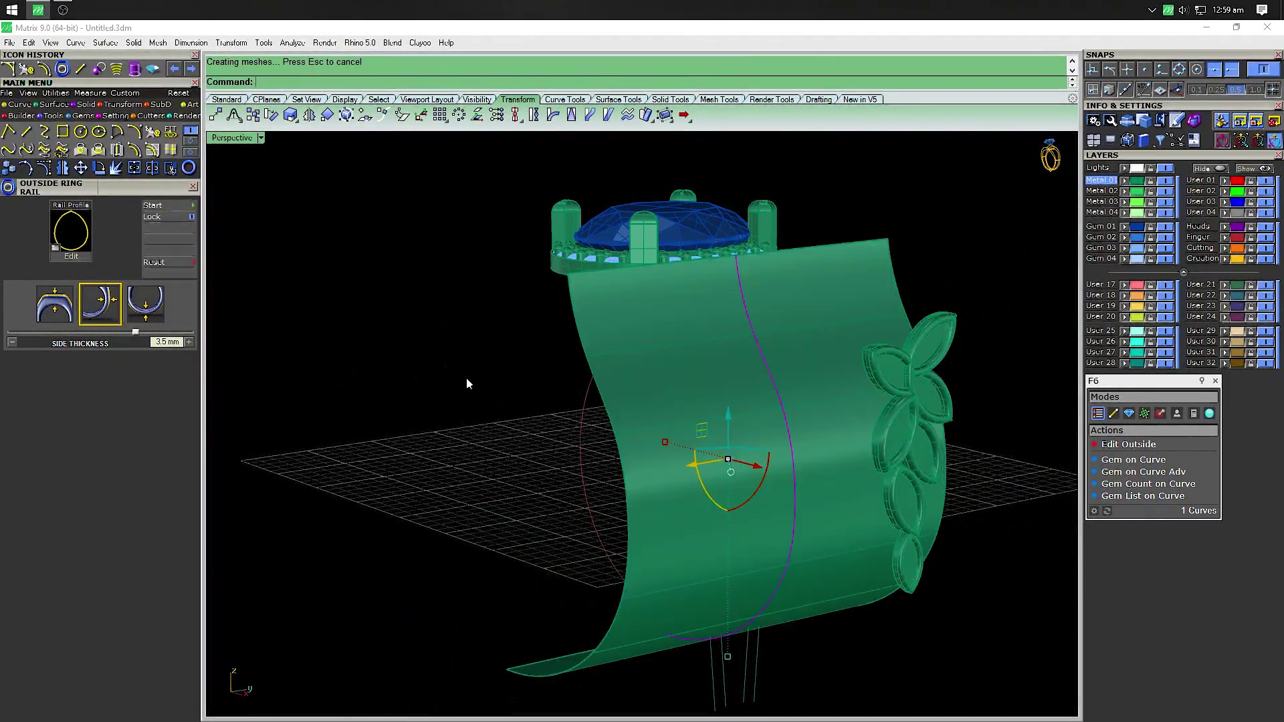
Split the leaf-motif mesh with the two shank rail curves in Side view
{"action": "scroll", "coordinate": [715, 467], "scroll_direction": "up", "scroll_amount": 2}
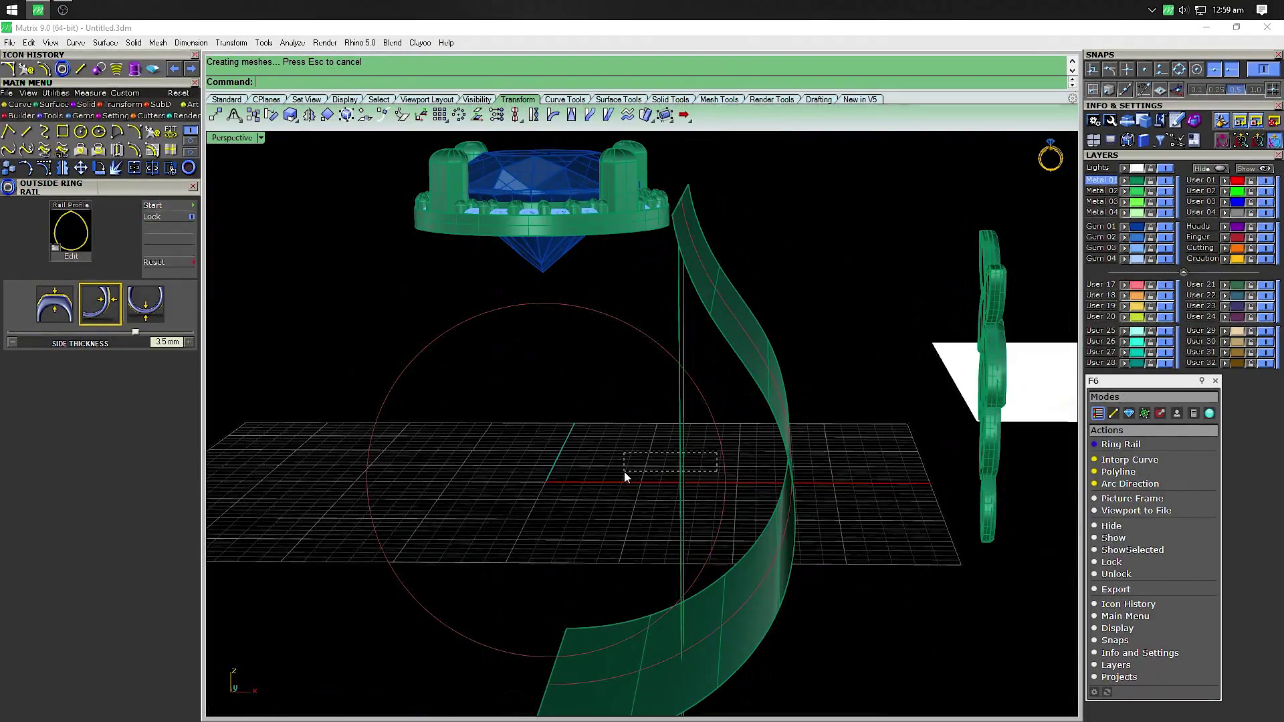
{"action": "left_click_drag", "start_coordinate": [624, 471], "coordinate": [623, 472]}
{"action": "key", "text": "ctrl+F3"}
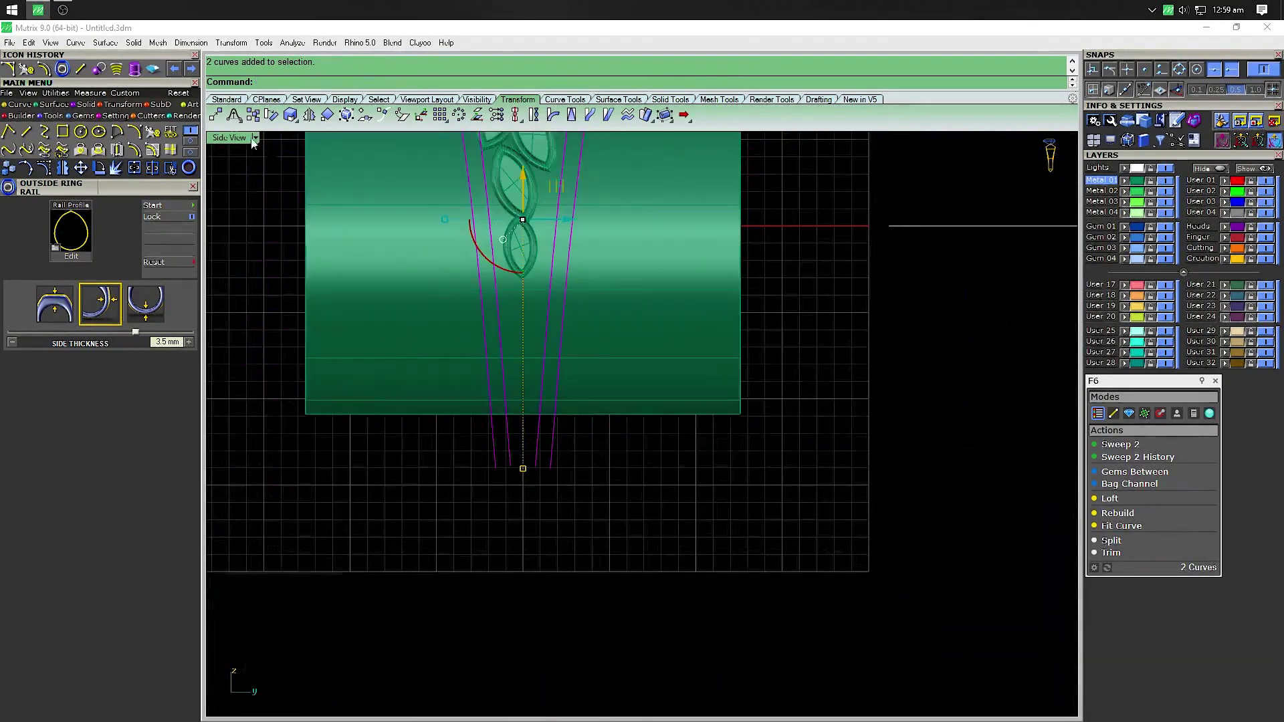
{"action": "scroll", "coordinate": [572, 355], "scroll_direction": "up", "scroll_amount": 3}
{"action": "scroll", "coordinate": [600, 222], "scroll_direction": "up", "scroll_amount": 5}
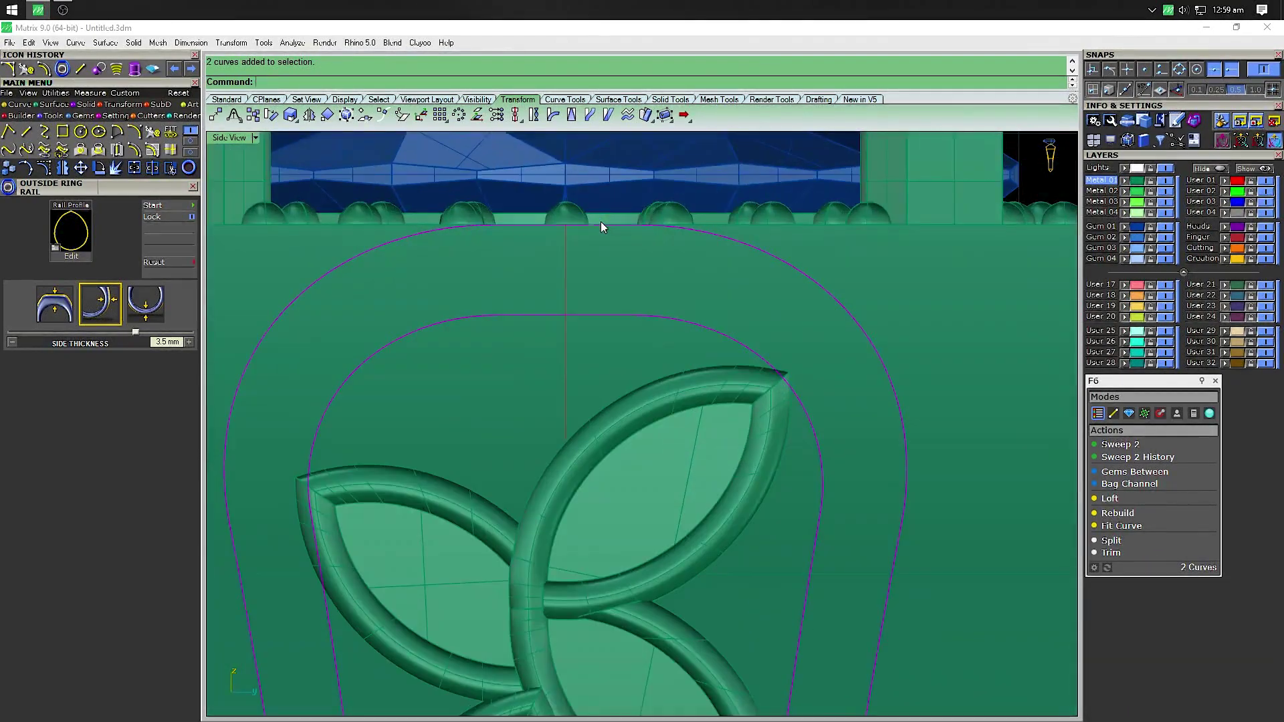
{"action": "type", "text": "split"}
{"action": "key", "text": "Return"}
Delete the two outline curves from the shank
{"action": "scroll", "coordinate": [719, 341], "scroll_direction": "down", "scroll_amount": 6}
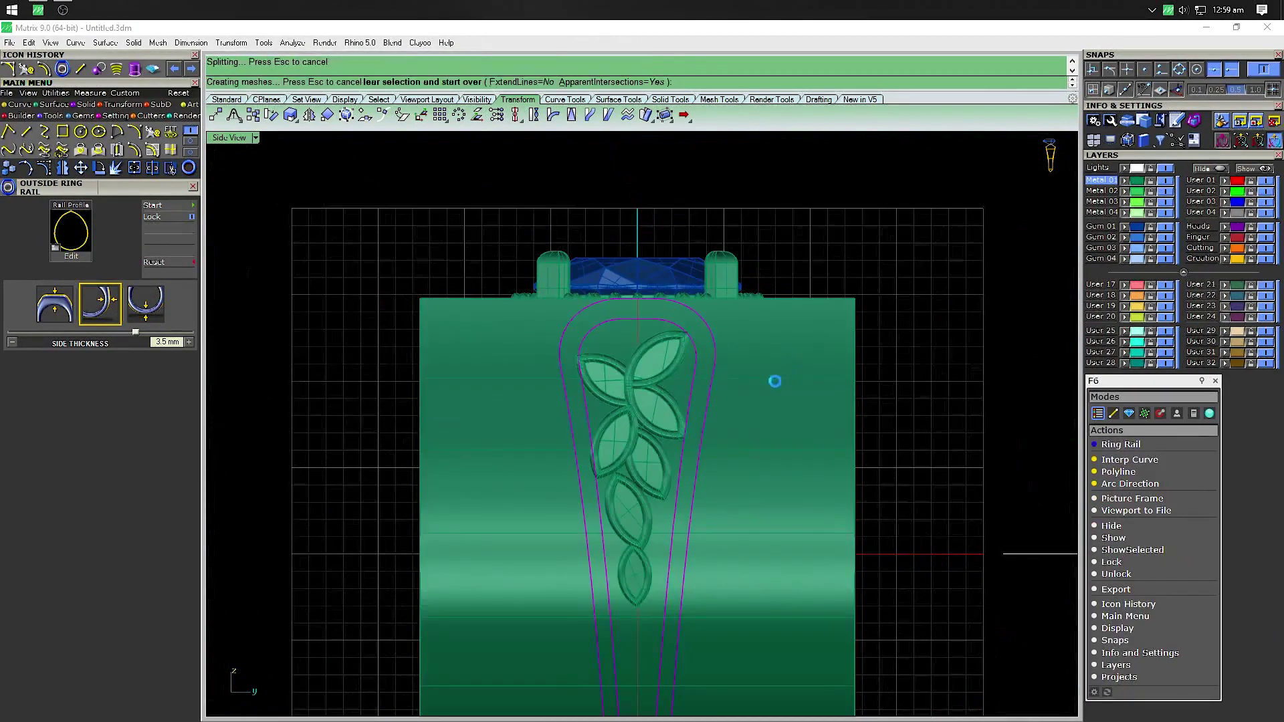
{"action": "right_click_drag", "start_coordinate": [531, 493], "coordinate": [508, 350]}
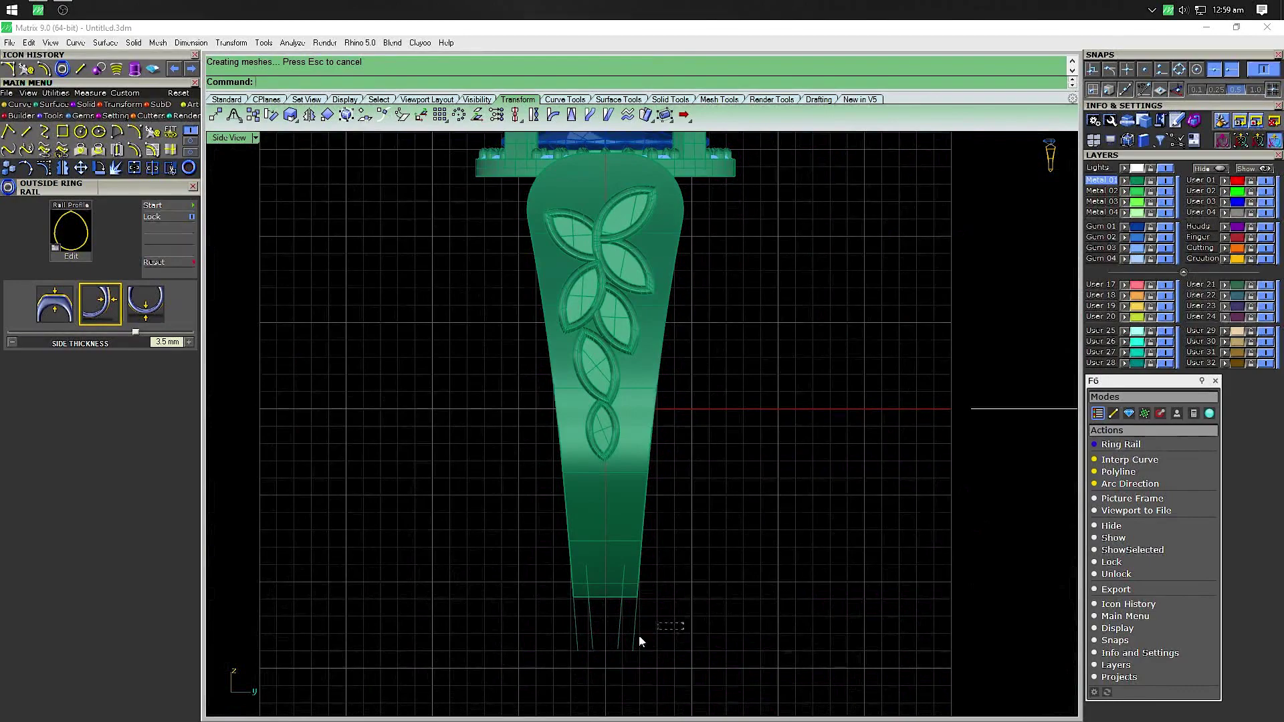
{"action": "left_click_drag", "start_coordinate": [639, 642], "coordinate": [569, 652]}
{"action": "key", "text": "Delete"}
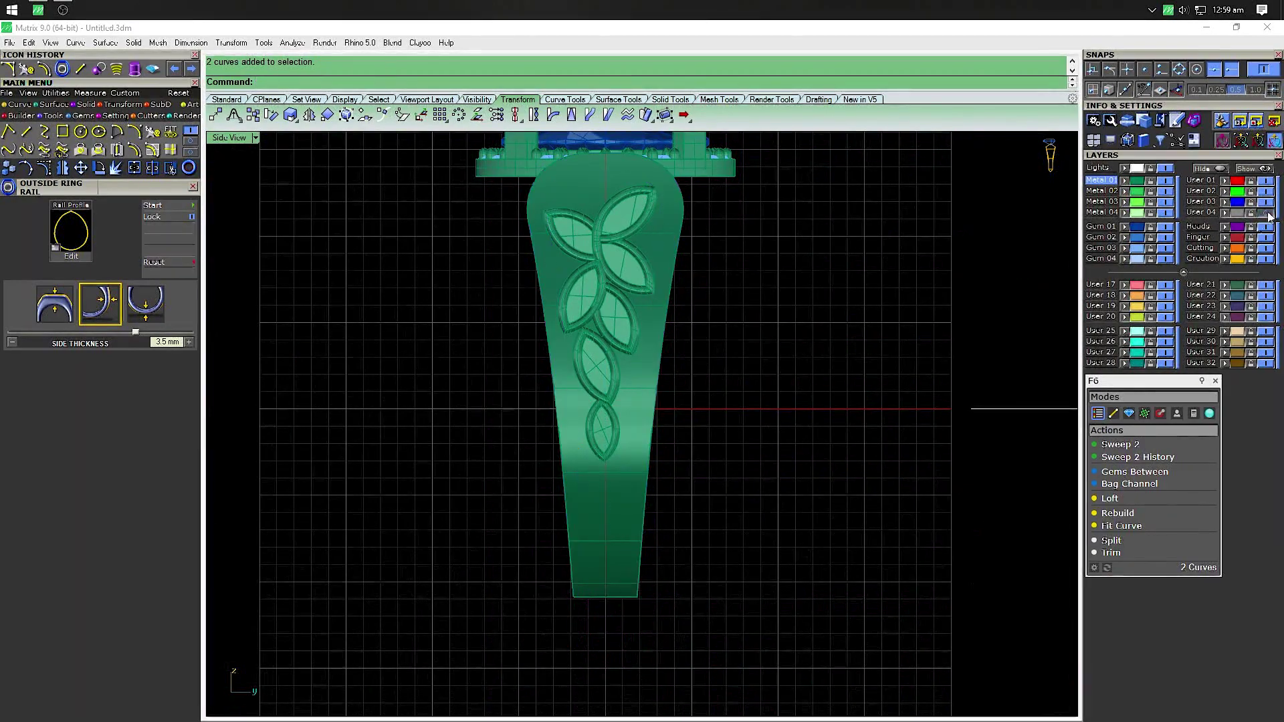
Duplicate the band surface's border and offset it onto the band at the default distance
{"action": "double_click", "coordinate": [234, 138]}
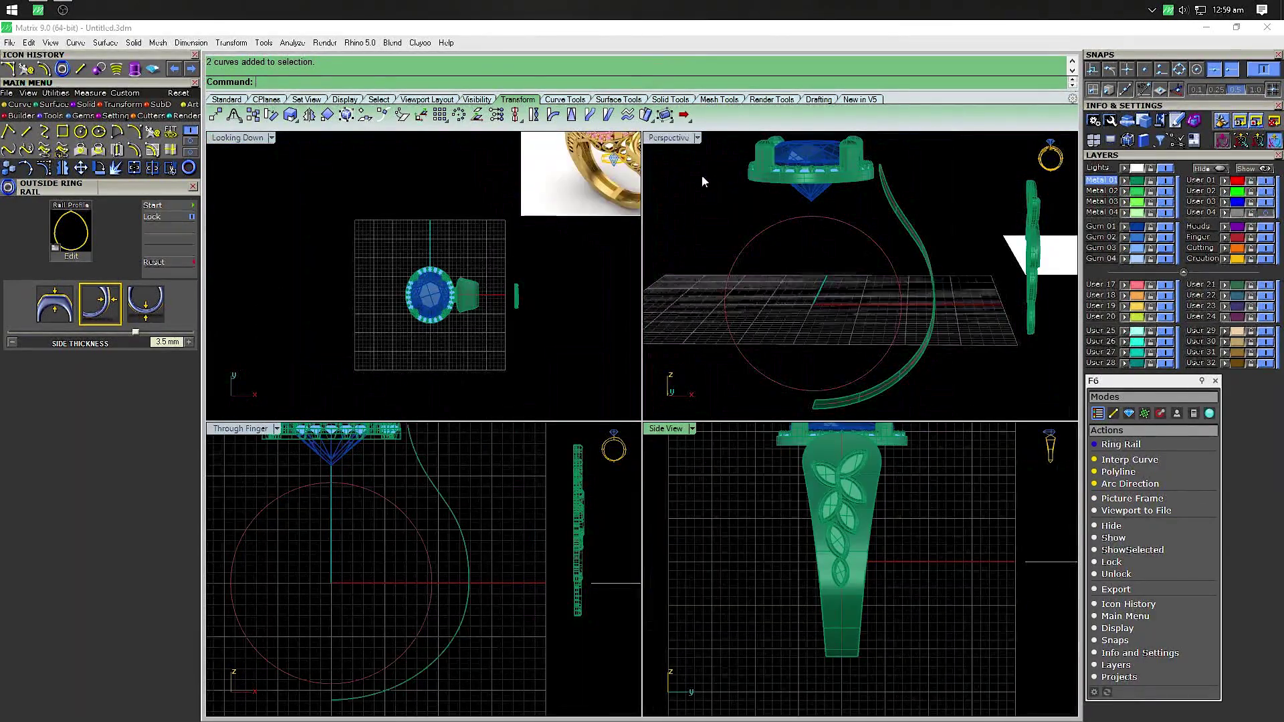
{"action": "double_click", "coordinate": [682, 142]}
{"action": "mouse_move", "coordinate": [683, 166]}
{"action": "right_mouse_down"}
{"action": "mouse_move", "coordinate": [687, 372]}
{"action": "mouse_move", "coordinate": [596, 390]}
{"action": "mouse_move", "coordinate": [687, 372]}
{"action": "mouse_move", "coordinate": [686, 314]}
{"action": "right_mouse_up"}
{"action": "left_click", "coordinate": [687, 315]}
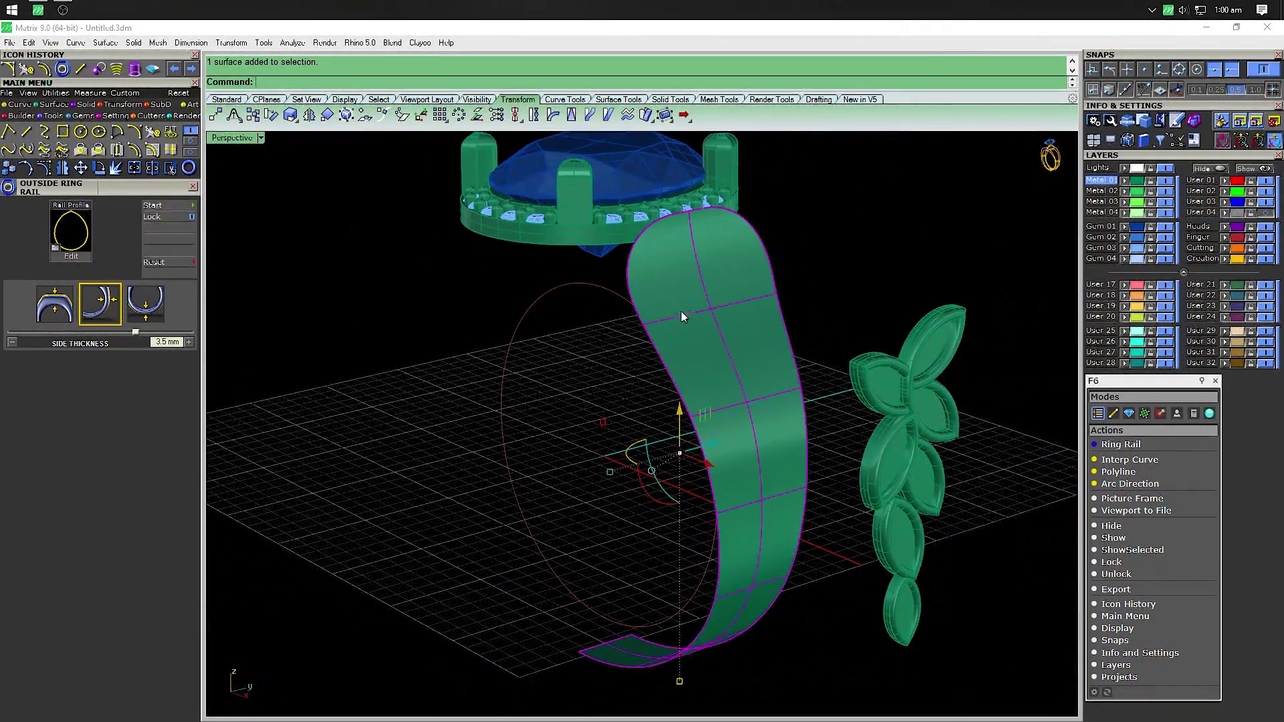
{"action": "left_click", "coordinate": [169, 152]}
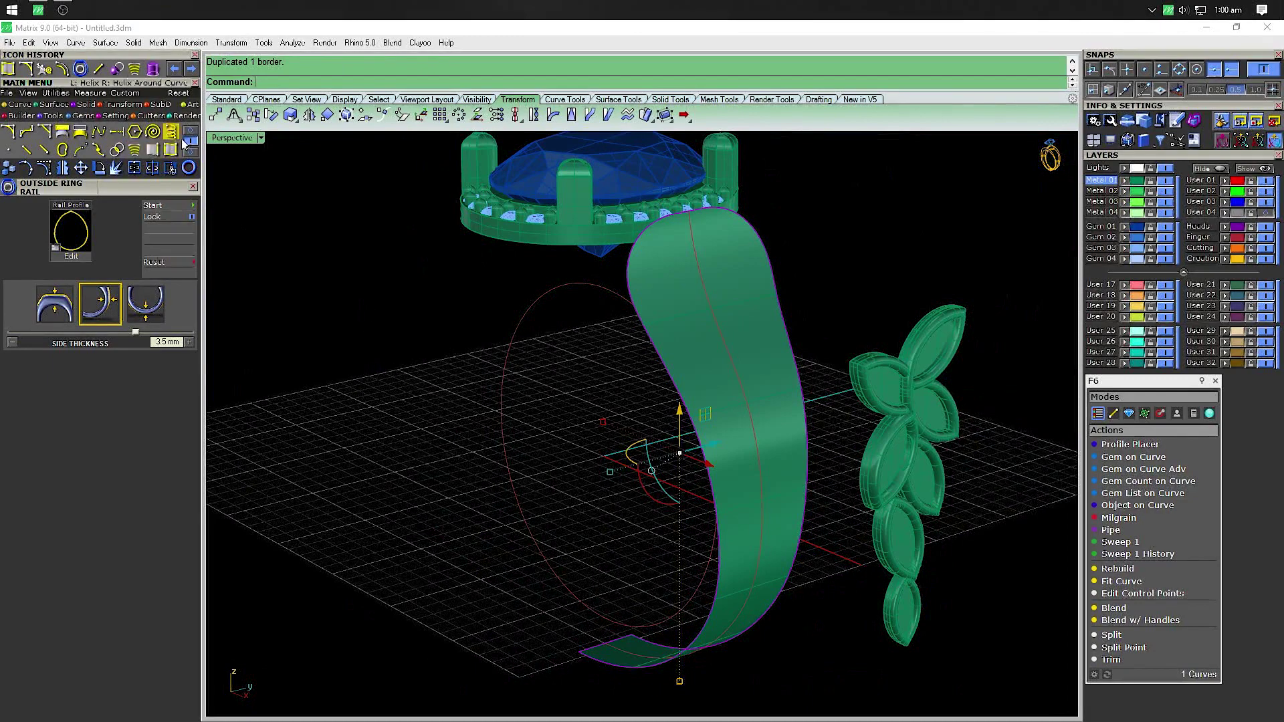
{"action": "left_click", "coordinate": [185, 142]}
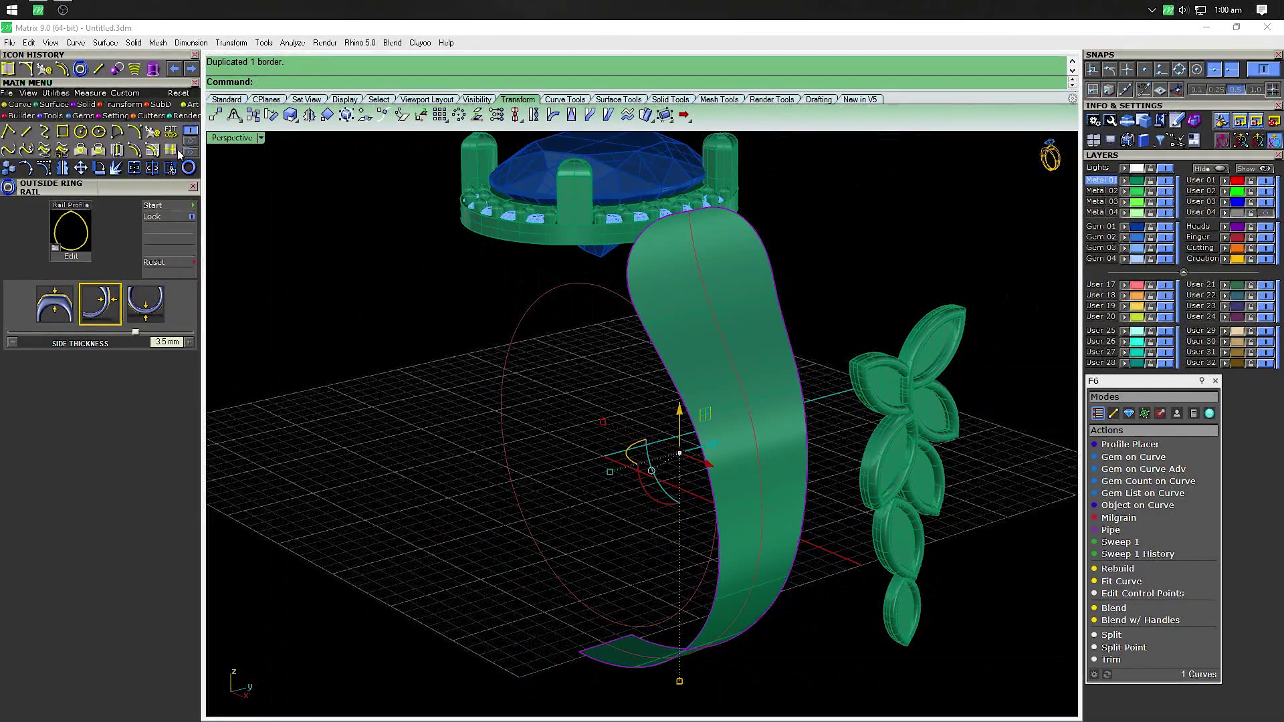
{"action": "left_click", "coordinate": [706, 379]}
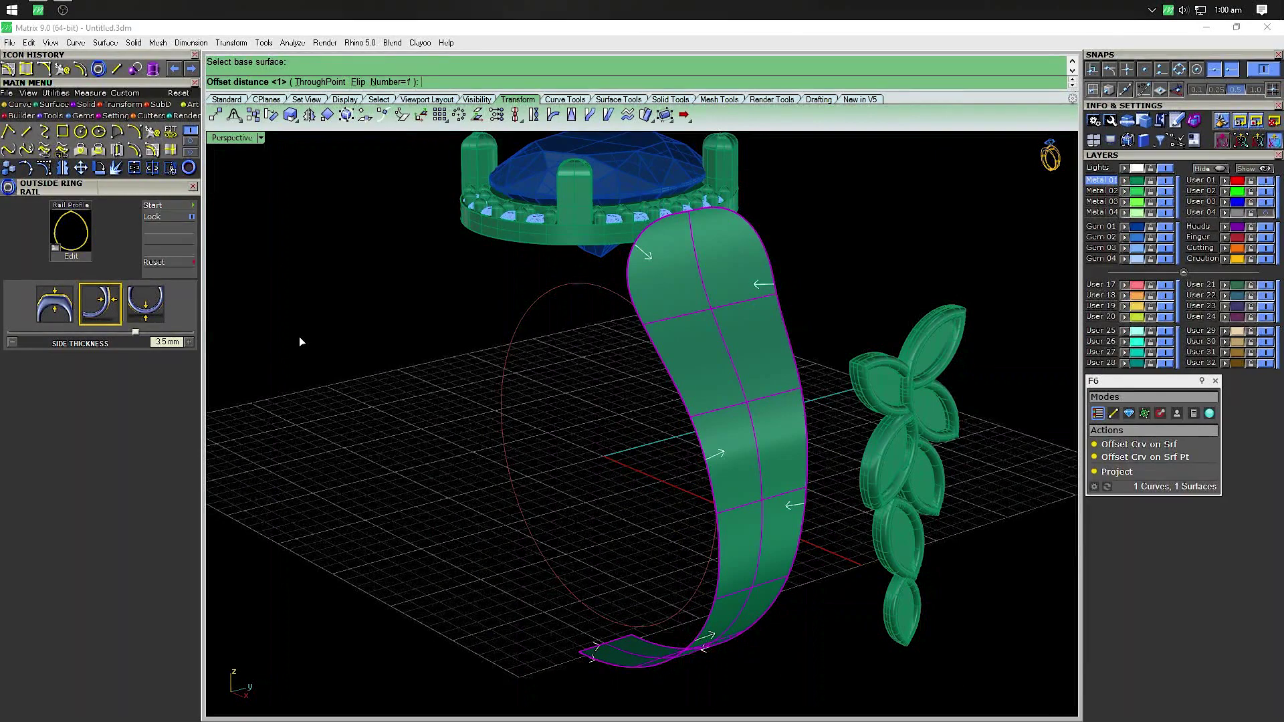
{"action": "key", "text": "Return"}
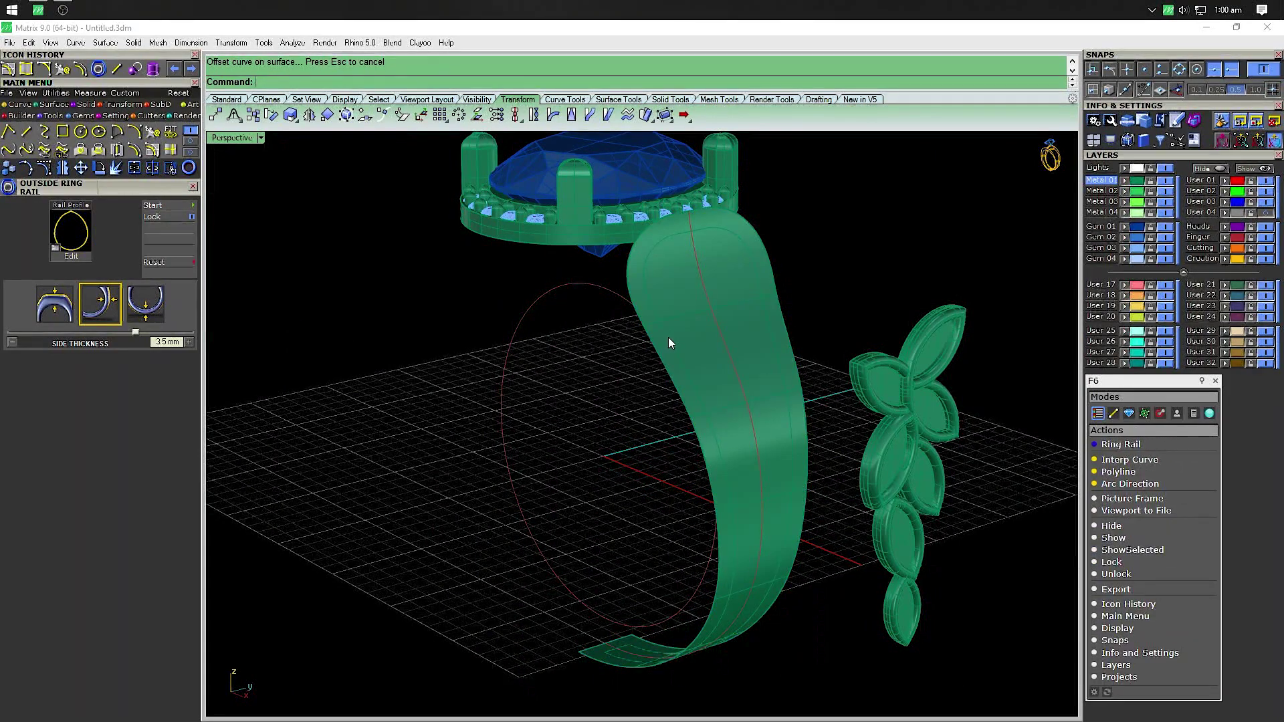
{"action": "left_click", "coordinate": [668, 337]}
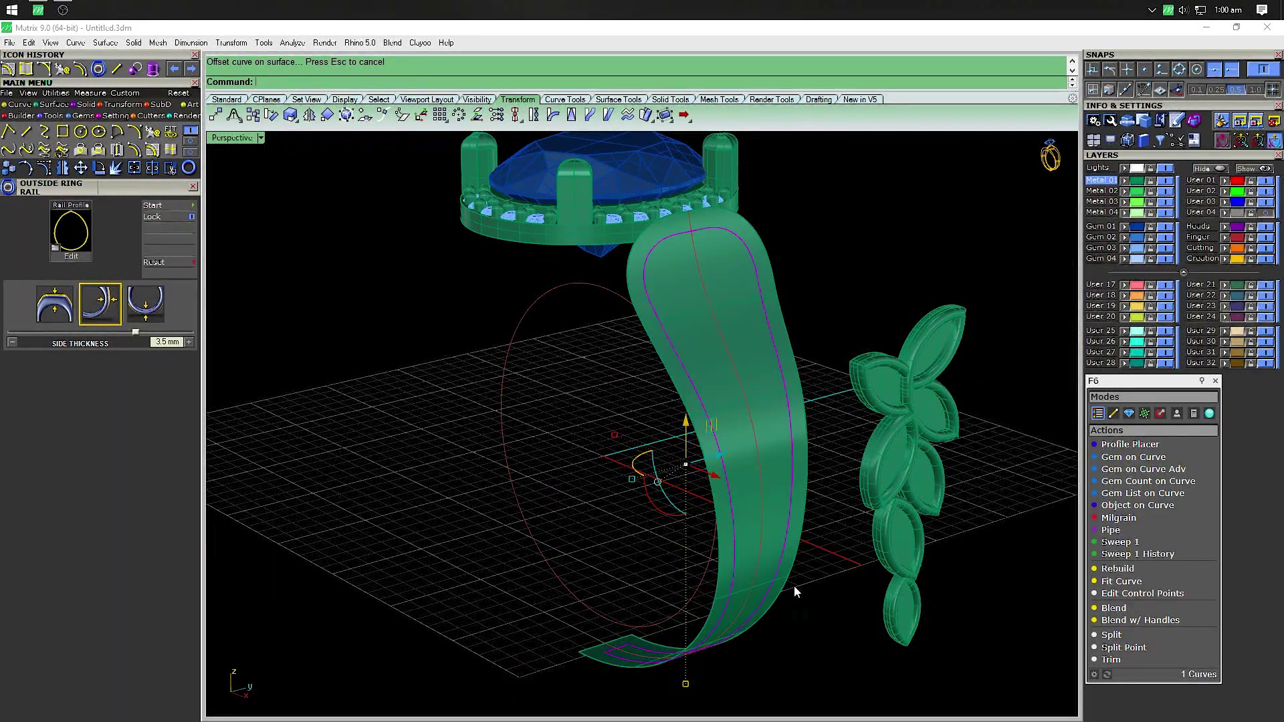
{"action": "key", "text": "F3"}
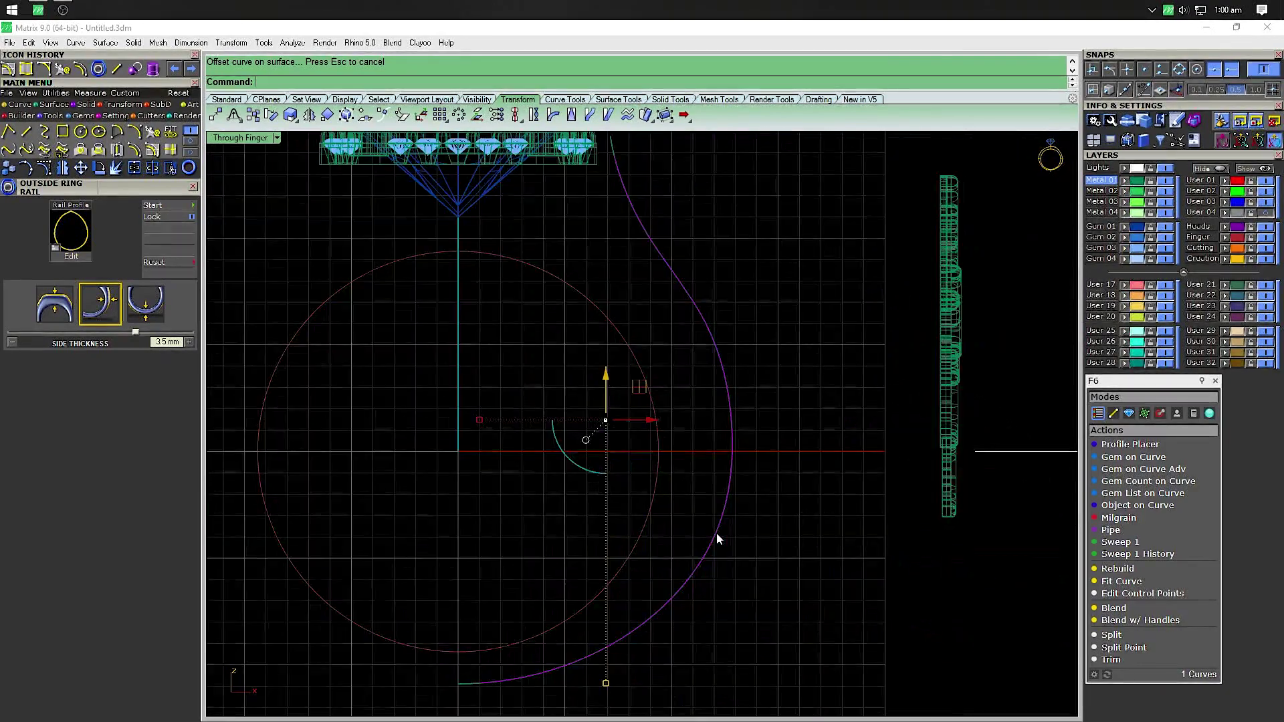
In Side view, draw a line across the shank beneath the lowest leaf, then return to Perspective
{"action": "key", "text": "F4"}
{"action": "scroll", "coordinate": [606, 449], "scroll_direction": "up", "scroll_amount": 3}
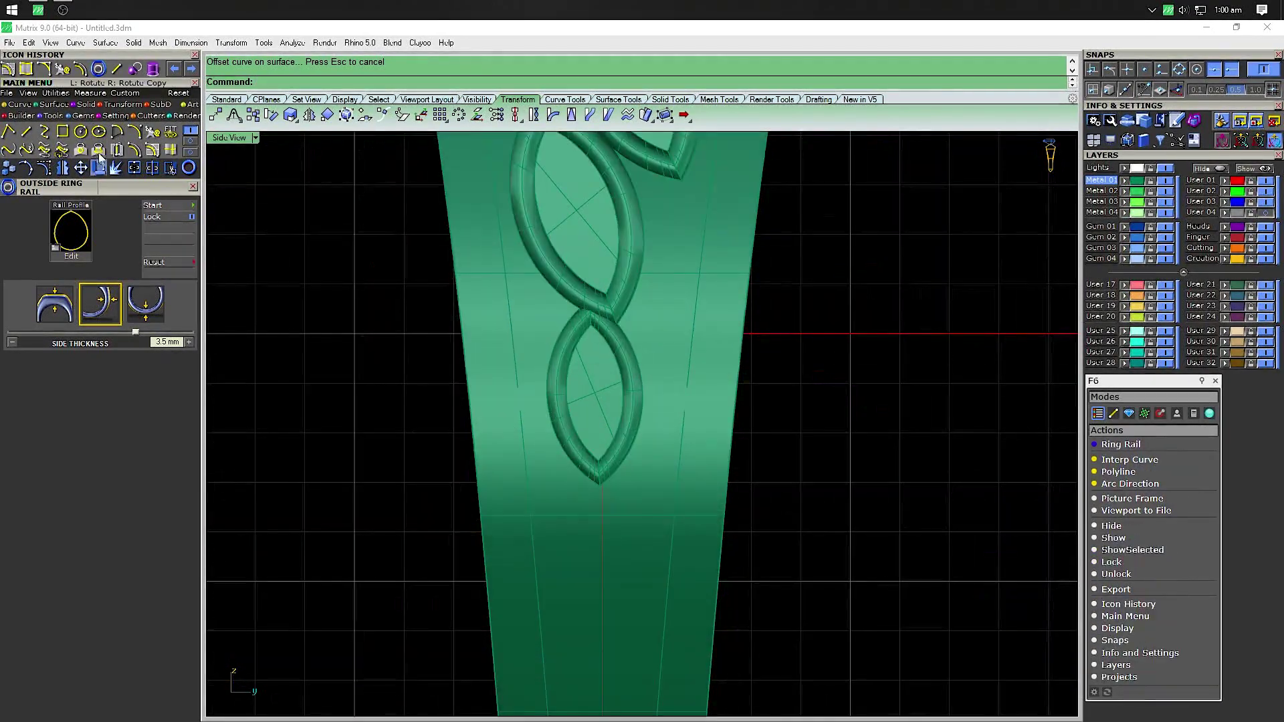
{"action": "left_click", "coordinate": [28, 132]}
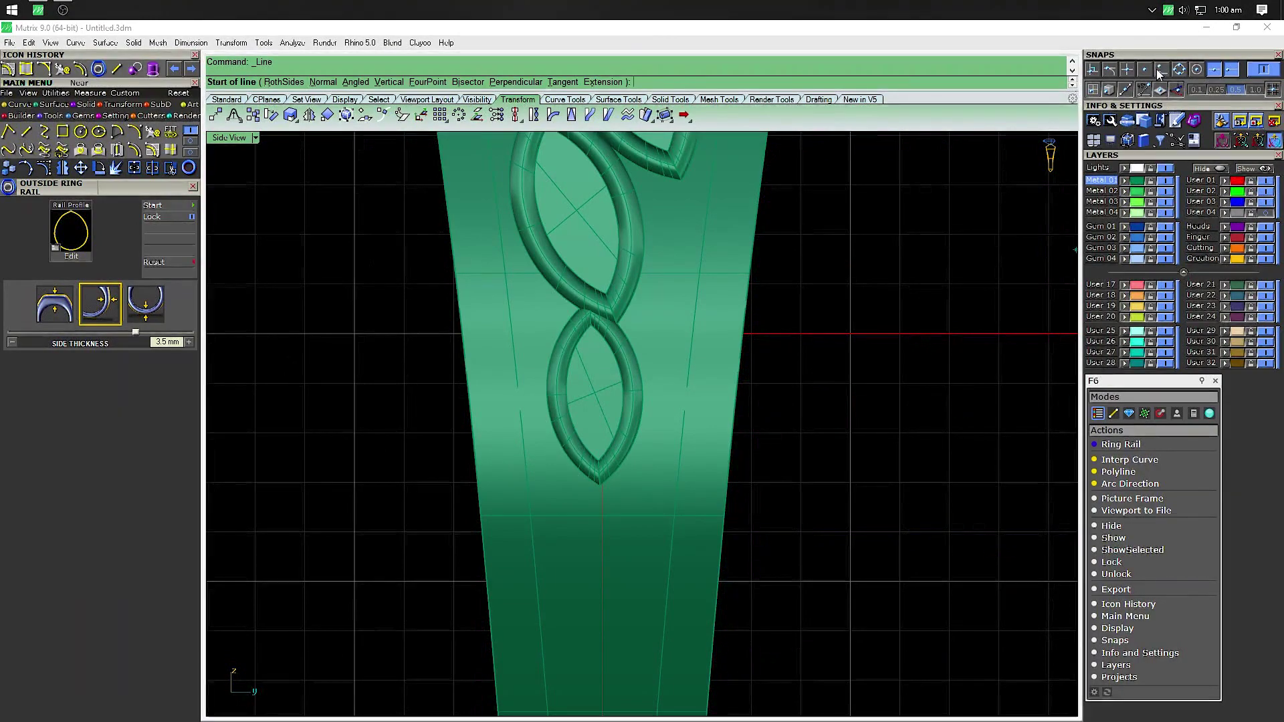
{"action": "left_click", "coordinate": [527, 484]}
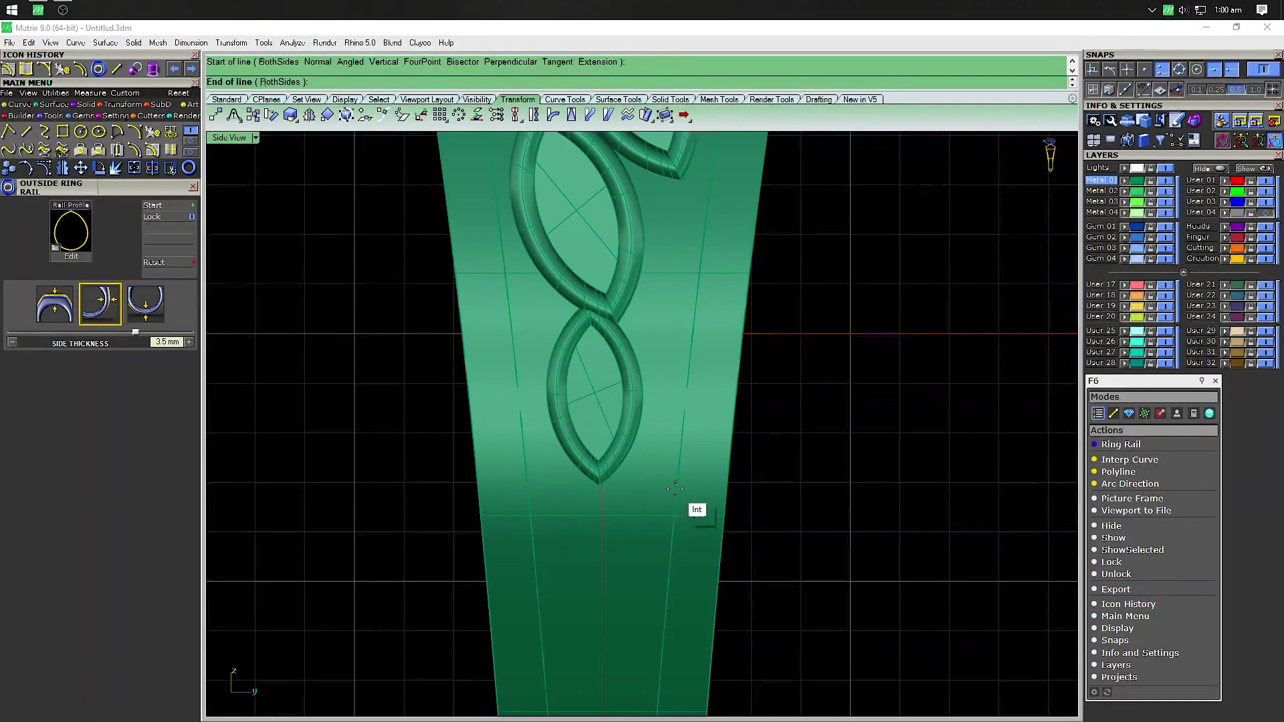
{"action": "key", "text": "Escape"}
{"action": "double_click", "coordinate": [227, 138]}
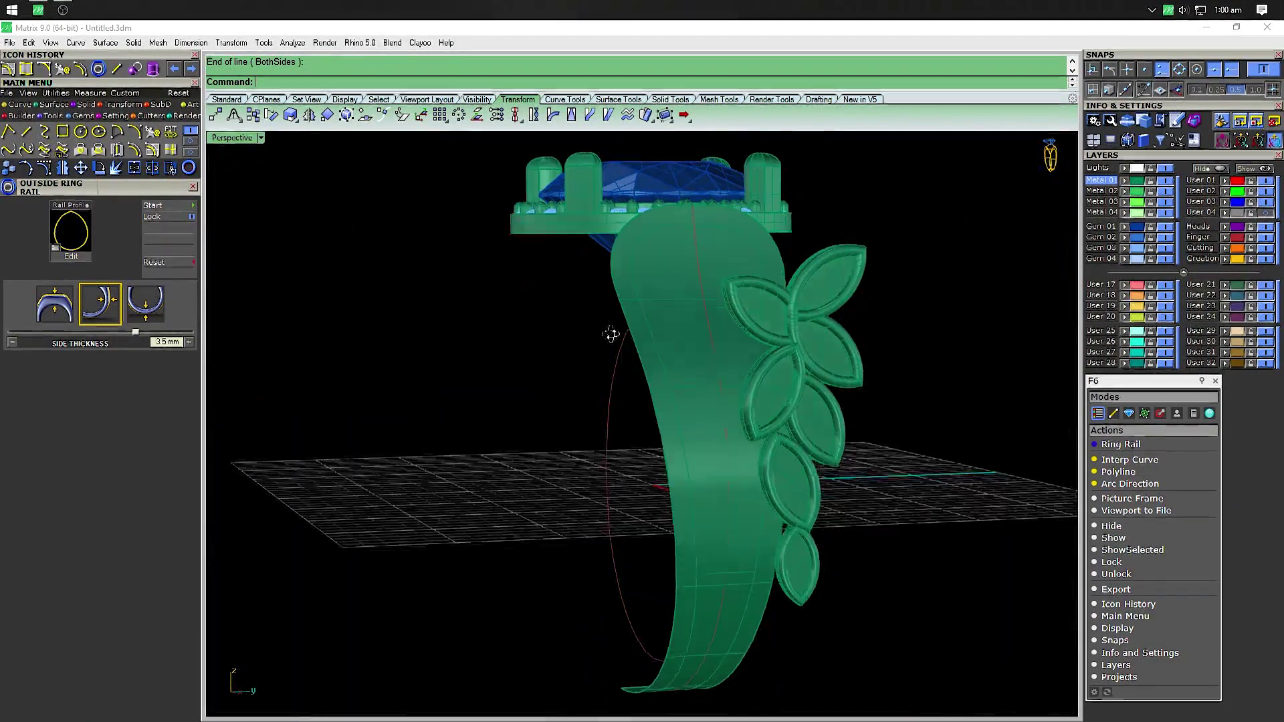
{"action": "right_click_drag", "start_coordinate": [611, 334], "coordinate": [648, 354]}
{"action": "left_click", "coordinate": [765, 346]}
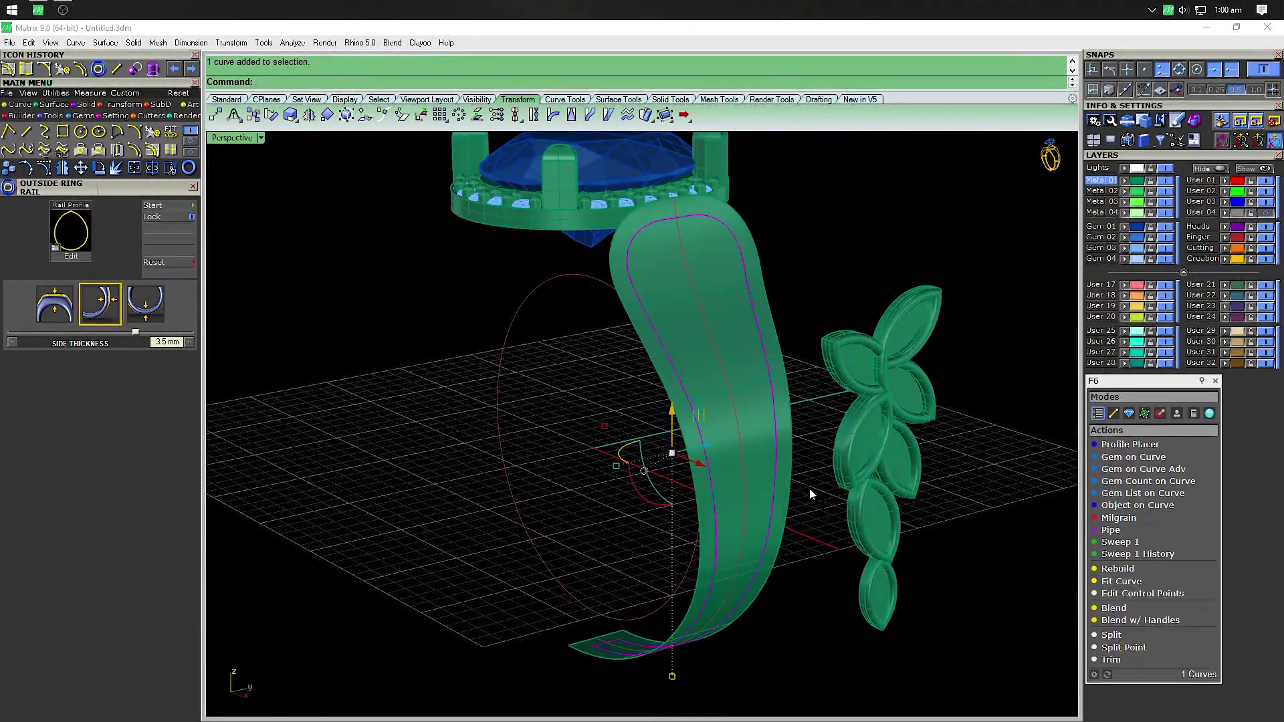
Hide the leaf cluster and the ring band surface
{"action": "left_click", "coordinate": [810, 493]}
{"action": "left_click", "coordinate": [749, 323]}
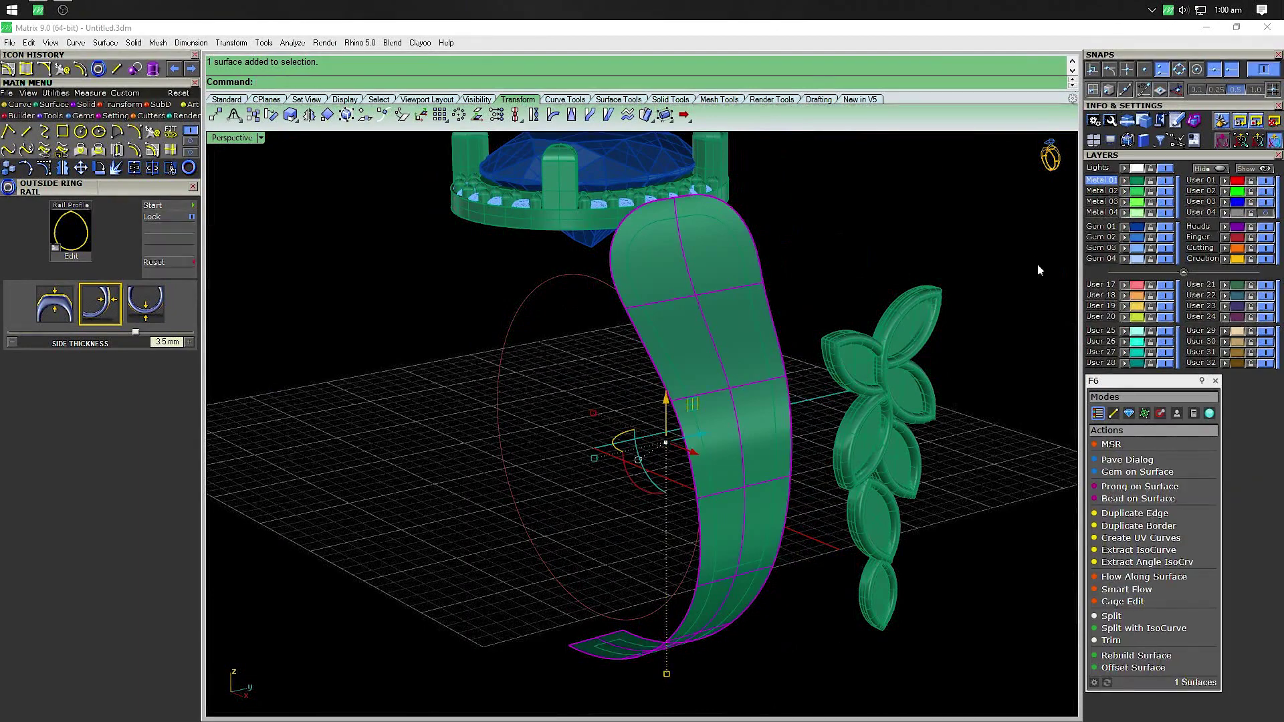
{"action": "key", "text": "Escape"}
{"action": "left_click", "coordinate": [916, 364]}
{"action": "left_click", "coordinate": [1214, 169]}
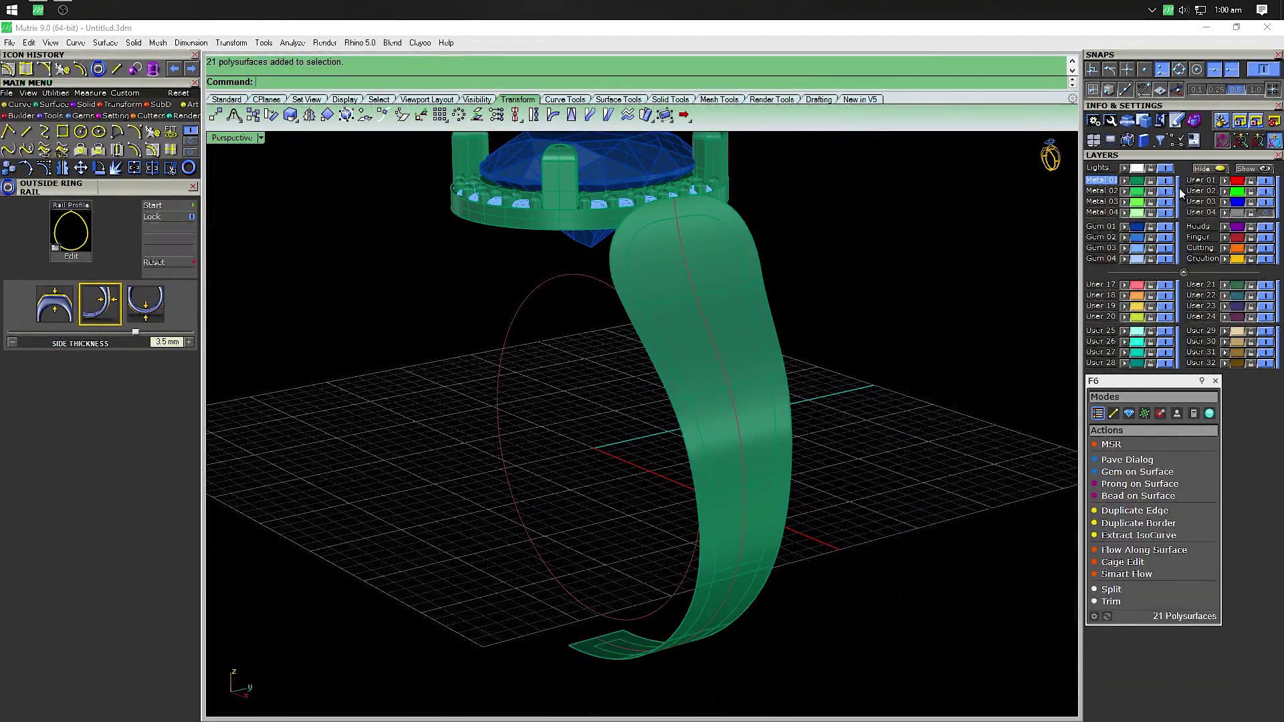
{"action": "left_click", "coordinate": [737, 321]}
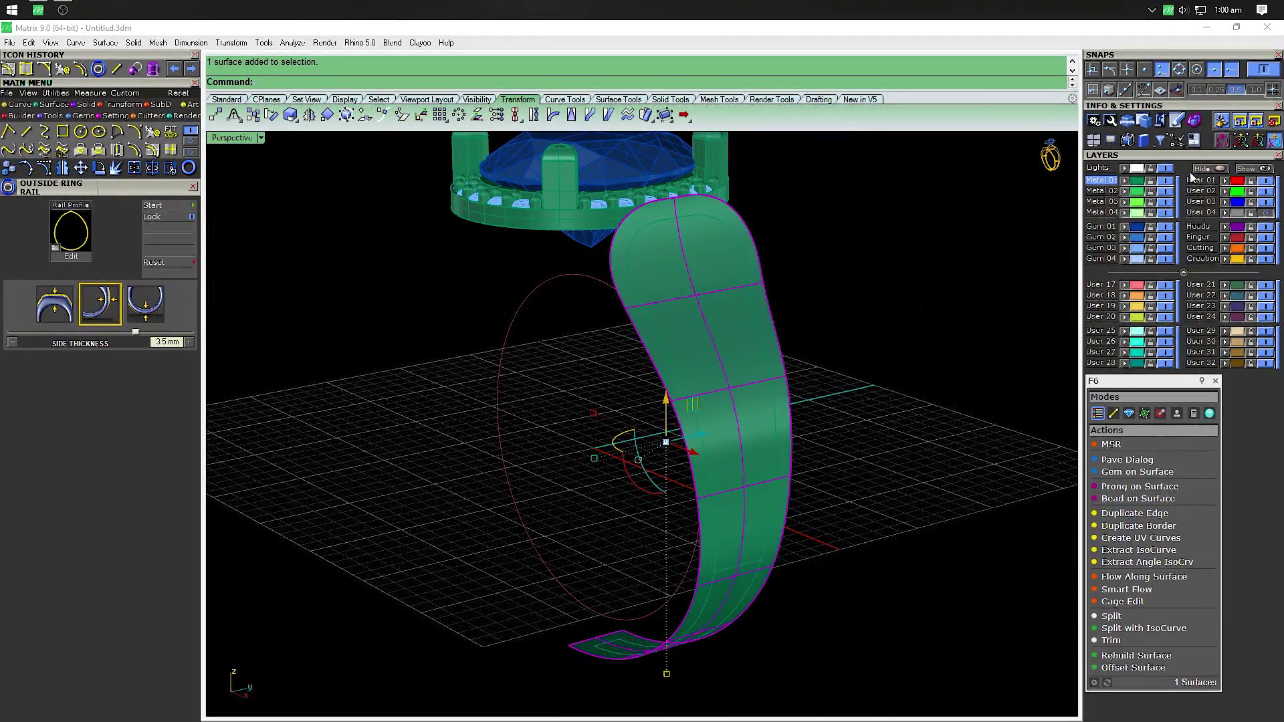
{"action": "left_click", "coordinate": [1193, 171]}
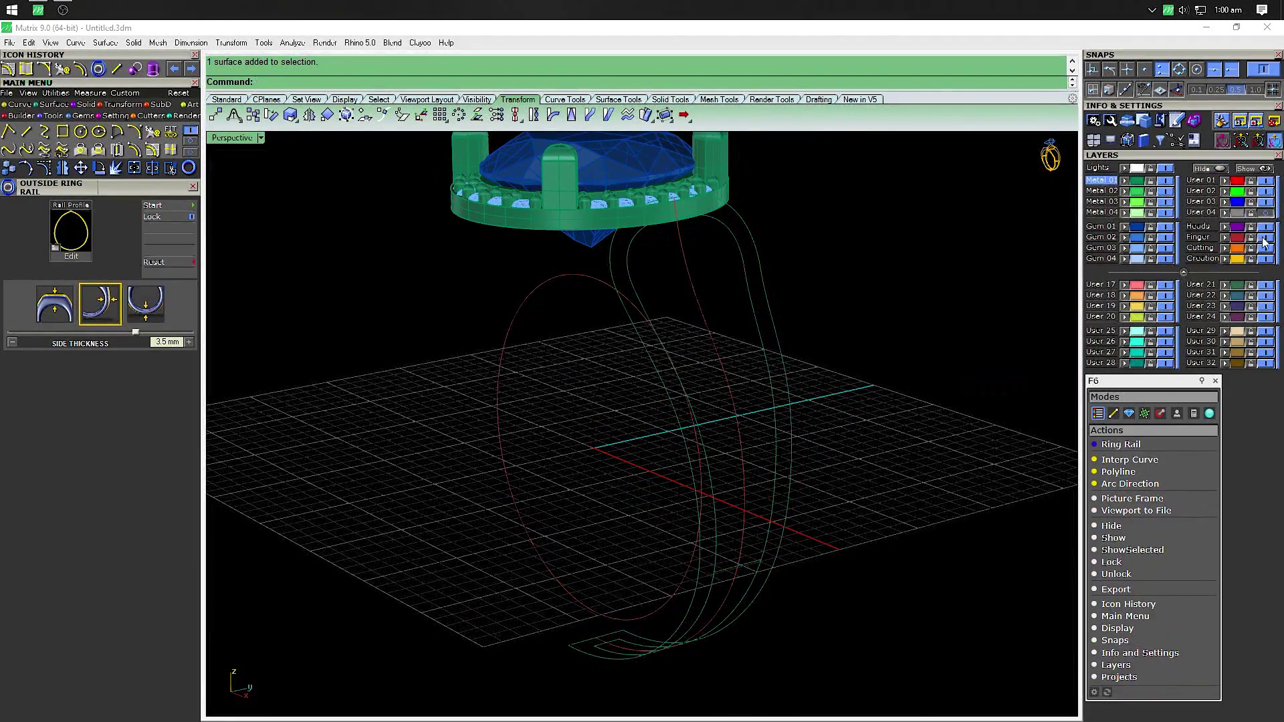
In Side view, trim away the inset outline curves below the crossing line
{"action": "key", "text": "ctrl+F3"}
{"action": "scroll", "coordinate": [749, 361], "scroll_direction": "up", "scroll_amount": 5}
{"action": "scroll", "coordinate": [816, 408], "scroll_direction": "down", "scroll_amount": 1}
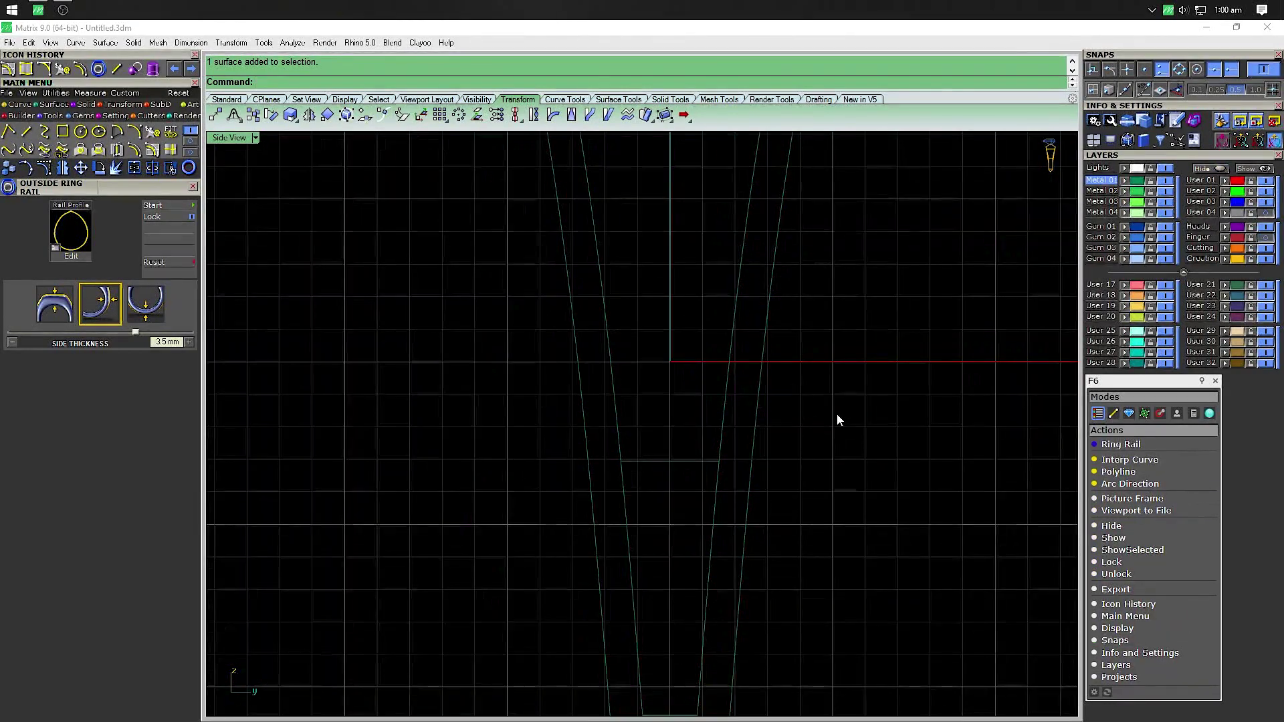
{"action": "scroll", "coordinate": [745, 448], "scroll_direction": "up", "scroll_amount": 1}
{"action": "mouse_move", "coordinate": [739, 449]}
{"action": "left_mouse_down"}
{"action": "mouse_move", "coordinate": [513, 508]}
{"action": "mouse_move", "coordinate": [523, 498]}
{"action": "left_mouse_up"}
{"action": "left_click", "coordinate": [1111, 552]}
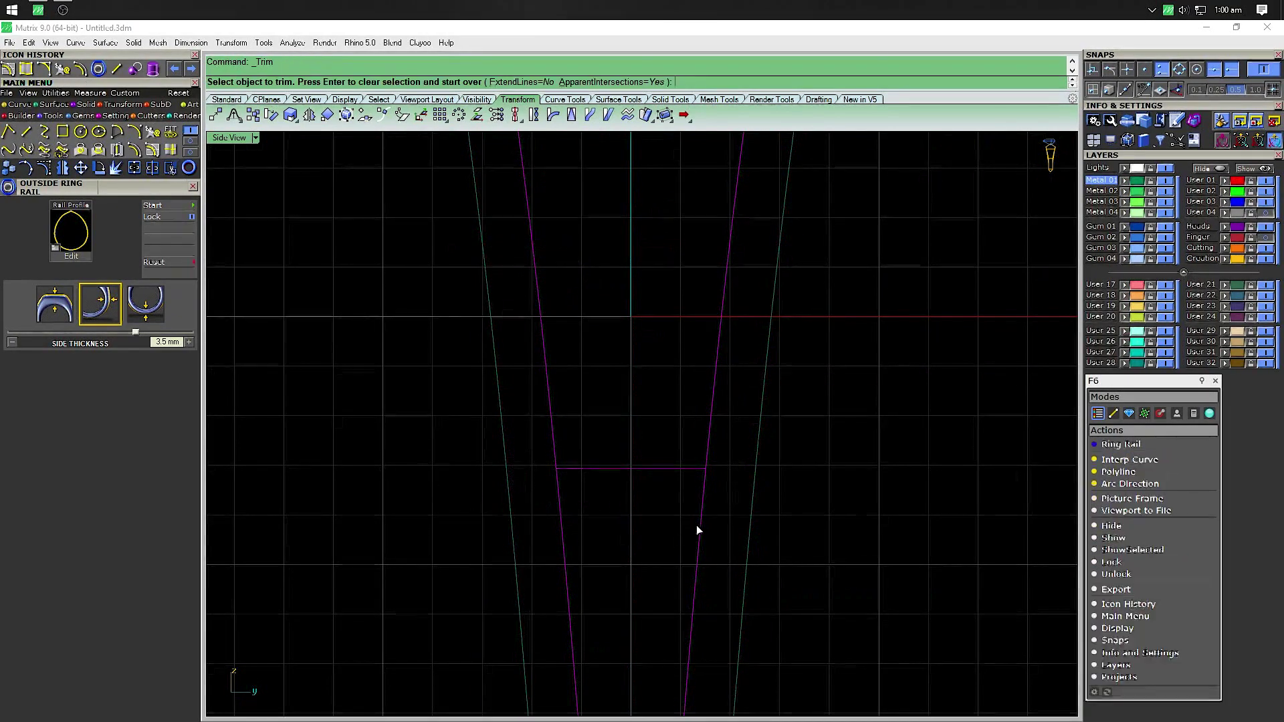
{"action": "left_click_drag", "start_coordinate": [713, 503], "coordinate": [555, 547]}
{"action": "key", "text": "Return"}
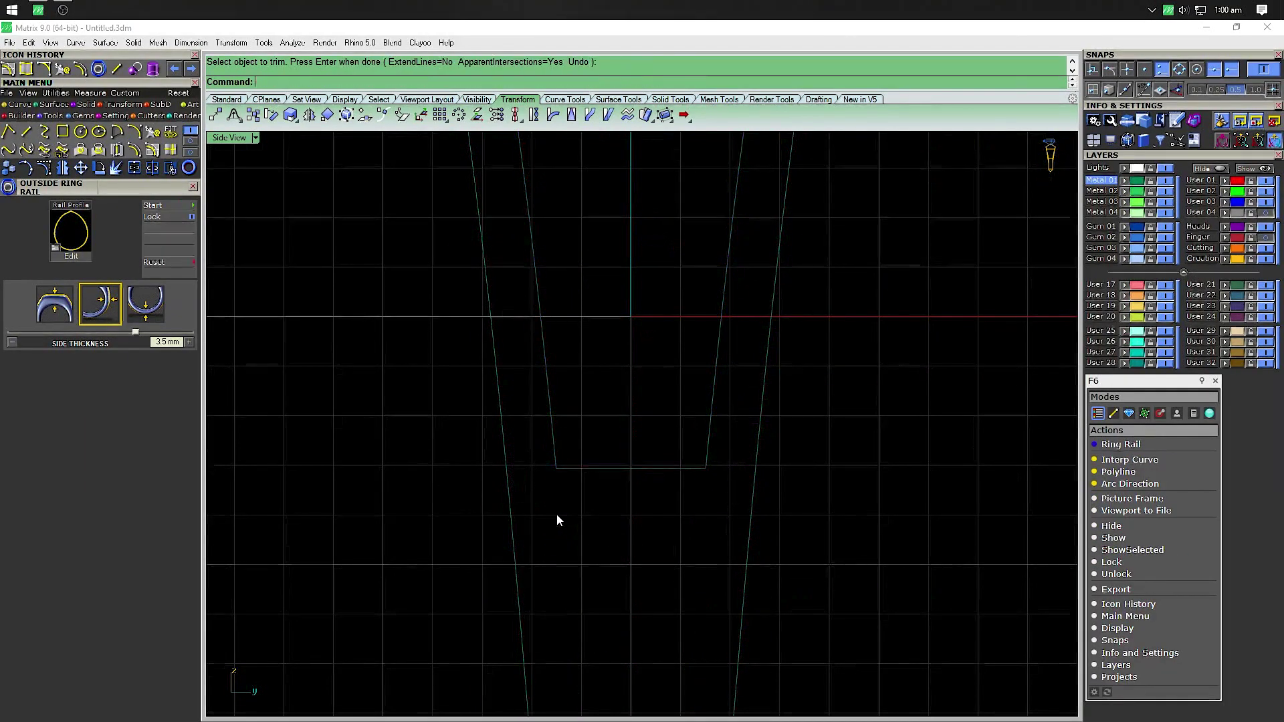
{"action": "key", "text": "ctrl+alt+h"}
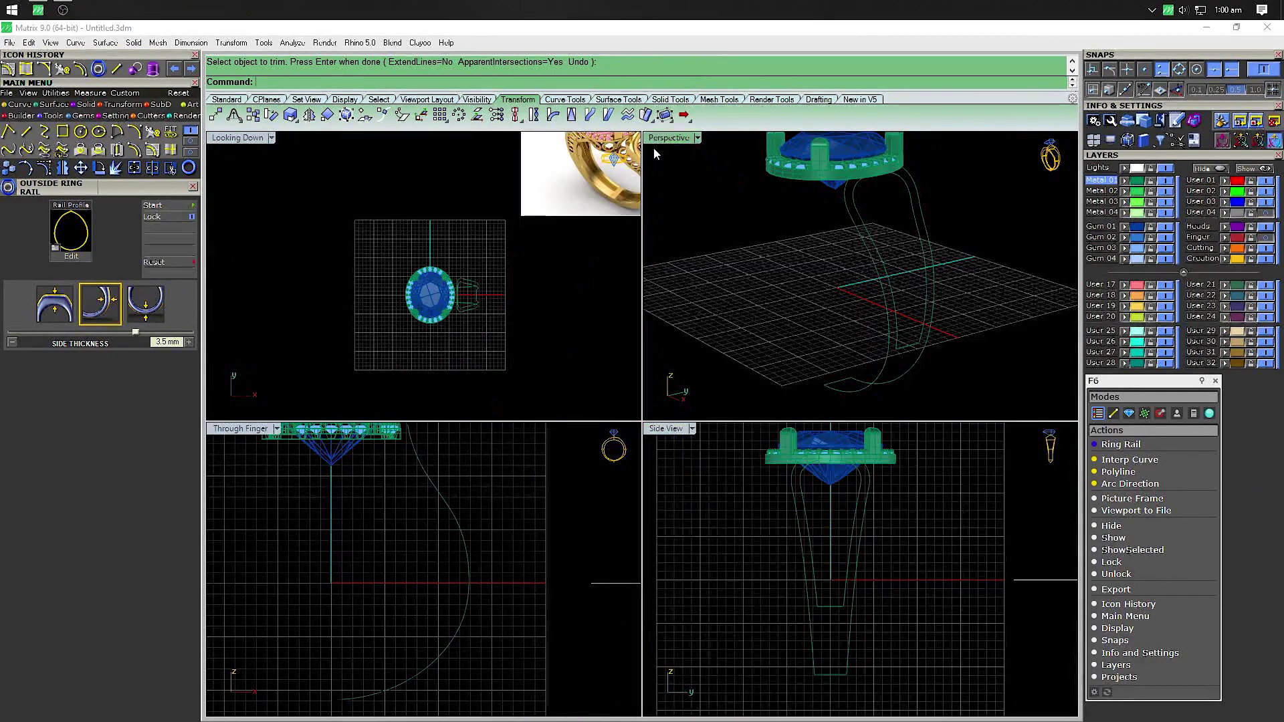
{"action": "double_click", "coordinate": [655, 139]}
Join the trimmed outline curves into one closed loop and show the hidden band and leaf cluster
{"action": "left_click_drag", "start_coordinate": [599, 616], "coordinate": [600, 617]}
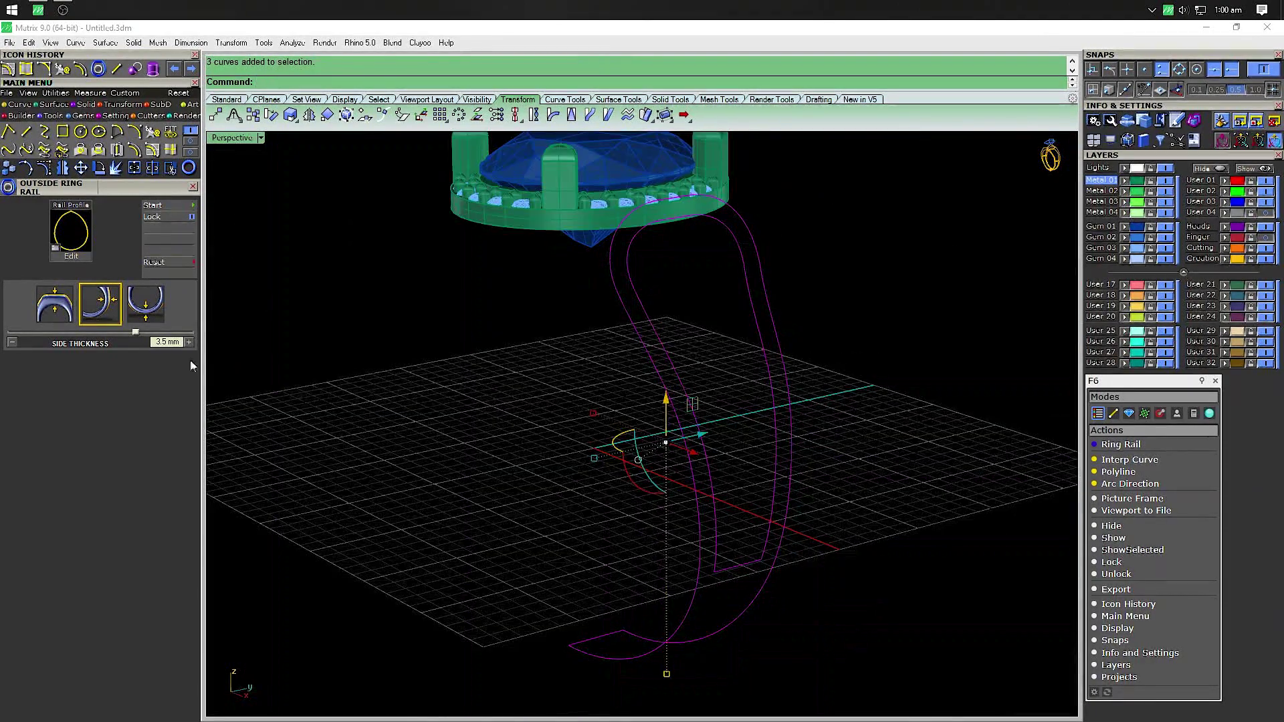
{"action": "left_click", "coordinate": [134, 167]}
{"action": "left_click", "coordinate": [413, 297]}
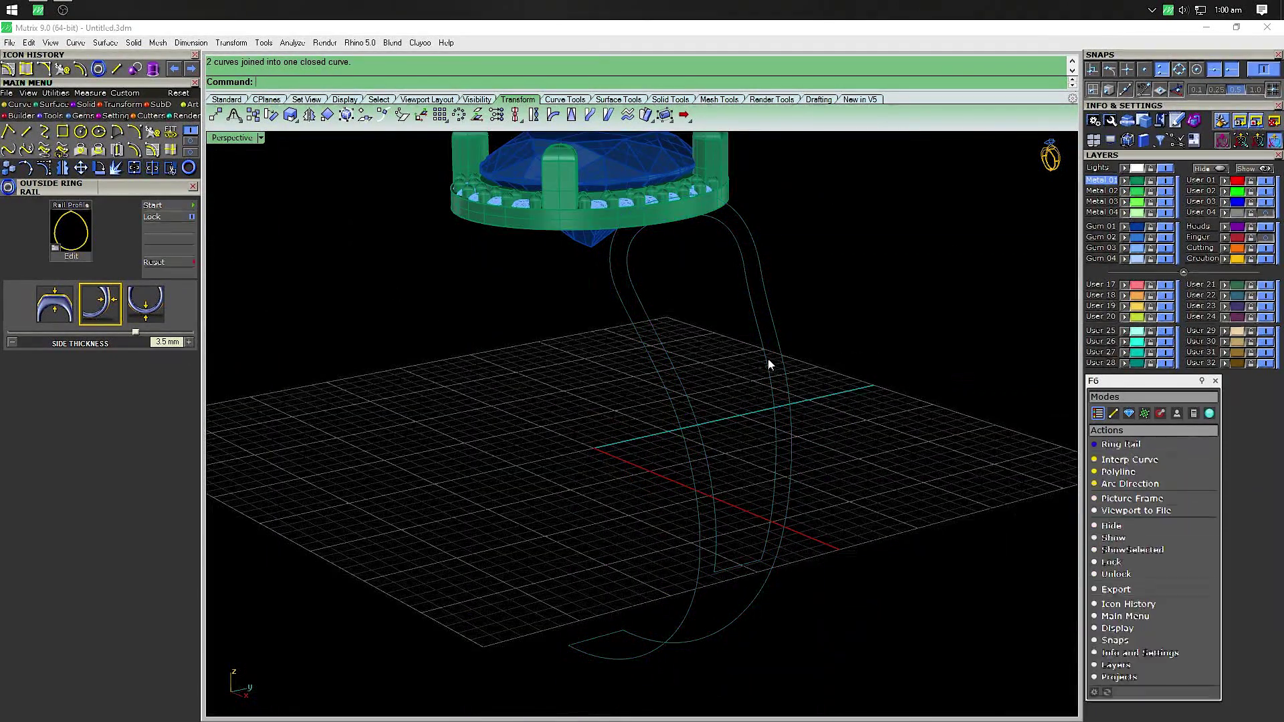
{"action": "left_click", "coordinate": [1249, 168]}
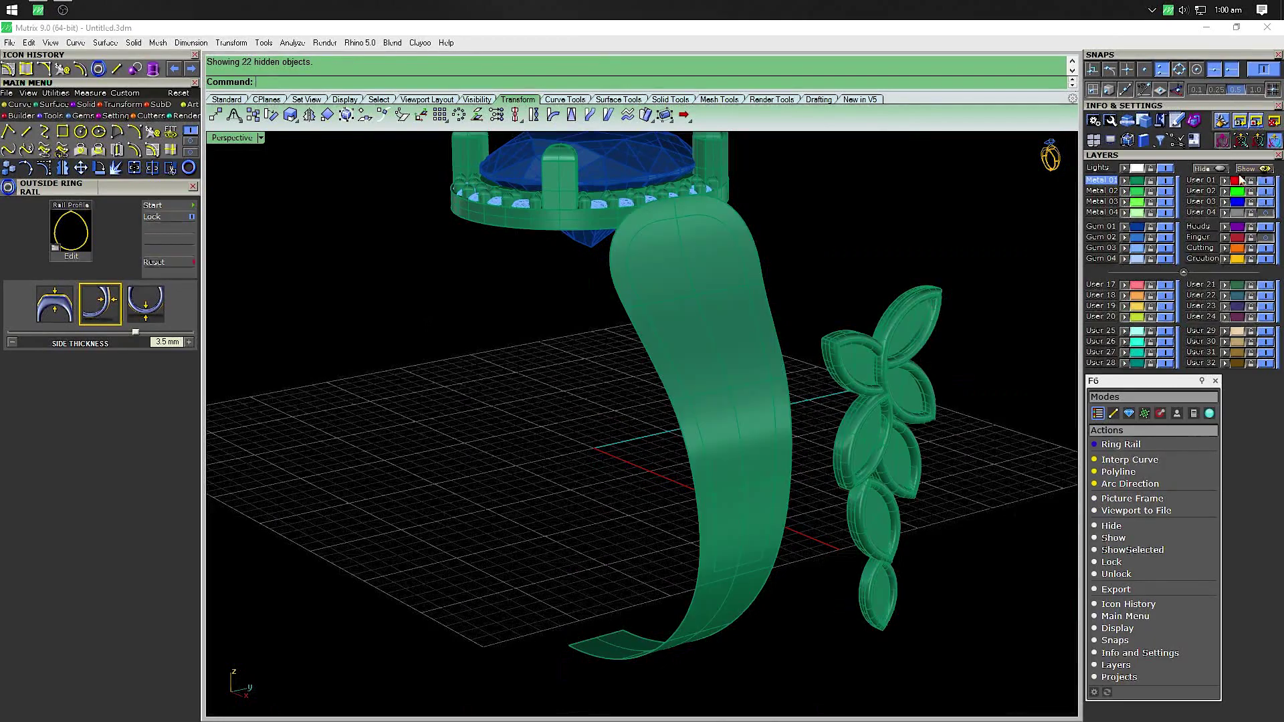
Attempt to split the band's outline curve, which fails
{"action": "left_click", "coordinate": [761, 280]}
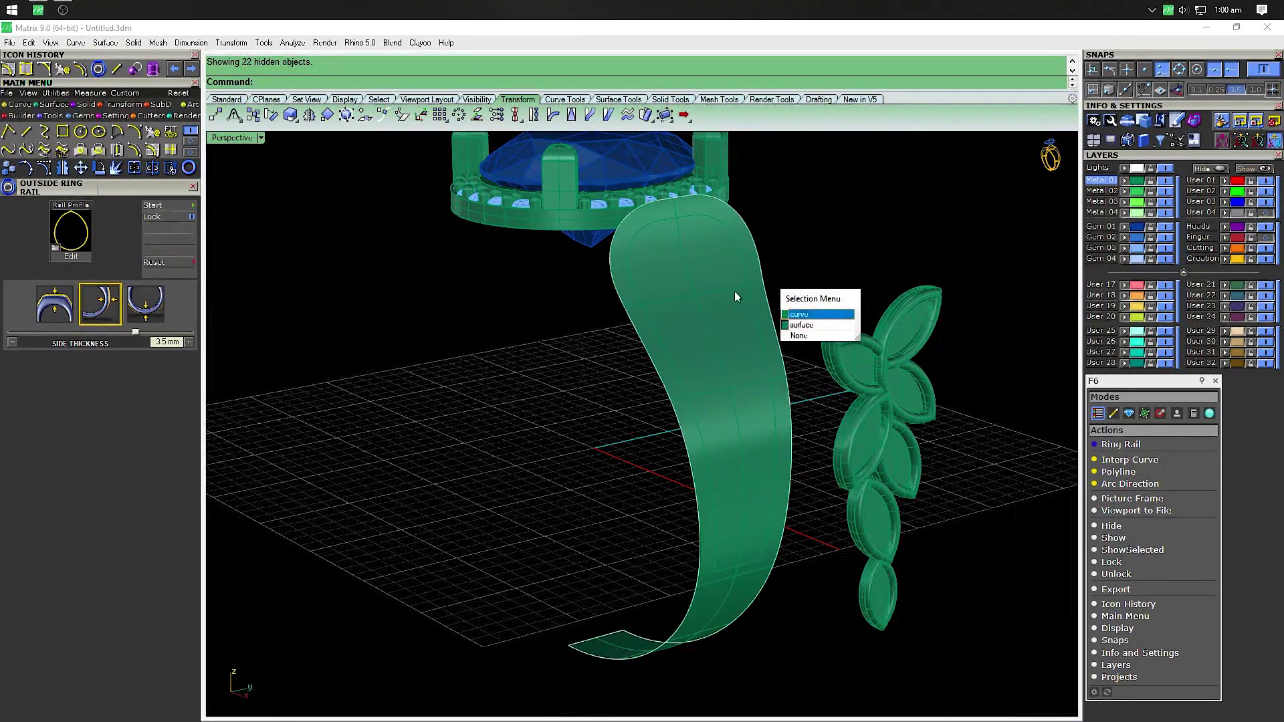
{"action": "left_click", "coordinate": [819, 319]}
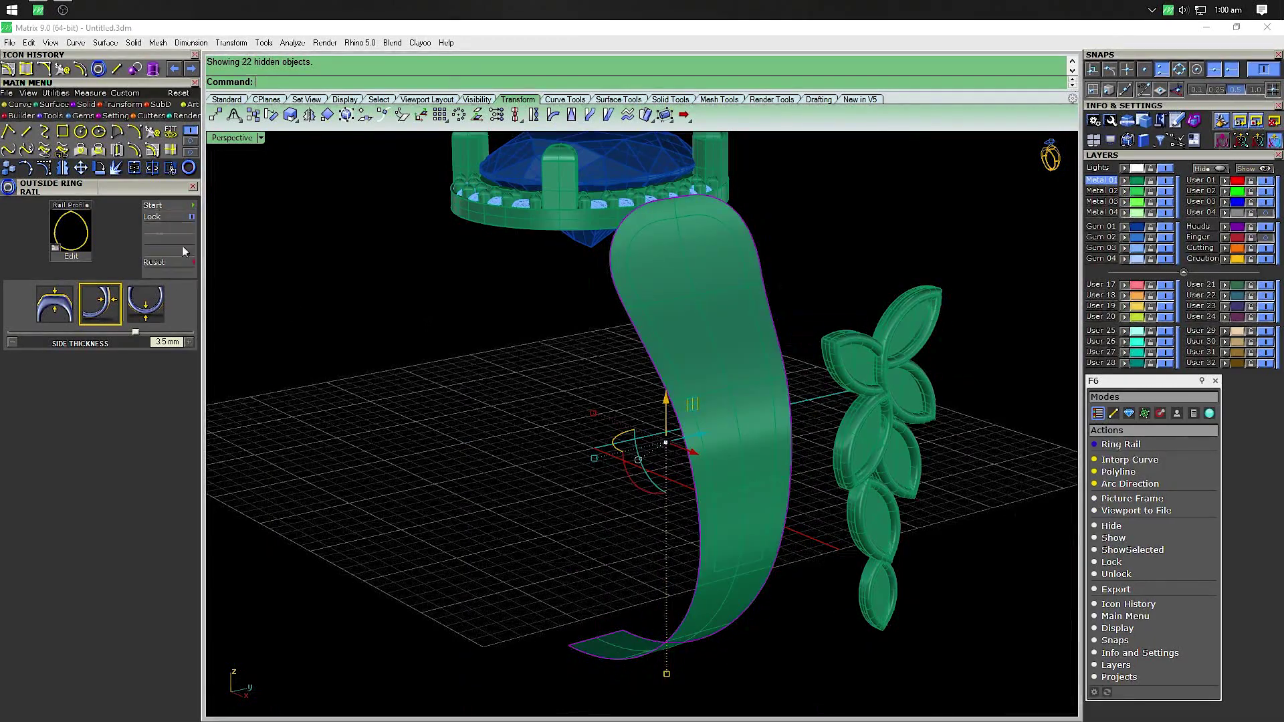
{"action": "left_click", "coordinate": [152, 174]}
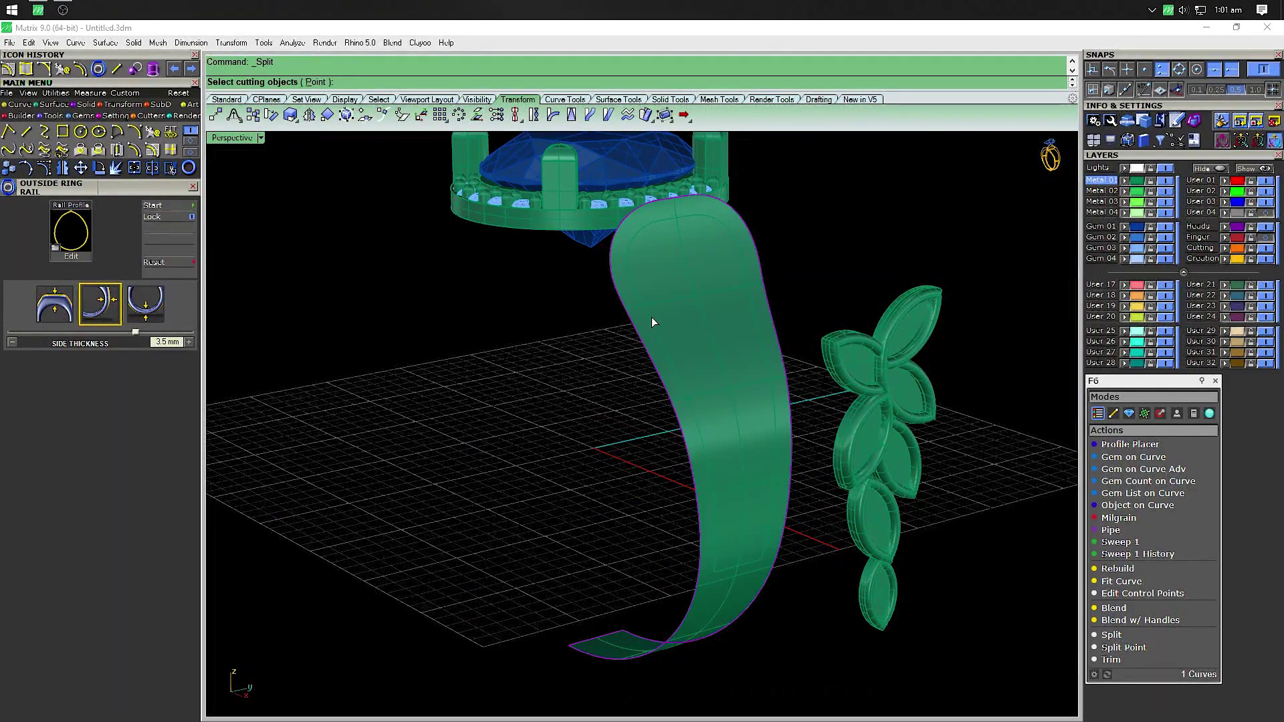
{"action": "left_click", "coordinate": [652, 317]}
{"action": "key", "text": "Return"}
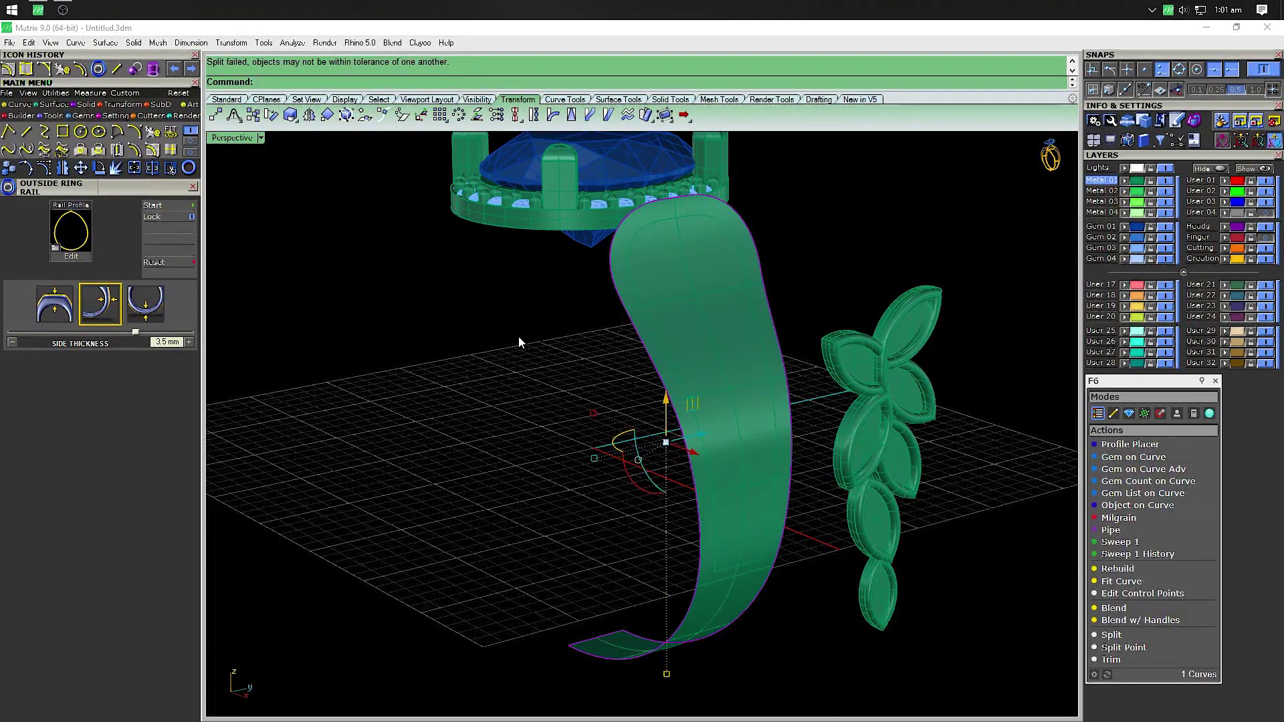
Pick the band's outline curve from the overlapping objects and explode it into four segments
{"action": "left_click", "coordinate": [689, 331]}
{"action": "left_click", "coordinate": [597, 390]}
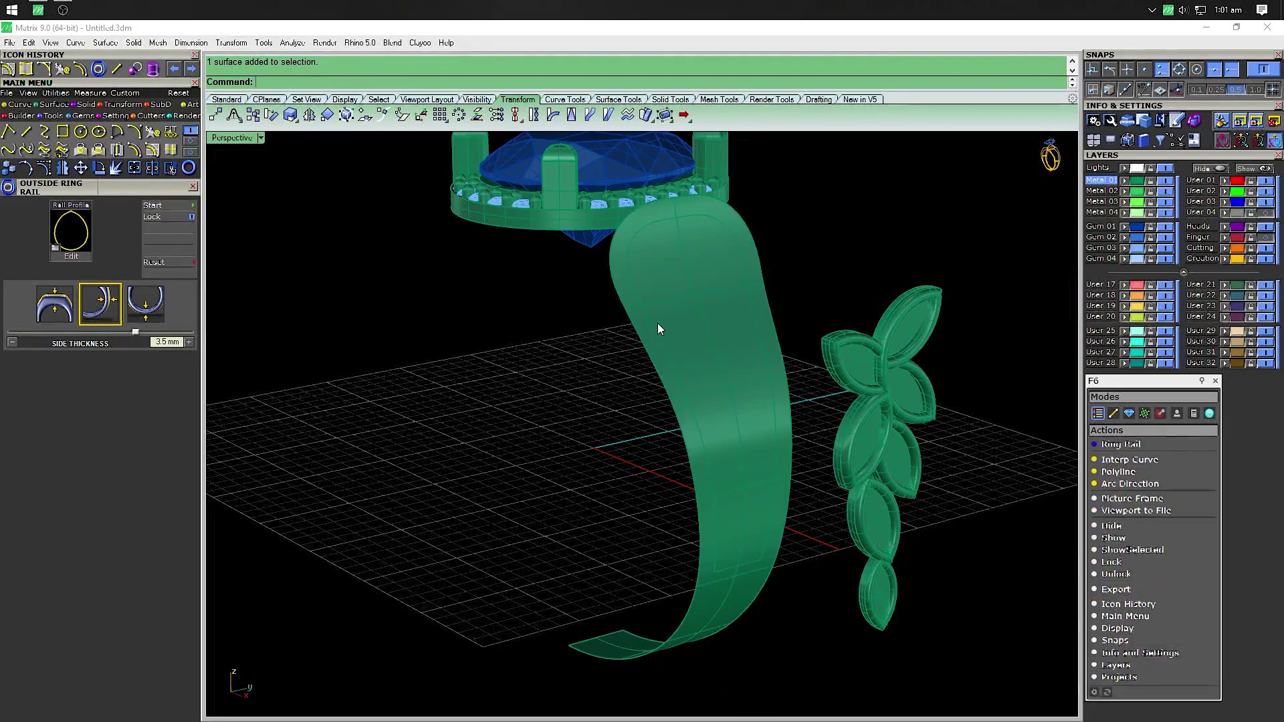
{"action": "left_click", "coordinate": [653, 331]}
{"action": "key", "text": "Return"}
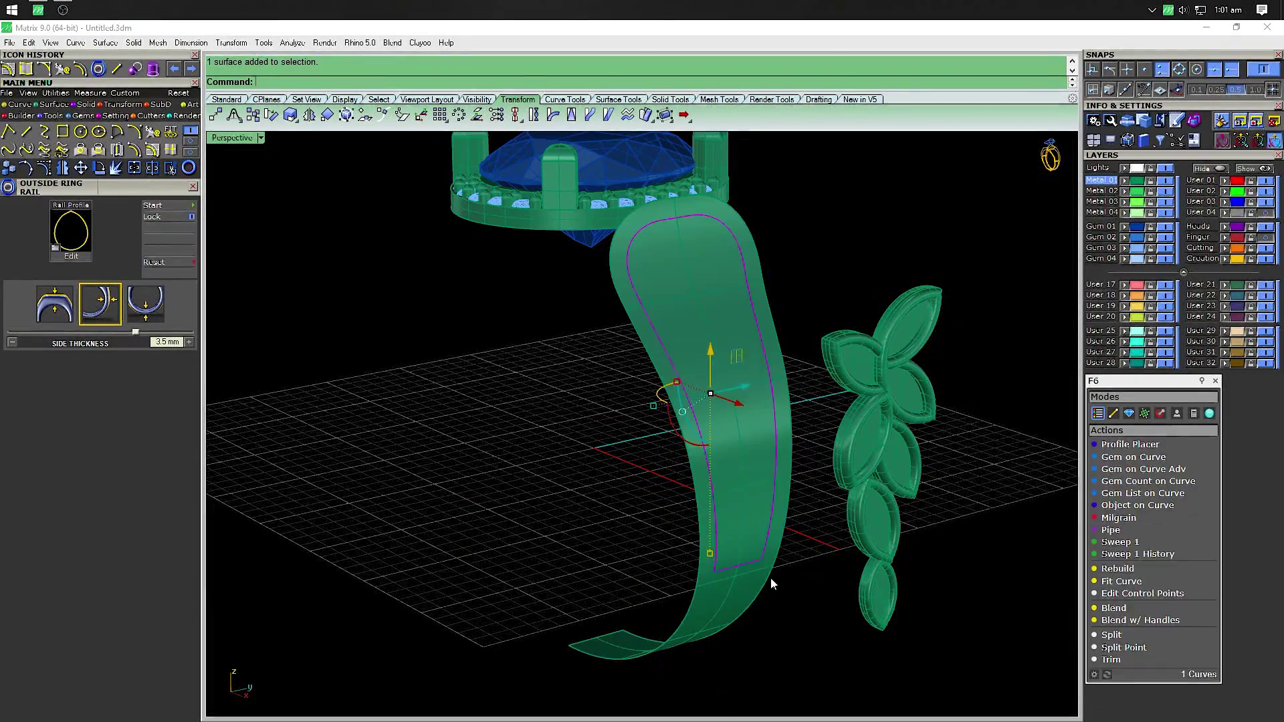
{"action": "left_click", "coordinate": [751, 565]}
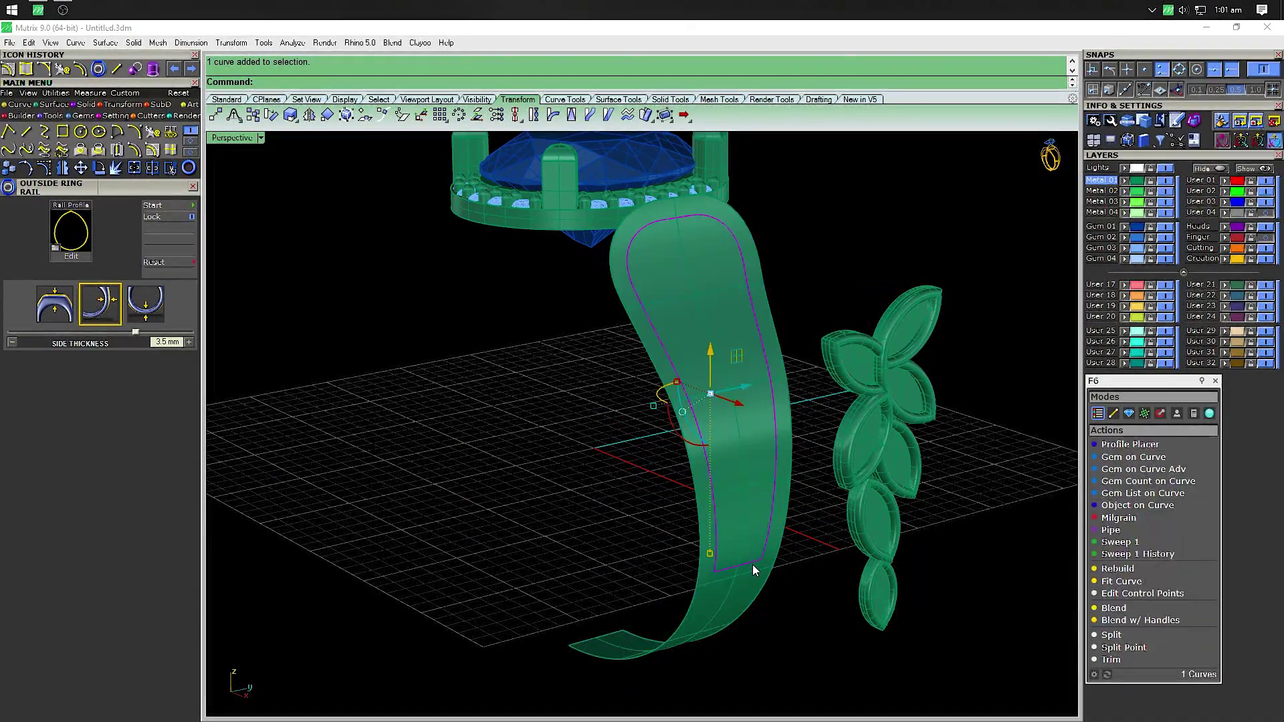
{"action": "key", "text": "Return"}
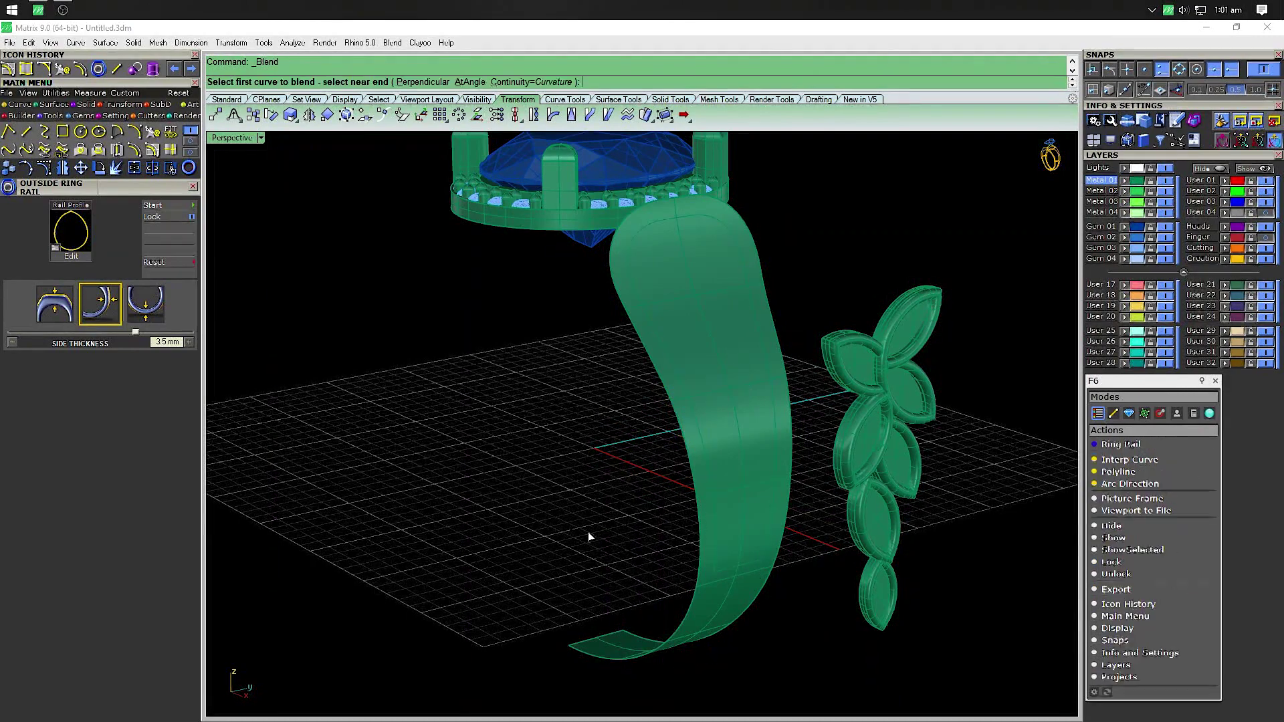
{"action": "key", "text": "Escape"}
{"action": "left_click", "coordinate": [757, 567]}
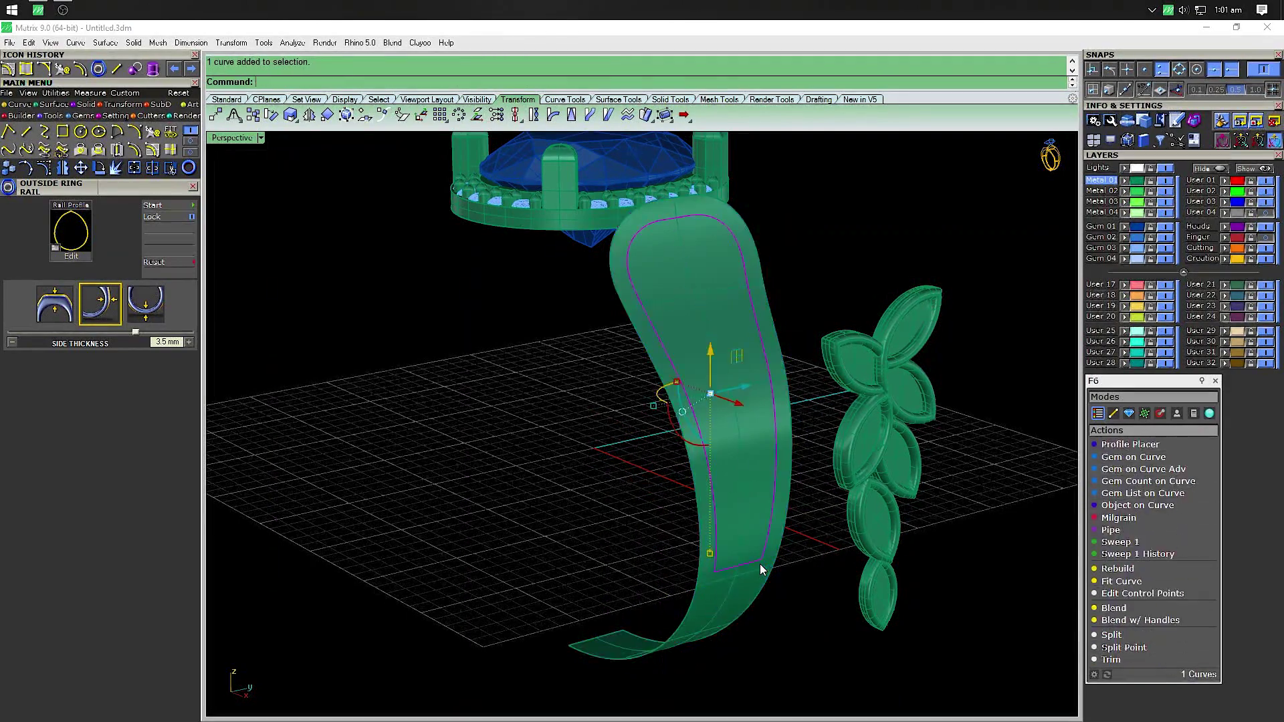
{"action": "left_click", "coordinate": [118, 170]}
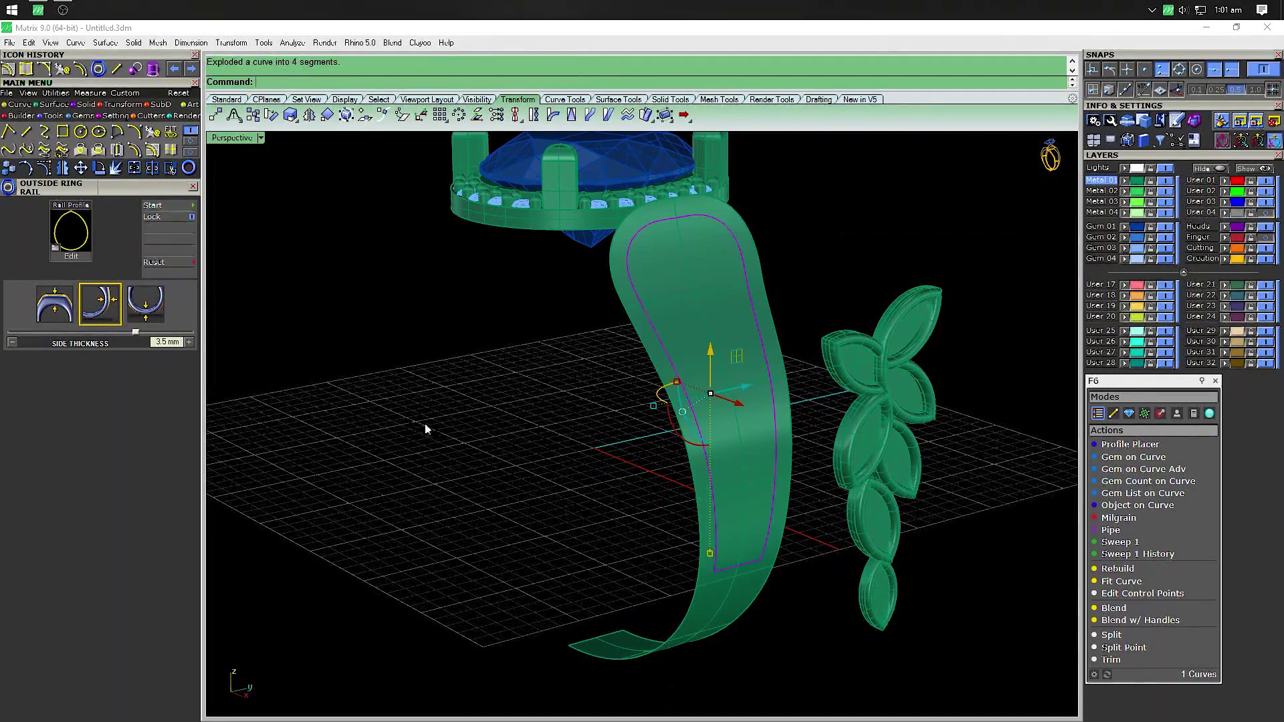
Hide the leaf cluster and orbit the Perspective view around the band
{"action": "left_click", "coordinate": [753, 568]}
{"action": "key", "text": "Escape"}
{"action": "left_click", "coordinate": [926, 391]}
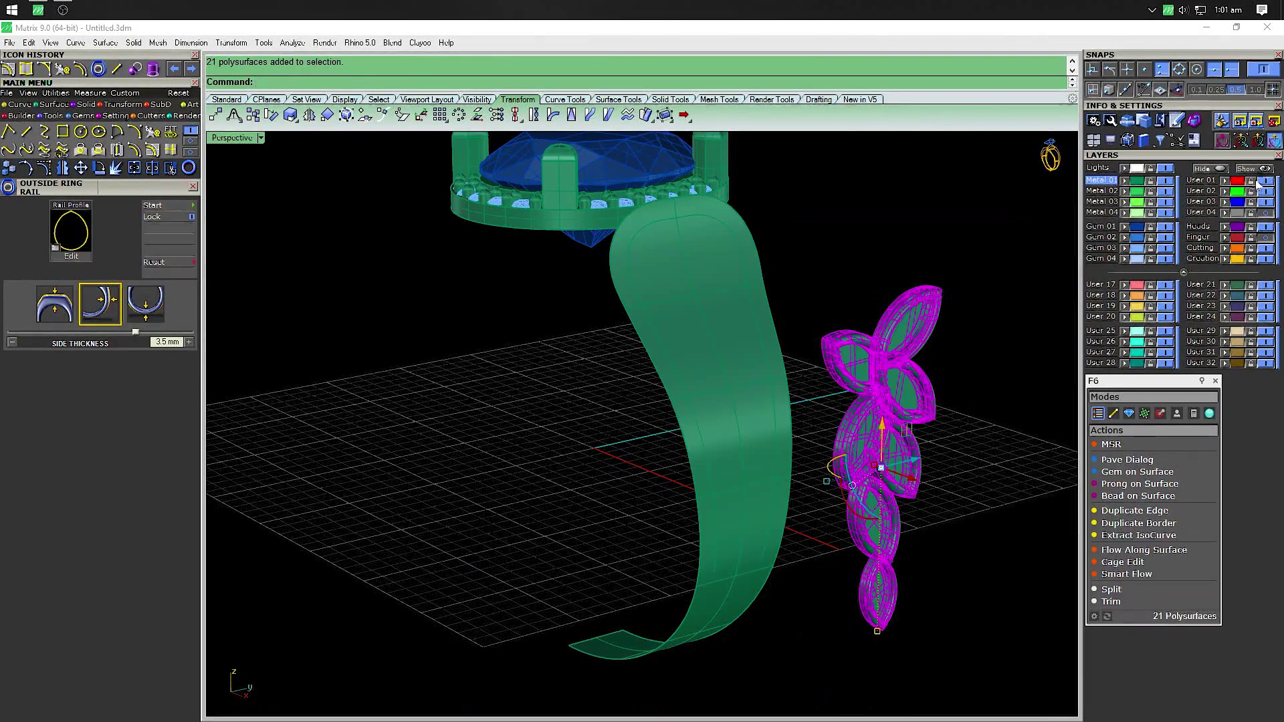
{"action": "left_click", "coordinate": [1217, 171]}
{"action": "mouse_move", "coordinate": [787, 605]}
{"action": "right_mouse_down"}
{"action": "mouse_move", "coordinate": [751, 596]}
{"action": "mouse_move", "coordinate": [761, 572]}
{"action": "mouse_move", "coordinate": [805, 559]}
{"action": "mouse_move", "coordinate": [724, 475]}
{"action": "right_mouse_up"}
In Through Finger, cut a section curve from 0,0,0 to the band curve
{"action": "left_click", "coordinate": [723, 470]}
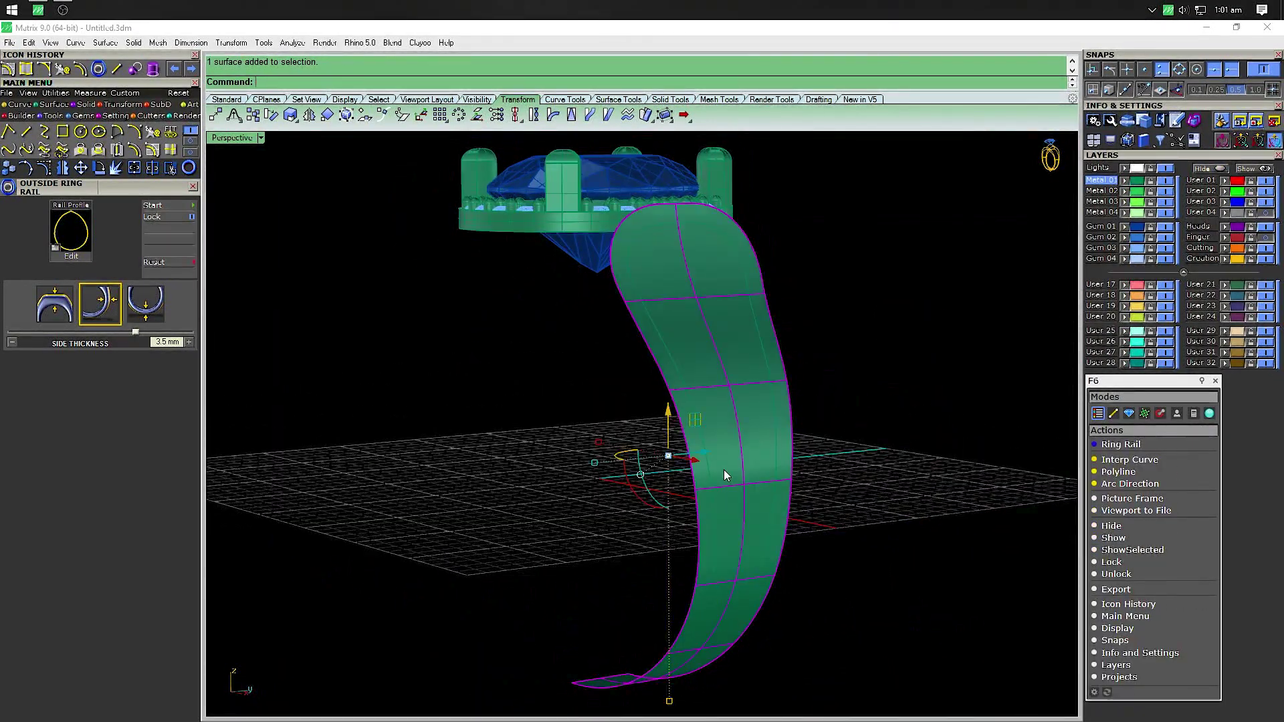
{"action": "key", "text": "ctrl+Tab"}
{"action": "type", "text": "Sel"}
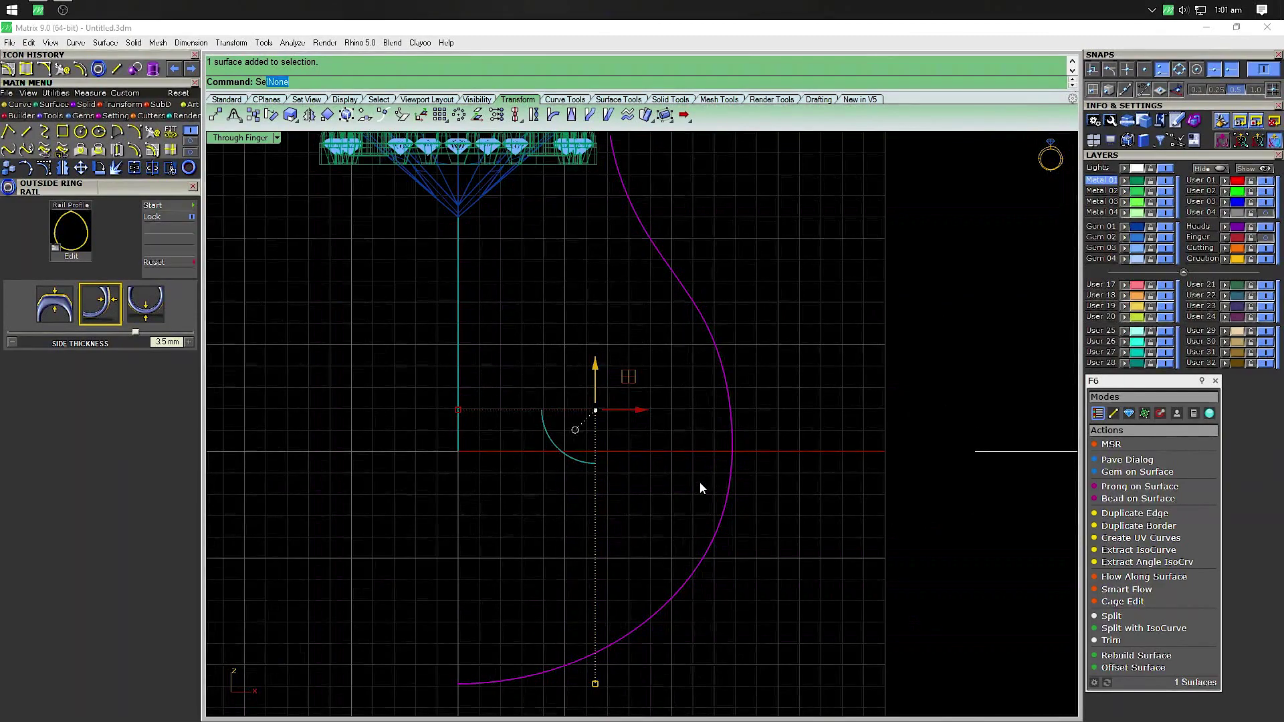
{"action": "key", "text": "Return"}
{"action": "type", "text": "0,0,0"}
{"action": "key", "text": "Return"}
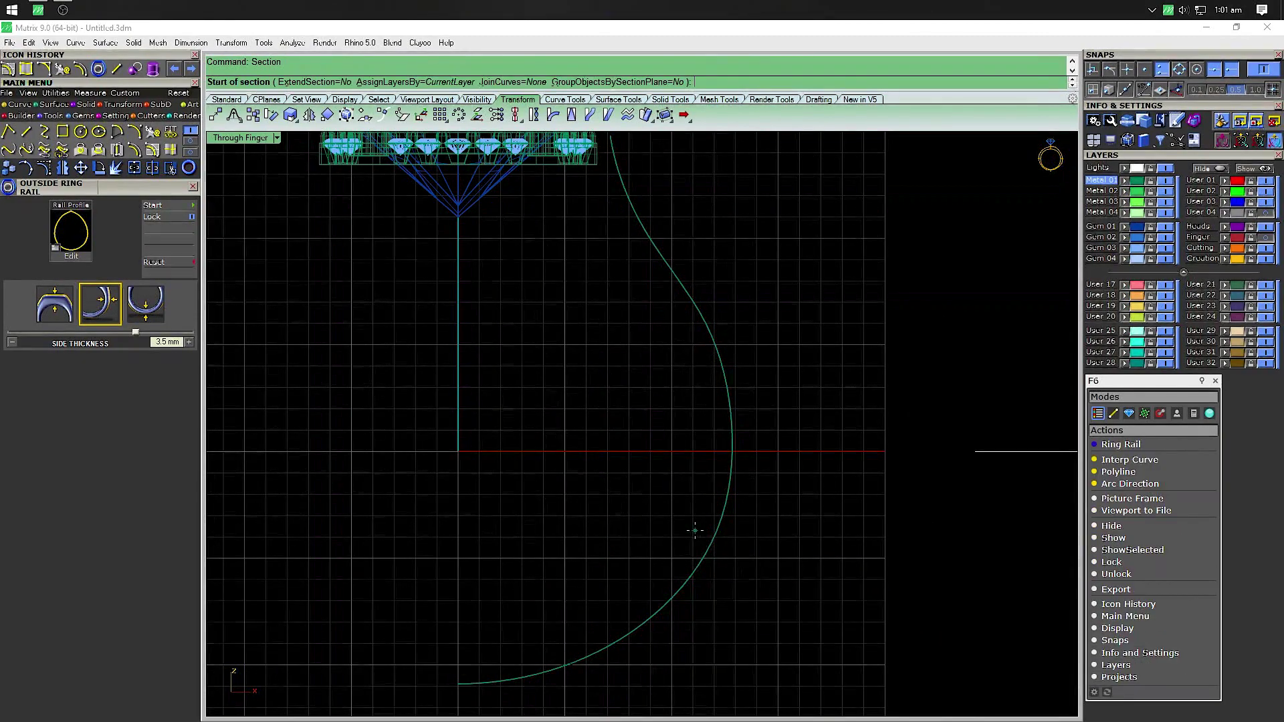
{"action": "left_click", "coordinate": [726, 515]}
{"action": "key", "text": "Return"}
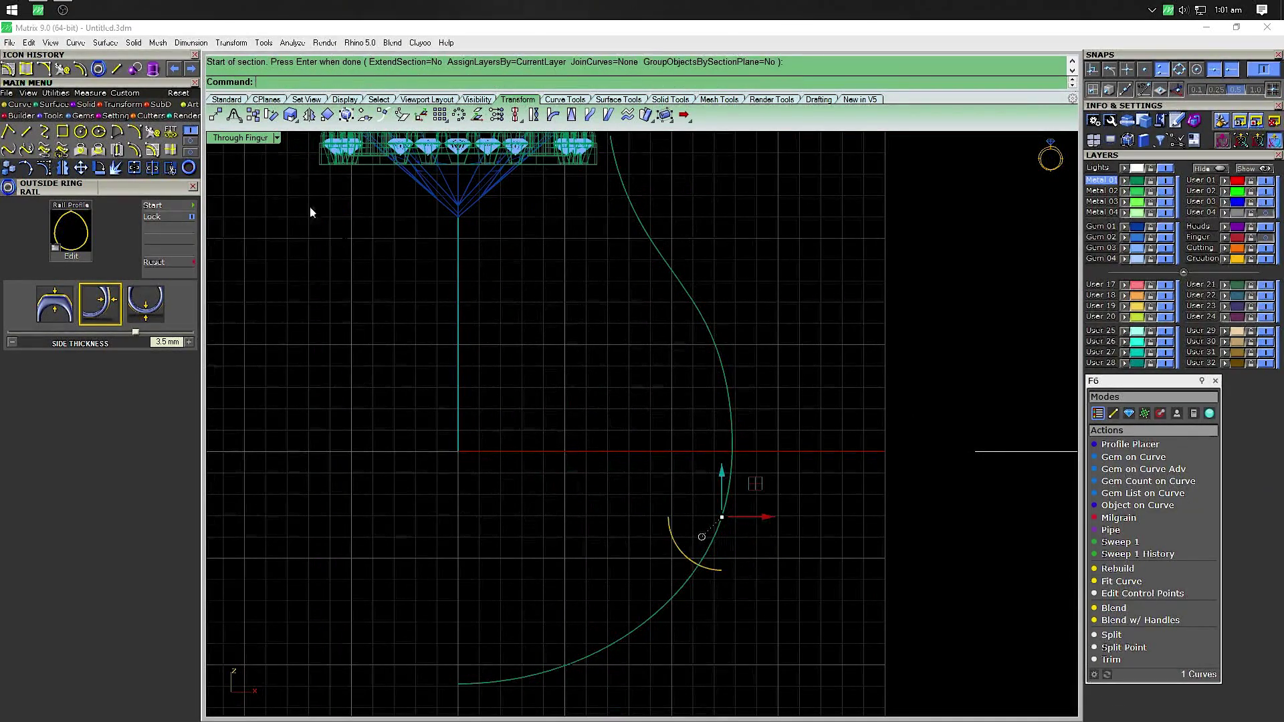
{"action": "double_click", "coordinate": [257, 139]}
{"action": "scroll", "coordinate": [966, 336], "scroll_direction": "up", "scroll_amount": 5}
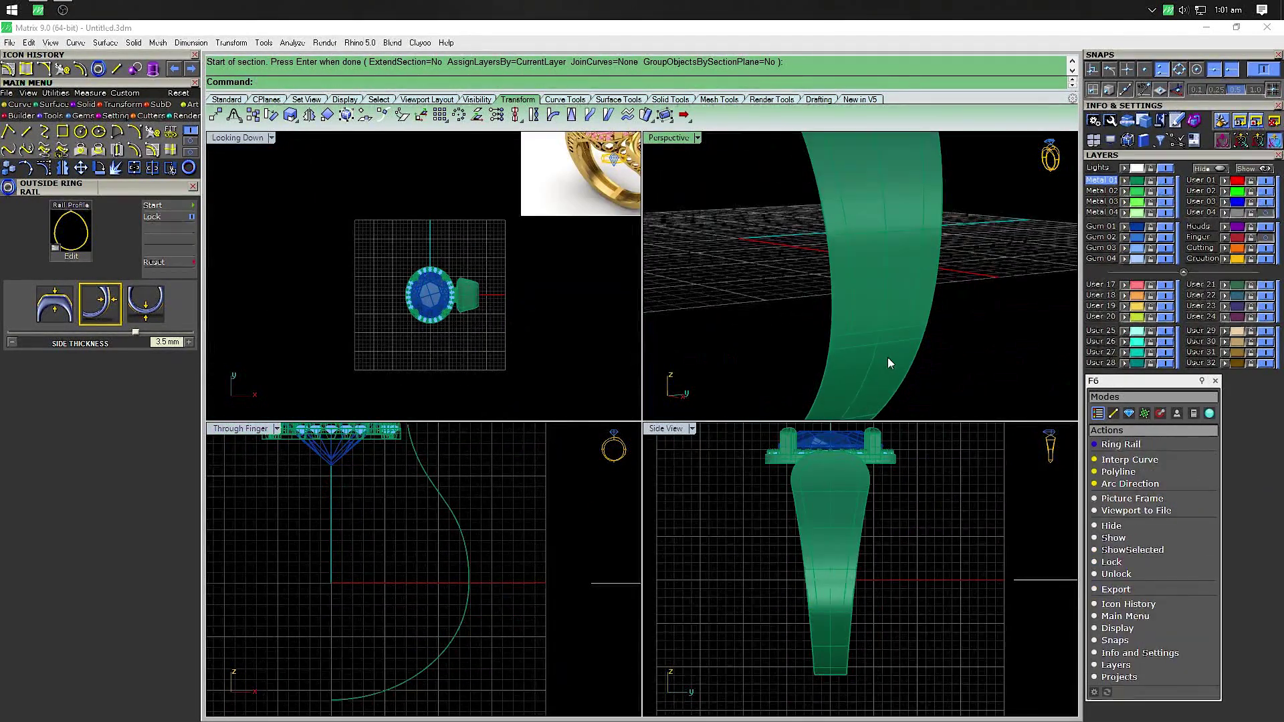
{"action": "left_click", "coordinate": [876, 331]}
{"action": "left_click", "coordinate": [920, 365]}
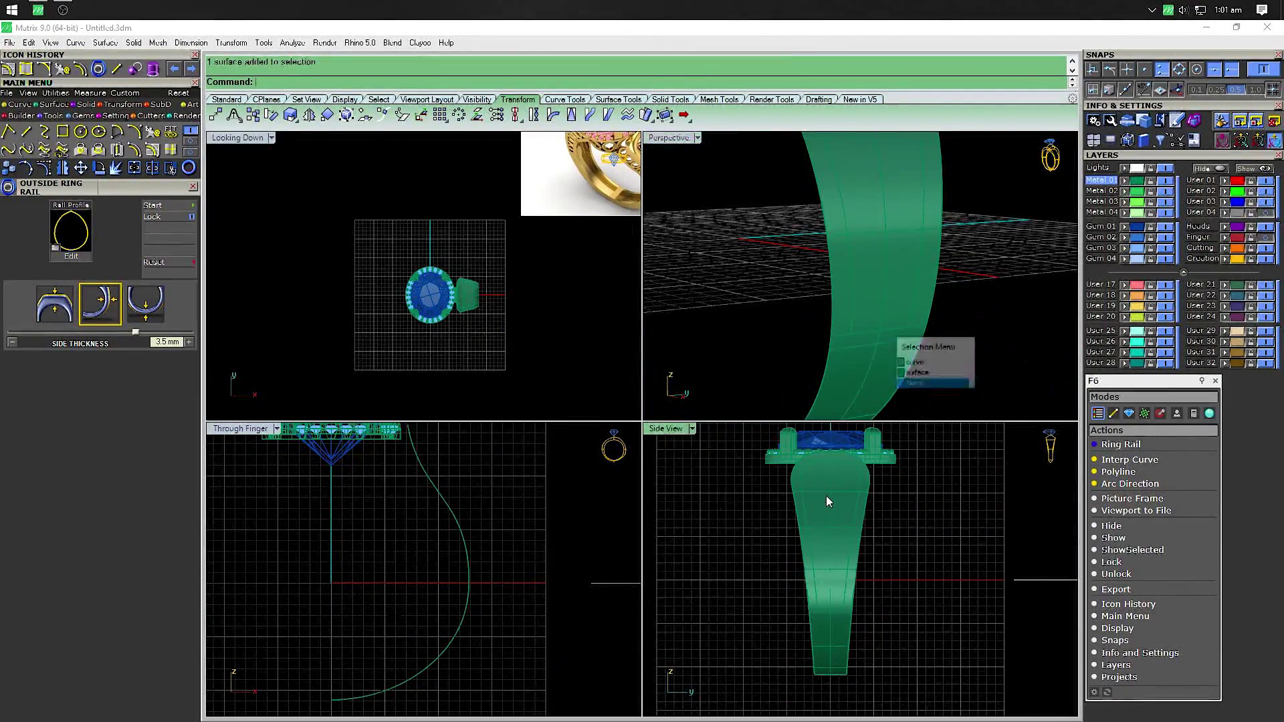
In Side view, trim the bottom-right overhang and join the three curves into one outline
{"action": "double_click", "coordinate": [665, 428]}
{"action": "scroll", "coordinate": [771, 484], "scroll_direction": "up", "scroll_amount": 3}
{"action": "scroll", "coordinate": [666, 484], "scroll_direction": "up", "scroll_amount": 3}
{"action": "left_click_drag", "start_coordinate": [666, 484], "coordinate": [459, 579]}
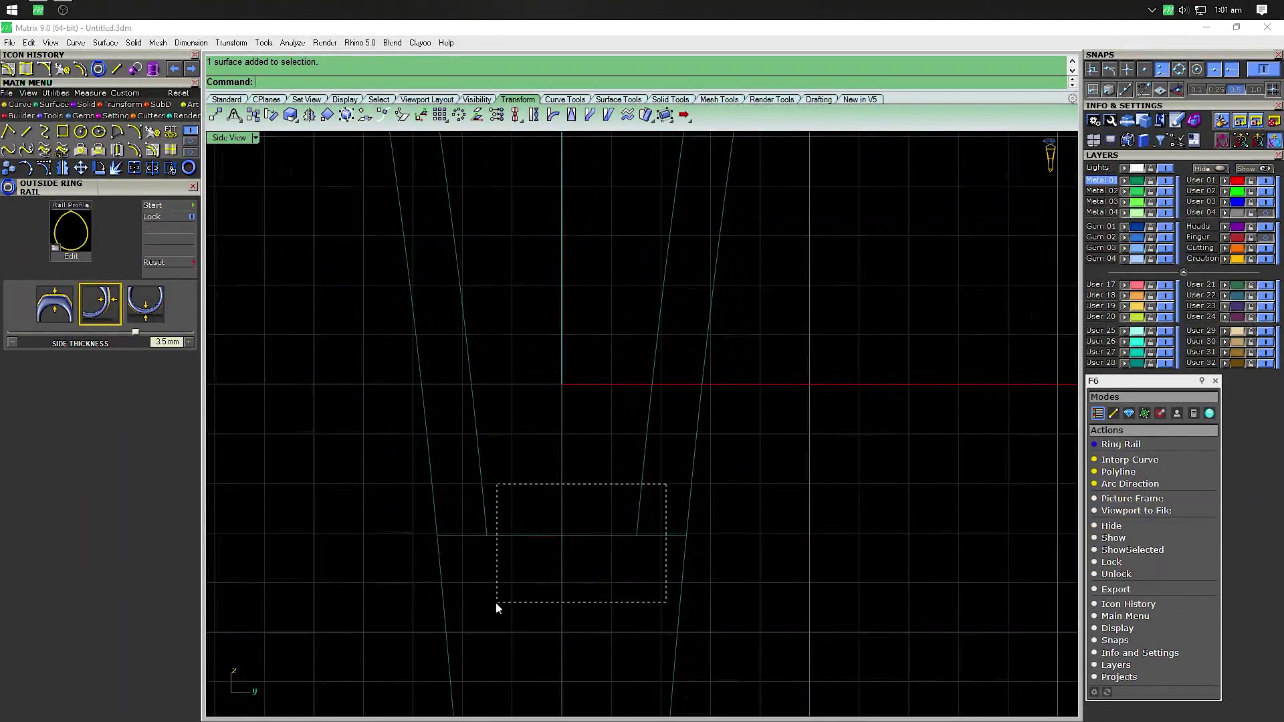
{"action": "left_click", "coordinate": [173, 169]}
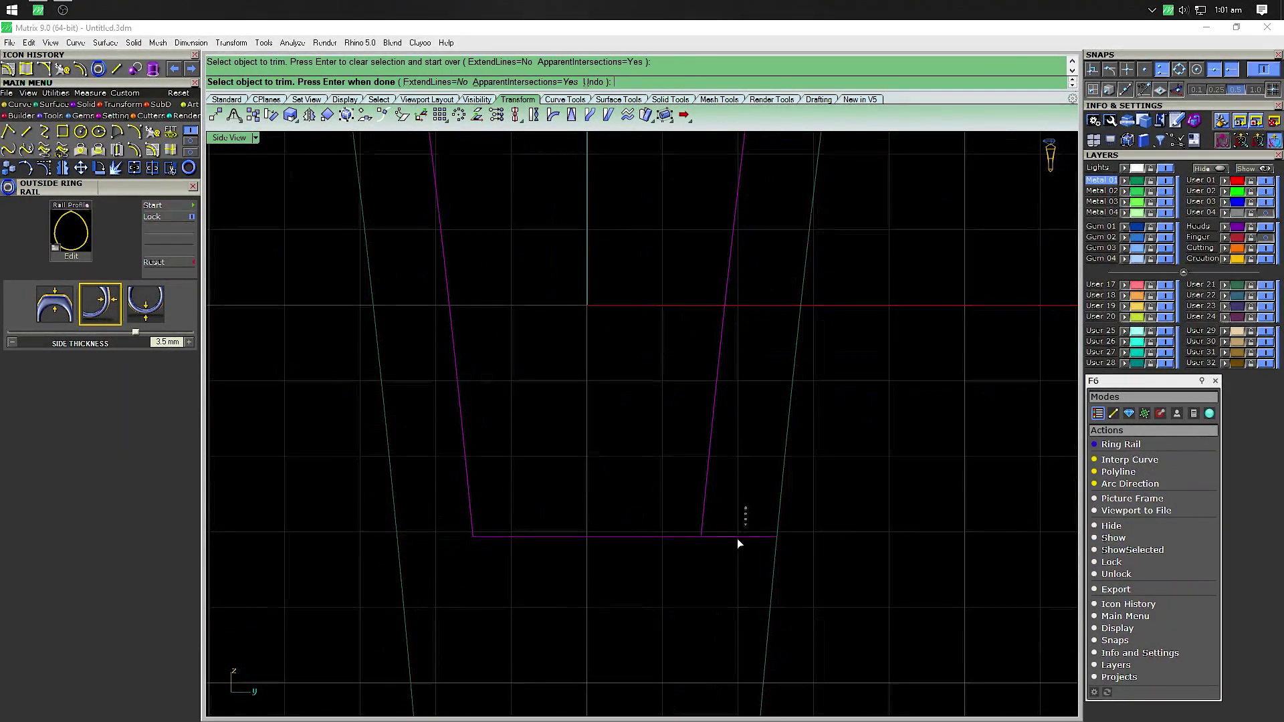
{"action": "left_click", "coordinate": [737, 537]}
{"action": "key", "text": "Return"}
{"action": "left_click_drag", "start_coordinate": [746, 484], "coordinate": [459, 572]}
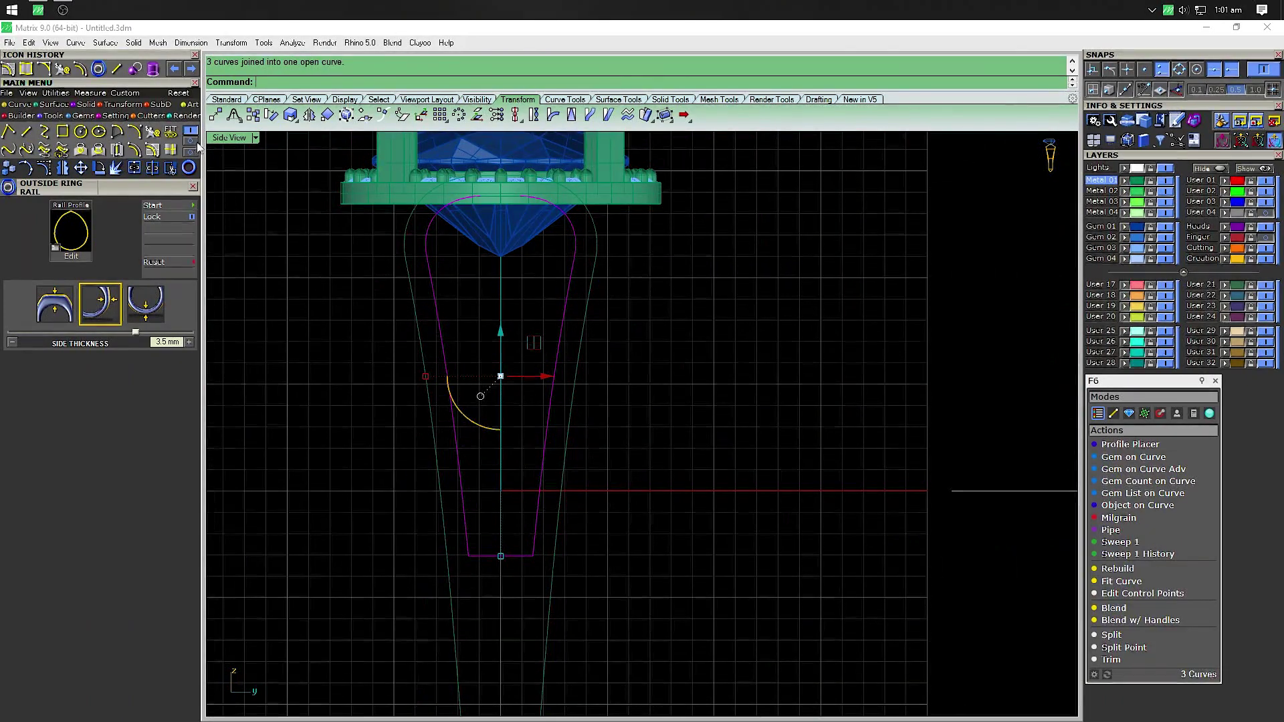
{"action": "left_click", "coordinate": [133, 168]}
Show the hidden leaf objects again and try splitting the band surface
{"action": "left_click", "coordinate": [1258, 171]}
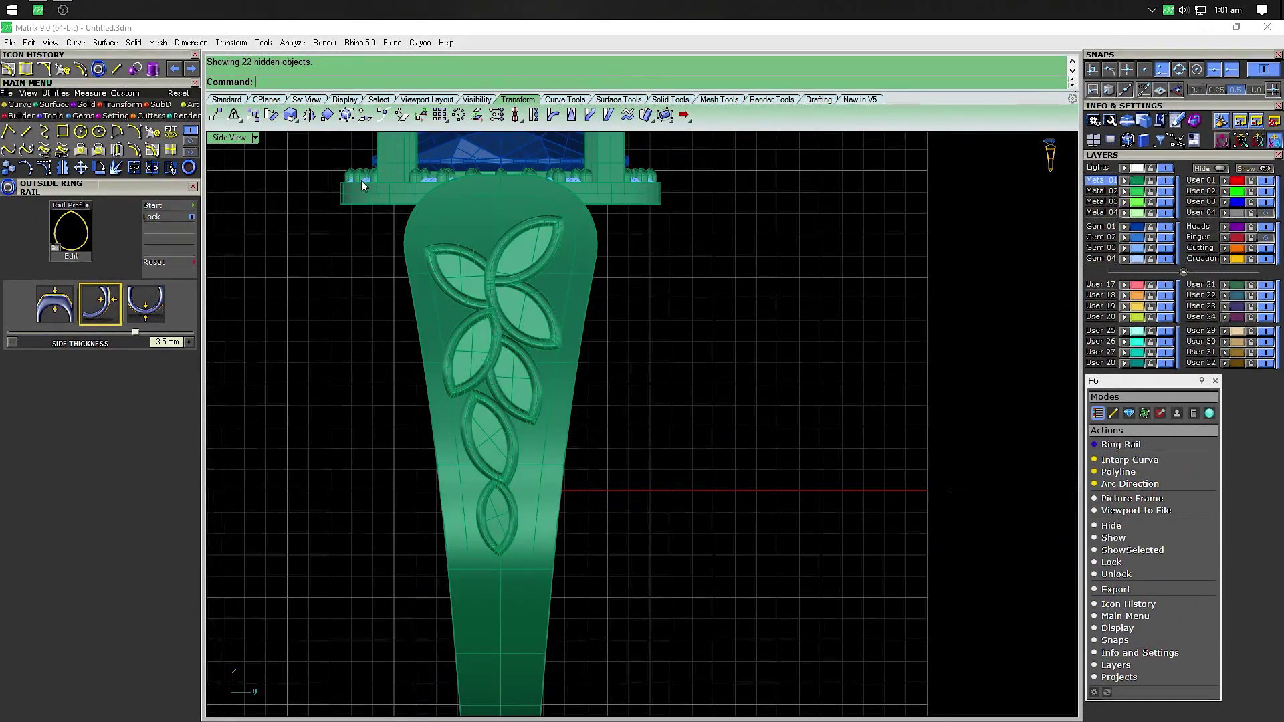
{"action": "double_click", "coordinate": [233, 138]}
{"action": "double_click", "coordinate": [666, 141]}
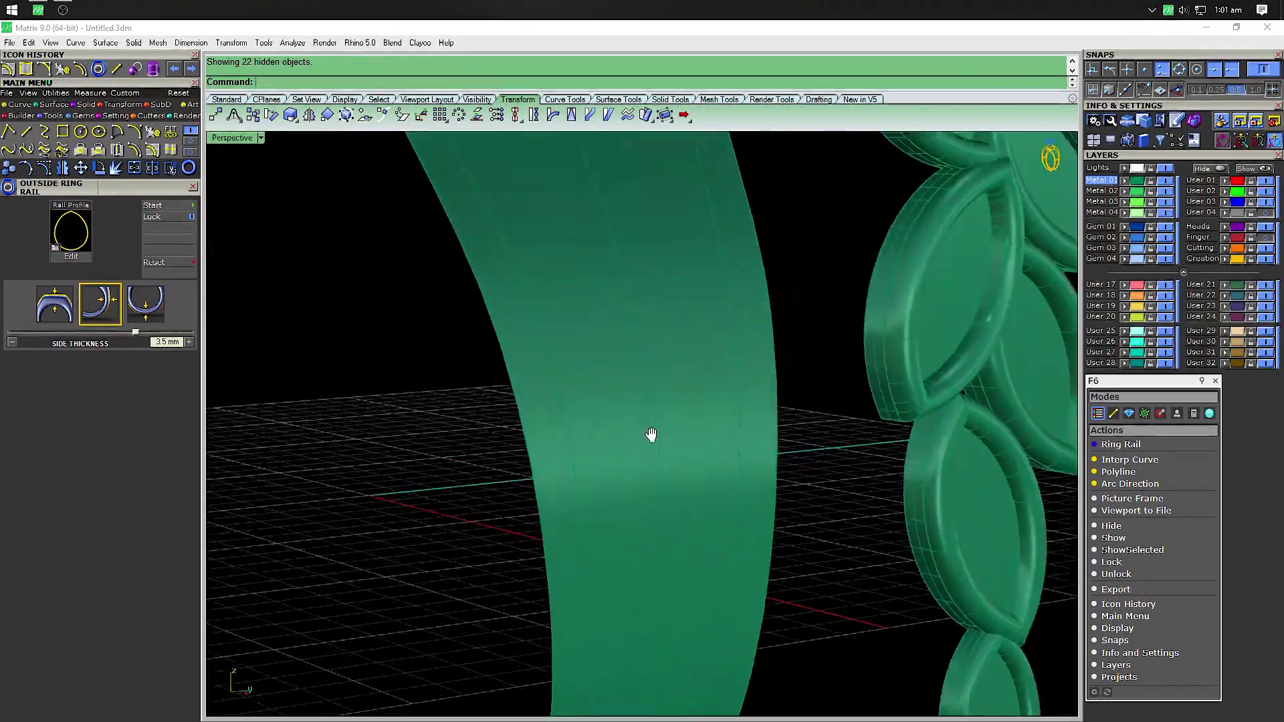
{"action": "left_click", "coordinate": [548, 345]}
{"action": "left_click", "coordinate": [168, 169]}
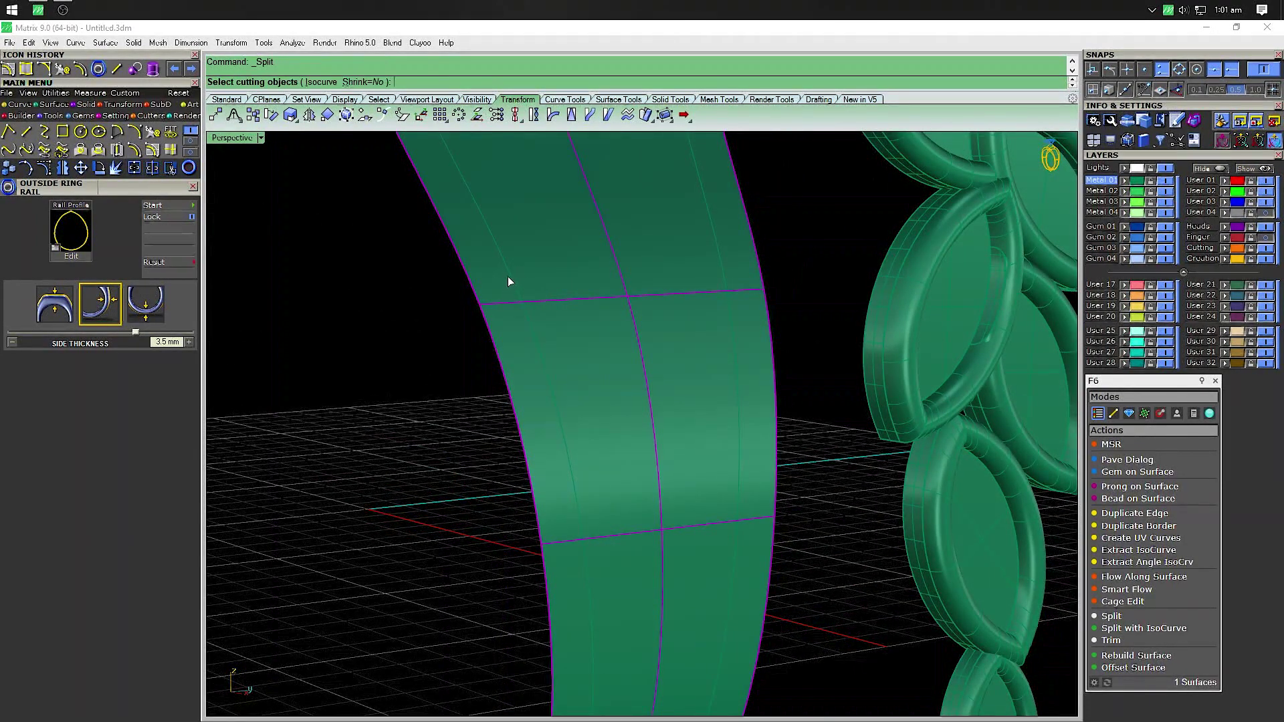
{"action": "key", "text": "Return"}
In the enlarged Side view, trim the shank surface with the outline curve
{"action": "scroll", "coordinate": [401, 355], "scroll_direction": "down", "scroll_amount": 5}
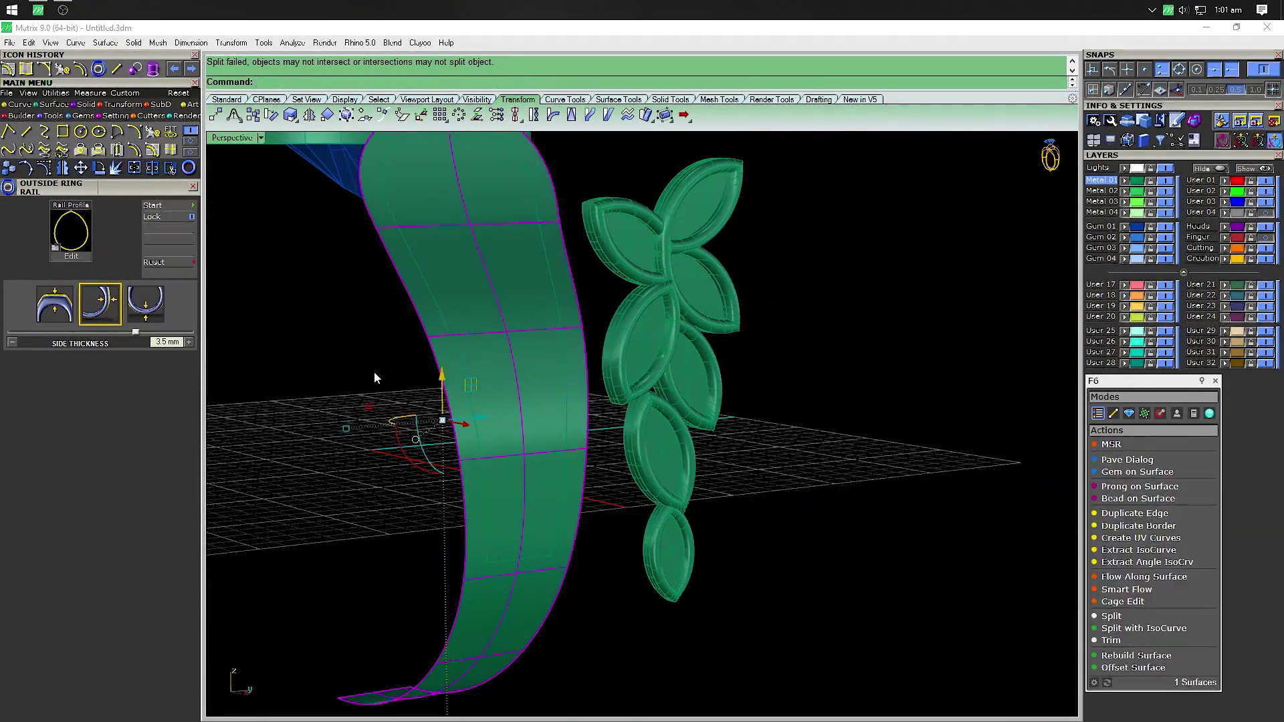
{"action": "left_click", "coordinate": [374, 378]}
{"action": "left_click", "coordinate": [461, 343]}
{"action": "key", "text": "Return"}
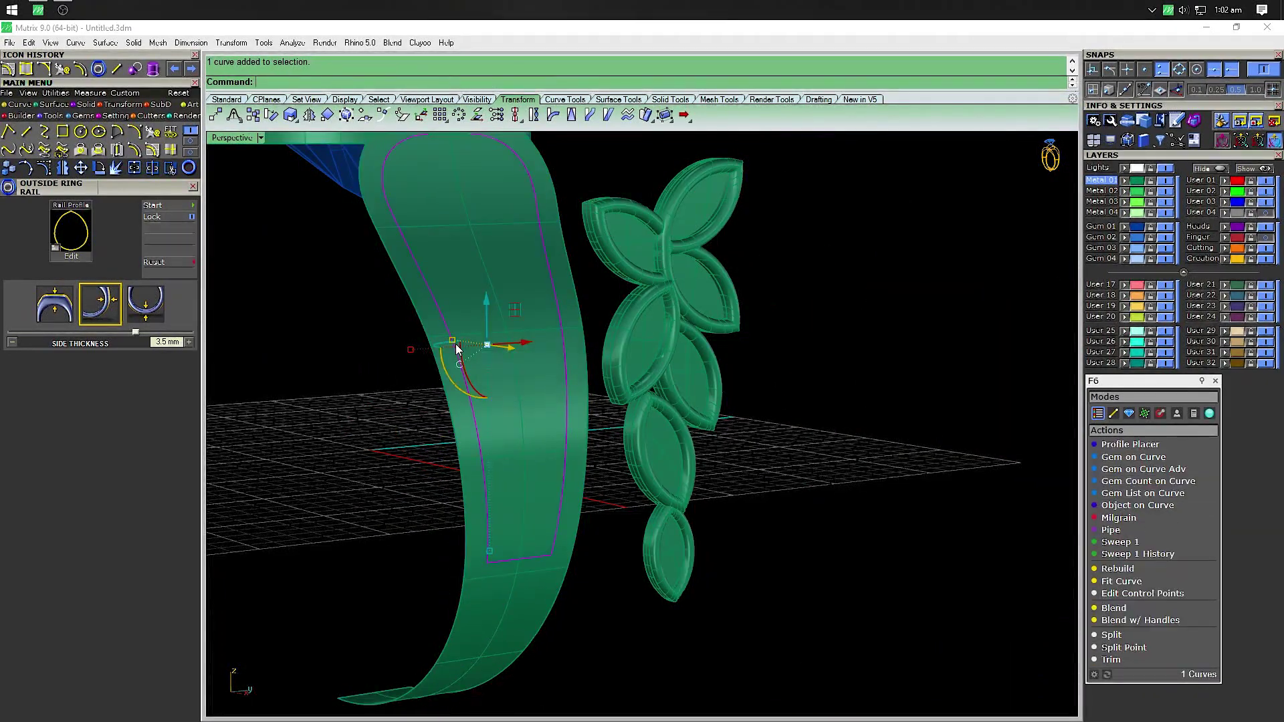
{"action": "double_click", "coordinate": [274, 136]}
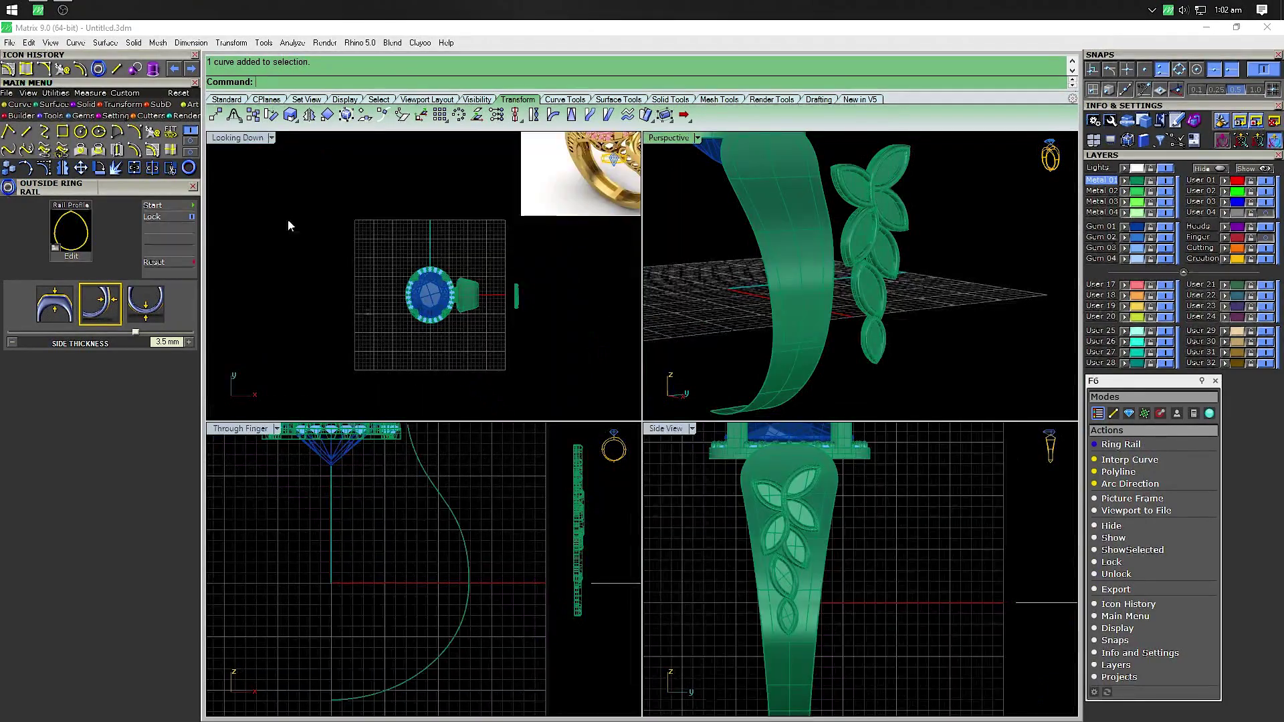
{"action": "double_click", "coordinate": [669, 425]}
{"action": "scroll", "coordinate": [541, 472], "scroll_direction": "up", "scroll_amount": 3}
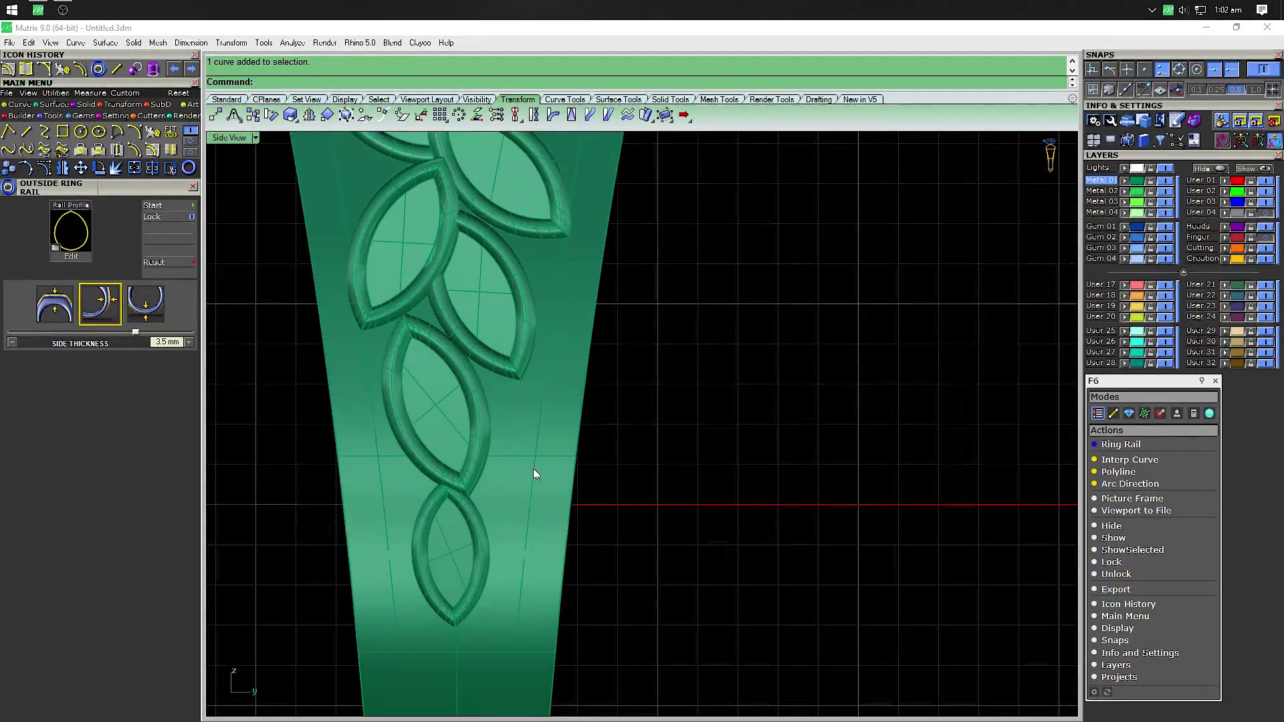
{"action": "left_click", "coordinate": [535, 459]}
{"action": "key", "text": "Return"}
{"action": "scroll", "coordinate": [535, 459], "scroll_direction": "down", "scroll_amount": 2}
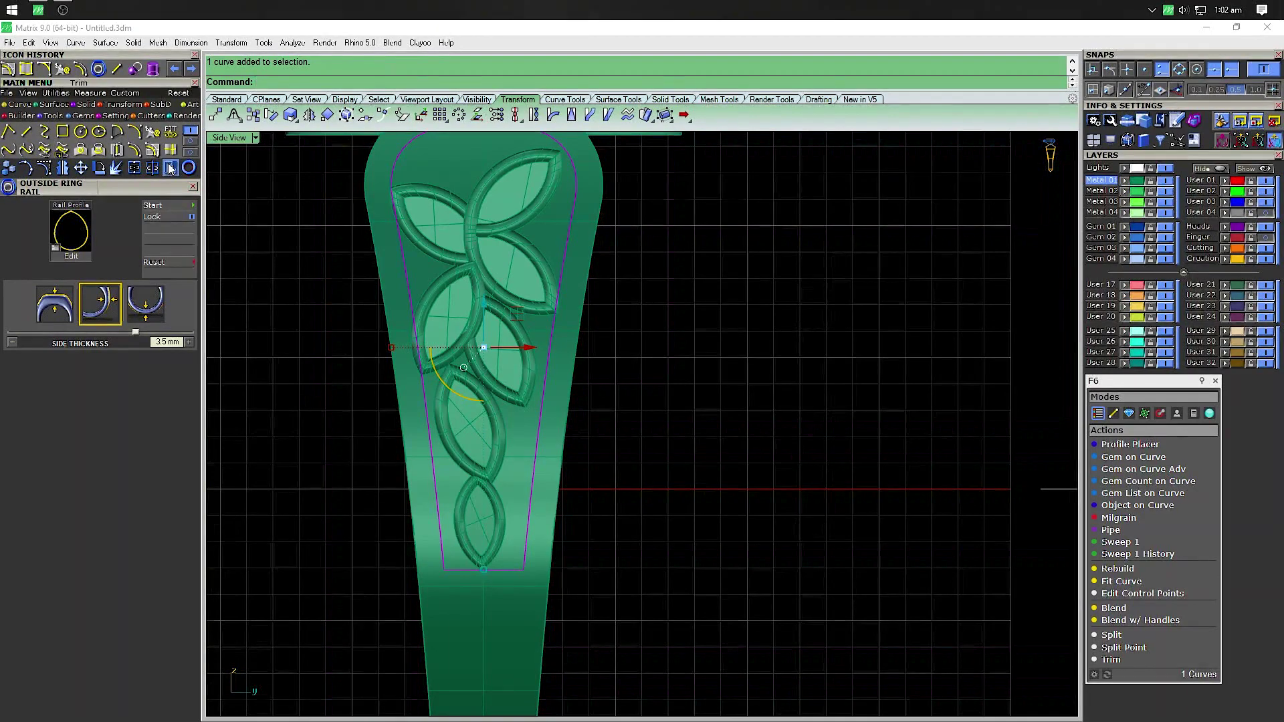
{"action": "left_click", "coordinate": [170, 167]}
{"action": "left_click", "coordinate": [459, 159]}
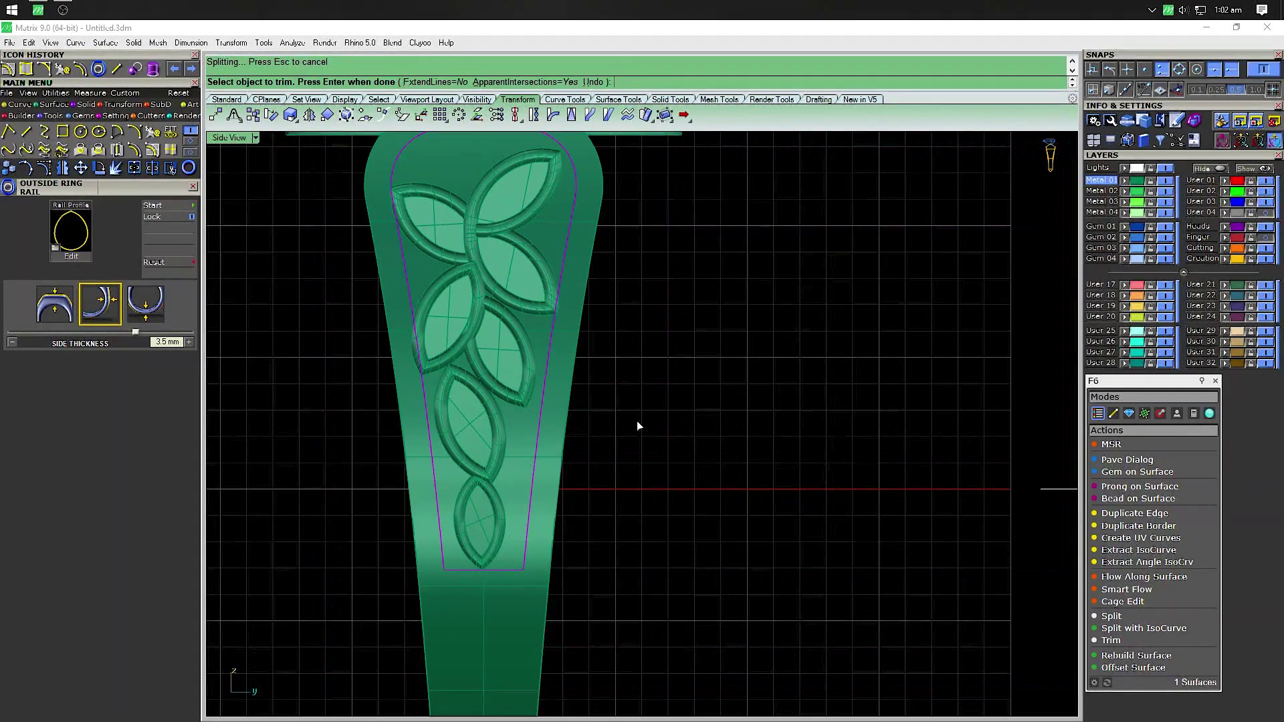
{"action": "key", "text": "Return"}
Trim the excess end off the outline curve and join the curve pieces
{"action": "key", "text": "ctrl+F4"}
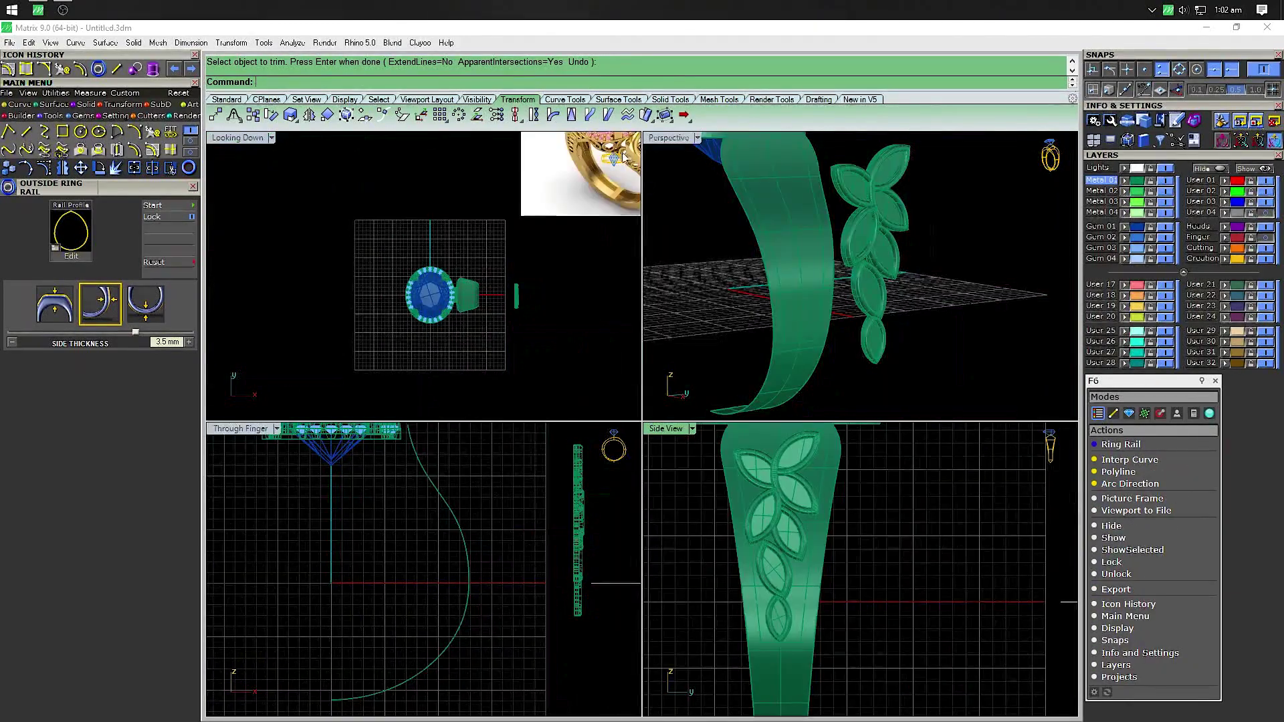
{"action": "mouse_move", "coordinate": [640, 186]}
{"action": "right_mouse_down"}
{"action": "mouse_move", "coordinate": [602, 421]}
{"action": "mouse_move", "coordinate": [616, 429]}
{"action": "right_mouse_up"}
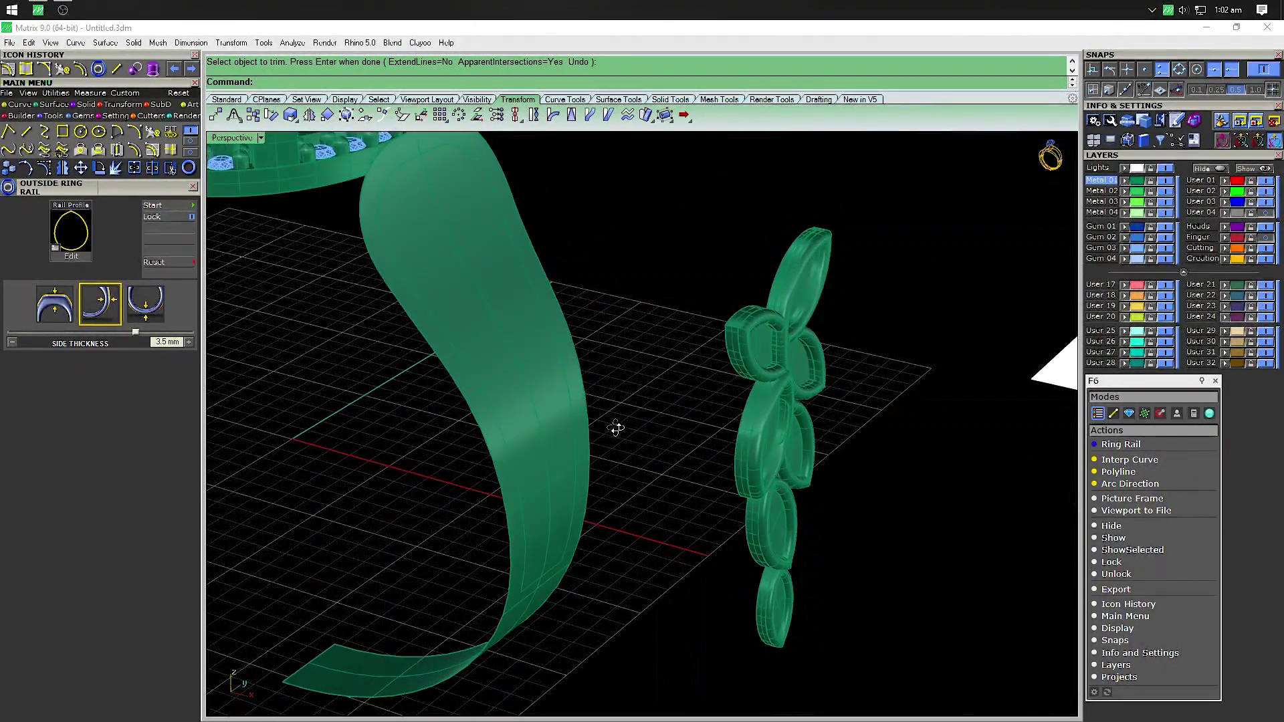
{"action": "left_click", "coordinate": [558, 344]}
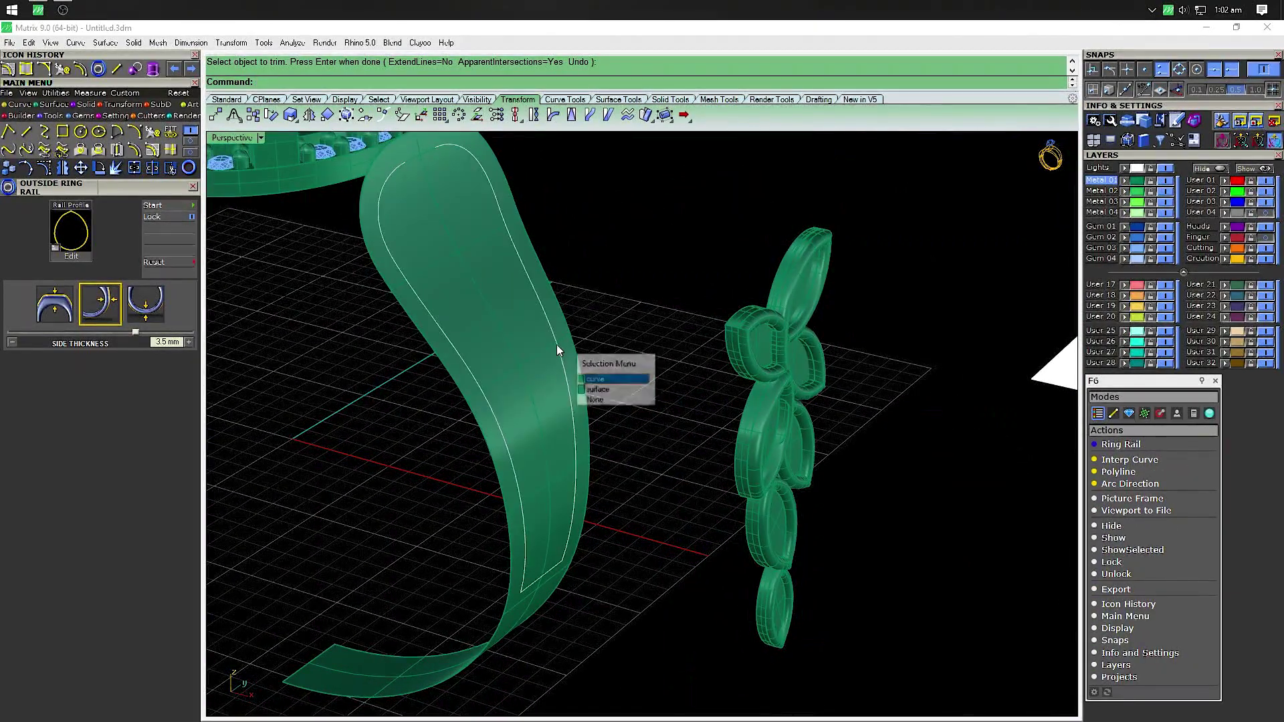
{"action": "left_click", "coordinate": [595, 378]}
{"action": "left_click", "coordinate": [140, 167]}
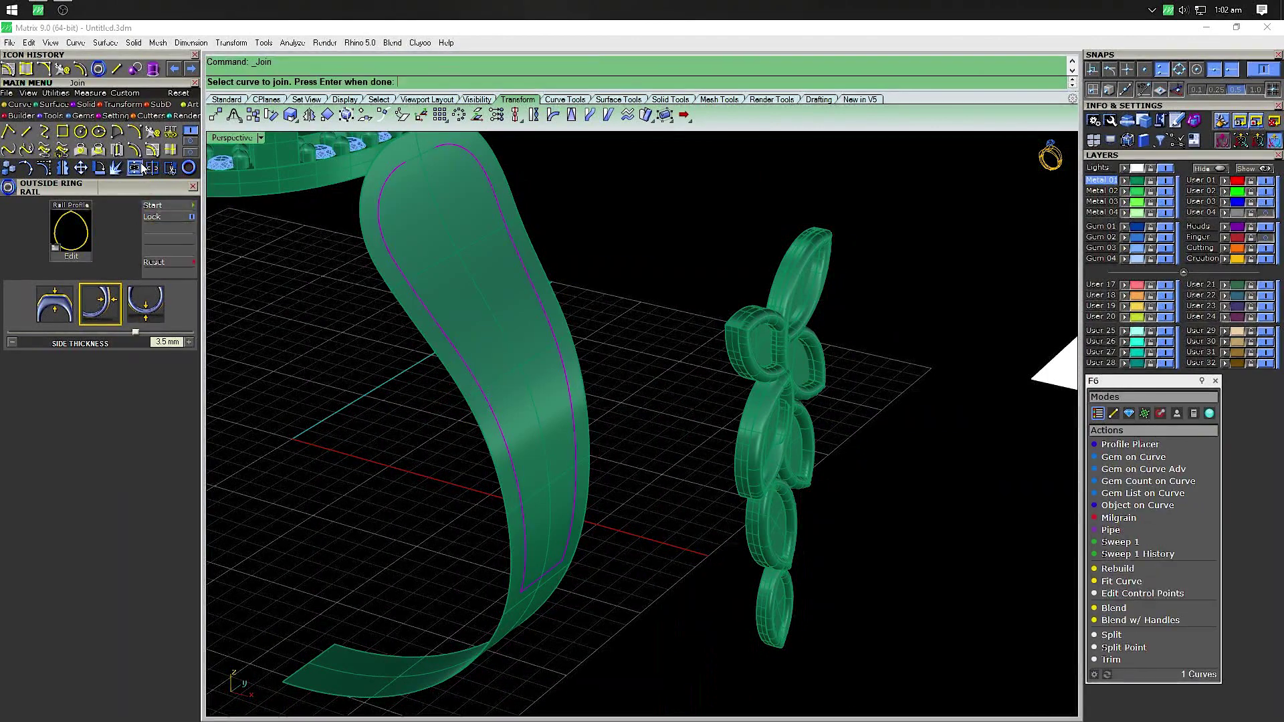
{"action": "left_click", "coordinate": [459, 391]}
{"action": "key", "text": "Return"}
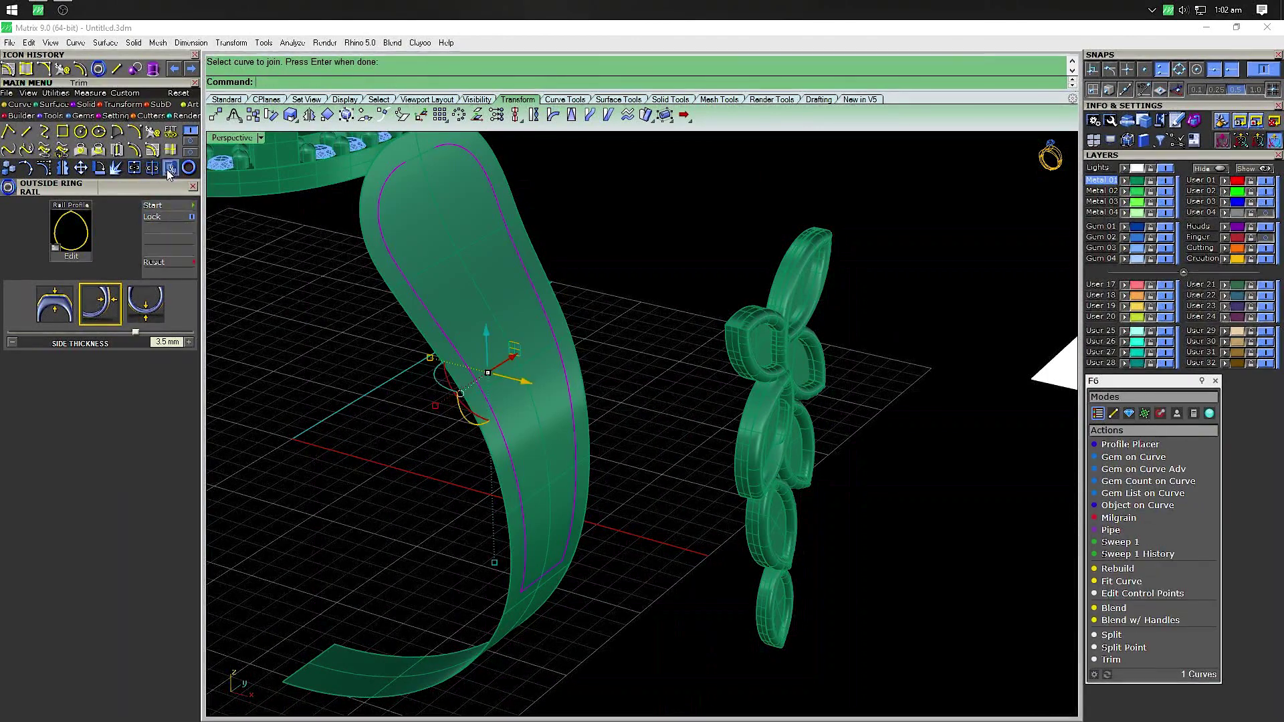
Join the two remaining curves into one closed inset outline
{"action": "left_click", "coordinate": [168, 169]}
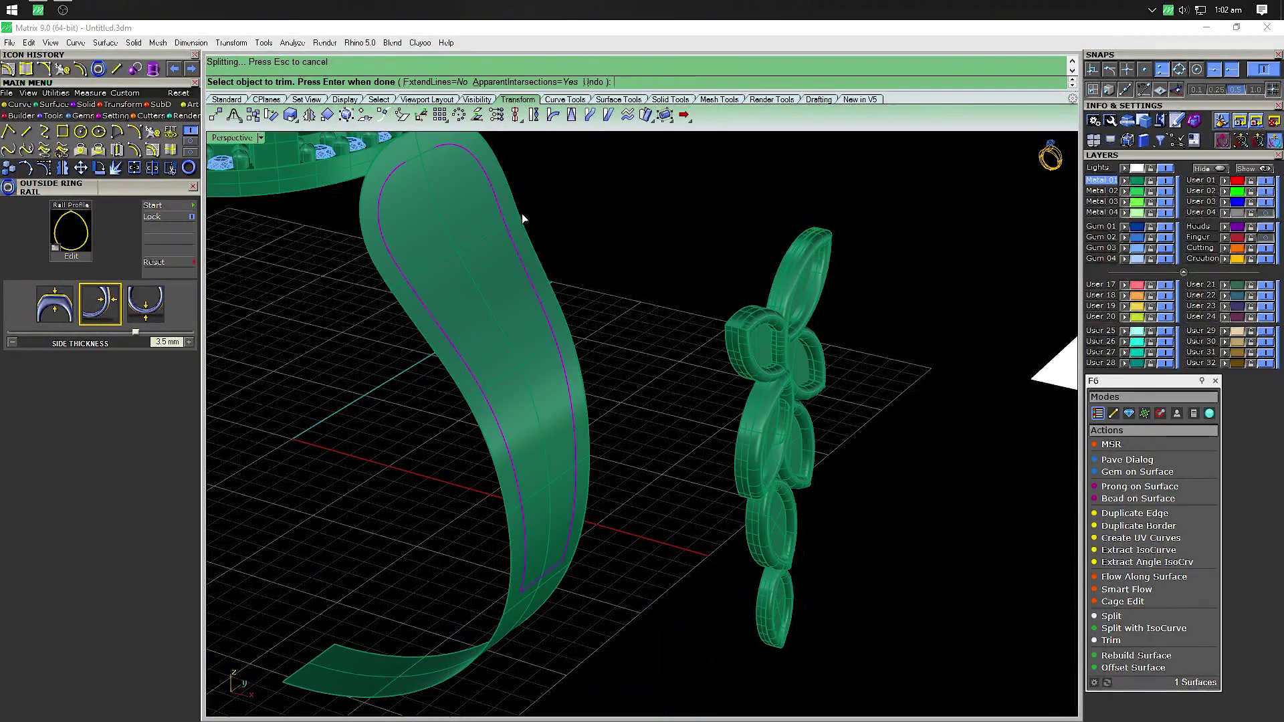
{"action": "key", "text": "Escape"}
{"action": "left_click", "coordinate": [427, 154]}
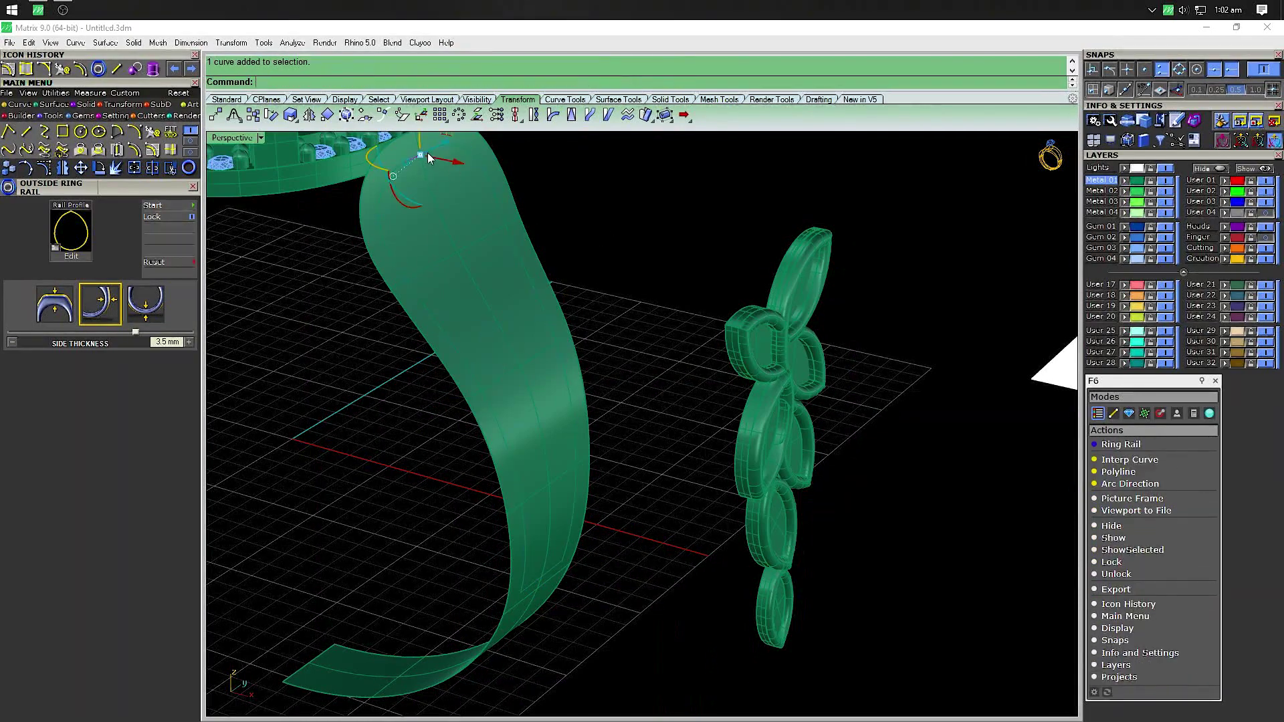
{"action": "left_click", "coordinate": [508, 194]}
{"action": "right_click_drag", "start_coordinate": [644, 254], "coordinate": [583, 226]}
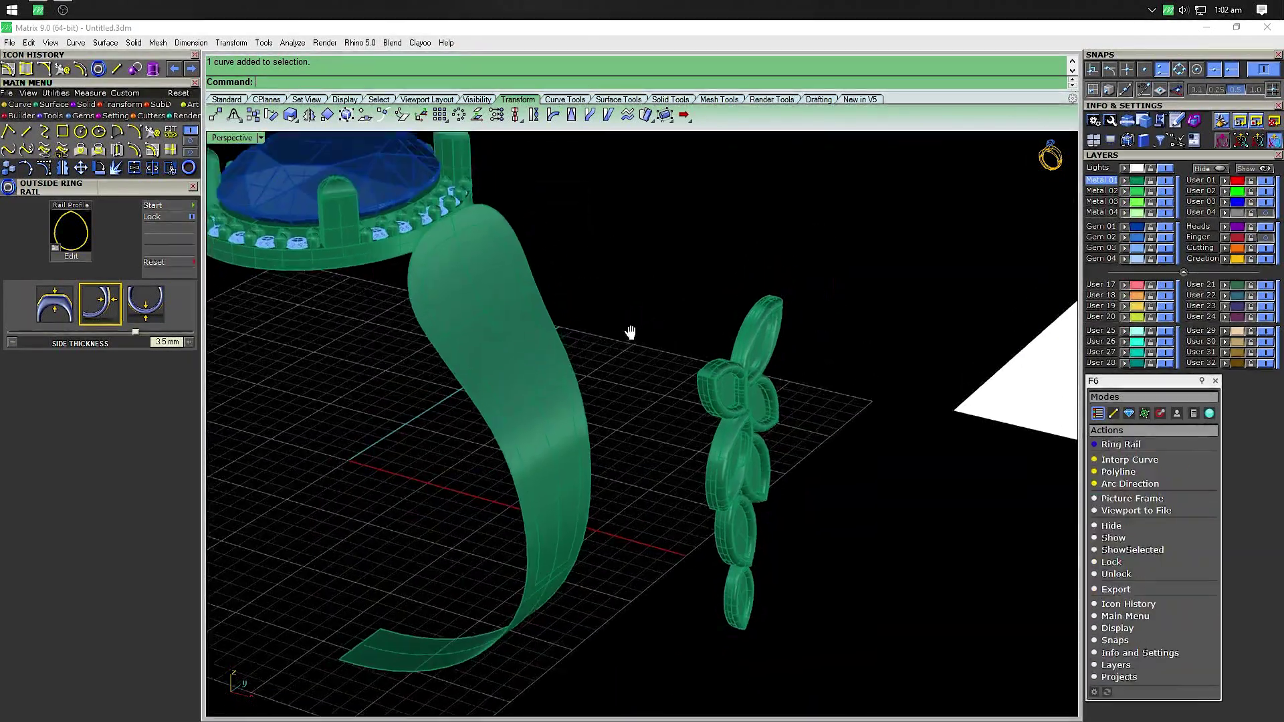
{"action": "key", "text": "ctrl+a"}
{"action": "key", "text": "ctrl+j"}
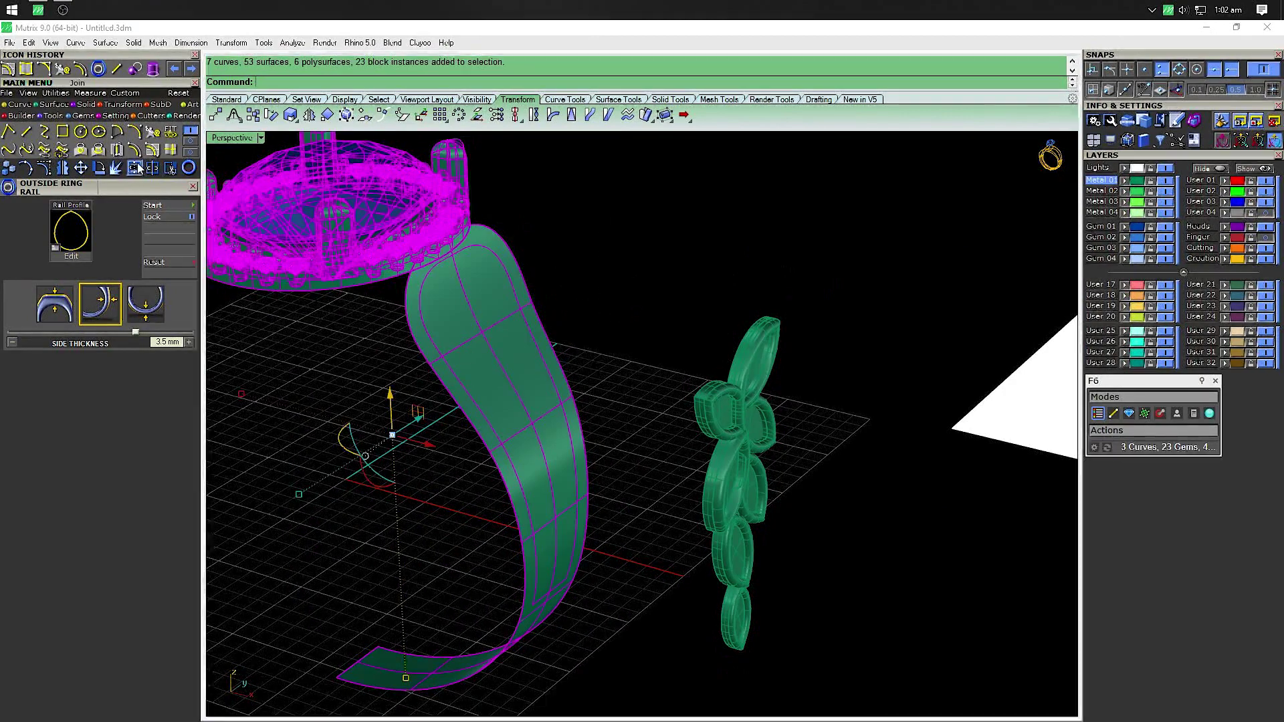
{"action": "key", "text": "Escape"}
{"action": "left_click", "coordinate": [508, 274]}
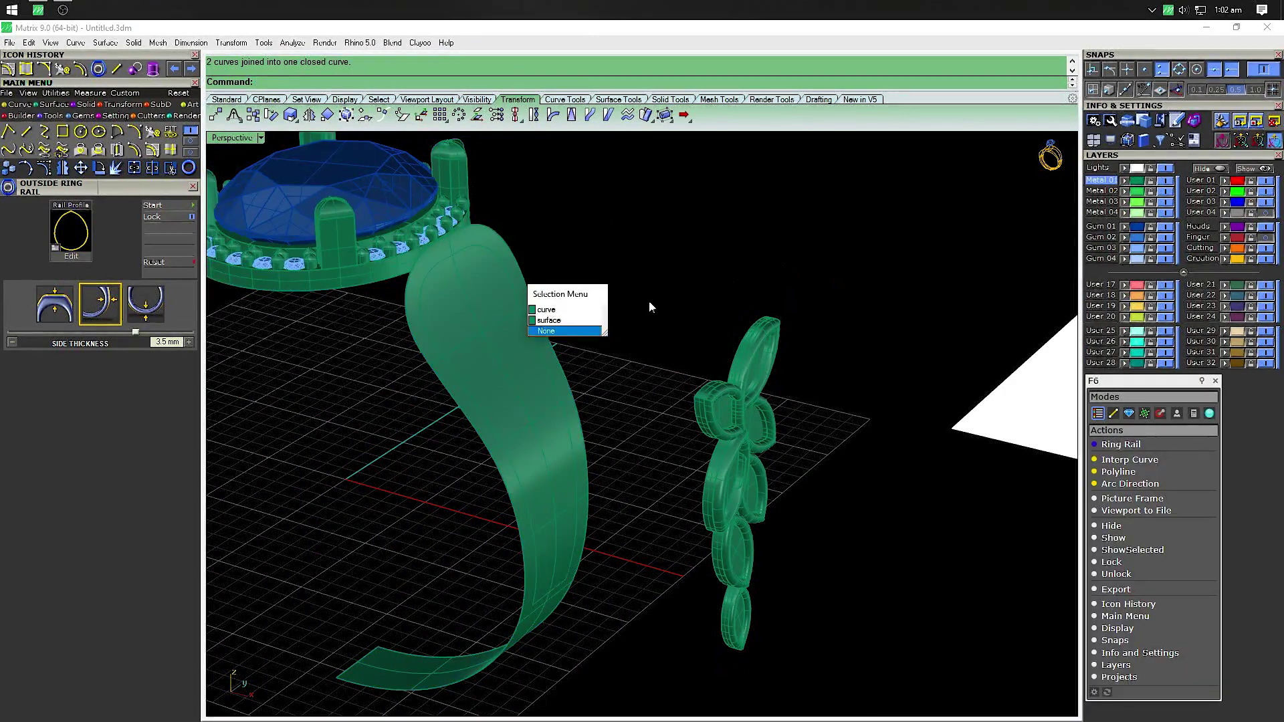
{"action": "key", "text": "Escape"}
Split the shank surface along the closed outline into two surfaces
{"action": "left_click", "coordinate": [529, 267]}
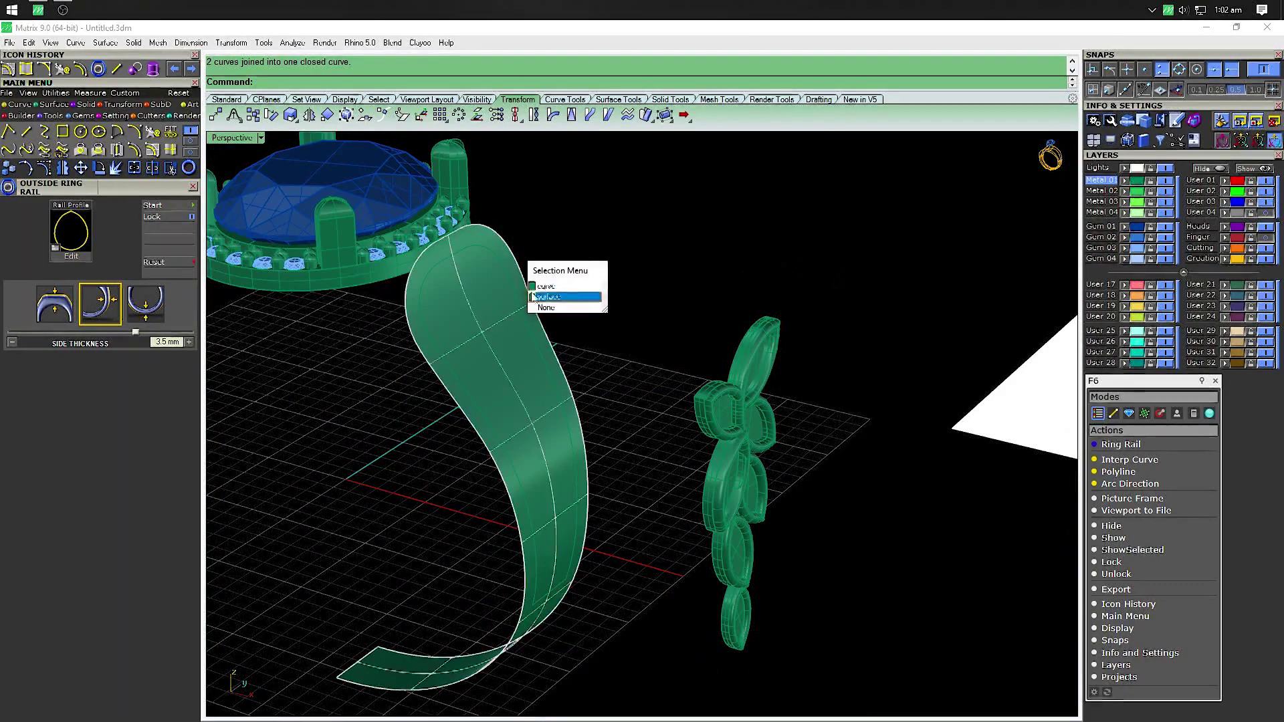
{"action": "left_click", "coordinate": [548, 296]}
{"action": "left_click", "coordinate": [150, 167]}
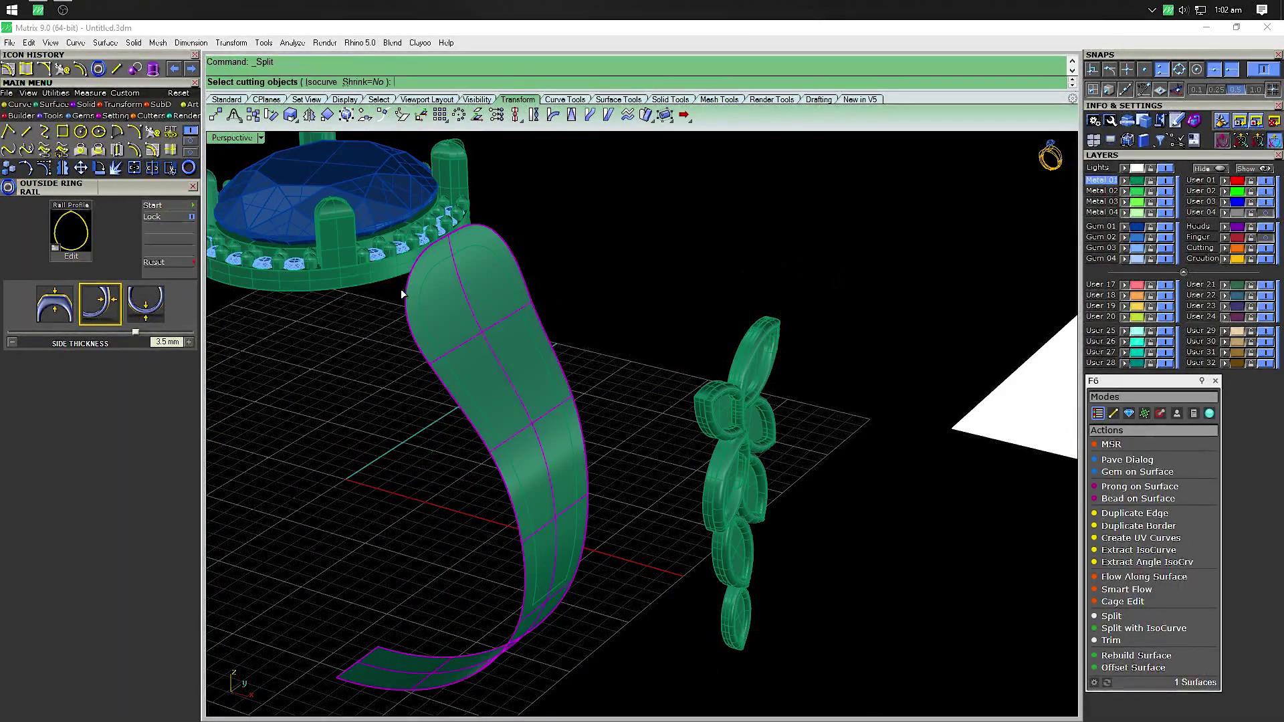
{"action": "left_click", "coordinate": [435, 340]}
{"action": "key", "text": "Return"}
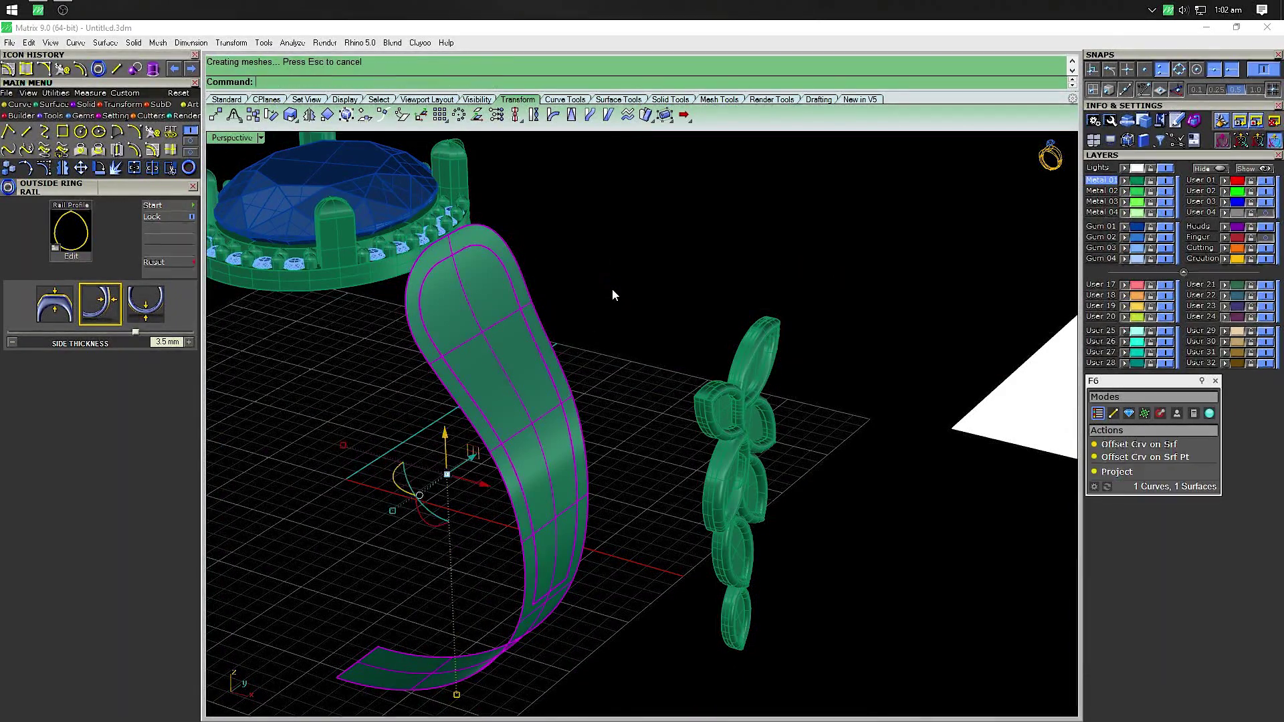
{"action": "left_click", "coordinate": [493, 342]}
{"action": "left_click", "coordinate": [586, 276]}
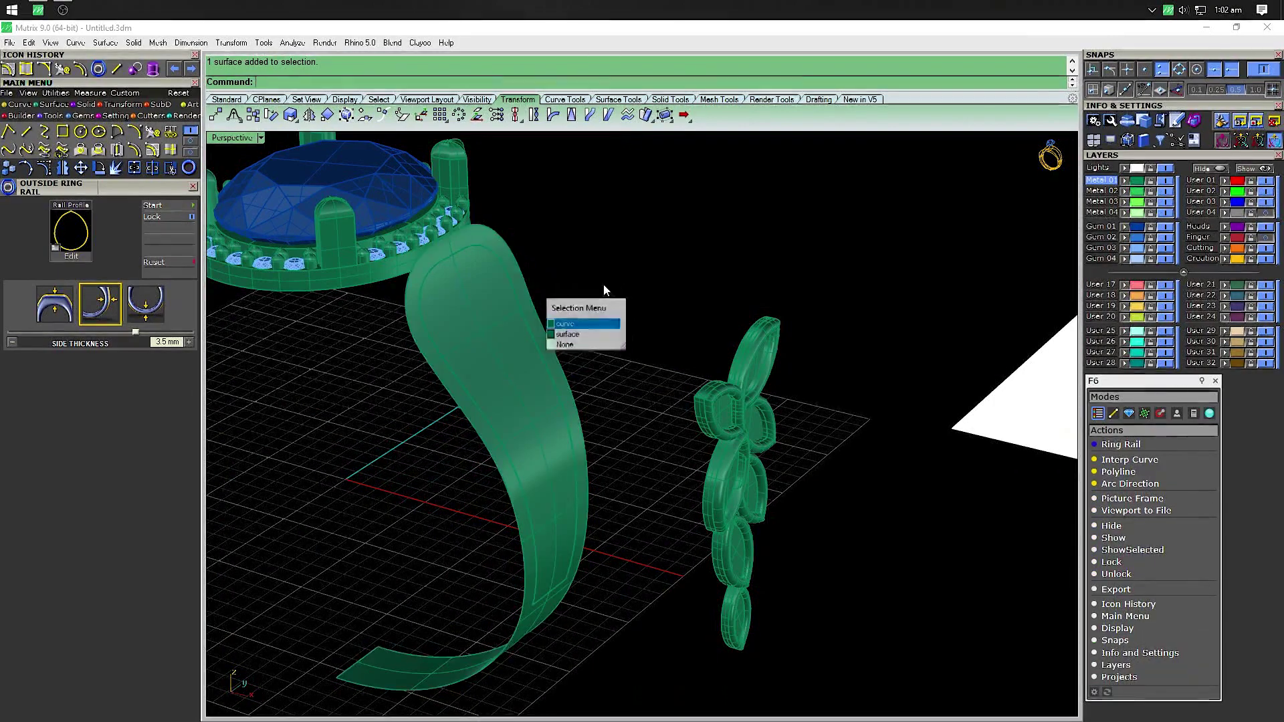
Check the split shank surfaces and curves, then select the shank surface edge-on
{"action": "left_click_drag", "start_coordinate": [339, 464], "coordinate": [654, 272]}
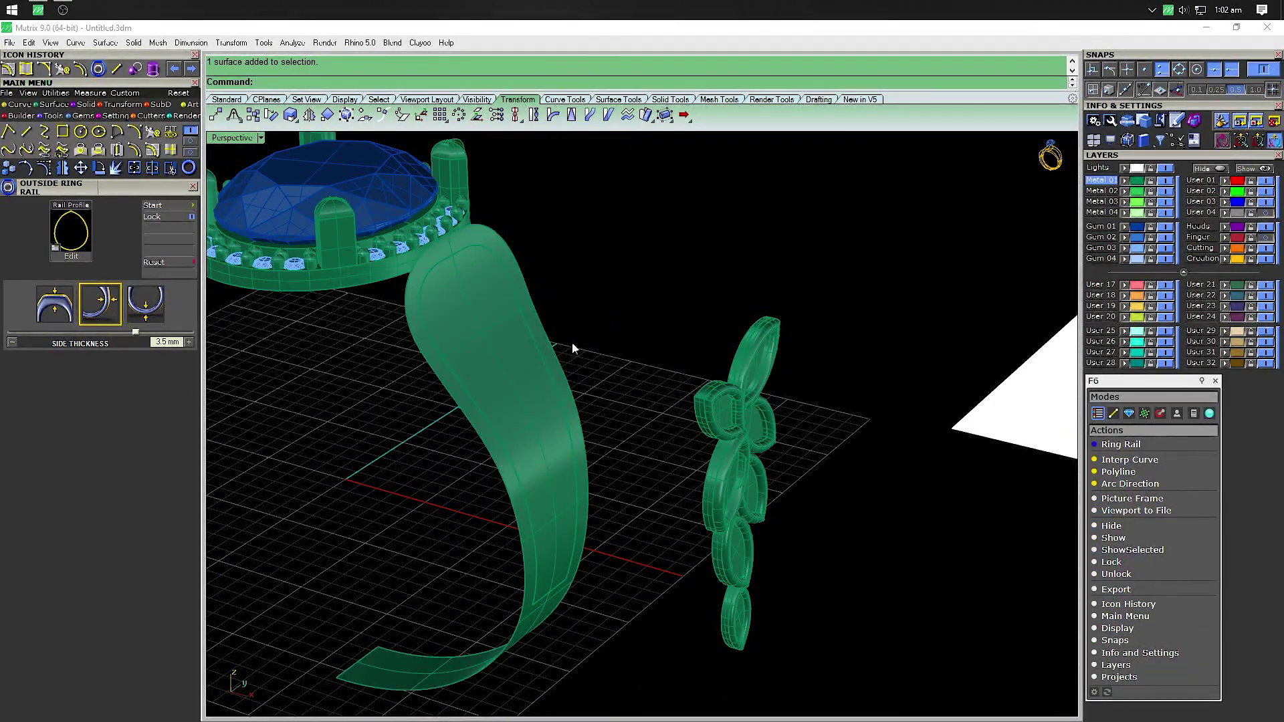
{"action": "scroll", "coordinate": [492, 362], "scroll_direction": "up", "scroll_amount": 3}
{"action": "scroll", "coordinate": [414, 342], "scroll_direction": "up", "scroll_amount": 3}
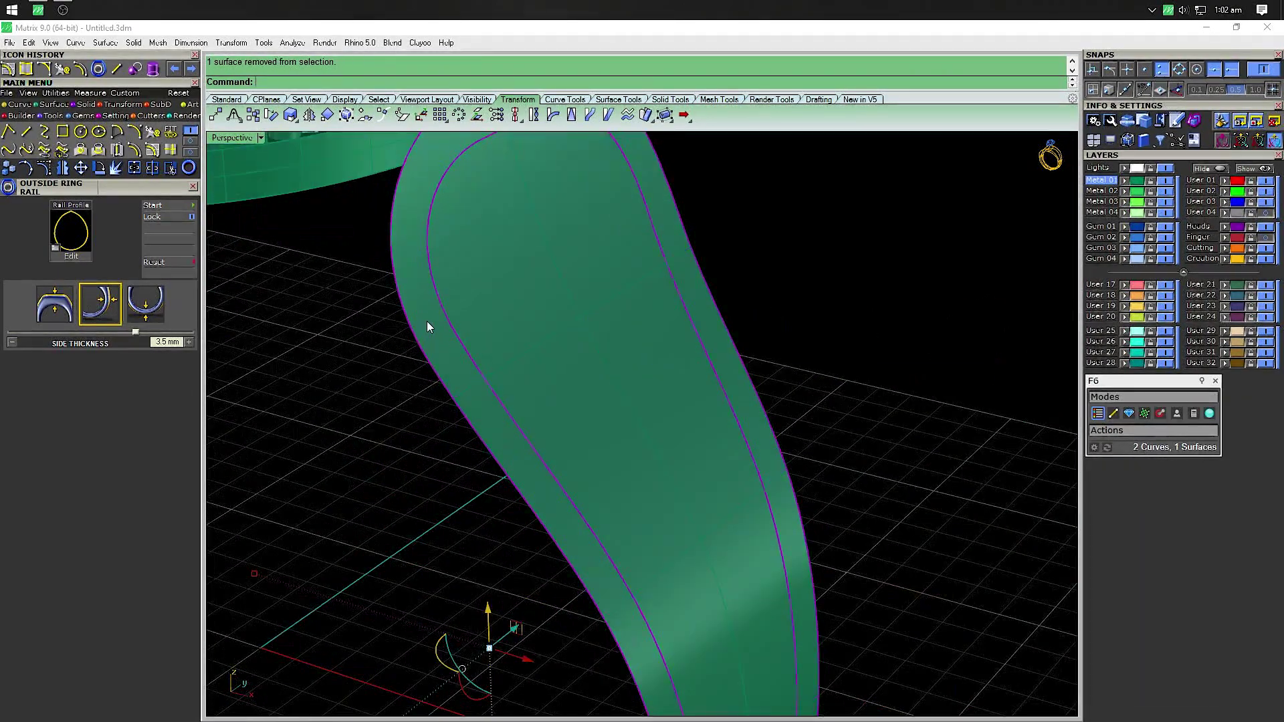
{"action": "left_click", "coordinate": [427, 321], "text": "ctrl"}
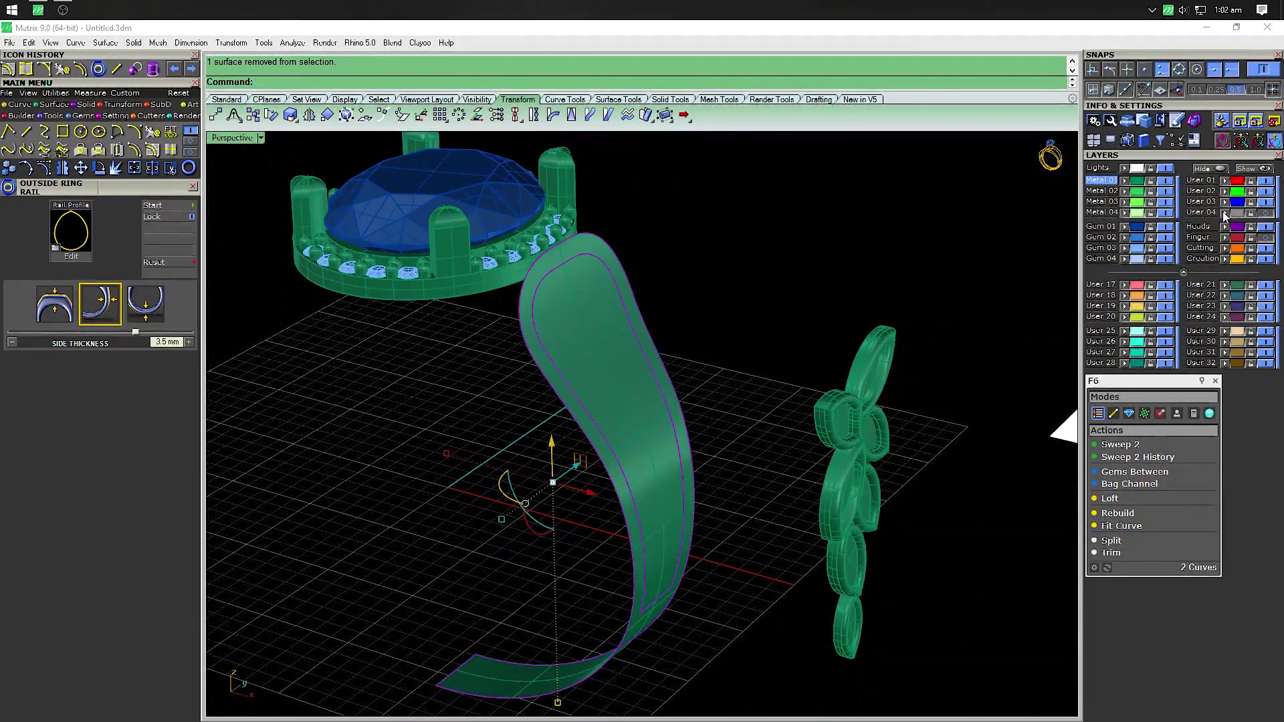
{"action": "left_click", "coordinate": [854, 280]}
{"action": "mouse_move", "coordinate": [616, 401]}
{"action": "right_mouse_down"}
{"action": "mouse_move", "coordinate": [601, 344]}
{"action": "mouse_move", "coordinate": [696, 344]}
{"action": "mouse_move", "coordinate": [574, 378]}
{"action": "right_mouse_up"}
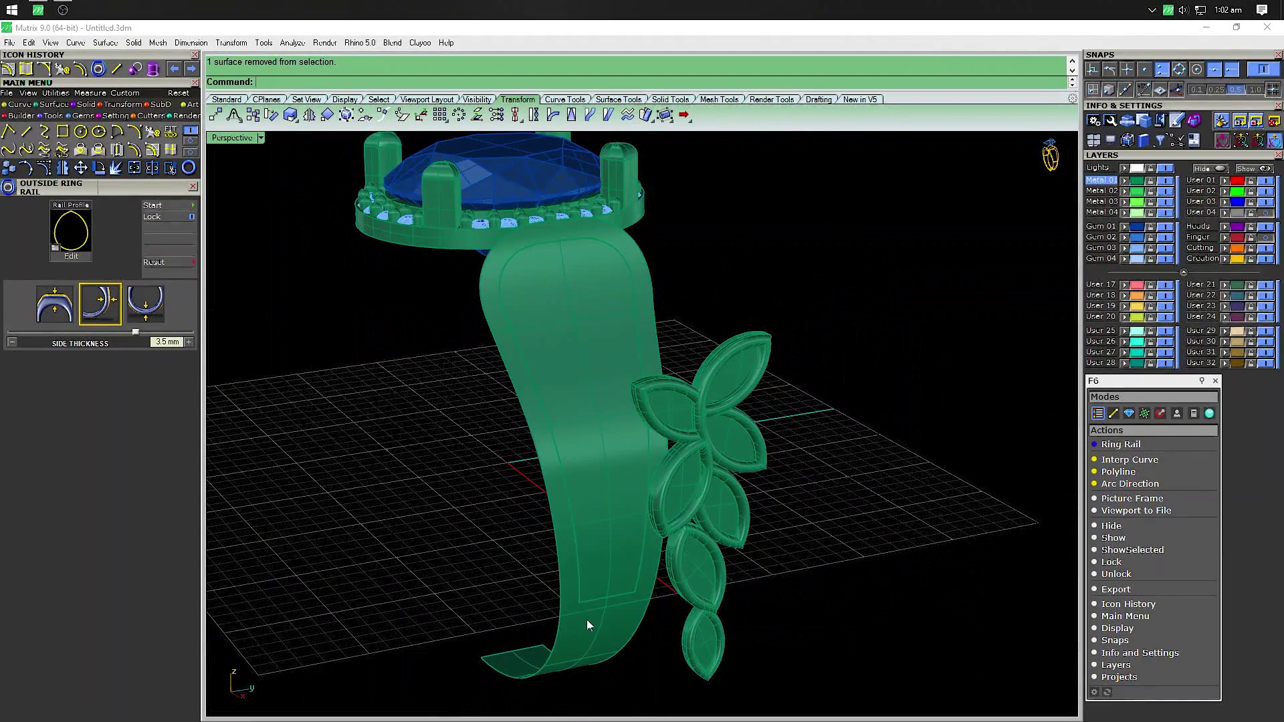
{"action": "left_click", "coordinate": [596, 639]}
{"action": "right_click_drag", "start_coordinate": [596, 639], "coordinate": [389, 460]}
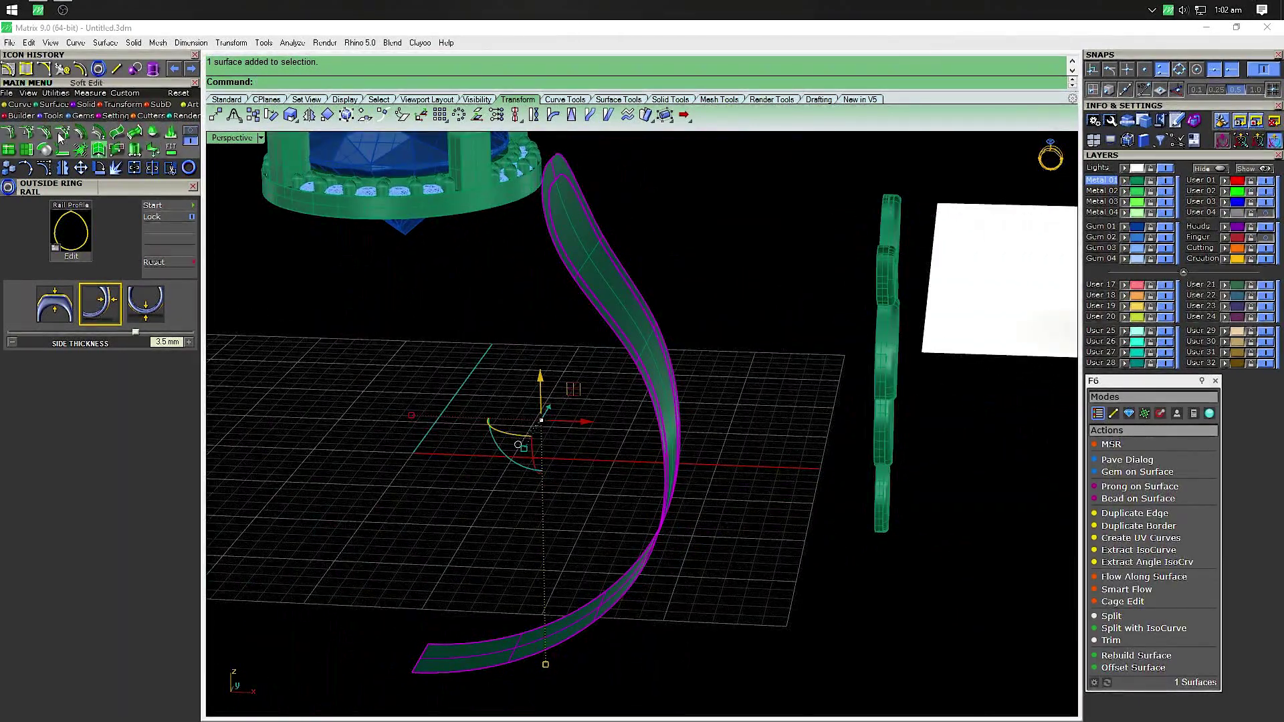
Offset the shank surface by 1 as a solid to thicken it
{"action": "left_click", "coordinate": [86, 133]}
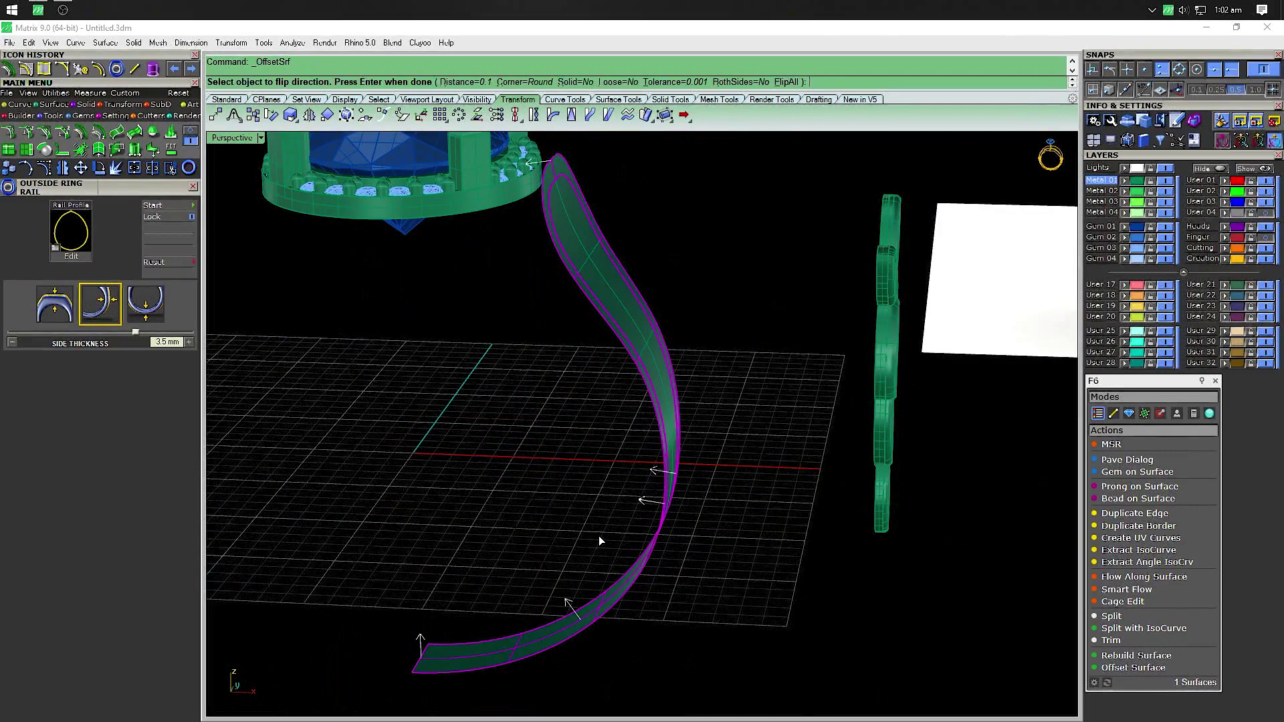
{"action": "type", "text": "1"}
{"action": "key", "text": "Return"}
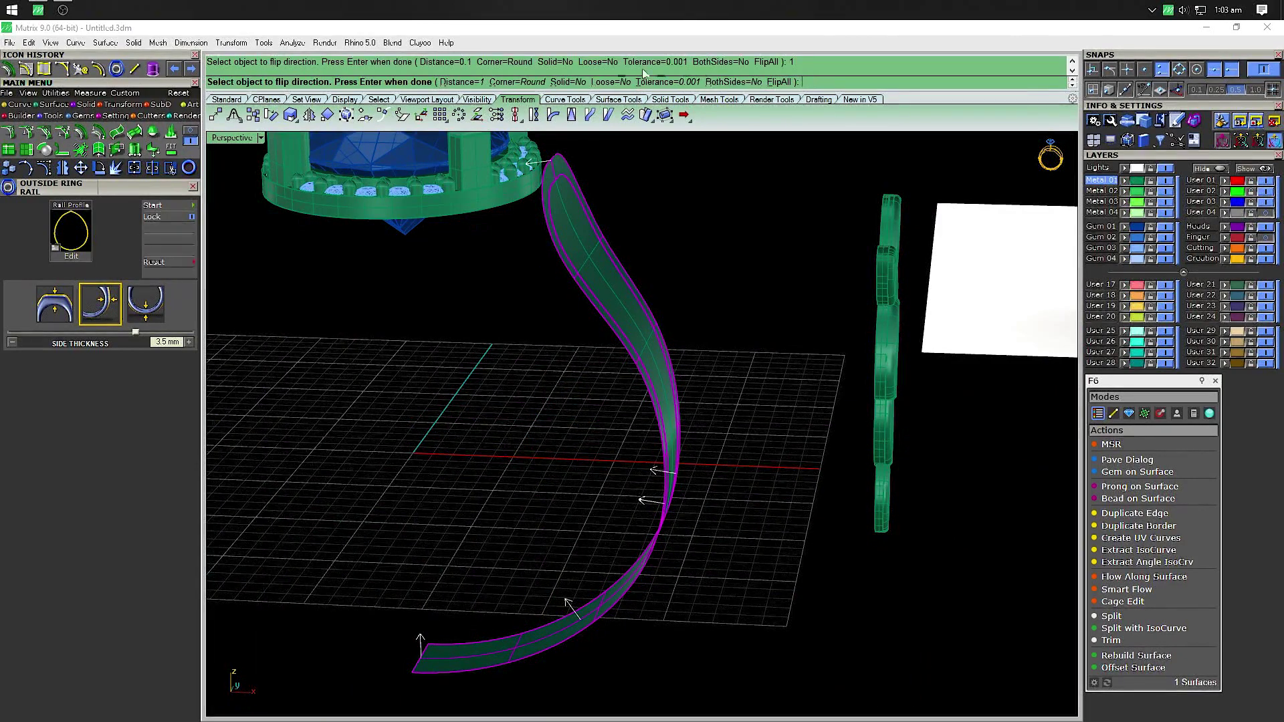
{"action": "left_click", "coordinate": [569, 81]}
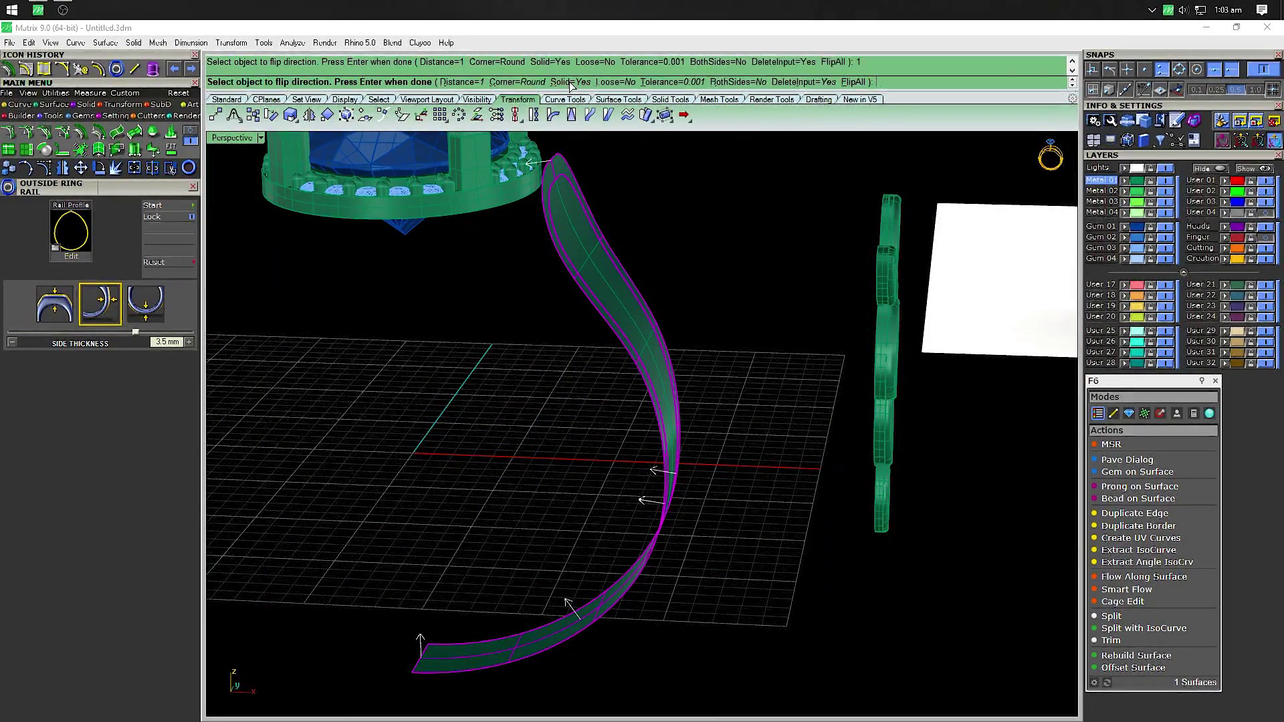
{"action": "key", "text": "Return"}
{"action": "left_click", "coordinate": [459, 408]}
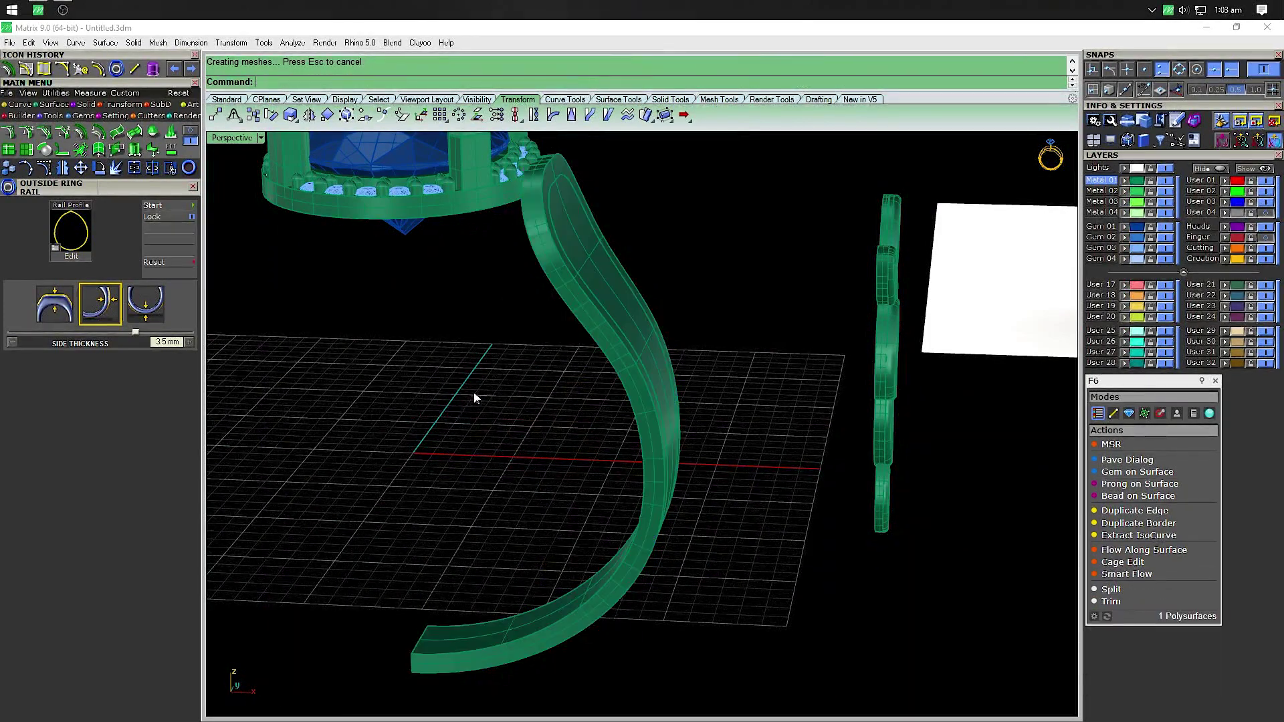
{"action": "mouse_move", "coordinate": [468, 398]}
{"action": "right_mouse_down"}
{"action": "mouse_move", "coordinate": [541, 375]}
{"action": "mouse_move", "coordinate": [486, 433]}
{"action": "right_mouse_up"}
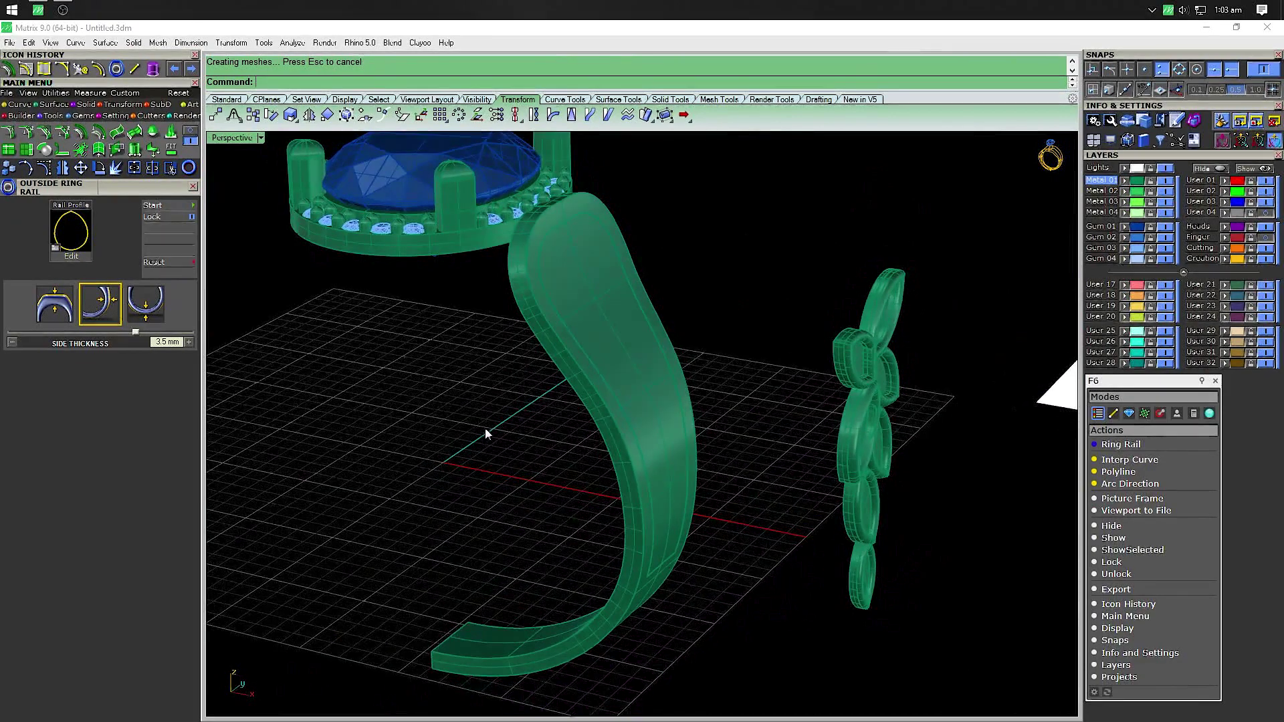
{"action": "scroll", "coordinate": [471, 495], "scroll_direction": "up", "scroll_amount": 3}
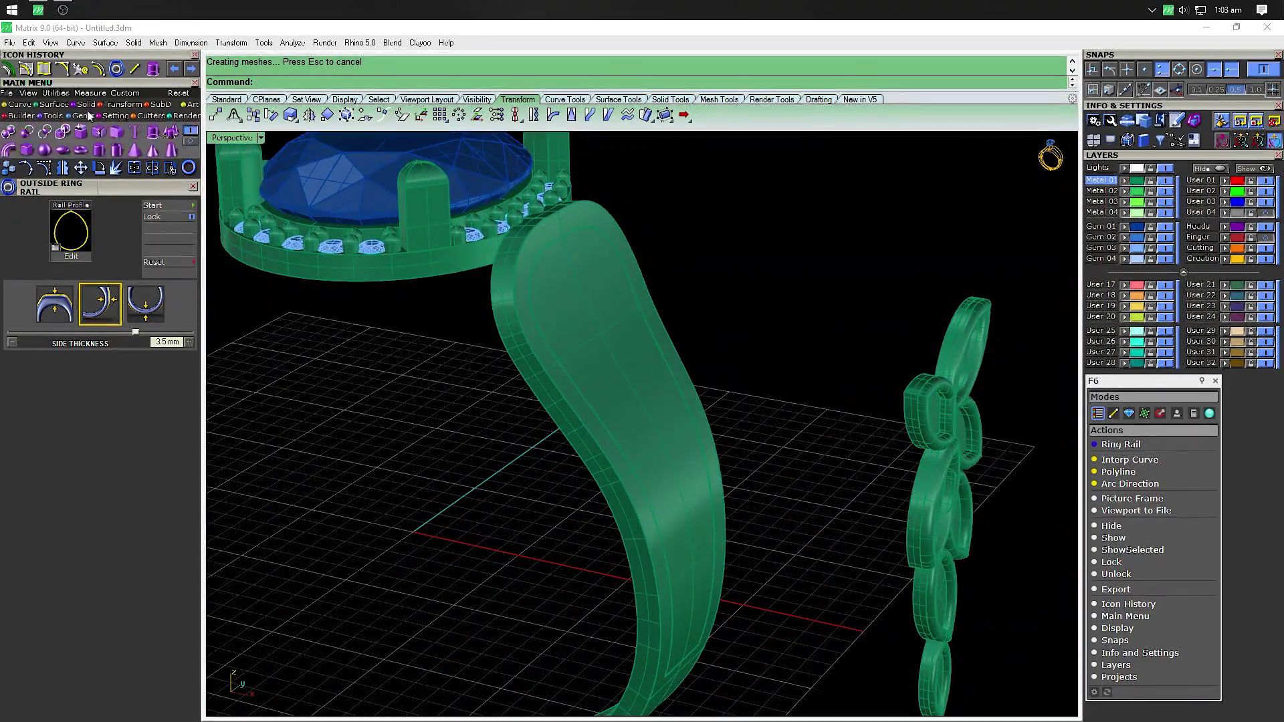
Fillet the shank's side and top edges with a 0.95 radius
{"action": "left_click", "coordinate": [110, 132]}
{"action": "left_click", "coordinate": [519, 320]}
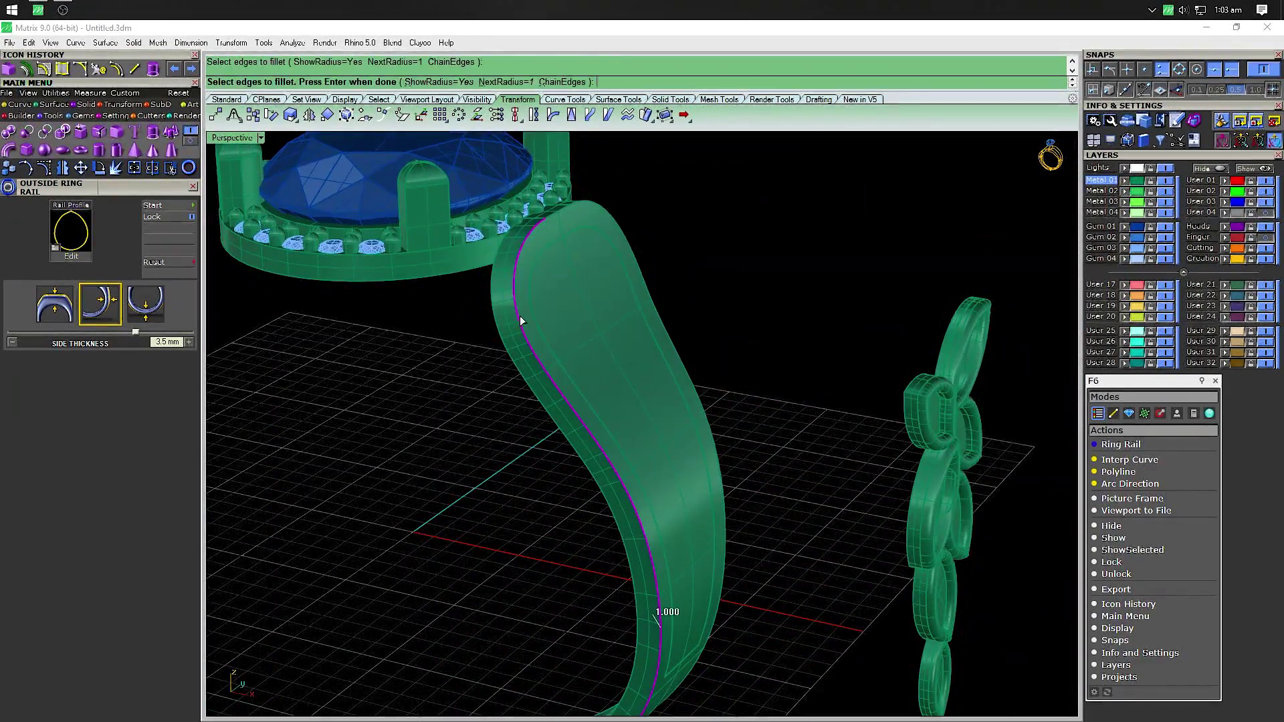
{"action": "left_click", "coordinate": [585, 207]}
{"action": "scroll", "coordinate": [595, 442], "scroll_direction": "down", "scroll_amount": 2}
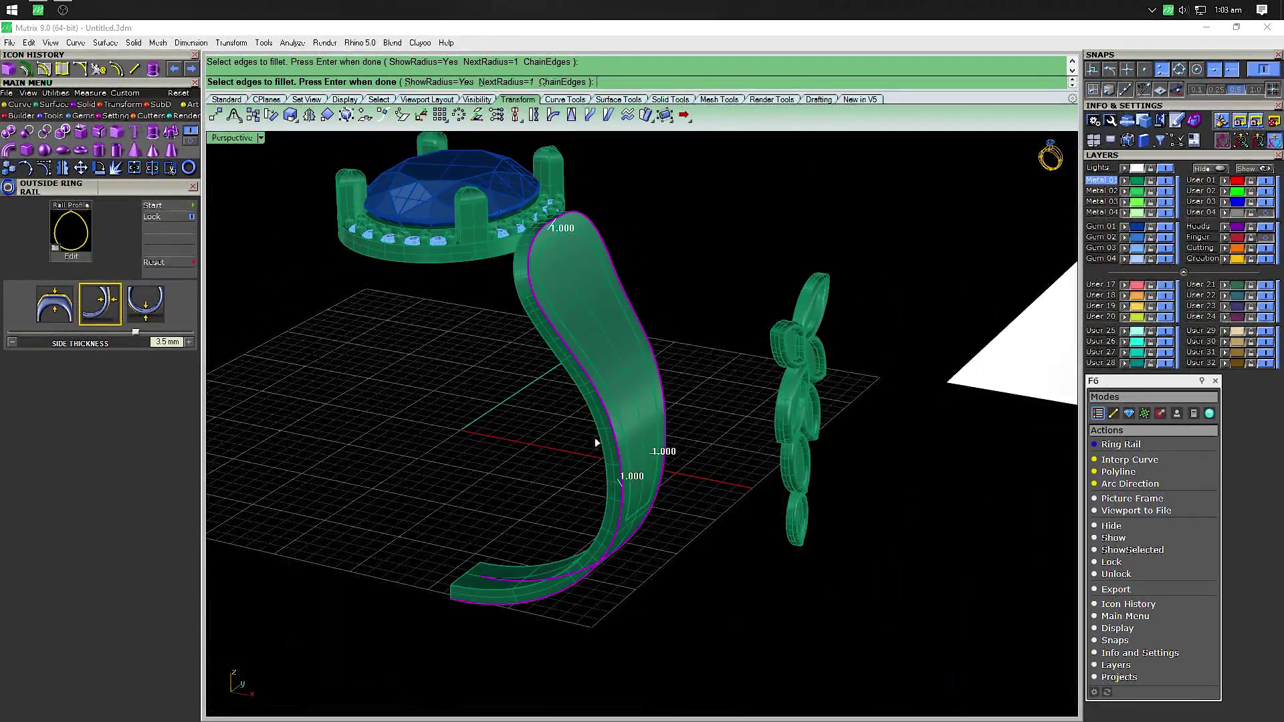
{"action": "right_click", "coordinate": [531, 441]}
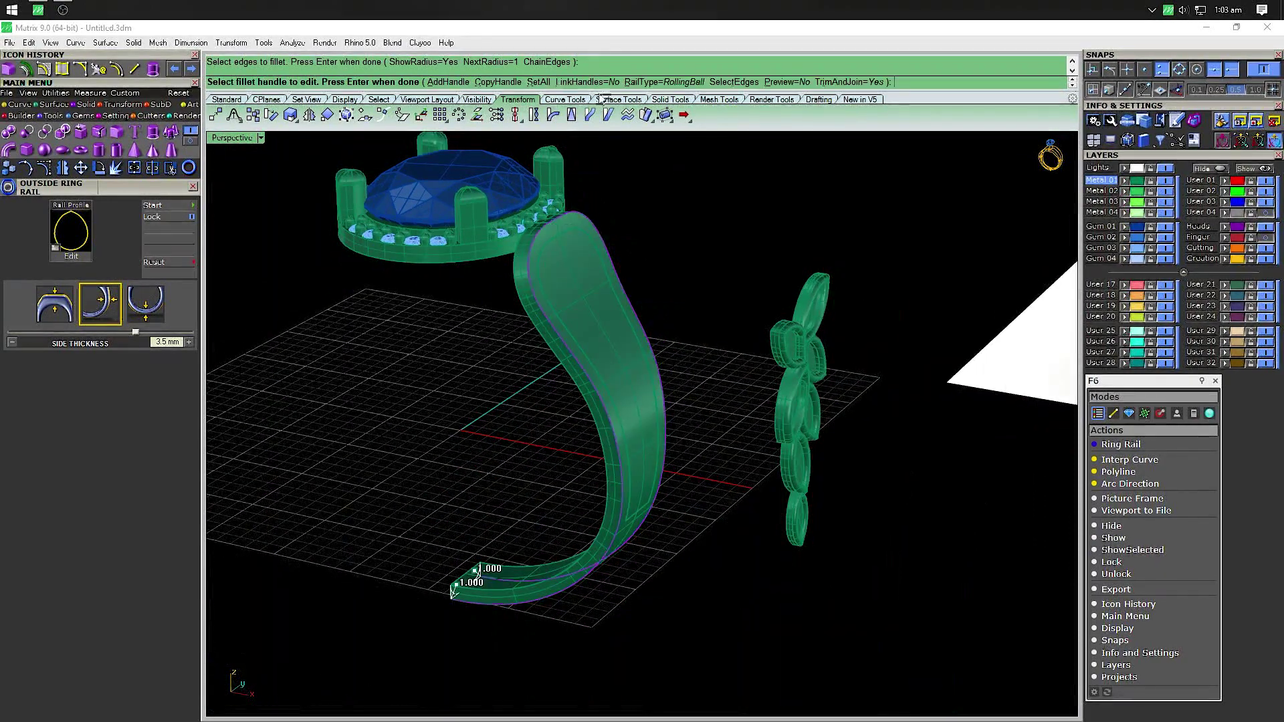
{"action": "left_click", "coordinate": [538, 81]}
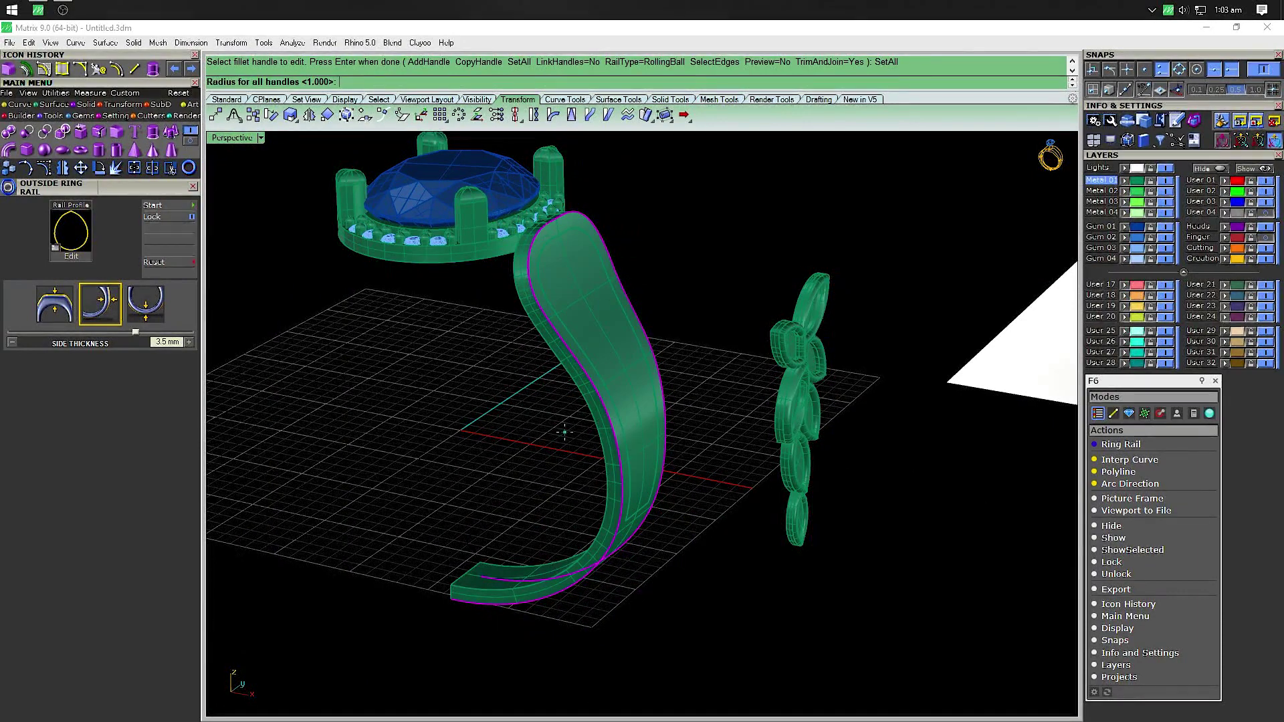
{"action": "type", "text": ".95"}
{"action": "key", "text": "Return"}
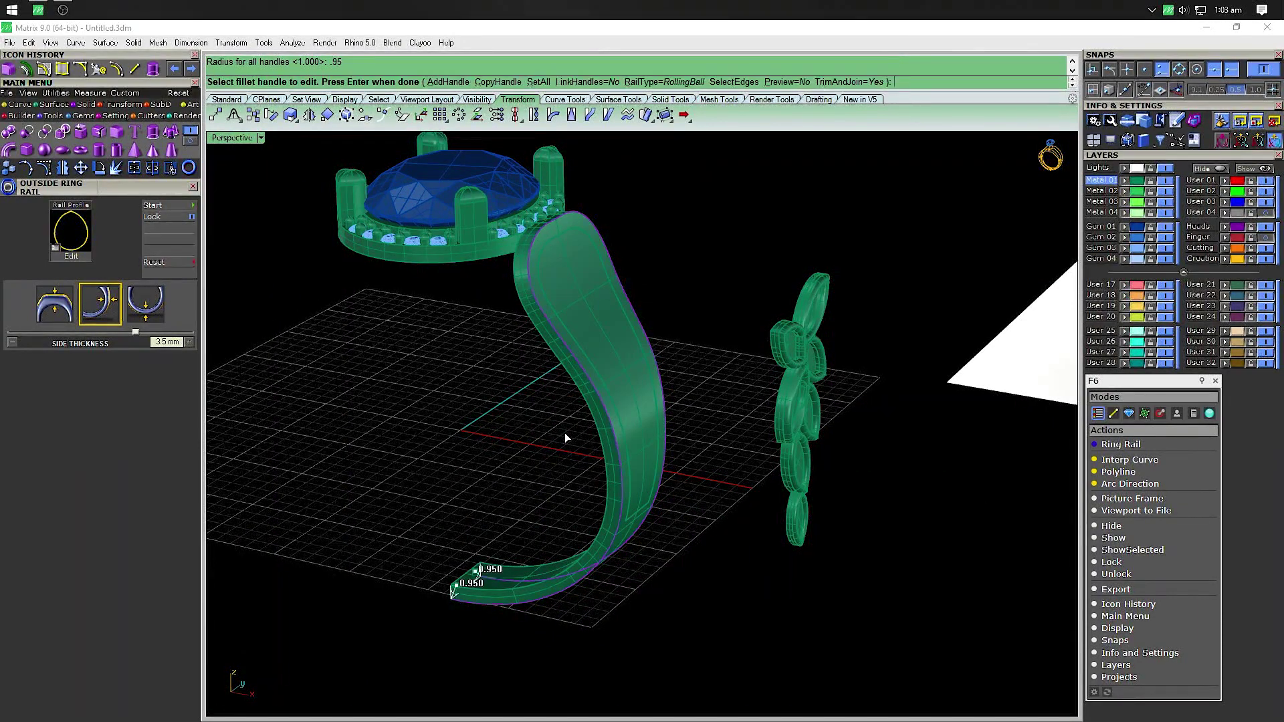
{"action": "key", "text": "Return"}
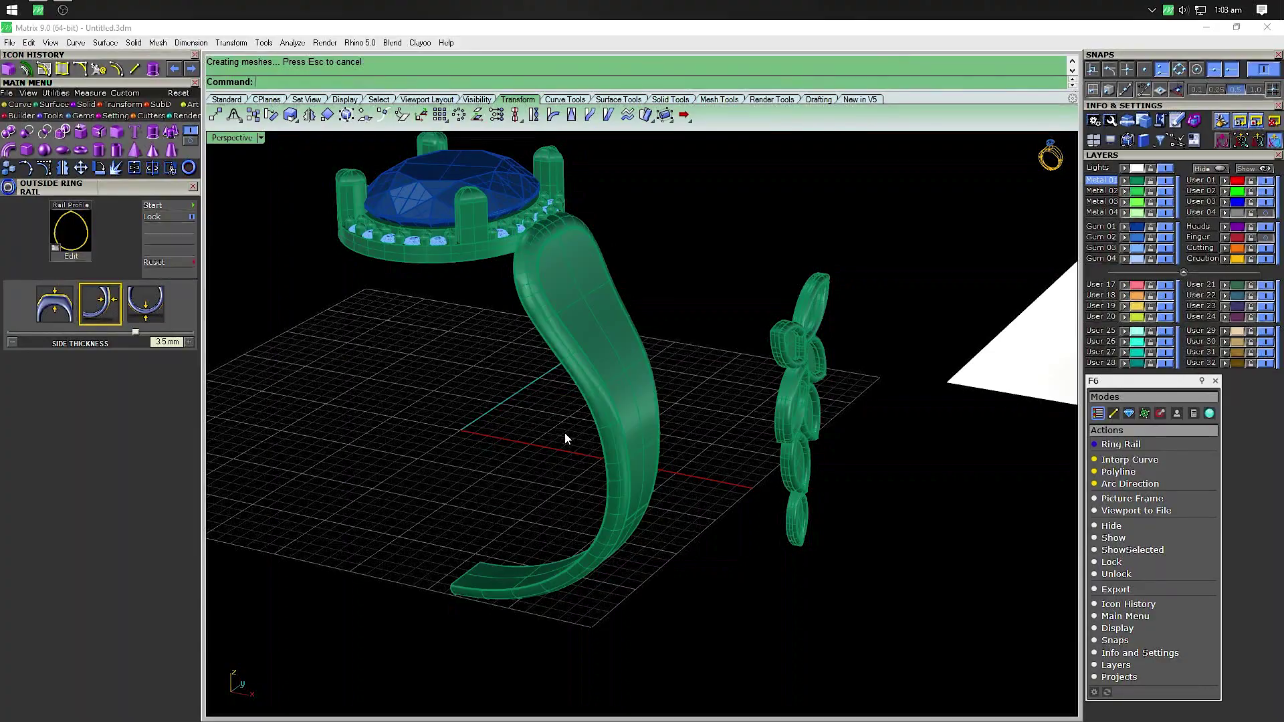
{"action": "right_click_drag", "start_coordinate": [564, 432], "coordinate": [573, 393]}
{"action": "scroll", "coordinate": [600, 370], "scroll_direction": "up", "scroll_amount": 5}
{"action": "scroll", "coordinate": [531, 424], "scroll_direction": "down", "scroll_amount": 2}
Offset the shank's side face by 0.5 as an open surface, Solid=No
{"action": "left_click", "coordinate": [565, 324]}
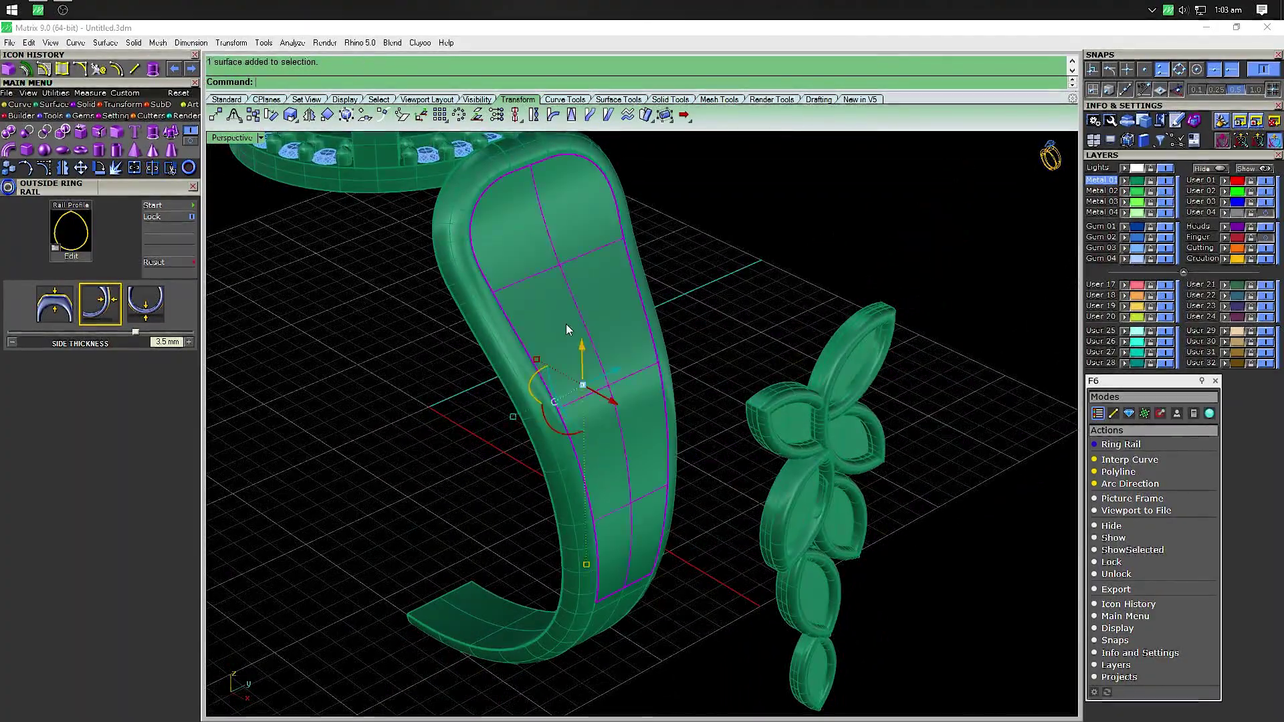
{"action": "right_click_drag", "start_coordinate": [396, 380], "coordinate": [493, 364]}
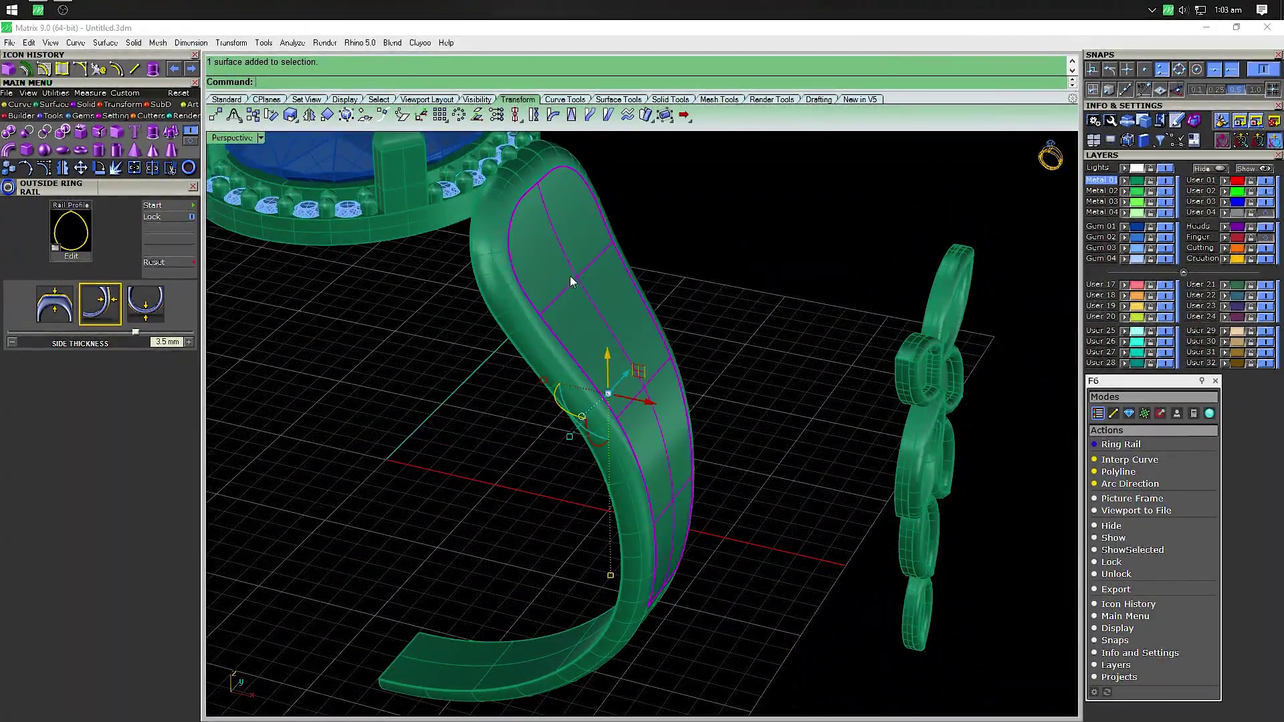
{"action": "key", "text": "o"}
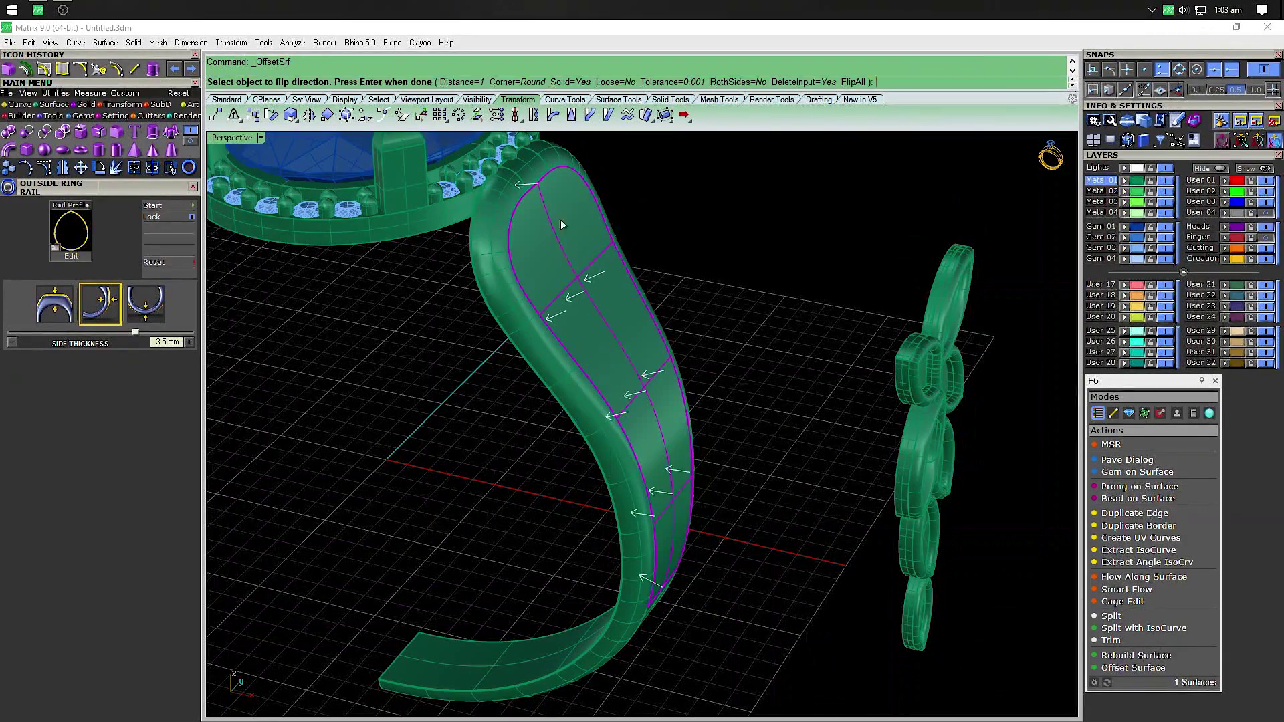
{"action": "left_click", "coordinate": [575, 81]}
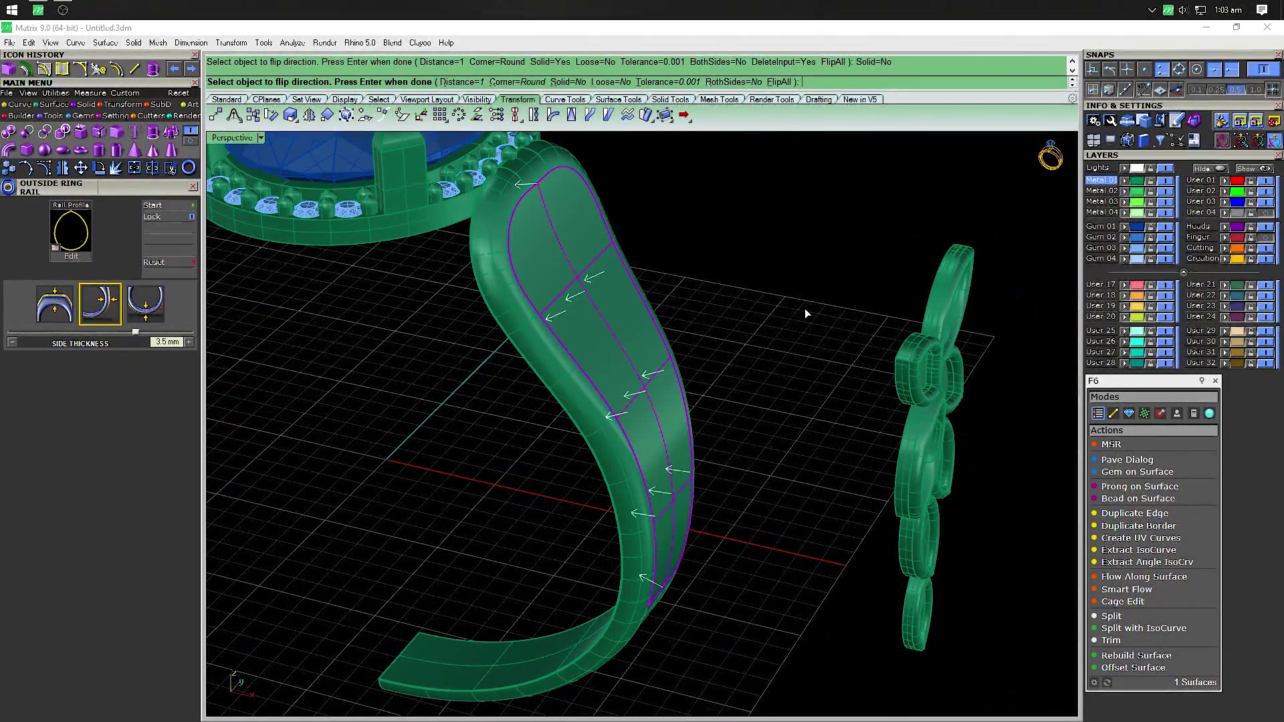
{"action": "type", "text": ".5"}
{"action": "key", "text": "Return"}
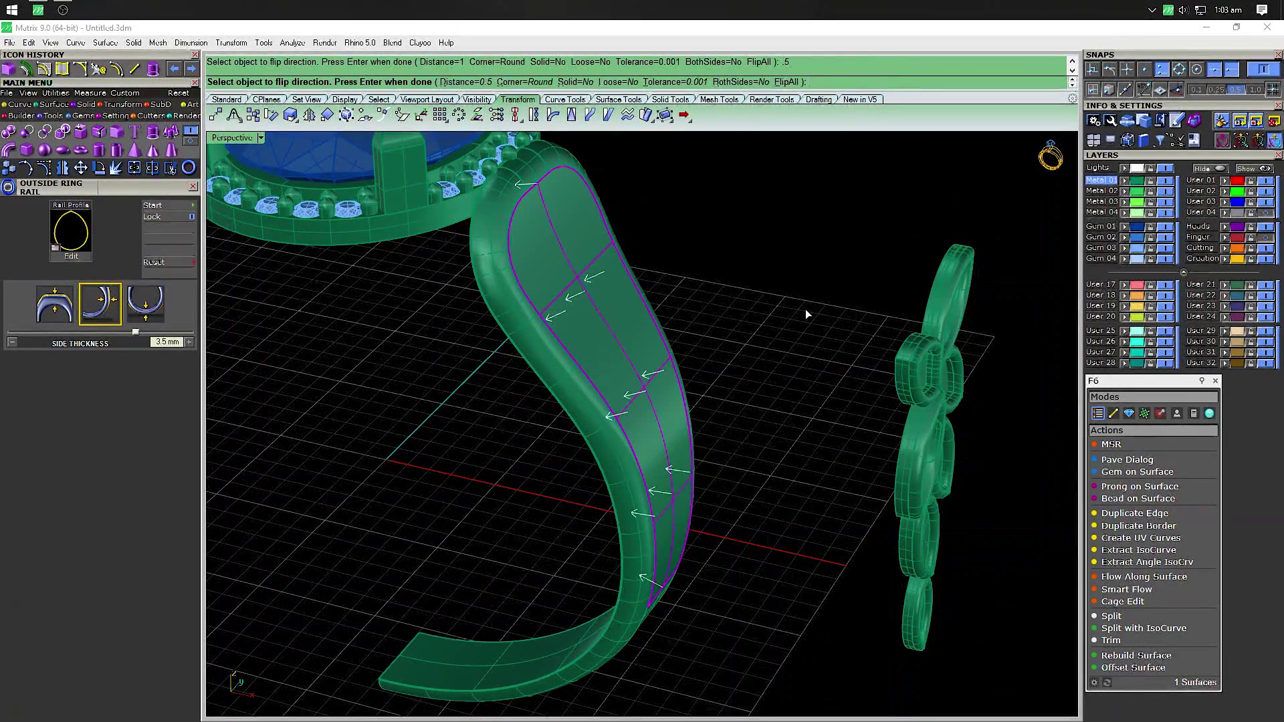
{"action": "key", "text": "Return"}
Delete the unwanted inner surface of the shank
{"action": "left_click", "coordinate": [805, 308]}
{"action": "left_click", "coordinate": [575, 321]}
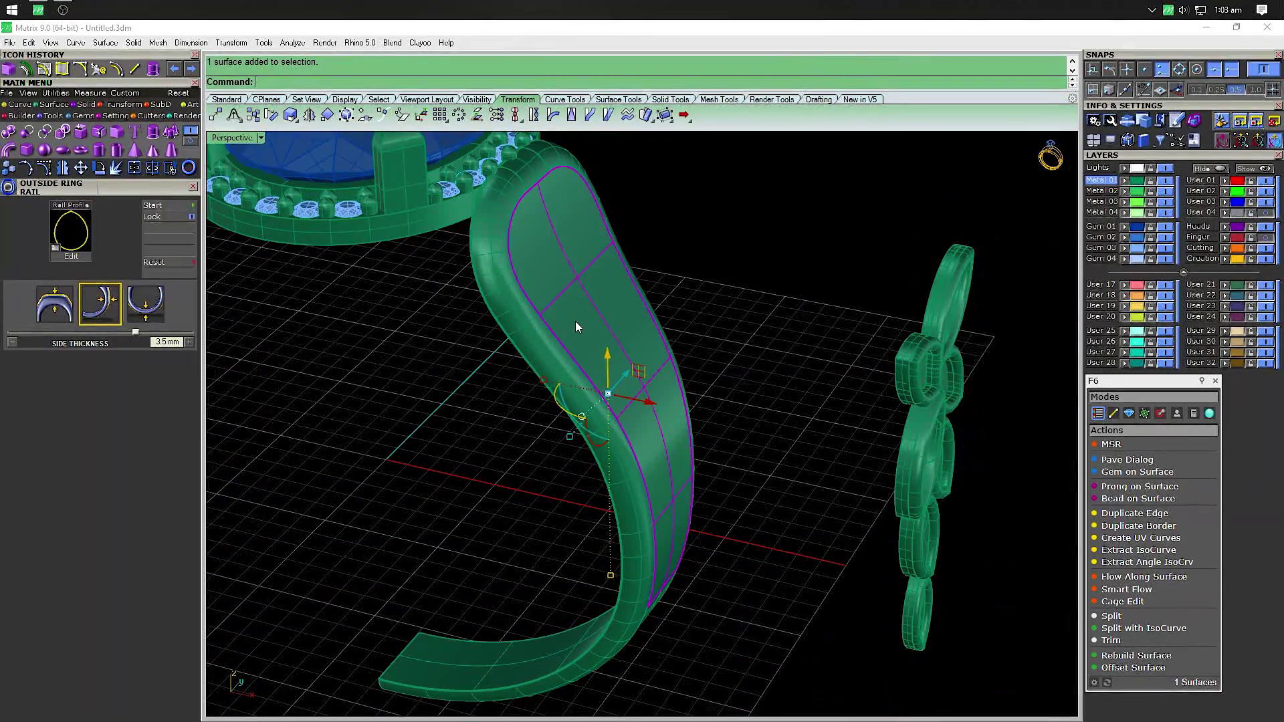
{"action": "key", "text": "Delete"}
{"action": "mouse_move", "coordinate": [614, 340]}
{"action": "right_mouse_down"}
{"action": "mouse_move", "coordinate": [773, 250]}
{"action": "mouse_move", "coordinate": [655, 324]}
{"action": "mouse_move", "coordinate": [671, 485]}
{"action": "mouse_move", "coordinate": [773, 404]}
{"action": "mouse_move", "coordinate": [757, 332]}
{"action": "right_mouse_up"}
Mirror the shank across a plane through origin 0 to create the opposite shank
{"action": "left_click_drag", "start_coordinate": [756, 323], "coordinate": [607, 387]}
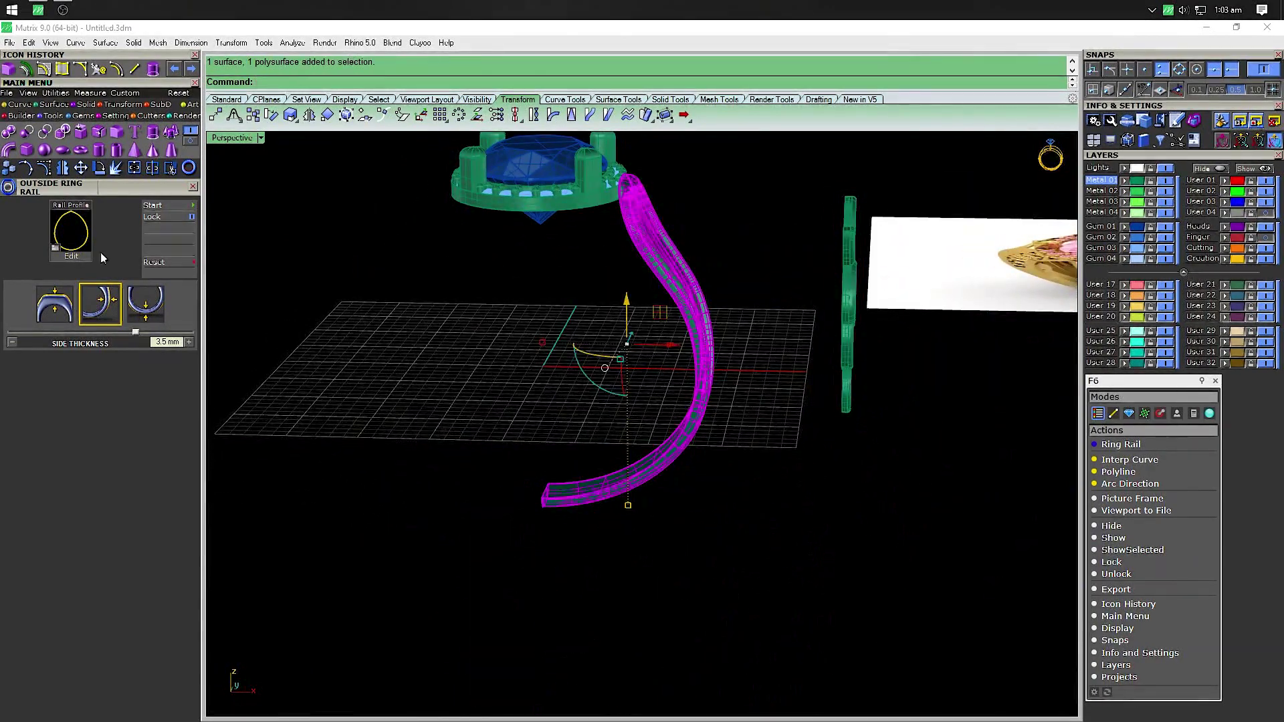
{"action": "left_click", "coordinate": [309, 115]}
{"action": "type", "text": "0"}
{"action": "key", "text": "Return"}
{"action": "left_click", "coordinate": [453, 577]}
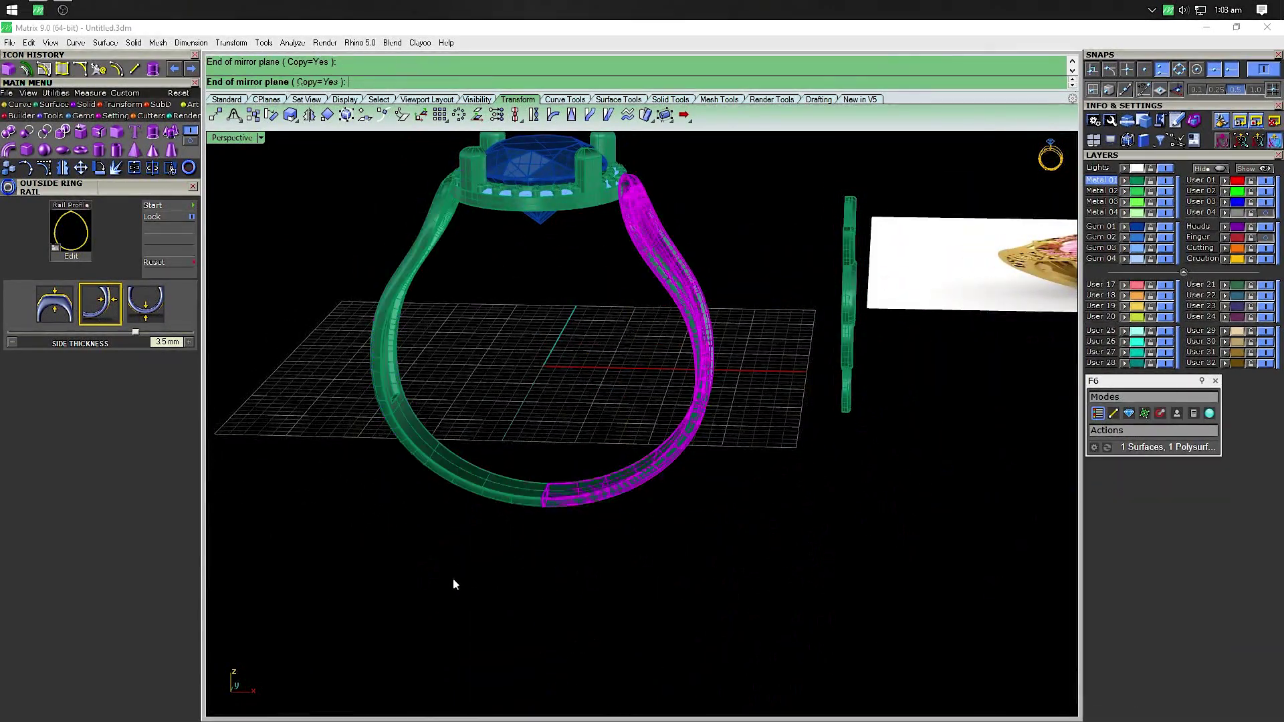
{"action": "mouse_move", "coordinate": [472, 561]}
{"action": "right_mouse_down"}
{"action": "mouse_move", "coordinate": [682, 528]}
{"action": "mouse_move", "coordinate": [624, 555]}
{"action": "mouse_move", "coordinate": [479, 553]}
{"action": "mouse_move", "coordinate": [419, 513]}
{"action": "mouse_move", "coordinate": [521, 533]}
{"action": "mouse_move", "coordinate": [568, 363]}
{"action": "right_mouse_up"}
{"action": "scroll", "coordinate": [567, 363], "scroll_direction": "up", "scroll_amount": 3}
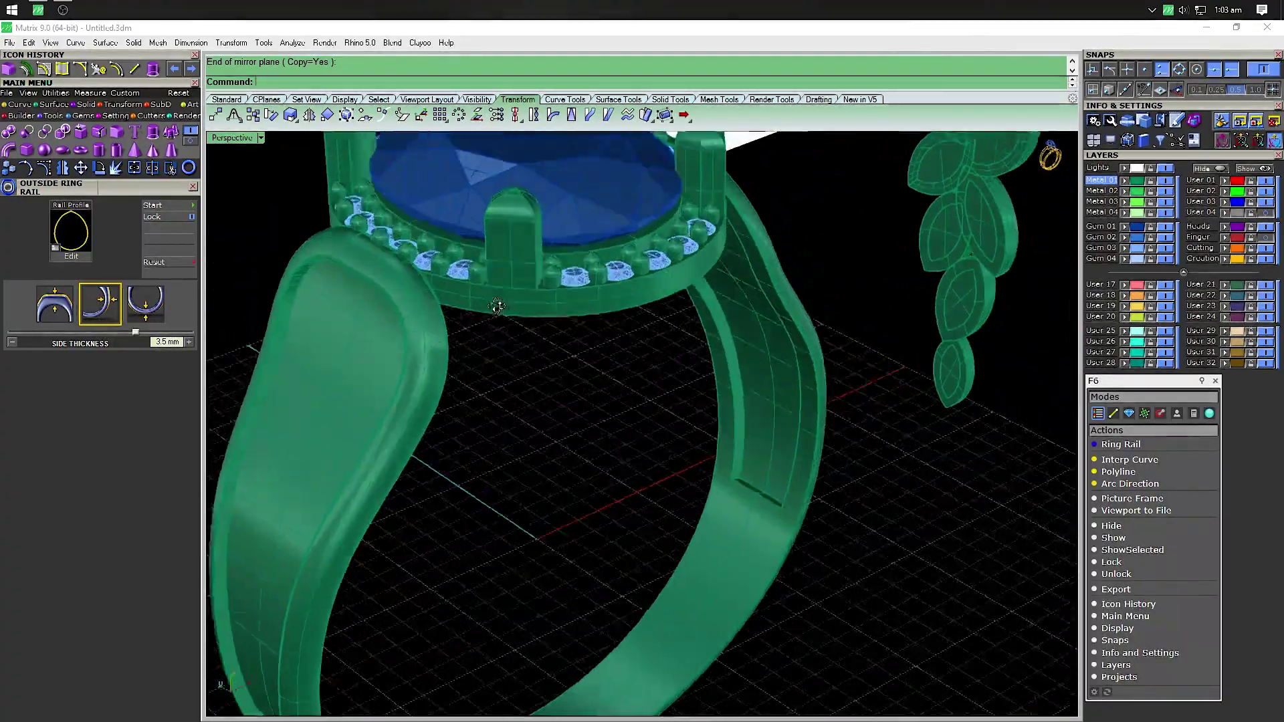
{"action": "scroll", "coordinate": [466, 312], "scroll_direction": "up", "scroll_amount": 2}
{"action": "mouse_move", "coordinate": [465, 312]}
{"action": "right_mouse_down"}
{"action": "mouse_move", "coordinate": [493, 424]}
{"action": "mouse_move", "coordinate": [432, 370]}
{"action": "right_mouse_up"}
{"action": "key", "text": "ctrl+F2"}
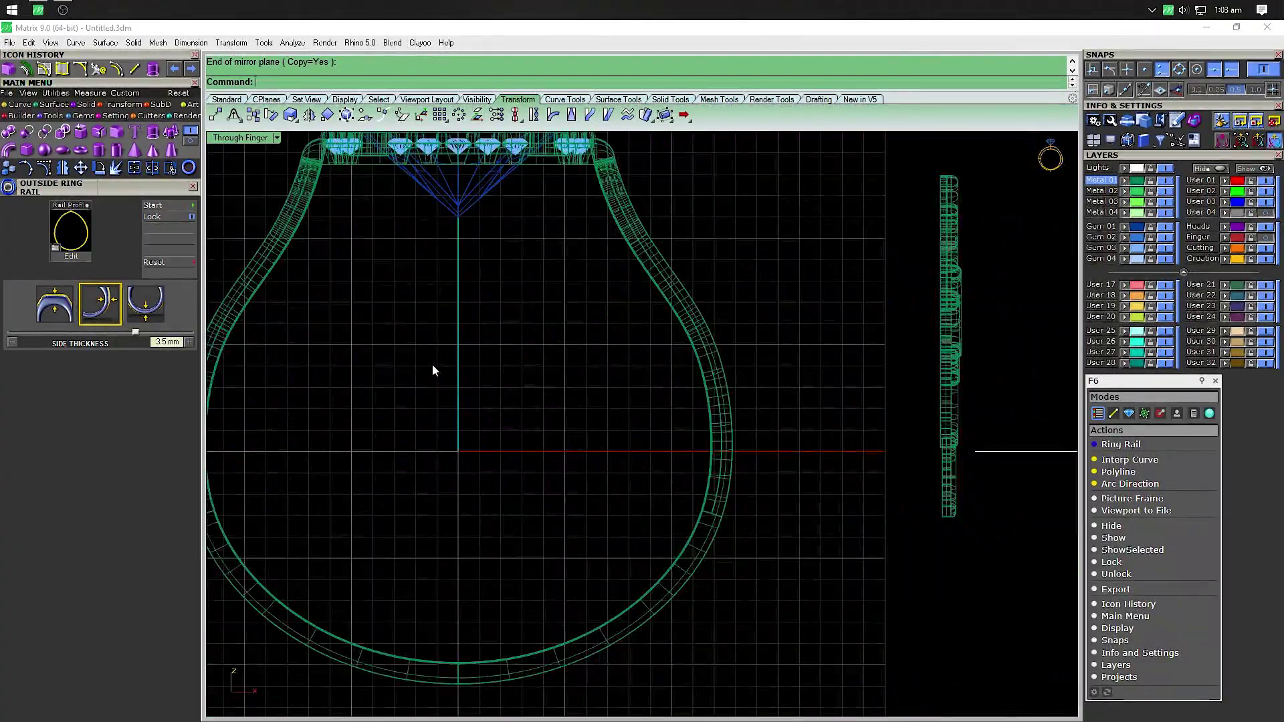
{"action": "scroll", "coordinate": [519, 593], "scroll_direction": "up", "scroll_amount": 3}
{"action": "scroll", "coordinate": [568, 410], "scroll_direction": "up", "scroll_amount": 2}
{"action": "scroll", "coordinate": [454, 505], "scroll_direction": "up", "scroll_amount": 2}
{"action": "left_click", "coordinate": [455, 499]}
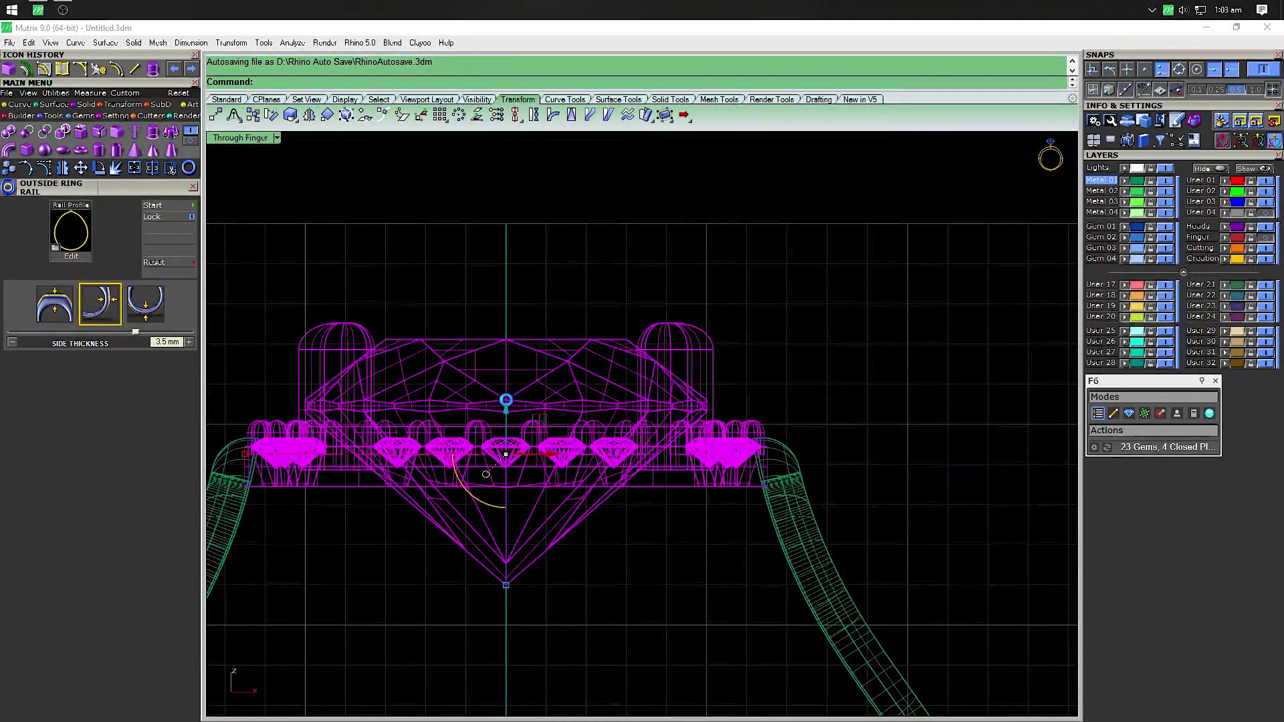
{"action": "left_click_drag", "start_coordinate": [506, 404], "coordinate": [496, 387]}
{"action": "key", "text": "Escape"}
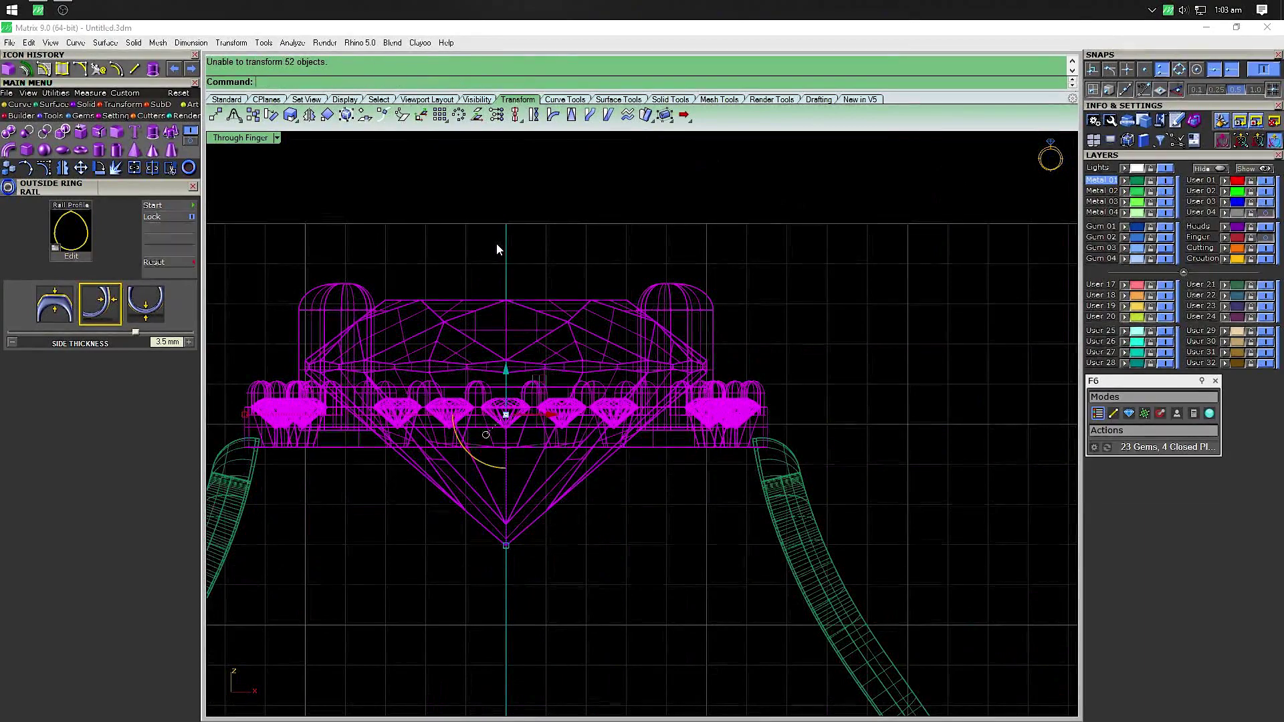
{"action": "key", "text": "ctrl+z"}
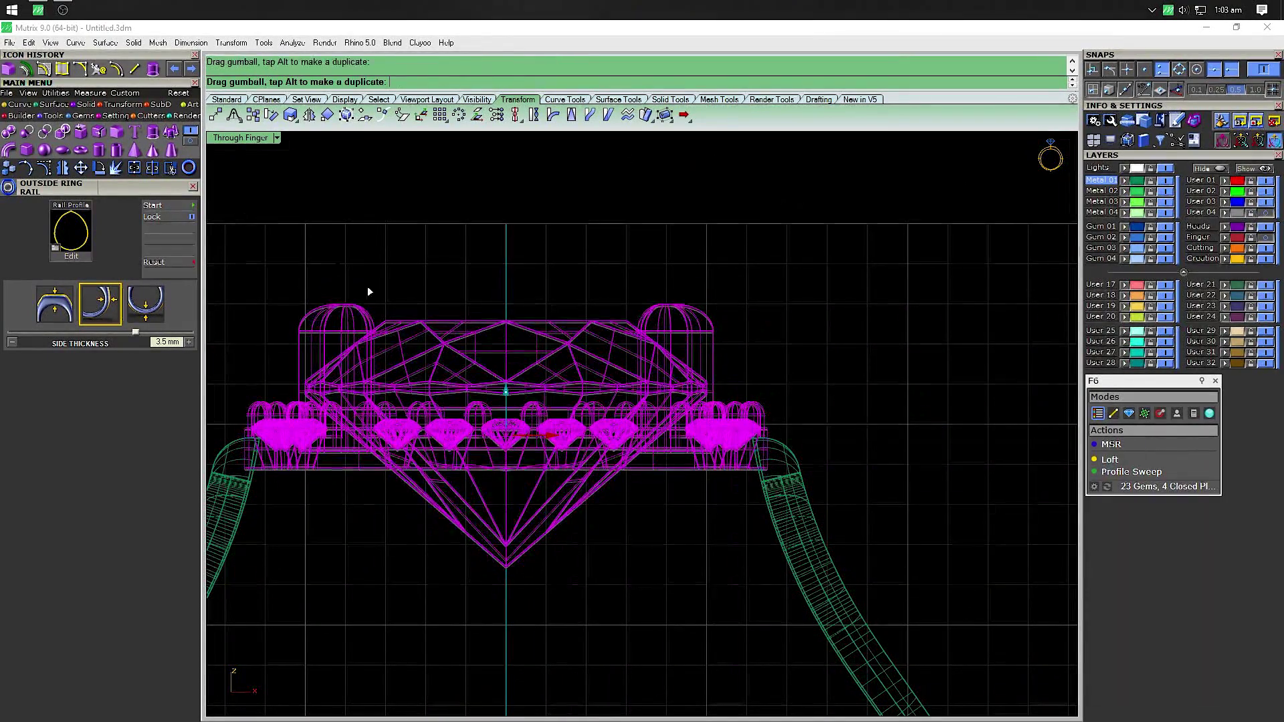
{"action": "key", "text": "Escape"}
{"action": "double_click", "coordinate": [240, 137]}
{"action": "double_click", "coordinate": [666, 138]}
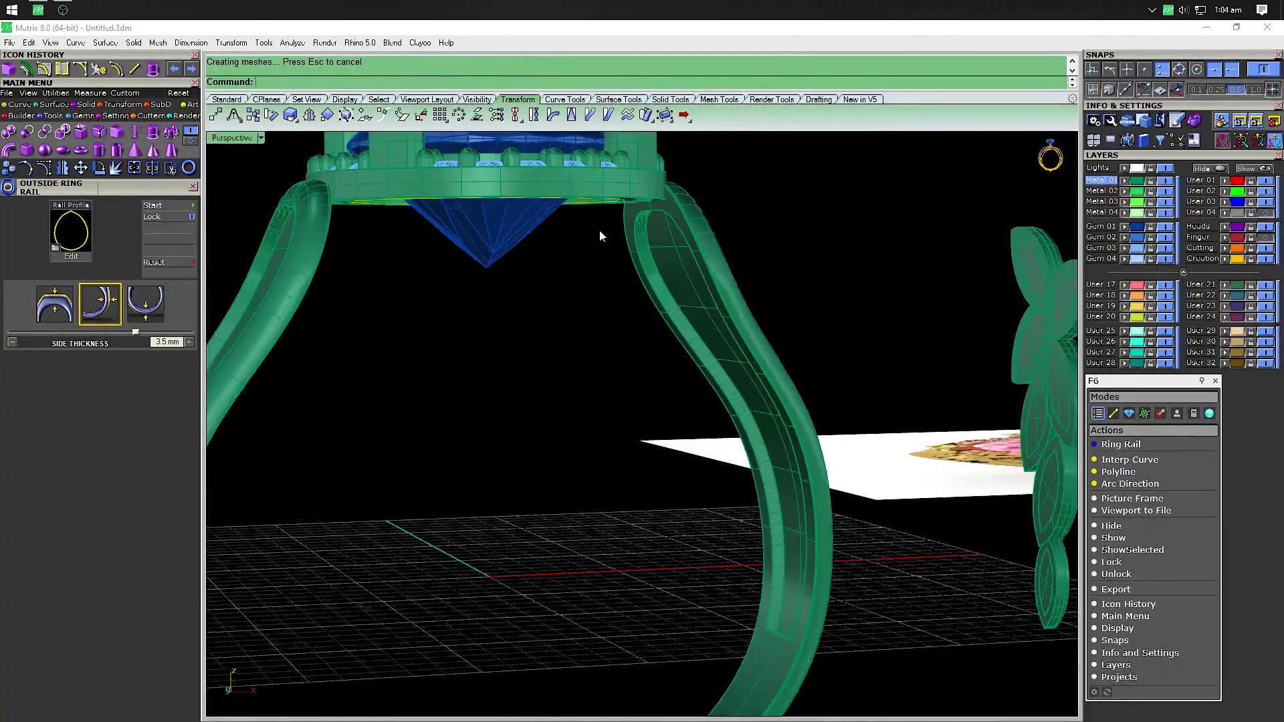
{"action": "mouse_move", "coordinate": [599, 230]}
{"action": "right_mouse_down"}
{"action": "mouse_move", "coordinate": [429, 316]}
{"action": "mouse_move", "coordinate": [553, 264]}
{"action": "mouse_move", "coordinate": [545, 373]}
{"action": "mouse_move", "coordinate": [473, 376]}
{"action": "mouse_move", "coordinate": [558, 322]}
{"action": "mouse_move", "coordinate": [454, 425]}
{"action": "right_mouse_up"}
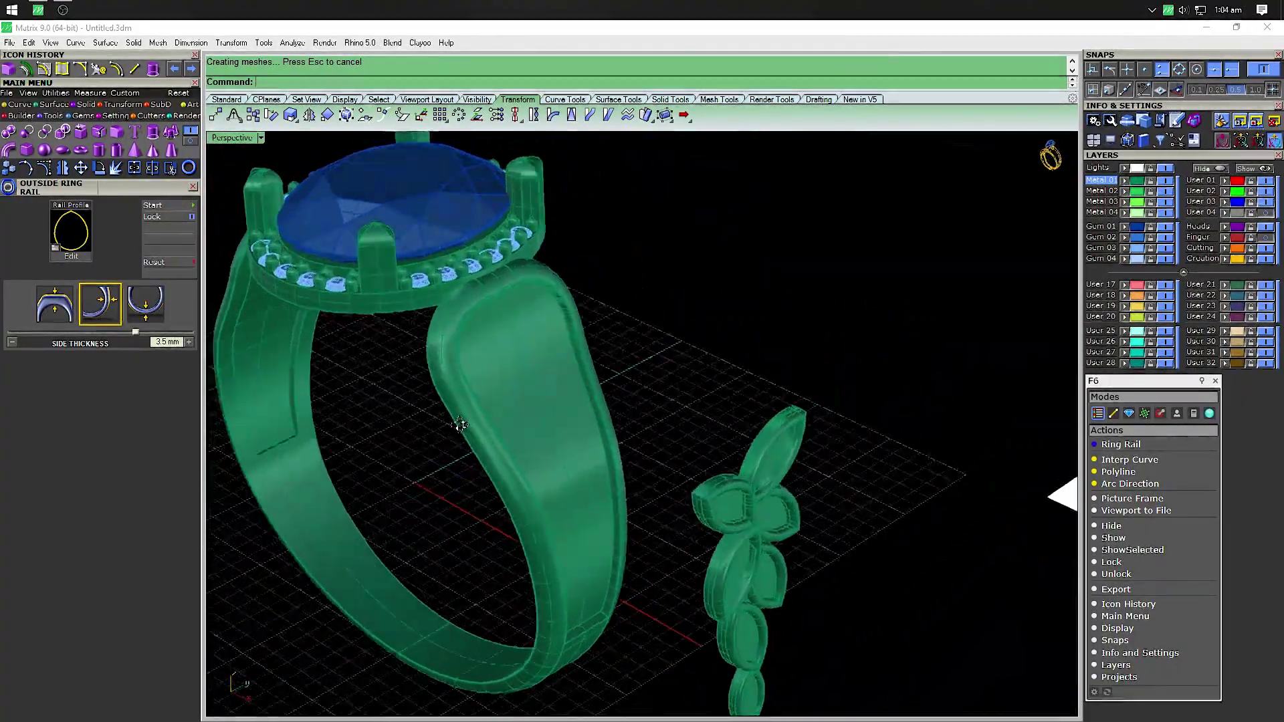
{"action": "left_click", "coordinate": [529, 379]}
{"action": "right_click_drag", "start_coordinate": [530, 379], "coordinate": [482, 437]}
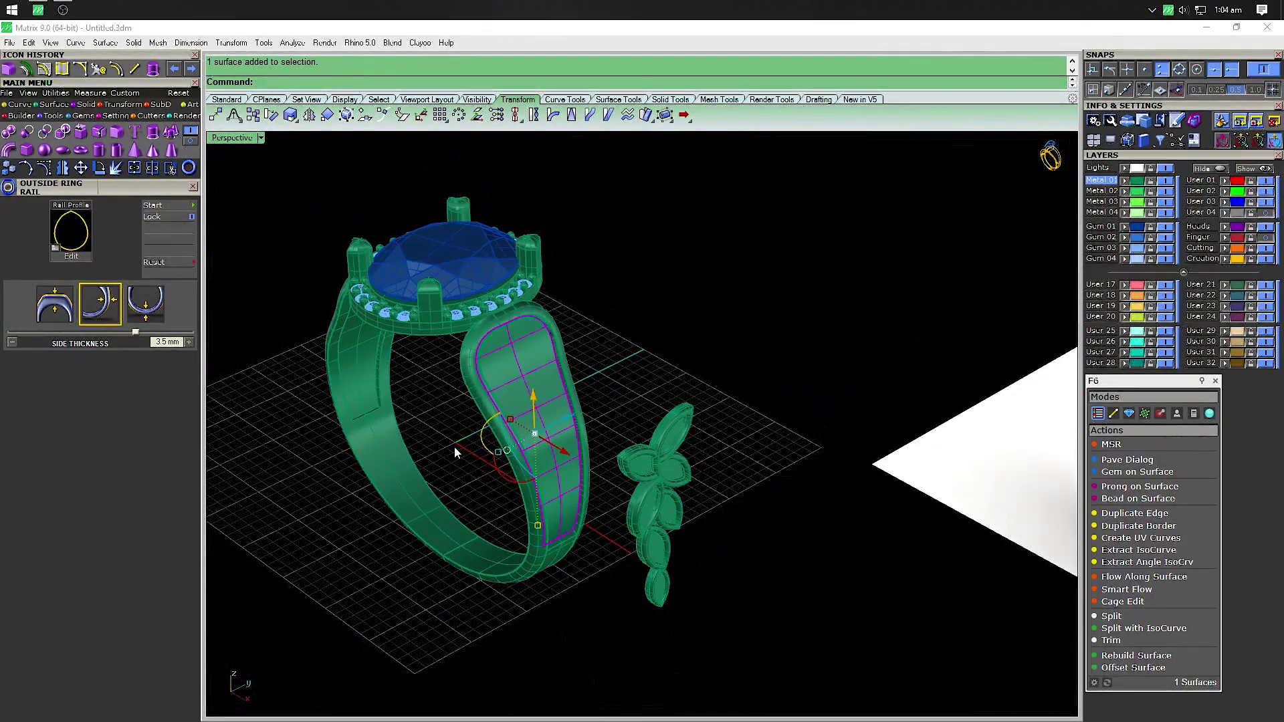
Smash the selected side panel flat with default options and move the flat copy beside the ring
{"action": "type", "text": "Smsh"}
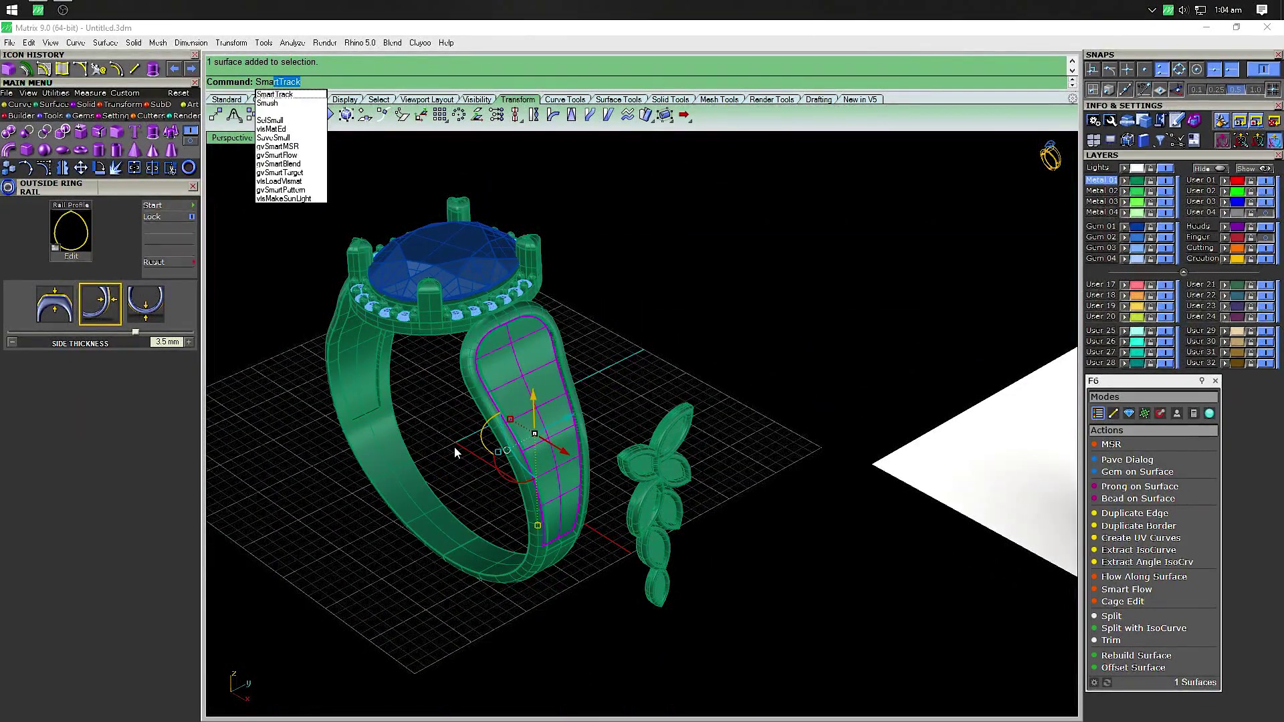
{"action": "key", "text": "Return"}
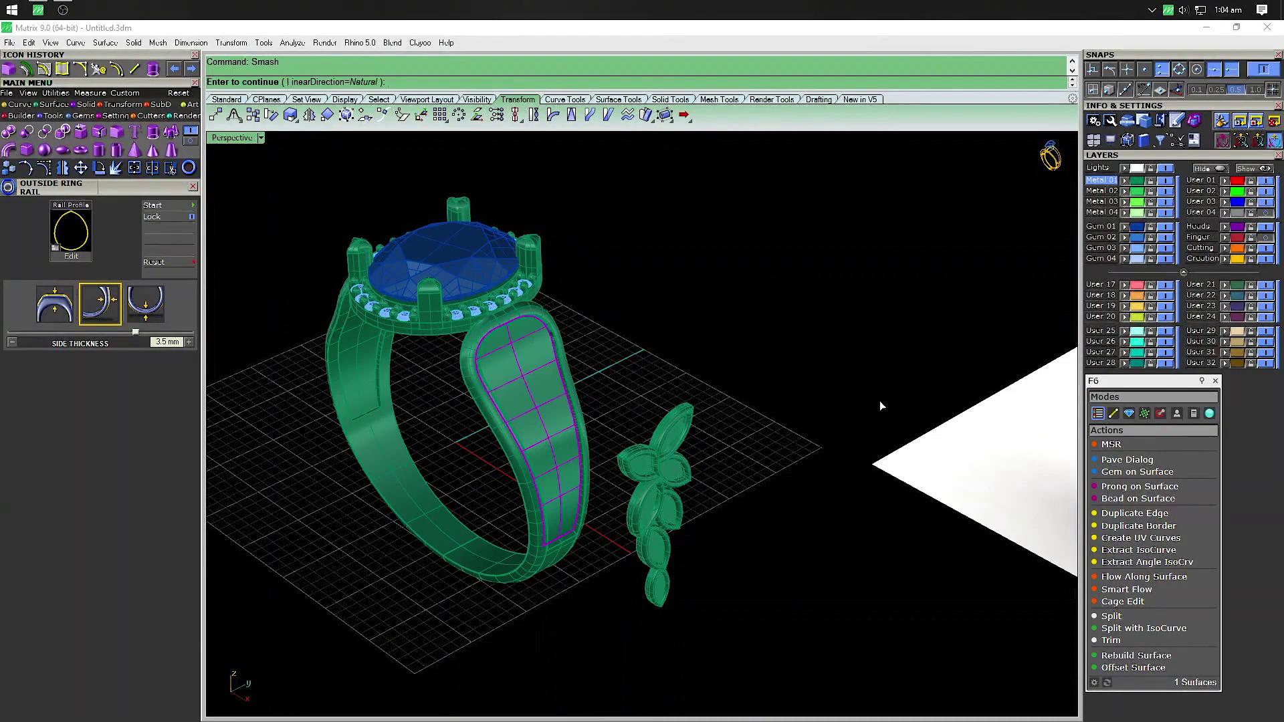
{"action": "key", "text": "Return"}
{"action": "key", "text": "Return"}
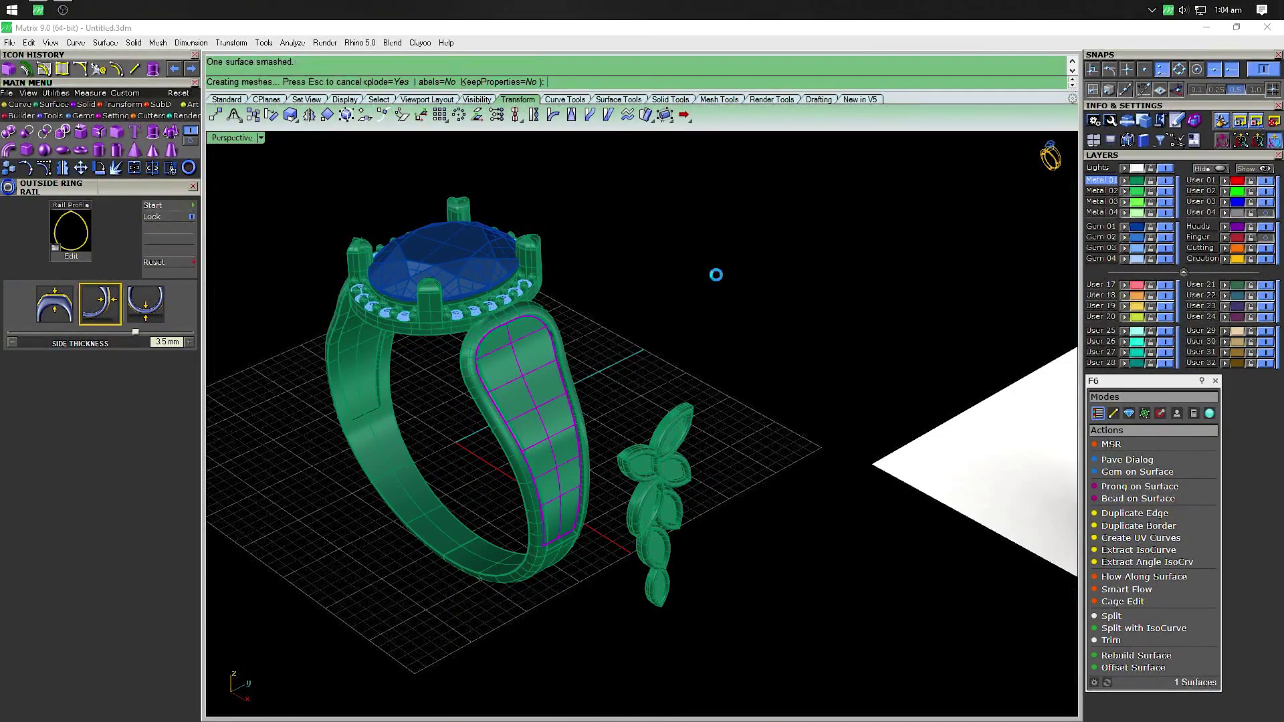
{"action": "right_click_drag", "start_coordinate": [716, 279], "coordinate": [596, 391]}
{"action": "left_click", "coordinate": [595, 394]}
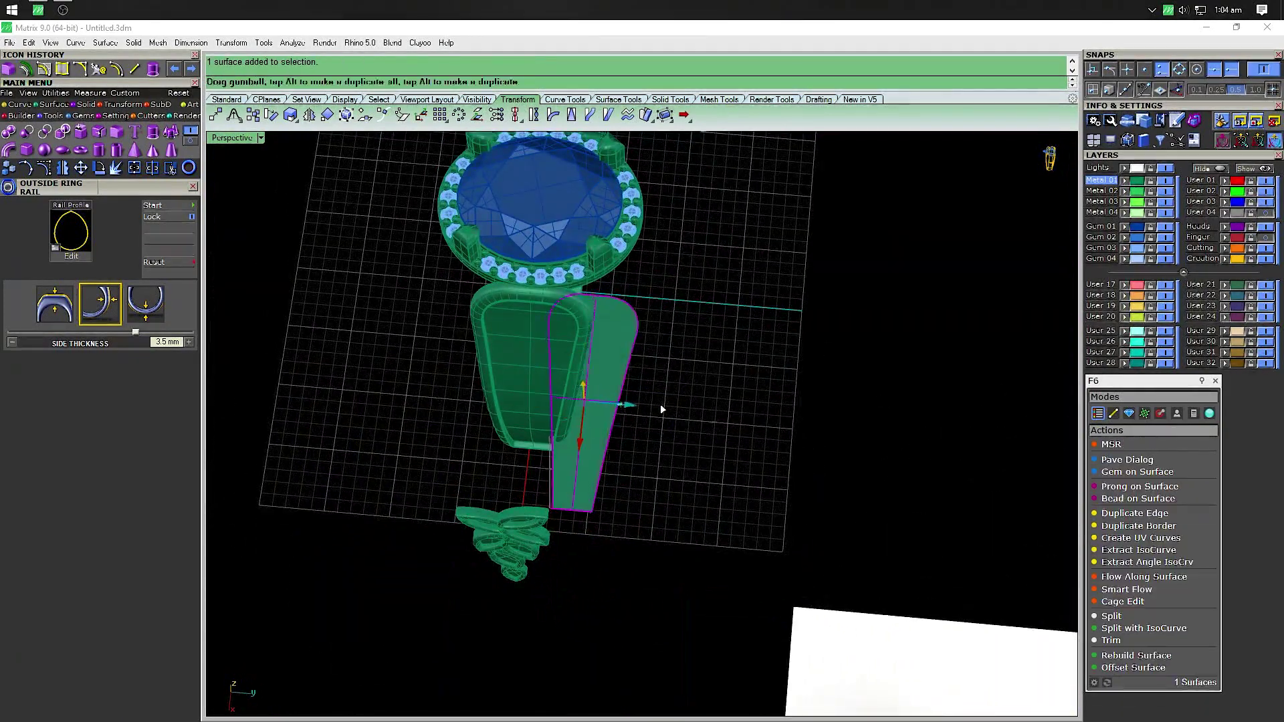
{"action": "left_click_drag", "start_coordinate": [595, 395], "coordinate": [722, 400]}
Rotate the leaf motif 90° so it lies flat
{"action": "right_click_drag", "start_coordinate": [652, 476], "coordinate": [760, 396]}
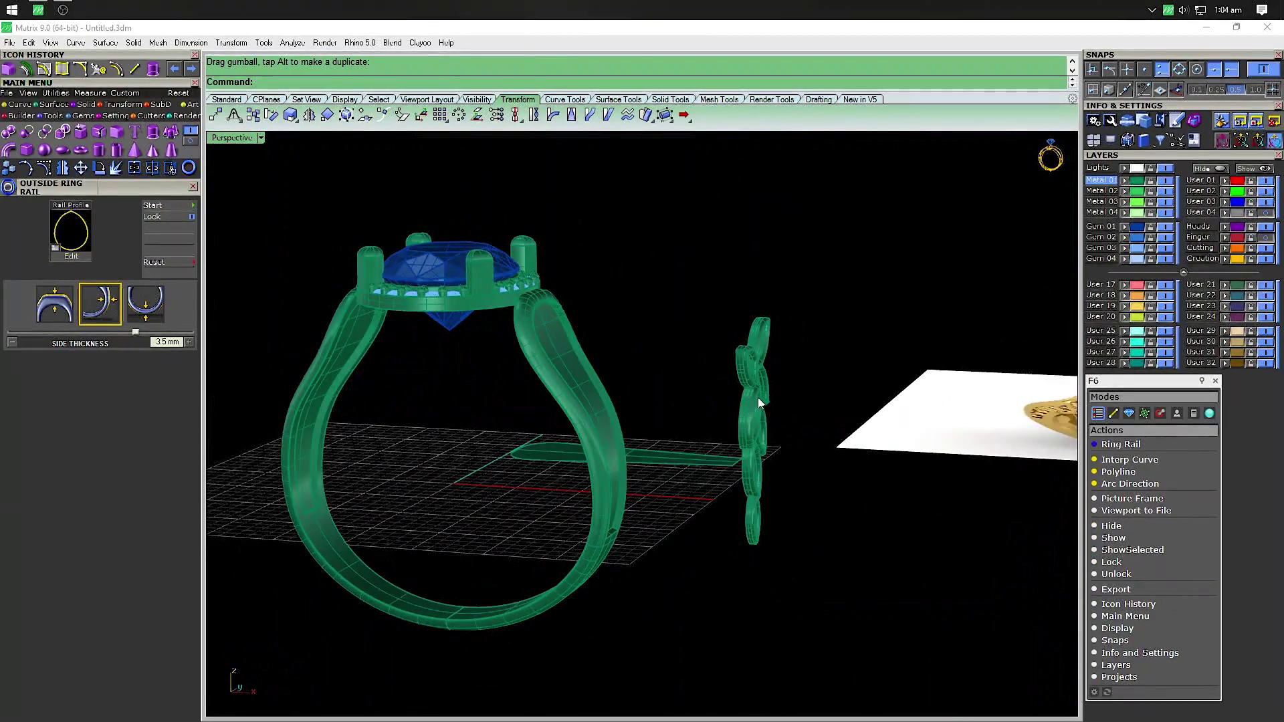
{"action": "left_click", "coordinate": [760, 396]}
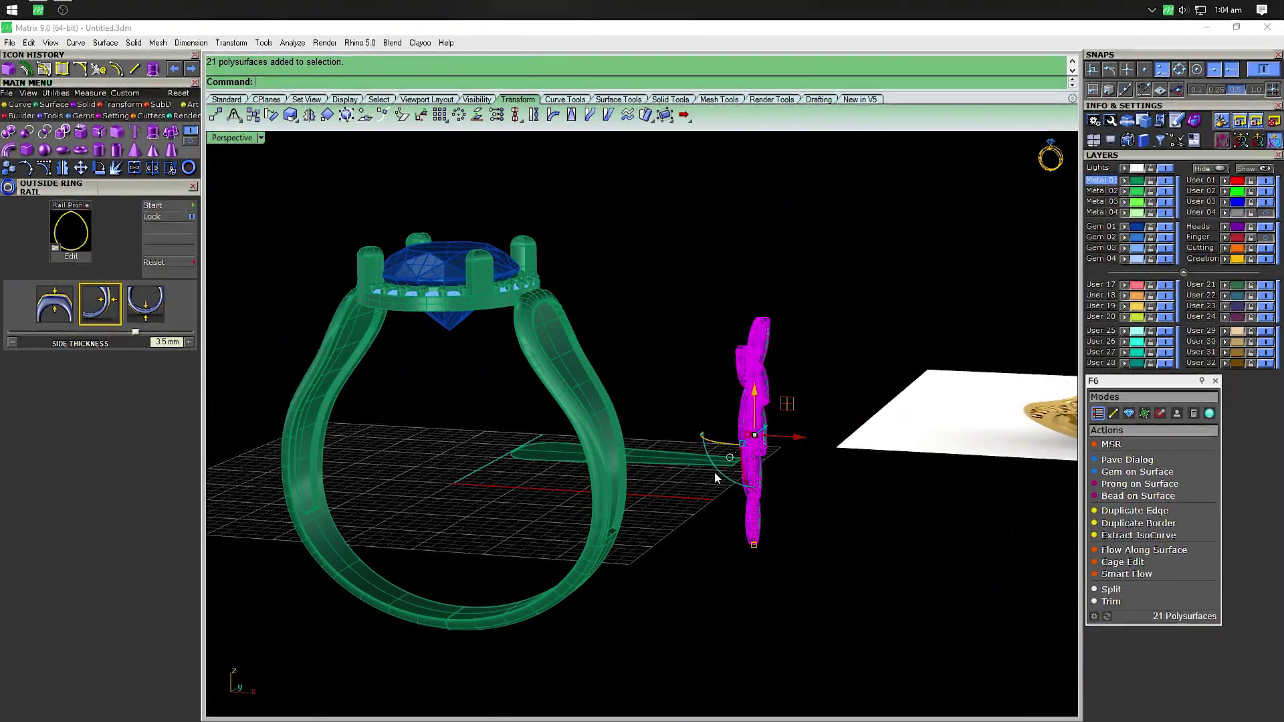
{"action": "left_click_drag", "start_coordinate": [716, 477], "coordinate": [845, 529]}
{"action": "left_click", "coordinate": [837, 532]}
{"action": "right_click_drag", "start_coordinate": [837, 532], "coordinate": [303, 242]}
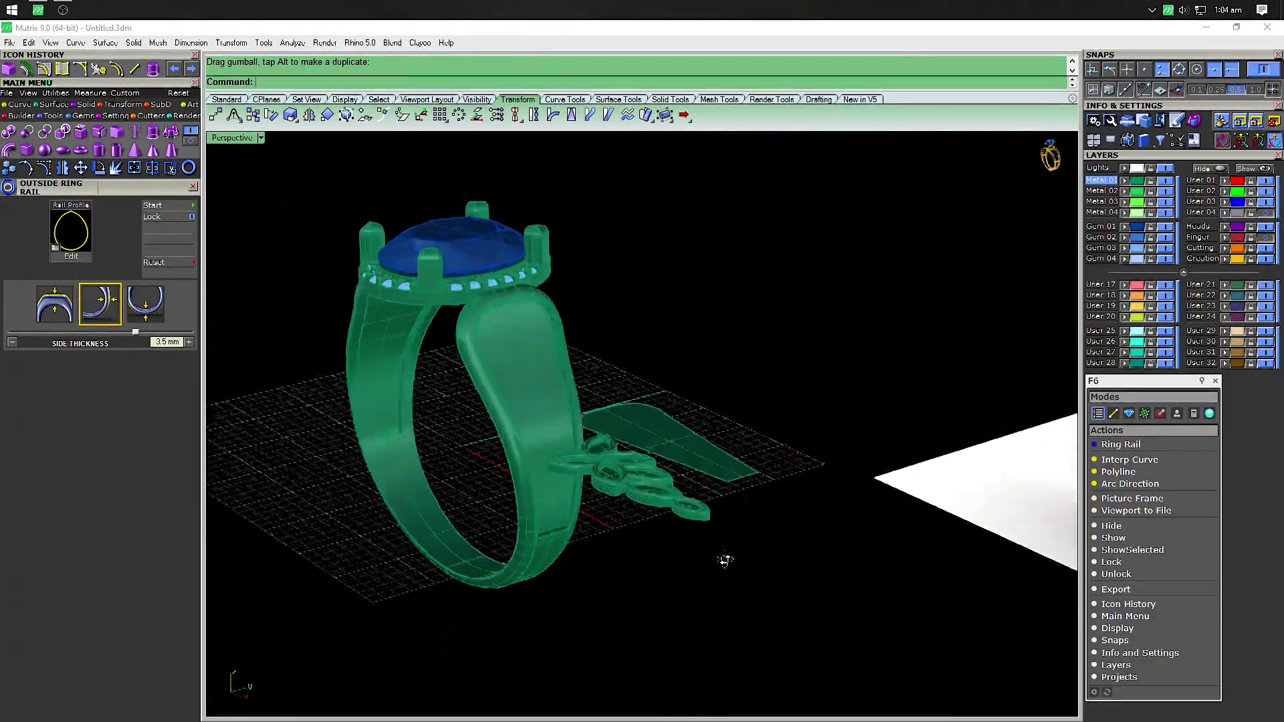
In the four-view layout, move the leaf motif onto the flattened panel and adjust its height
{"action": "double_click", "coordinate": [225, 138]}
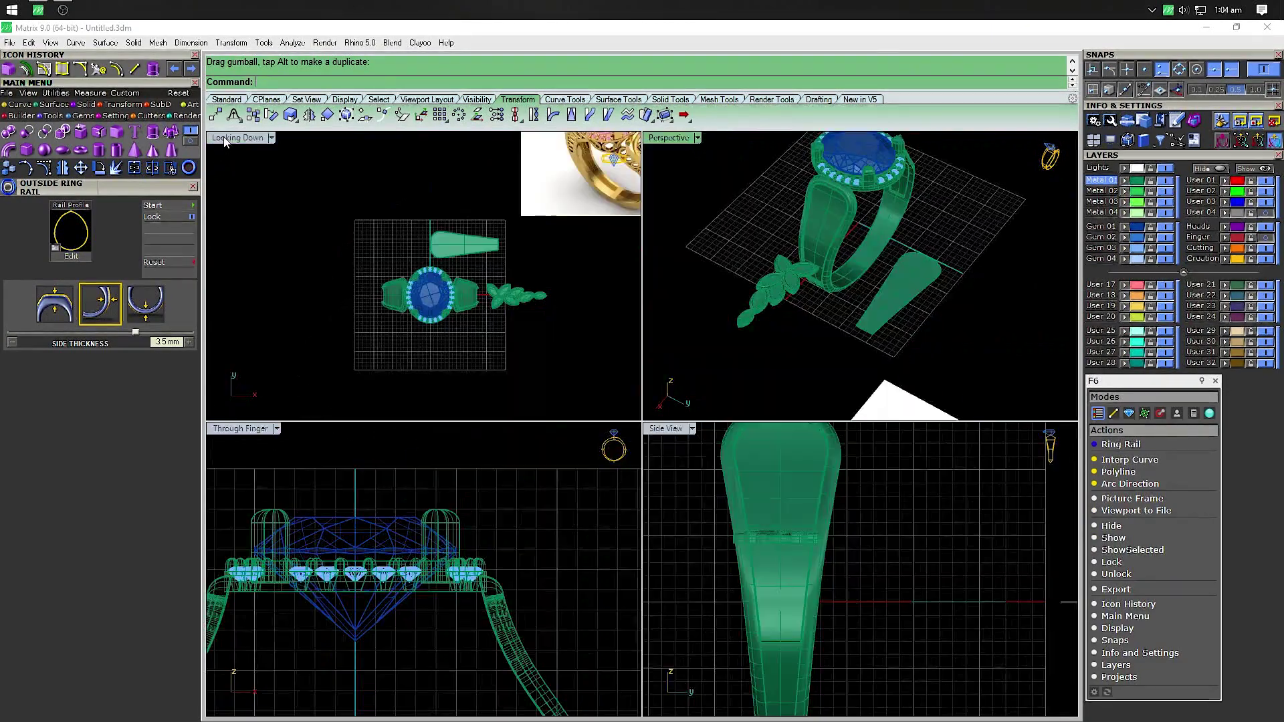
{"action": "scroll", "coordinate": [466, 263], "scroll_direction": "up", "scroll_amount": 3}
{"action": "left_click_drag", "start_coordinate": [567, 351], "coordinate": [443, 236]}
{"action": "left_click", "coordinate": [533, 491]}
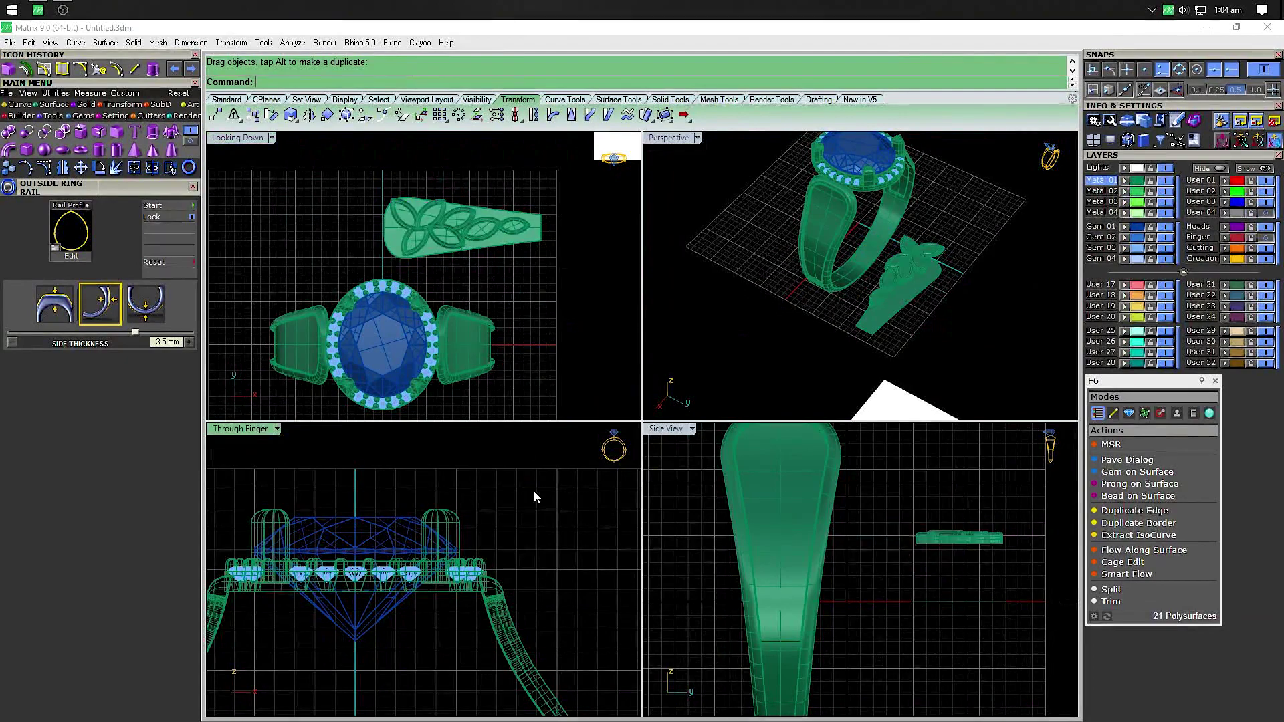
{"action": "scroll", "coordinate": [969, 560], "scroll_direction": "up", "scroll_amount": 2}
{"action": "left_click", "coordinate": [957, 534]}
{"action": "left_click_drag", "start_coordinate": [955, 493], "coordinate": [953, 563]}
{"action": "scroll", "coordinate": [953, 602], "scroll_direction": "up", "scroll_amount": 3}
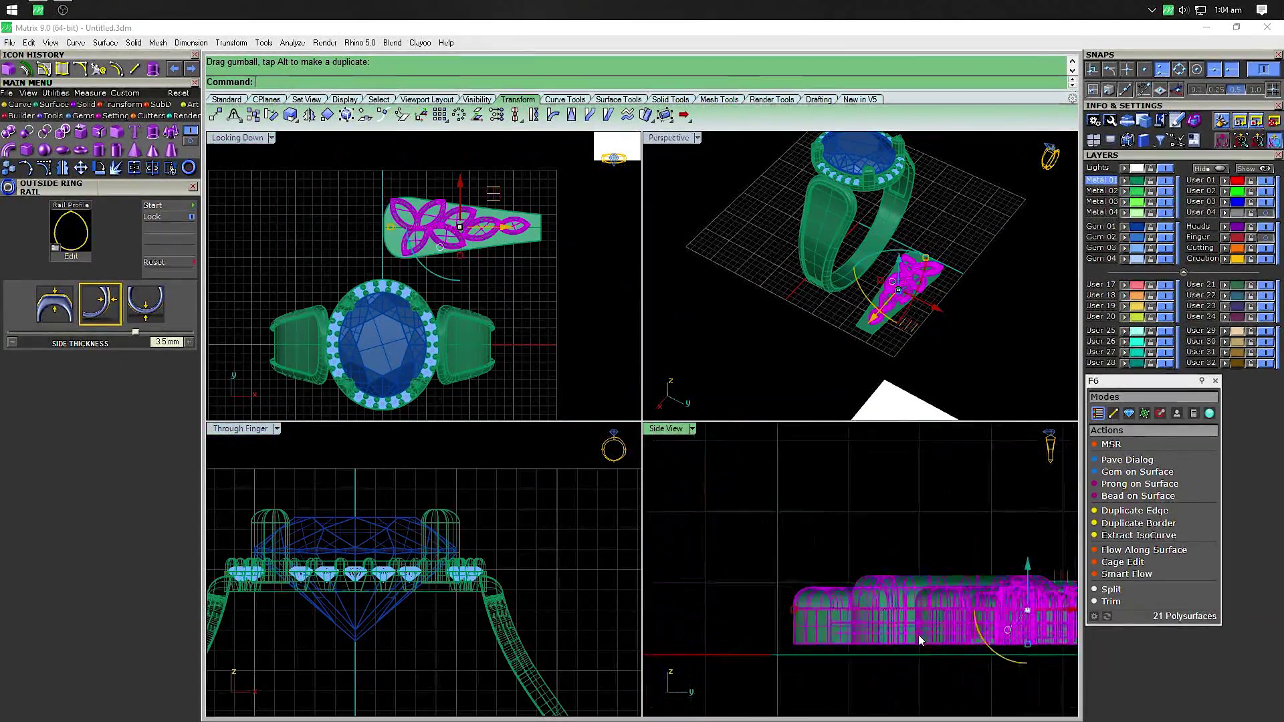
{"action": "right_click_drag", "start_coordinate": [918, 635], "coordinate": [774, 525]}
{"action": "scroll", "coordinate": [836, 521], "scroll_direction": "up", "scroll_amount": 3}
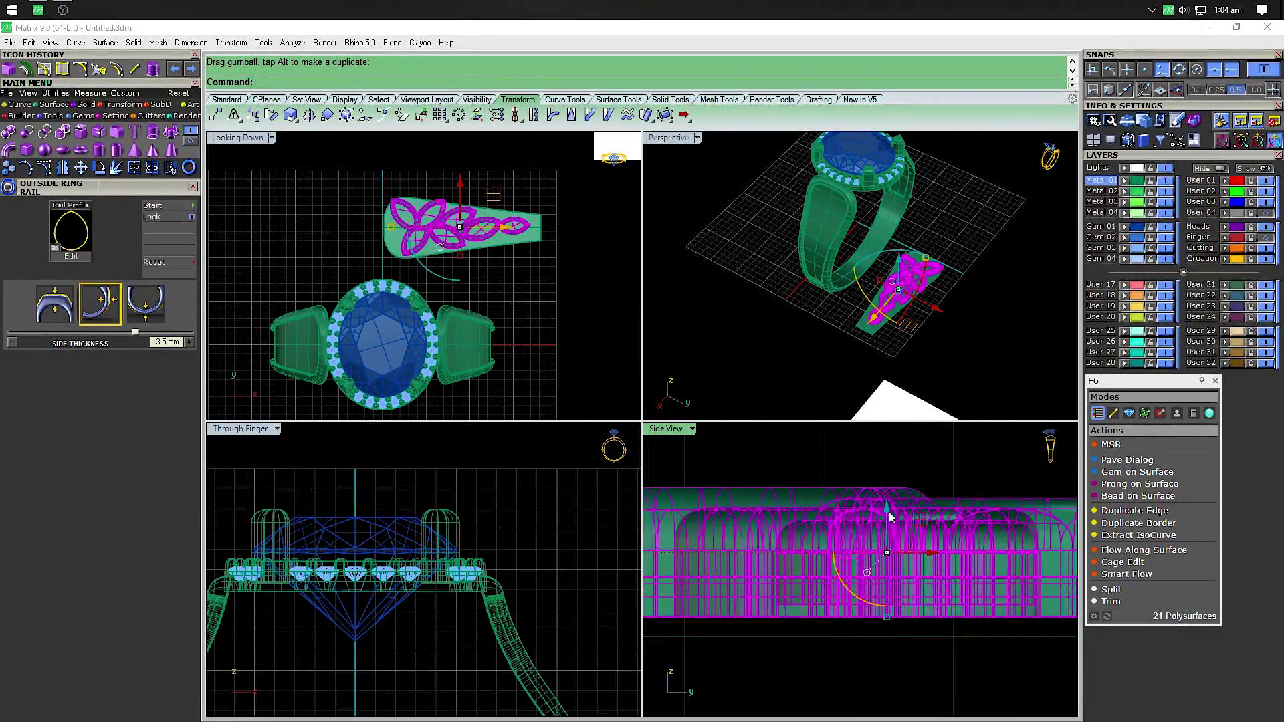
{"action": "left_click_drag", "start_coordinate": [891, 530], "coordinate": [891, 527]}
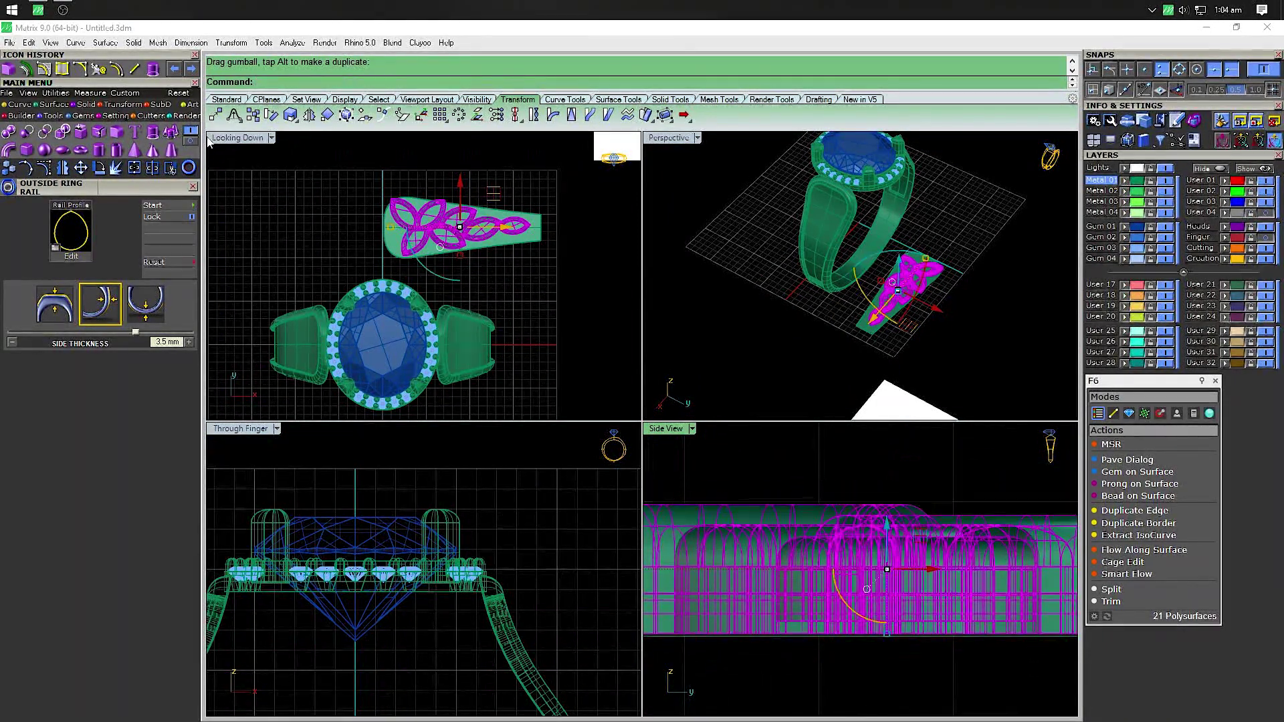
Nudge the leaf motif into place in a maximized top view, then maximize the Perspective view
{"action": "key", "text": "ctrl+m"}
{"action": "key", "text": "Escape"}
{"action": "scroll", "coordinate": [647, 316], "scroll_direction": "up", "scroll_amount": 2}
{"action": "scroll", "coordinate": [644, 322], "scroll_direction": "up", "scroll_amount": 3}
{"action": "left_click_drag", "start_coordinate": [643, 323], "coordinate": [646, 339]}
{"action": "scroll", "coordinate": [435, 308], "scroll_direction": "down", "scroll_amount": 4}
{"action": "left_click", "coordinate": [319, 240]}
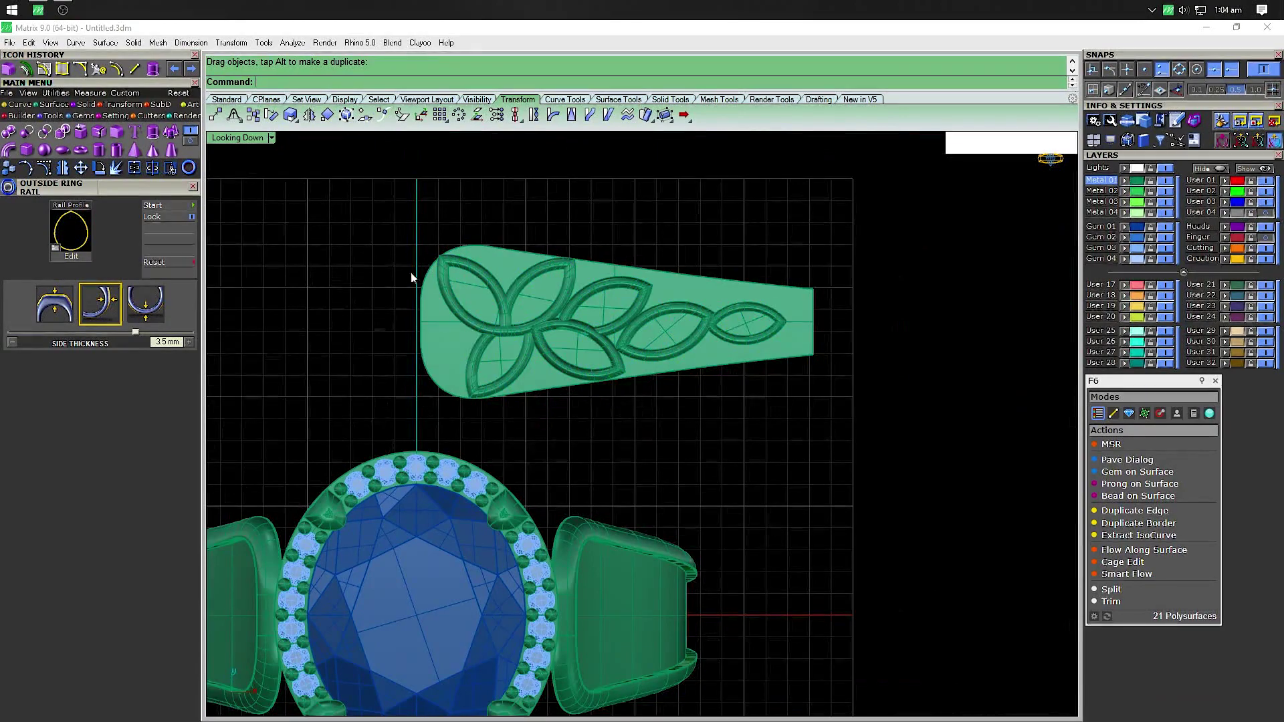
{"action": "scroll", "coordinate": [551, 309], "scroll_direction": "up", "scroll_amount": 2}
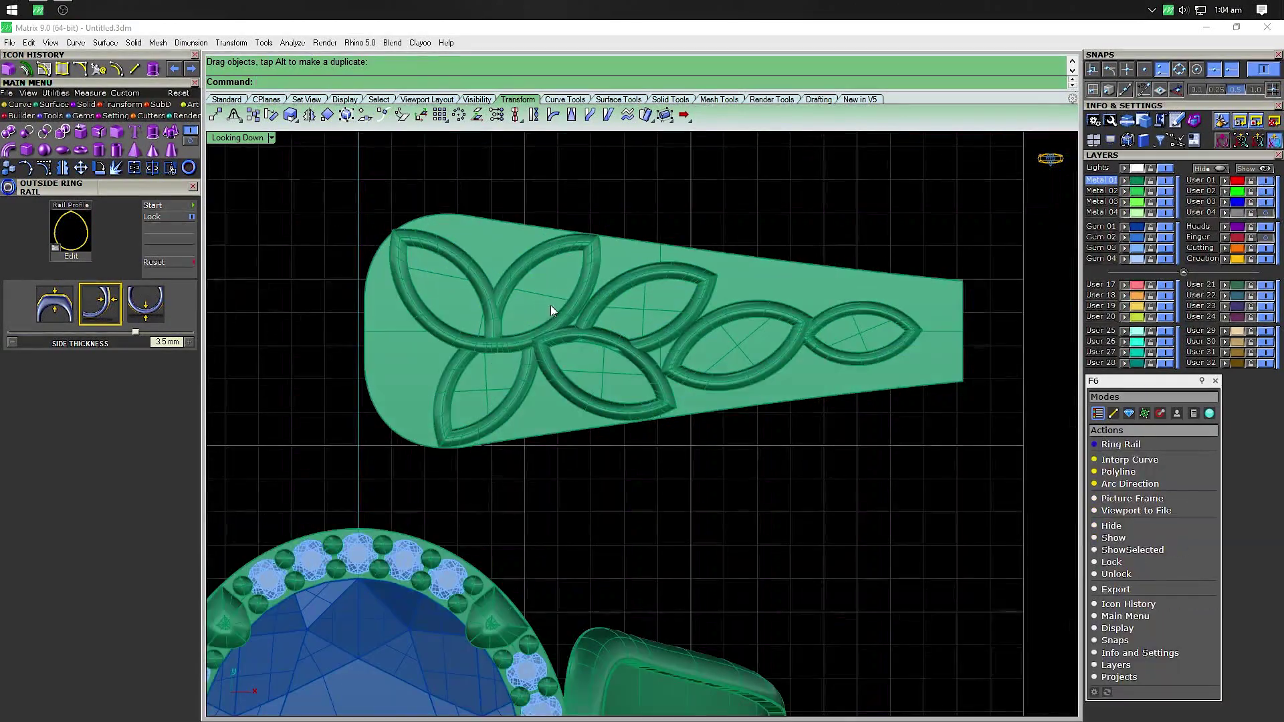
{"action": "double_click", "coordinate": [230, 137]}
{"action": "double_click", "coordinate": [669, 138]}
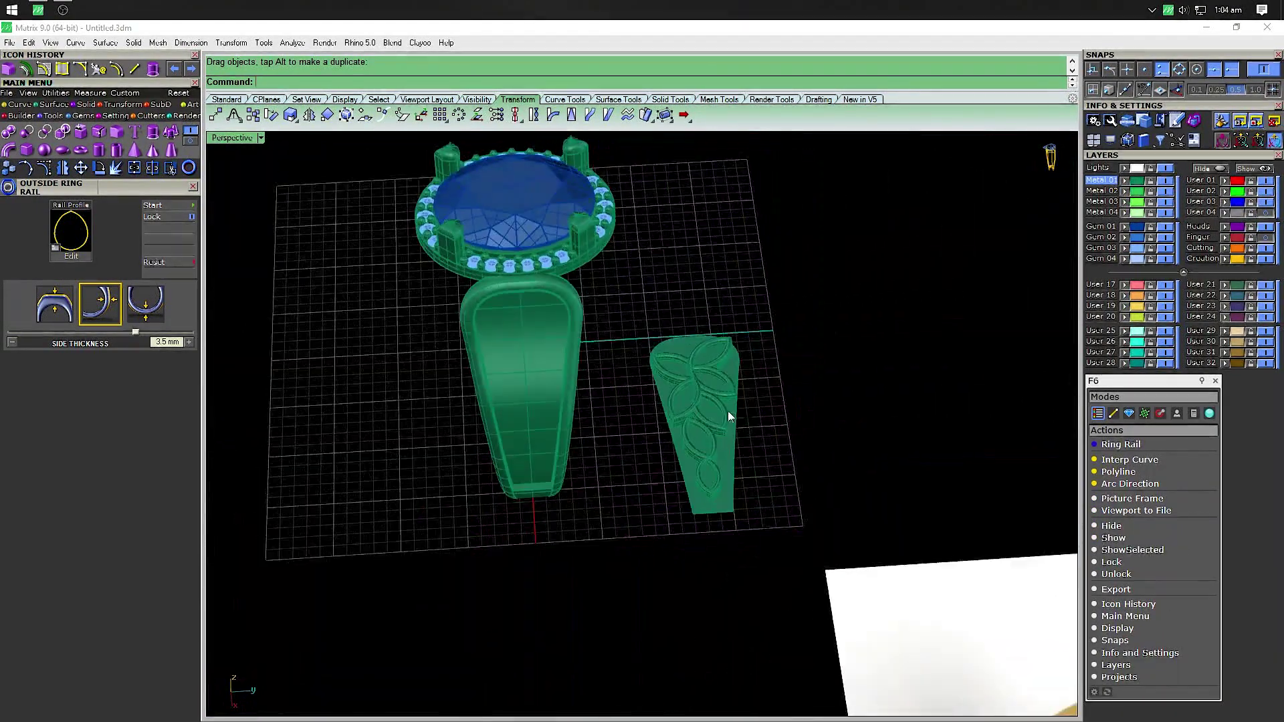
Trial-flow the leaf outlines from the flat base surface onto the shank with FlowA, then undo it
{"action": "scroll", "coordinate": [727, 411], "scroll_direction": "up", "scroll_amount": 4}
{"action": "right_click_drag", "start_coordinate": [629, 345], "coordinate": [674, 331]}
{"action": "type", "text": "Flow"}
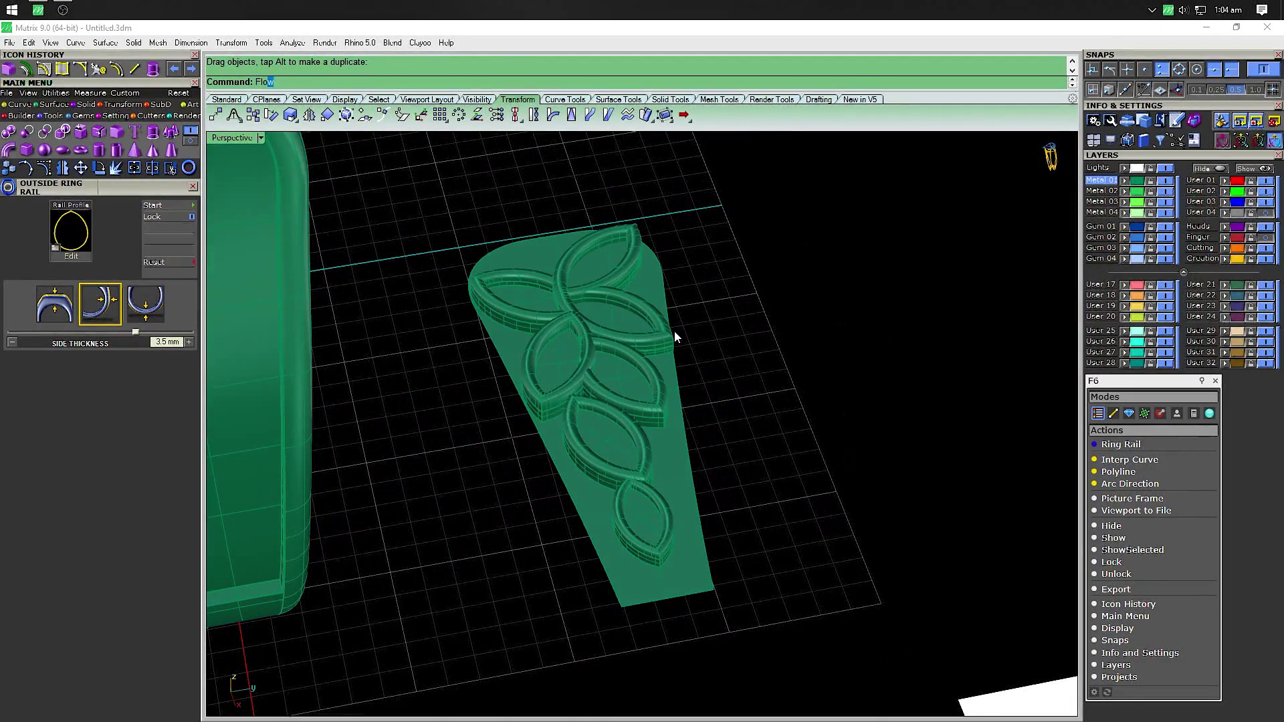
{"action": "type", "text": "AlongSrf"}
{"action": "key", "text": "Return"}
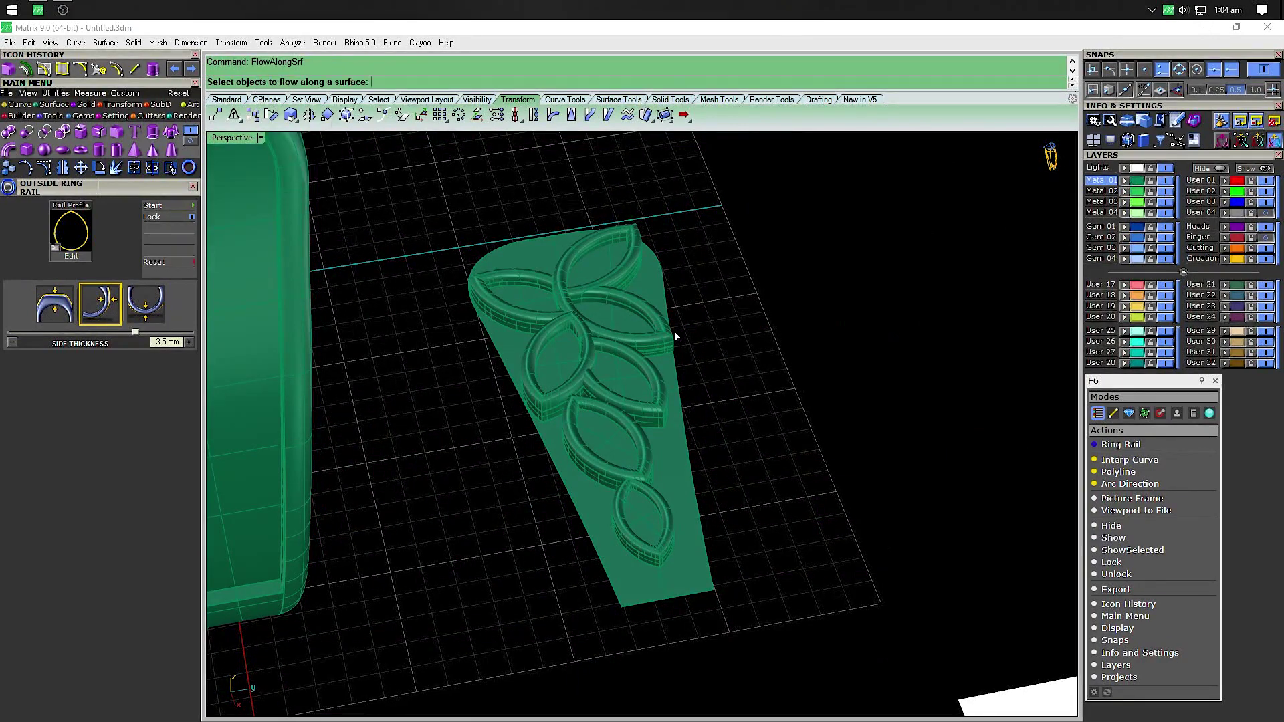
{"action": "left_click", "coordinate": [674, 331]}
{"action": "key", "text": "Return"}
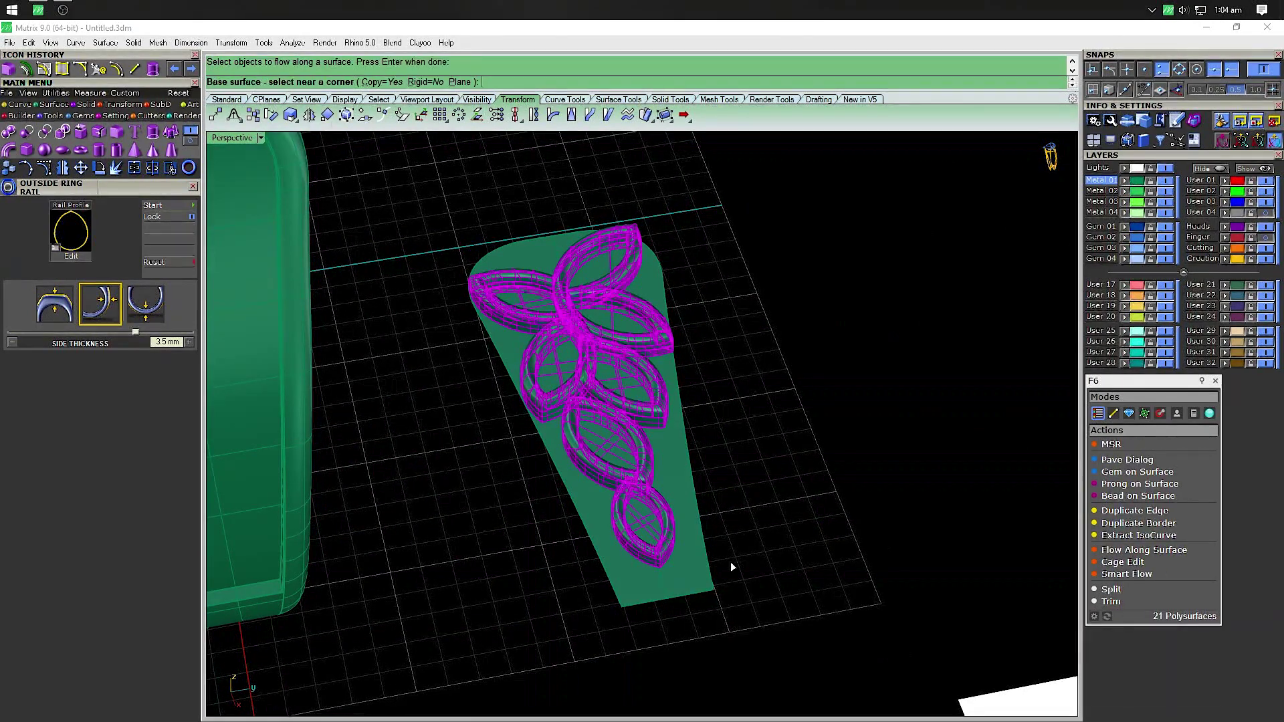
{"action": "left_click", "coordinate": [710, 587]}
{"action": "mouse_move", "coordinate": [637, 624]}
{"action": "right_mouse_down"}
{"action": "mouse_move", "coordinate": [365, 579]}
{"action": "mouse_move", "coordinate": [451, 500]}
{"action": "right_mouse_up"}
{"action": "left_click", "coordinate": [478, 487]}
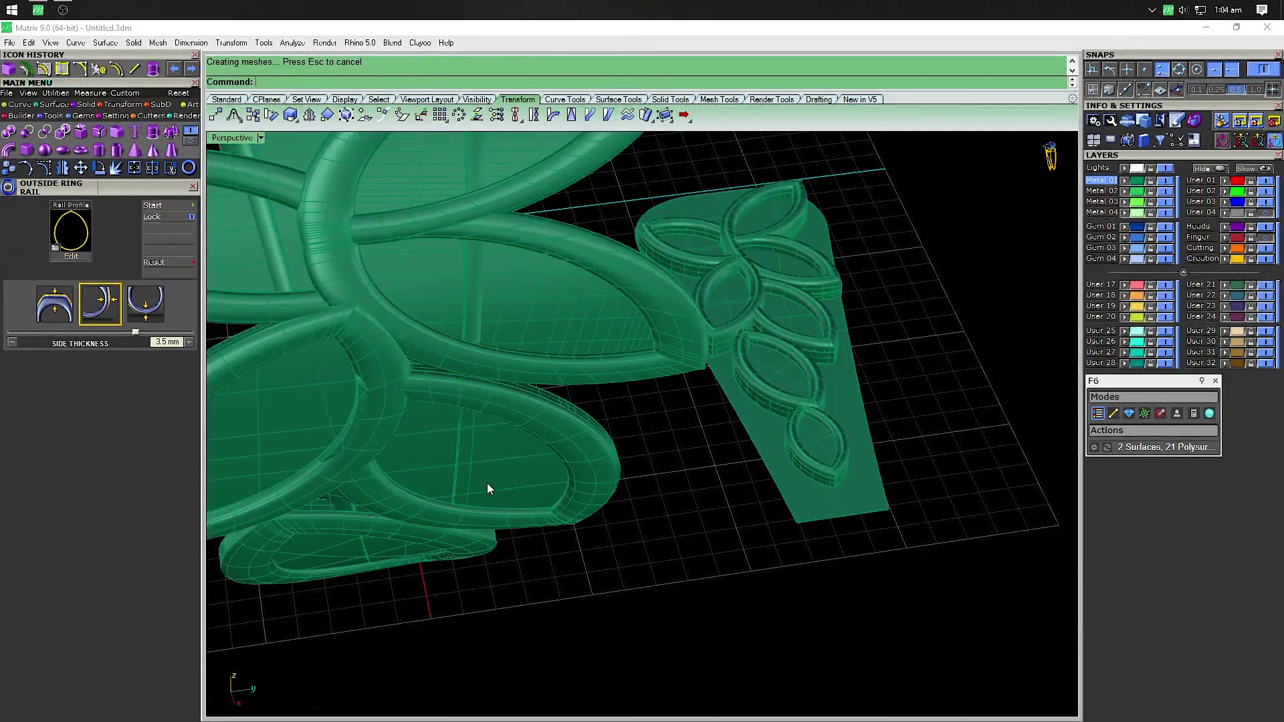
{"action": "key", "text": "ctrl+z"}
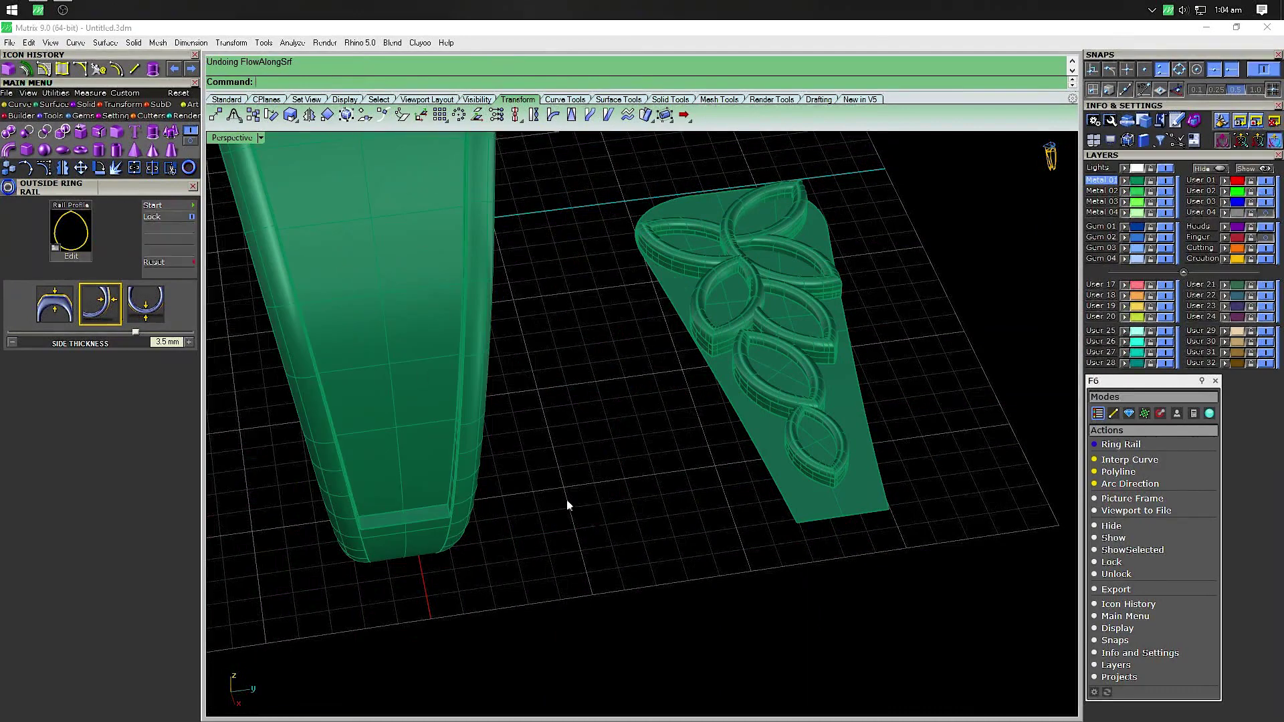
Extrude the shank surface along its normal, retry flowing the leaves onto it, then undo
{"action": "left_click", "coordinate": [405, 342]}
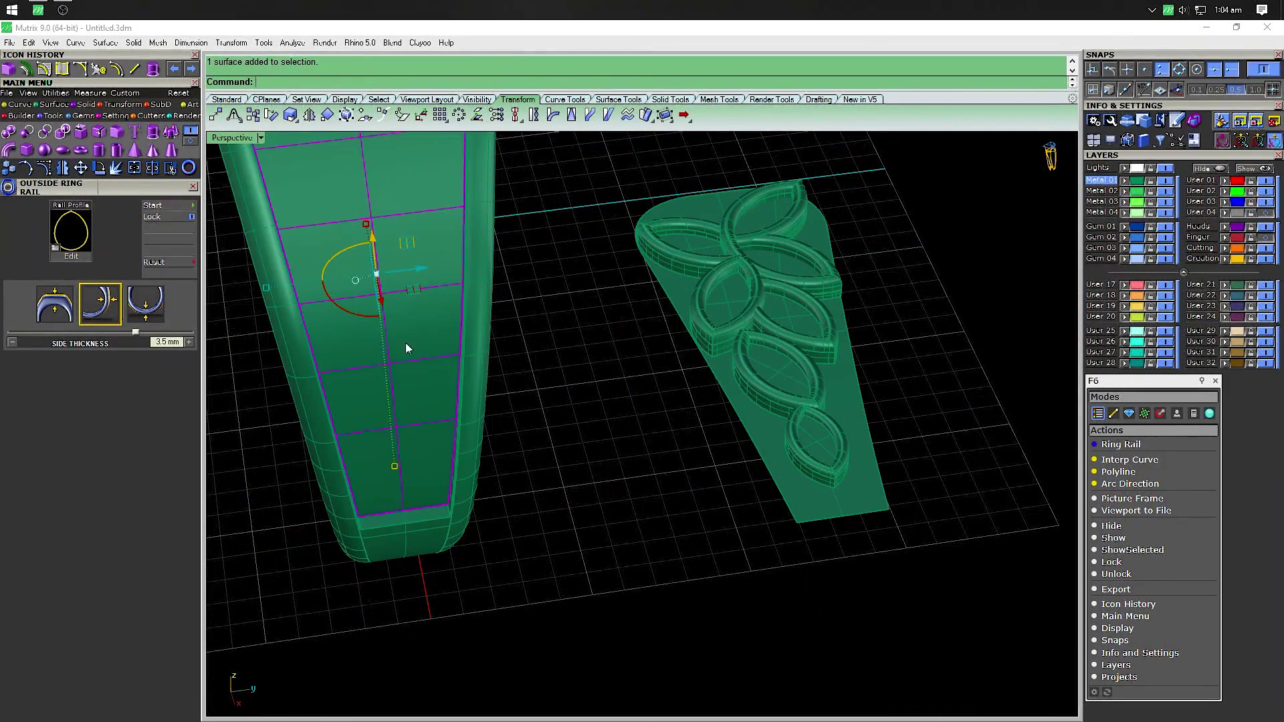
{"action": "left_click", "coordinate": [54, 105]}
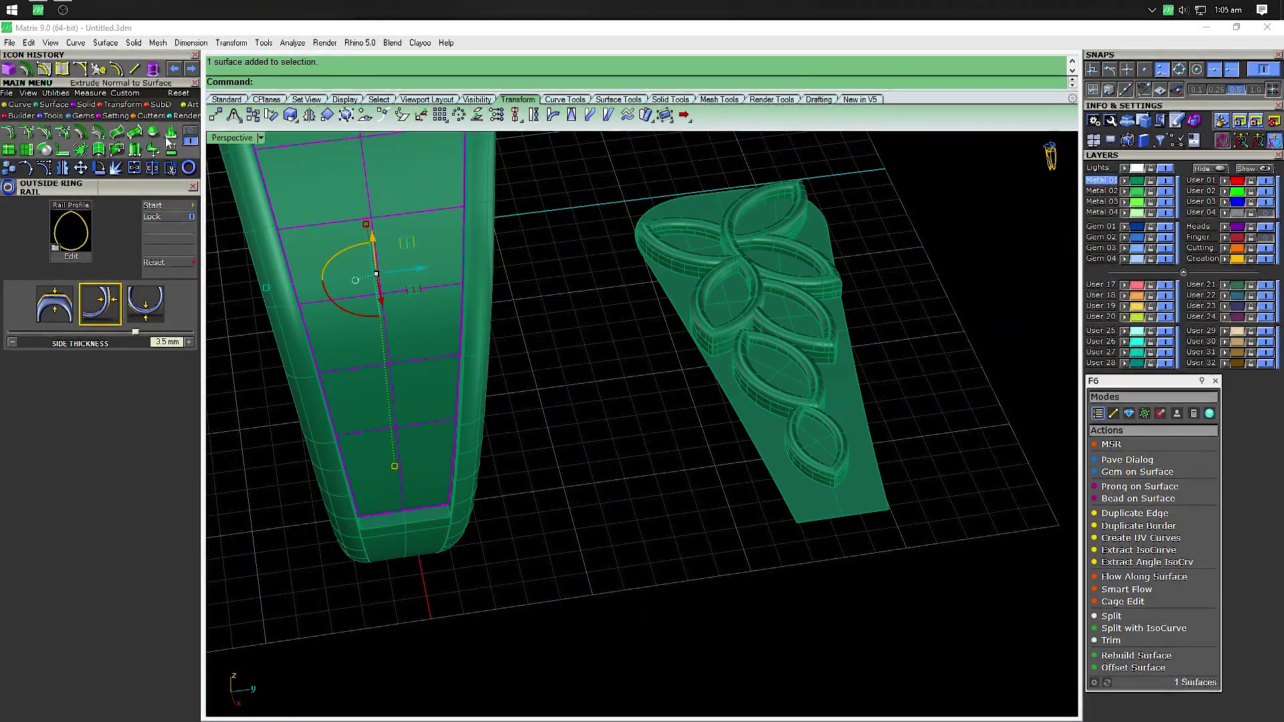
{"action": "left_click", "coordinate": [191, 137]}
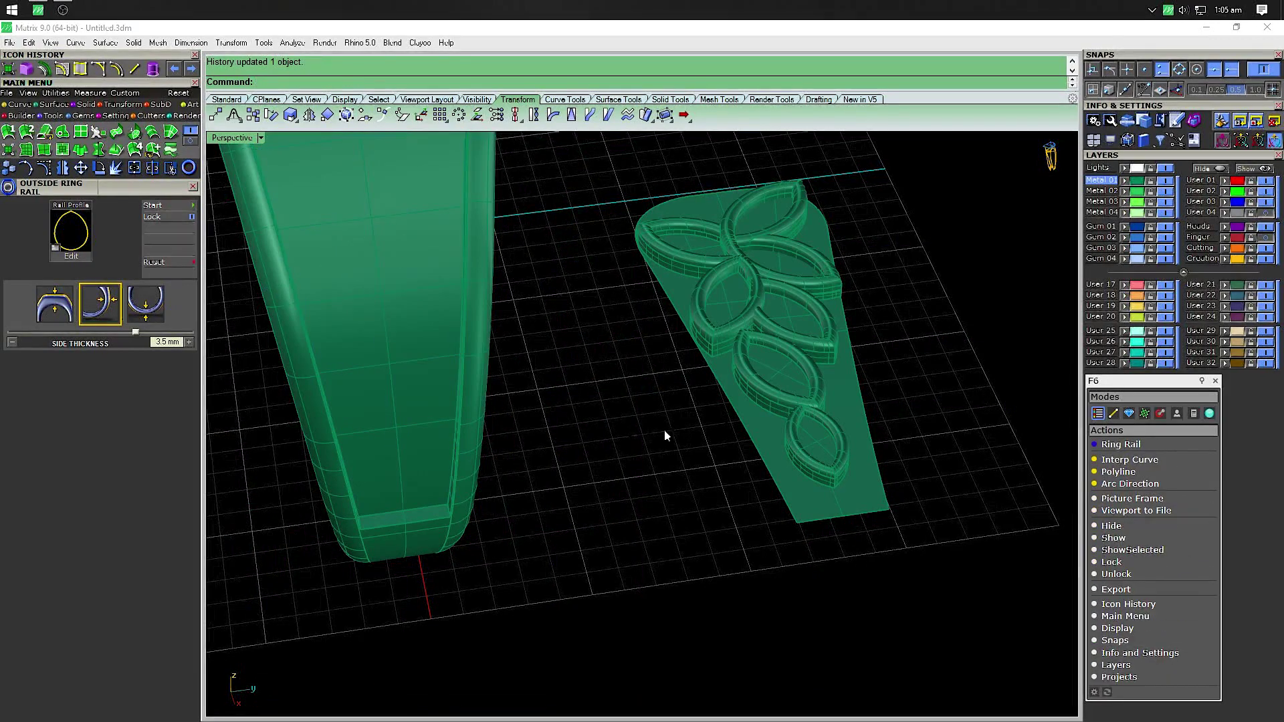
{"action": "left_click", "coordinate": [773, 377]}
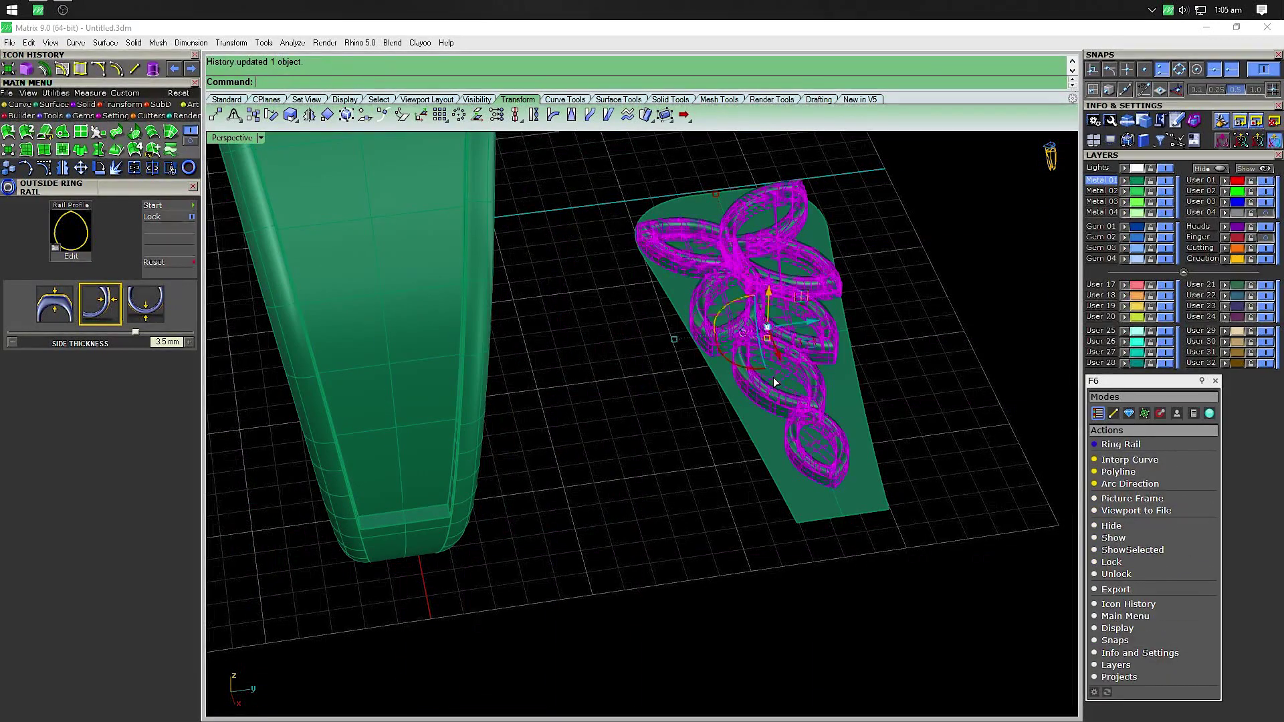
{"action": "right_click", "coordinate": [317, 82]}
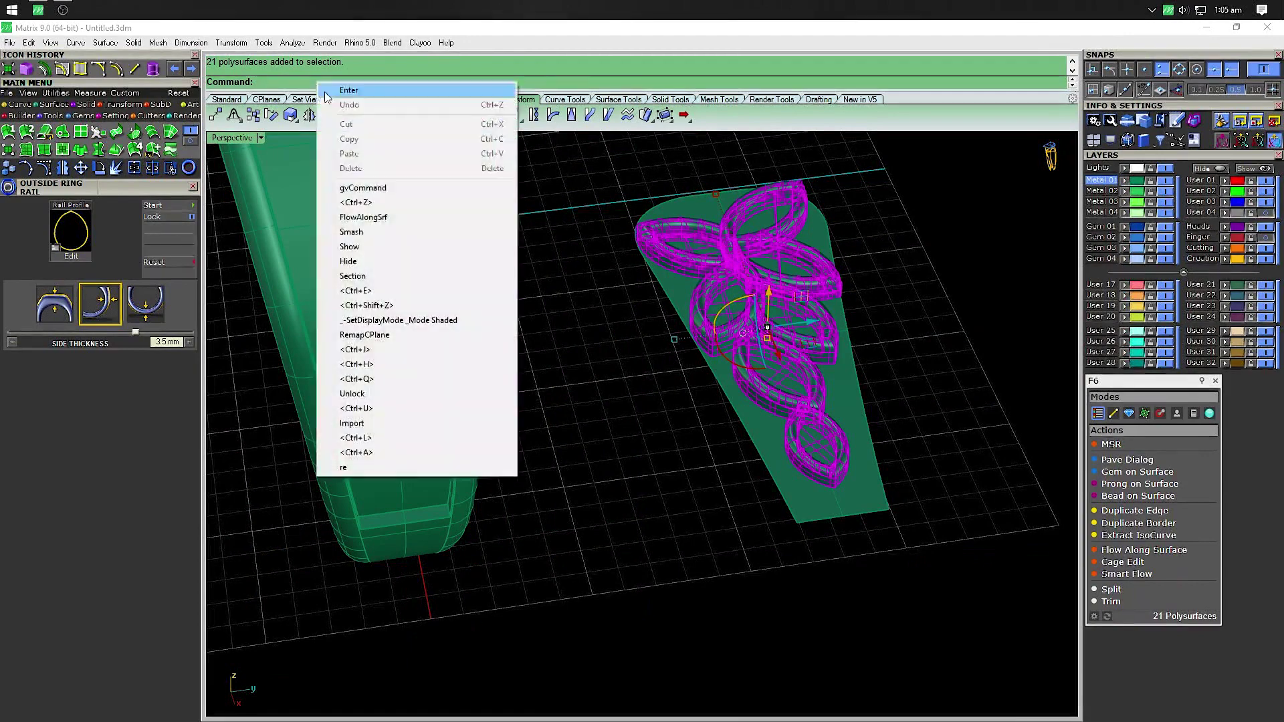
{"action": "left_click", "coordinate": [393, 218]}
{"action": "left_click", "coordinate": [382, 476]}
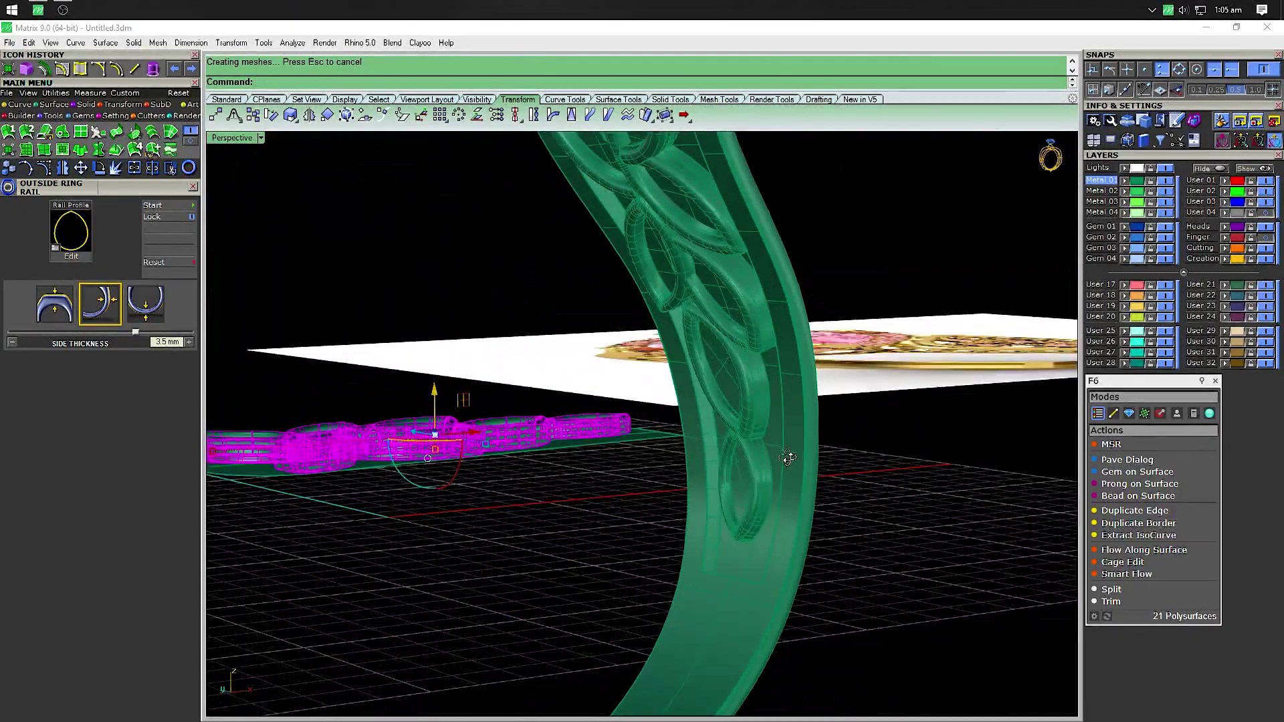
{"action": "key", "text": "ctrl+z"}
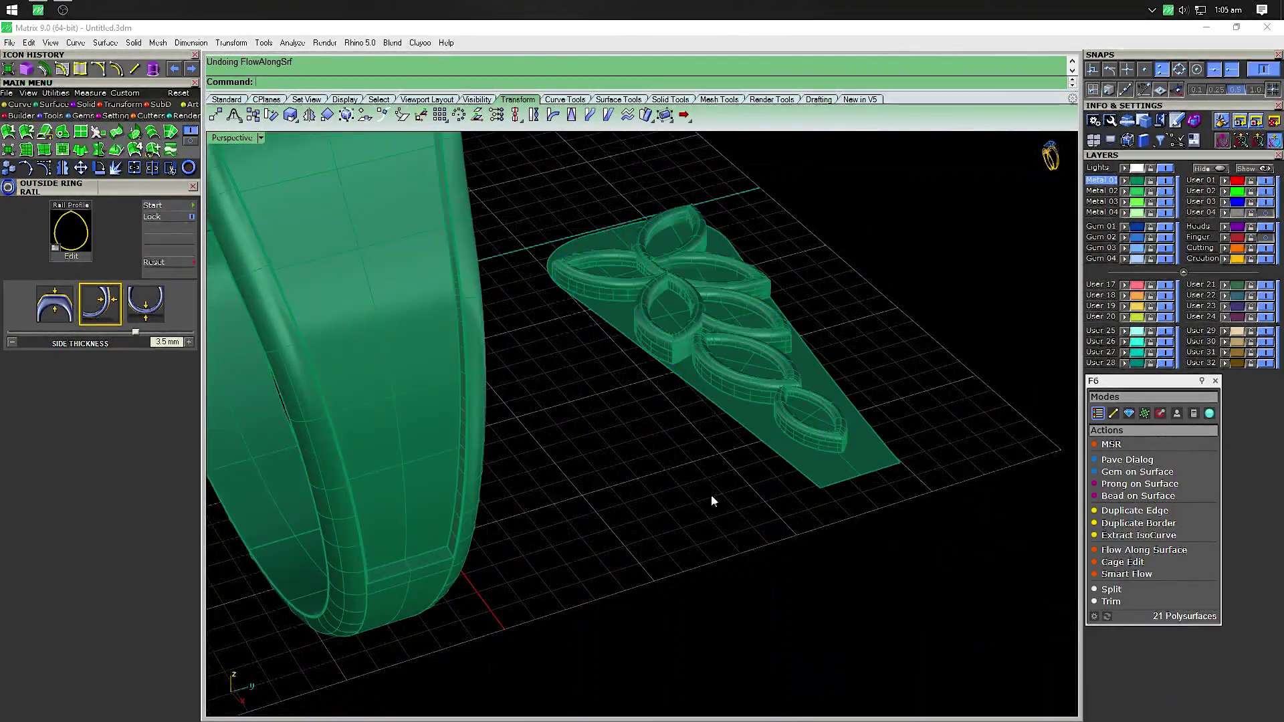
Raise the flat base surface about 0.971, retry the flow onto the ring, then undo
{"action": "mouse_move", "coordinate": [711, 495]}
{"action": "right_mouse_down"}
{"action": "mouse_move", "coordinate": [670, 426]}
{"action": "mouse_move", "coordinate": [668, 453]}
{"action": "mouse_move", "coordinate": [749, 511]}
{"action": "right_mouse_up"}
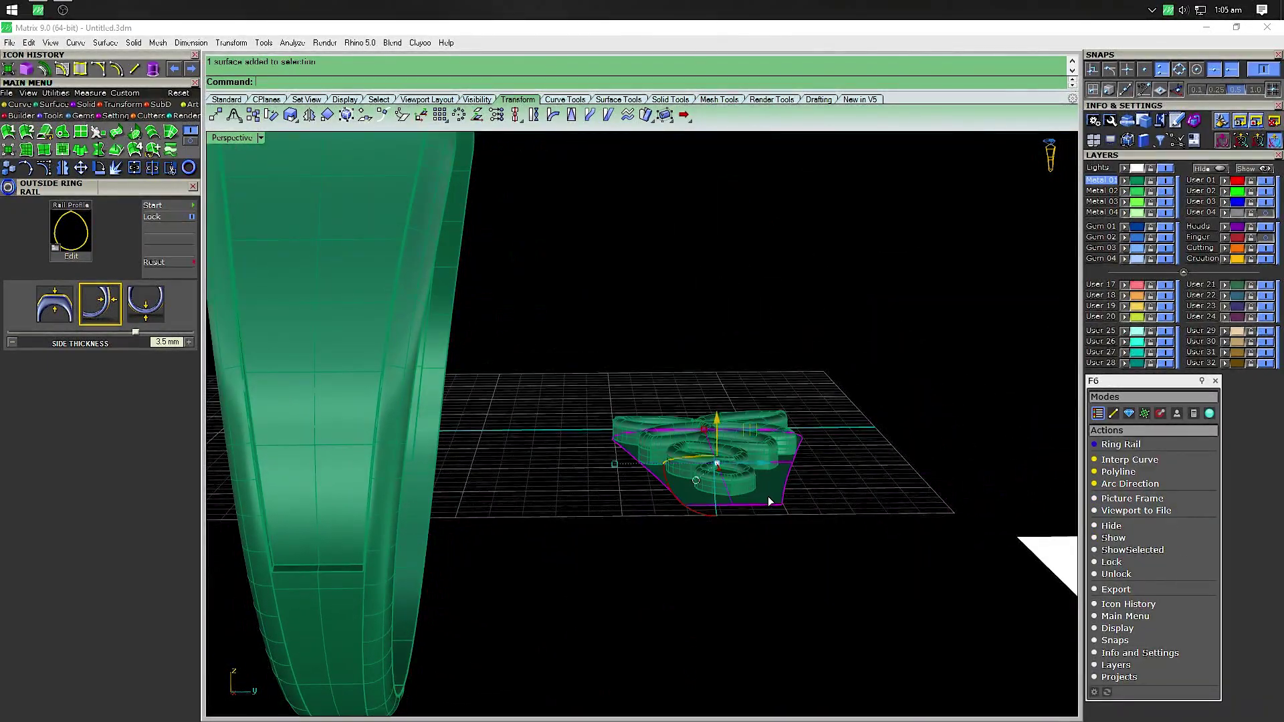
{"action": "left_click_drag", "start_coordinate": [720, 419], "coordinate": [721, 394]}
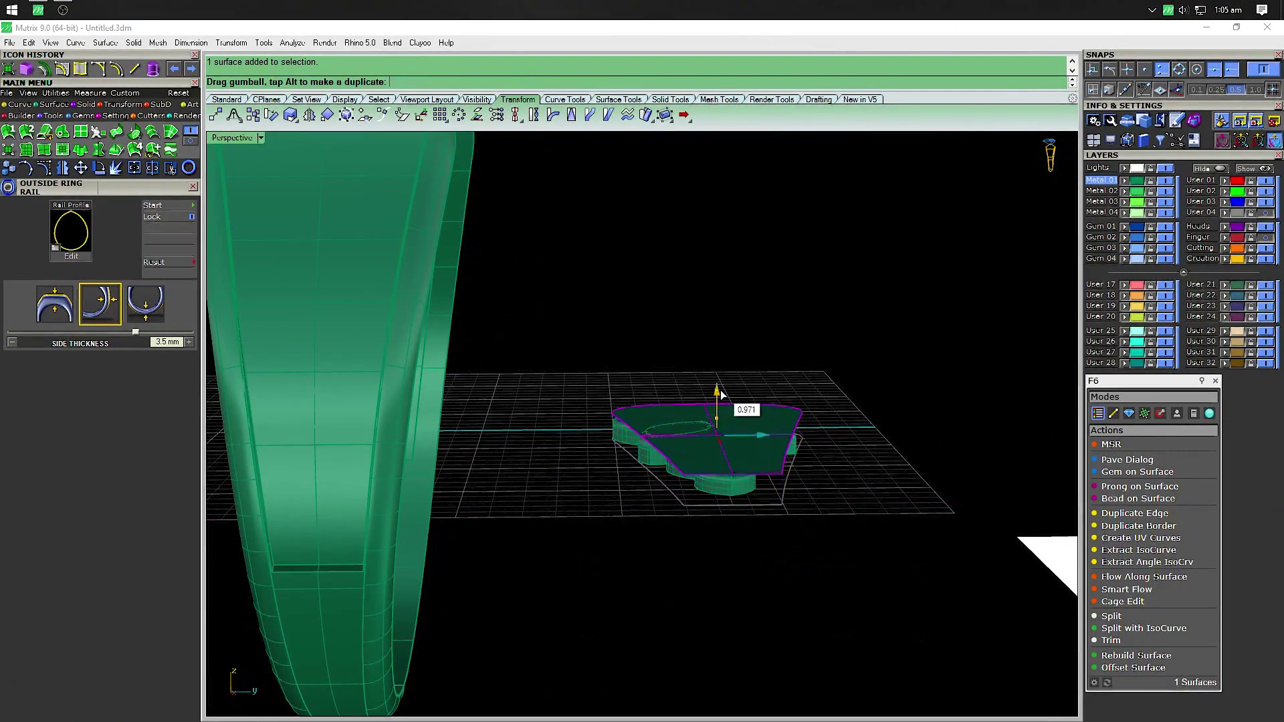
{"action": "left_click", "coordinate": [567, 320]}
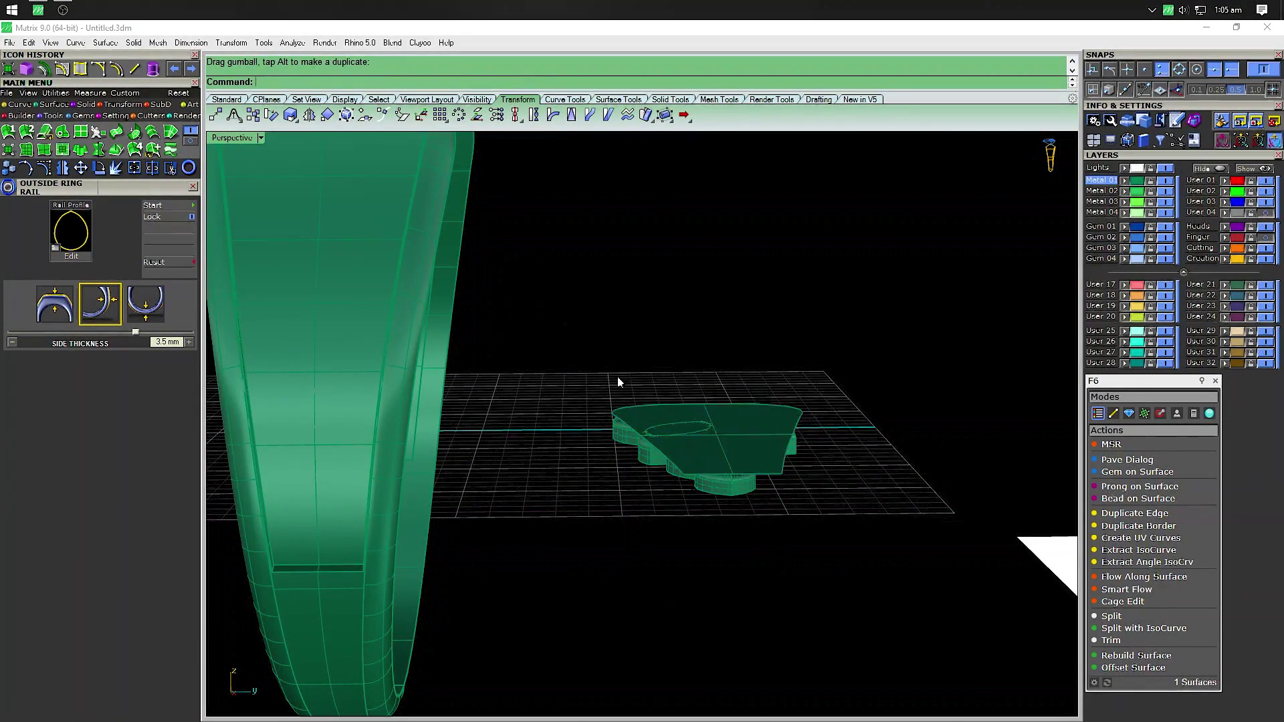
{"action": "left_click", "coordinate": [741, 495]}
{"action": "mouse_move", "coordinate": [732, 460]}
{"action": "right_mouse_down"}
{"action": "mouse_move", "coordinate": [779, 553]}
{"action": "mouse_move", "coordinate": [773, 475]}
{"action": "right_mouse_up"}
{"action": "left_click", "coordinate": [355, 518]}
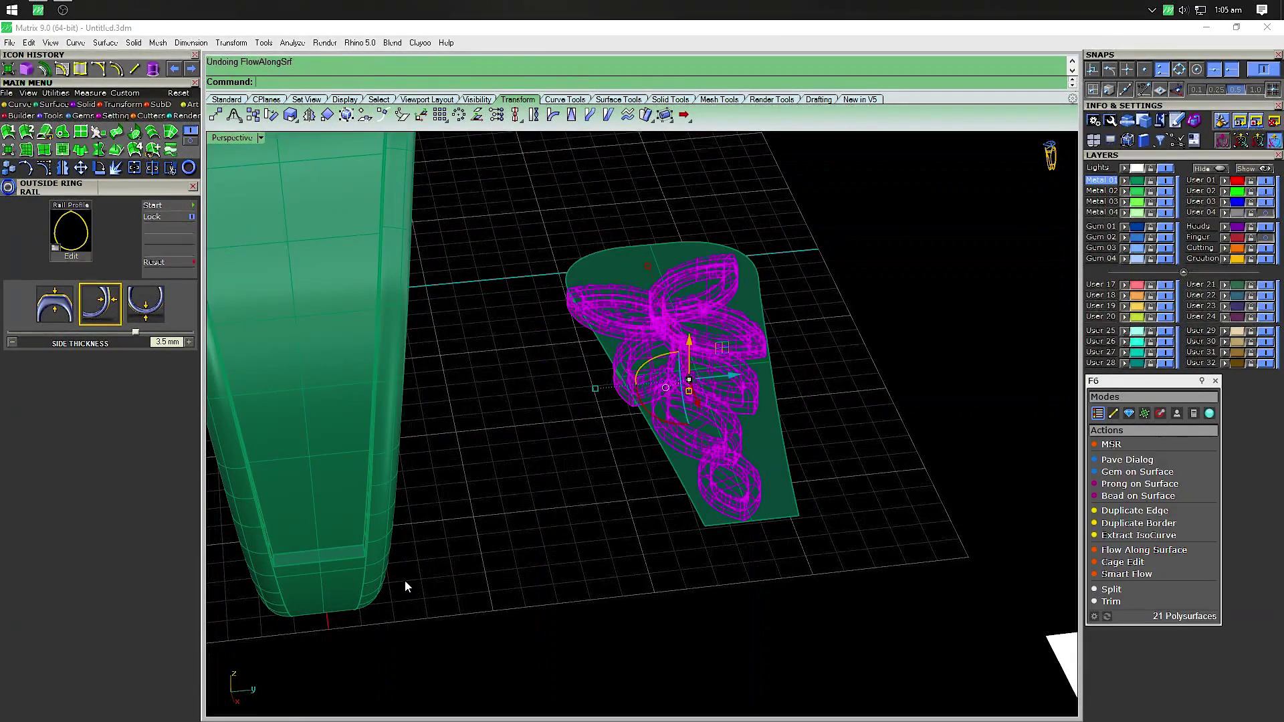
{"action": "key", "text": "ctrl+z"}
{"action": "key", "text": "Escape"}
Flow the 21 leaf polysurfaces from the flat base surface onto the shank surface
{"action": "left_click", "coordinate": [718, 495]}
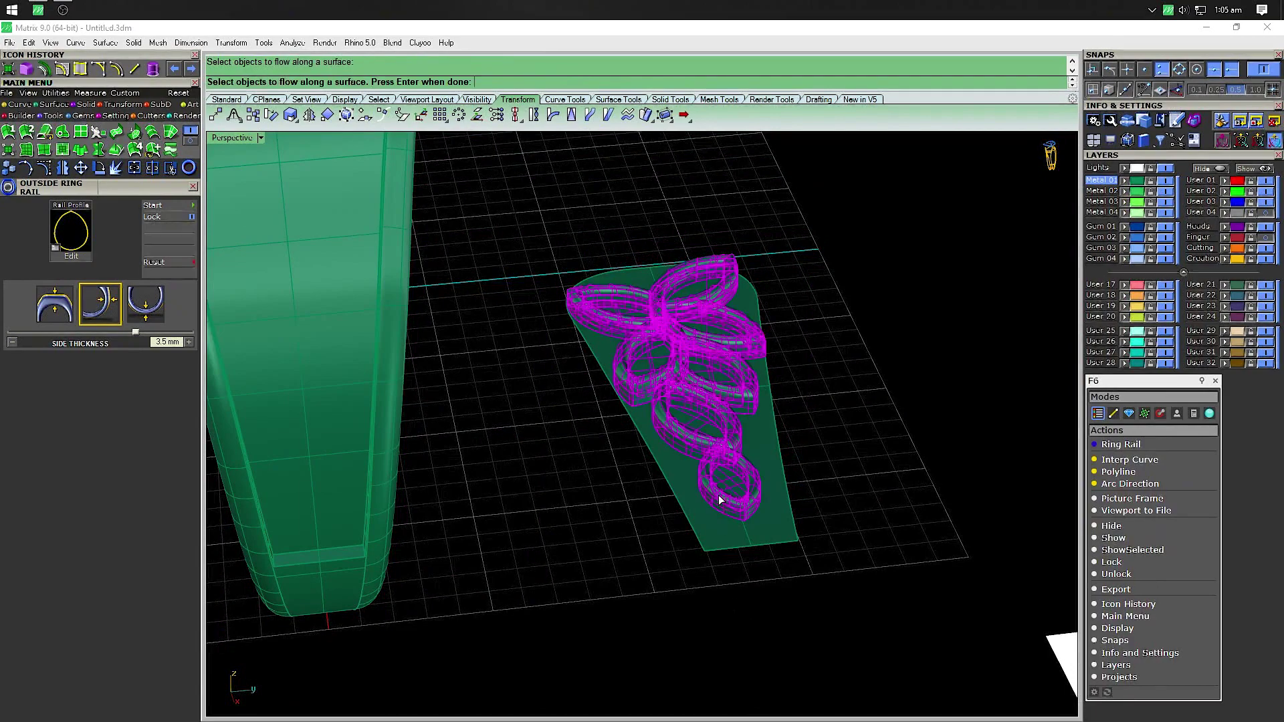
{"action": "key", "text": "Return"}
{"action": "left_click", "coordinate": [697, 555]}
{"action": "left_click", "coordinate": [335, 535]}
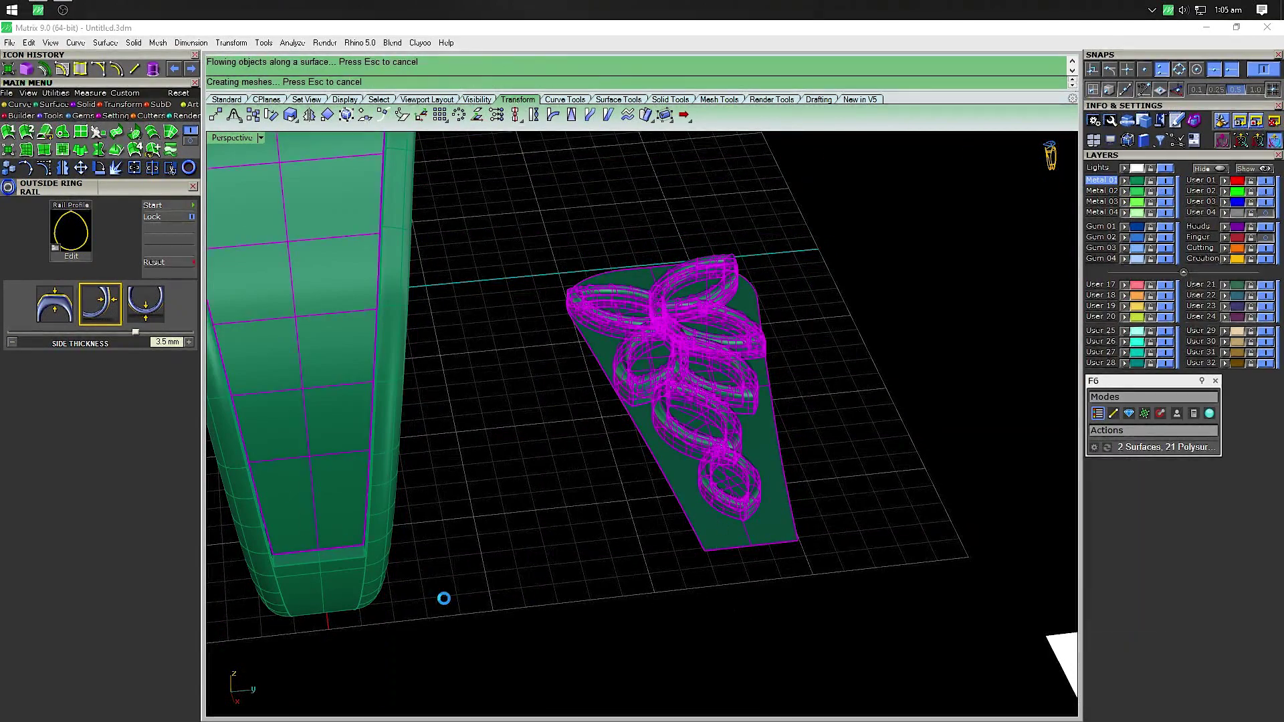
{"action": "mouse_move", "coordinate": [444, 599]}
{"action": "right_mouse_down"}
{"action": "mouse_move", "coordinate": [436, 640]}
{"action": "mouse_move", "coordinate": [501, 588]}
{"action": "mouse_move", "coordinate": [502, 553]}
{"action": "mouse_move", "coordinate": [578, 490]}
{"action": "mouse_move", "coordinate": [624, 559]}
{"action": "mouse_move", "coordinate": [524, 562]}
{"action": "mouse_move", "coordinate": [554, 611]}
{"action": "mouse_move", "coordinate": [569, 606]}
{"action": "right_mouse_up"}
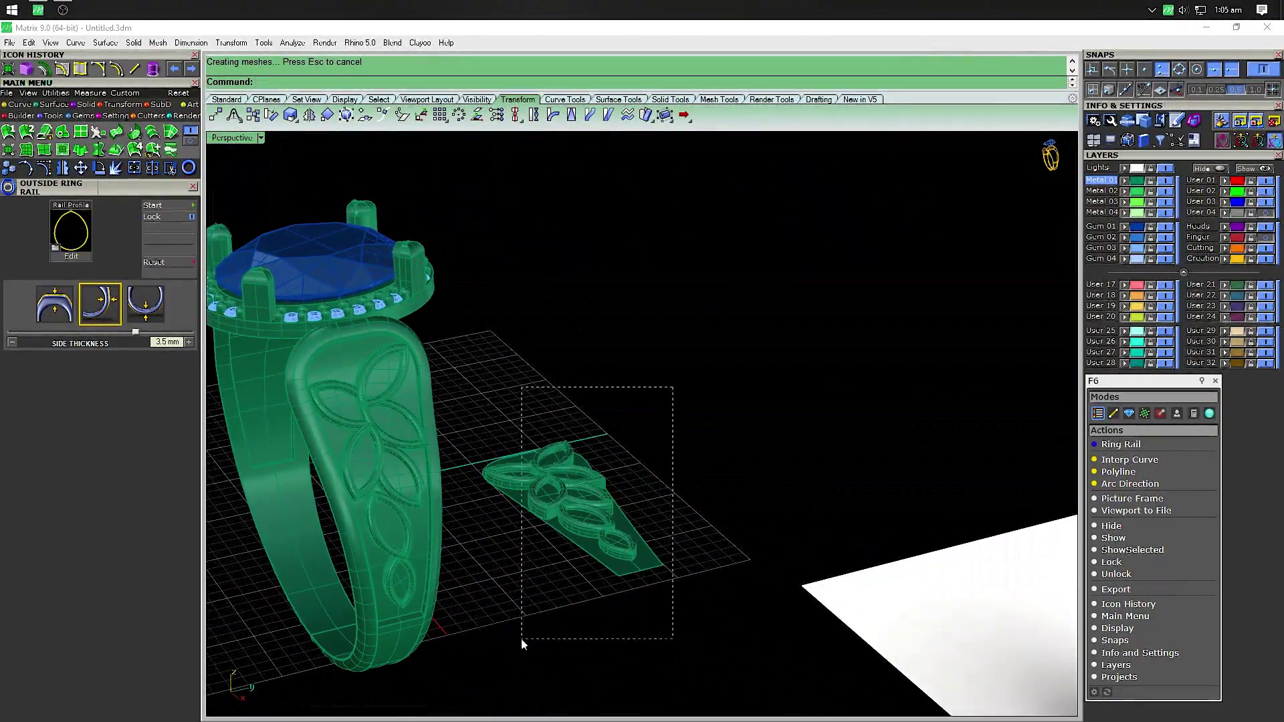
Remove the flat leaf template and a leftover pattern element
{"action": "left_click_drag", "start_coordinate": [630, 471], "coordinate": [520, 639]}
{"action": "key", "text": "Escape"}
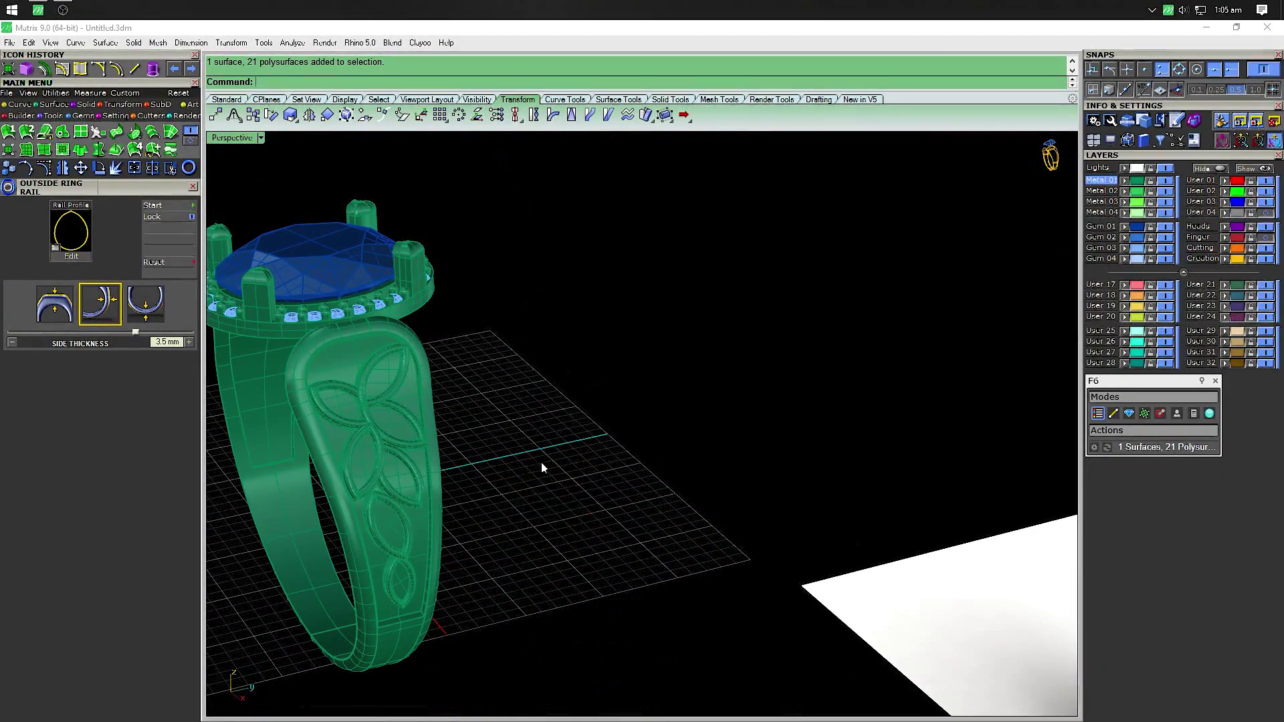
{"action": "mouse_move", "coordinate": [540, 462]}
{"action": "right_mouse_down"}
{"action": "mouse_move", "coordinate": [573, 464]}
{"action": "mouse_move", "coordinate": [669, 399]}
{"action": "mouse_move", "coordinate": [440, 343]}
{"action": "right_mouse_up"}
{"action": "scroll", "coordinate": [468, 375], "scroll_direction": "up", "scroll_amount": 3}
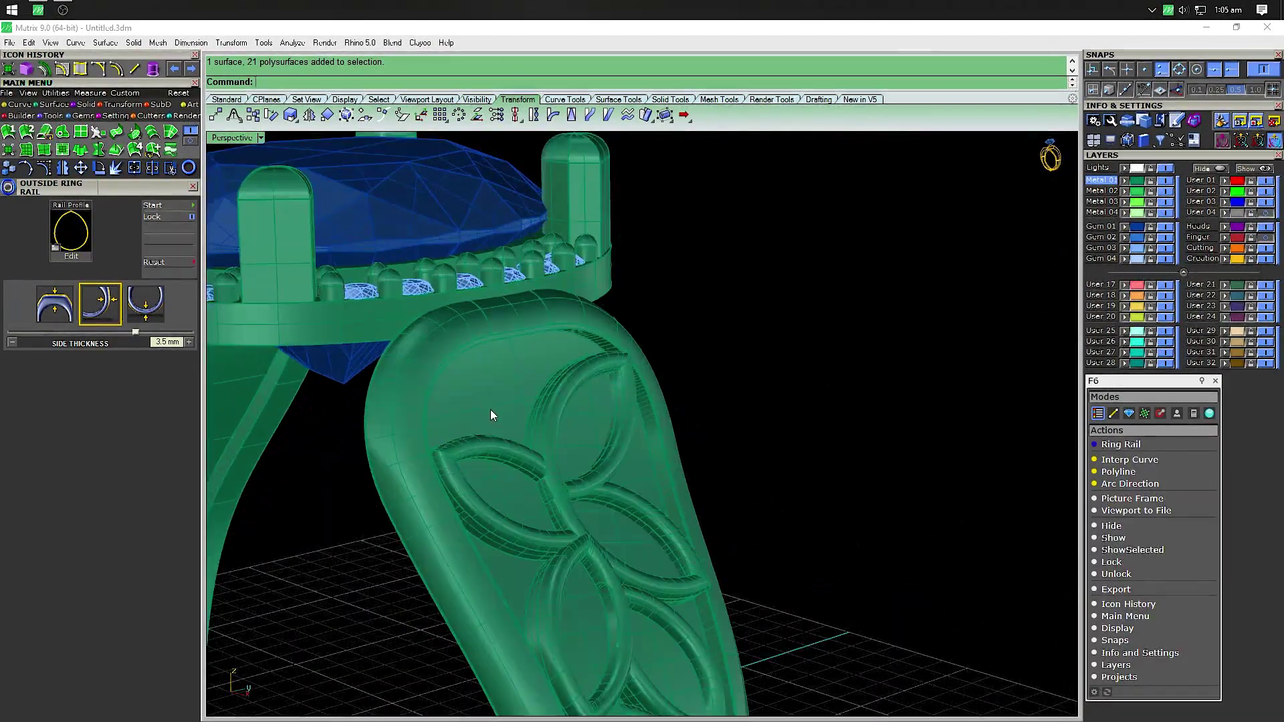
{"action": "left_click", "coordinate": [515, 420]}
{"action": "key", "text": "Delete"}
Delete the right shank half of the ring
{"action": "scroll", "coordinate": [602, 515], "scroll_direction": "up", "scroll_amount": 3}
{"action": "mouse_move", "coordinate": [569, 530]}
{"action": "right_mouse_down"}
{"action": "mouse_move", "coordinate": [682, 421]}
{"action": "mouse_move", "coordinate": [697, 473]}
{"action": "mouse_move", "coordinate": [668, 531]}
{"action": "mouse_move", "coordinate": [691, 385]}
{"action": "mouse_move", "coordinate": [553, 510]}
{"action": "mouse_move", "coordinate": [614, 491]}
{"action": "right_mouse_up"}
{"action": "scroll", "coordinate": [552, 510], "scroll_direction": "up", "scroll_amount": 3}
{"action": "scroll", "coordinate": [542, 492], "scroll_direction": "up", "scroll_amount": 2}
{"action": "scroll", "coordinate": [513, 511], "scroll_direction": "down", "scroll_amount": 2}
{"action": "scroll", "coordinate": [530, 512], "scroll_direction": "down", "scroll_amount": 2}
{"action": "left_click", "coordinate": [628, 470]}
{"action": "scroll", "coordinate": [628, 470], "scroll_direction": "down", "scroll_amount": 5}
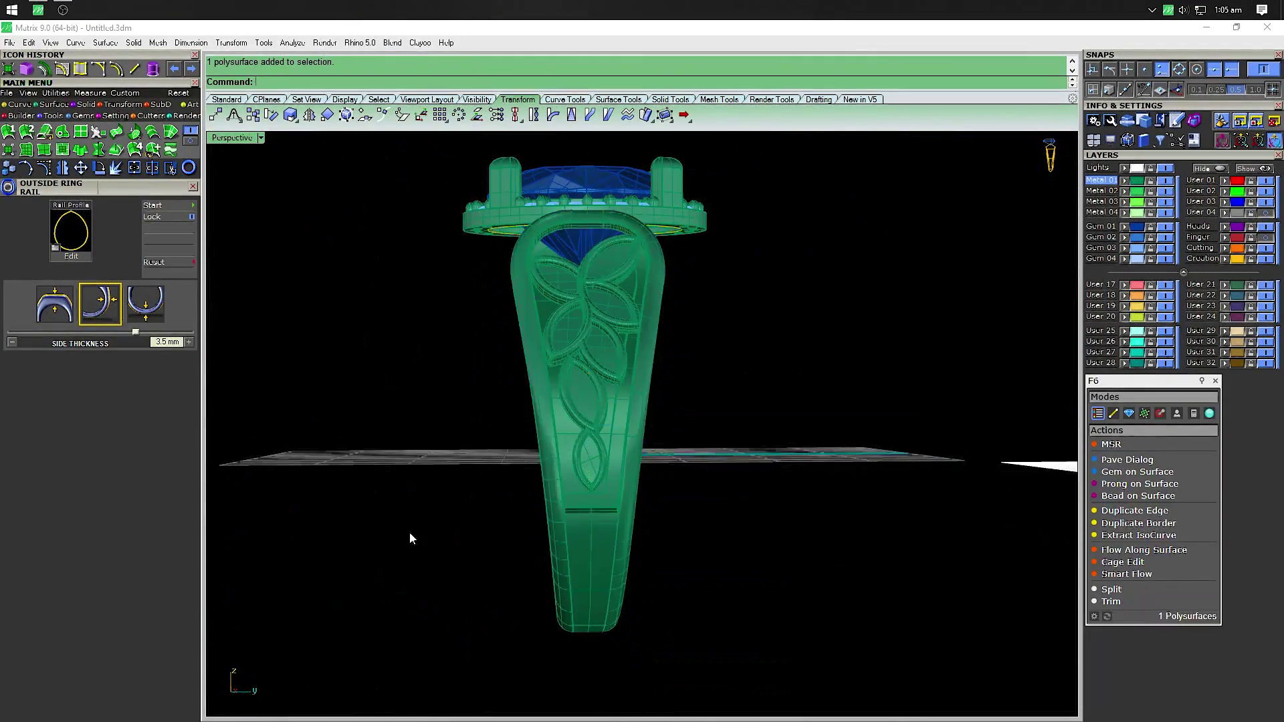
{"action": "mouse_move", "coordinate": [410, 532]}
{"action": "right_mouse_down"}
{"action": "mouse_move", "coordinate": [559, 539]}
{"action": "mouse_move", "coordinate": [724, 600]}
{"action": "right_mouse_up"}
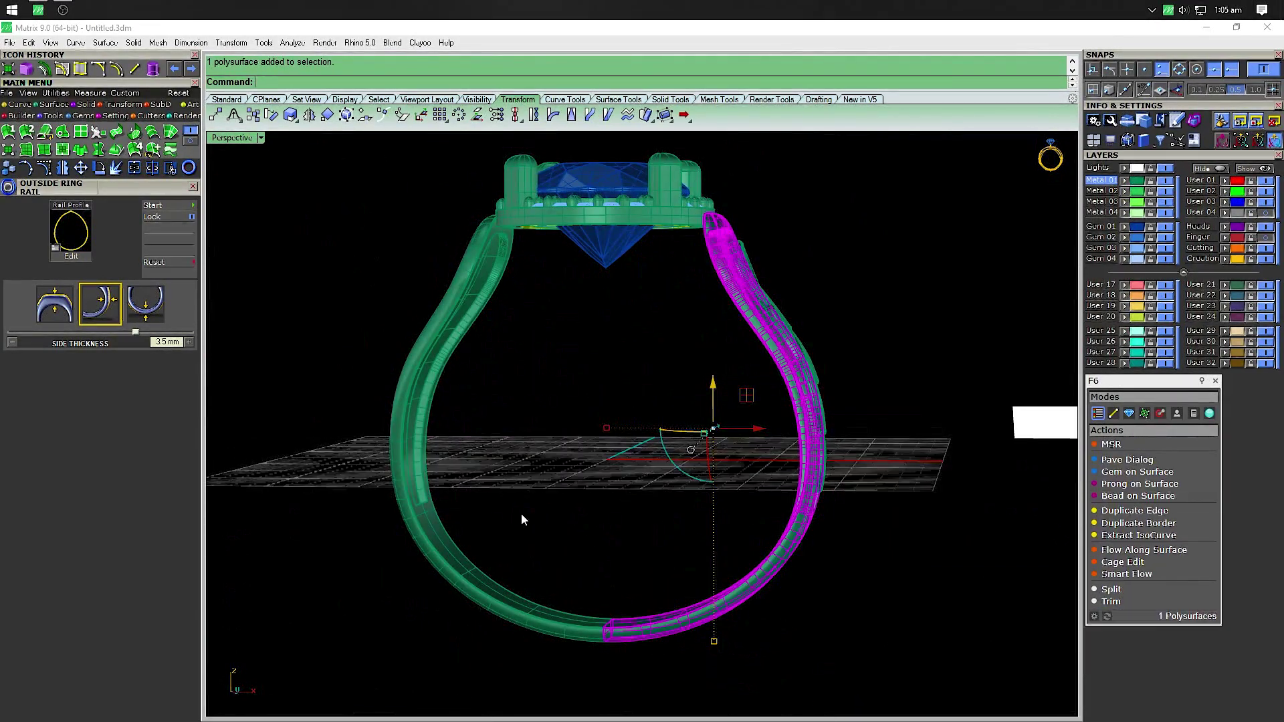
{"action": "right_click_drag", "start_coordinate": [520, 514], "coordinate": [385, 623]}
{"action": "key", "text": "Delete"}
Select the leaf-patterned left shank and start Cage Edit with default settings
{"action": "mouse_move", "coordinate": [688, 672]}
{"action": "right_mouse_down"}
{"action": "mouse_move", "coordinate": [504, 647]}
{"action": "mouse_move", "coordinate": [484, 622]}
{"action": "mouse_move", "coordinate": [635, 654]}
{"action": "mouse_move", "coordinate": [323, 567]}
{"action": "right_mouse_up"}
{"action": "left_click_drag", "start_coordinate": [325, 566], "coordinate": [286, 579]}
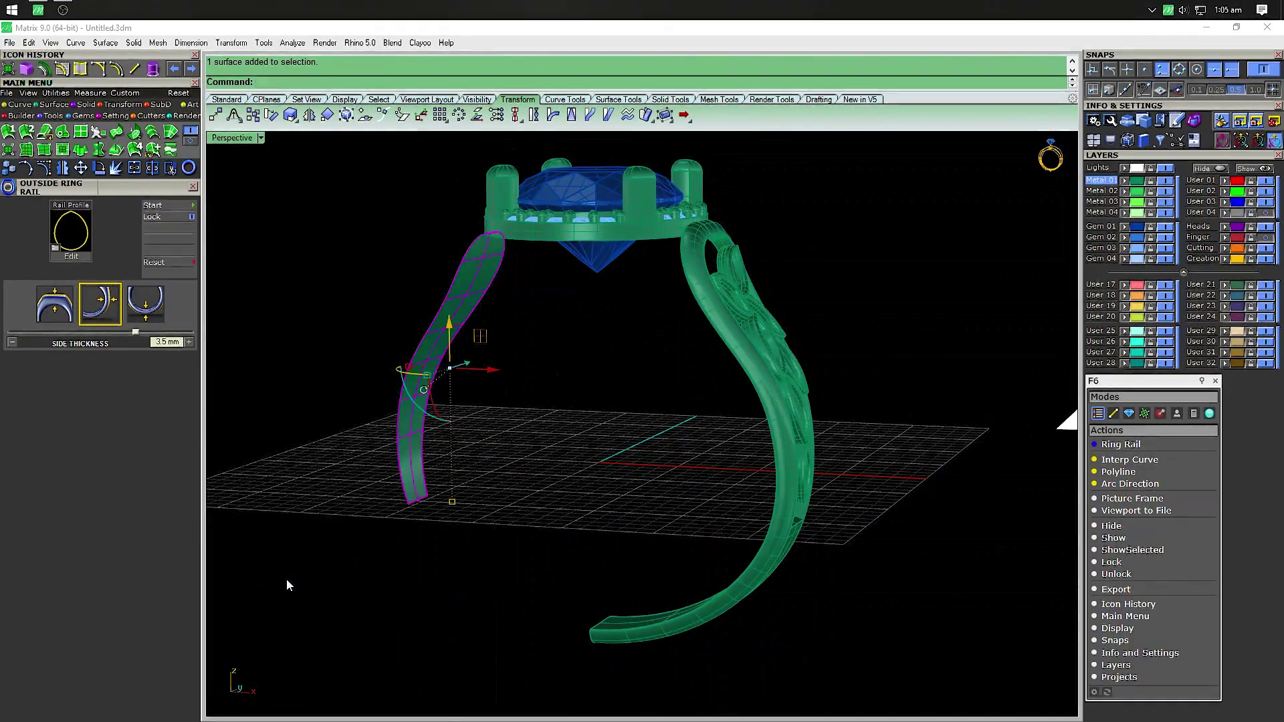
{"action": "right_click_drag", "start_coordinate": [716, 586], "coordinate": [559, 561]}
{"action": "scroll", "coordinate": [616, 529], "scroll_direction": "up", "scroll_amount": 4}
{"action": "mouse_move", "coordinate": [617, 530]}
{"action": "right_mouse_down"}
{"action": "mouse_move", "coordinate": [576, 517]}
{"action": "mouse_move", "coordinate": [568, 533]}
{"action": "right_mouse_up"}
{"action": "left_click", "coordinate": [569, 535]}
{"action": "key", "text": "Return"}
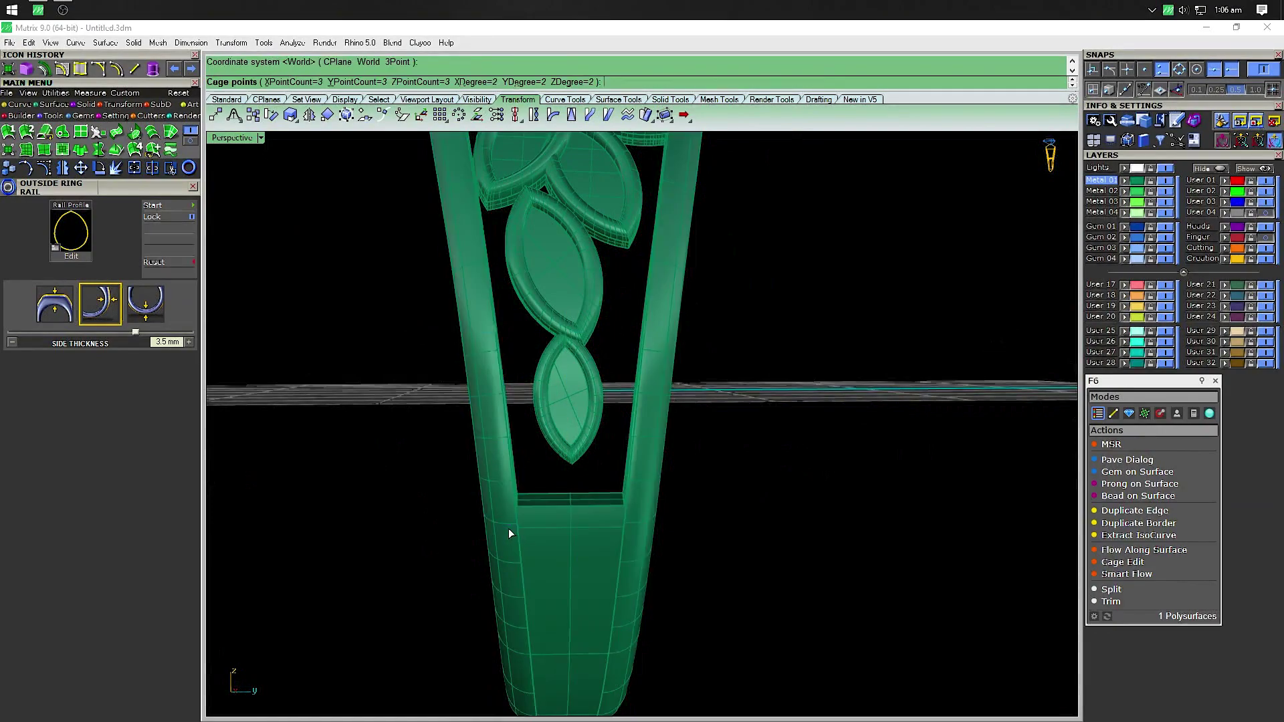
{"action": "key", "text": "Return"}
{"action": "key", "text": "Return"}
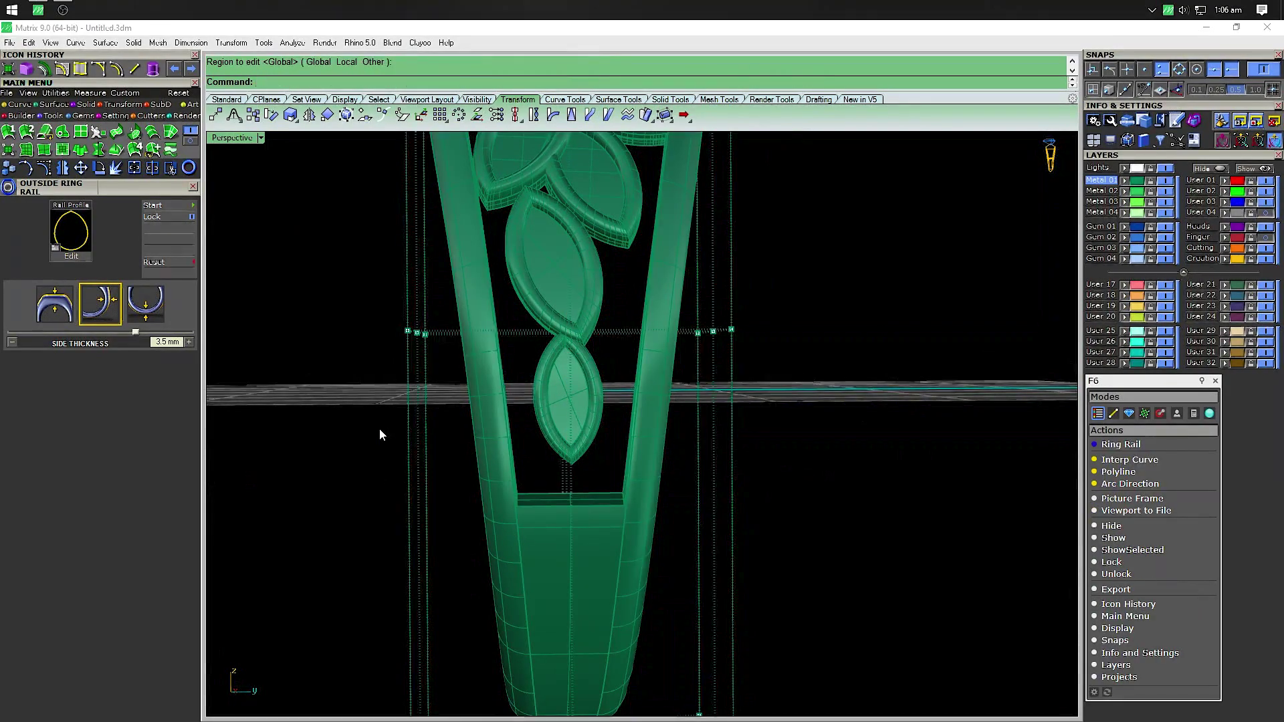
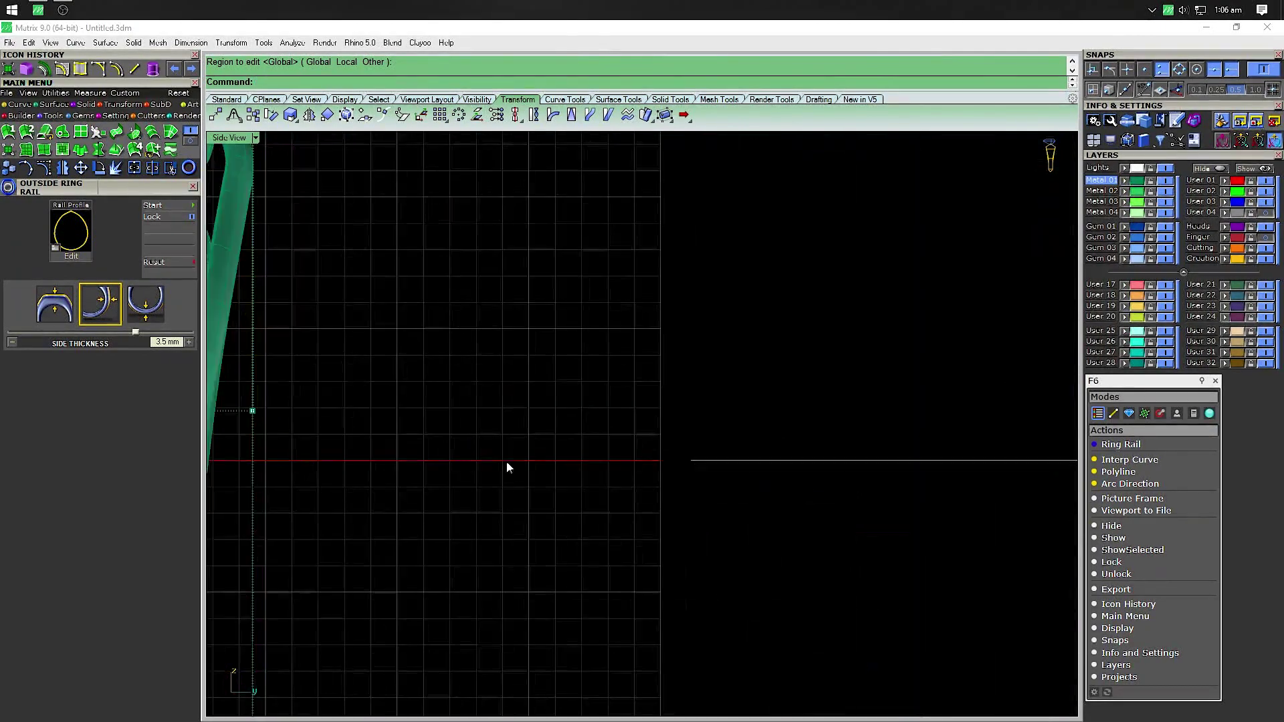
Try dragging the cage points around the lowest leaf, undo the move, and clear the selection
{"action": "left_click_drag", "start_coordinate": [941, 503], "coordinate": [933, 519]}
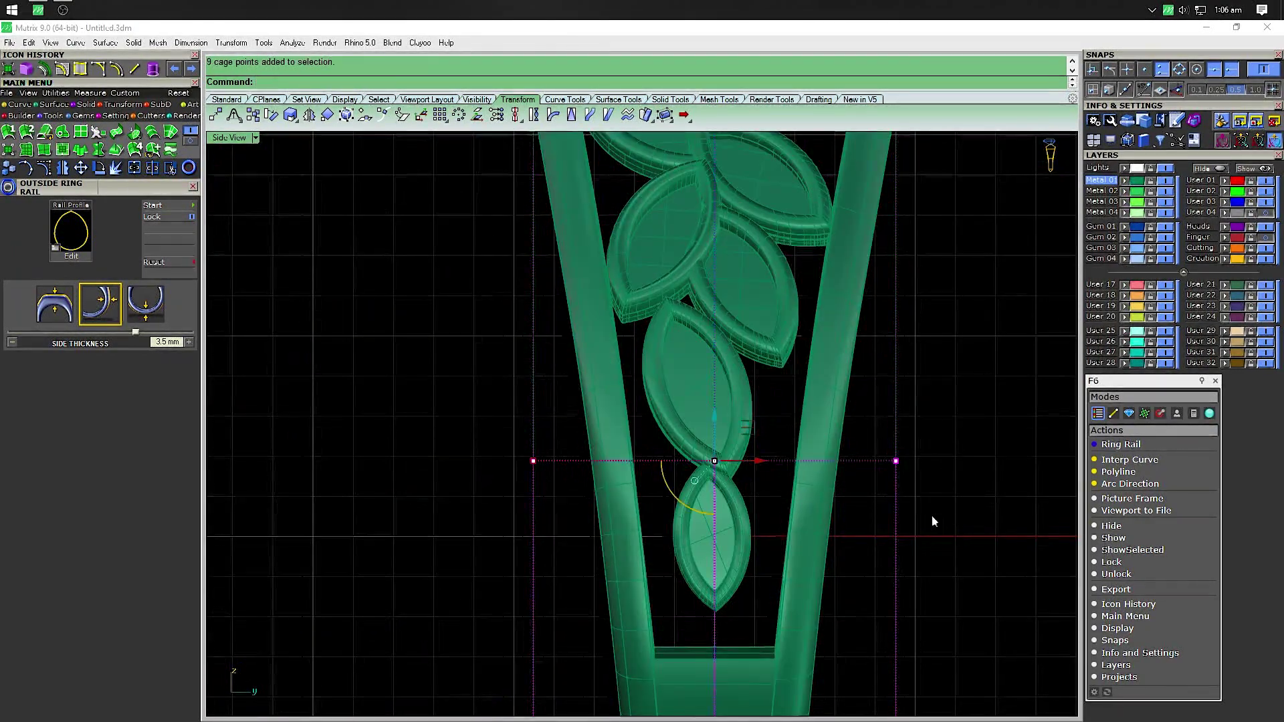
{"action": "left_click_drag", "start_coordinate": [608, 375], "coordinate": [609, 435]}
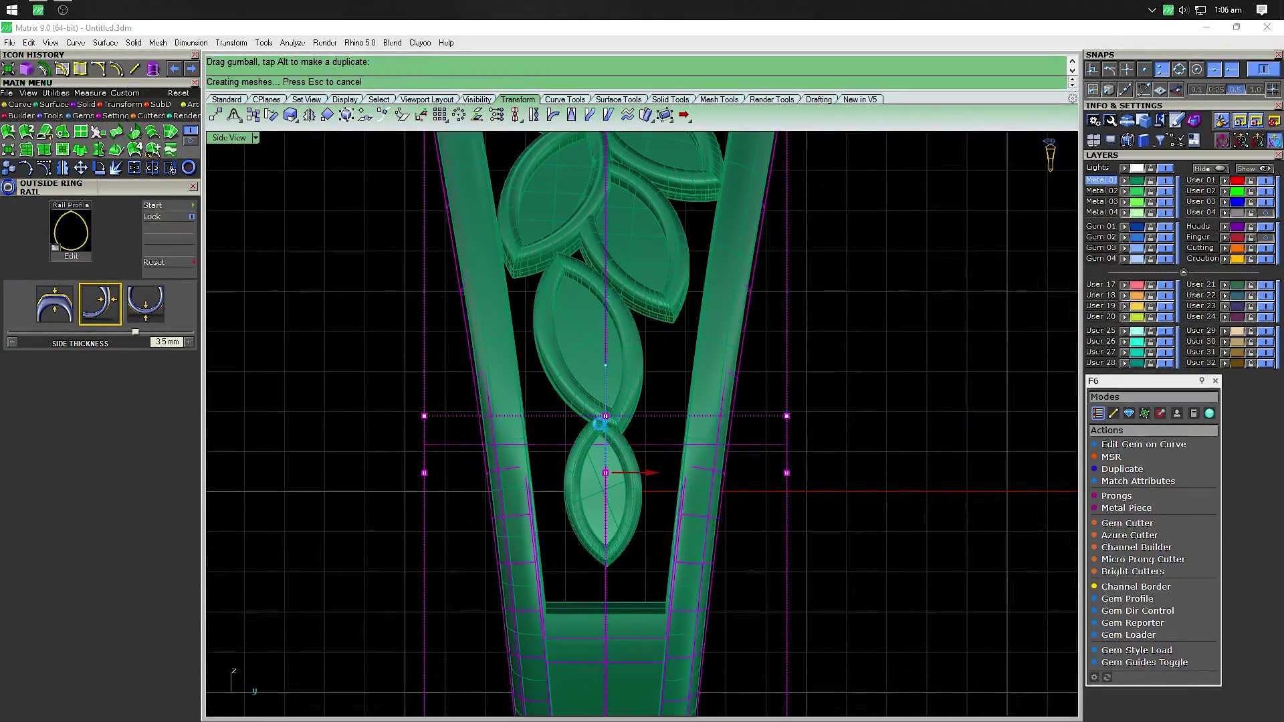
{"action": "key", "text": "ctrl+z"}
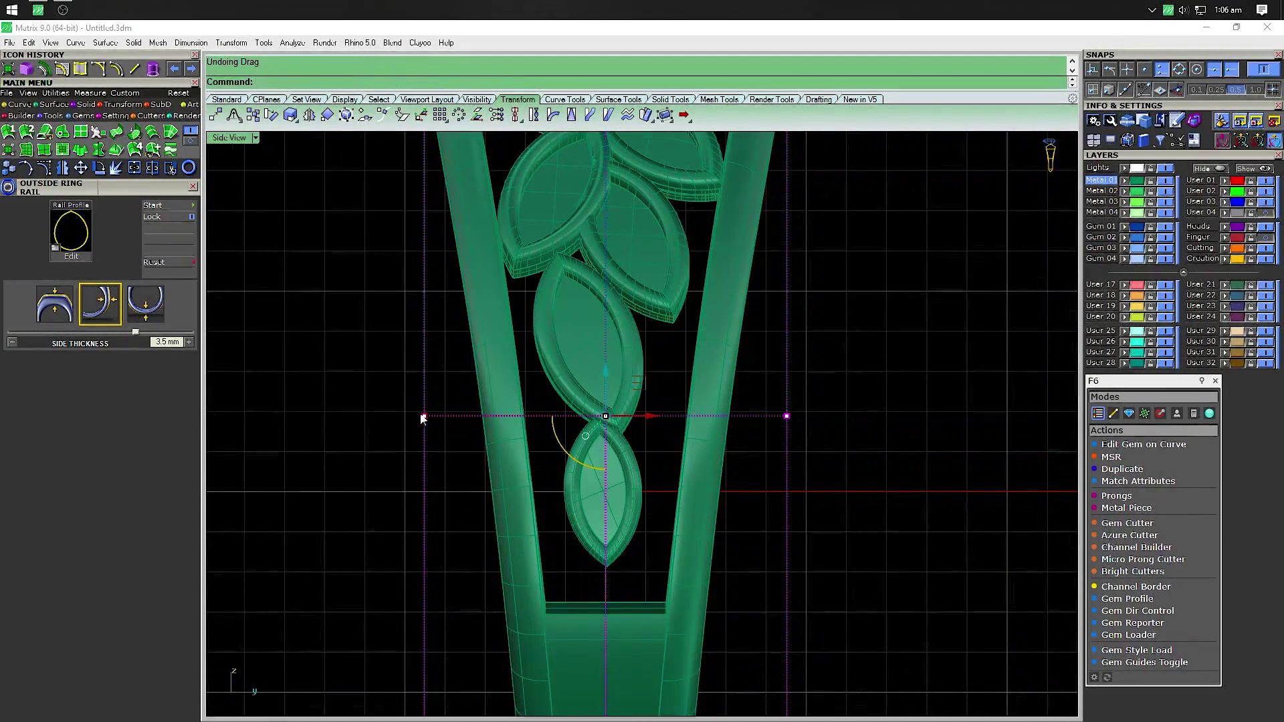
{"action": "left_click_drag", "start_coordinate": [423, 416], "coordinate": [436, 416]}
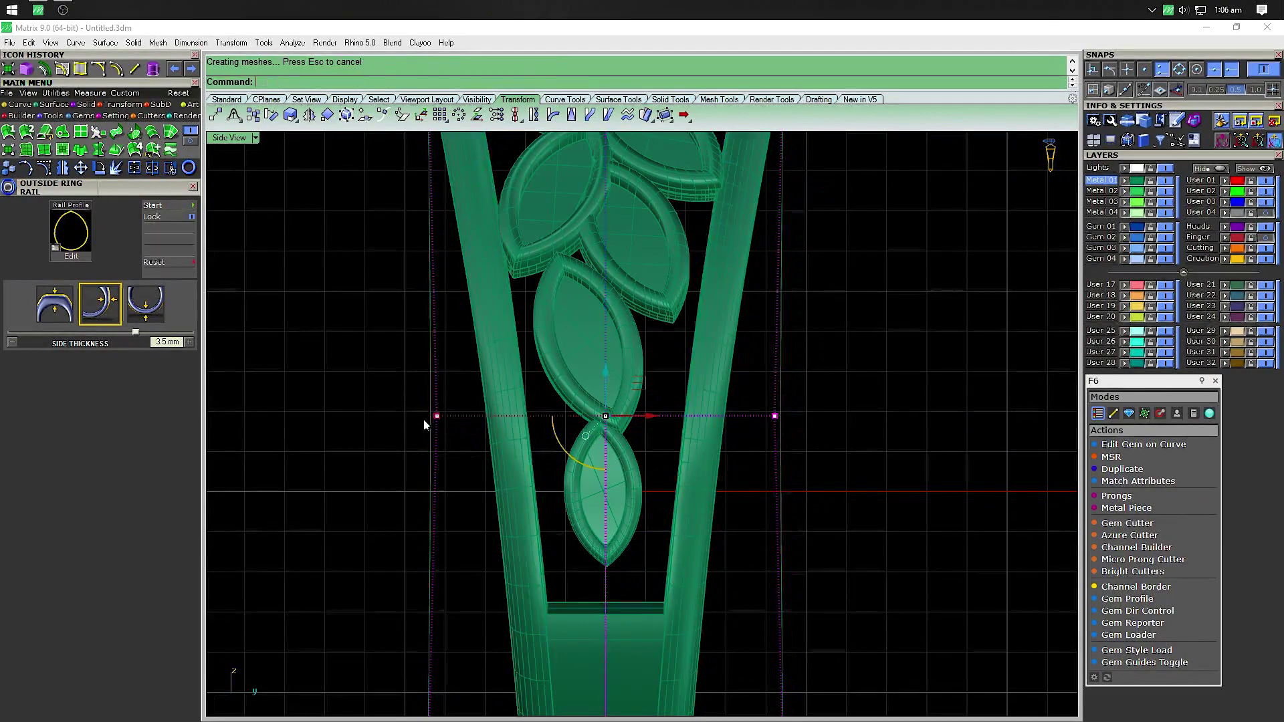
{"action": "key", "text": "Escape"}
In a maximized Perspective view, undo the last cage point move and delete the cage
{"action": "key", "text": "ctrl+m"}
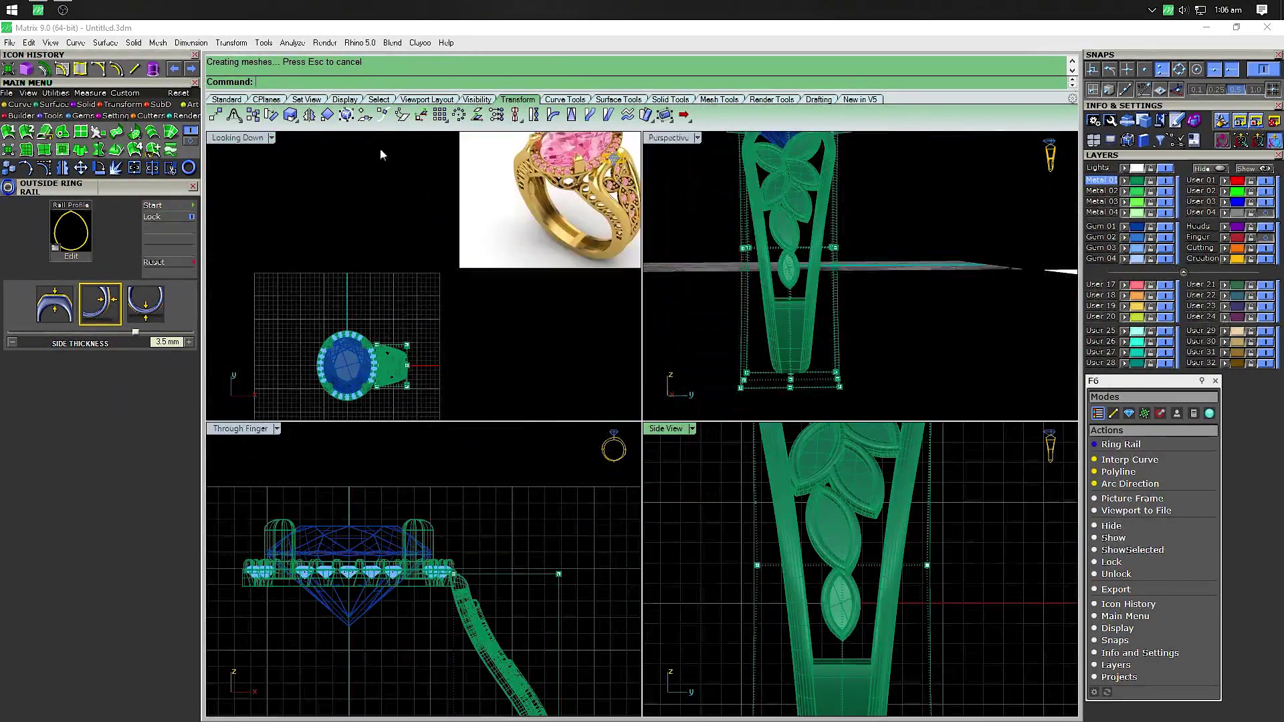
{"action": "key", "text": "ctrl+m"}
{"action": "right_click_drag", "start_coordinate": [667, 271], "coordinate": [661, 355]}
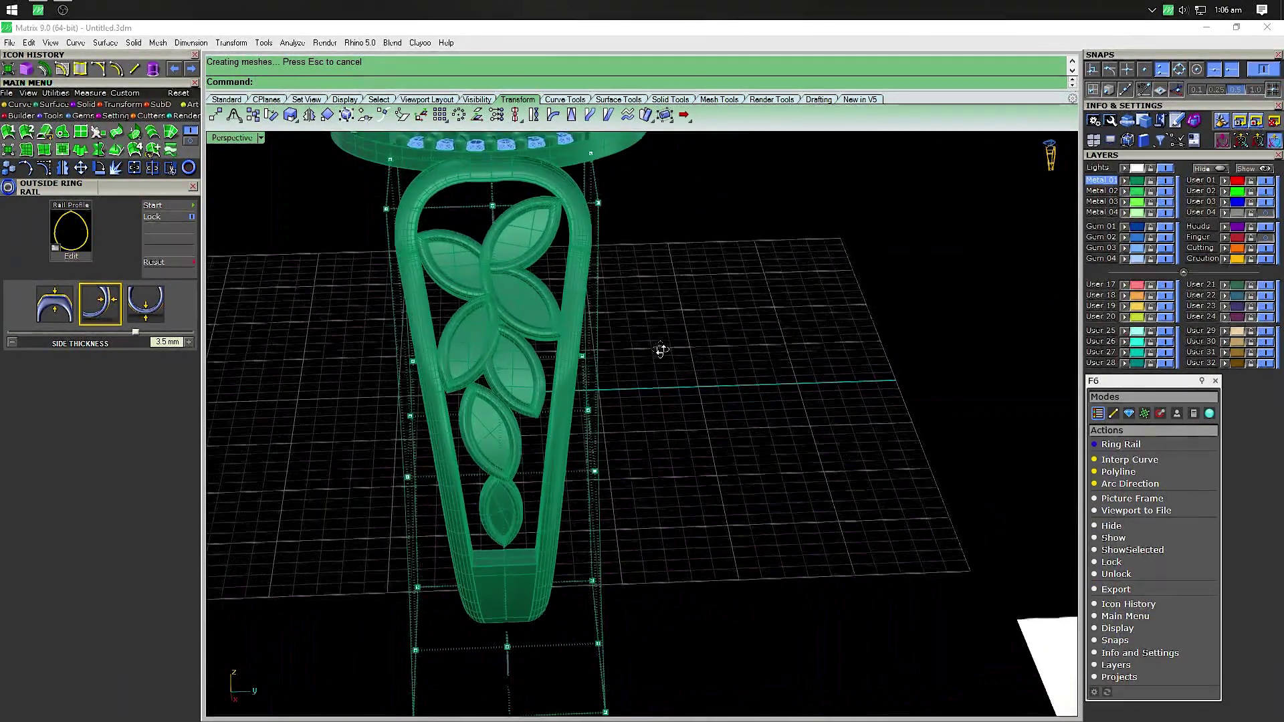
{"action": "key", "text": "ctrl+z"}
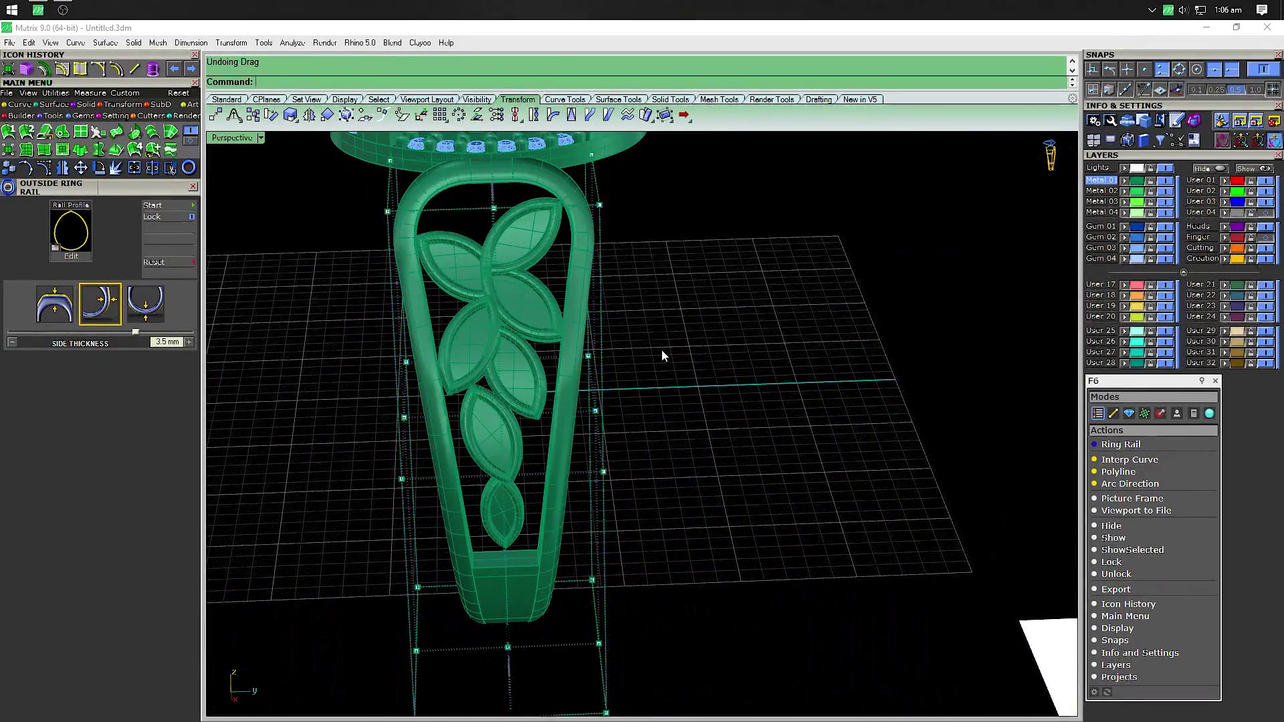
{"action": "key", "text": "Escape"}
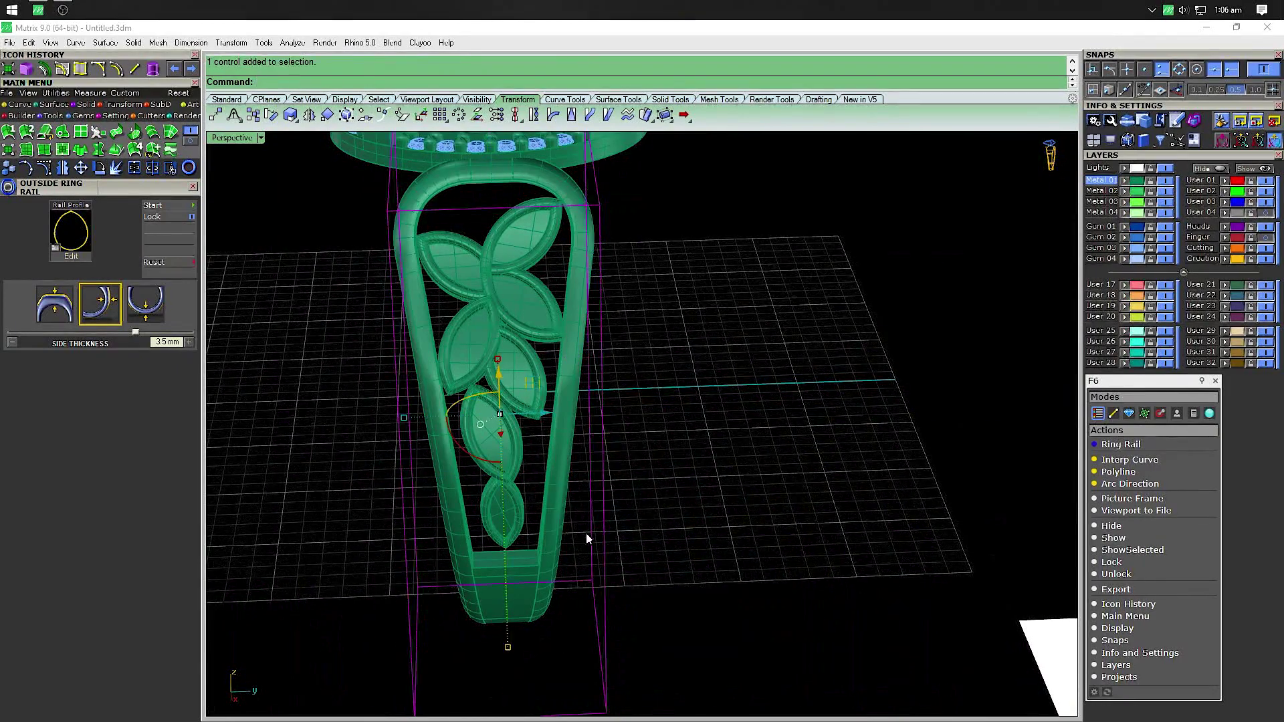
{"action": "key", "text": "Delete"}
Undo CageEdit and FlowAlongSrf to strip the leaf pattern from the band
{"action": "mouse_move", "coordinate": [577, 523]}
{"action": "right_mouse_down"}
{"action": "mouse_move", "coordinate": [562, 481]}
{"action": "mouse_move", "coordinate": [502, 452]}
{"action": "mouse_move", "coordinate": [495, 421]}
{"action": "right_mouse_up"}
{"action": "scroll", "coordinate": [521, 450], "scroll_direction": "up", "scroll_amount": 4}
{"action": "key", "text": "ctrl+z"}
{"action": "key", "text": "ctrl+z"}
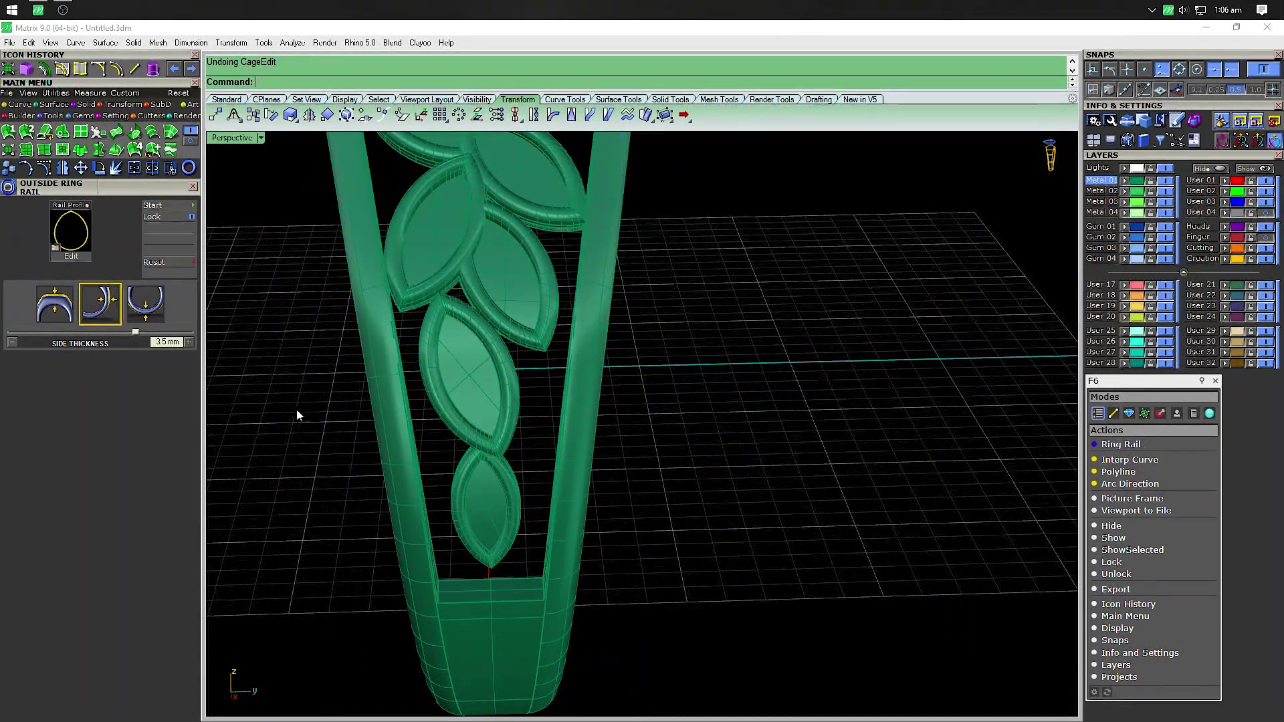
{"action": "key", "text": "ctrl+z"}
{"action": "key", "text": "ctrl+z"}
{"action": "key", "text": "ctrl+z"}
{"action": "key", "text": "ctrl+z"}
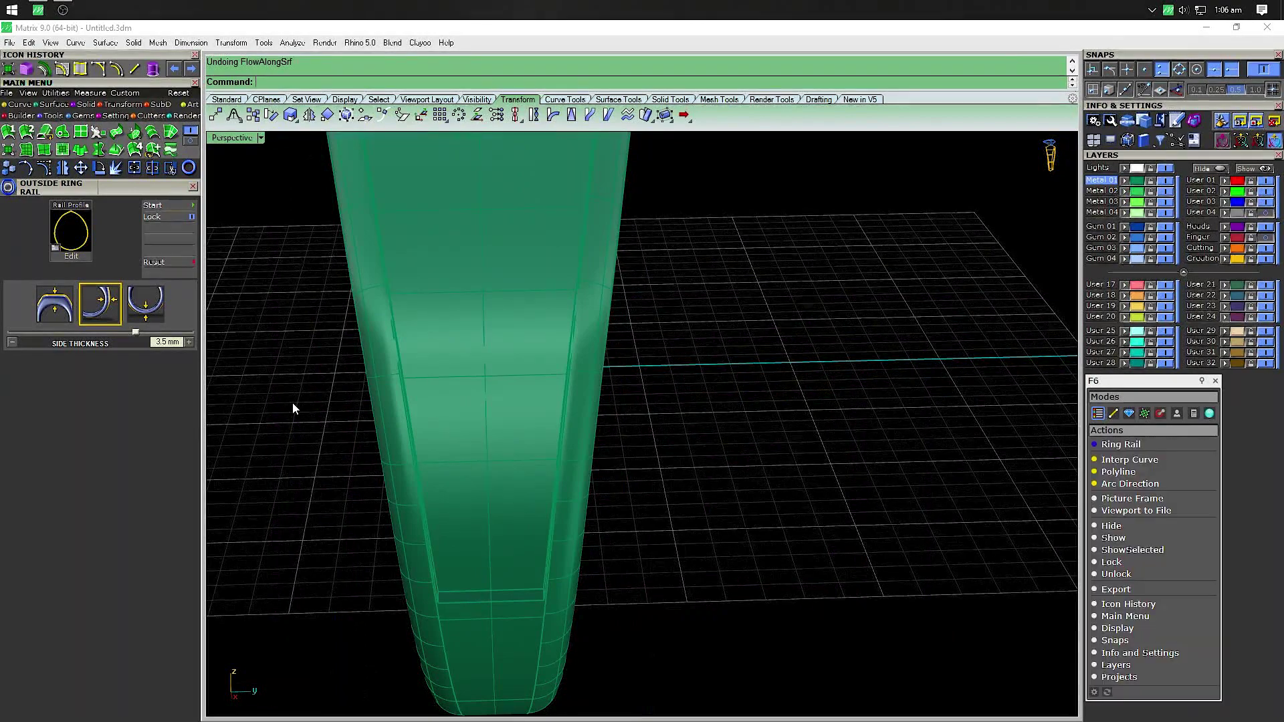
{"action": "key", "text": "ctrl+z"}
{"action": "key", "text": "ctrl+z"}
Undo ShrinkTrimmedSrf, redo it, then undo FlowAlongSrf to restore the flat leaf piece
{"action": "scroll", "coordinate": [852, 493], "scroll_direction": "down", "scroll_amount": 5}
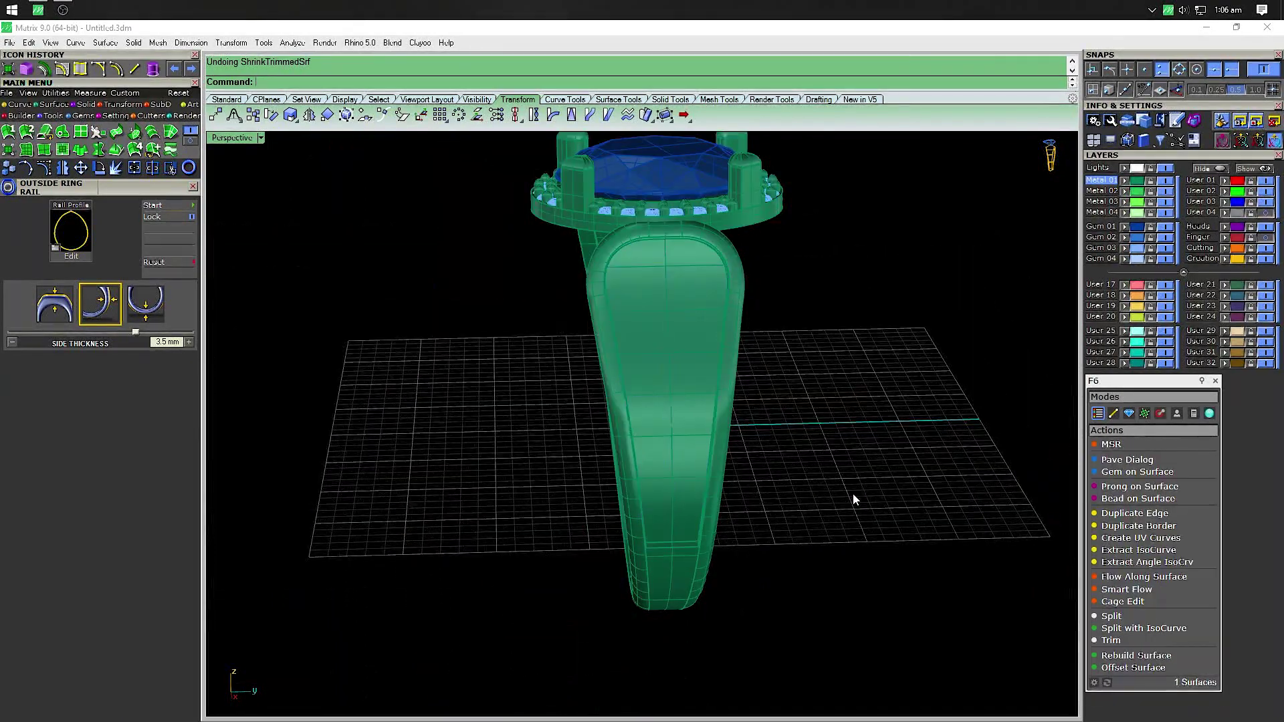
{"action": "right_click_drag", "start_coordinate": [1054, 356], "coordinate": [888, 341], "text": "shift"}
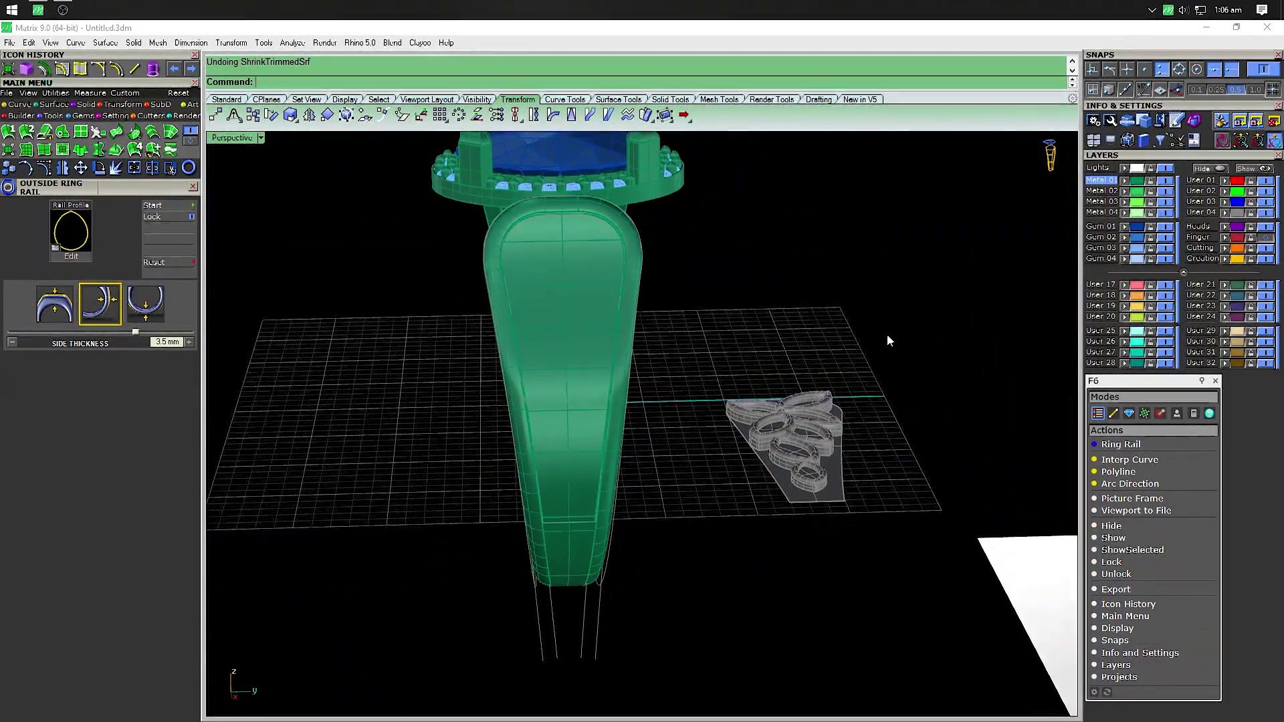
{"action": "key", "text": "ctrl+z"}
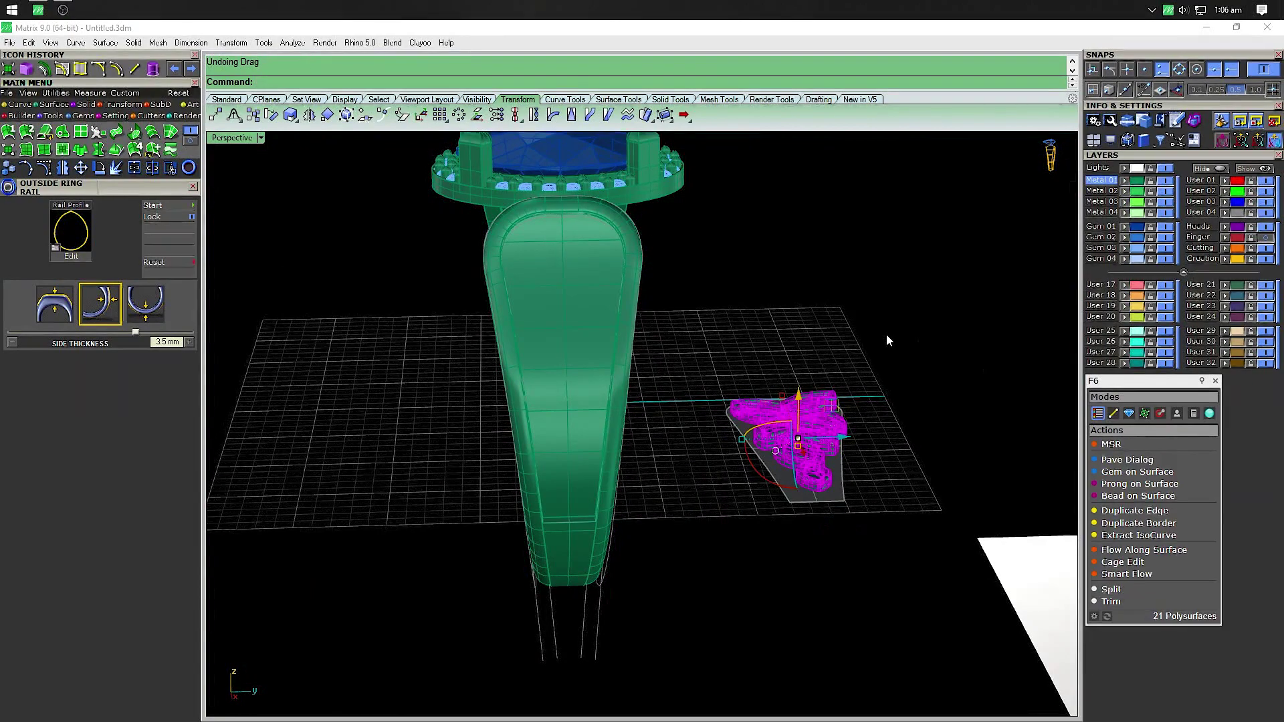
{"action": "key", "text": "ctrl+y"}
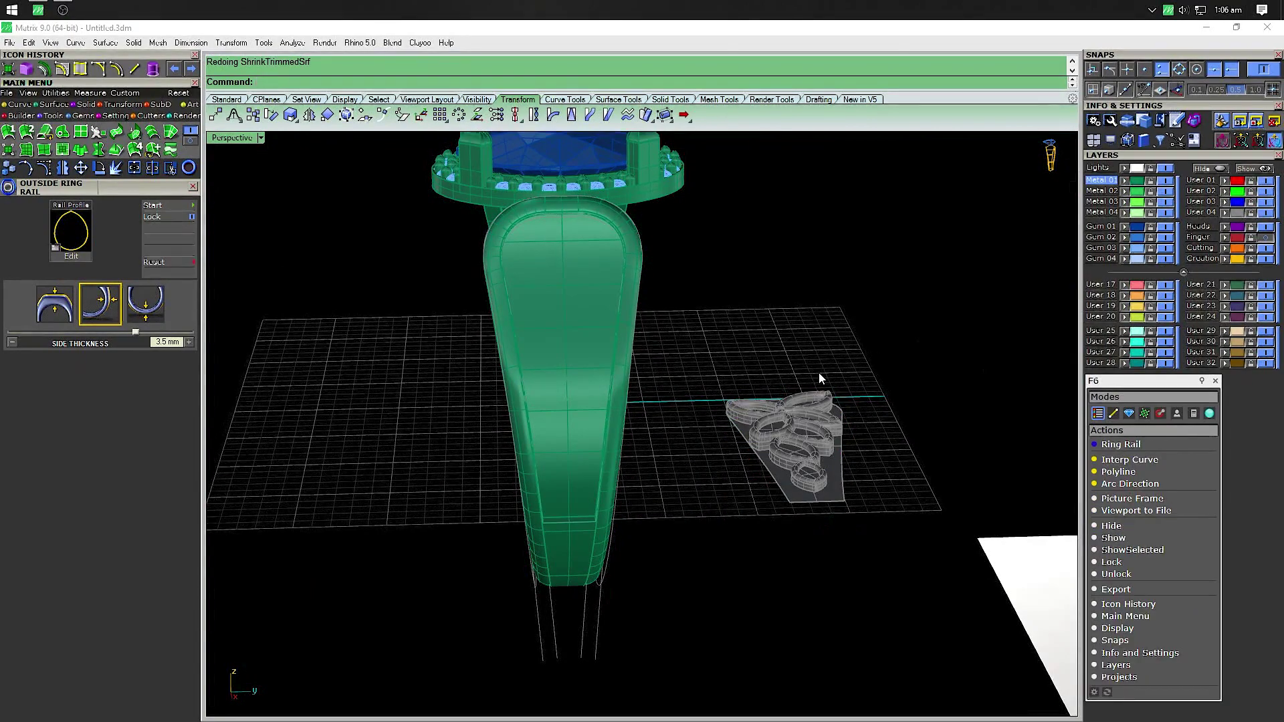
{"action": "key", "text": "ctrl+y"}
{"action": "key", "text": "ctrl+z"}
{"action": "right_click_drag", "start_coordinate": [819, 372], "coordinate": [570, 476]}
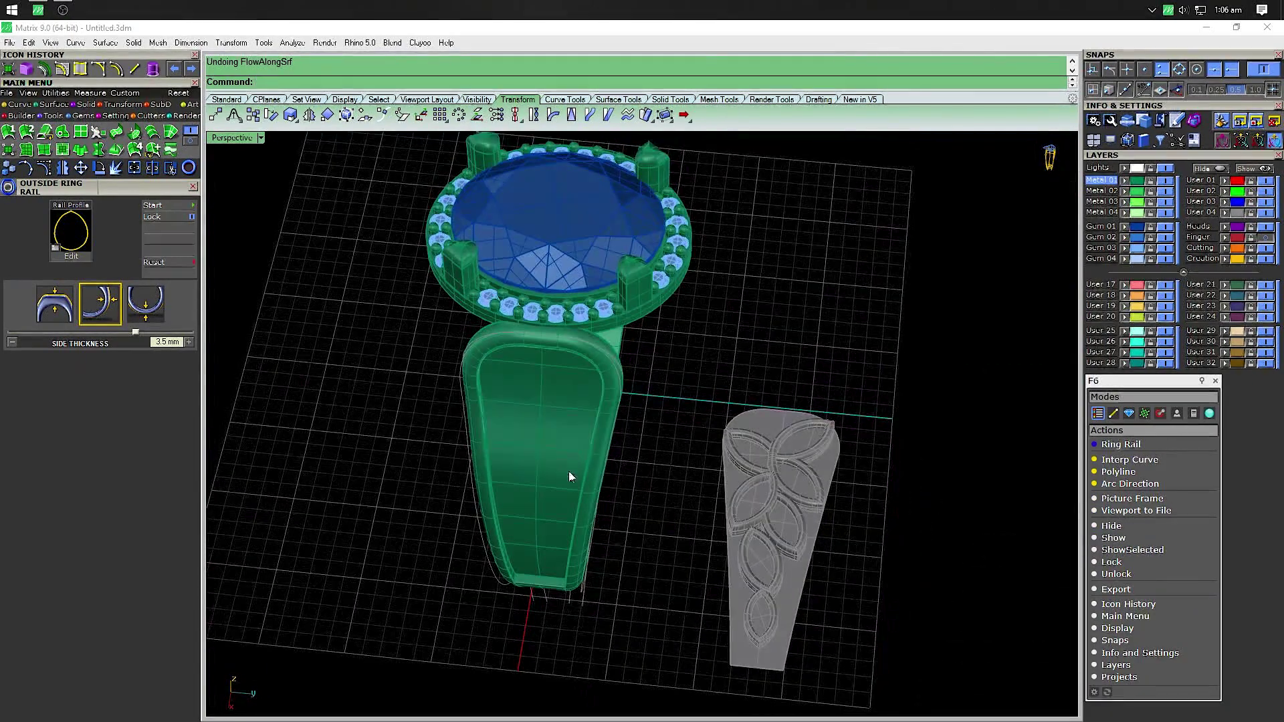
Maximize the Looking Down view and centre it on the flat leaf piece
{"action": "double_click", "coordinate": [232, 138]}
{"action": "double_click", "coordinate": [223, 142]}
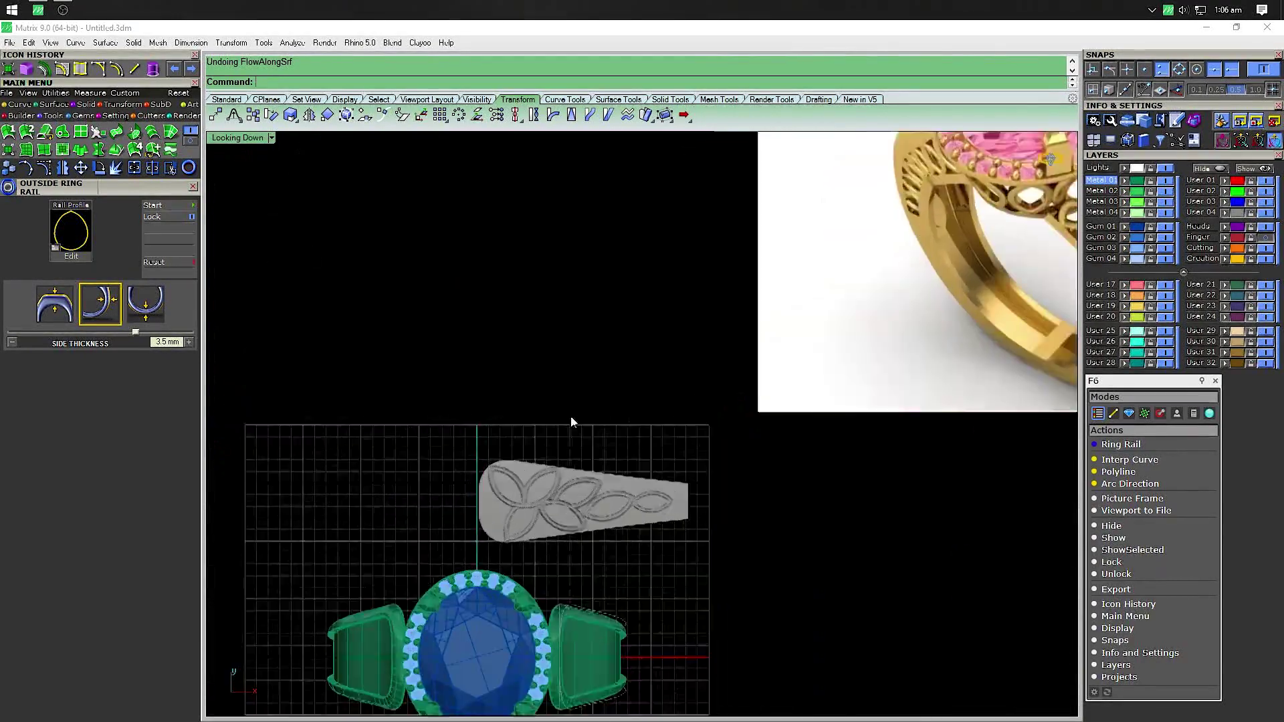
{"action": "scroll", "coordinate": [571, 416], "scroll_direction": "up", "scroll_amount": 3}
{"action": "mouse_move", "coordinate": [571, 416]}
{"action": "right_mouse_down"}
{"action": "mouse_move", "coordinate": [610, 435]}
{"action": "mouse_move", "coordinate": [629, 352]}
{"action": "right_mouse_up"}
Select only the flat tapered base surface and lock it with the Visibility tab's Lock tool
{"action": "left_click_drag", "start_coordinate": [835, 314], "coordinate": [319, 541]}
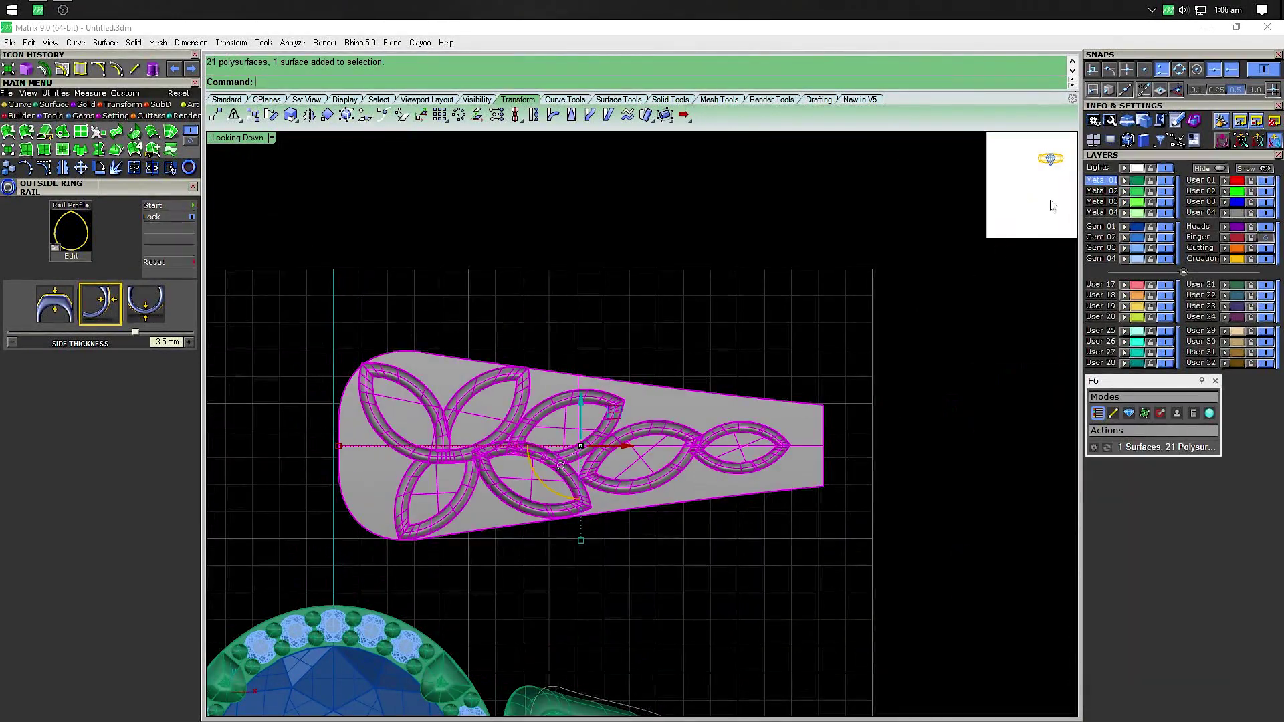
{"action": "left_click", "coordinate": [806, 468], "text": "ctrl"}
{"action": "scroll", "coordinate": [546, 480], "scroll_direction": "up", "scroll_amount": 2}
{"action": "scroll", "coordinate": [695, 425], "scroll_direction": "up", "scroll_amount": 2}
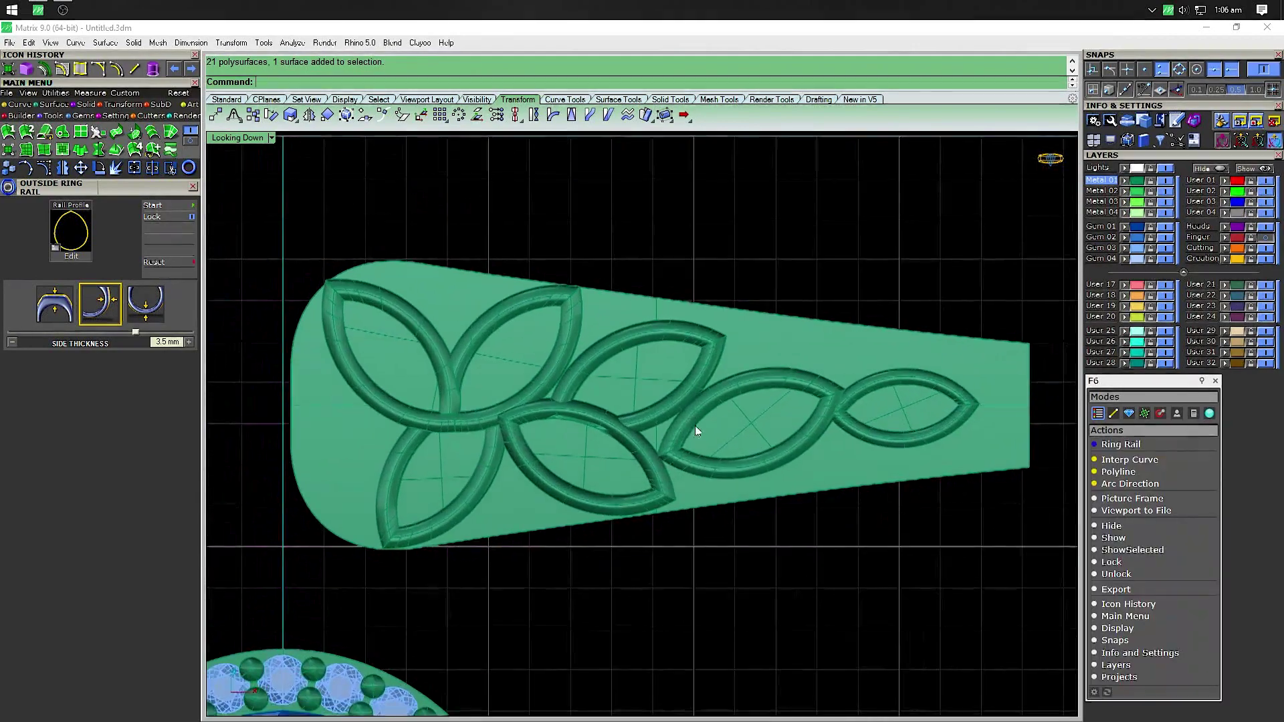
{"action": "left_click", "coordinate": [773, 318]}
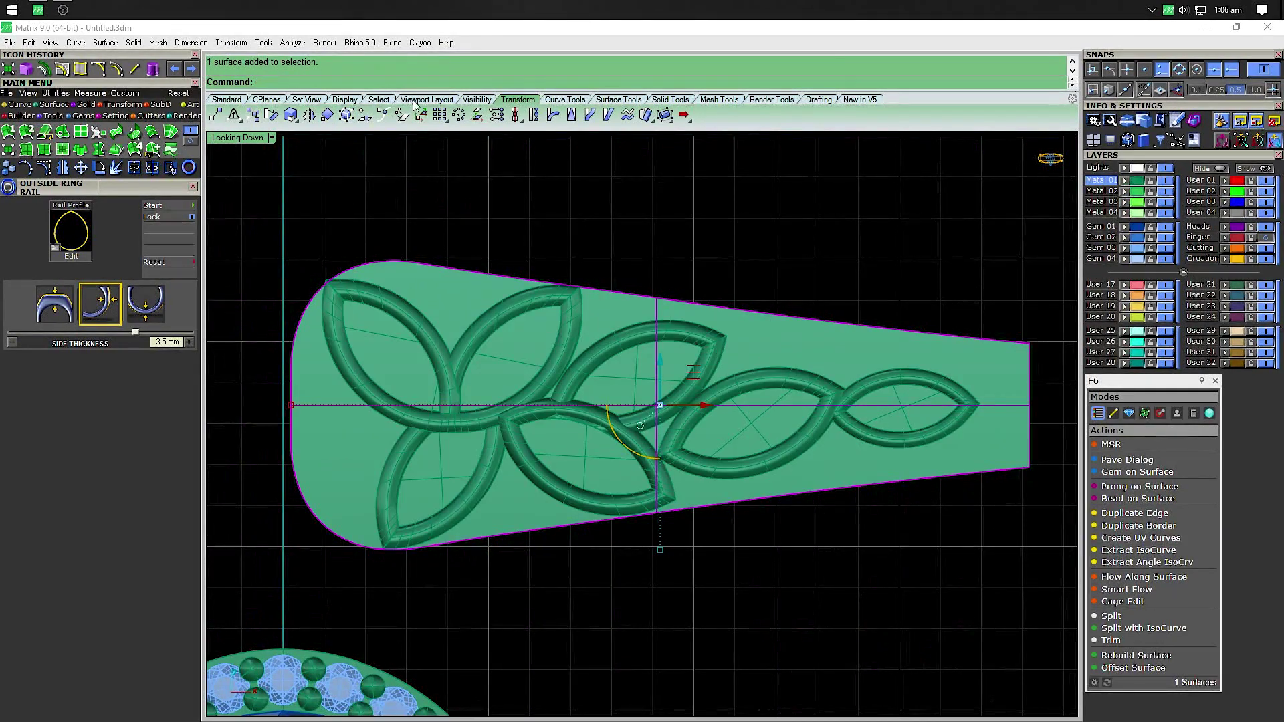
{"action": "left_click", "coordinate": [464, 100]}
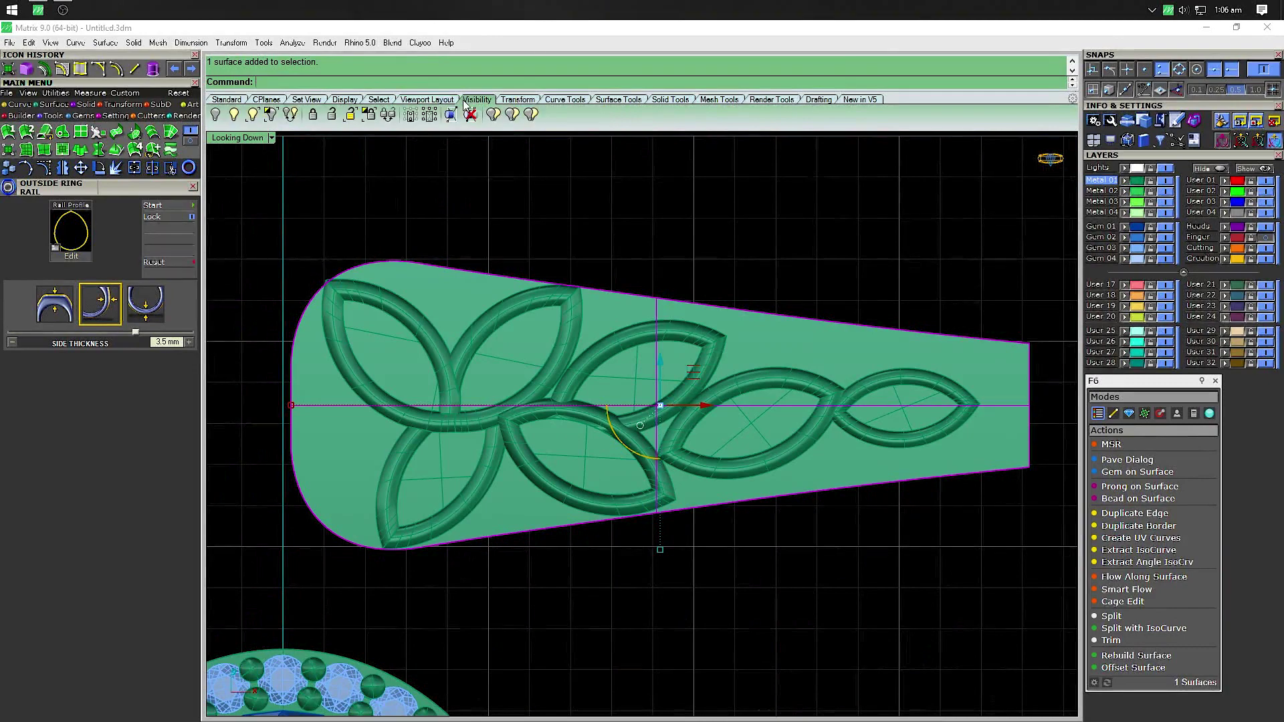
{"action": "left_click", "coordinate": [313, 114]}
{"action": "scroll", "coordinate": [458, 380], "scroll_direction": "up", "scroll_amount": 4}
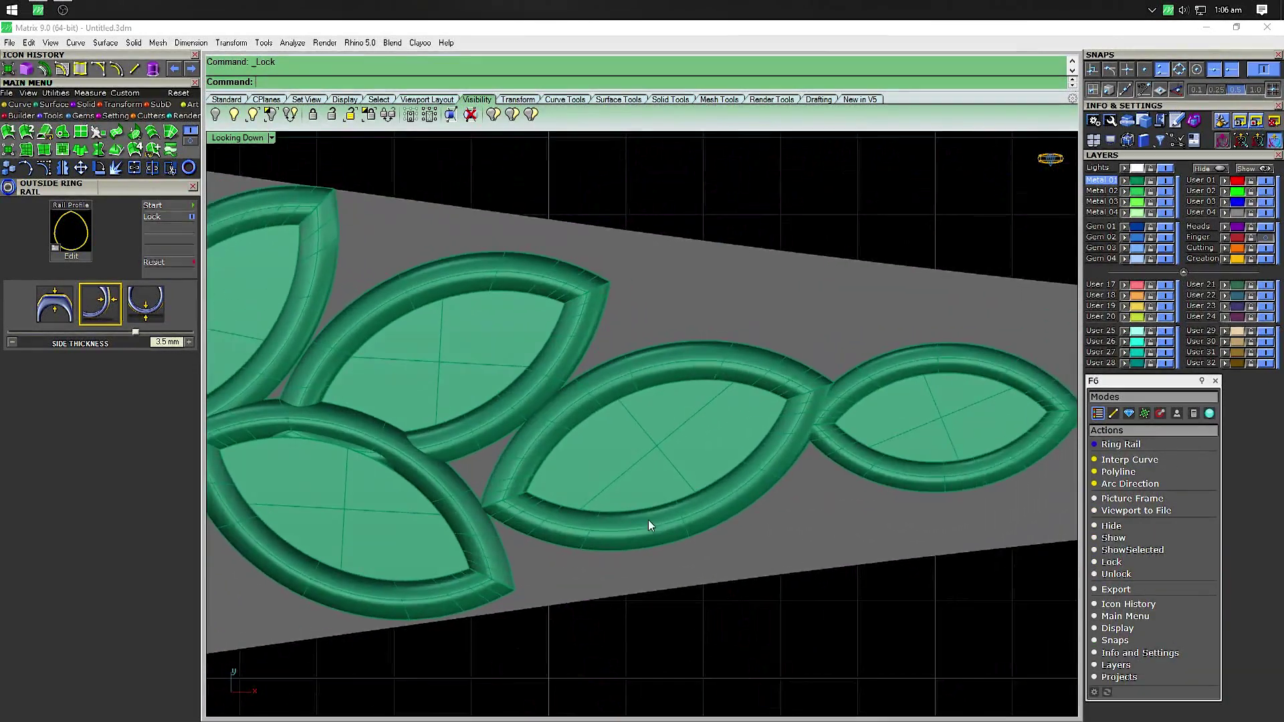
{"action": "scroll", "coordinate": [648, 468], "scroll_direction": "up", "scroll_amount": 2}
{"action": "left_click", "coordinate": [648, 448]}
Group the middle leaf's parts and nudge the group into place
{"action": "left_click_drag", "start_coordinate": [785, 537], "coordinate": [681, 387]}
{"action": "key", "text": "ctrl+g"}
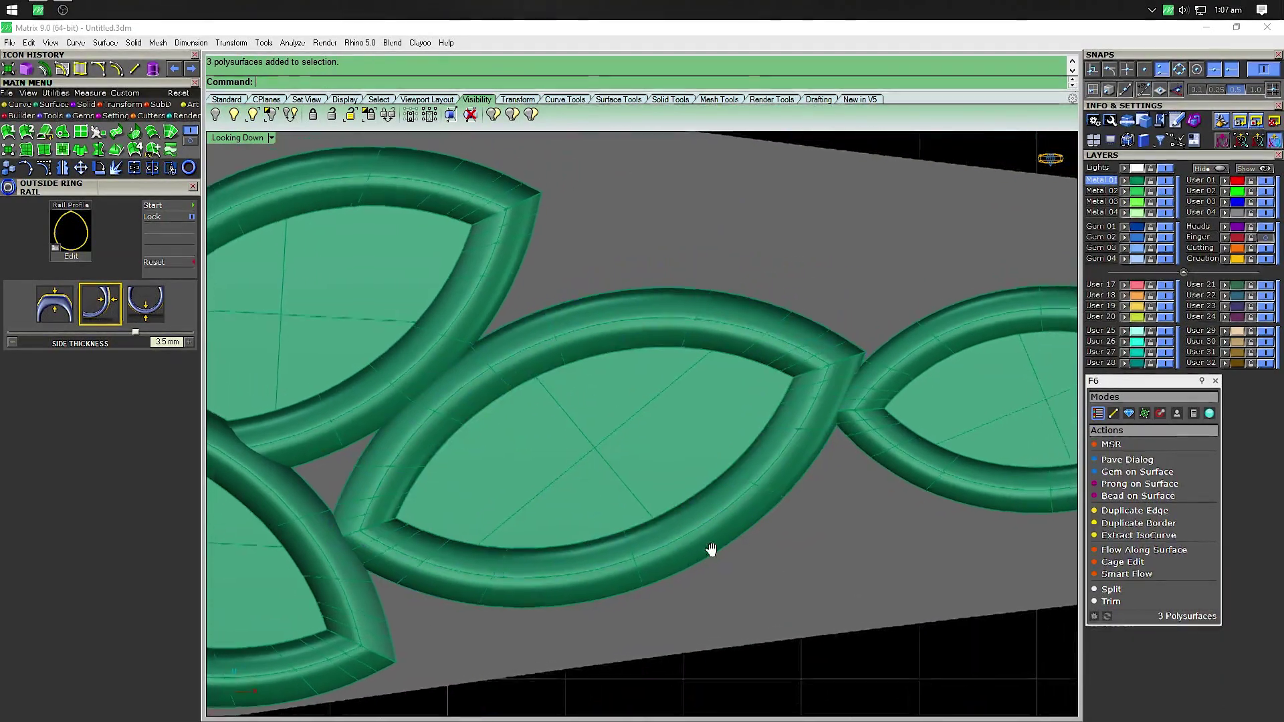
{"action": "left_click", "coordinate": [648, 460]}
{"action": "left_click_drag", "start_coordinate": [647, 459], "coordinate": [652, 510]}
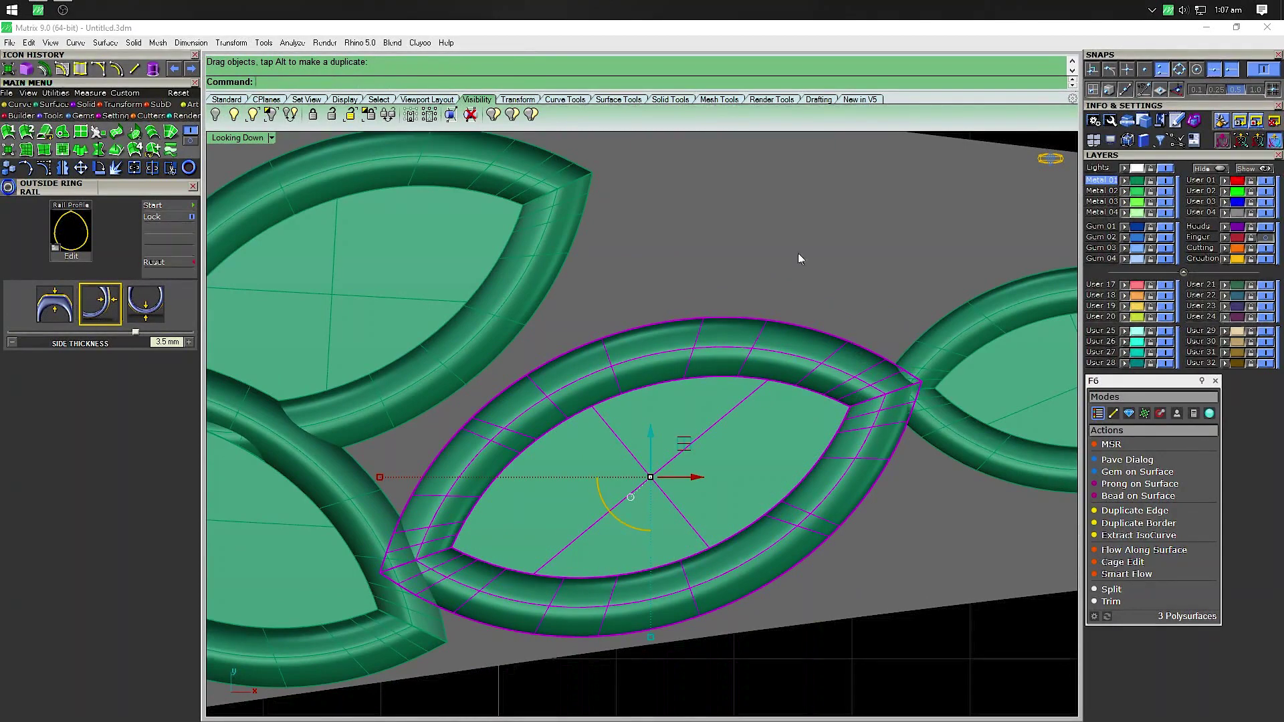
Move the rightmost leaf up and left, rotate it slightly, and enlarge it uniformly
{"action": "scroll", "coordinate": [799, 258], "scroll_direction": "down", "scroll_amount": 3}
{"action": "scroll", "coordinate": [642, 373], "scroll_direction": "down", "scroll_amount": 2}
{"action": "left_click", "coordinate": [796, 461]}
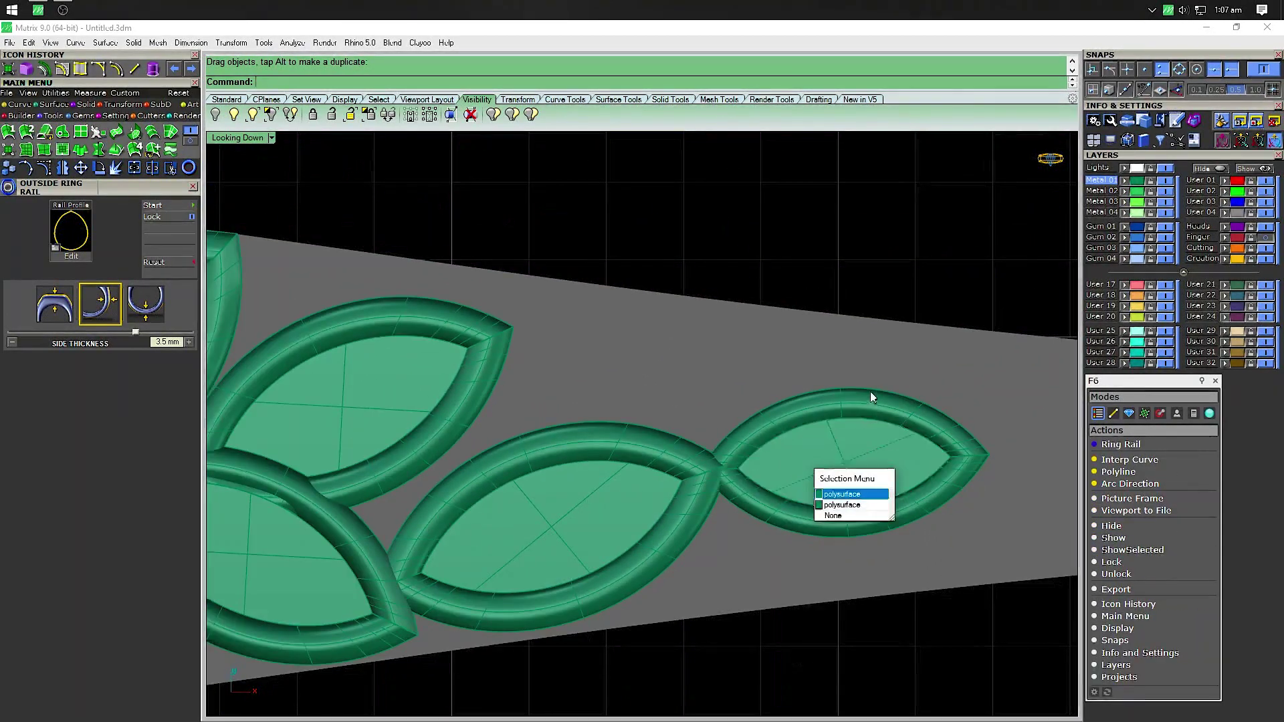
{"action": "key", "text": "Escape"}
{"action": "left_click", "coordinate": [863, 483]}
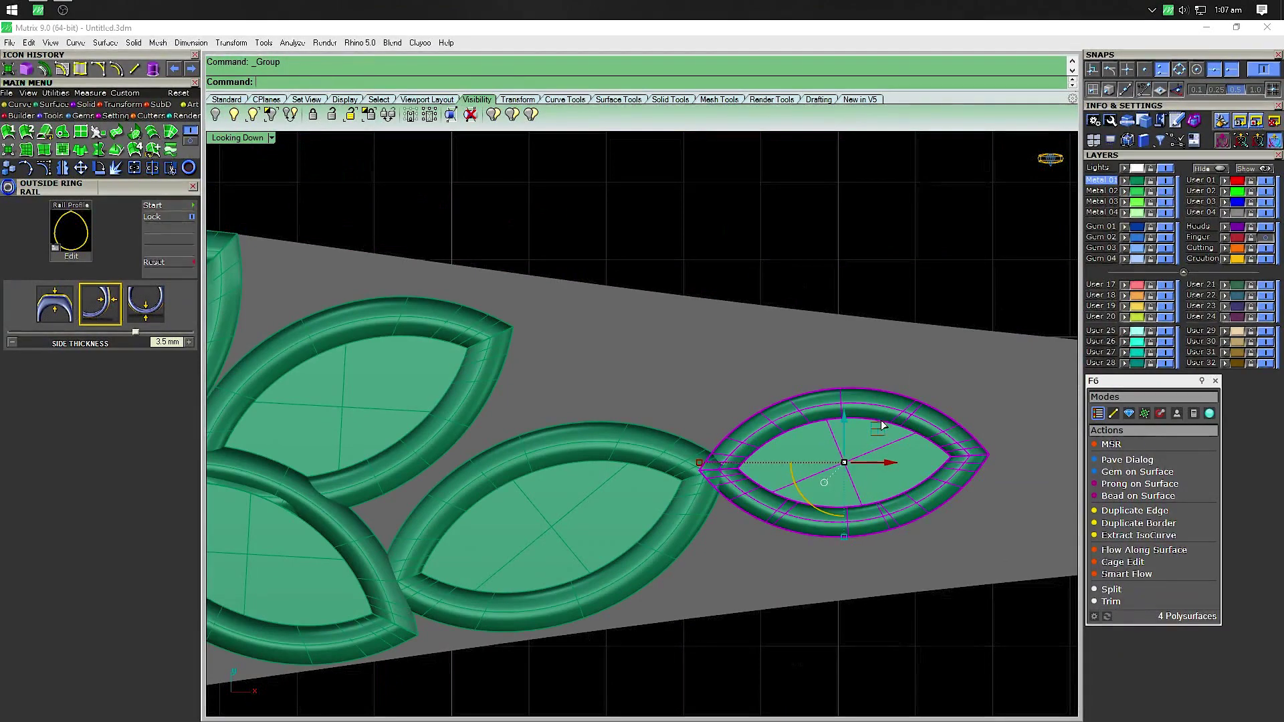
{"action": "left_click_drag", "start_coordinate": [878, 466], "coordinate": [739, 383]}
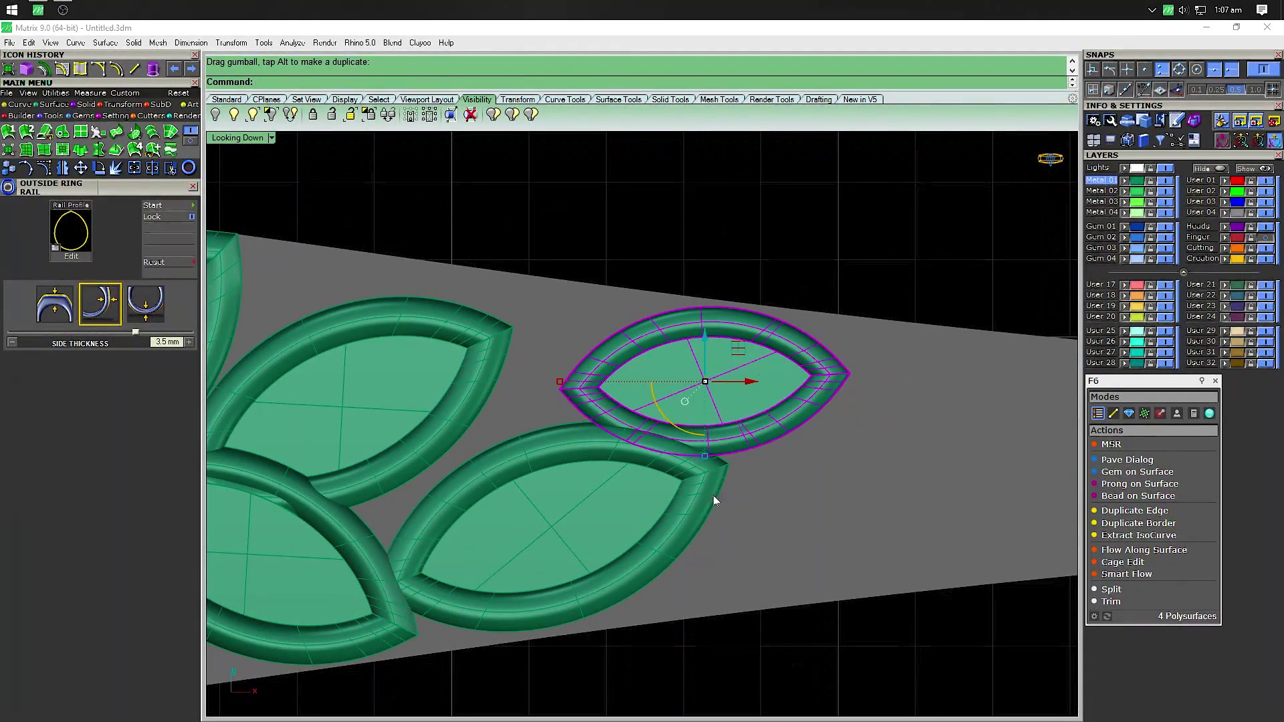
{"action": "left_click_drag", "start_coordinate": [668, 418], "coordinate": [671, 407]}
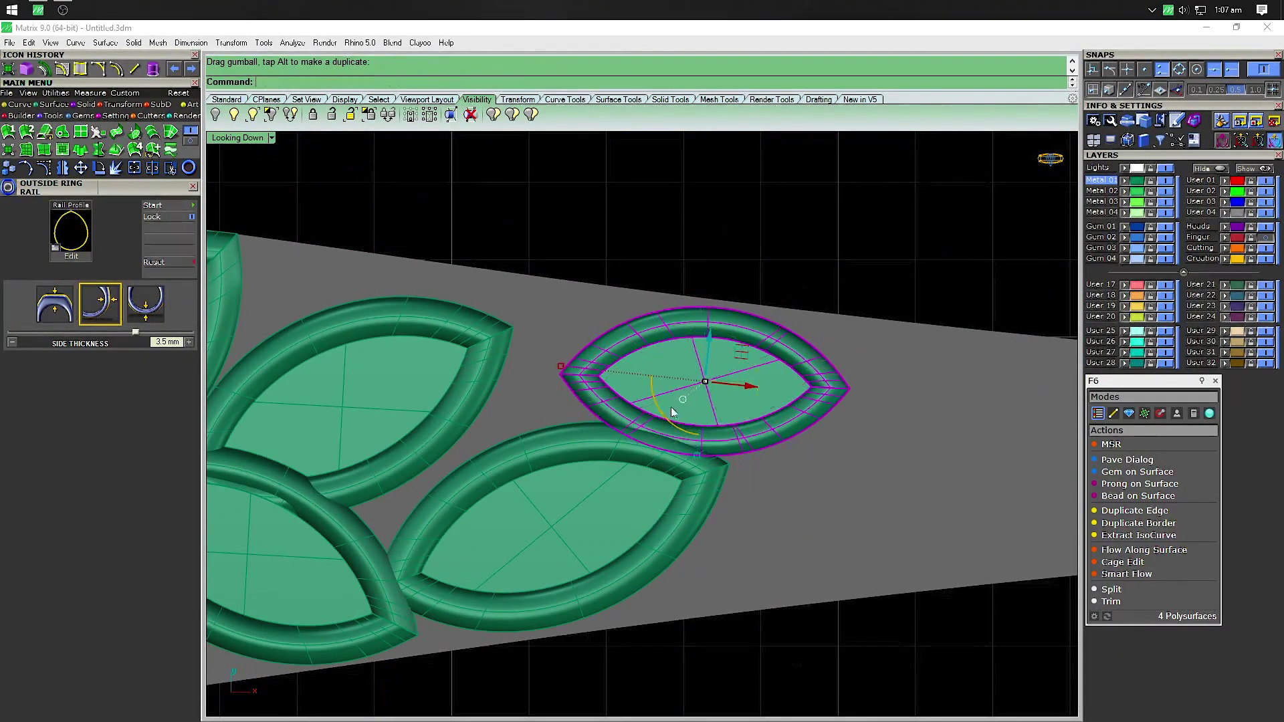
{"action": "left_click_drag", "start_coordinate": [748, 349], "coordinate": [726, 345]}
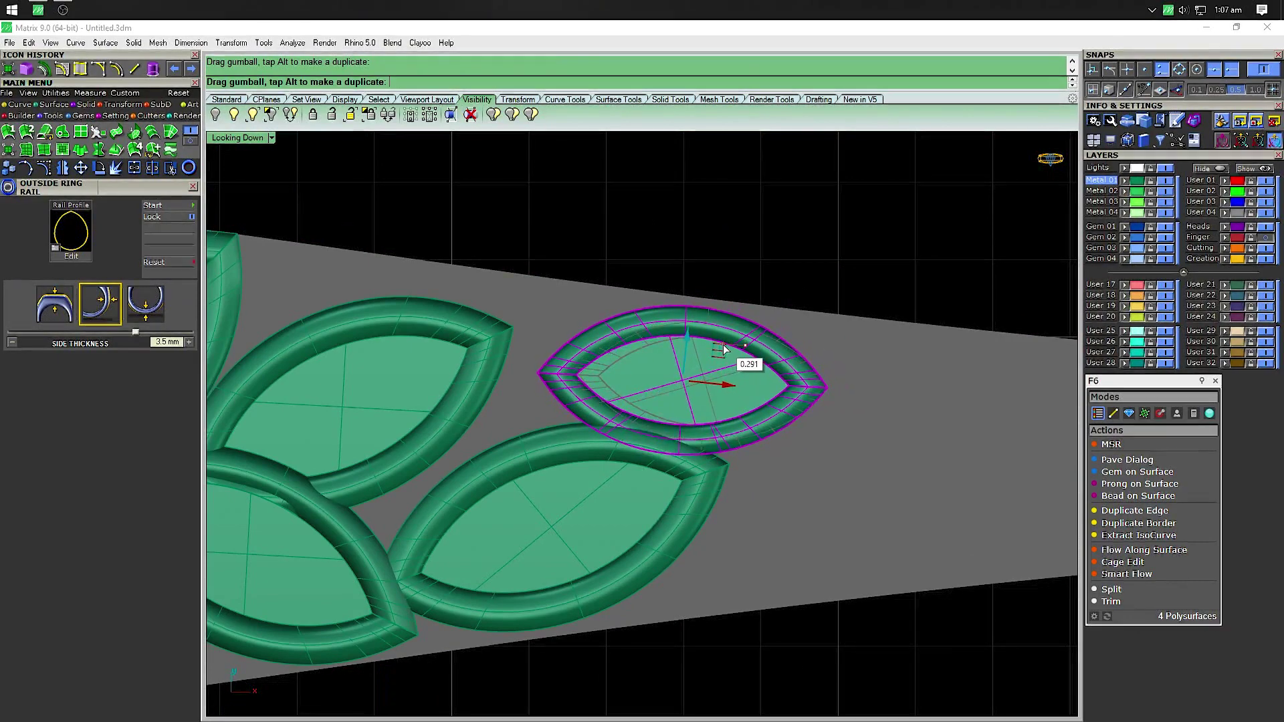
{"action": "left_click", "coordinate": [624, 405]}
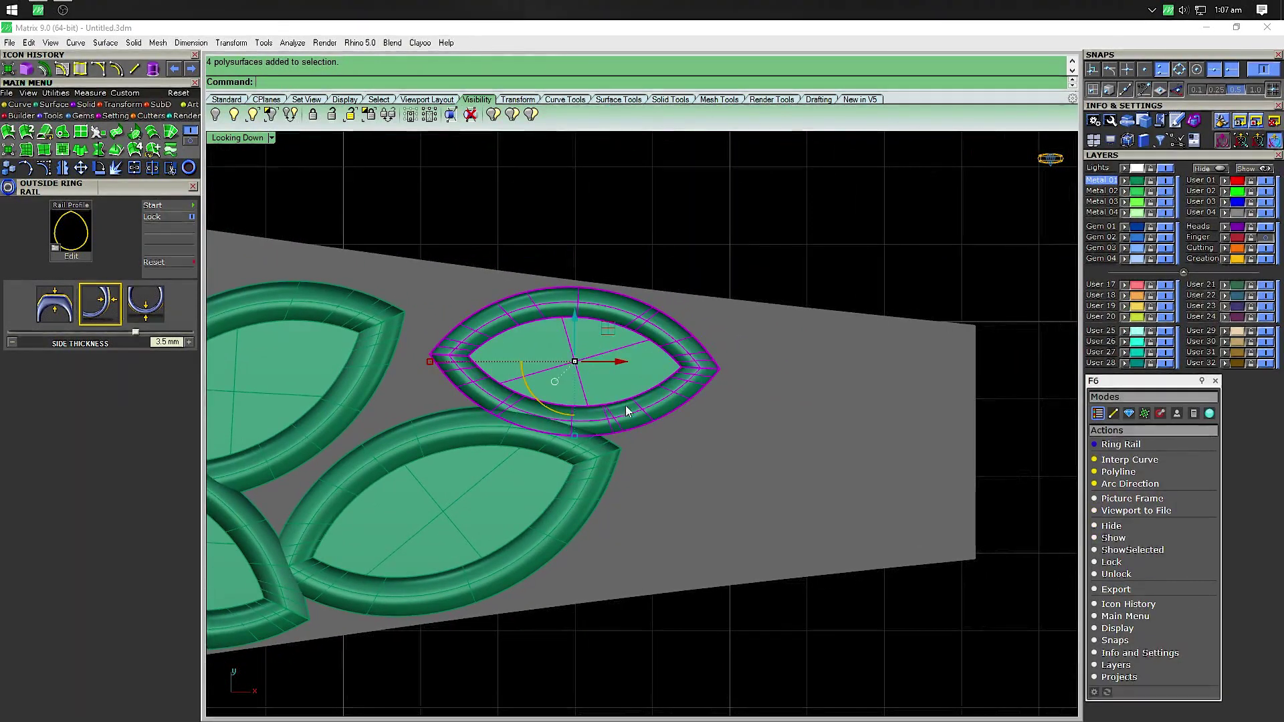
{"action": "left_click_drag", "start_coordinate": [567, 428], "coordinate": [575, 444], "text": "shift"}
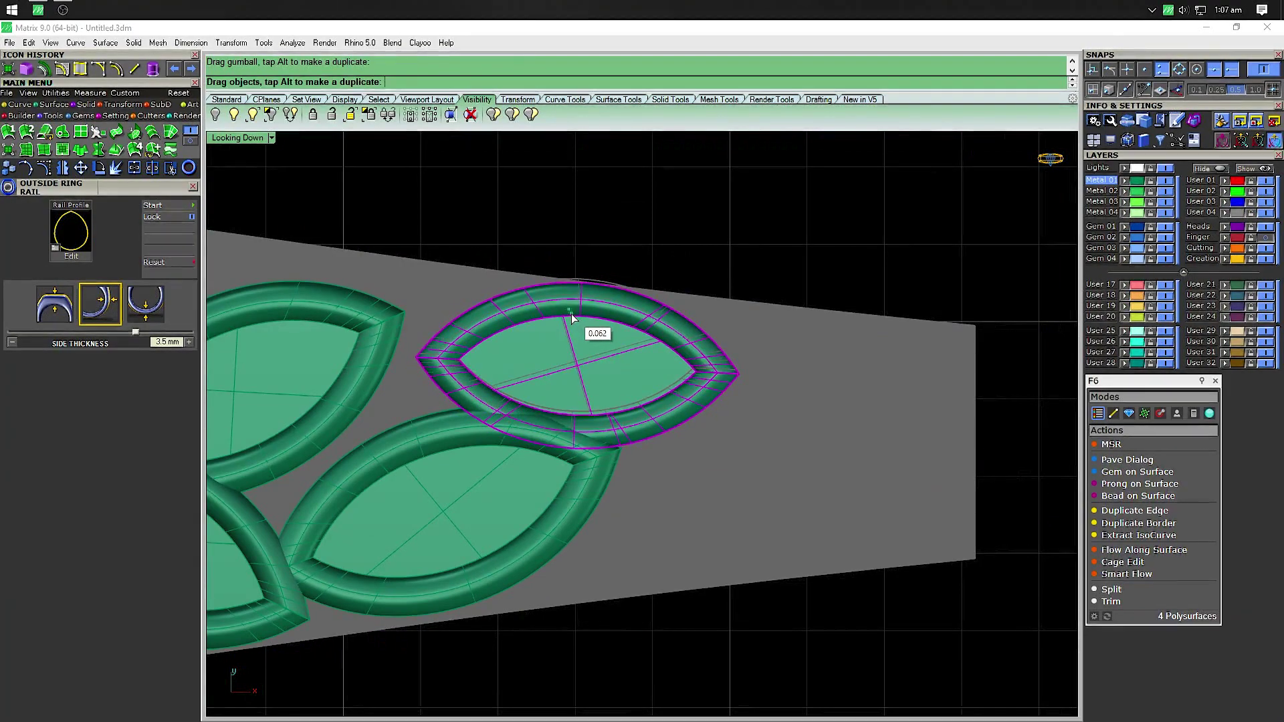
Move and rotate the lower leaf ring so it nestles against its neighbours
{"action": "left_click", "coordinate": [478, 541]}
{"action": "right_click_drag", "start_coordinate": [674, 581], "coordinate": [704, 569]}
{"action": "scroll", "coordinate": [615, 515], "scroll_direction": "up", "scroll_amount": 3}
{"action": "right_click_drag", "start_coordinate": [615, 515], "coordinate": [732, 511]}
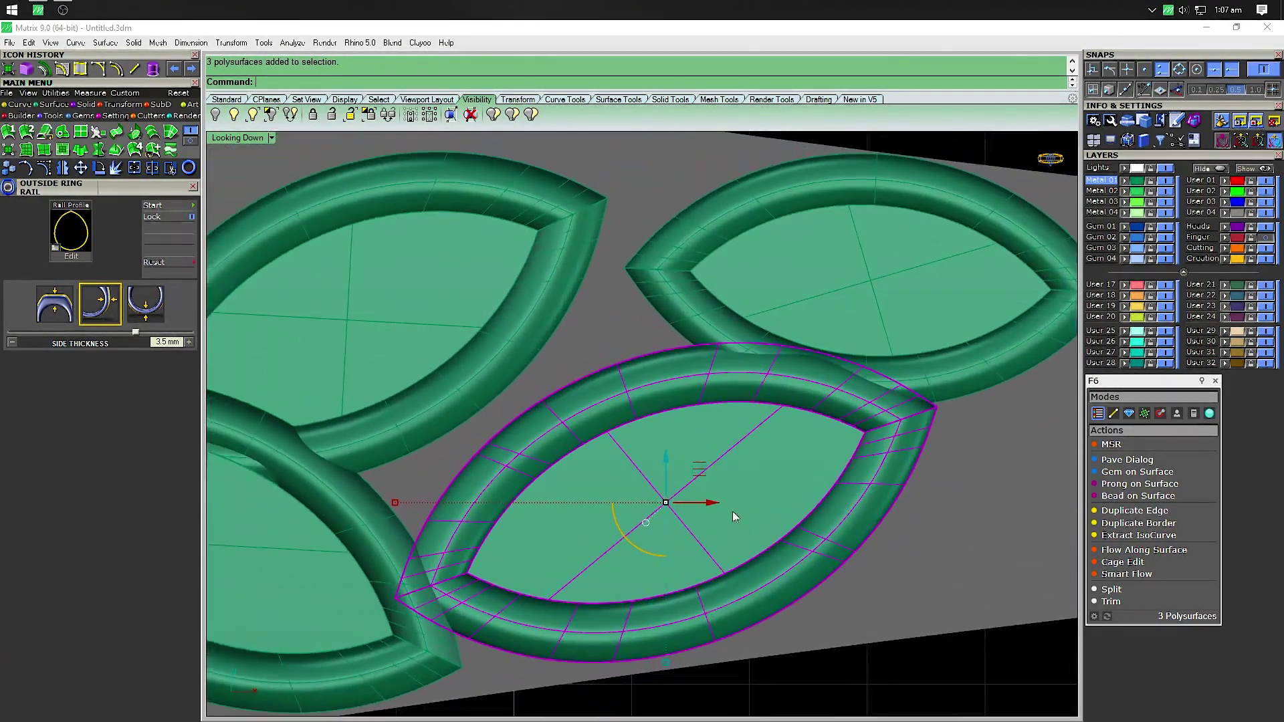
{"action": "mouse_move", "coordinate": [691, 472]}
{"action": "left_mouse_down"}
{"action": "mouse_move", "coordinate": [642, 453]}
{"action": "mouse_move", "coordinate": [649, 441]}
{"action": "mouse_move", "coordinate": [622, 505]}
{"action": "left_mouse_up"}
{"action": "left_click_drag", "start_coordinate": [587, 548], "coordinate": [658, 476]}
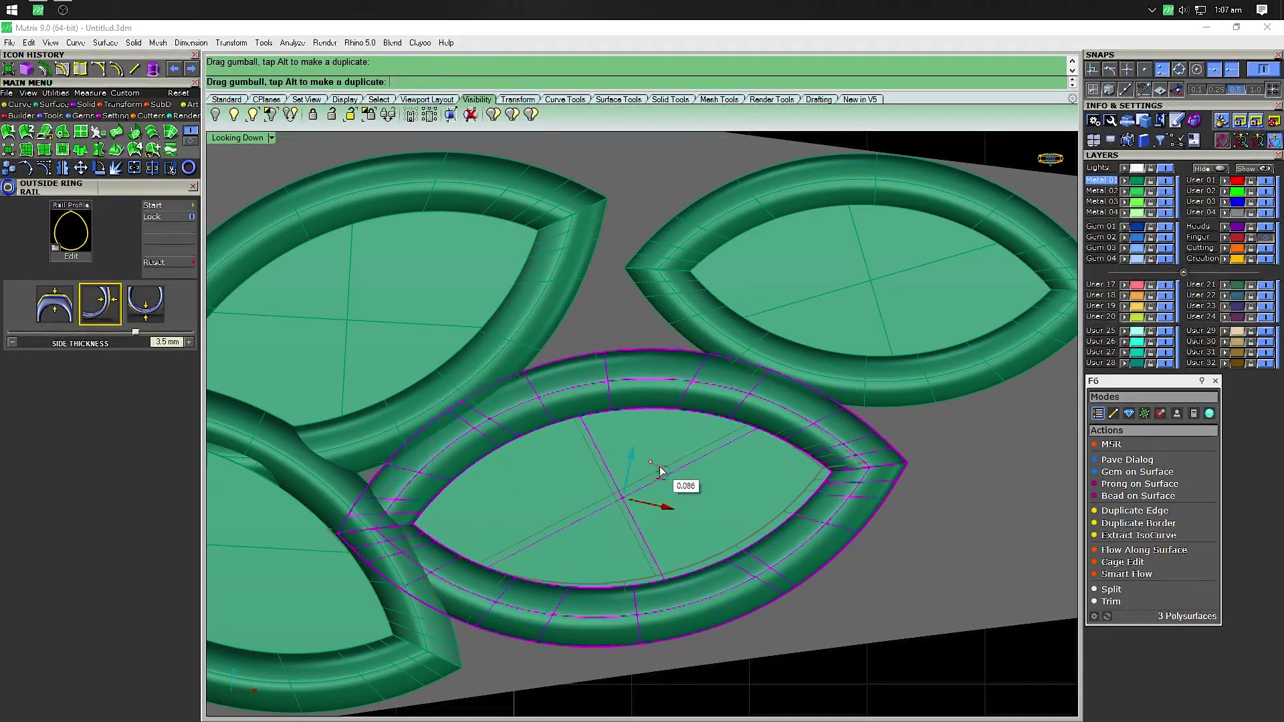
Alt-drag a duplicate leaf ring down-right and shrink the top leaf ring slightly
{"action": "scroll", "coordinate": [970, 575], "scroll_direction": "down", "scroll_amount": 1}
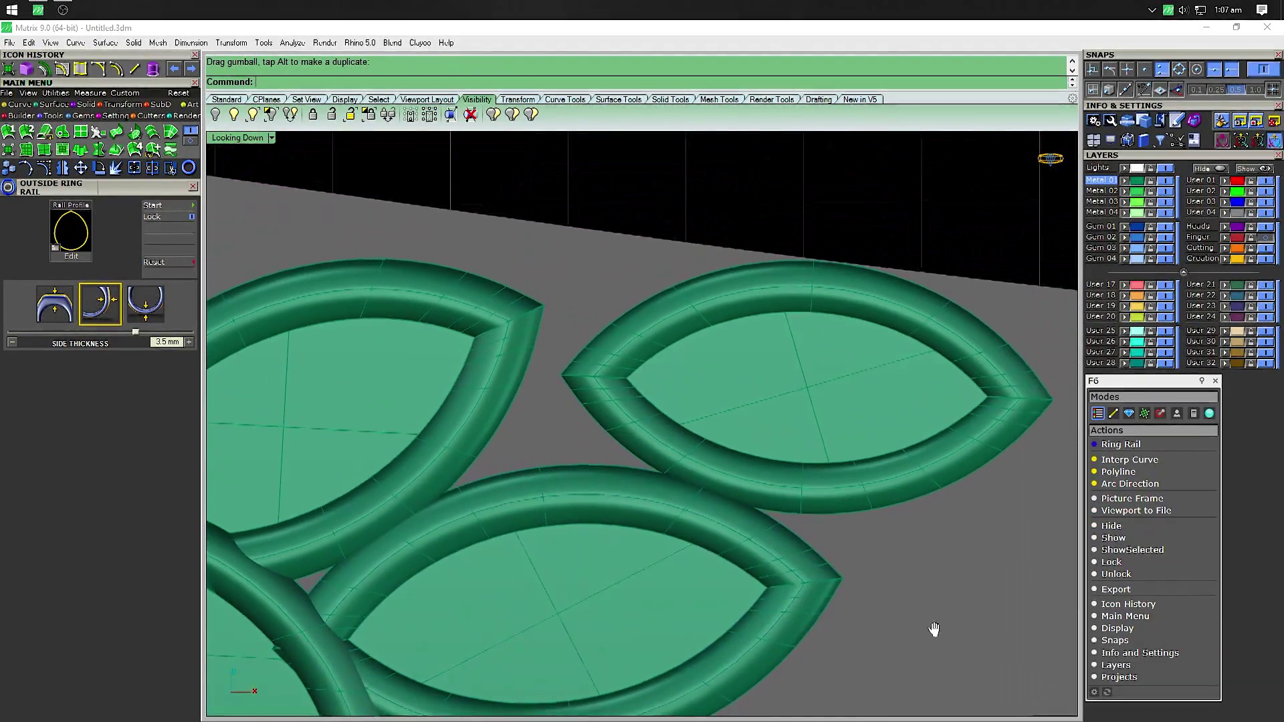
{"action": "scroll", "coordinate": [888, 487], "scroll_direction": "down", "scroll_amount": 1}
{"action": "scroll", "coordinate": [611, 473], "scroll_direction": "down", "scroll_amount": 1}
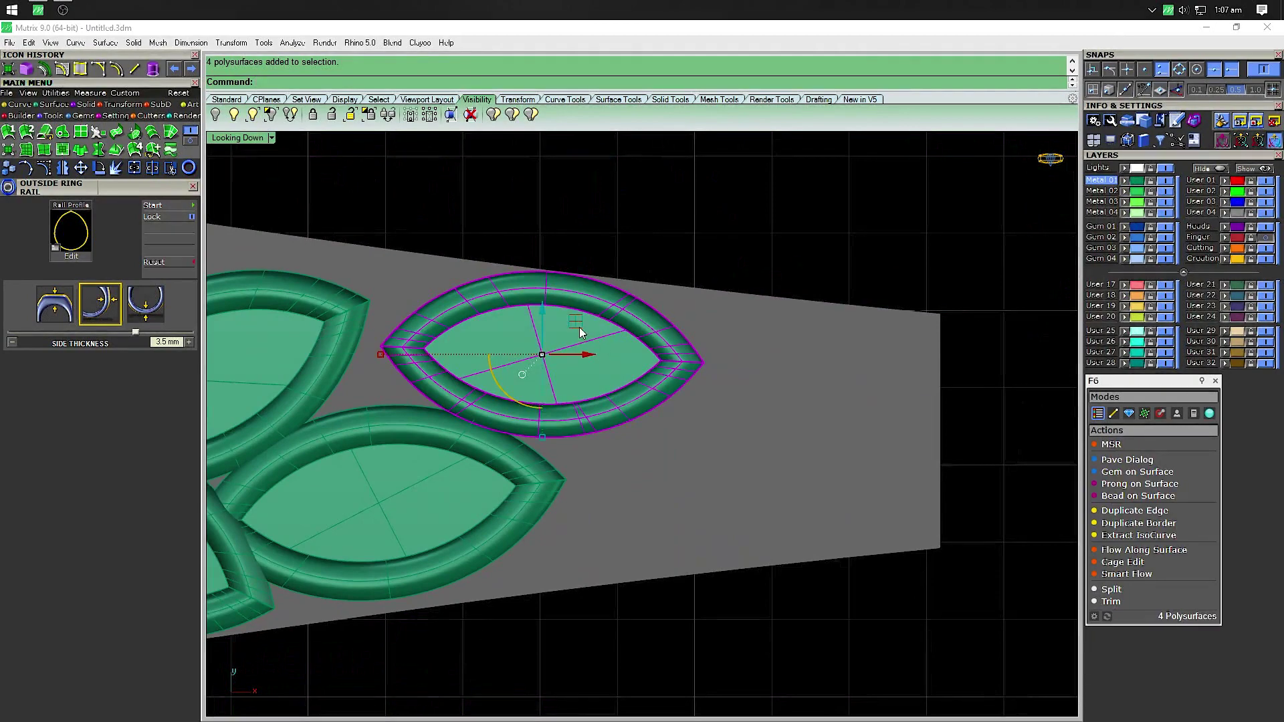
{"action": "left_click_drag", "start_coordinate": [463, 358], "coordinate": [641, 483]}
{"action": "key", "text": "alt"}
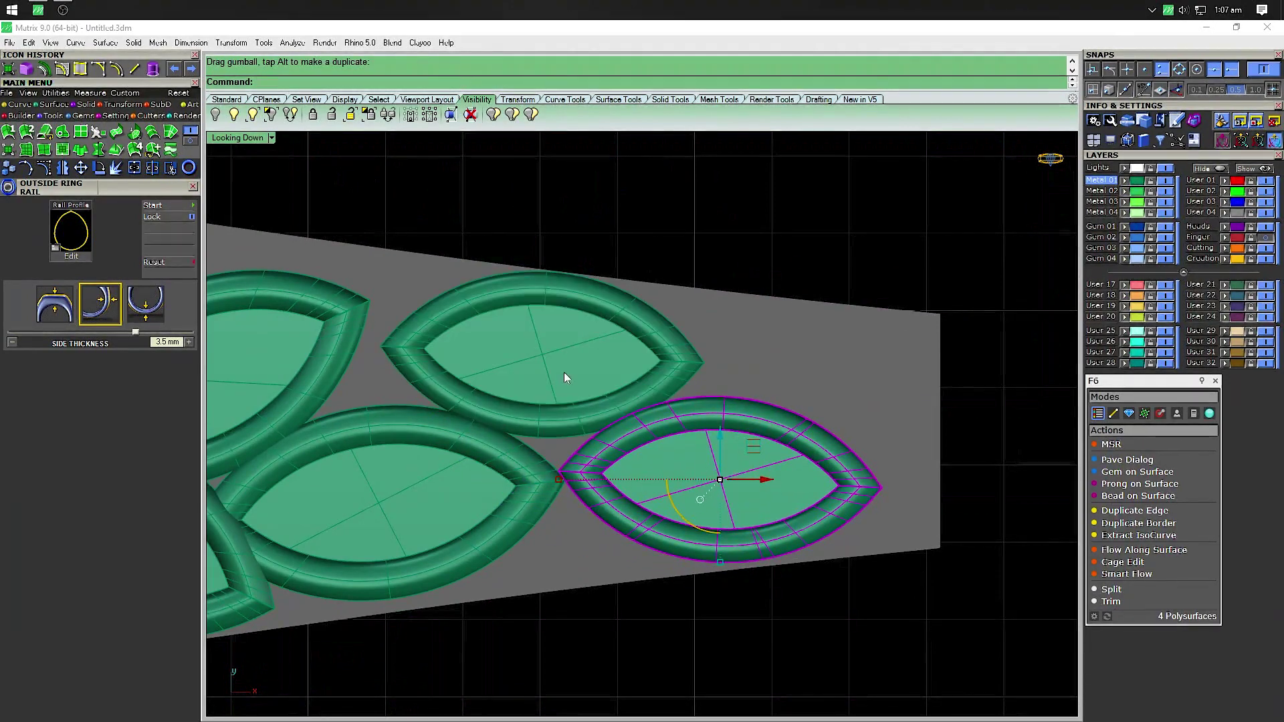
{"action": "left_click", "coordinate": [564, 378]}
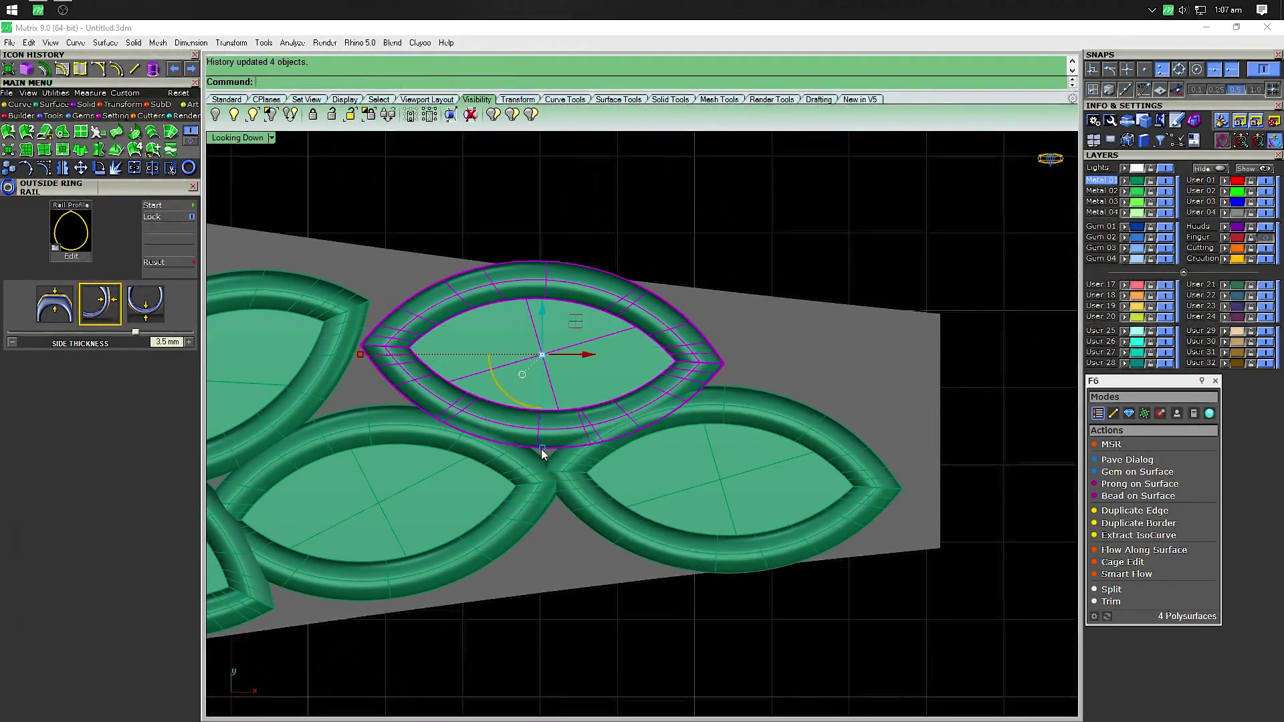
{"action": "left_click_drag", "start_coordinate": [541, 448], "coordinate": [544, 440]}
Undo the lower-right leaf ring's shift, then delete that ring
{"action": "left_click", "coordinate": [705, 441]}
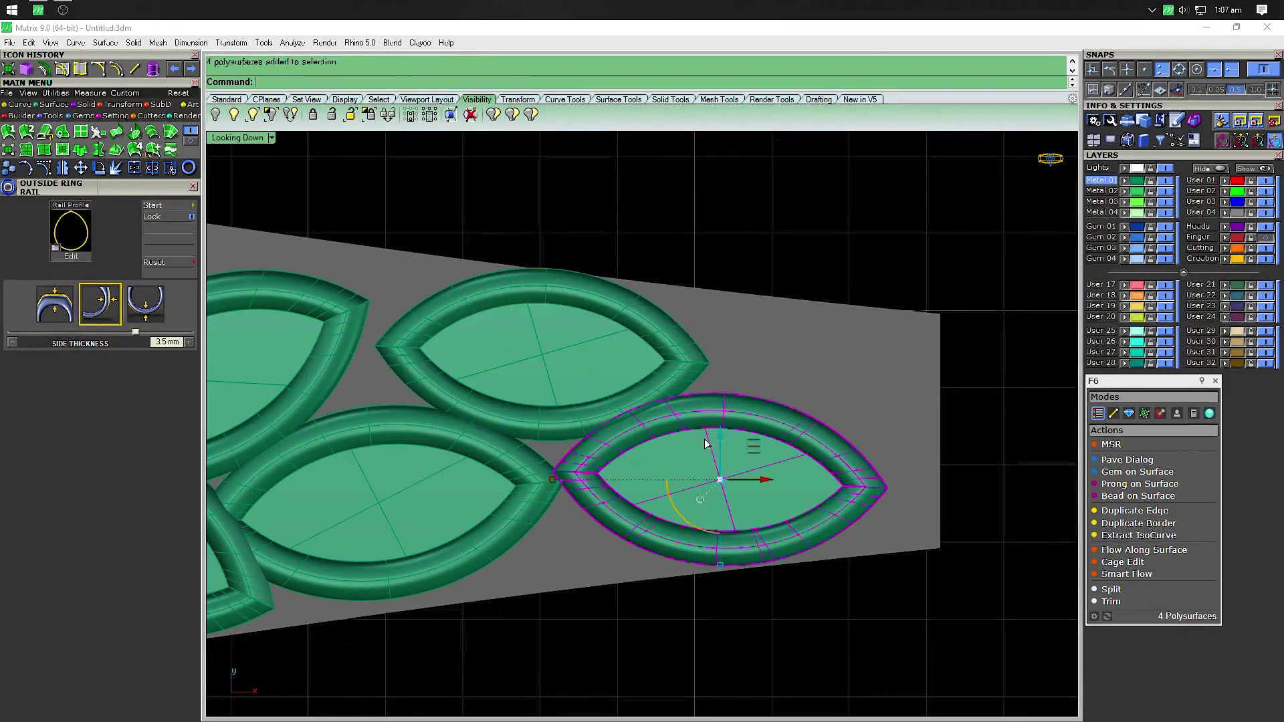
{"action": "mouse_move", "coordinate": [679, 527]}
{"action": "left_mouse_down"}
{"action": "mouse_move", "coordinate": [733, 529]}
{"action": "mouse_move", "coordinate": [765, 547]}
{"action": "left_mouse_up"}
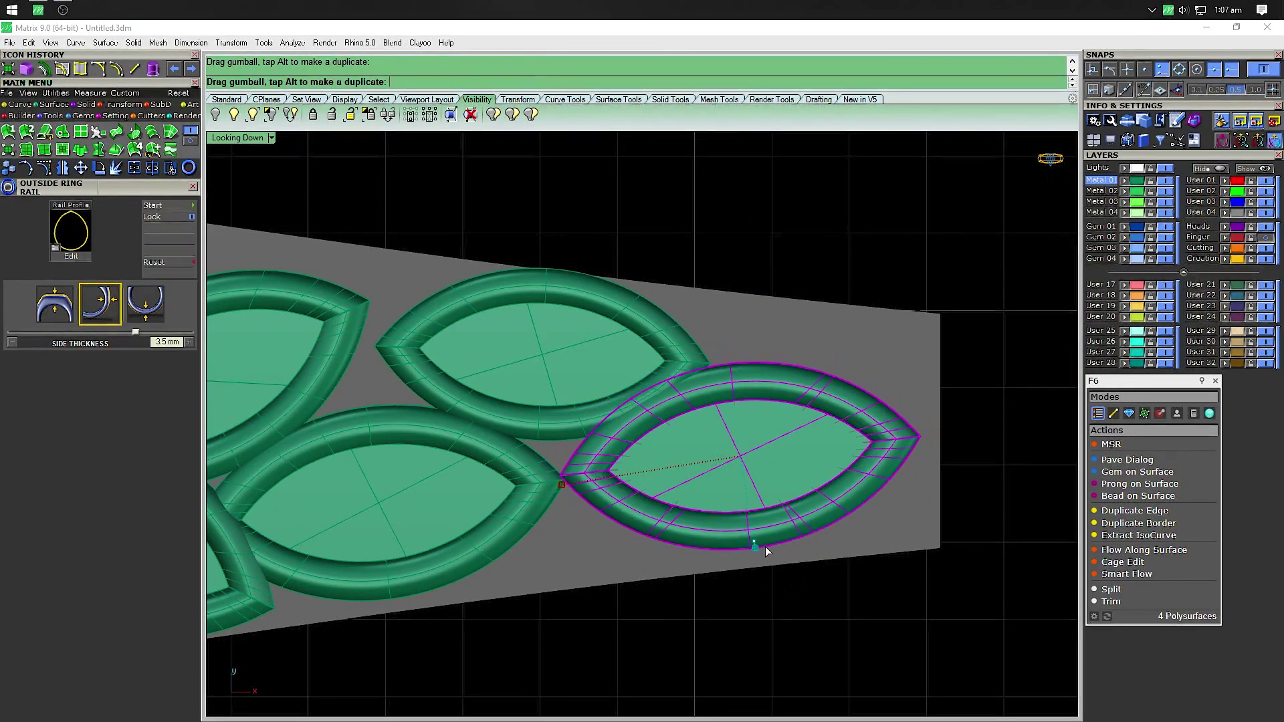
{"action": "key", "text": "ctrl+z"}
{"action": "key", "text": "ctrl+z"}
{"action": "key", "text": "ctrl+z"}
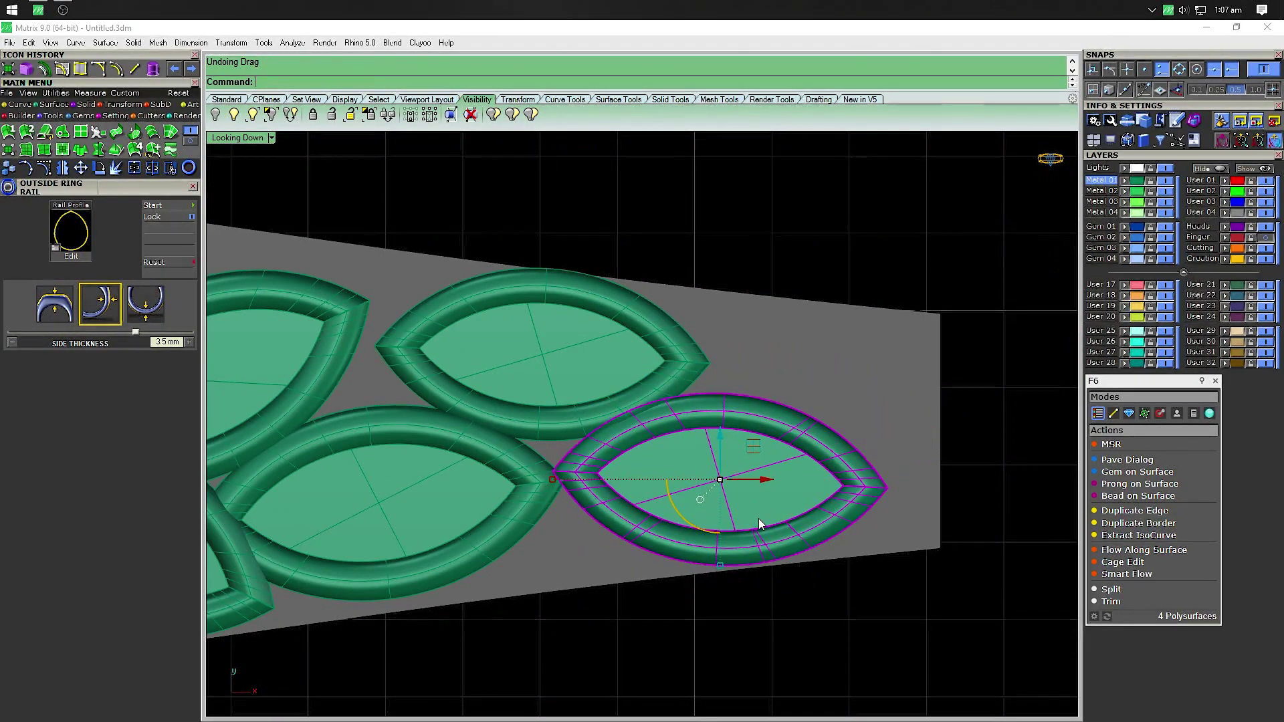
{"action": "key", "text": "ctrl+z"}
{"action": "left_click_drag", "start_coordinate": [862, 367], "coordinate": [796, 491]}
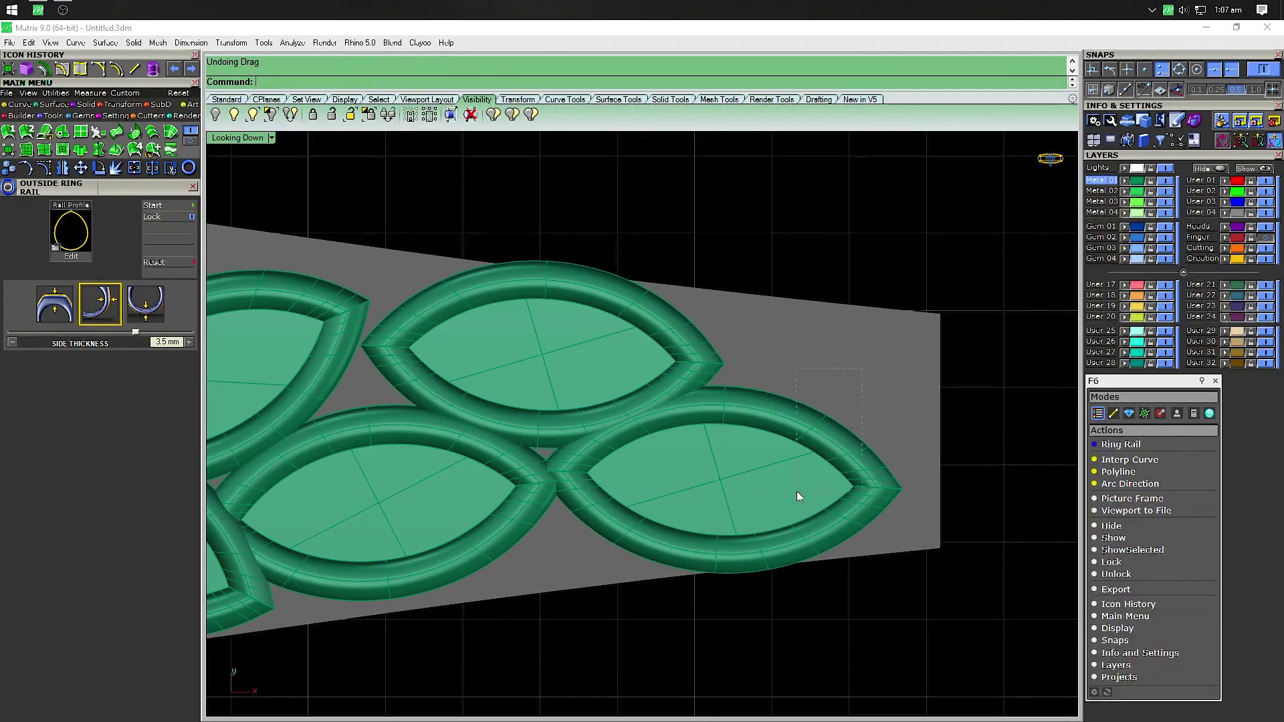
{"action": "key", "text": "Delete"}
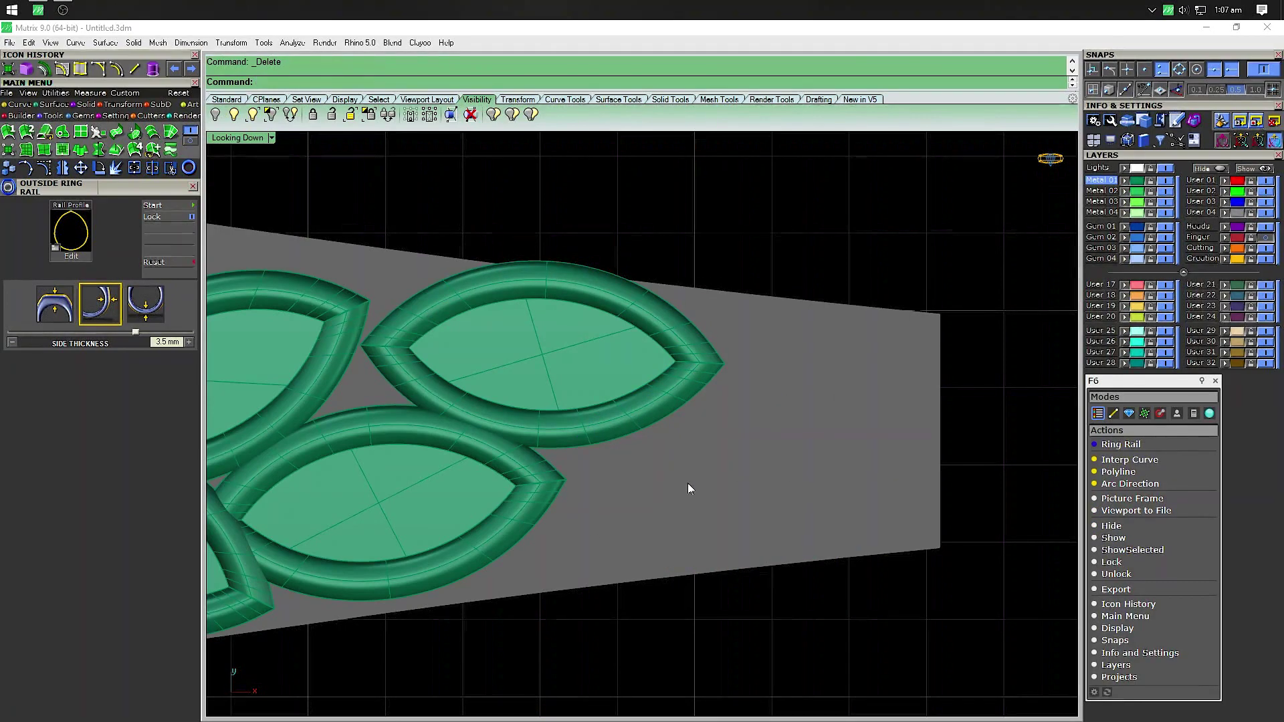
Nudge one leaf ring downward and move the centre leaf ring right and down
{"action": "right_click_drag", "start_coordinate": [676, 480], "coordinate": [631, 499]}
{"action": "scroll", "coordinate": [669, 485], "scroll_direction": "up", "scroll_amount": 2}
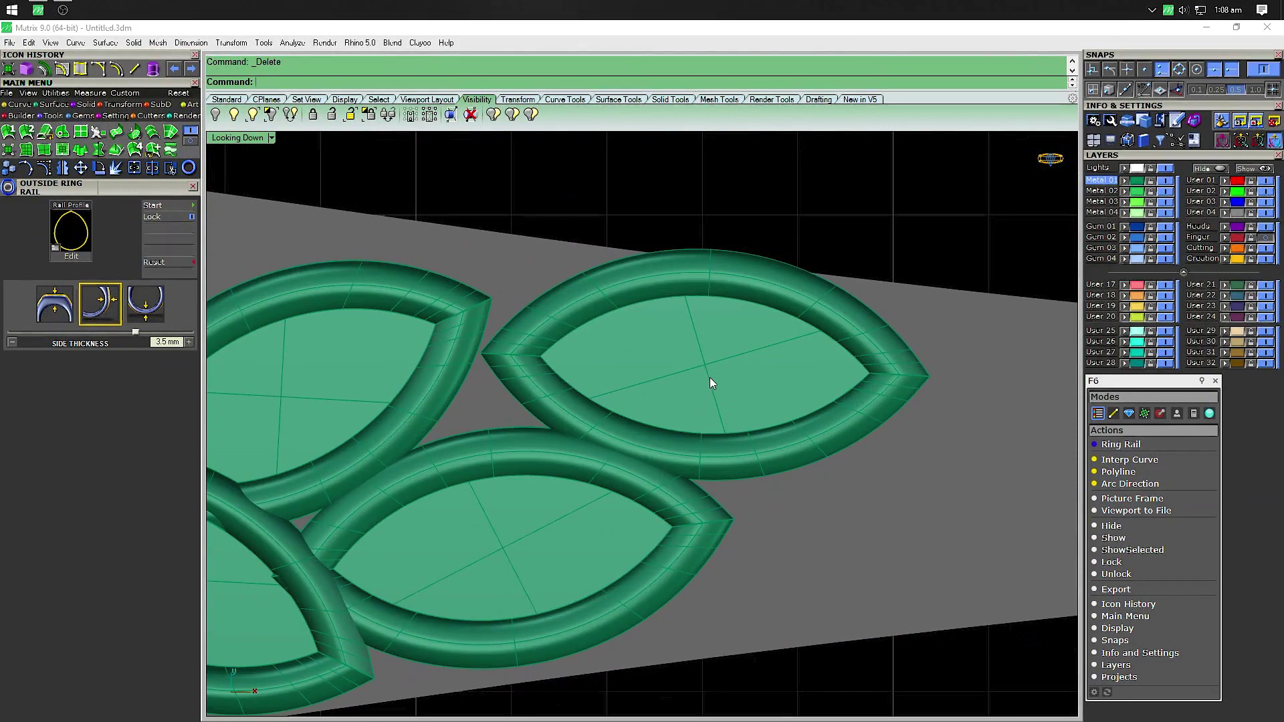
{"action": "left_click_drag", "start_coordinate": [709, 378], "coordinate": [705, 389]}
{"action": "left_click", "coordinate": [841, 508]}
{"action": "right_click_drag", "start_coordinate": [841, 509], "coordinate": [758, 497]}
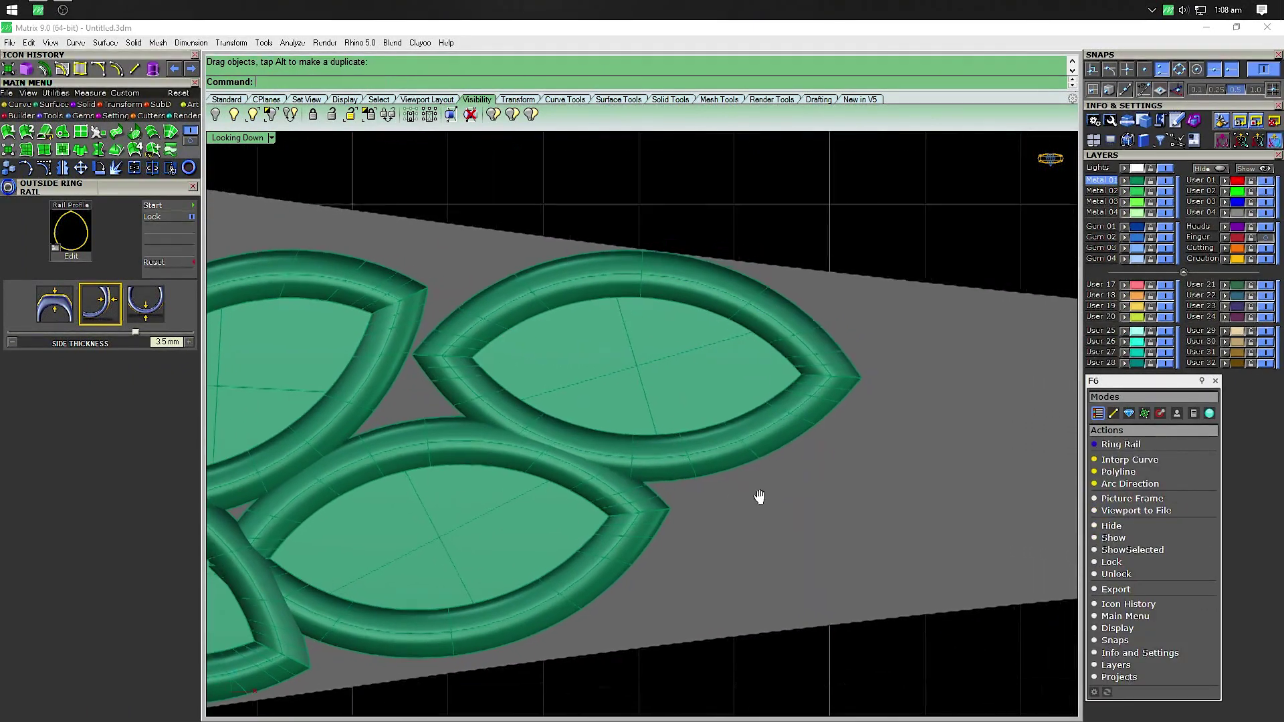
{"action": "left_click_drag", "start_coordinate": [608, 361], "coordinate": [668, 382]}
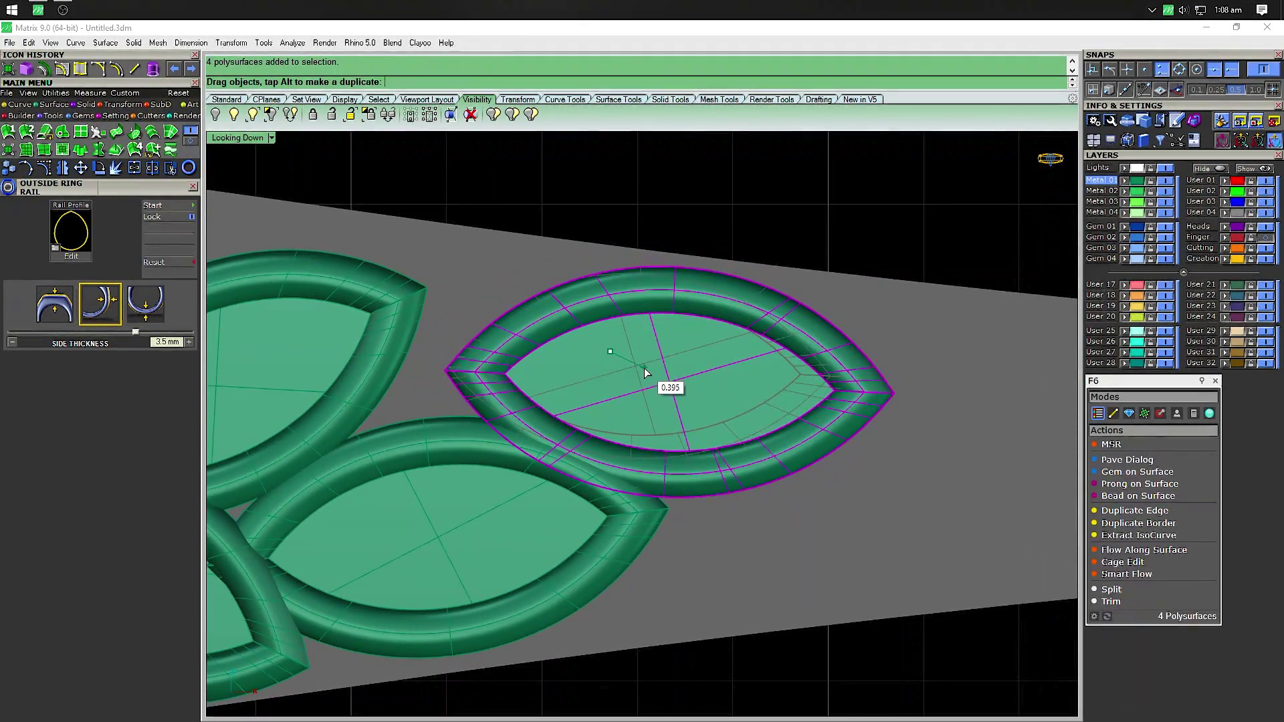
{"action": "left_click", "coordinate": [781, 534]}
{"action": "right_click_drag", "start_coordinate": [780, 534], "coordinate": [616, 519]}
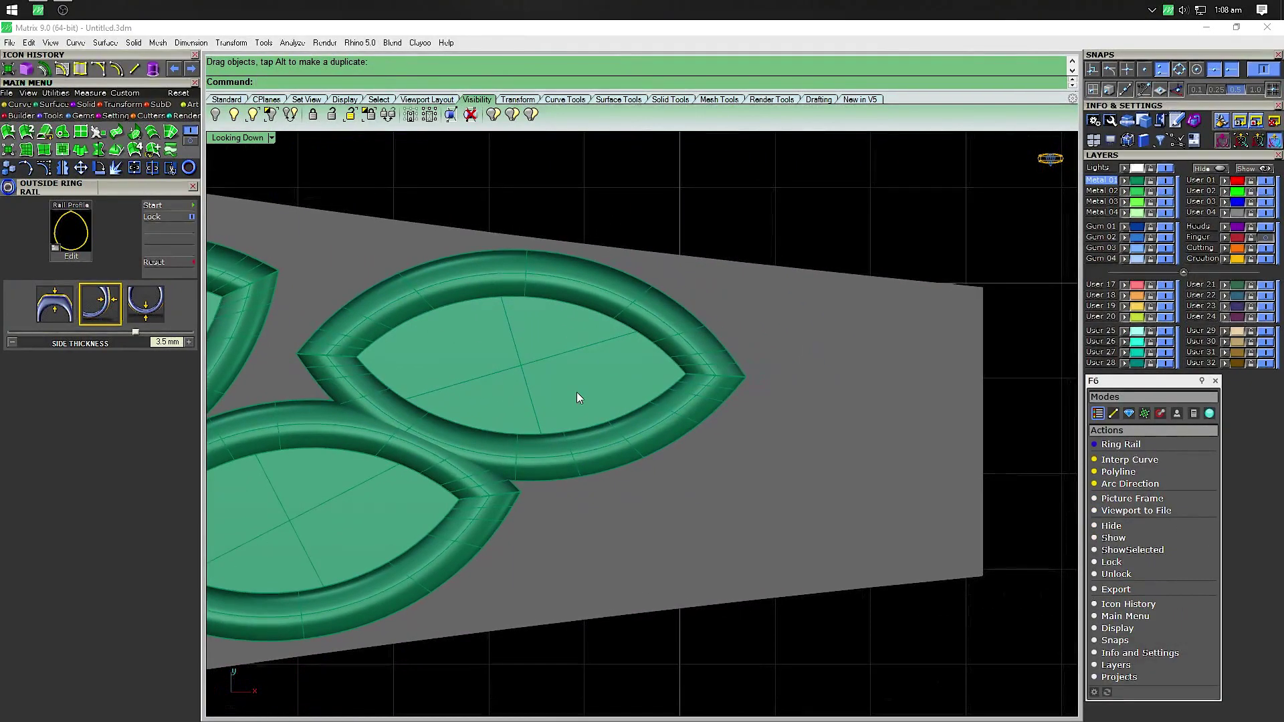
Place a copy of the leaf ring further right, tilted about 19 degrees
{"action": "left_click", "coordinate": [576, 392]}
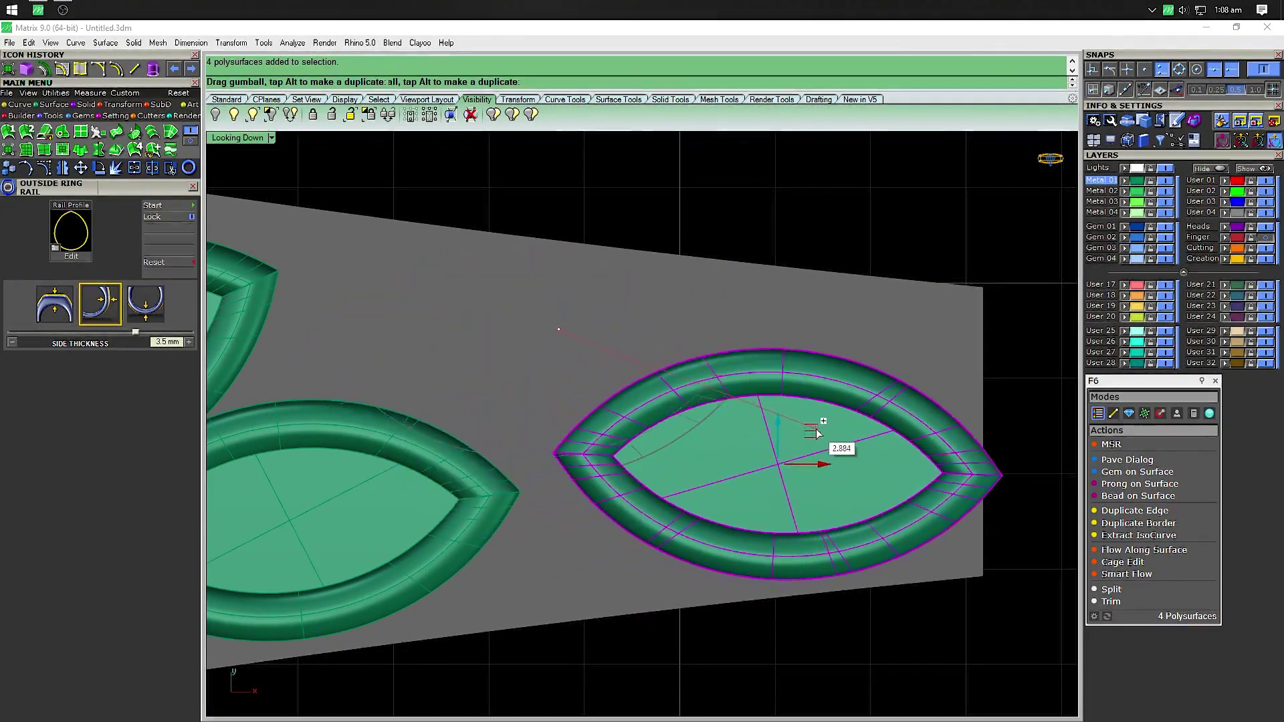
{"action": "left_click_drag", "start_coordinate": [569, 358], "coordinate": [827, 457]}
{"action": "left_click_drag", "start_coordinate": [745, 504], "coordinate": [741, 532]}
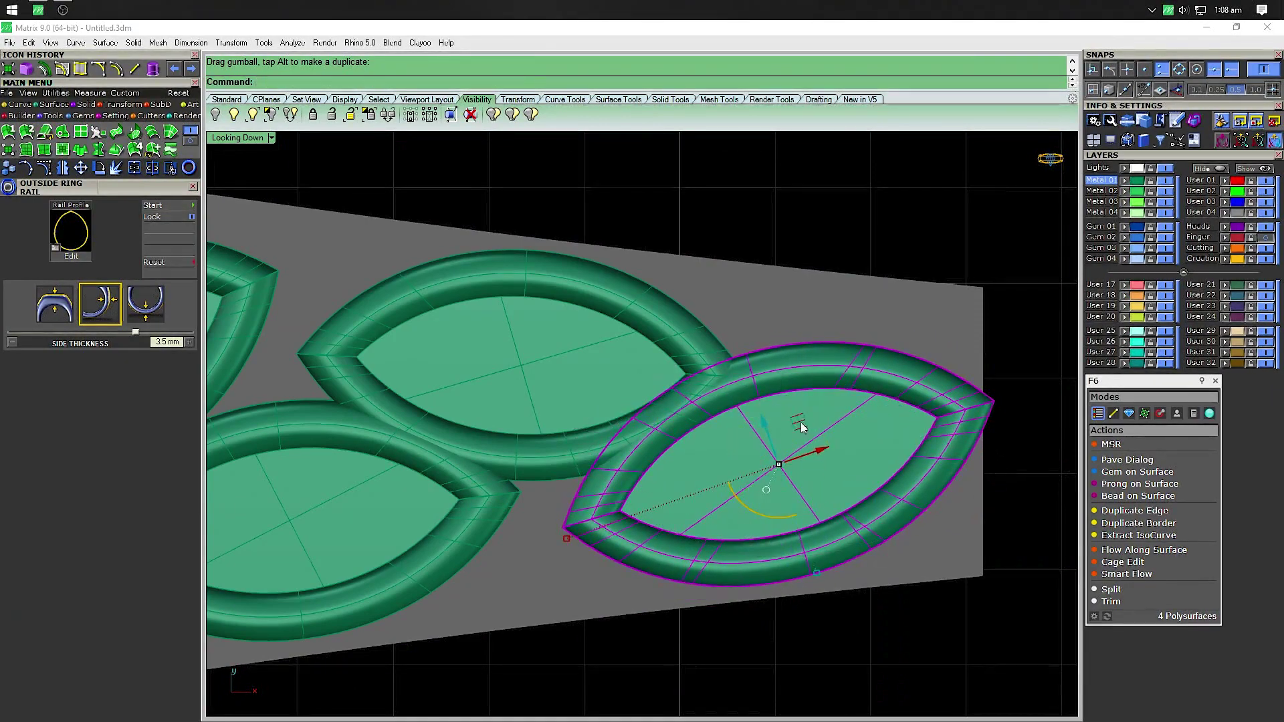
{"action": "left_click_drag", "start_coordinate": [803, 428], "coordinate": [810, 430]}
{"action": "key", "text": "Escape"}
Shift the five-leaf cluster at the wide end slightly left
{"action": "scroll", "coordinate": [655, 405], "scroll_direction": "down", "scroll_amount": 3}
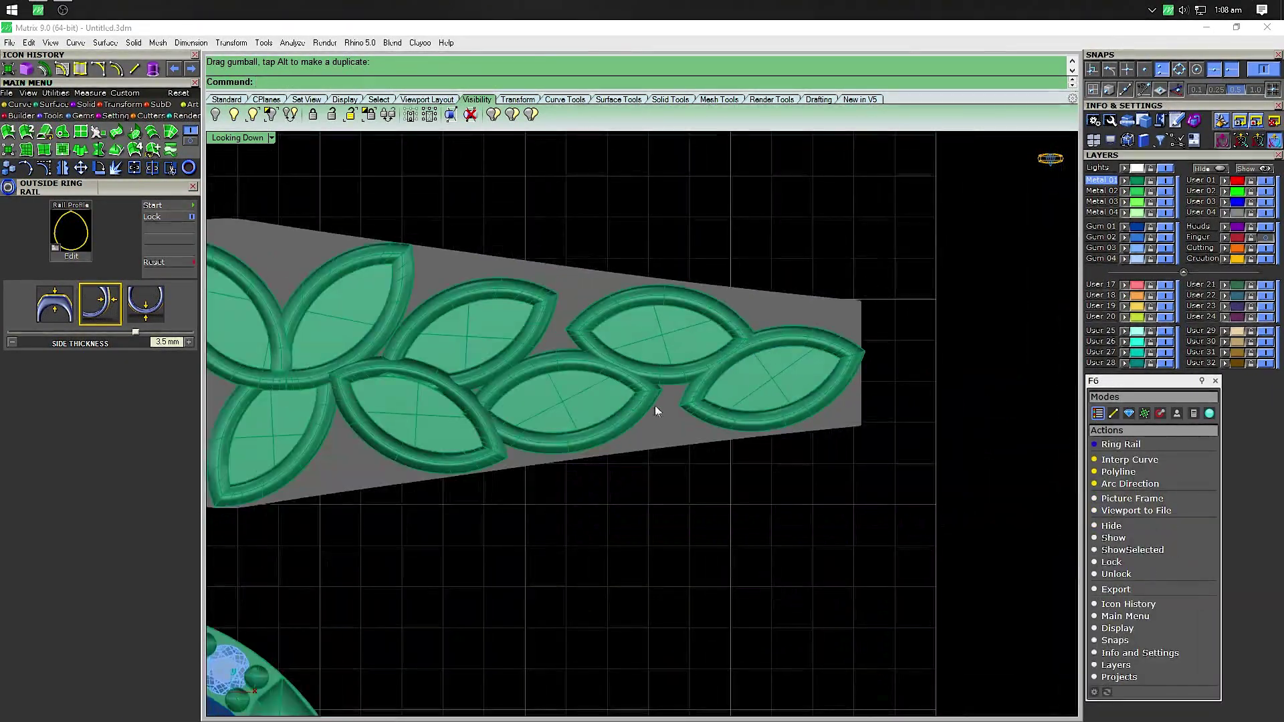
{"action": "scroll", "coordinate": [705, 370], "scroll_direction": "down", "scroll_amount": 2}
{"action": "scroll", "coordinate": [504, 375], "scroll_direction": "up", "scroll_amount": 2}
{"action": "left_click", "coordinate": [504, 375]}
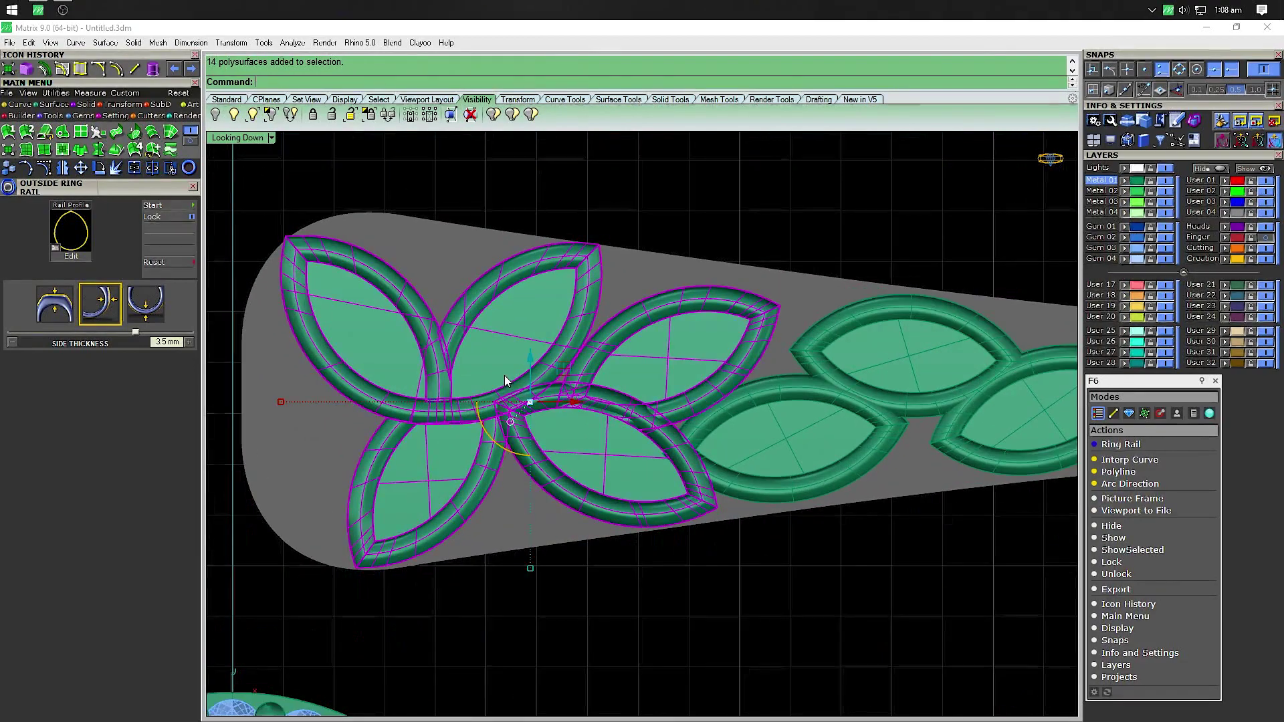
{"action": "left_click_drag", "start_coordinate": [571, 404], "coordinate": [559, 408]}
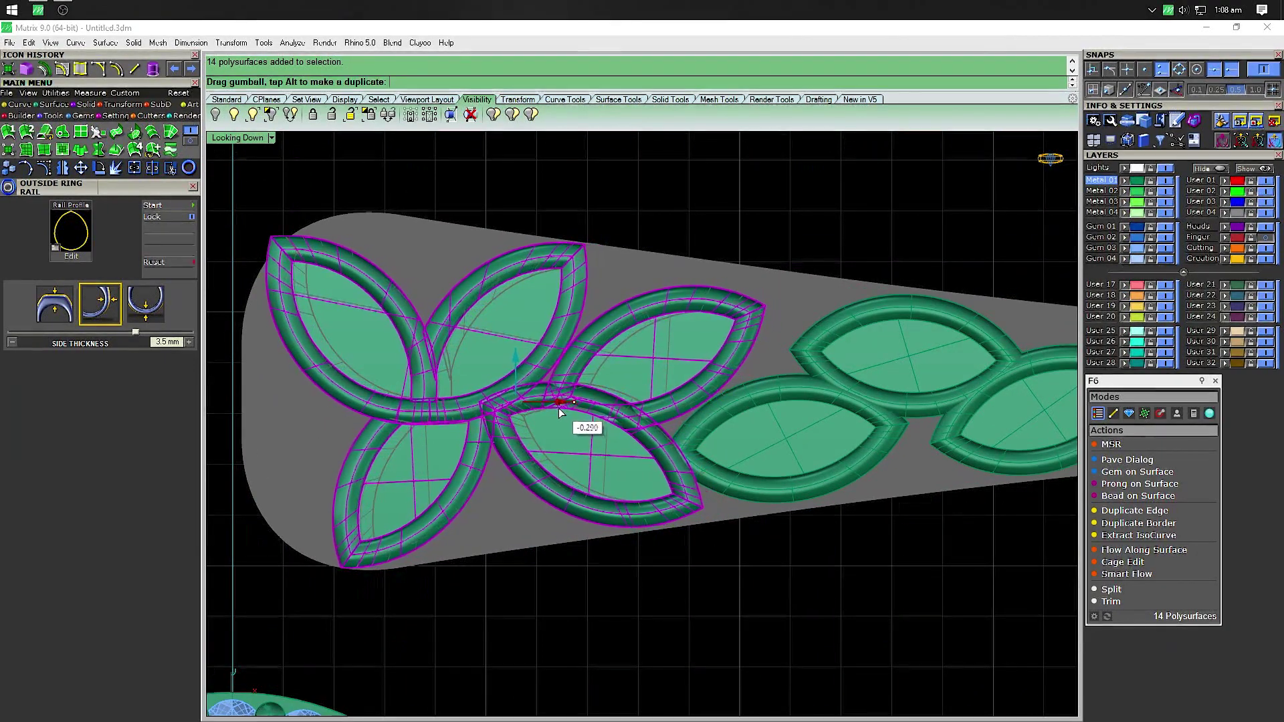
{"action": "key", "text": "Escape"}
Try nudging the centre leaf ring, then unlock the leaf panel's base
{"action": "scroll", "coordinate": [780, 247], "scroll_direction": "up", "scroll_amount": 2}
{"action": "scroll", "coordinate": [711, 275], "scroll_direction": "up", "scroll_amount": 2}
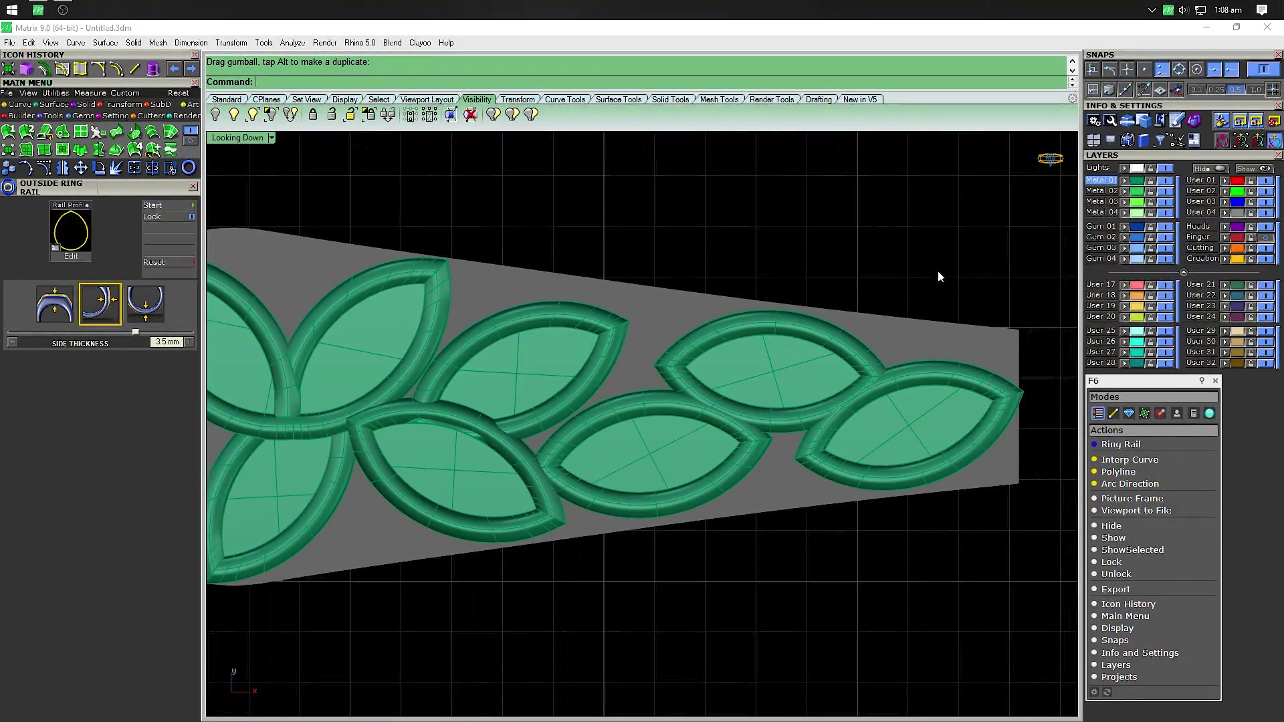
{"action": "scroll", "coordinate": [636, 448], "scroll_direction": "up", "scroll_amount": 2}
{"action": "left_click", "coordinate": [629, 461]}
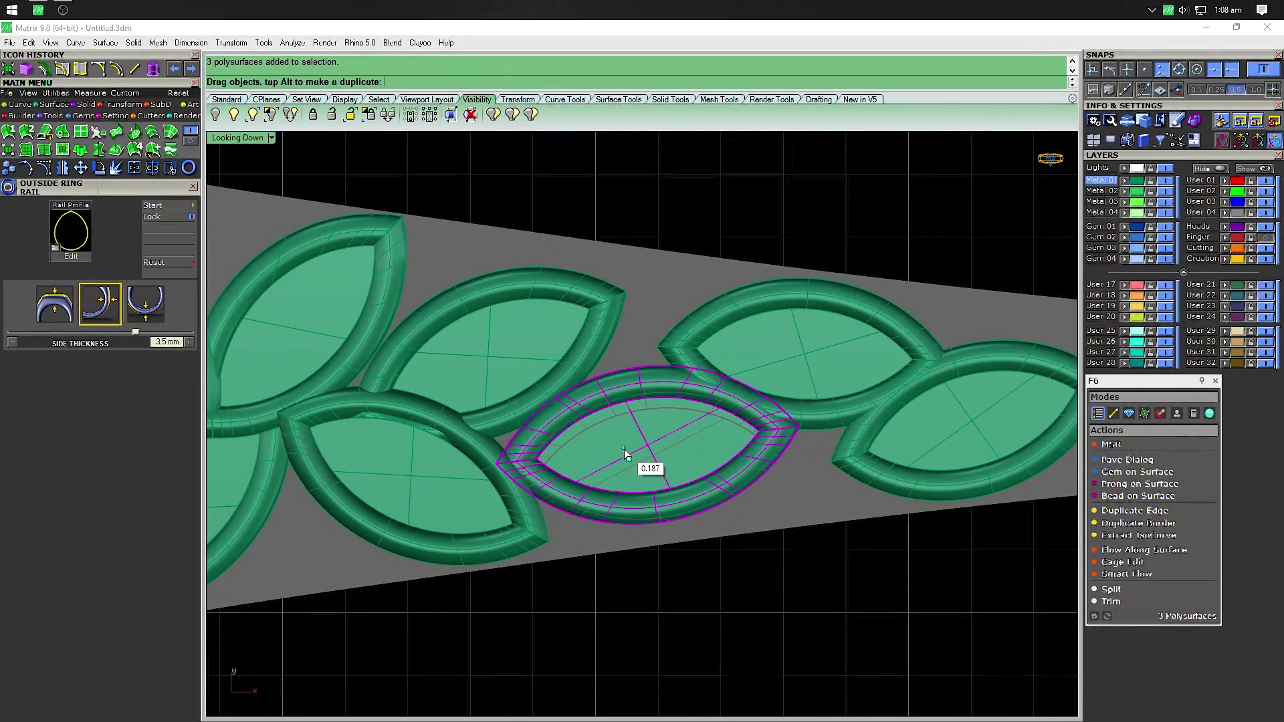
{"action": "scroll", "coordinate": [612, 481], "scroll_direction": "up", "scroll_amount": 2}
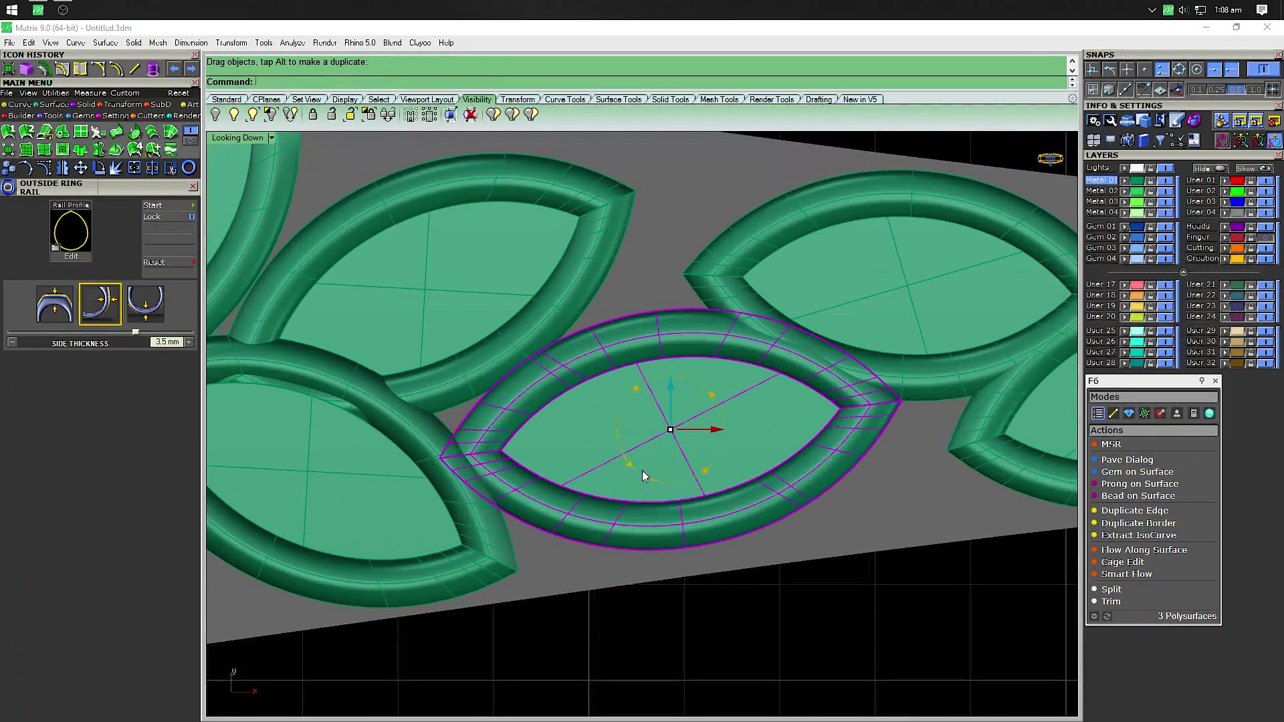
{"action": "left_click_drag", "start_coordinate": [610, 491], "coordinate": [637, 476]}
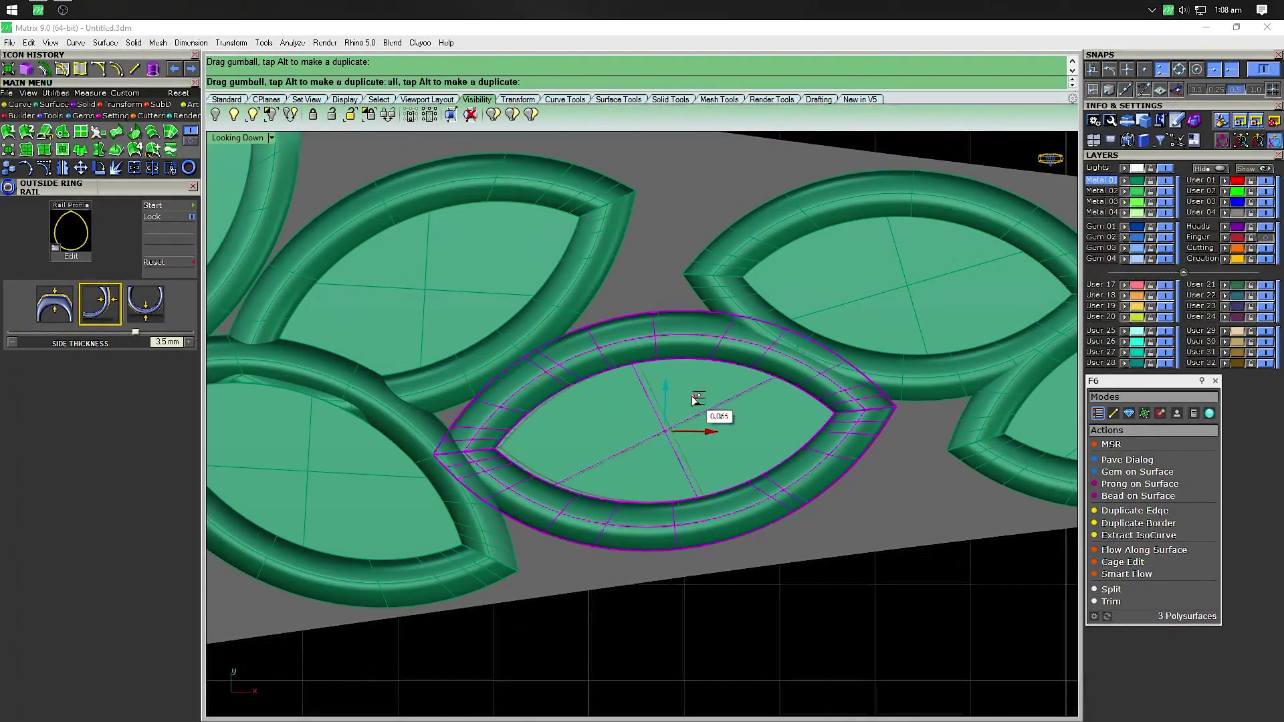
{"action": "scroll", "coordinate": [666, 289], "scroll_direction": "down", "scroll_amount": 3}
{"action": "key", "text": "Escape"}
{"action": "scroll", "coordinate": [764, 207], "scroll_direction": "down", "scroll_amount": 5}
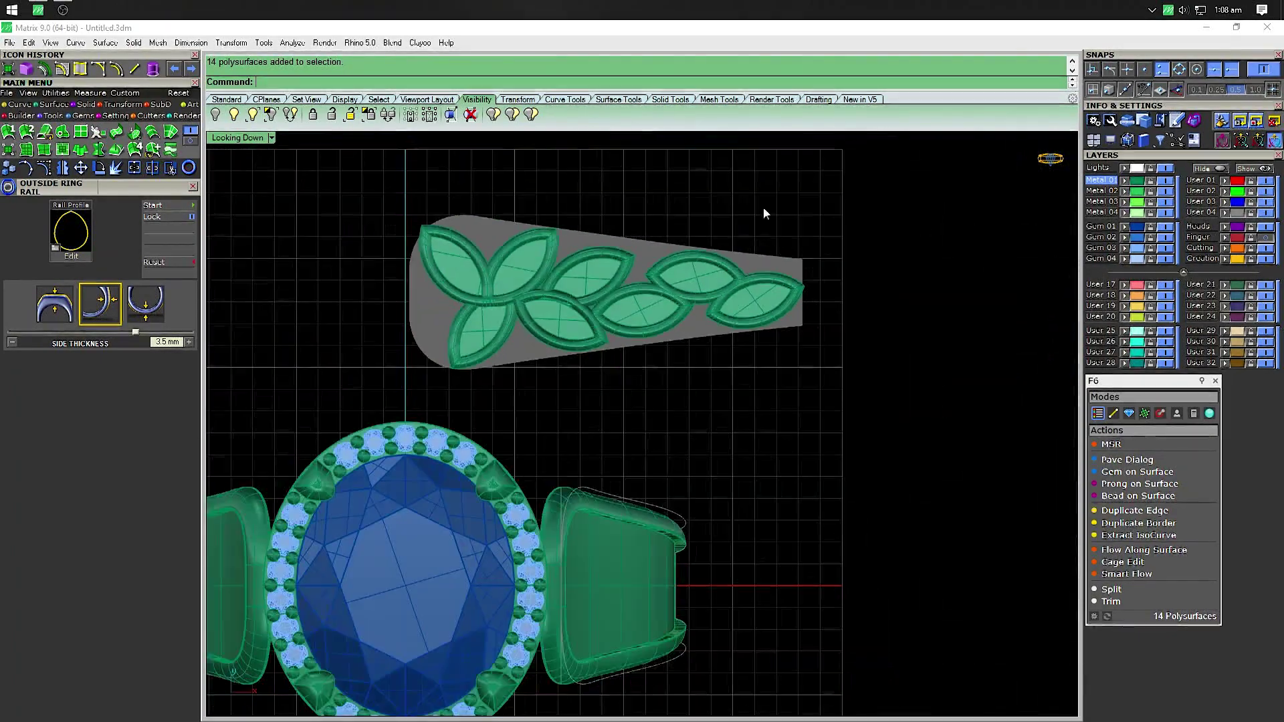
{"action": "left_click", "coordinate": [350, 115]}
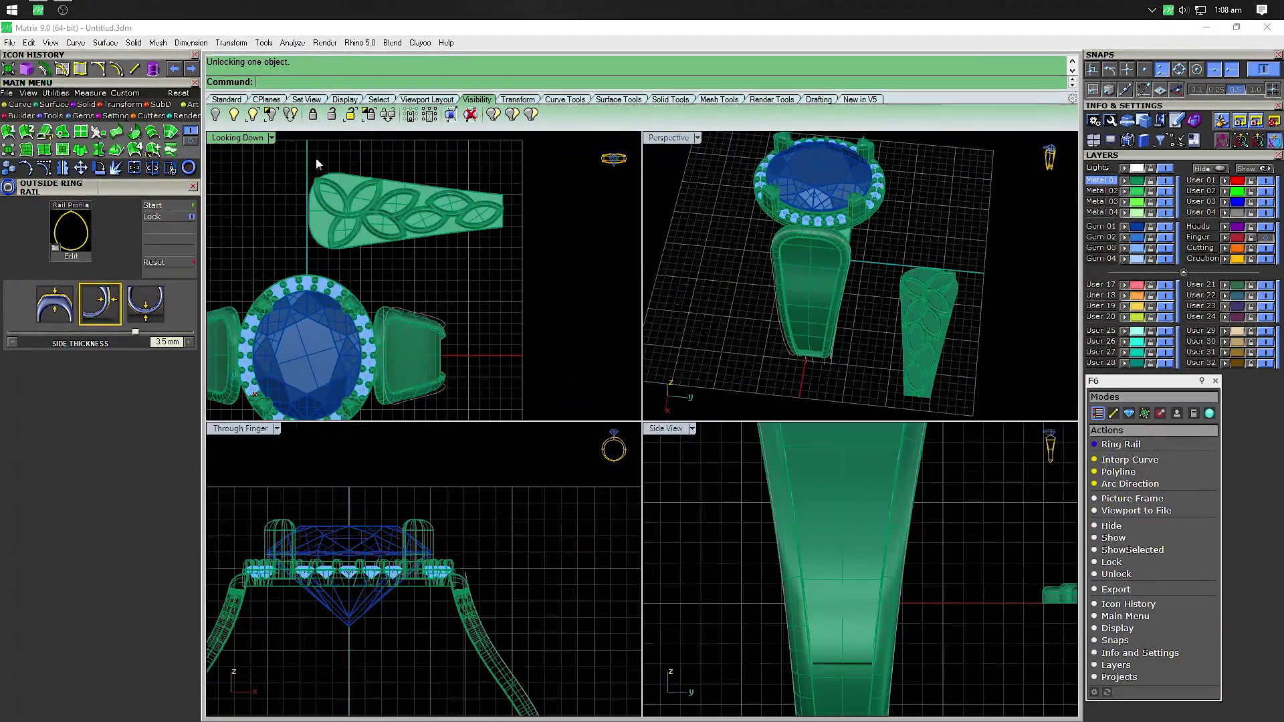
Rotate the Perspective view around the ring and maximize it
{"action": "double_click", "coordinate": [237, 137]}
{"action": "right_click_drag", "start_coordinate": [813, 267], "coordinate": [926, 359]}
{"action": "double_click", "coordinate": [669, 138]}
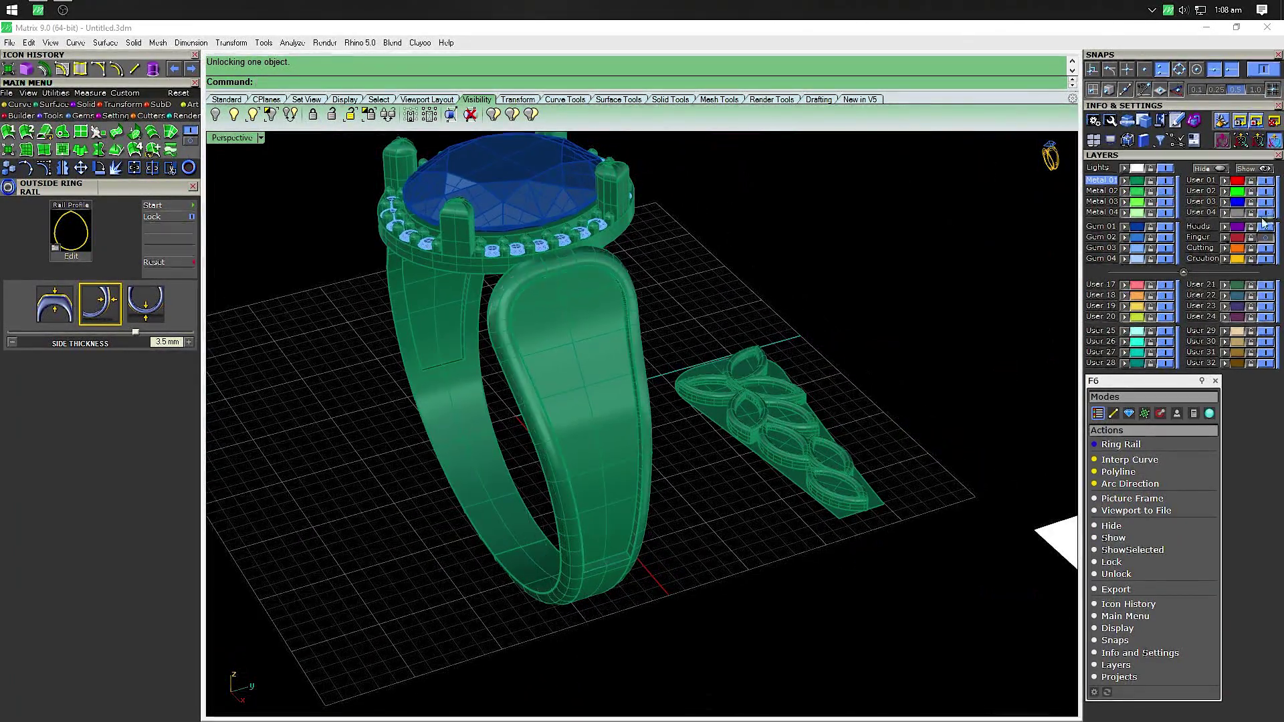
Flow the leaf pieces from the flat base surface onto the ring shank with FlowAlongSrf
{"action": "type", "text": "FlowAlongSrf"}
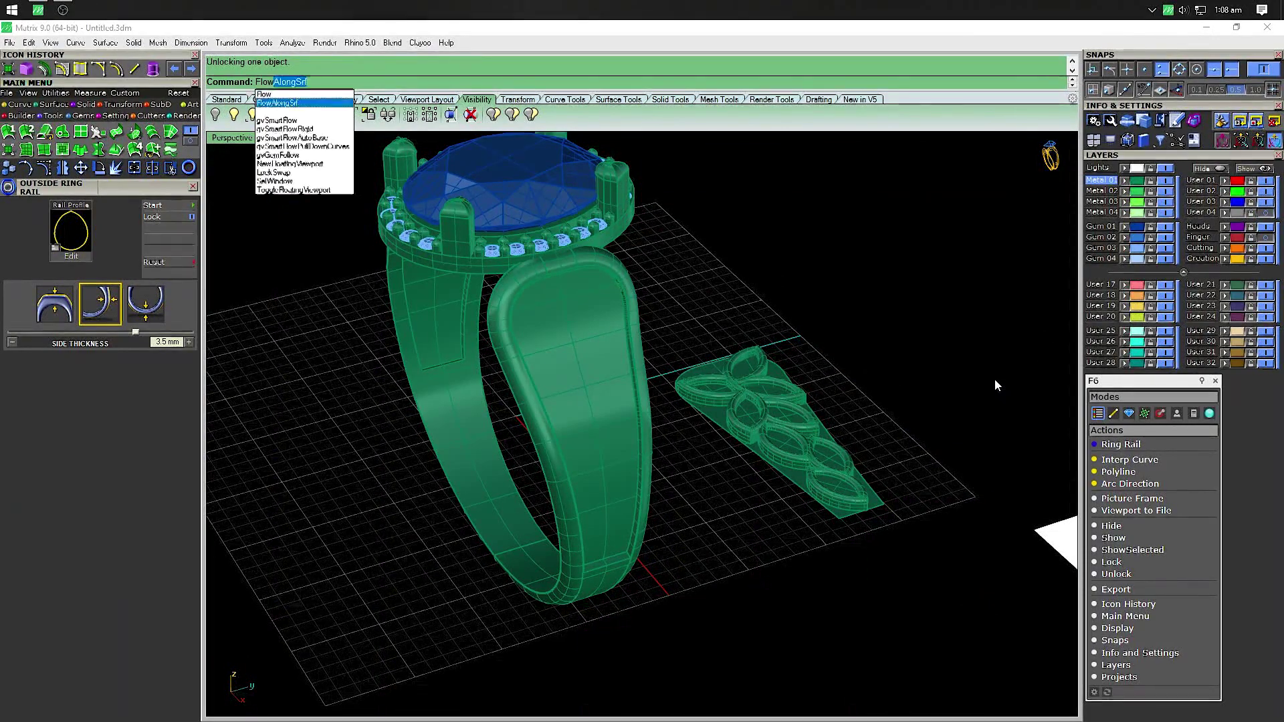
{"action": "key", "text": "Return"}
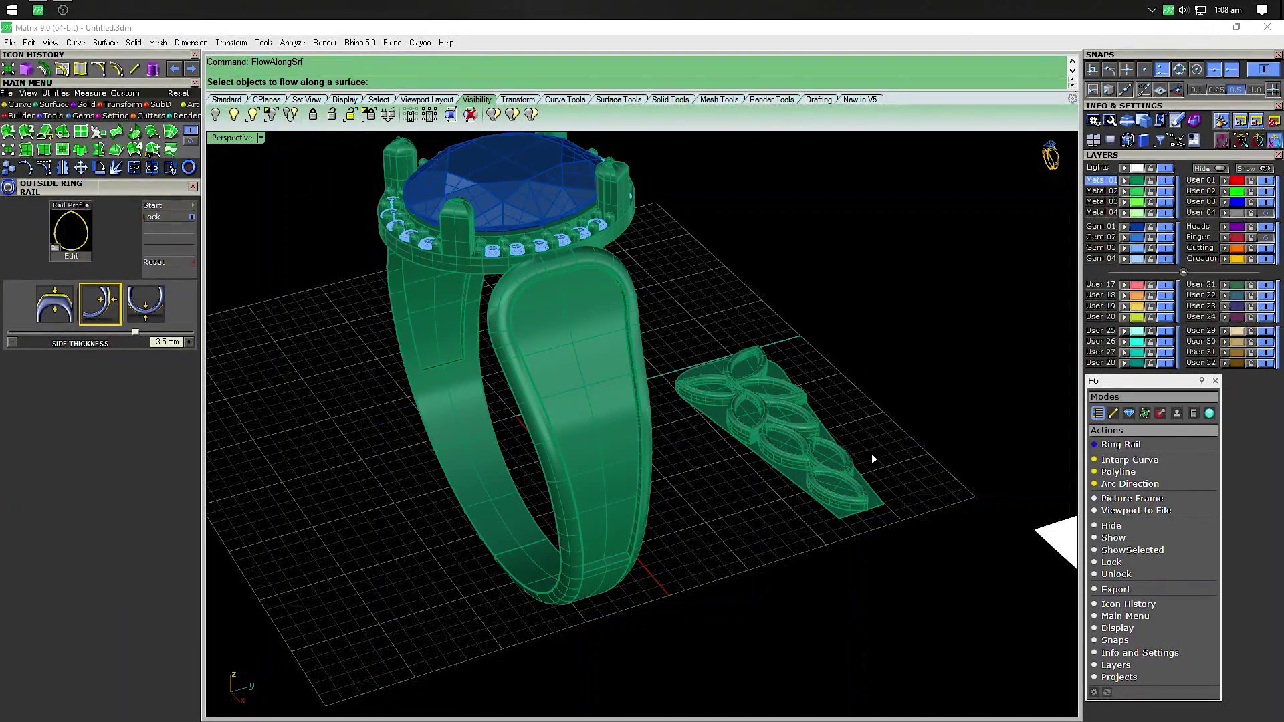
{"action": "right_click_drag", "start_coordinate": [833, 462], "coordinate": [848, 364]}
{"action": "left_click_drag", "start_coordinate": [860, 316], "coordinate": [758, 530]}
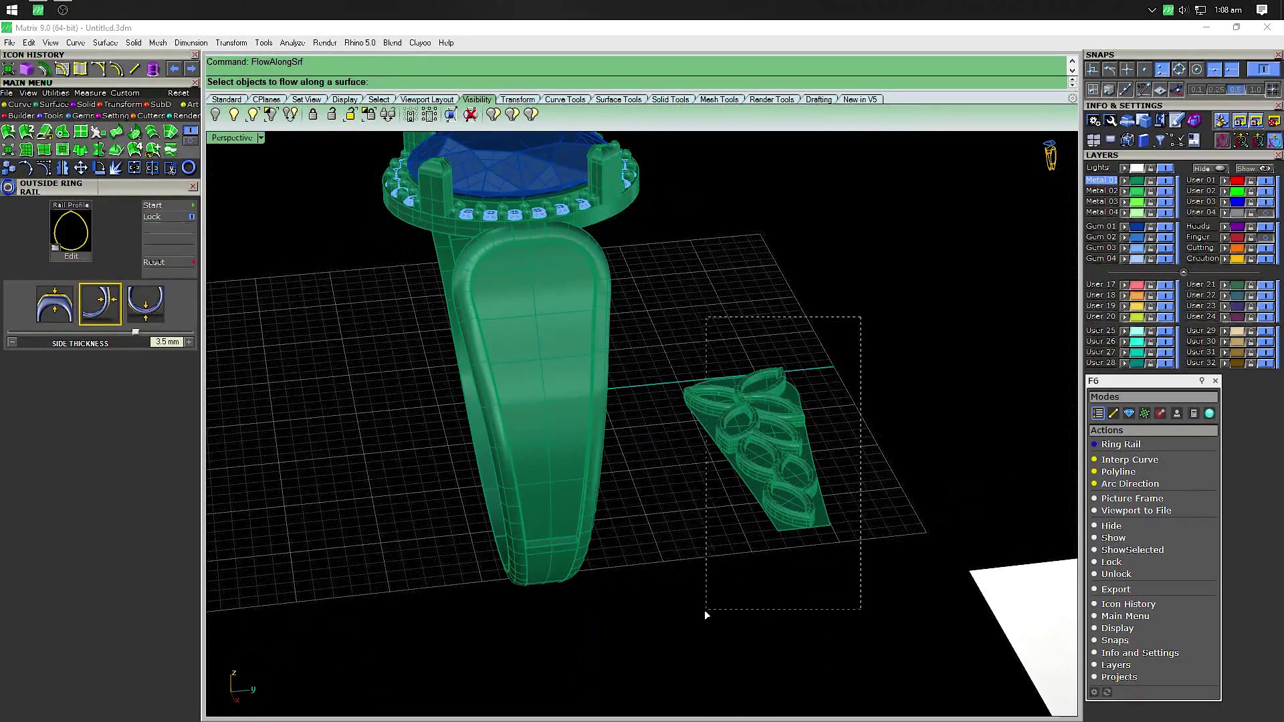
{"action": "left_click_drag", "start_coordinate": [707, 613], "coordinate": [706, 610]}
{"action": "scroll", "coordinate": [836, 518], "scroll_direction": "up", "scroll_amount": 3}
{"action": "key", "text": "Return"}
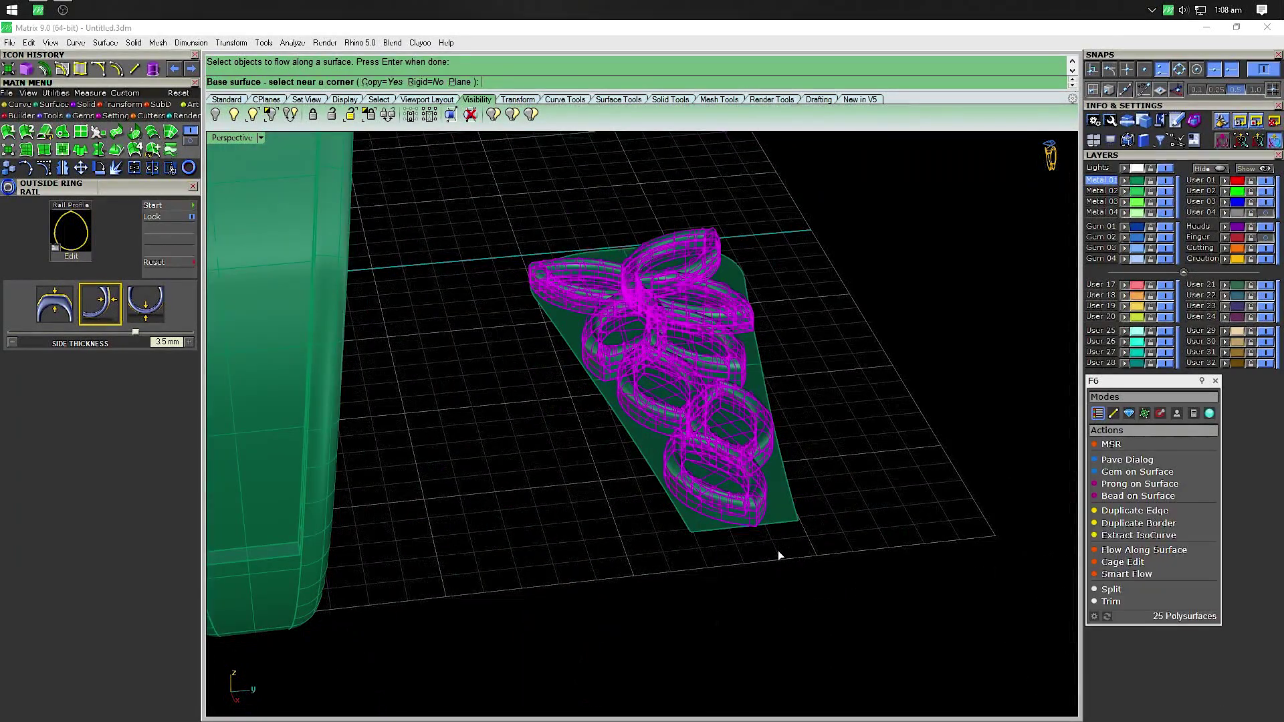
{"action": "scroll", "coordinate": [777, 551], "scroll_direction": "down", "scroll_amount": 3}
{"action": "left_click", "coordinate": [791, 520]}
{"action": "scroll", "coordinate": [524, 499], "scroll_direction": "down", "scroll_amount": 2}
{"action": "left_click", "coordinate": [579, 514]}
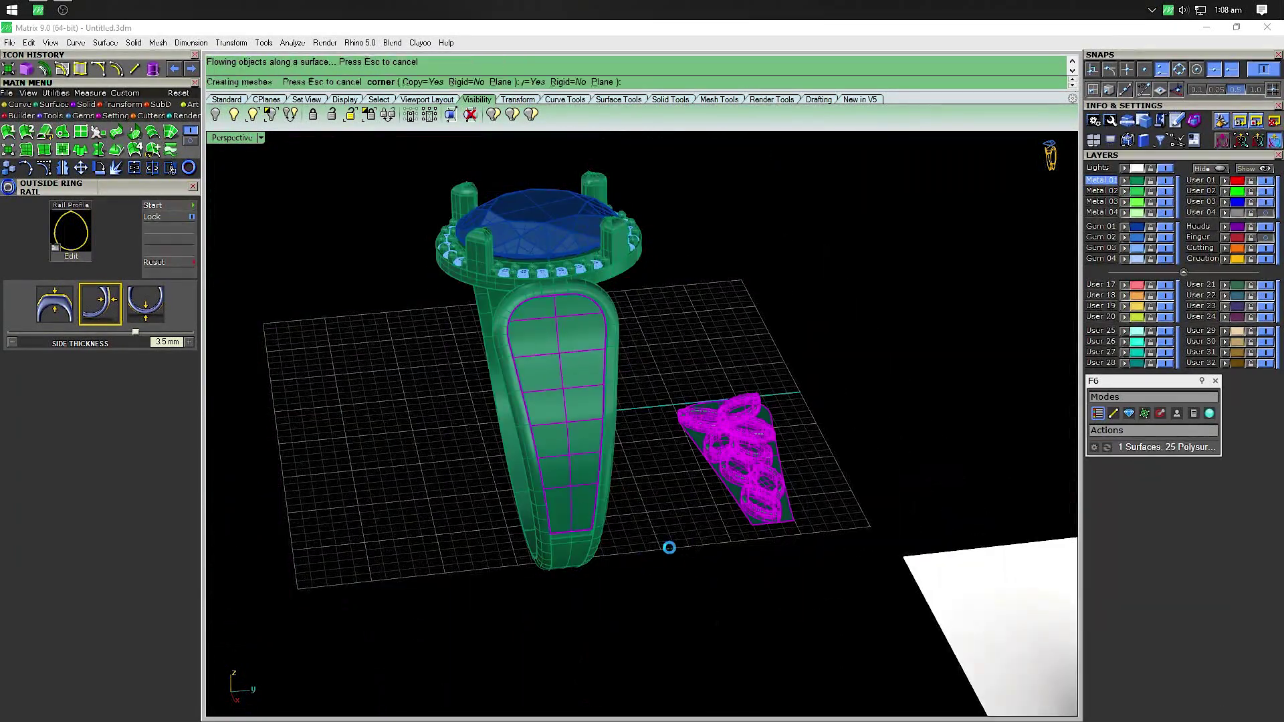
Turn off layer Metal 04 to hide the flat leaf originals
{"action": "scroll", "coordinate": [580, 459], "scroll_direction": "up", "scroll_amount": 3}
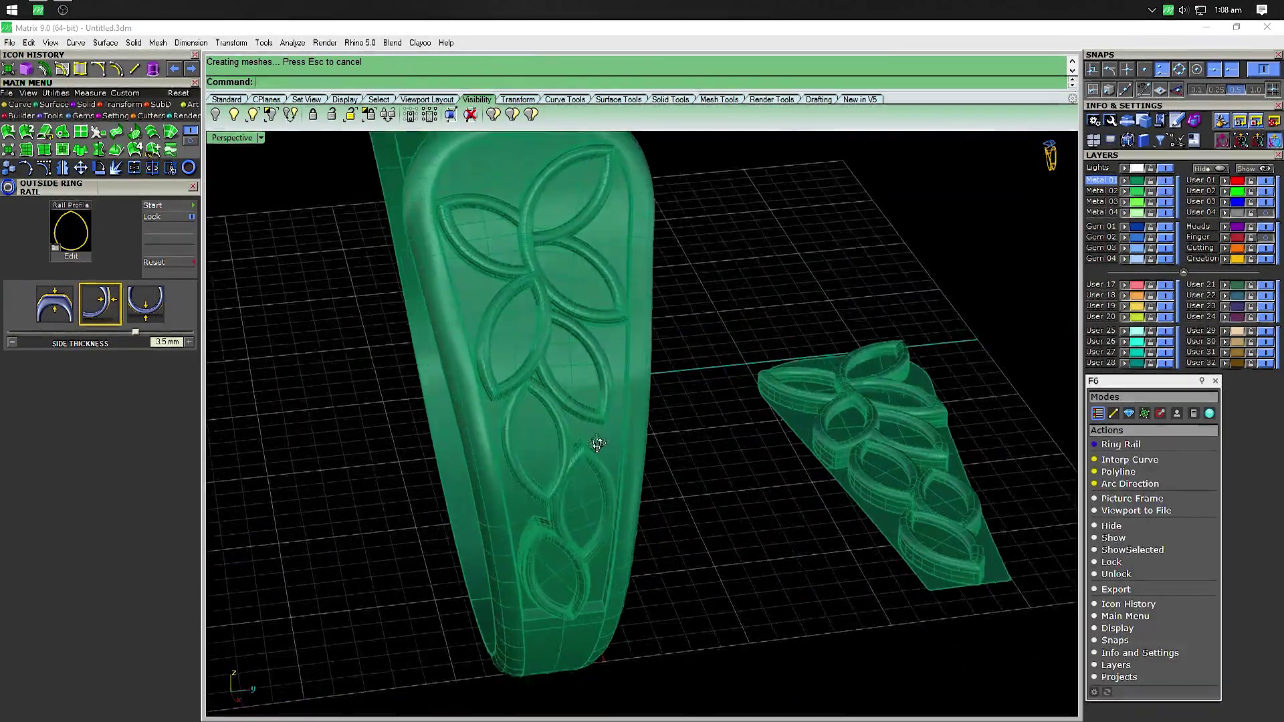
{"action": "right_click_drag", "start_coordinate": [596, 445], "coordinate": [582, 407]}
{"action": "scroll", "coordinate": [663, 420], "scroll_direction": "down", "scroll_amount": 2}
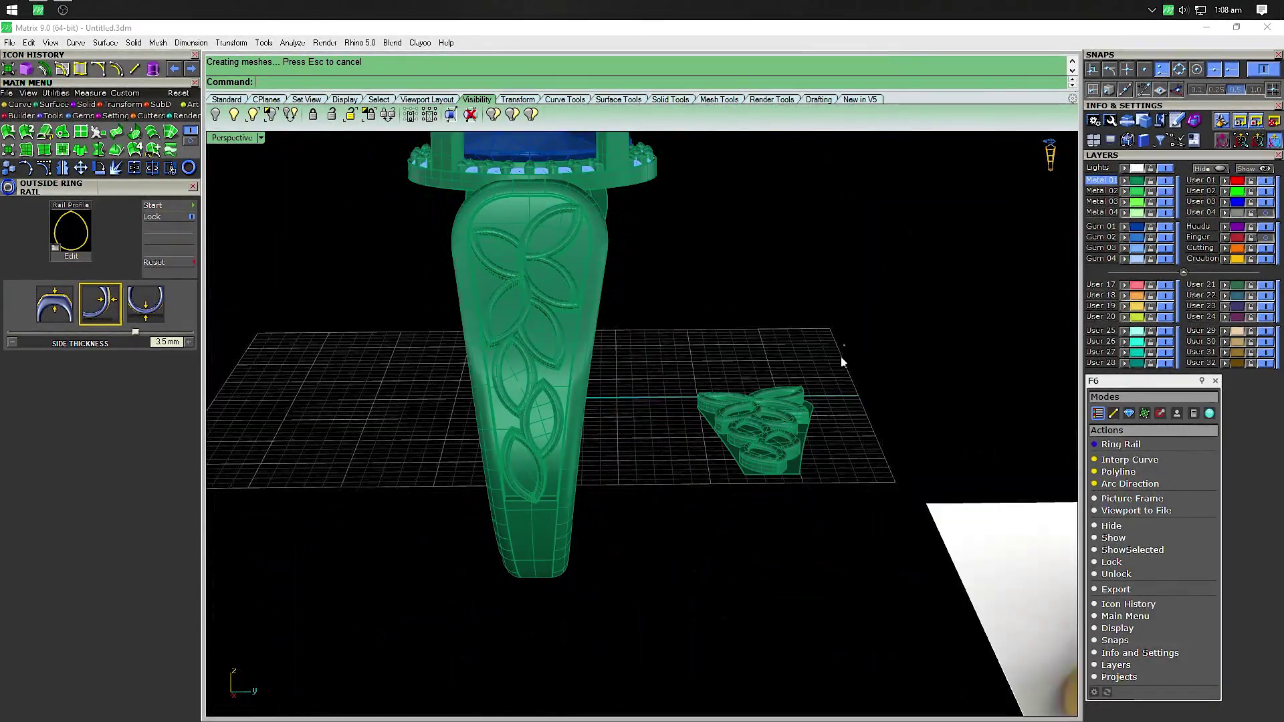
{"action": "left_click_drag", "start_coordinate": [689, 543], "coordinate": [689, 543]}
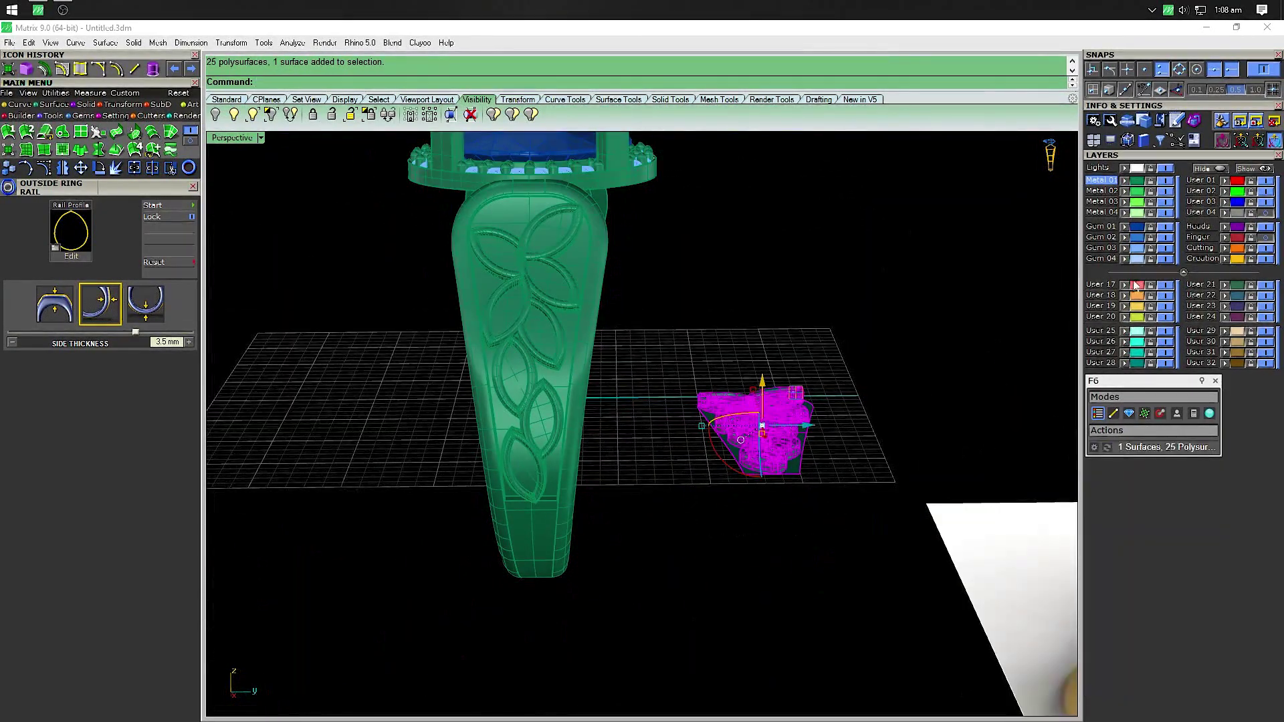
{"action": "left_click", "coordinate": [1165, 212]}
{"action": "scroll", "coordinate": [547, 379], "scroll_direction": "up", "scroll_amount": 5}
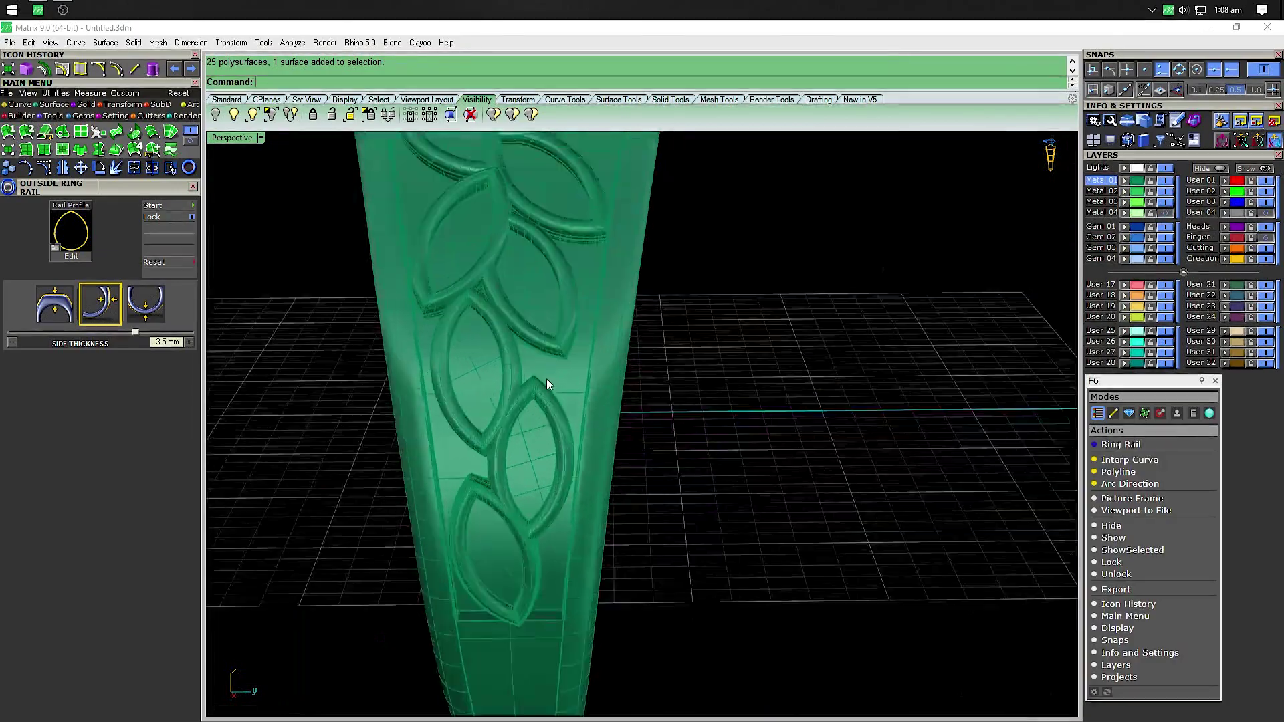
Delete the shank's inner panel and orbit to inspect the openwork leaves
{"action": "left_click", "coordinate": [564, 379]}
{"action": "key", "text": "Delete"}
{"action": "scroll", "coordinate": [560, 380], "scroll_direction": "down", "scroll_amount": 5}
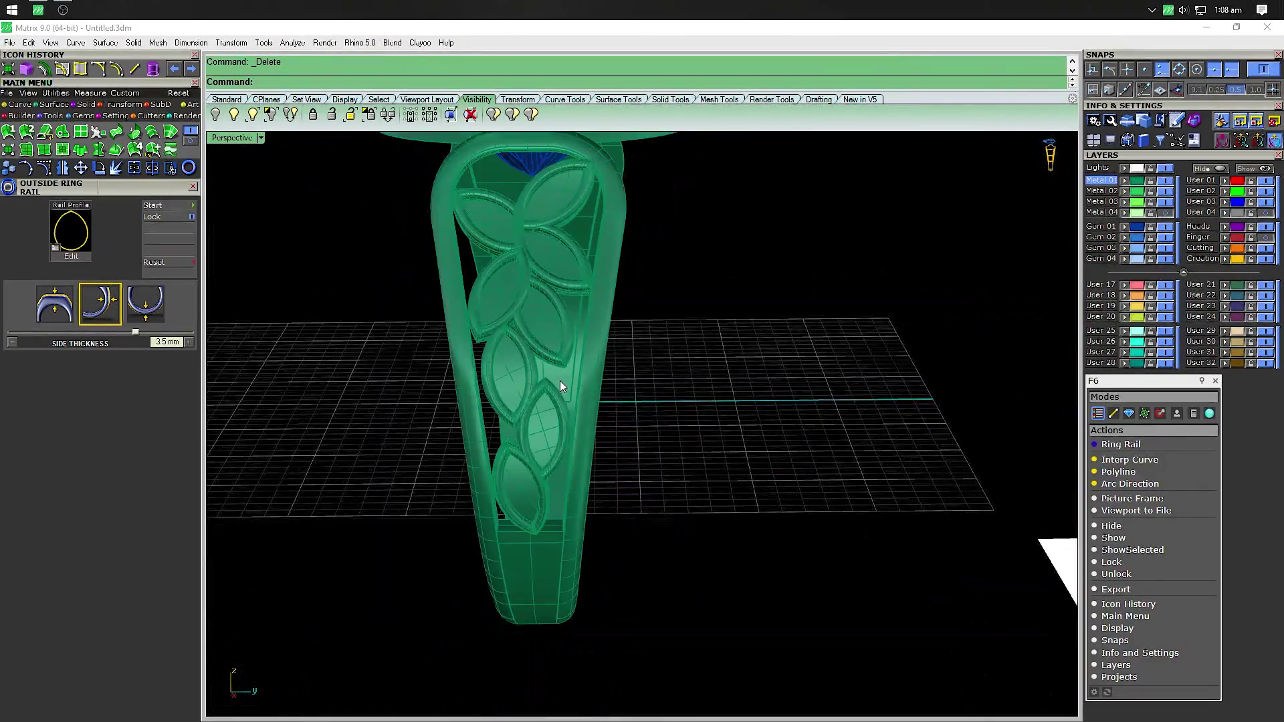
{"action": "mouse_move", "coordinate": [560, 380]}
{"action": "right_mouse_down"}
{"action": "mouse_move", "coordinate": [694, 420]}
{"action": "mouse_move", "coordinate": [495, 282]}
{"action": "right_mouse_up"}
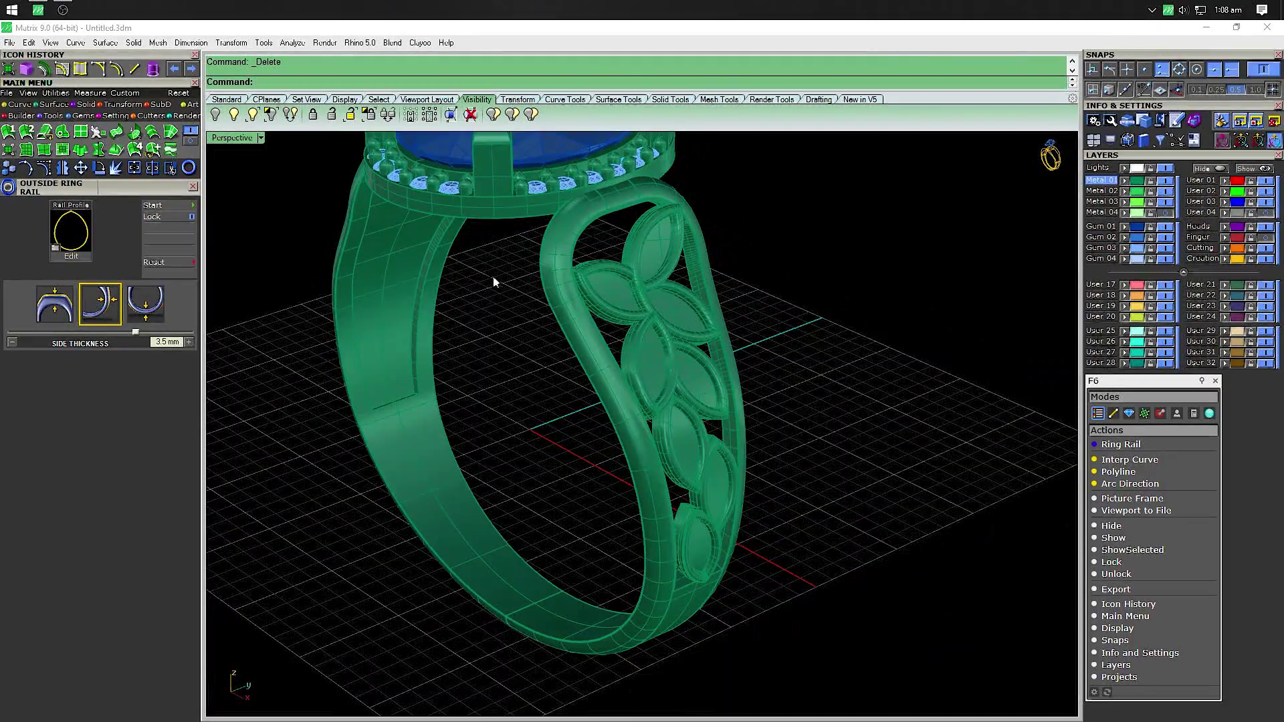
{"action": "left_click", "coordinate": [699, 359]}
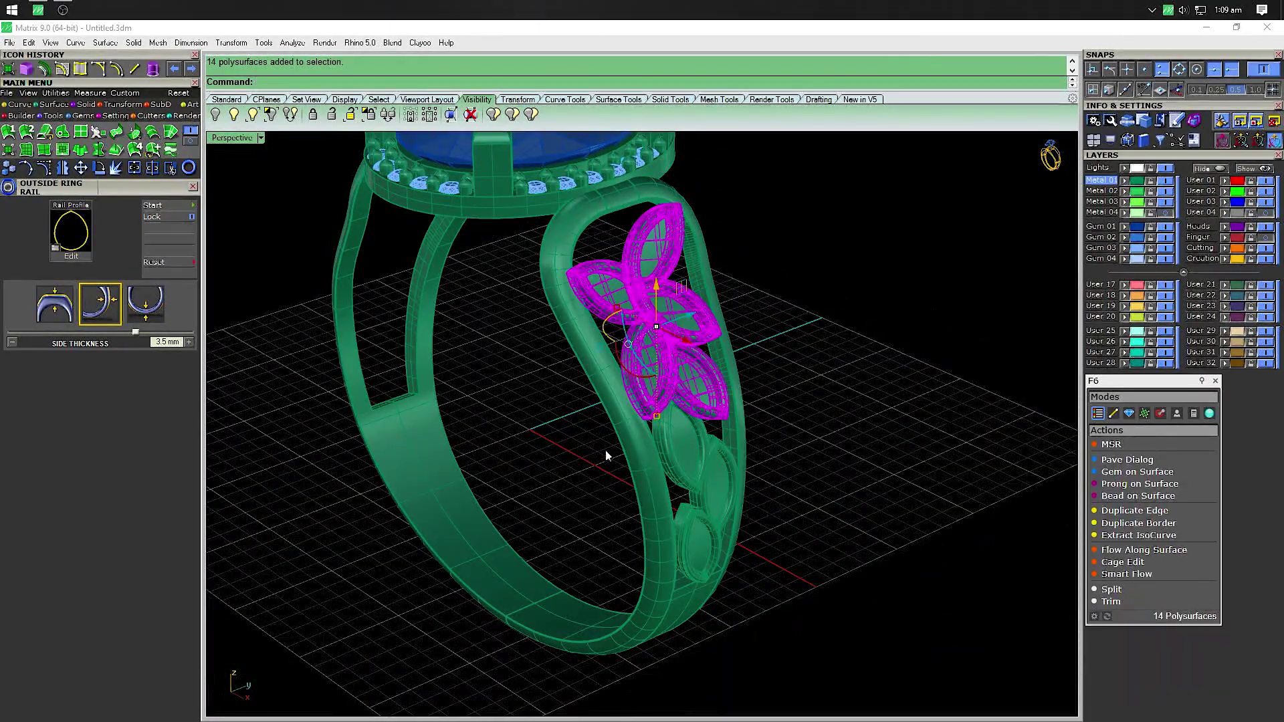
{"action": "left_click", "coordinate": [693, 448]}
{"action": "left_click", "coordinate": [779, 383]}
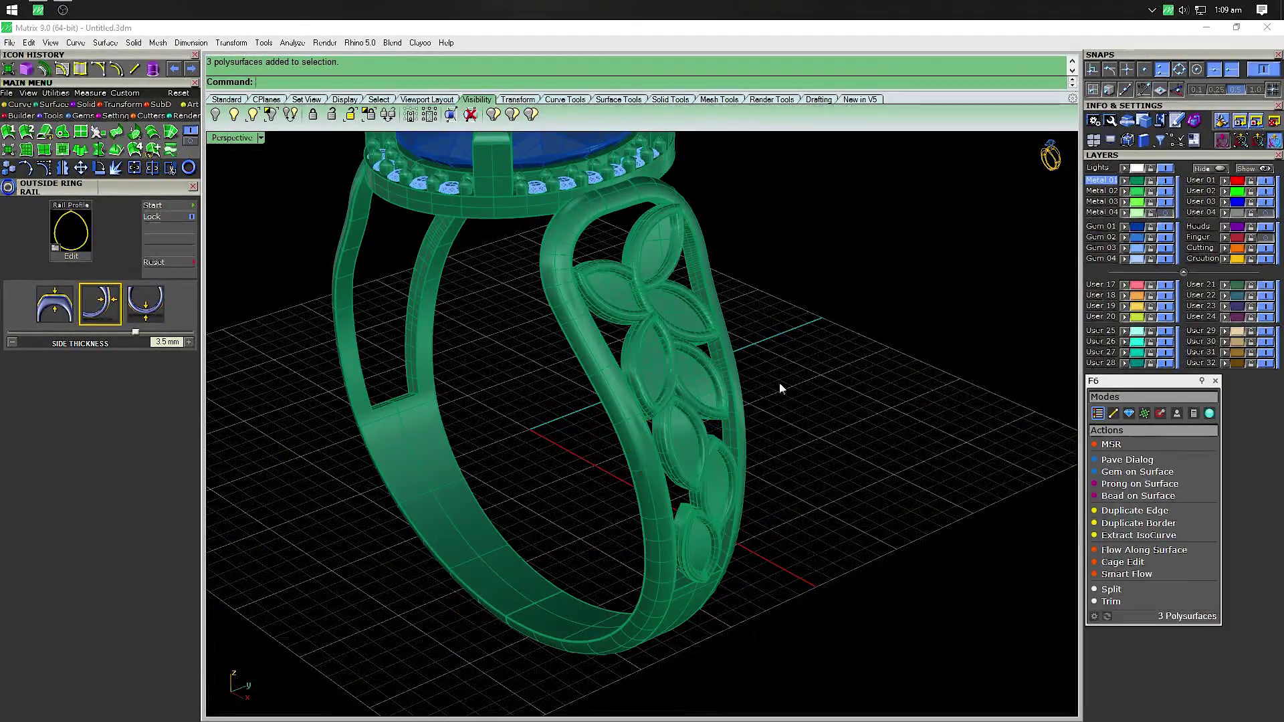
{"action": "mouse_move", "coordinate": [780, 383]}
{"action": "right_mouse_down"}
{"action": "mouse_move", "coordinate": [642, 450]}
{"action": "mouse_move", "coordinate": [785, 418]}
{"action": "right_mouse_up"}
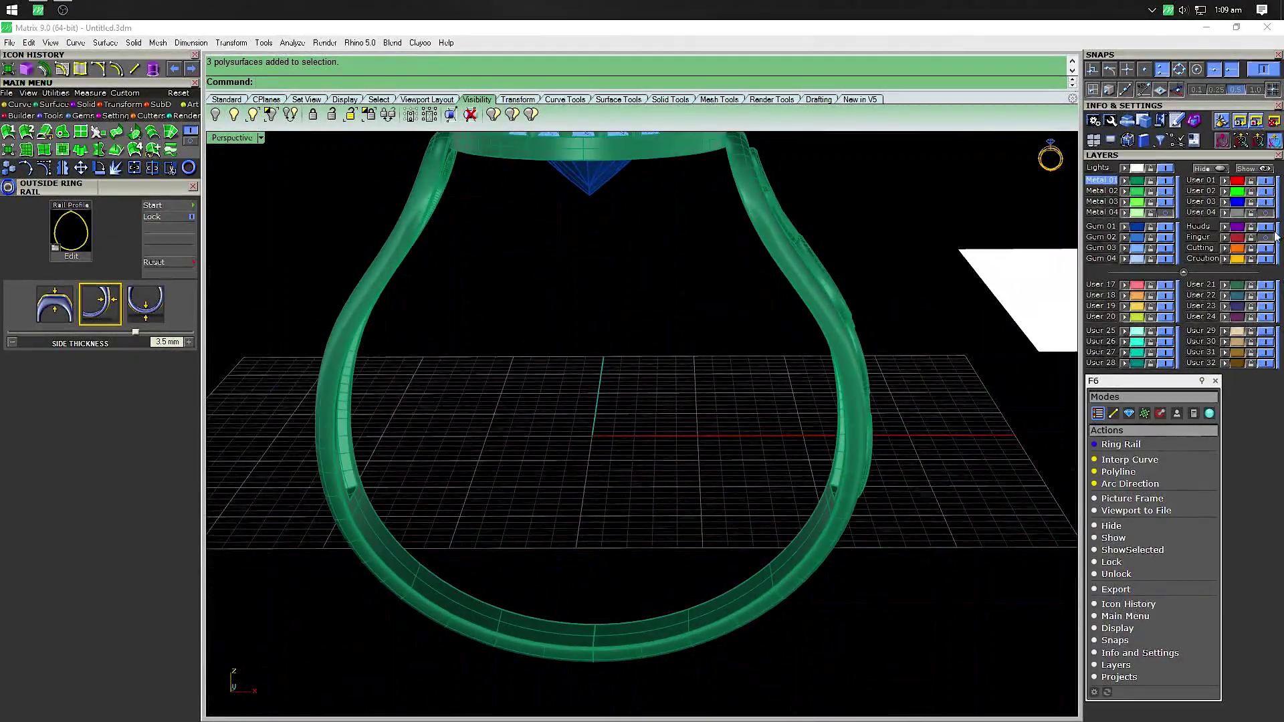
{"action": "mouse_move", "coordinate": [669, 457]}
{"action": "right_mouse_down"}
{"action": "mouse_move", "coordinate": [737, 461]}
{"action": "mouse_move", "coordinate": [694, 492]}
{"action": "right_mouse_up"}
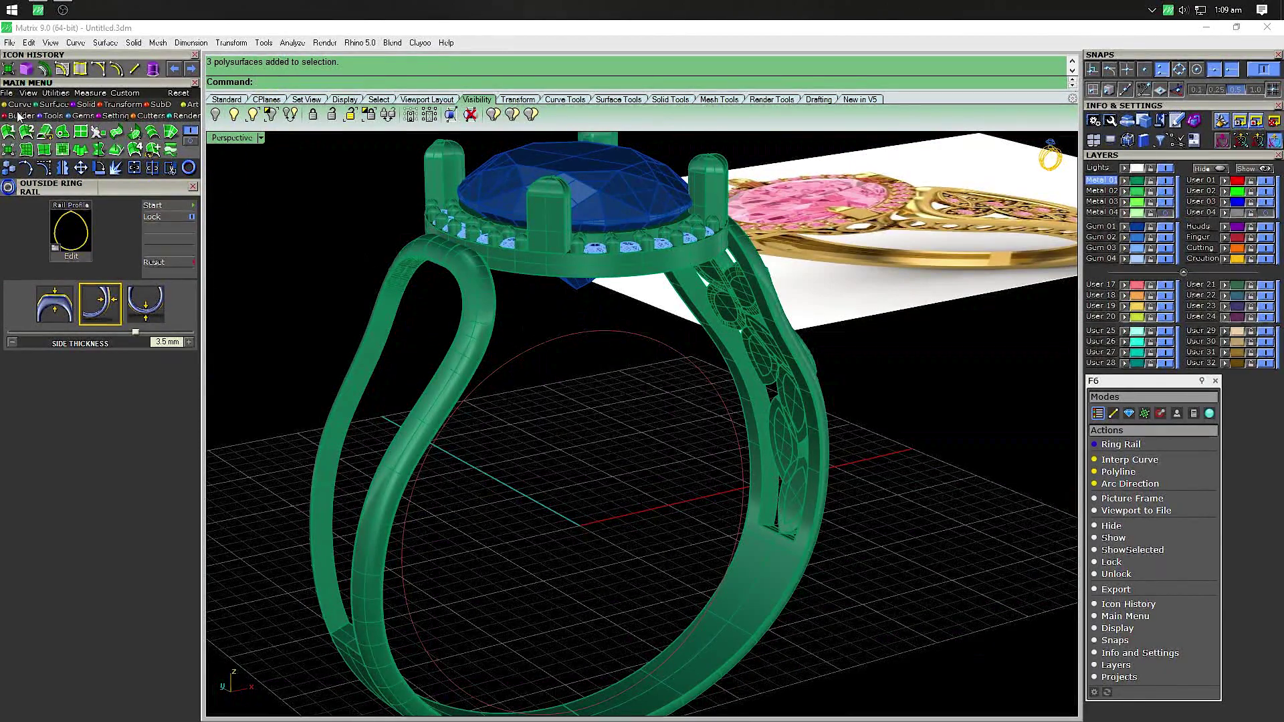
Duplicate the left shank, gem seat and right shank edges as curves
{"action": "left_click", "coordinate": [154, 151]}
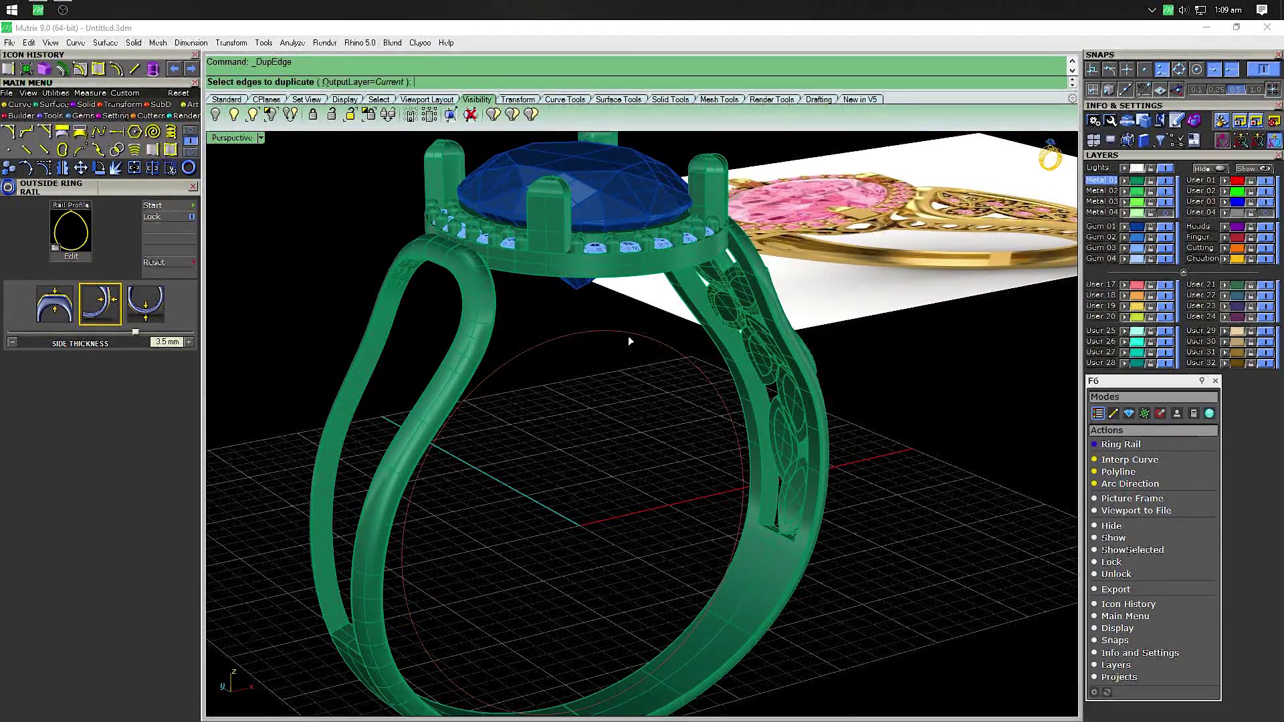
{"action": "mouse_move", "coordinate": [496, 352]}
{"action": "right_mouse_down"}
{"action": "mouse_move", "coordinate": [340, 293]}
{"action": "mouse_move", "coordinate": [347, 226]}
{"action": "right_mouse_up"}
{"action": "left_click", "coordinate": [311, 241]}
{"action": "scroll", "coordinate": [363, 282], "scroll_direction": "up", "scroll_amount": 2}
{"action": "scroll", "coordinate": [435, 359], "scroll_direction": "up", "scroll_amount": 4}
{"action": "scroll", "coordinate": [559, 428], "scroll_direction": "up", "scroll_amount": 2}
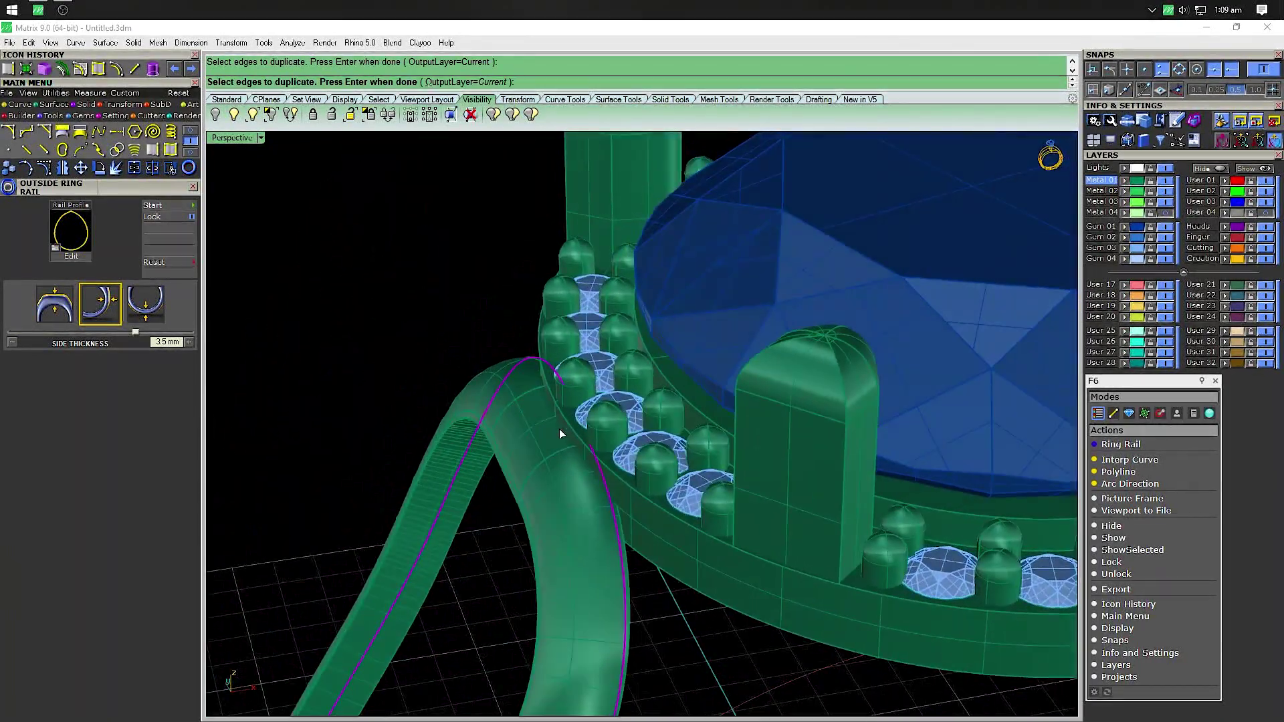
{"action": "left_click", "coordinate": [575, 422]}
{"action": "mouse_move", "coordinate": [583, 428]}
{"action": "right_mouse_down"}
{"action": "mouse_move", "coordinate": [593, 495]}
{"action": "mouse_move", "coordinate": [501, 373]}
{"action": "mouse_move", "coordinate": [527, 504]}
{"action": "mouse_move", "coordinate": [441, 328]}
{"action": "right_mouse_up"}
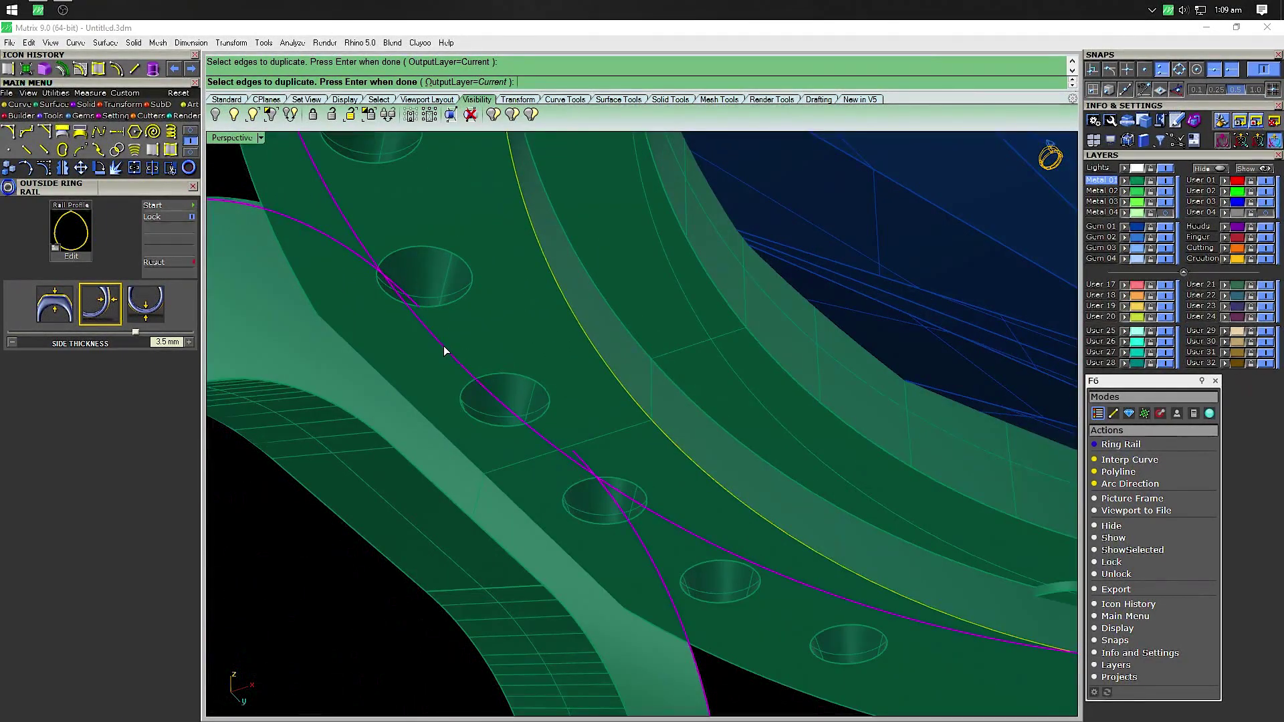
{"action": "scroll", "coordinate": [447, 355], "scroll_direction": "down", "scroll_amount": 5}
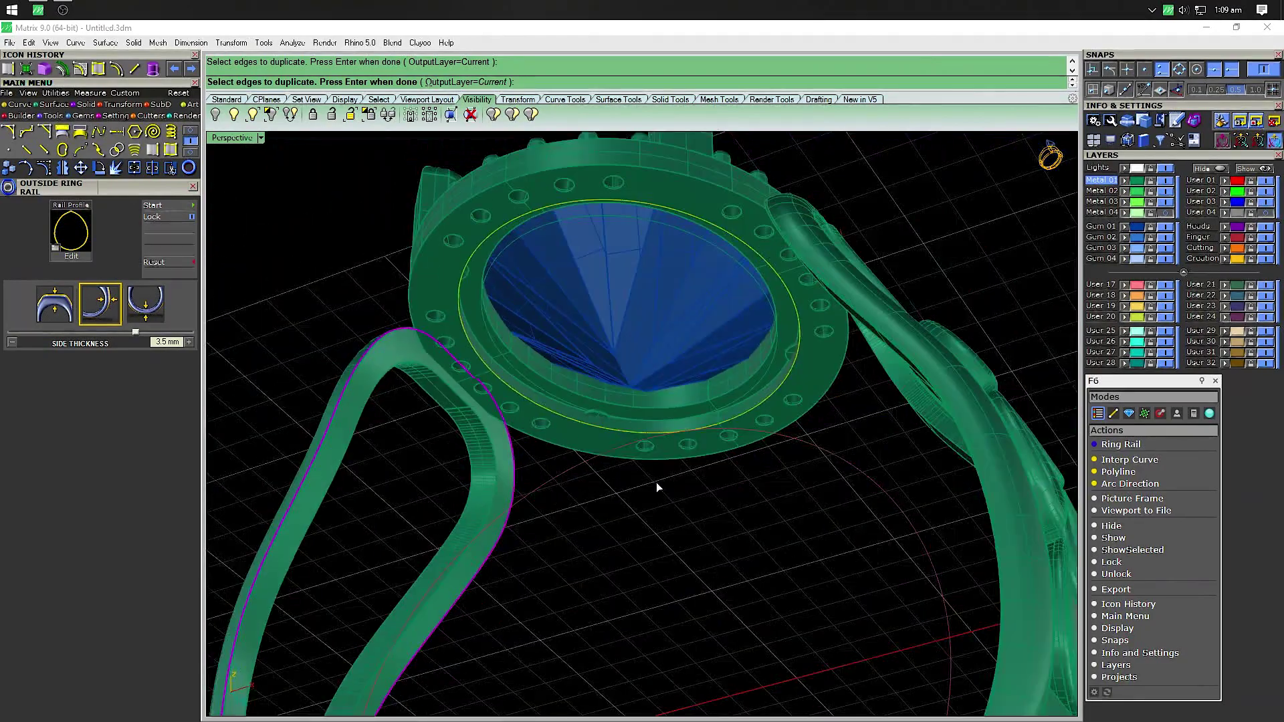
{"action": "mouse_move", "coordinate": [656, 482]}
{"action": "right_mouse_down"}
{"action": "mouse_move", "coordinate": [582, 436]}
{"action": "mouse_move", "coordinate": [957, 488]}
{"action": "mouse_move", "coordinate": [717, 444]}
{"action": "mouse_move", "coordinate": [860, 459]}
{"action": "right_mouse_up"}
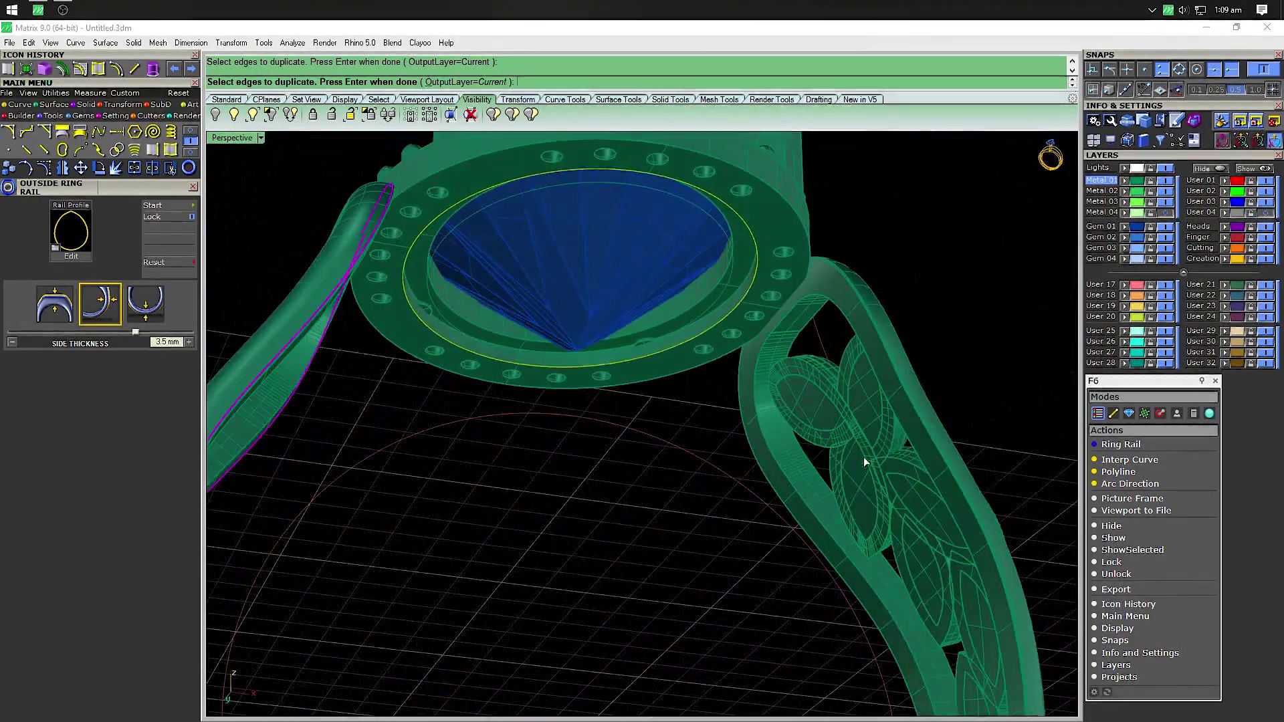
{"action": "left_click", "coordinate": [933, 423]}
Add the edge between the bezel holes, then join the duplicated curves into two open curves
{"action": "right_click_drag", "start_coordinate": [709, 419], "coordinate": [771, 350]}
{"action": "scroll", "coordinate": [804, 299], "scroll_direction": "up", "scroll_amount": 3}
{"action": "scroll", "coordinate": [805, 299], "scroll_direction": "up", "scroll_amount": 3}
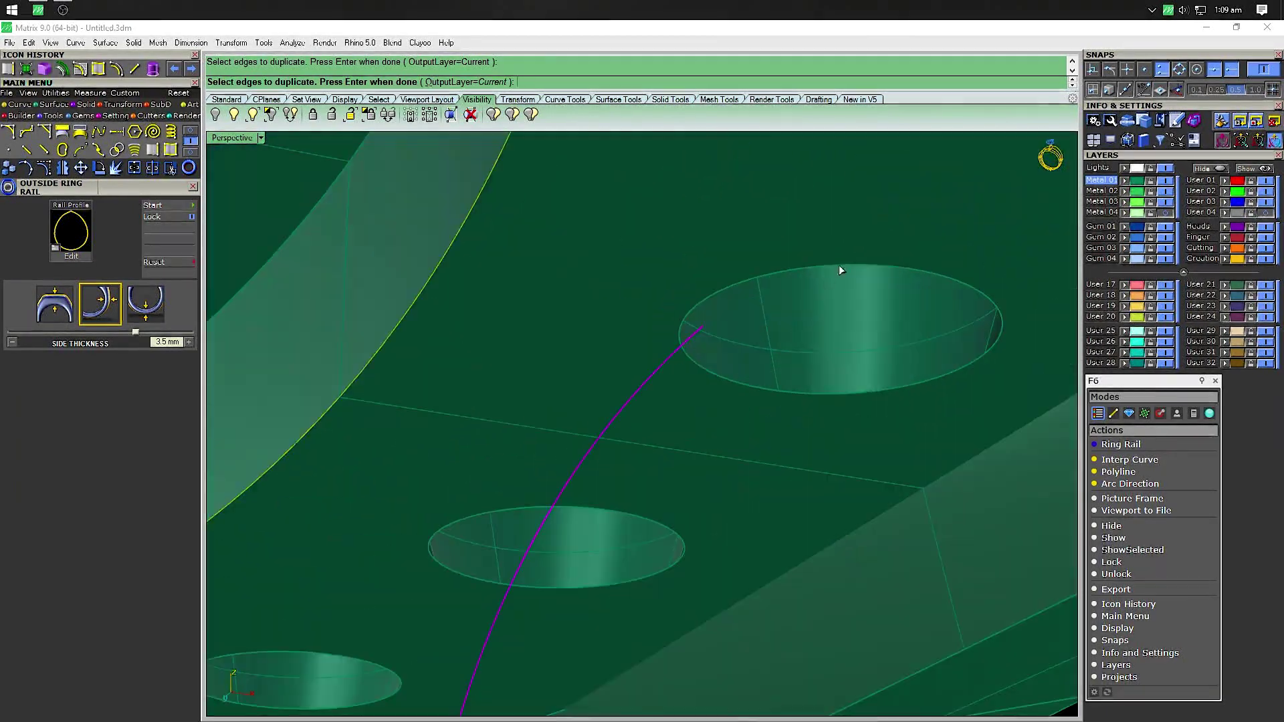
{"action": "scroll", "coordinate": [883, 210], "scroll_direction": "down", "scroll_amount": 4}
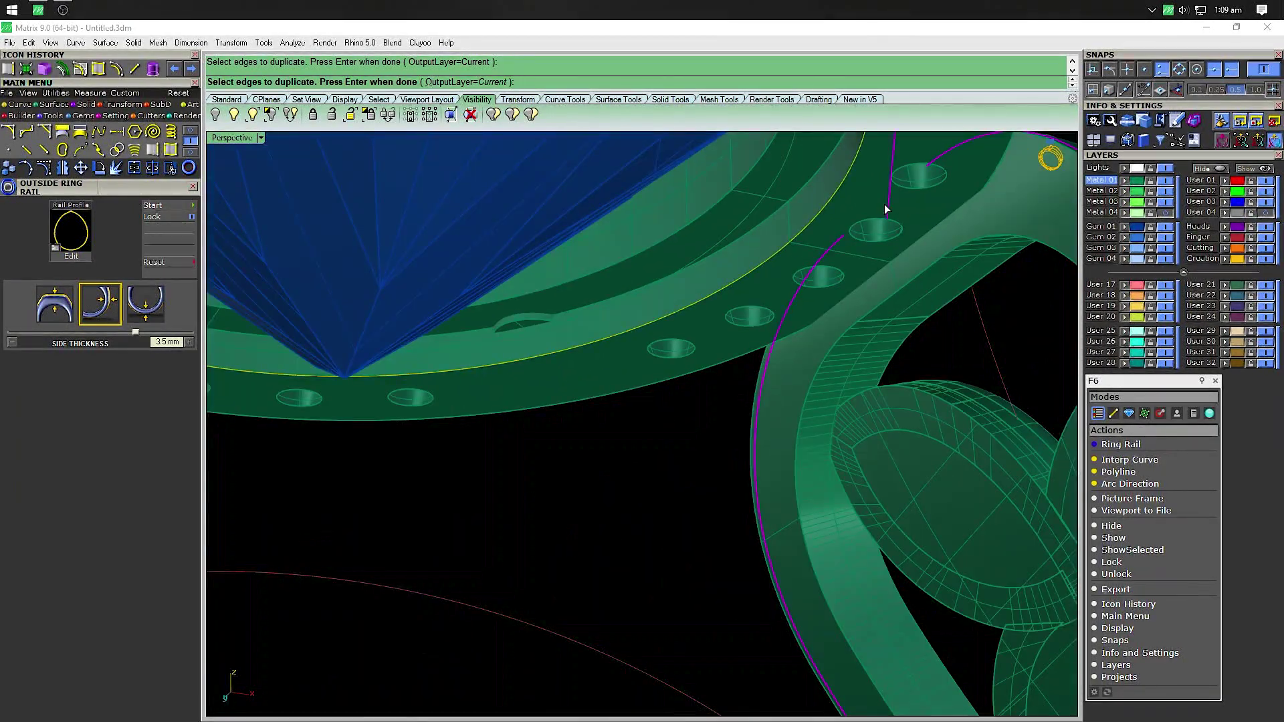
{"action": "left_click", "coordinate": [877, 206]}
{"action": "scroll", "coordinate": [889, 213], "scroll_direction": "down", "scroll_amount": 5}
{"action": "mouse_move", "coordinate": [889, 213]}
{"action": "right_mouse_down"}
{"action": "mouse_move", "coordinate": [700, 375]}
{"action": "mouse_move", "coordinate": [685, 455]}
{"action": "mouse_move", "coordinate": [644, 531]}
{"action": "right_mouse_up"}
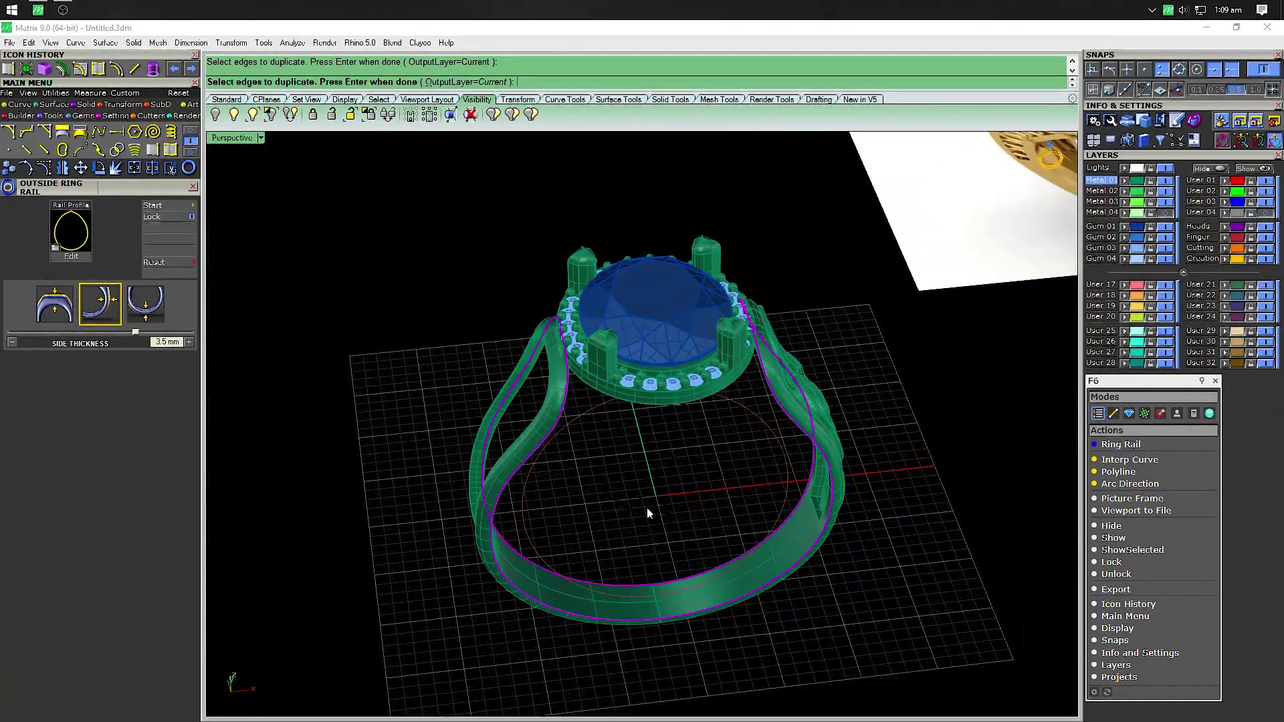
{"action": "right_click", "coordinate": [647, 508]}
{"action": "left_click", "coordinate": [134, 169]}
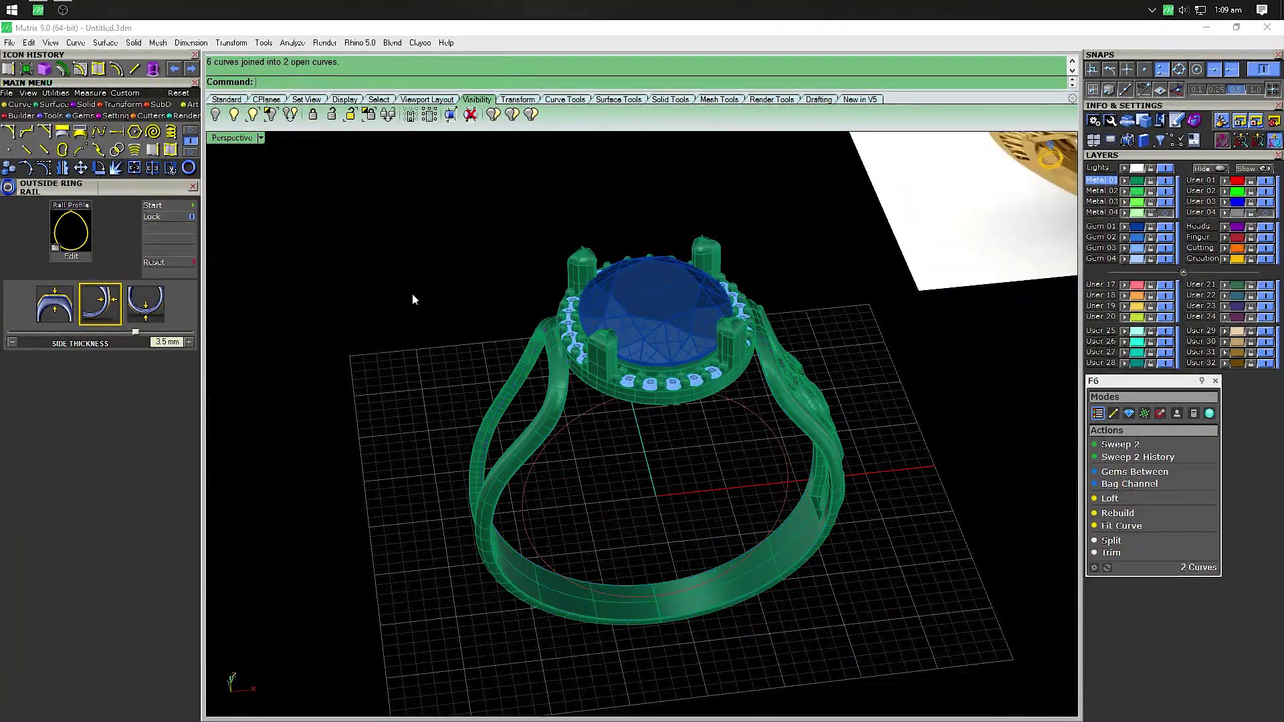
Extrude the finger-size circle straight, both sides, as an open non-solid cylinder
{"action": "left_click", "coordinate": [591, 408]}
{"action": "right_click_drag", "start_coordinate": [591, 408], "coordinate": [336, 284]}
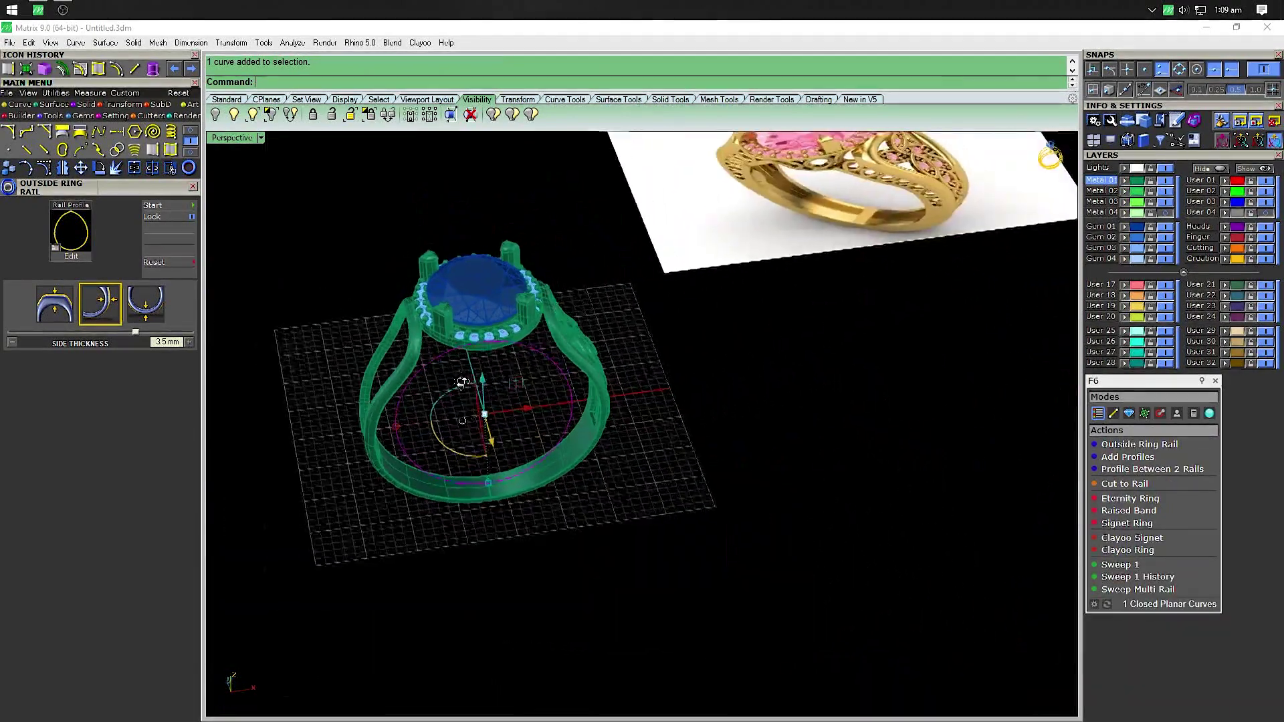
{"action": "left_click", "coordinate": [152, 70]}
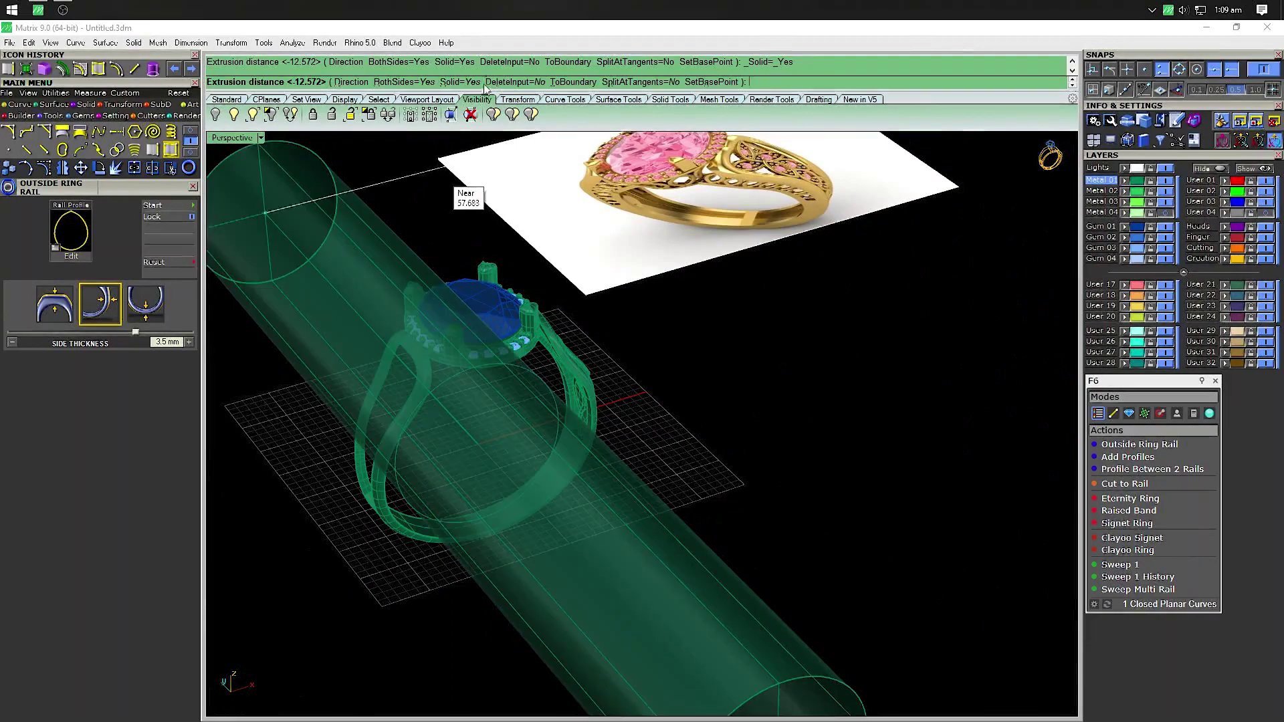
{"action": "left_click", "coordinate": [461, 78]}
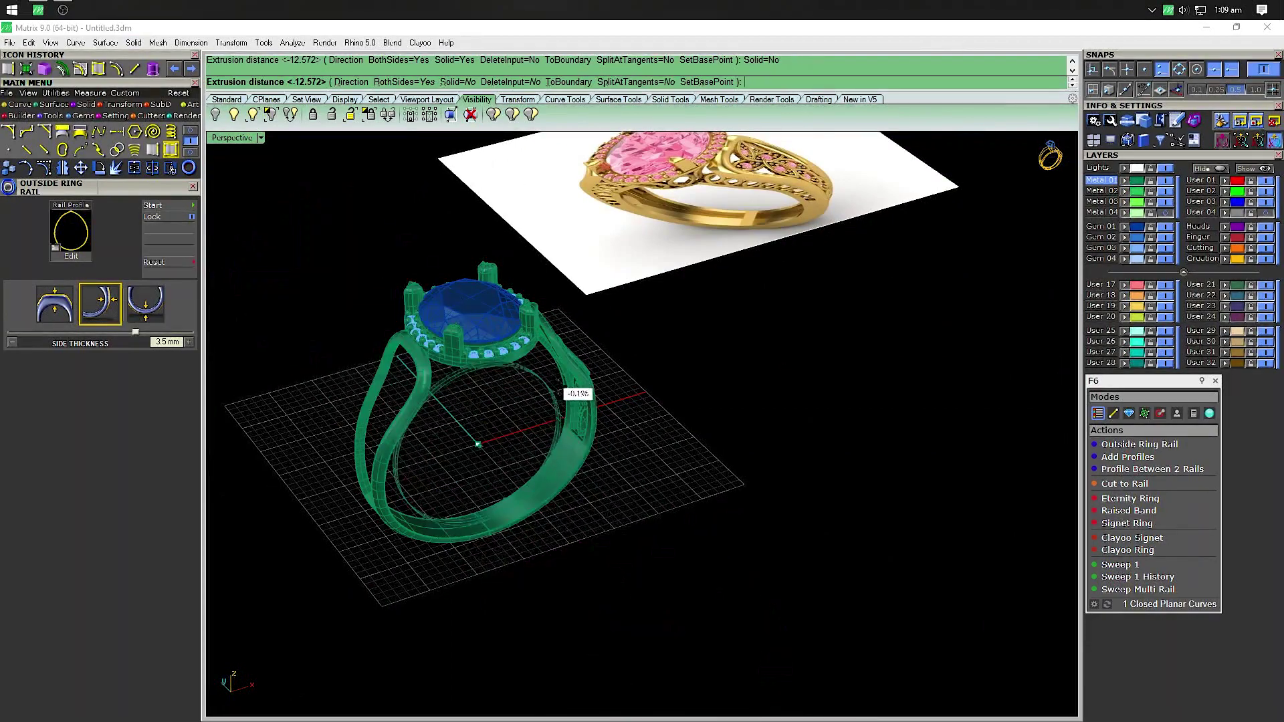
{"action": "left_click", "coordinate": [579, 428]}
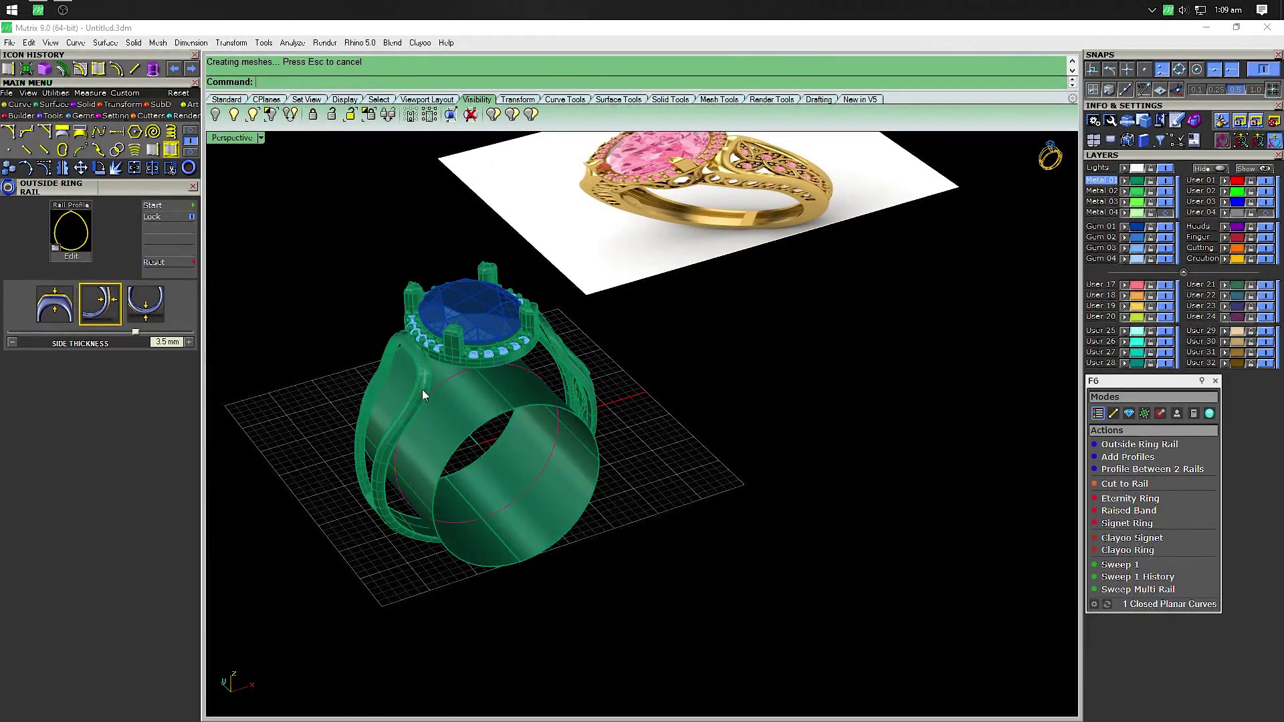
Select the outer ring rail curve from among the overlapping objects
{"action": "scroll", "coordinate": [422, 389], "scroll_direction": "up", "scroll_amount": 3}
{"action": "left_click", "coordinate": [439, 372]}
{"action": "left_click", "coordinate": [428, 478]}
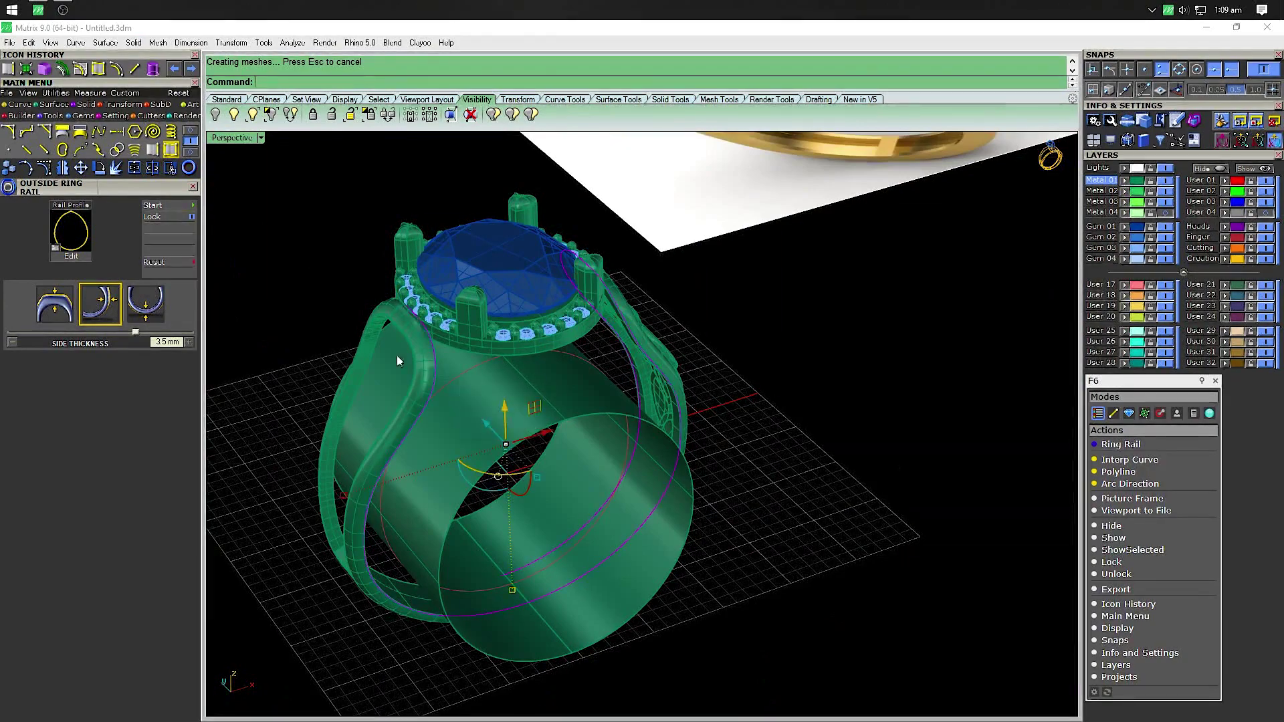
{"action": "right_click_drag", "start_coordinate": [404, 322], "coordinate": [897, 349]}
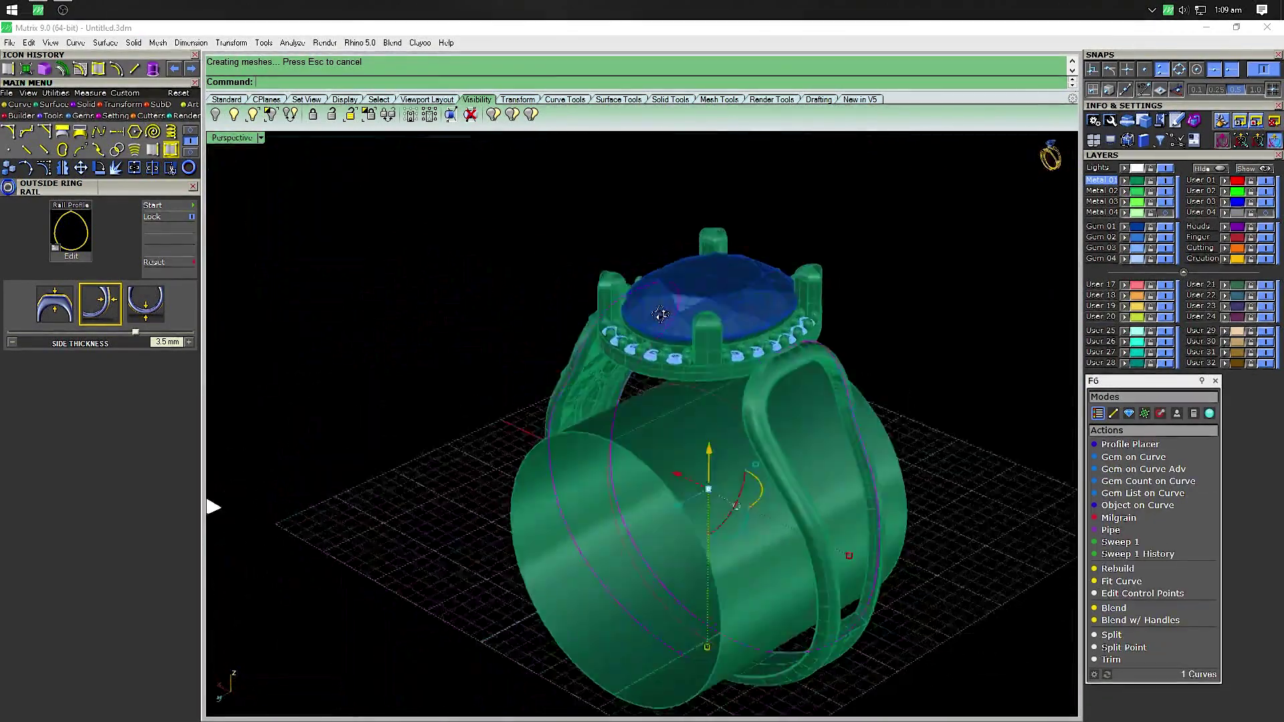
{"action": "scroll", "coordinate": [883, 355], "scroll_direction": "up", "scroll_amount": 3}
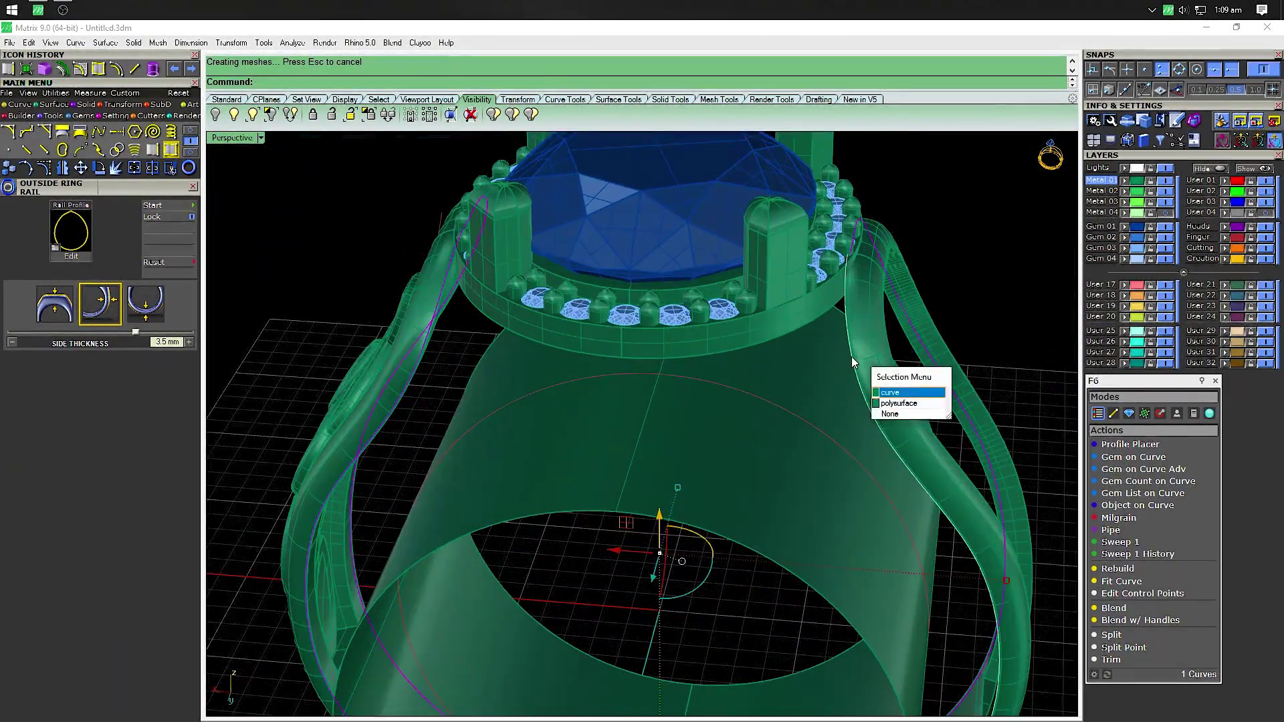
{"action": "right_click_drag", "start_coordinate": [851, 354], "coordinate": [668, 313]}
{"action": "scroll", "coordinate": [668, 313], "scroll_direction": "up", "scroll_amount": 2}
{"action": "scroll", "coordinate": [656, 348], "scroll_direction": "up", "scroll_amount": 1}
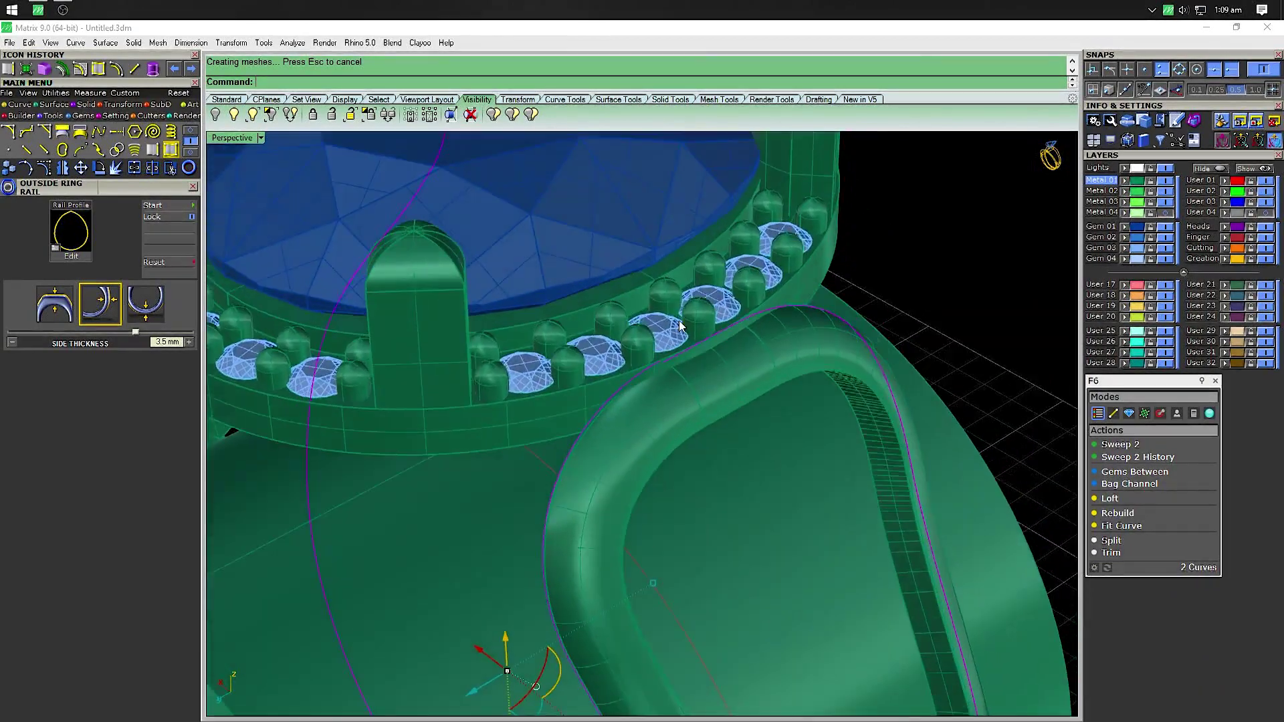
{"action": "scroll", "coordinate": [639, 386], "scroll_direction": "up", "scroll_amount": 2}
{"action": "scroll", "coordinate": [653, 375], "scroll_direction": "up", "scroll_amount": 2}
{"action": "scroll", "coordinate": [703, 343], "scroll_direction": "down", "scroll_amount": 6}
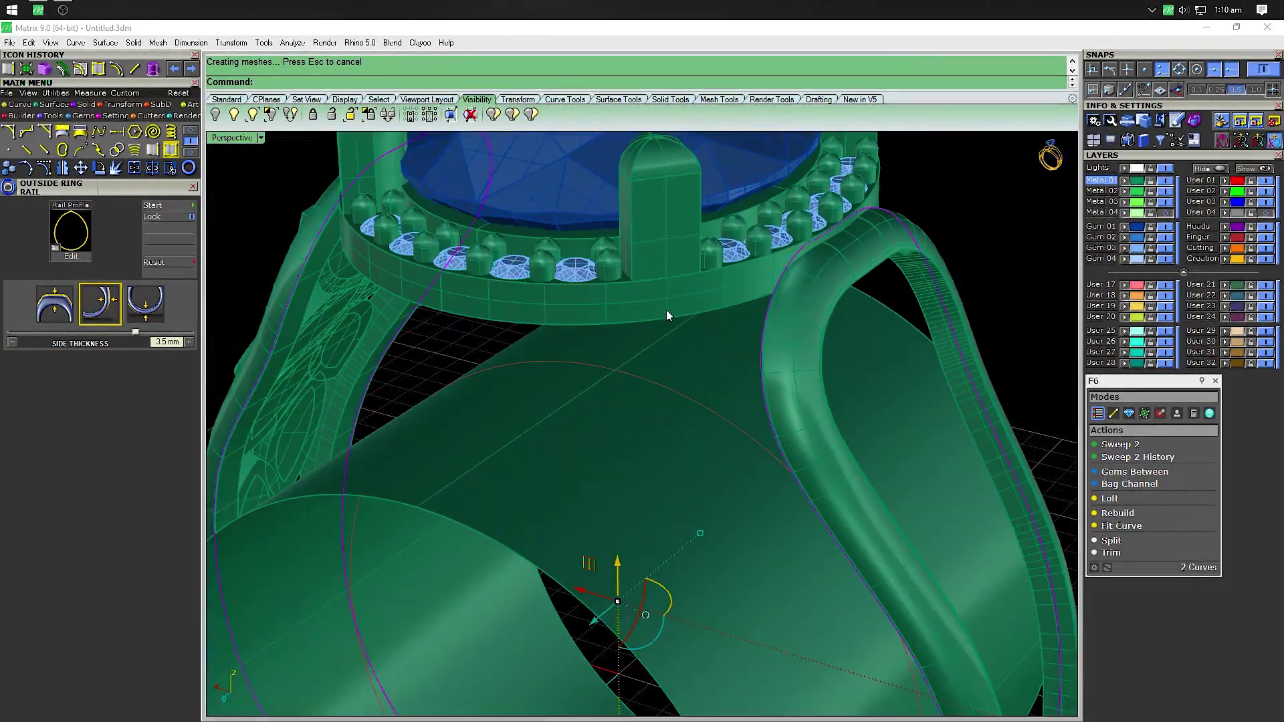
Hide the head and halo objects with Ctrl+H
{"action": "left_click", "coordinate": [1102, 194]}
{"action": "key", "text": "ctrl+h"}
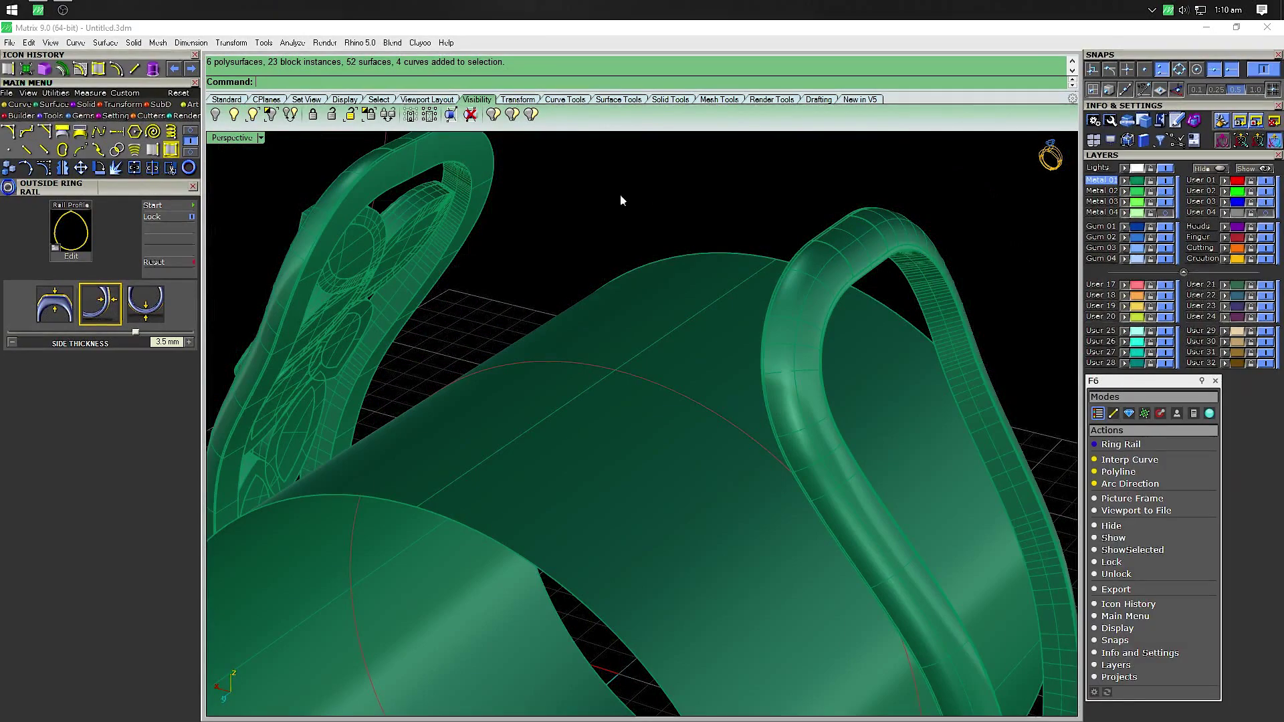
{"action": "right_click_drag", "start_coordinate": [620, 195], "coordinate": [350, 220]}
{"action": "left_click", "coordinate": [395, 244]}
Pick out the curve lying on the shank edge from the overlapping objects
{"action": "left_click", "coordinate": [441, 272]}
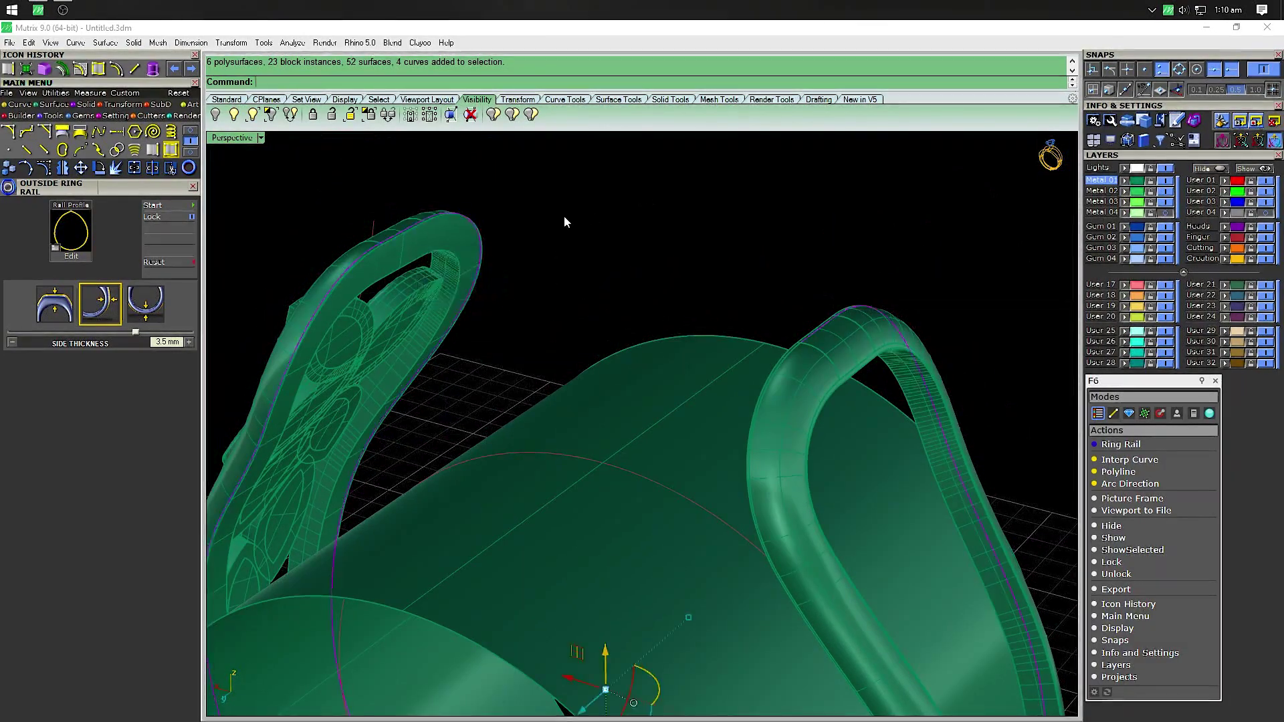
{"action": "mouse_move", "coordinate": [564, 216]}
{"action": "right_mouse_down"}
{"action": "mouse_move", "coordinate": [682, 247]}
{"action": "mouse_move", "coordinate": [627, 211]}
{"action": "mouse_move", "coordinate": [770, 208]}
{"action": "mouse_move", "coordinate": [673, 238]}
{"action": "right_mouse_up"}
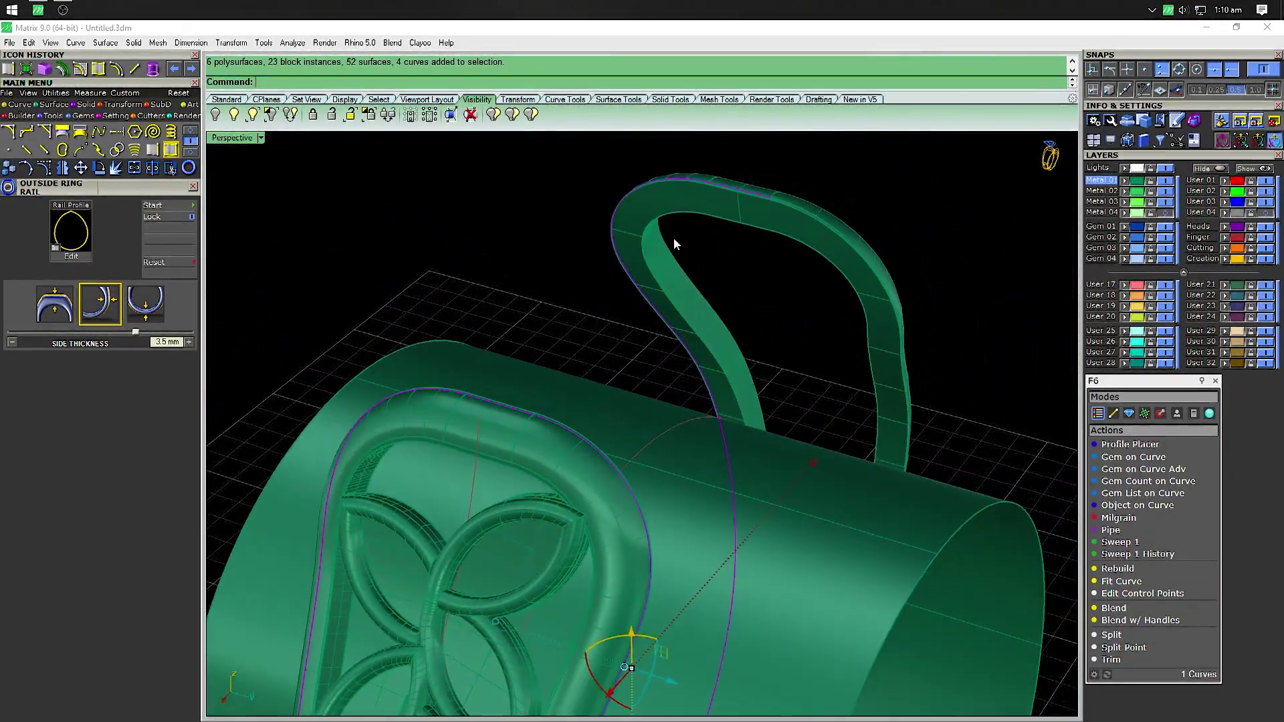
{"action": "left_click", "coordinate": [778, 198]}
{"action": "key", "text": "Escape"}
{"action": "scroll", "coordinate": [789, 218], "scroll_direction": "up", "scroll_amount": 3}
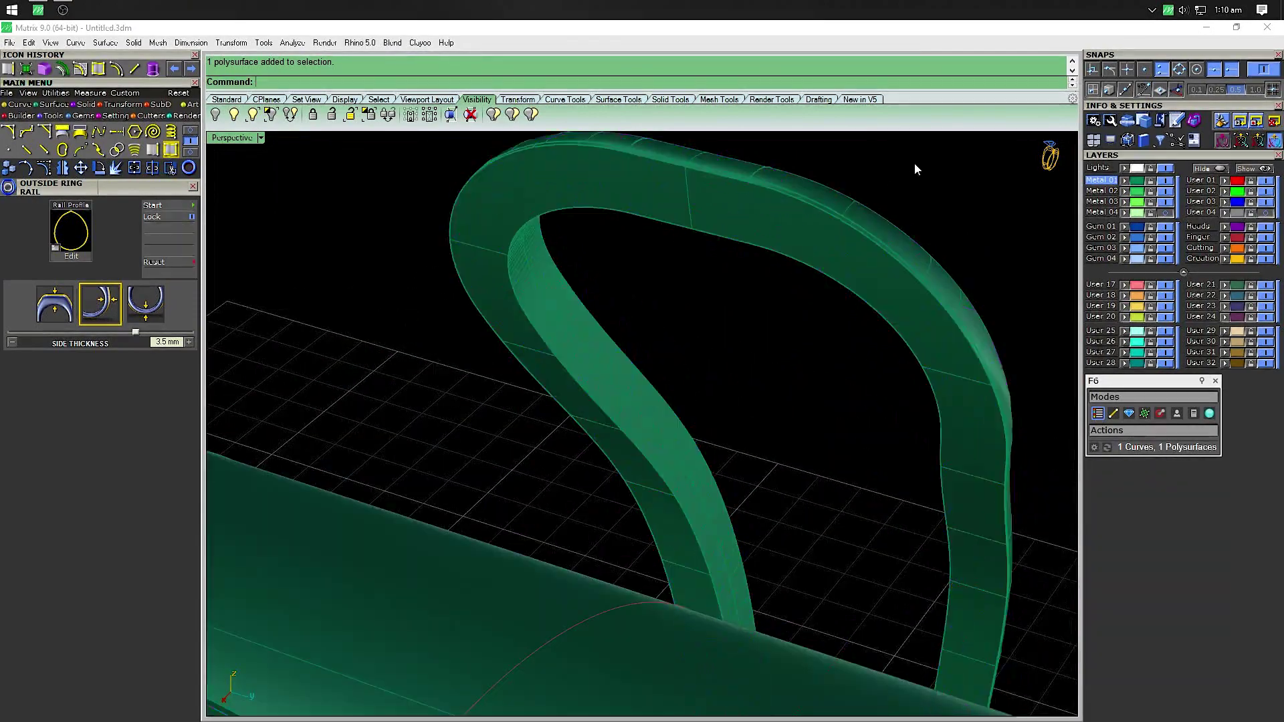
{"action": "scroll", "coordinate": [914, 163], "scroll_direction": "up", "scroll_amount": 3}
{"action": "right_click_drag", "start_coordinate": [771, 247], "coordinate": [721, 271]}
{"action": "left_click", "coordinate": [717, 292]}
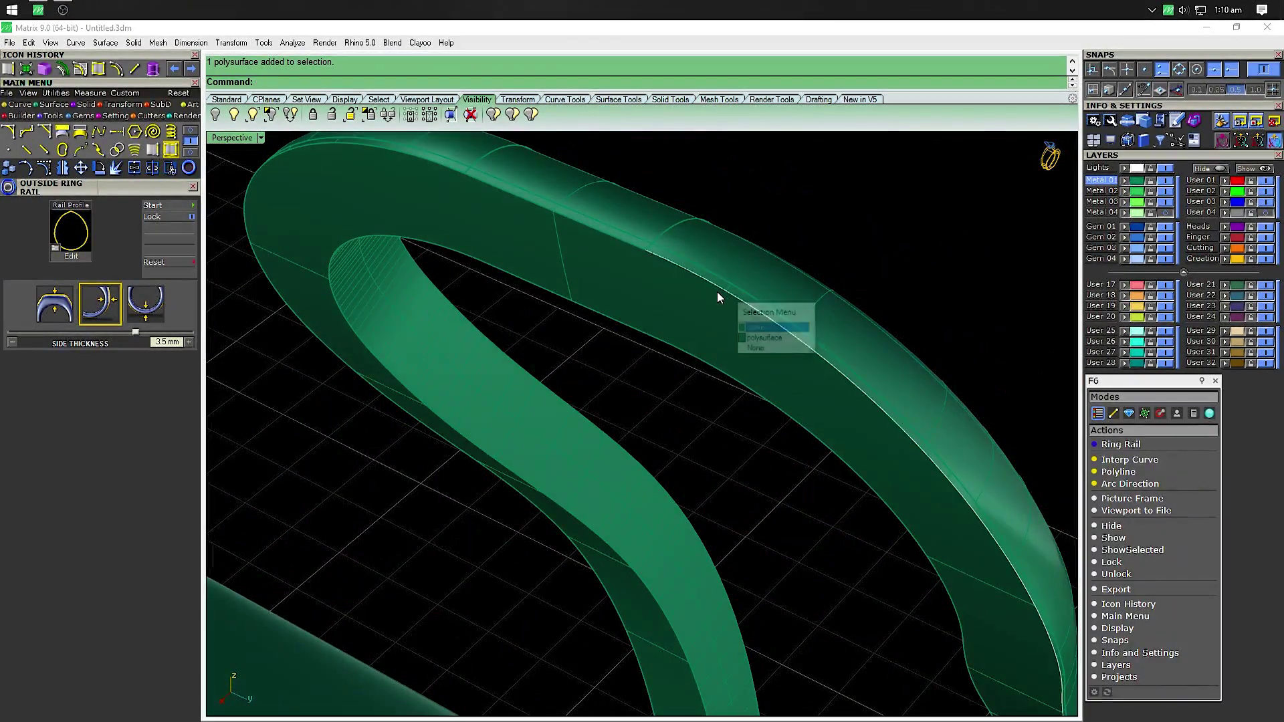
{"action": "left_click", "coordinate": [762, 328]}
{"action": "left_click", "coordinate": [588, 234]}
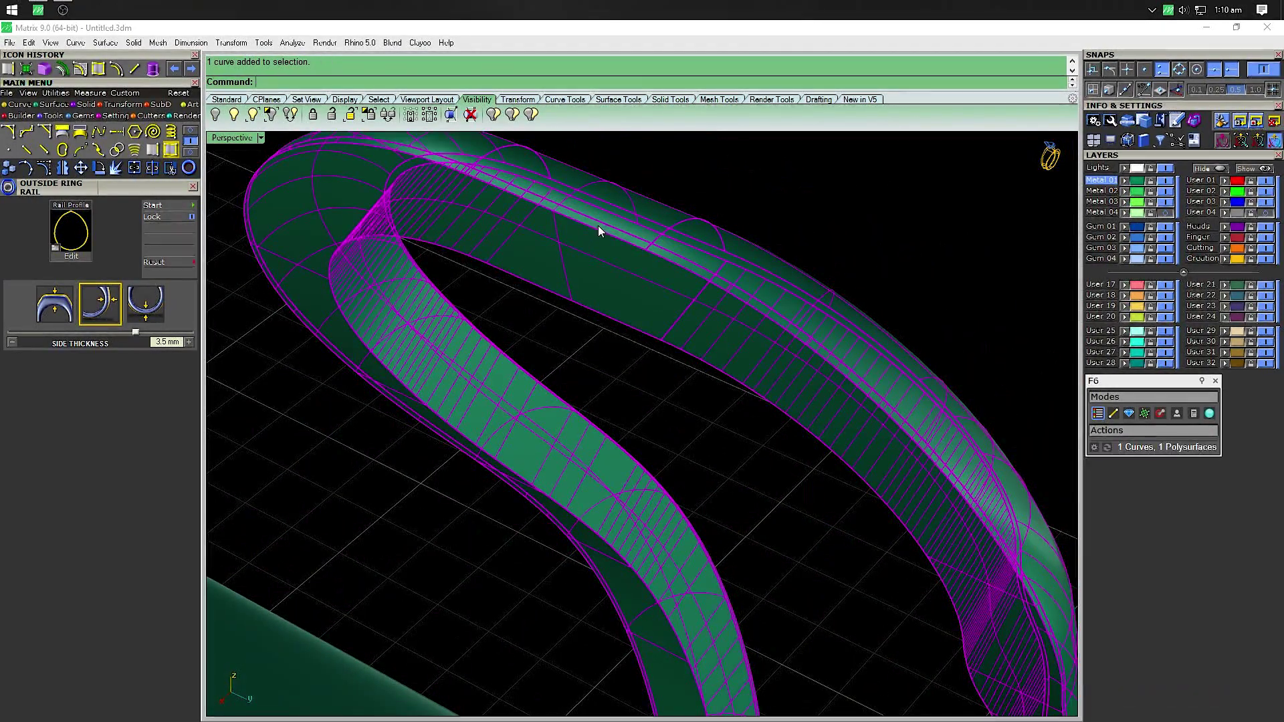
{"action": "key", "text": "Escape"}
Select the leftover curve along the shank's top edge and check the whole ring
{"action": "left_click", "coordinate": [563, 218]}
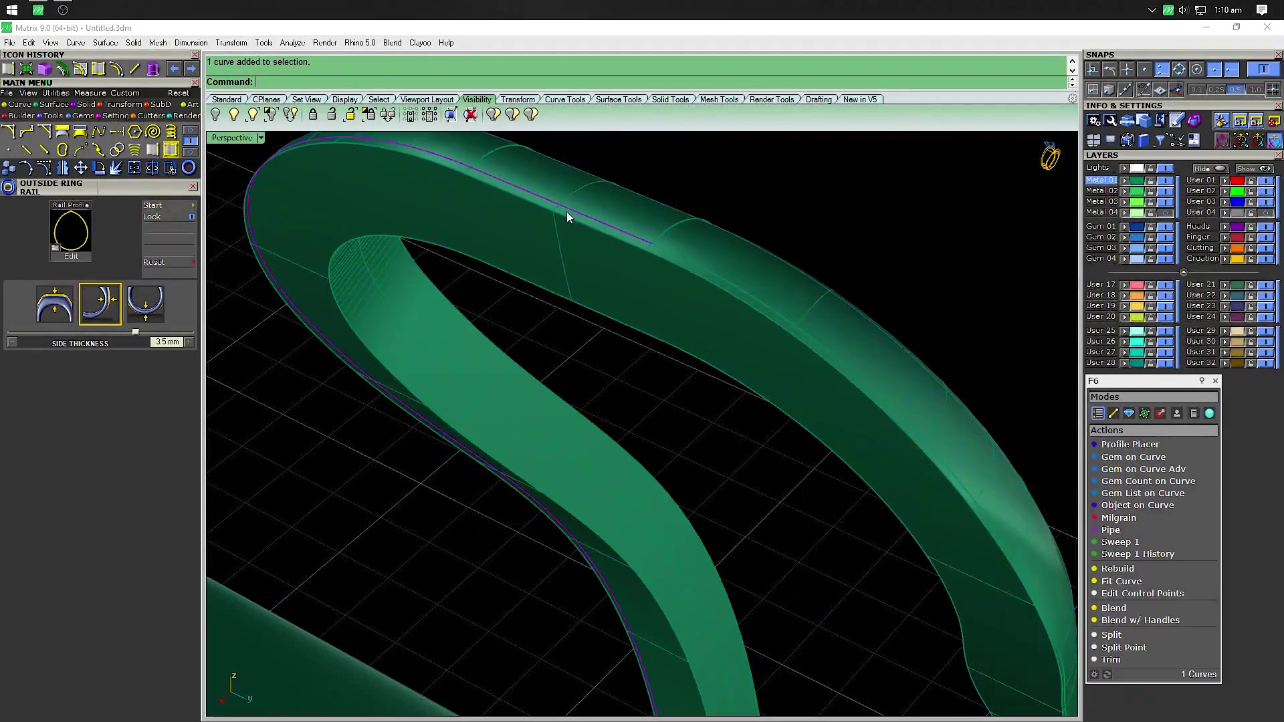
{"action": "scroll", "coordinate": [570, 224], "scroll_direction": "down", "scroll_amount": 5}
{"action": "right_click_drag", "start_coordinate": [574, 240], "coordinate": [769, 271]}
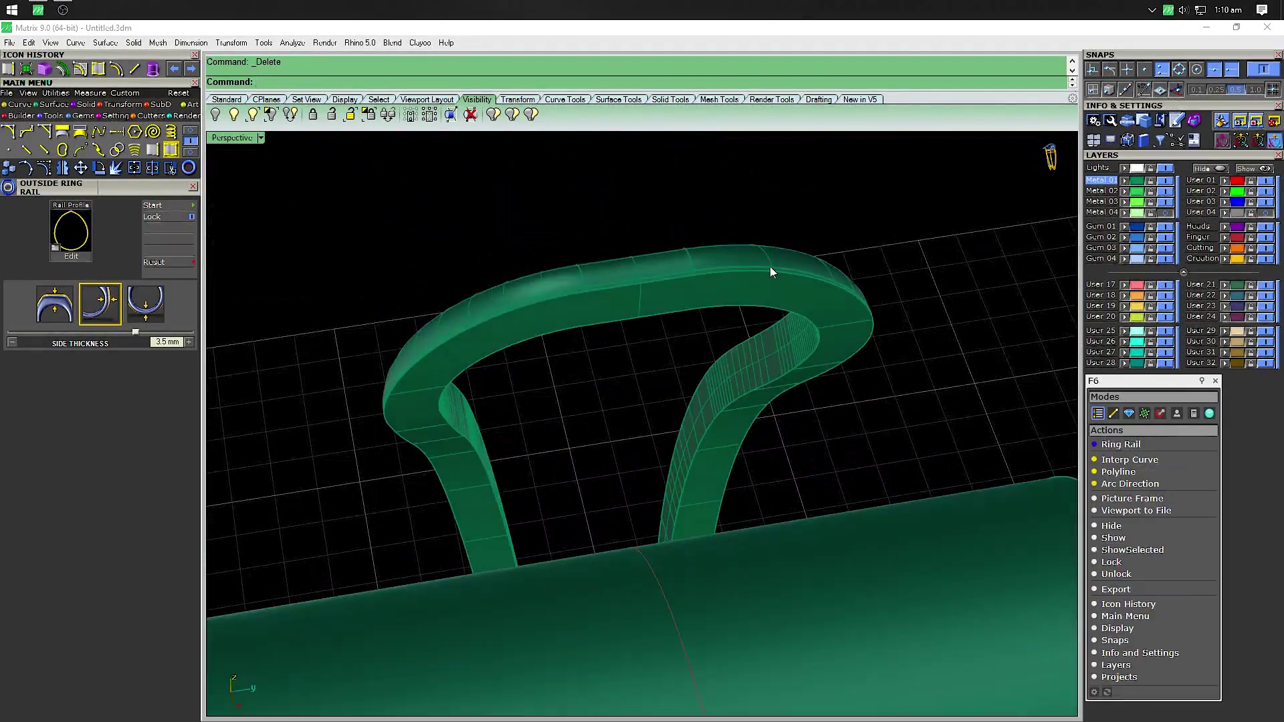
{"action": "left_click", "coordinate": [768, 275]}
{"action": "right_click_drag", "start_coordinate": [860, 250], "coordinate": [904, 330]}
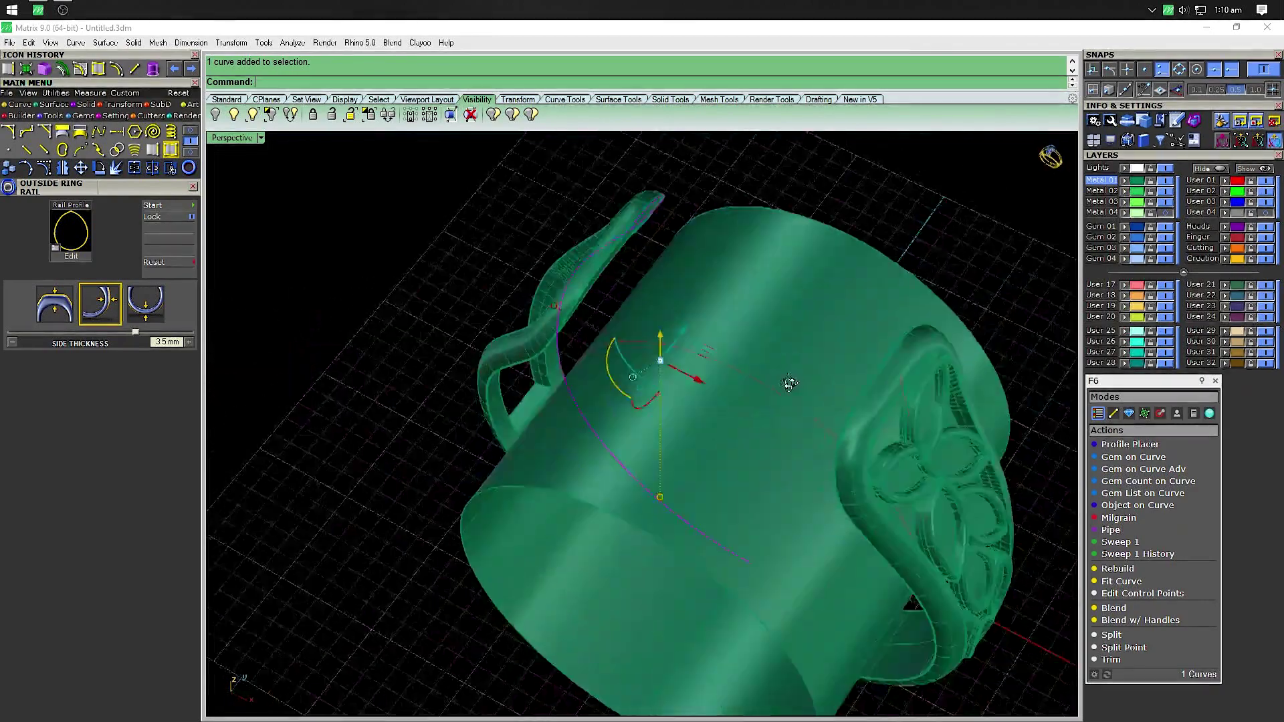
{"action": "left_click", "coordinate": [886, 269]}
{"action": "left_click", "coordinate": [929, 198]}
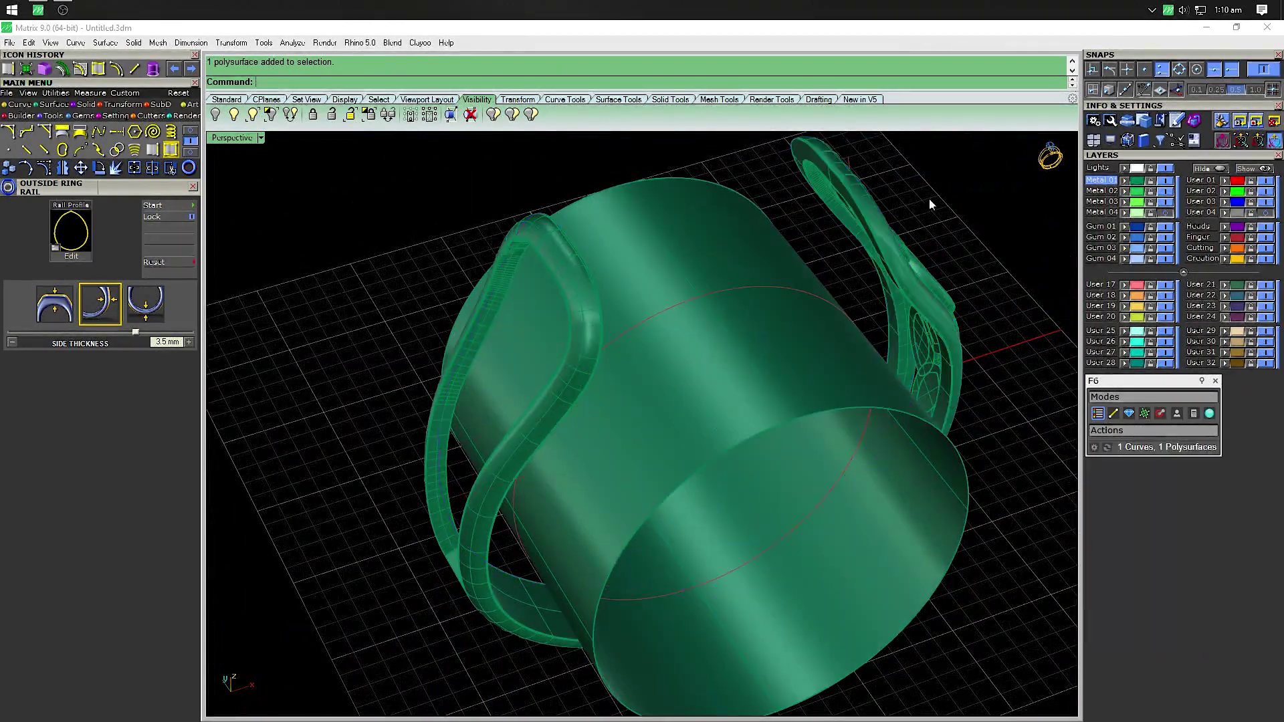
Orbit around the ring to check both shank sides, then clear the selection
{"action": "scroll", "coordinate": [849, 262], "scroll_direction": "up", "scroll_amount": 5}
{"action": "left_click", "coordinate": [849, 262]}
{"action": "left_click", "coordinate": [898, 226]}
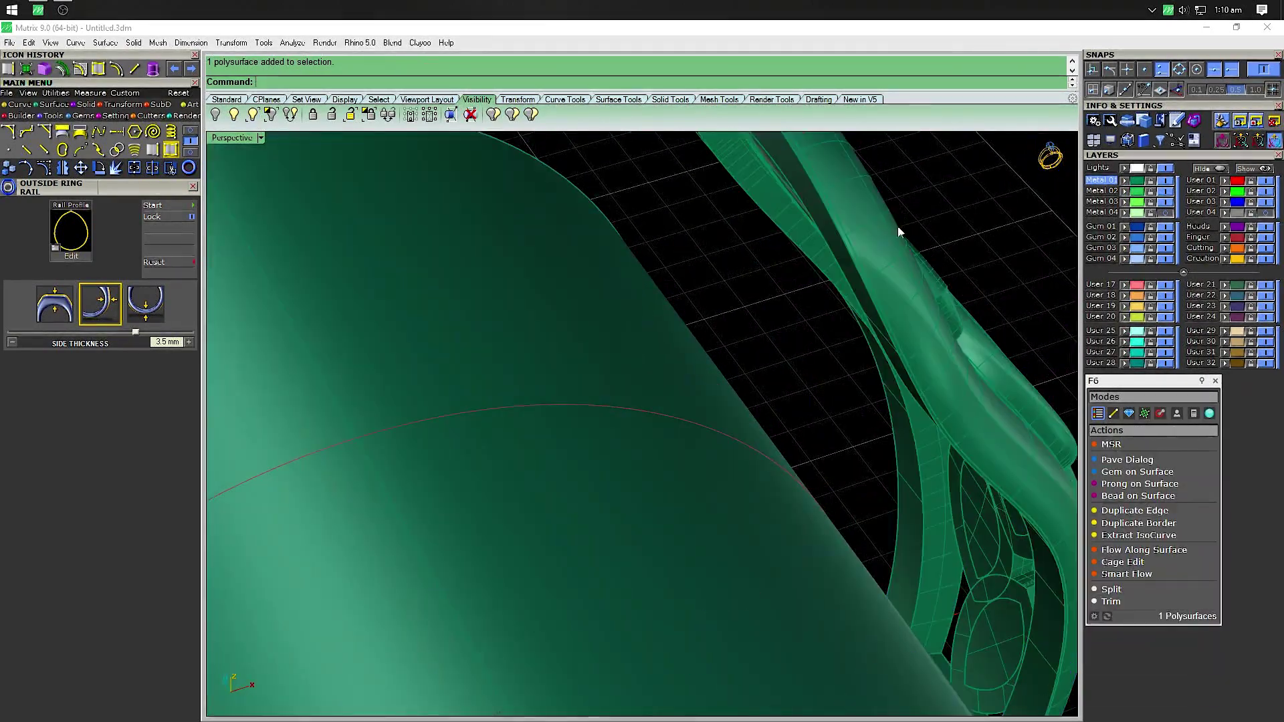
{"action": "right_click_drag", "start_coordinate": [898, 226], "coordinate": [796, 357]}
{"action": "left_click", "coordinate": [760, 340]}
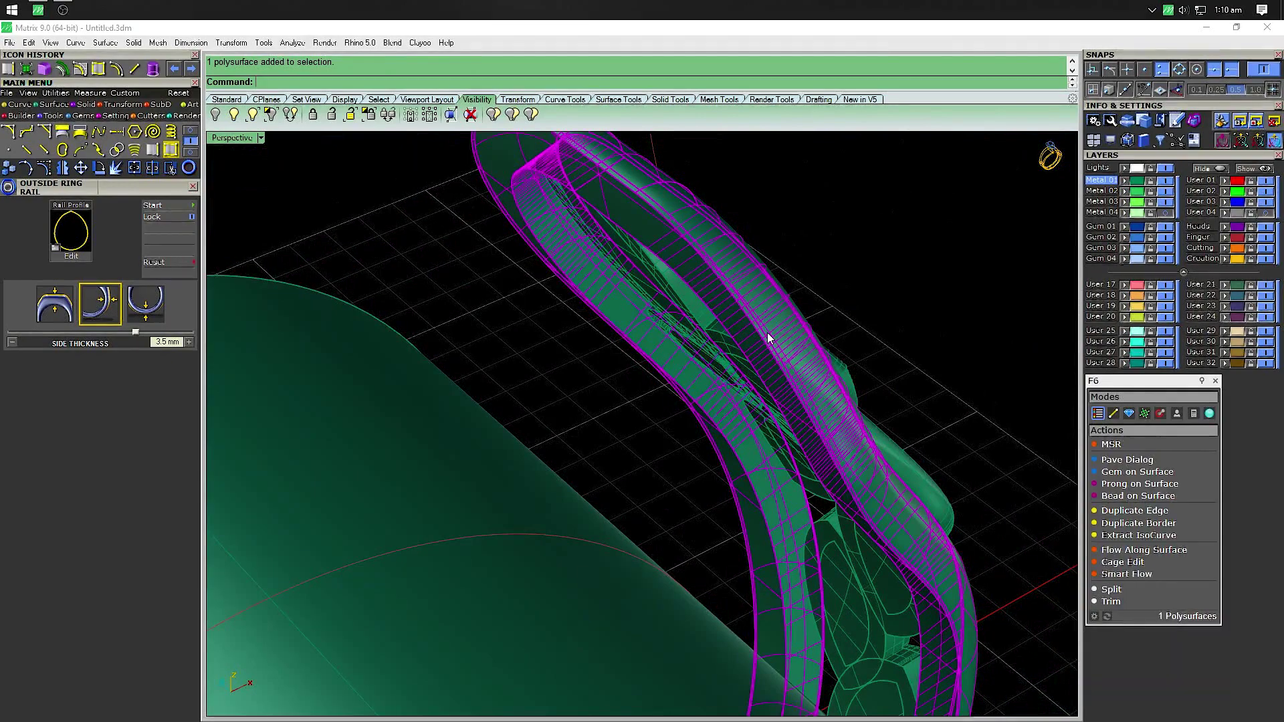
{"action": "left_click", "coordinate": [651, 286]}
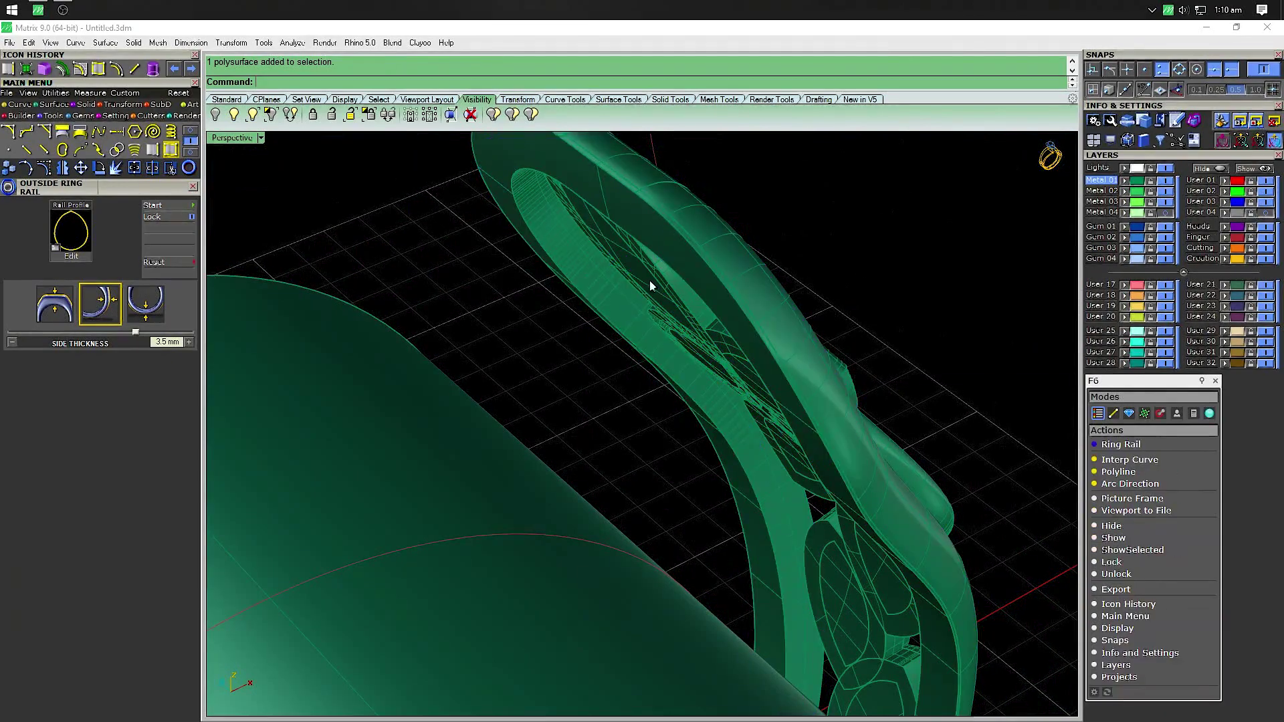
{"action": "left_click", "coordinate": [714, 278]}
{"action": "scroll", "coordinate": [712, 277], "scroll_direction": "down", "scroll_amount": 5}
{"action": "key", "text": "Escape"}
Pick the shank's outer edge to copy as a curve
{"action": "mouse_move", "coordinate": [845, 383]}
{"action": "right_mouse_down"}
{"action": "mouse_move", "coordinate": [711, 387]}
{"action": "mouse_move", "coordinate": [468, 281]}
{"action": "right_mouse_up"}
{"action": "scroll", "coordinate": [478, 295], "scroll_direction": "up", "scroll_amount": 5}
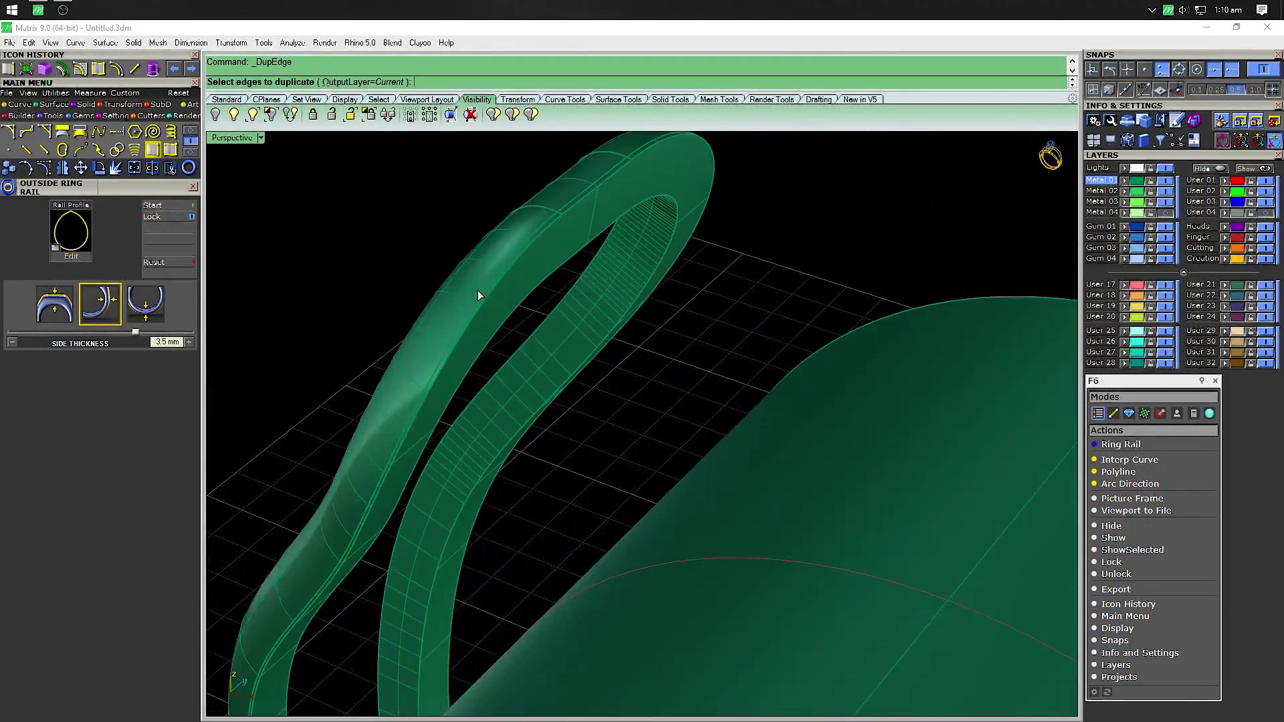
{"action": "left_click", "coordinate": [517, 273]}
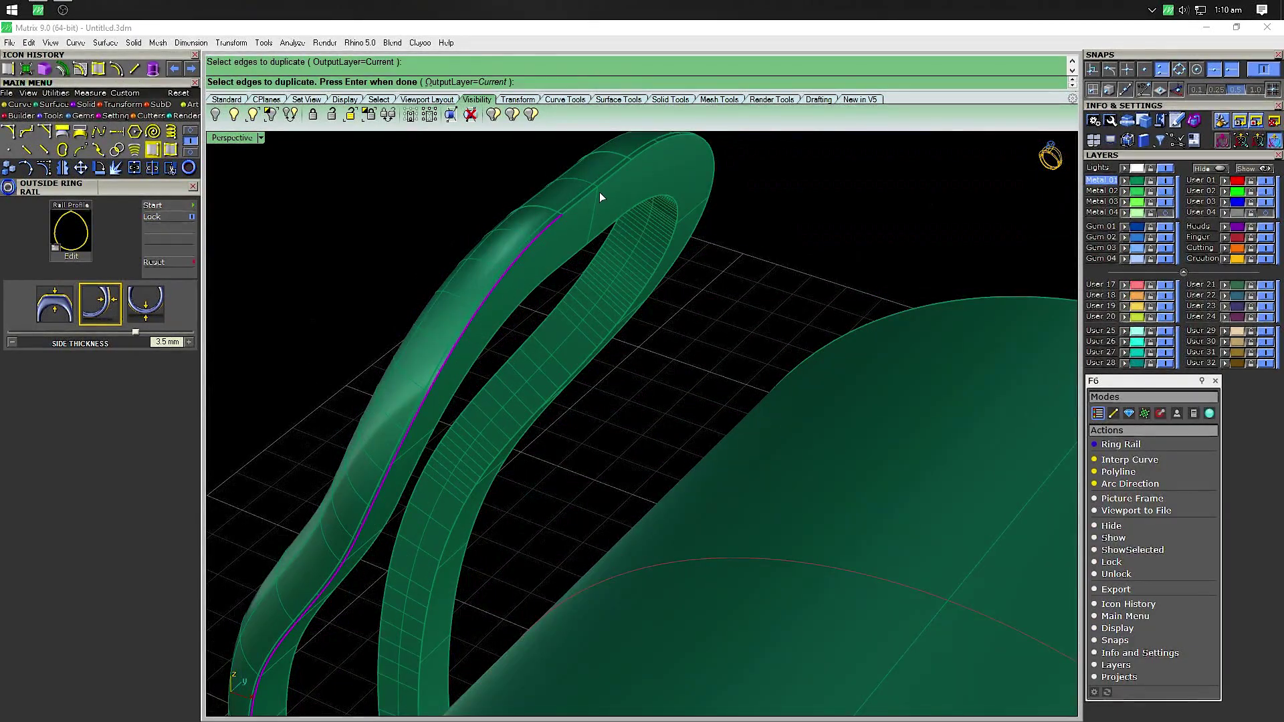
{"action": "mouse_move", "coordinate": [644, 155]}
{"action": "right_mouse_down"}
{"action": "mouse_move", "coordinate": [823, 344]}
{"action": "mouse_move", "coordinate": [504, 250]}
{"action": "right_mouse_up"}
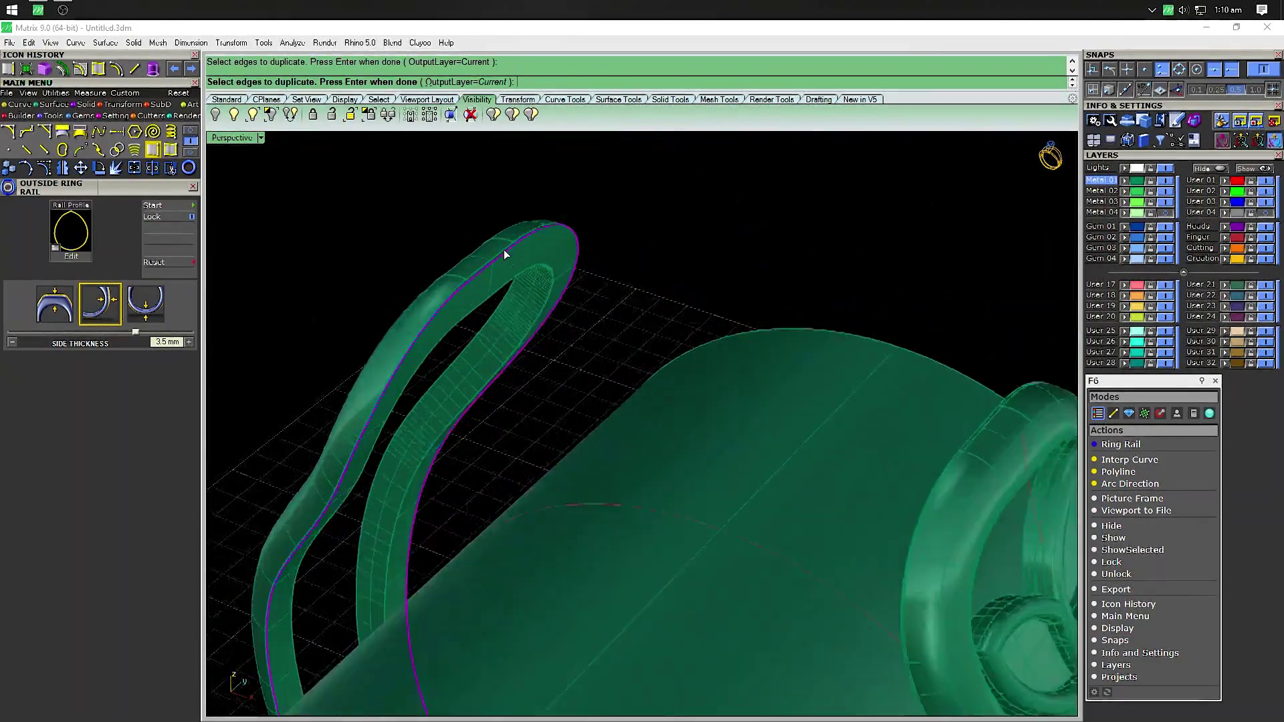
{"action": "scroll", "coordinate": [512, 254], "scroll_direction": "up", "scroll_amount": 3}
{"action": "scroll", "coordinate": [841, 434], "scroll_direction": "down", "scroll_amount": 5}
{"action": "scroll", "coordinate": [629, 344], "scroll_direction": "up", "scroll_amount": 3}
Add the band's inner top edge and join the six copied curves into one closed curve
{"action": "right_click_drag", "start_coordinate": [628, 343], "coordinate": [822, 360]}
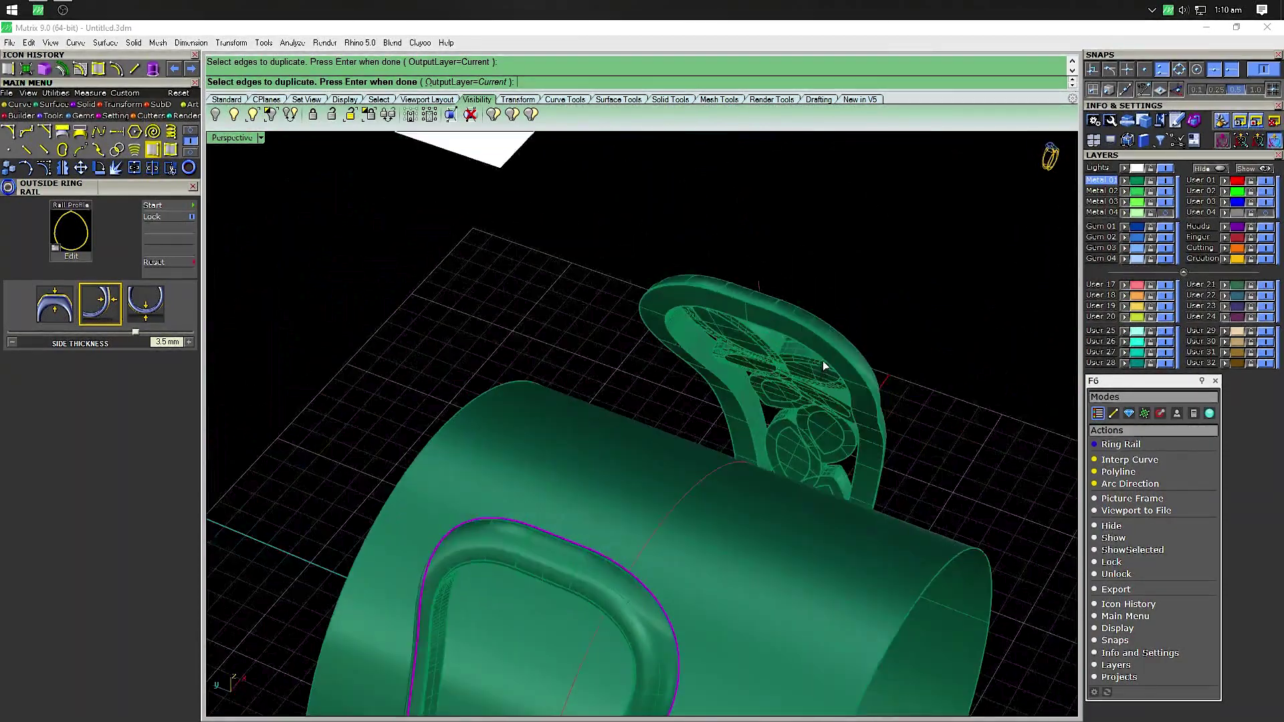
{"action": "scroll", "coordinate": [801, 326], "scroll_direction": "up", "scroll_amount": 2}
{"action": "scroll", "coordinate": [775, 294], "scroll_direction": "up", "scroll_amount": 3}
{"action": "mouse_move", "coordinate": [705, 277]}
{"action": "right_mouse_down"}
{"action": "mouse_move", "coordinate": [650, 370]}
{"action": "mouse_move", "coordinate": [639, 358]}
{"action": "right_mouse_up"}
{"action": "left_click", "coordinate": [603, 334]}
{"action": "scroll", "coordinate": [697, 369], "scroll_direction": "down", "scroll_amount": 3}
{"action": "scroll", "coordinate": [639, 359], "scroll_direction": "down", "scroll_amount": 3}
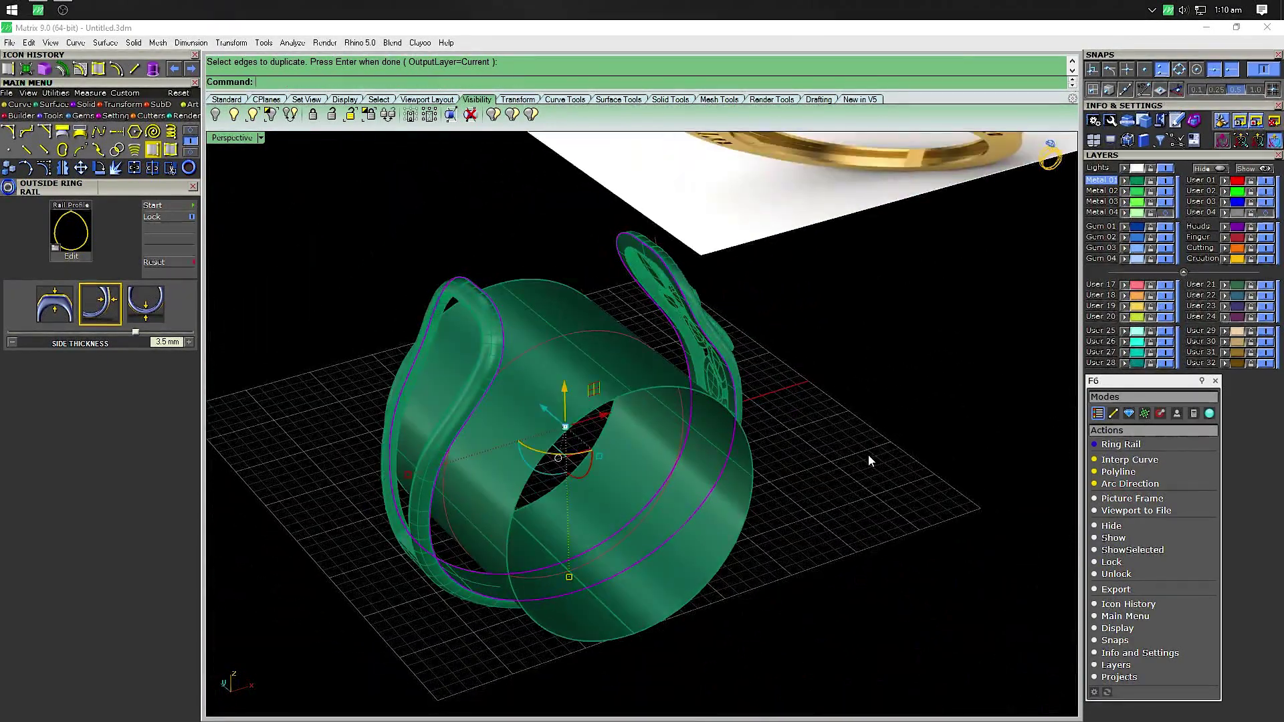
{"action": "key", "text": "Return"}
{"action": "left_click", "coordinate": [133, 167]}
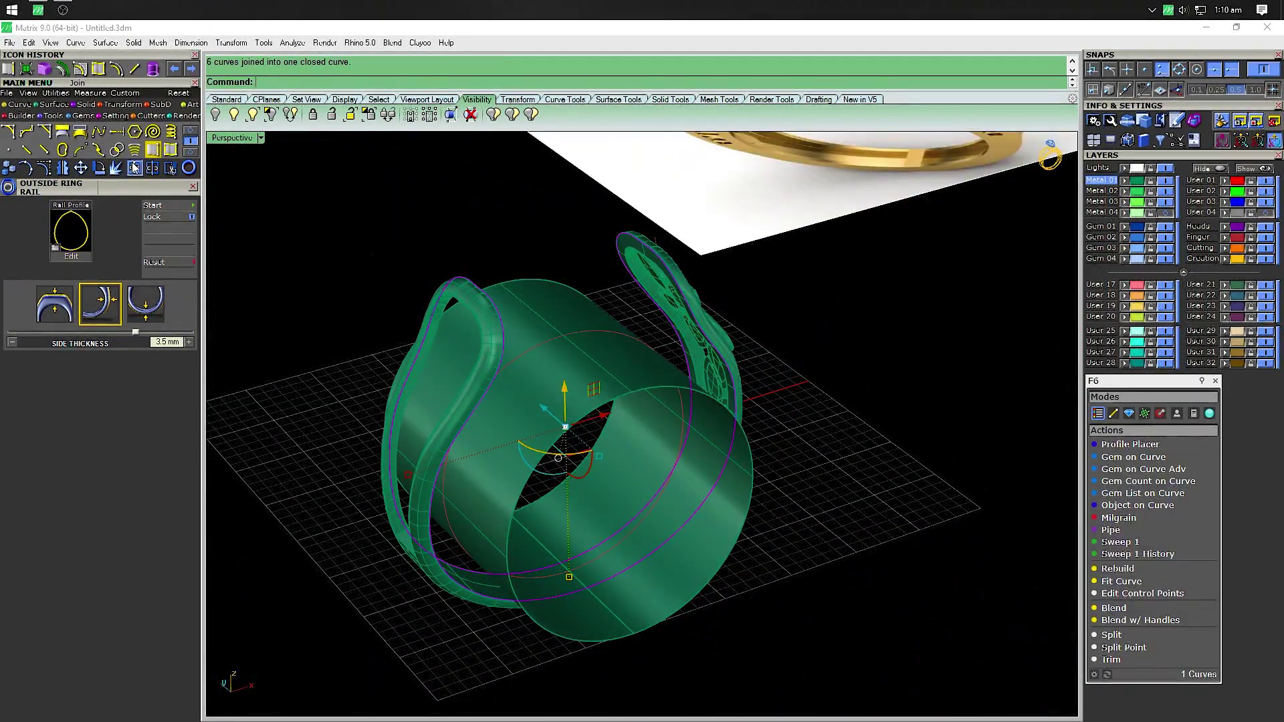
{"action": "left_click", "coordinate": [192, 137]}
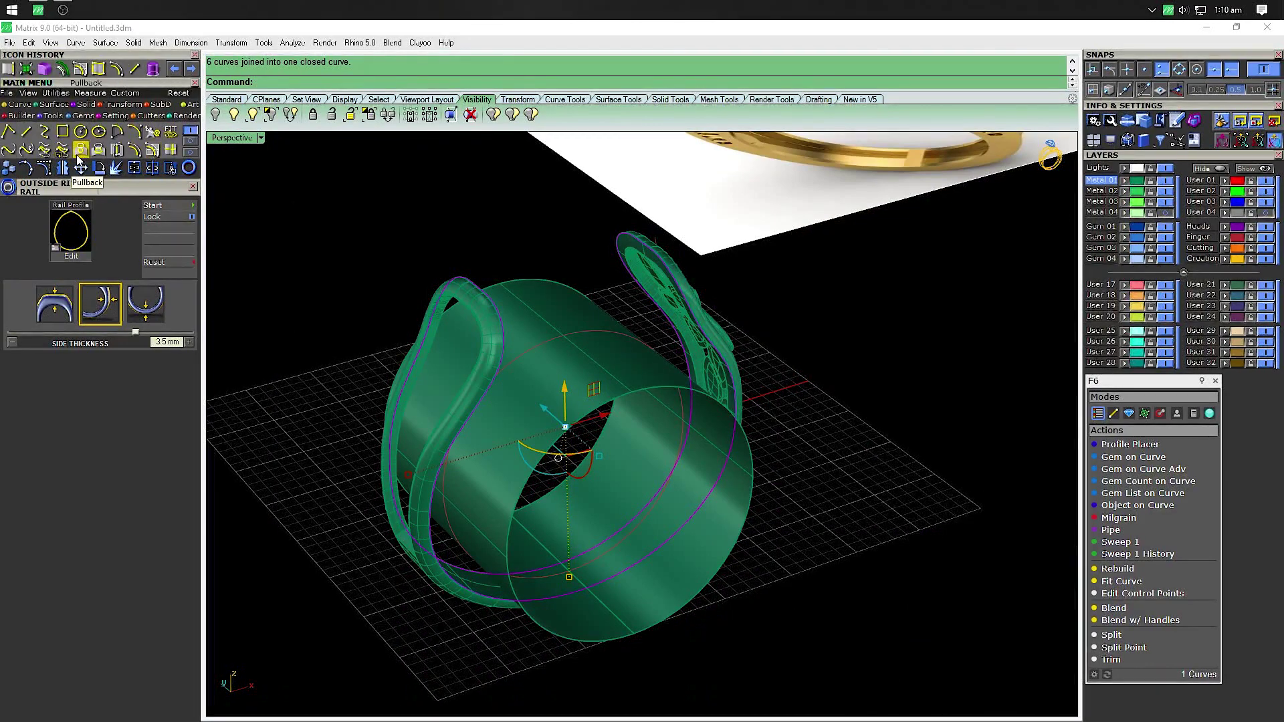
Pull the joined curve back onto the band and delete the helper cylinder and extra curves
{"action": "left_click", "coordinate": [78, 156]}
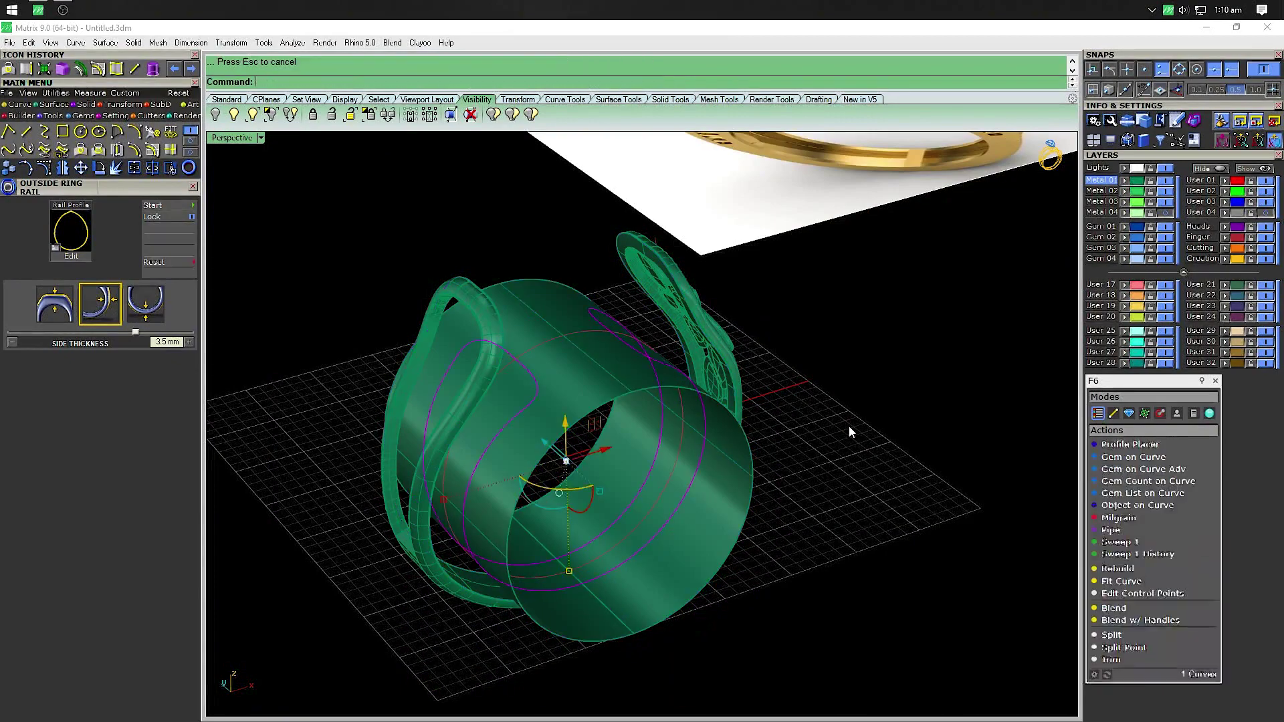
{"action": "right_click_drag", "start_coordinate": [848, 426], "coordinate": [764, 419]}
{"action": "key", "text": "Delete"}
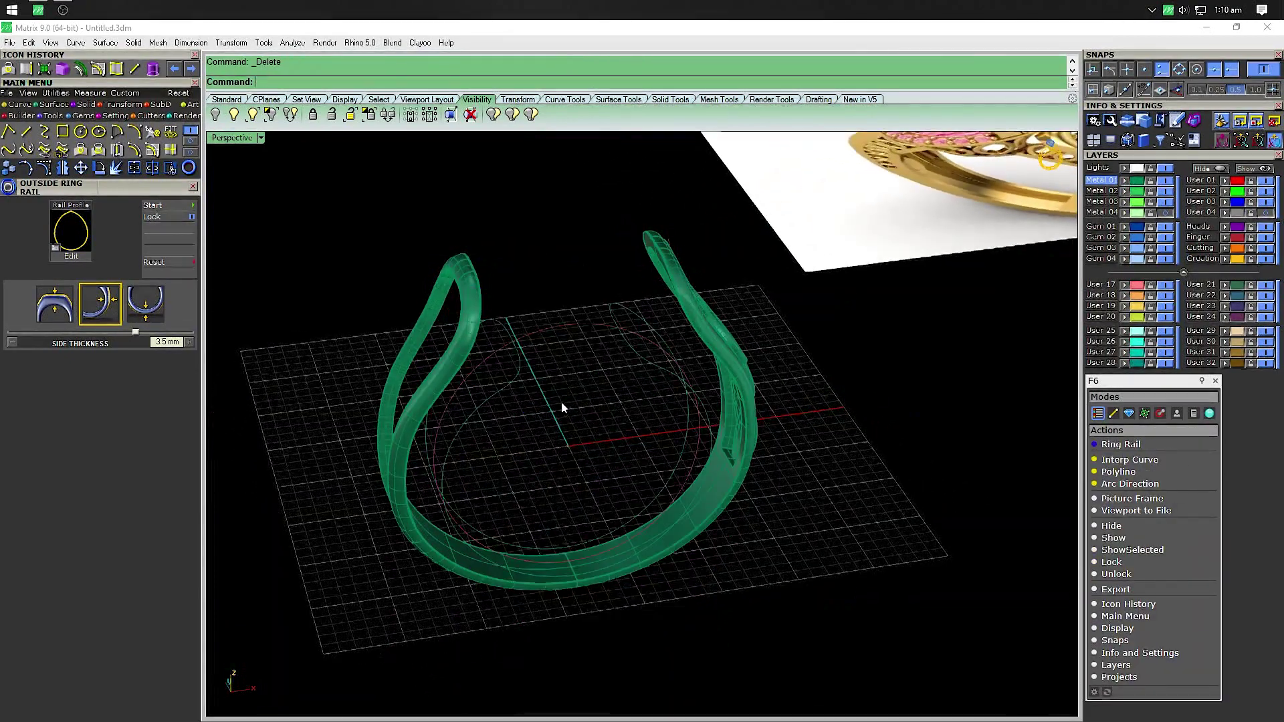
{"action": "right_click_drag", "start_coordinate": [562, 406], "coordinate": [508, 384]}
{"action": "left_click", "coordinate": [465, 327]}
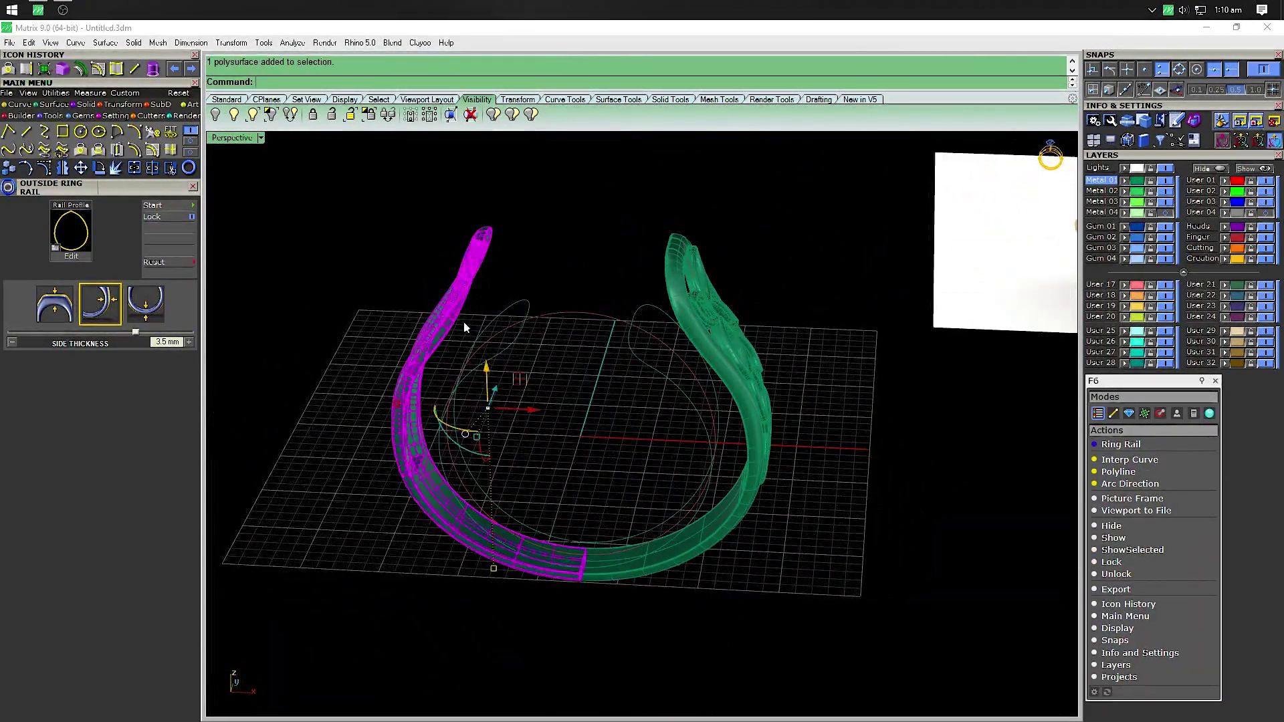
{"action": "left_click", "coordinate": [749, 398], "text": "shift"}
{"action": "key", "text": "Escape"}
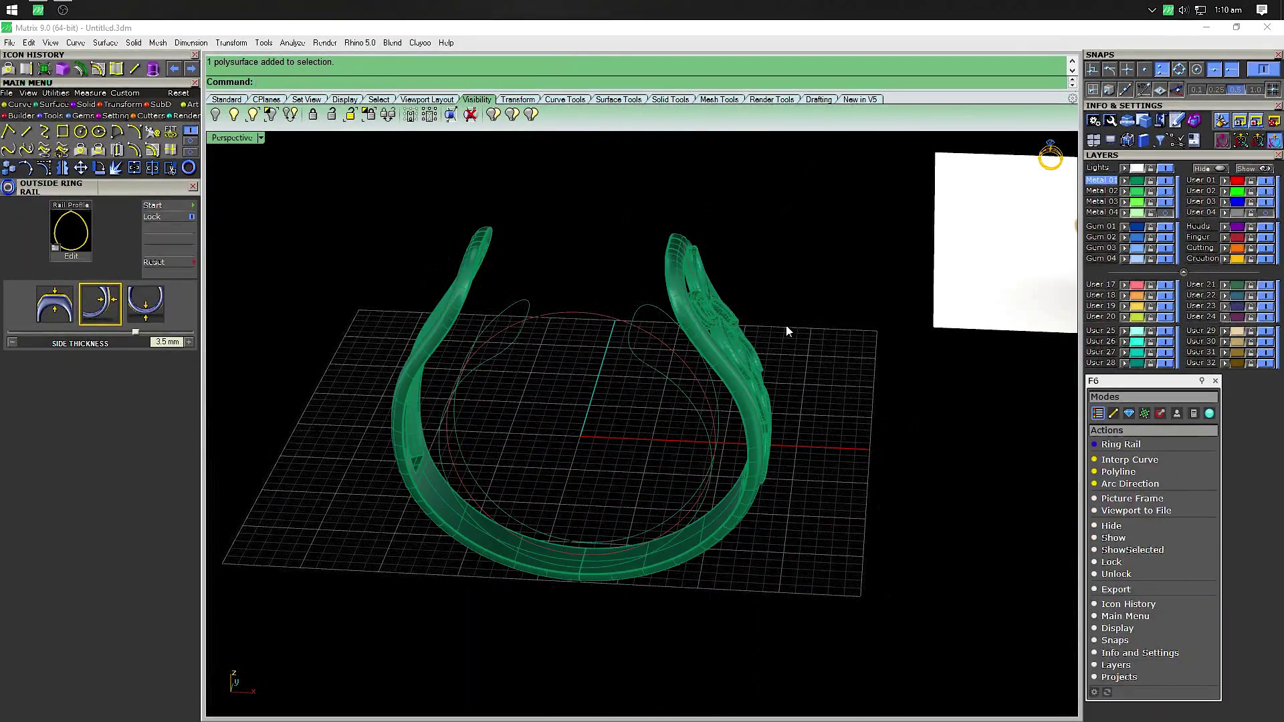
Hide the ornament parts, then hide everything except the two rail curves
{"action": "left_click_drag", "start_coordinate": [769, 300], "coordinate": [736, 329]}
{"action": "key", "text": "ctrl+h"}
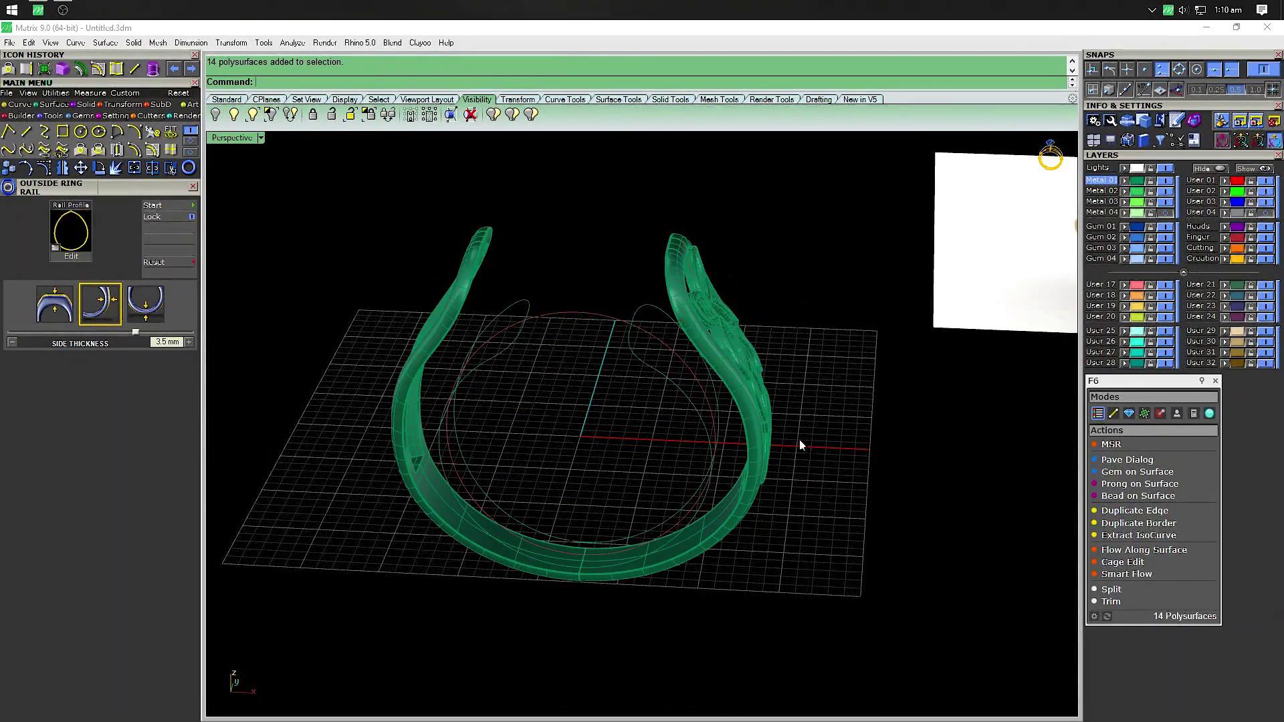
{"action": "right_click_drag", "start_coordinate": [800, 439], "coordinate": [849, 412]}
{"action": "scroll", "coordinate": [699, 343], "scroll_direction": "up", "scroll_amount": 3}
{"action": "left_click", "coordinate": [695, 331]}
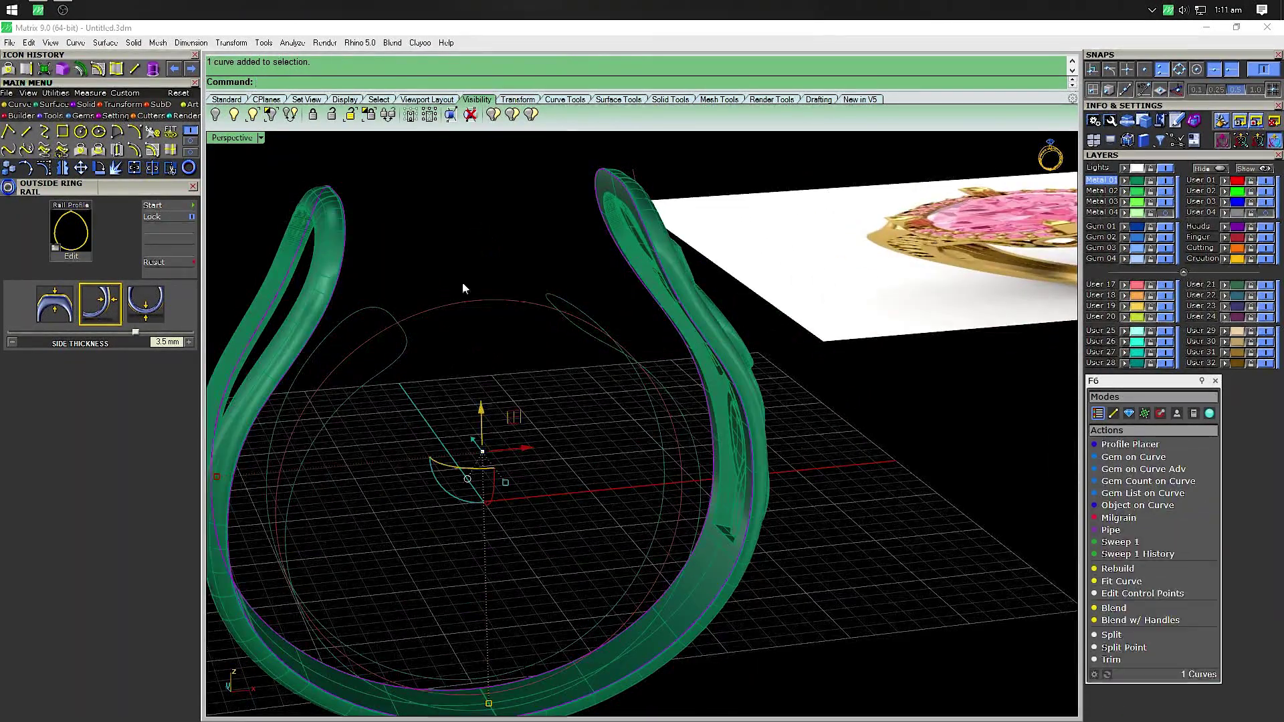
{"action": "left_click", "coordinate": [567, 331], "text": "shift"}
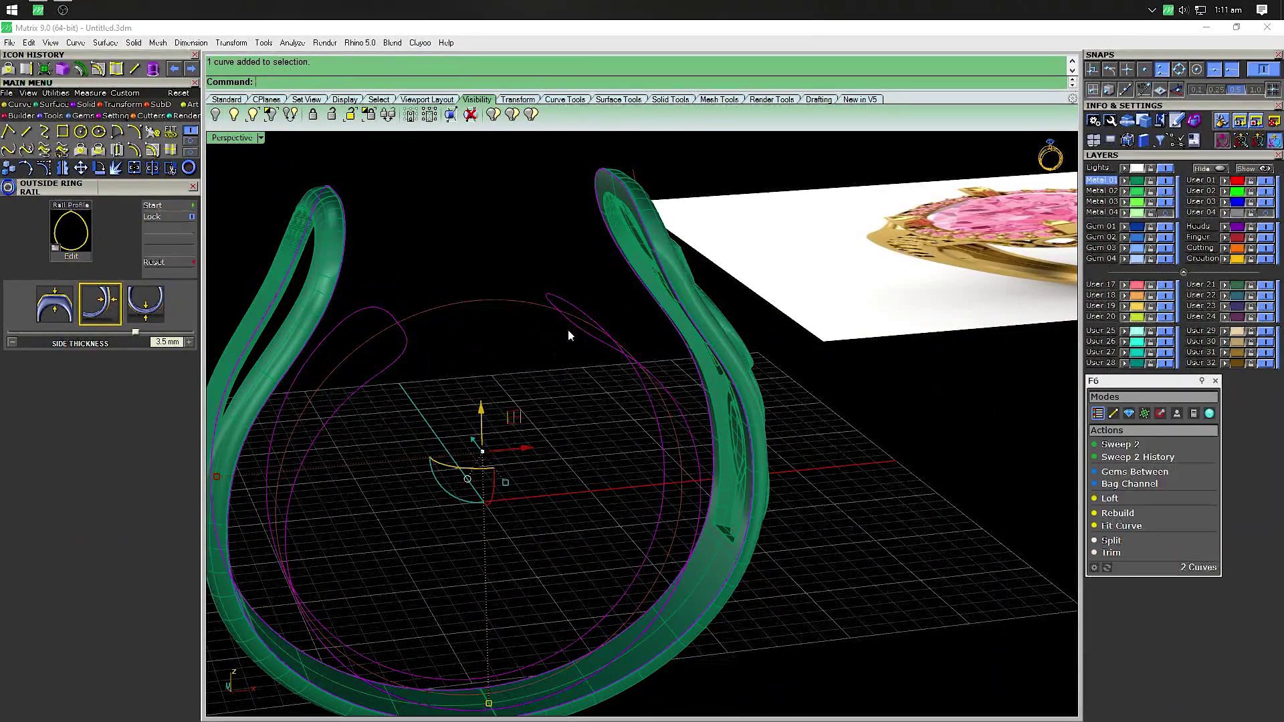
{"action": "left_click", "coordinate": [289, 114]}
{"action": "mouse_move", "coordinate": [436, 193]}
{"action": "right_mouse_down"}
{"action": "mouse_move", "coordinate": [530, 338]}
{"action": "mouse_move", "coordinate": [593, 372]}
{"action": "mouse_move", "coordinate": [552, 422]}
{"action": "mouse_move", "coordinate": [468, 374]}
{"action": "right_mouse_up"}
In the top view, draw a horizontal and a vertical line from the origin
{"action": "left_click", "coordinate": [261, 137]}
{"action": "left_click", "coordinate": [304, 196]}
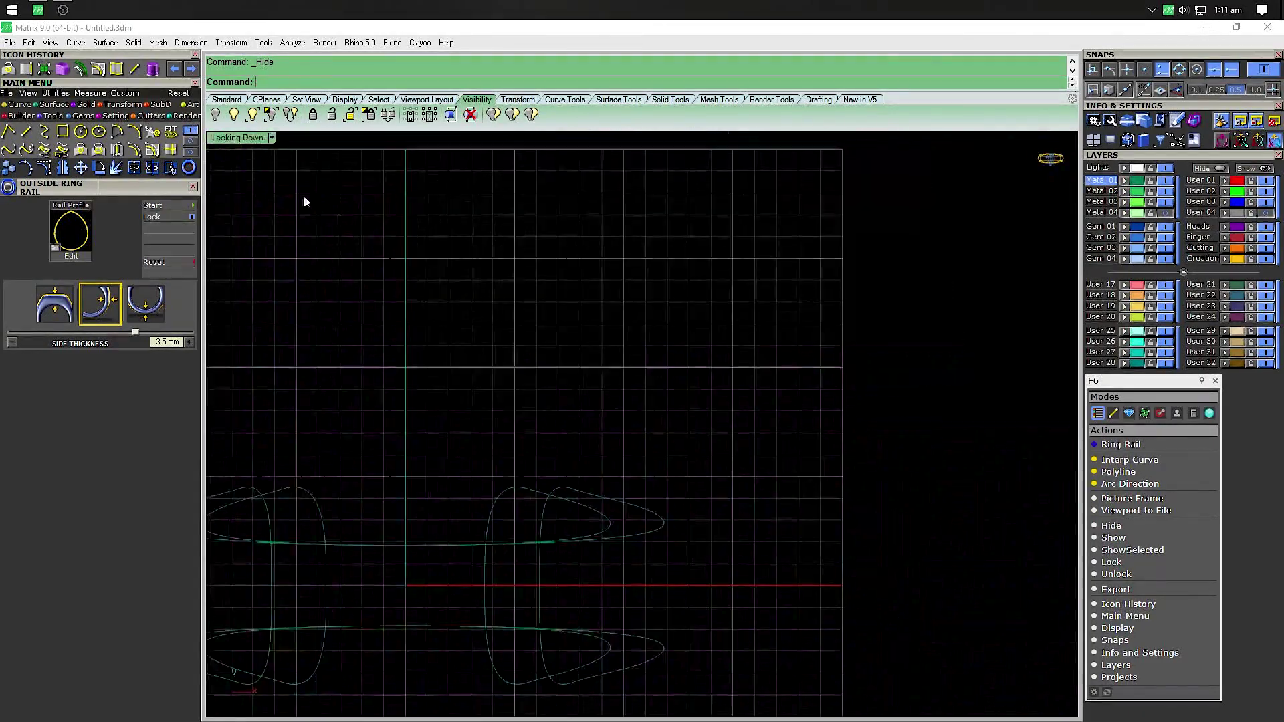
{"action": "left_click", "coordinate": [10, 131]}
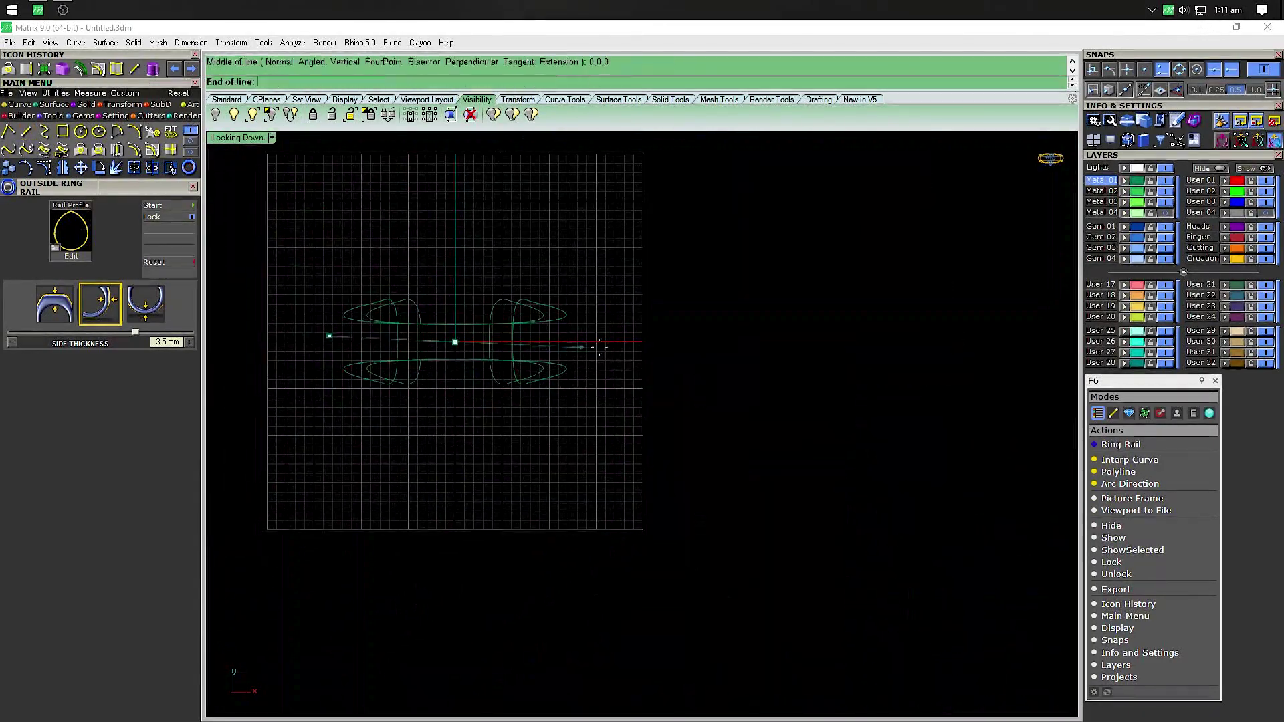
{"action": "left_click", "coordinate": [455, 343]}
{"action": "left_click", "coordinate": [654, 341]}
{"action": "right_click", "coordinate": [593, 375]}
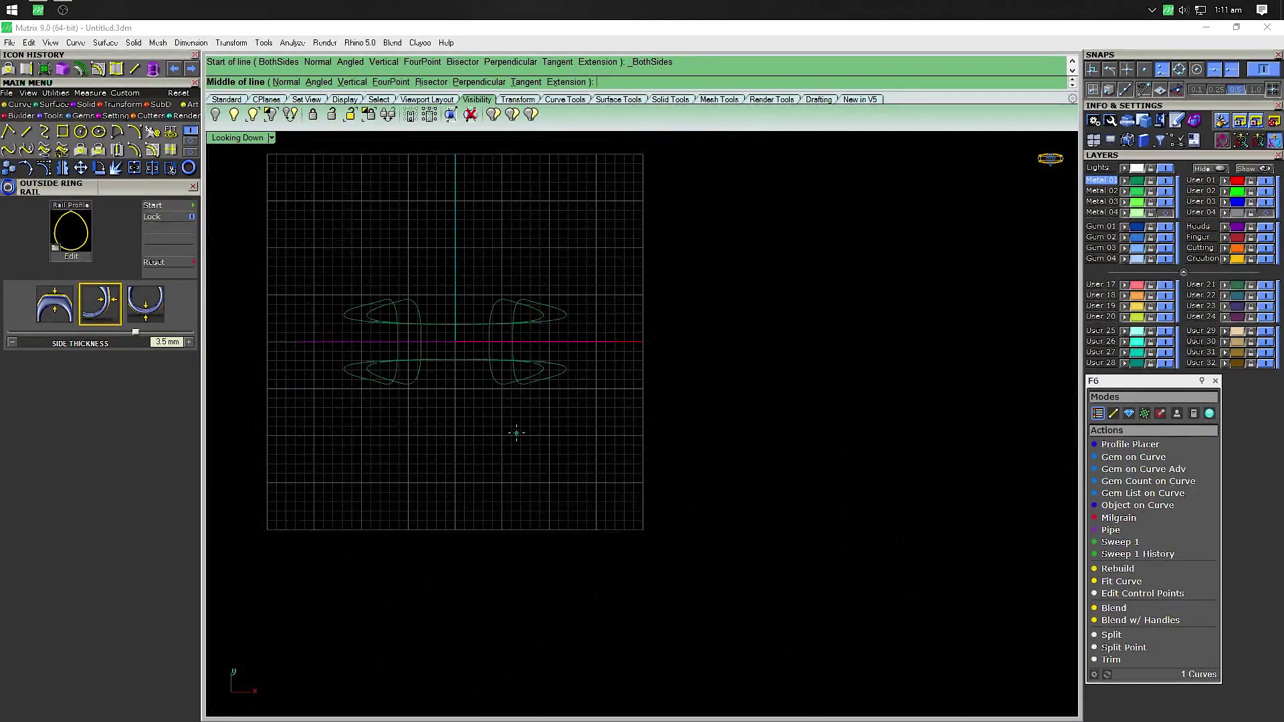
{"action": "left_click", "coordinate": [455, 342]}
{"action": "left_click", "coordinate": [453, 271]}
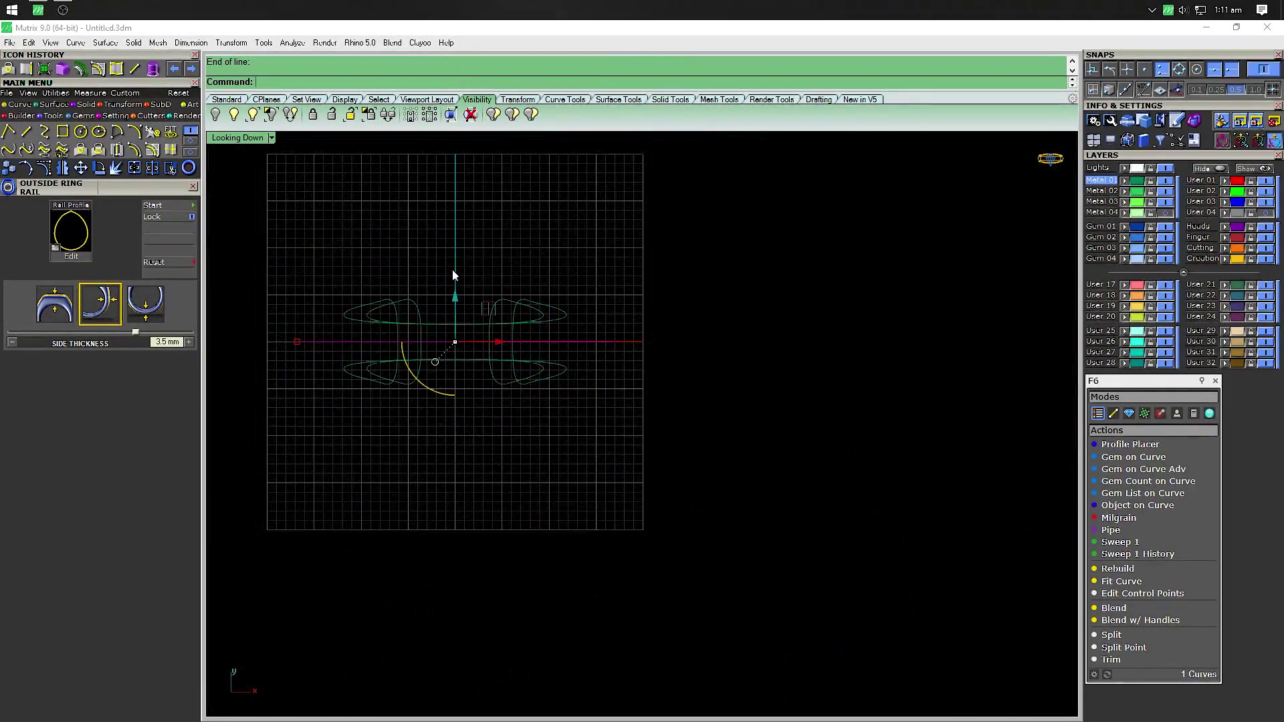
Trim the curves with both lines, cutting away the parts above the horizontal line
{"action": "scroll", "coordinate": [452, 270], "scroll_direction": "up", "scroll_amount": 3}
{"action": "scroll", "coordinate": [453, 406], "scroll_direction": "up", "scroll_amount": 1}
{"action": "left_click_drag", "start_coordinate": [482, 410], "coordinate": [433, 455]}
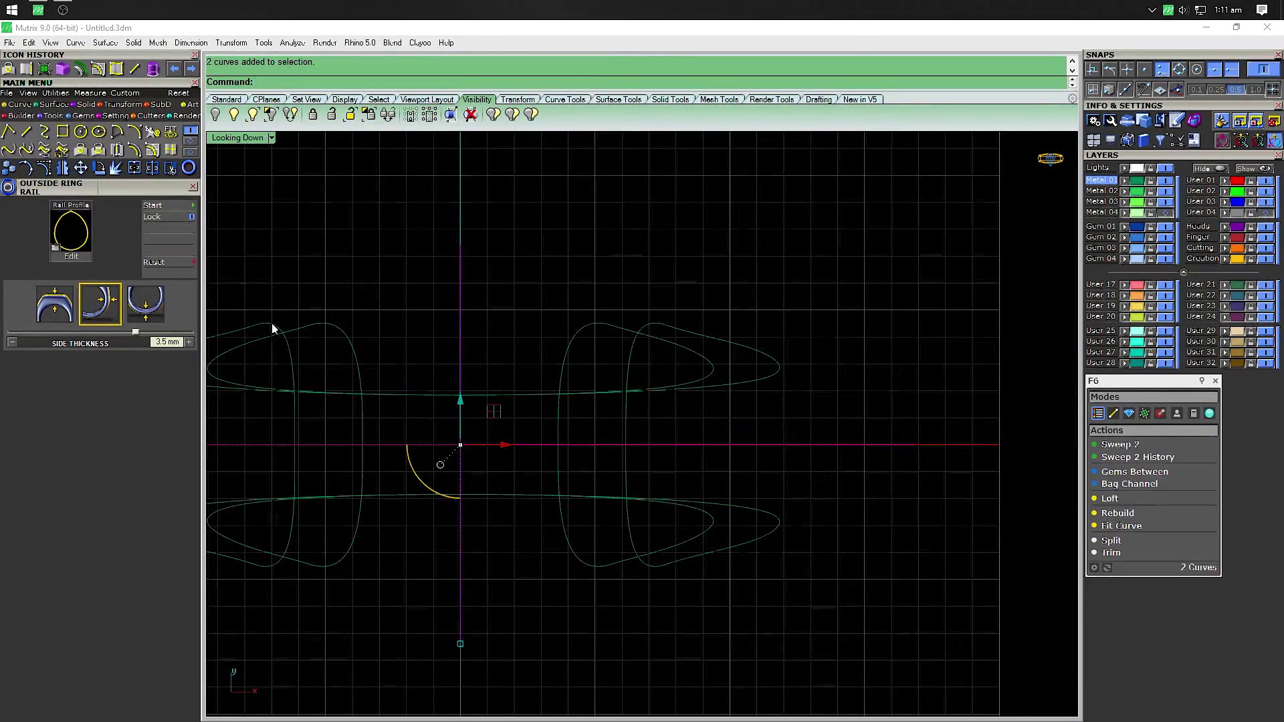
{"action": "left_click", "coordinate": [170, 167]}
{"action": "scroll", "coordinate": [767, 290], "scroll_direction": "down", "scroll_amount": 2}
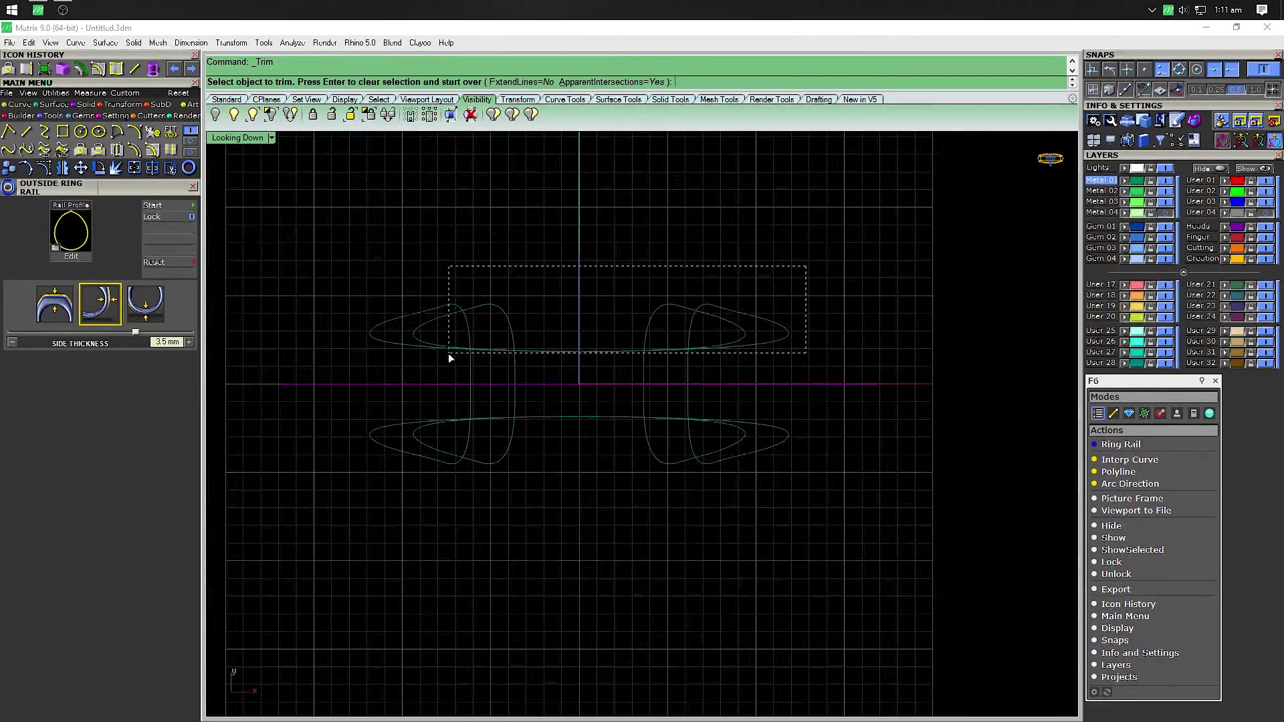
{"action": "left_click_drag", "start_coordinate": [448, 353], "coordinate": [449, 354]}
{"action": "left_click_drag", "start_coordinate": [691, 518], "coordinate": [691, 518]}
{"action": "key", "text": "Return"}
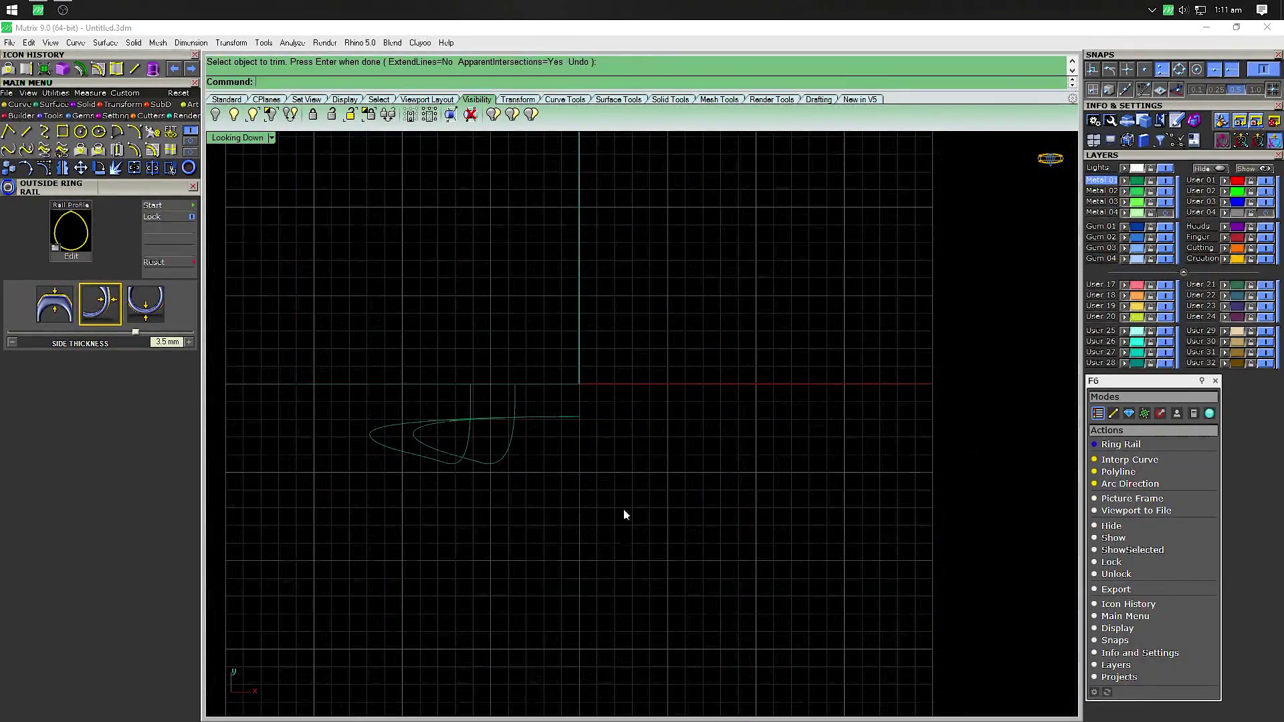
Delete the stray line and draw a new horizontal cutting line across both loops
{"action": "scroll", "coordinate": [600, 362], "scroll_direction": "up", "scroll_amount": 2}
{"action": "scroll", "coordinate": [601, 363], "scroll_direction": "up", "scroll_amount": 1}
{"action": "left_click_drag", "start_coordinate": [592, 378], "coordinate": [533, 457]}
{"action": "key", "text": "Delete"}
{"action": "right_click_drag", "start_coordinate": [547, 428], "coordinate": [756, 306]}
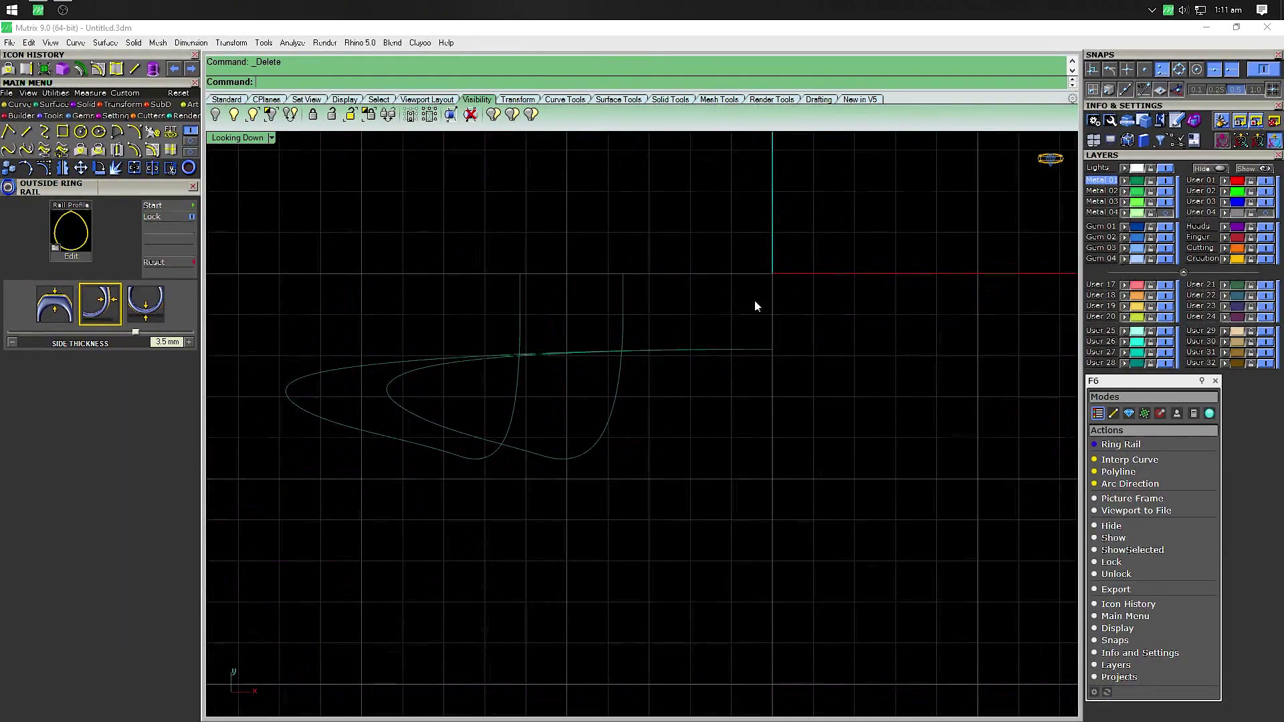
{"action": "left_click", "coordinate": [134, 69]}
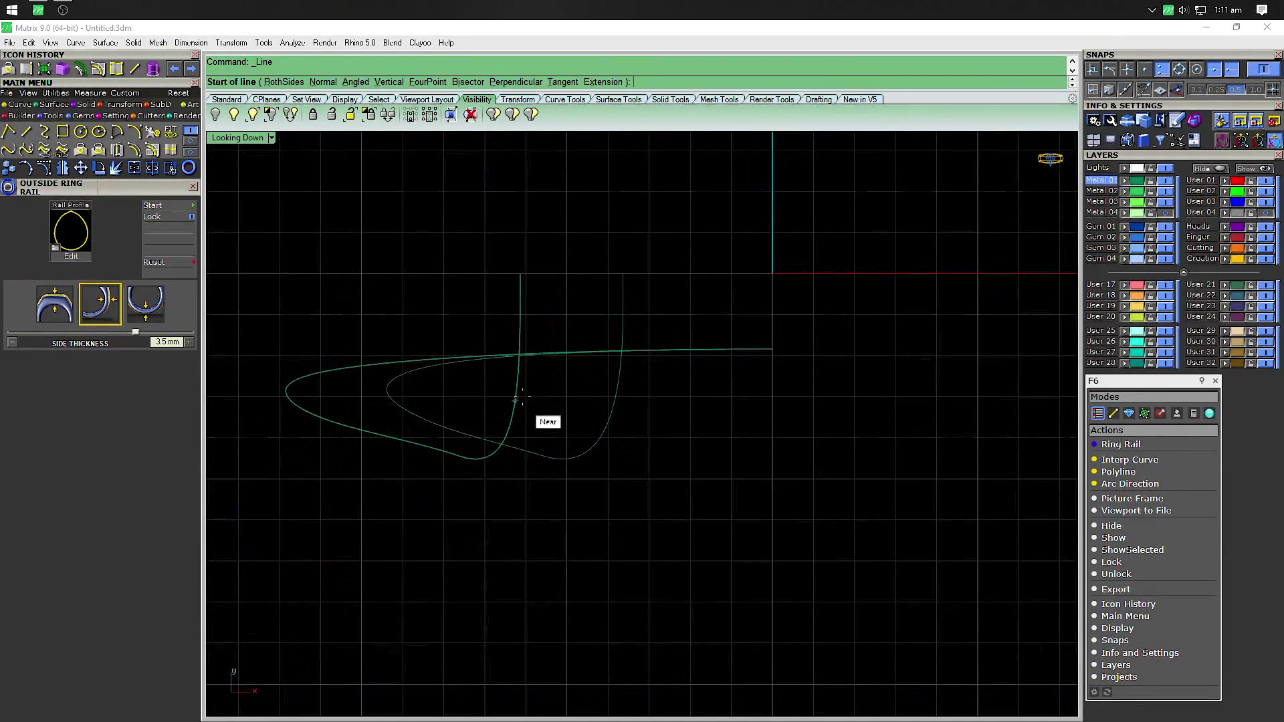
{"action": "left_click", "coordinate": [490, 379]}
{"action": "left_click", "coordinate": [689, 386]}
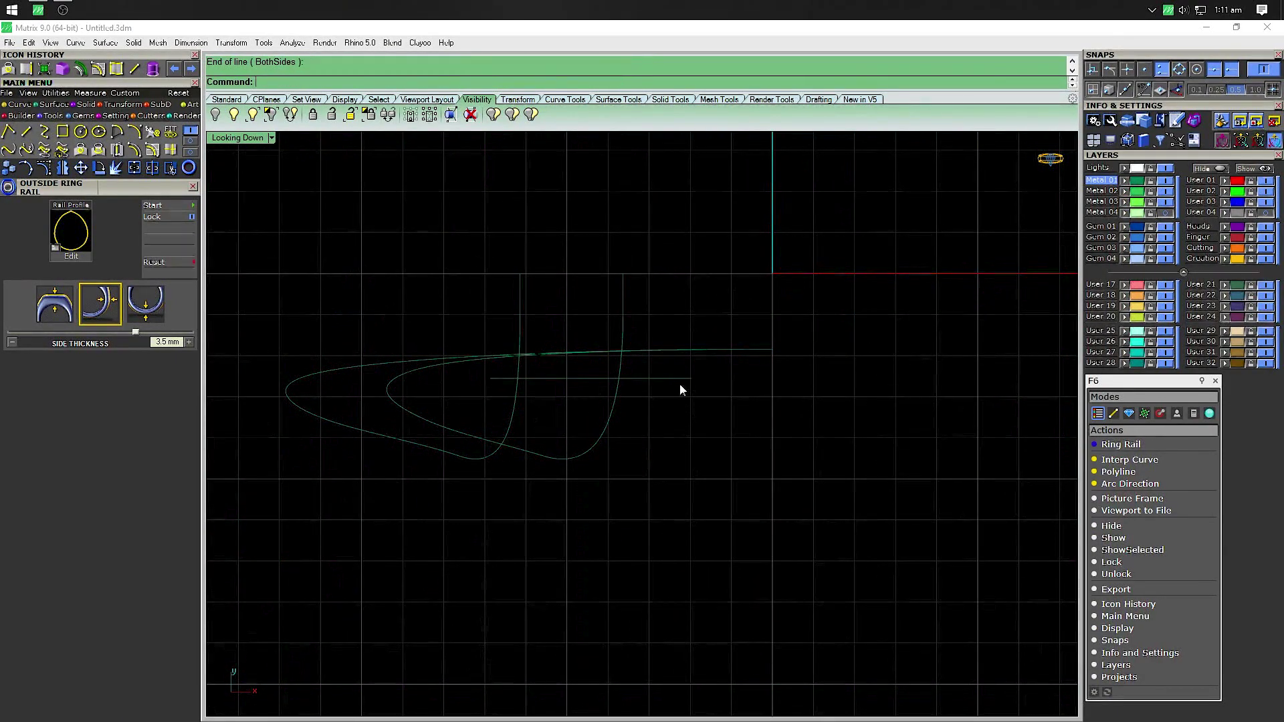
{"action": "left_click", "coordinate": [646, 377]}
Trim both loop curves above the line, delete it, and return to a maximised Perspective view
{"action": "left_click", "coordinate": [171, 167]}
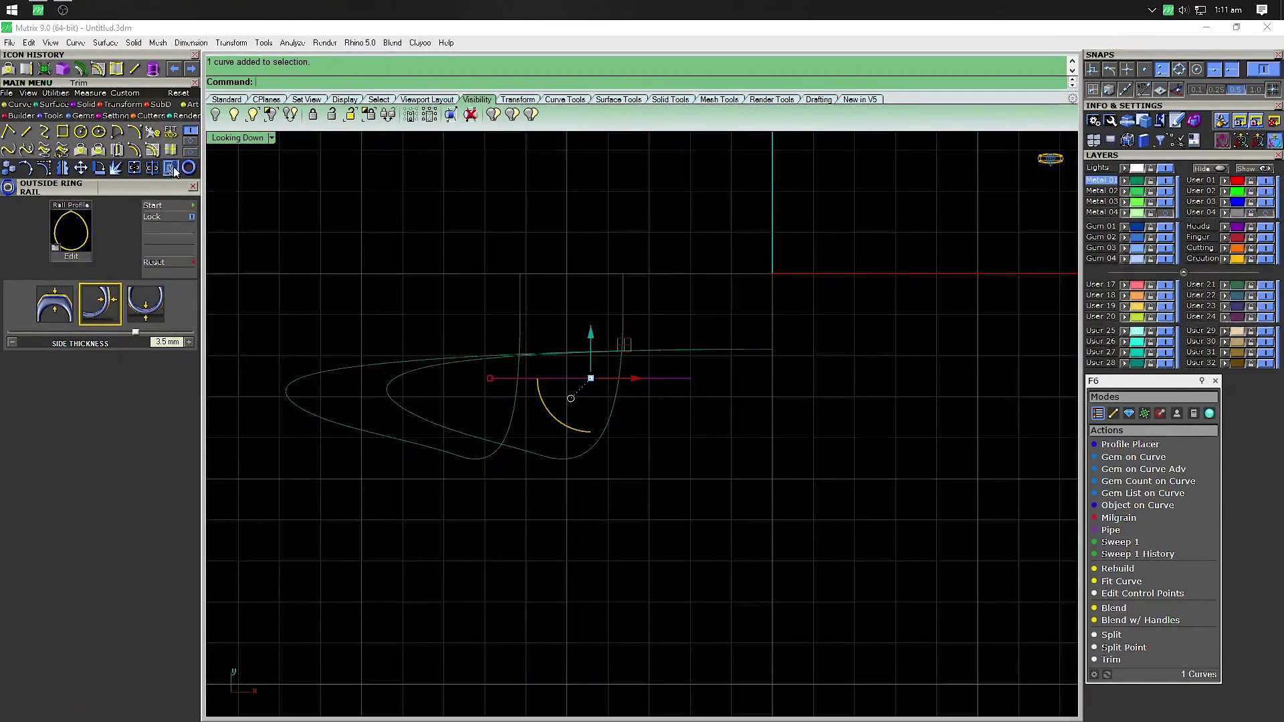
{"action": "scroll", "coordinate": [554, 306], "scroll_direction": "up", "scroll_amount": 3}
{"action": "left_click", "coordinate": [683, 295]}
{"action": "left_click", "coordinate": [488, 314]}
{"action": "scroll", "coordinate": [656, 449], "scroll_direction": "up", "scroll_amount": 2}
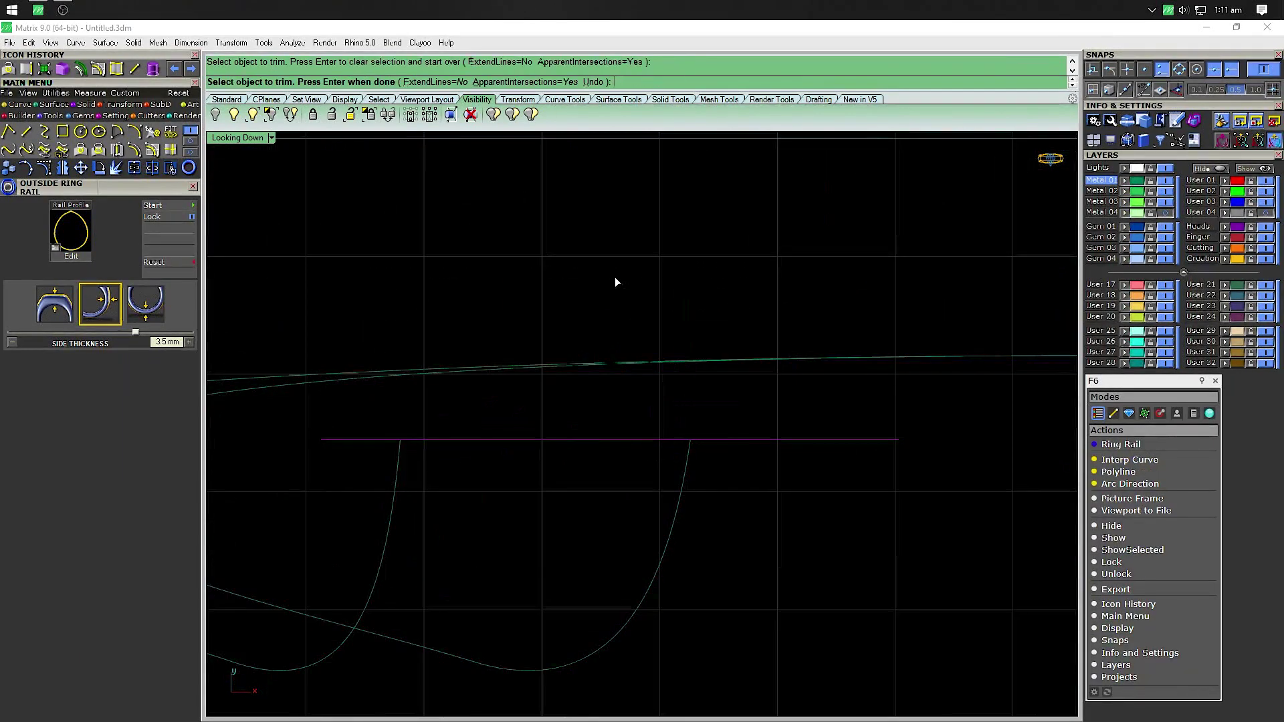
{"action": "key", "text": "Return"}
{"action": "left_click", "coordinate": [842, 439]}
{"action": "key", "text": "Delete"}
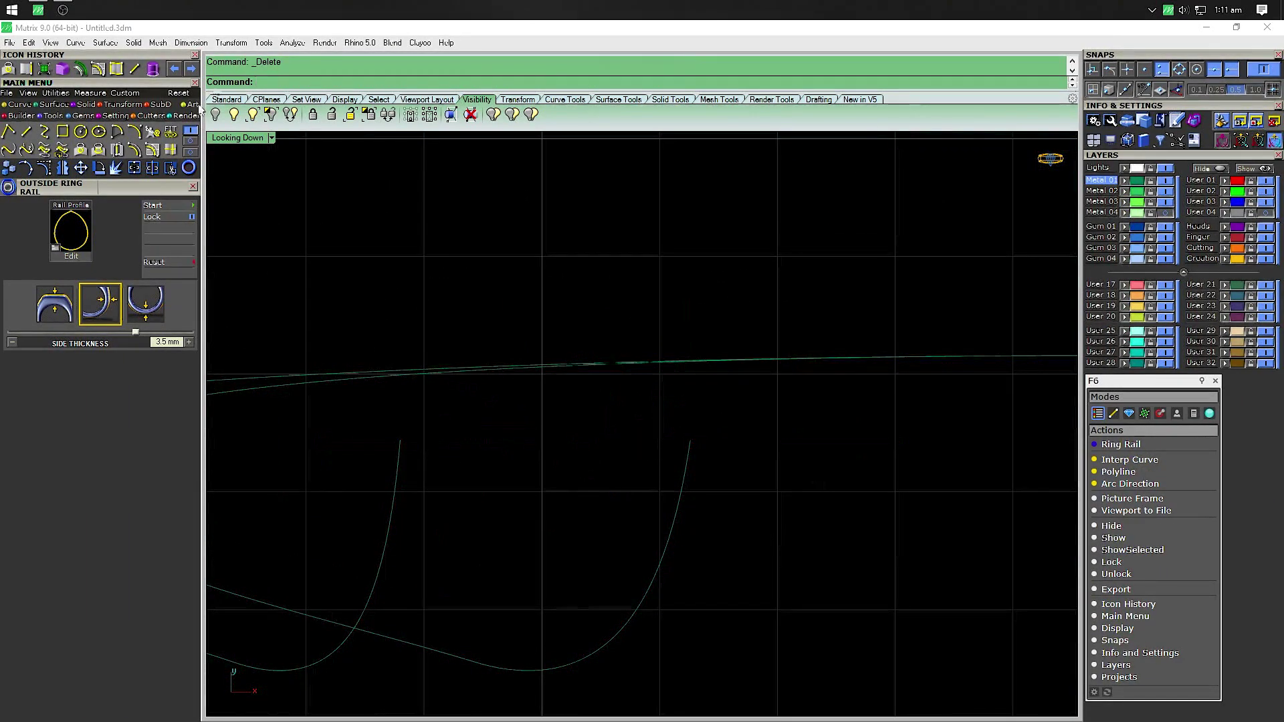
{"action": "double_click", "coordinate": [240, 138]}
{"action": "double_click", "coordinate": [659, 137]}
Orbit Perspective and draw a connecting line from the vine curve's end
{"action": "mouse_move", "coordinate": [525, 395]}
{"action": "right_mouse_down"}
{"action": "mouse_move", "coordinate": [464, 341]}
{"action": "mouse_move", "coordinate": [470, 421]}
{"action": "mouse_move", "coordinate": [528, 367]}
{"action": "mouse_move", "coordinate": [527, 398]}
{"action": "mouse_move", "coordinate": [369, 227]}
{"action": "right_mouse_up"}
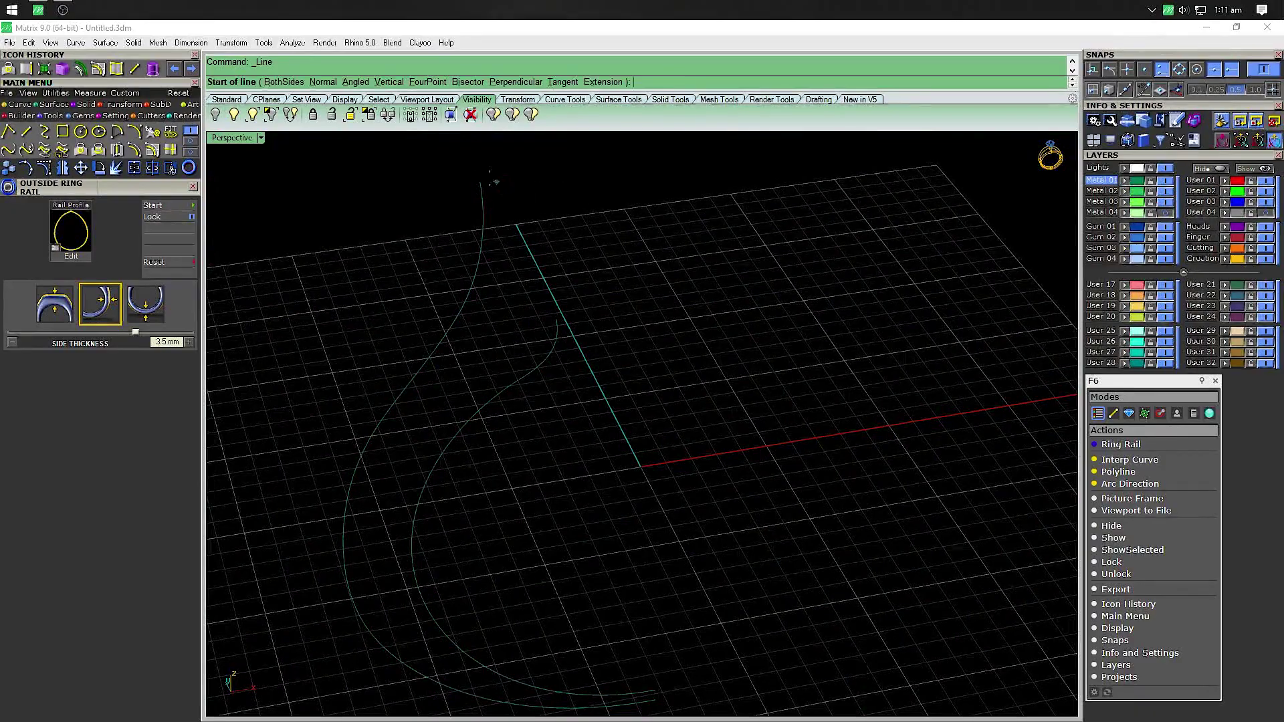
{"action": "mouse_move", "coordinate": [544, 221]}
{"action": "right_mouse_down"}
{"action": "mouse_move", "coordinate": [610, 207]}
{"action": "mouse_move", "coordinate": [595, 253]}
{"action": "right_mouse_up"}
{"action": "key", "text": "Escape"}
{"action": "right_click", "coordinate": [580, 245]}
{"action": "left_click", "coordinate": [577, 245]}
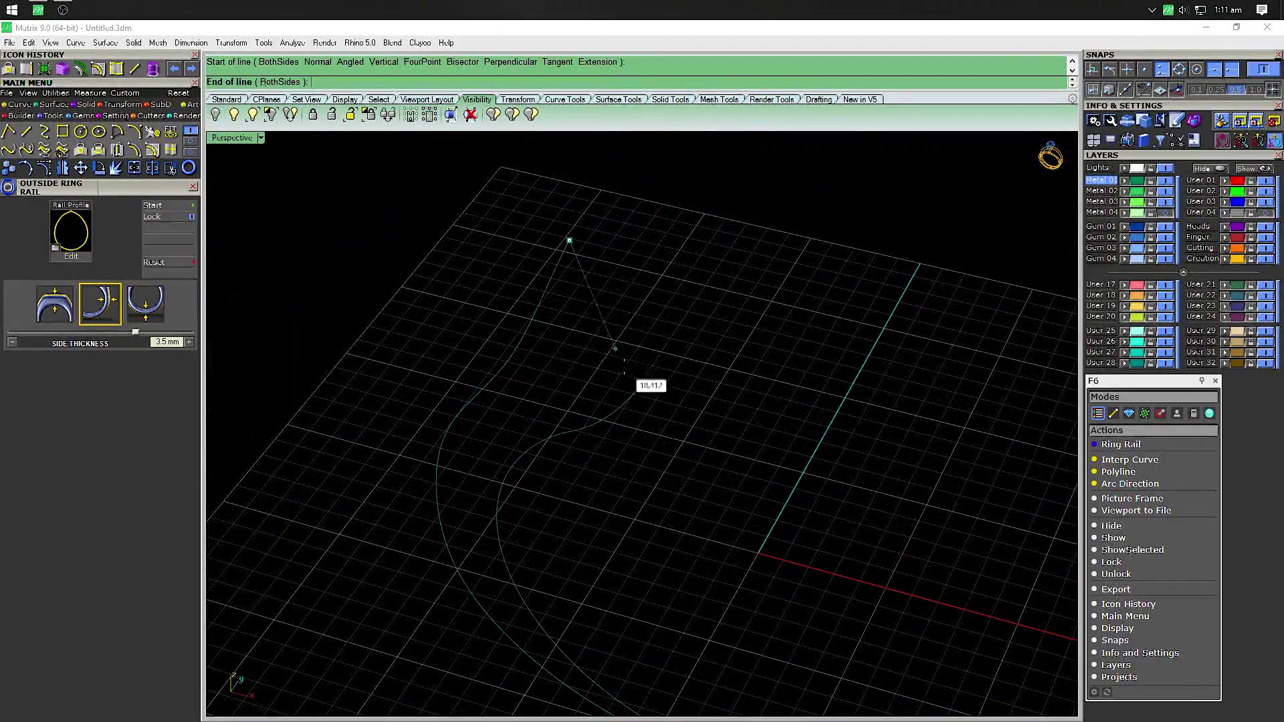
{"action": "scroll", "coordinate": [674, 261], "scroll_direction": "down", "scroll_amount": 4}
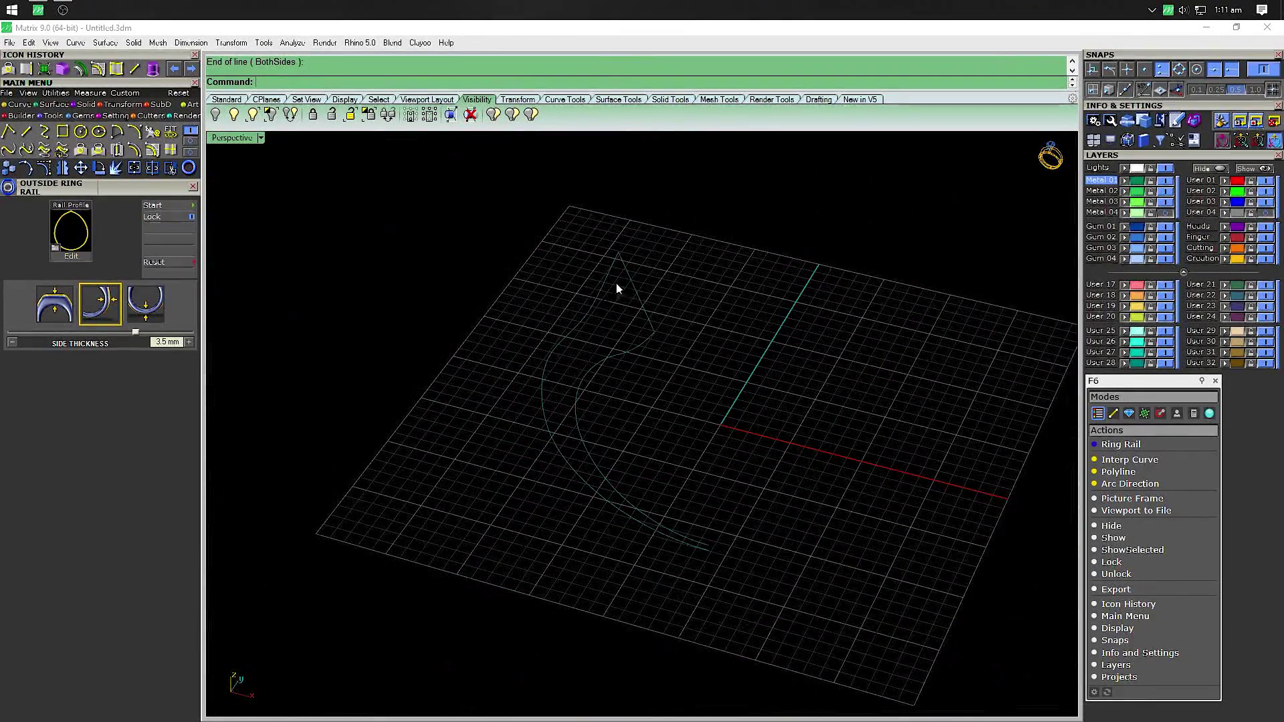
{"action": "key", "text": "Escape"}
Rebuild the outer vine curve to 20 points, degree 3, then start Sweep 2 Rails
{"action": "left_click", "coordinate": [589, 298]}
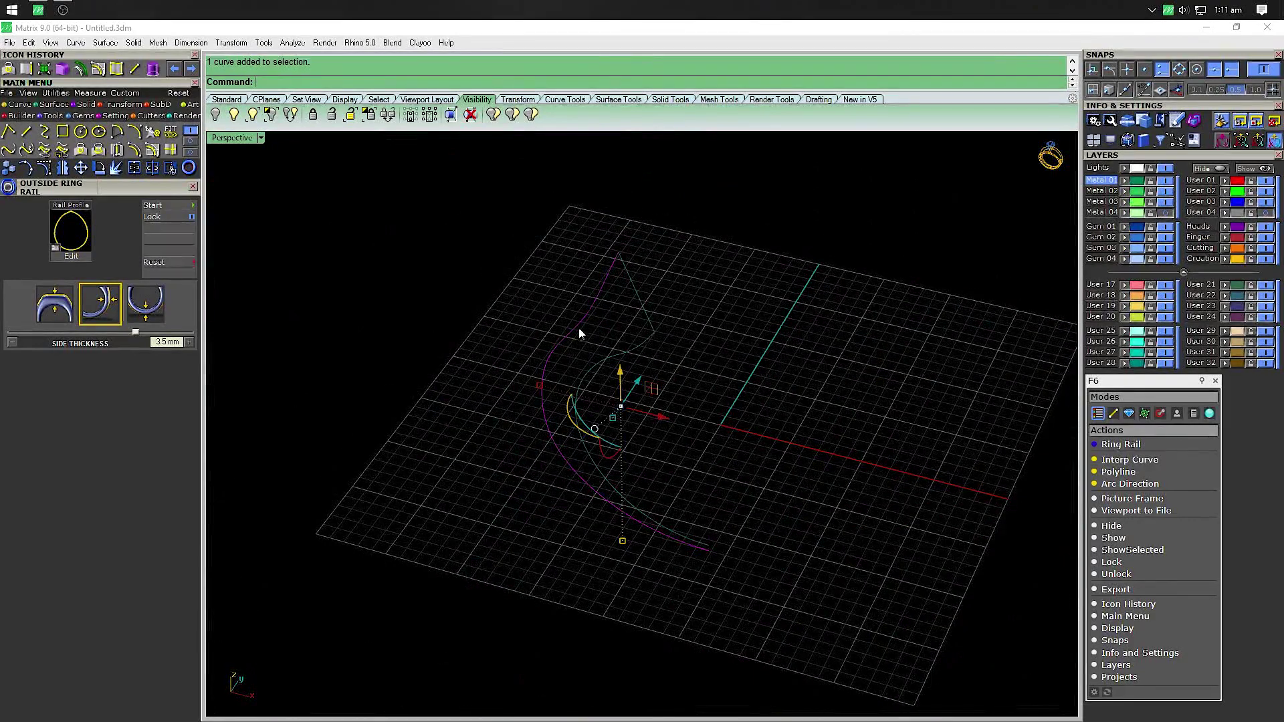
{"action": "left_click", "coordinate": [166, 140]}
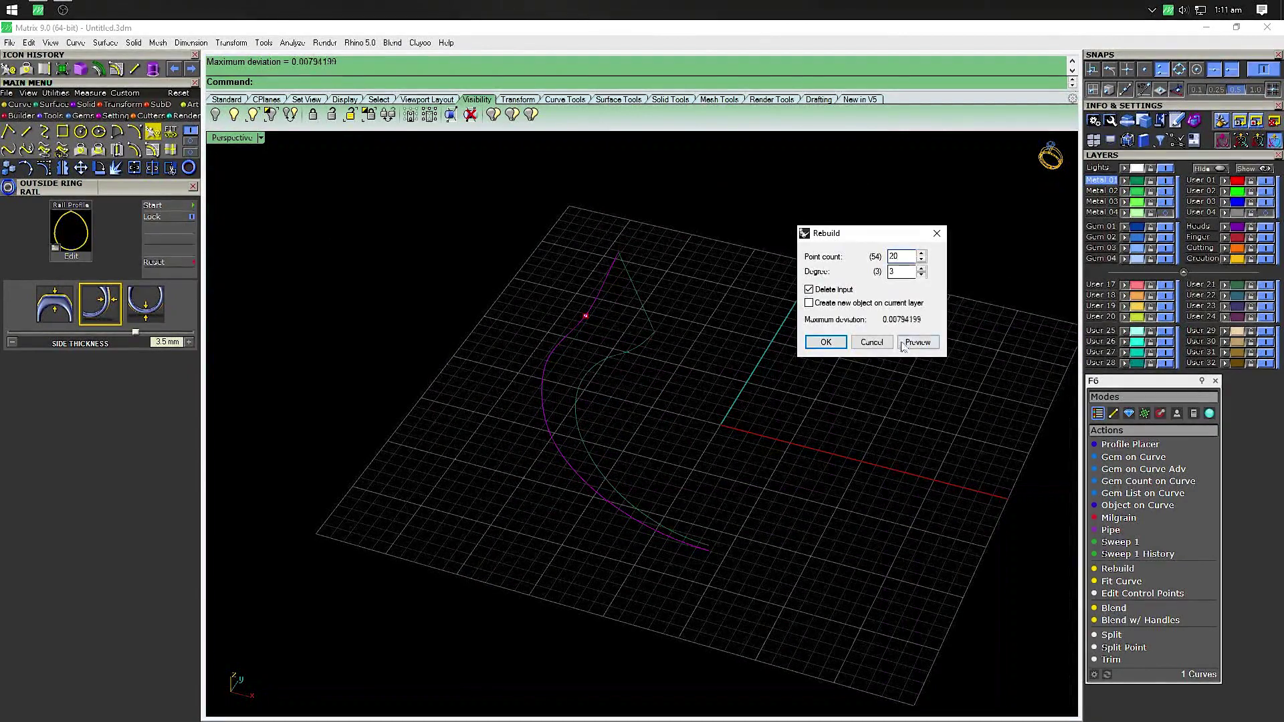
{"action": "left_click", "coordinate": [820, 345]}
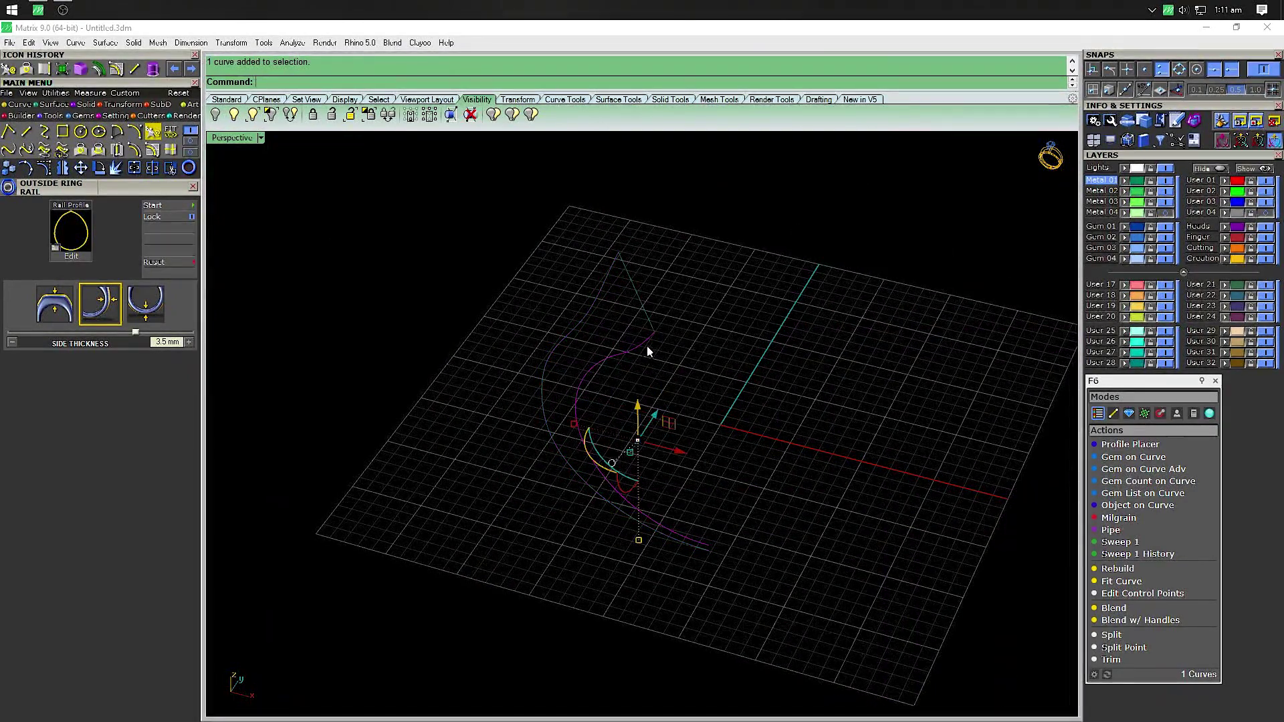
{"action": "left_click", "coordinate": [737, 326]}
{"action": "left_click", "coordinate": [729, 323]}
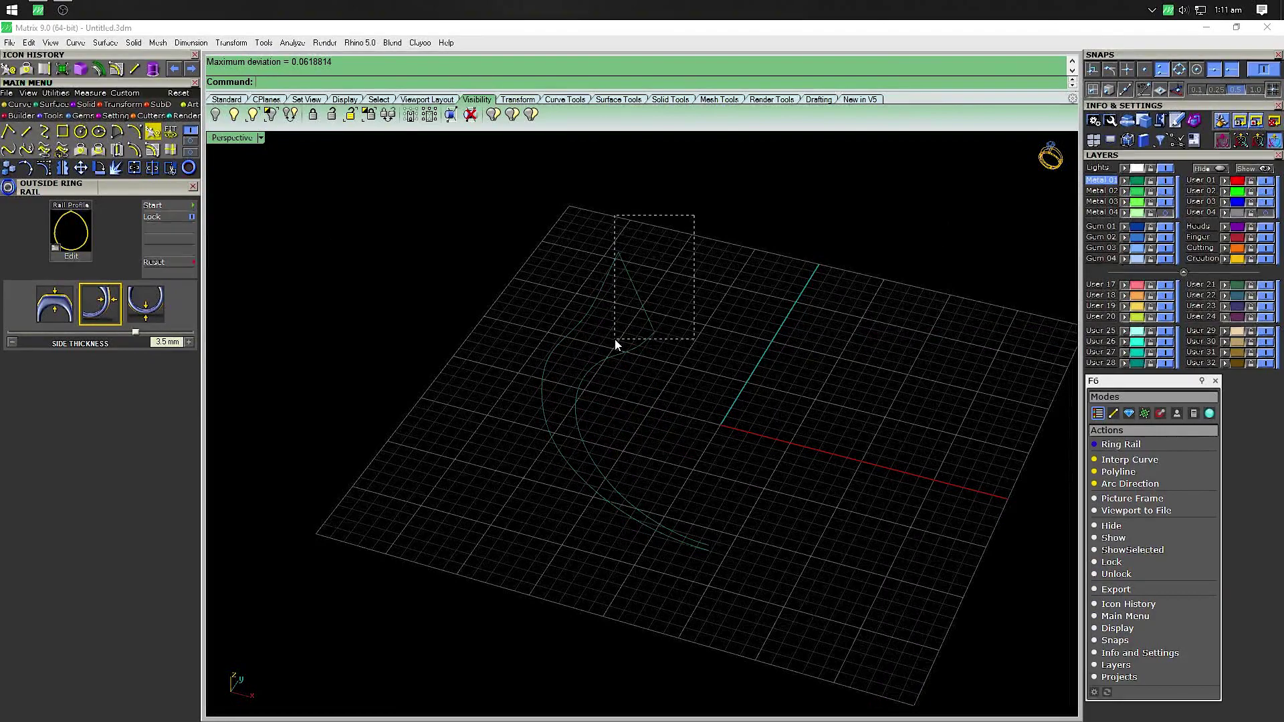
{"action": "left_click", "coordinate": [26, 132]}
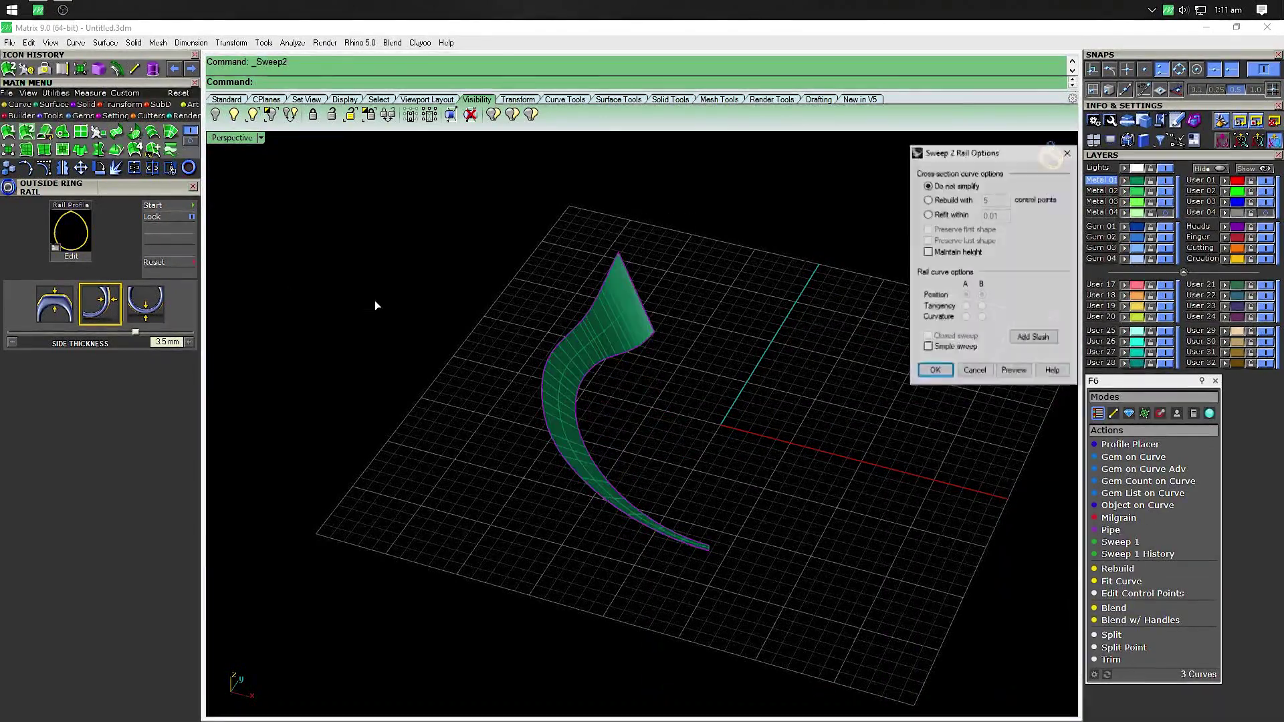
Accept the sweep options and select the vine surface from a front view
{"action": "key", "text": "Return"}
{"action": "mouse_move", "coordinate": [374, 306]}
{"action": "right_mouse_down"}
{"action": "mouse_move", "coordinate": [519, 321]}
{"action": "mouse_move", "coordinate": [624, 279]}
{"action": "mouse_move", "coordinate": [604, 372]}
{"action": "mouse_move", "coordinate": [671, 317]}
{"action": "mouse_move", "coordinate": [1003, 255]}
{"action": "right_mouse_up"}
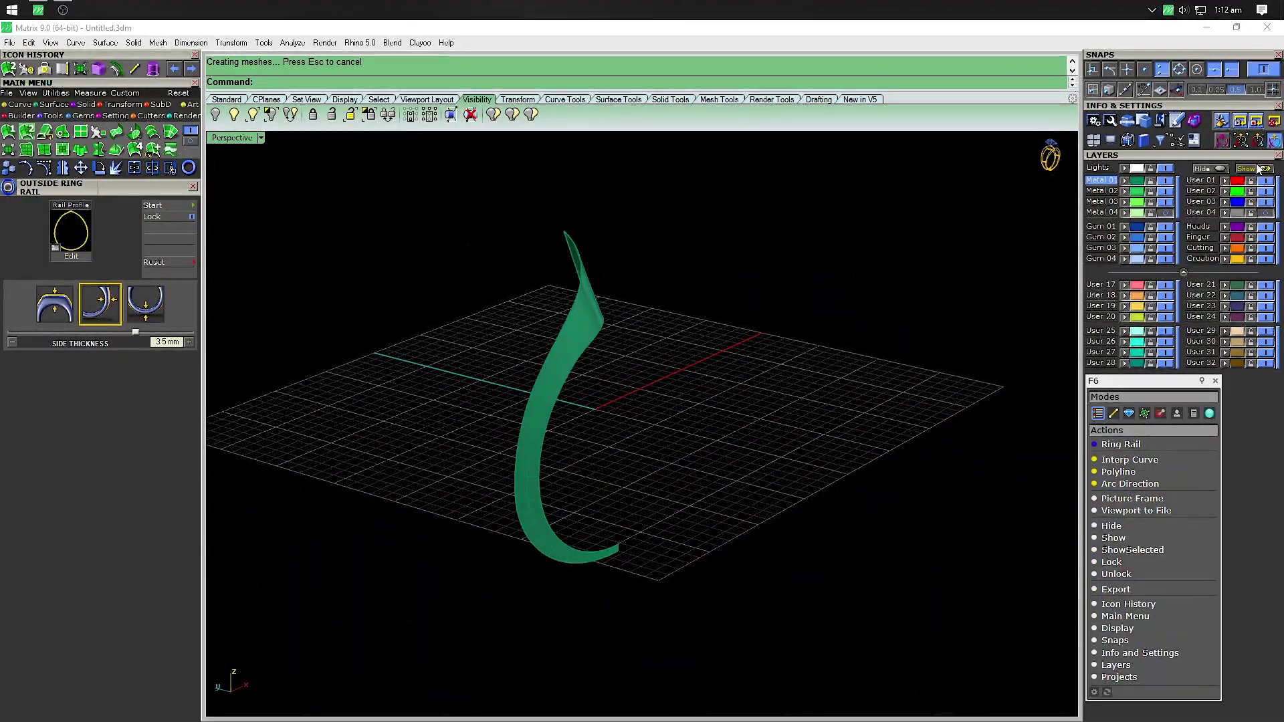
{"action": "mouse_move", "coordinate": [897, 341]}
{"action": "right_mouse_down"}
{"action": "mouse_move", "coordinate": [670, 367]}
{"action": "mouse_move", "coordinate": [771, 430]}
{"action": "mouse_move", "coordinate": [627, 418]}
{"action": "mouse_move", "coordinate": [573, 367]}
{"action": "mouse_move", "coordinate": [687, 367]}
{"action": "mouse_move", "coordinate": [714, 381]}
{"action": "mouse_move", "coordinate": [509, 313]}
{"action": "right_mouse_up"}
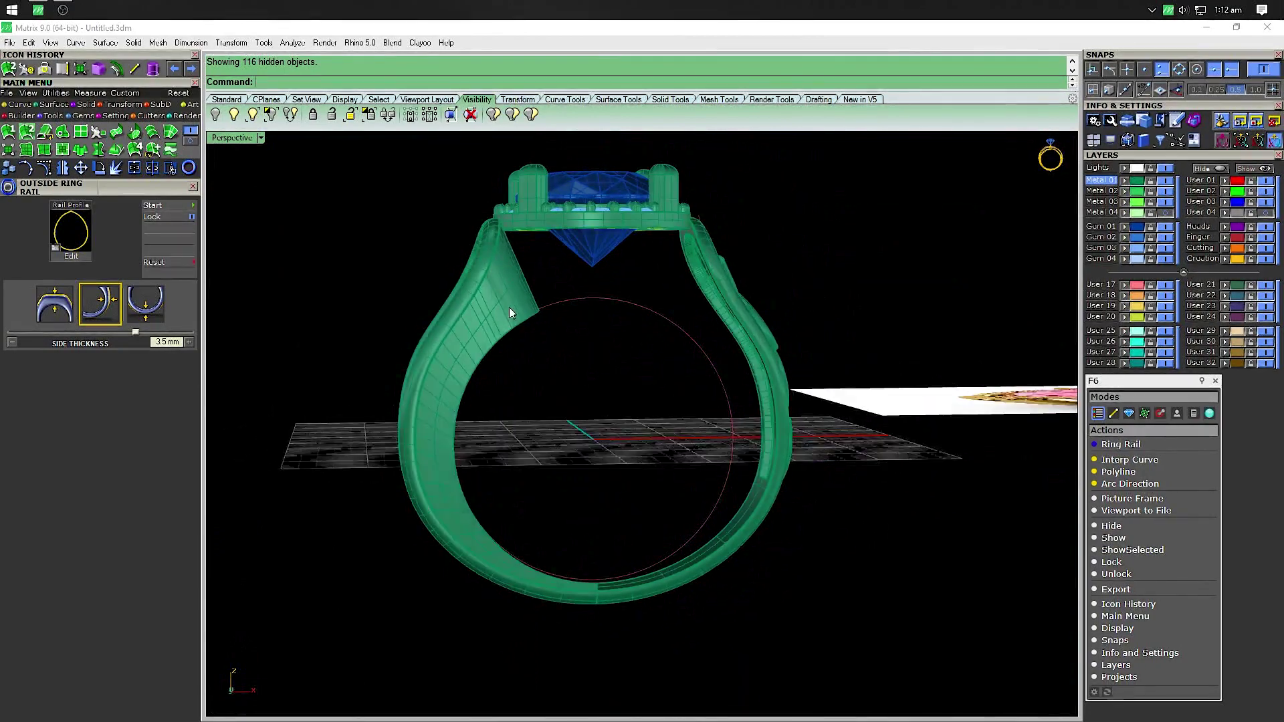
{"action": "left_click", "coordinate": [509, 313]}
{"action": "right_click_drag", "start_coordinate": [587, 373], "coordinate": [498, 469]}
Mirror the vine surface and delete the extra mirrored copy
{"action": "type", "text": "0"}
{"action": "key", "text": "Return"}
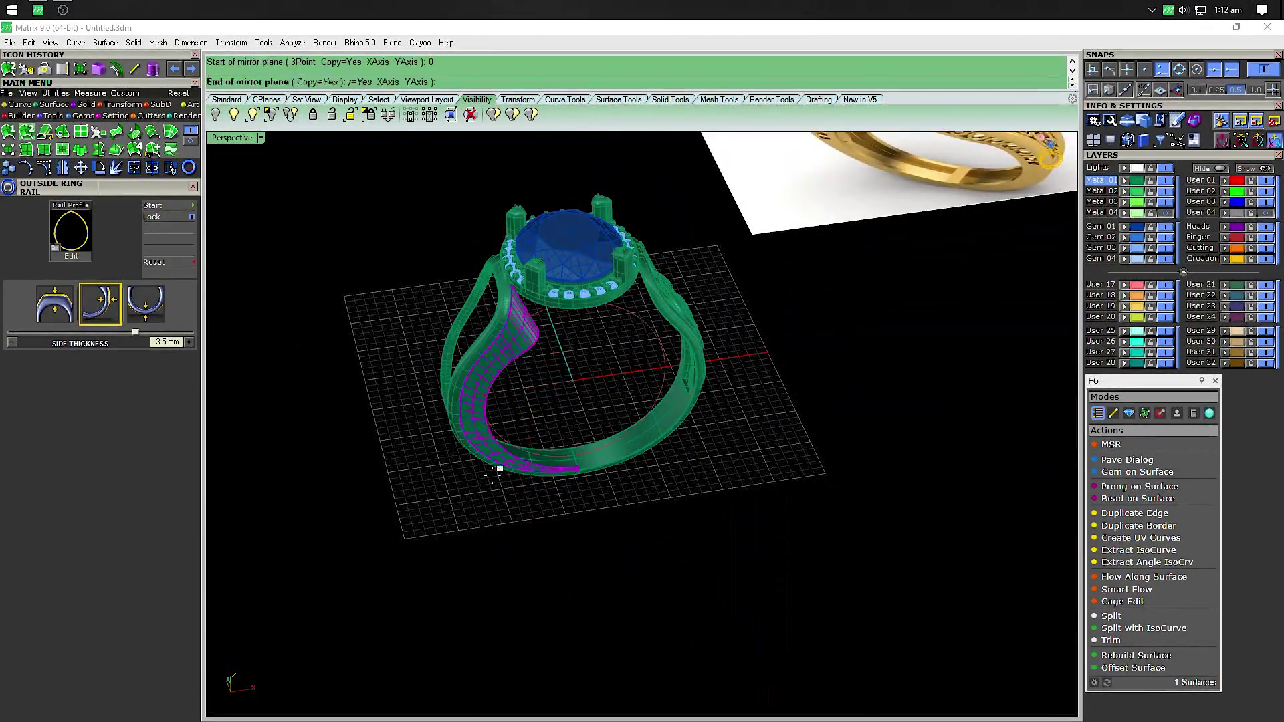
{"action": "left_click", "coordinate": [553, 529]}
{"action": "scroll", "coordinate": [500, 360], "scroll_direction": "up", "scroll_amount": 3}
{"action": "left_click", "coordinate": [500, 360]}
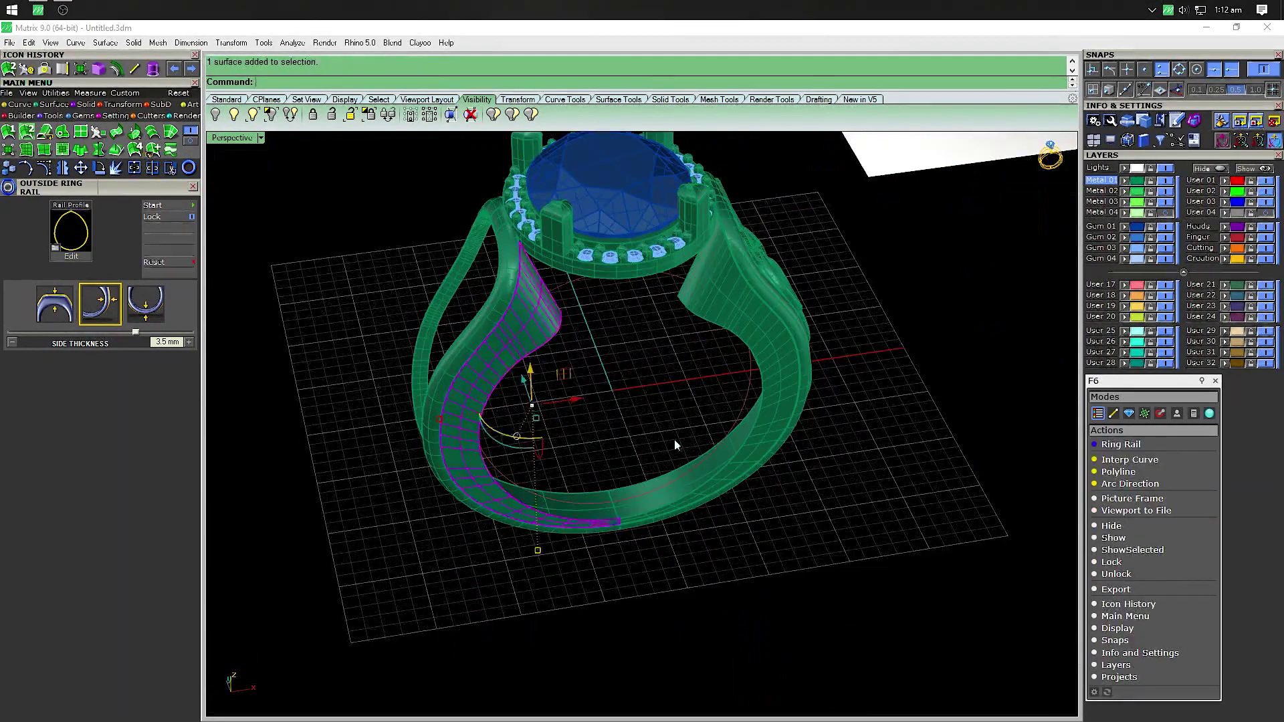
{"action": "key", "text": "Delete"}
Switch to the Through Finger view and start a line at 0,0,0
{"action": "mouse_move", "coordinate": [675, 439]}
{"action": "right_mouse_down"}
{"action": "mouse_move", "coordinate": [779, 444]}
{"action": "mouse_move", "coordinate": [718, 443]}
{"action": "mouse_move", "coordinate": [644, 467]}
{"action": "mouse_move", "coordinate": [611, 444]}
{"action": "mouse_move", "coordinate": [659, 443]}
{"action": "right_mouse_up"}
{"action": "key", "text": "ctrl+F2"}
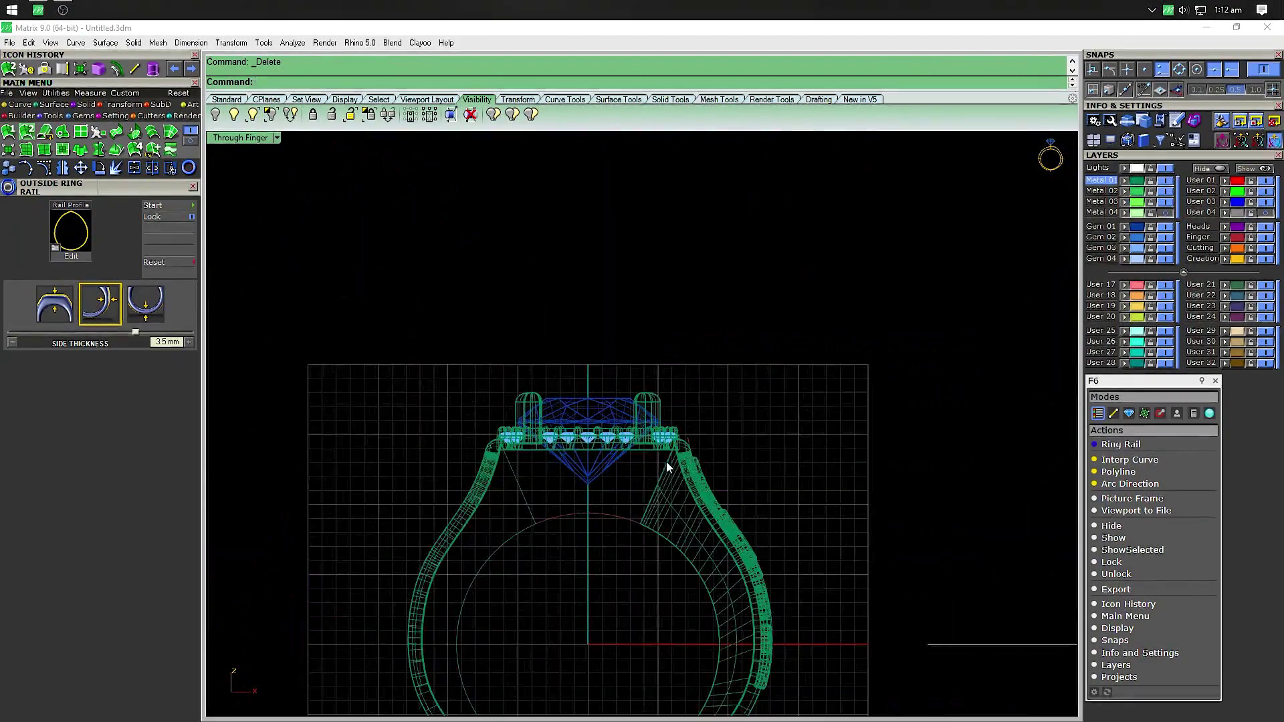
{"action": "scroll", "coordinate": [531, 454], "scroll_direction": "up", "scroll_amount": 2}
{"action": "left_click", "coordinate": [648, 351]}
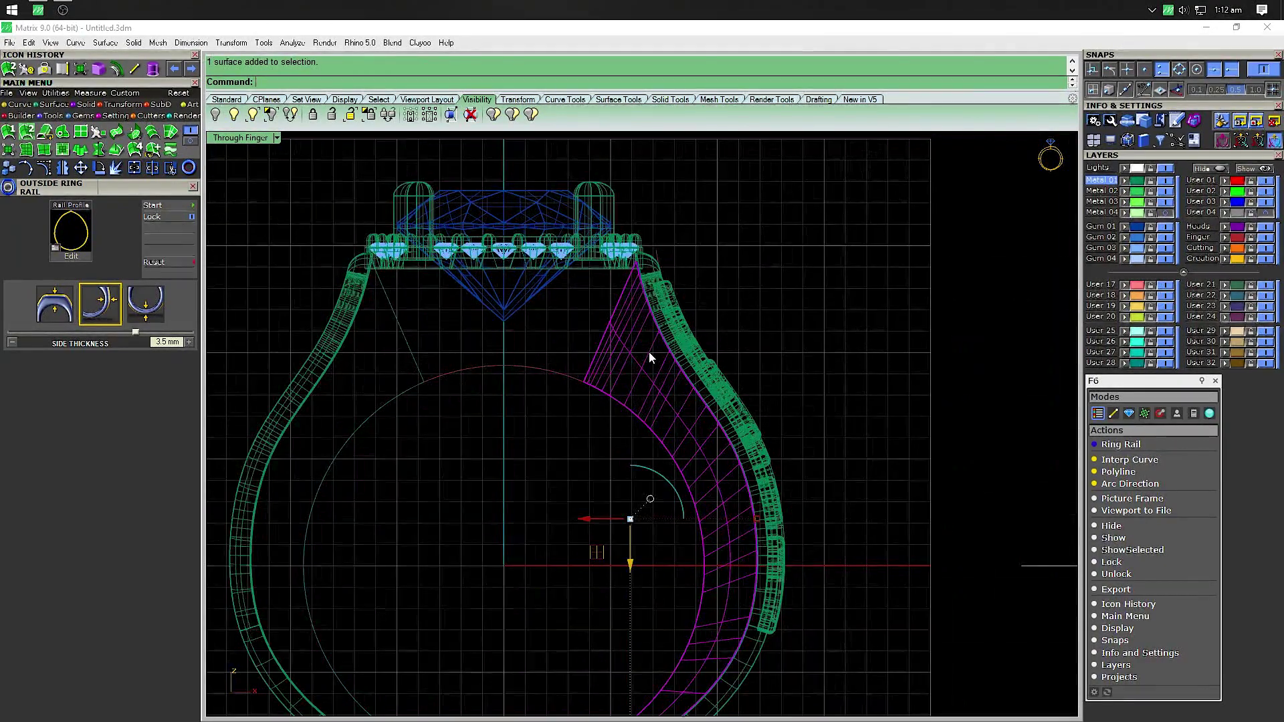
{"action": "scroll", "coordinate": [649, 352], "scroll_direction": "down", "scroll_amount": 1}
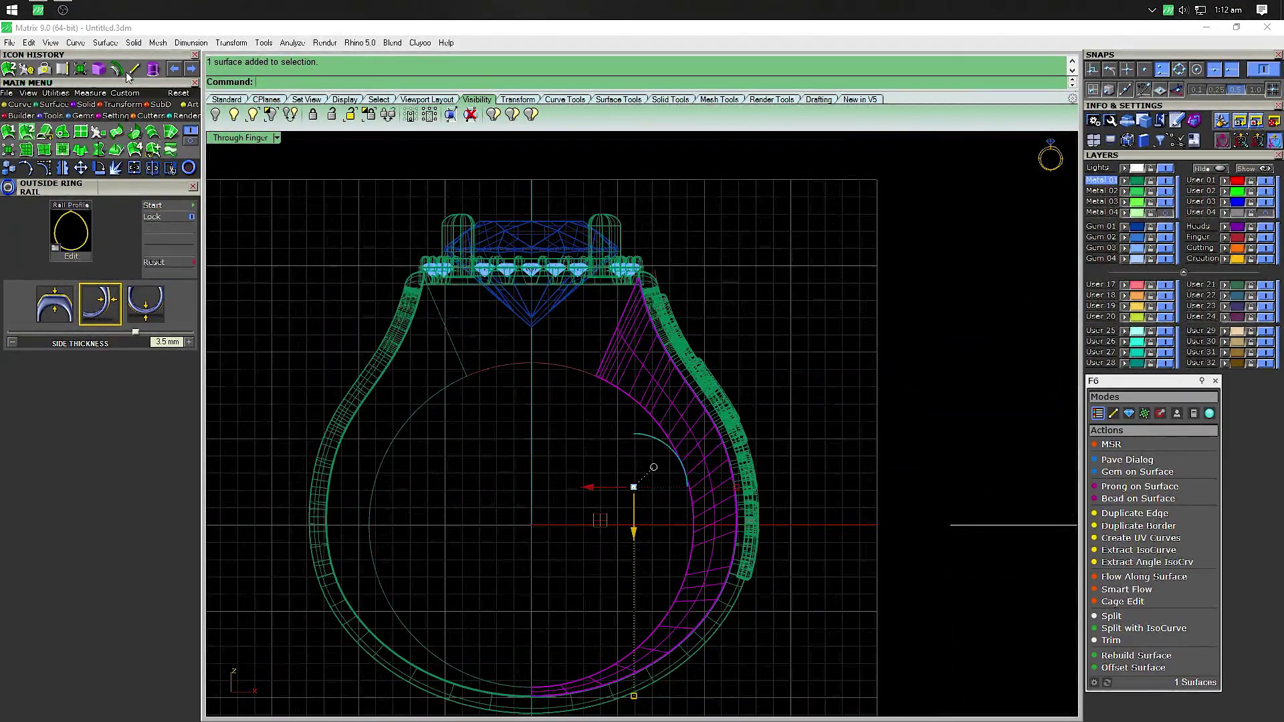
{"action": "key", "text": "Return"}
{"action": "type", "text": "0,0,0"}
{"action": "key", "text": "Return"}
{"action": "scroll", "coordinate": [795, 595], "scroll_direction": "up", "scroll_amount": 3}
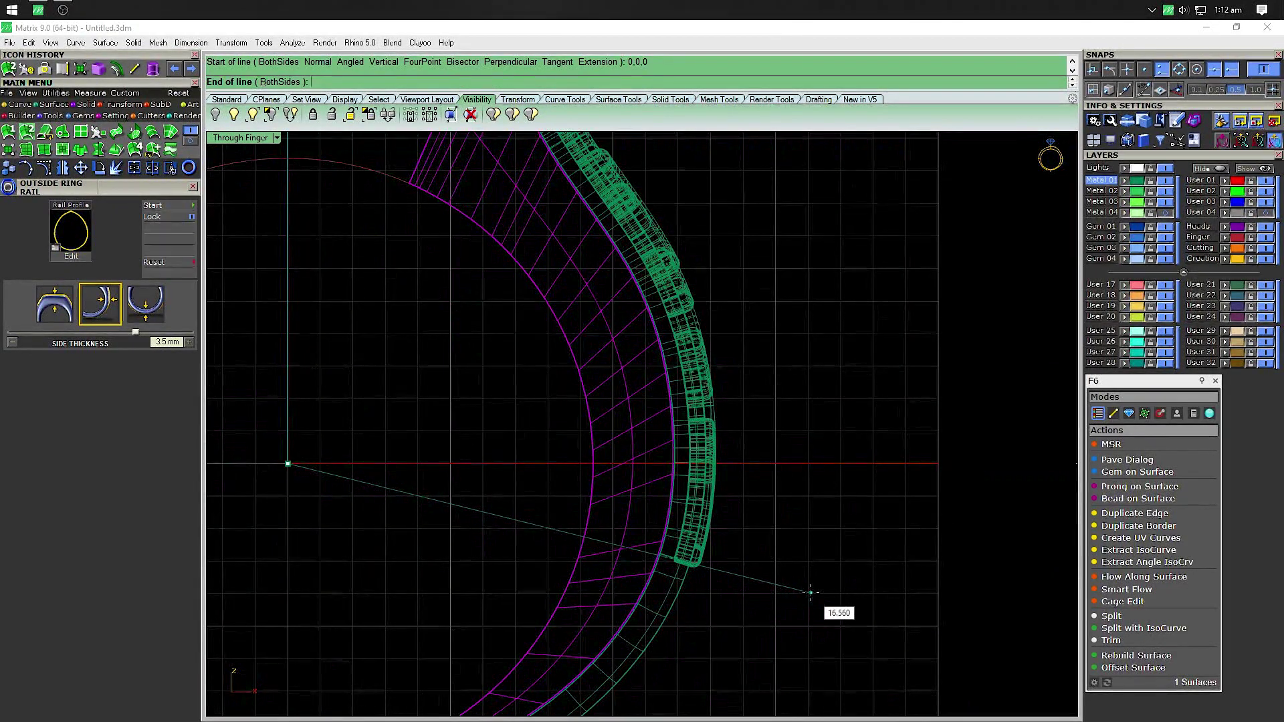
End the guide line below the shank and offset the small arc upward
{"action": "left_click", "coordinate": [807, 595]}
{"action": "left_click", "coordinate": [514, 284]}
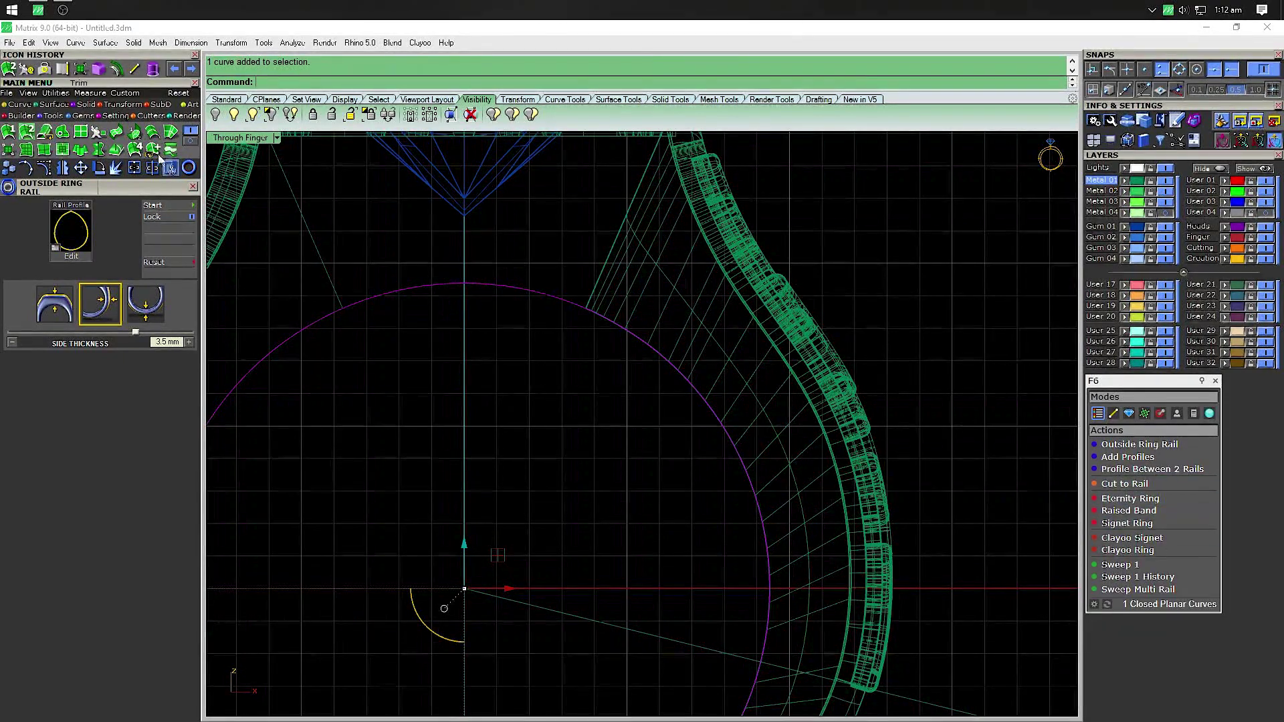
{"action": "left_click", "coordinate": [19, 104]}
{"action": "left_click", "coordinate": [94, 146]}
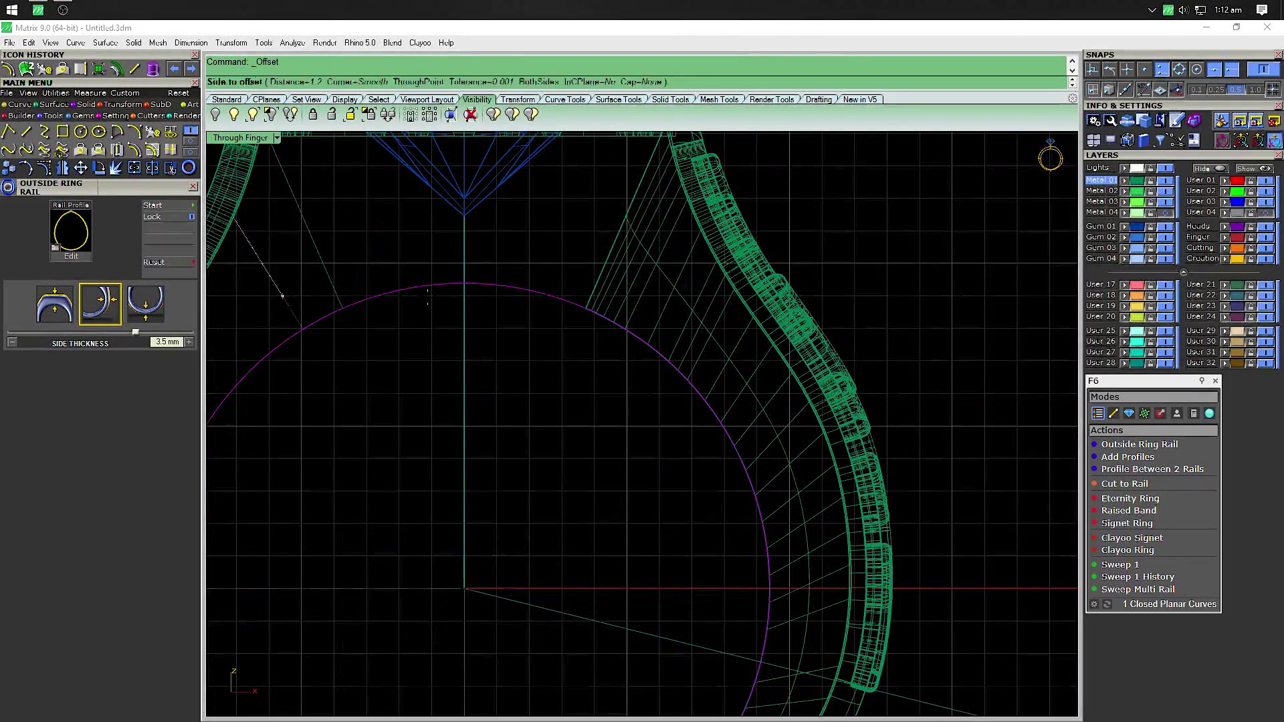
{"action": "scroll", "coordinate": [551, 256], "scroll_direction": "up", "scroll_amount": 2}
{"action": "left_click", "coordinate": [549, 261]}
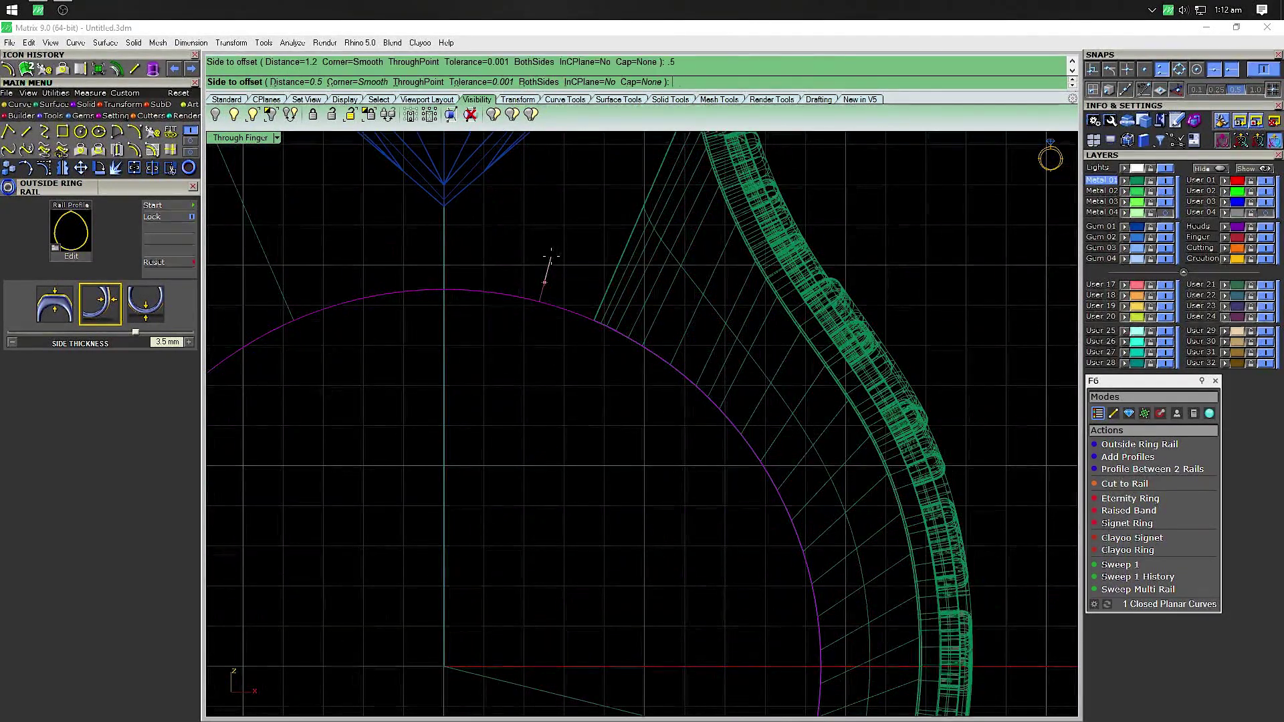
{"action": "scroll", "coordinate": [561, 222], "scroll_direction": "down", "scroll_amount": 3}
Pan to the shank end and window-select the construction curves there
{"action": "left_click", "coordinate": [638, 222]}
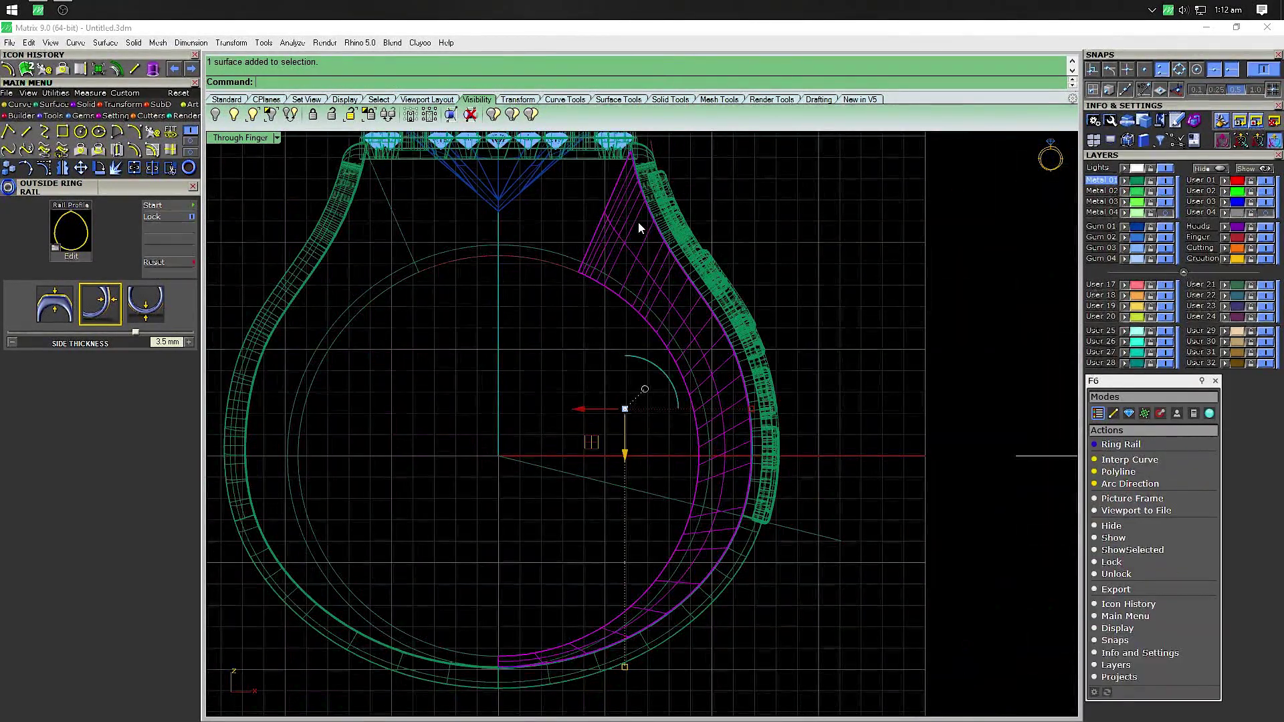
{"action": "scroll", "coordinate": [759, 476], "scroll_direction": "up", "scroll_amount": 3}
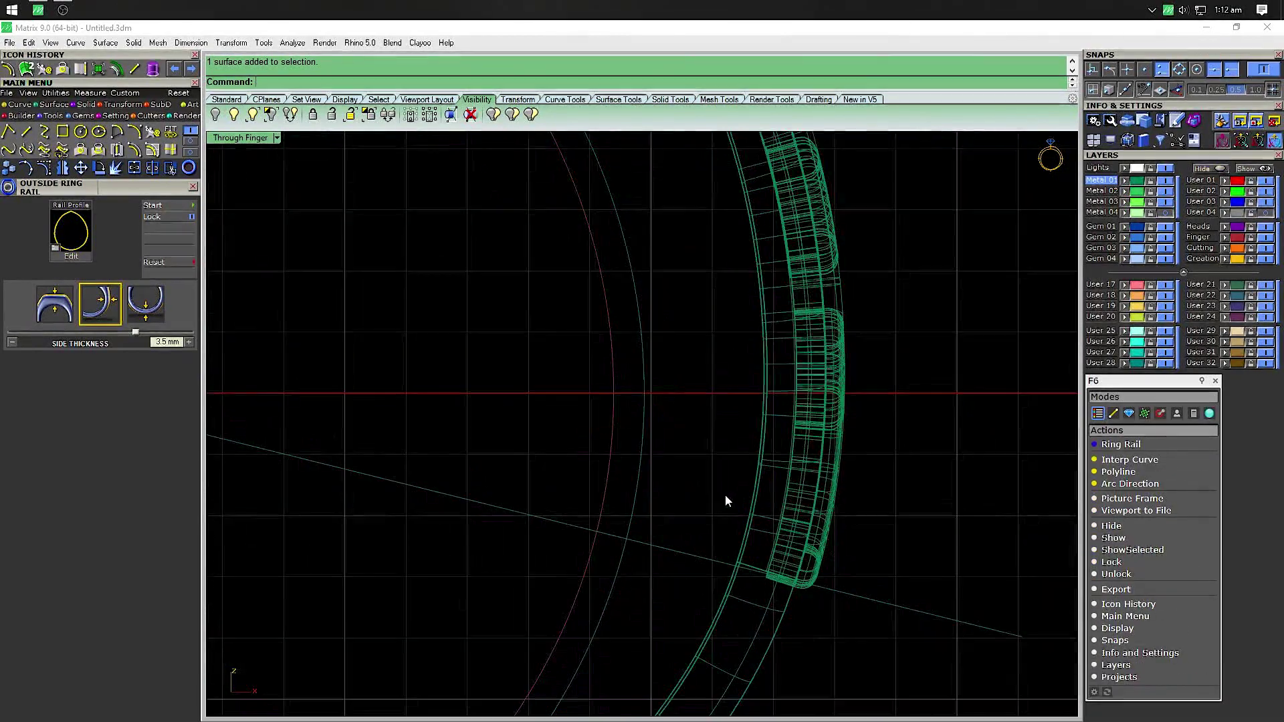
{"action": "right_click_drag", "start_coordinate": [725, 501], "coordinate": [854, 399]}
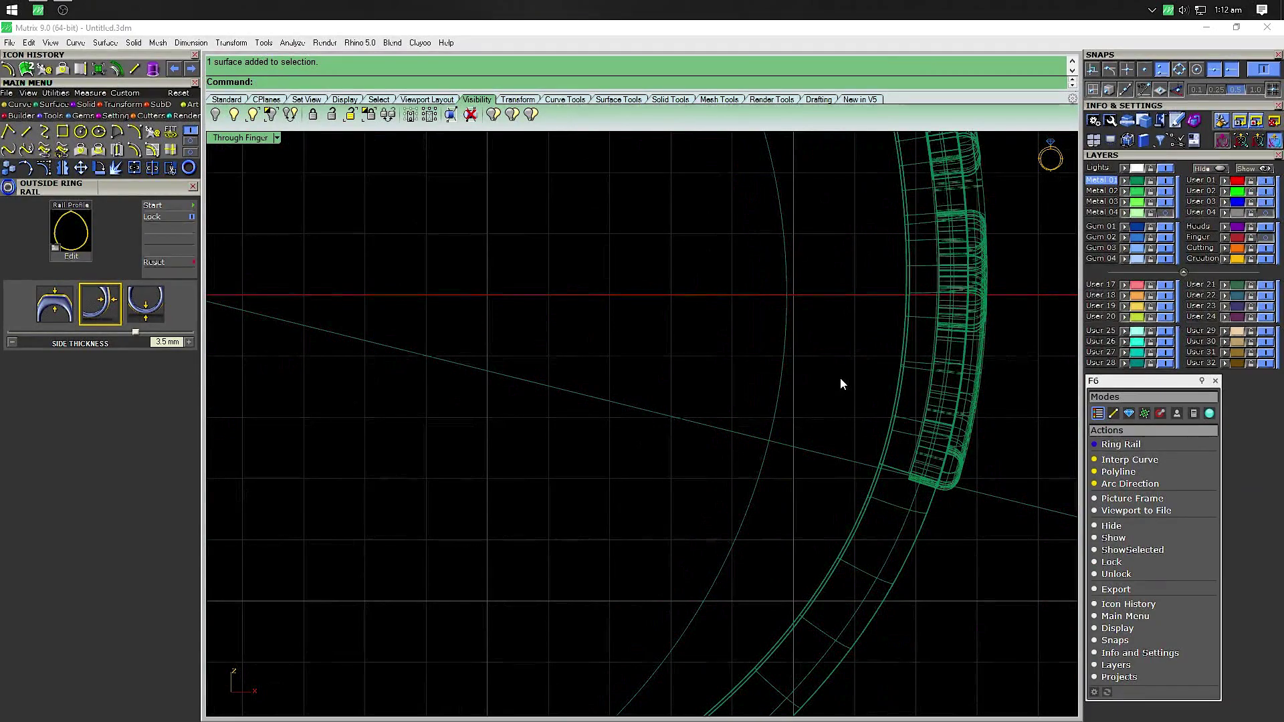
{"action": "scroll", "coordinate": [840, 378], "scroll_direction": "down", "scroll_amount": 3}
{"action": "mouse_move", "coordinate": [830, 386]}
{"action": "right_mouse_down"}
{"action": "mouse_move", "coordinate": [769, 491]}
{"action": "mouse_move", "coordinate": [808, 338]}
{"action": "right_mouse_up"}
{"action": "scroll", "coordinate": [769, 491], "scroll_direction": "up", "scroll_amount": 2}
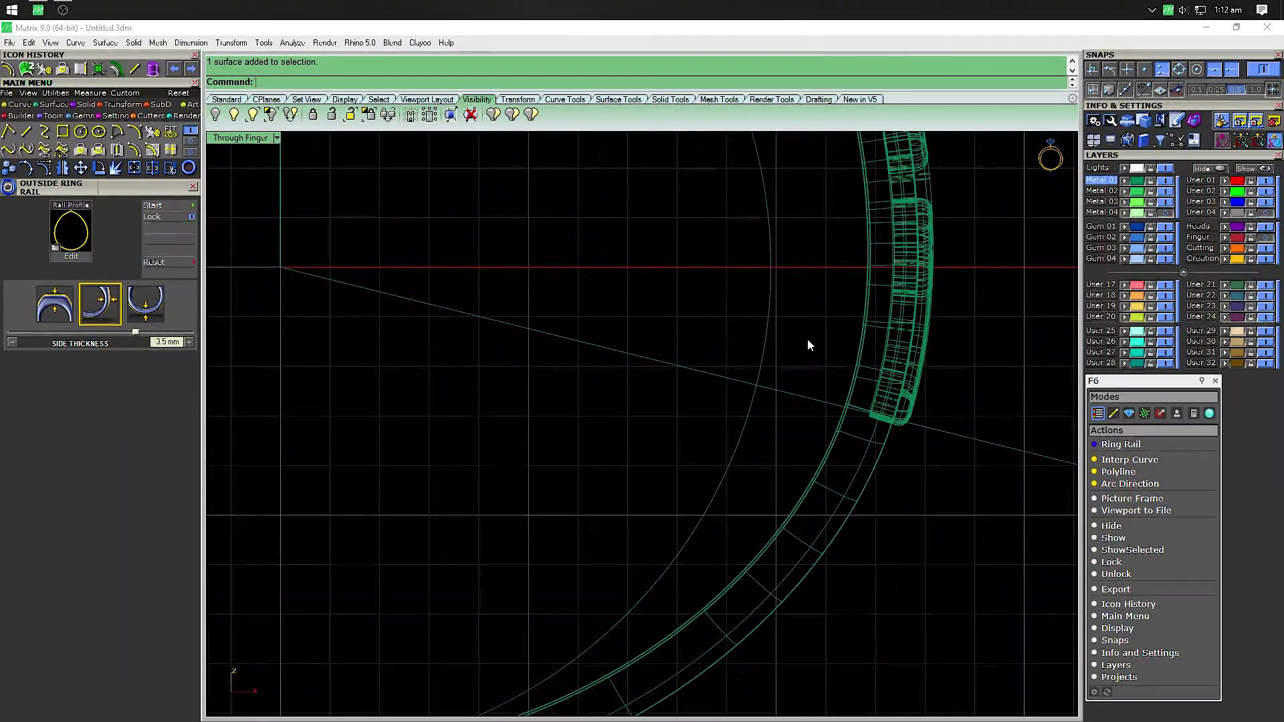
{"action": "scroll", "coordinate": [778, 365], "scroll_direction": "up", "scroll_amount": 1}
{"action": "scroll", "coordinate": [777, 364], "scroll_direction": "up", "scroll_amount": 1}
{"action": "left_click_drag", "start_coordinate": [790, 344], "coordinate": [676, 468]}
Trim the excess construction arcs back to the cutting line
{"action": "left_click", "coordinate": [118, 168]}
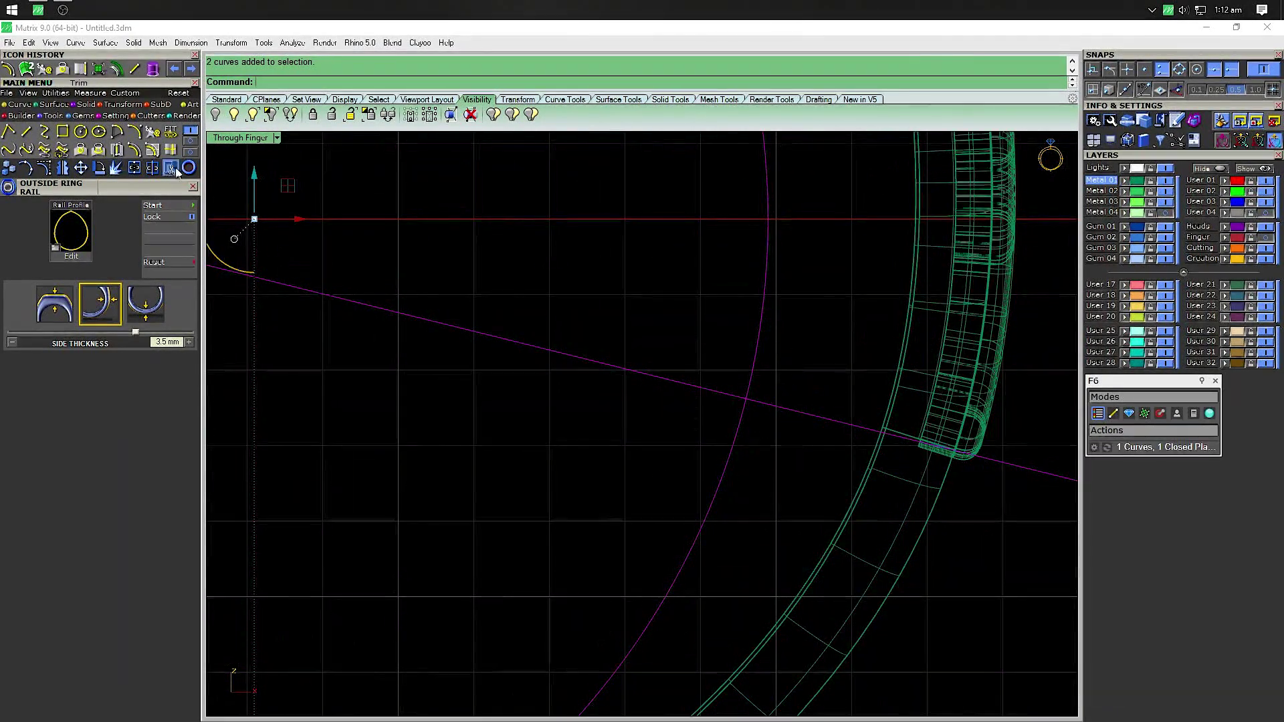
{"action": "left_click", "coordinate": [769, 305]}
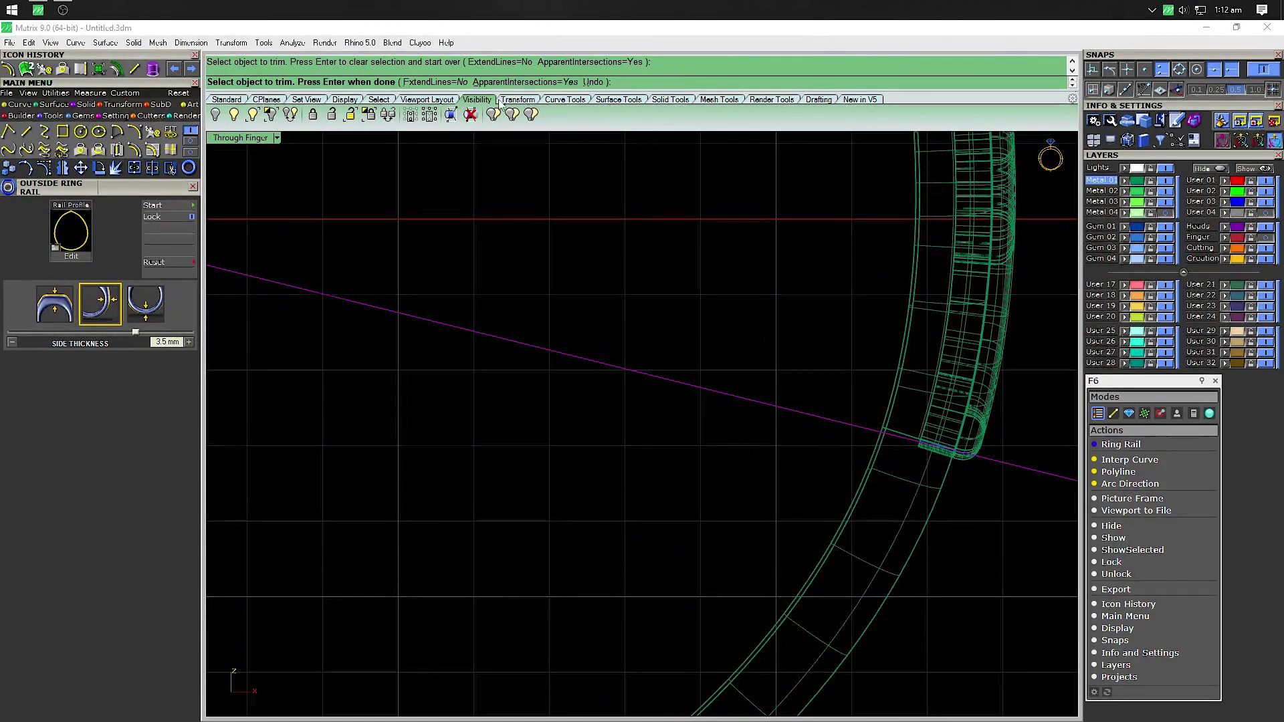
{"action": "scroll", "coordinate": [736, 288], "scroll_direction": "down", "scroll_amount": 2}
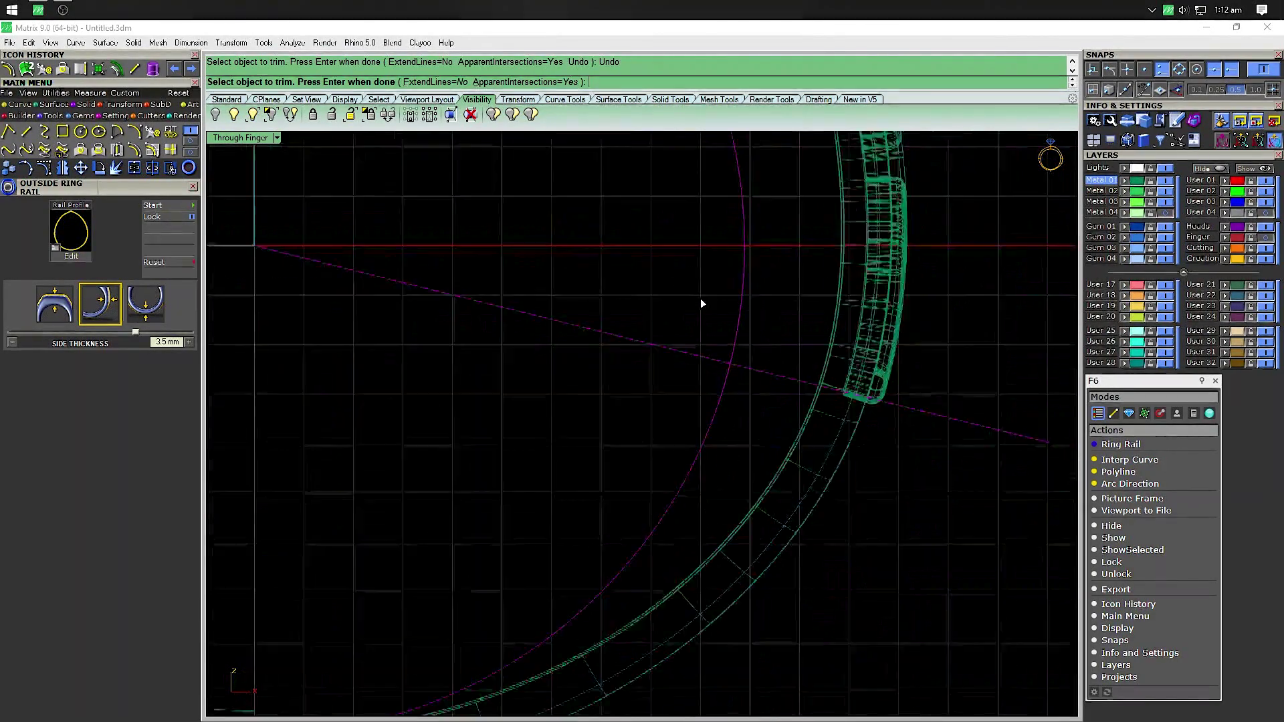
{"action": "scroll", "coordinate": [669, 288], "scroll_direction": "down", "scroll_amount": 2}
{"action": "key", "text": "Return"}
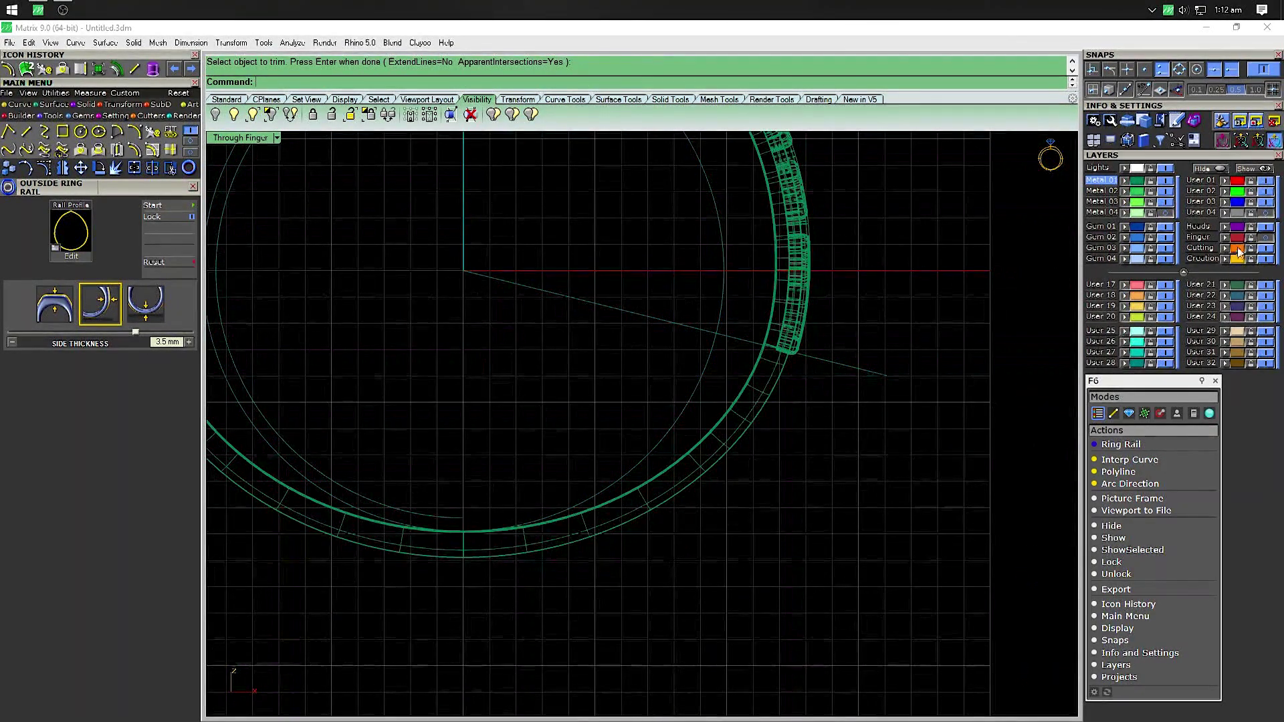
Unhide the hidden ring object and pan down over the ring
{"action": "left_click", "coordinate": [1249, 168]}
{"action": "scroll", "coordinate": [769, 301], "scroll_direction": "up", "scroll_amount": 1}
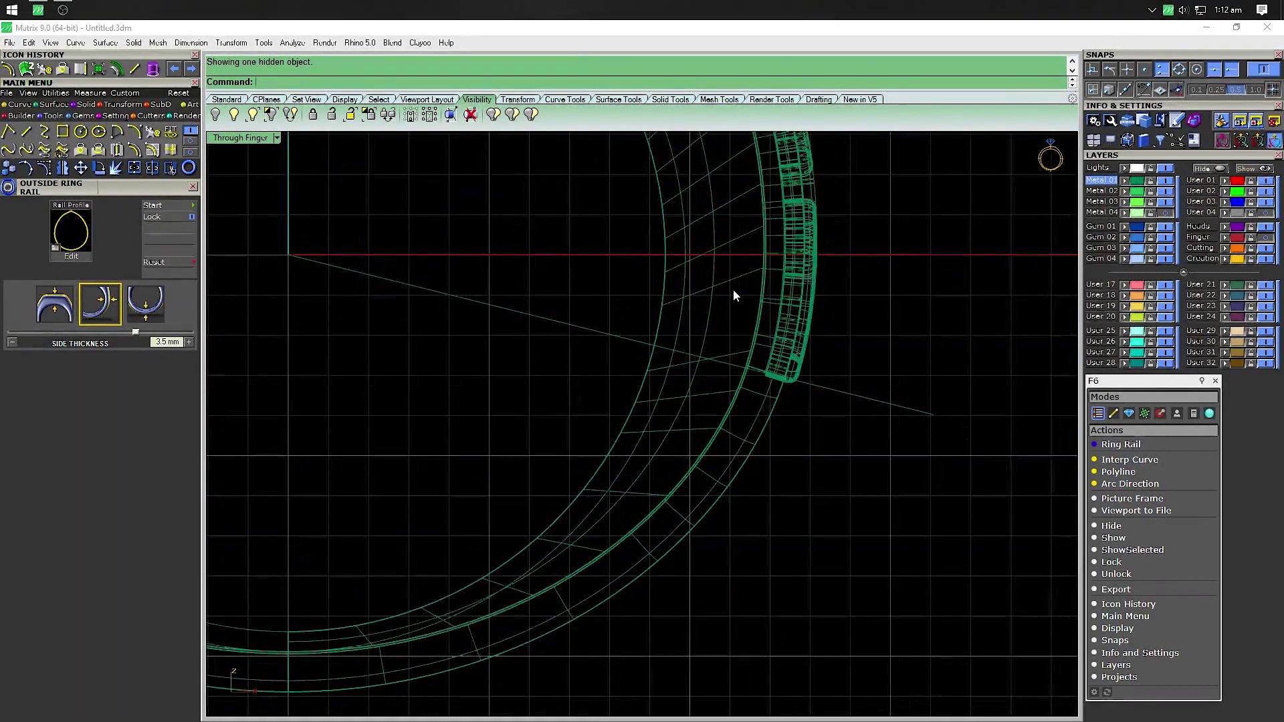
{"action": "scroll", "coordinate": [733, 291], "scroll_direction": "up", "scroll_amount": 1}
{"action": "scroll", "coordinate": [675, 287], "scroll_direction": "up", "scroll_amount": 2}
{"action": "scroll", "coordinate": [689, 341], "scroll_direction": "down", "scroll_amount": 1}
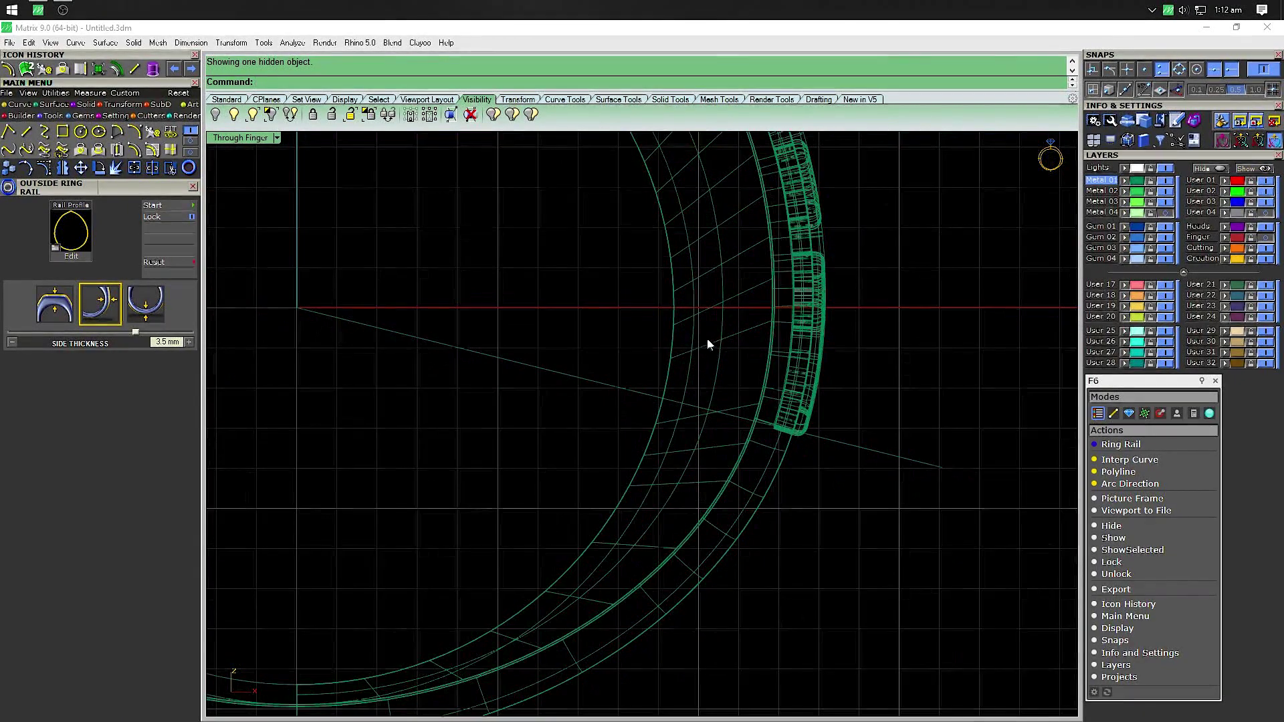
{"action": "scroll", "coordinate": [696, 288], "scroll_direction": "down", "scroll_amount": 1}
{"action": "right_click_drag", "start_coordinate": [677, 278], "coordinate": [669, 415]}
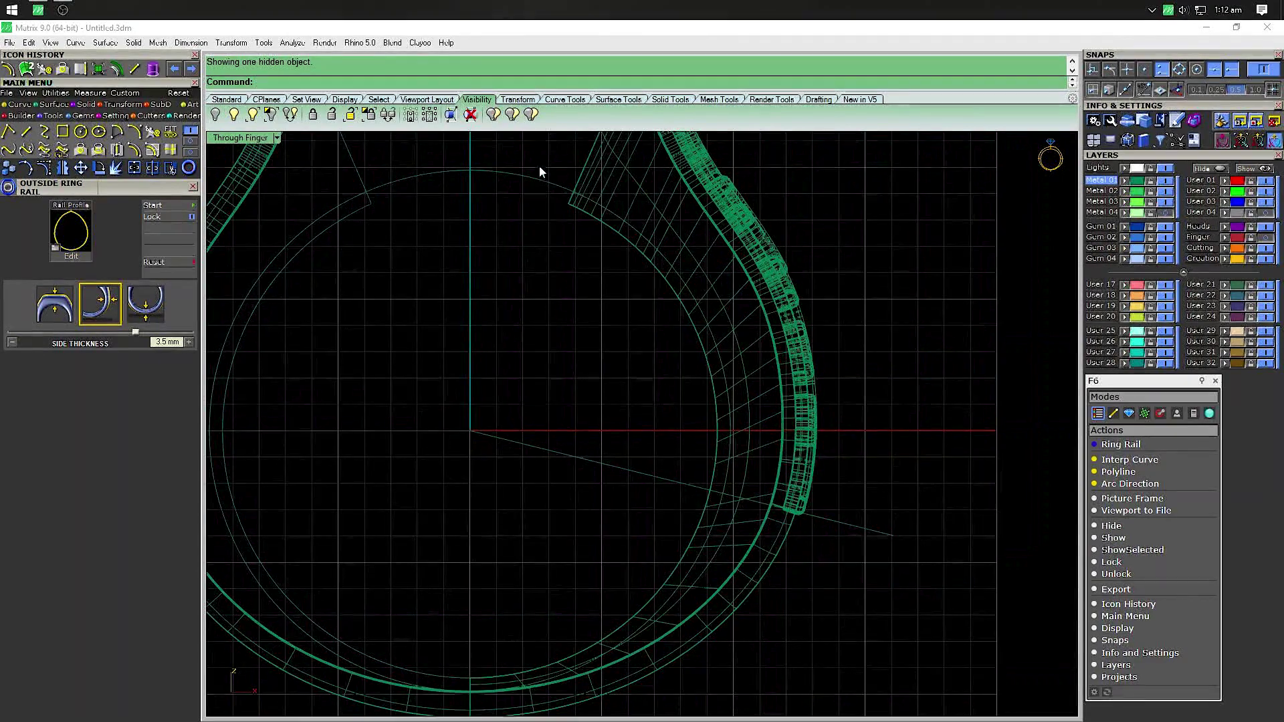
Split the inner band surface using the guide curve as the cutter
{"action": "left_click", "coordinate": [762, 361]}
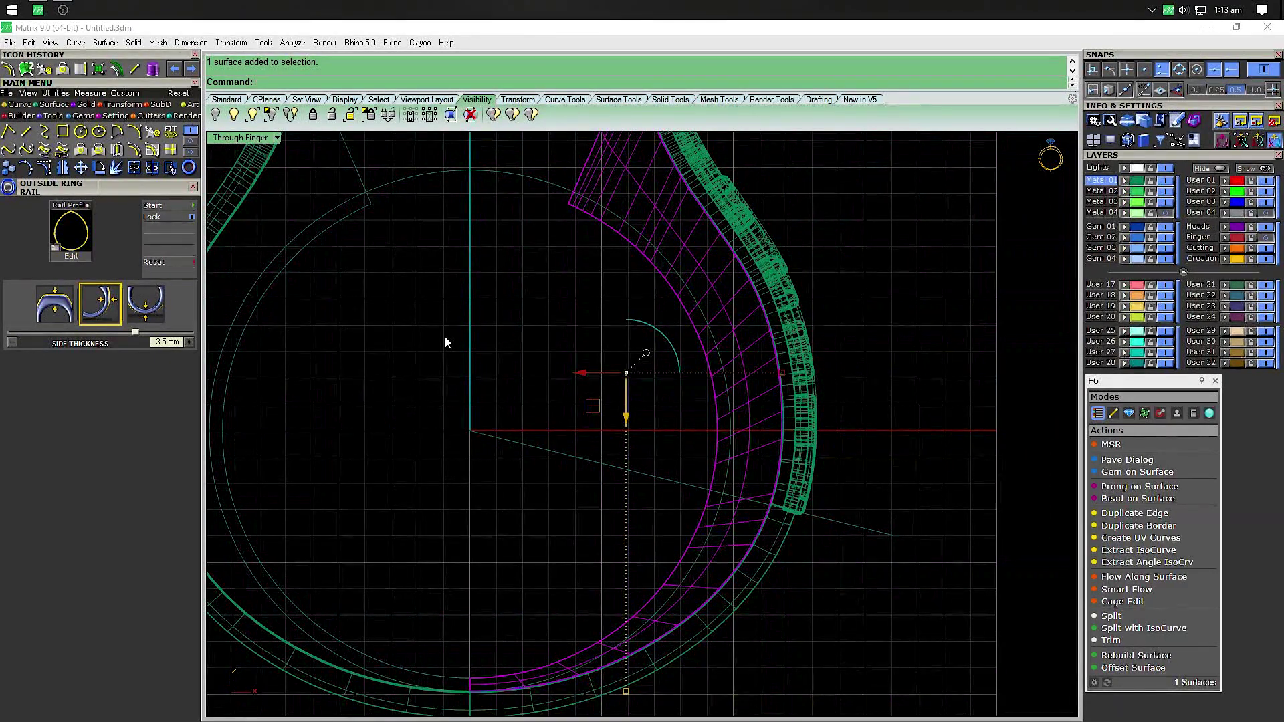
{"action": "left_click", "coordinate": [518, 319]}
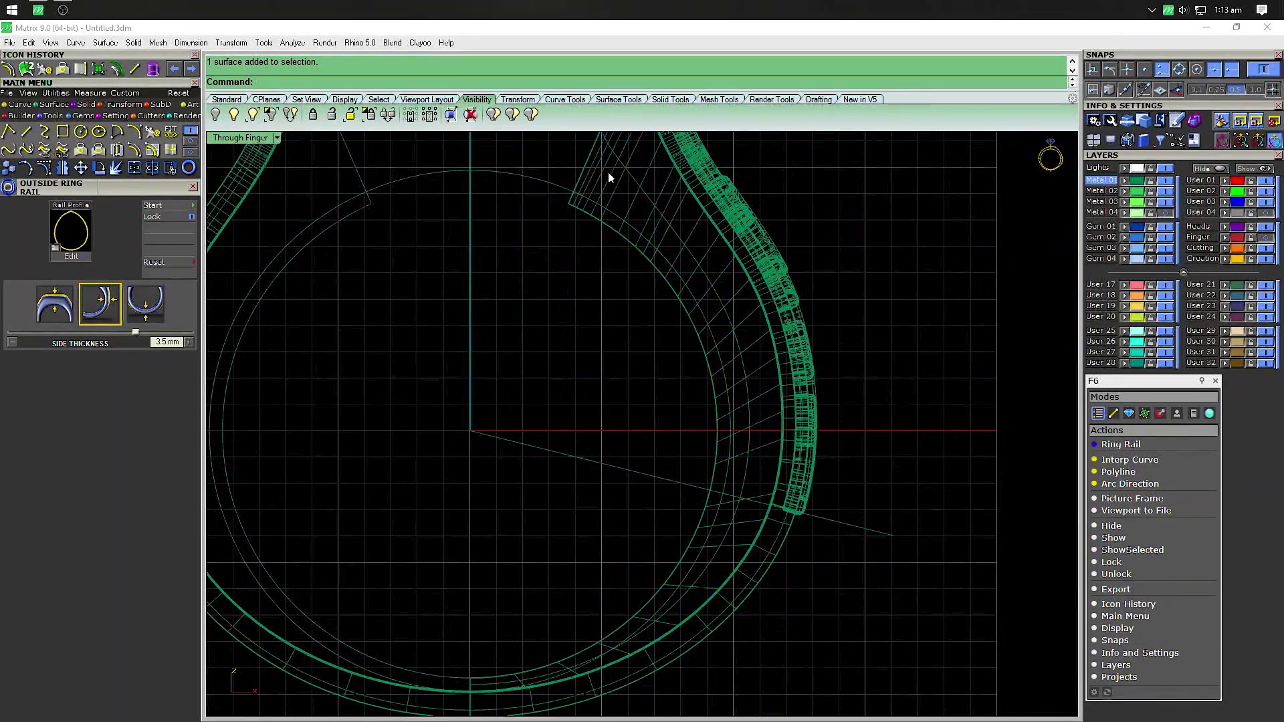
{"action": "left_click", "coordinate": [589, 187]}
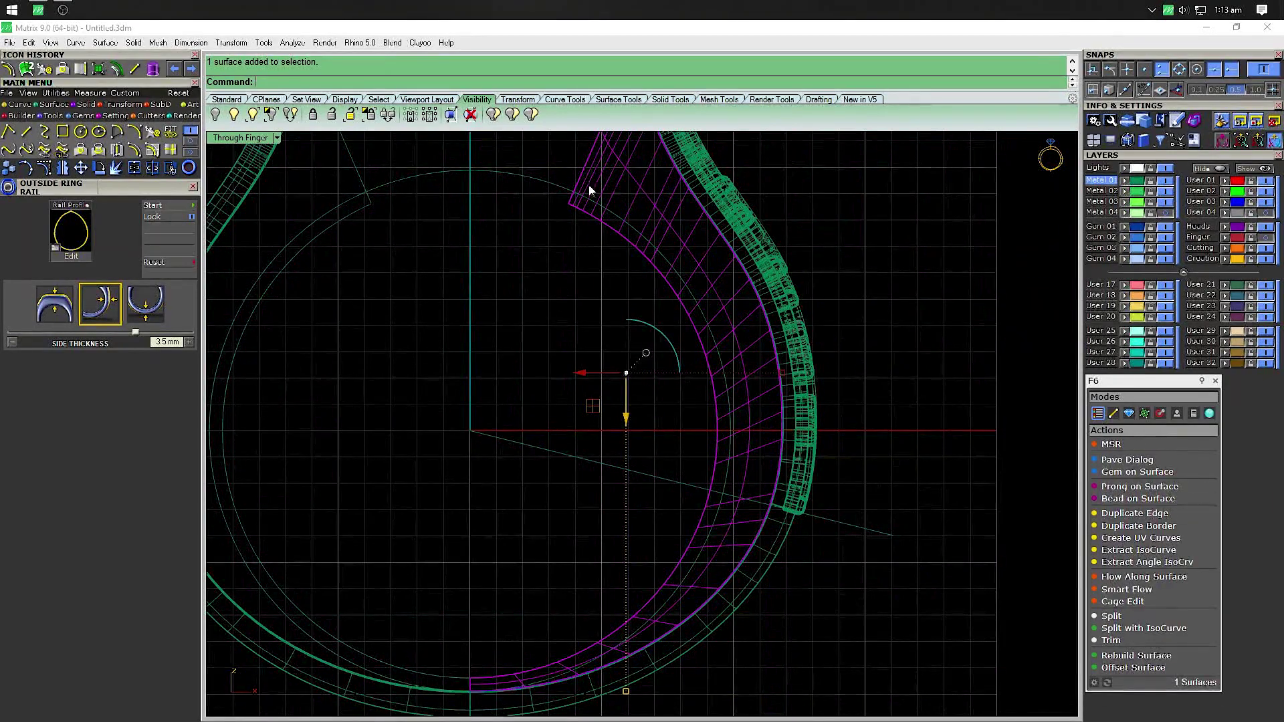
{"action": "left_click", "coordinate": [1112, 616]}
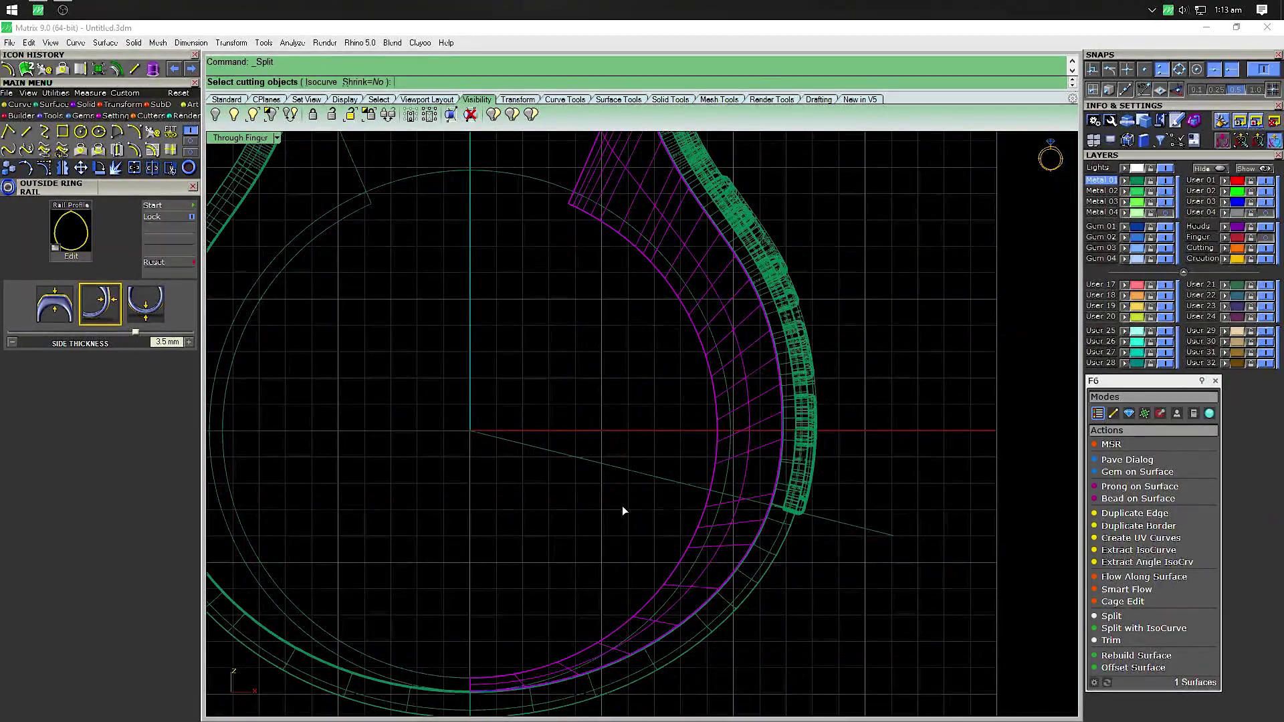
{"action": "left_click", "coordinate": [505, 174]}
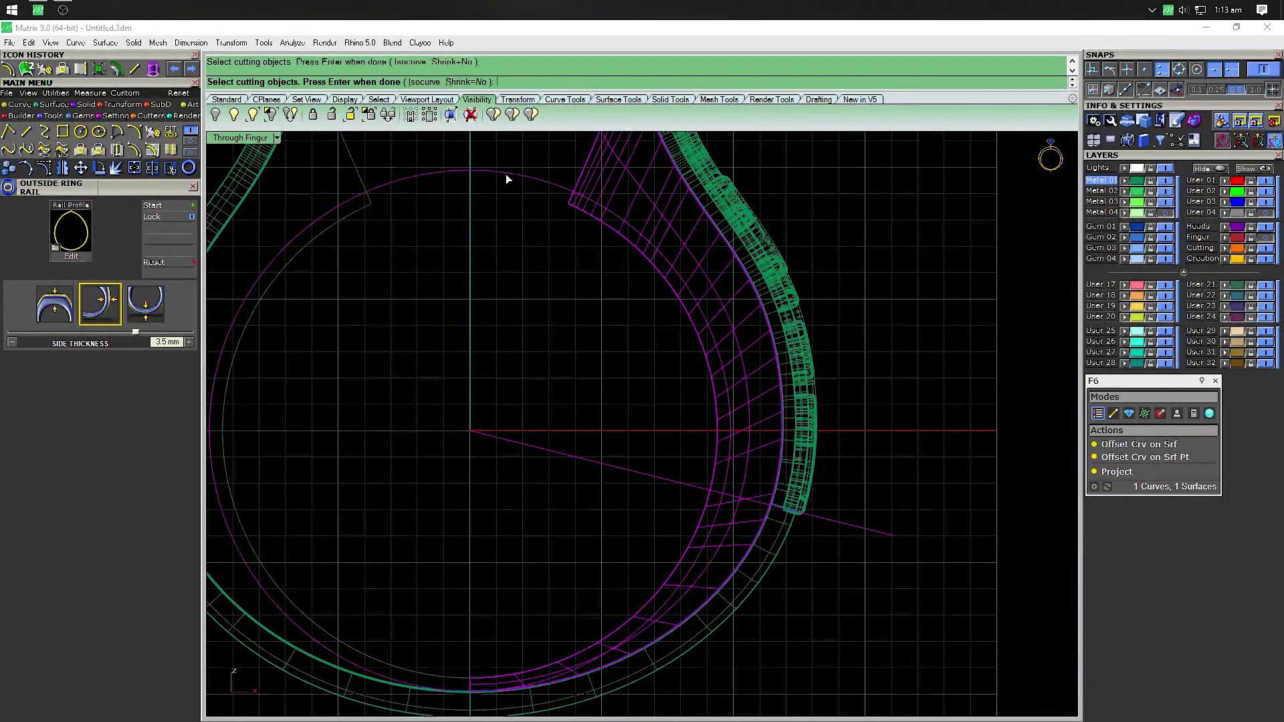
{"action": "key", "text": "Return"}
Select the band pieces, delete the leftover piece, and select the joined shank polysurface
{"action": "left_click", "coordinate": [662, 184]}
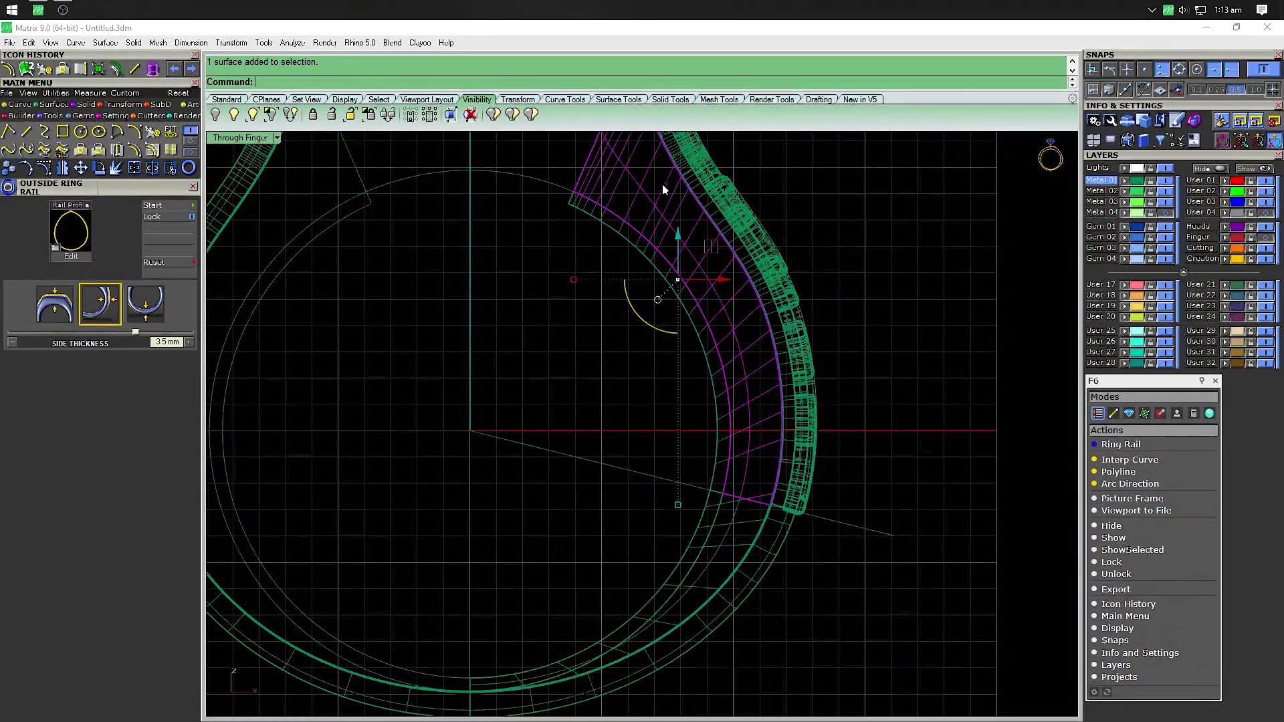
{"action": "scroll", "coordinate": [589, 508], "scroll_direction": "up", "scroll_amount": 5}
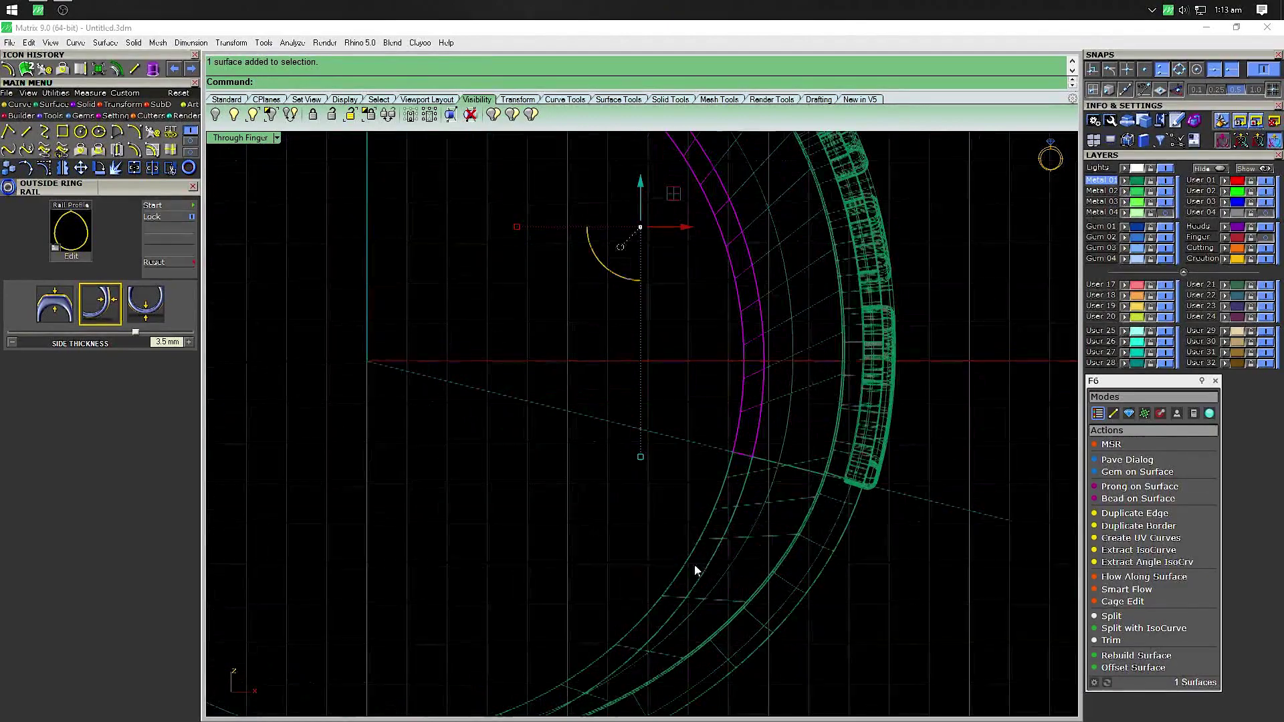
{"action": "left_click", "coordinate": [763, 503], "text": "shift"}
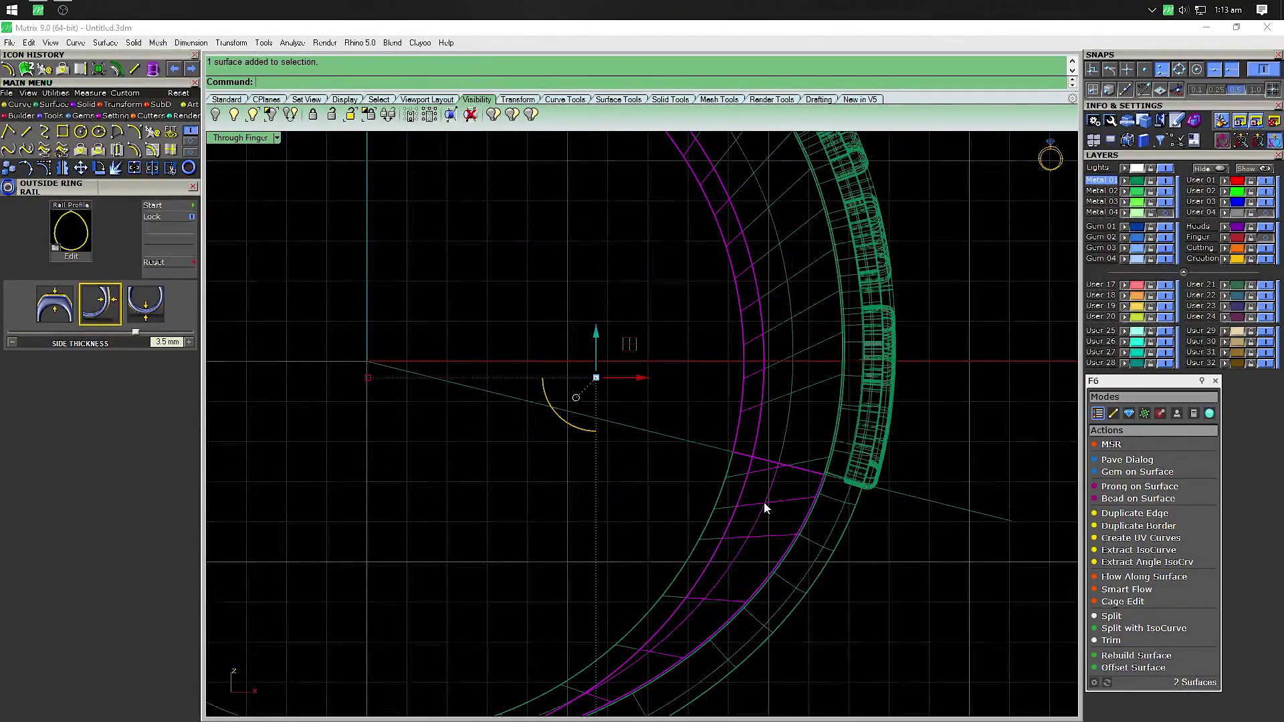
{"action": "left_click", "coordinate": [729, 491], "text": "shift"}
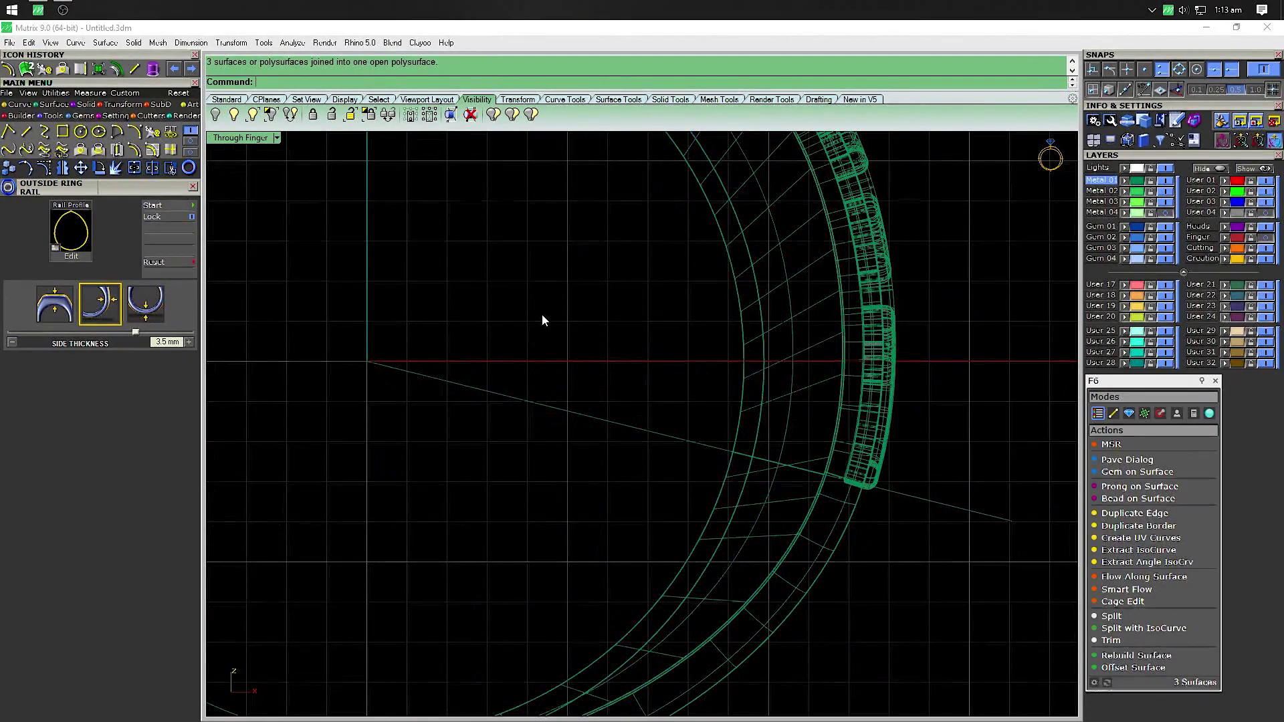
{"action": "scroll", "coordinate": [508, 402], "scroll_direction": "down", "scroll_amount": 3}
{"action": "scroll", "coordinate": [488, 459], "scroll_direction": "down", "scroll_amount": 3}
{"action": "scroll", "coordinate": [535, 375], "scroll_direction": "up", "scroll_amount": 3}
{"action": "key", "text": "Delete"}
{"action": "scroll", "coordinate": [532, 402], "scroll_direction": "up", "scroll_amount": 2}
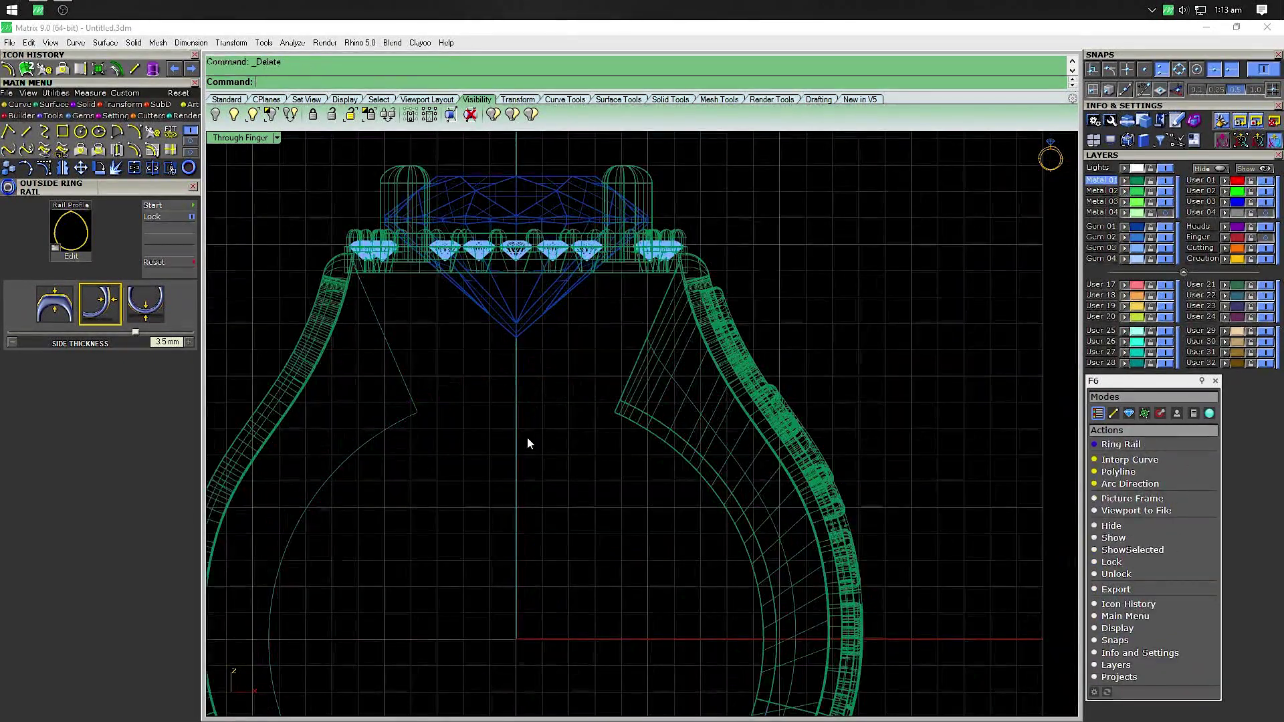
{"action": "scroll", "coordinate": [526, 443], "scroll_direction": "down", "scroll_amount": 3}
{"action": "left_click", "coordinate": [610, 426]}
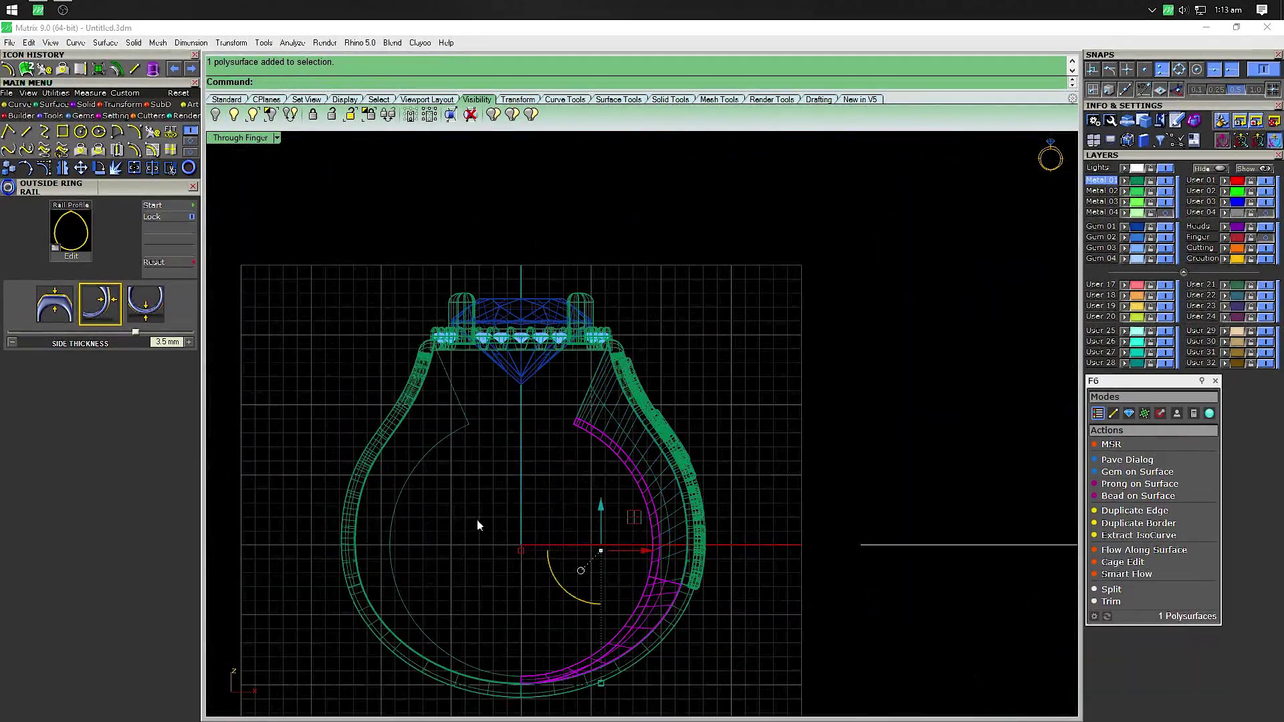
Restore four viewports, maximize Perspective, and orbit to see the ring and reference photo
{"action": "left_click", "coordinate": [230, 146]}
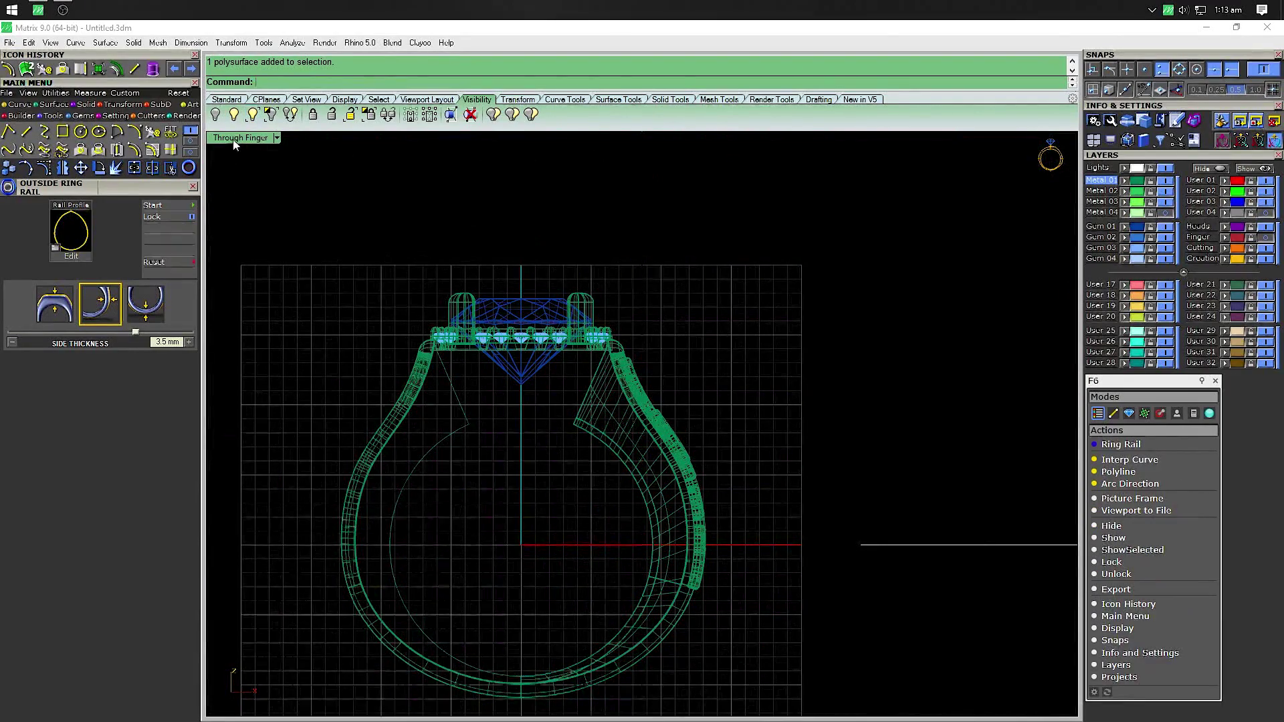
{"action": "double_click", "coordinate": [241, 137]}
{"action": "double_click", "coordinate": [669, 137]}
{"action": "mouse_move", "coordinate": [677, 270]}
{"action": "right_mouse_down"}
{"action": "mouse_move", "coordinate": [556, 401]}
{"action": "mouse_move", "coordinate": [741, 453]}
{"action": "mouse_move", "coordinate": [702, 415]}
{"action": "mouse_move", "coordinate": [588, 422]}
{"action": "mouse_move", "coordinate": [657, 444]}
{"action": "mouse_move", "coordinate": [679, 431]}
{"action": "mouse_move", "coordinate": [539, 399]}
{"action": "mouse_move", "coordinate": [561, 450]}
{"action": "mouse_move", "coordinate": [528, 399]}
{"action": "right_mouse_up"}
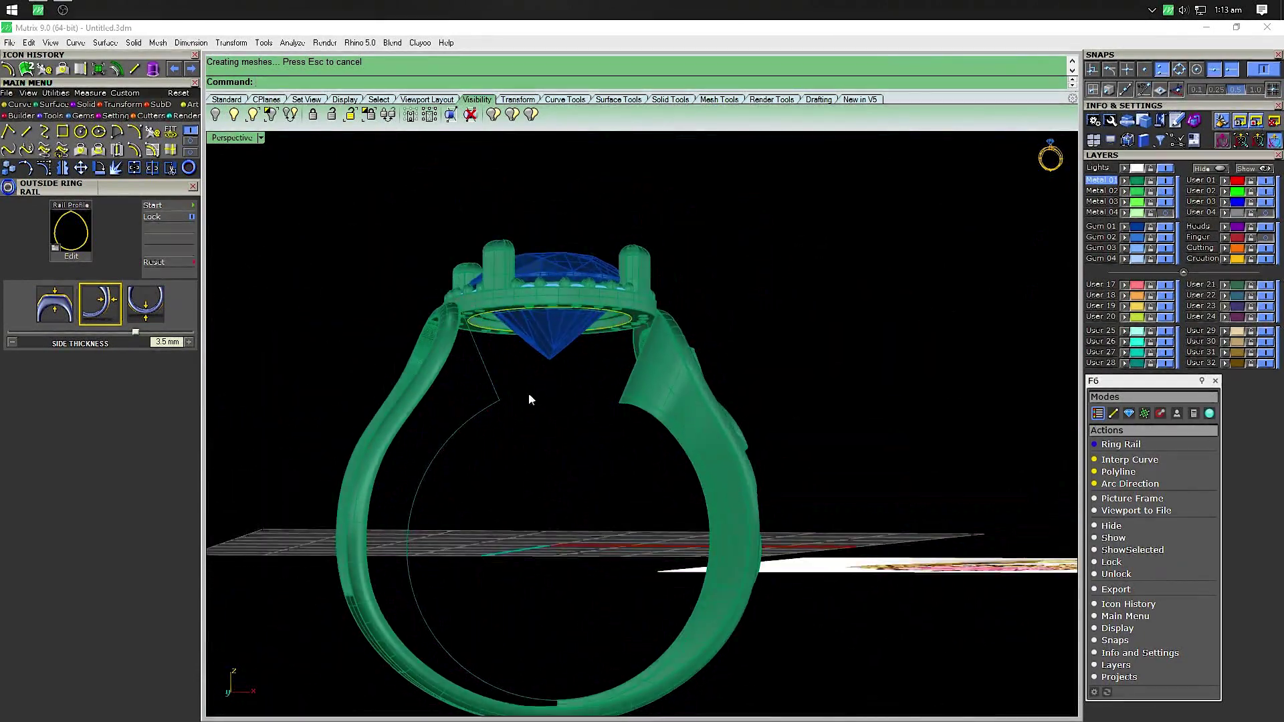
{"action": "right_click_drag", "start_coordinate": [478, 434], "coordinate": [438, 406]}
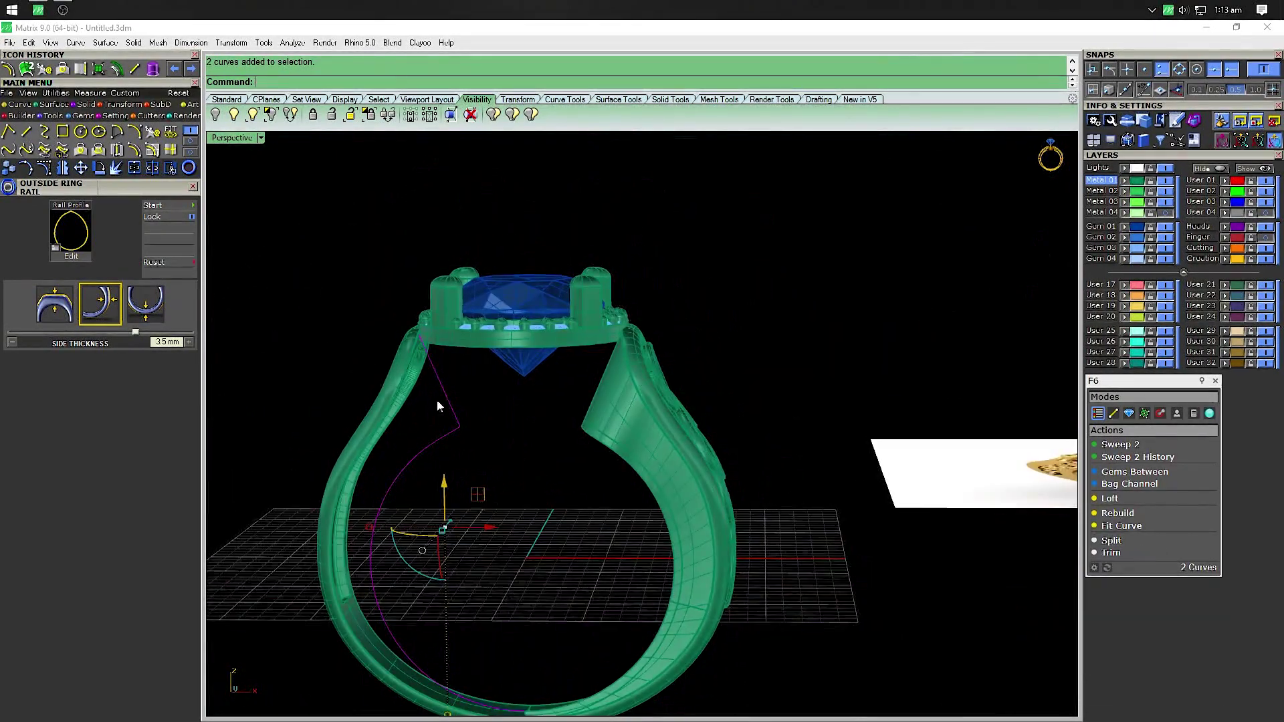
Select the ring edge curve, then the shank surfaces from a higher angle
{"action": "left_click", "coordinate": [416, 360], "text": "shift"}
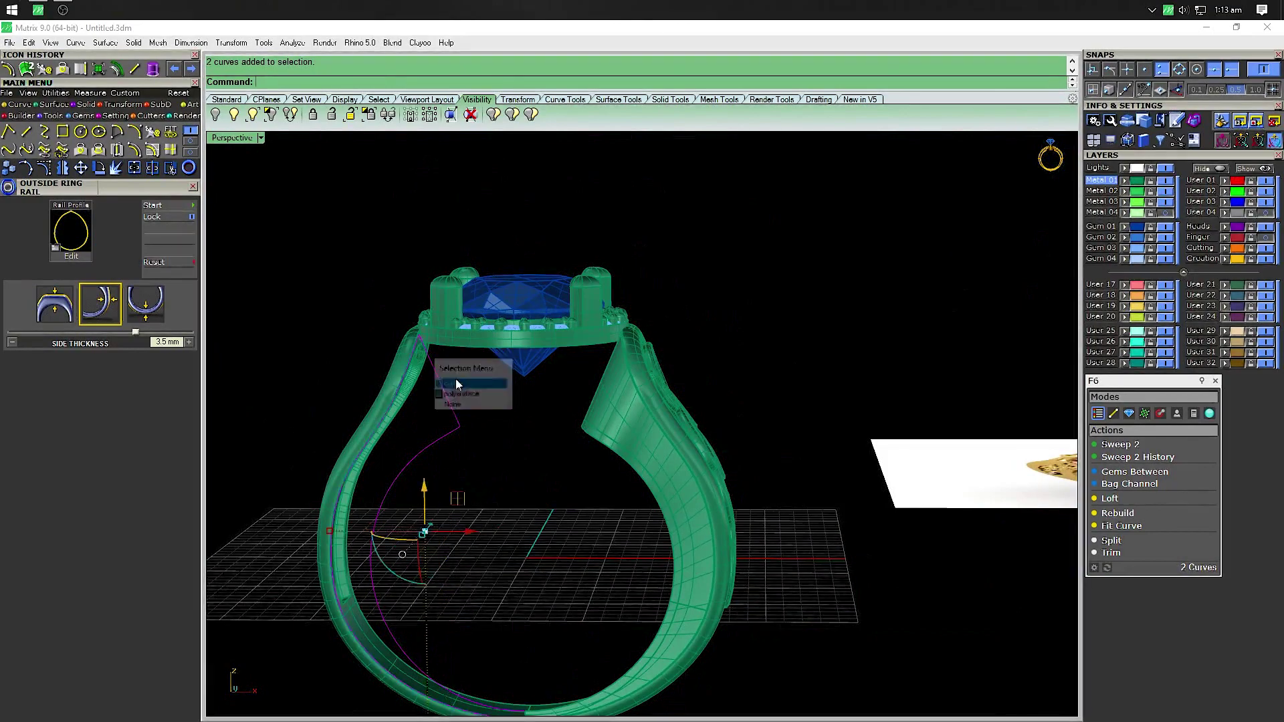
{"action": "left_click", "coordinate": [455, 378]}
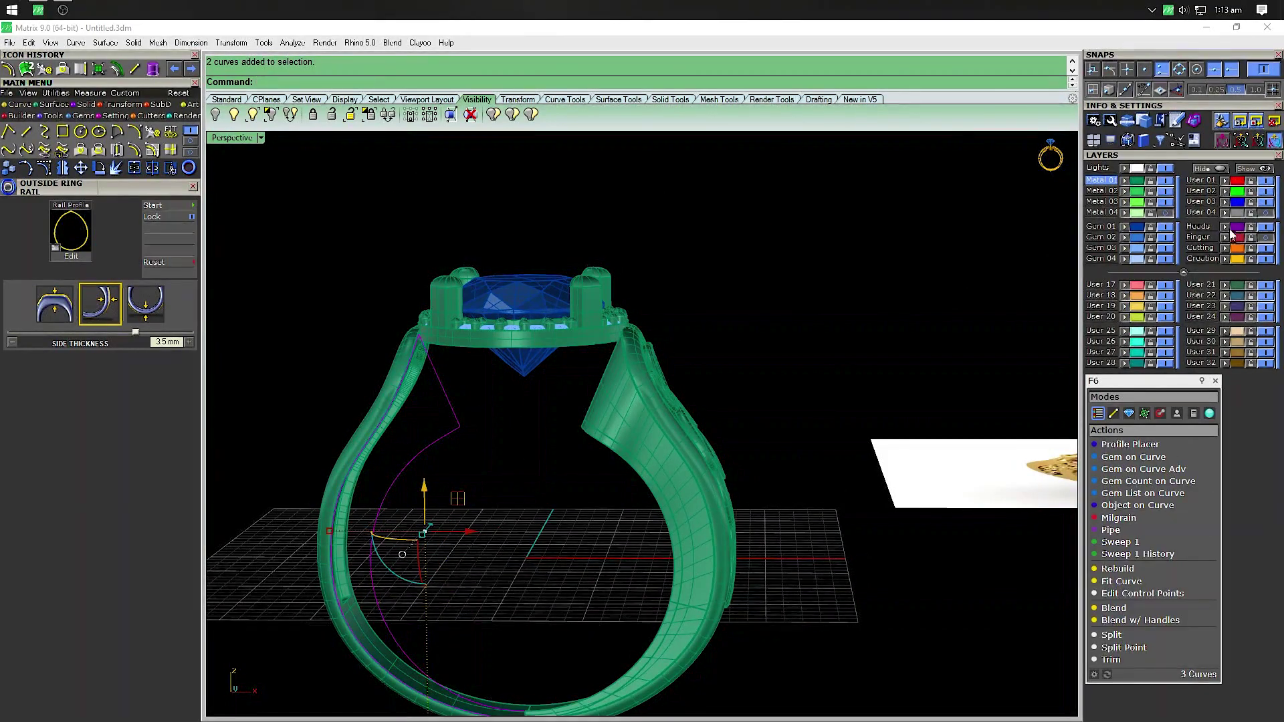
{"action": "left_click", "coordinate": [802, 248]}
{"action": "mouse_move", "coordinate": [803, 248]}
{"action": "right_mouse_down"}
{"action": "mouse_move", "coordinate": [607, 459]}
{"action": "mouse_move", "coordinate": [514, 419]}
{"action": "mouse_move", "coordinate": [628, 405]}
{"action": "right_mouse_up"}
{"action": "left_click", "coordinate": [524, 484]}
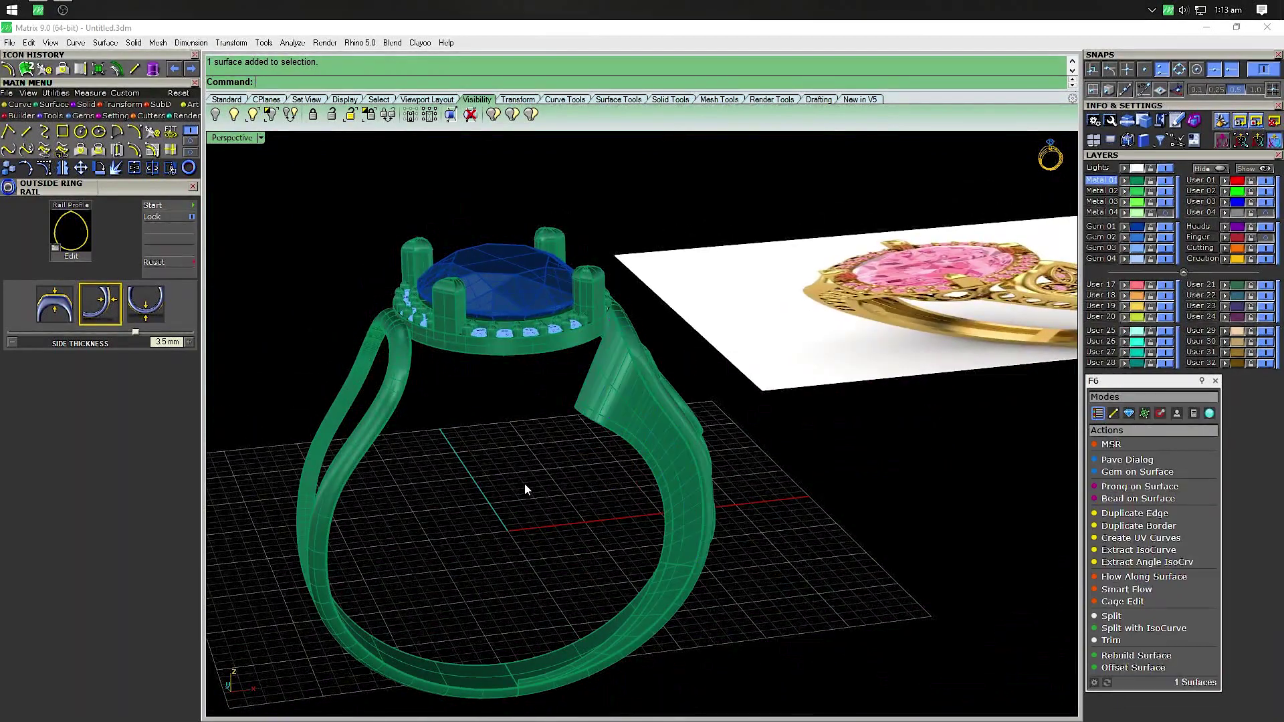
{"action": "left_click", "coordinate": [675, 587]}
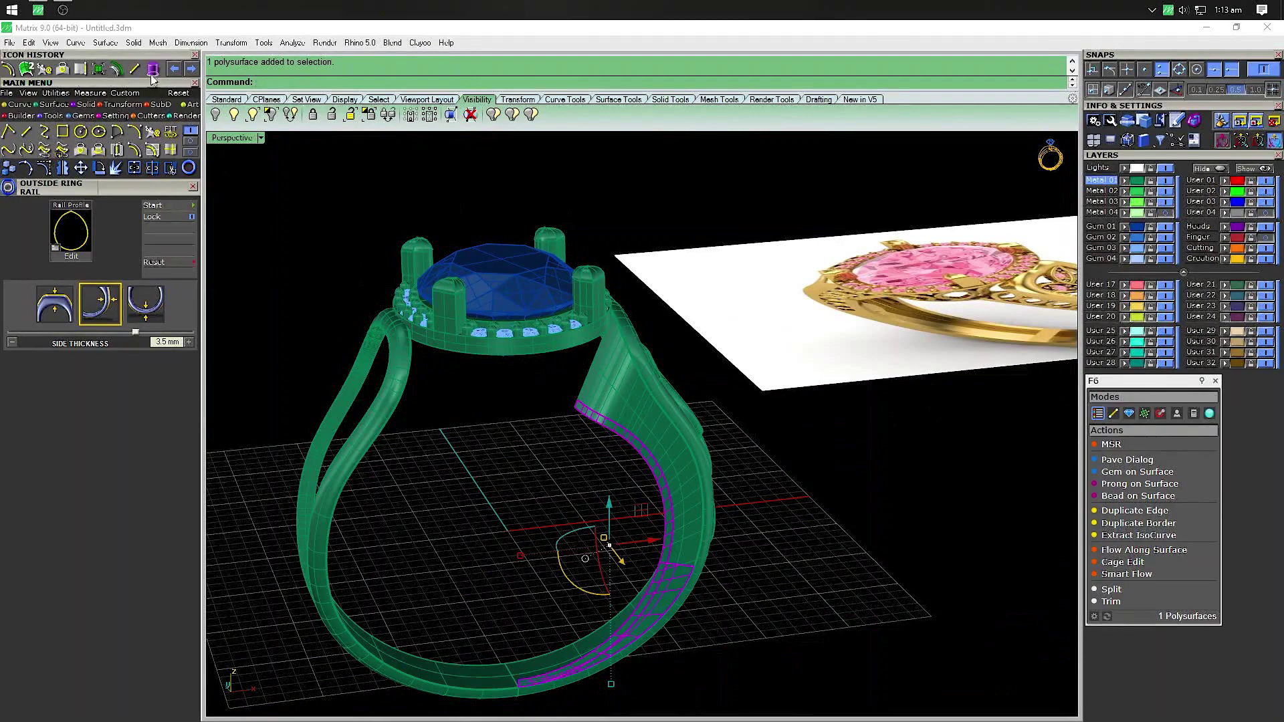
Offset the shank strip surface, accepting the default direction
{"action": "left_click", "coordinate": [123, 74]}
{"action": "mouse_move", "coordinate": [489, 507]}
{"action": "right_mouse_down"}
{"action": "mouse_move", "coordinate": [668, 540]}
{"action": "mouse_move", "coordinate": [589, 440]}
{"action": "right_mouse_up"}
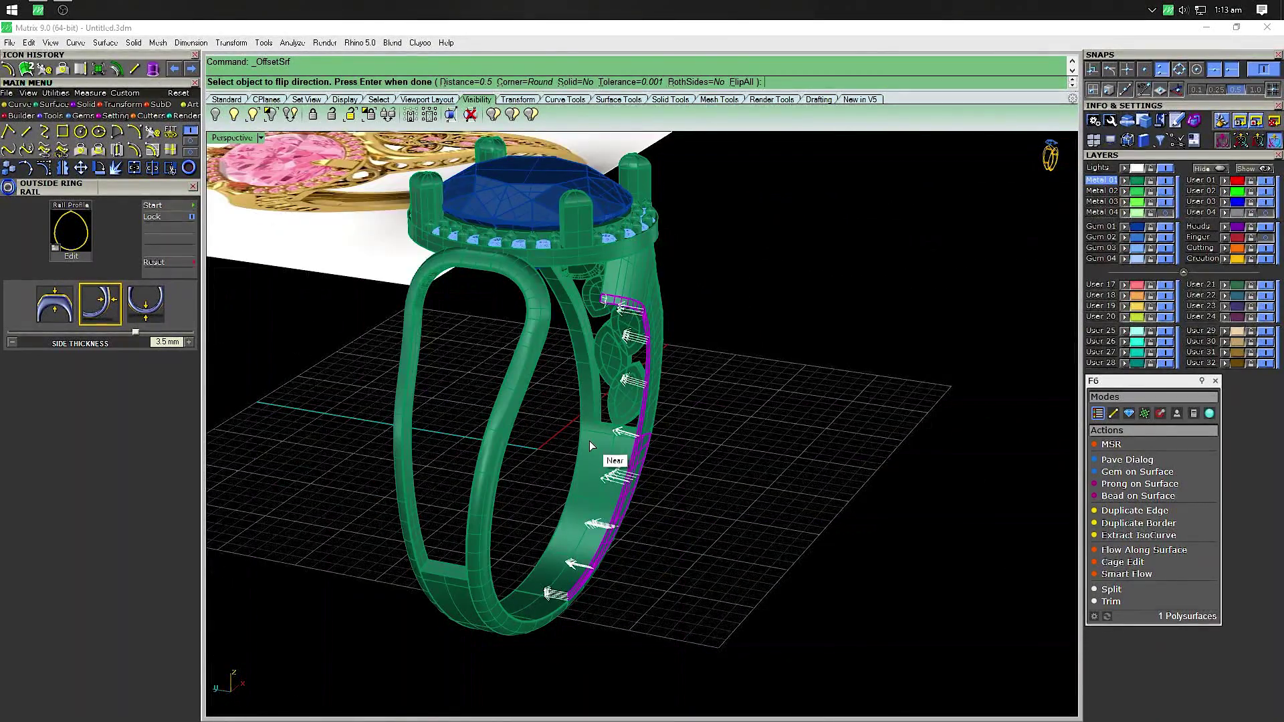
{"action": "key", "text": "Return"}
{"action": "right_click_drag", "start_coordinate": [745, 441], "coordinate": [702, 336]}
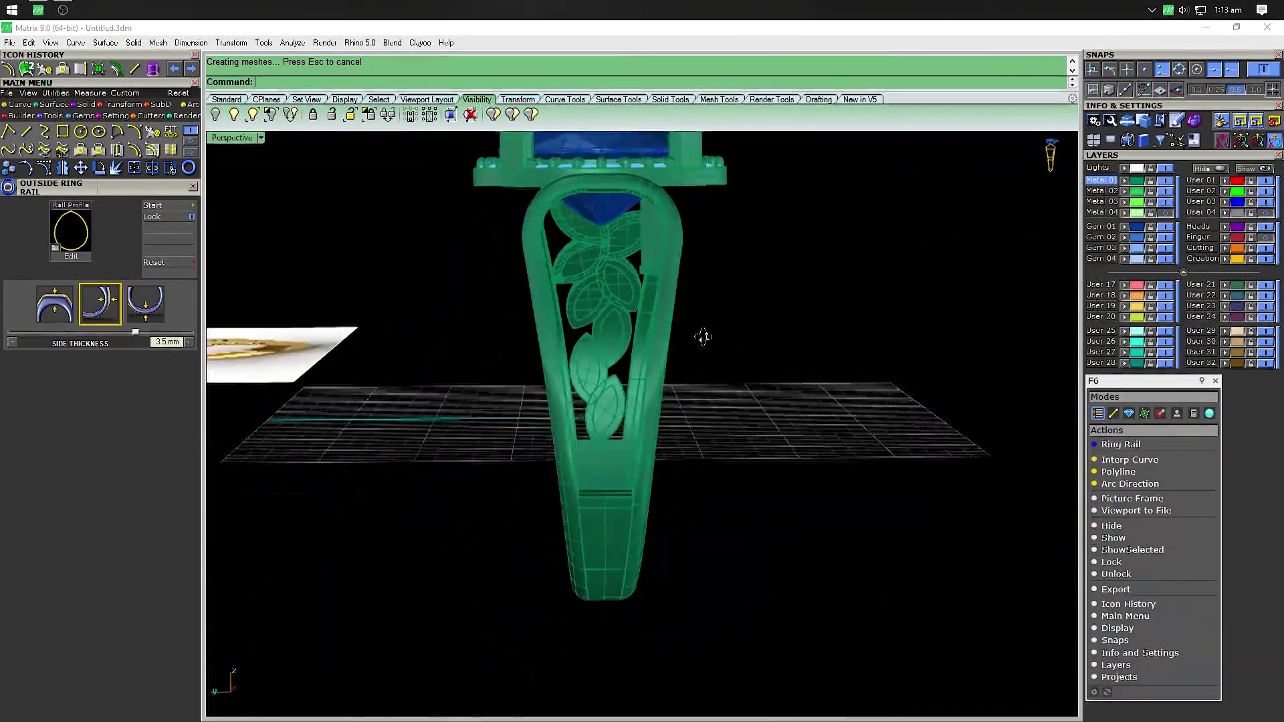
{"action": "scroll", "coordinate": [655, 340], "scroll_direction": "up", "scroll_amount": 5}
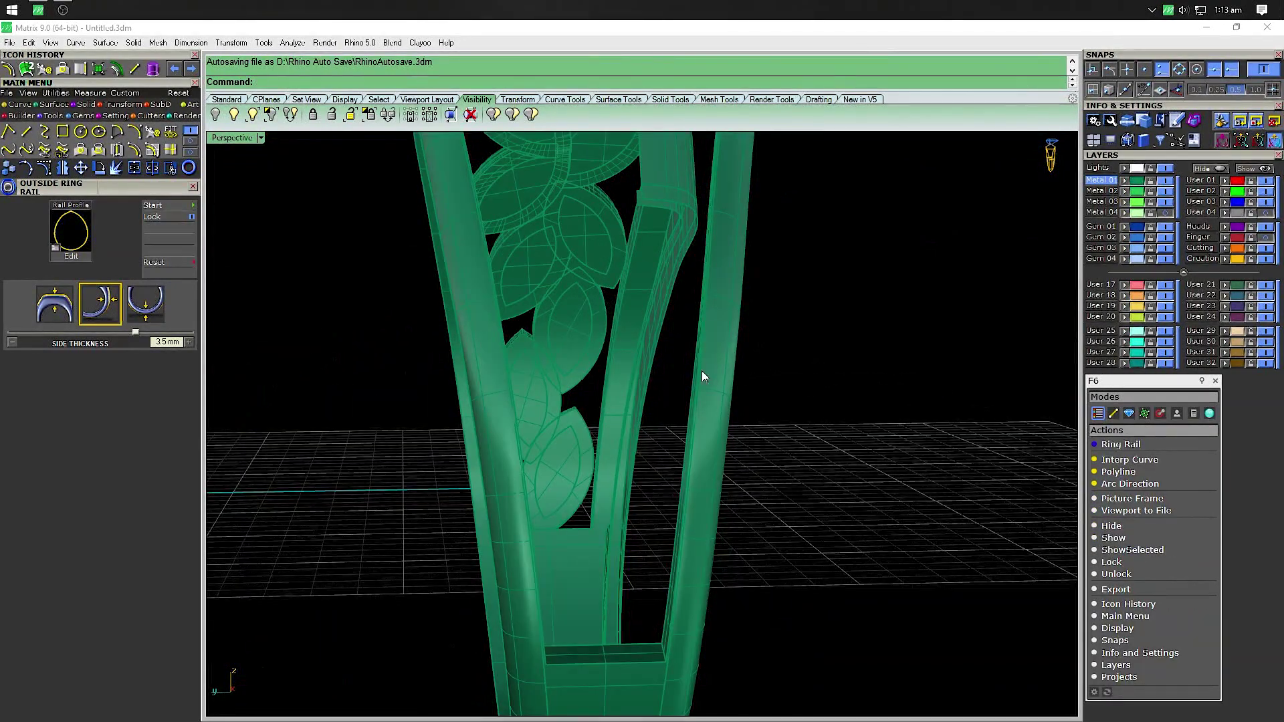
{"action": "mouse_move", "coordinate": [701, 371]}
{"action": "right_mouse_down"}
{"action": "mouse_move", "coordinate": [806, 395]}
{"action": "mouse_move", "coordinate": [656, 414]}
{"action": "right_mouse_up"}
Offset the inner shank surface with the Solid option turned on
{"action": "key", "text": "Return"}
{"action": "left_click", "coordinate": [634, 507]}
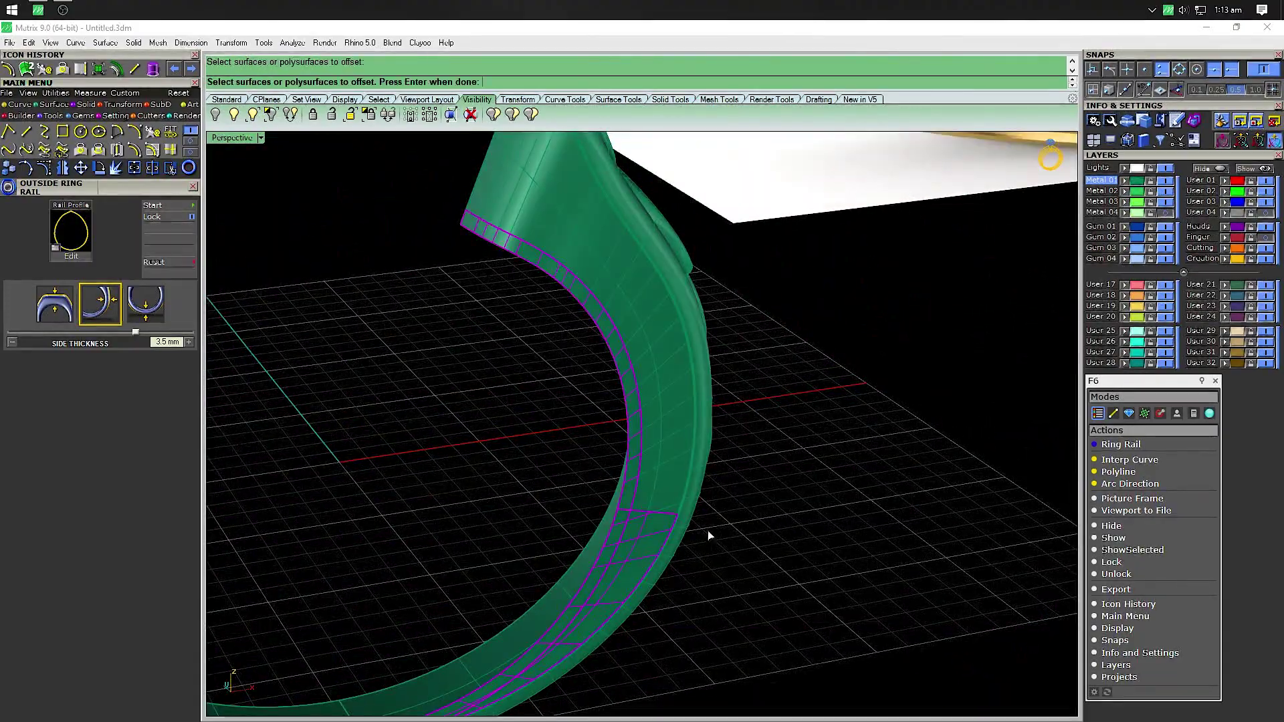
{"action": "key", "text": "Return"}
{"action": "left_click", "coordinate": [574, 82]}
{"action": "mouse_move", "coordinate": [708, 550]}
{"action": "right_mouse_down"}
{"action": "mouse_move", "coordinate": [821, 498]}
{"action": "mouse_move", "coordinate": [800, 481]}
{"action": "mouse_move", "coordinate": [804, 466]}
{"action": "right_mouse_up"}
{"action": "key", "text": "Return"}
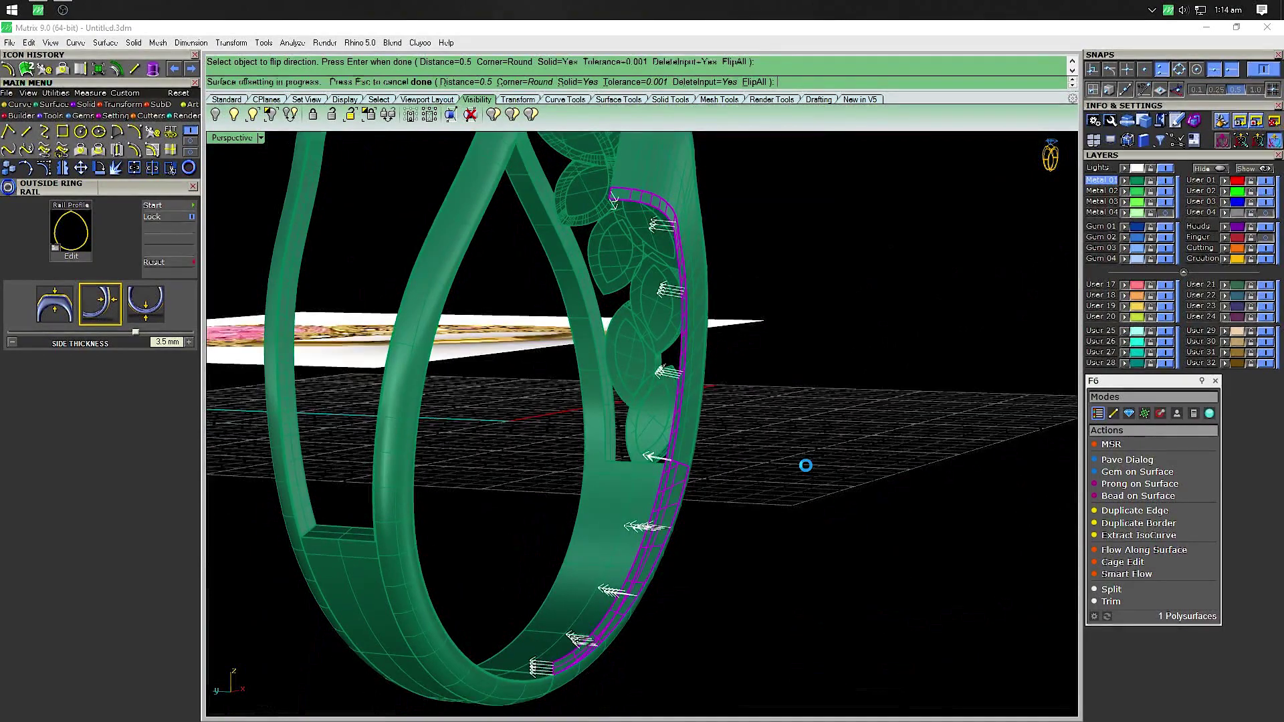
Offset the band surface by 0.25 as a surface and select the new copy
{"action": "mouse_move", "coordinate": [759, 379]}
{"action": "right_mouse_down"}
{"action": "mouse_move", "coordinate": [782, 350]}
{"action": "mouse_move", "coordinate": [727, 399]}
{"action": "right_mouse_up"}
{"action": "left_click", "coordinate": [662, 275]}
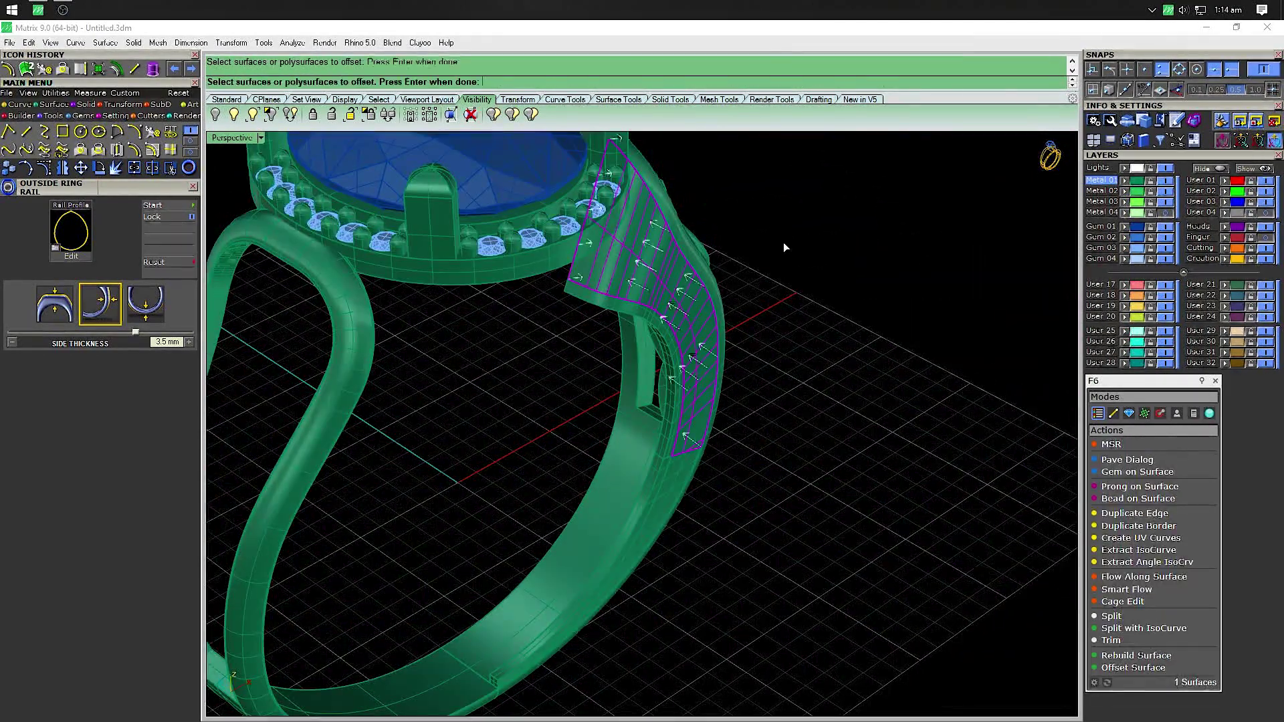
{"action": "key", "text": "Return"}
{"action": "left_click", "coordinate": [569, 83]}
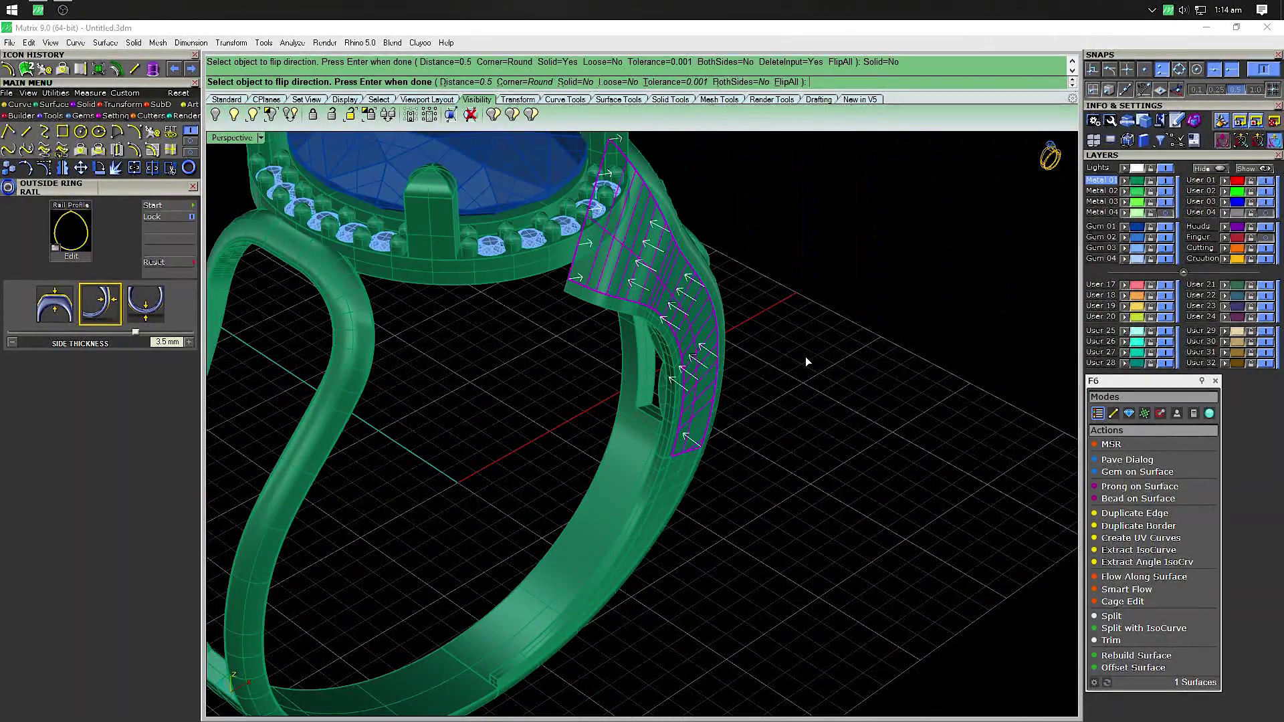
{"action": "type", "text": "25"}
{"action": "key", "text": "Return"}
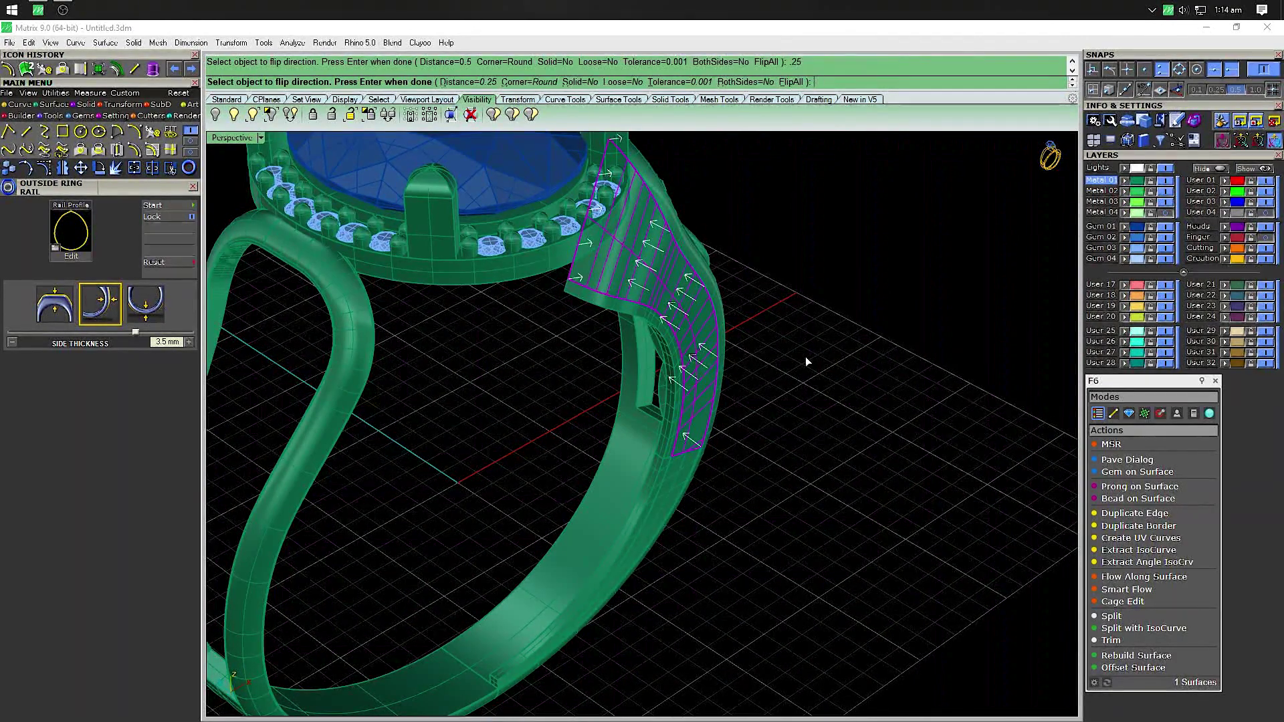
{"action": "key", "text": "Return"}
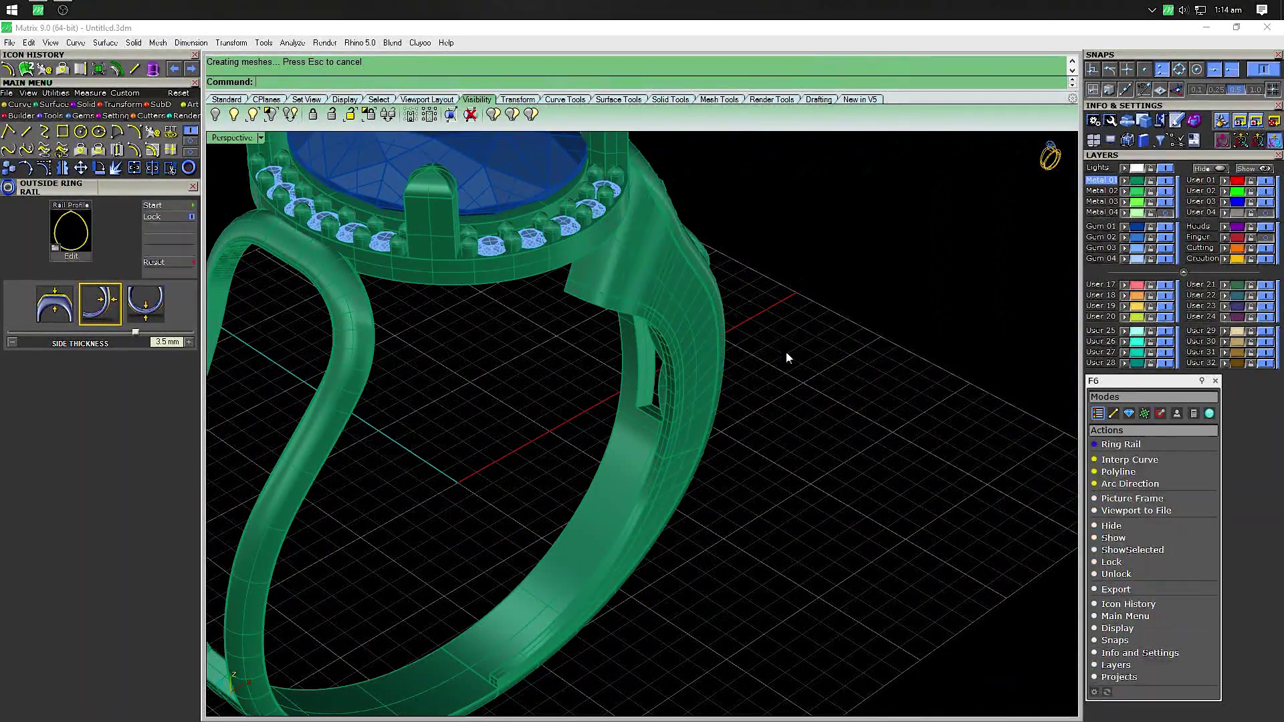
{"action": "left_click", "coordinate": [638, 279]}
{"action": "right_click_drag", "start_coordinate": [679, 338], "coordinate": [602, 246]}
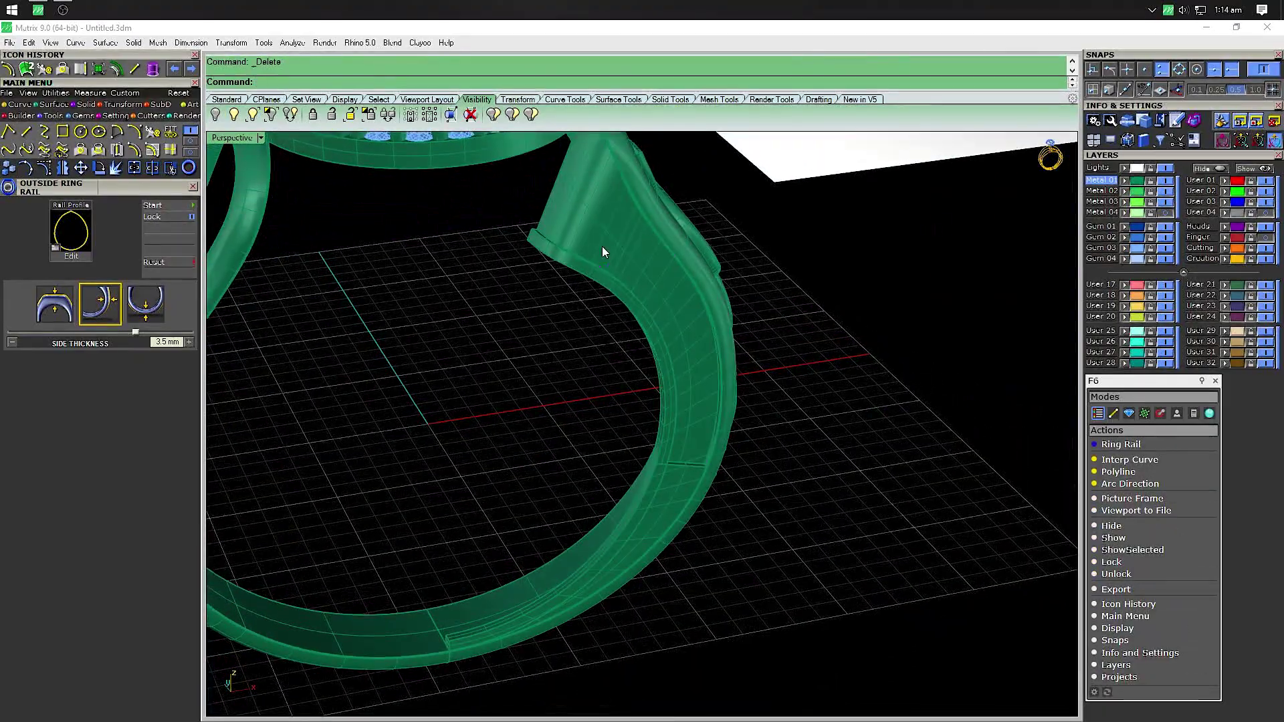
Isolate the strip surface, draw the lens arcs, and group them into one marquise outline
{"action": "right_click_drag", "start_coordinate": [542, 325], "coordinate": [592, 248]}
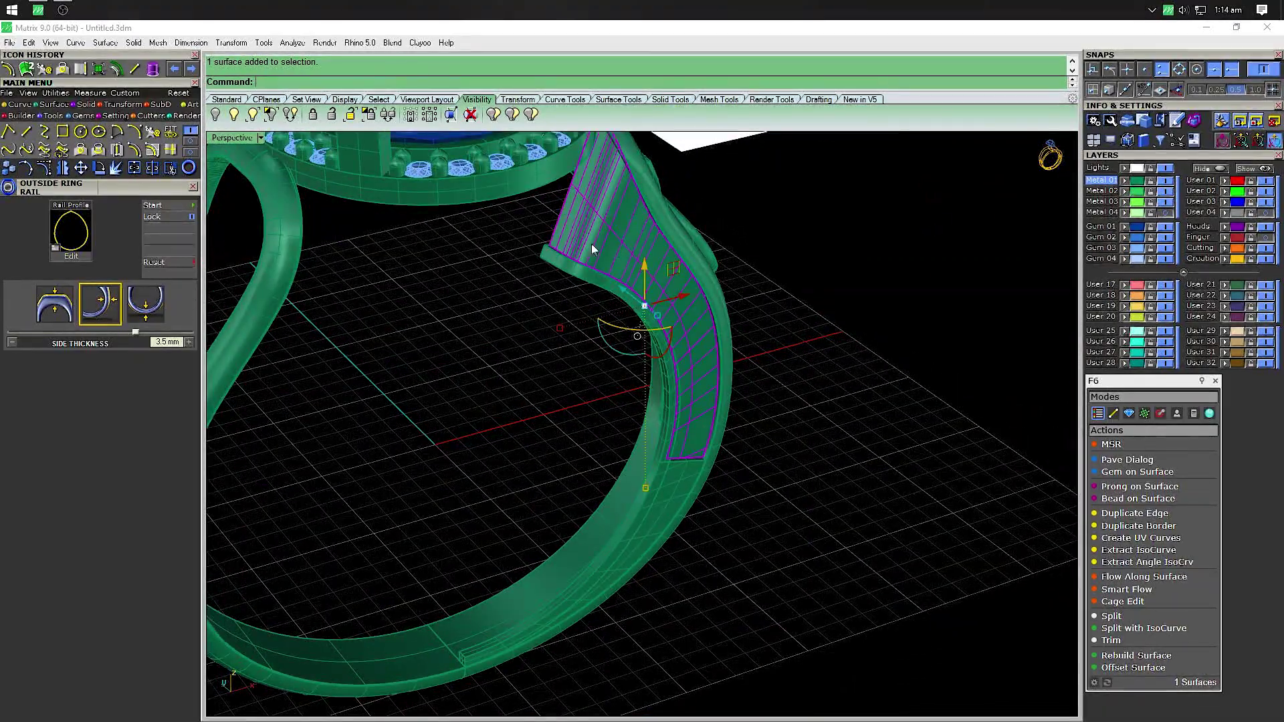
{"action": "left_click", "coordinate": [285, 126]}
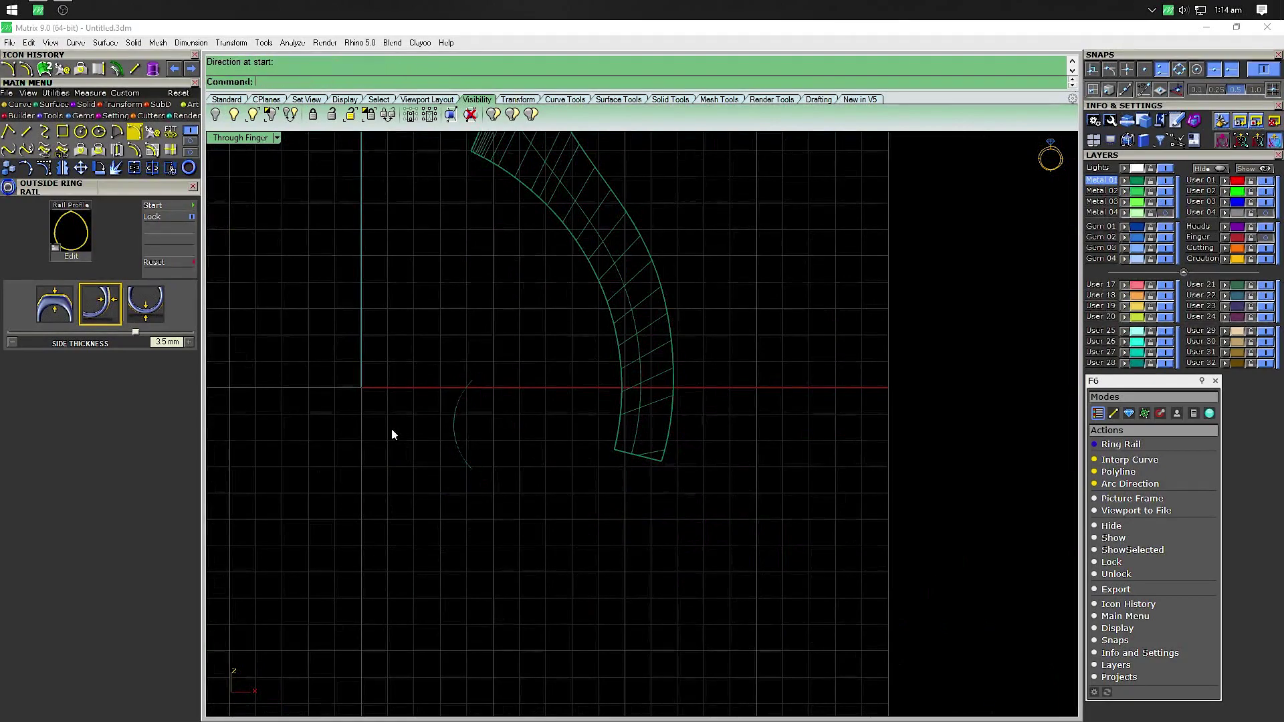
{"action": "scroll", "coordinate": [471, 395], "scroll_direction": "up", "scroll_amount": 5}
{"action": "left_click", "coordinate": [472, 394]}
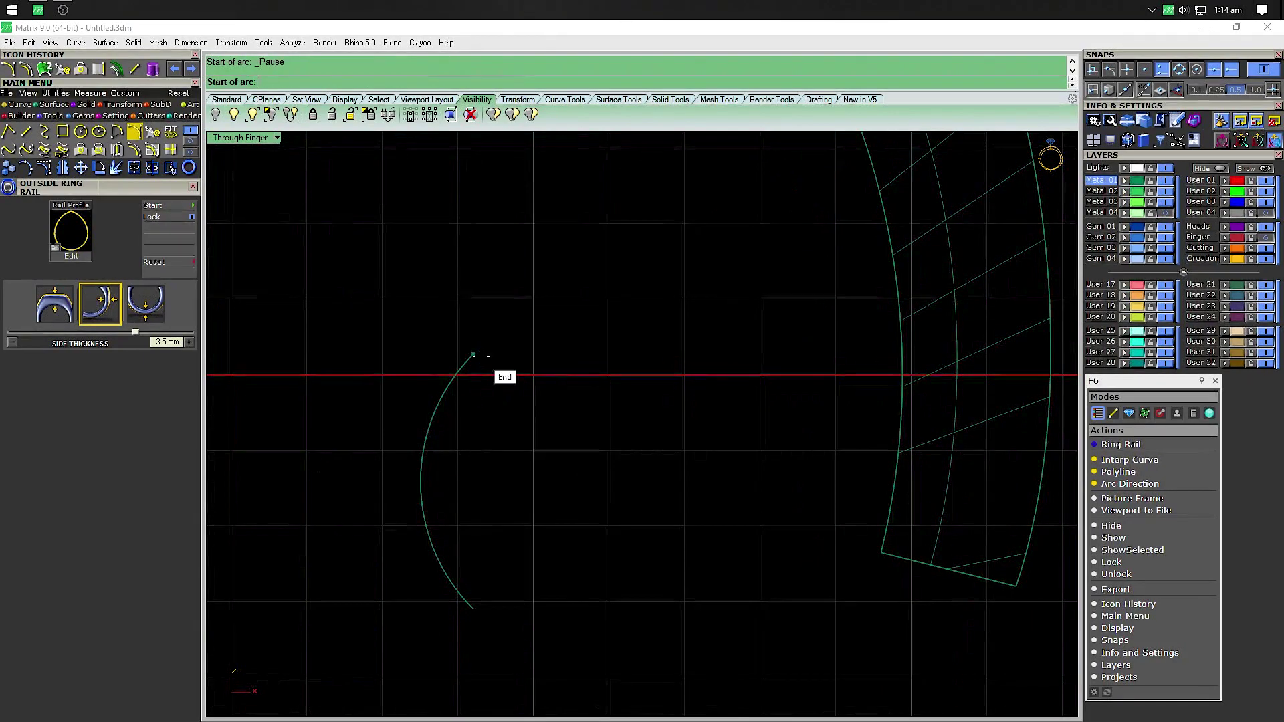
{"action": "left_click", "coordinate": [479, 607]}
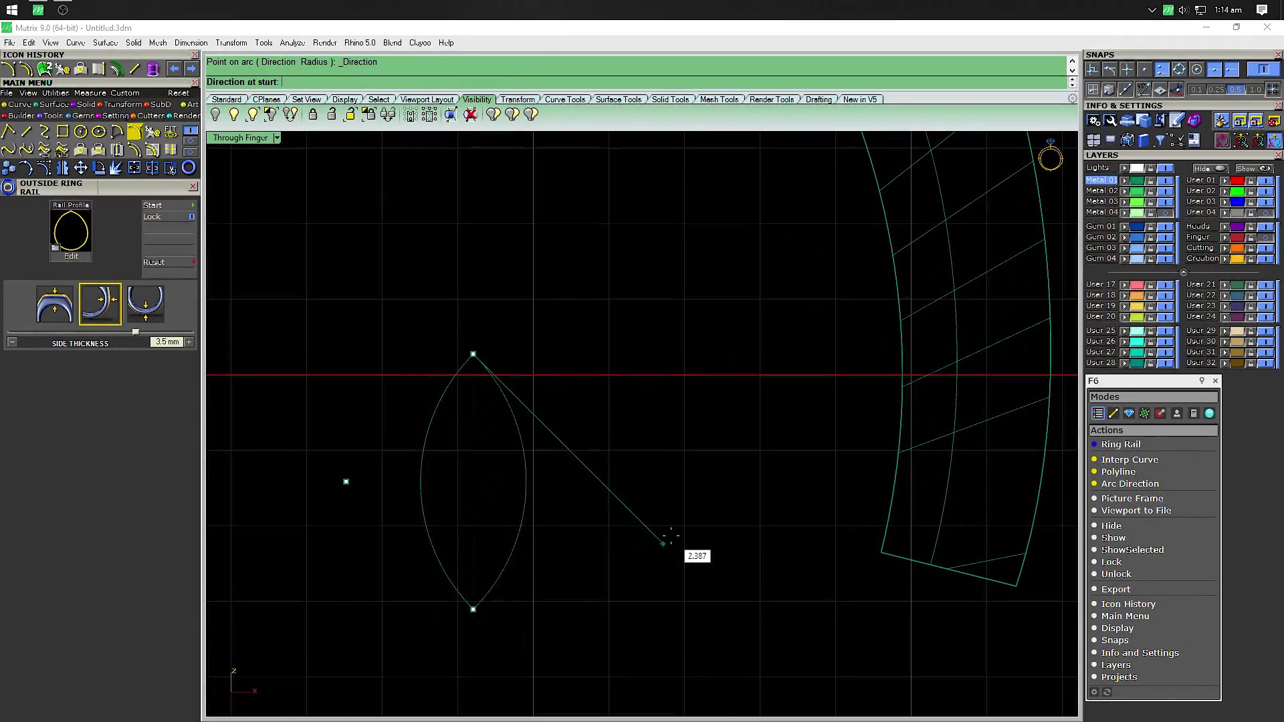
{"action": "left_click_drag", "start_coordinate": [415, 420], "coordinate": [349, 378]}
{"action": "key", "text": "ctrl+g"}
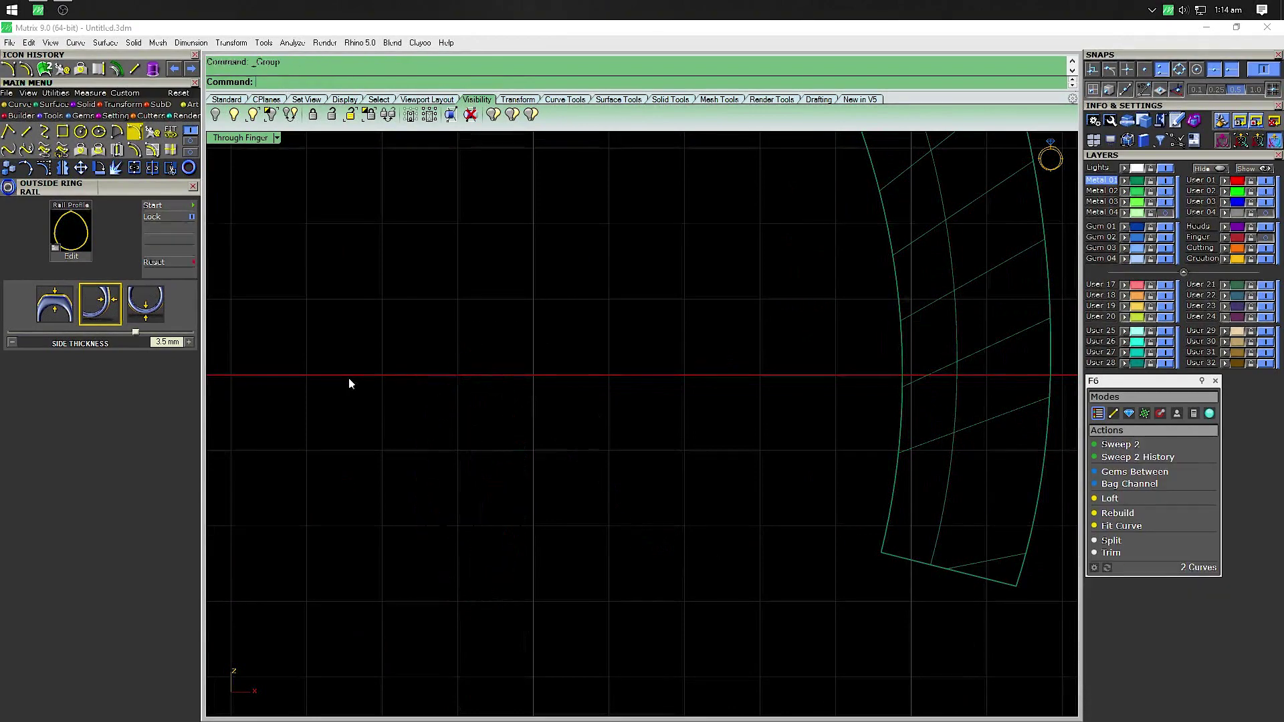
Move, rotate horizontally and shrink the lens to fit across the strip
{"action": "left_click_drag", "start_coordinate": [473, 611], "coordinate": [473, 593]}
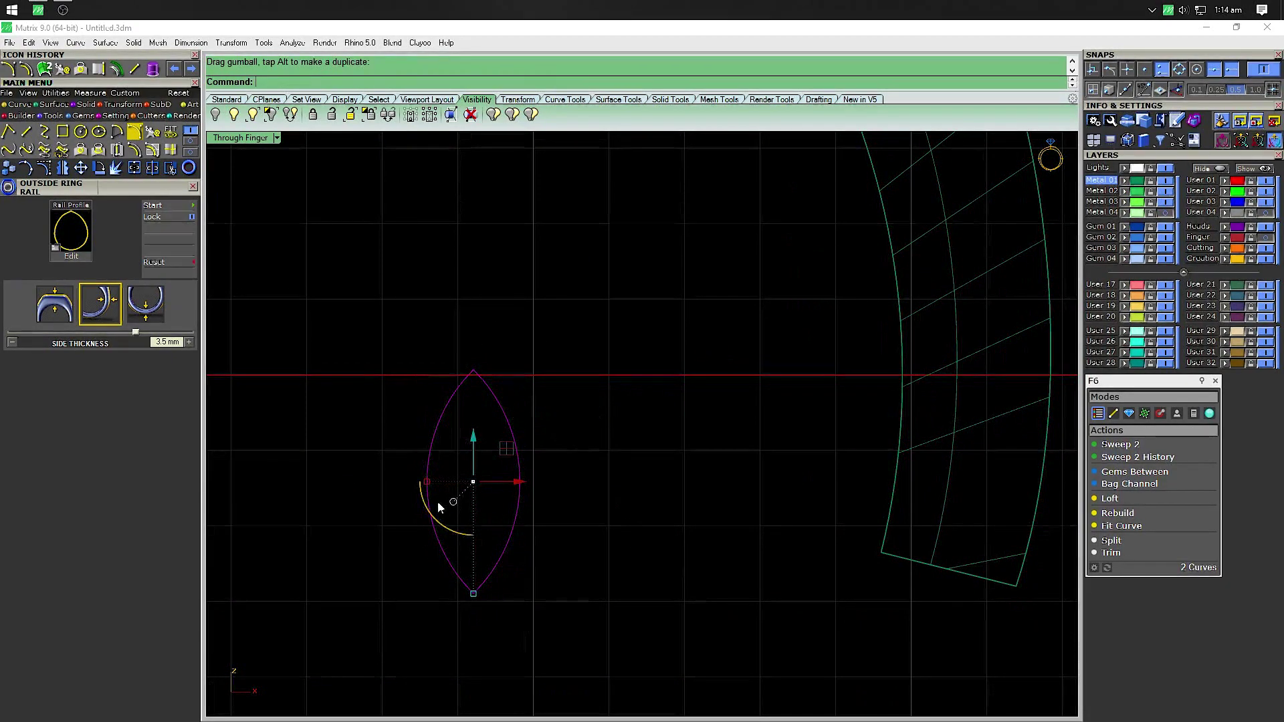
{"action": "left_click_drag", "start_coordinate": [420, 481], "coordinate": [409, 482]}
{"action": "scroll", "coordinate": [635, 531], "scroll_direction": "down", "scroll_amount": 3}
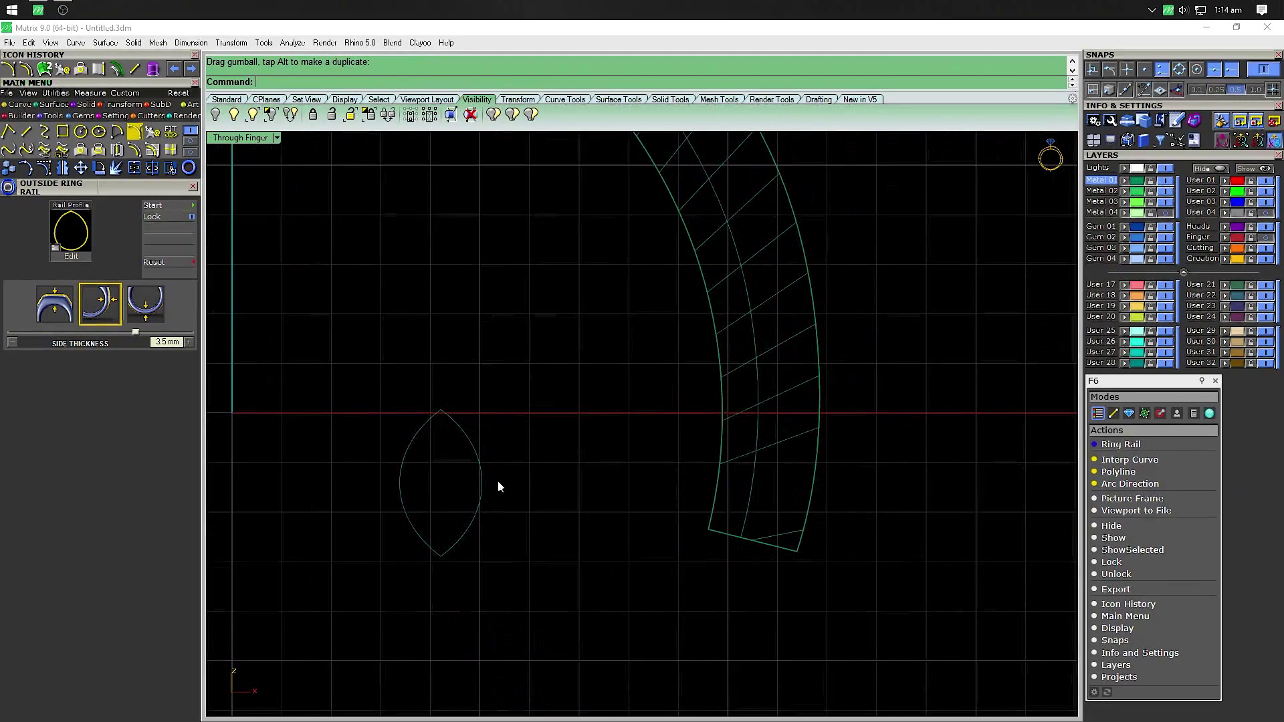
{"action": "left_click", "coordinate": [475, 508]}
{"action": "left_click_drag", "start_coordinate": [475, 457], "coordinate": [765, 471]}
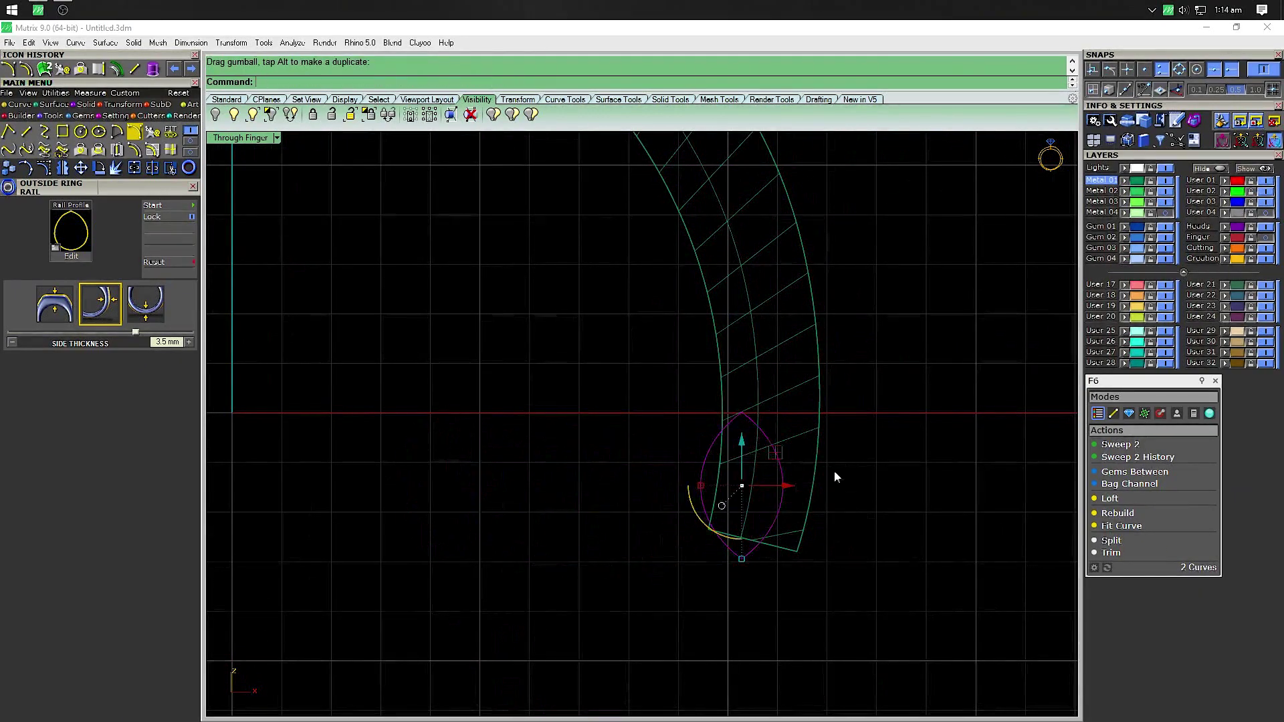
{"action": "scroll", "coordinate": [794, 501], "scroll_direction": "up", "scroll_amount": 2}
{"action": "scroll", "coordinate": [794, 501], "scroll_direction": "up", "scroll_amount": 1}
{"action": "left_click_drag", "start_coordinate": [578, 569], "coordinate": [729, 602]}
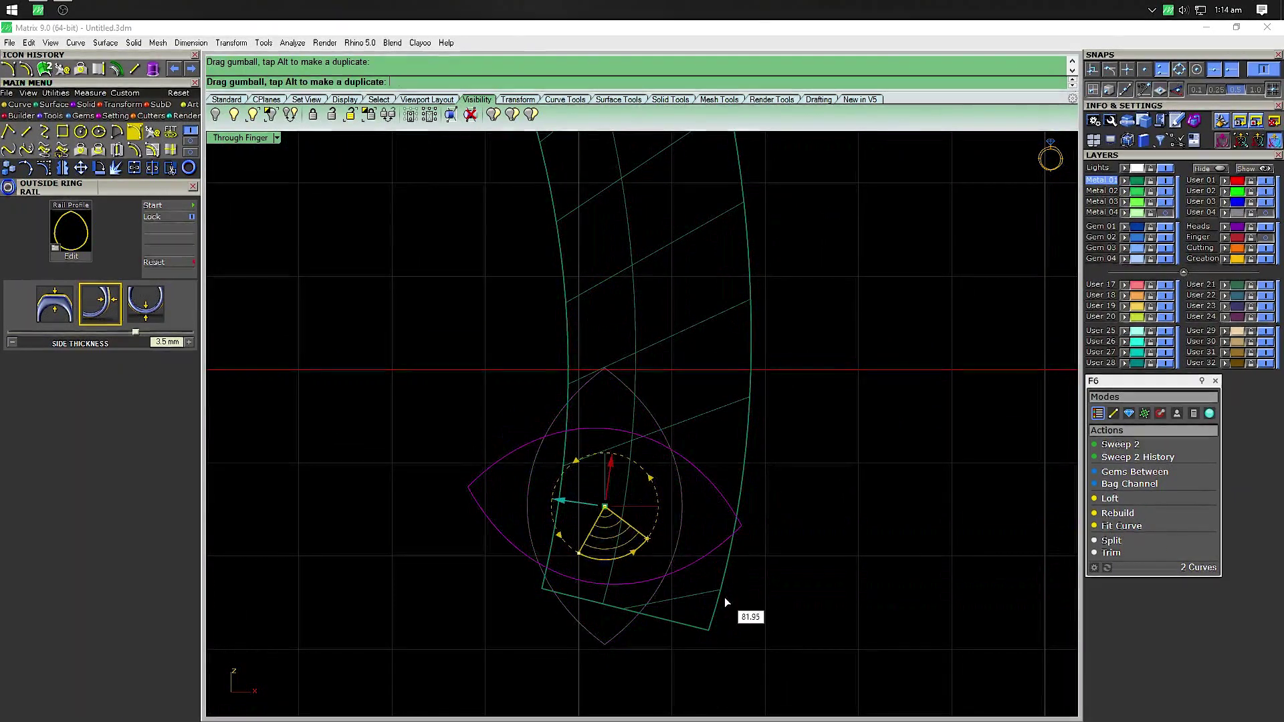
{"action": "left_click", "coordinate": [605, 325]}
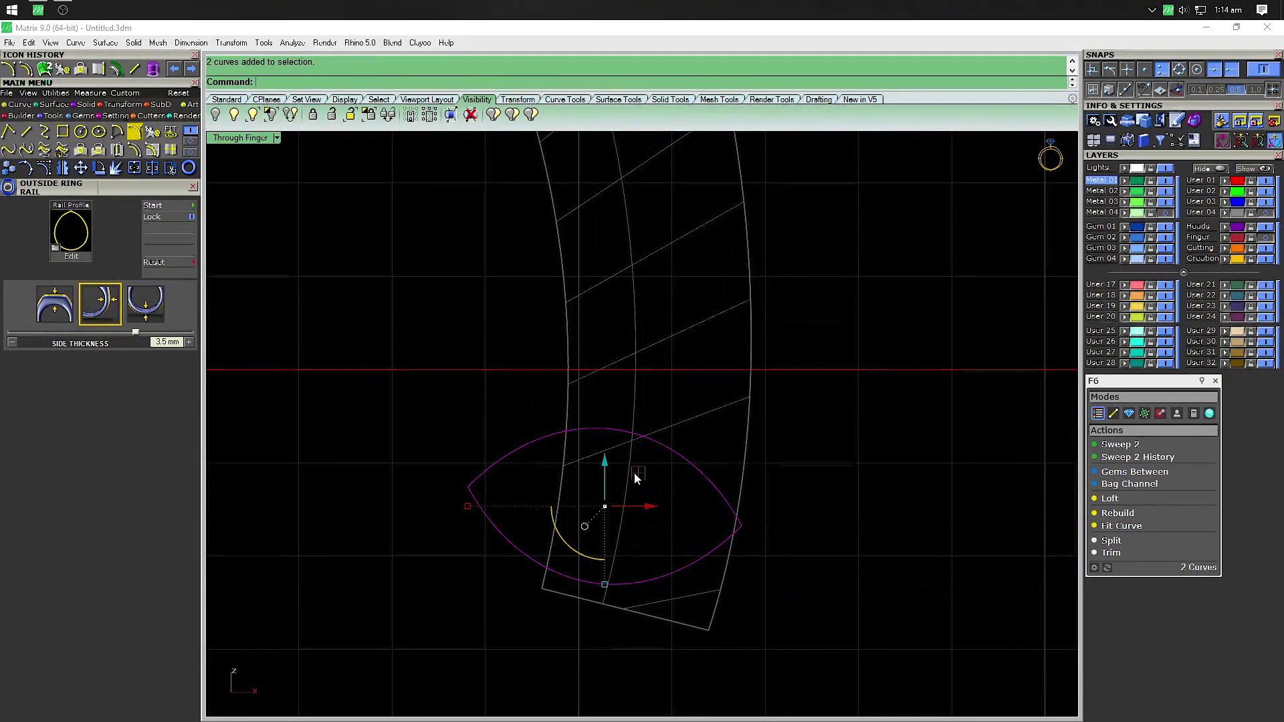
{"action": "left_click_drag", "start_coordinate": [632, 483], "coordinate": [672, 474]}
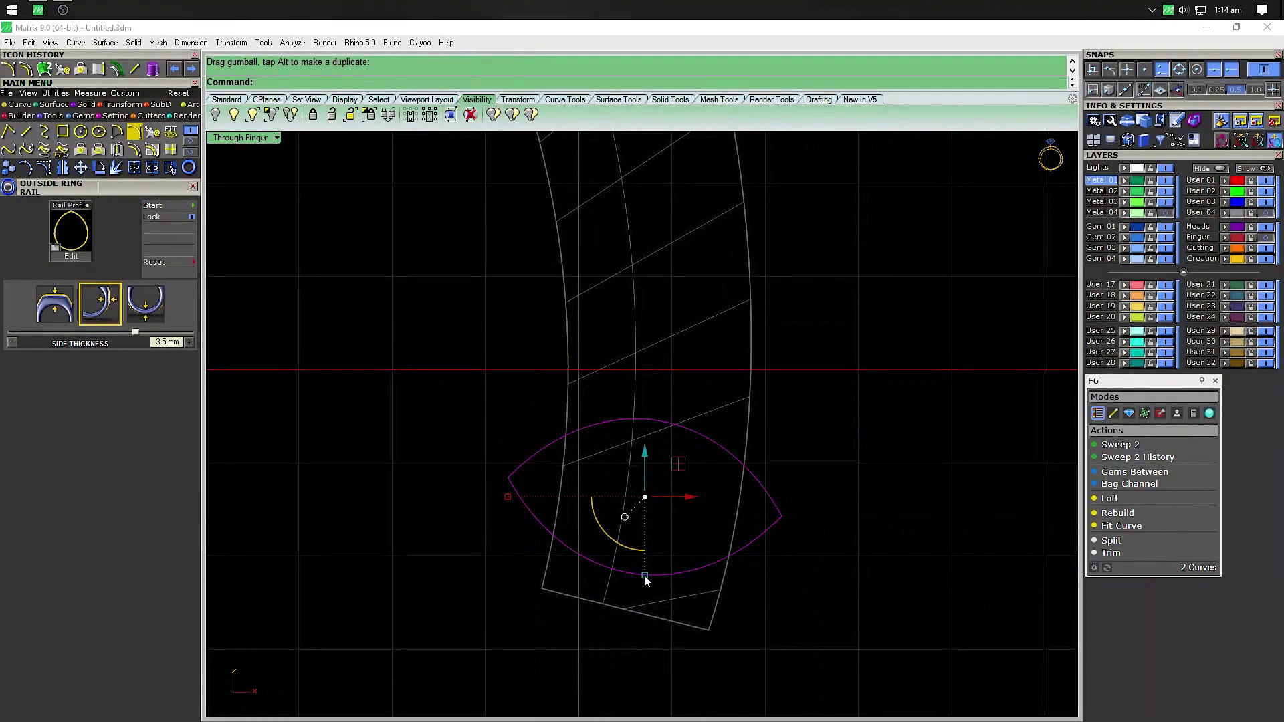
{"action": "left_click_drag", "start_coordinate": [644, 575], "coordinate": [645, 558], "text": "shift"}
{"action": "left_click_drag", "start_coordinate": [677, 464], "coordinate": [683, 469]}
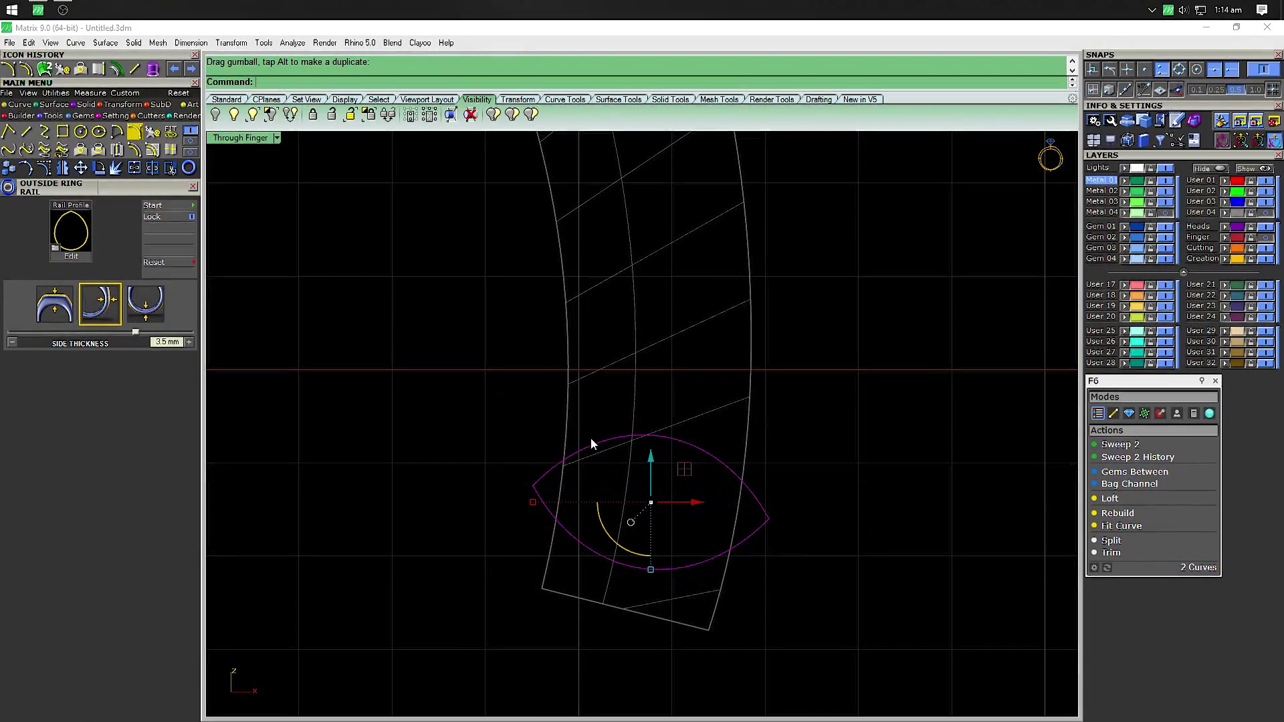
Duplicate the lens higher up the strip and rotate it slightly
{"action": "right_click_drag", "start_coordinate": [549, 436], "coordinate": [608, 579]}
{"action": "left_click_drag", "start_coordinate": [639, 562], "coordinate": [634, 366]}
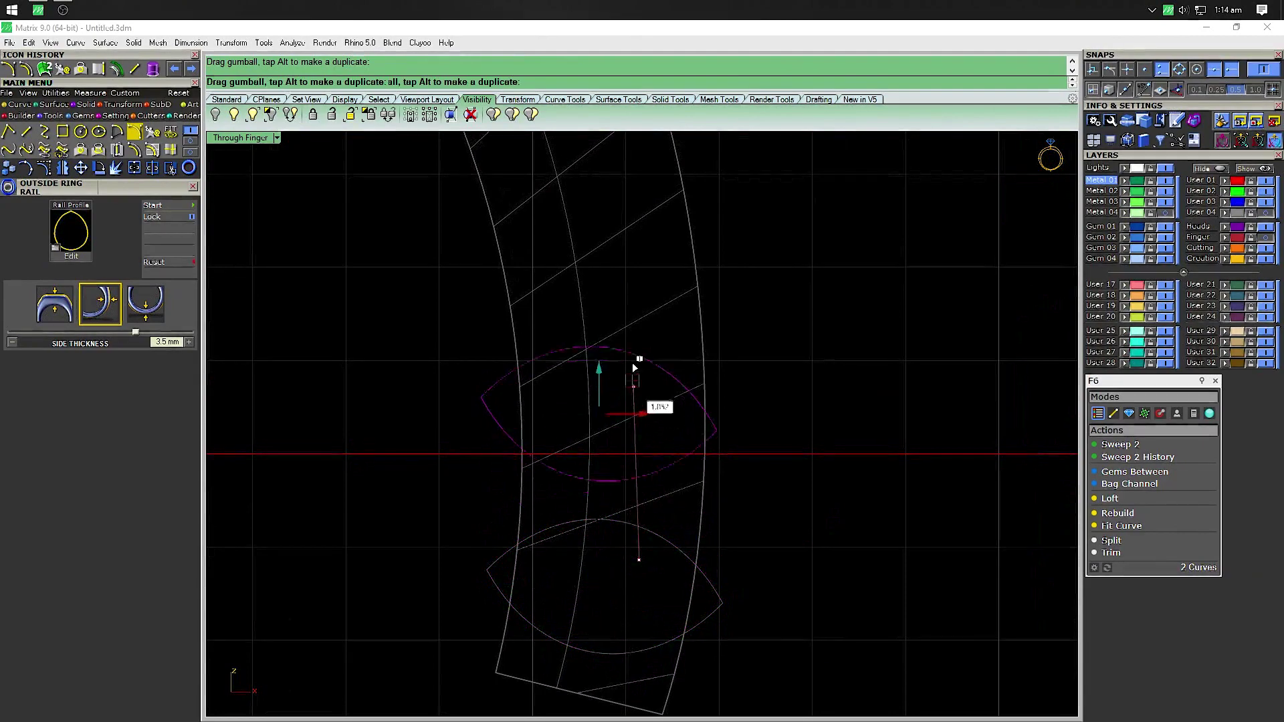
{"action": "left_click_drag", "start_coordinate": [636, 318], "coordinate": [638, 305]}
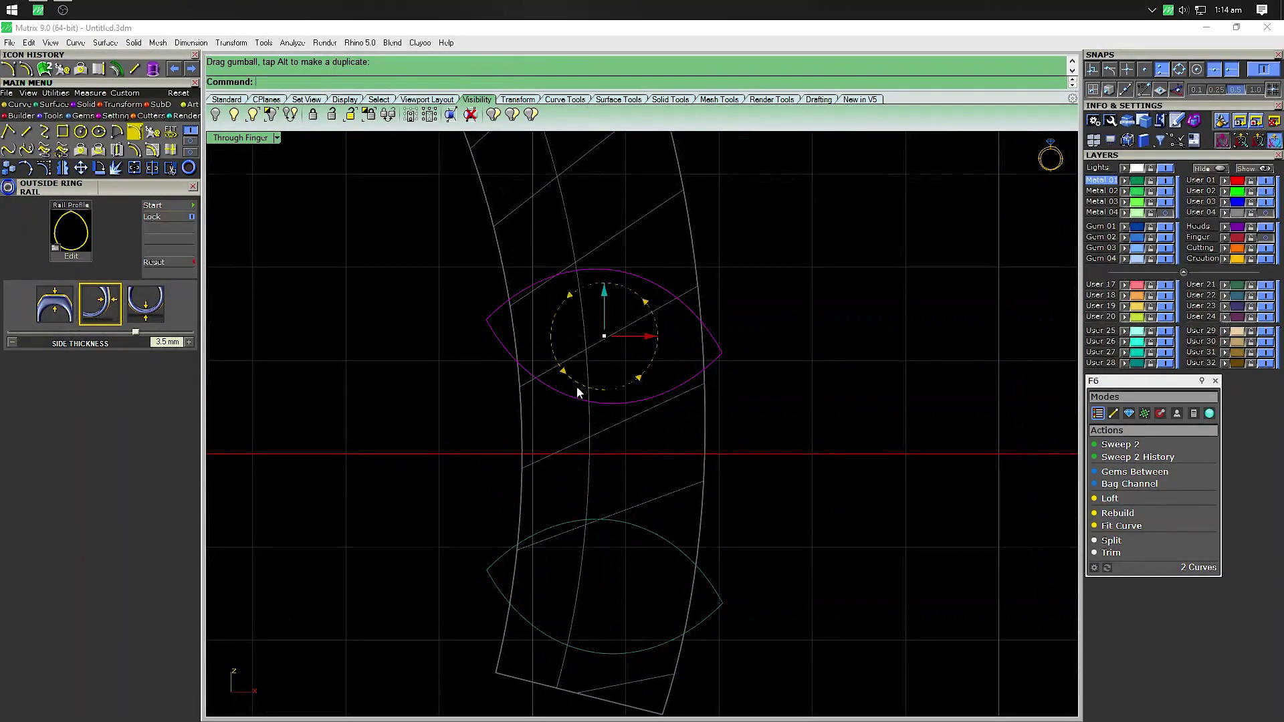
{"action": "left_click_drag", "start_coordinate": [576, 388], "coordinate": [617, 346]}
{"action": "left_click_drag", "start_coordinate": [627, 298], "coordinate": [633, 301]}
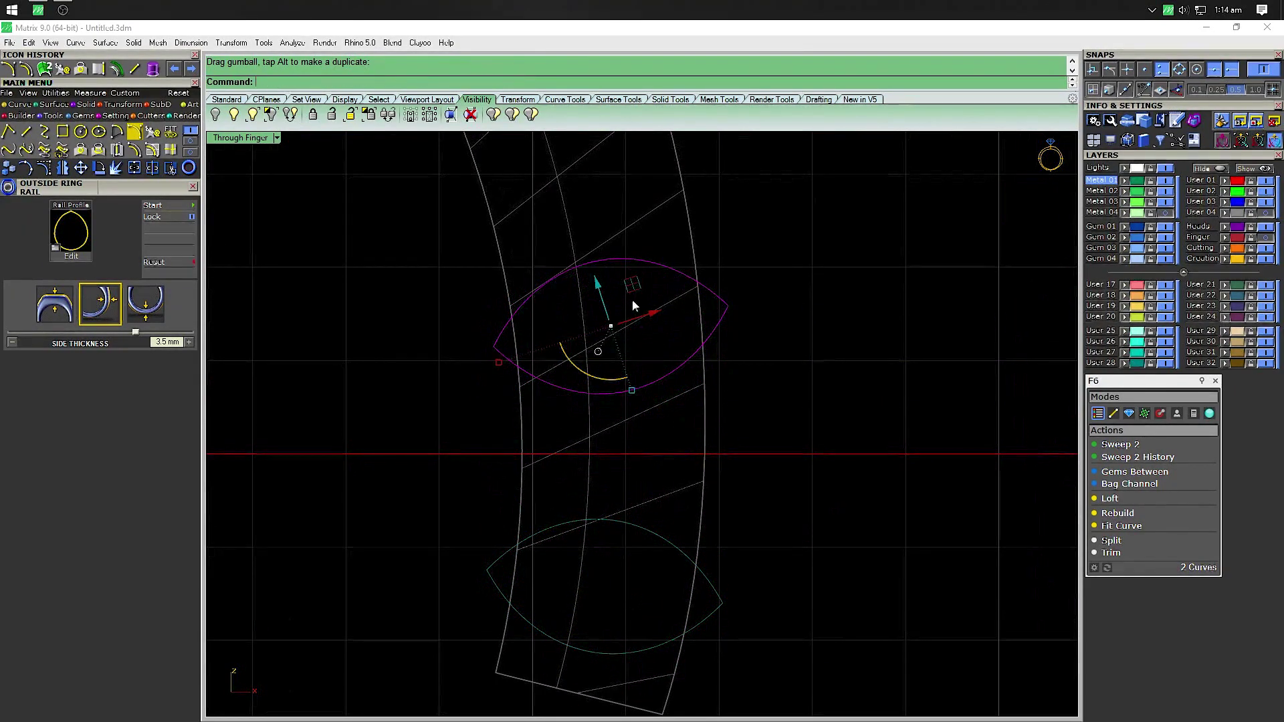
Undo the lower lens scaling, shrink the upper lens, and reselect the lower one
{"action": "left_click", "coordinate": [632, 532]}
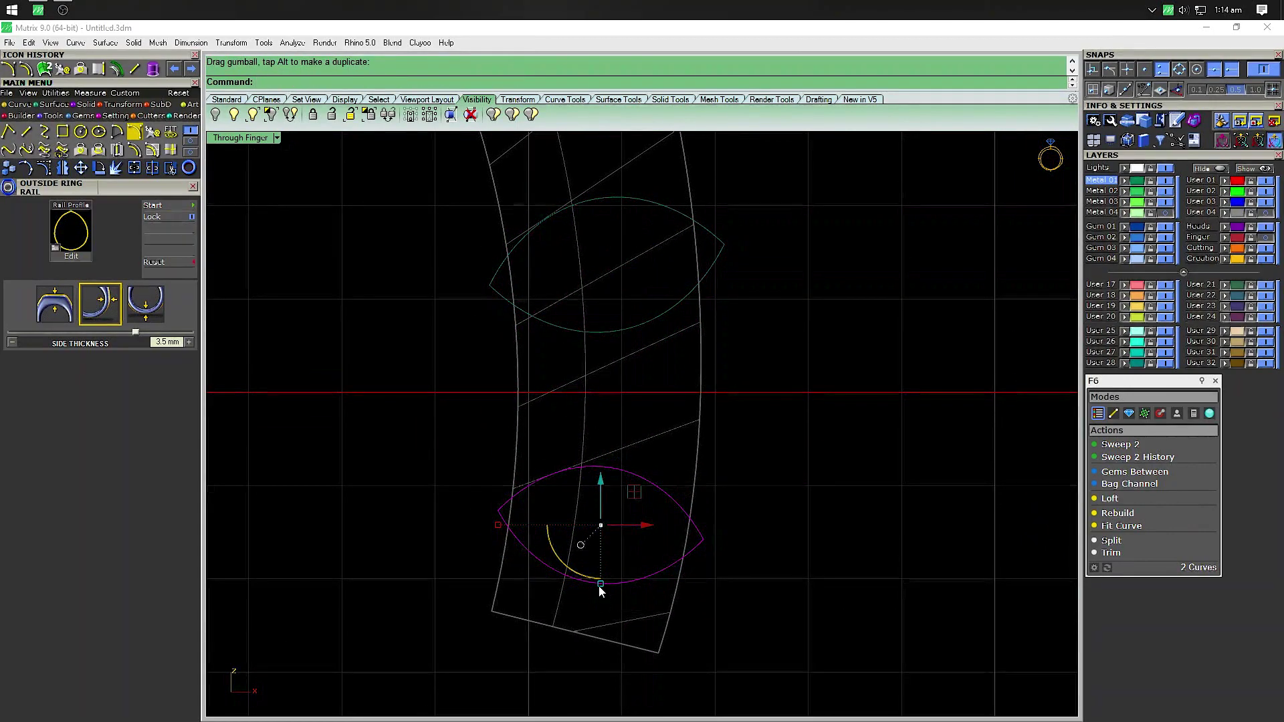
{"action": "left_click_drag", "start_coordinate": [600, 590], "coordinate": [600, 594]}
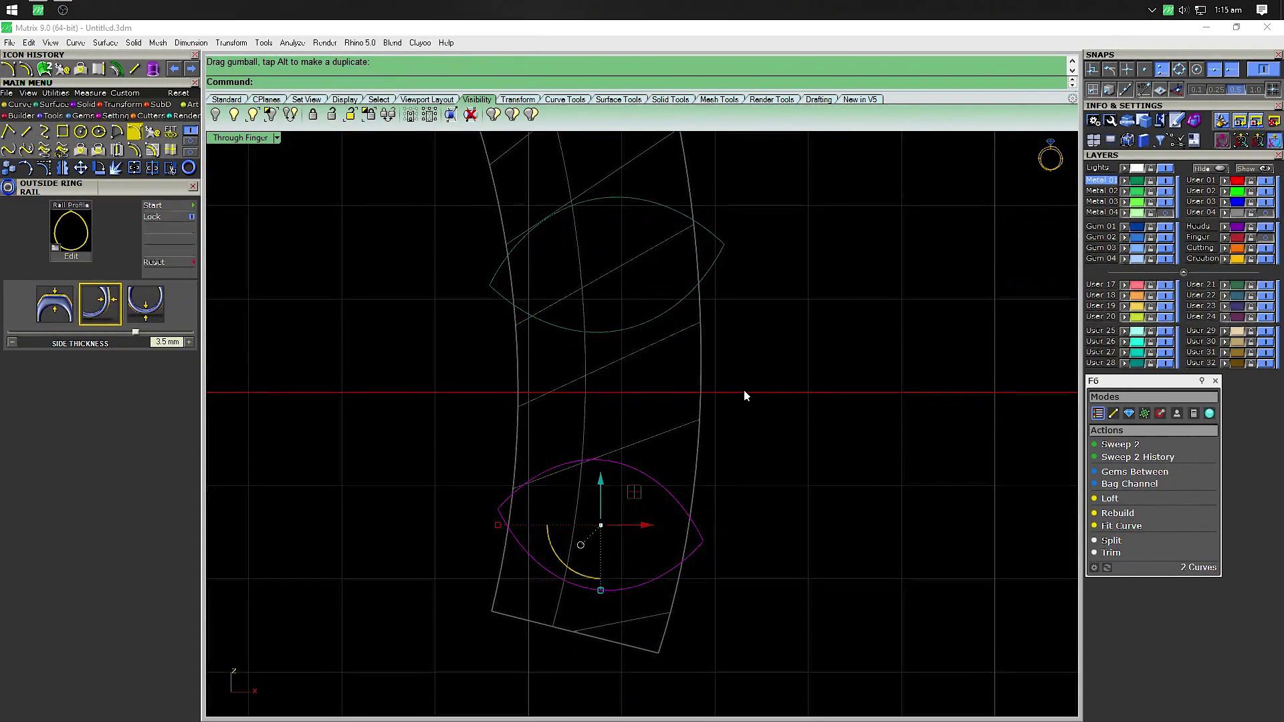
{"action": "left_click", "coordinate": [577, 376]}
{"action": "key", "text": "ctrl+z"}
{"action": "key", "text": "Escape"}
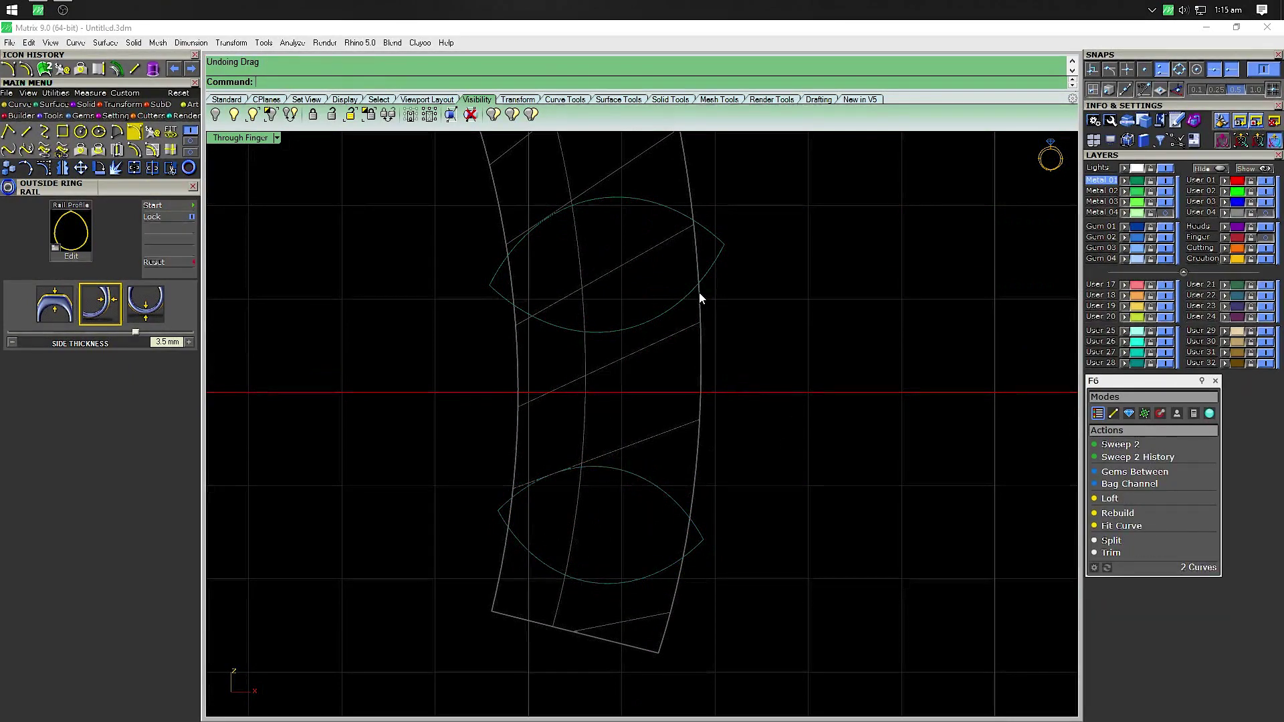
{"action": "left_click_drag", "start_coordinate": [729, 307], "coordinate": [729, 331]}
{"action": "left_click_drag", "start_coordinate": [623, 398], "coordinate": [621, 394]}
{"action": "left_click", "coordinate": [700, 555]}
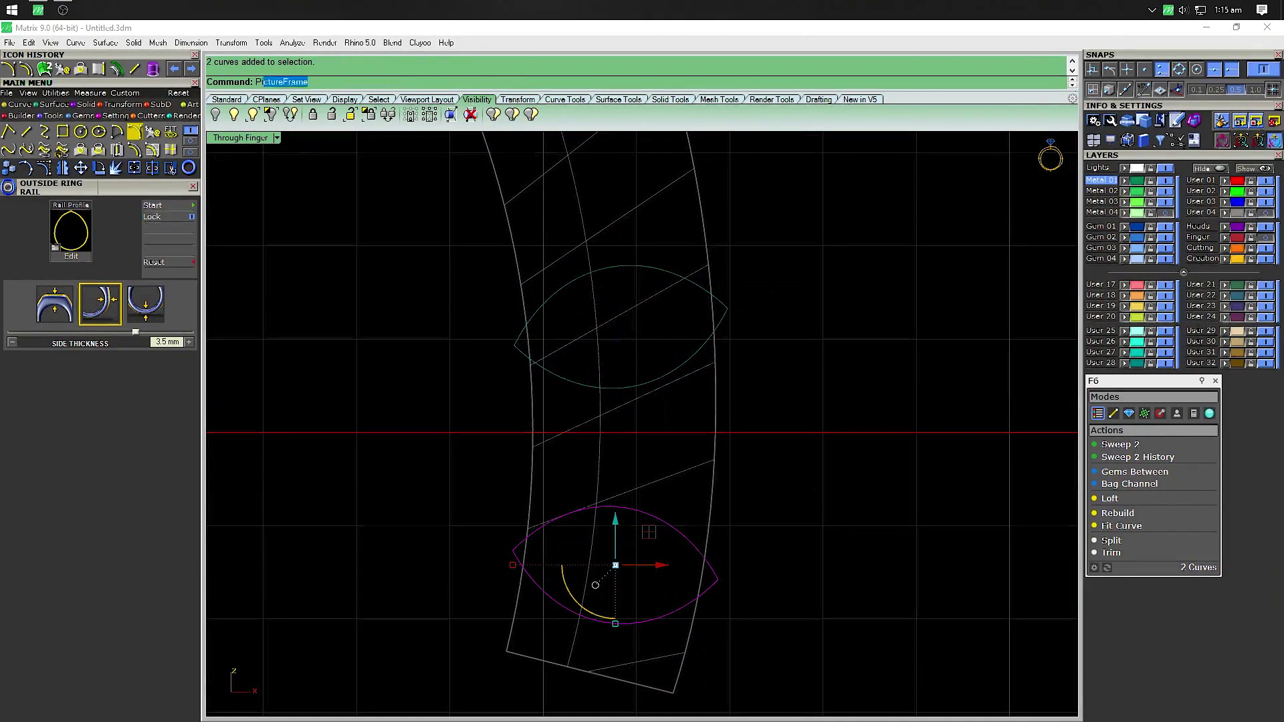
{"action": "type", "text": "pipe"}
{"action": "key", "text": "Return"}
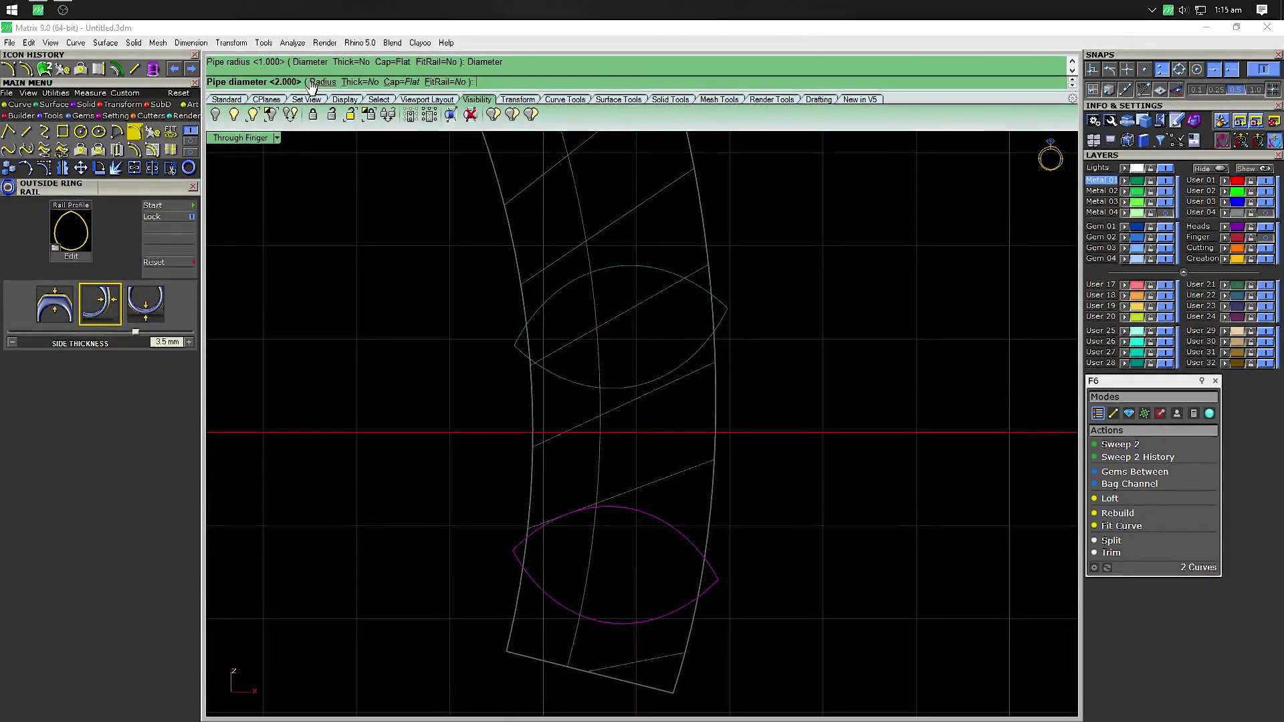
{"action": "left_click", "coordinate": [314, 81]}
{"action": "type", "text": ".5"}
{"action": "key", "text": "Return"}
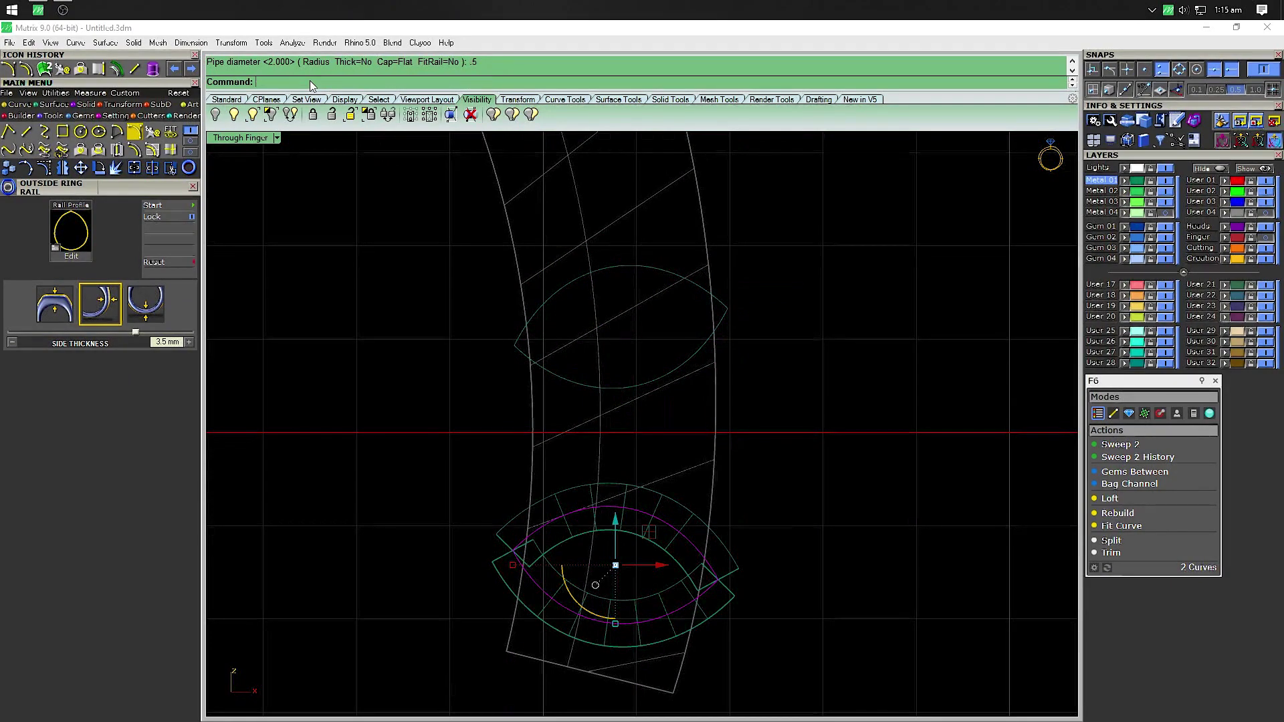
{"action": "key", "text": "ctrl+z"}
{"action": "right_click", "coordinate": [321, 263]}
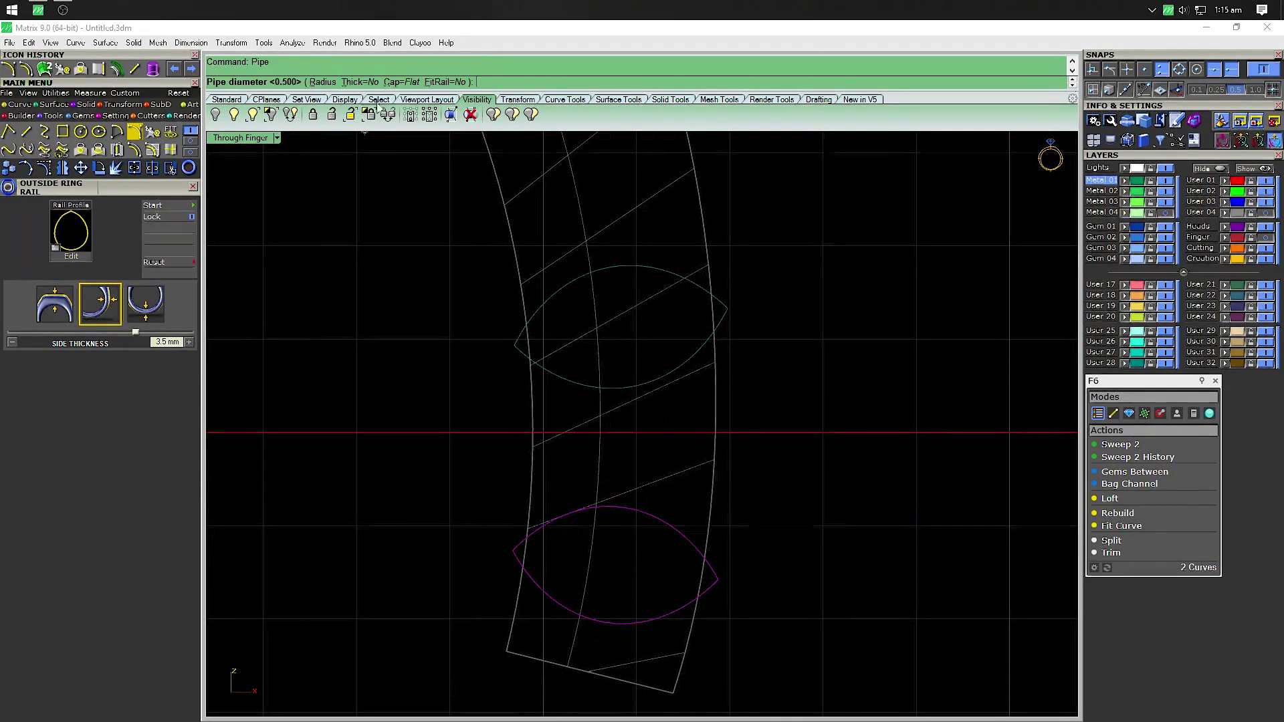
{"action": "left_click", "coordinate": [392, 81]}
{"action": "key", "text": "Return"}
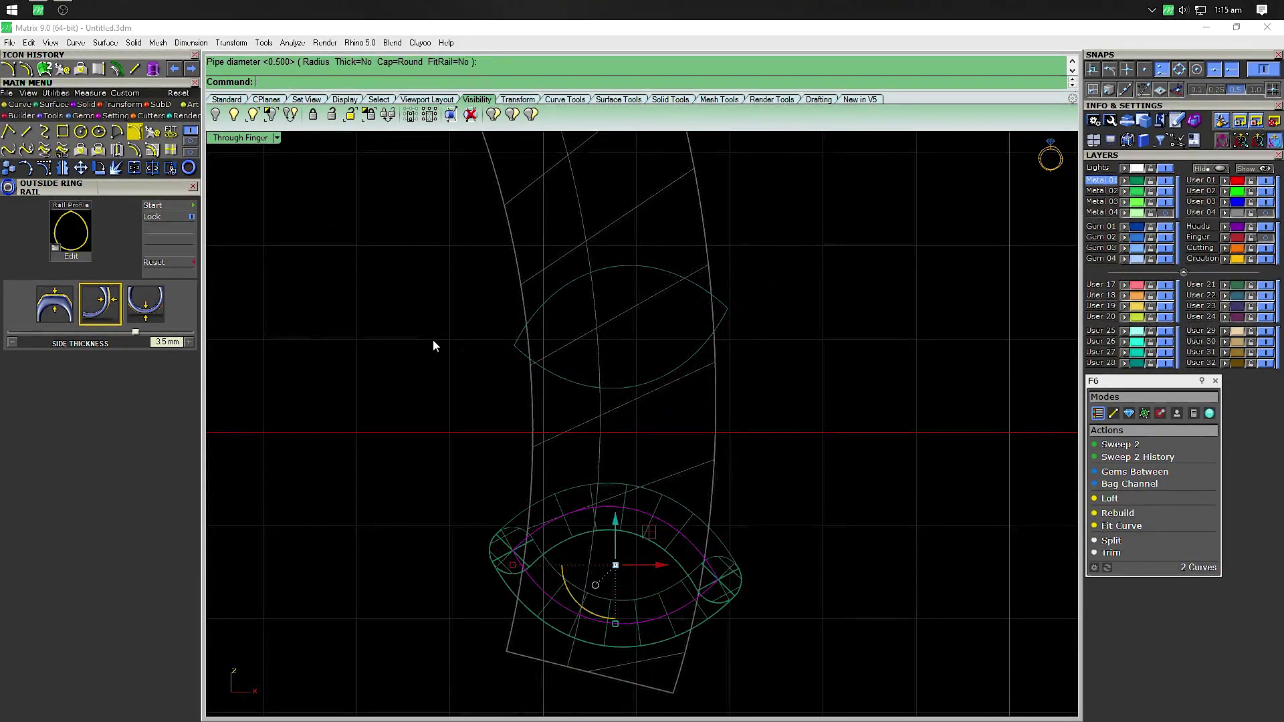
{"action": "key", "text": "ctrl+z"}
{"action": "left_click", "coordinate": [596, 388]}
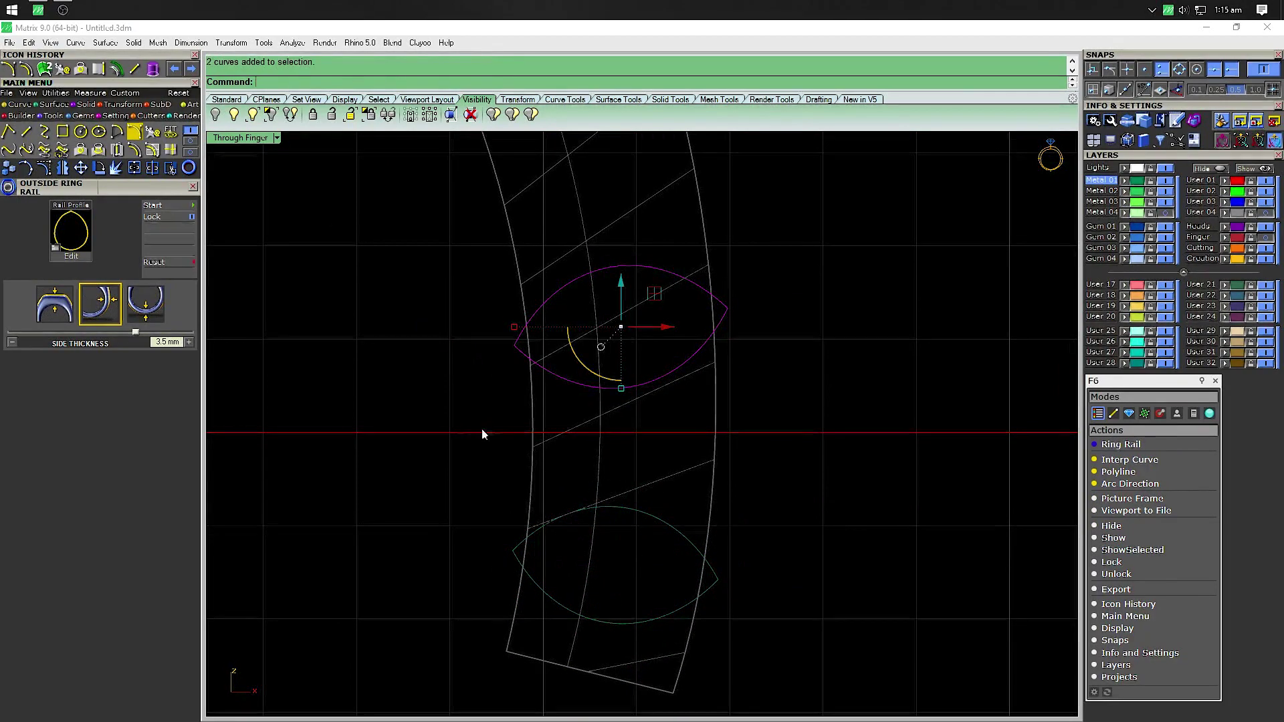
{"action": "right_click", "coordinate": [468, 425]}
{"action": "key", "text": "Return"}
{"action": "left_click", "coordinate": [556, 519]}
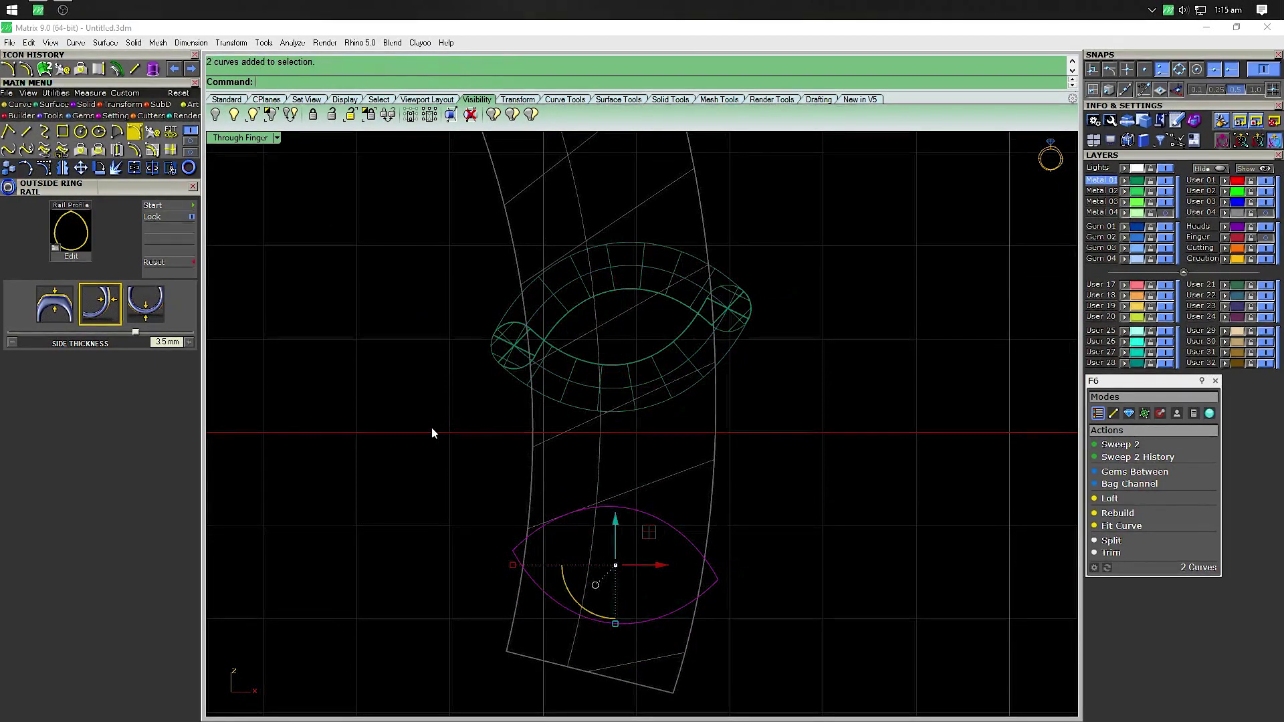
{"action": "right_click", "coordinate": [431, 434]}
{"action": "key", "text": "Escape"}
{"action": "key", "text": "ctrl+z"}
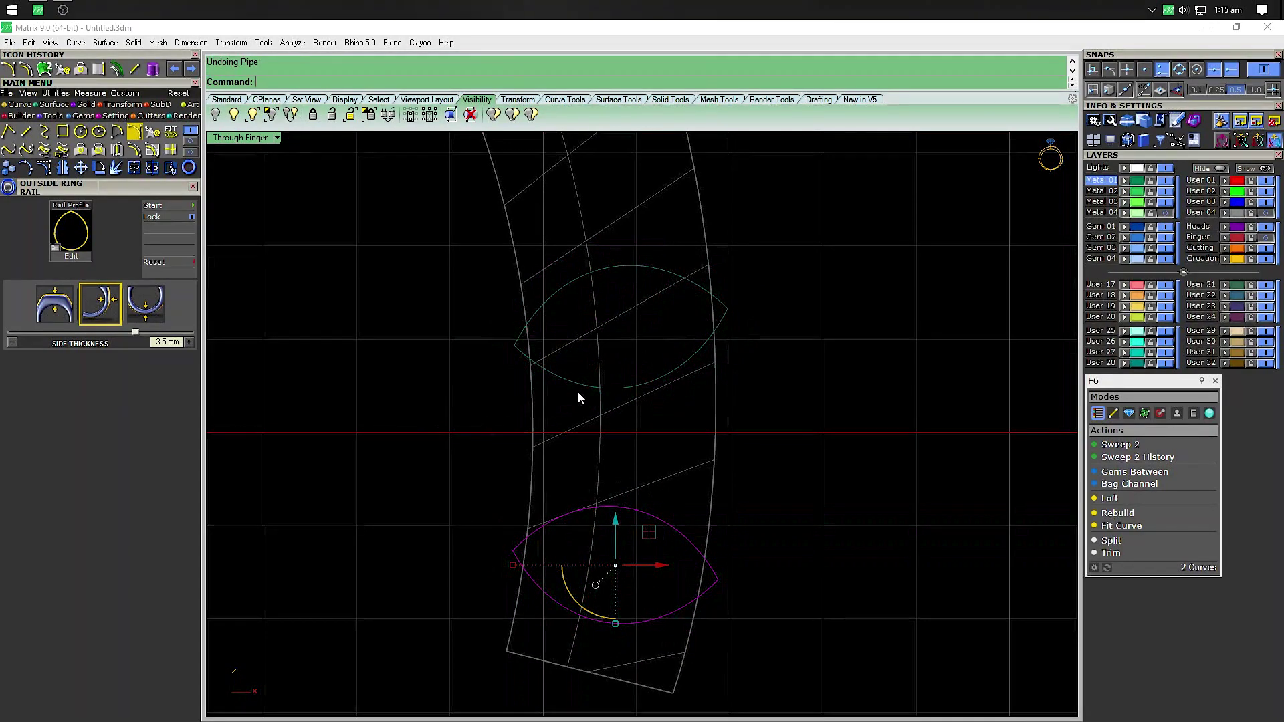
{"action": "left_click", "coordinate": [580, 388]}
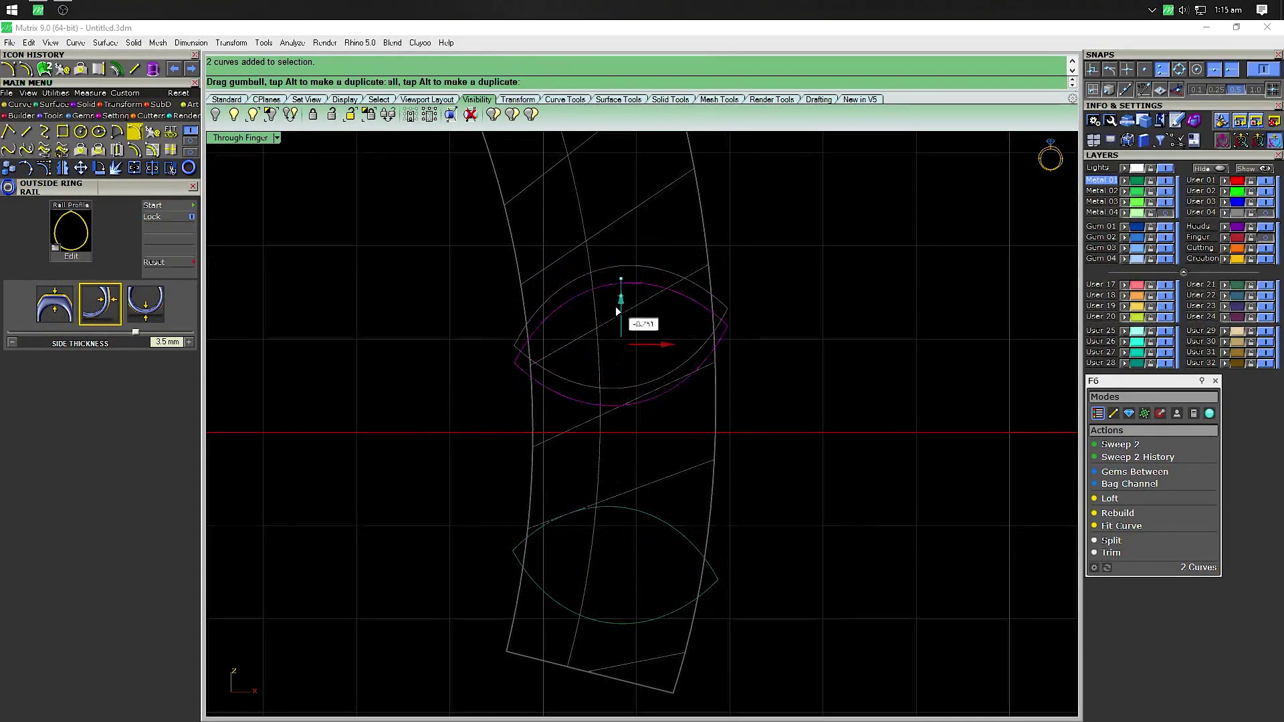
Slide the upper marquise lens down the strip and place a tilted copy higher on the band
{"action": "mouse_move", "coordinate": [616, 315]}
{"action": "left_mouse_down"}
{"action": "mouse_move", "coordinate": [661, 358]}
{"action": "mouse_move", "coordinate": [653, 342]}
{"action": "left_mouse_up"}
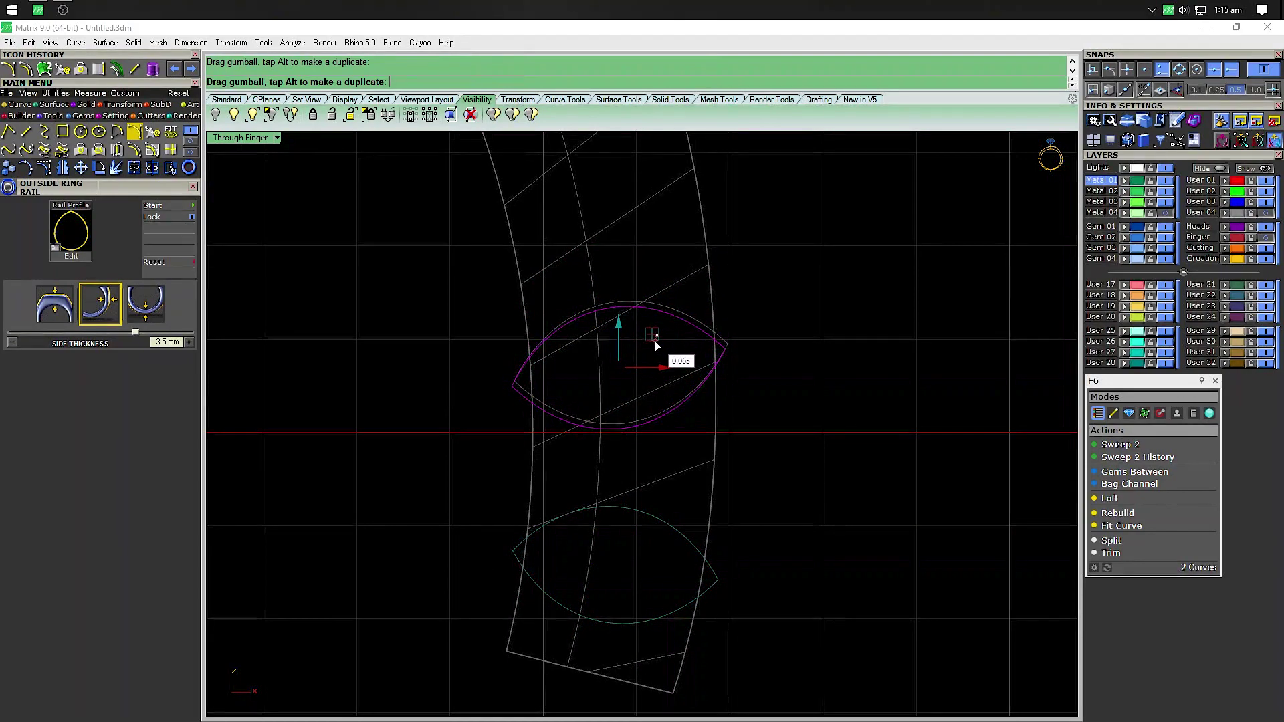
{"action": "left_click", "coordinate": [435, 273]}
{"action": "right_click_drag", "start_coordinate": [435, 273], "coordinate": [426, 427]}
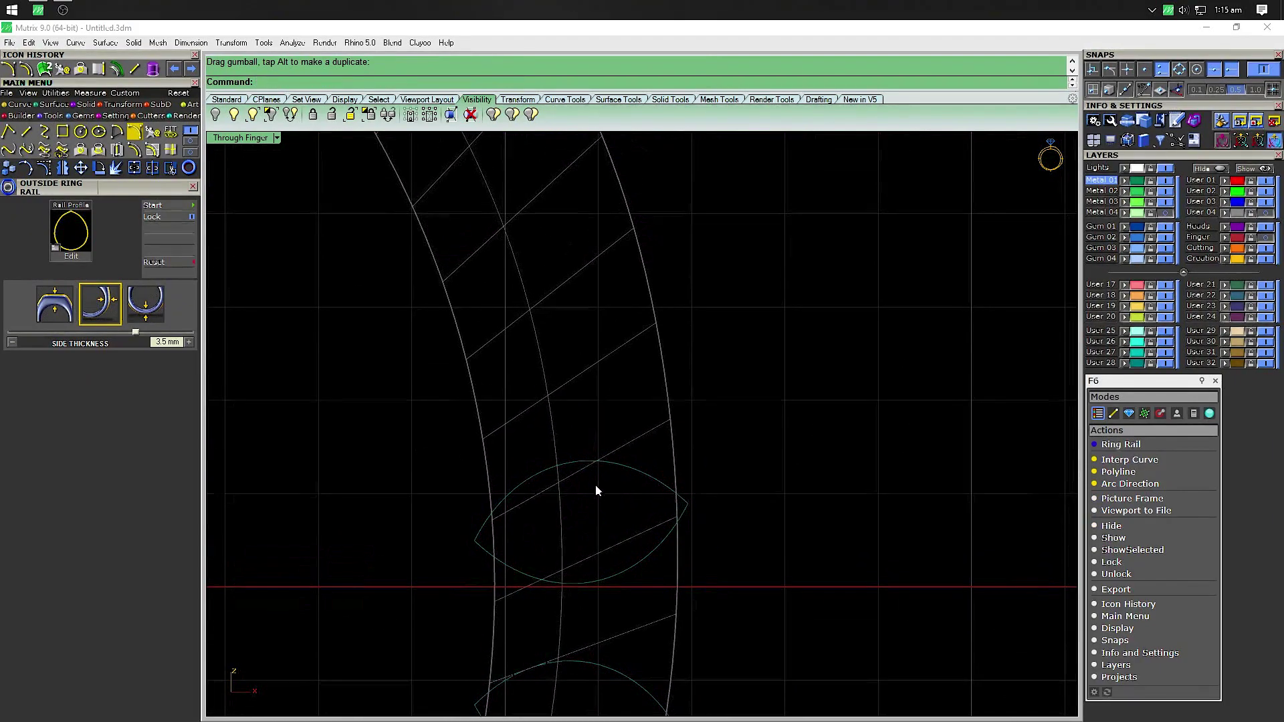
{"action": "left_click_drag", "start_coordinate": [617, 488], "coordinate": [578, 284]}
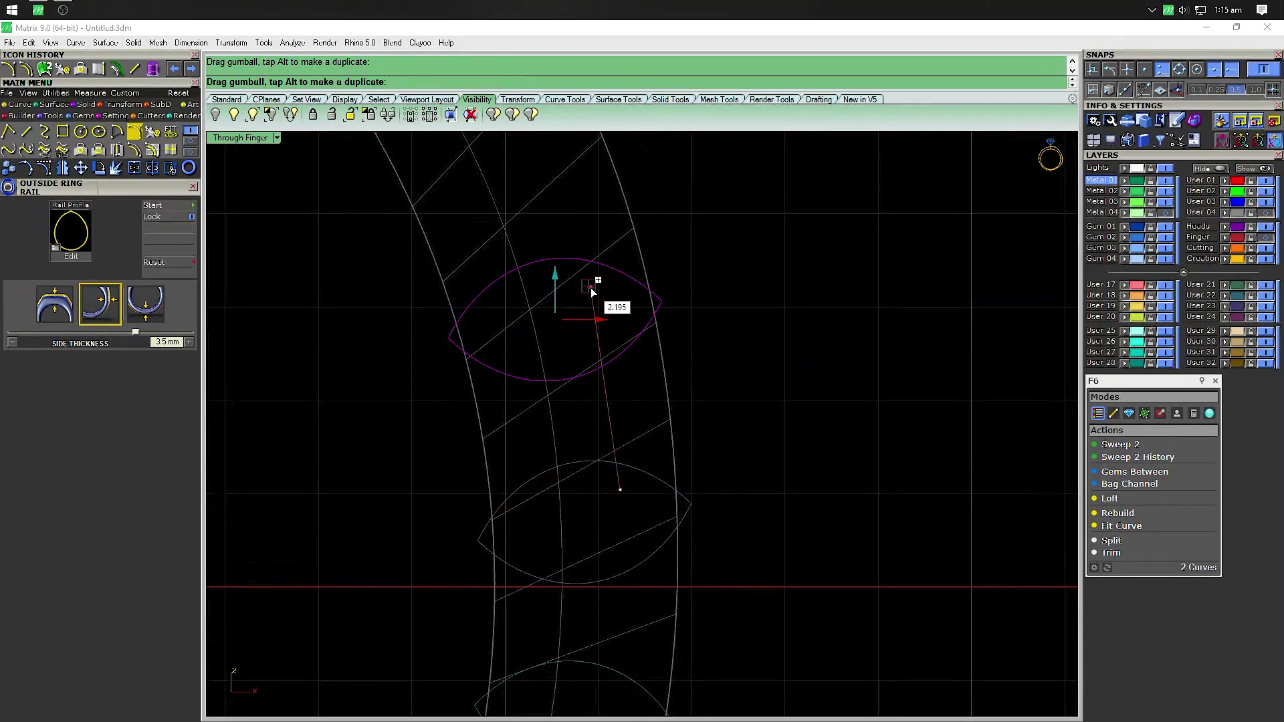
{"action": "left_click_drag", "start_coordinate": [579, 289], "coordinate": [591, 288]}
{"action": "left_click_drag", "start_coordinate": [535, 369], "coordinate": [539, 388]}
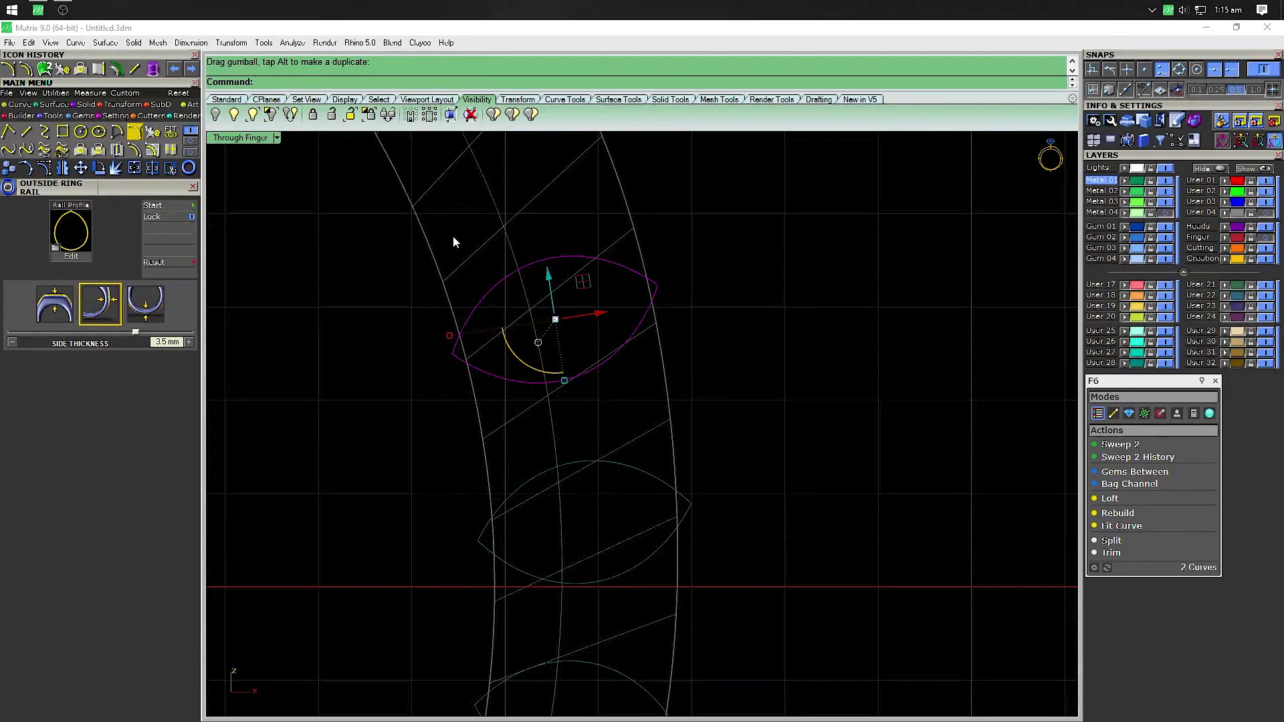
{"action": "right_click_drag", "start_coordinate": [512, 282], "coordinate": [589, 376]}
Add another marquise copy further up, rotated and nudged between the rails
{"action": "left_click_drag", "start_coordinate": [654, 381], "coordinate": [591, 214]}
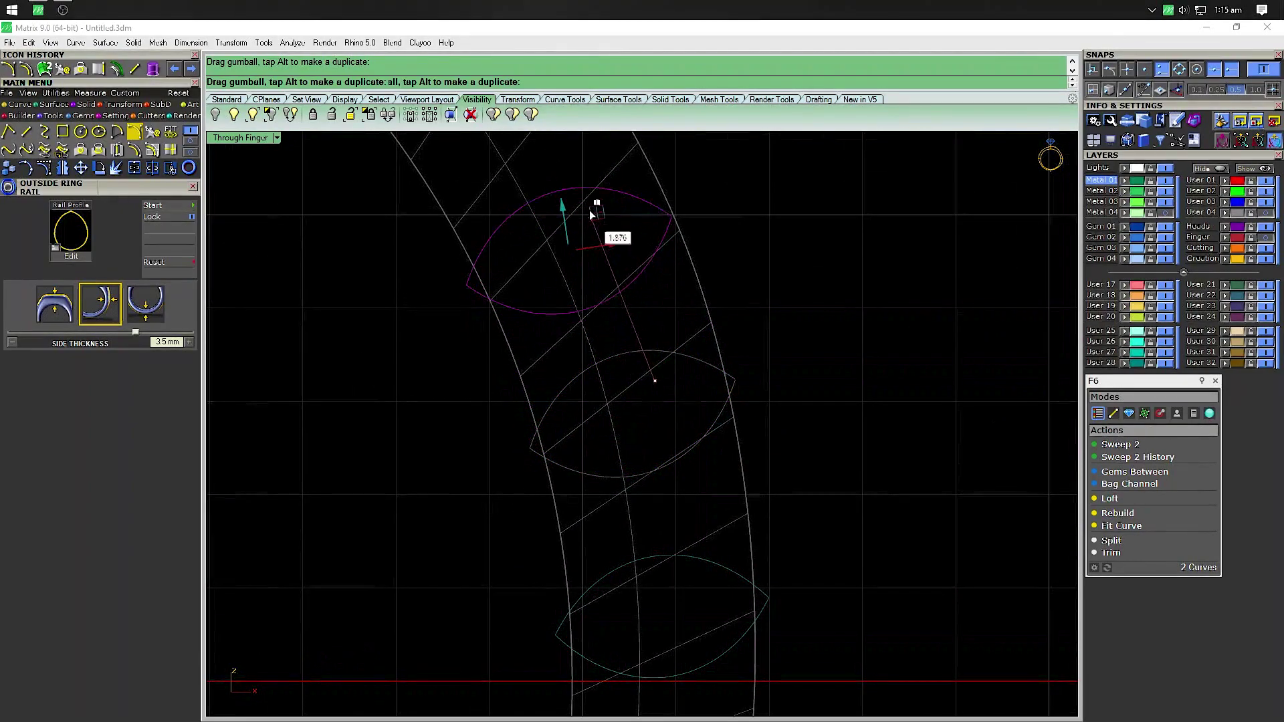
{"action": "right_click_drag", "start_coordinate": [588, 223], "coordinate": [631, 422]}
{"action": "scroll", "coordinate": [632, 392], "scroll_direction": "up", "scroll_amount": 4}
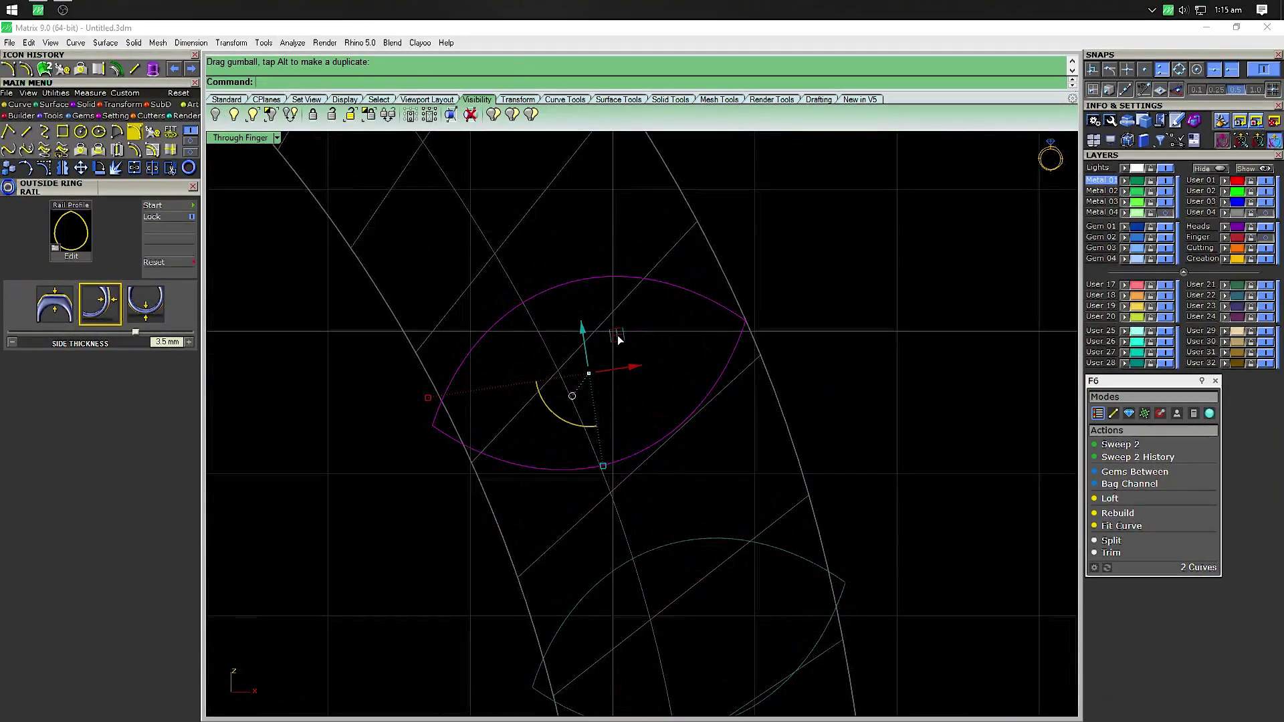
{"action": "left_click_drag", "start_coordinate": [551, 408], "coordinate": [559, 419]}
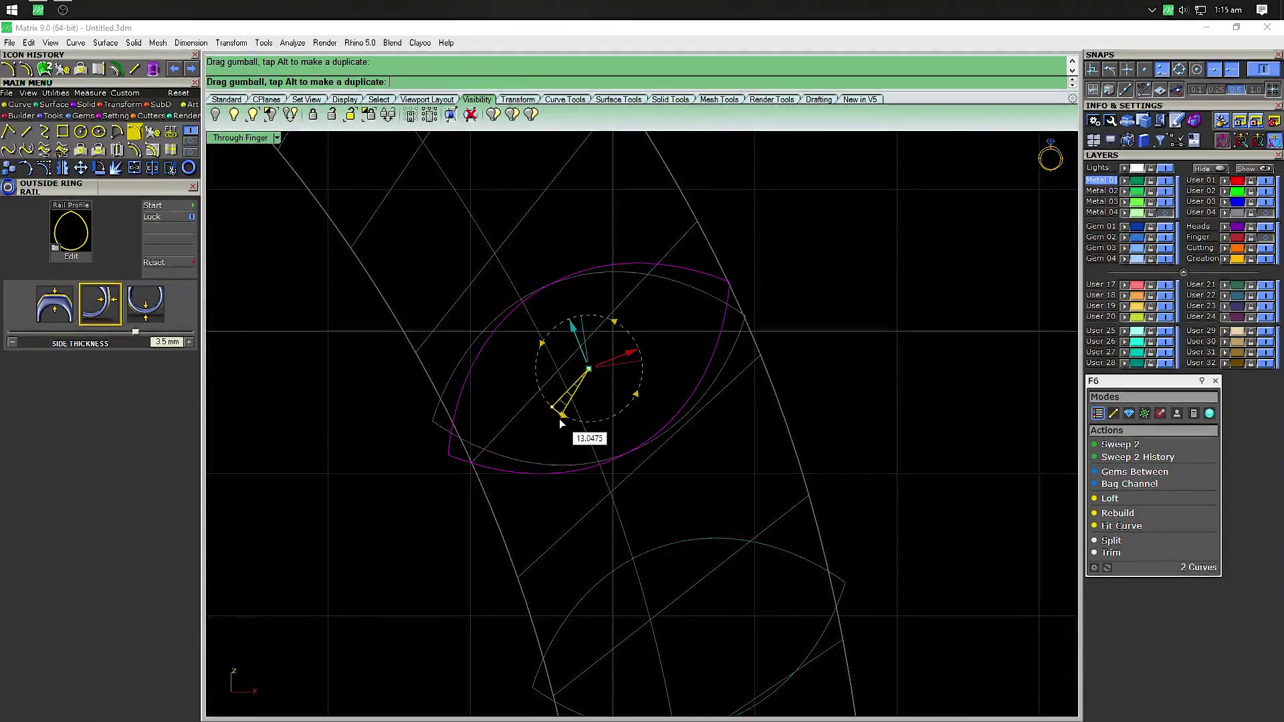
{"action": "left_click_drag", "start_coordinate": [607, 326], "coordinate": [612, 325]}
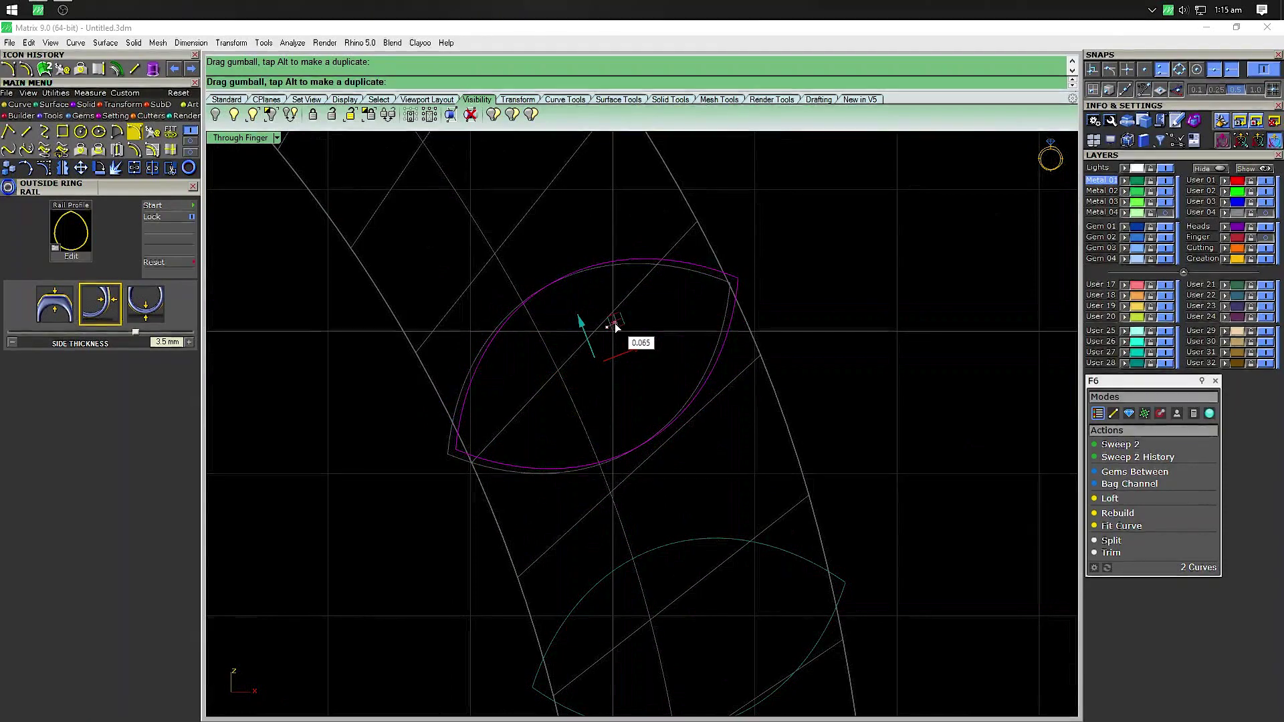
{"action": "right_click_drag", "start_coordinate": [452, 272], "coordinate": [561, 404]}
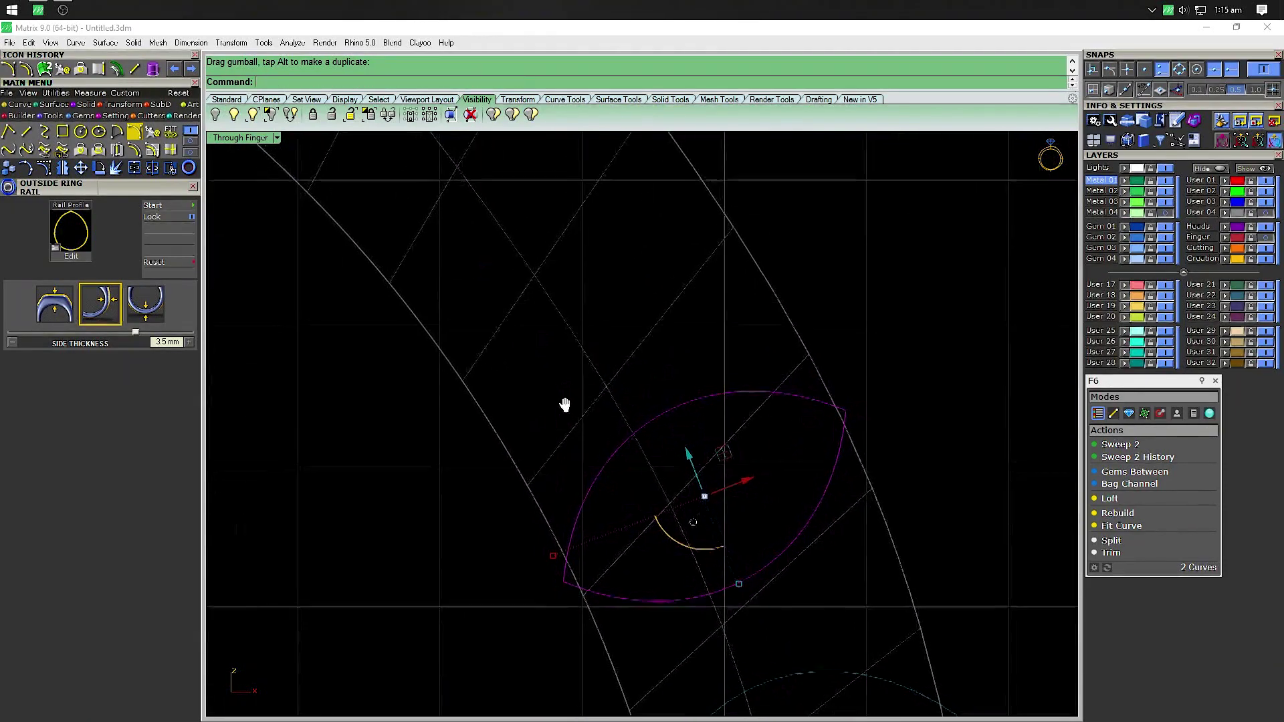
{"action": "scroll", "coordinate": [651, 434], "scroll_direction": "down", "scroll_amount": 1}
Place more rotated marquise copies further up the curved band to complete the row
{"action": "left_click_drag", "start_coordinate": [705, 446], "coordinate": [595, 248]}
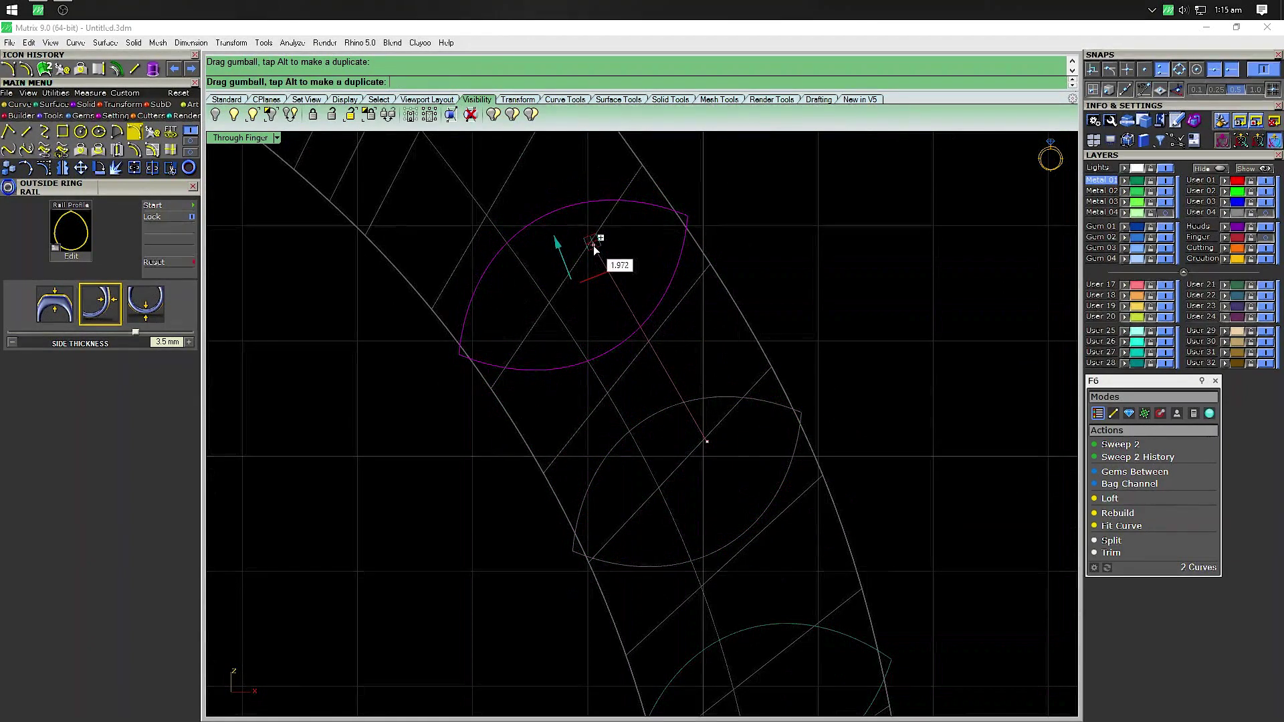
{"action": "left_click_drag", "start_coordinate": [546, 330], "coordinate": [521, 347]}
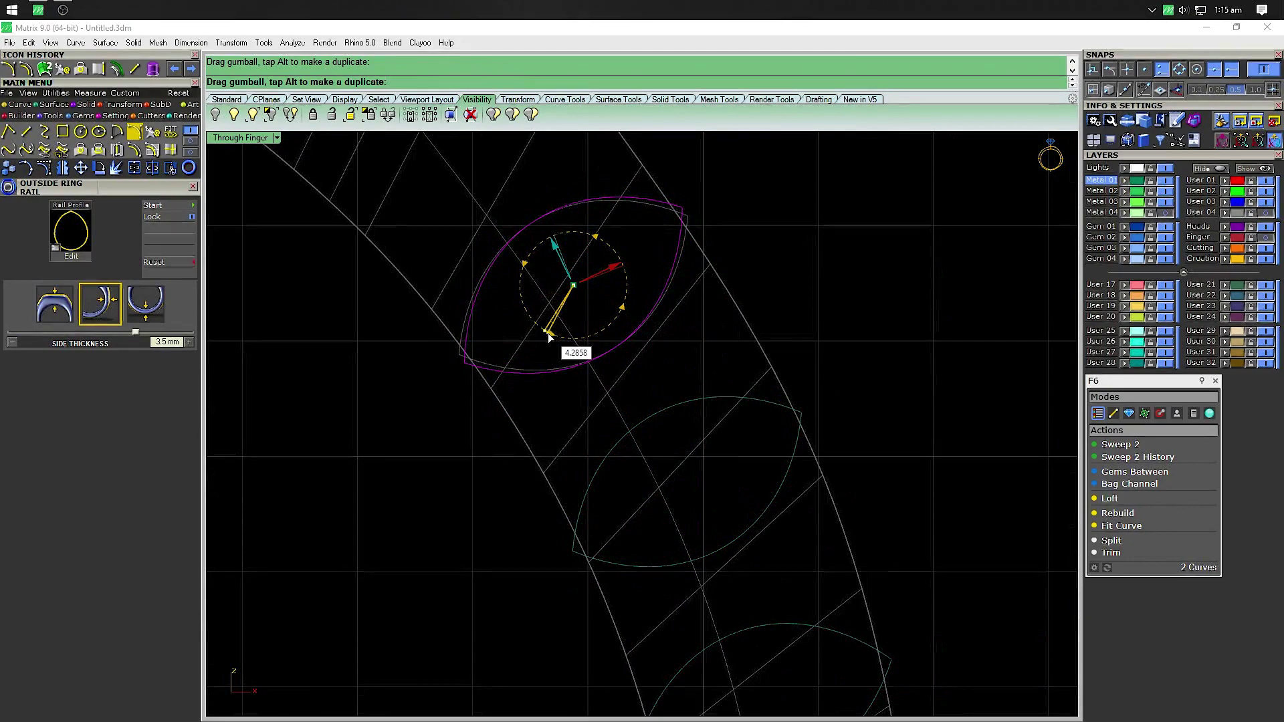
{"action": "right_click_drag", "start_coordinate": [442, 254], "coordinate": [554, 416]}
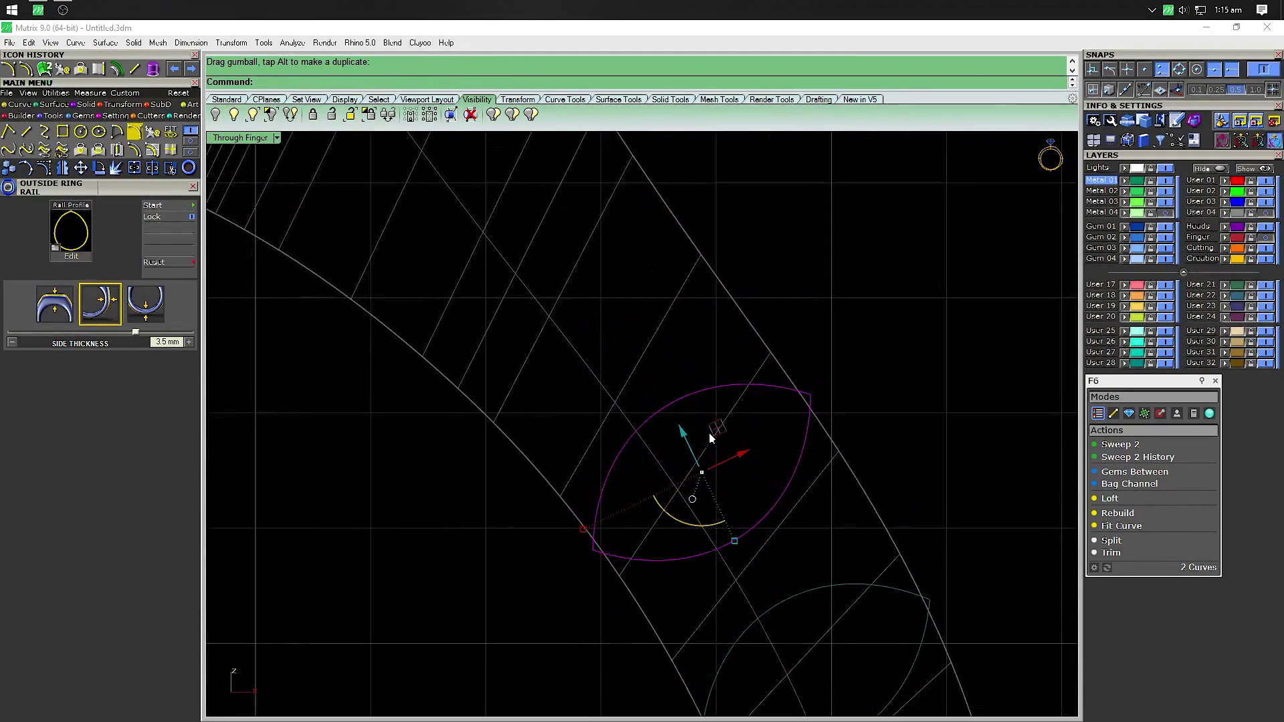
{"action": "left_click_drag", "start_coordinate": [713, 438], "coordinate": [584, 243]}
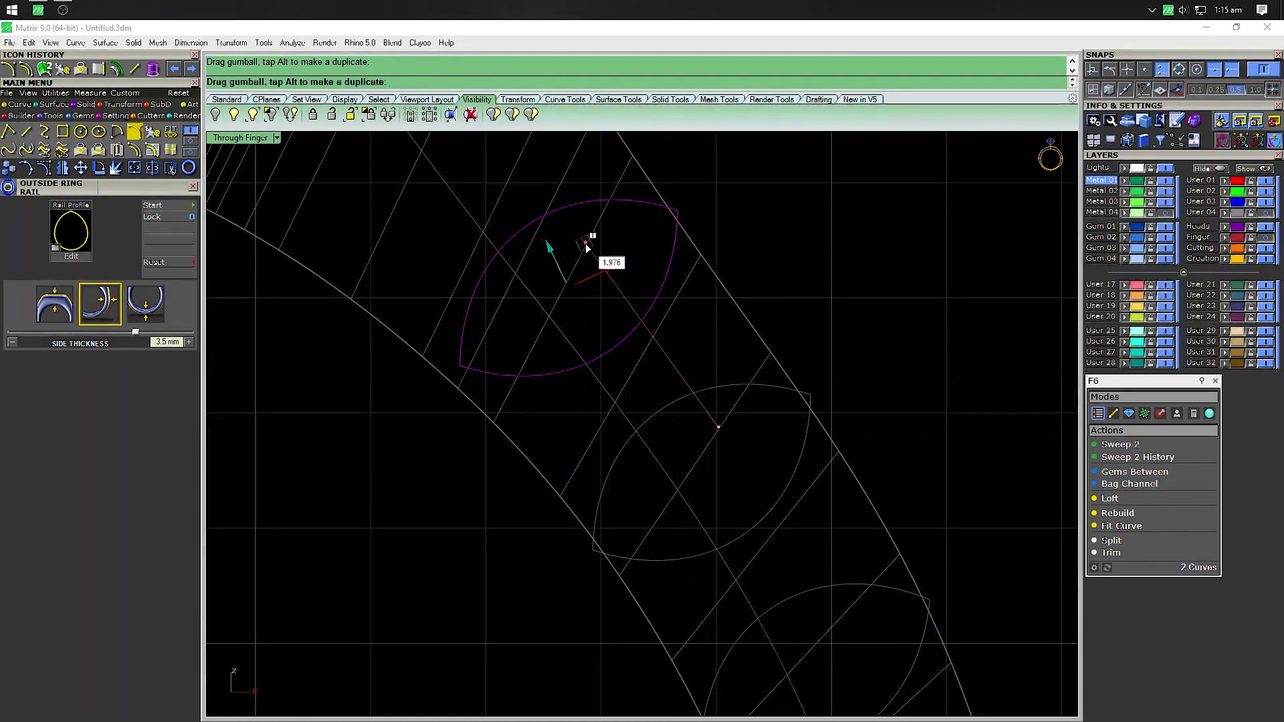
{"action": "right_click_drag", "start_coordinate": [448, 314], "coordinate": [448, 372]}
{"action": "left_click_drag", "start_coordinate": [540, 395], "coordinate": [544, 399]}
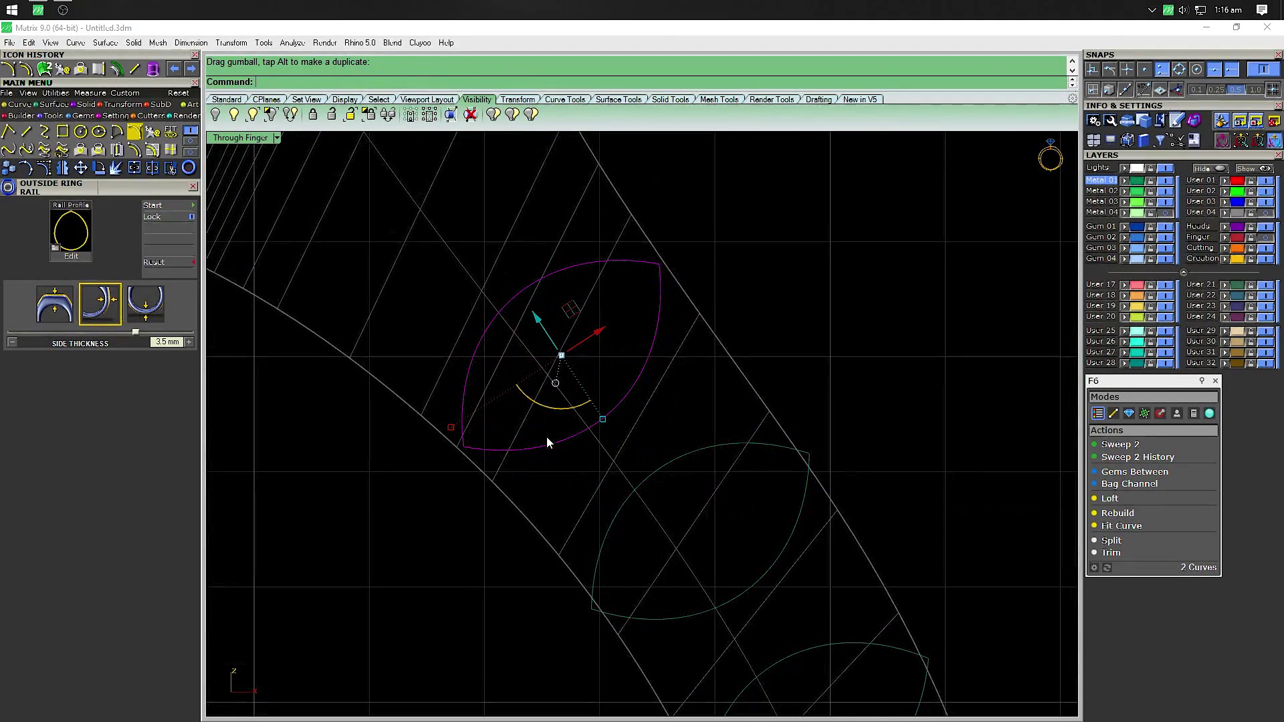
{"action": "left_click_drag", "start_coordinate": [597, 422], "coordinate": [603, 424]}
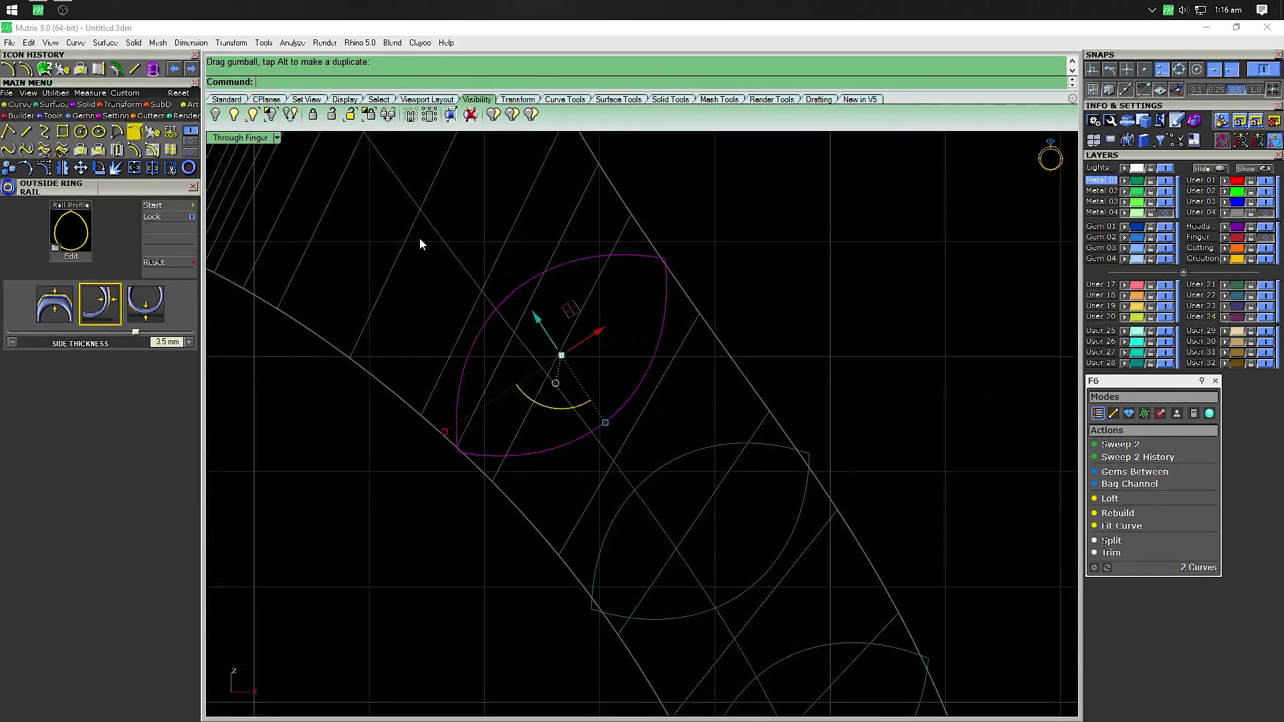
{"action": "right_click_drag", "start_coordinate": [420, 238], "coordinate": [609, 488]}
{"action": "left_click", "coordinate": [651, 415]}
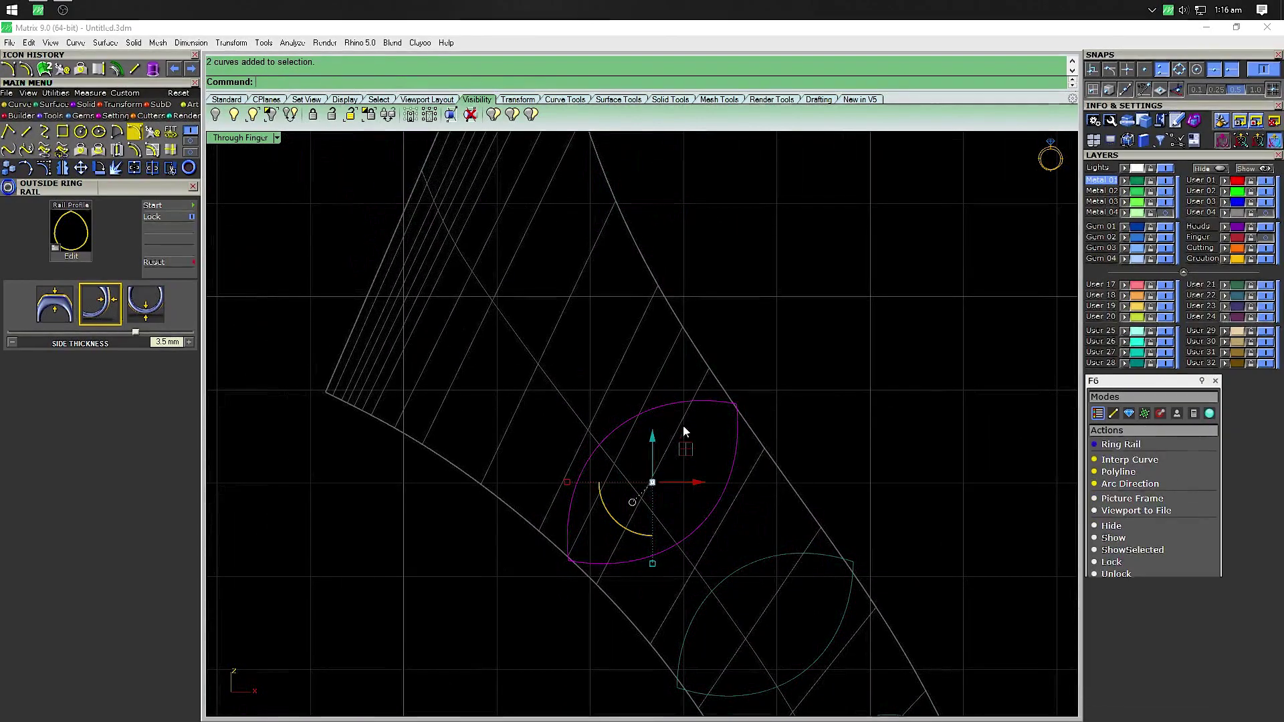
{"action": "mouse_move", "coordinate": [686, 441]}
{"action": "left_mouse_down"}
{"action": "mouse_move", "coordinate": [560, 258]}
{"action": "mouse_move", "coordinate": [551, 281]}
{"action": "left_mouse_up"}
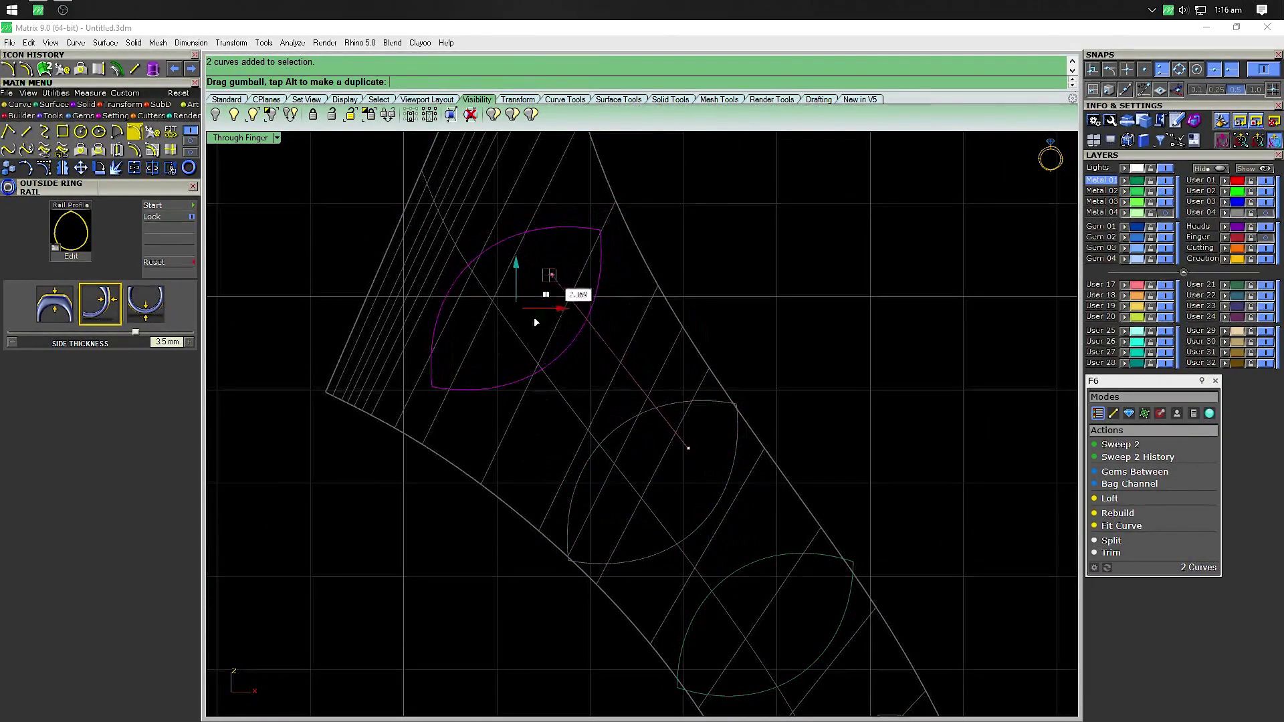
{"action": "key", "text": "Escape"}
Enlarge the top marquise lens to fill the wider band and restore the four-view layout
{"action": "left_click", "coordinate": [506, 385]}
{"action": "mouse_move", "coordinate": [496, 377]}
{"action": "left_mouse_down"}
{"action": "mouse_move", "coordinate": [535, 398]}
{"action": "mouse_move", "coordinate": [535, 415]}
{"action": "left_mouse_up"}
{"action": "left_click_drag", "start_coordinate": [536, 274], "coordinate": [538, 279]}
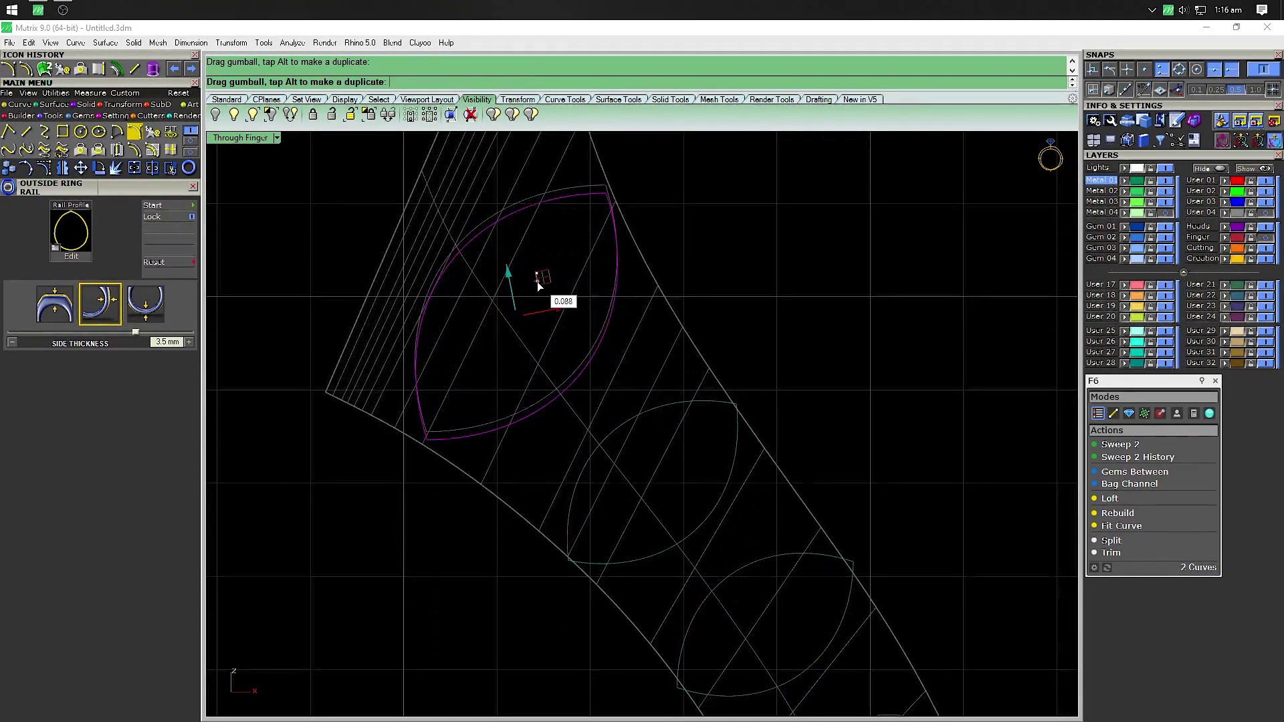
{"action": "right_click_drag", "start_coordinate": [740, 296], "coordinate": [607, 311]}
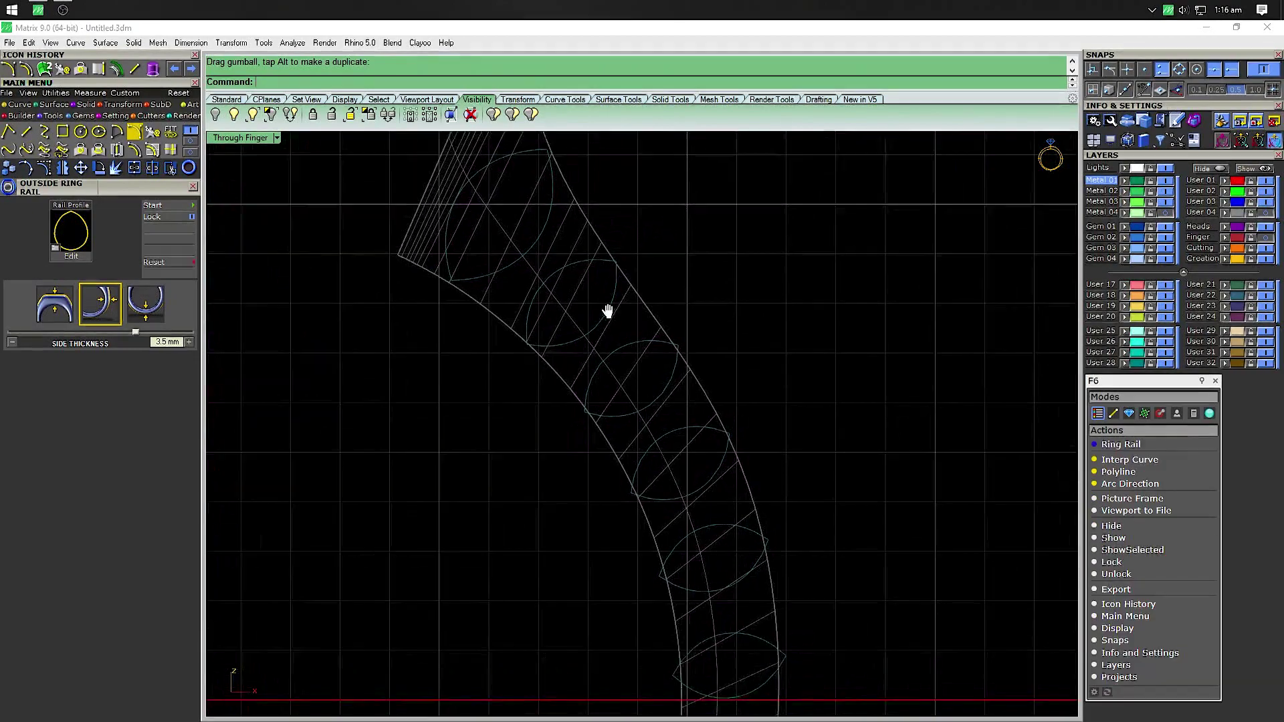
{"action": "scroll", "coordinate": [603, 306], "scroll_direction": "up", "scroll_amount": 2}
{"action": "scroll", "coordinate": [626, 436], "scroll_direction": "down", "scroll_amount": 5}
{"action": "scroll", "coordinate": [588, 266], "scroll_direction": "up", "scroll_amount": 8}
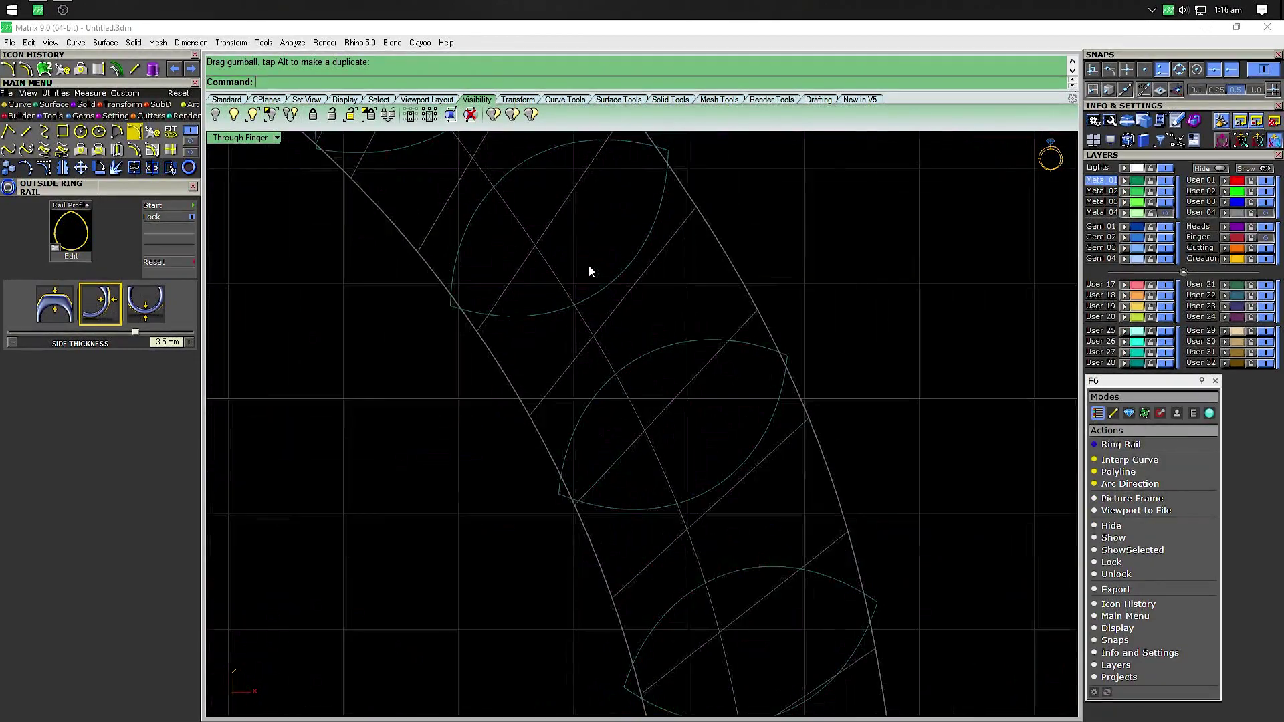
{"action": "scroll", "coordinate": [589, 267], "scroll_direction": "down", "scroll_amount": 5}
{"action": "double_click", "coordinate": [239, 138]}
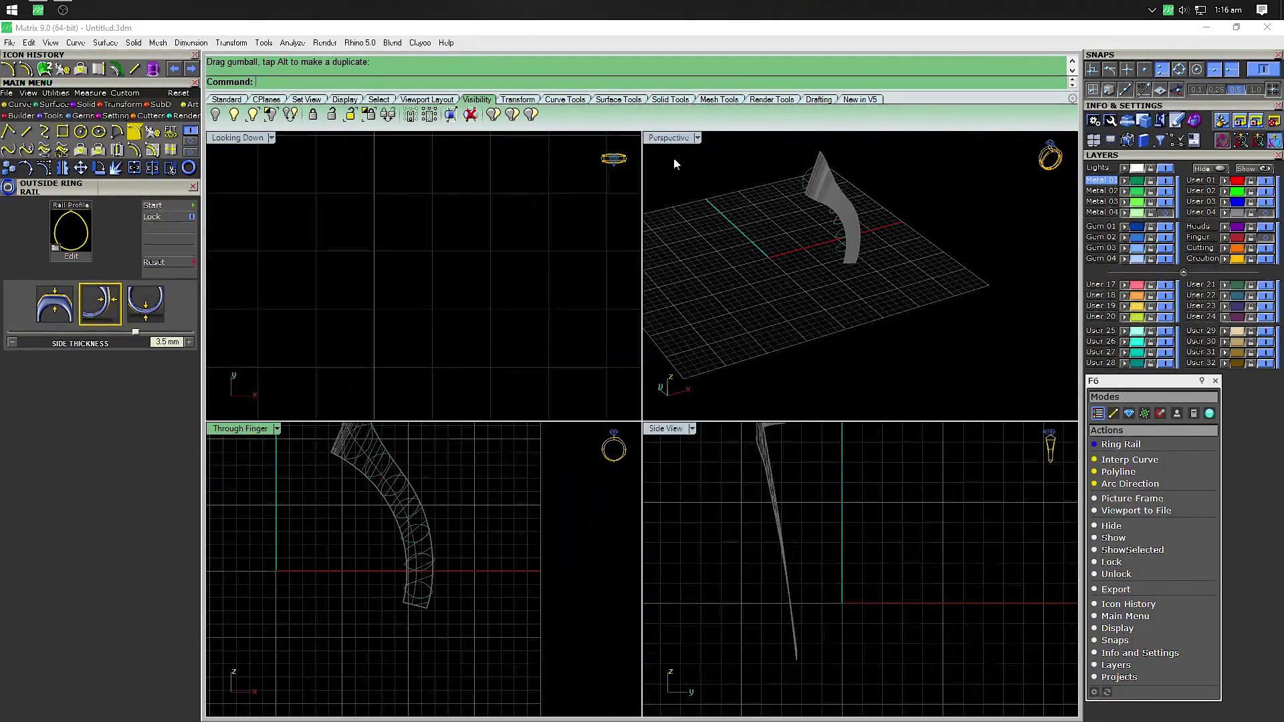
Maximize the Perspective view and unlock the shank band surface
{"action": "double_click", "coordinate": [668, 138]}
{"action": "right_click_drag", "start_coordinate": [575, 290], "coordinate": [358, 107]}
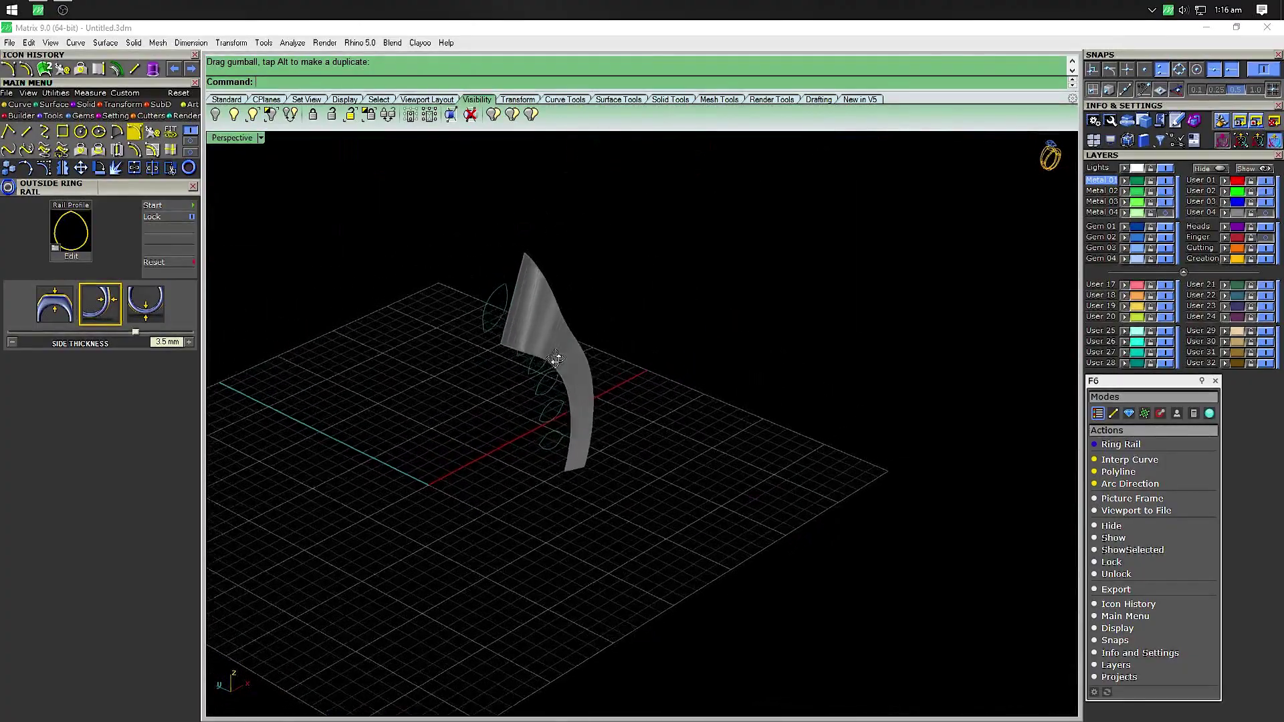
{"action": "left_click", "coordinate": [356, 117]}
{"action": "key", "text": "Return"}
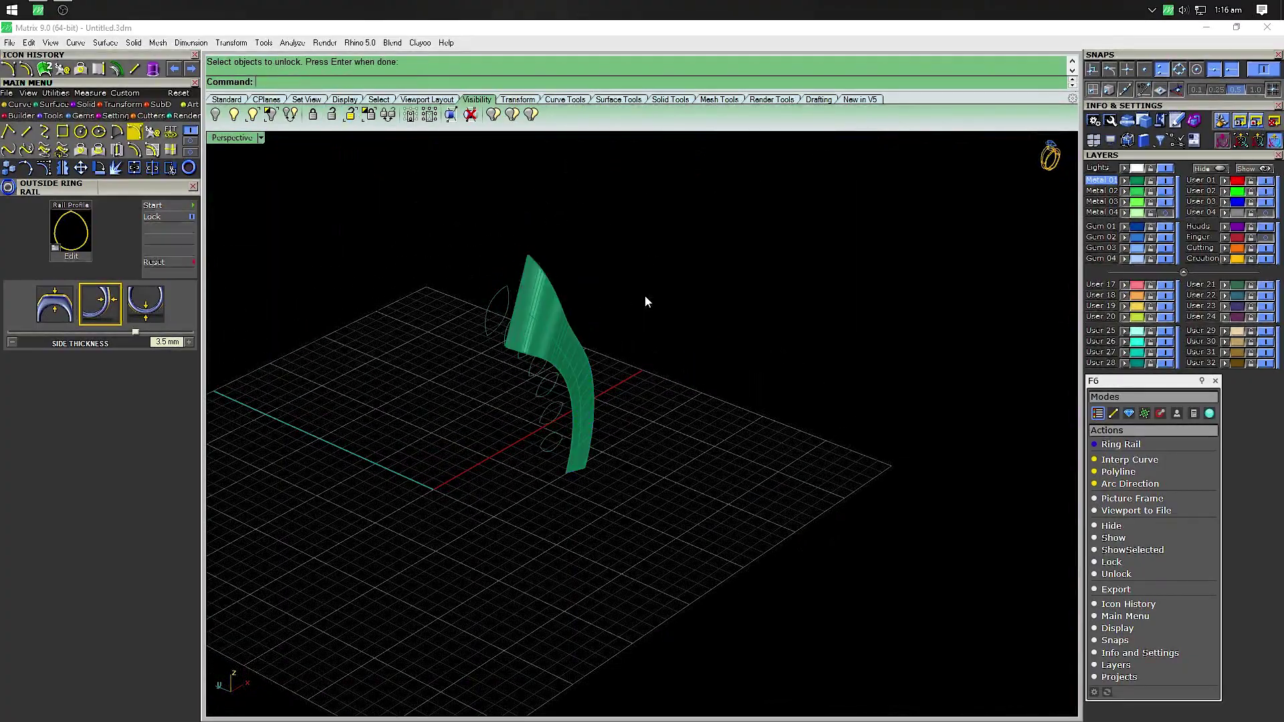
{"action": "right_click_drag", "start_coordinate": [645, 295], "coordinate": [607, 266]}
{"action": "key", "text": "ctrl+F2"}
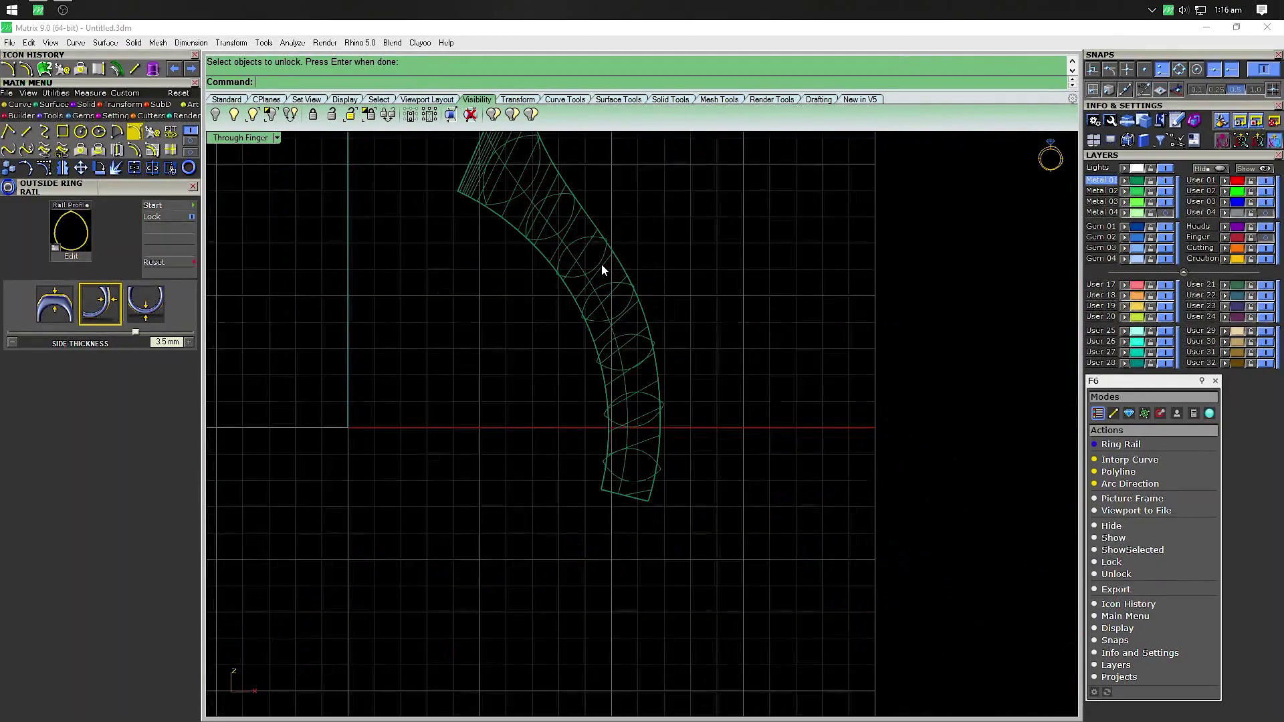
{"action": "scroll", "coordinate": [610, 349], "scroll_direction": "up", "scroll_amount": 3}
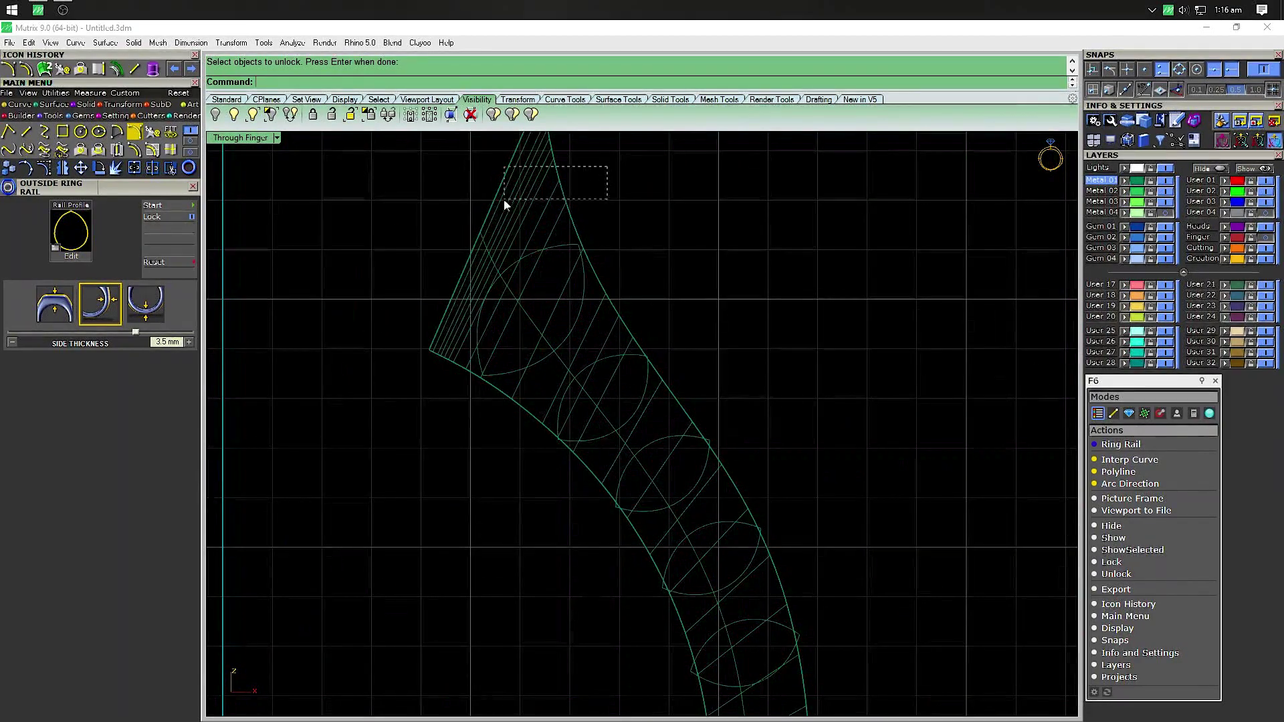
{"action": "left_click_drag", "start_coordinate": [504, 199], "coordinate": [491, 203]}
{"action": "key", "text": "Return"}
{"action": "scroll", "coordinate": [382, 198], "scroll_direction": "down", "scroll_amount": 3}
Project the marquise lens curves onto the band surface and delete the surface
{"action": "left_click_drag", "start_coordinate": [374, 192], "coordinate": [687, 534]}
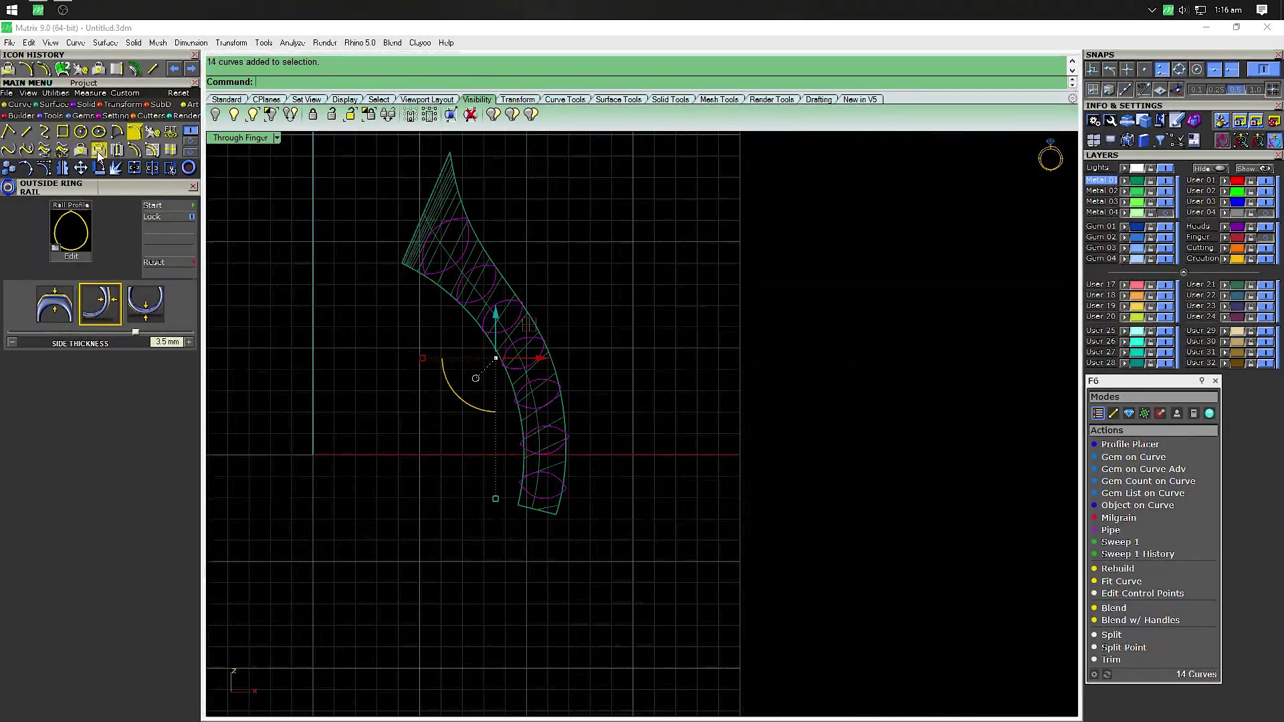
{"action": "left_click", "coordinate": [152, 148]}
{"action": "left_click", "coordinate": [367, 195]}
{"action": "key", "text": "Return"}
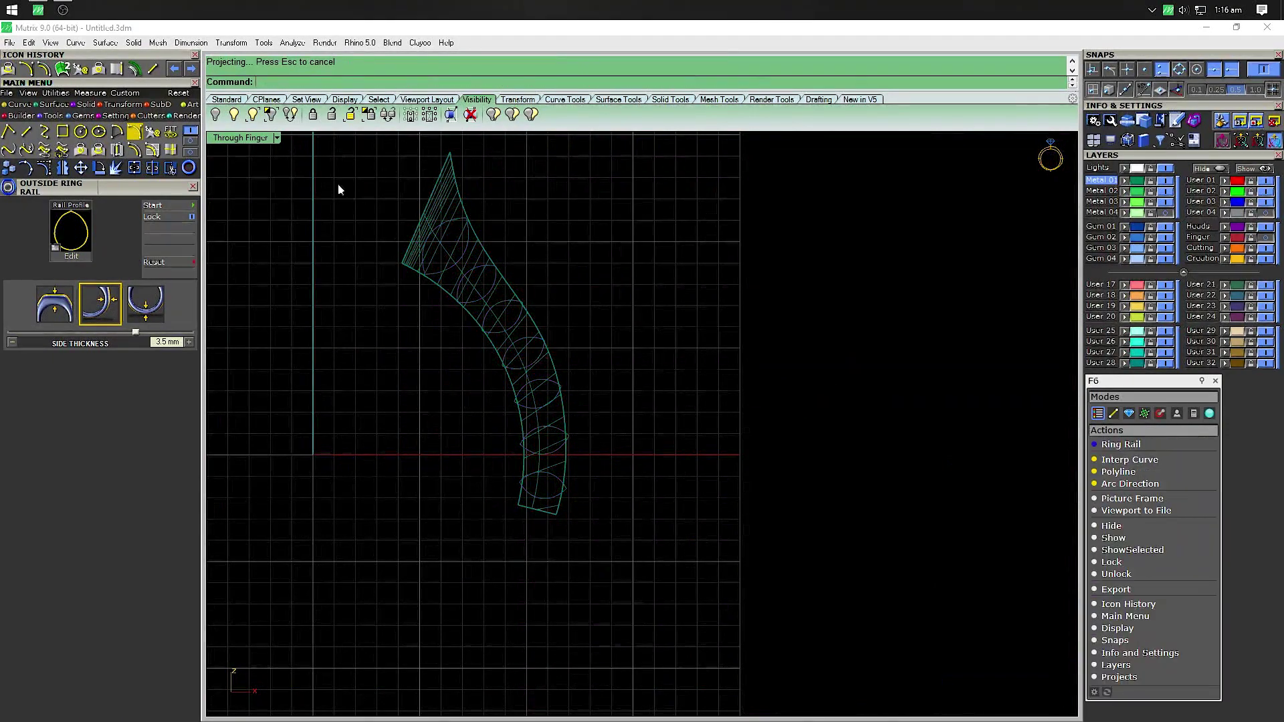
{"action": "mouse_move", "coordinate": [613, 230]}
{"action": "right_mouse_down"}
{"action": "mouse_move", "coordinate": [619, 367]}
{"action": "mouse_move", "coordinate": [676, 359]}
{"action": "right_mouse_up"}
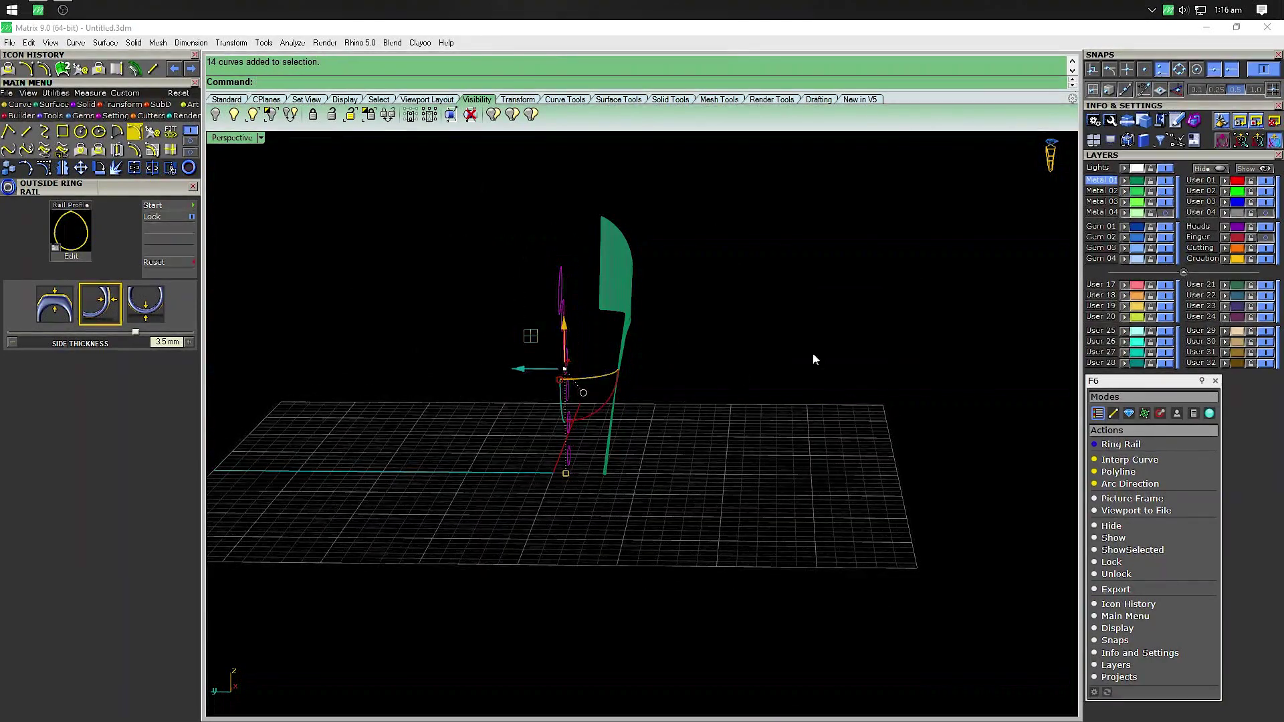
{"action": "right_click_drag", "start_coordinate": [862, 304], "coordinate": [589, 271]}
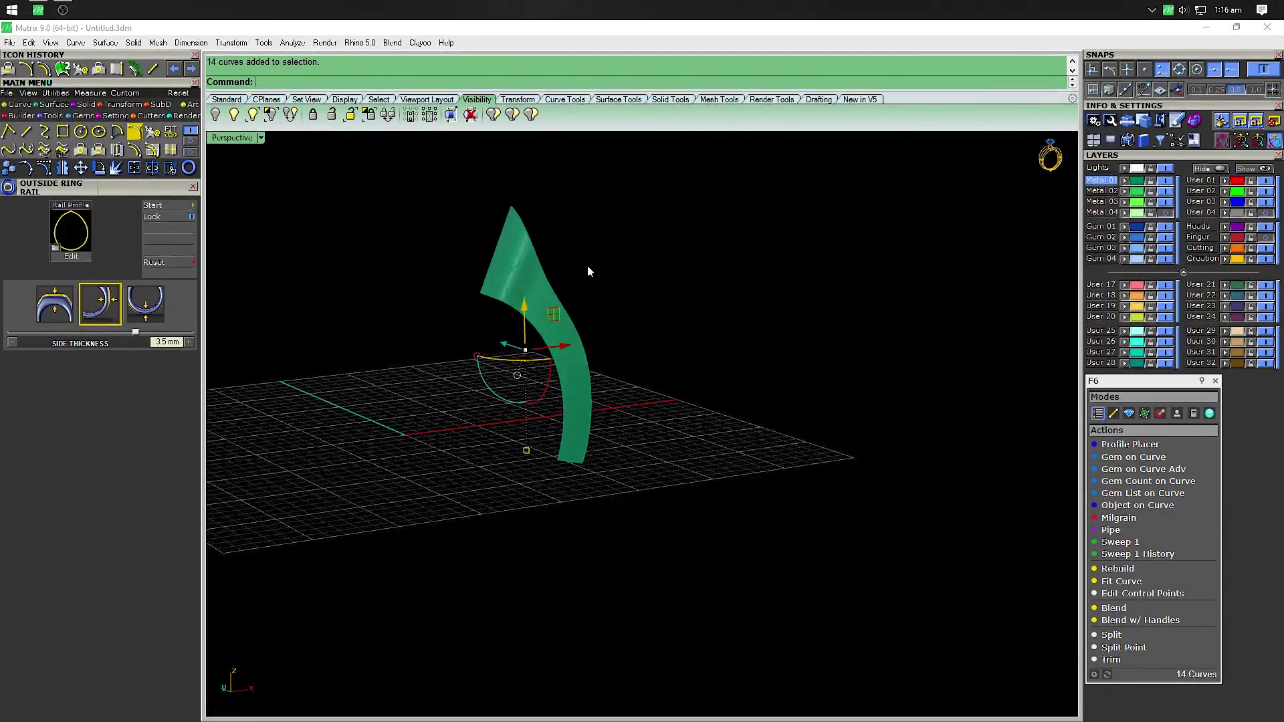
{"action": "left_click", "coordinate": [523, 238]}
{"action": "key", "text": "Delete"}
Pipe the projected loop curves into solid wire loops and show all hidden parts
{"action": "left_click_drag", "start_coordinate": [470, 442], "coordinate": [468, 444]}
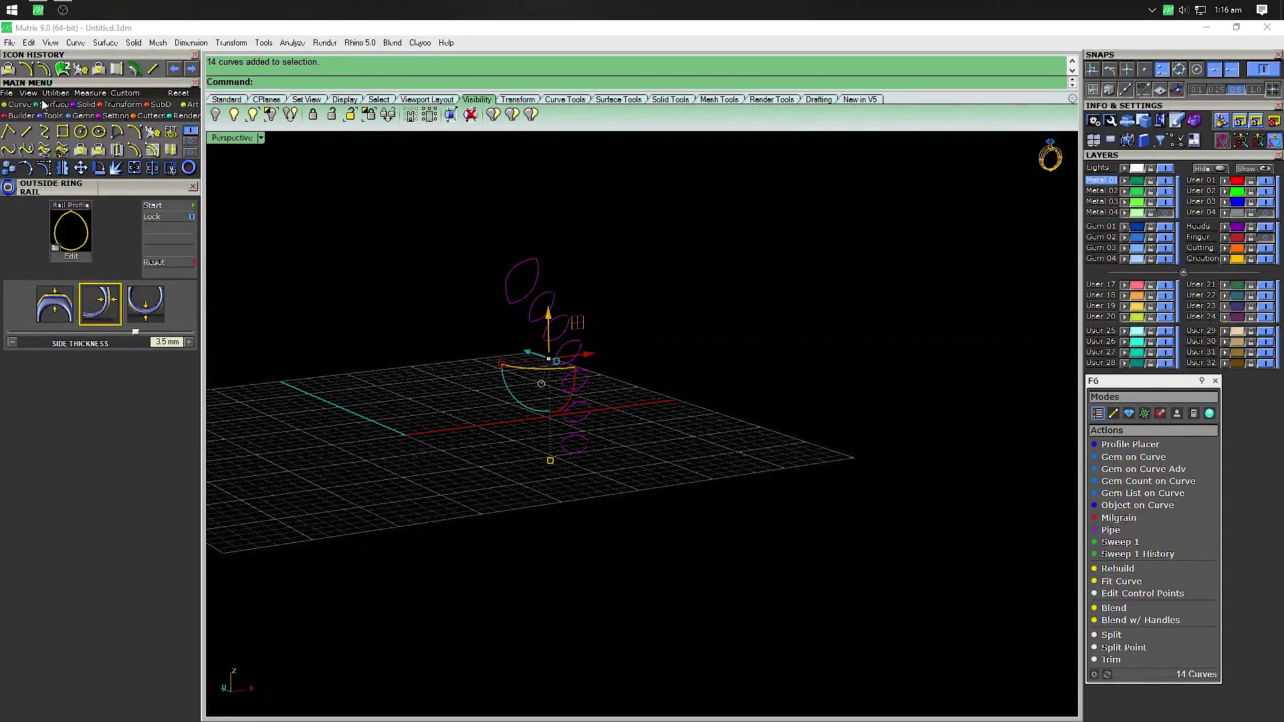
{"action": "left_click", "coordinate": [83, 106]}
{"action": "left_click", "coordinate": [8, 150]}
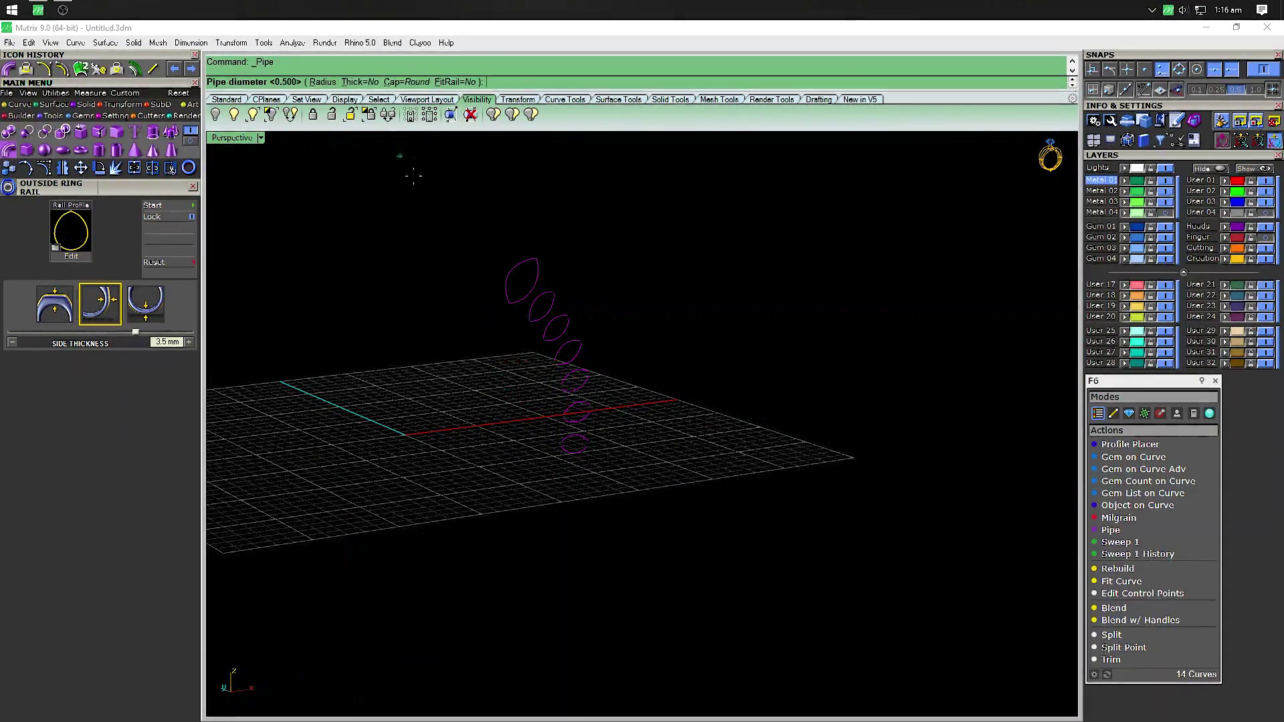
{"action": "key", "text": "Return"}
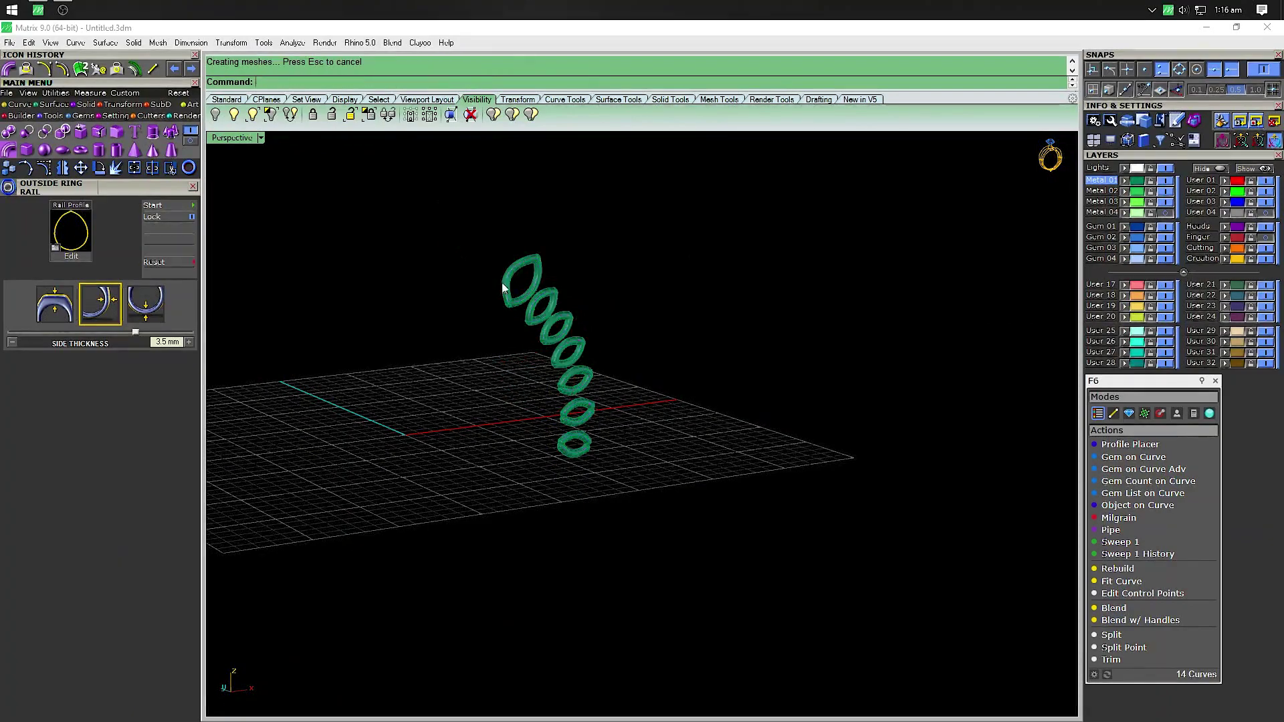
{"action": "left_click", "coordinate": [1250, 172]}
Orbit around the ring to inspect the filigree loops and leaf cluster on the shank
{"action": "mouse_move", "coordinate": [772, 336]}
{"action": "right_mouse_down"}
{"action": "mouse_move", "coordinate": [660, 344]}
{"action": "mouse_move", "coordinate": [745, 363]}
{"action": "mouse_move", "coordinate": [625, 464]}
{"action": "mouse_move", "coordinate": [759, 403]}
{"action": "mouse_move", "coordinate": [808, 403]}
{"action": "mouse_move", "coordinate": [522, 404]}
{"action": "right_mouse_up"}
{"action": "scroll", "coordinate": [808, 403], "scroll_direction": "down", "scroll_amount": 5}
{"action": "left_click_drag", "start_coordinate": [540, 351], "coordinate": [834, 714]}
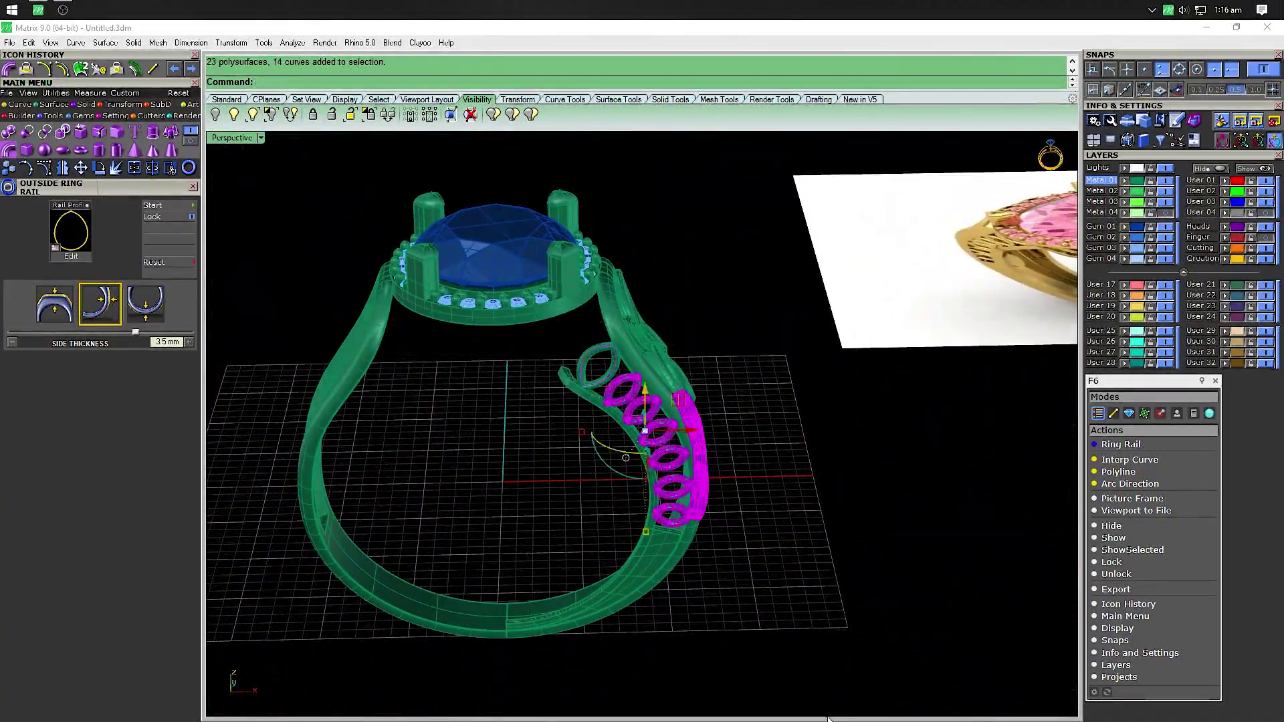
{"action": "left_click", "coordinate": [853, 483]}
{"action": "mouse_move", "coordinate": [853, 483]}
{"action": "right_mouse_down"}
{"action": "mouse_move", "coordinate": [700, 473]}
{"action": "mouse_move", "coordinate": [653, 305]}
{"action": "right_mouse_up"}
{"action": "left_click", "coordinate": [654, 304]}
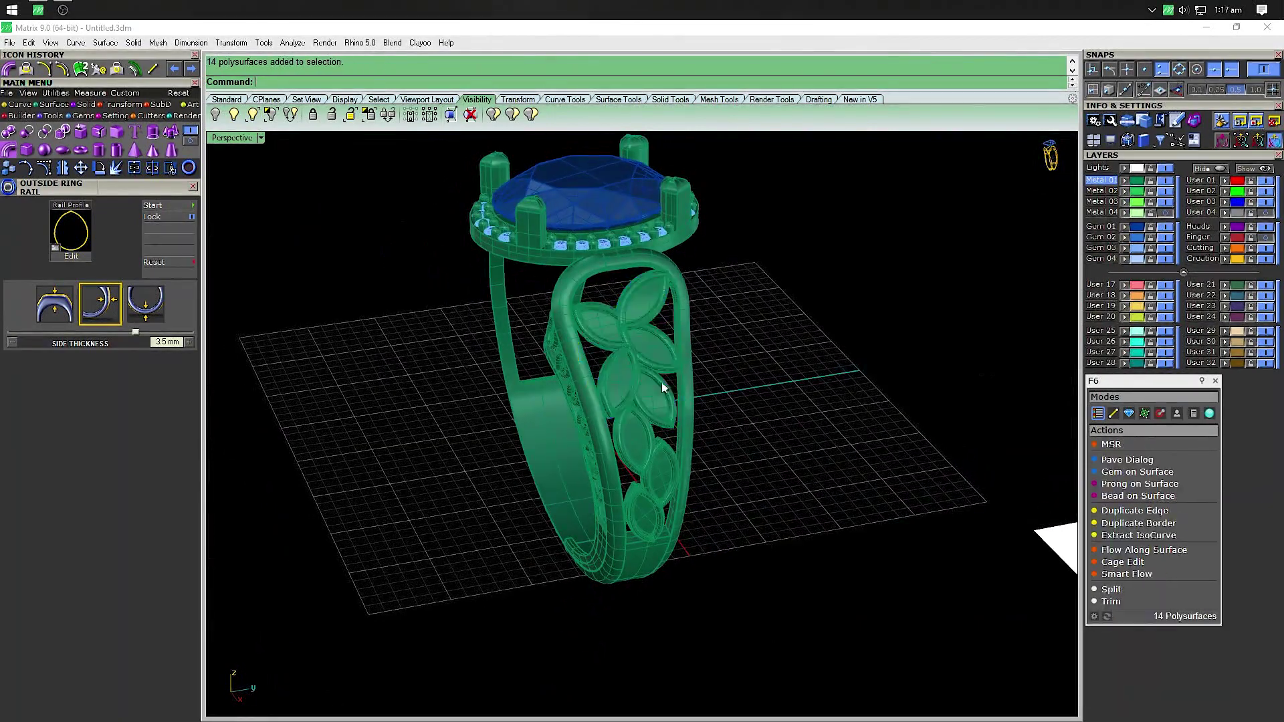
{"action": "scroll", "coordinate": [660, 383], "scroll_direction": "up", "scroll_amount": 5}
{"action": "scroll", "coordinate": [428, 302], "scroll_direction": "down", "scroll_amount": 5}
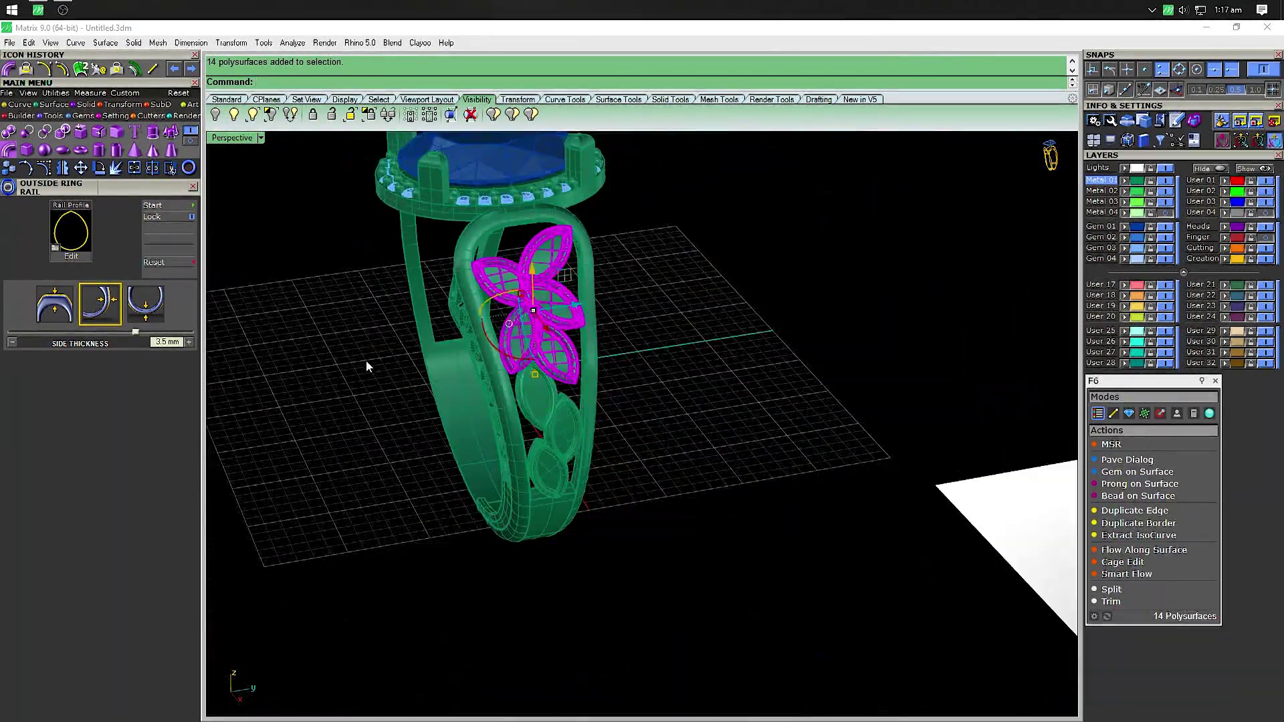
{"action": "left_click", "coordinate": [366, 359]}
{"action": "mouse_move", "coordinate": [367, 360]}
{"action": "right_mouse_down"}
{"action": "mouse_move", "coordinate": [375, 487]}
{"action": "mouse_move", "coordinate": [550, 421]}
{"action": "mouse_move", "coordinate": [545, 462]}
{"action": "mouse_move", "coordinate": [601, 398]}
{"action": "mouse_move", "coordinate": [493, 427]}
{"action": "mouse_move", "coordinate": [572, 467]}
{"action": "mouse_move", "coordinate": [560, 535]}
{"action": "right_mouse_up"}
{"action": "scroll", "coordinate": [593, 496], "scroll_direction": "up", "scroll_amount": 3}
Select the inner shank piece and all its marquise loops and group them
{"action": "left_click", "coordinate": [593, 497]}
{"action": "scroll", "coordinate": [593, 496], "scroll_direction": "down", "scroll_amount": 2}
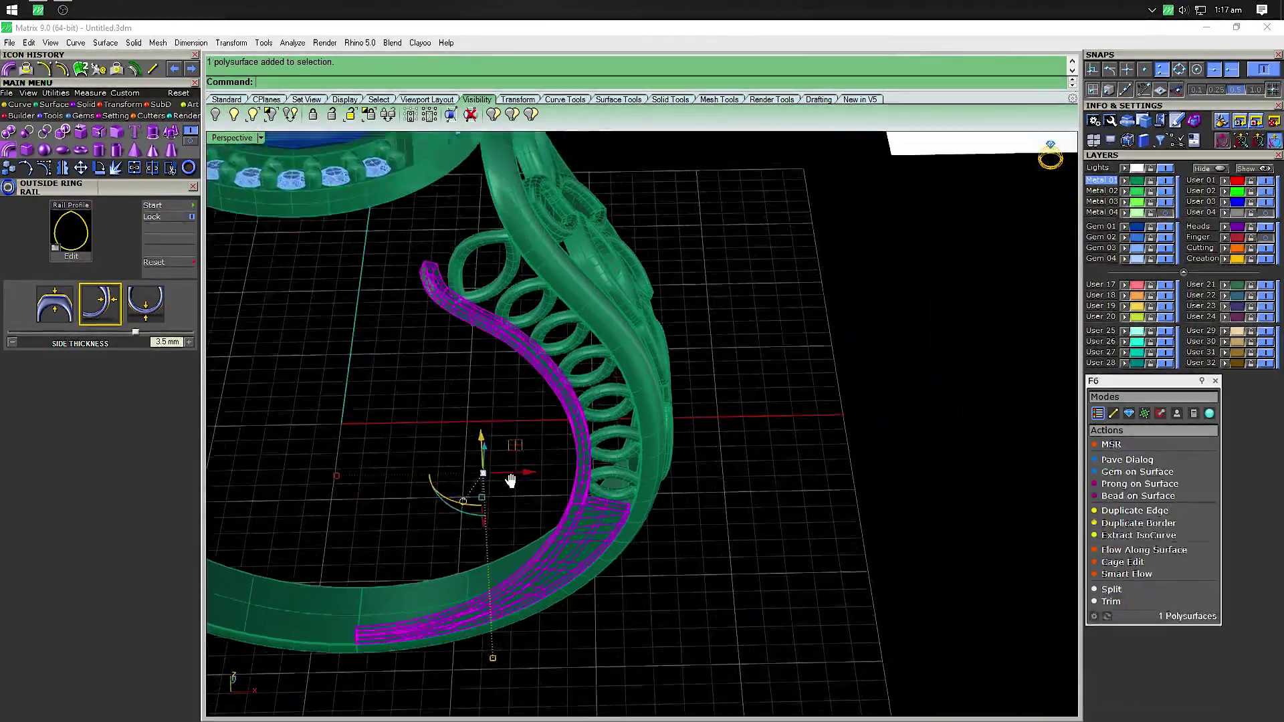
{"action": "scroll", "coordinate": [597, 515], "scroll_direction": "down", "scroll_amount": 2}
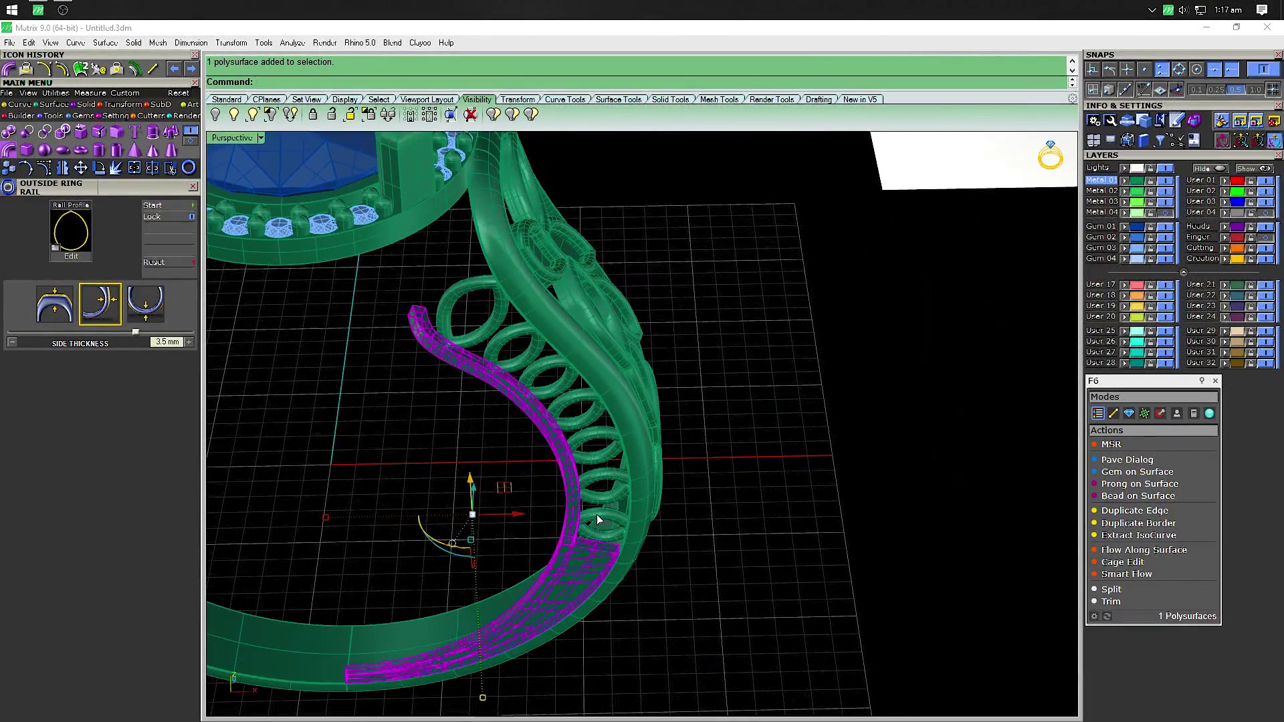
{"action": "left_click", "coordinate": [591, 447], "text": "shift"}
{"action": "left_click", "coordinate": [576, 418], "text": "shift"}
{"action": "left_click", "coordinate": [563, 396], "text": "shift"}
{"action": "left_click", "coordinate": [541, 368], "text": "shift"}
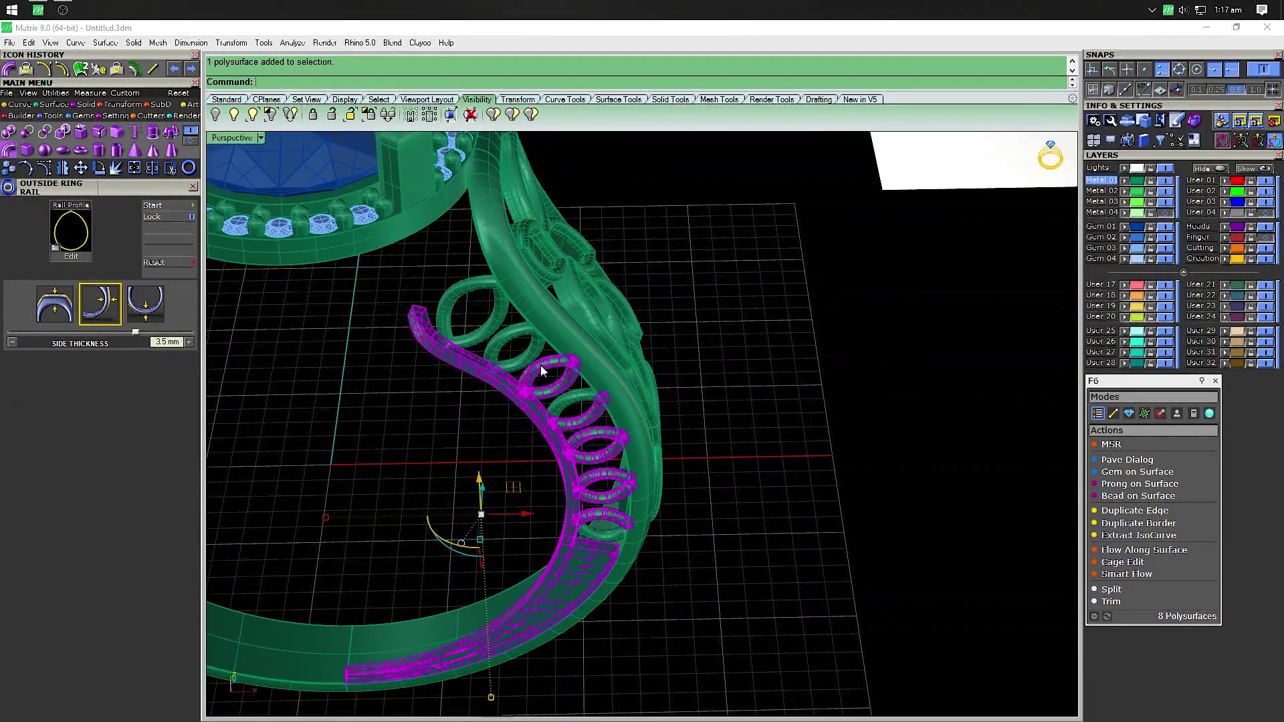
{"action": "left_click", "coordinate": [570, 402], "text": "shift"}
{"action": "left_click", "coordinate": [599, 532], "text": "shift"}
{"action": "right_click_drag", "start_coordinate": [599, 533], "coordinate": [542, 525]}
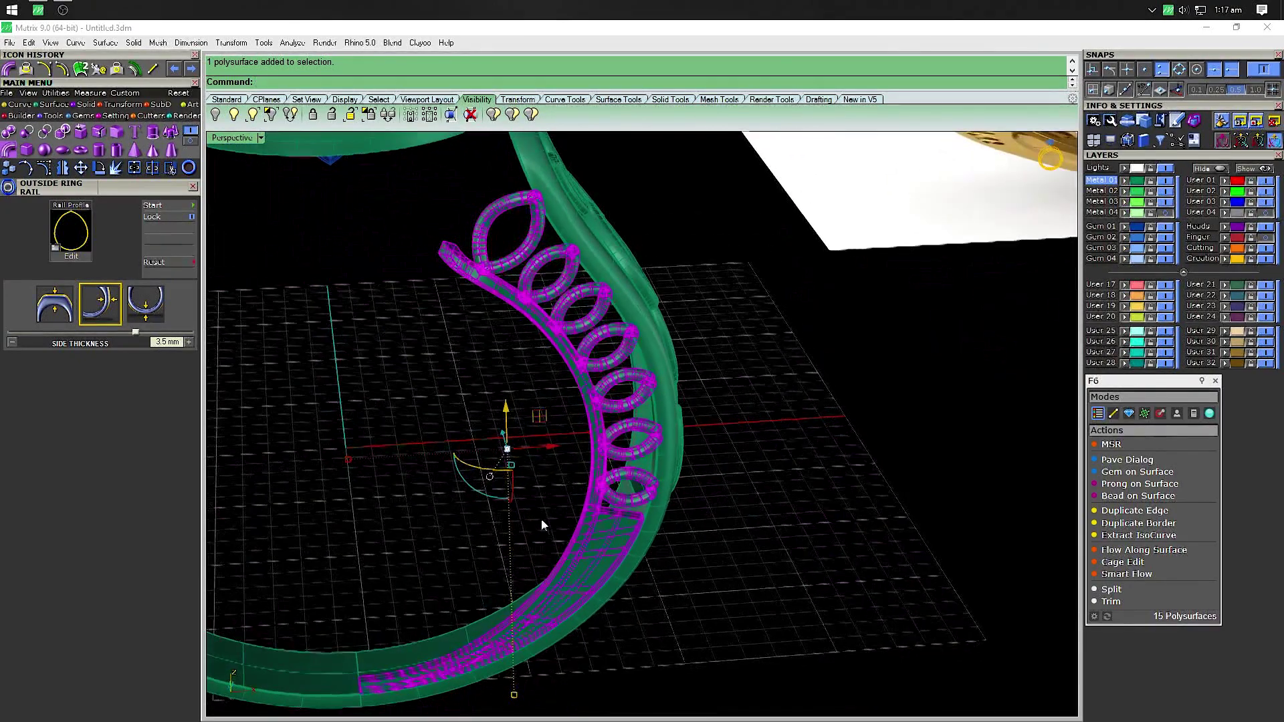
{"action": "scroll", "coordinate": [547, 517], "scroll_direction": "down", "scroll_amount": 5}
{"action": "key", "text": "ctrl+g"}
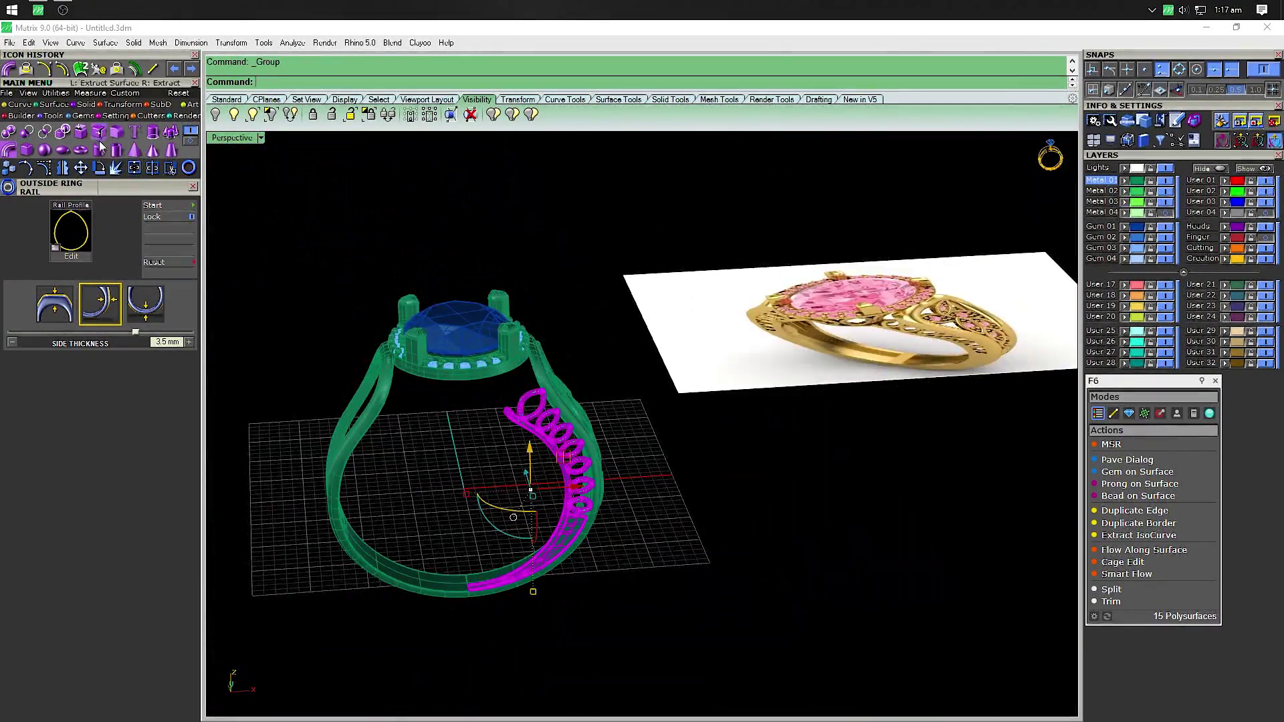
Mirror a copy of the grouped shank piece and loops across the ring centre
{"action": "left_click", "coordinate": [64, 168]}
{"action": "left_click", "coordinate": [446, 647]}
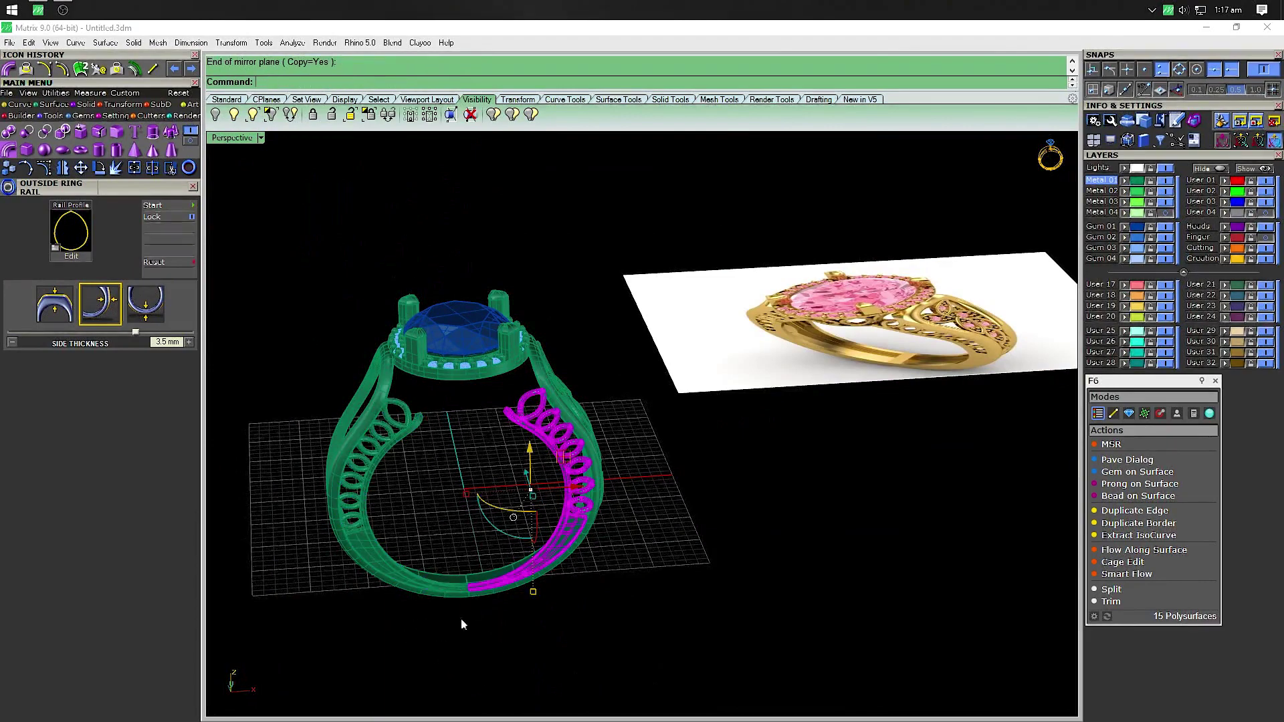
{"action": "scroll", "coordinate": [411, 435], "scroll_direction": "down", "scroll_amount": 2}
{"action": "scroll", "coordinate": [410, 435], "scroll_direction": "down", "scroll_amount": 2}
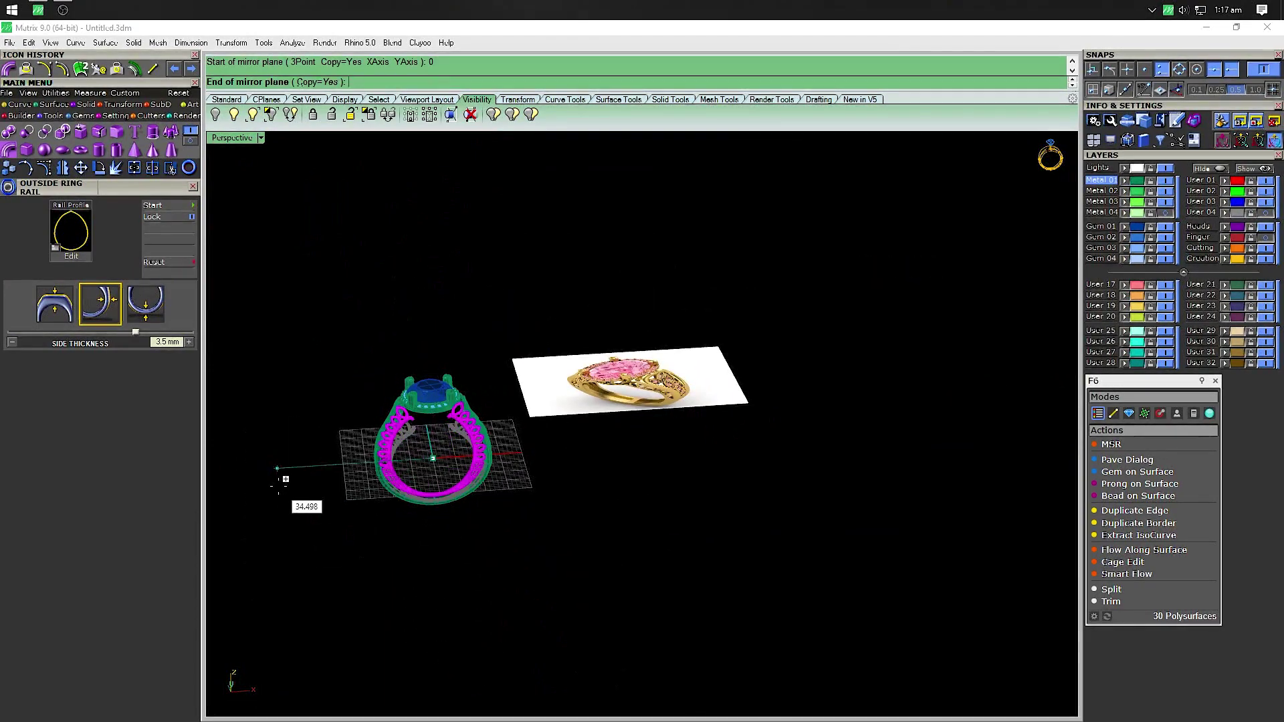
{"action": "left_click", "coordinate": [508, 503]}
Orbit toward the leaf cluster, trial-select it with the shank band, and return to four views
{"action": "mouse_move", "coordinate": [516, 488]}
{"action": "right_mouse_down"}
{"action": "mouse_move", "coordinate": [714, 426]}
{"action": "mouse_move", "coordinate": [667, 491]}
{"action": "right_mouse_up"}
{"action": "scroll", "coordinate": [714, 426], "scroll_direction": "up", "scroll_amount": 3}
{"action": "scroll", "coordinate": [667, 491], "scroll_direction": "up", "scroll_amount": 3}
{"action": "left_click", "coordinate": [669, 401]}
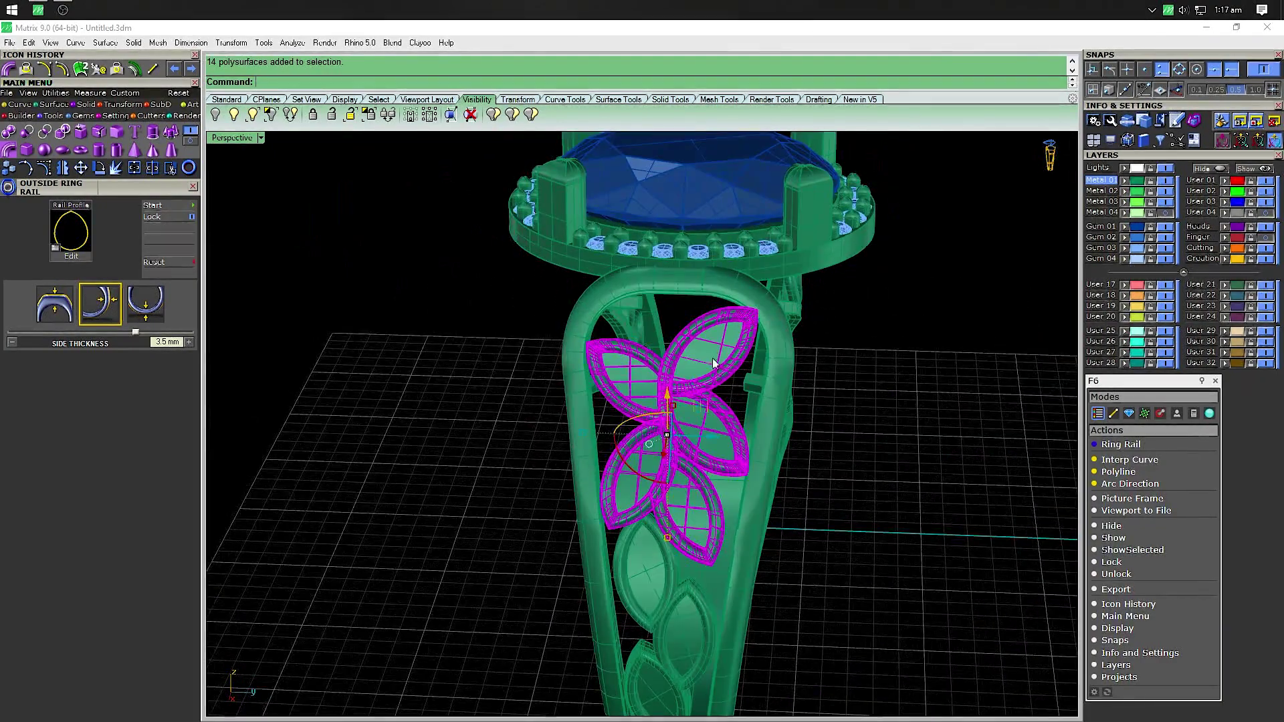
{"action": "scroll", "coordinate": [730, 413], "scroll_direction": "down", "scroll_amount": 1}
{"action": "scroll", "coordinate": [731, 413], "scroll_direction": "up", "scroll_amount": 2}
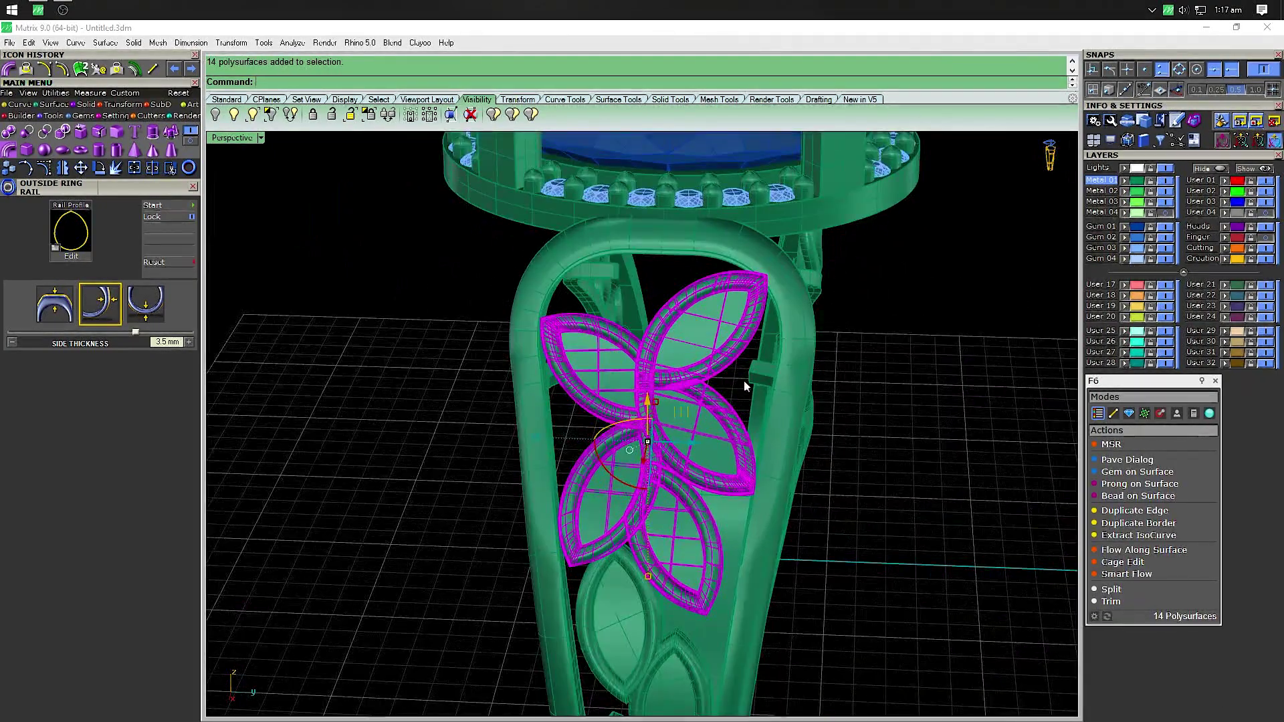
{"action": "left_click", "coordinate": [649, 450], "text": "shift"}
{"action": "left_click", "coordinate": [861, 568]}
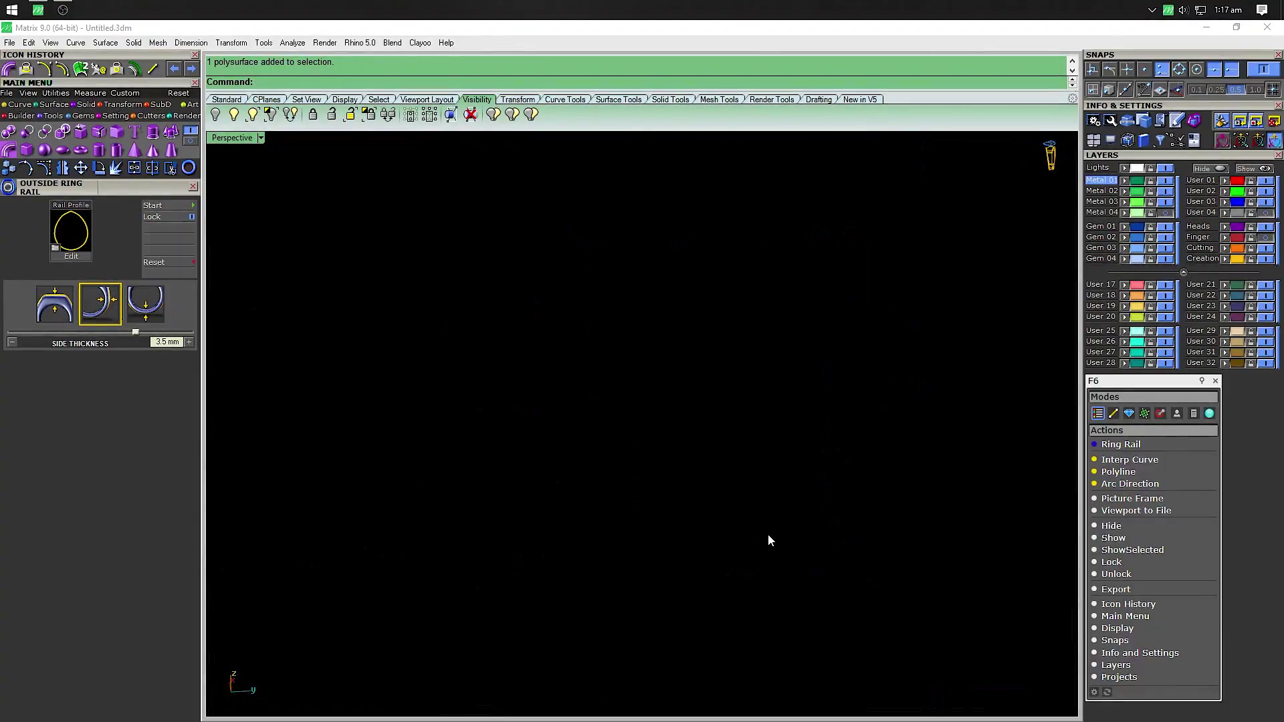
{"action": "type", "text": "4"}
{"action": "key", "text": "ctrl+F5"}
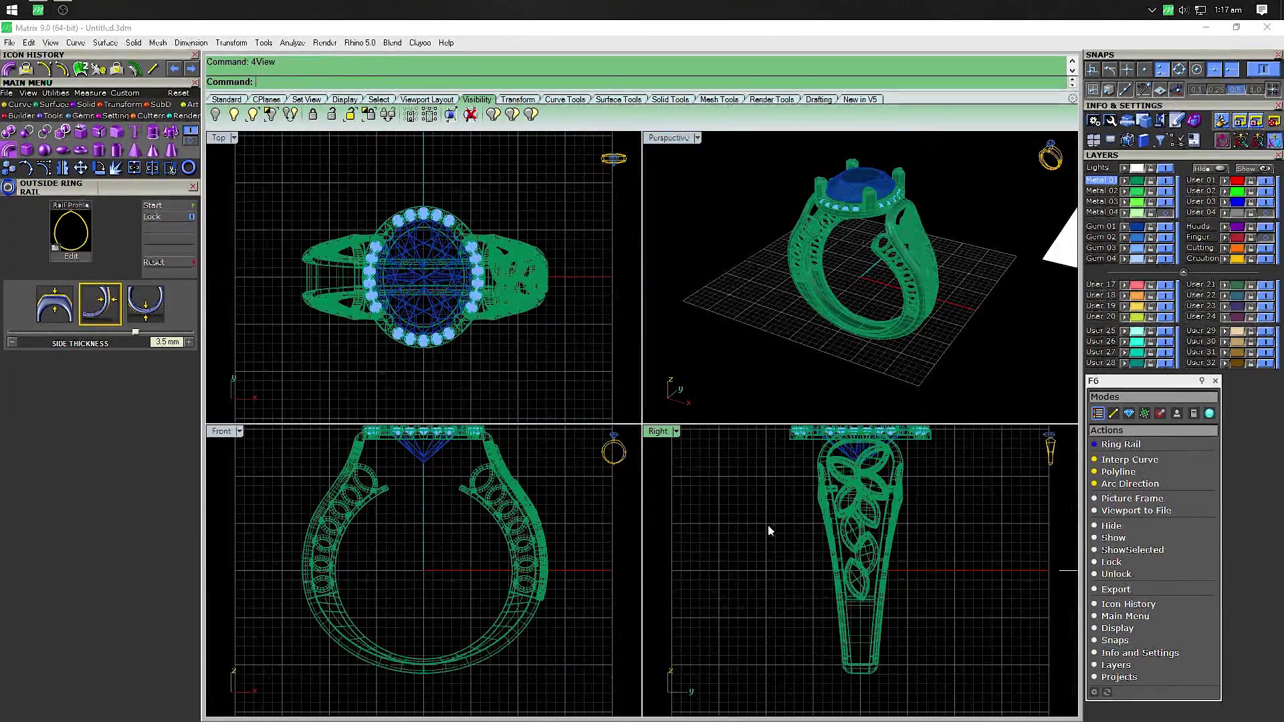
Mirror the leaf cluster onto the opposite shank side so both sides match
{"action": "double_click", "coordinate": [671, 140]}
{"action": "scroll", "coordinate": [833, 372], "scroll_direction": "up", "scroll_amount": 5}
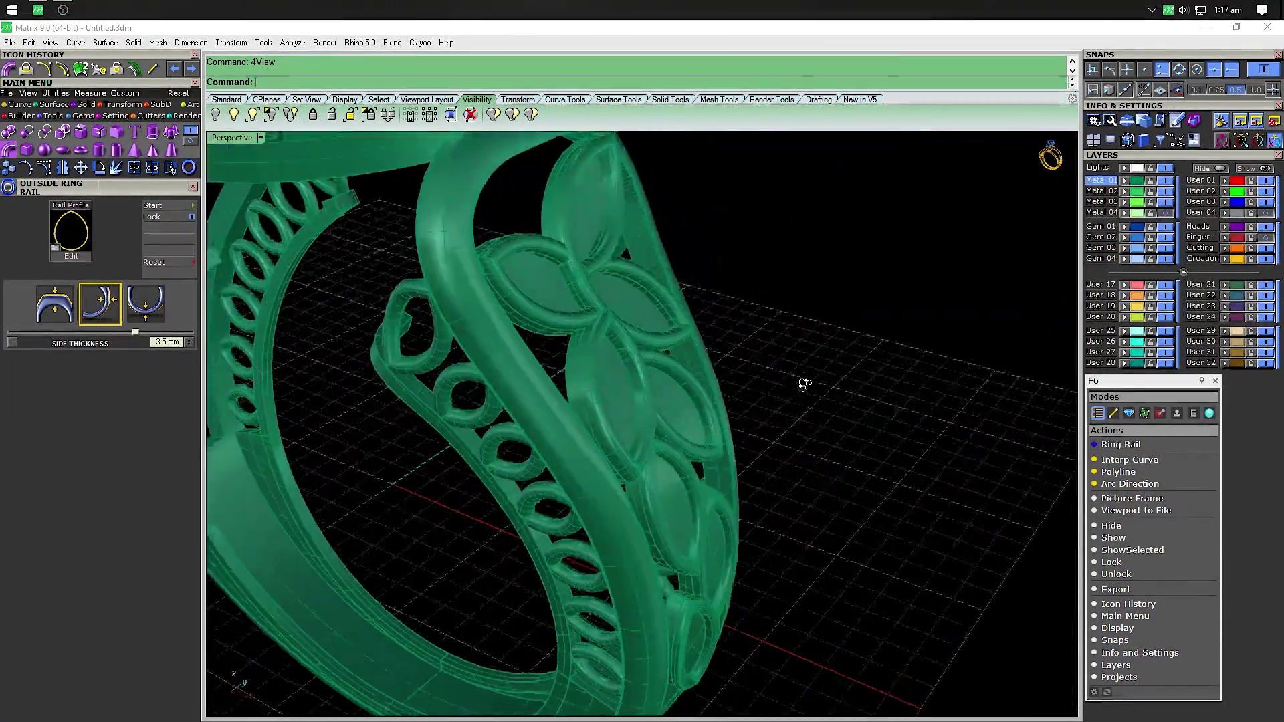
{"action": "scroll", "coordinate": [735, 381], "scroll_direction": "up", "scroll_amount": 3}
{"action": "scroll", "coordinate": [524, 246], "scroll_direction": "down", "scroll_amount": 2}
{"action": "left_click", "coordinate": [499, 232]}
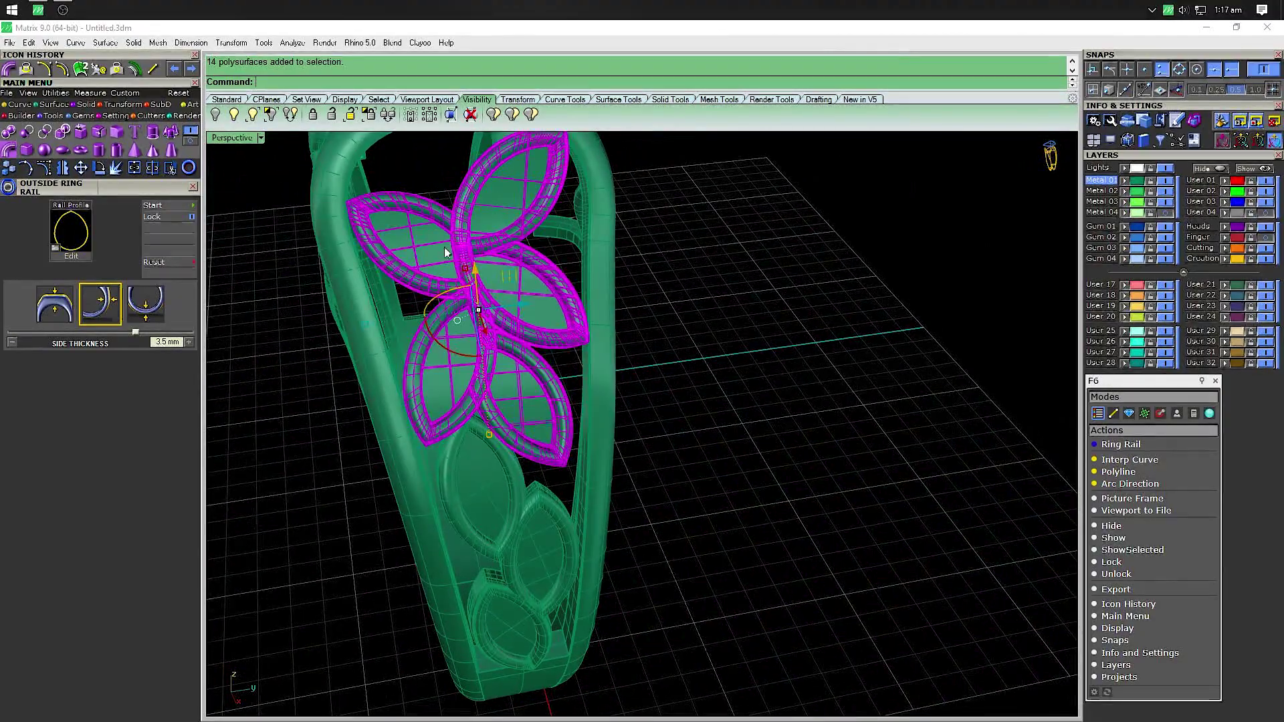
{"action": "scroll", "coordinate": [495, 508], "scroll_direction": "down", "scroll_amount": 5}
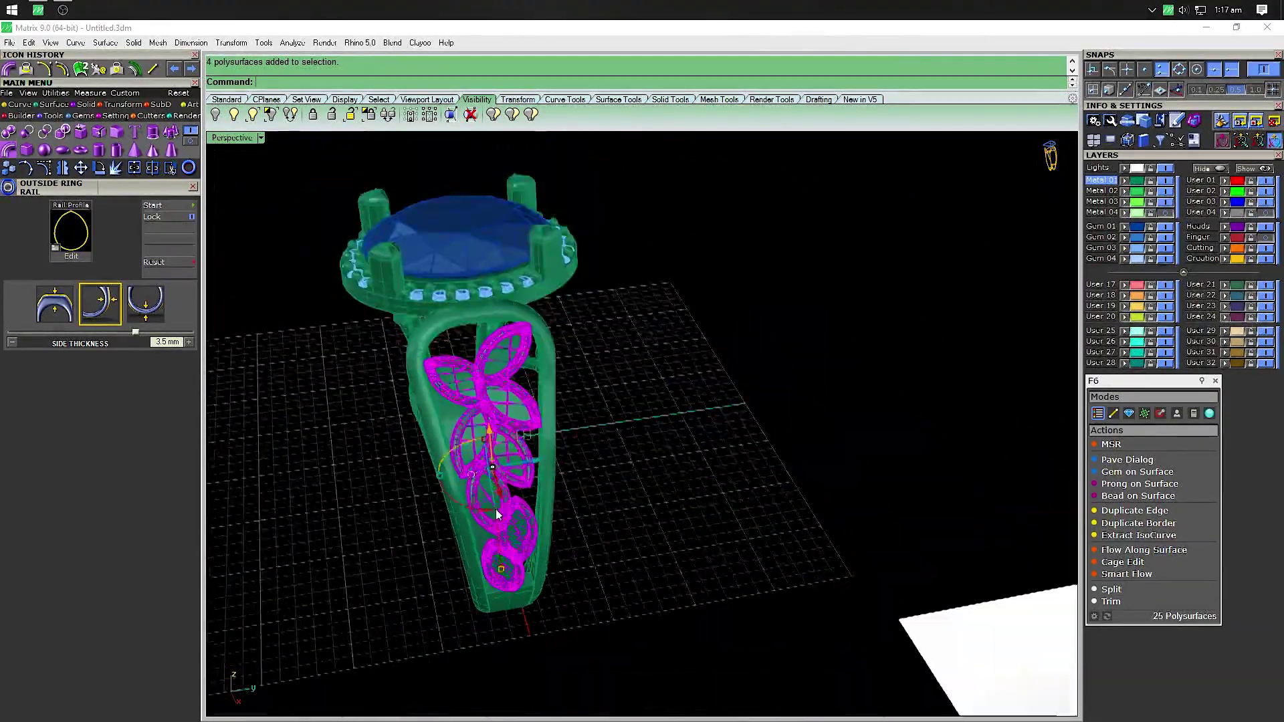
{"action": "scroll", "coordinate": [360, 529], "scroll_direction": "down", "scroll_amount": 2}
{"action": "key", "text": "ctrl+F5"}
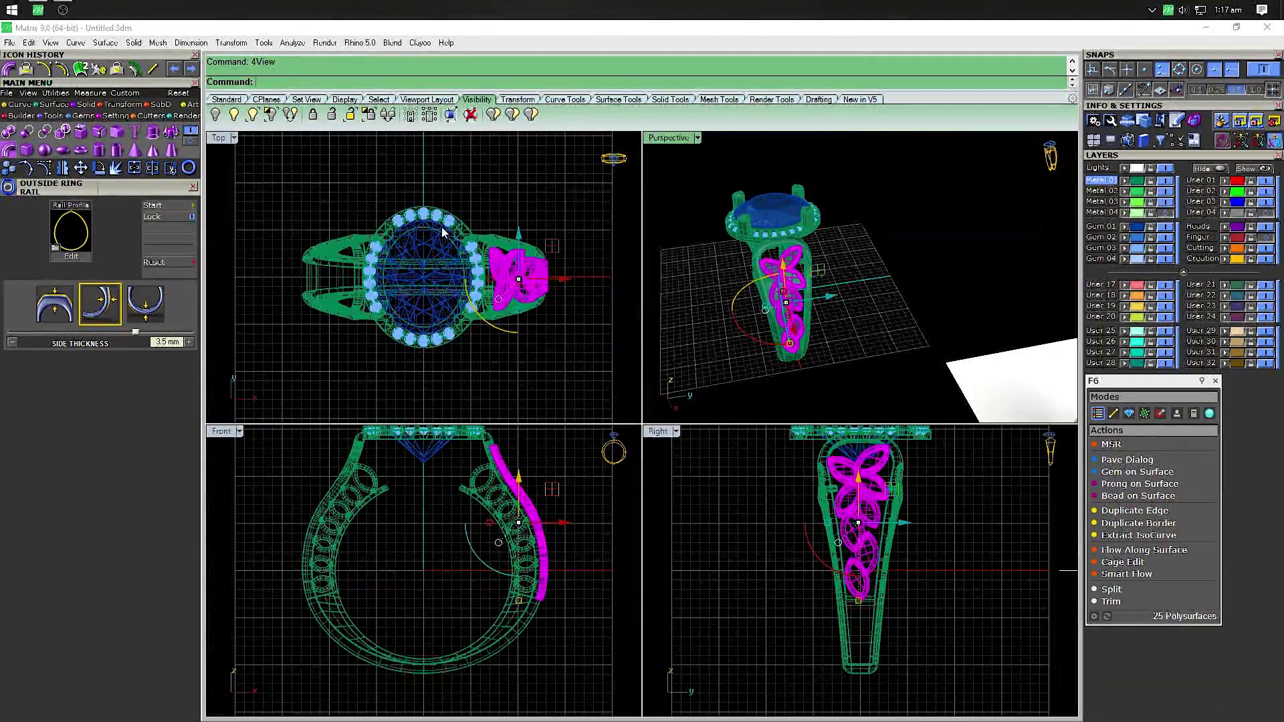
{"action": "right_click", "coordinate": [62, 167]}
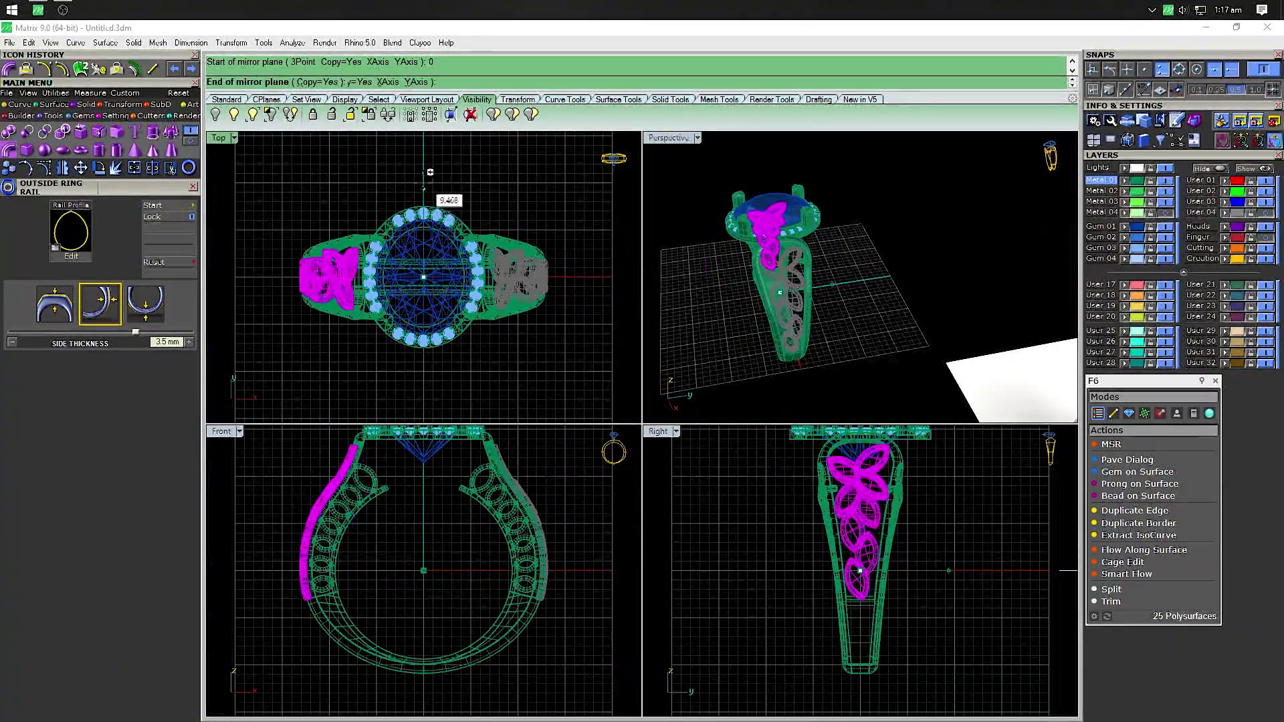
{"action": "key", "text": "Escape"}
{"action": "double_click", "coordinate": [668, 137]}
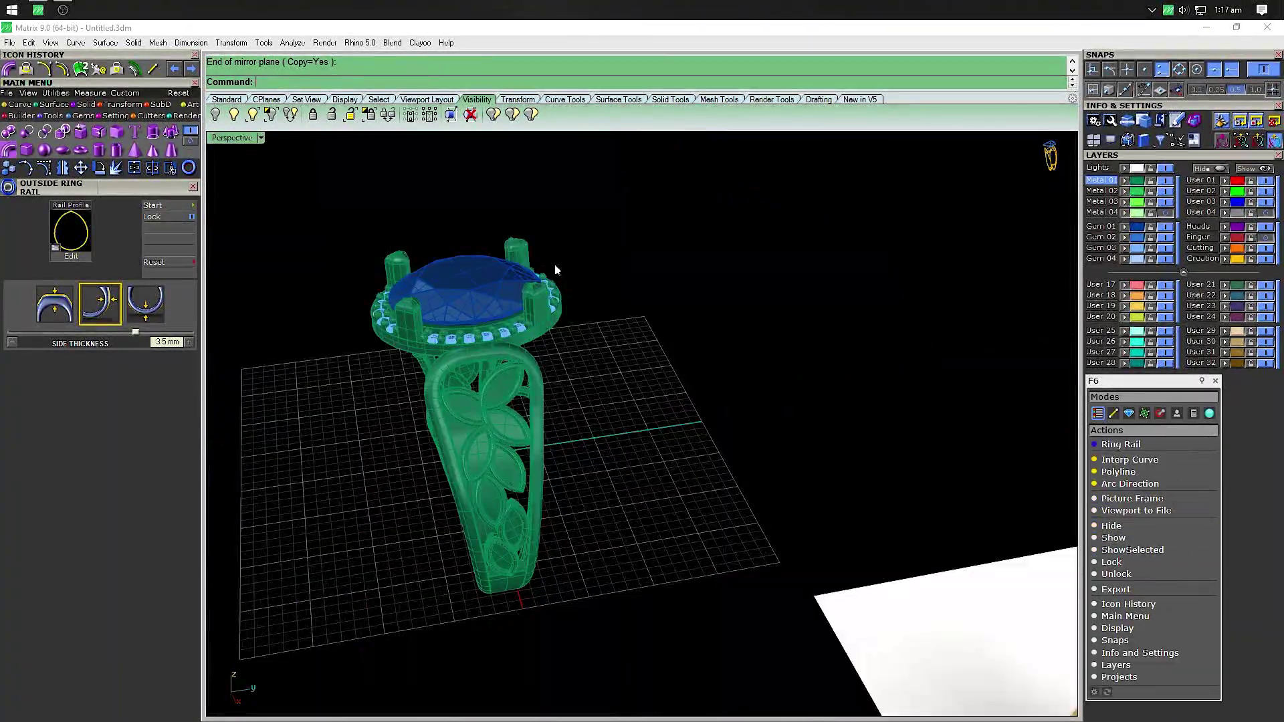
{"action": "mouse_move", "coordinate": [554, 272]}
{"action": "right_mouse_down"}
{"action": "mouse_move", "coordinate": [673, 334]}
{"action": "mouse_move", "coordinate": [507, 312]}
{"action": "right_mouse_up"}
Duplicate the halo's top edge as a curve
{"action": "left_click", "coordinate": [61, 68]}
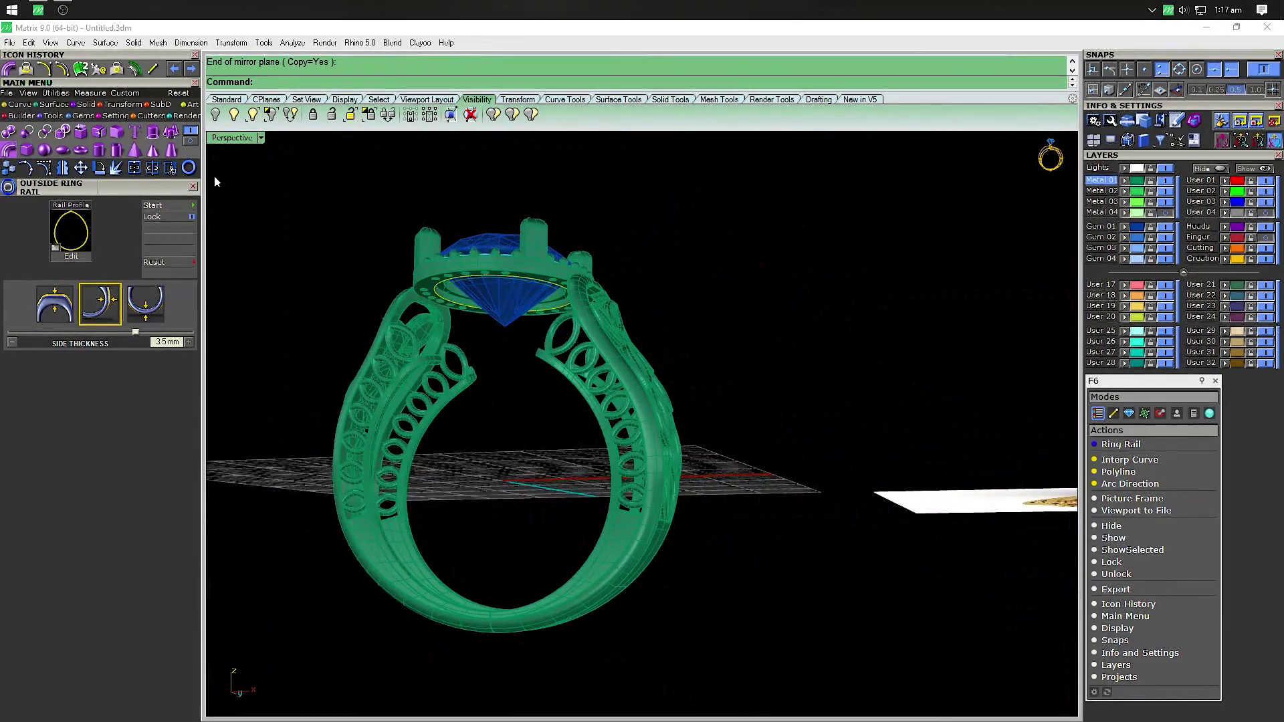
{"action": "scroll", "coordinate": [472, 267], "scroll_direction": "up", "scroll_amount": 2}
{"action": "left_click", "coordinate": [472, 267]}
{"action": "scroll", "coordinate": [463, 273], "scroll_direction": "down", "scroll_amount": 5}
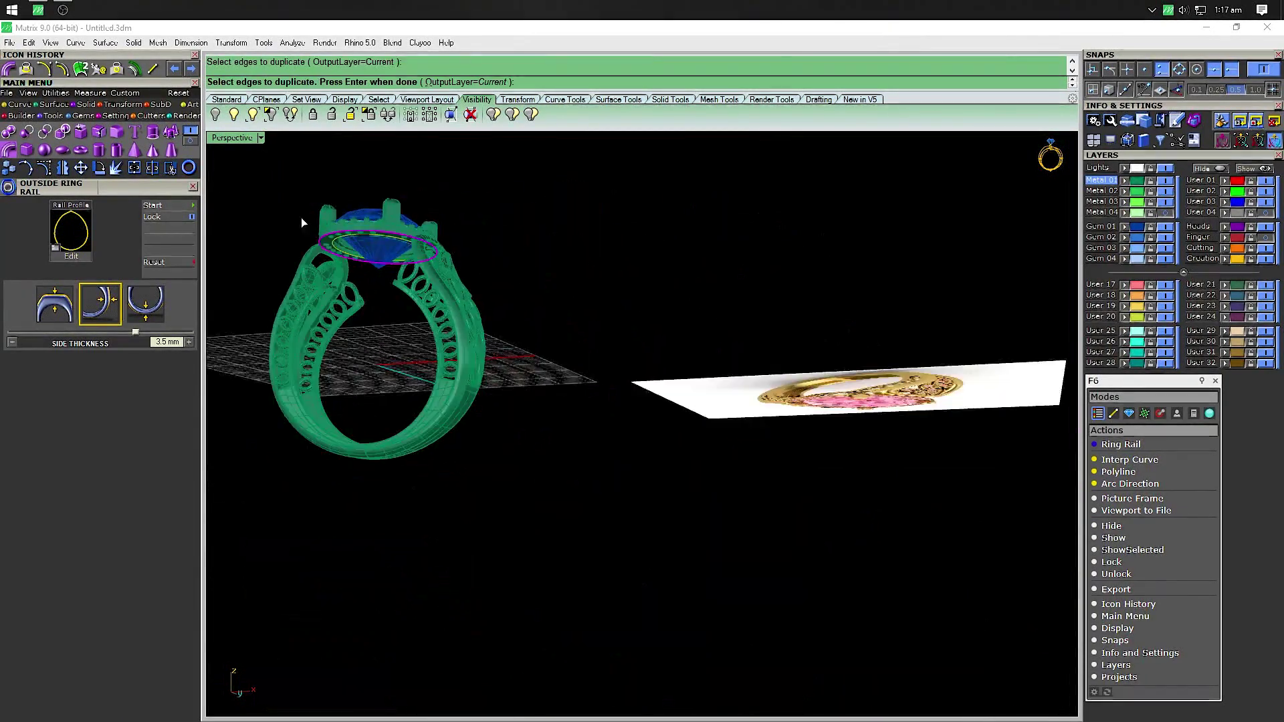
{"action": "mouse_move", "coordinate": [301, 218]}
{"action": "right_mouse_down"}
{"action": "mouse_move", "coordinate": [420, 347]}
{"action": "mouse_move", "coordinate": [460, 377]}
{"action": "mouse_move", "coordinate": [479, 351]}
{"action": "right_mouse_up"}
{"action": "right_click", "coordinate": [478, 351]}
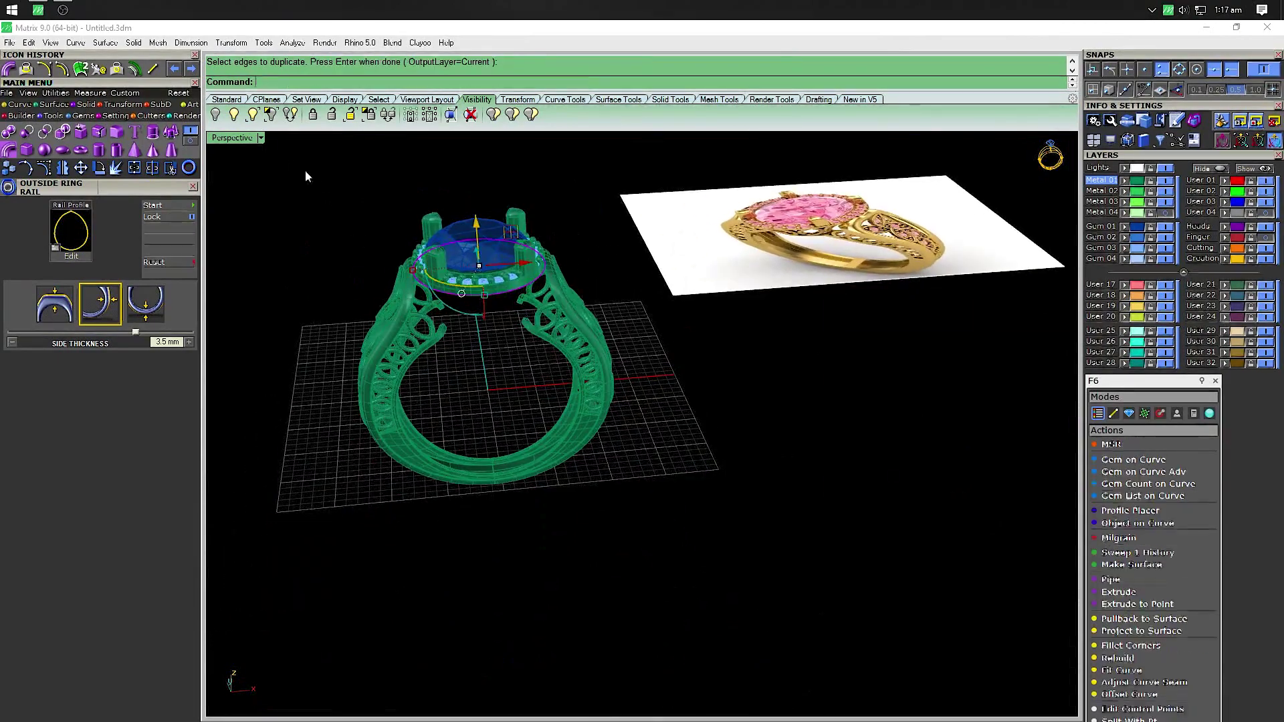
Maximize the Front view and start Extrude Planar Curve To Point on that curve
{"action": "double_click", "coordinate": [218, 139]}
{"action": "double_click", "coordinate": [246, 429]}
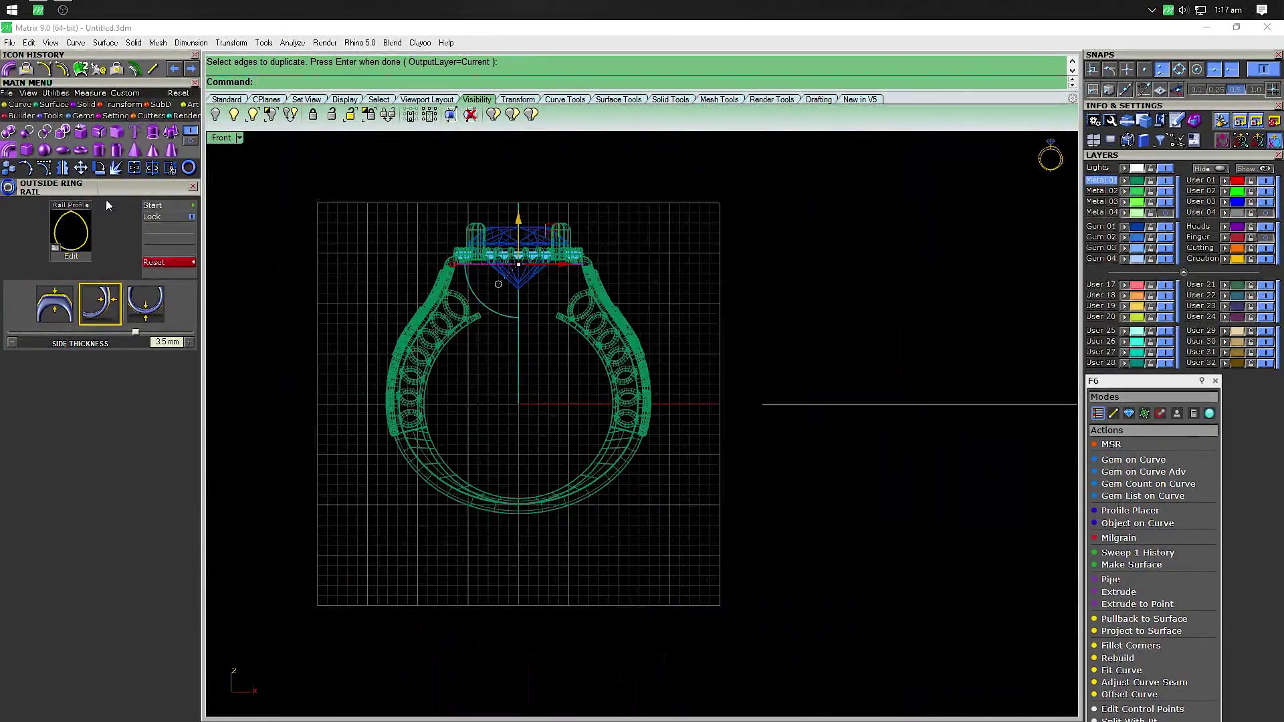
{"action": "left_click", "coordinate": [133, 42]}
{"action": "mouse_move", "coordinate": [183, 375]}
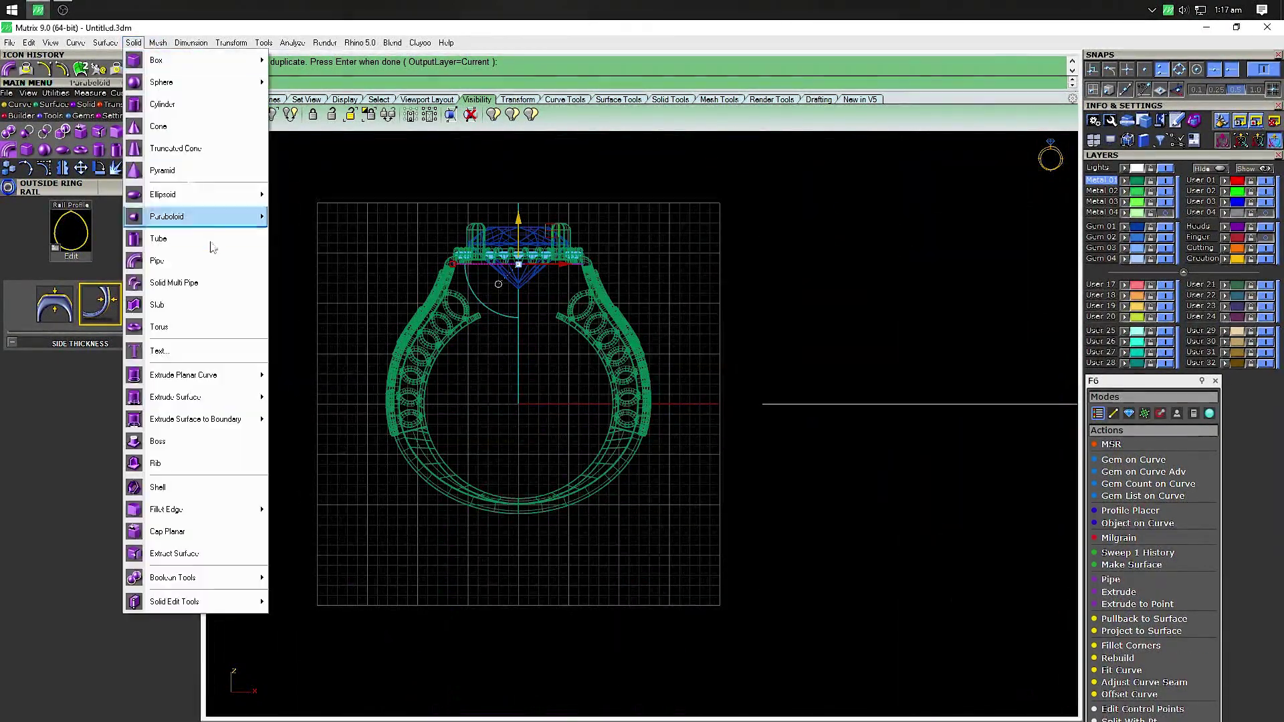
{"action": "left_click", "coordinate": [331, 420]}
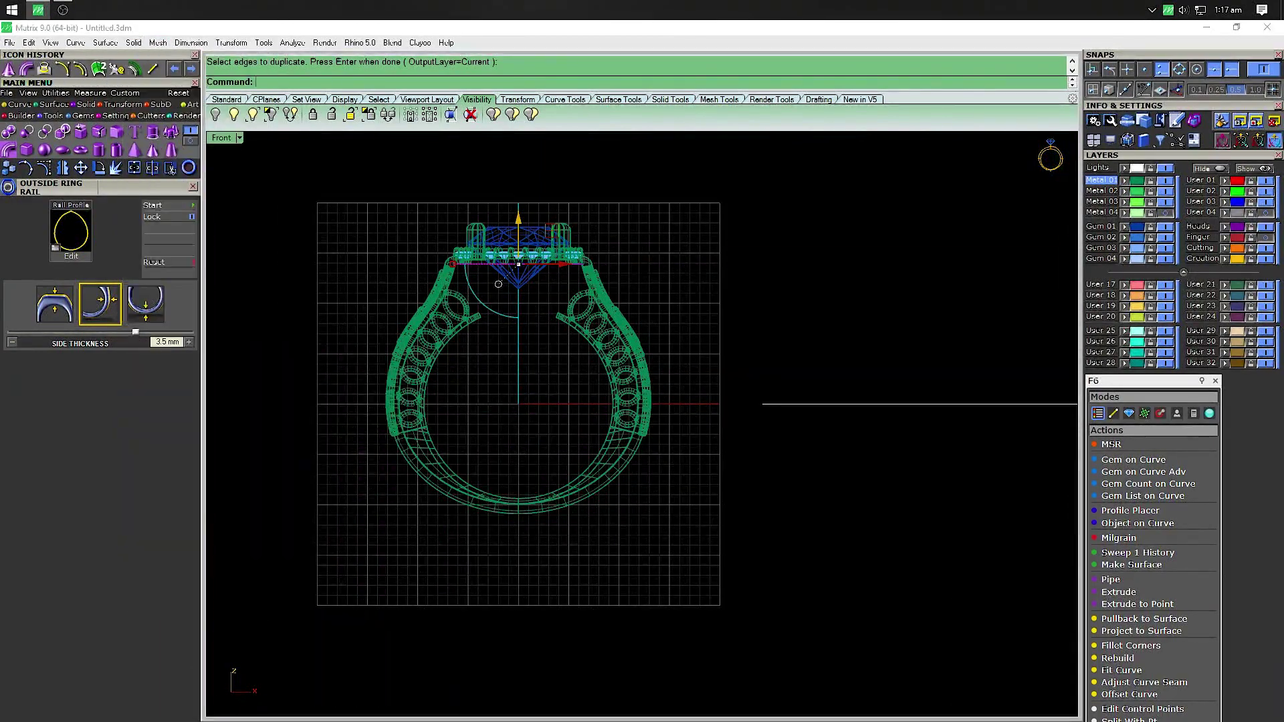
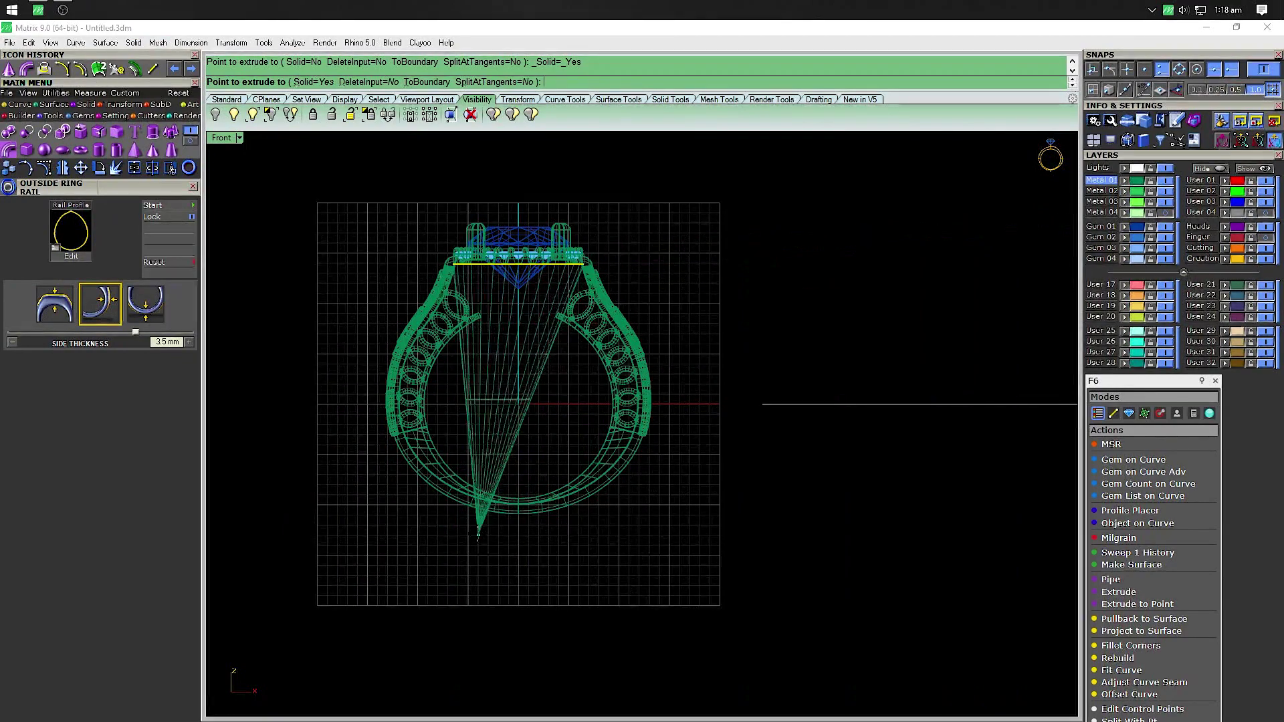
Finish the cone at the ring's bottom point and leave the full-size Front view
{"action": "scroll", "coordinate": [501, 474], "scroll_direction": "up", "scroll_amount": 3}
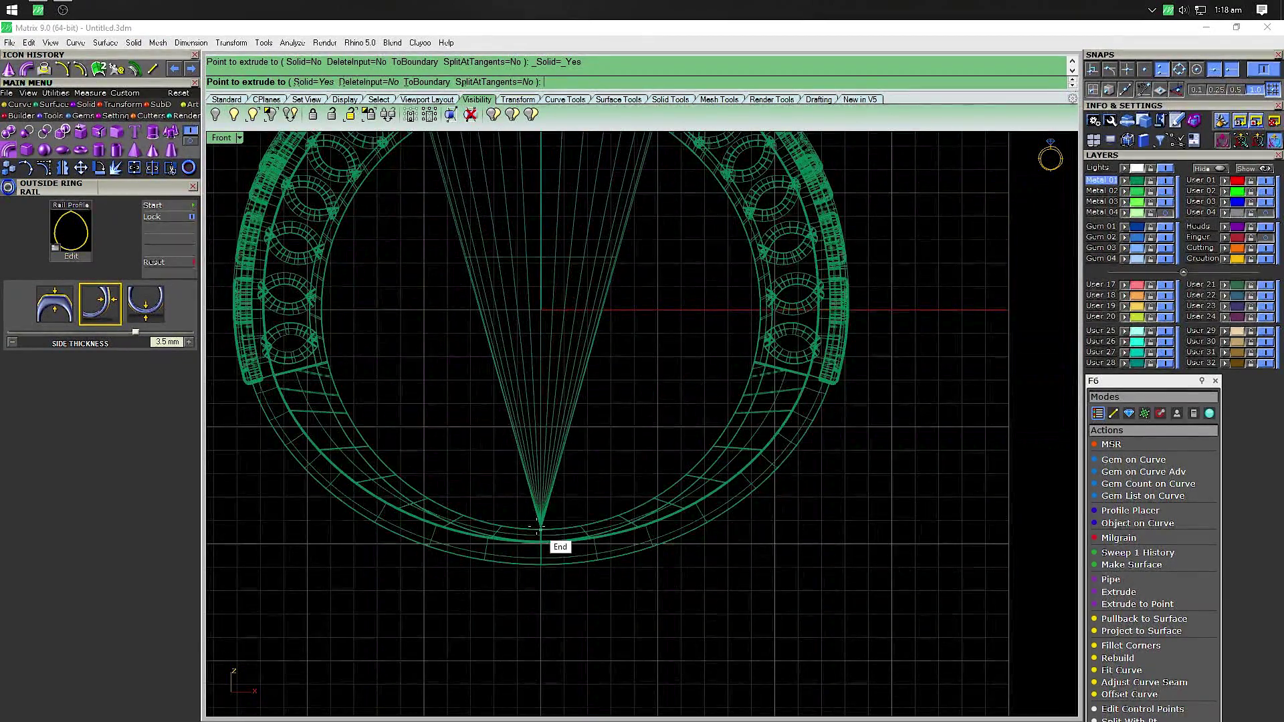
{"action": "scroll", "coordinate": [529, 522], "scroll_direction": "down", "scroll_amount": 2}
{"action": "left_click", "coordinate": [539, 523]}
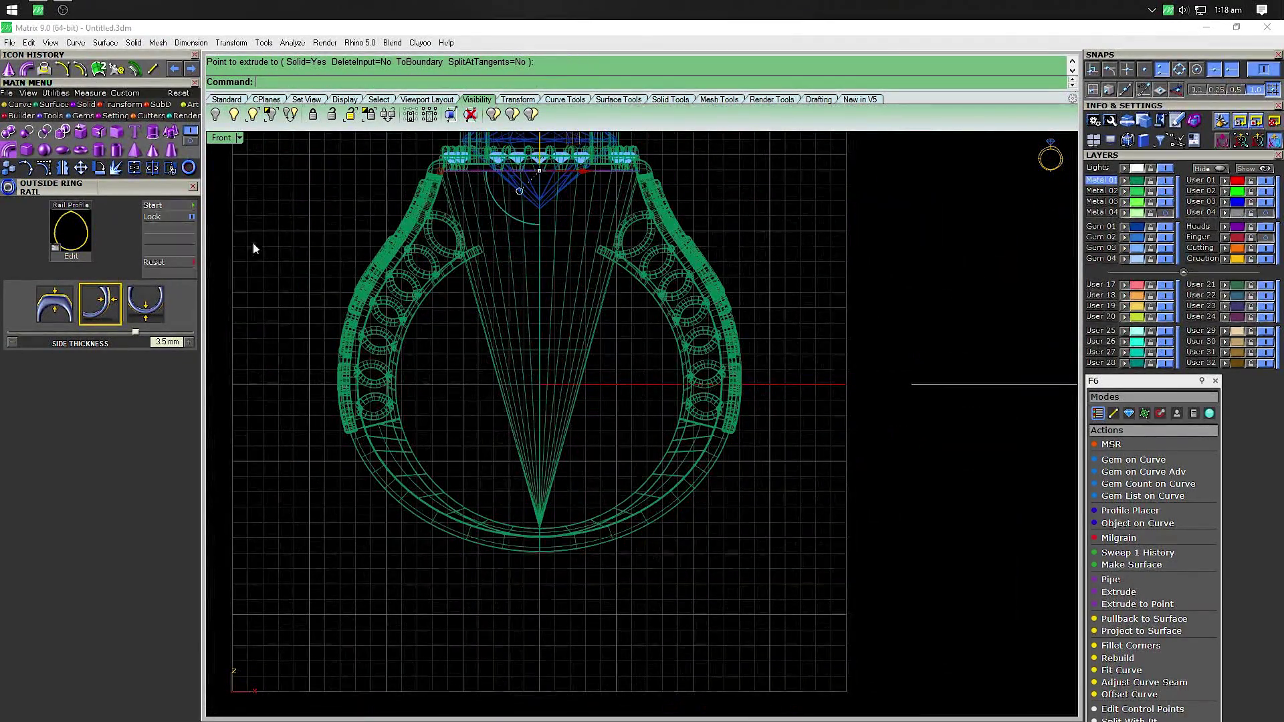
{"action": "double_click", "coordinate": [221, 138]}
Maximize the Perspective view, orbit close to the ring head and try selecting the filigree straps
{"action": "double_click", "coordinate": [669, 138]}
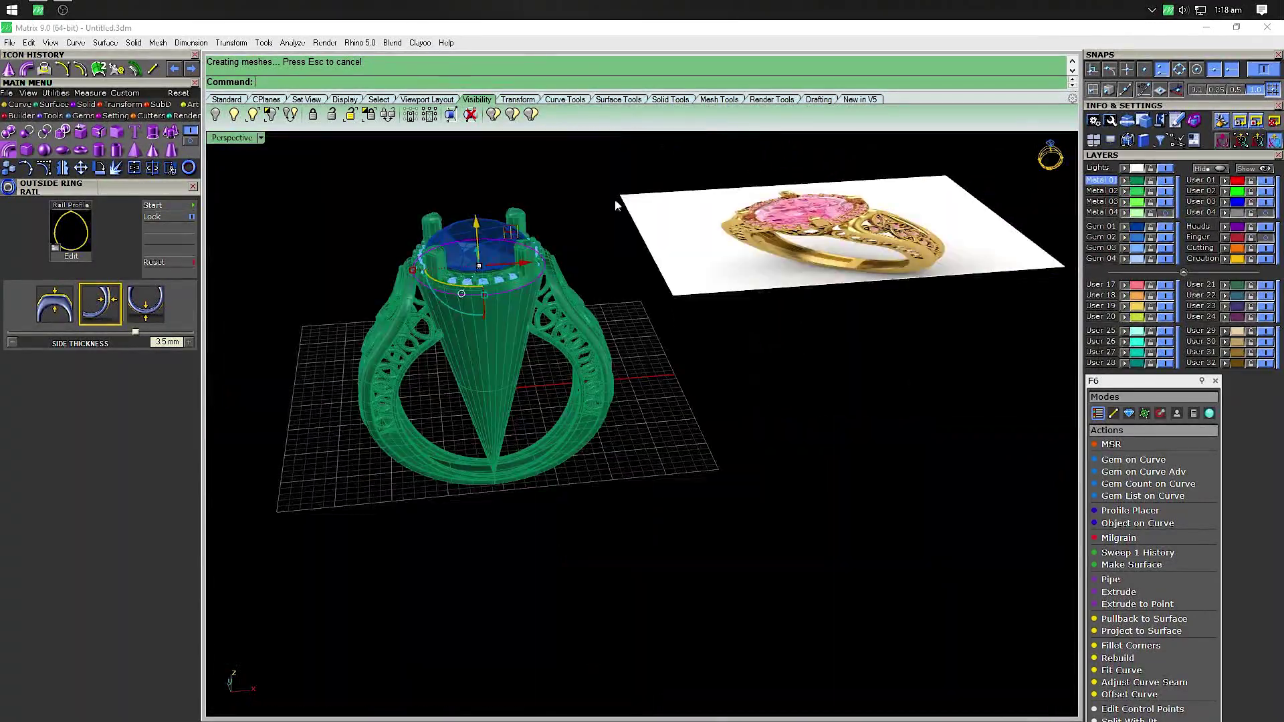
{"action": "right_click_drag", "start_coordinate": [397, 246], "coordinate": [450, 328]}
{"action": "scroll", "coordinate": [445, 320], "scroll_direction": "up", "scroll_amount": 5}
{"action": "scroll", "coordinate": [444, 379], "scroll_direction": "down", "scroll_amount": 3}
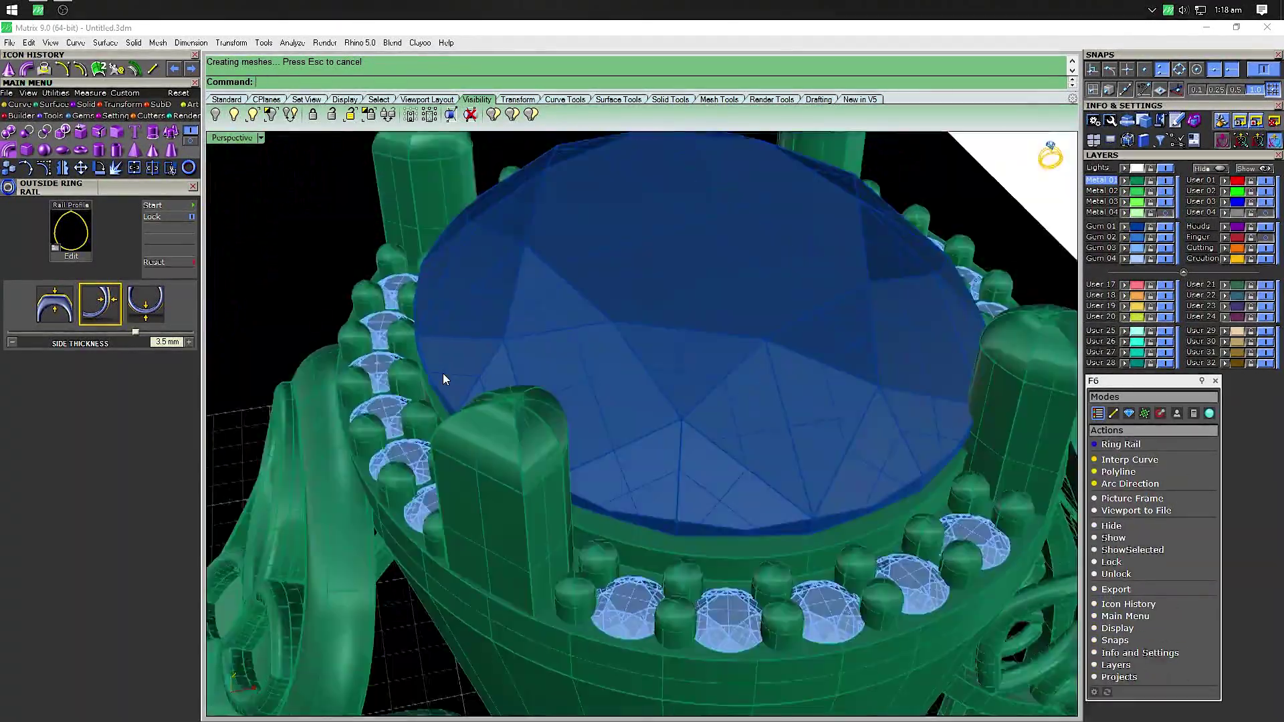
{"action": "mouse_move", "coordinate": [444, 378]}
{"action": "right_mouse_down"}
{"action": "mouse_move", "coordinate": [451, 440]}
{"action": "mouse_move", "coordinate": [447, 423]}
{"action": "mouse_move", "coordinate": [439, 435]}
{"action": "right_mouse_up"}
{"action": "scroll", "coordinate": [454, 460], "scroll_direction": "up", "scroll_amount": 3}
{"action": "scroll", "coordinate": [455, 460], "scroll_direction": "up", "scroll_amount": 2}
{"action": "scroll", "coordinate": [448, 453], "scroll_direction": "up", "scroll_amount": 2}
{"action": "left_click", "coordinate": [421, 401]}
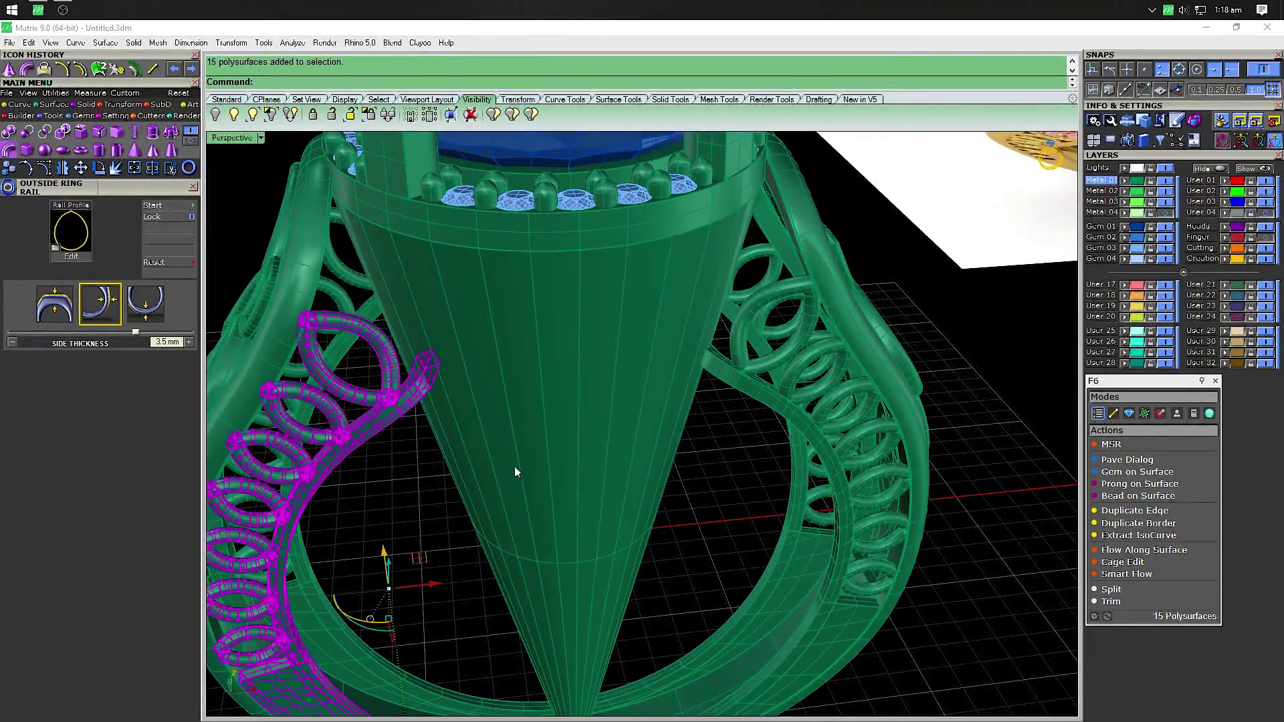
{"action": "left_click", "coordinate": [700, 463]}
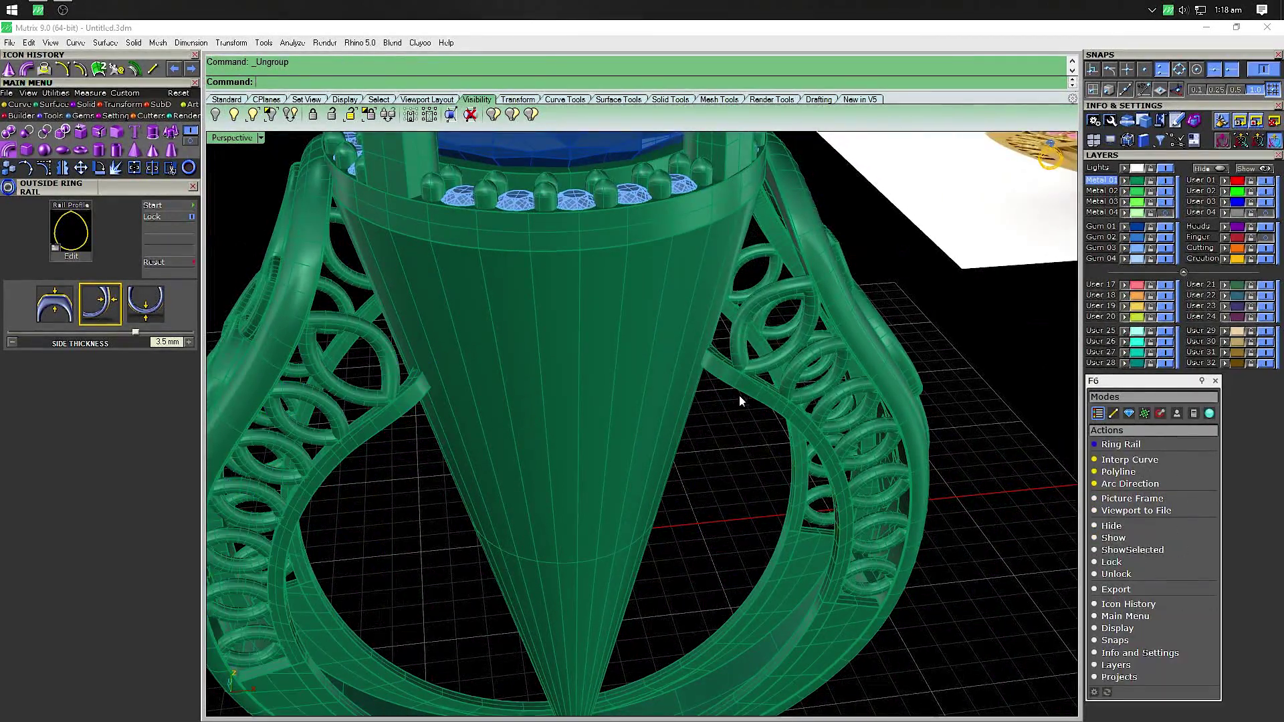
{"action": "left_click", "coordinate": [737, 408]}
Select the four shank bands: left and right inner bands plus both outer bands
{"action": "right_click_drag", "start_coordinate": [725, 446], "coordinate": [778, 424]}
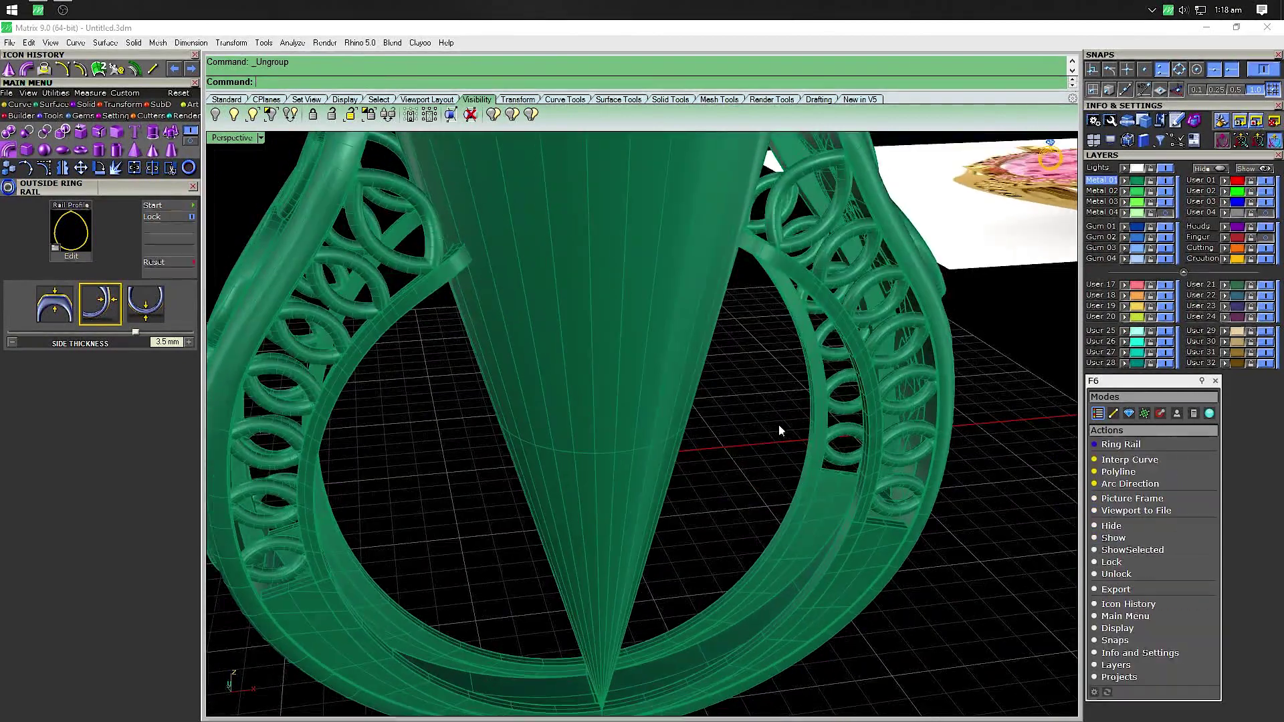
{"action": "left_click", "coordinate": [812, 400]}
{"action": "left_click", "coordinate": [385, 522]}
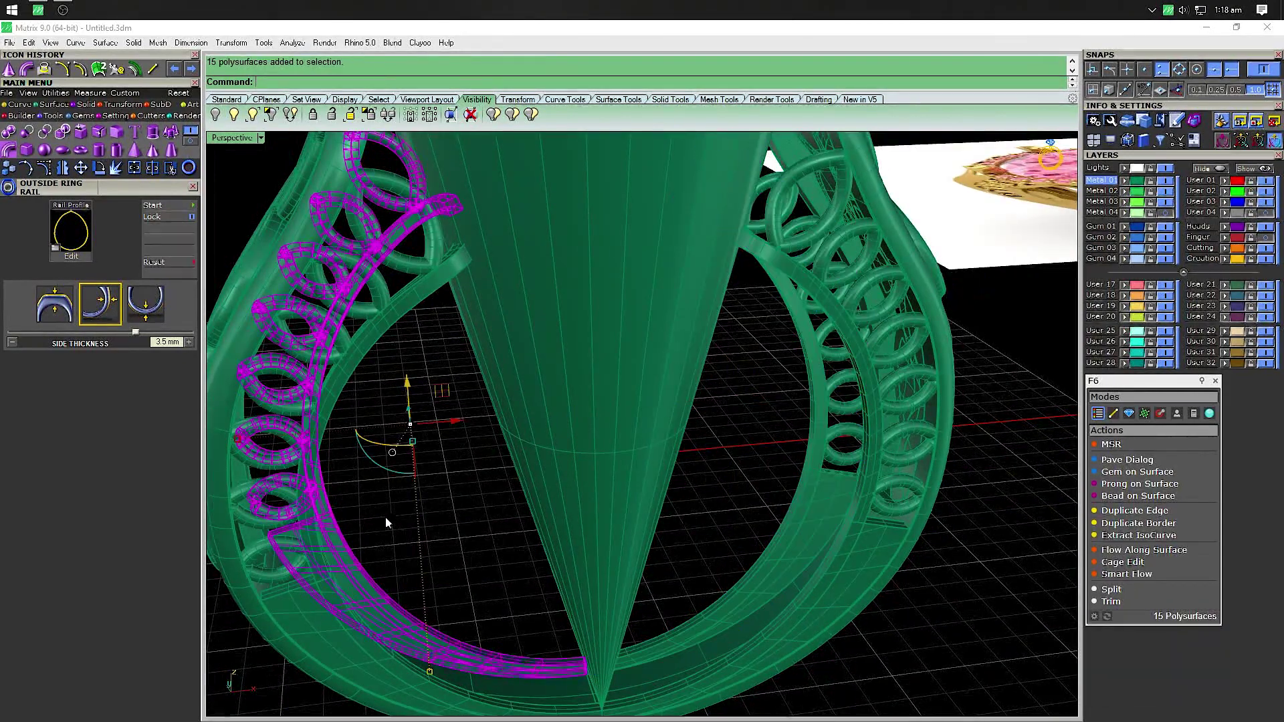
{"action": "left_click", "coordinate": [403, 563]}
{"action": "left_click", "coordinate": [375, 583]}
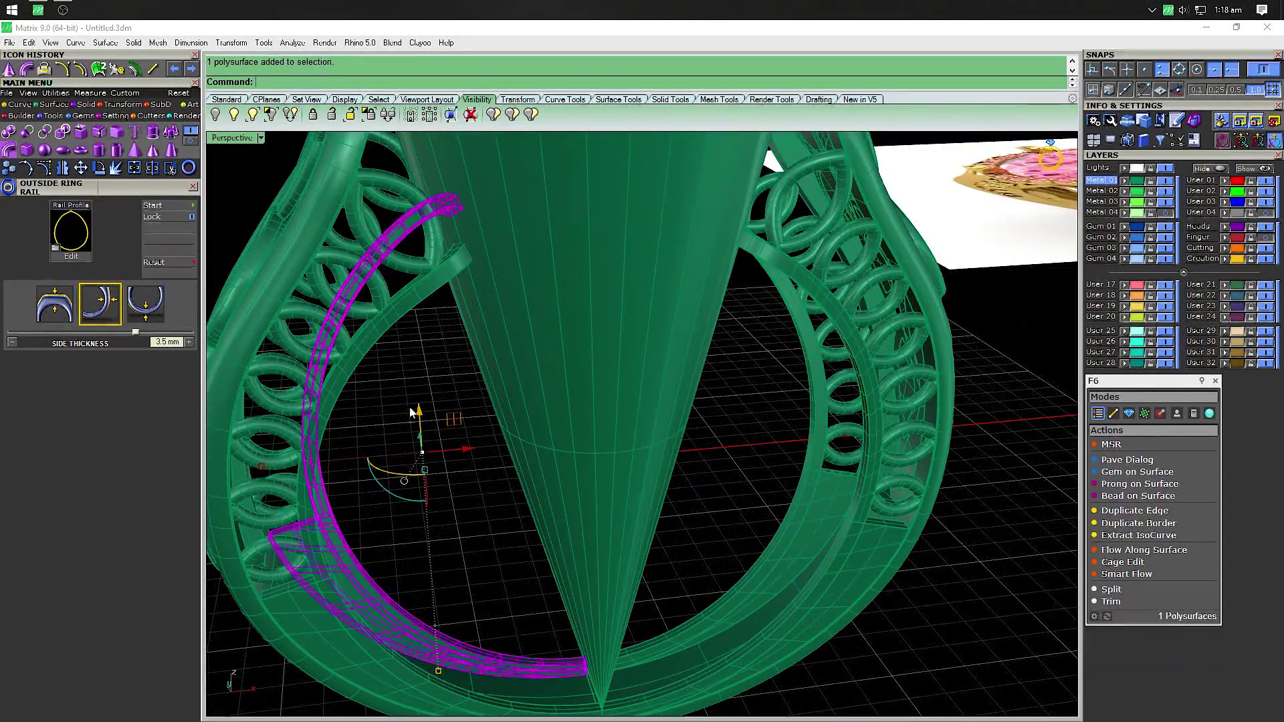
{"action": "right_click_drag", "start_coordinate": [420, 356], "coordinate": [420, 314]}
{"action": "left_click", "coordinate": [412, 319]}
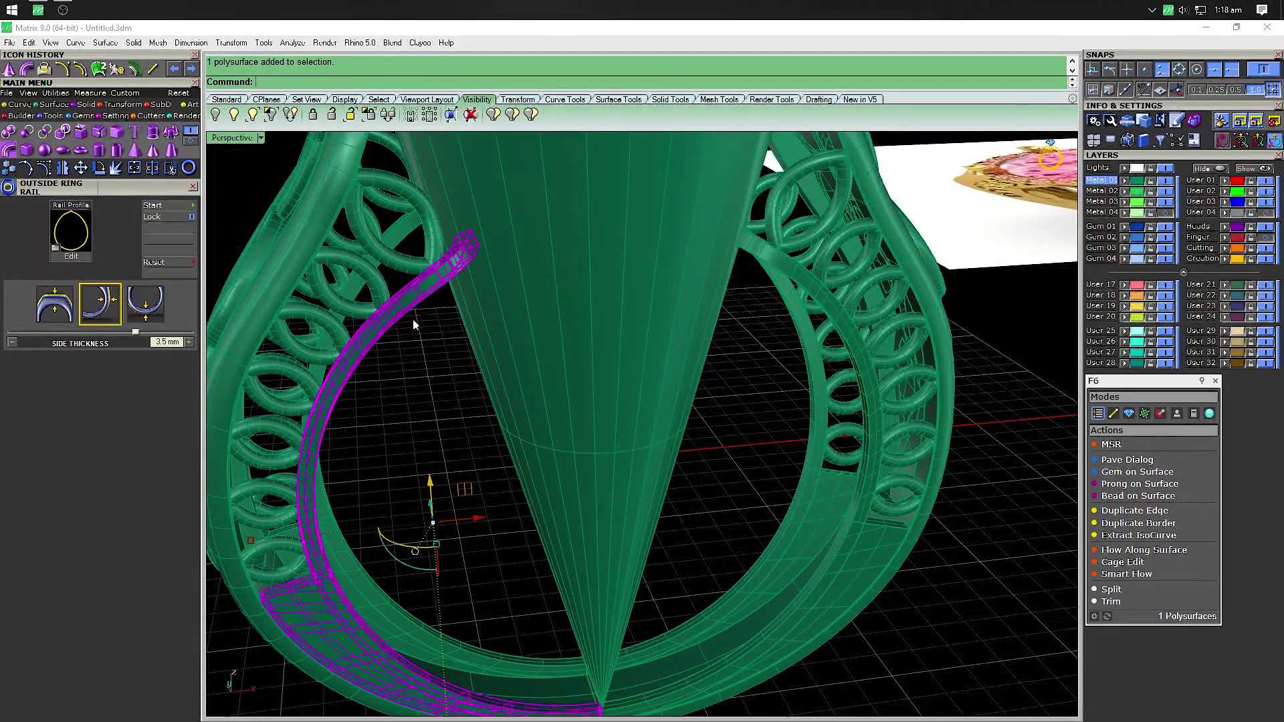
{"action": "left_click", "coordinate": [841, 478], "text": "shift"}
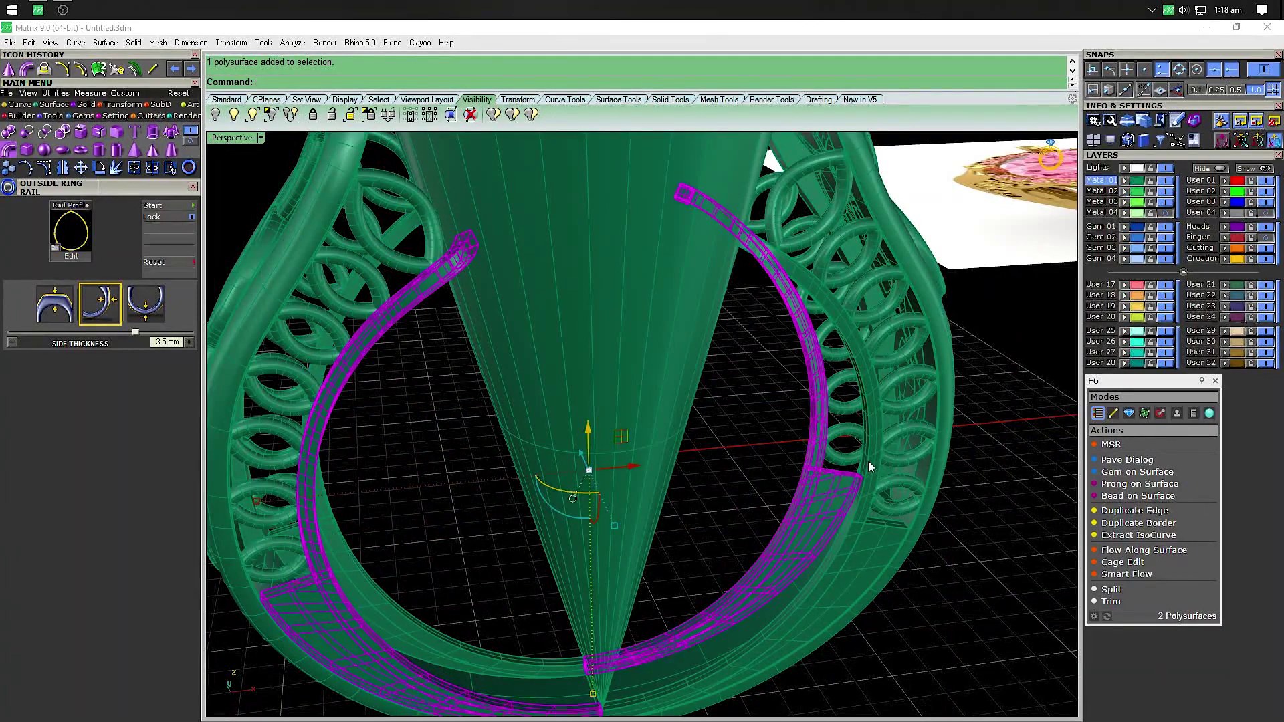
{"action": "left_click", "coordinate": [867, 463], "text": "shift"}
{"action": "left_click", "coordinate": [359, 560], "text": "shift"}
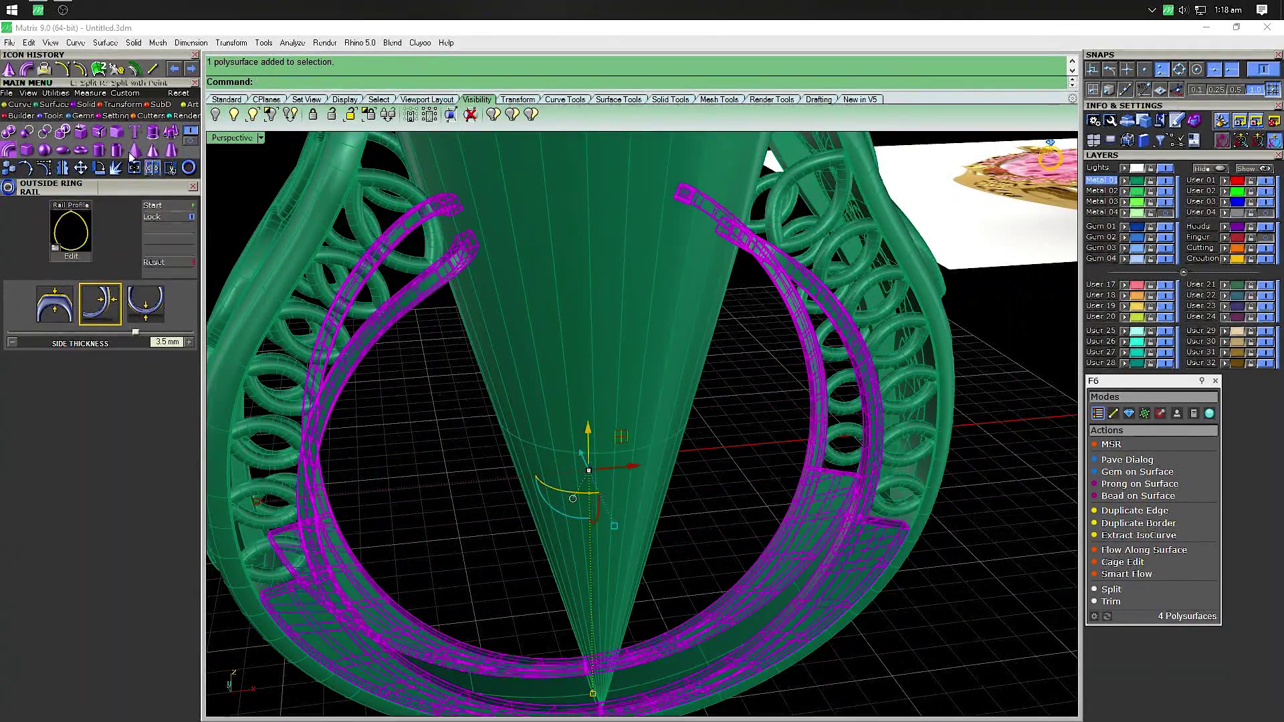
Boolean-subtract the cone from the bands, then delete the cone and undo to restore it
{"action": "left_click", "coordinate": [27, 132]}
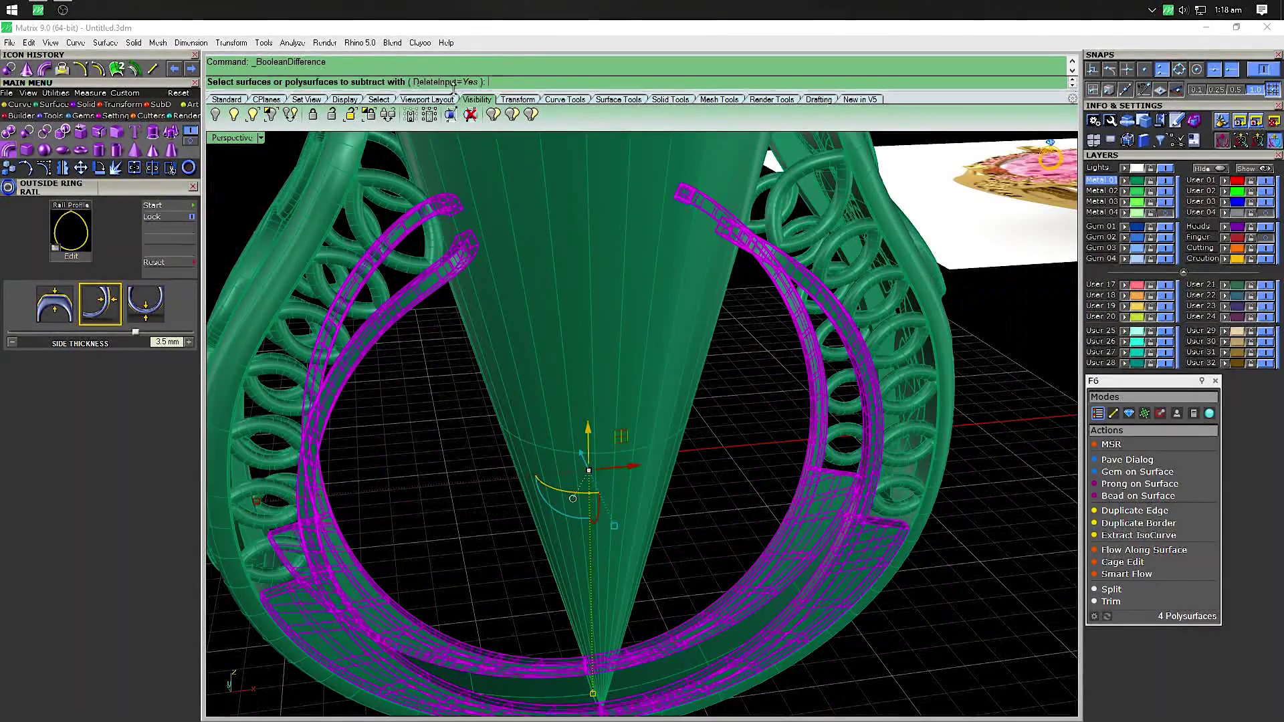
{"action": "left_click", "coordinate": [589, 337]}
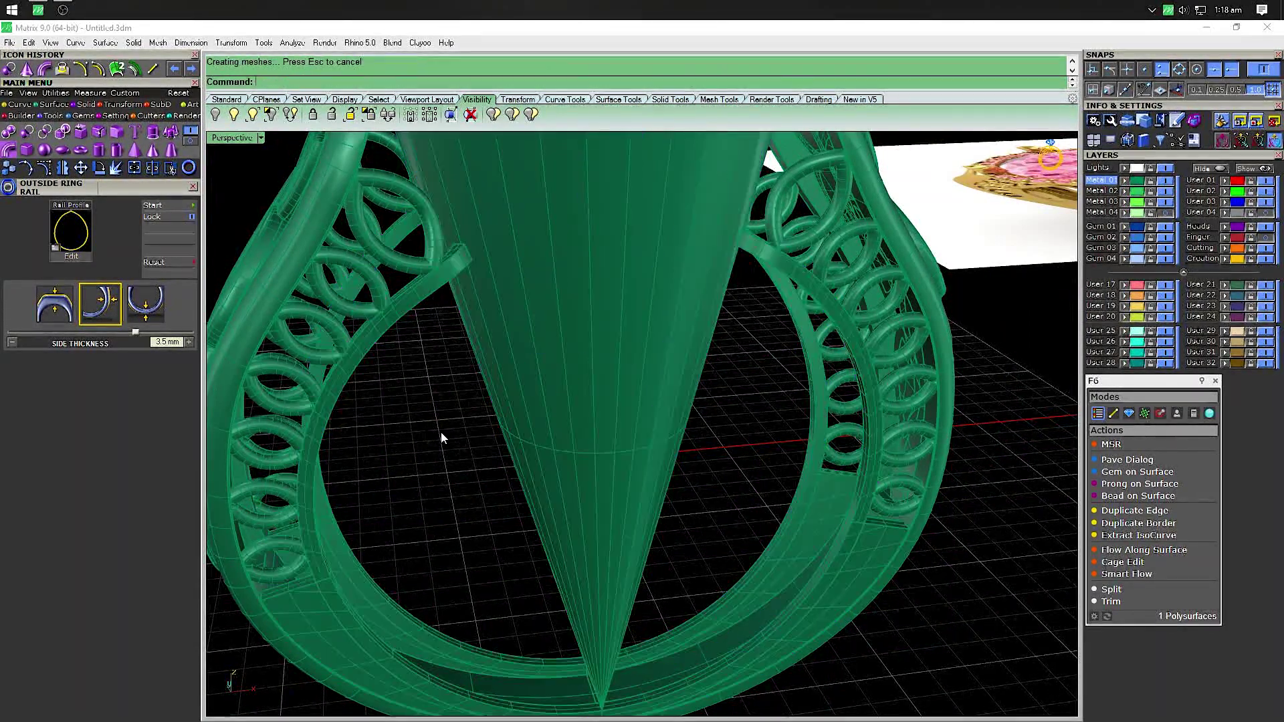
{"action": "left_click", "coordinate": [570, 344]}
{"action": "key", "text": "Delete"}
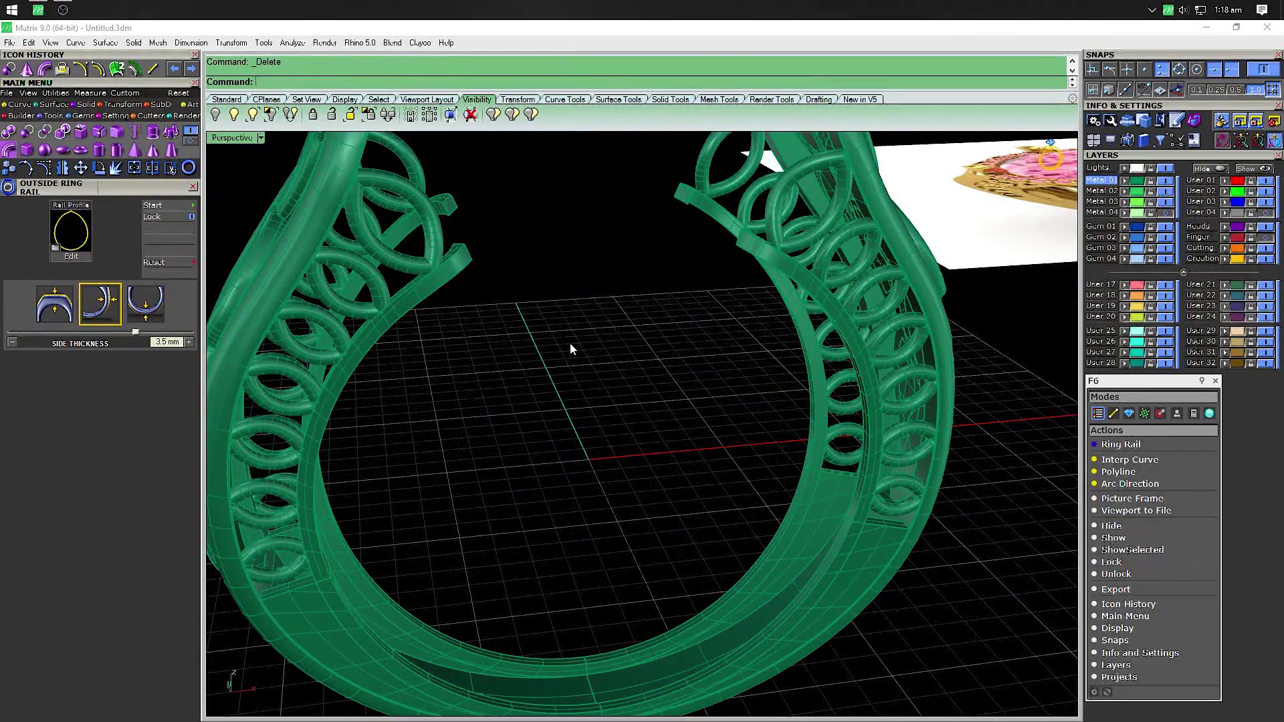
{"action": "type", "text": "Z"}
{"action": "key", "text": "ctrl+z"}
Window-select the whole ring, drop the cone from the selection, and hide the metal and gem parts
{"action": "left_click", "coordinate": [409, 399]}
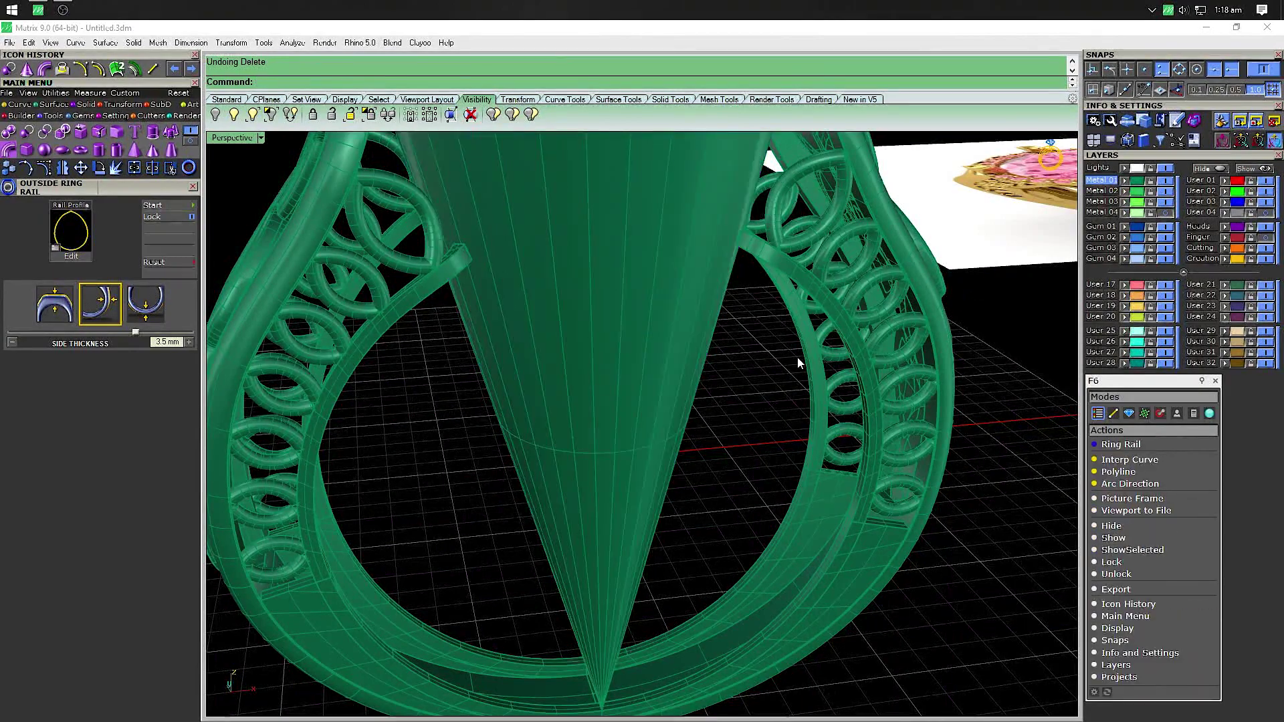
{"action": "scroll", "coordinate": [797, 357], "scroll_direction": "down", "scroll_amount": 3}
{"action": "scroll", "coordinate": [820, 469], "scroll_direction": "down", "scroll_amount": 2}
{"action": "right_click_drag", "start_coordinate": [781, 452], "coordinate": [738, 512]}
{"action": "scroll", "coordinate": [737, 507], "scroll_direction": "down", "scroll_amount": 2}
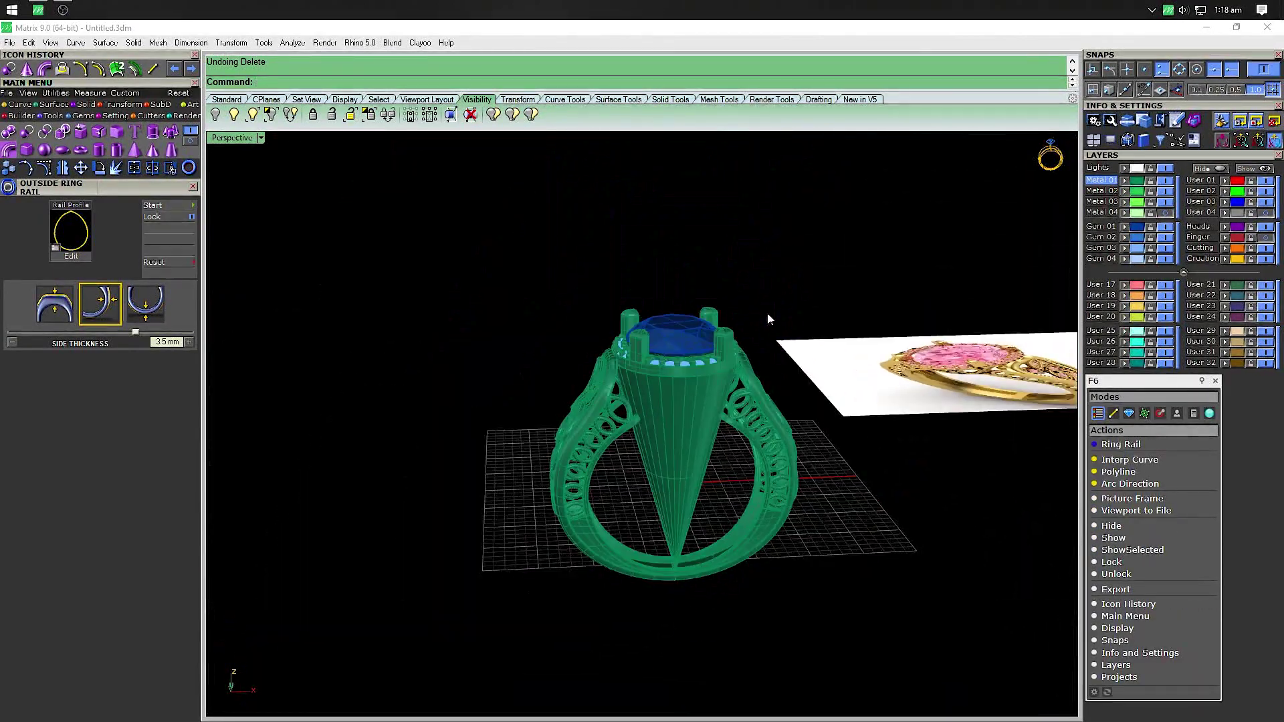
{"action": "right_click_drag", "start_coordinate": [780, 268], "coordinate": [747, 236]}
{"action": "left_click_drag", "start_coordinate": [806, 225], "coordinate": [499, 519]}
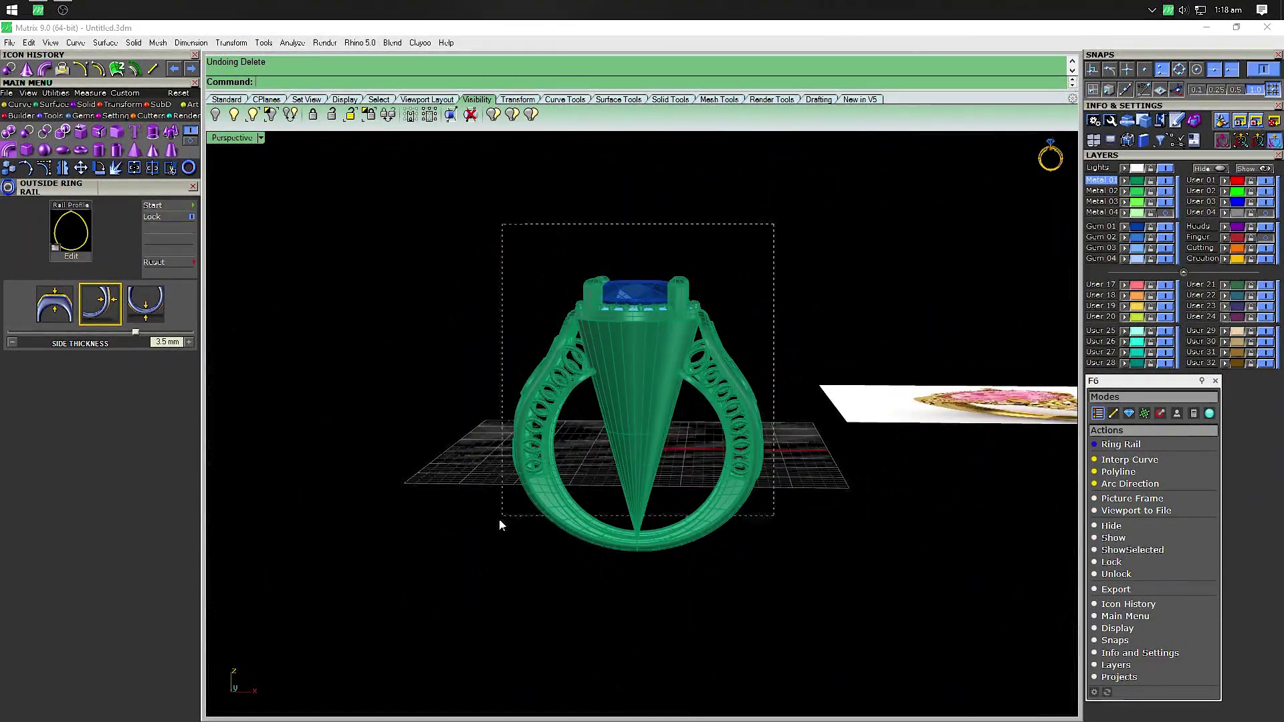
{"action": "scroll", "coordinate": [668, 414], "scroll_direction": "up", "scroll_amount": 3}
{"action": "left_click", "coordinate": [709, 421], "text": "ctrl"}
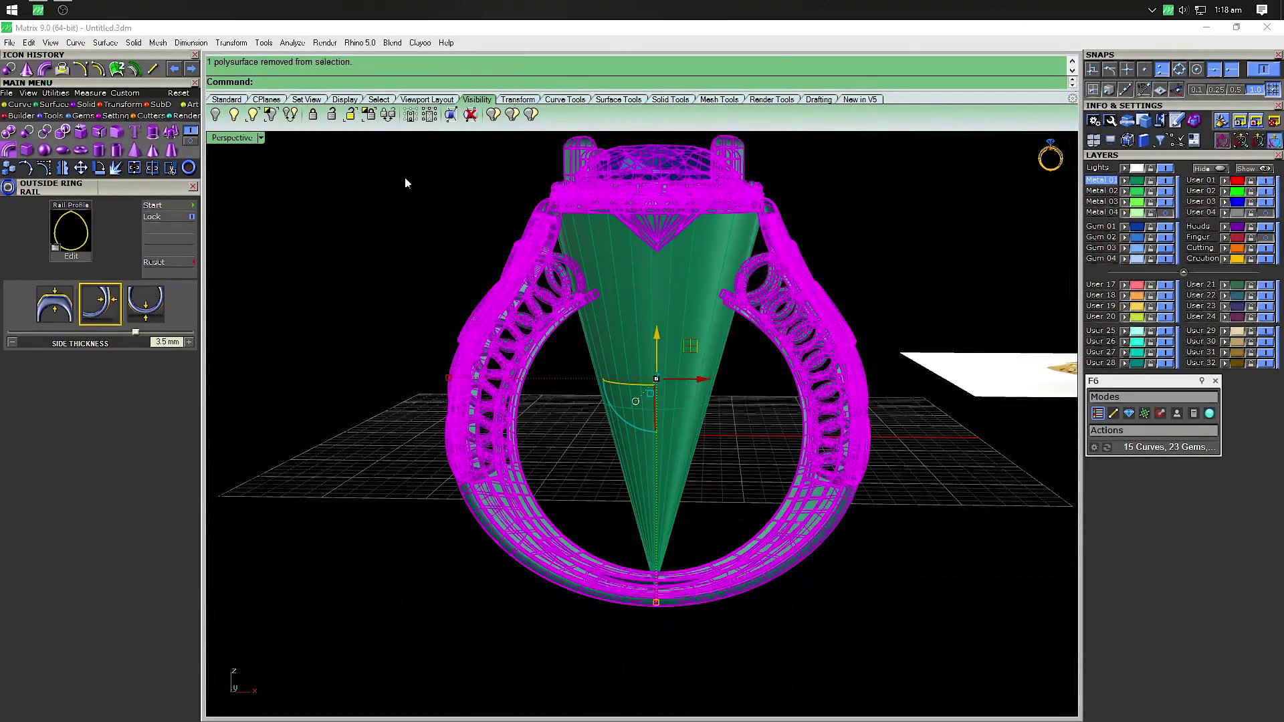
{"action": "left_click", "coordinate": [216, 114]}
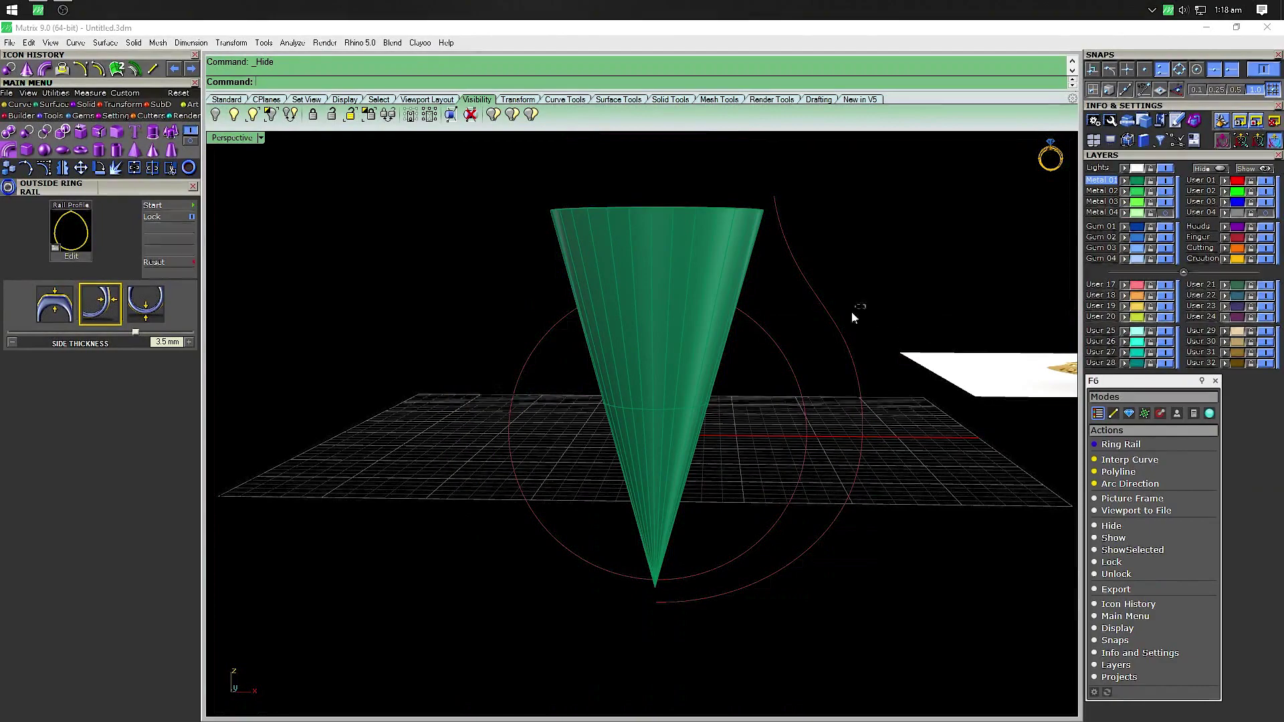
{"action": "left_click", "coordinate": [729, 446]}
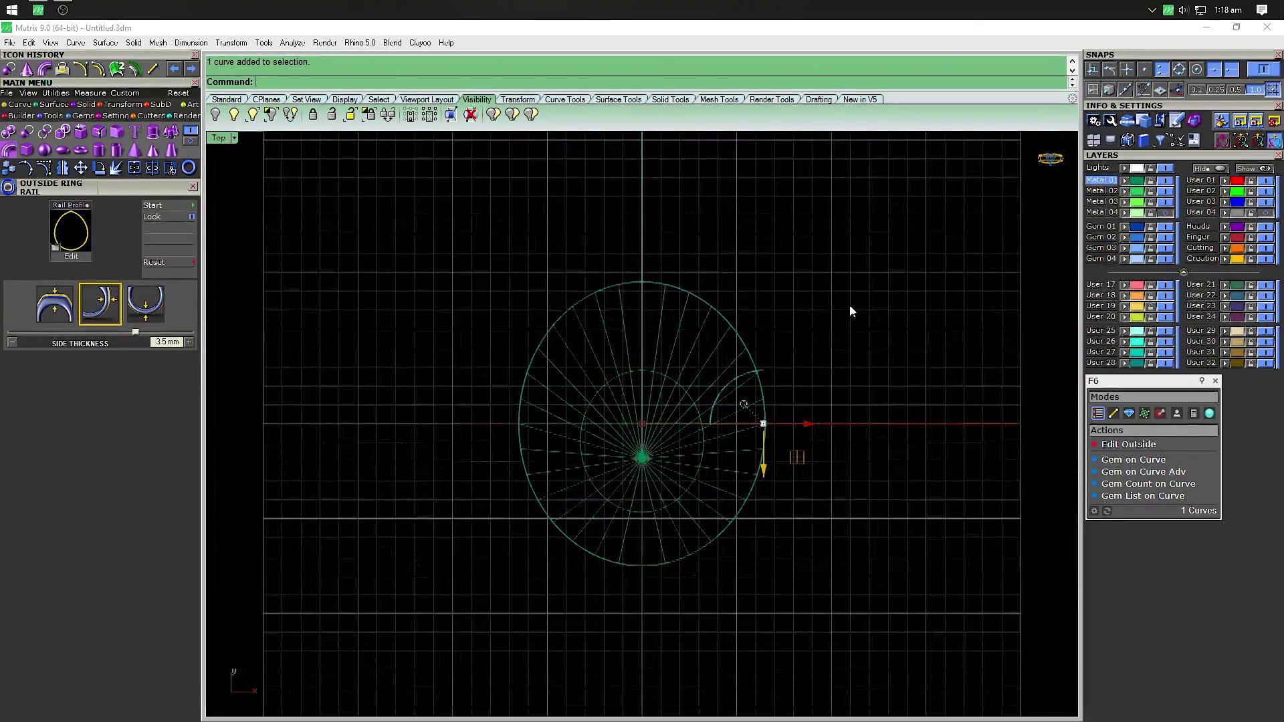
Offset the selected circle to a new circle just outside the original
{"action": "left_click", "coordinate": [162, 166]}
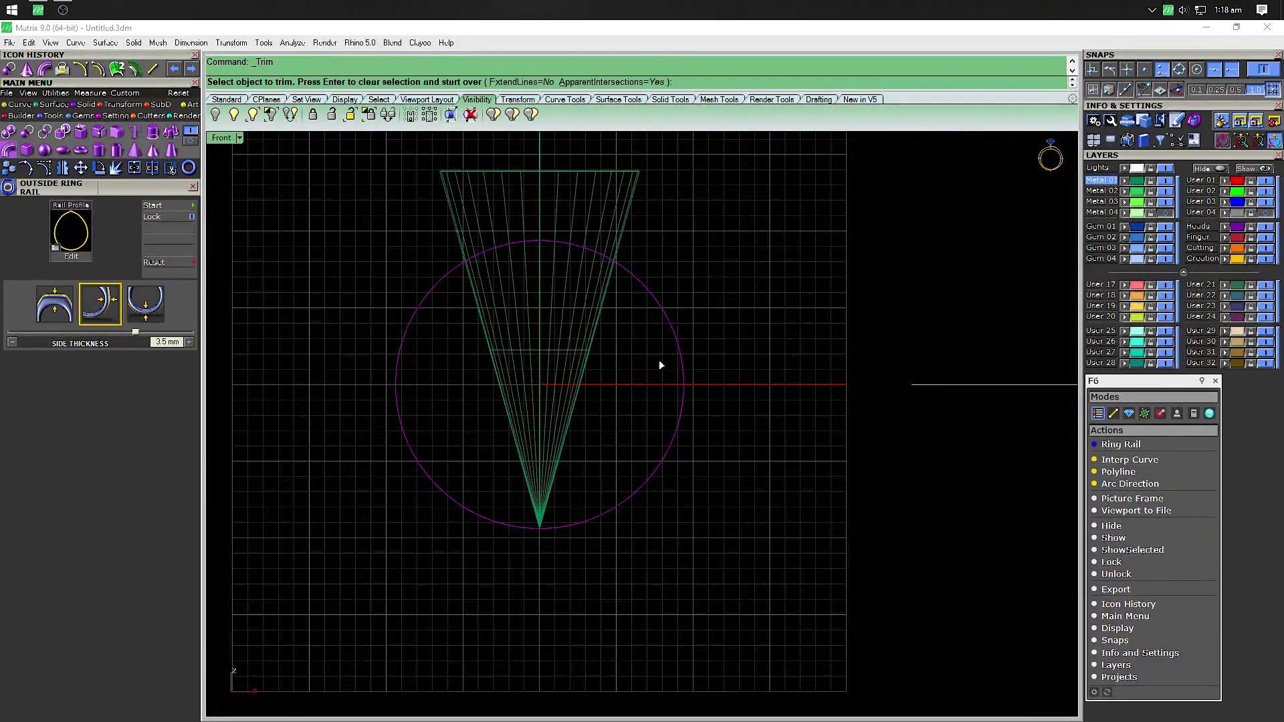
{"action": "key", "text": "Escape"}
{"action": "type", "text": "C"}
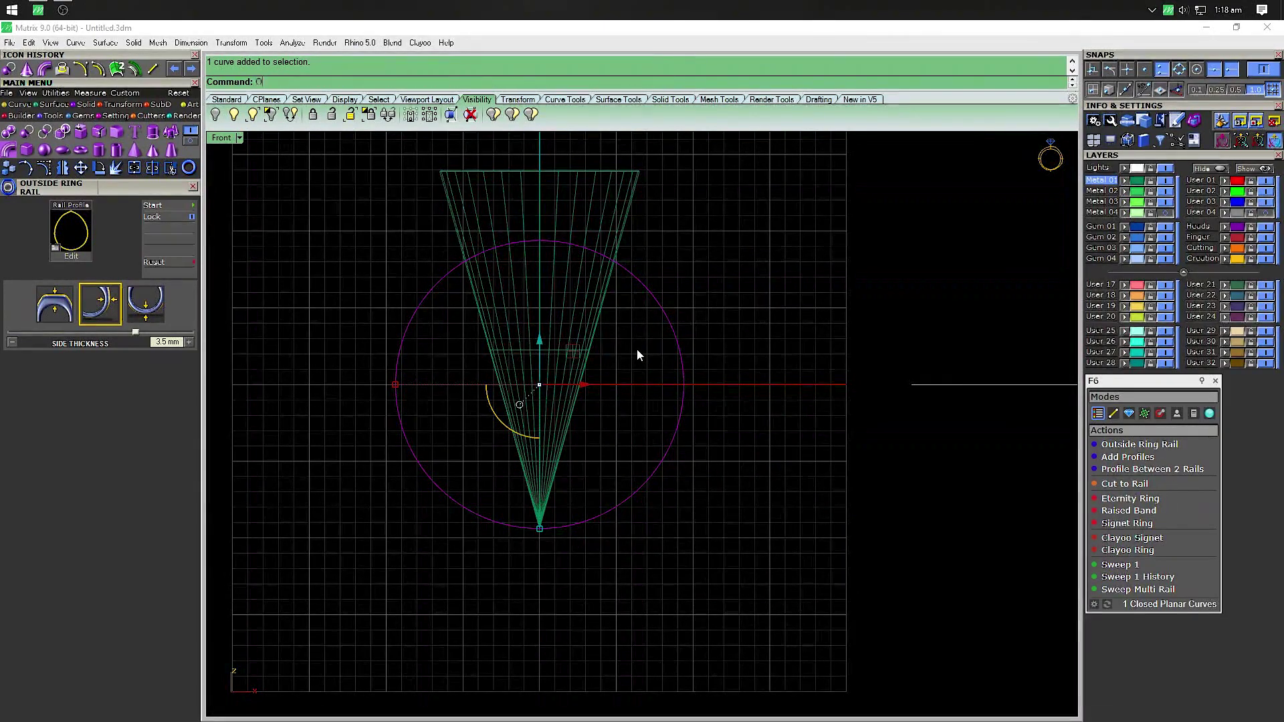
{"action": "type", "text": "offset"}
{"action": "key", "text": "Return"}
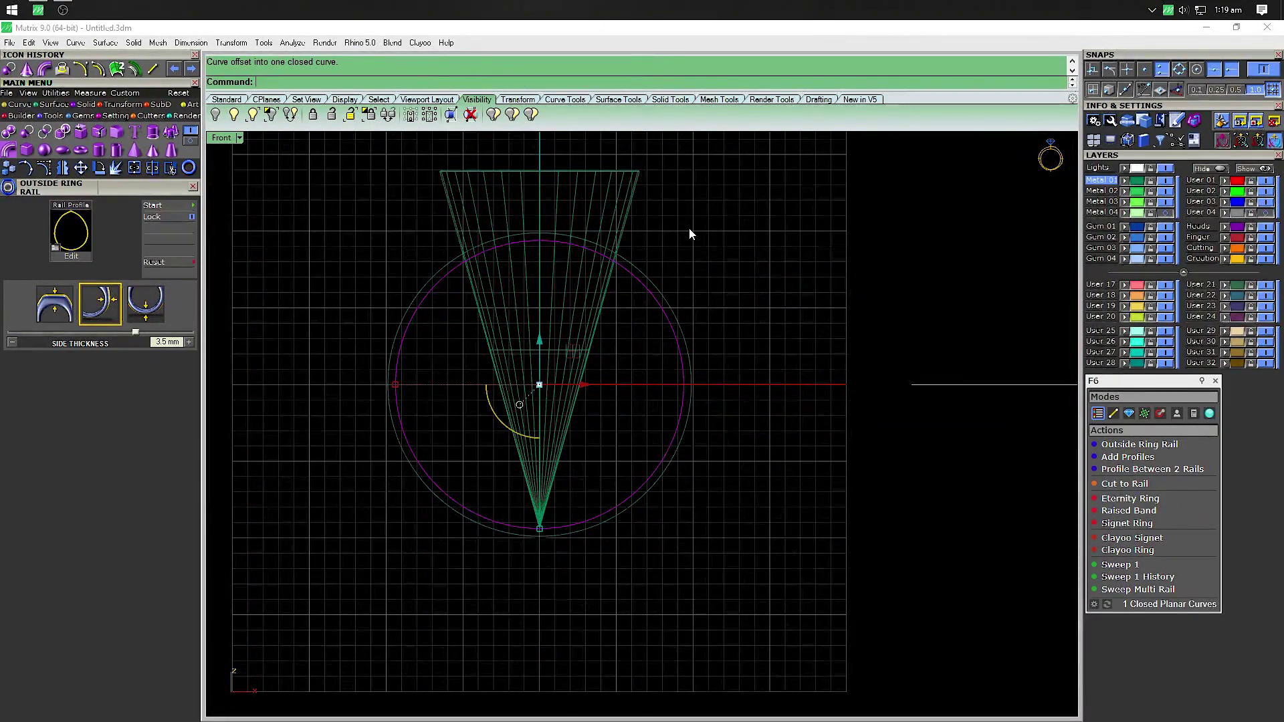
{"action": "left_click", "coordinate": [689, 231]}
{"action": "right_click_drag", "start_coordinate": [689, 230], "coordinate": [782, 342]}
Draw a horizontal line from the vertical axis across the cone top and offset a copy below it
{"action": "right_click", "coordinate": [151, 70]}
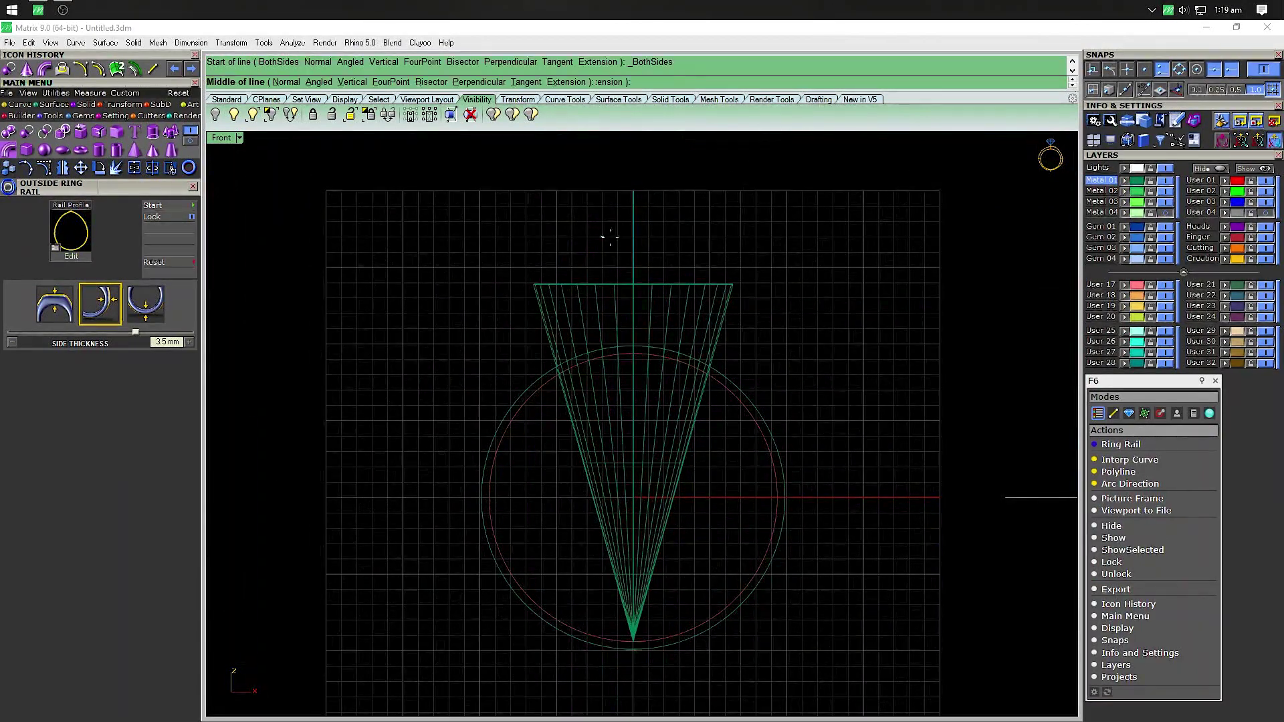
{"action": "left_click", "coordinate": [633, 285]}
{"action": "left_click", "coordinate": [480, 285]}
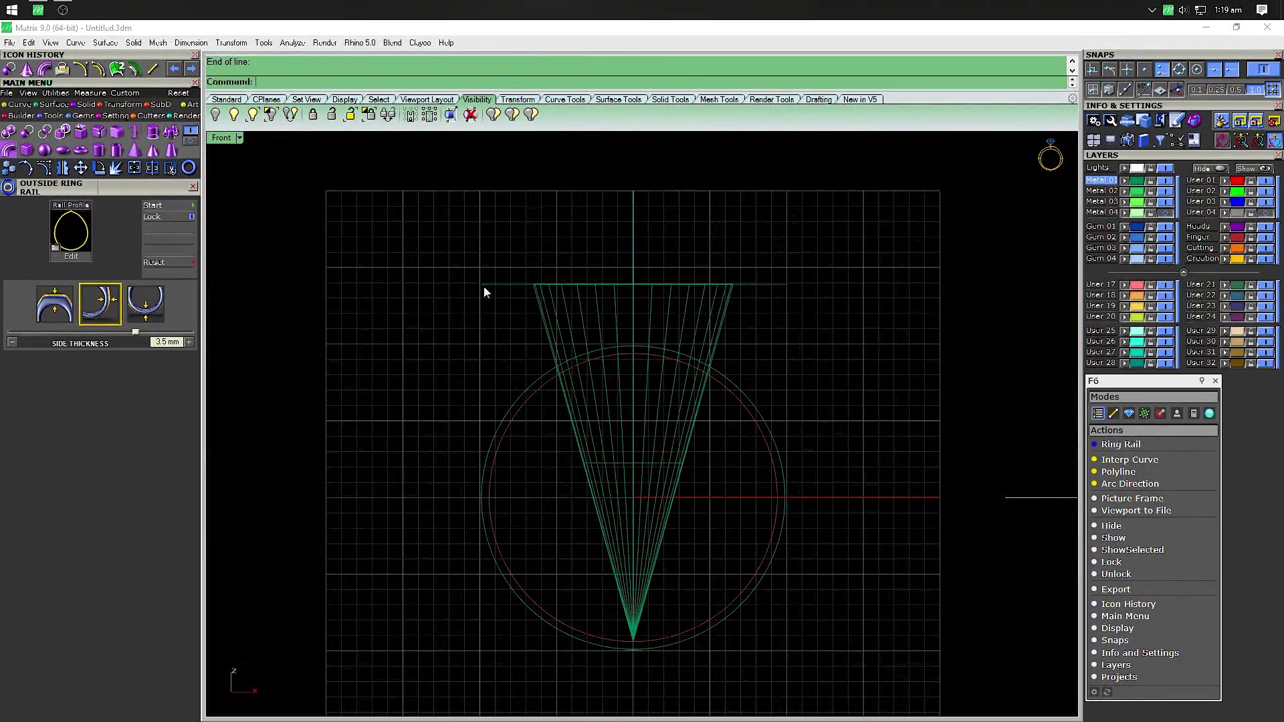
{"action": "type", "text": "oc"}
{"action": "key", "text": "Return"}
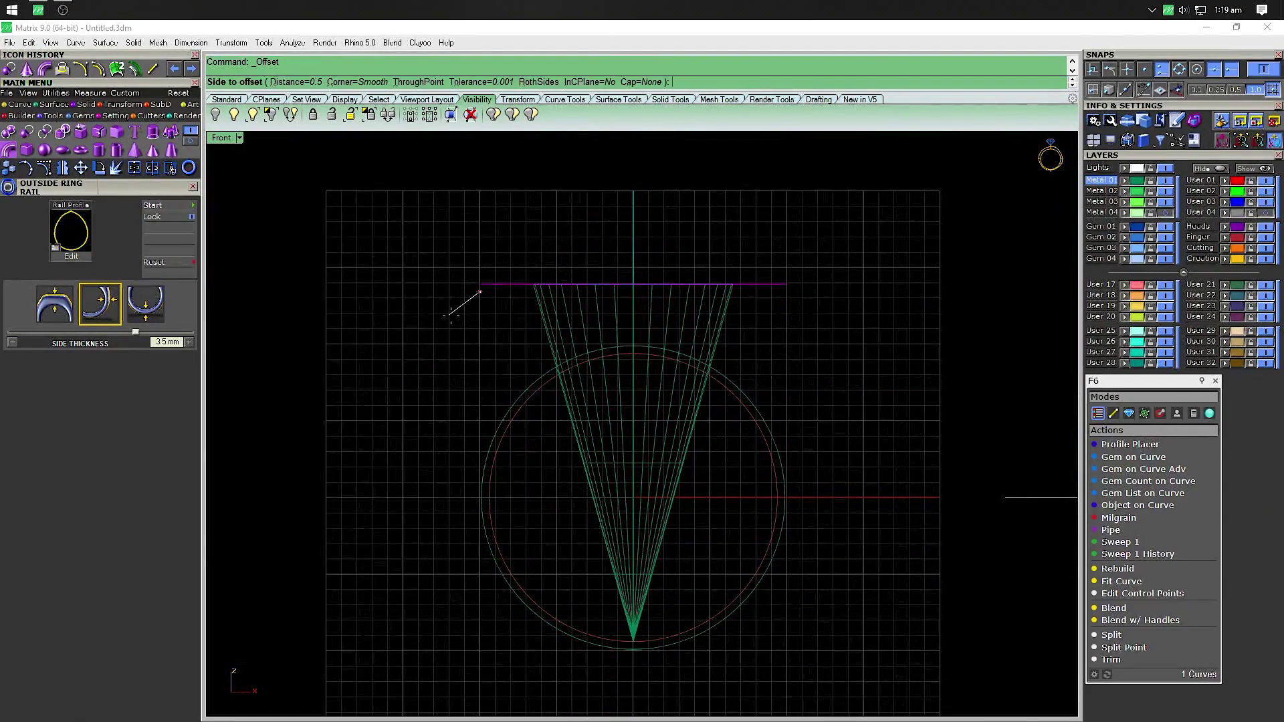
{"action": "left_click", "coordinate": [500, 351]}
{"action": "left_click", "coordinate": [670, 281]}
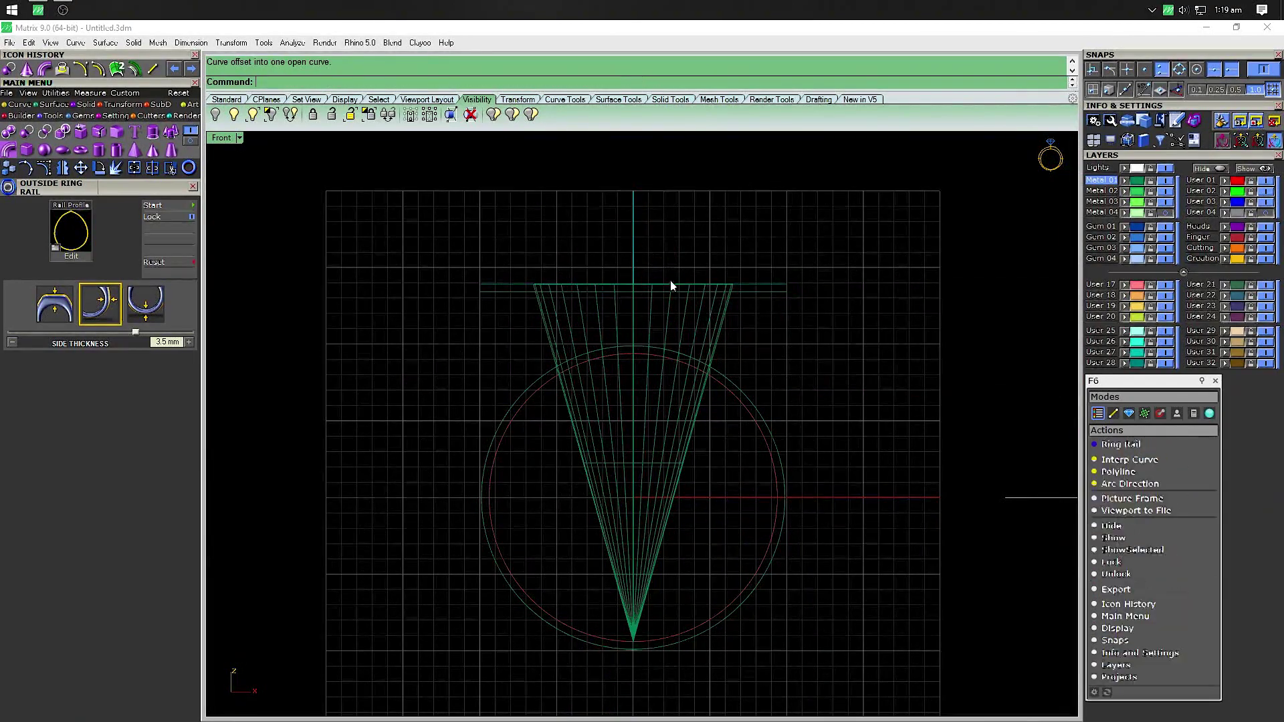
{"action": "scroll", "coordinate": [778, 296], "scroll_direction": "up", "scroll_amount": 2}
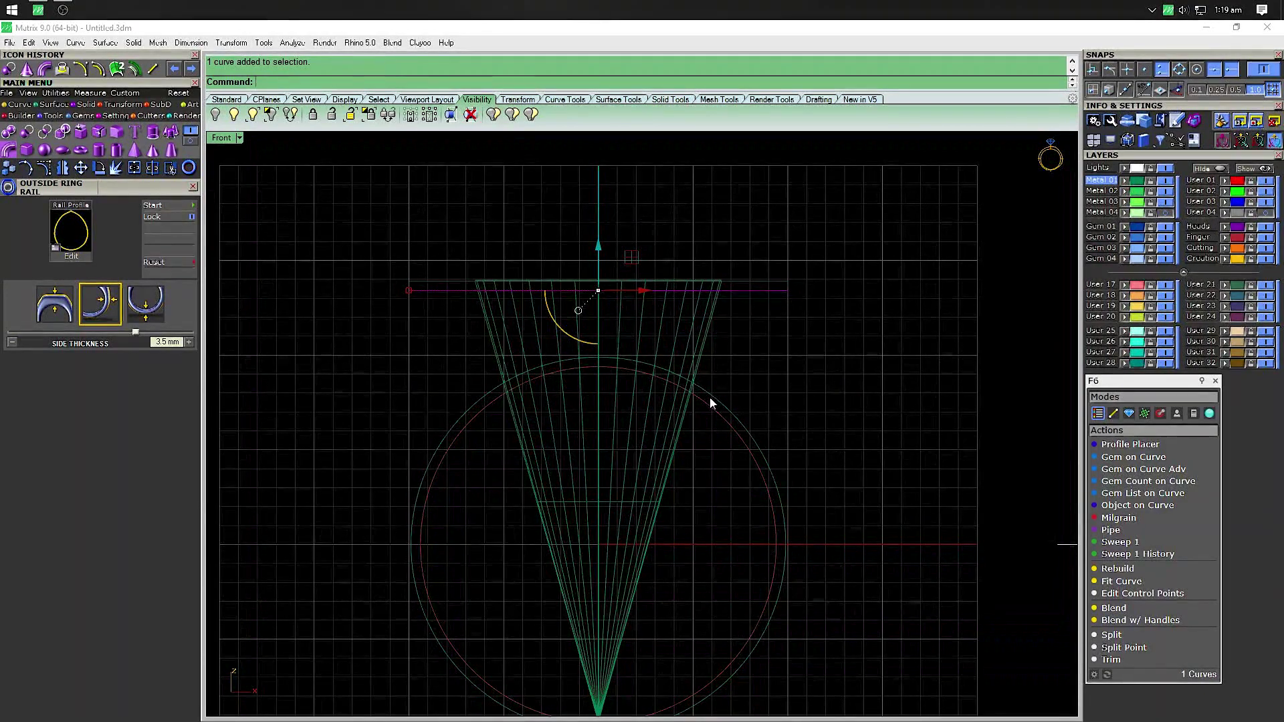
{"action": "key", "text": "Escape"}
Split the cone polysurface with the horizontal line and select its lower piece
{"action": "left_click_drag", "start_coordinate": [769, 333], "coordinate": [680, 339]}
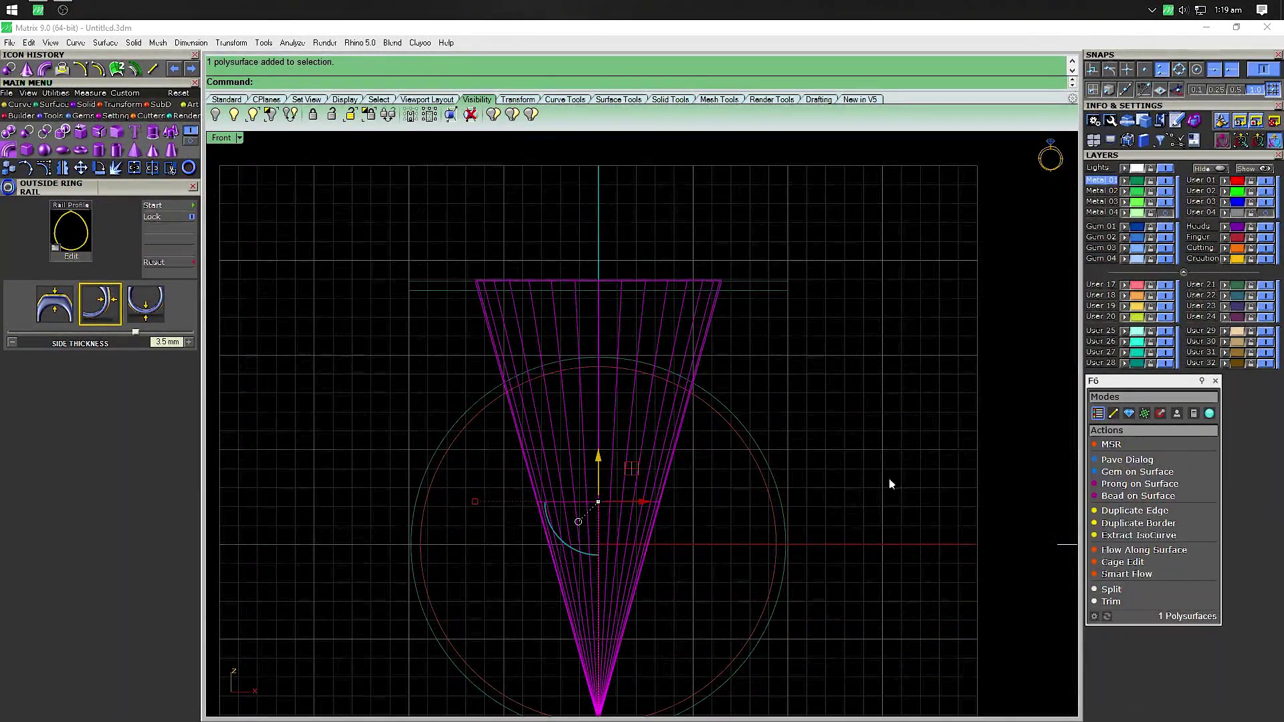
{"action": "left_click", "coordinate": [153, 169]}
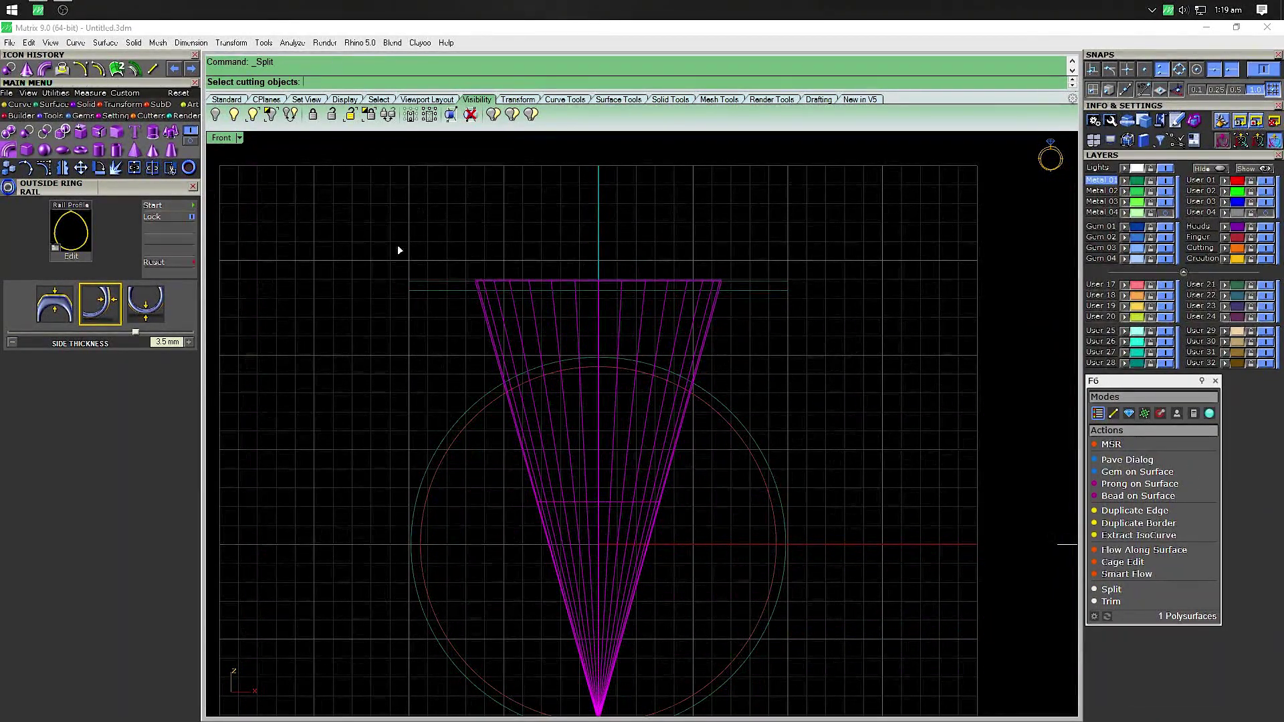
{"action": "left_click_drag", "start_coordinate": [418, 408], "coordinate": [416, 413]}
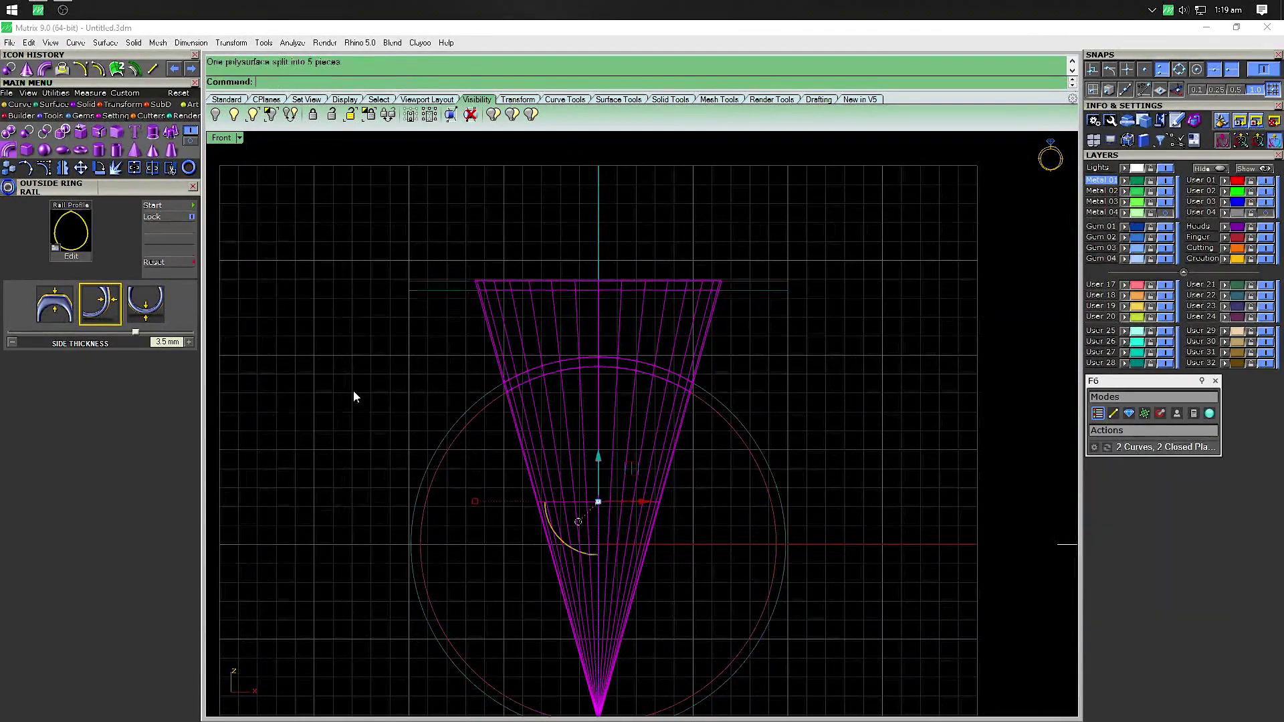
{"action": "key", "text": "Return"}
{"action": "left_click", "coordinate": [544, 491]}
Delete the lower cone piece, the outer offset circle and the ring-size circle
{"action": "key", "text": "Delete"}
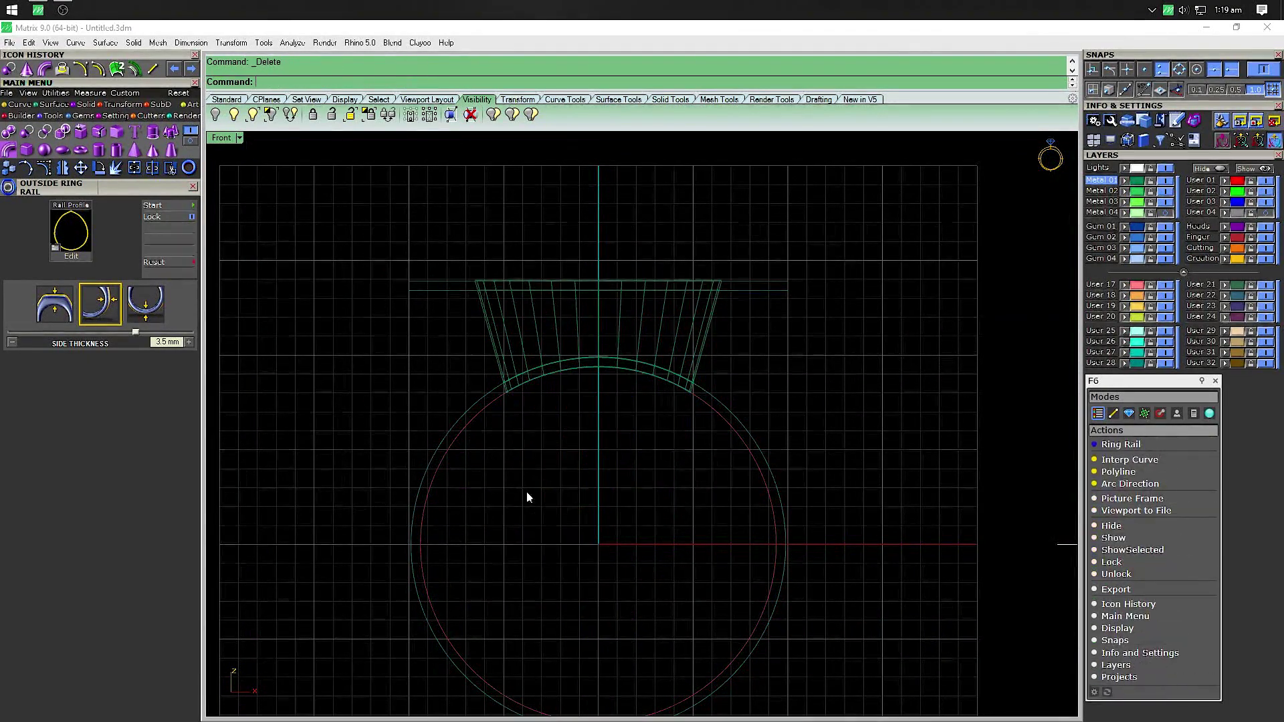
{"action": "key", "text": "Delete"}
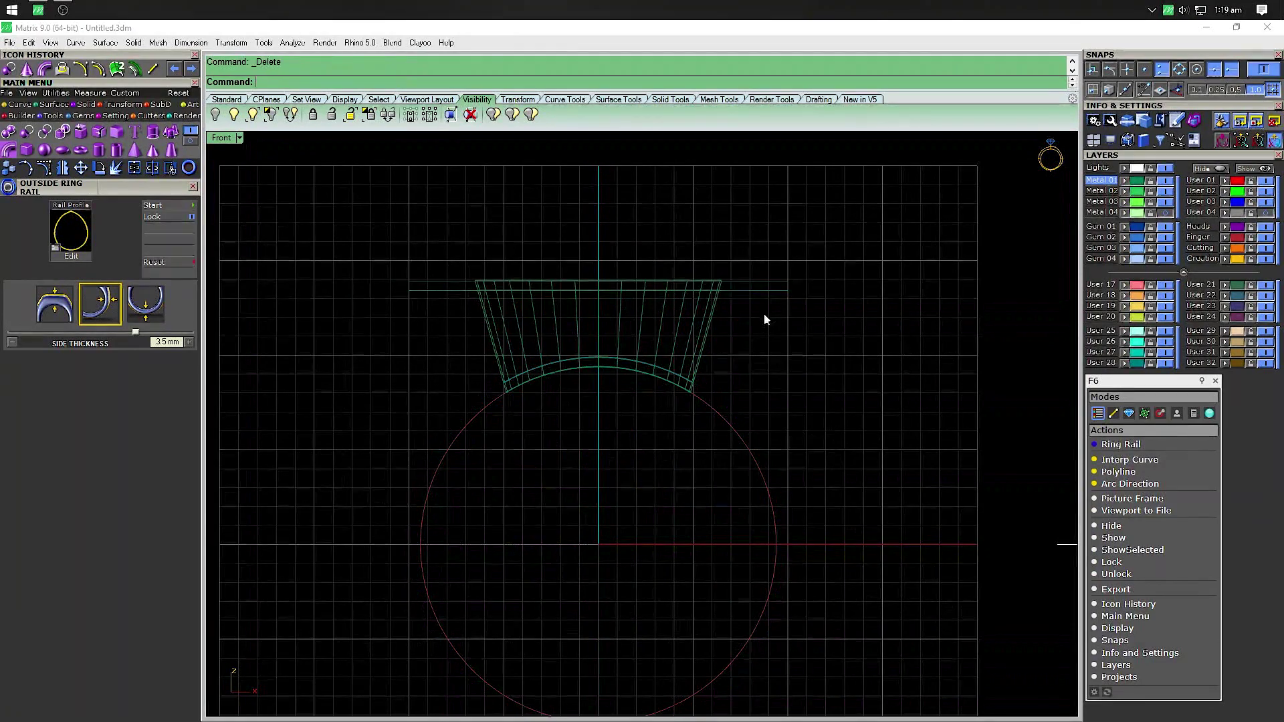
{"action": "left_click", "coordinate": [704, 290]}
{"action": "left_click", "coordinate": [758, 468]}
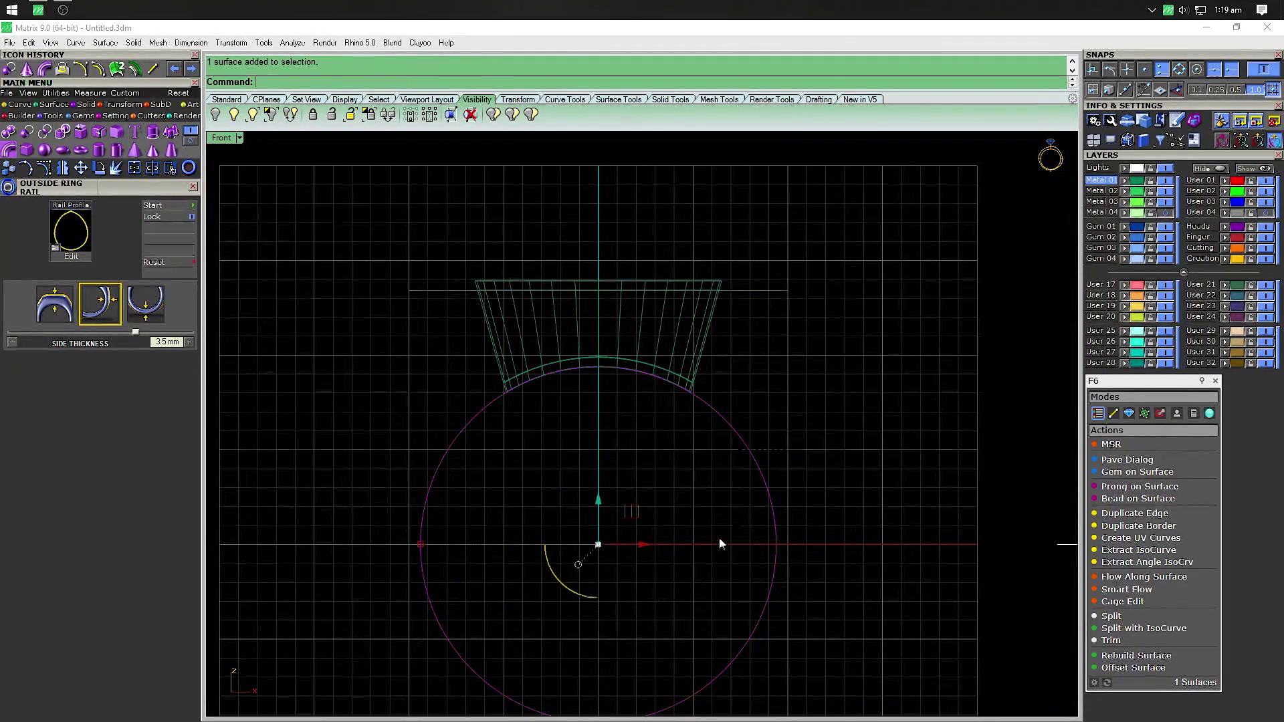
{"action": "key", "text": "Delete"}
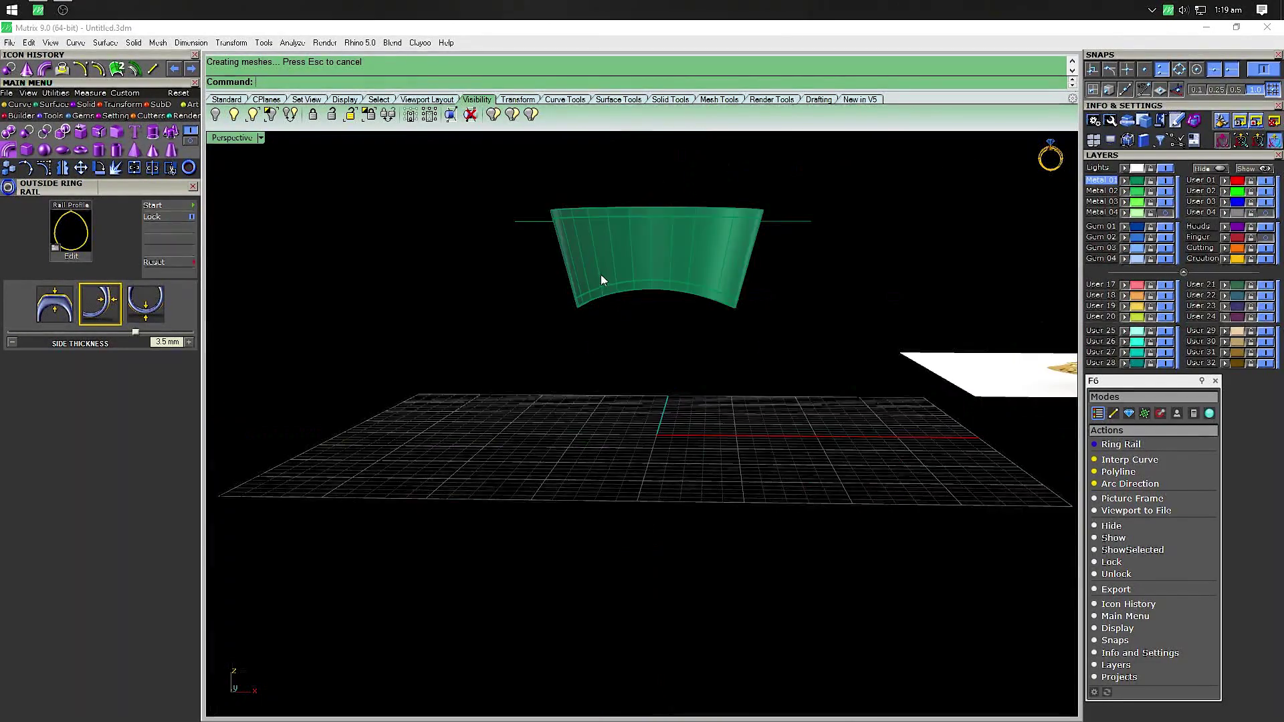
Extract the band piece's top face and delete it, leaving an open band
{"action": "right_click_drag", "start_coordinate": [600, 275], "coordinate": [663, 376]}
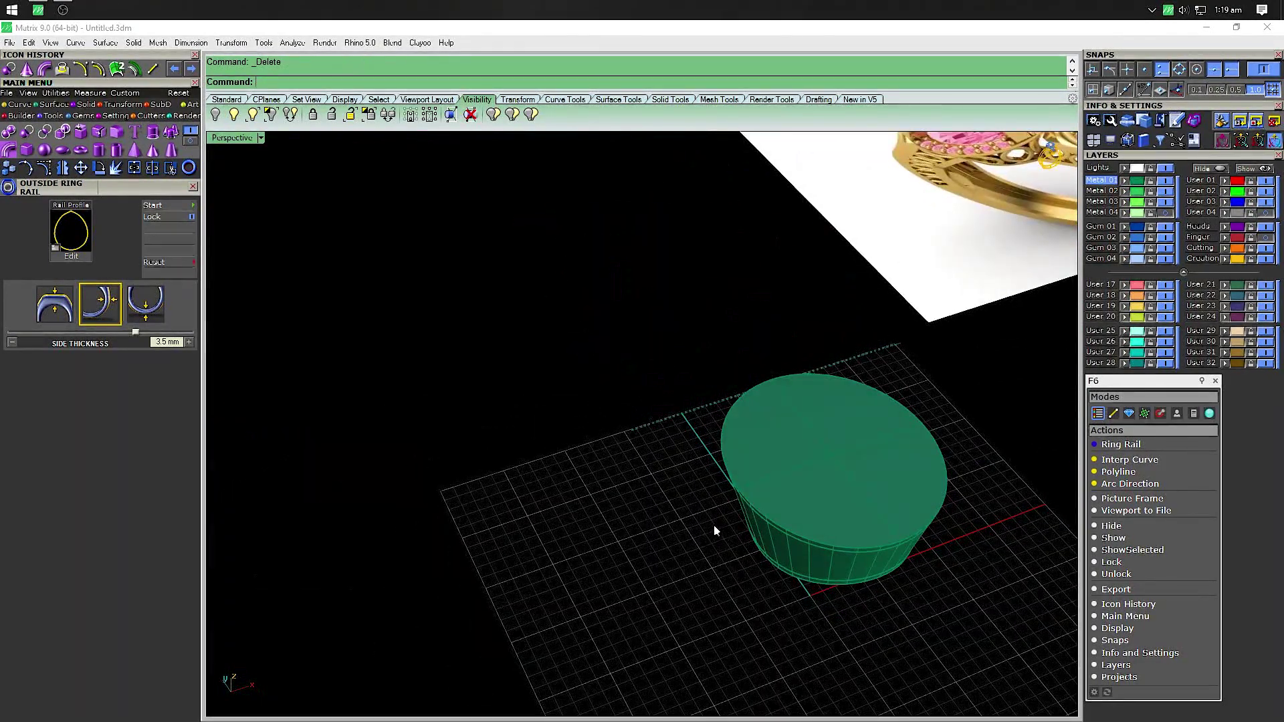
{"action": "mouse_move", "coordinate": [714, 526]}
{"action": "right_mouse_down"}
{"action": "mouse_move", "coordinate": [668, 524]}
{"action": "mouse_move", "coordinate": [598, 351]}
{"action": "right_mouse_up"}
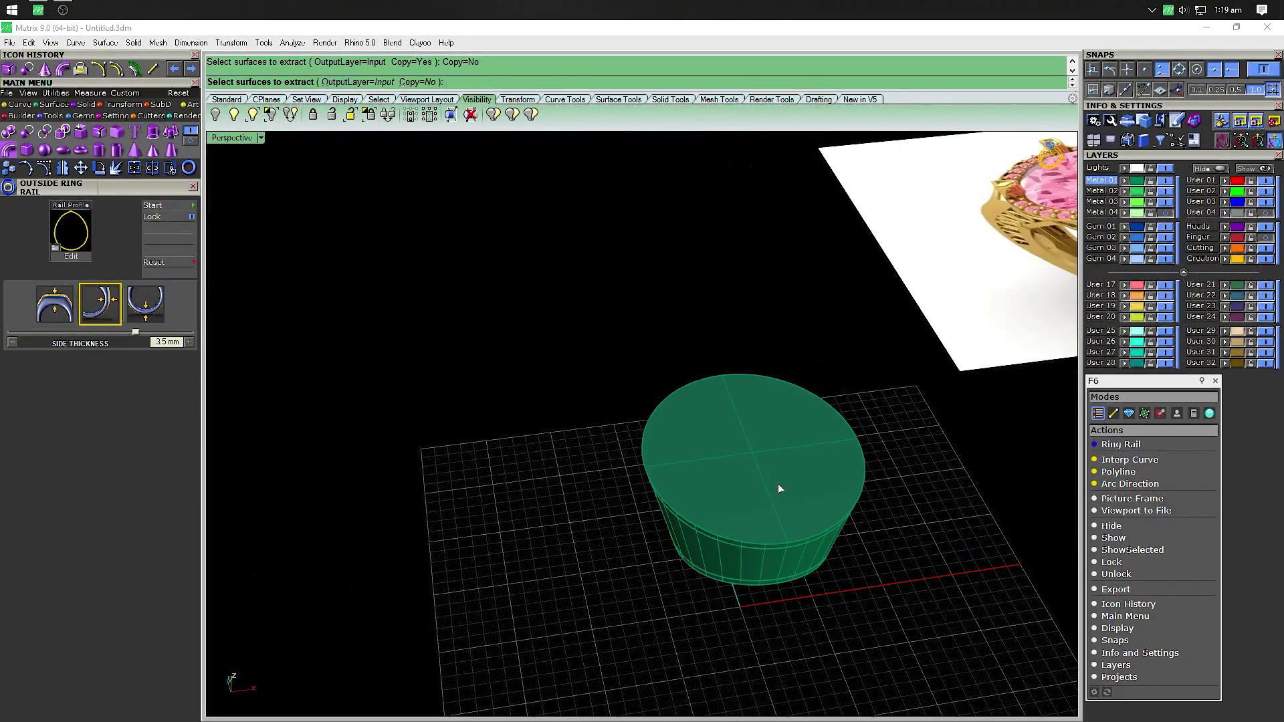
{"action": "key", "text": "Return"}
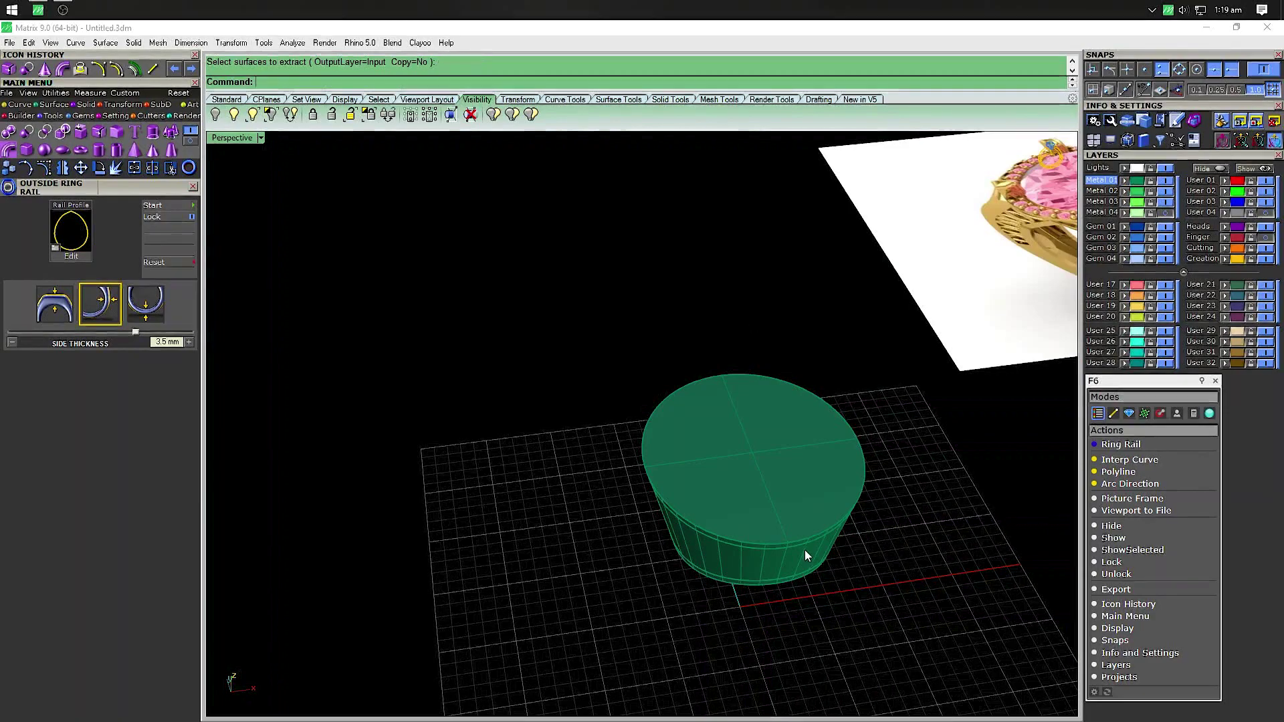
{"action": "right_click_drag", "start_coordinate": [807, 552], "coordinate": [771, 323]}
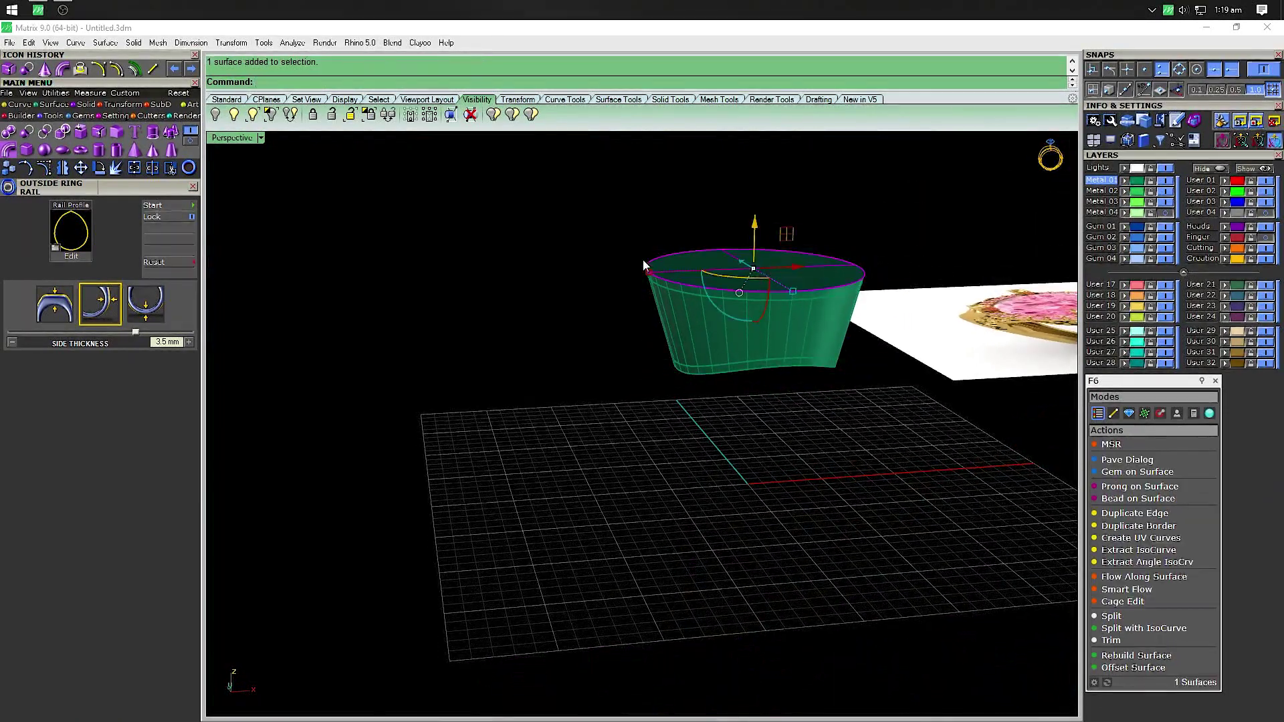
{"action": "key", "text": "Delete"}
{"action": "right_click_drag", "start_coordinate": [643, 260], "coordinate": [569, 378]}
{"action": "left_click", "coordinate": [562, 407]}
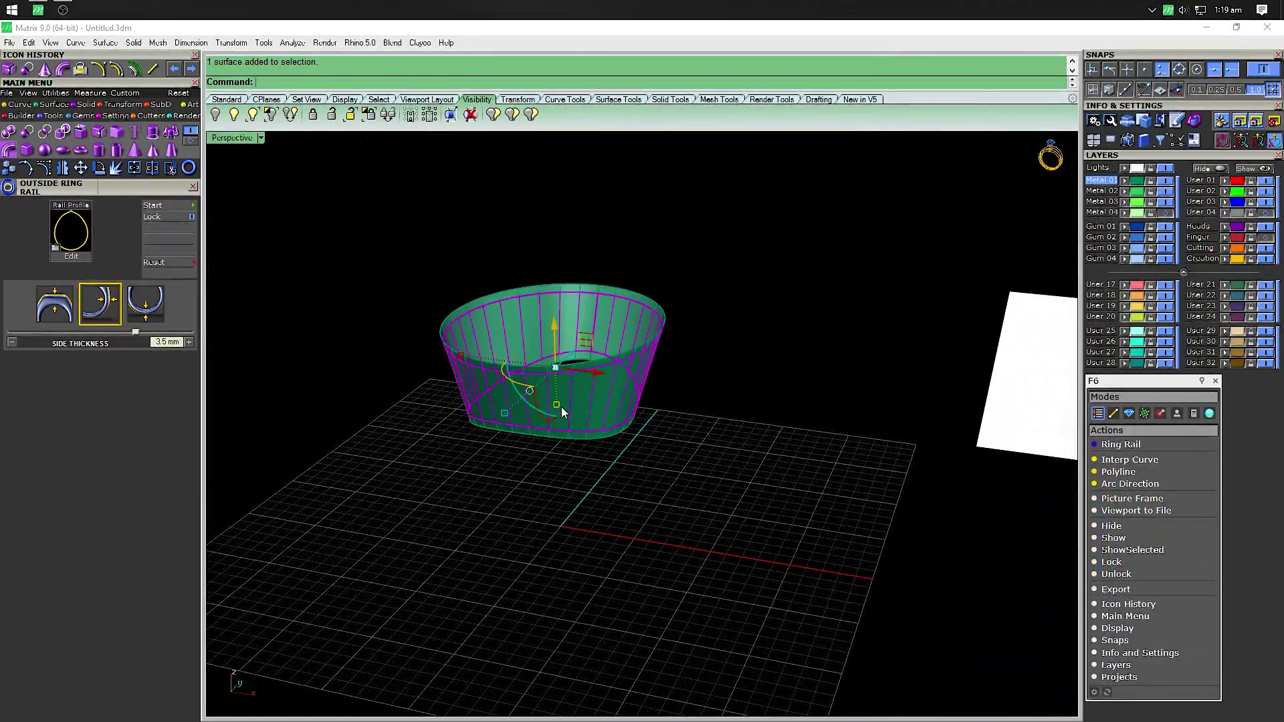
{"action": "scroll", "coordinate": [688, 253], "scroll_direction": "up", "scroll_amount": 2}
{"action": "scroll", "coordinate": [688, 261], "scroll_direction": "up", "scroll_amount": 3}
Select only the open band surface, clearing the extra bottom ring surface
{"action": "scroll", "coordinate": [688, 263], "scroll_direction": "up", "scroll_amount": 2}
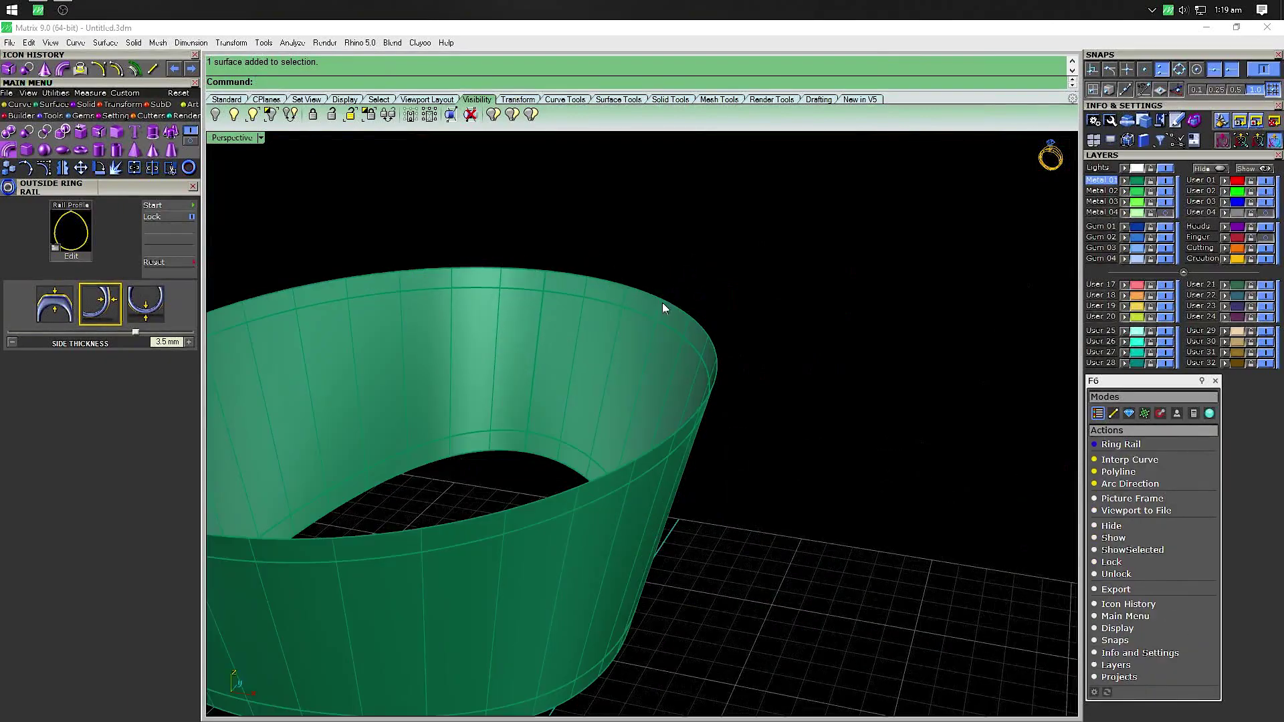
{"action": "scroll", "coordinate": [662, 302], "scroll_direction": "down", "scroll_amount": 5}
{"action": "scroll", "coordinate": [560, 454], "scroll_direction": "up", "scroll_amount": 3}
{"action": "left_click", "coordinate": [585, 432], "text": "shift"}
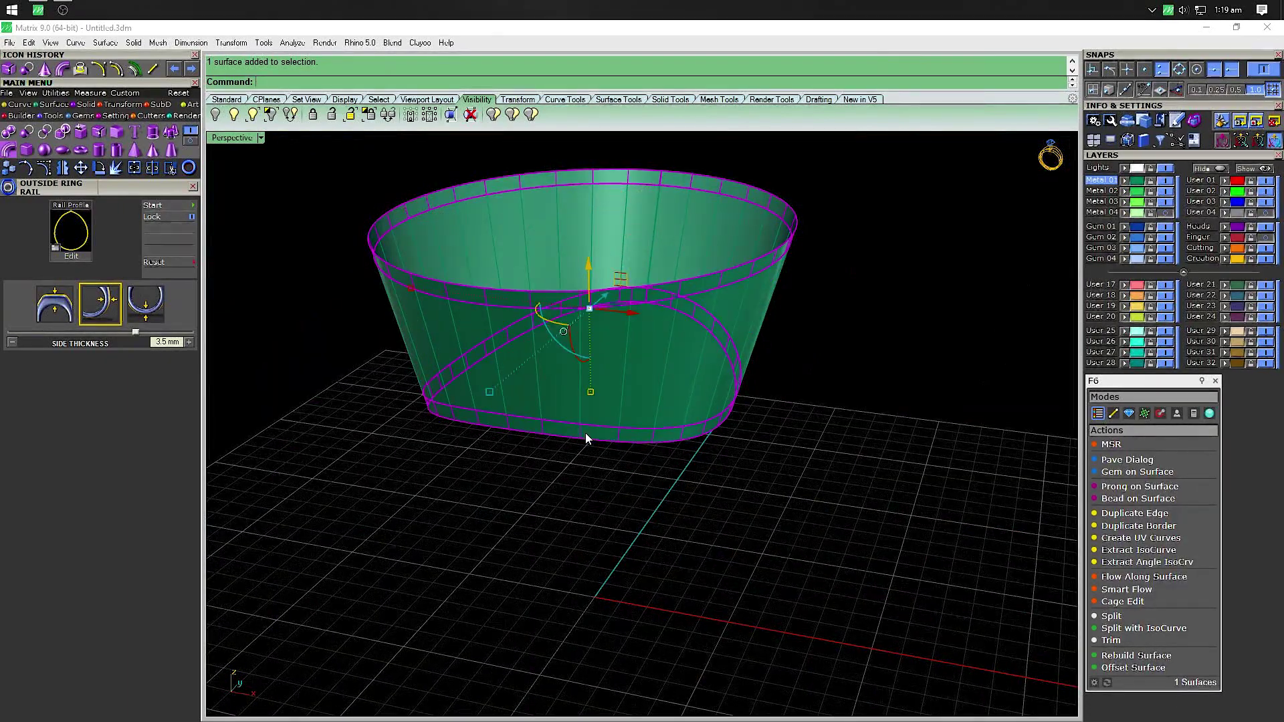
{"action": "left_click", "coordinate": [892, 359]}
{"action": "scroll", "coordinate": [881, 359], "scroll_direction": "down", "scroll_amount": 3}
{"action": "scroll", "coordinate": [822, 341], "scroll_direction": "up", "scroll_amount": 4}
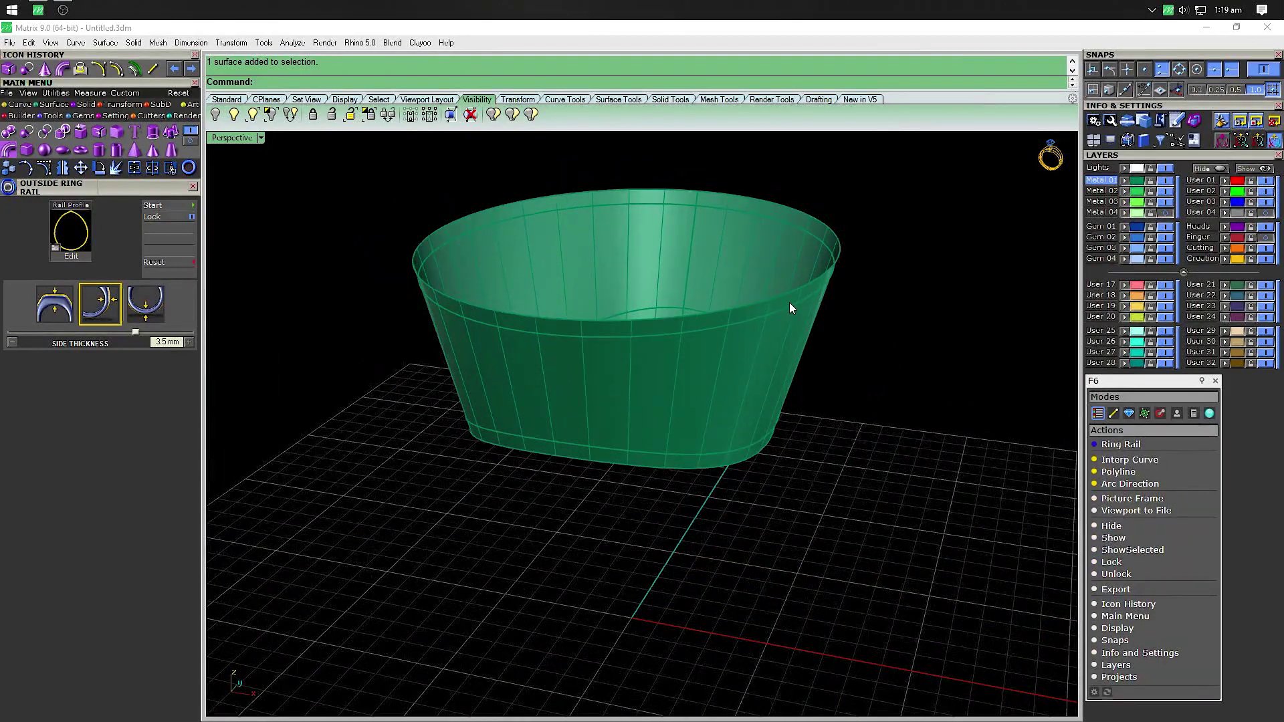
{"action": "left_click", "coordinate": [789, 302]}
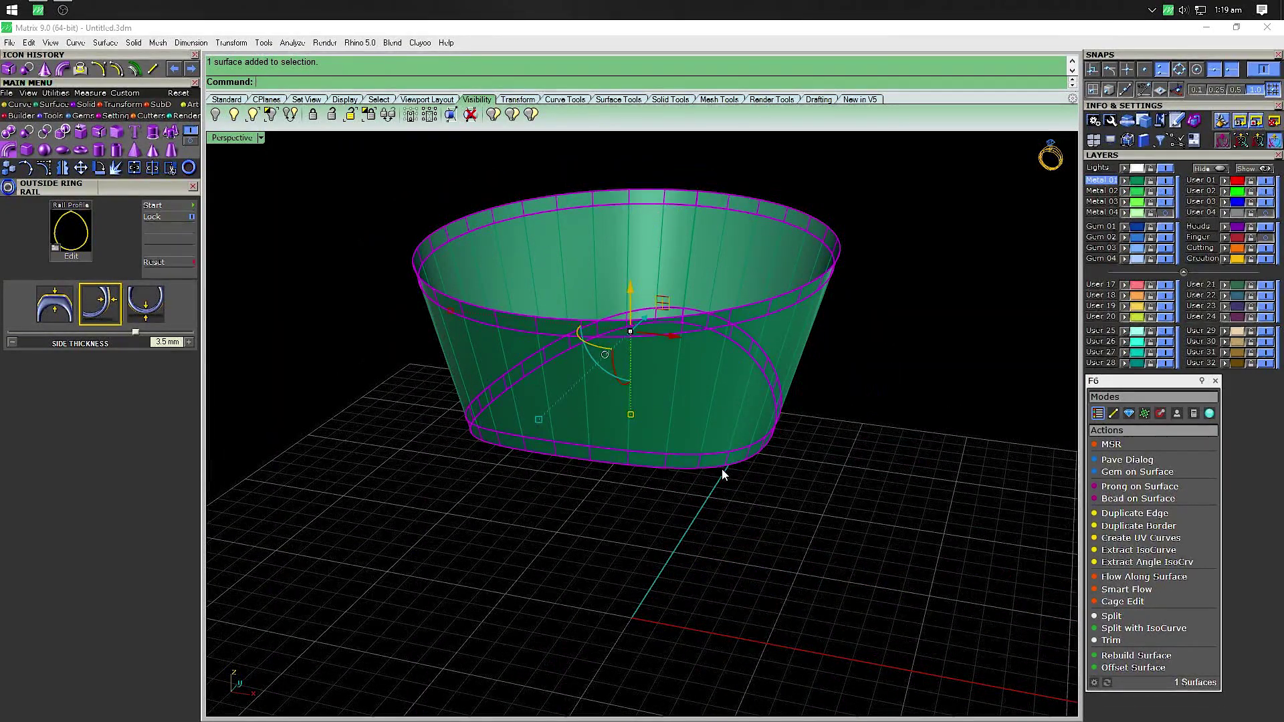
Offset the band surface 0.5 as a closed solid, flipping both surfaces' directions
{"action": "left_click", "coordinate": [132, 69]}
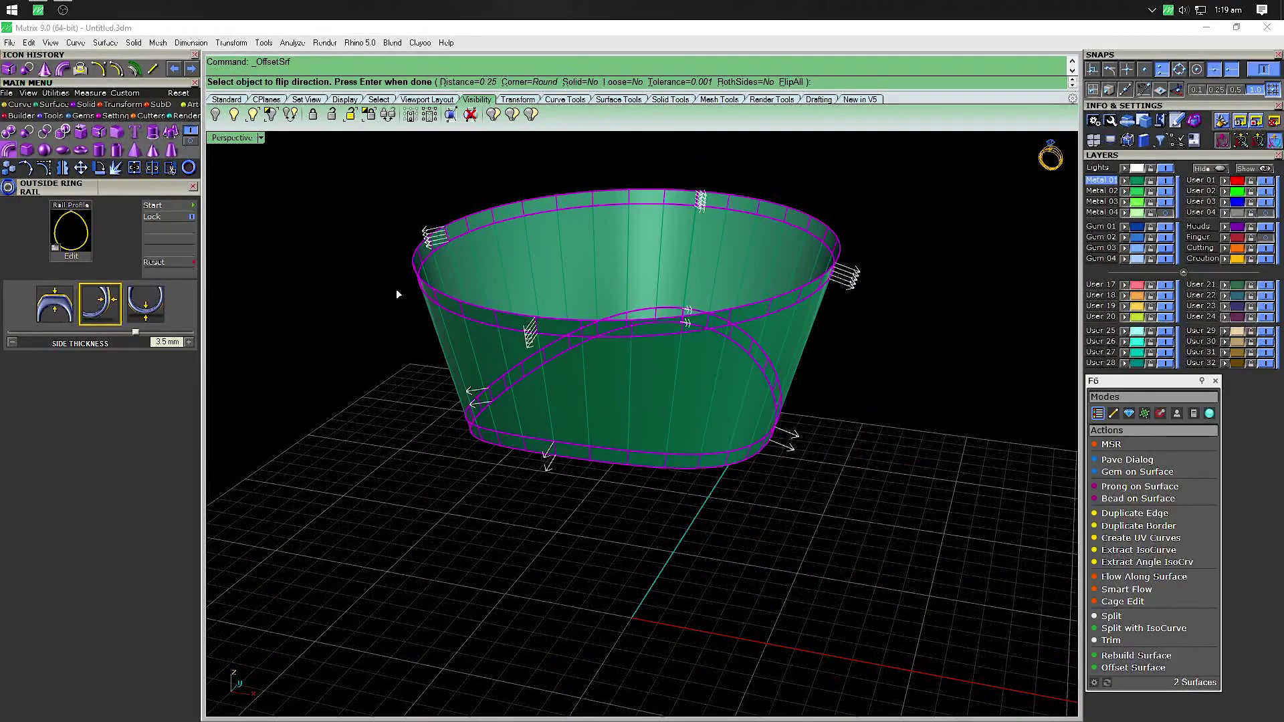
{"action": "left_click", "coordinate": [424, 289]}
{"action": "type", "text": "5"}
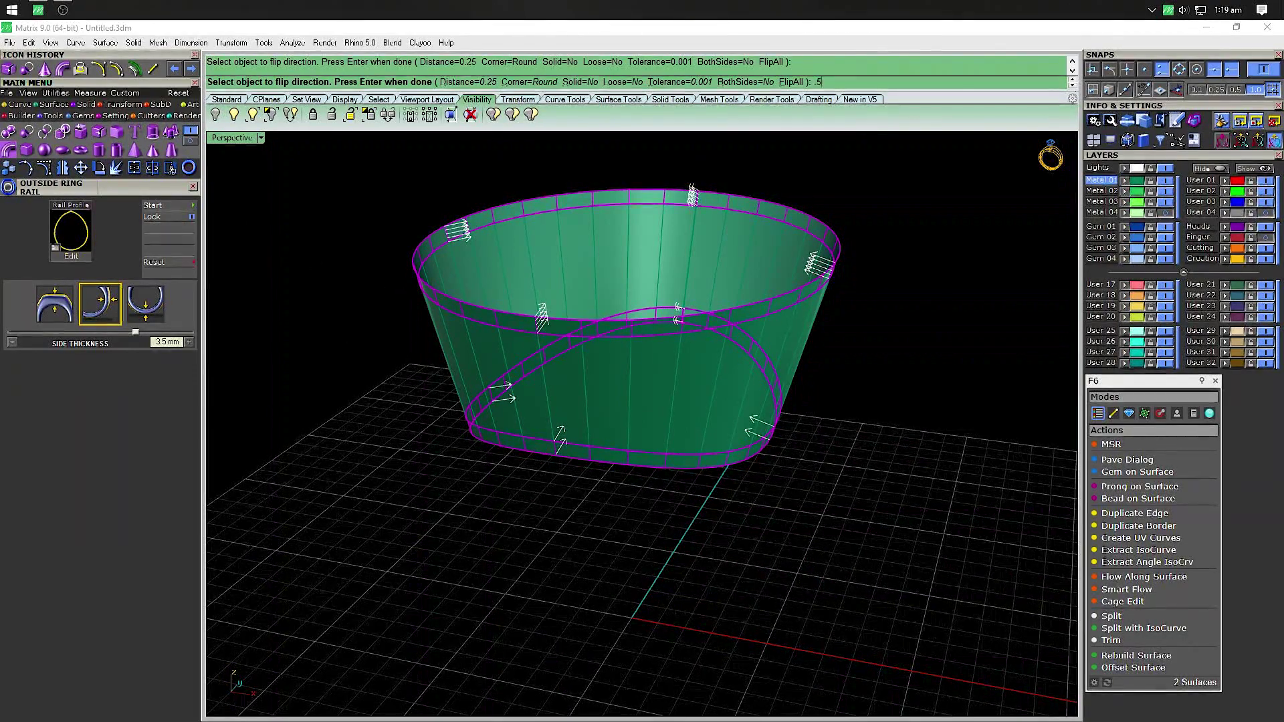
{"action": "key", "text": "Return"}
{"action": "key", "text": "Return"}
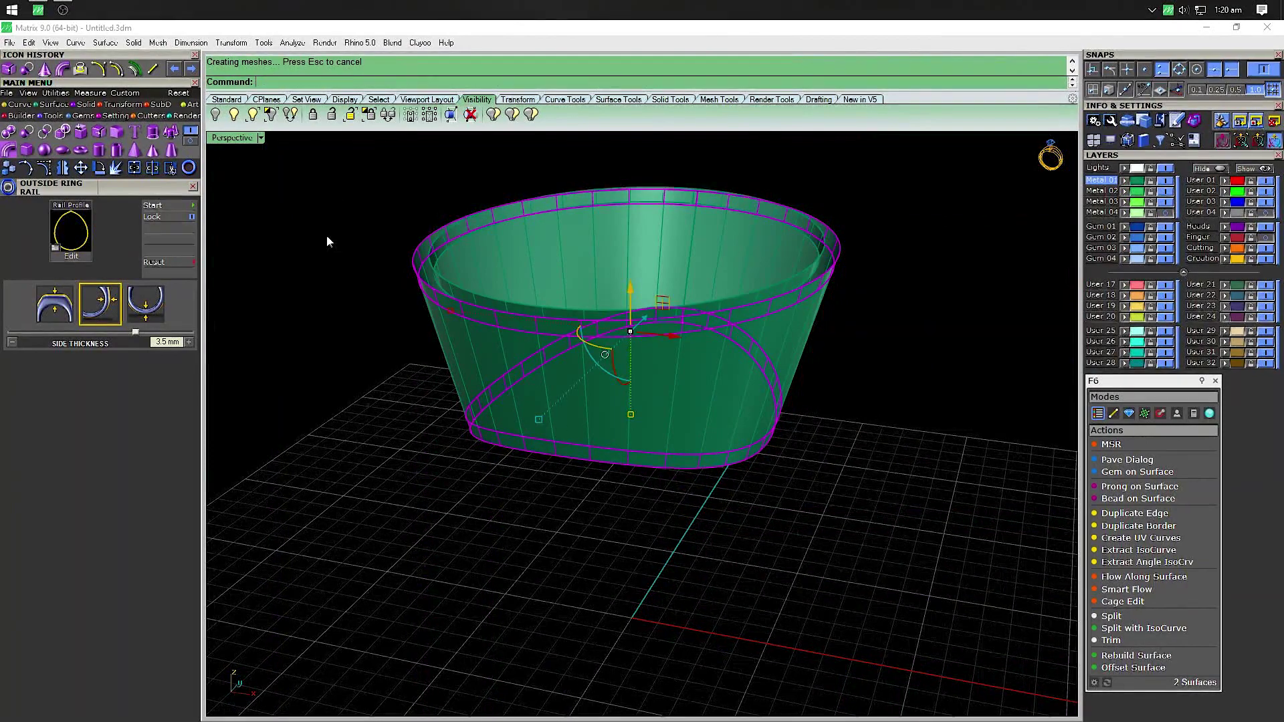
{"action": "left_click", "coordinate": [576, 82]}
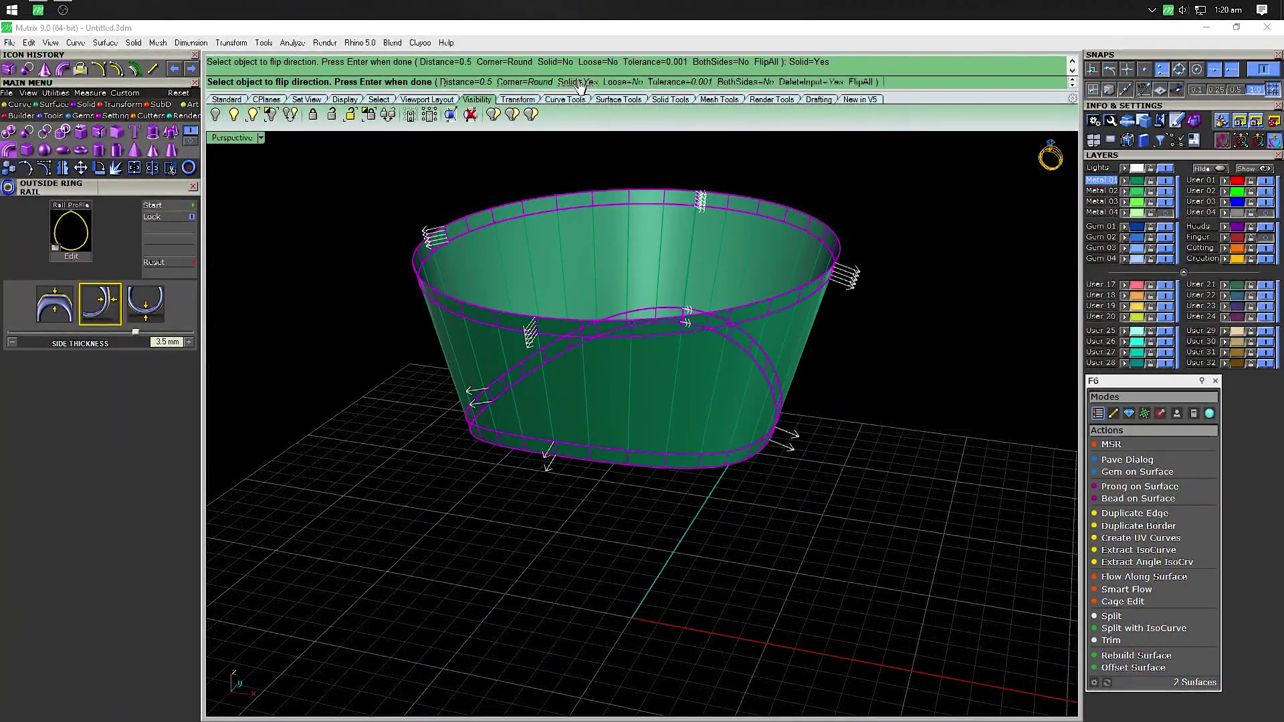
{"action": "left_click", "coordinate": [602, 457]}
{"action": "left_click", "coordinate": [564, 320]}
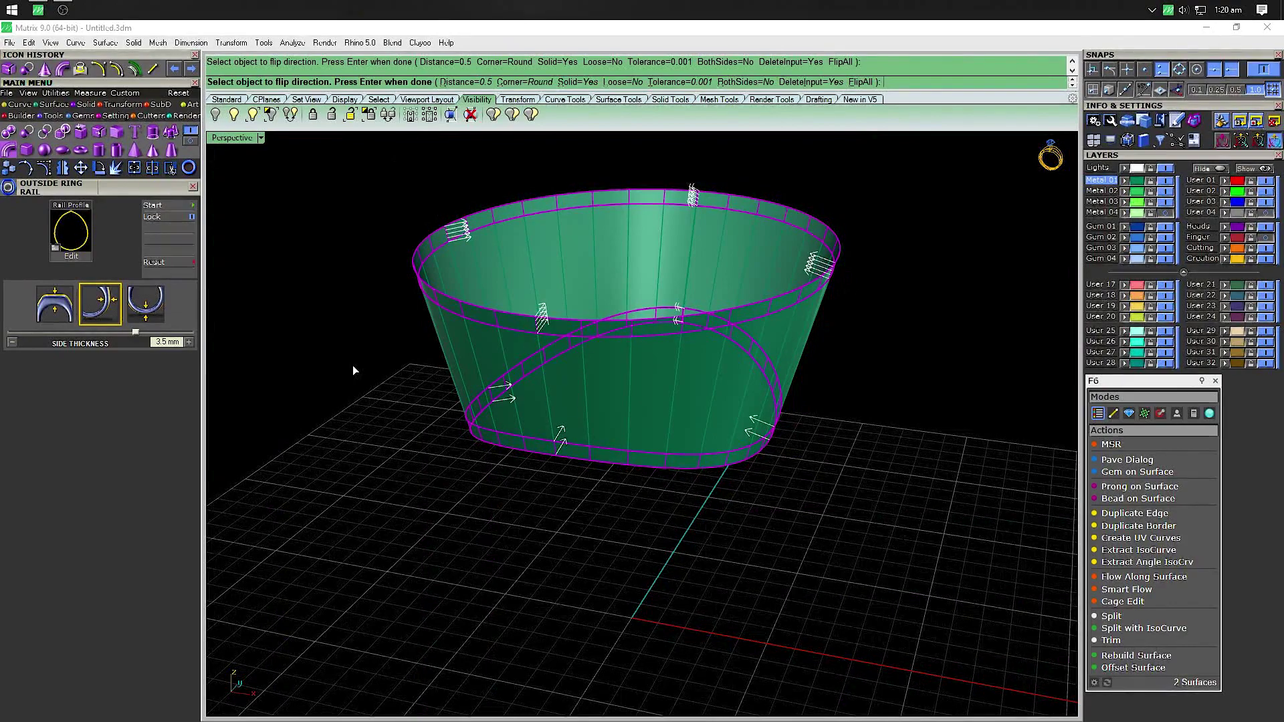
{"action": "key", "text": "Return"}
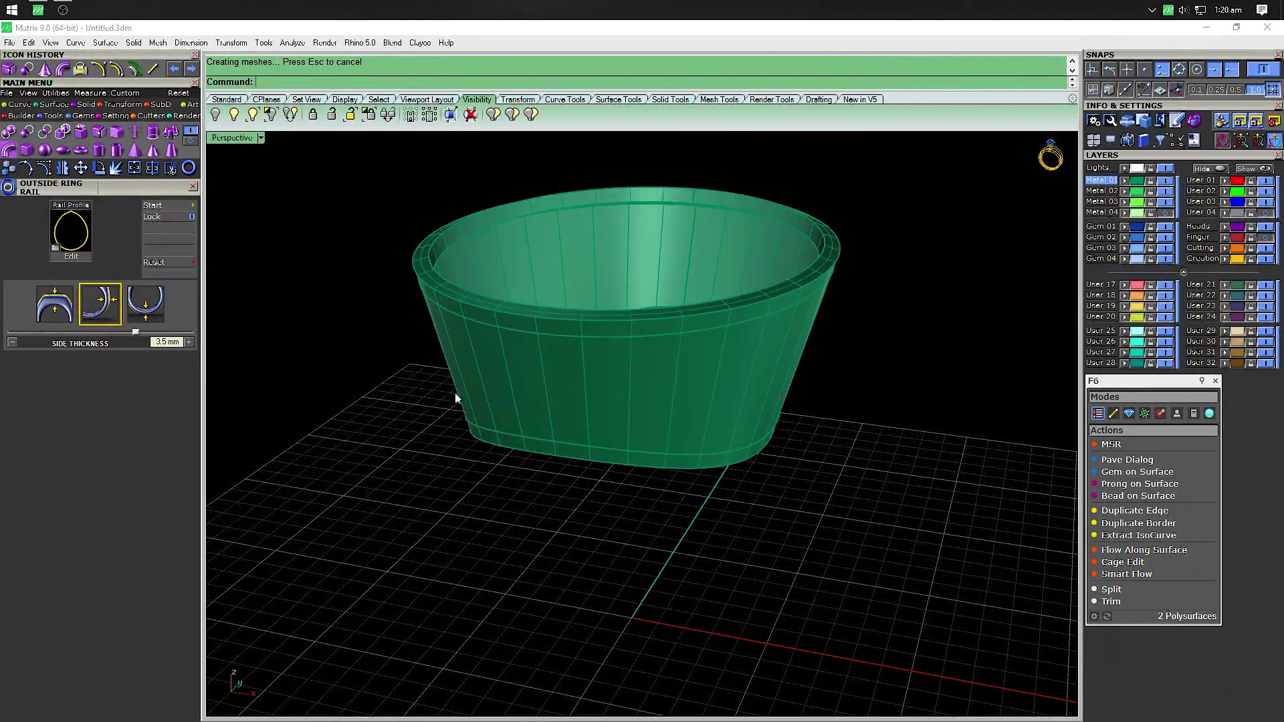
Offset the band surface again at 0.25 with solid output off, then select the top rim
{"action": "left_click", "coordinate": [589, 400]}
{"action": "right_click", "coordinate": [309, 396]}
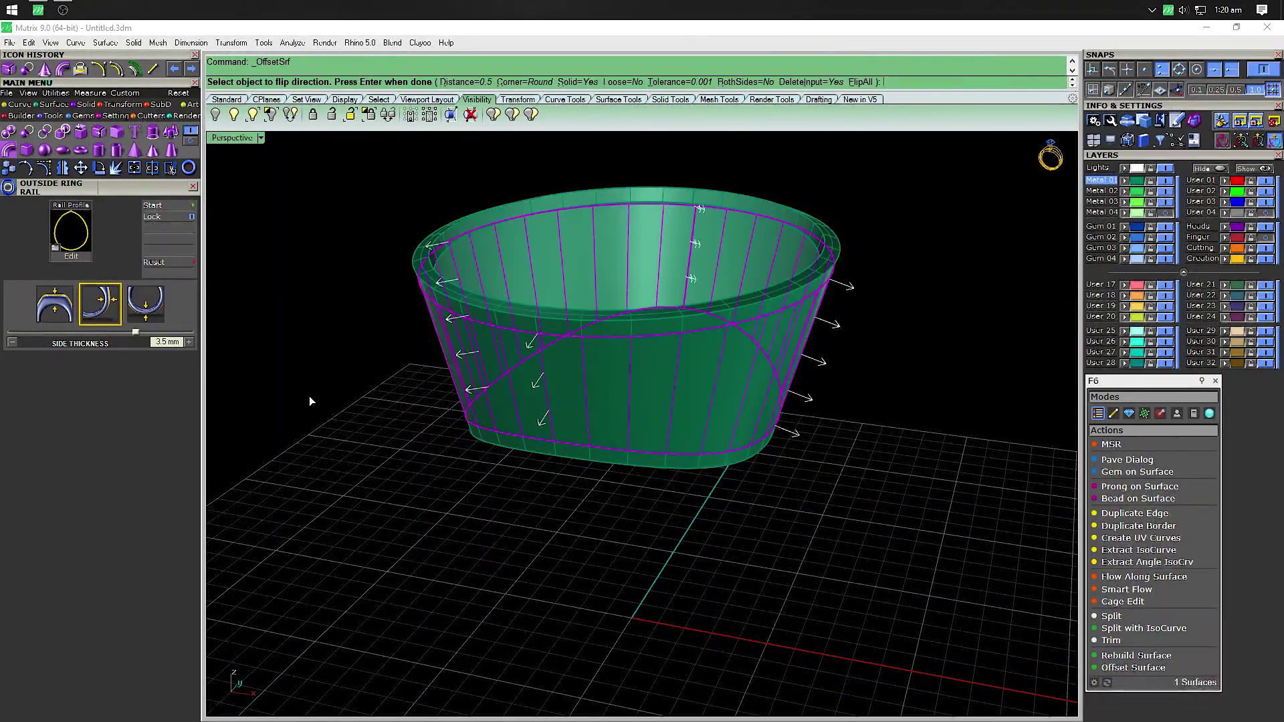
{"action": "left_click", "coordinate": [568, 82]}
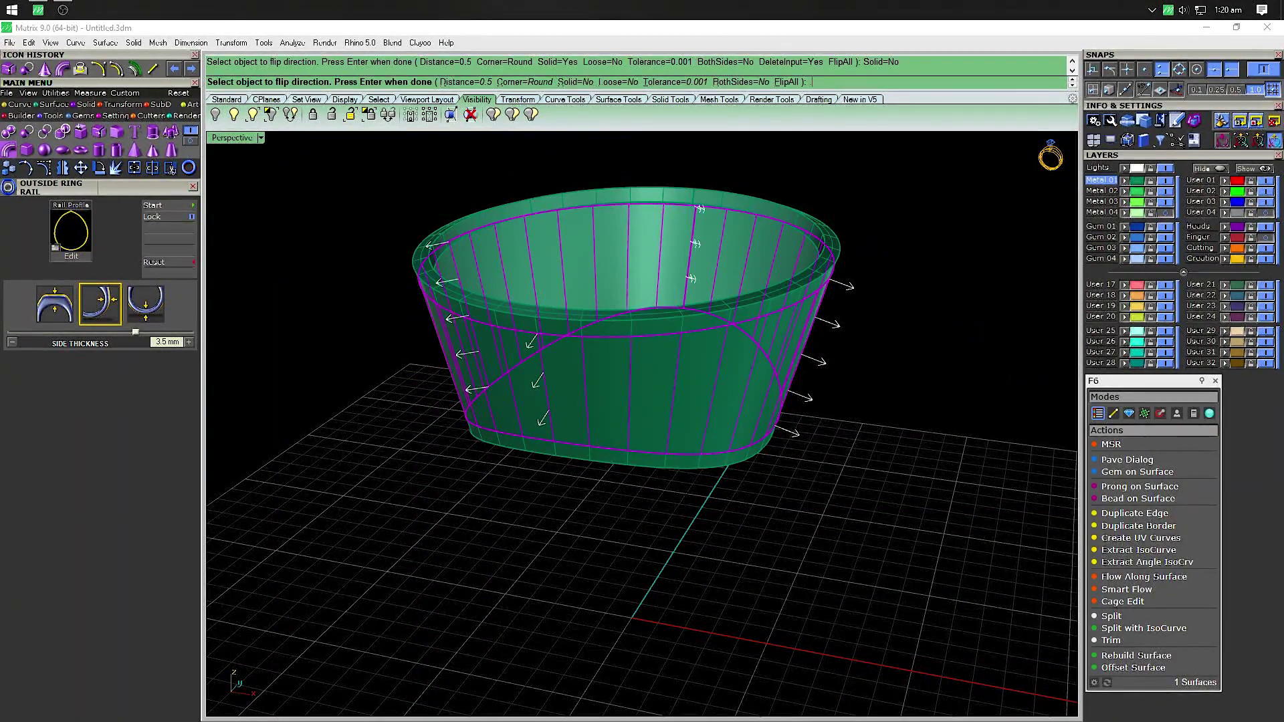
{"action": "type", "text": ".25"}
{"action": "key", "text": "Return"}
{"action": "key", "text": "Return"}
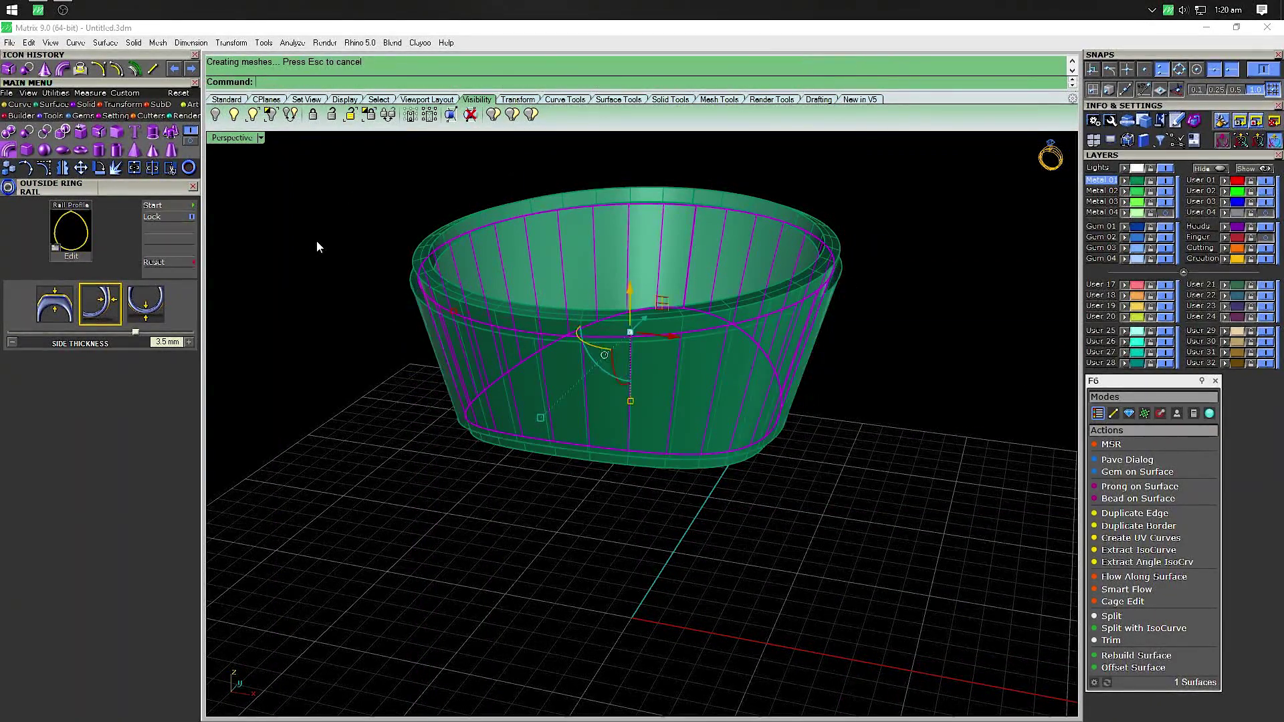
{"action": "right_click", "coordinate": [315, 241]}
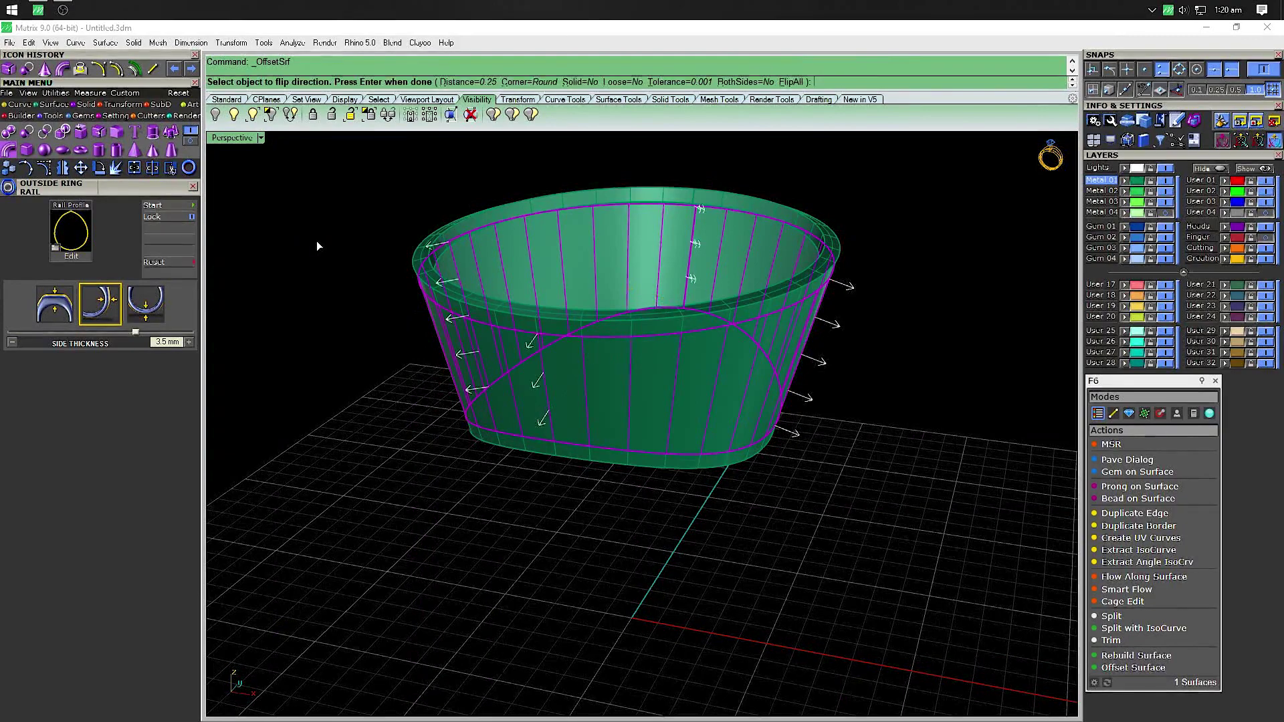
{"action": "right_click", "coordinate": [383, 368]}
{"action": "left_click", "coordinate": [536, 353]}
{"action": "key", "text": "Escape"}
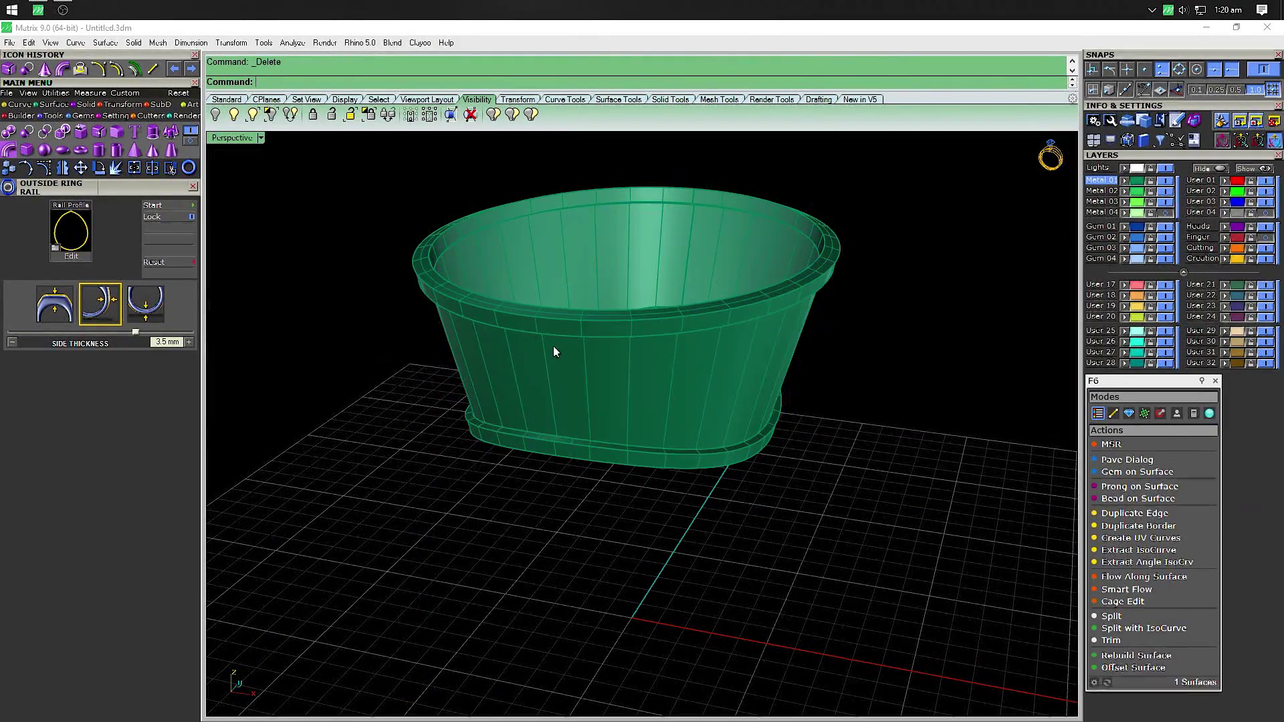
{"action": "left_click", "coordinate": [566, 347]}
Delete the top and bottom rim pieces and show the Top view maximized and shaded
{"action": "left_click", "coordinate": [600, 459], "text": "shift"}
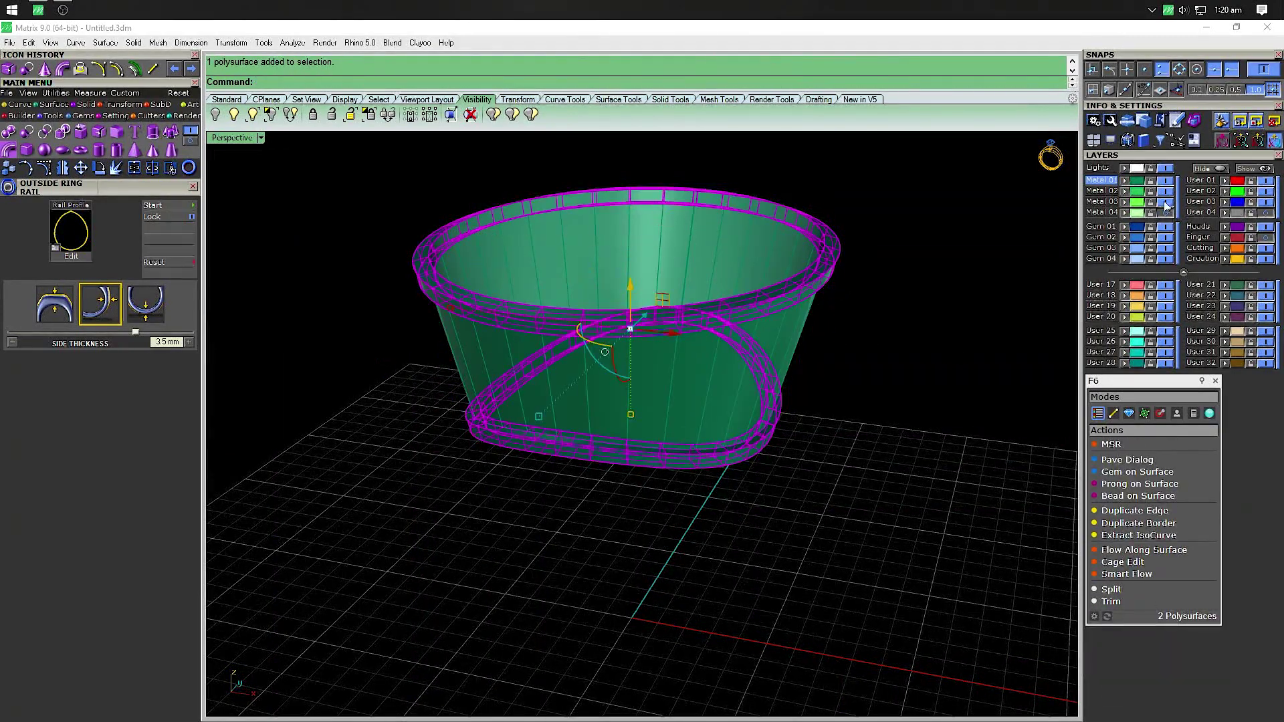
{"action": "key", "text": "Delete"}
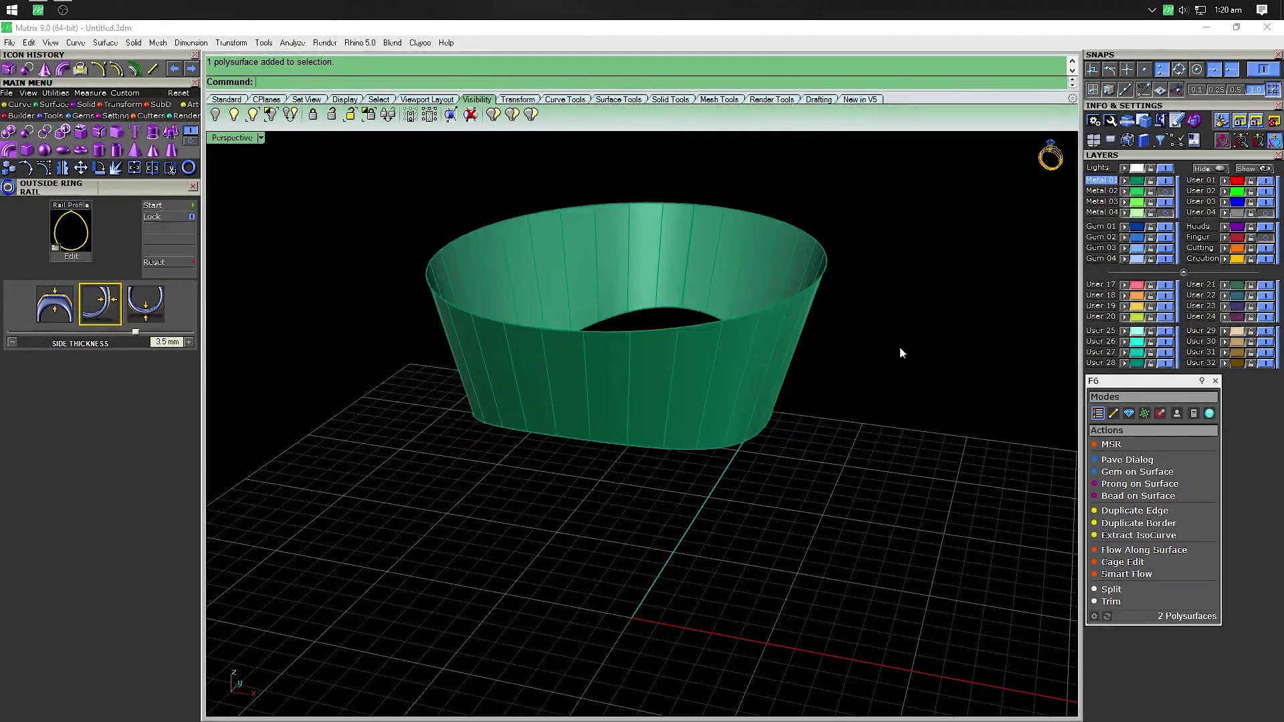
{"action": "right_click_drag", "start_coordinate": [900, 350], "coordinate": [885, 413]}
{"action": "right_click_drag", "start_coordinate": [740, 435], "coordinate": [289, 147]}
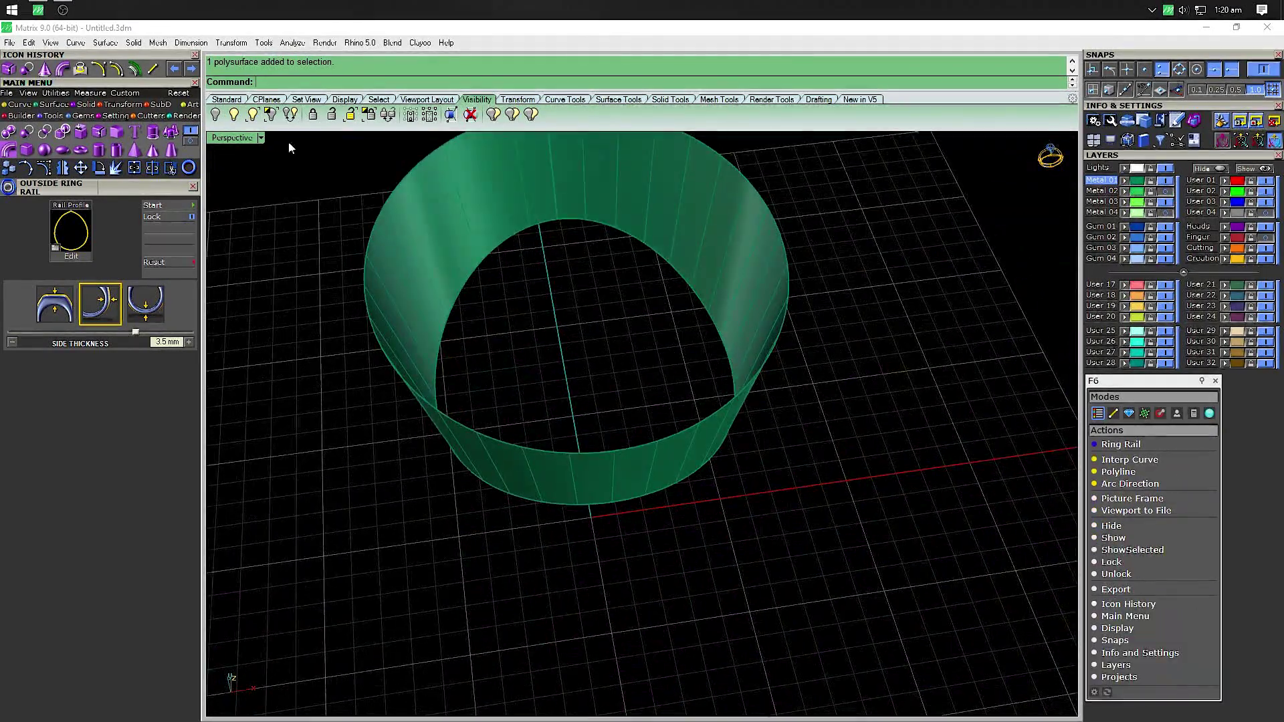
{"action": "double_click", "coordinate": [231, 137]}
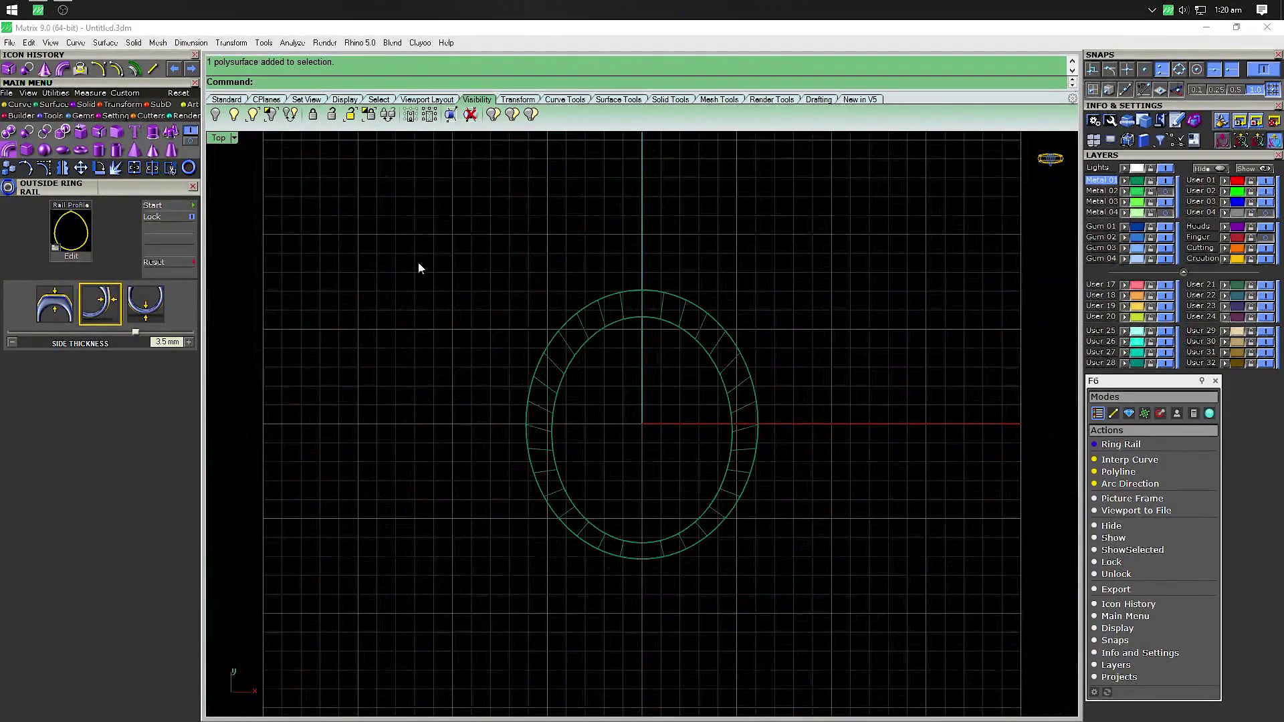
{"action": "left_click", "coordinate": [234, 138]}
{"action": "left_click", "coordinate": [267, 74]}
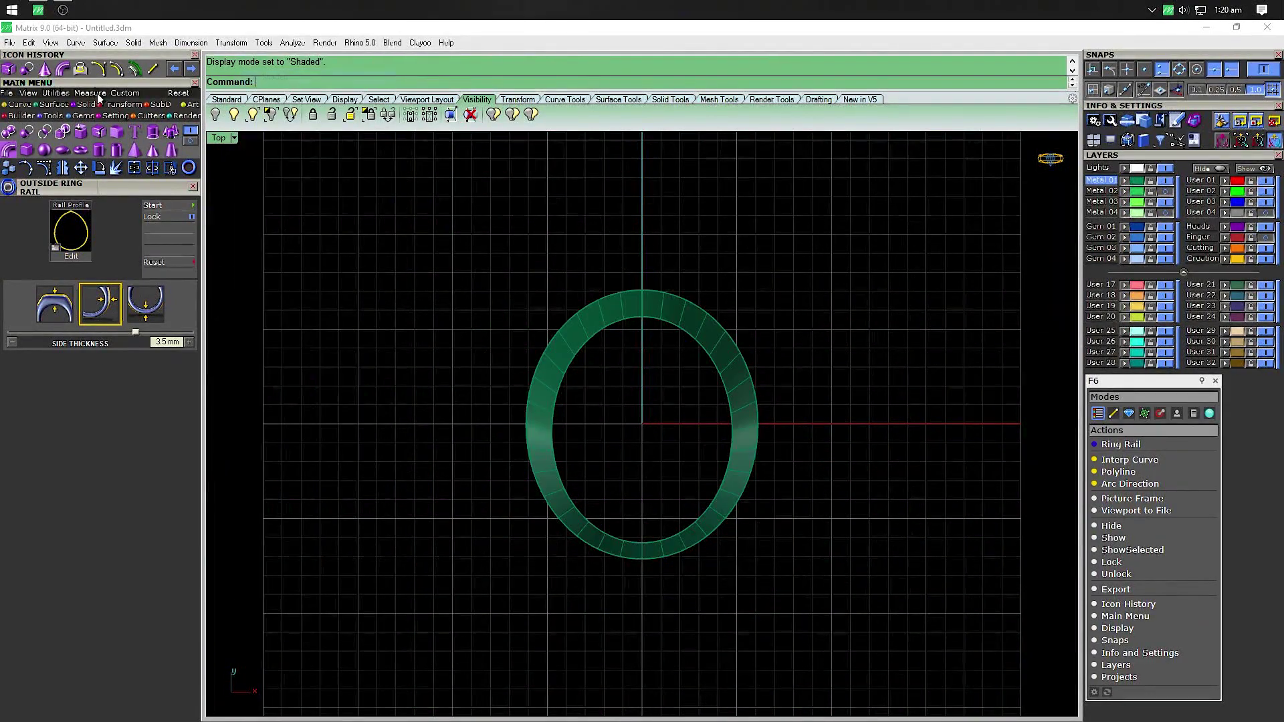
Draw a line across the ring, trim away its top half, and delete the cutting line
{"action": "left_click", "coordinate": [154, 71]}
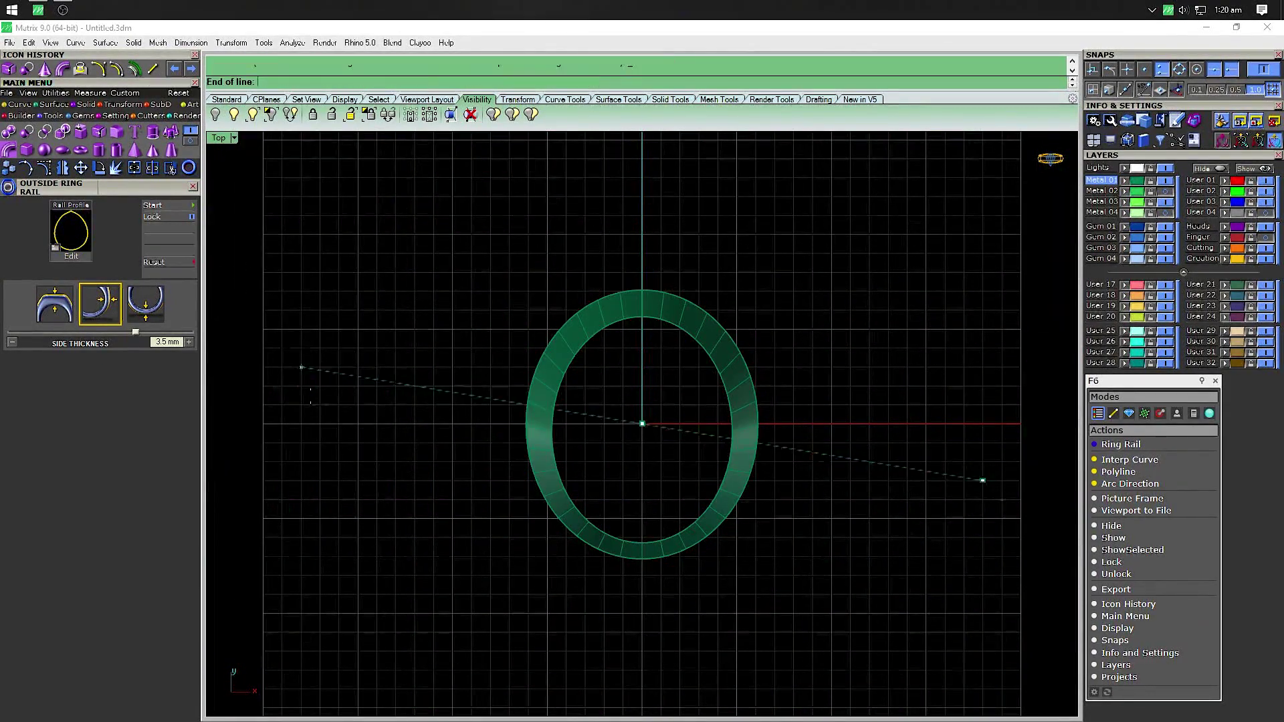
{"action": "left_click", "coordinate": [423, 425]}
{"action": "type", "text": "trim"}
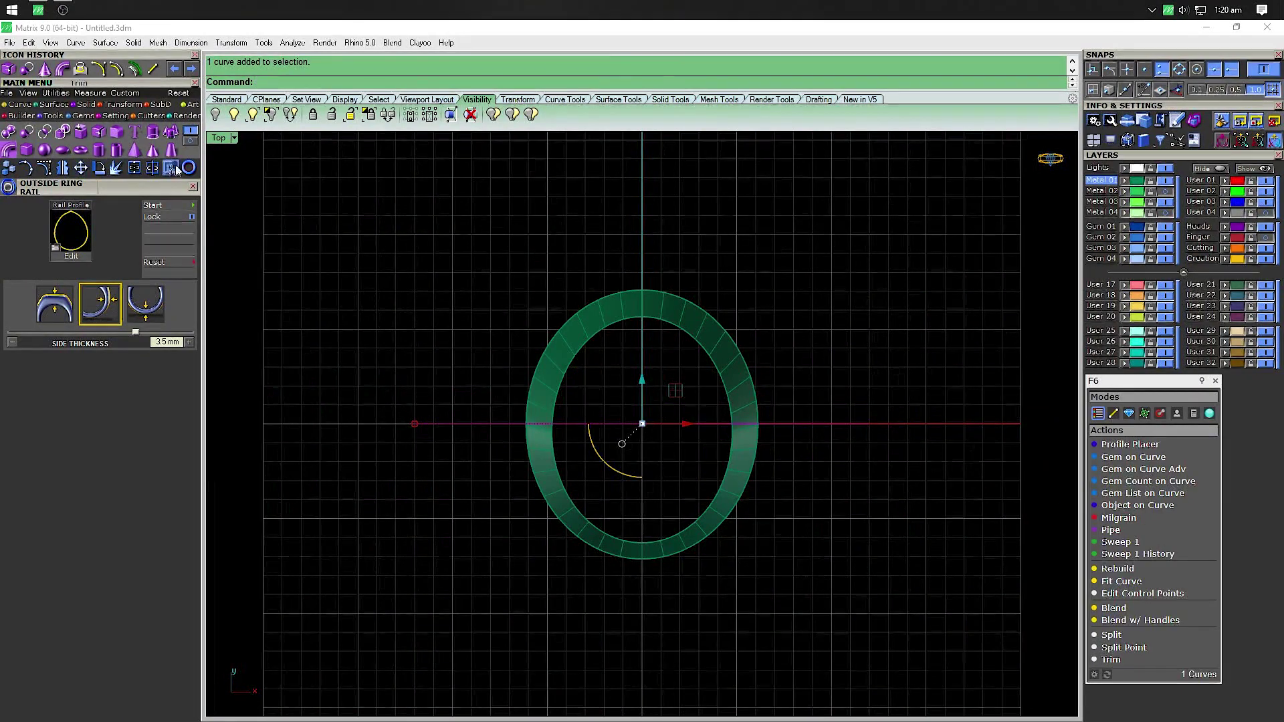
{"action": "key", "text": "Return"}
{"action": "left_click", "coordinate": [583, 361]}
{"action": "key", "text": "Return"}
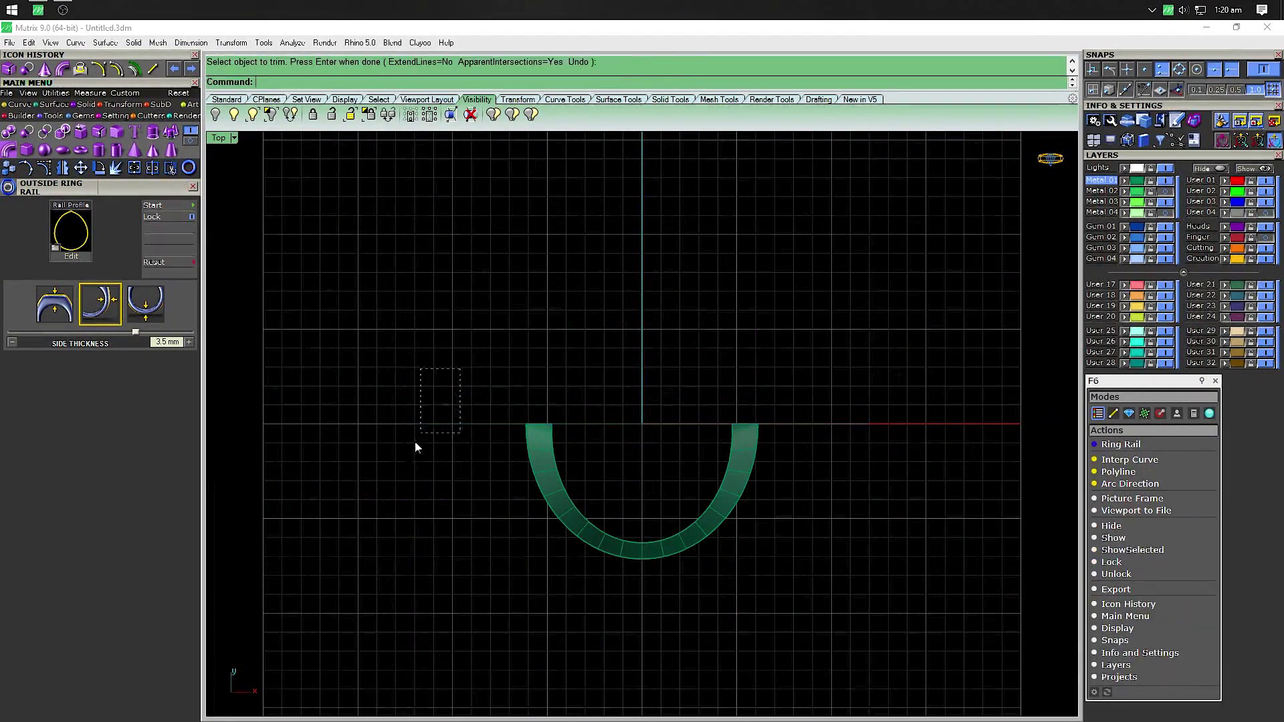
{"action": "left_click_drag", "start_coordinate": [458, 370], "coordinate": [416, 445]}
{"action": "key", "text": "Delete"}
{"action": "double_click", "coordinate": [224, 138]}
Squish the U-shaped half band surface into a flat copy
{"action": "double_click", "coordinate": [668, 138]}
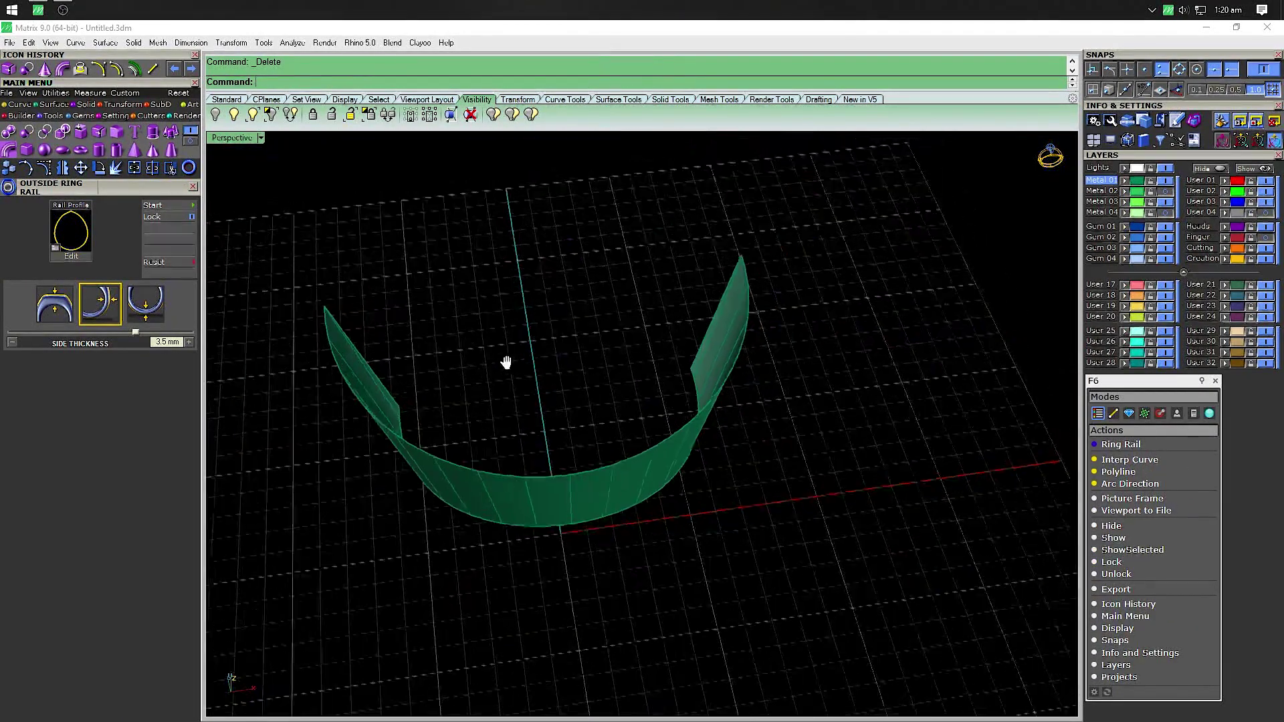
{"action": "mouse_move", "coordinate": [505, 361]}
{"action": "right_mouse_down"}
{"action": "mouse_move", "coordinate": [634, 276]}
{"action": "mouse_move", "coordinate": [587, 281]}
{"action": "mouse_move", "coordinate": [549, 396]}
{"action": "mouse_move", "coordinate": [491, 430]}
{"action": "right_mouse_up"}
{"action": "left_click", "coordinate": [514, 410]}
{"action": "type", "text": "Squish"}
{"action": "key", "text": "Return"}
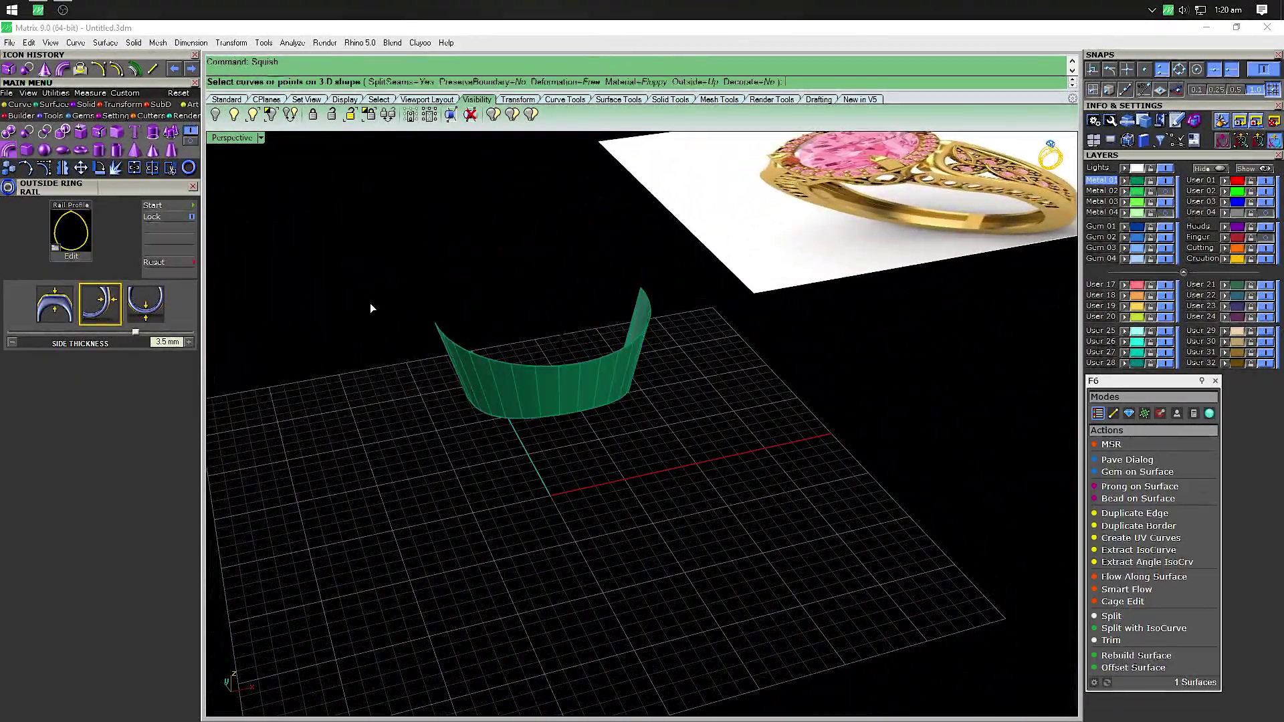
{"action": "key", "text": "Return"}
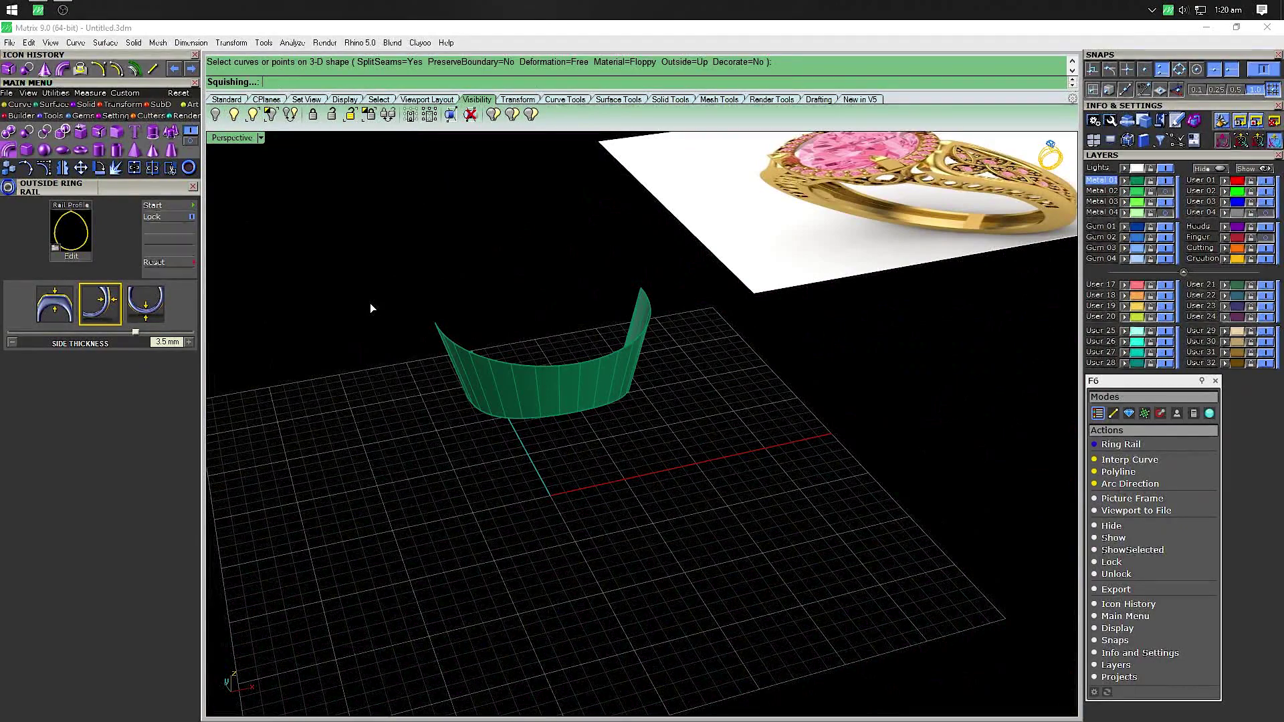
Move the flat strip above the half band in the Top view and switch it to Wireframe
{"action": "double_click", "coordinate": [232, 138]}
{"action": "right_click_drag", "start_coordinate": [554, 415], "coordinate": [508, 485]}
{"action": "left_click", "coordinate": [604, 469]}
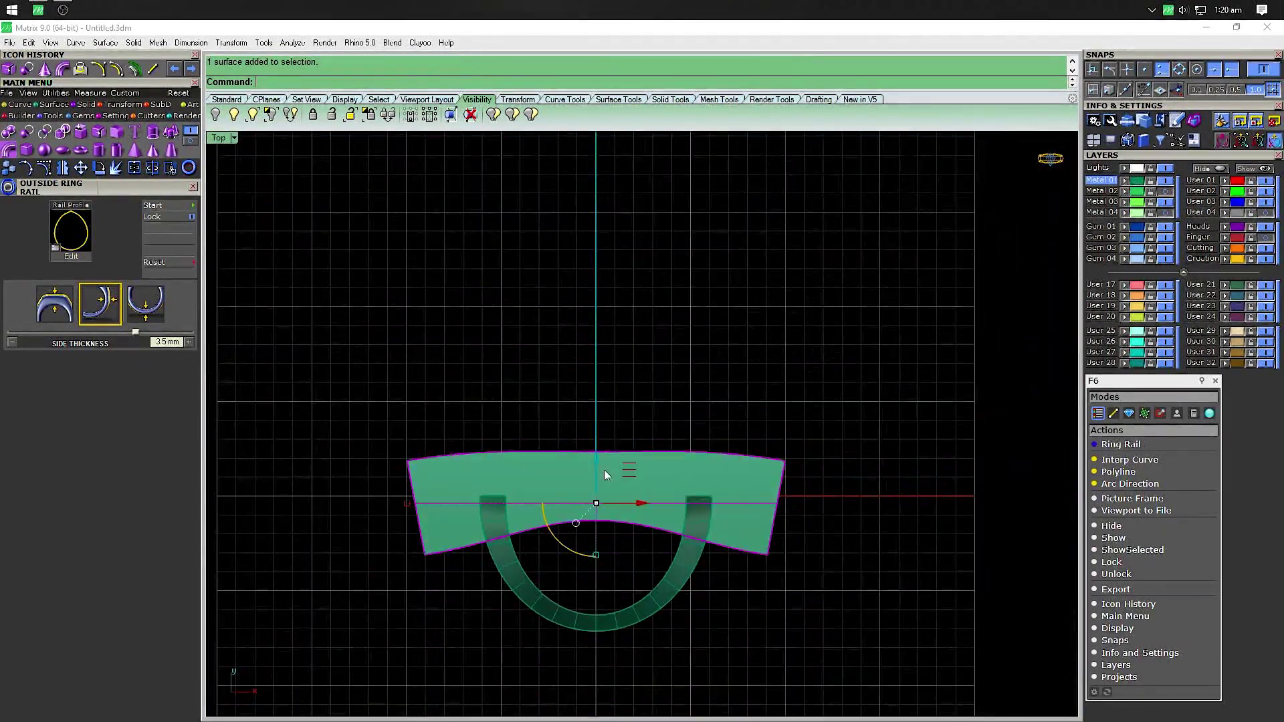
{"action": "left_click_drag", "start_coordinate": [596, 464], "coordinate": [598, 347]}
{"action": "scroll", "coordinate": [598, 347], "scroll_direction": "up", "scroll_amount": 2}
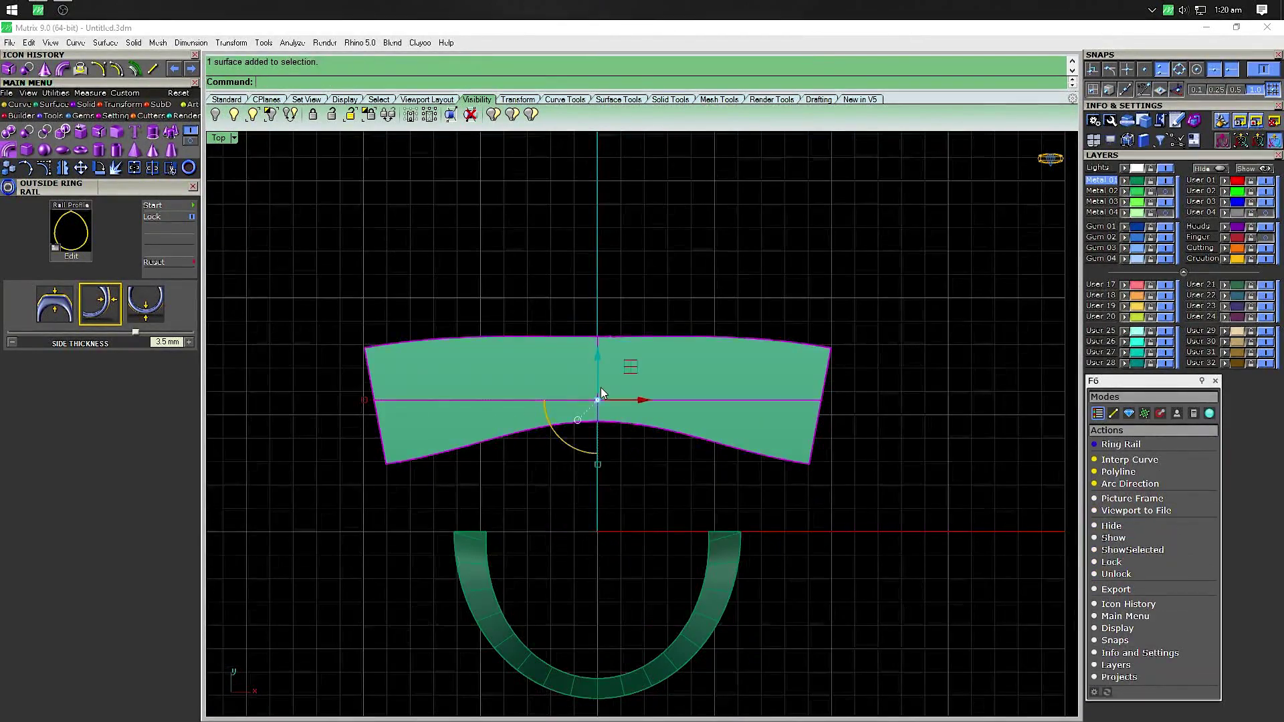
{"action": "left_click", "coordinate": [235, 137]}
{"action": "left_click", "coordinate": [281, 66]}
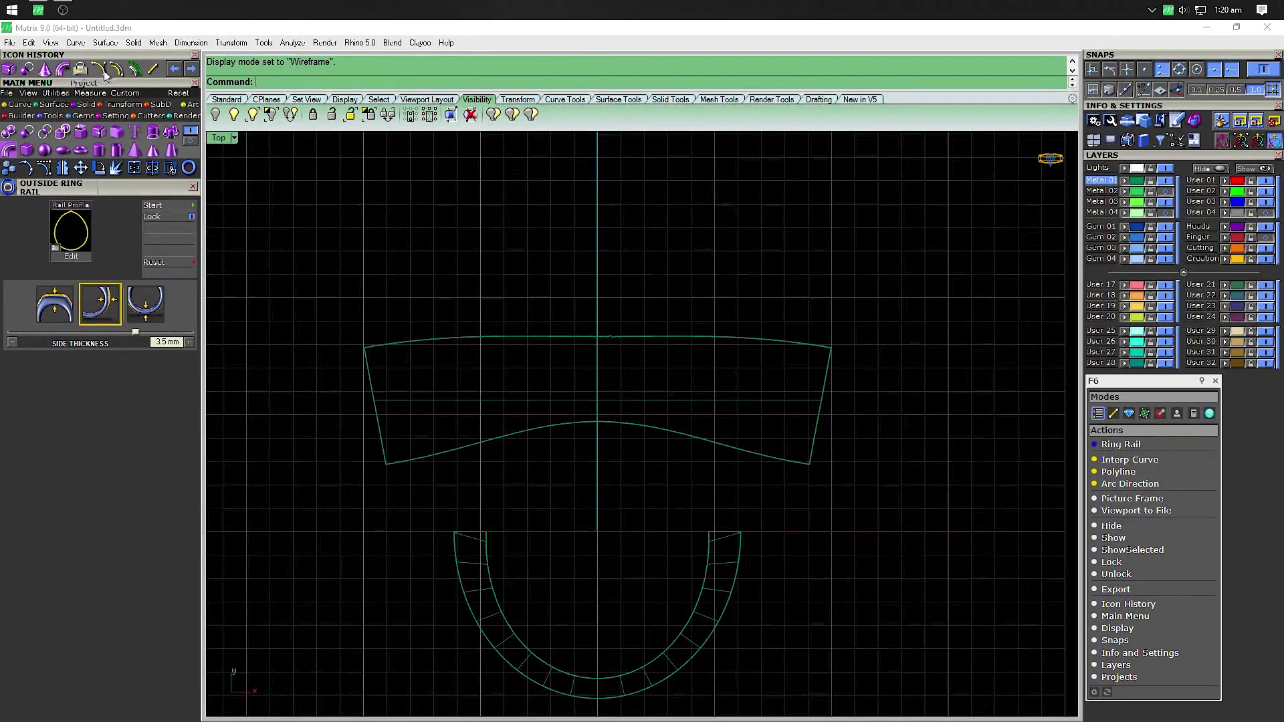
Draw a vertical guide line and a bulging arc to form a lens outline
{"action": "left_click", "coordinate": [152, 69]}
{"action": "left_click", "coordinate": [597, 181]}
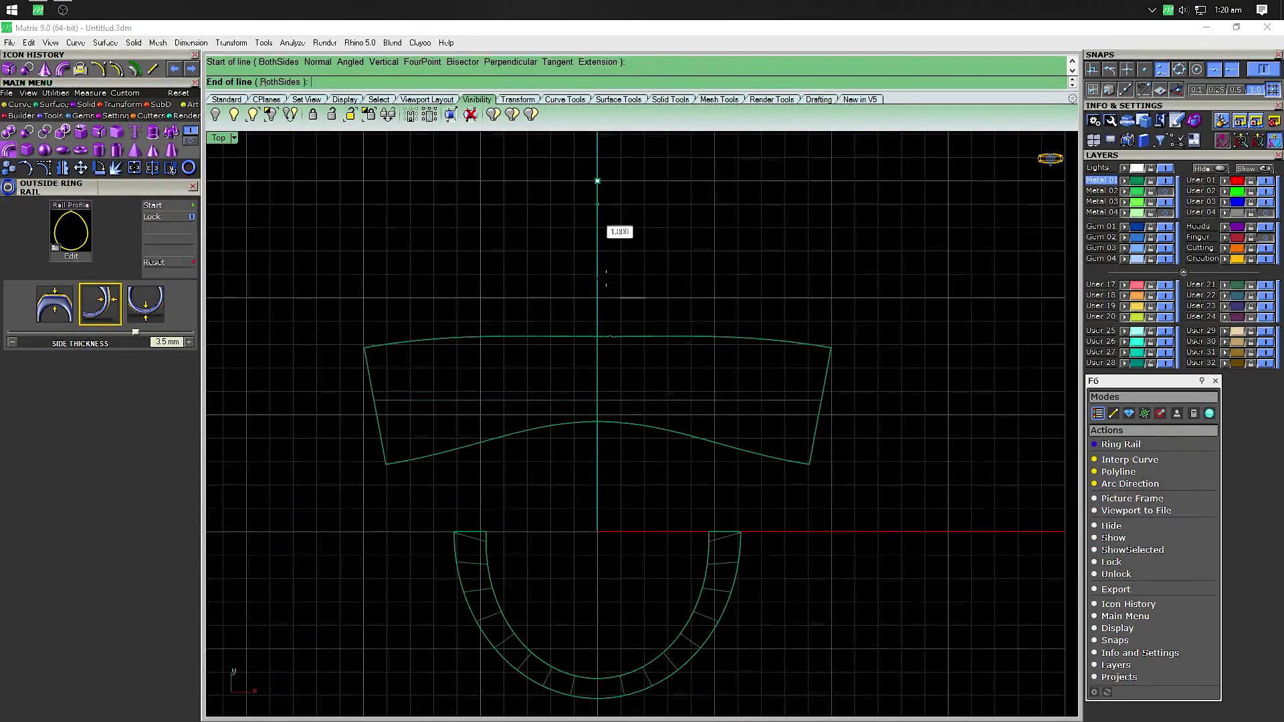
{"action": "left_click", "coordinate": [604, 306]}
{"action": "left_click", "coordinate": [598, 224]}
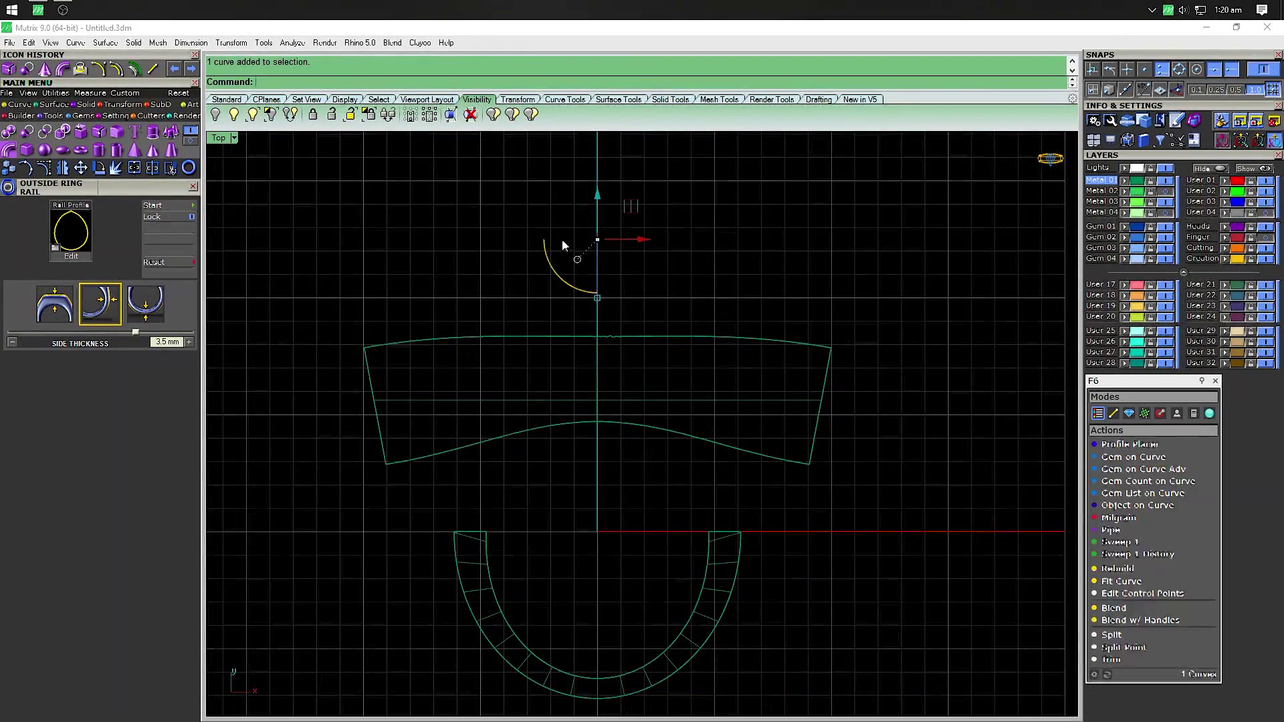
{"action": "left_click", "coordinate": [25, 167]}
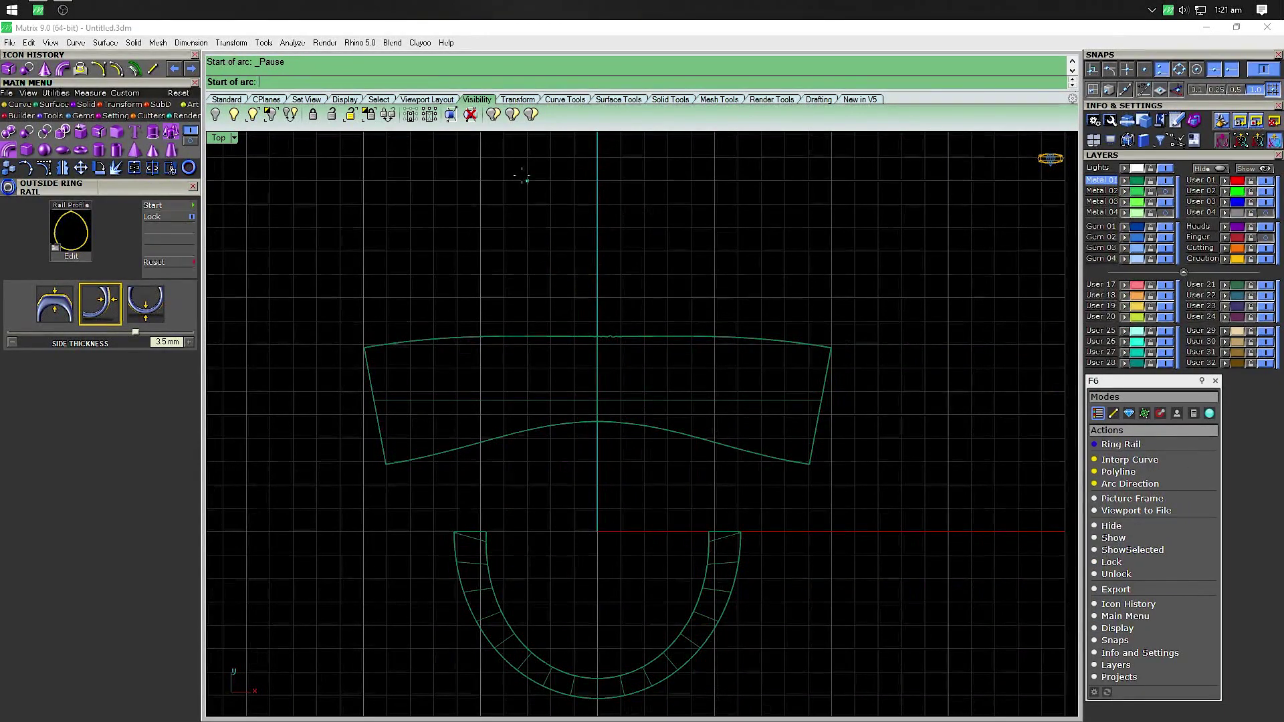
{"action": "left_click", "coordinate": [608, 294]}
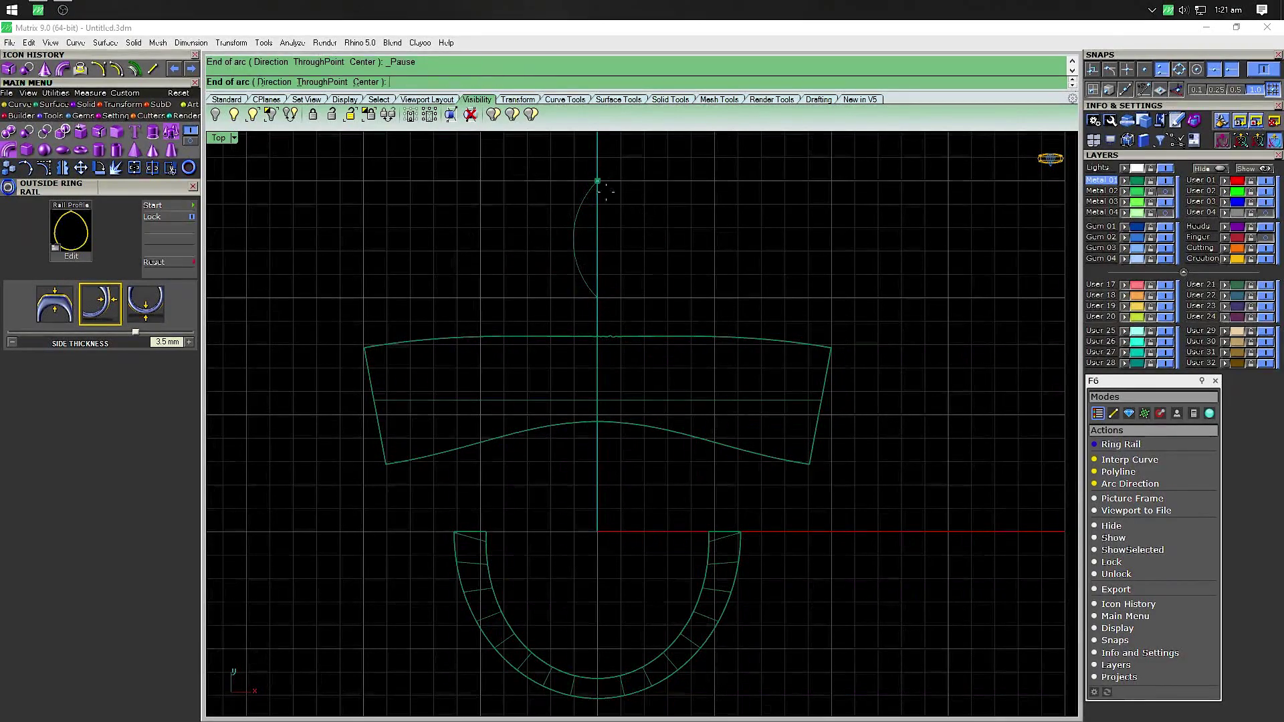
{"action": "left_click", "coordinate": [597, 294]}
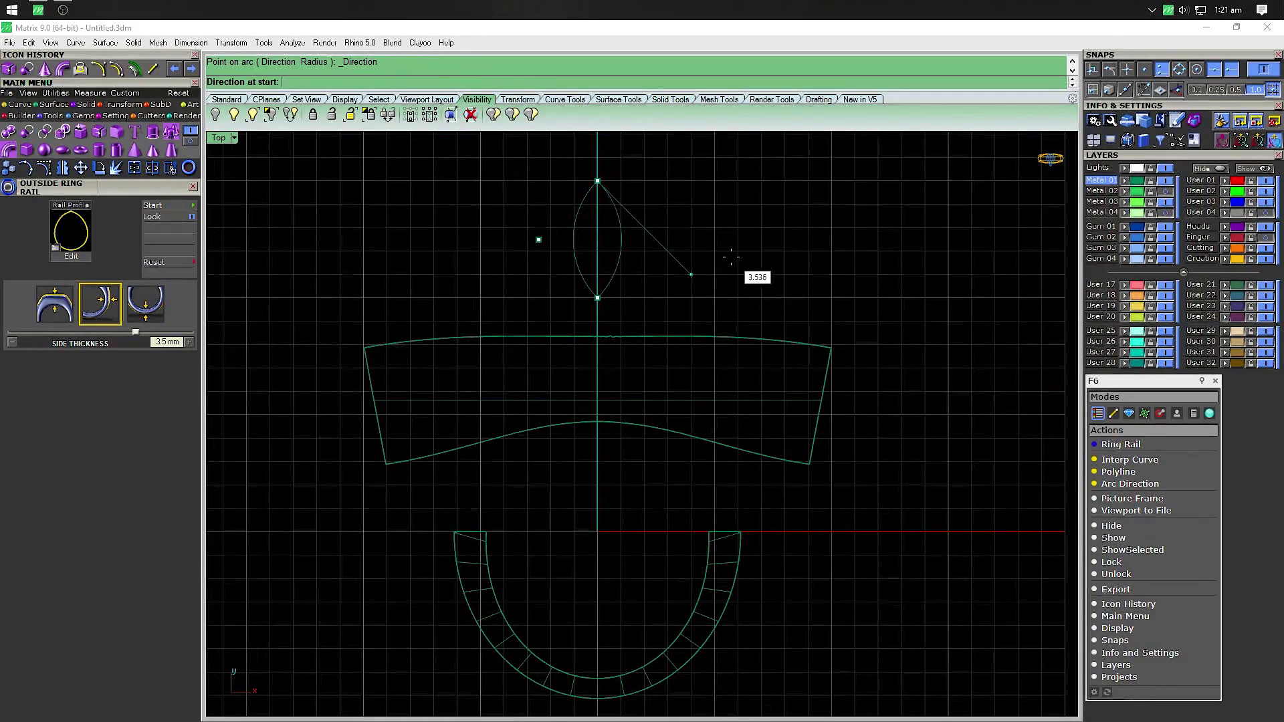
Group the two lens curves and lock the U-shaped half band
{"action": "left_click_drag", "start_coordinate": [667, 192], "coordinate": [524, 234]}
{"action": "key", "text": "ctrl+g"}
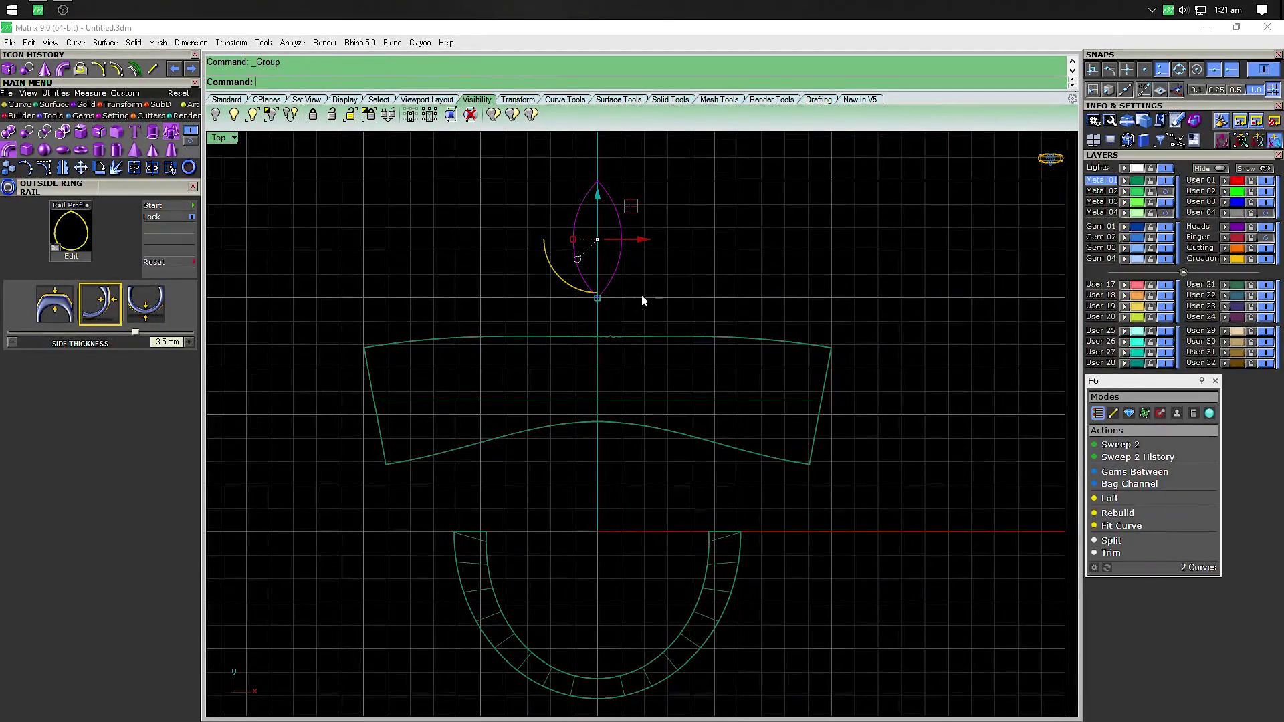
{"action": "left_click", "coordinate": [600, 299]}
{"action": "key", "text": "Escape"}
{"action": "scroll", "coordinate": [889, 274], "scroll_direction": "down", "scroll_amount": 1}
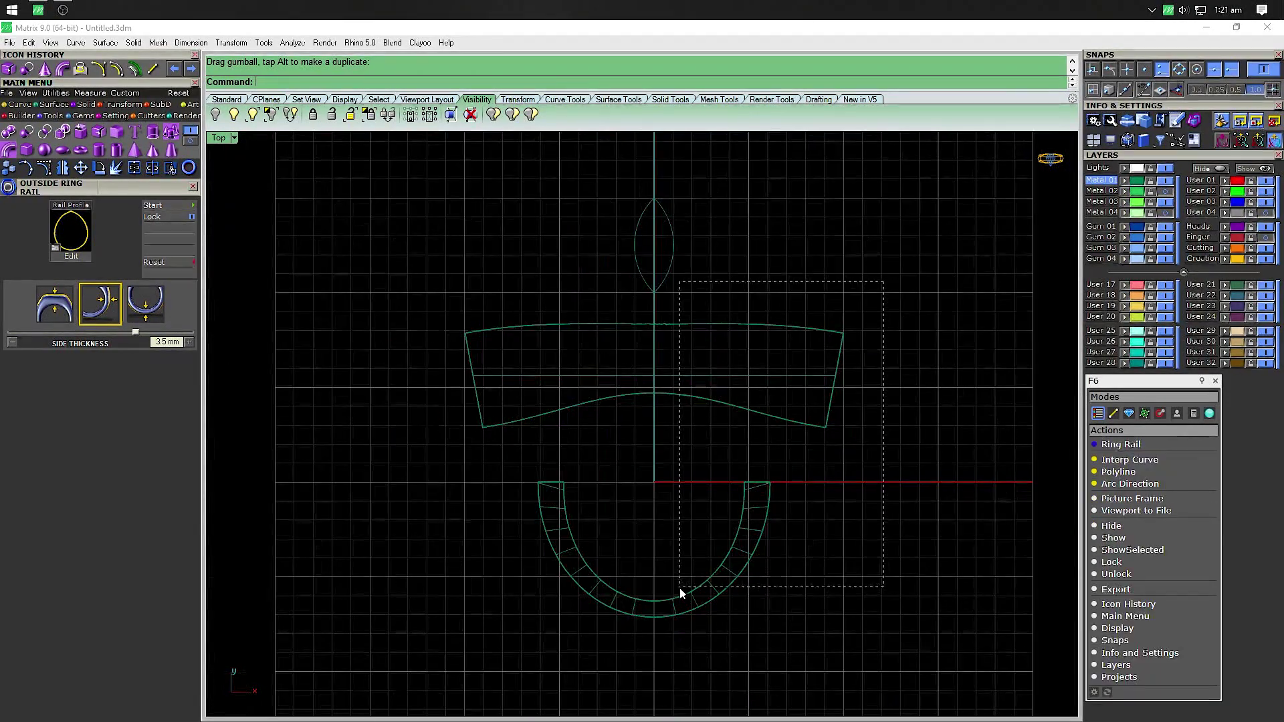
{"action": "left_click_drag", "start_coordinate": [679, 588], "coordinate": [678, 586]}
{"action": "left_click", "coordinate": [312, 114]}
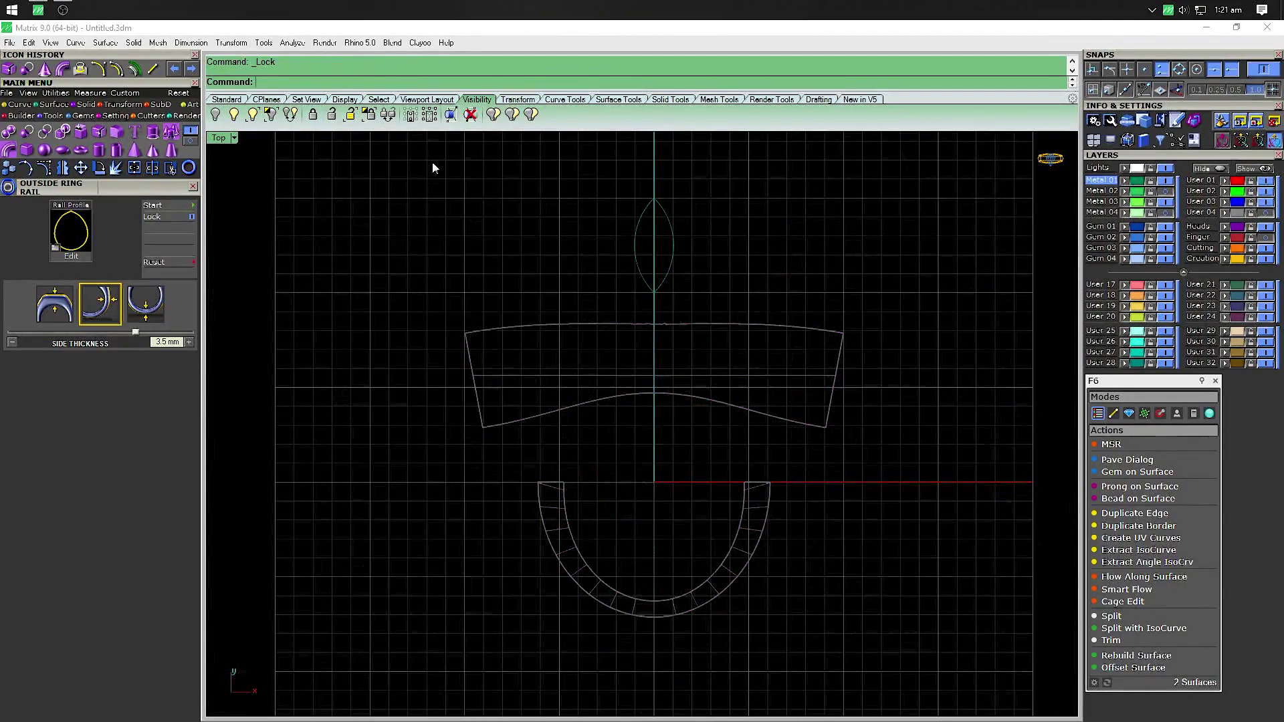
Scale the lens from its bottom point and widen it
{"action": "mouse_move", "coordinate": [693, 204]}
{"action": "left_mouse_down"}
{"action": "mouse_move", "coordinate": [632, 244]}
{"action": "mouse_move", "coordinate": [672, 367]}
{"action": "mouse_move", "coordinate": [664, 419]}
{"action": "left_mouse_up"}
{"action": "scroll", "coordinate": [671, 202], "scroll_direction": "up", "scroll_amount": 1}
{"action": "key", "text": "alt"}
{"action": "scroll", "coordinate": [668, 501], "scroll_direction": "up", "scroll_amount": 2}
{"action": "scroll", "coordinate": [570, 576], "scroll_direction": "up", "scroll_amount": 3}
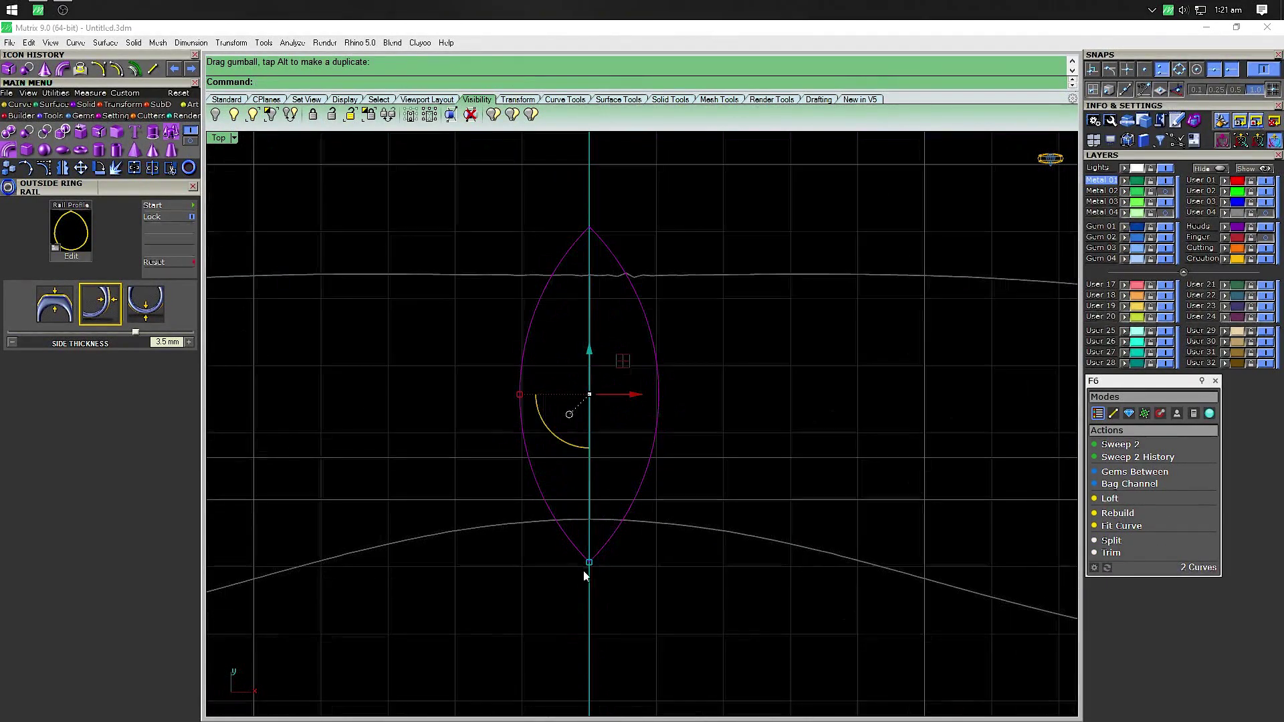
{"action": "left_click_drag", "start_coordinate": [584, 571], "coordinate": [578, 525]}
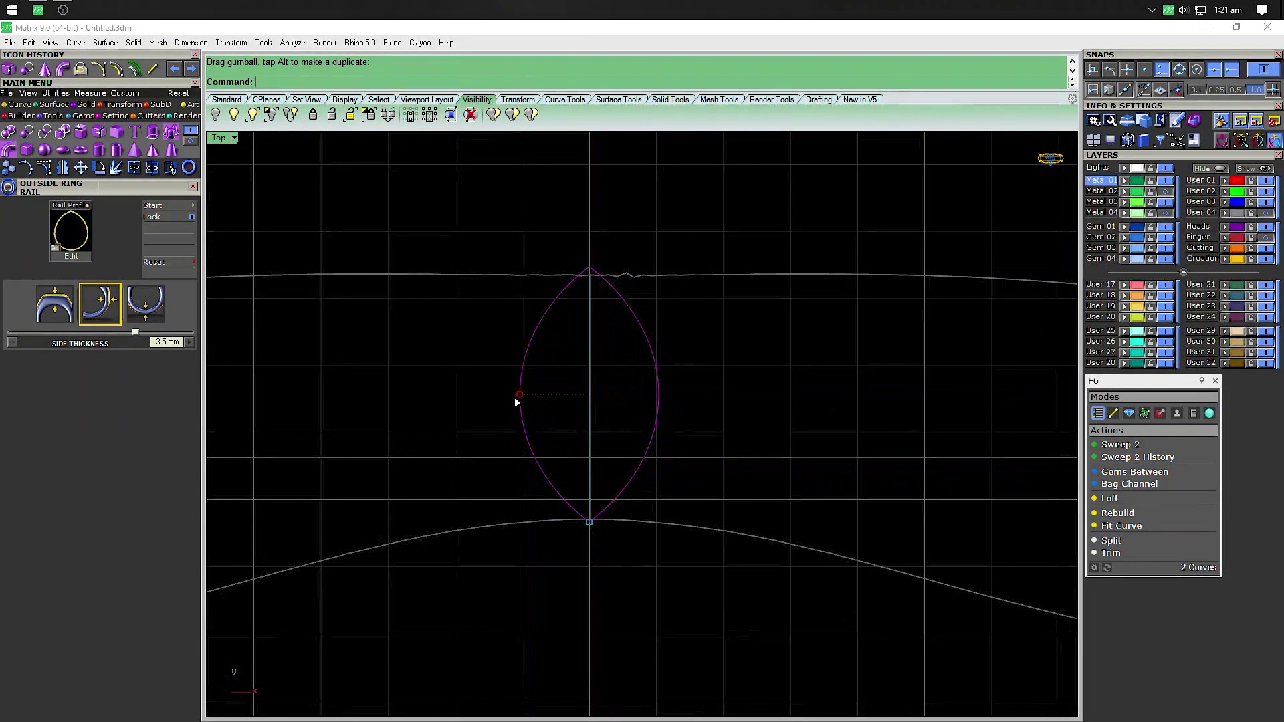
{"action": "left_click_drag", "start_coordinate": [516, 401], "coordinate": [511, 399]}
{"action": "left_click", "coordinate": [727, 334]}
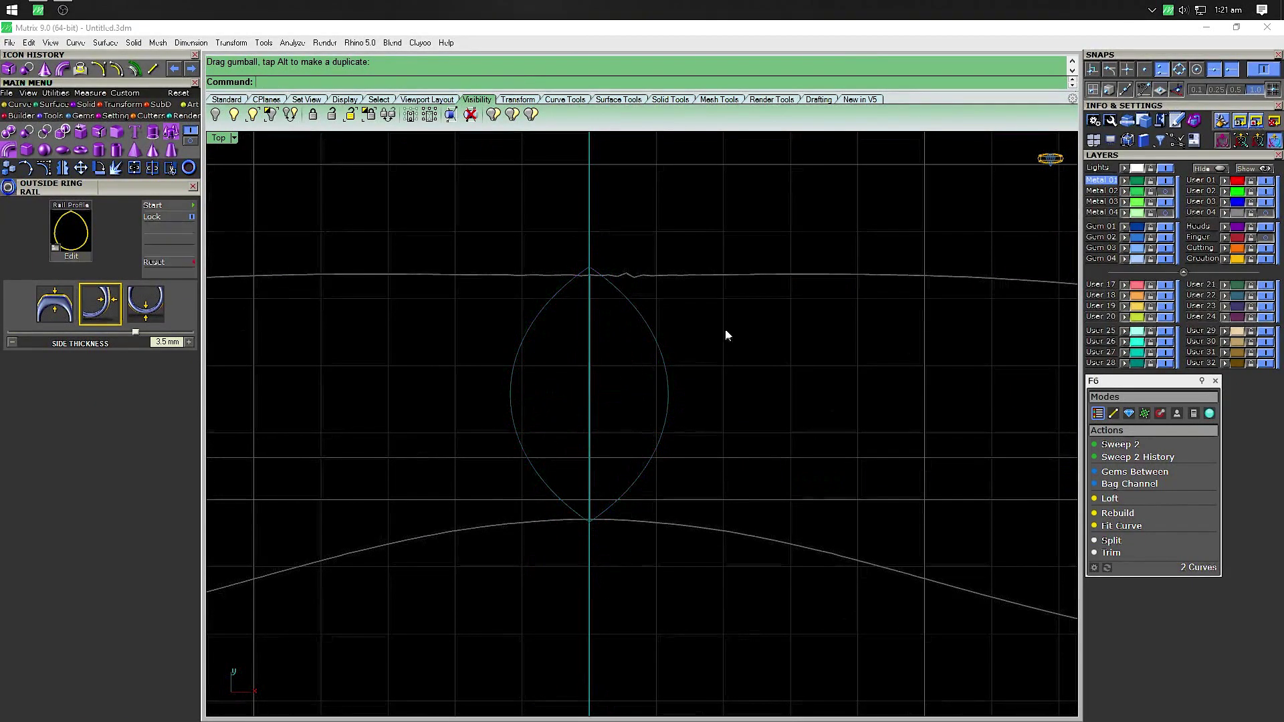
Place a slightly tilted copy of the lens to the right on the strip
{"action": "scroll", "coordinate": [709, 343], "scroll_direction": "down", "scroll_amount": 1}
{"action": "right_click_drag", "start_coordinate": [611, 365], "coordinate": [560, 358]}
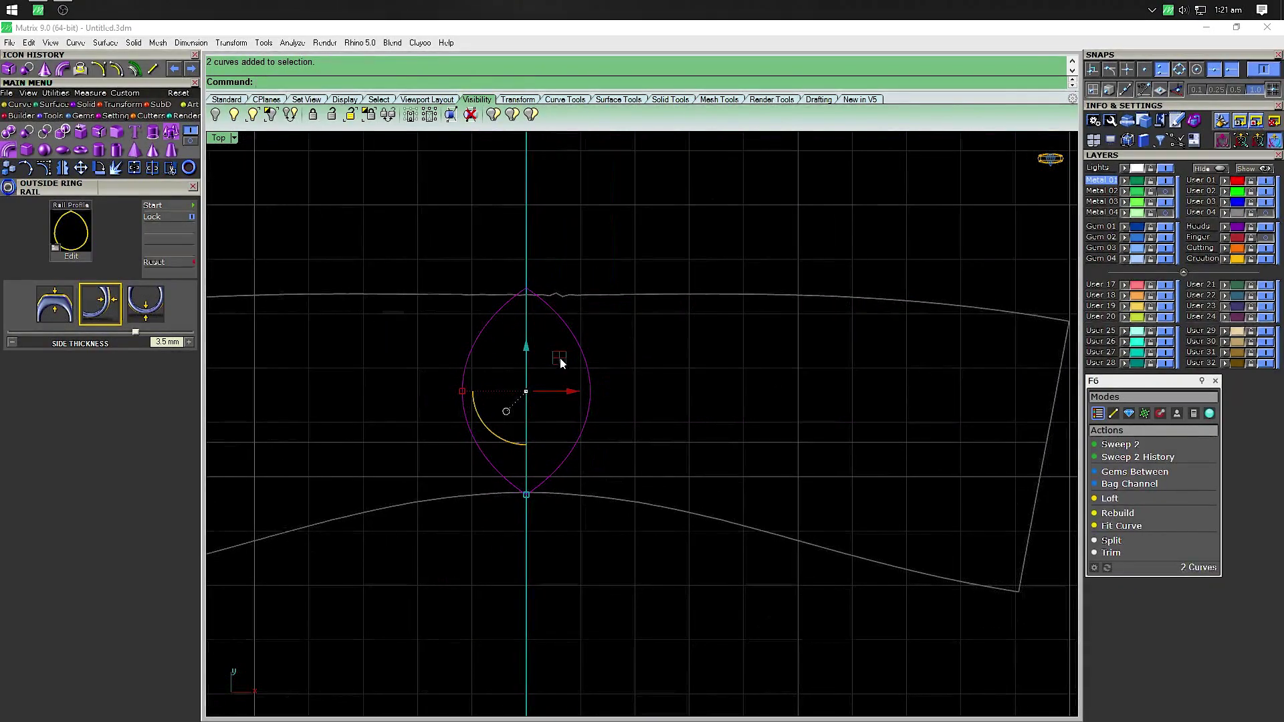
{"action": "left_click_drag", "start_coordinate": [565, 355], "coordinate": [739, 363]}
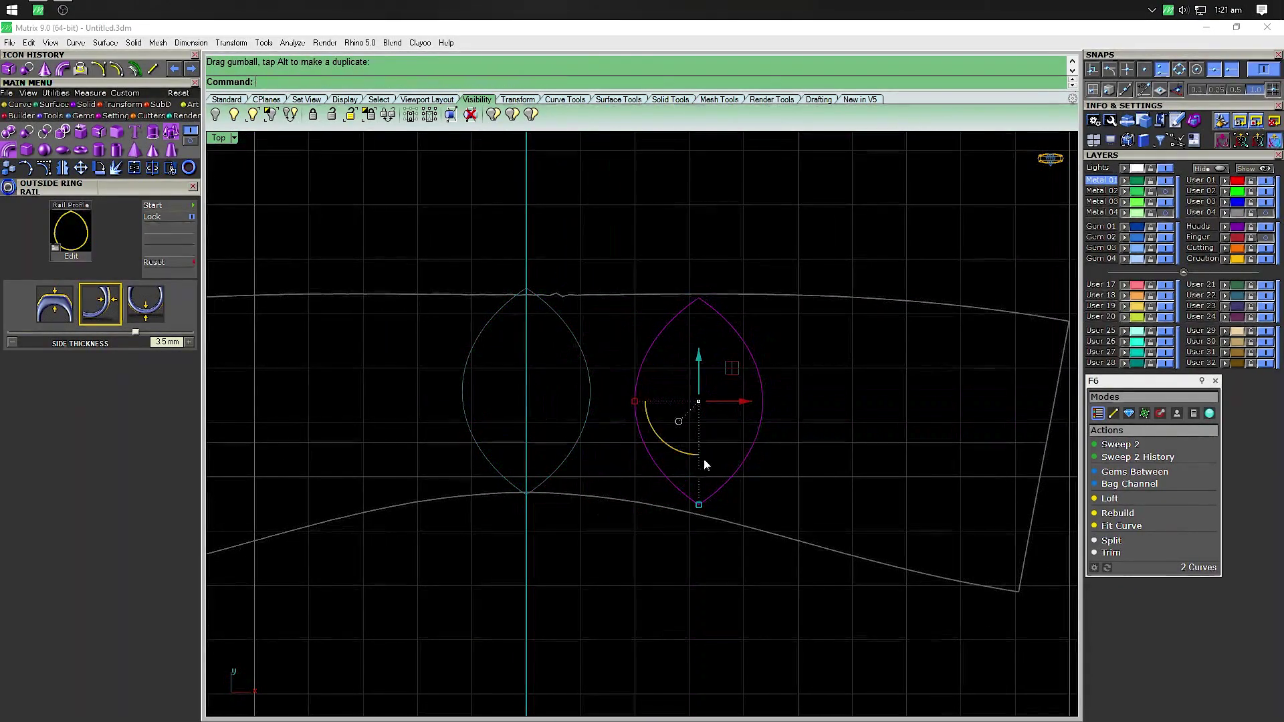
{"action": "left_click_drag", "start_coordinate": [703, 459], "coordinate": [678, 456]}
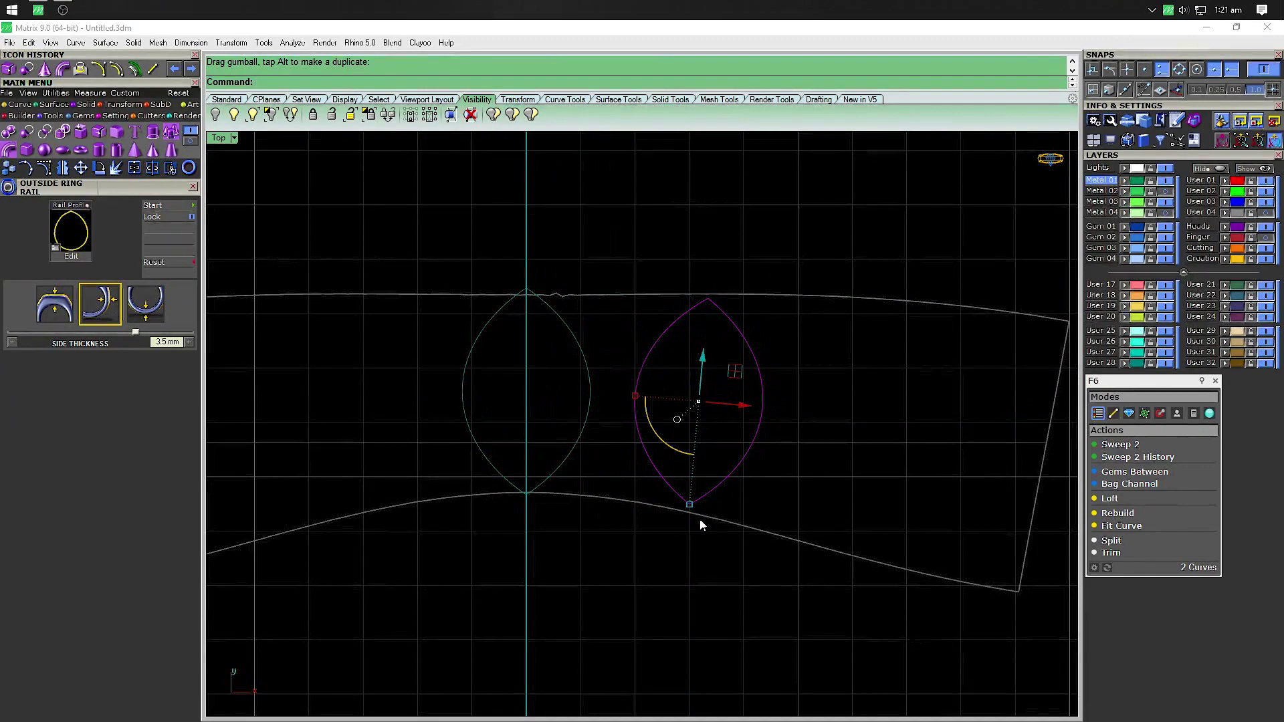
{"action": "left_click", "coordinate": [607, 560]}
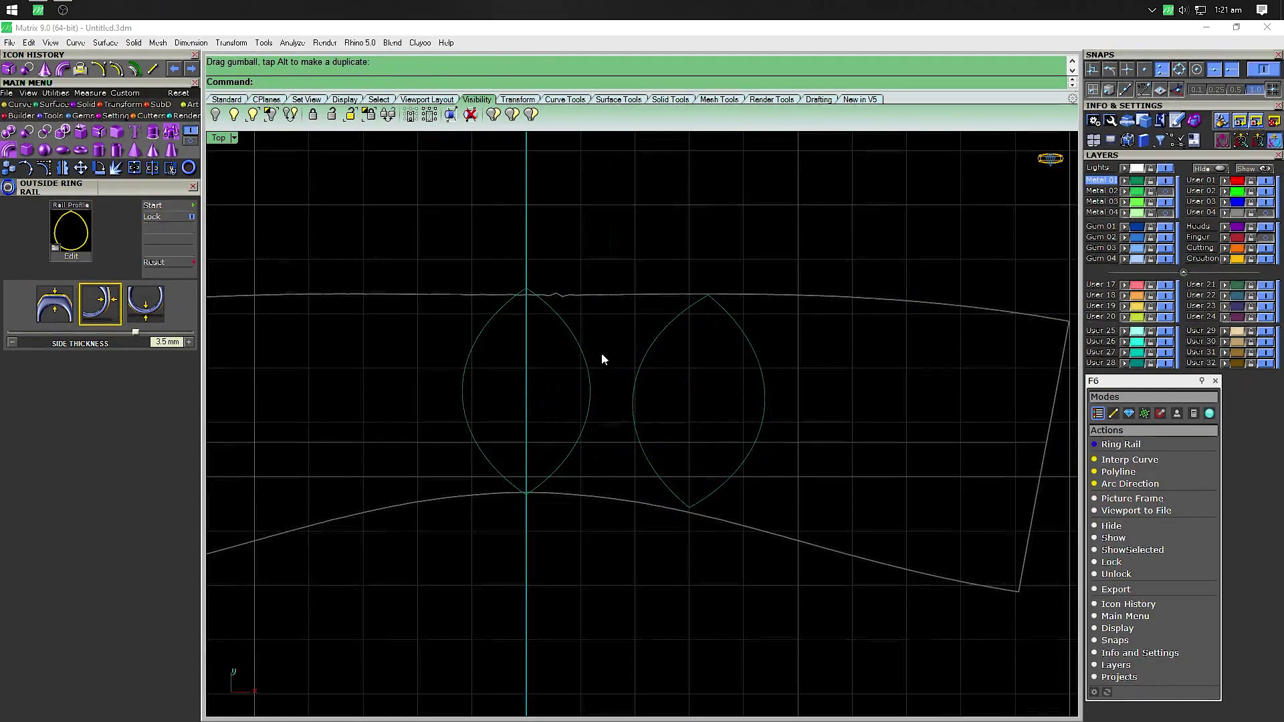
Copy the second lens further right, rotate it slightly and enlarge it to fill the end
{"action": "left_click", "coordinate": [762, 375]}
{"action": "right_click_drag", "start_coordinate": [886, 447], "coordinate": [736, 438]}
{"action": "left_click_drag", "start_coordinate": [566, 359], "coordinate": [745, 405], "text": "alt"}
{"action": "left_click_drag", "start_coordinate": [716, 478], "coordinate": [694, 488]}
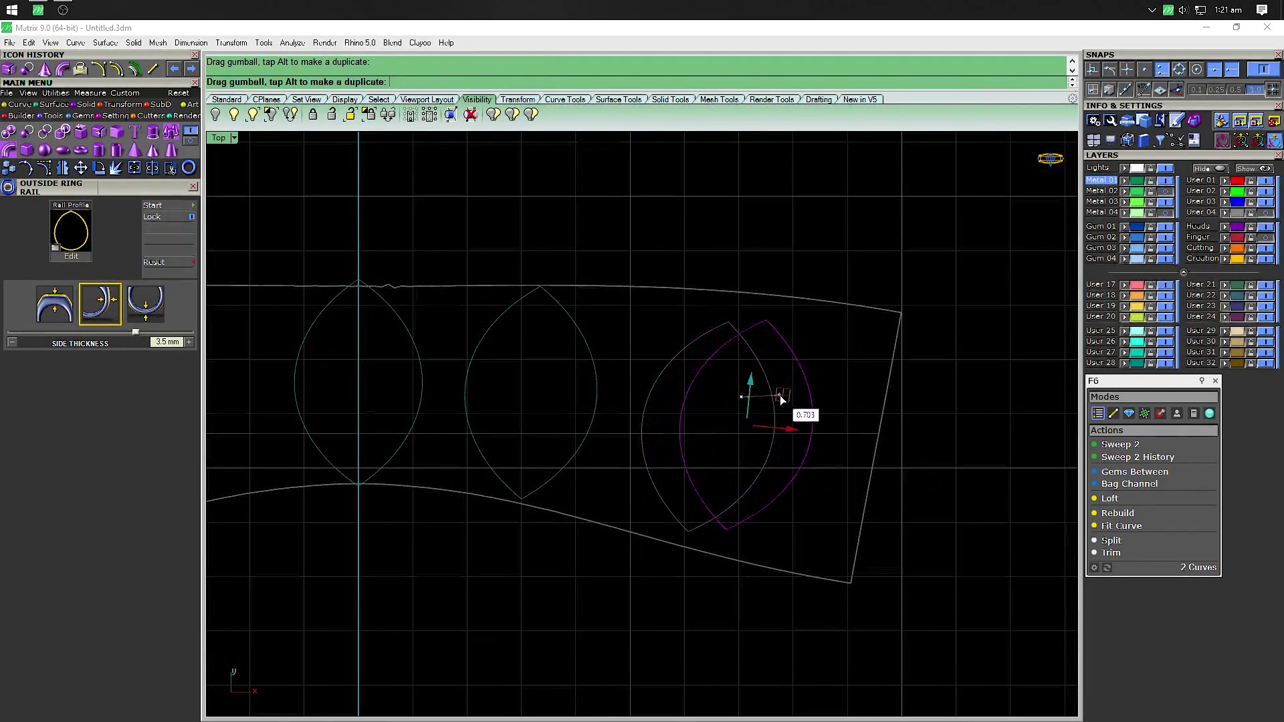
{"action": "left_click_drag", "start_coordinate": [773, 396], "coordinate": [788, 394]}
{"action": "left_click_drag", "start_coordinate": [745, 524], "coordinate": [741, 551]}
{"action": "left_click_drag", "start_coordinate": [760, 387], "coordinate": [759, 388]}
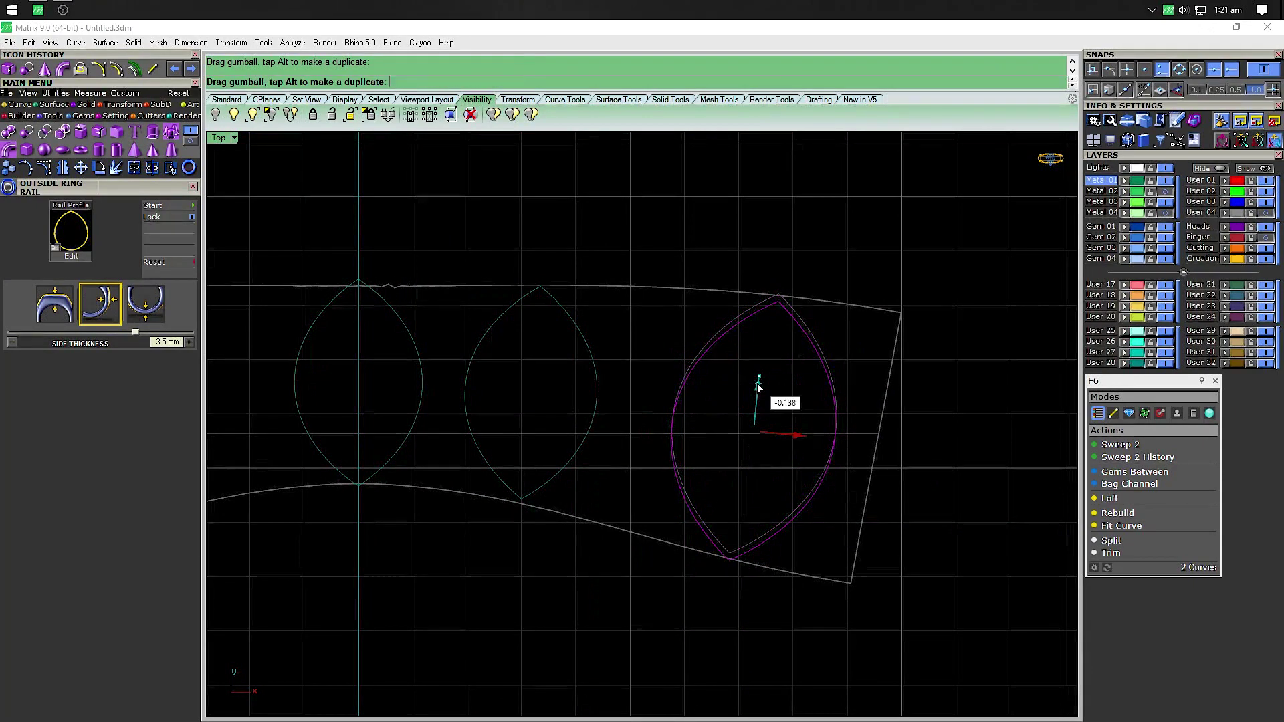
{"action": "left_click", "coordinate": [612, 340]}
Fine-tune the middle leaf outline's height and width
{"action": "left_click", "coordinate": [594, 375]}
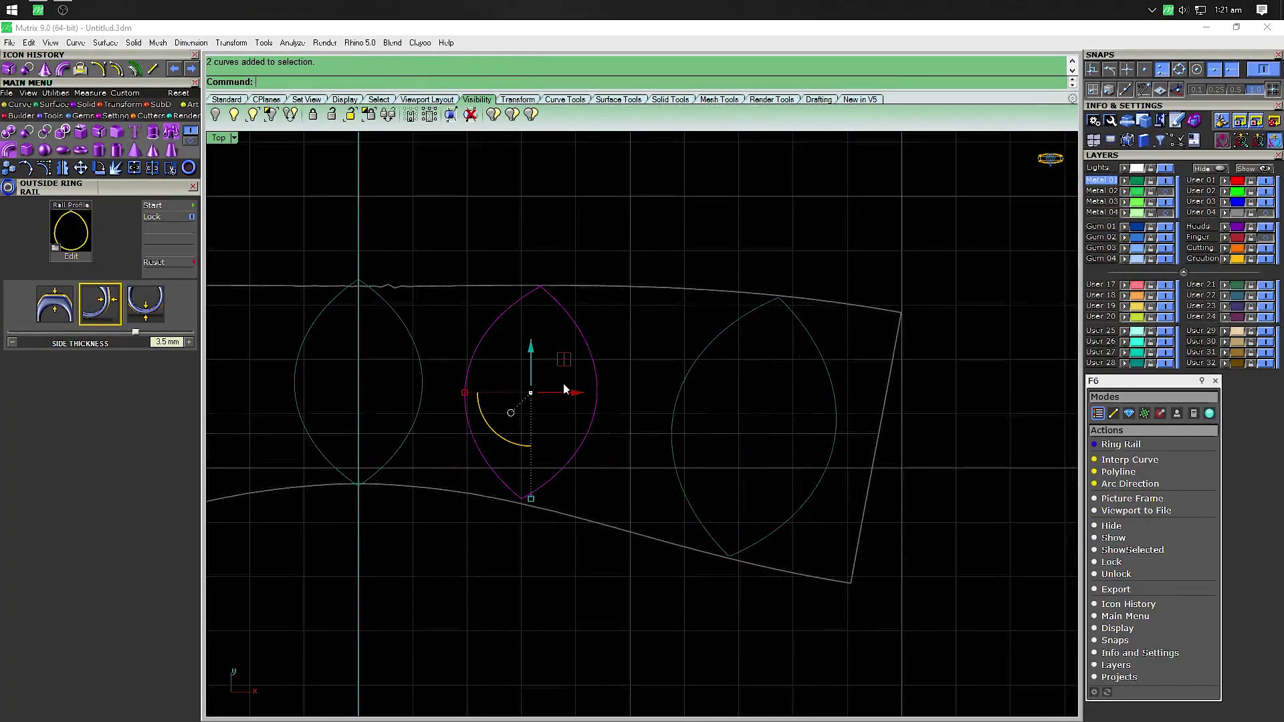
{"action": "left_click", "coordinate": [569, 403]}
{"action": "left_click", "coordinate": [594, 381]}
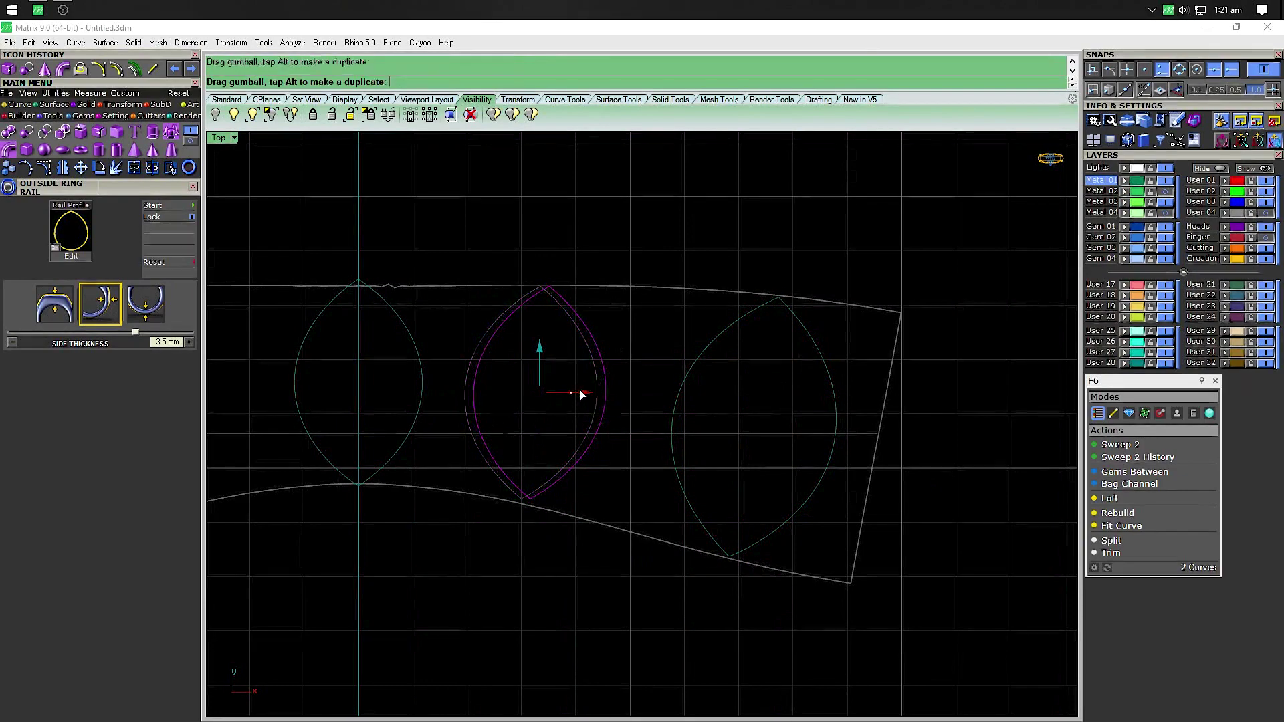
{"action": "left_click_drag", "start_coordinate": [543, 348], "coordinate": [545, 351]}
{"action": "left_click_drag", "start_coordinate": [587, 393], "coordinate": [588, 394]}
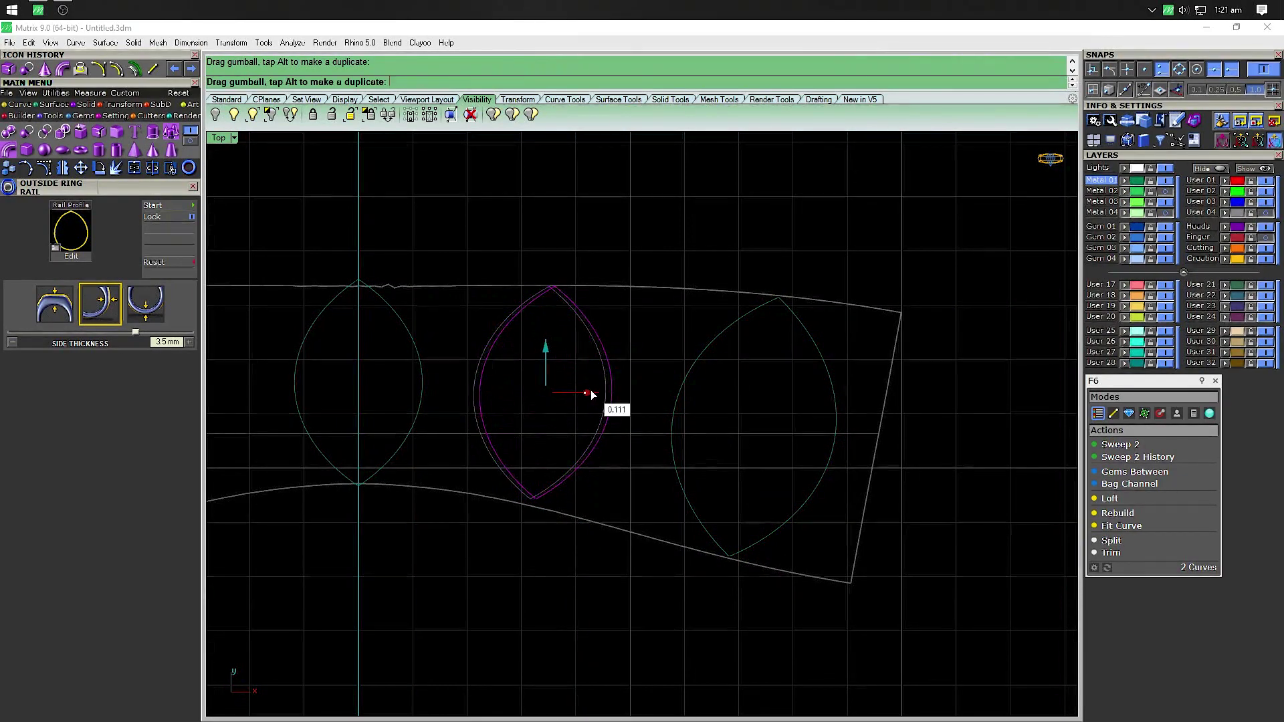
{"action": "left_click", "coordinate": [650, 347]}
Shift the right leaf outline slightly left and zoom out
{"action": "right_click_drag", "start_coordinate": [652, 341], "coordinate": [737, 330]}
{"action": "left_click", "coordinate": [781, 361]}
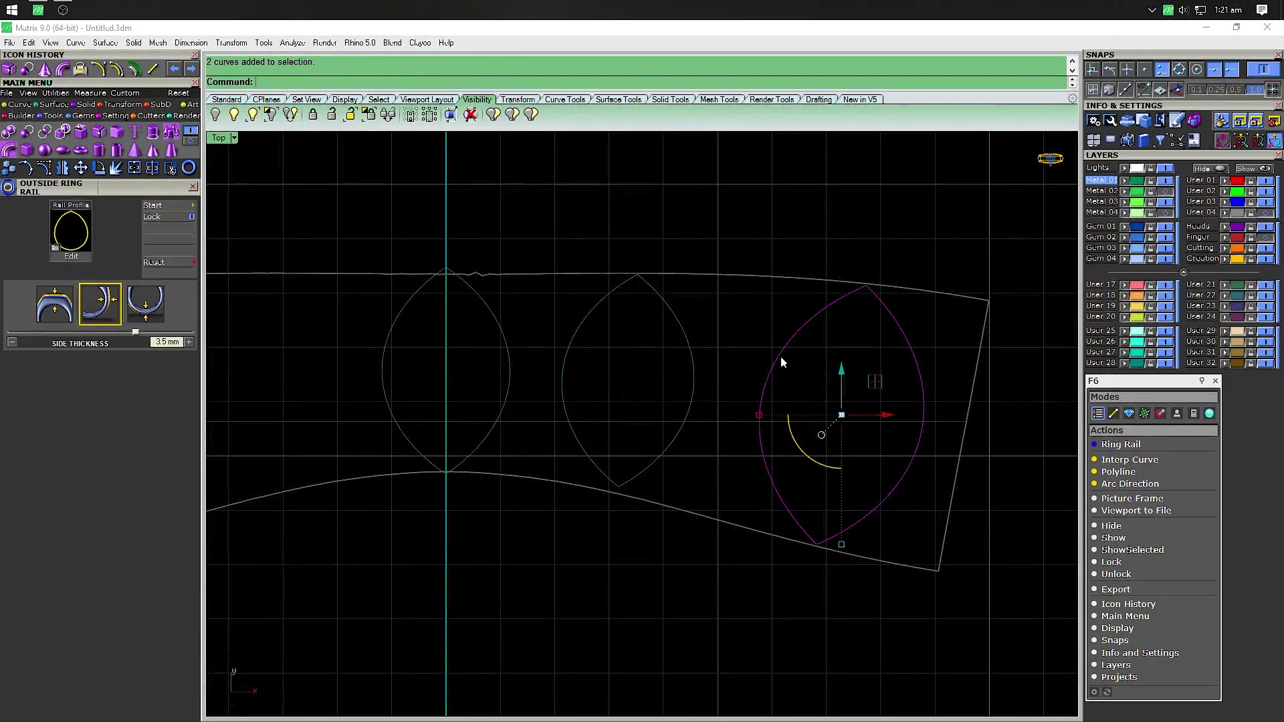
{"action": "left_click_drag", "start_coordinate": [884, 415], "coordinate": [869, 416]}
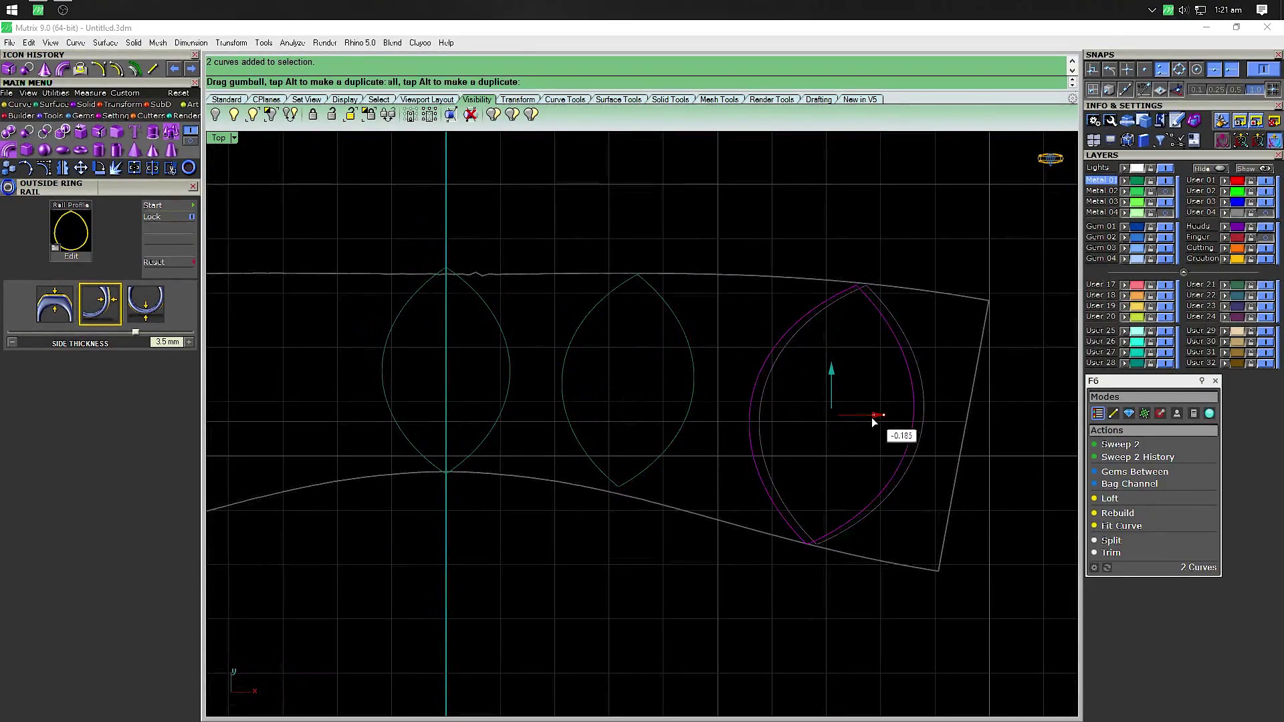
{"action": "left_click", "coordinate": [718, 309]}
{"action": "scroll", "coordinate": [836, 349], "scroll_direction": "down", "scroll_amount": 2}
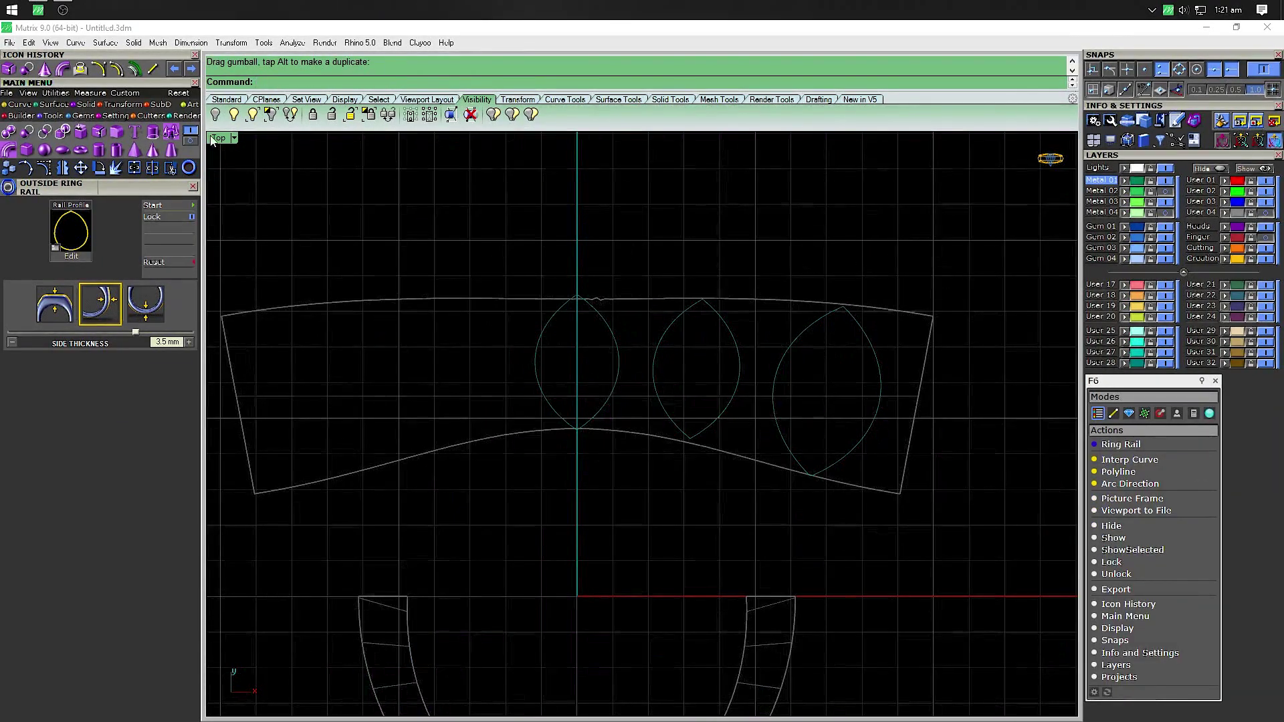
Maximize the Perspective view and unlock the pattern and shoulder surfaces
{"action": "key", "text": "ctrl+m"}
{"action": "double_click", "coordinate": [672, 148]}
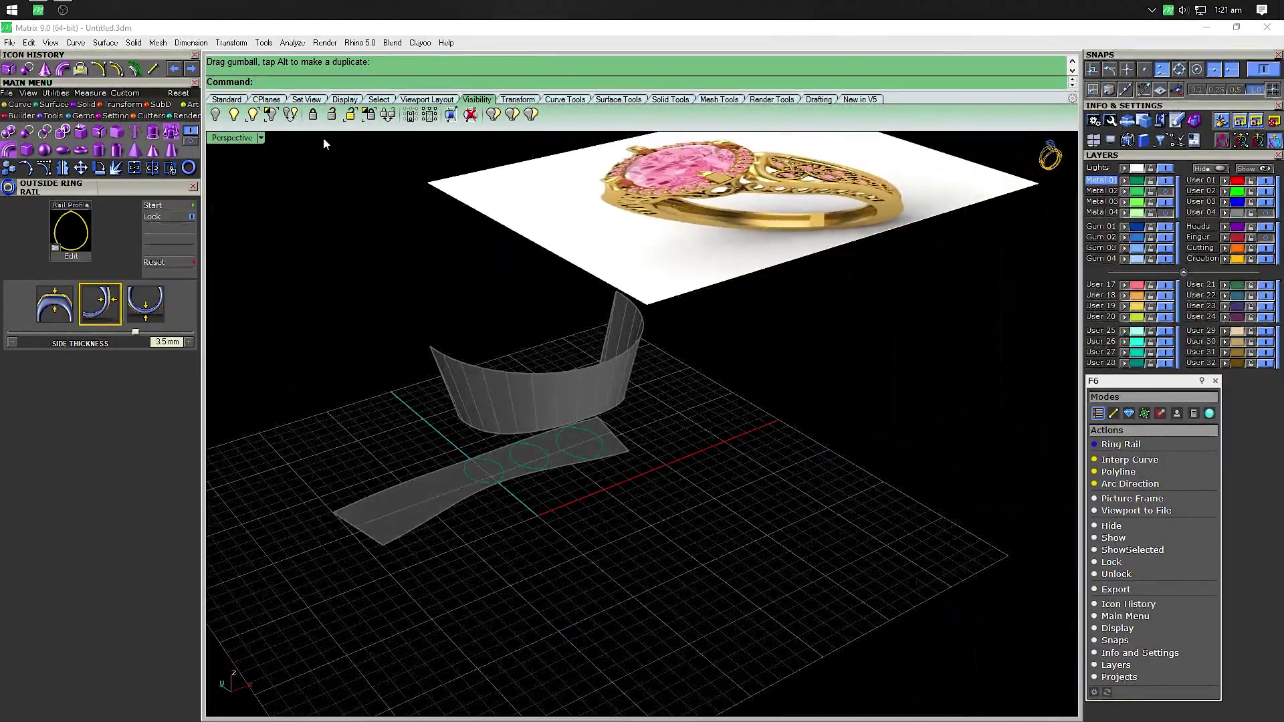
{"action": "left_click", "coordinate": [331, 115]}
{"action": "right_click_drag", "start_coordinate": [502, 381], "coordinate": [715, 444]}
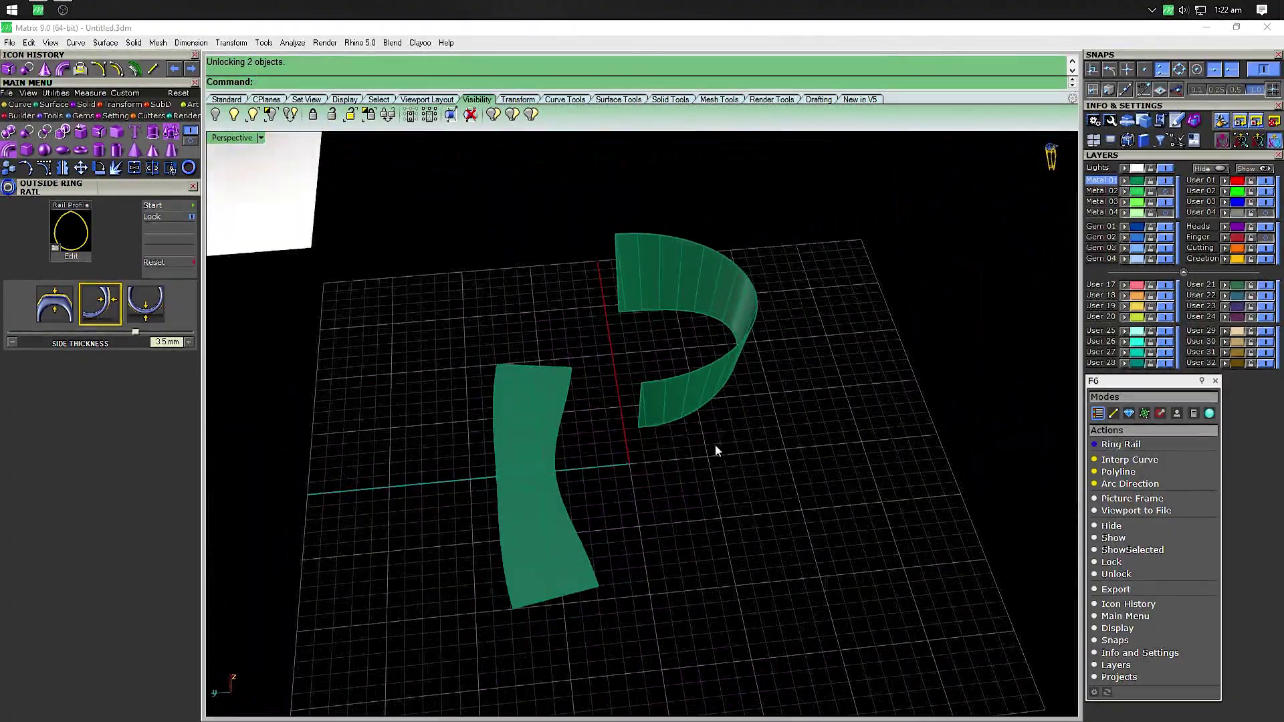
Run SquishBack to wrap the flat leaf curves onto the shoulder surface
{"action": "type", "text": "Squishb"}
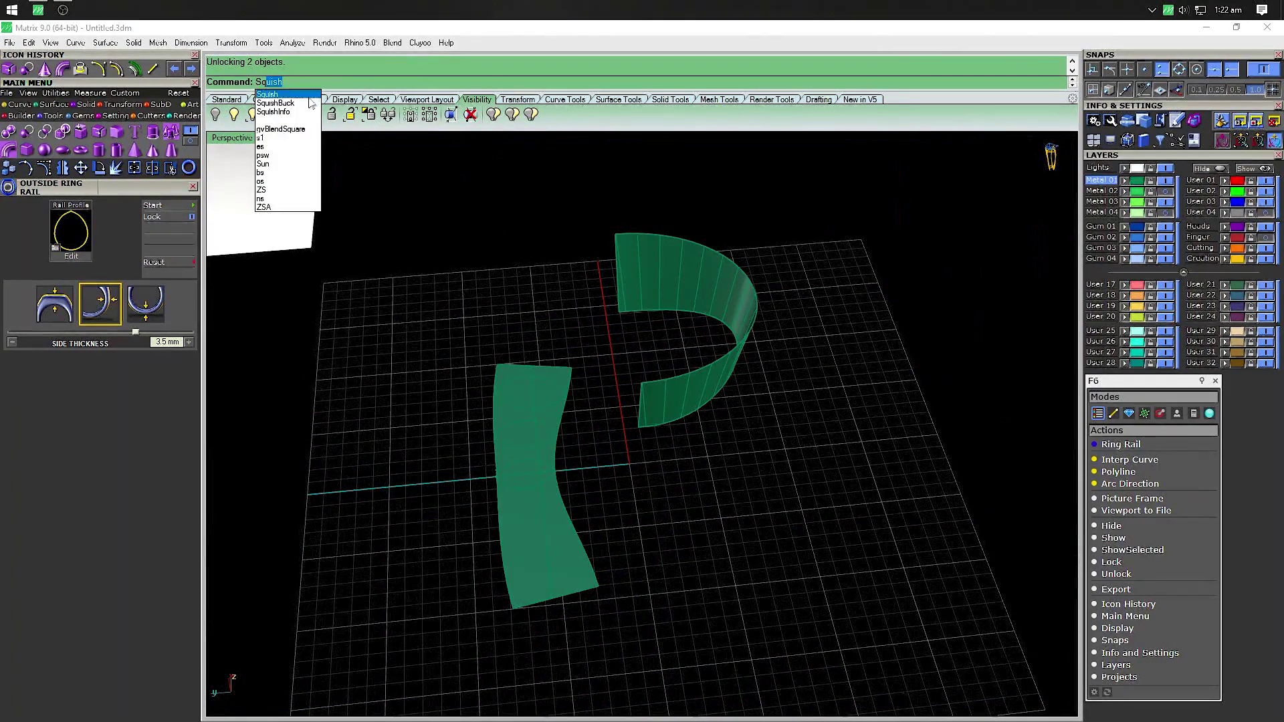
{"action": "key", "text": "Return"}
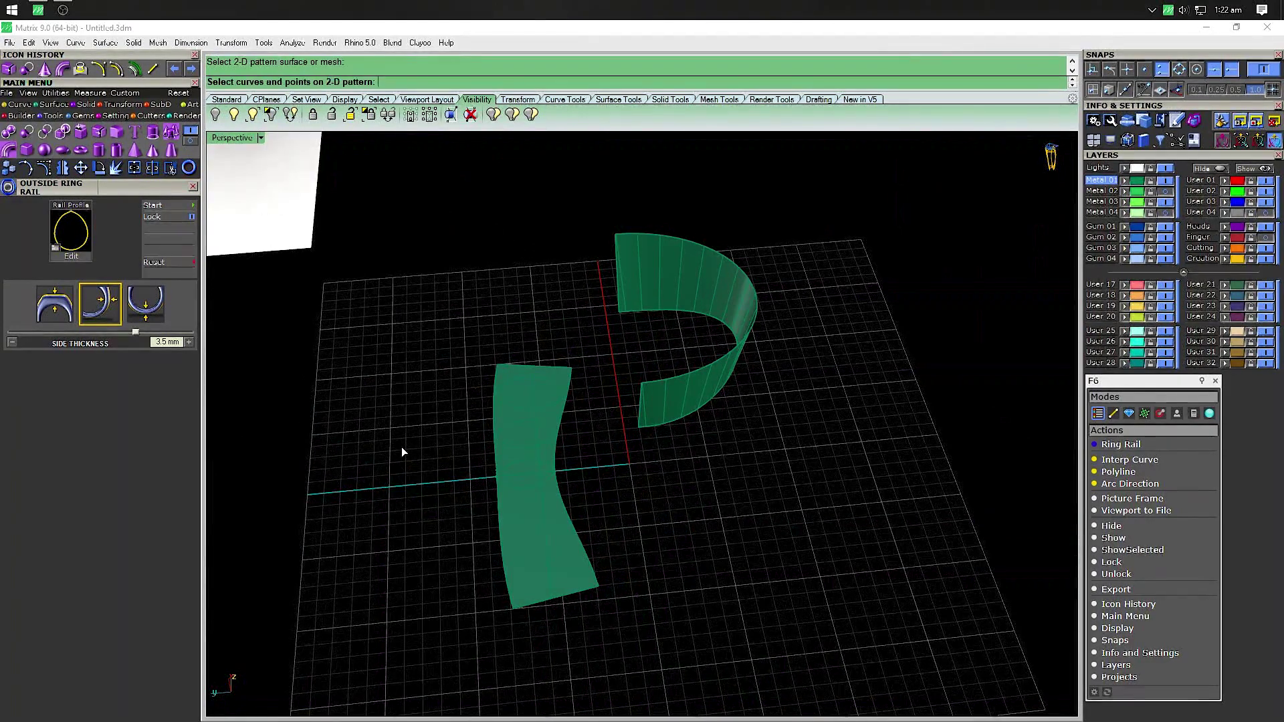
{"action": "left_click_drag", "start_coordinate": [406, 609], "coordinate": [406, 610]}
{"action": "left_click_drag", "start_coordinate": [636, 538], "coordinate": [526, 622]}
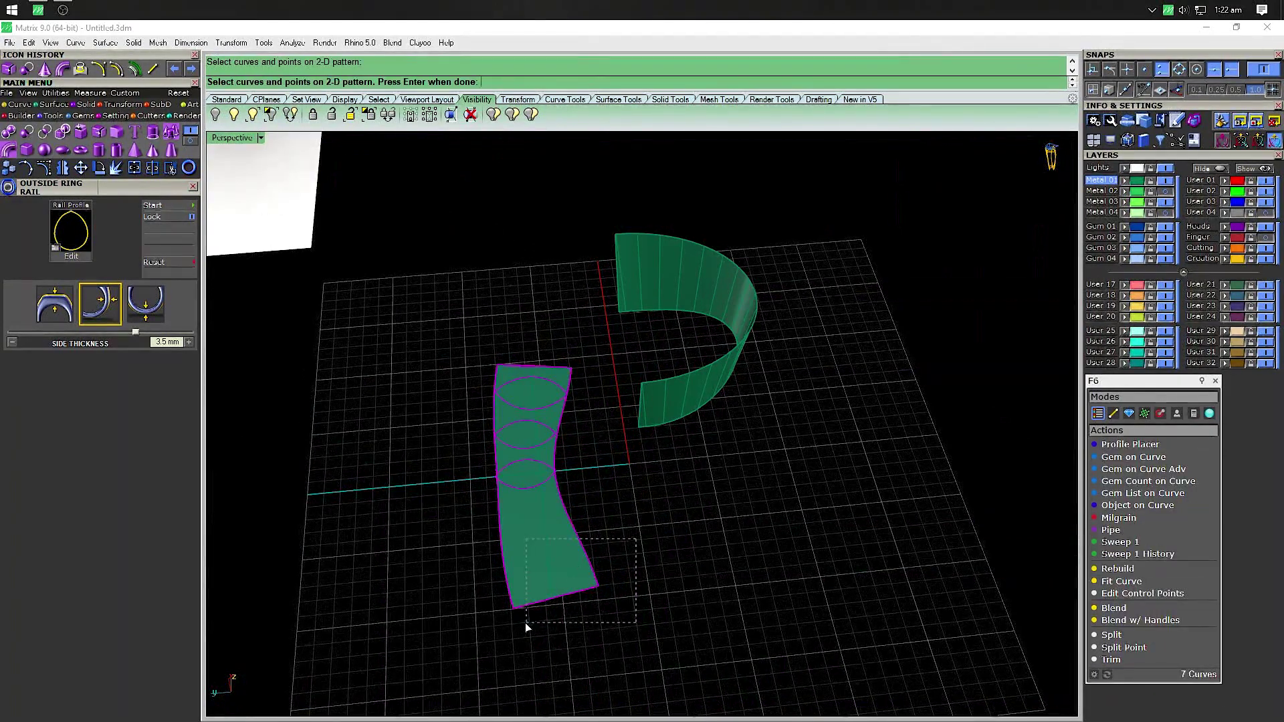
{"action": "key", "text": "Return"}
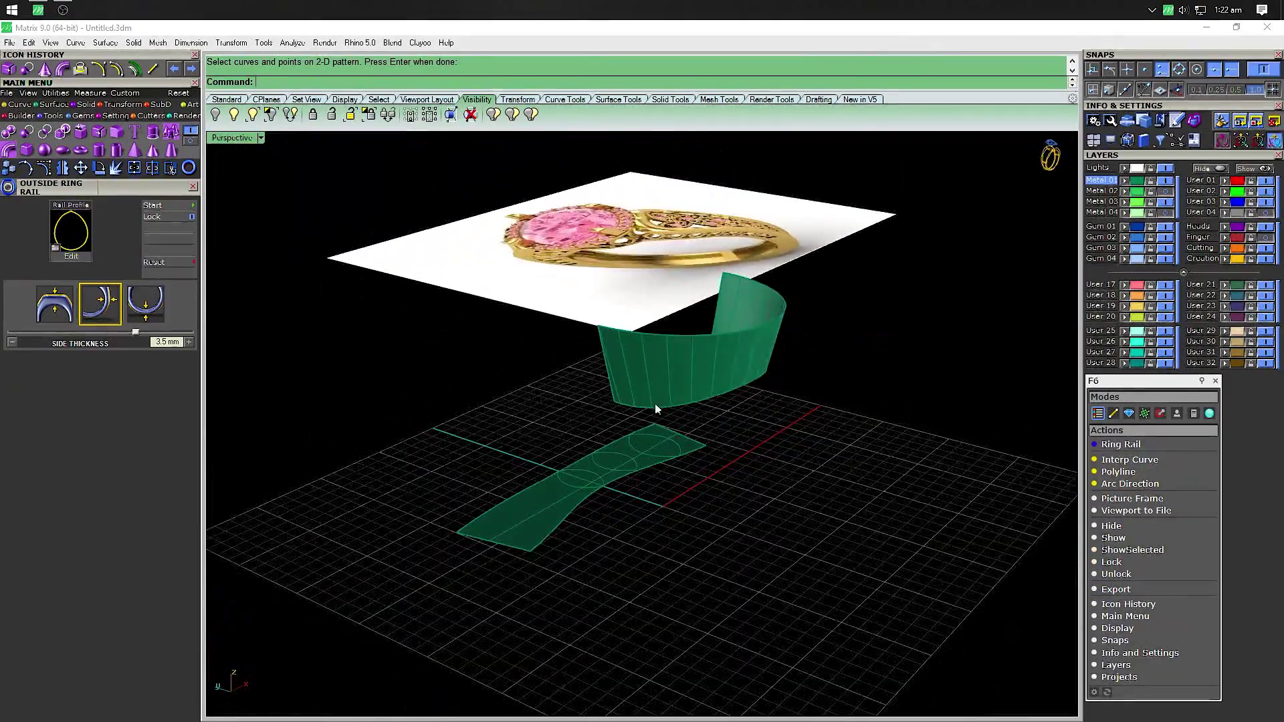
{"action": "right_click_drag", "start_coordinate": [691, 494], "coordinate": [762, 538]}
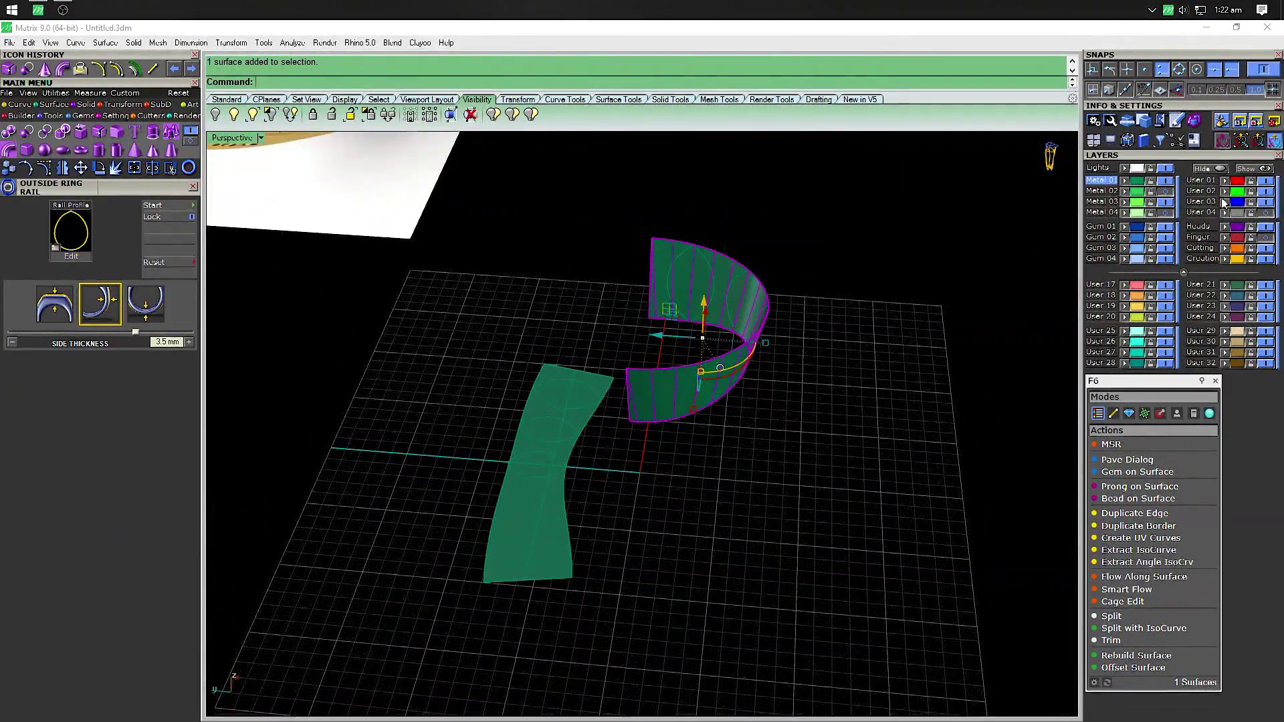
Hide the shoulder surface, ungroup everything, and leave just the wrapped leaf curves
{"action": "key", "text": "Delete"}
{"action": "key", "text": "ctrl+a"}
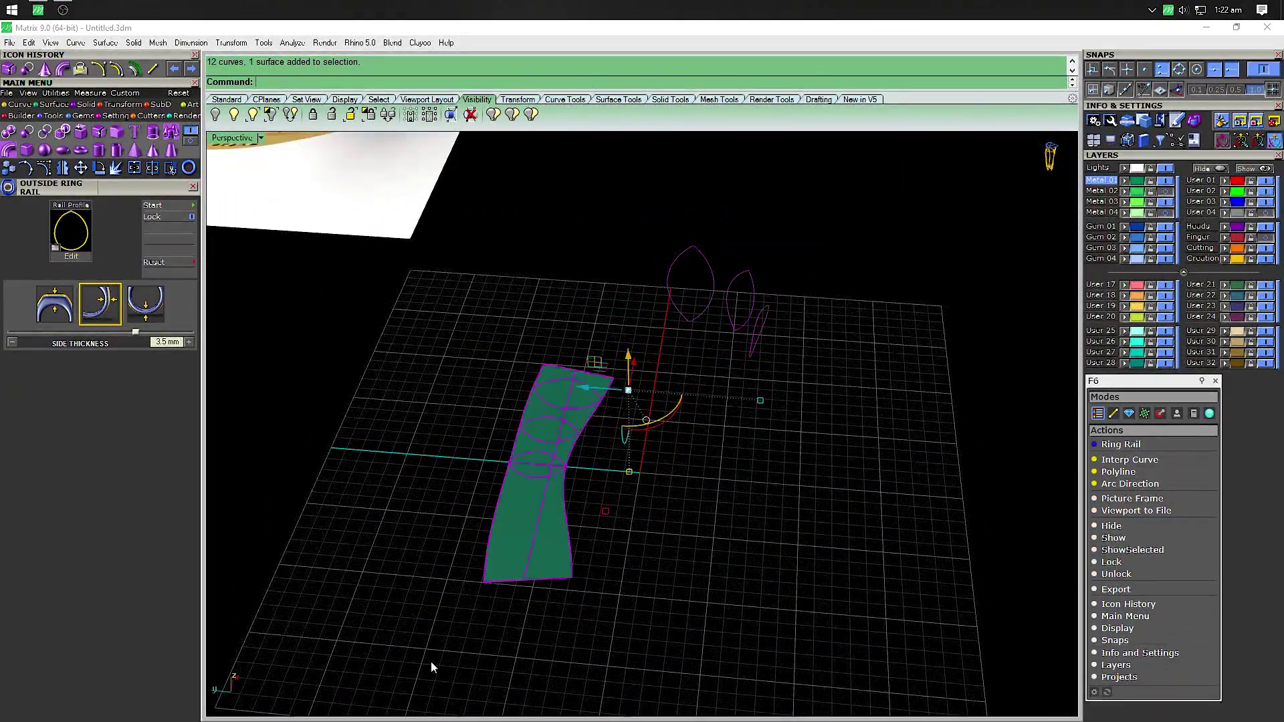
{"action": "key", "text": "ctrl+shift+g"}
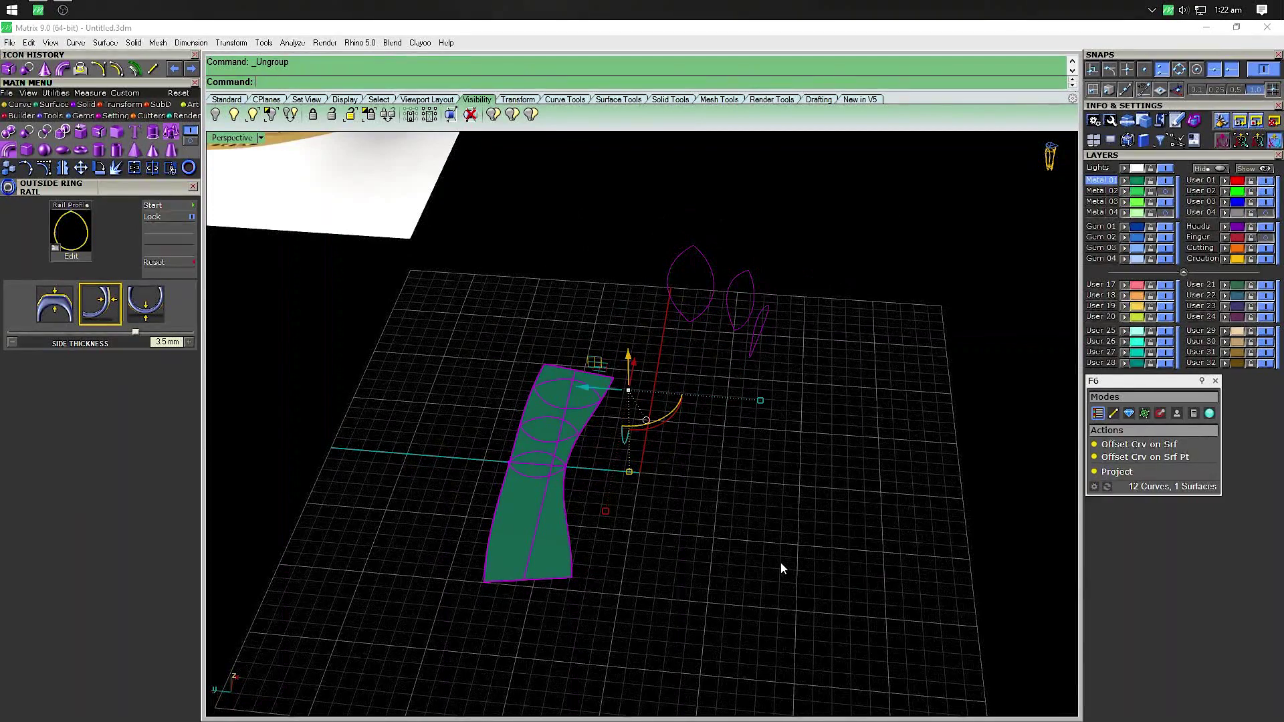
{"action": "left_click_drag", "start_coordinate": [698, 341], "coordinate": [699, 339], "text": "ctrl"}
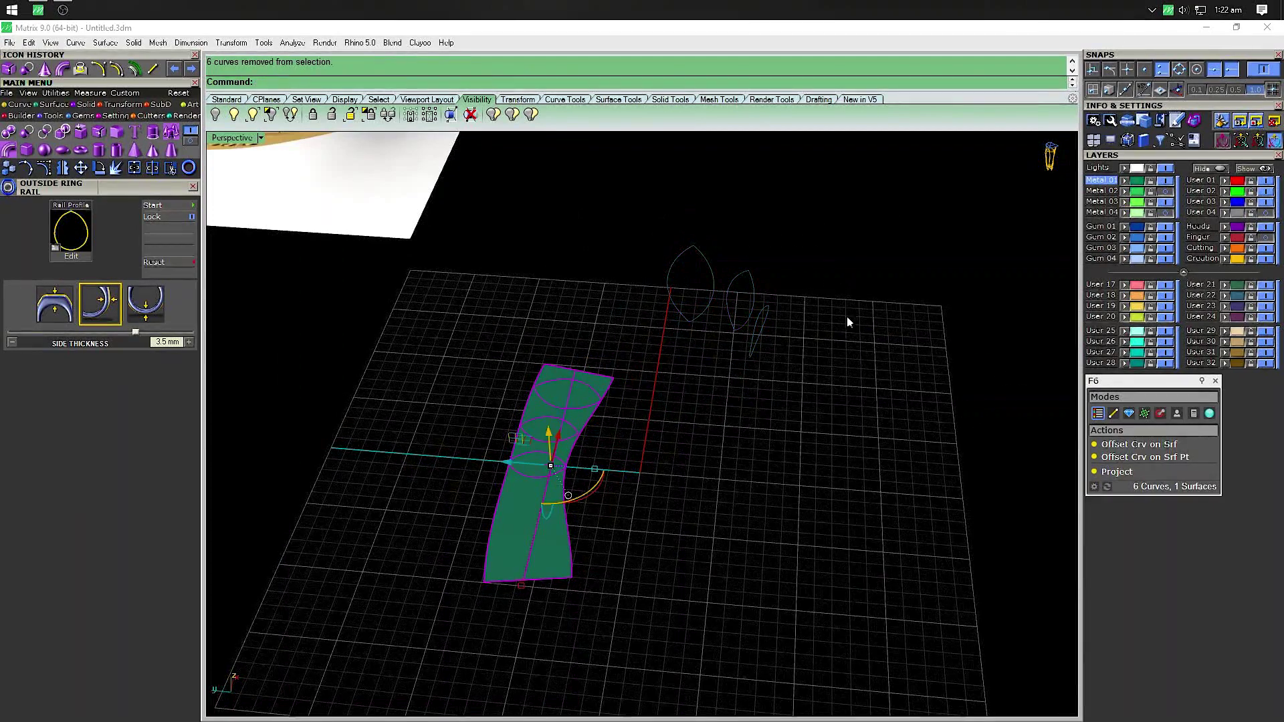
{"action": "right_click_drag", "start_coordinate": [856, 442], "coordinate": [711, 399]}
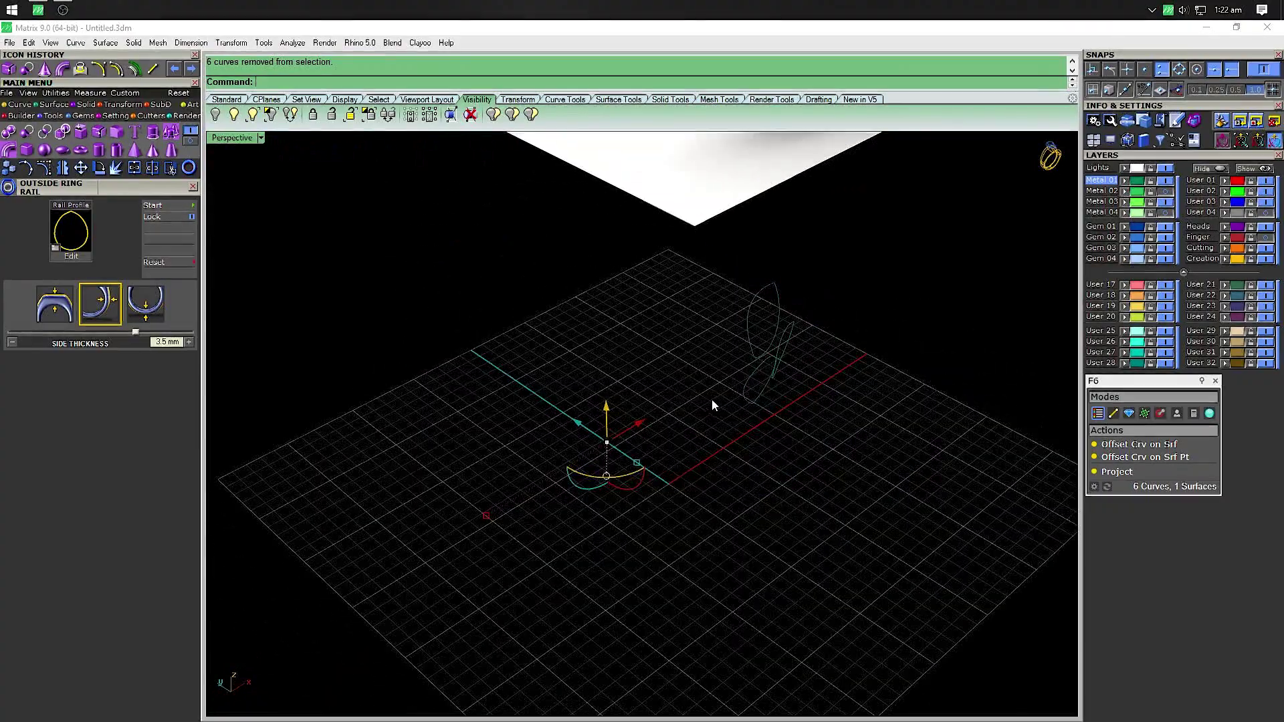
{"action": "left_click_drag", "start_coordinate": [686, 399], "coordinate": [543, 479]}
{"action": "mouse_move", "coordinate": [543, 479]}
{"action": "right_mouse_down"}
{"action": "mouse_move", "coordinate": [565, 372]}
{"action": "mouse_move", "coordinate": [525, 355]}
{"action": "mouse_move", "coordinate": [591, 387]}
{"action": "mouse_move", "coordinate": [632, 385]}
{"action": "right_mouse_up"}
Rebuild the first leaf curve with 10 control points
{"action": "left_click", "coordinate": [569, 363]}
{"action": "key", "text": "Escape"}
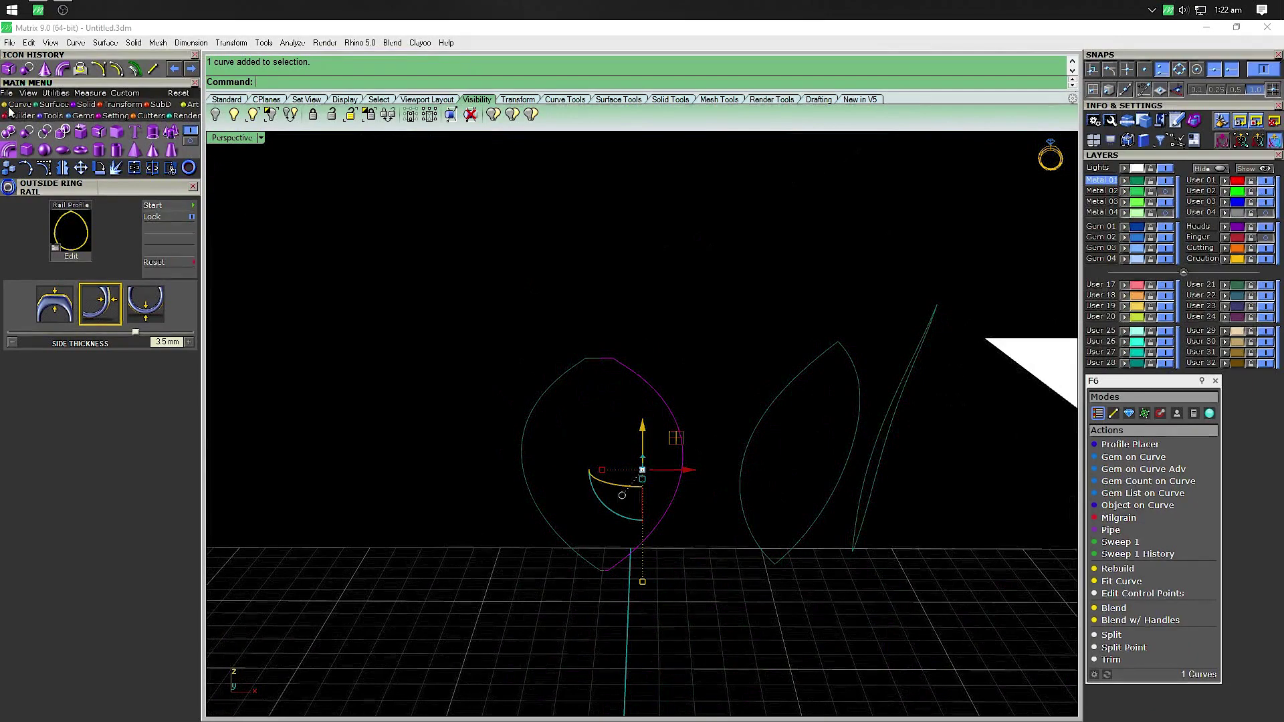
{"action": "left_click", "coordinate": [9, 105]}
{"action": "left_click", "coordinate": [153, 131]}
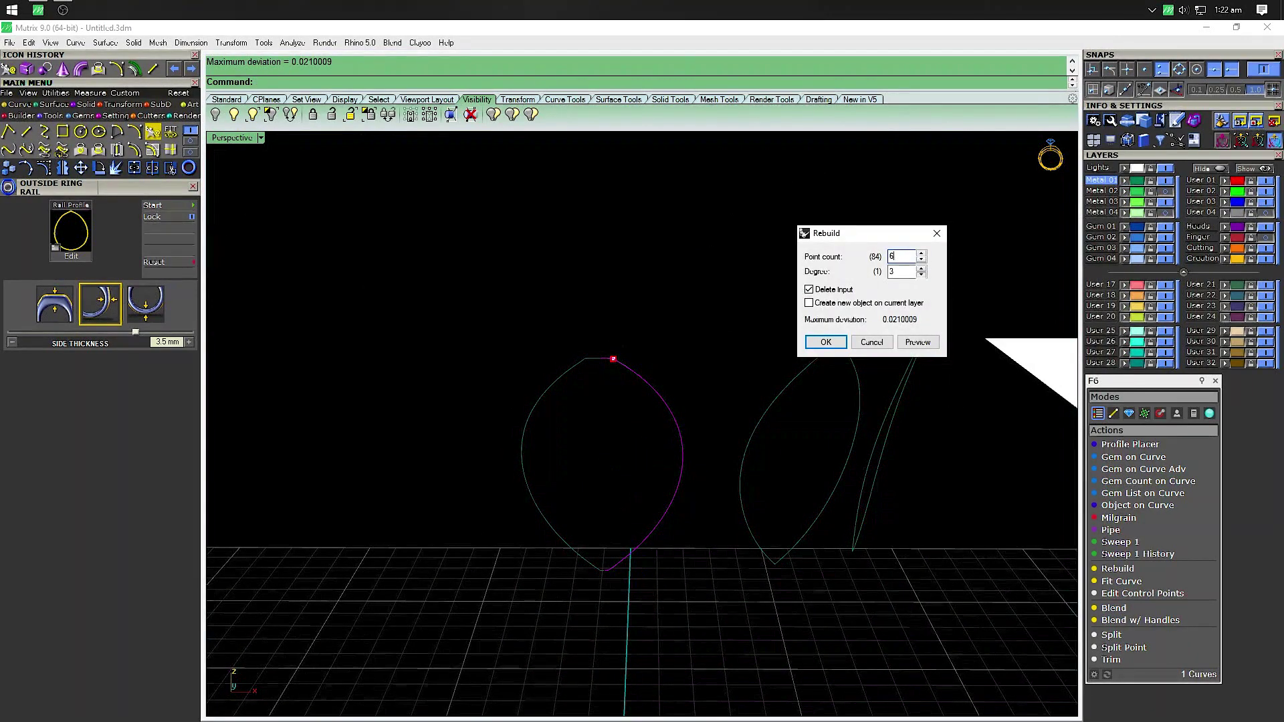
{"action": "type", "text": "10"}
{"action": "left_click", "coordinate": [820, 343]}
Rebuild the remaining leaf curves with the same 10-point settings
{"action": "left_click", "coordinate": [559, 380]}
{"action": "key", "text": "Return"}
{"action": "key", "text": "Return"}
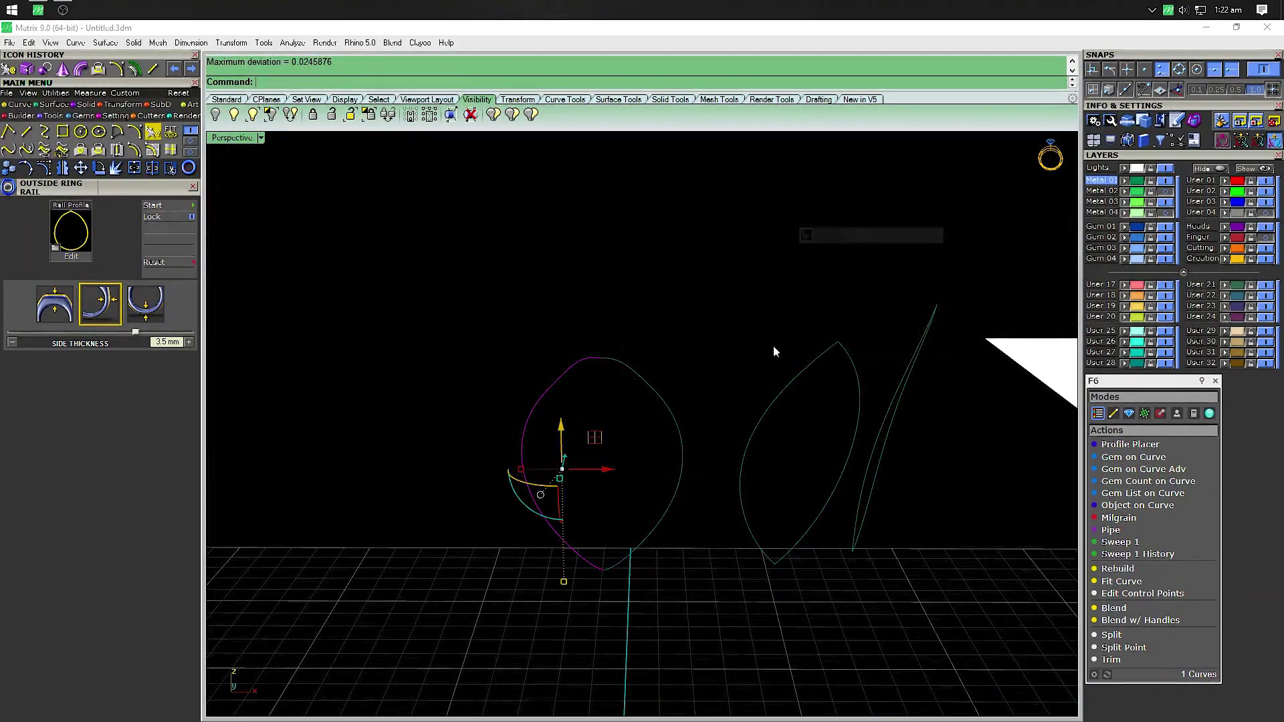
{"action": "left_click", "coordinate": [782, 400]}
{"action": "key", "text": "Return"}
{"action": "key", "text": "Return"}
{"action": "right_click_drag", "start_coordinate": [865, 479], "coordinate": [828, 473]}
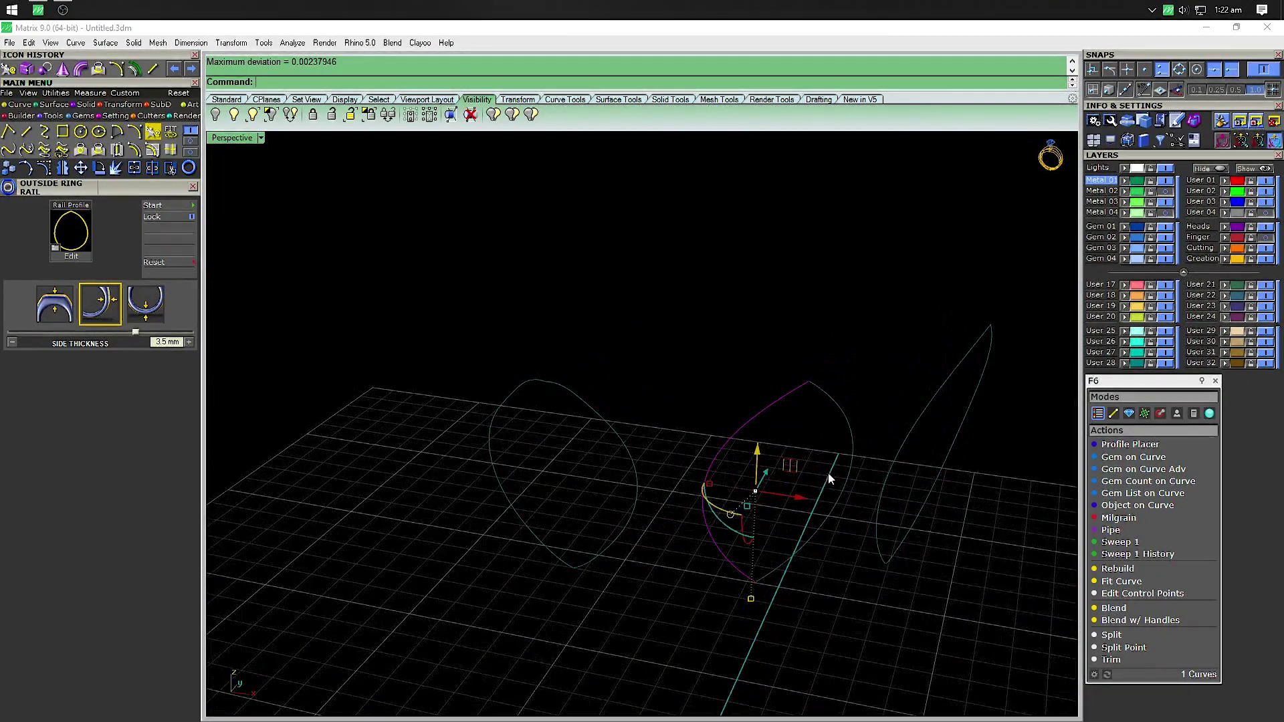
{"action": "left_click", "coordinate": [917, 420]}
{"action": "key", "text": "Return"}
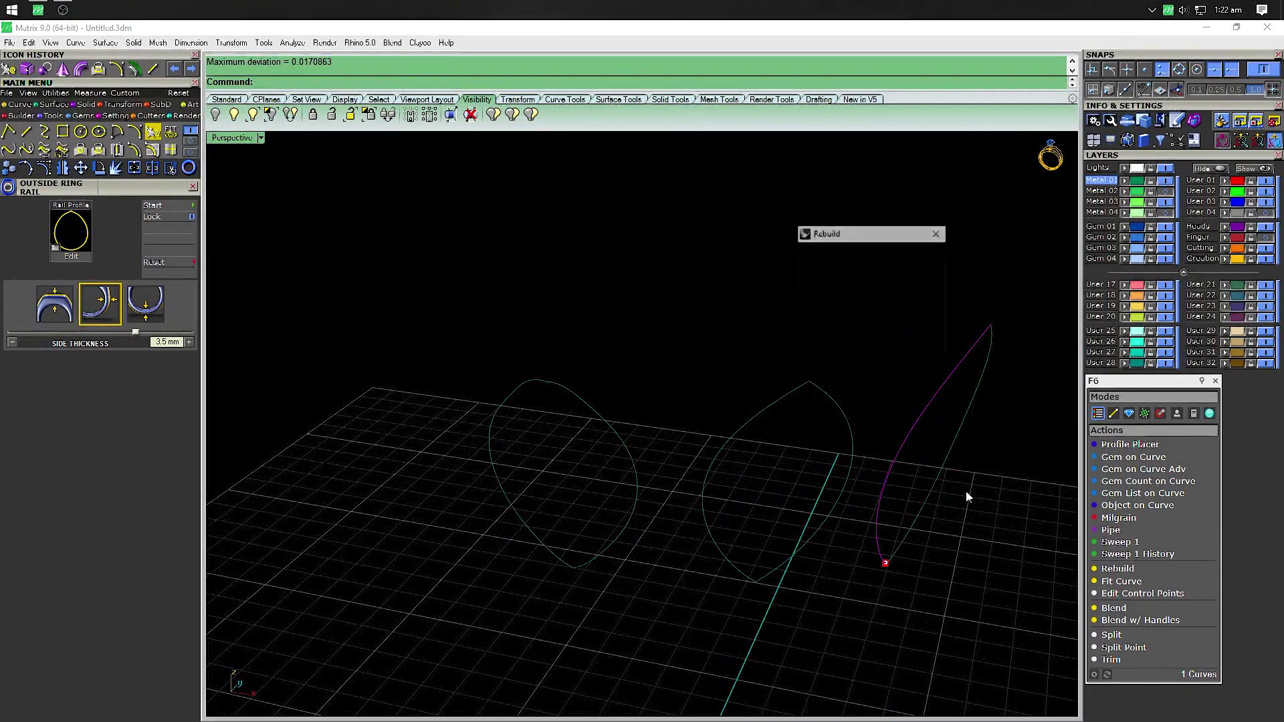
{"action": "key", "text": "Return"}
{"action": "key", "text": "Return"}
{"action": "key", "text": "Return"}
{"action": "key", "text": "Escape"}
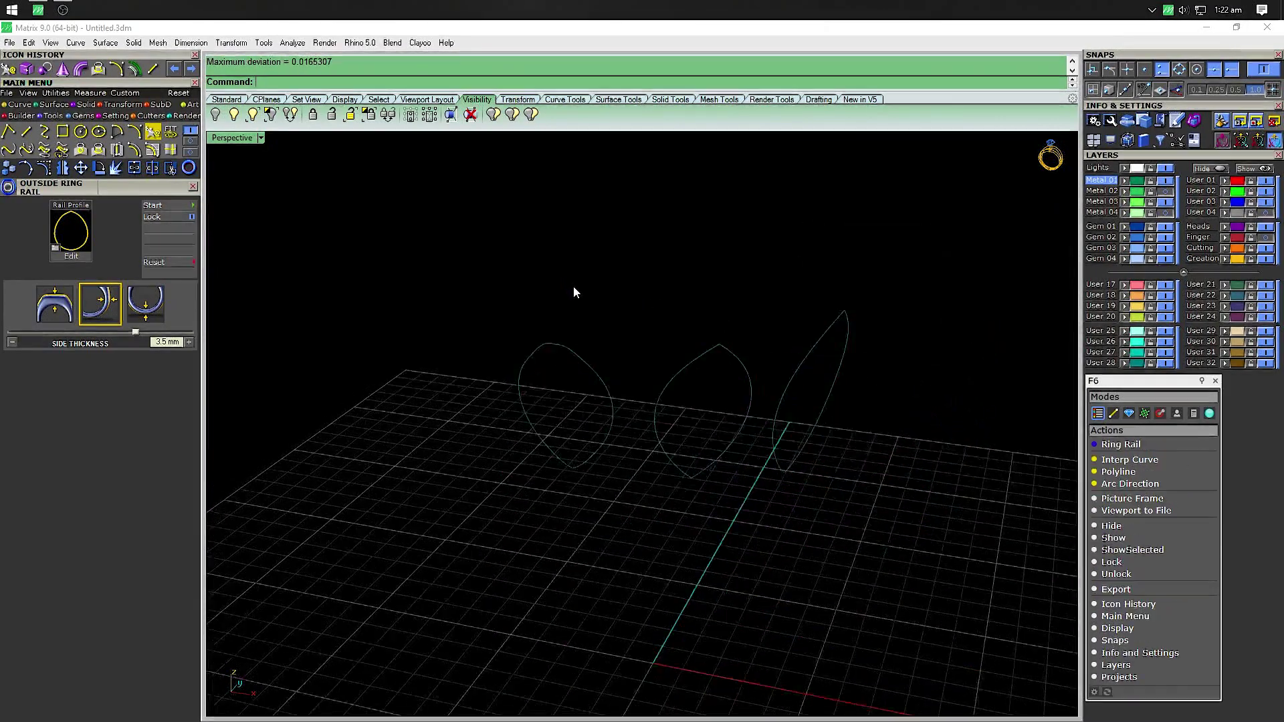
{"action": "mouse_move", "coordinate": [700, 318]}
{"action": "right_mouse_down"}
{"action": "mouse_move", "coordinate": [733, 355]}
{"action": "mouse_move", "coordinate": [679, 399]}
{"action": "right_mouse_up"}
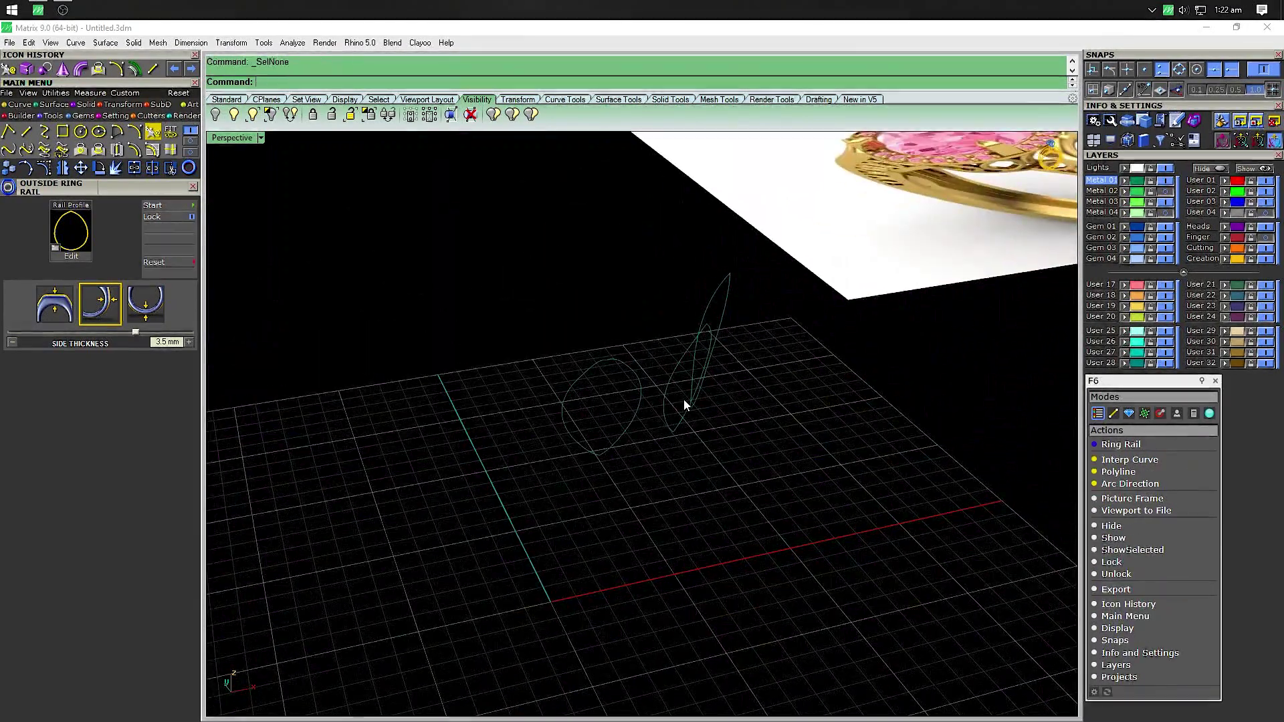
Turn the leaf curves into solid tubes with Pipe
{"action": "right_click_drag", "start_coordinate": [890, 345], "coordinate": [710, 410]}
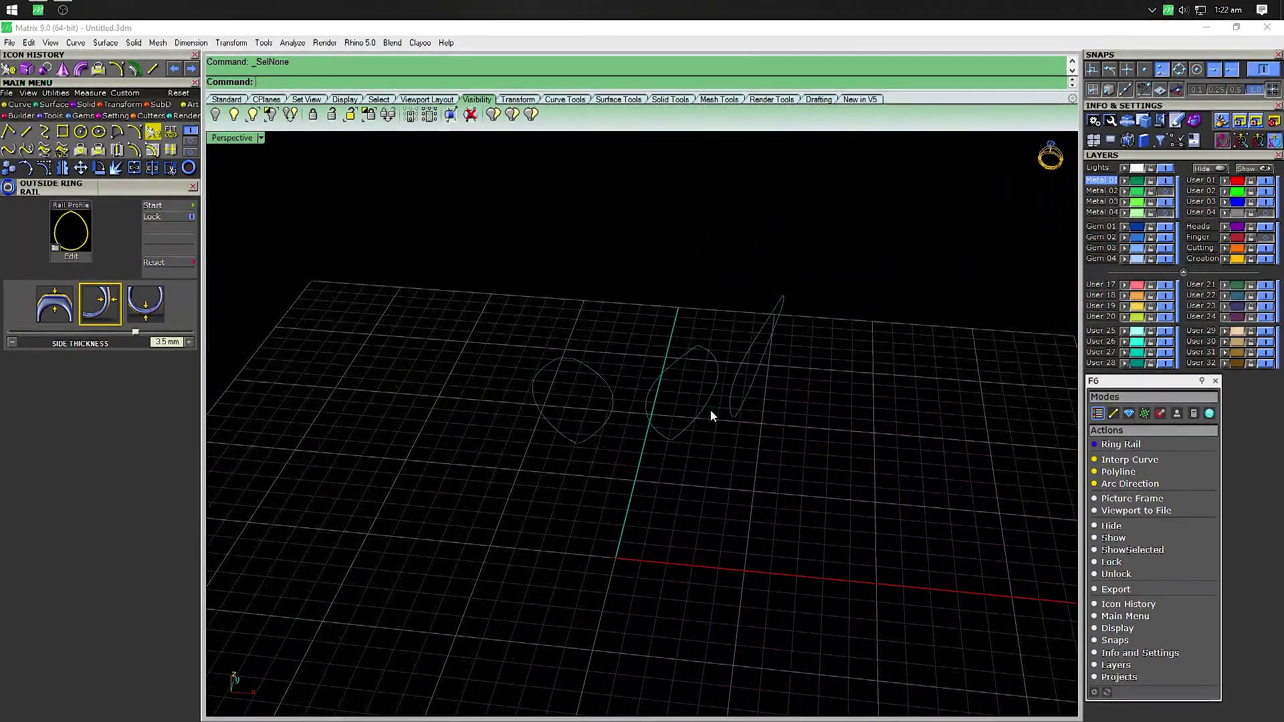
{"action": "left_click_drag", "start_coordinate": [832, 236], "coordinate": [627, 416]}
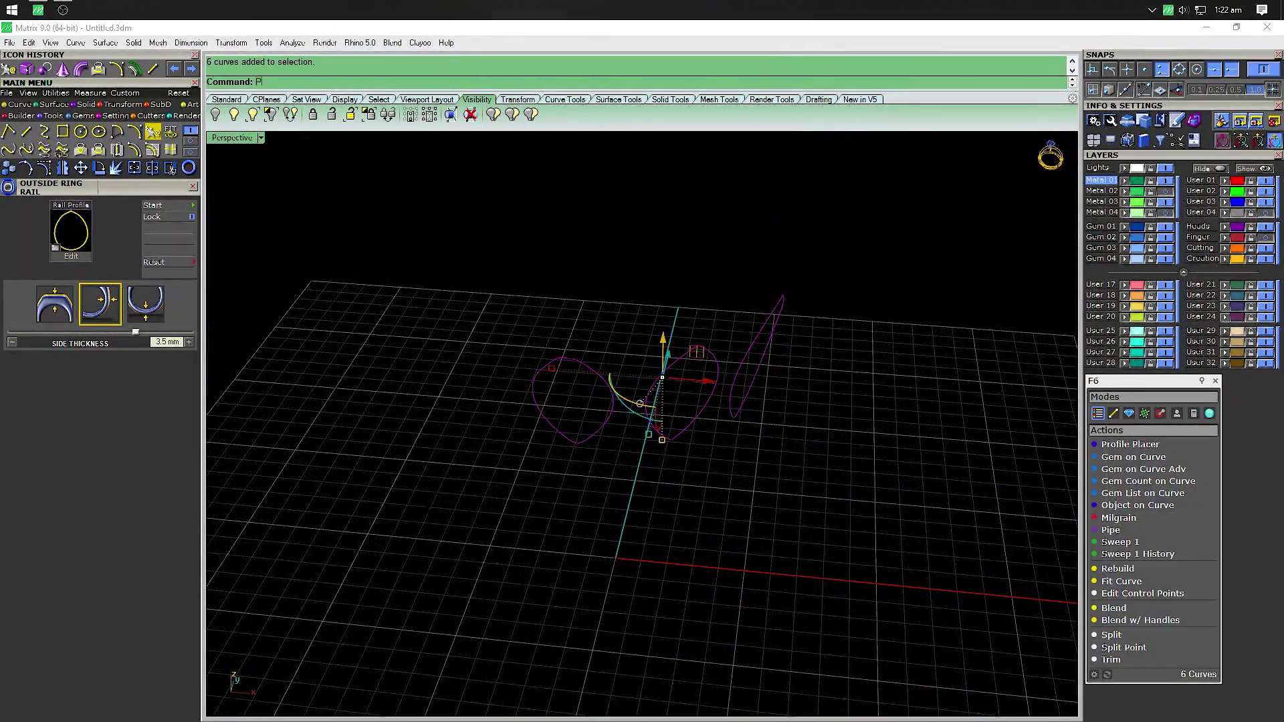
{"action": "type", "text": "pipe"}
{"action": "key", "text": "Return"}
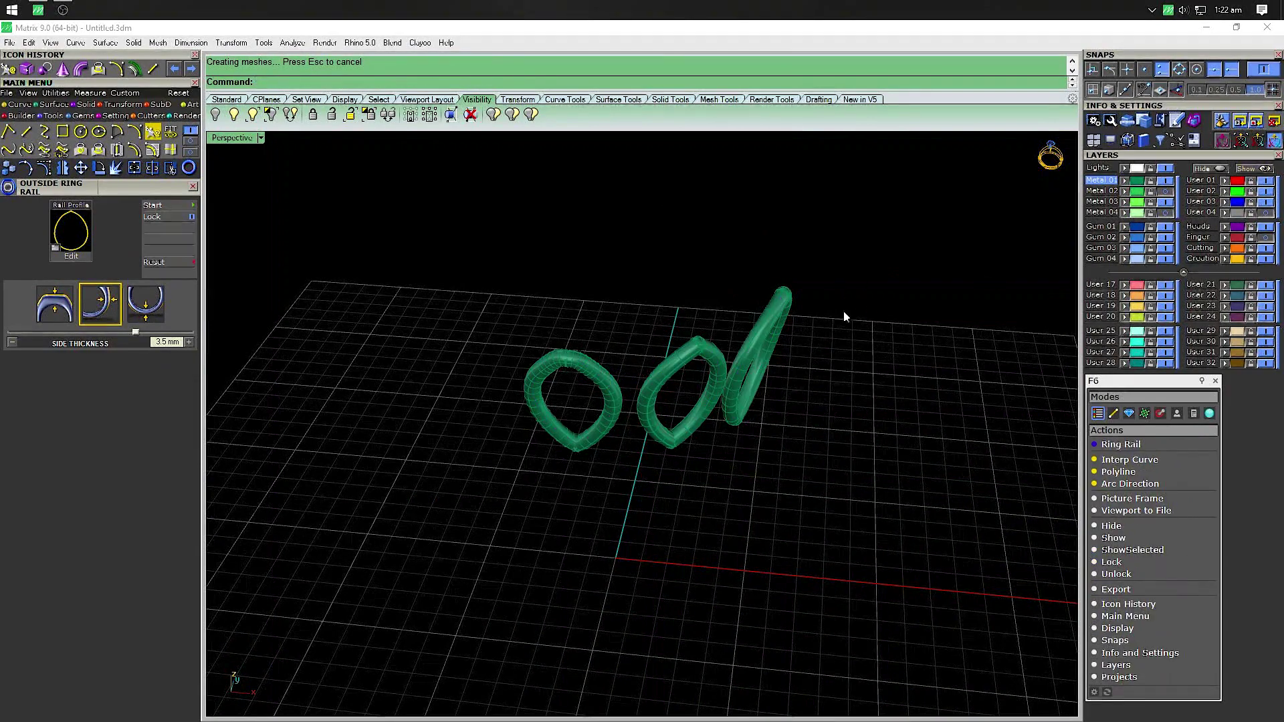
Mirror copies of the bottom and diagonal loops upward
{"action": "left_click_drag", "start_coordinate": [444, 475], "coordinate": [444, 475]}
{"action": "left_click_drag", "start_coordinate": [593, 306], "coordinate": [396, 492], "text": "ctrl"}
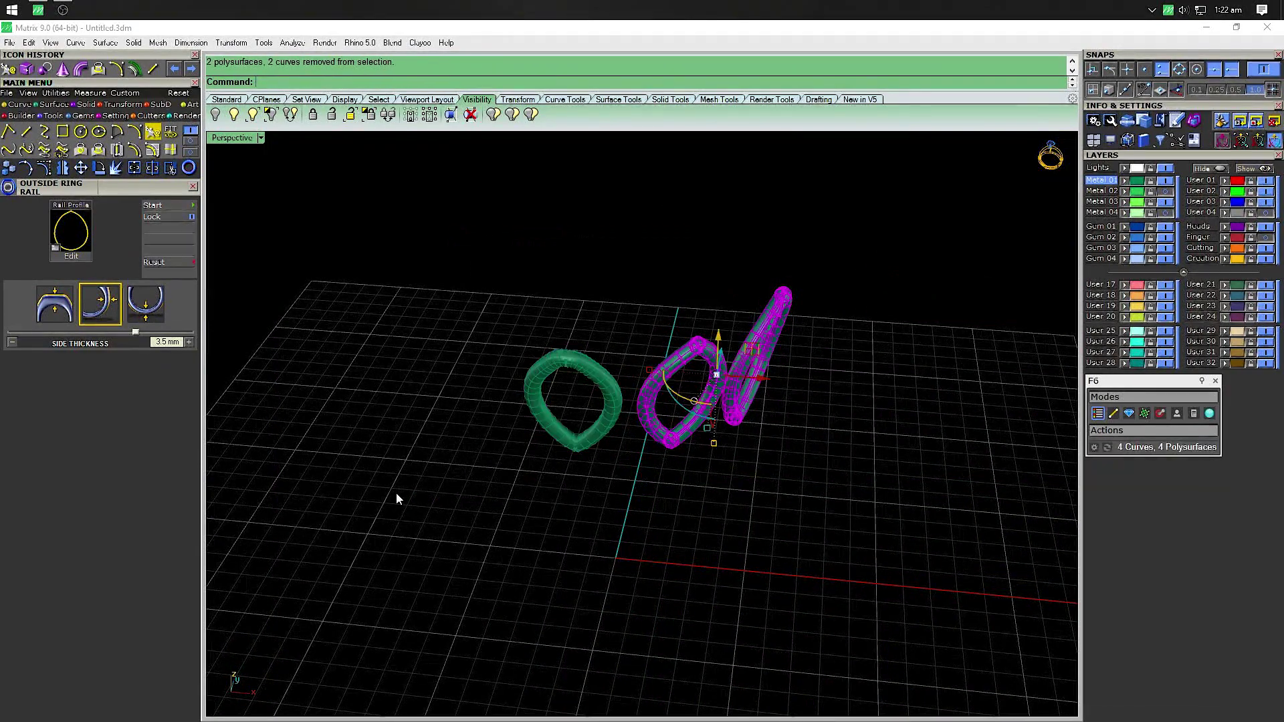
{"action": "left_click", "coordinate": [531, 292]}
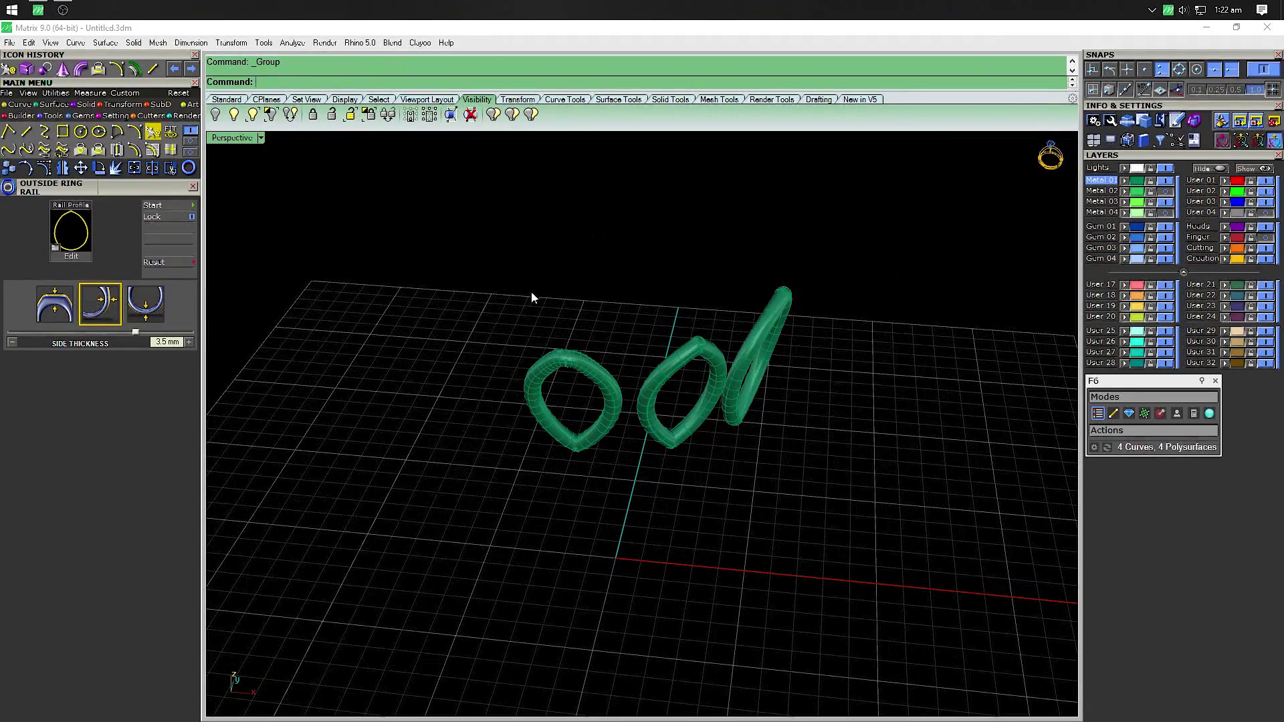
{"action": "left_click", "coordinate": [527, 396]}
{"action": "right_click_drag", "start_coordinate": [476, 422], "coordinate": [101, 192]}
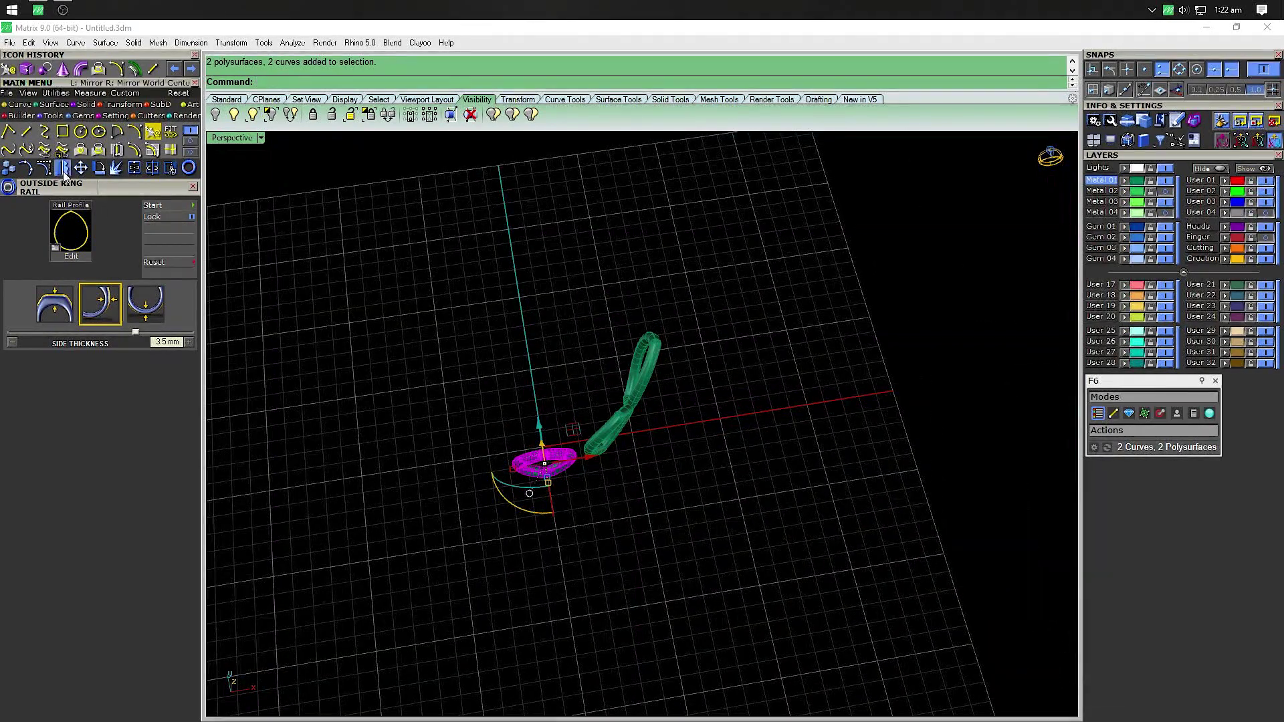
{"action": "left_click", "coordinate": [348, 525]}
{"action": "left_click_drag", "start_coordinate": [741, 302], "coordinate": [616, 451]}
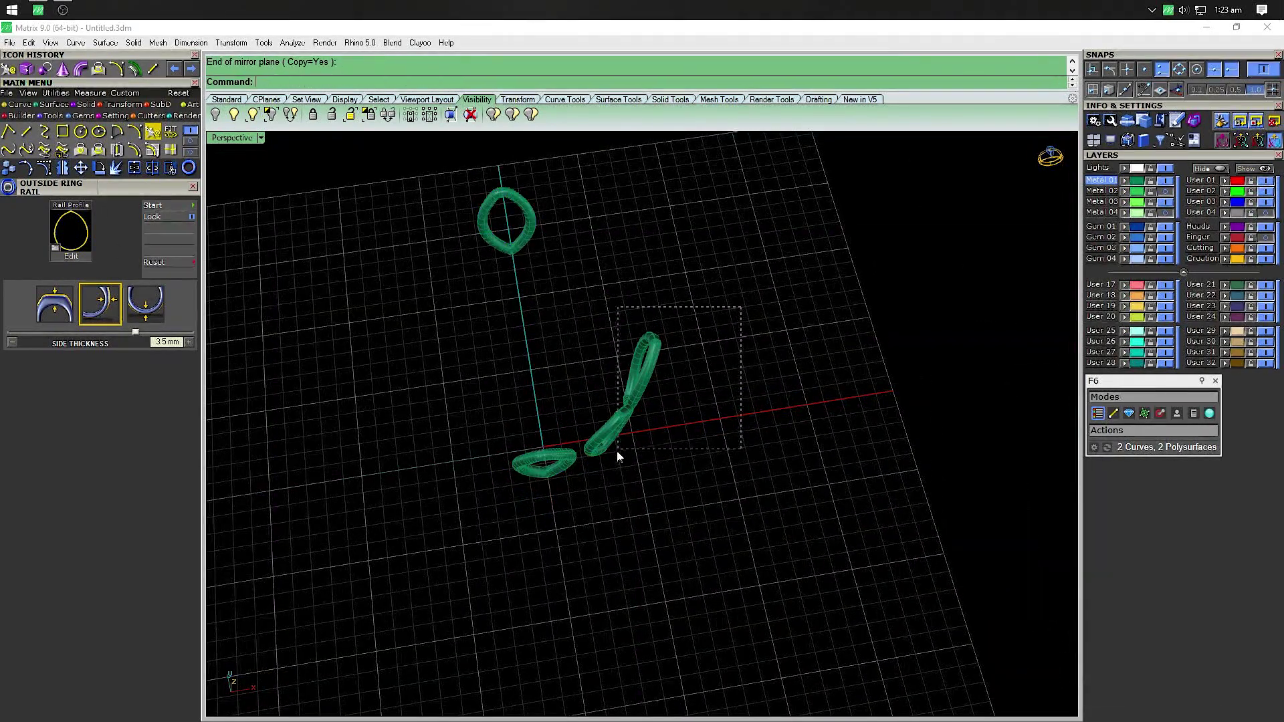
{"action": "key", "text": "Return"}
{"action": "left_click", "coordinate": [370, 476]}
{"action": "key", "text": "Escape"}
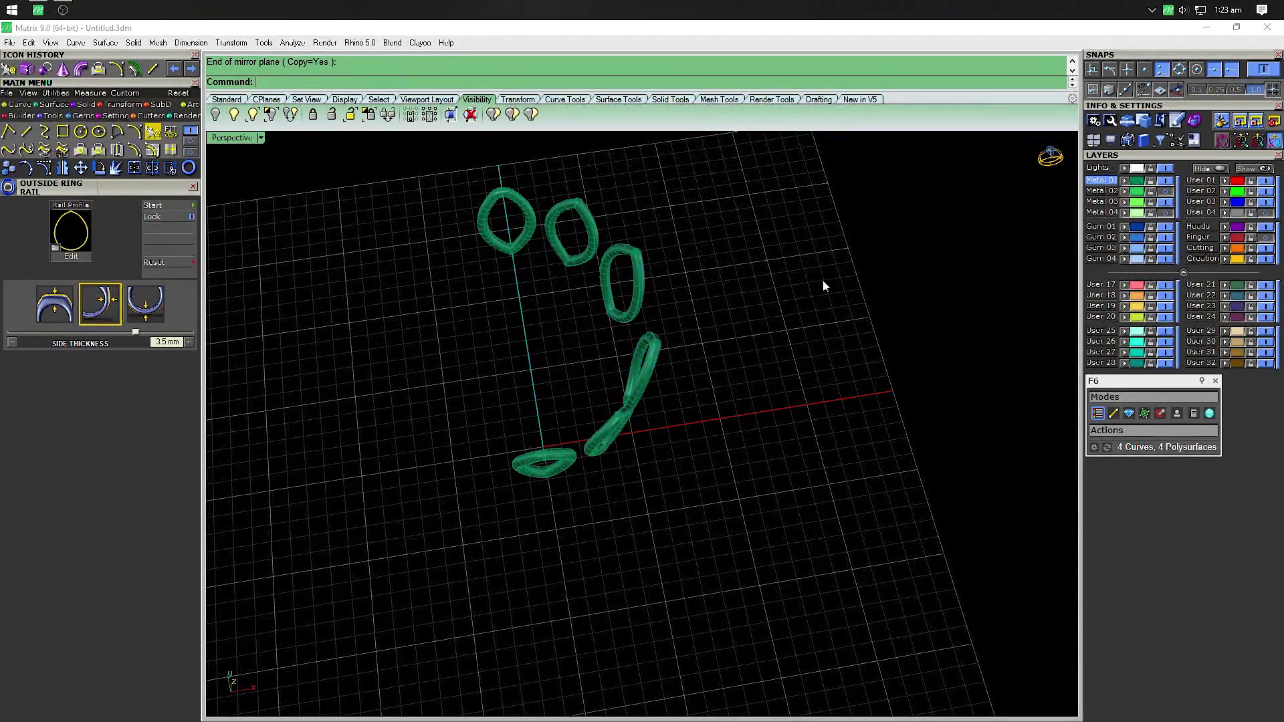
Mirror the three right-hand loops to the left and show all hidden ring parts
{"action": "left_click_drag", "start_coordinate": [581, 361], "coordinate": [580, 361]}
{"action": "key", "text": "Return"}
{"action": "left_click", "coordinate": [527, 421]}
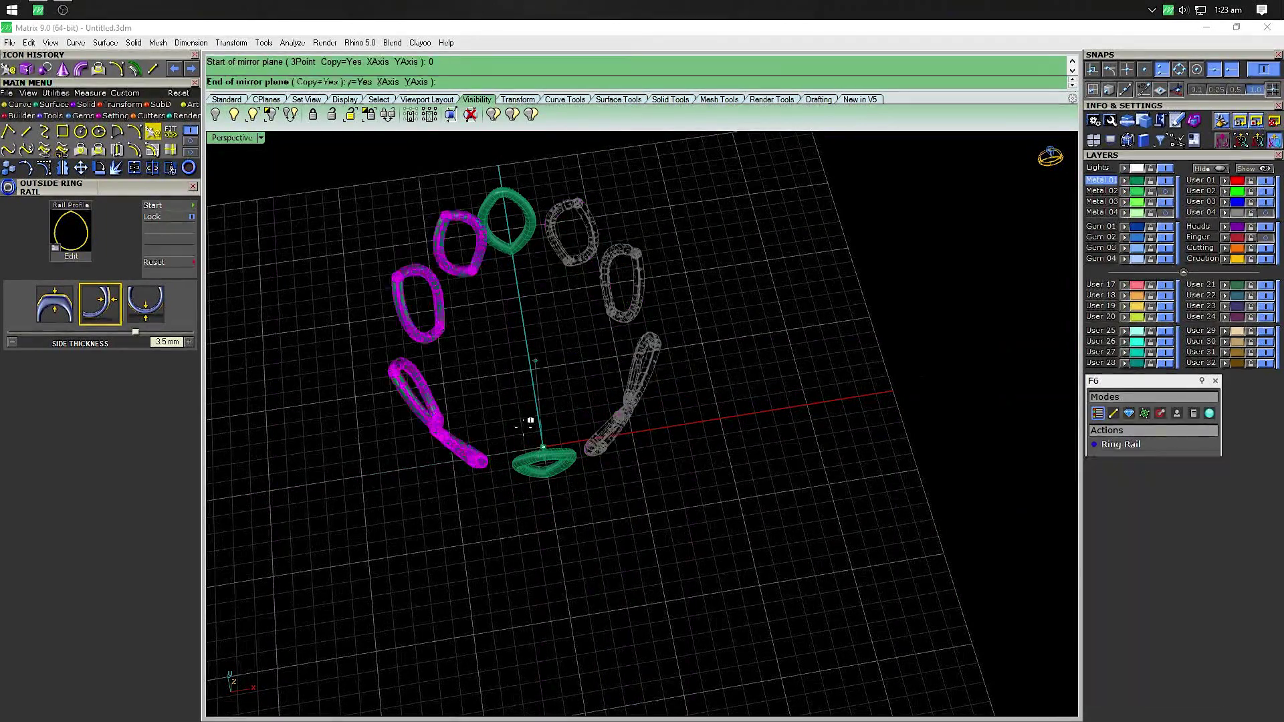
{"action": "left_click", "coordinate": [499, 615]}
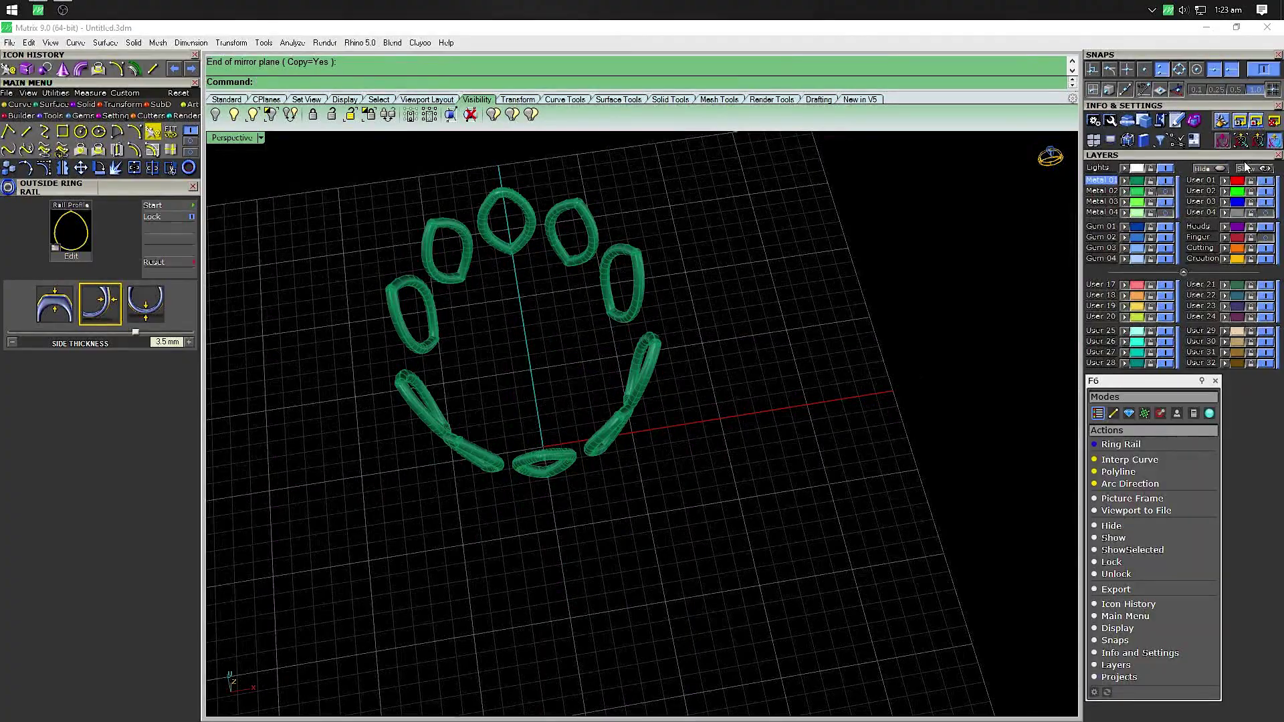
{"action": "key", "text": "ctrl+alt+h"}
{"action": "right_click_drag", "start_coordinate": [779, 467], "coordinate": [796, 301]}
{"action": "mouse_move", "coordinate": [936, 307]}
{"action": "right_mouse_down"}
{"action": "mouse_move", "coordinate": [837, 364]}
{"action": "mouse_move", "coordinate": [686, 380]}
{"action": "mouse_move", "coordinate": [780, 335]}
{"action": "mouse_move", "coordinate": [805, 284]}
{"action": "mouse_move", "coordinate": [936, 275]}
{"action": "right_mouse_up"}
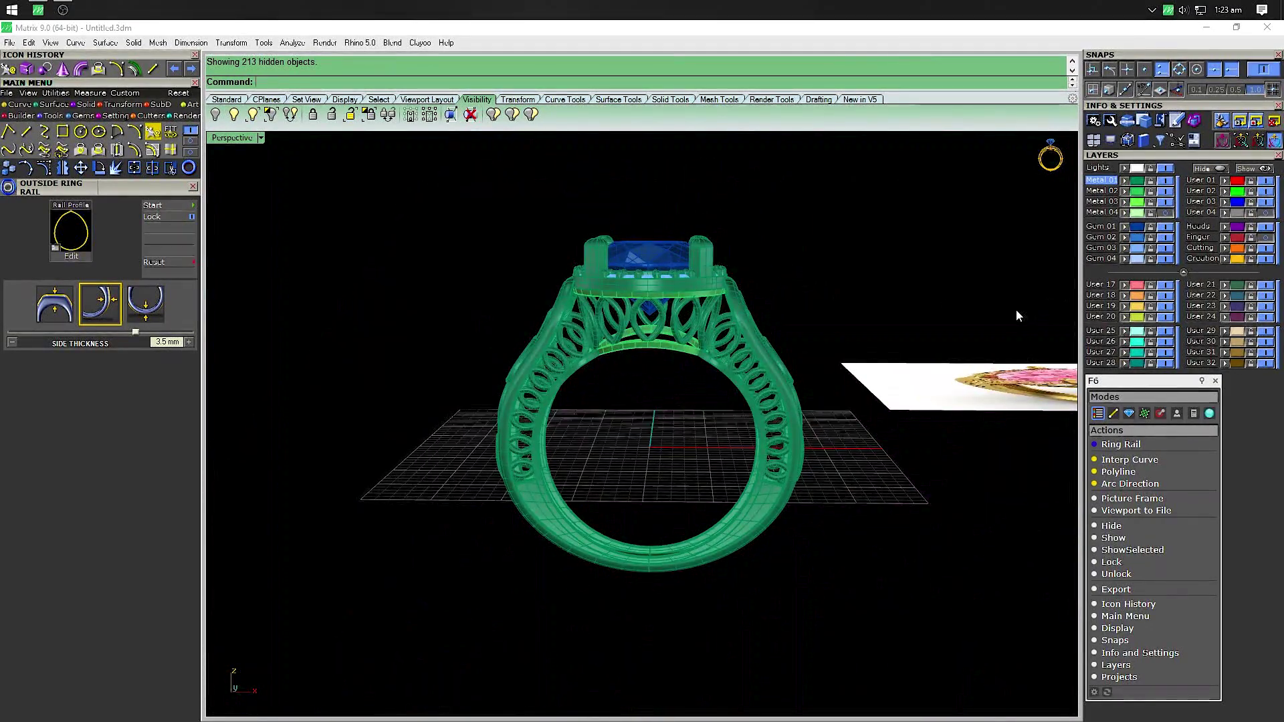
{"action": "mouse_move", "coordinate": [816, 436]}
{"action": "right_mouse_down"}
{"action": "mouse_move", "coordinate": [817, 381]}
{"action": "mouse_move", "coordinate": [817, 408]}
{"action": "mouse_move", "coordinate": [761, 438]}
{"action": "mouse_move", "coordinate": [776, 428]}
{"action": "right_mouse_up"}
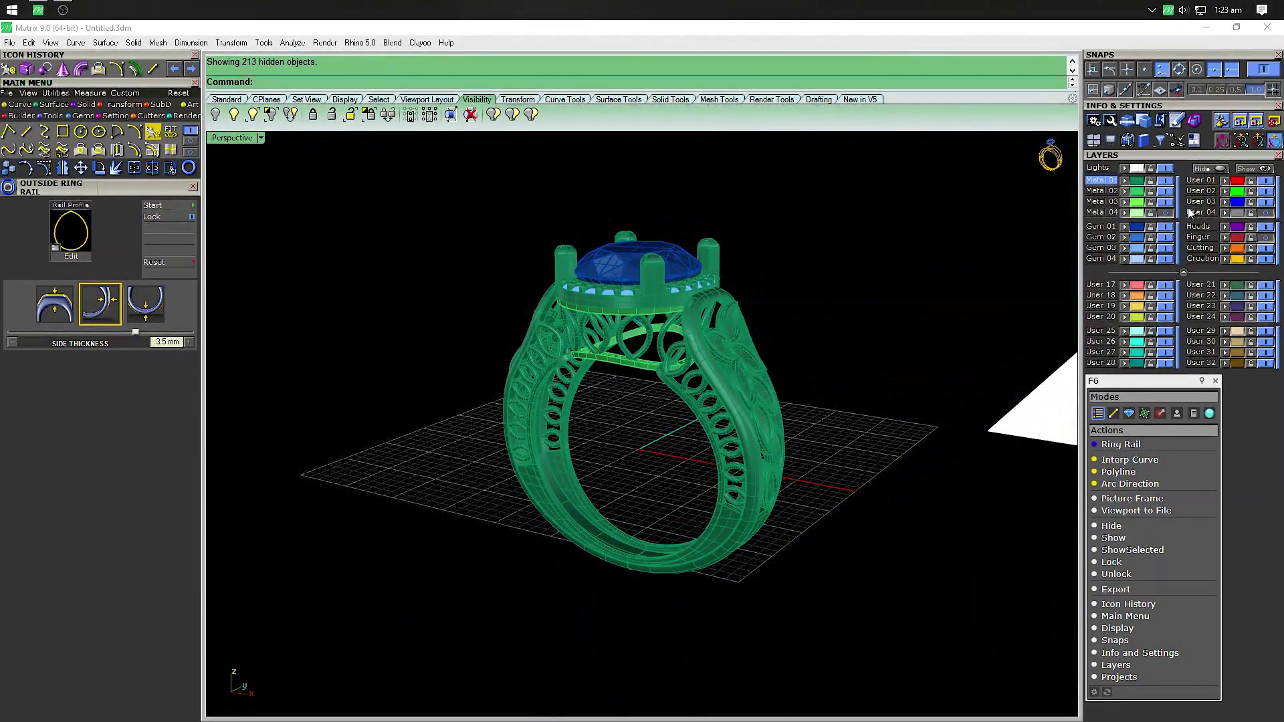
{"action": "left_click", "coordinate": [1165, 213]}
{"action": "left_click", "coordinate": [1165, 213]}
{"action": "mouse_move", "coordinate": [811, 361]}
{"action": "right_mouse_down"}
{"action": "mouse_move", "coordinate": [700, 404]}
{"action": "mouse_move", "coordinate": [611, 401]}
{"action": "right_mouse_up"}
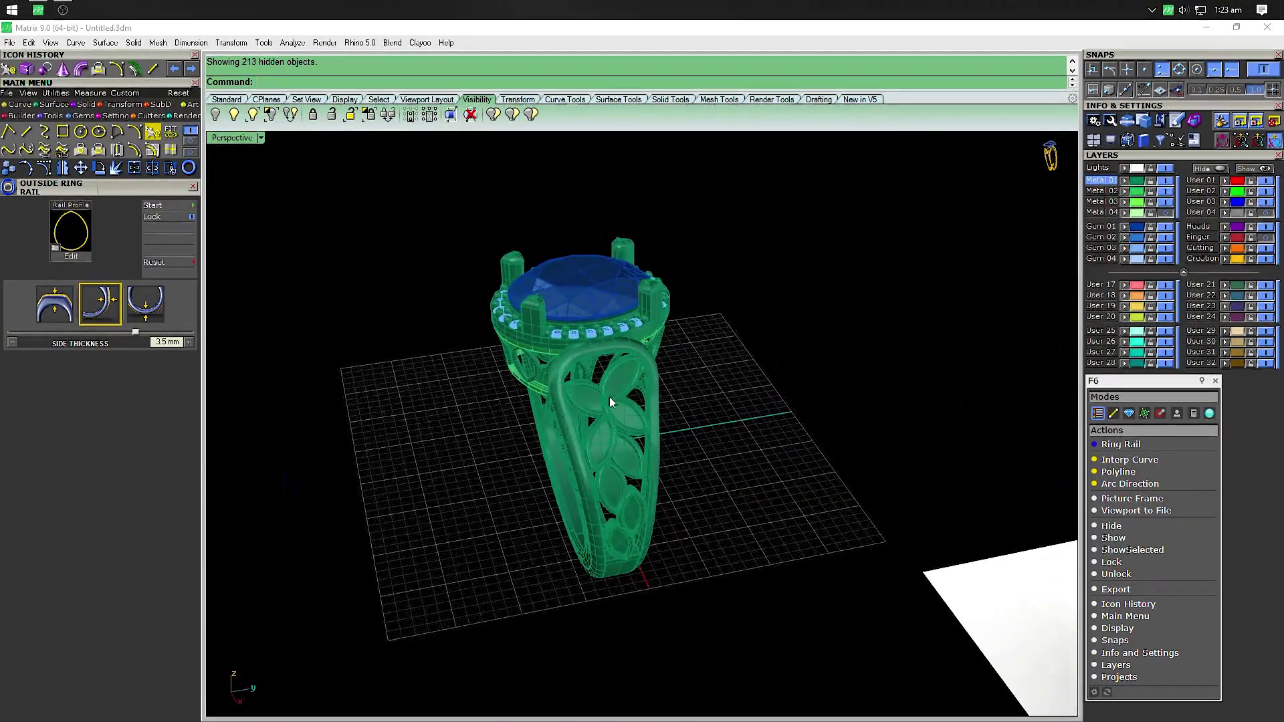
{"action": "scroll", "coordinate": [610, 401], "scroll_direction": "up", "scroll_amount": 3}
{"action": "left_click", "coordinate": [624, 358]}
{"action": "scroll", "coordinate": [625, 356], "scroll_direction": "down", "scroll_amount": 1}
Start Gem on Surface with the leaf polysurface as the target
{"action": "scroll", "coordinate": [624, 356], "scroll_direction": "down", "scroll_amount": 1}
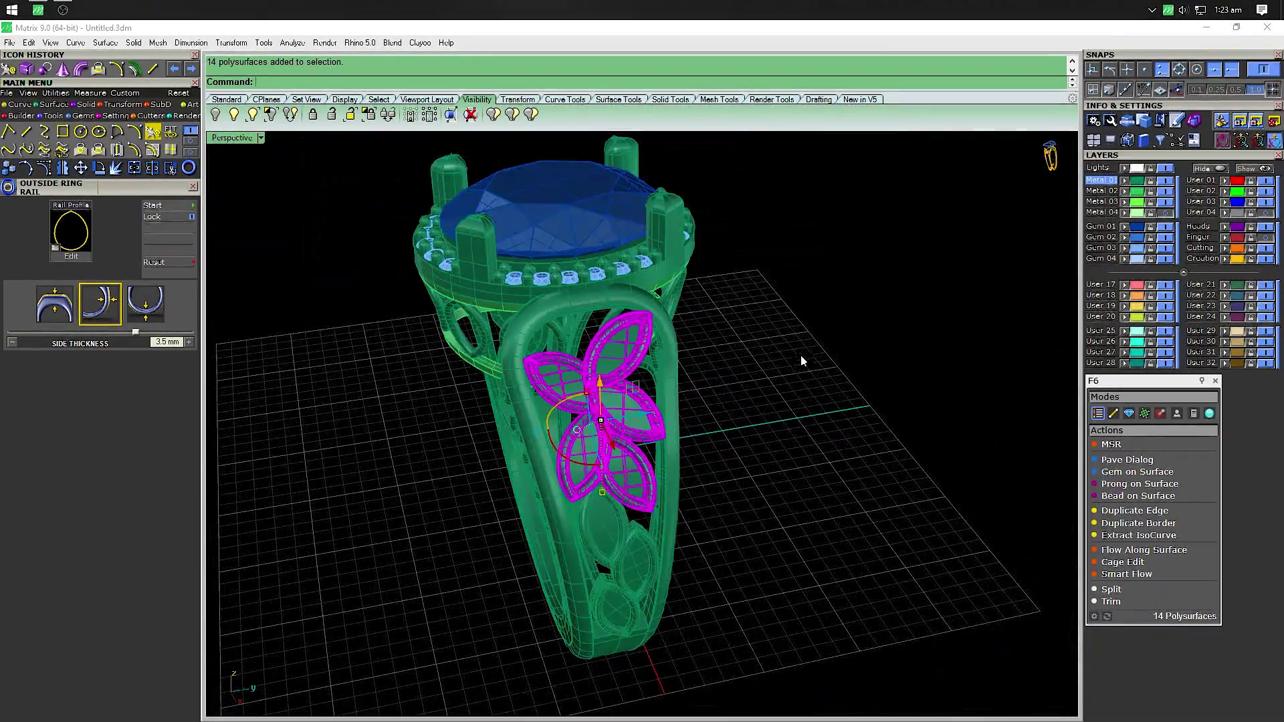
{"action": "left_click", "coordinate": [1177, 476]}
{"action": "scroll", "coordinate": [628, 357], "scroll_direction": "up", "scroll_amount": 3}
{"action": "scroll", "coordinate": [589, 342], "scroll_direction": "up", "scroll_amount": 2}
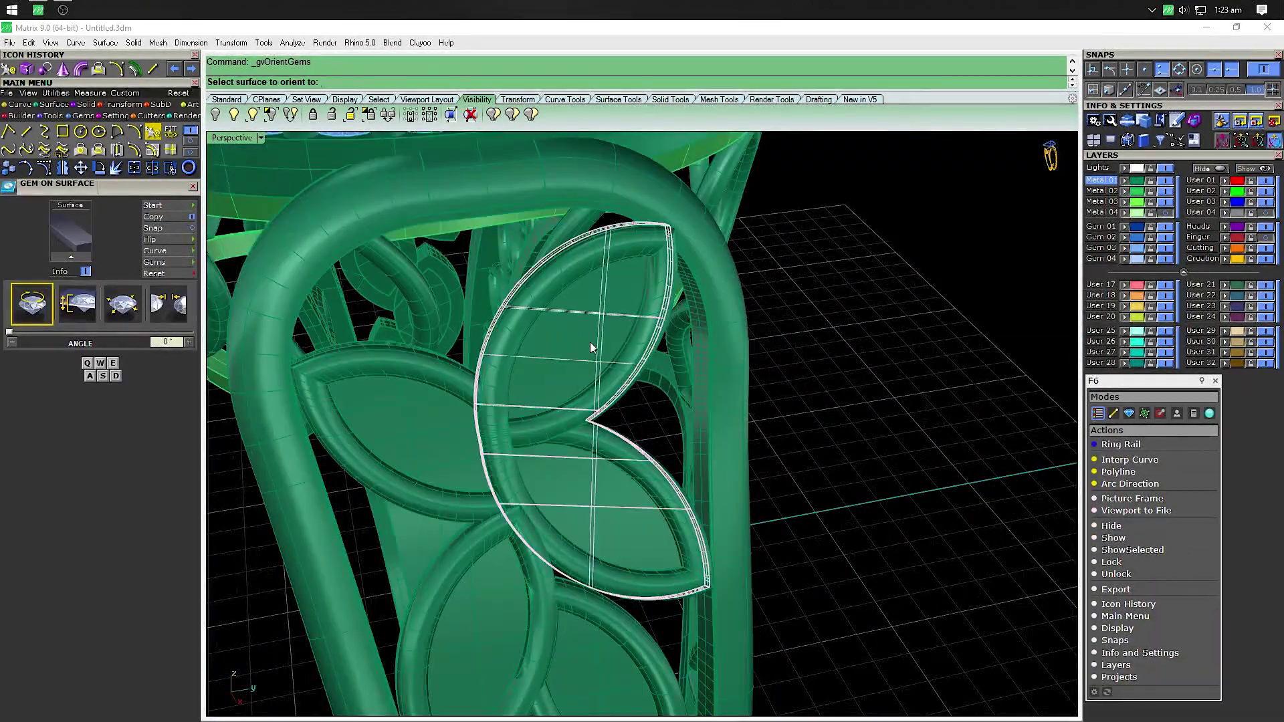
{"action": "left_click", "coordinate": [605, 352]}
{"action": "left_click", "coordinate": [638, 379]}
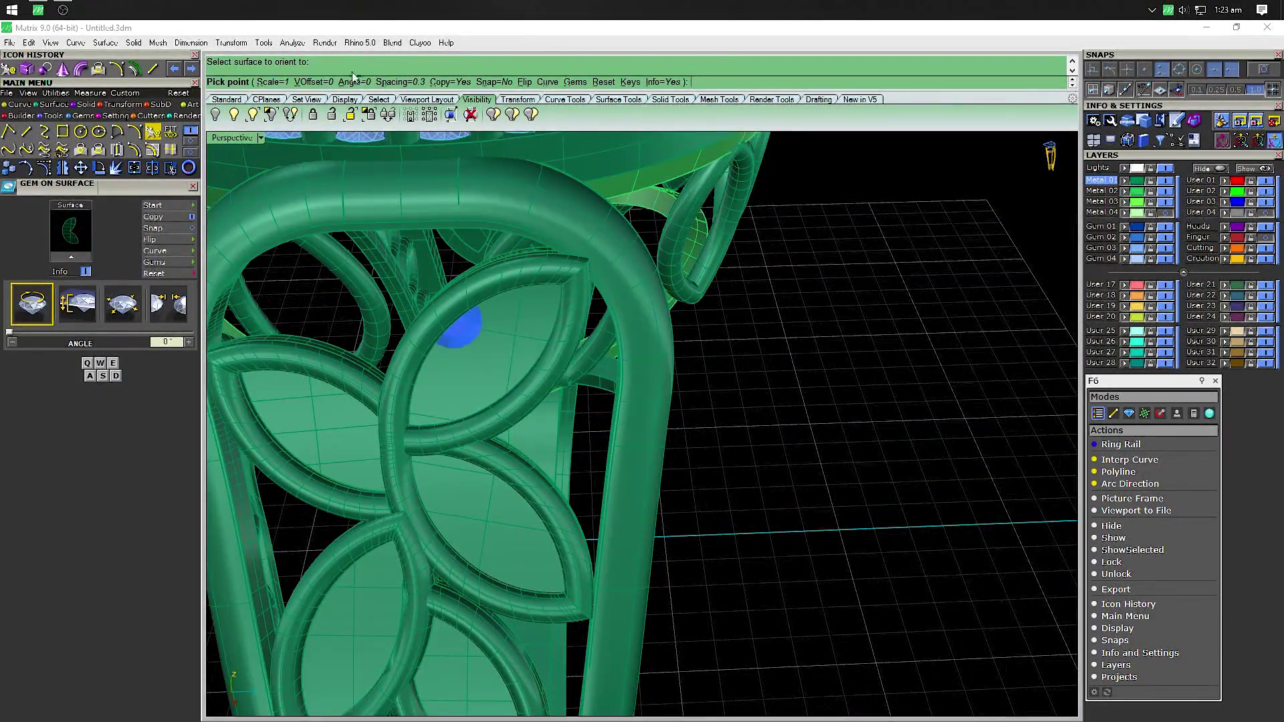
Set stone spacing to 0 and gem scale to 130%
{"action": "left_click", "coordinate": [397, 82]}
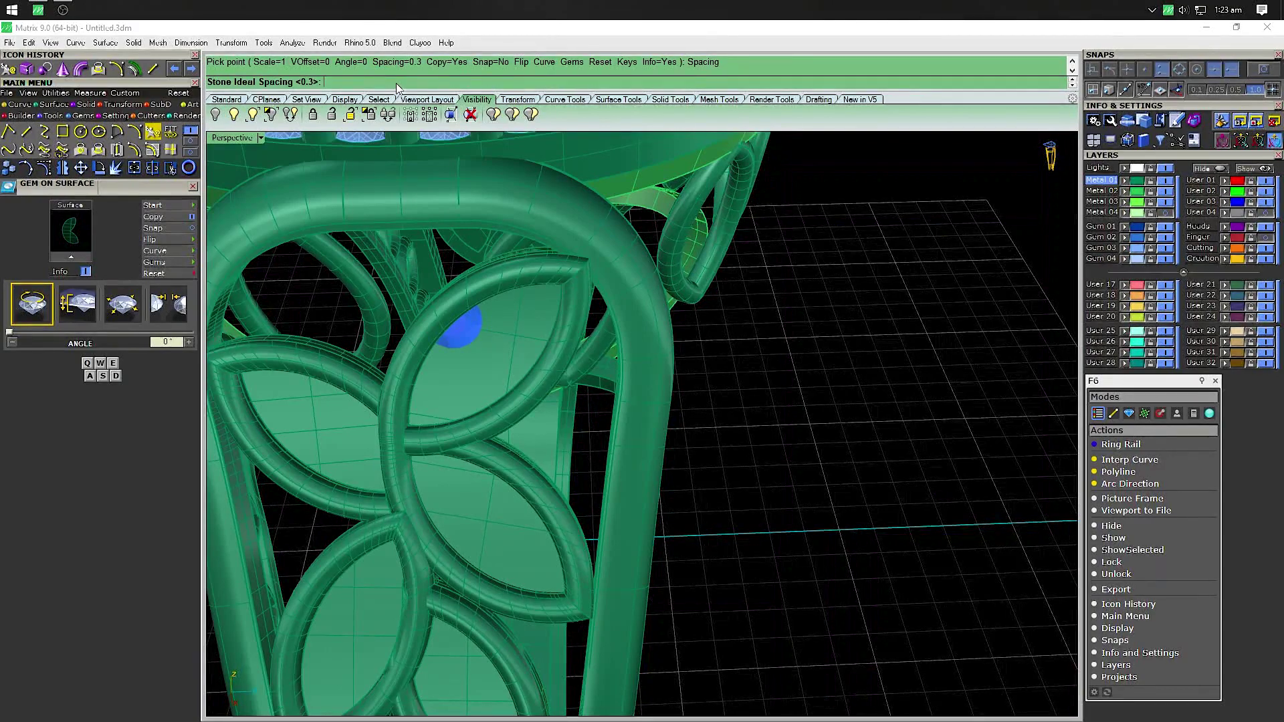
{"action": "type", "text": "."}
{"action": "key", "text": "Return"}
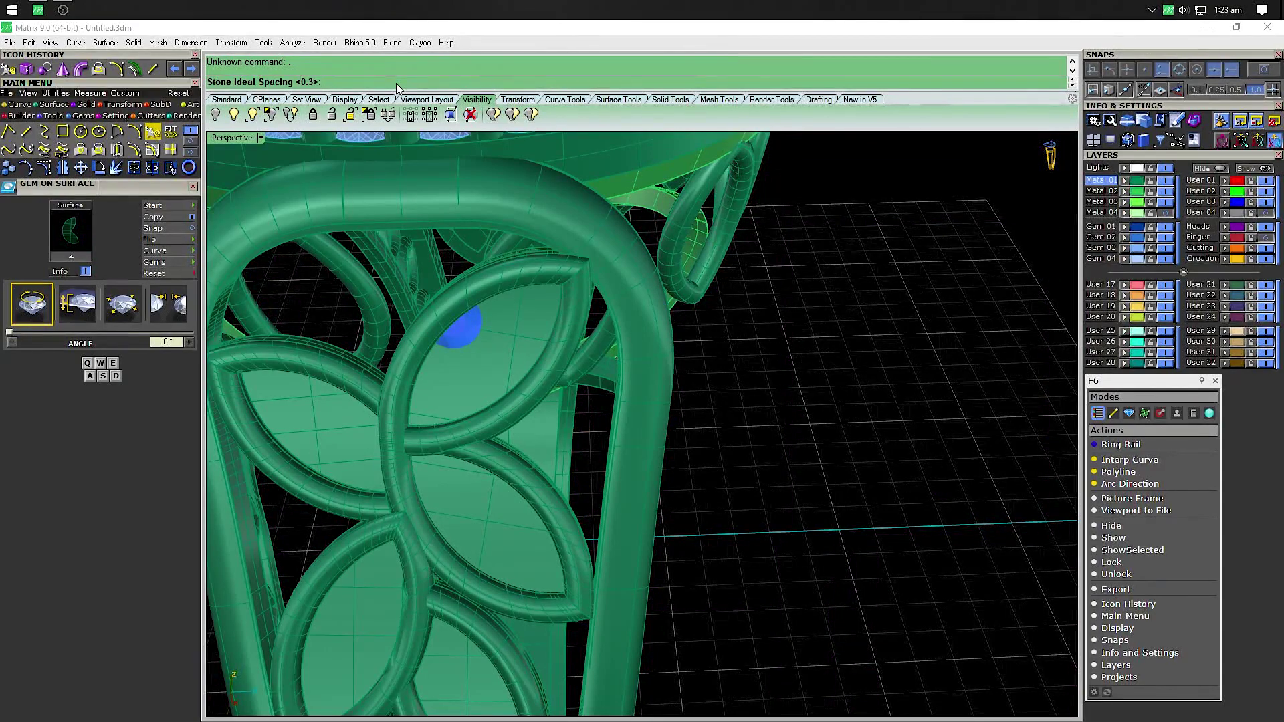
{"action": "key", "text": "Return"}
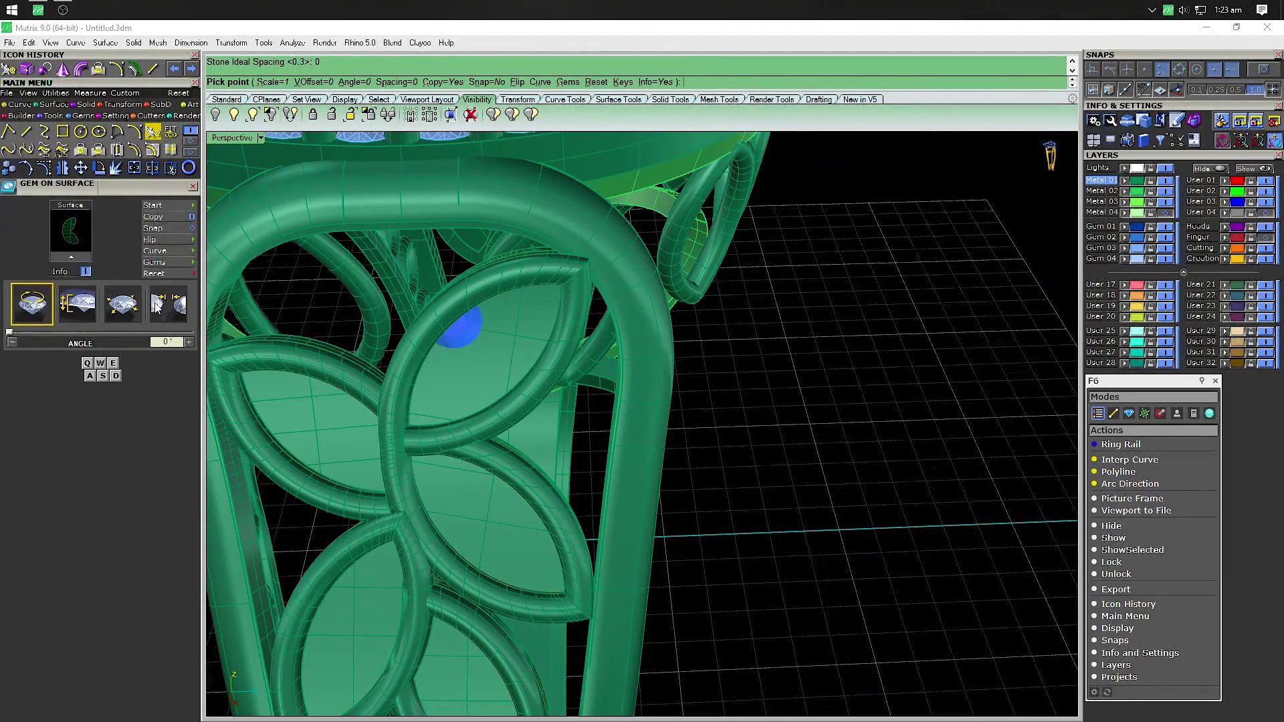
{"action": "left_click", "coordinate": [156, 305]}
{"action": "key", "text": "q"}
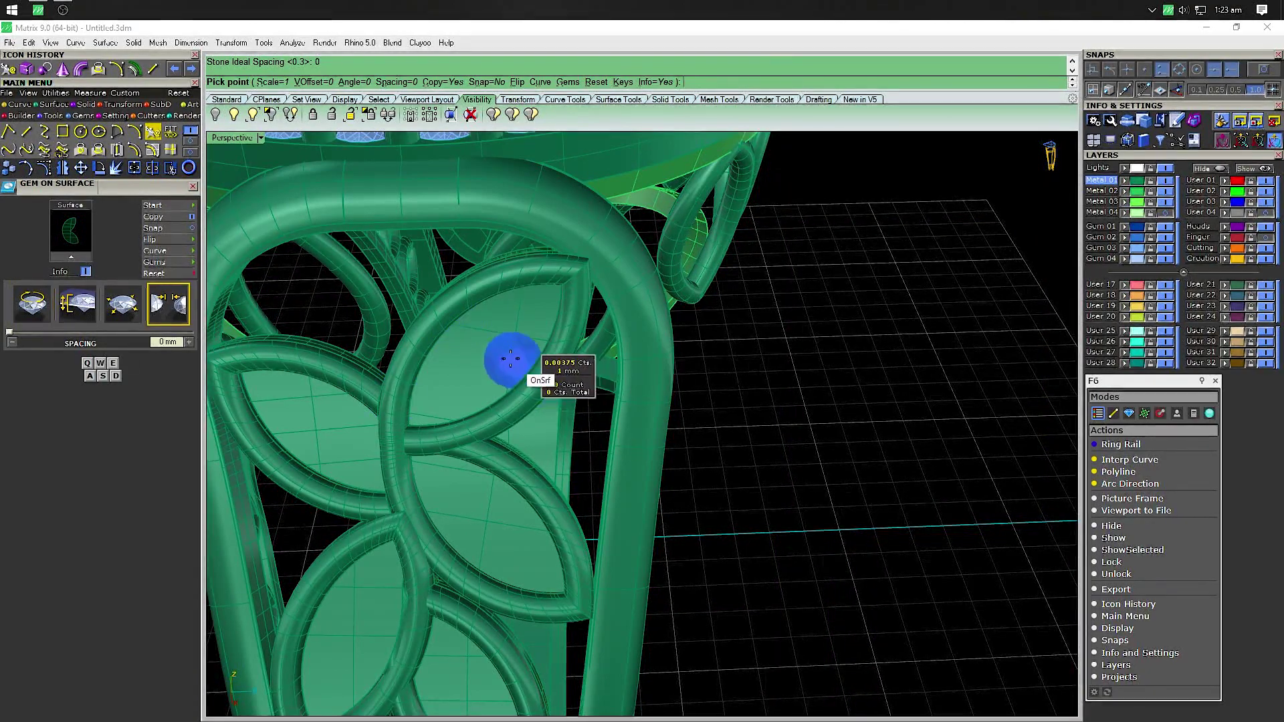
{"action": "key", "text": "w"}
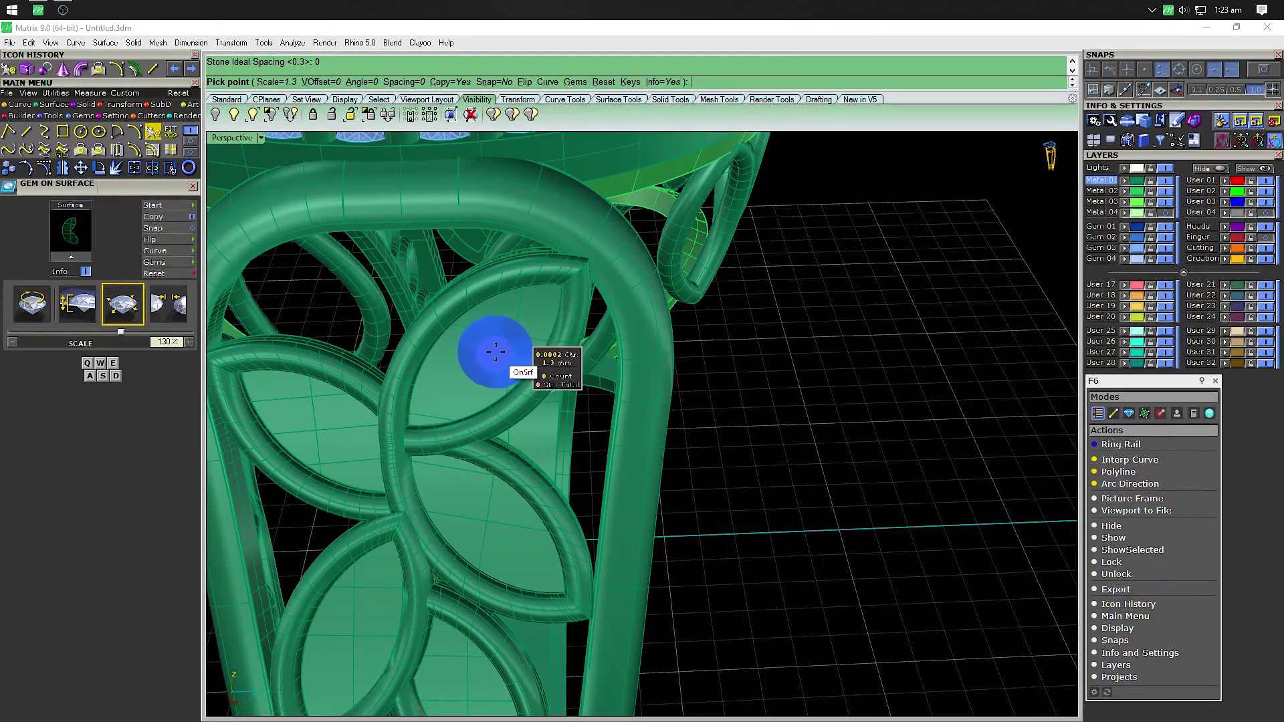
Place a round gem inside a leaf cell of the shank flower
{"action": "scroll", "coordinate": [495, 352], "scroll_direction": "up", "scroll_amount": 5}
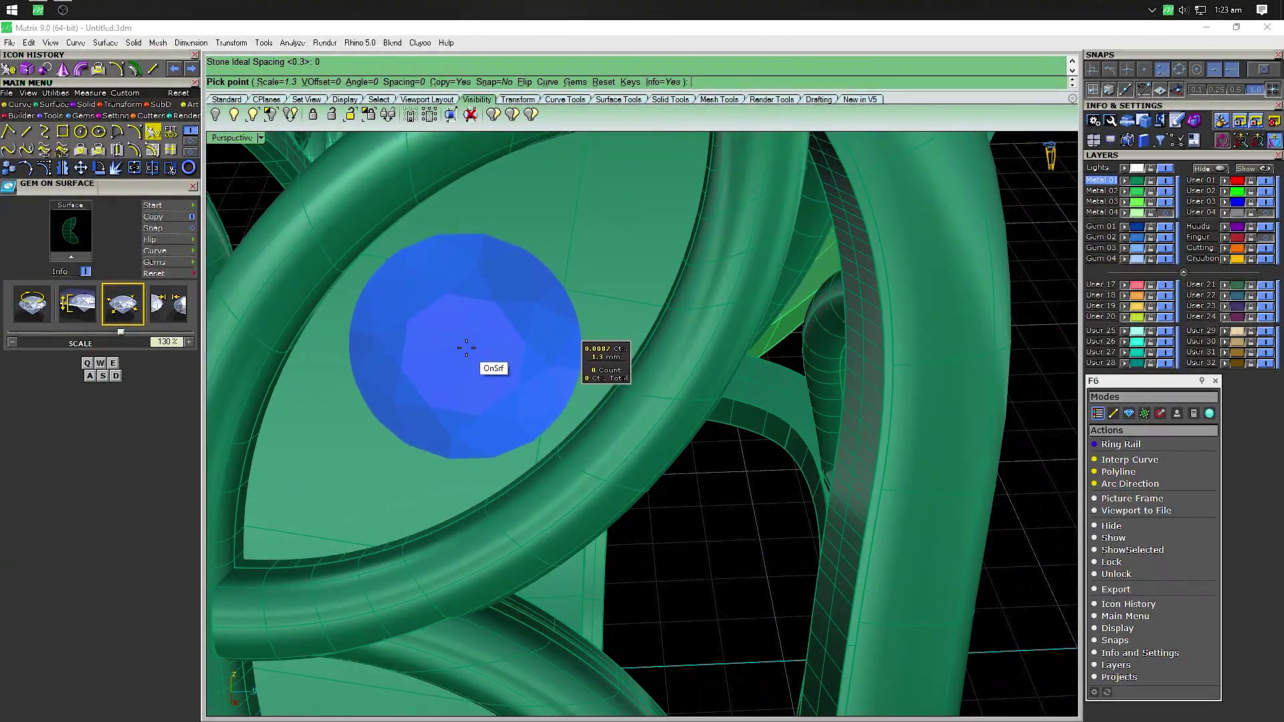
{"action": "left_click", "coordinate": [466, 347]}
{"action": "scroll", "coordinate": [466, 347], "scroll_direction": "down", "scroll_amount": 3}
{"action": "scroll", "coordinate": [468, 375], "scroll_direction": "down", "scroll_amount": 3}
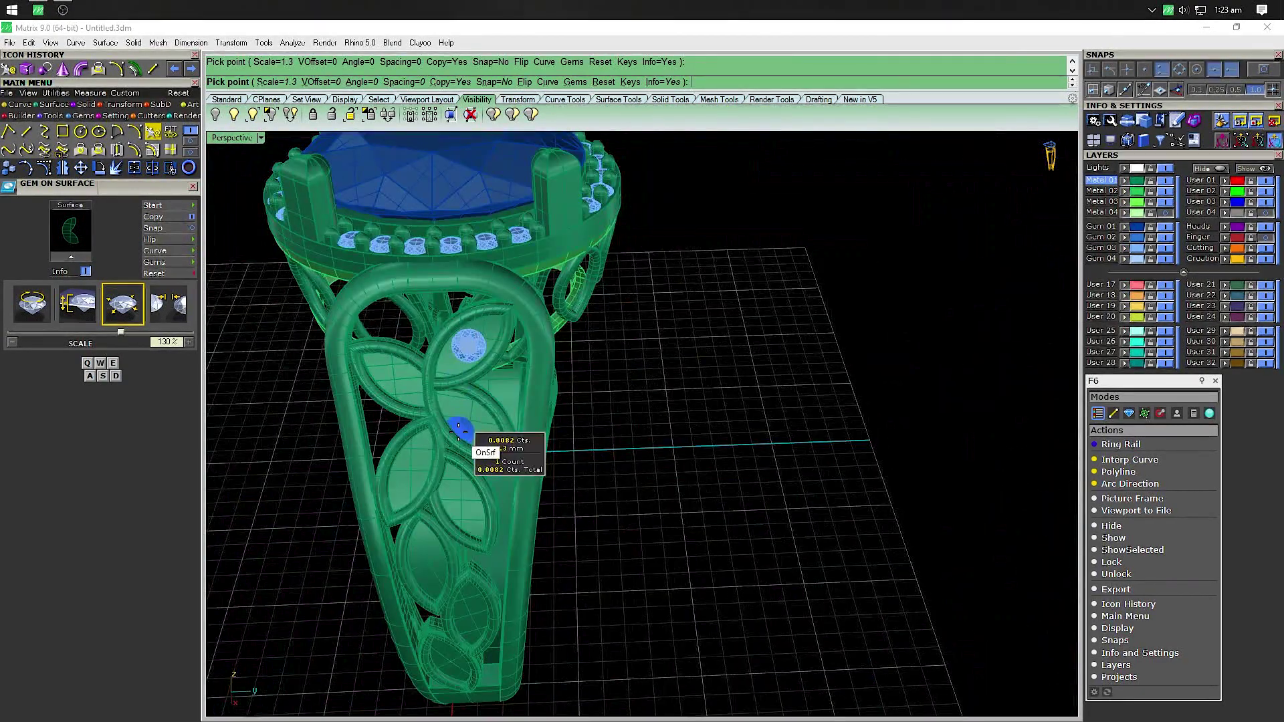
{"action": "scroll", "coordinate": [487, 419], "scroll_direction": "up", "scroll_amount": 2}
{"action": "scroll", "coordinate": [490, 398], "scroll_direction": "up", "scroll_amount": 3}
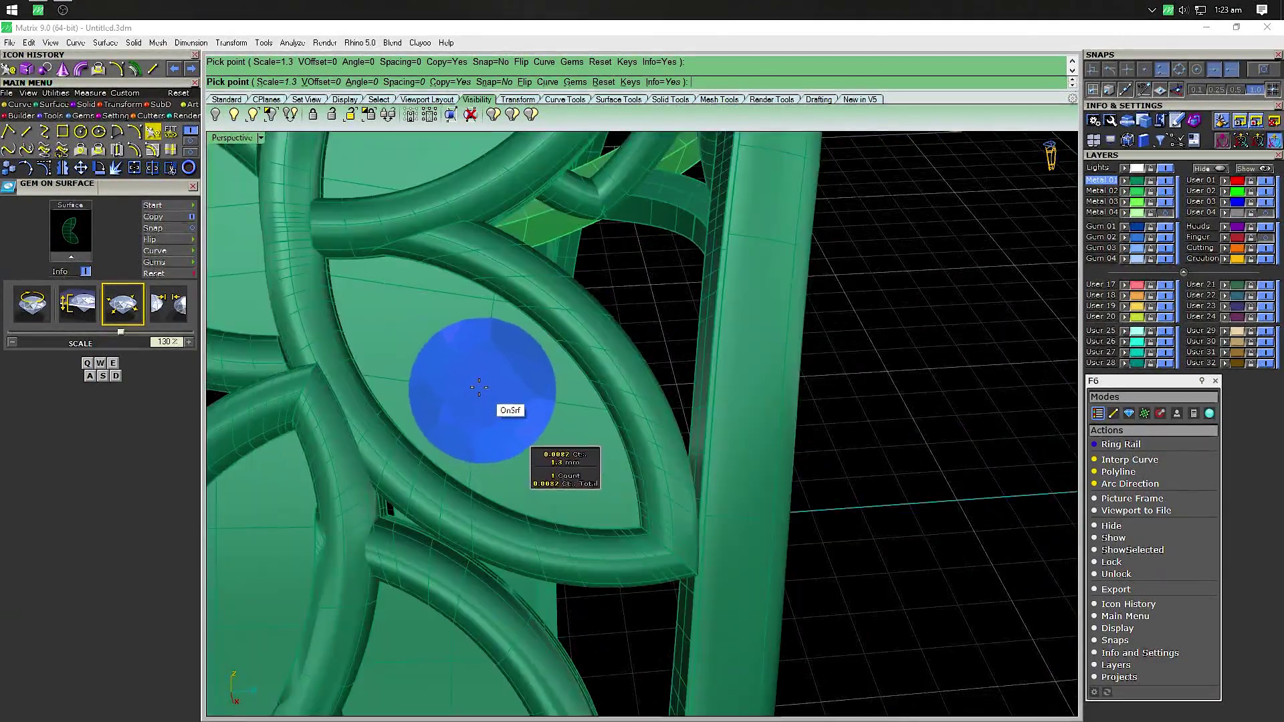
Drop a second round gem into the next leaf cell and finish placement
{"action": "left_click", "coordinate": [478, 386]}
{"action": "key", "text": "Return"}
{"action": "scroll", "coordinate": [446, 382], "scroll_direction": "down", "scroll_amount": 3}
{"action": "scroll", "coordinate": [387, 334], "scroll_direction": "up", "scroll_amount": 3}
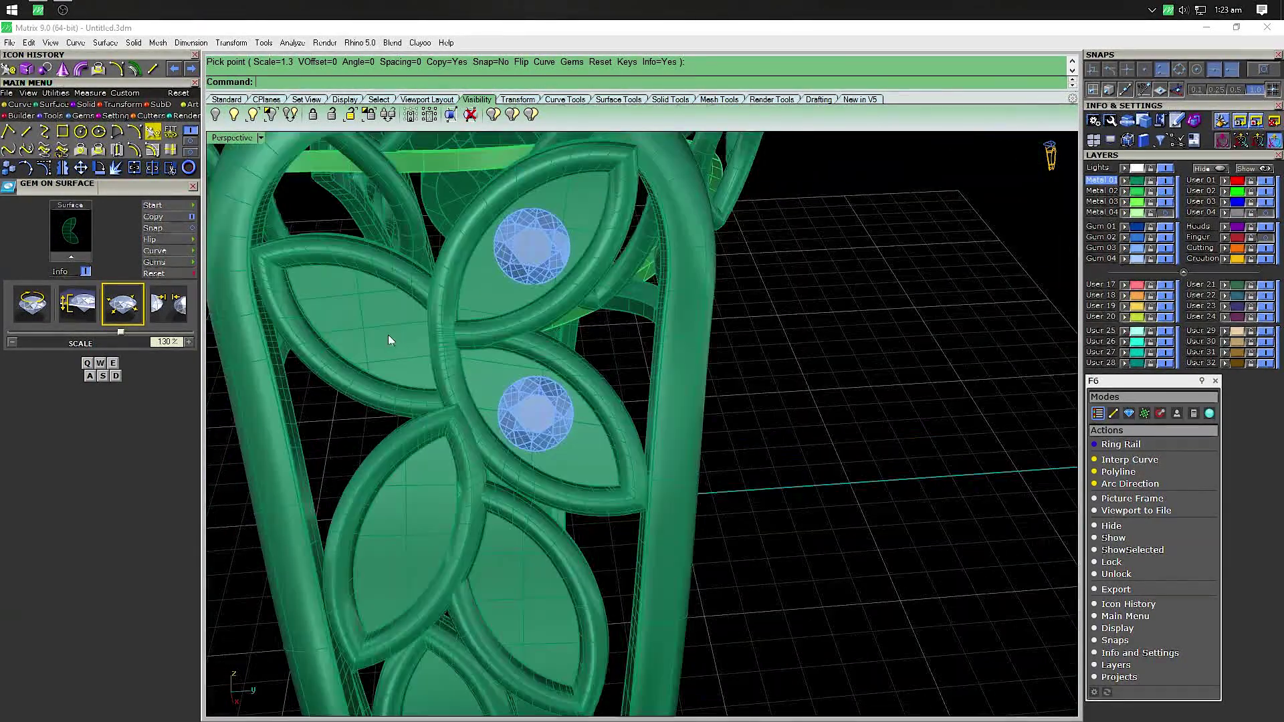
Set a round gem in the left leaf cell, using the polysurface as target
{"action": "key", "text": "Return"}
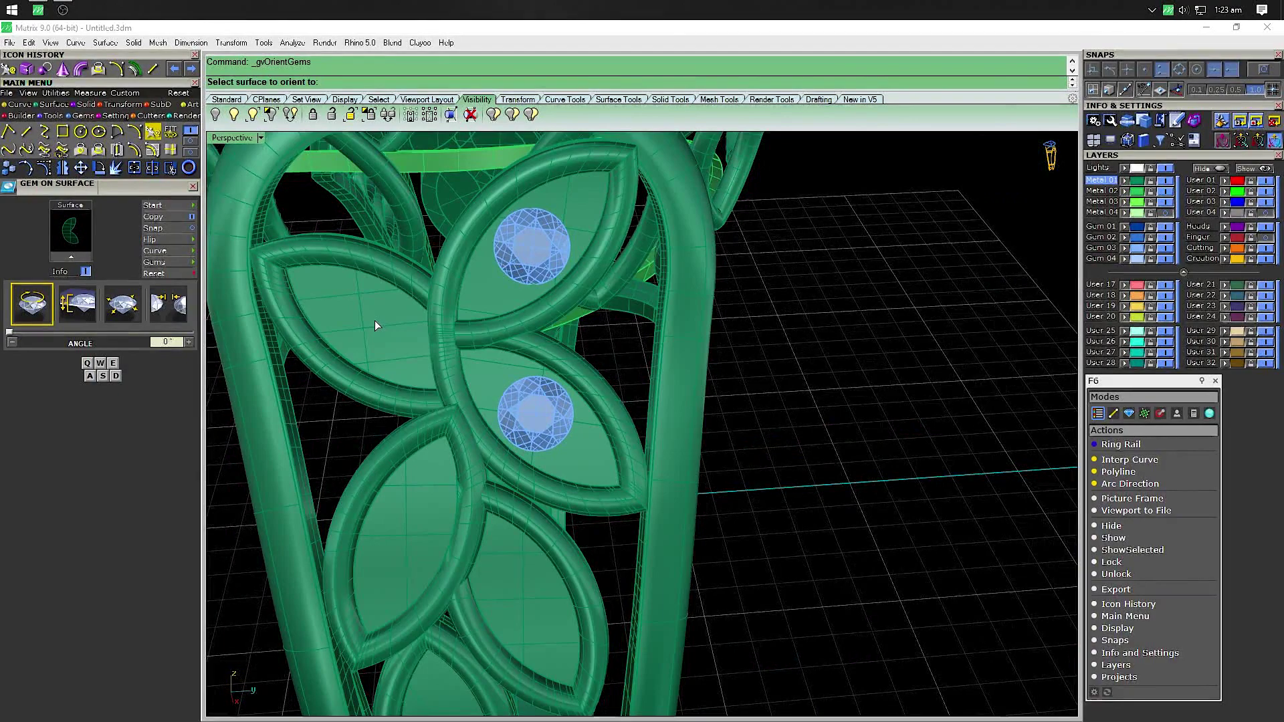
{"action": "left_click", "coordinate": [375, 325]}
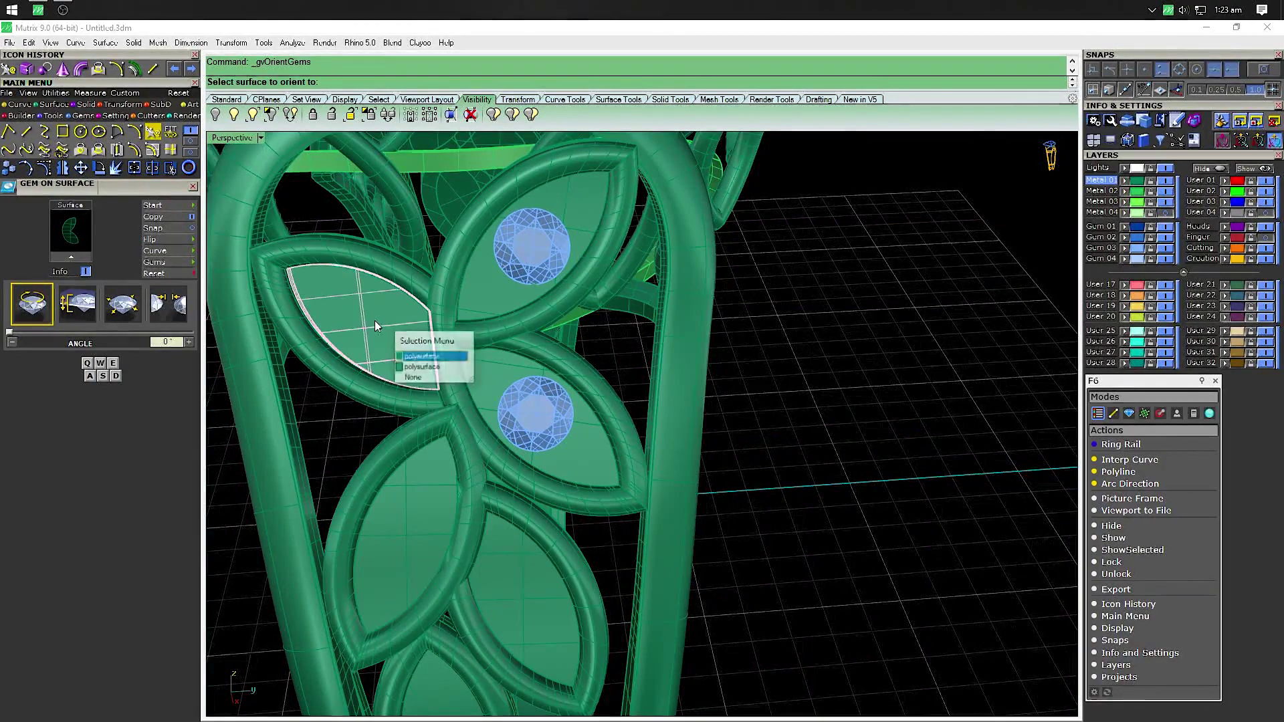
{"action": "left_click", "coordinate": [426, 366]}
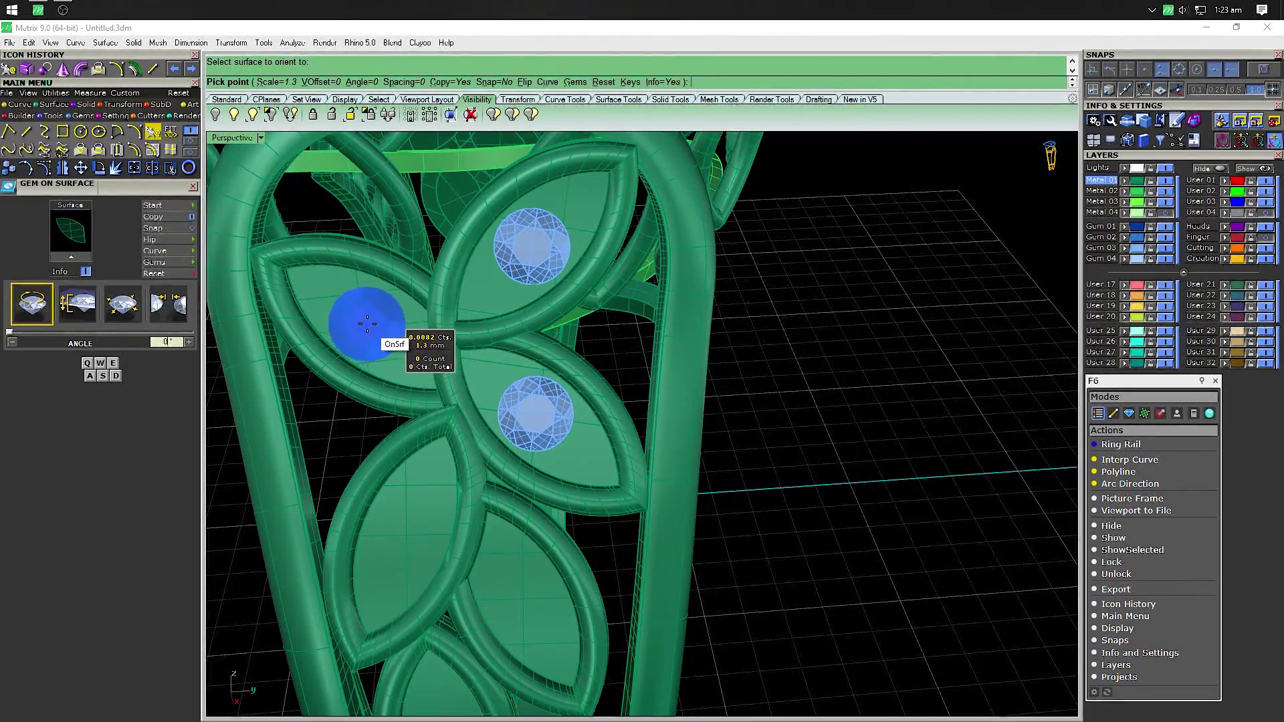
{"action": "scroll", "coordinate": [367, 328], "scroll_direction": "up", "scroll_amount": 2}
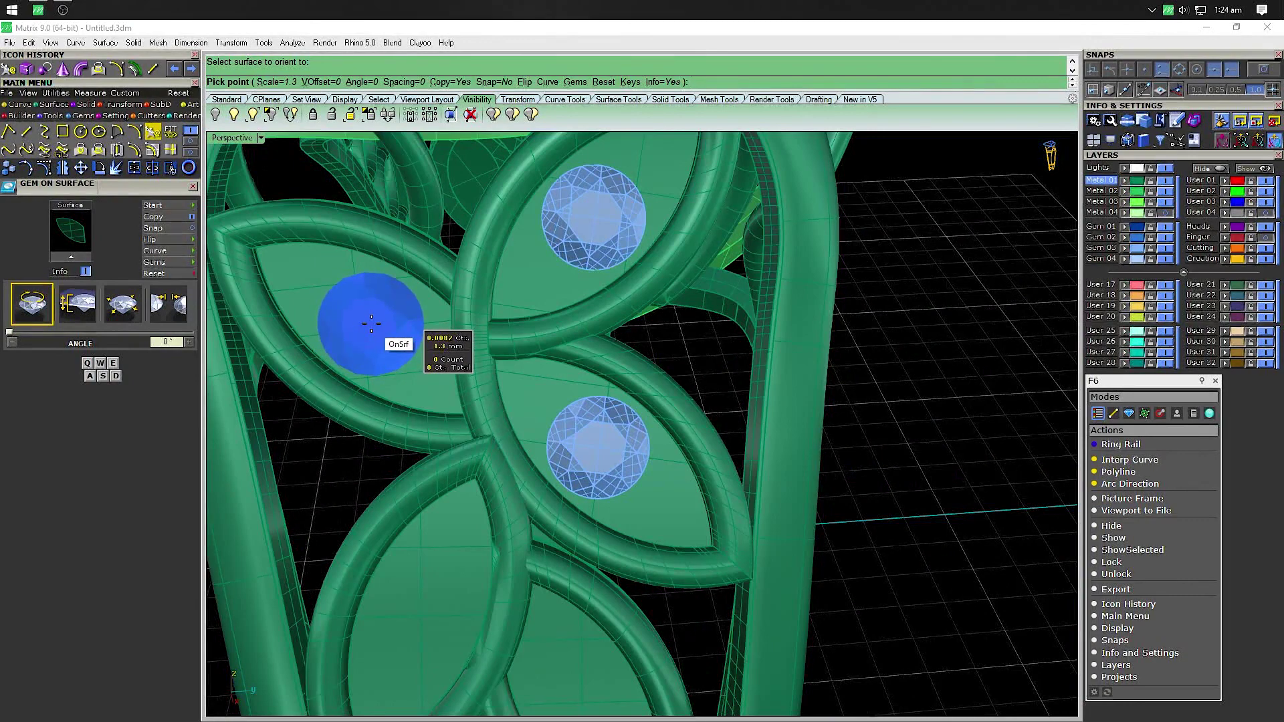
{"action": "left_click", "coordinate": [367, 321]}
{"action": "key", "text": "Return"}
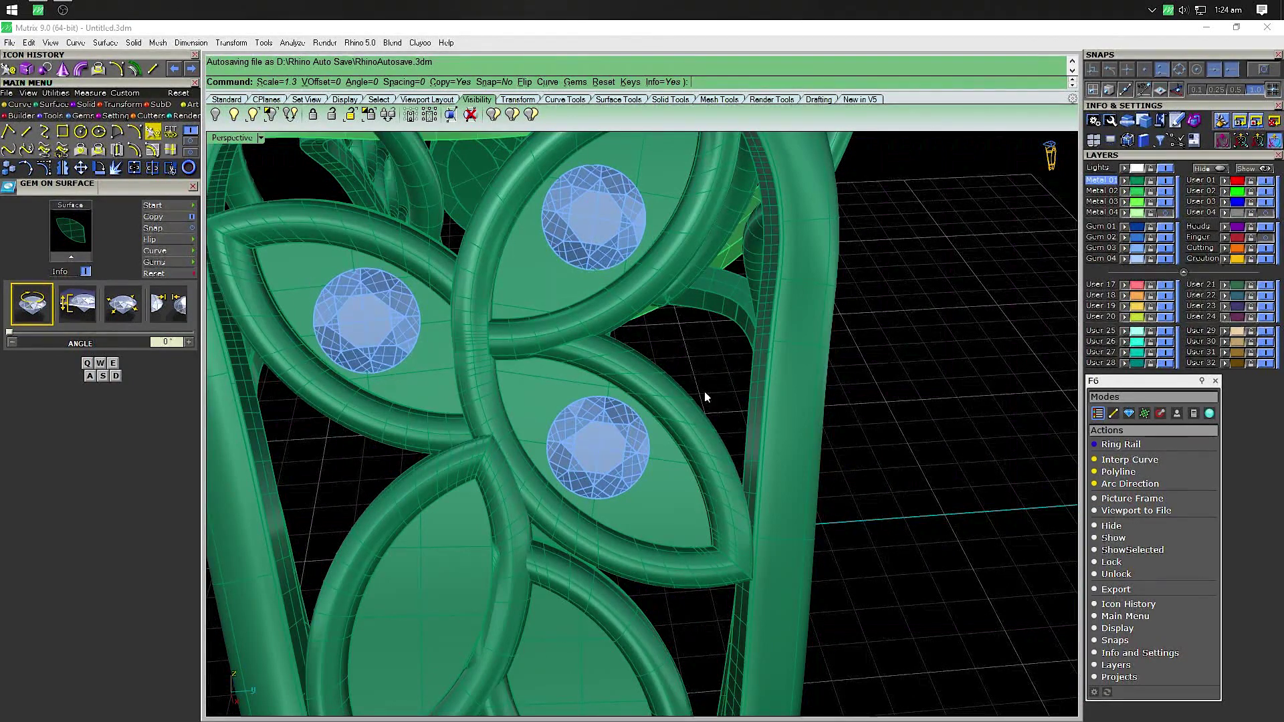
Select the whole flower with its gems and zoom in to inspect it
{"action": "key", "text": "ctrl+a"}
{"action": "scroll", "coordinate": [892, 427], "scroll_direction": "down", "scroll_amount": 3}
{"action": "scroll", "coordinate": [582, 352], "scroll_direction": "up", "scroll_amount": 4}
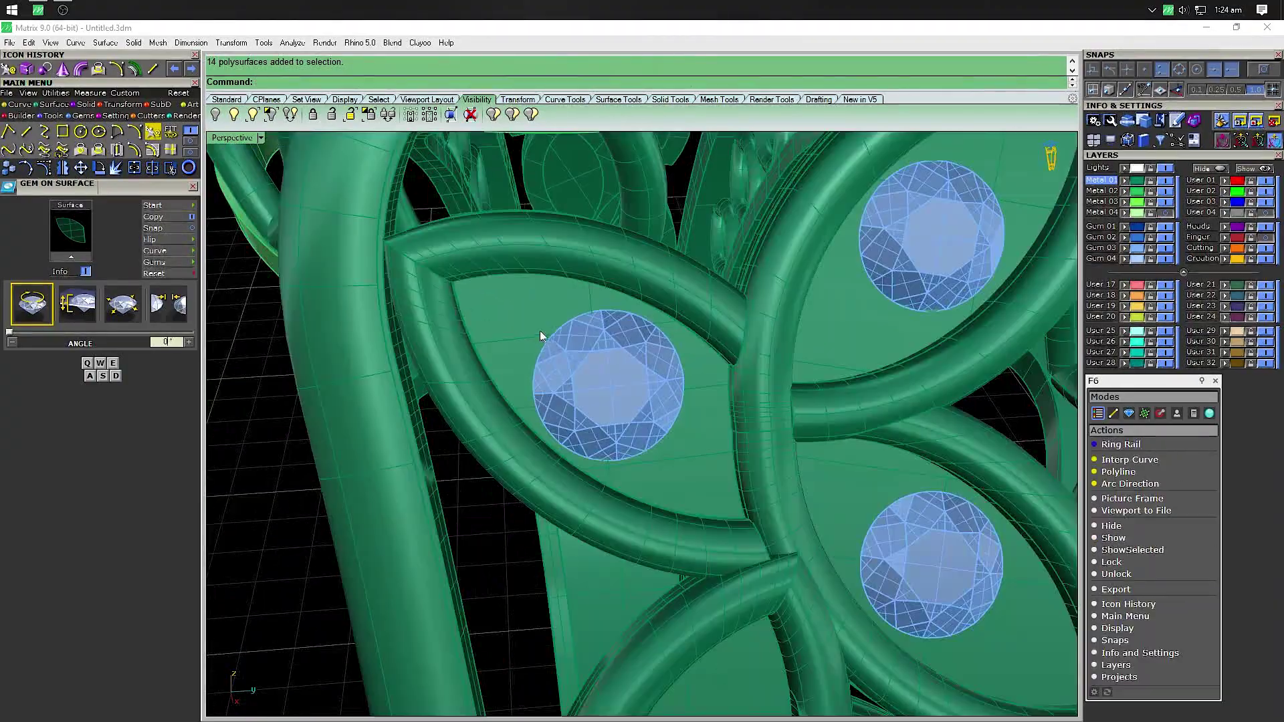
{"action": "scroll", "coordinate": [527, 327], "scroll_direction": "down", "scroll_amount": 1}
{"action": "scroll", "coordinate": [527, 327], "scroll_direction": "down", "scroll_amount": 4}
{"action": "scroll", "coordinate": [602, 453], "scroll_direction": "up", "scroll_amount": 3}
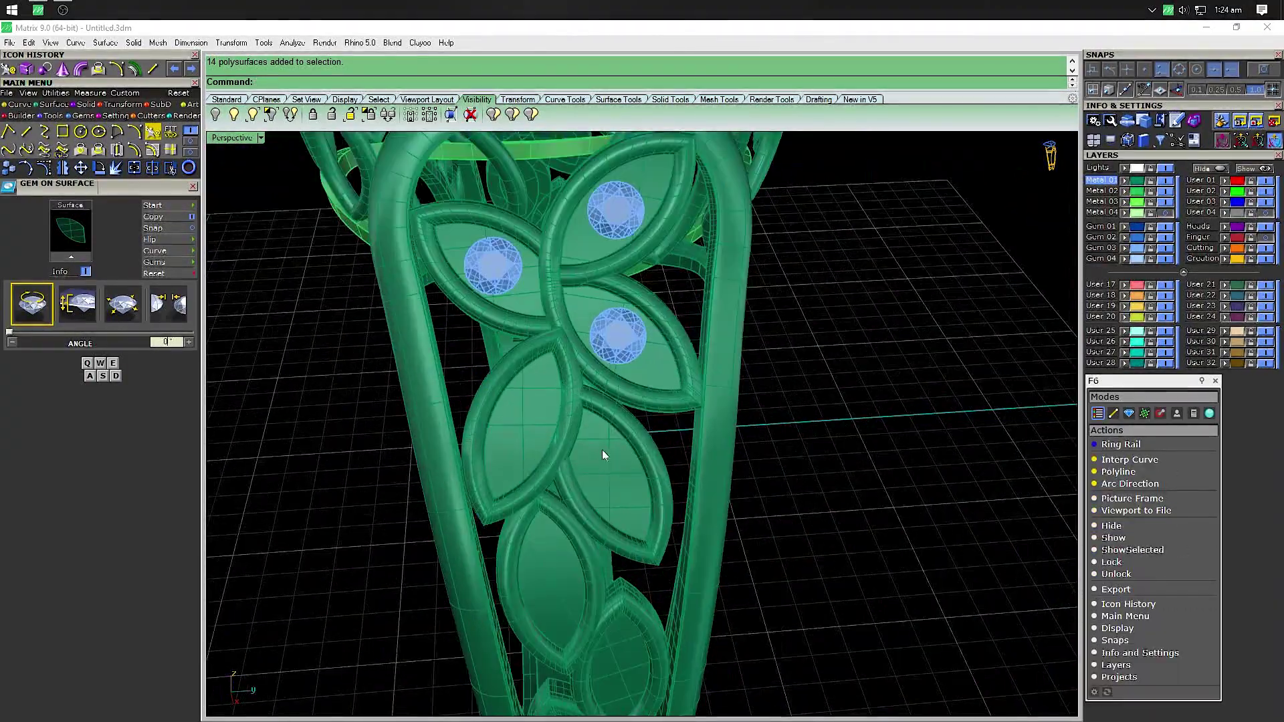
{"action": "scroll", "coordinate": [587, 421], "scroll_direction": "up", "scroll_amount": 1}
Set a round gem in the centre of the right-hand shank leaf
{"action": "left_click", "coordinate": [587, 422]}
{"action": "key", "text": "Return"}
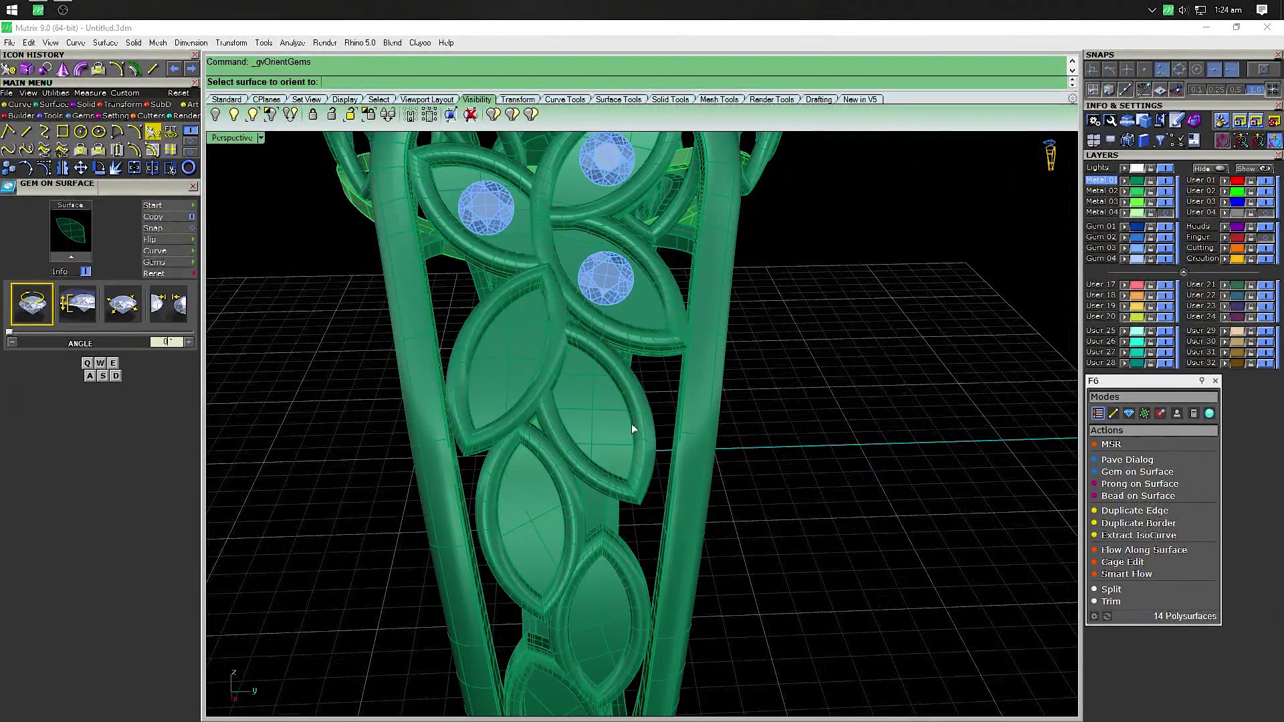
{"action": "left_click", "coordinate": [599, 415]}
{"action": "scroll", "coordinate": [590, 408], "scroll_direction": "up", "scroll_amount": 1}
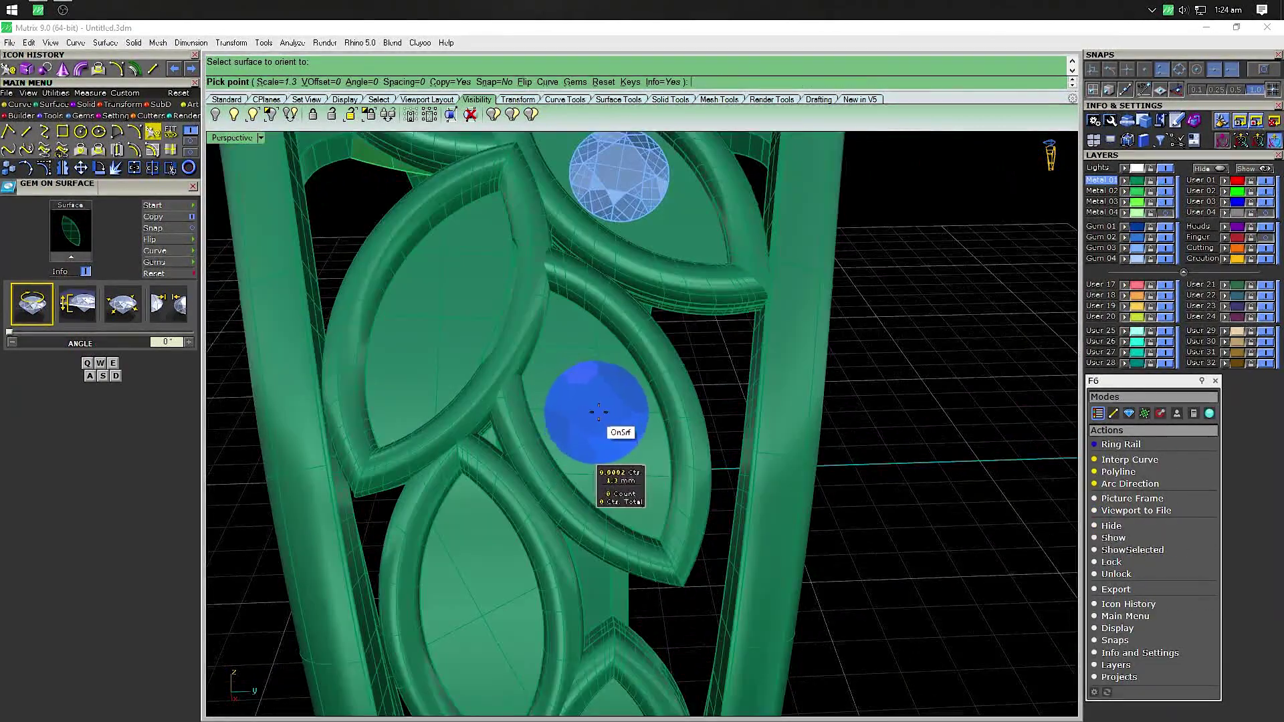
{"action": "scroll", "coordinate": [595, 407], "scroll_direction": "up", "scroll_amount": 1}
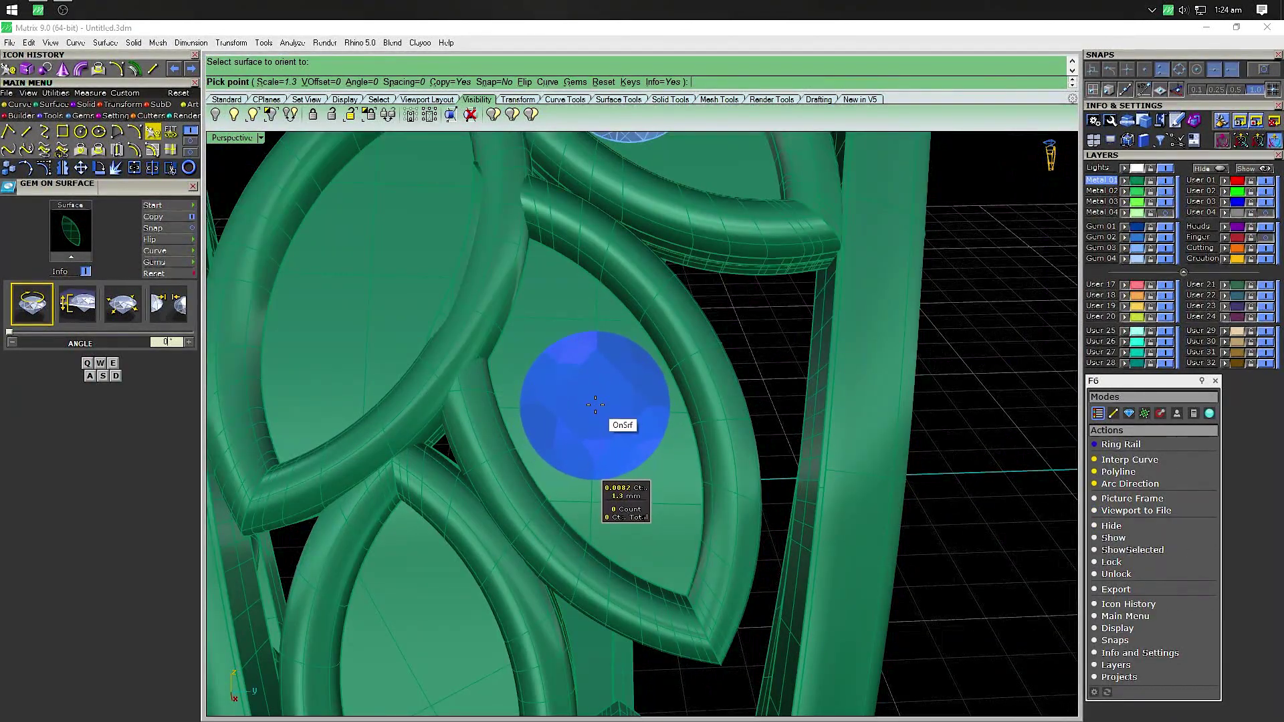
{"action": "left_click", "coordinate": [592, 408]}
{"action": "key", "text": "Return"}
{"action": "scroll", "coordinate": [592, 408], "scroll_direction": "down", "scroll_amount": 3}
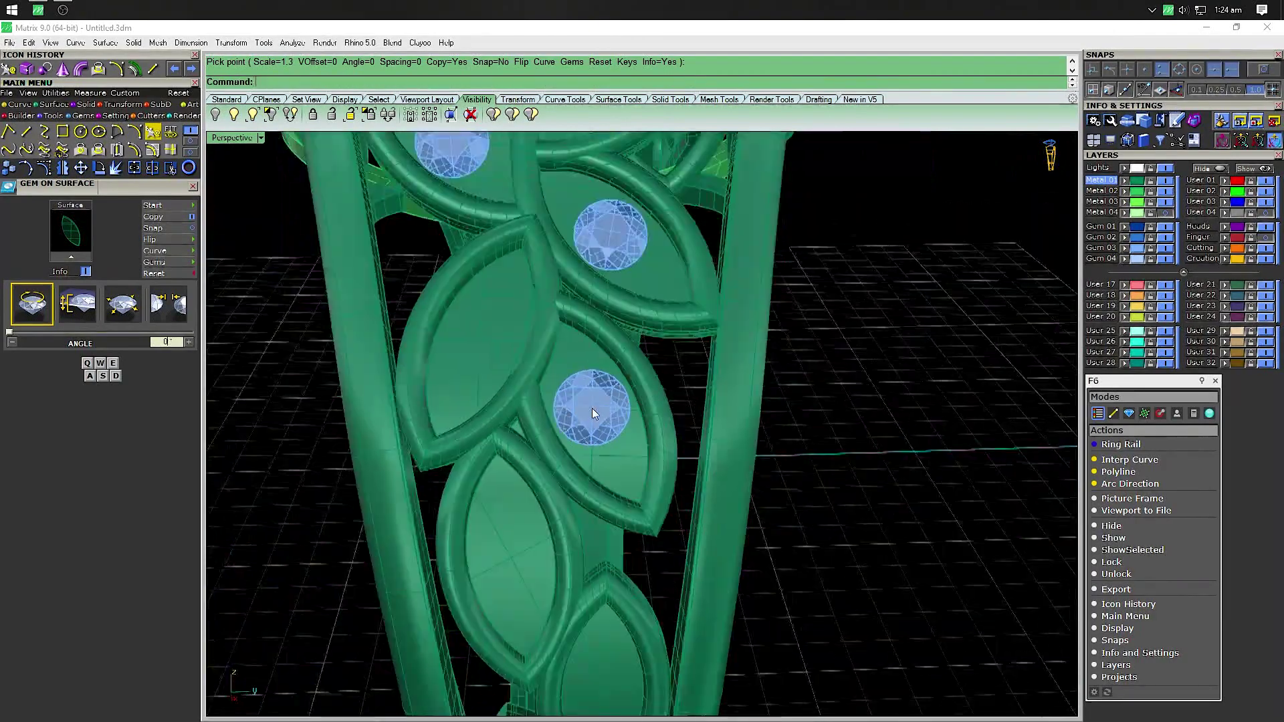
Set another round gem in the next left leaf cell
{"action": "left_click", "coordinate": [507, 354]}
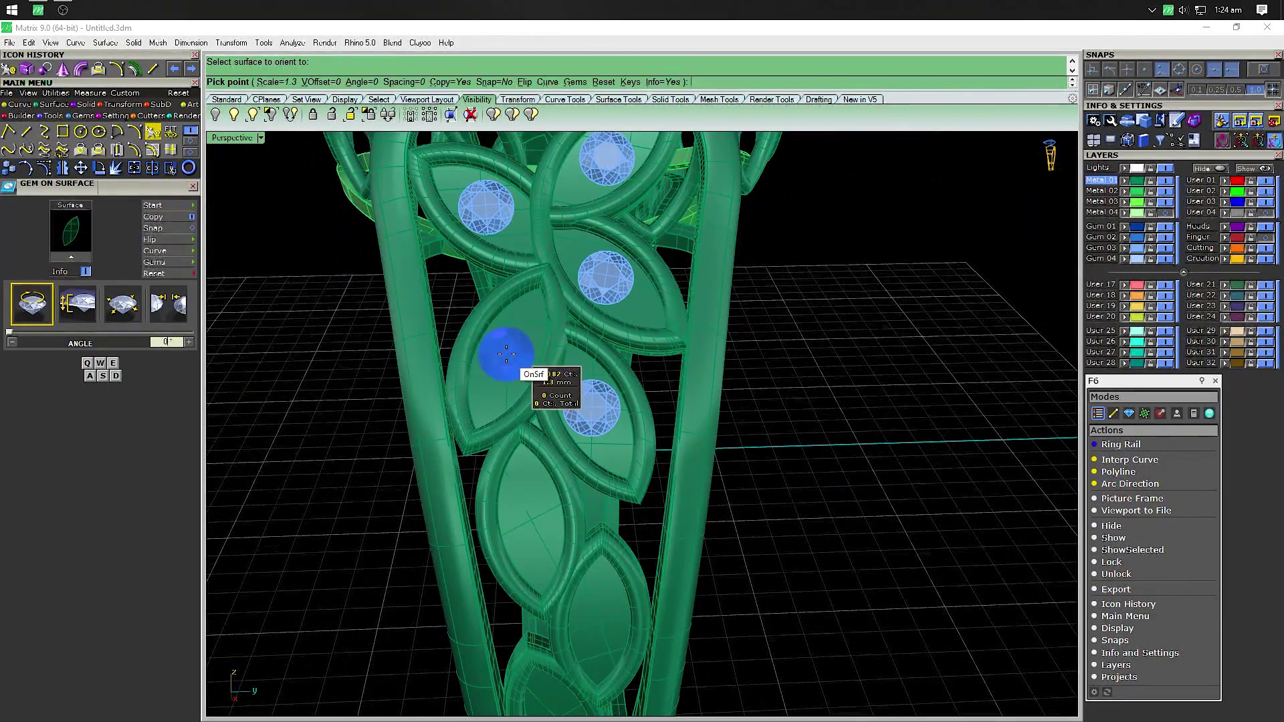
{"action": "scroll", "coordinate": [507, 356], "scroll_direction": "up", "scroll_amount": 2}
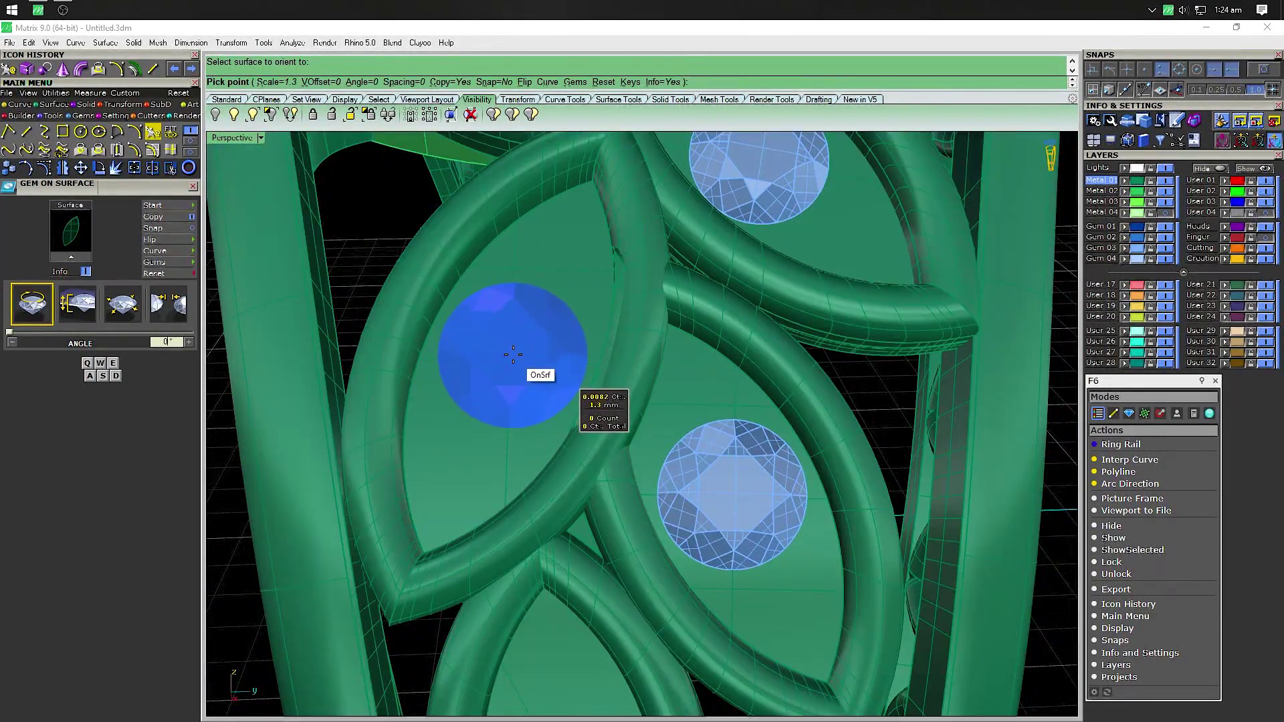
{"action": "left_click", "coordinate": [513, 353]}
{"action": "scroll", "coordinate": [513, 353], "scroll_direction": "down", "scroll_amount": 3}
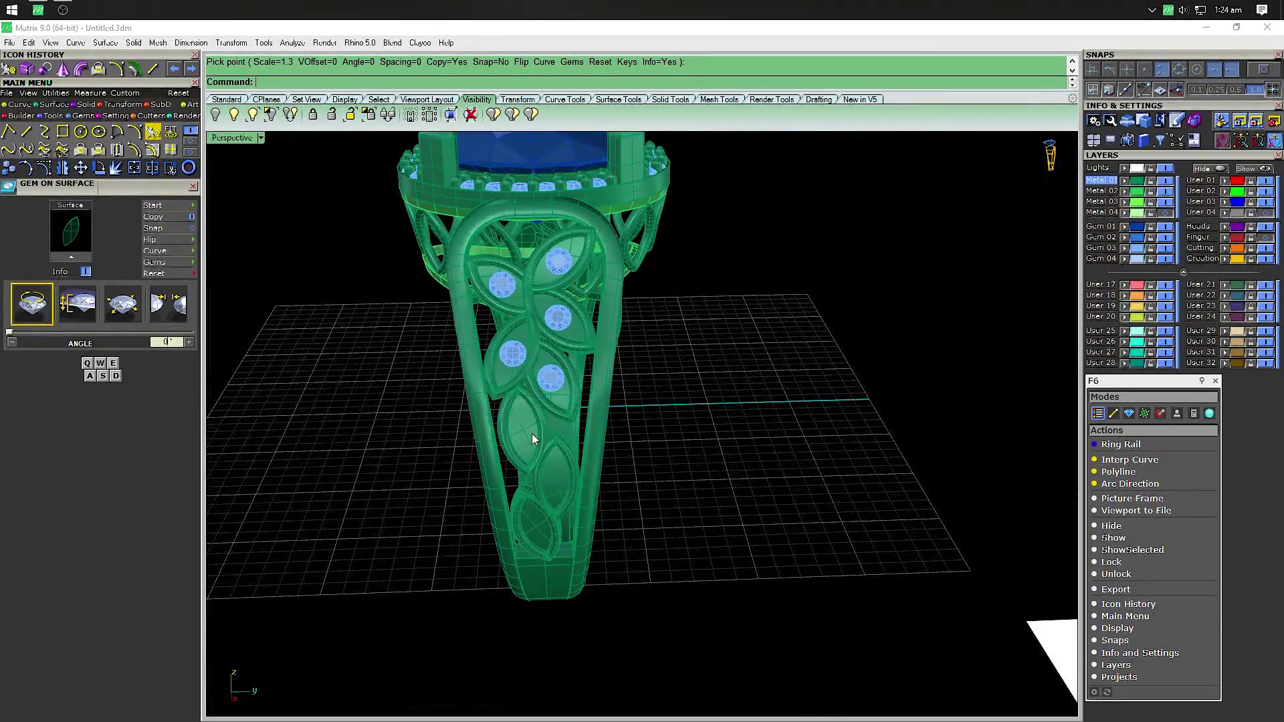
Set a round gem in the middle of the lower leaf cell
{"action": "scroll", "coordinate": [532, 434], "scroll_direction": "up", "scroll_amount": 3}
{"action": "key", "text": "Return"}
{"action": "left_click", "coordinate": [527, 389]}
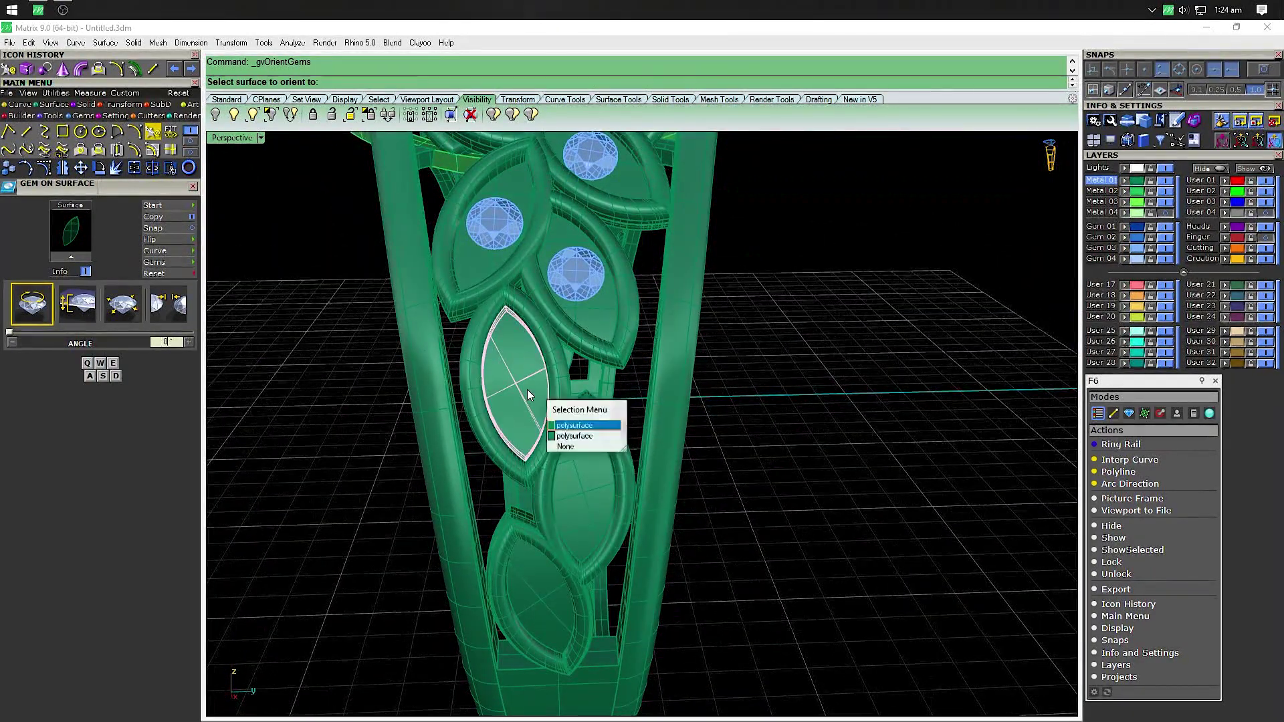
{"action": "key", "text": "Return"}
{"action": "scroll", "coordinate": [515, 381], "scroll_direction": "up", "scroll_amount": 2}
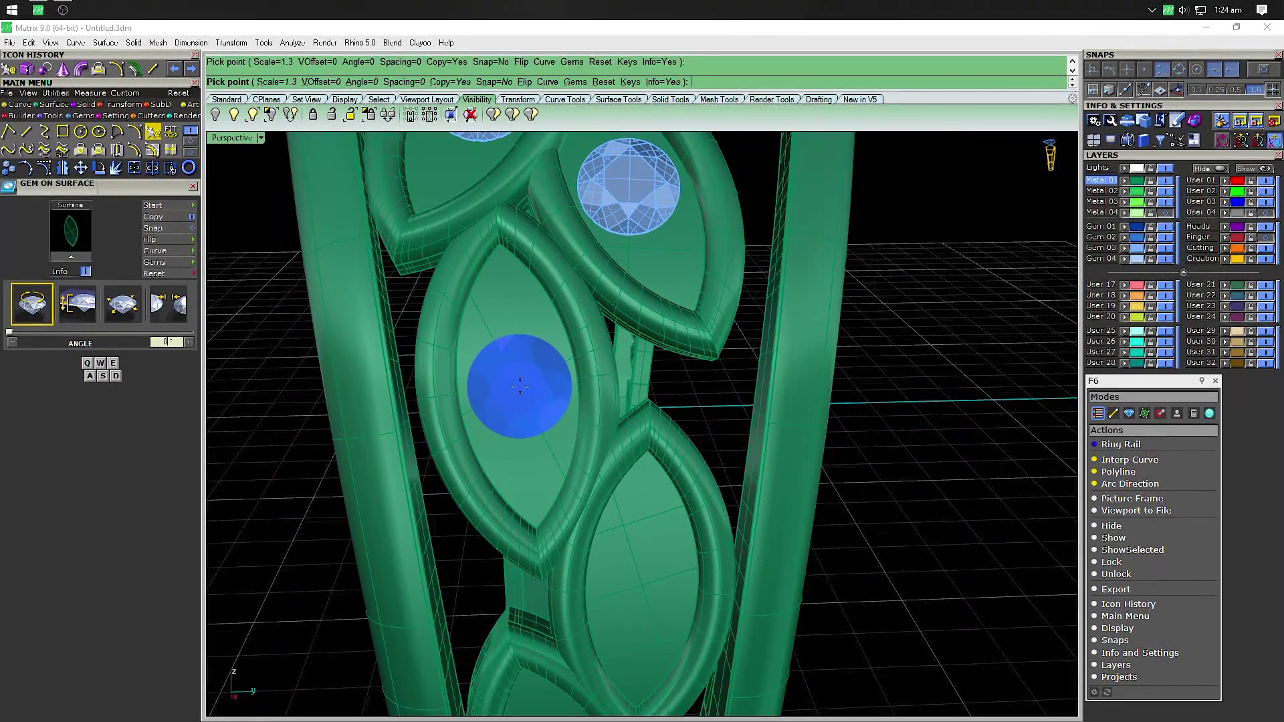
{"action": "left_click", "coordinate": [520, 386]}
{"action": "key", "text": "Return"}
{"action": "scroll", "coordinate": [568, 435], "scroll_direction": "down", "scroll_amount": 3}
{"action": "scroll", "coordinate": [568, 435], "scroll_direction": "up", "scroll_amount": 3}
Set a round gem inside the next leaf down the shank
{"action": "left_click", "coordinate": [568, 398]}
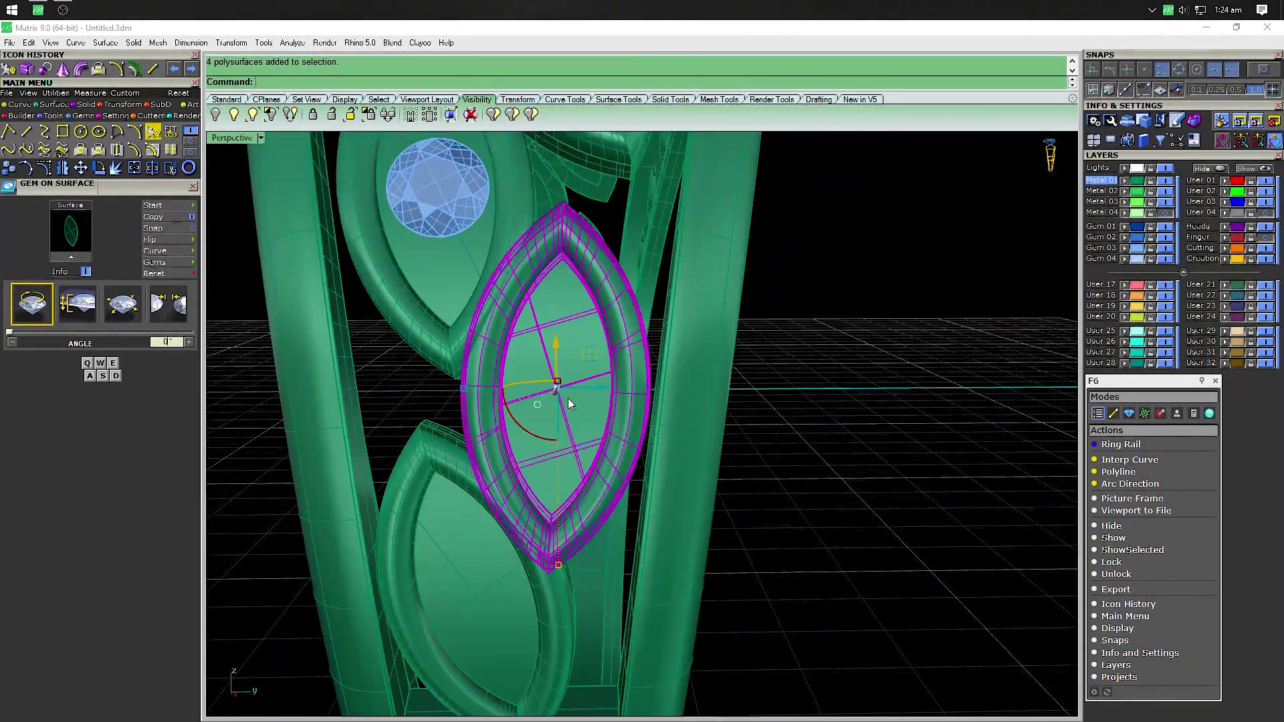
{"action": "left_click", "coordinate": [568, 393]}
{"action": "key", "text": "Return"}
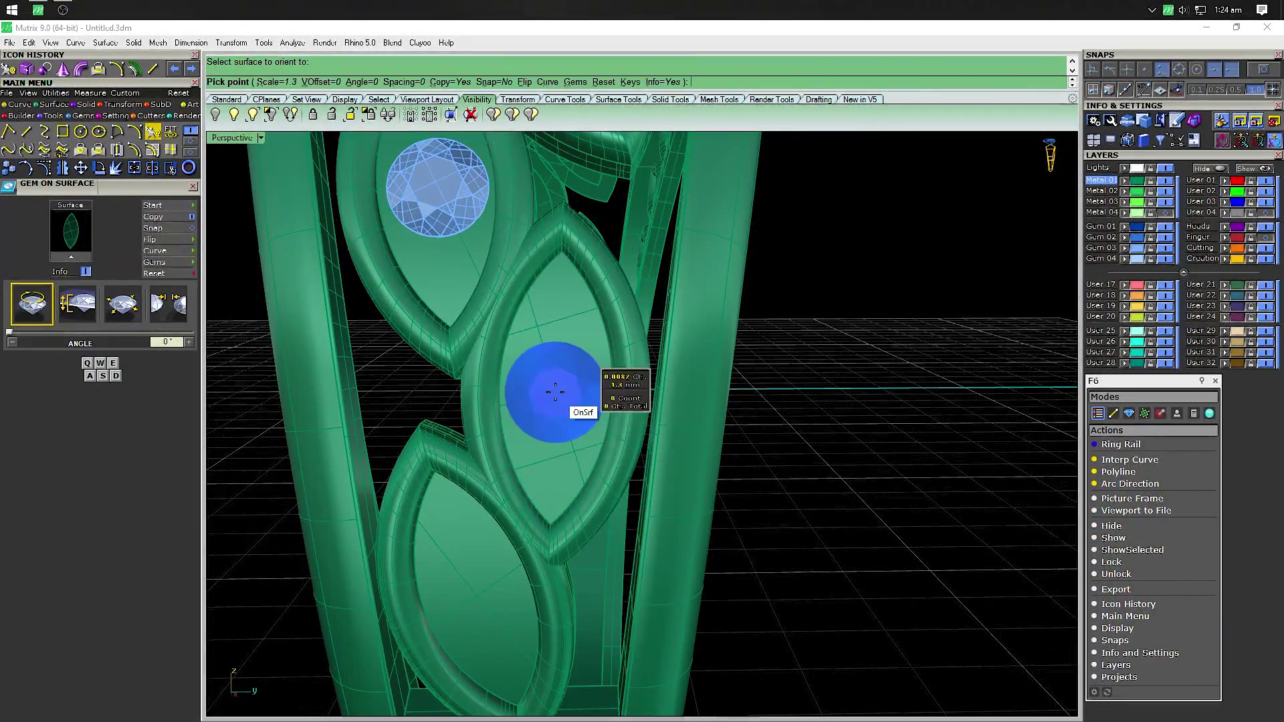
{"action": "left_click", "coordinate": [556, 392]}
{"action": "key", "text": "Return"}
{"action": "scroll", "coordinate": [535, 447], "scroll_direction": "down", "scroll_amount": 3}
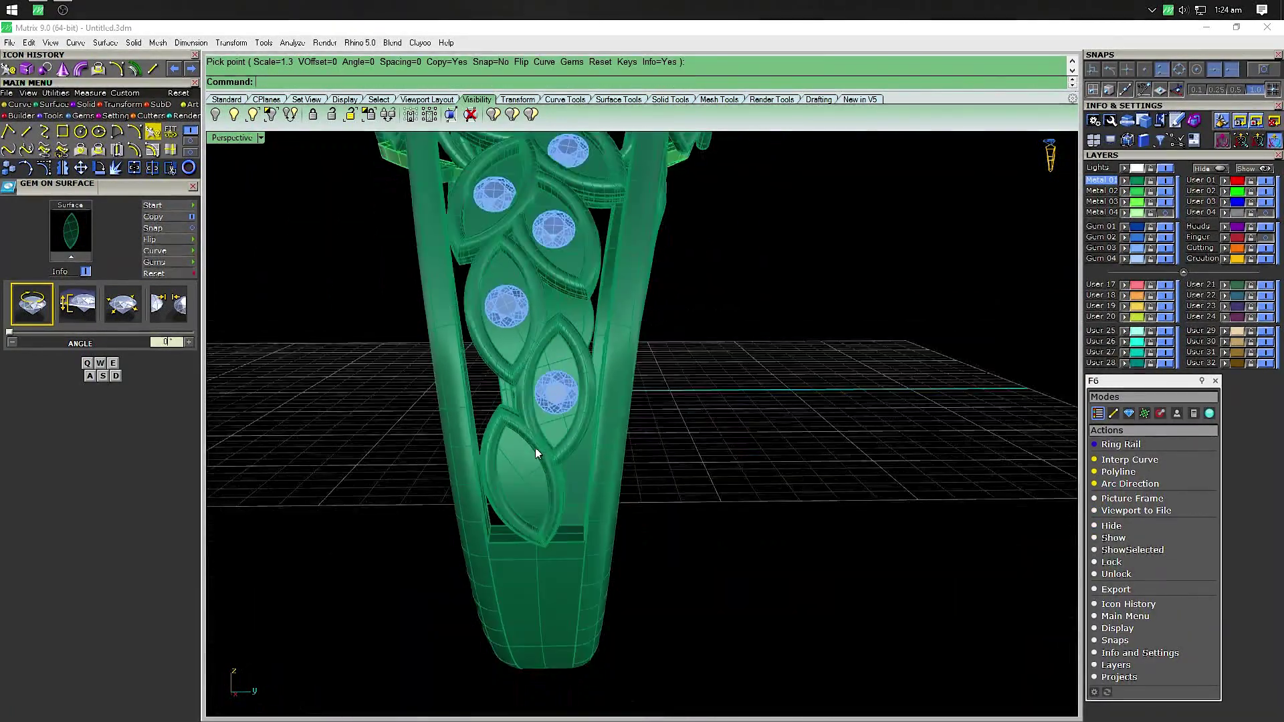
{"action": "scroll", "coordinate": [532, 422], "scroll_direction": "up", "scroll_amount": 4}
Set a round gem in the bottom leaf cell of the shank
{"action": "key", "text": "Return"}
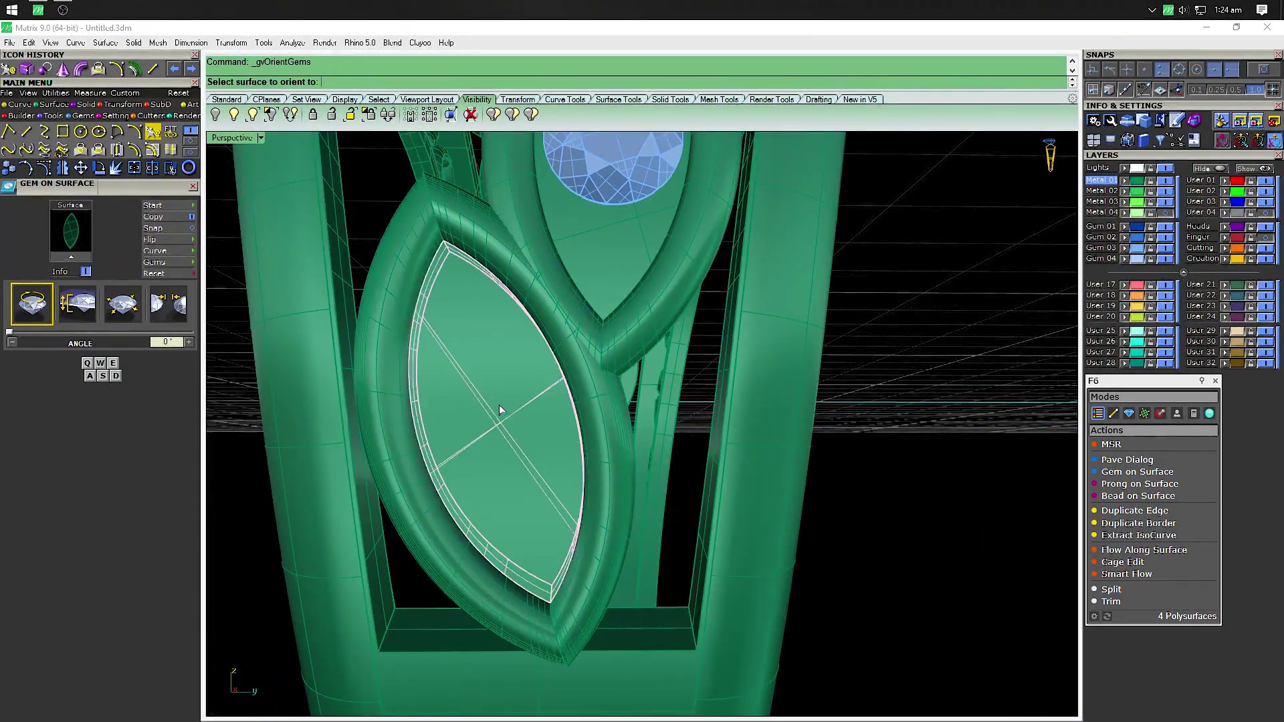
{"action": "left_click", "coordinate": [501, 421]}
{"action": "key", "text": "Return"}
{"action": "left_click", "coordinate": [495, 421]}
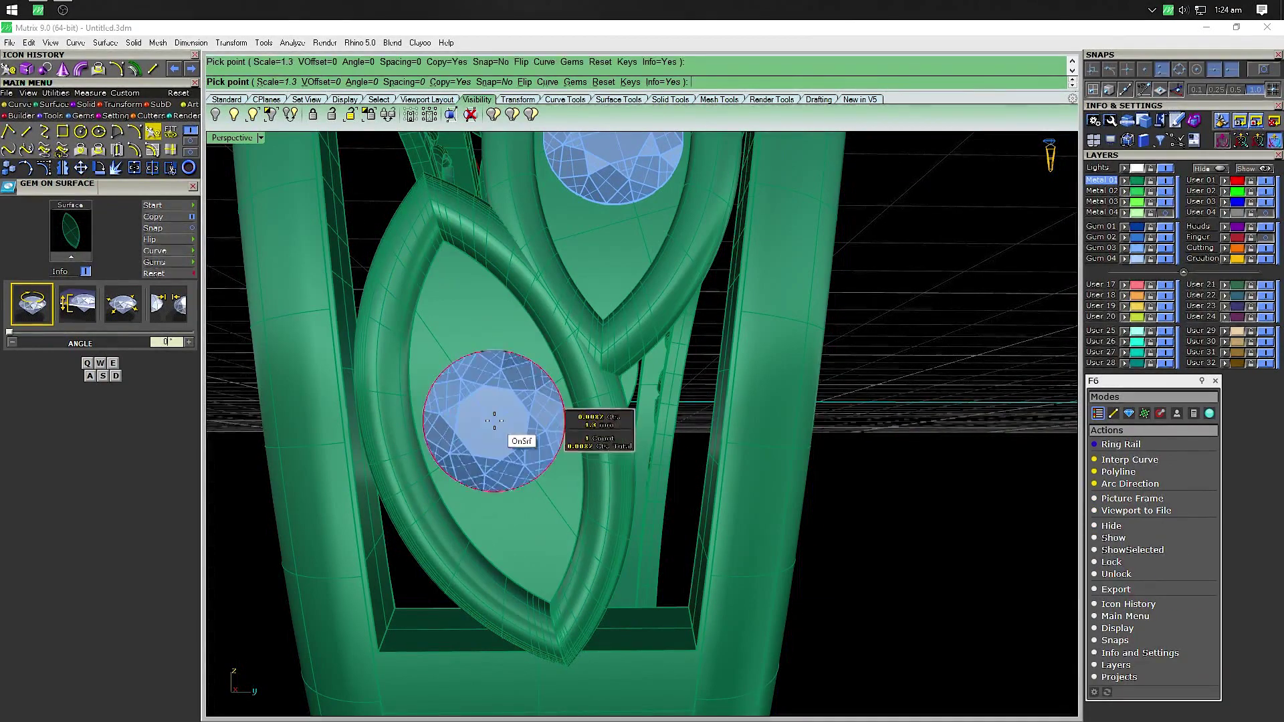
{"action": "key", "text": "Return"}
{"action": "scroll", "coordinate": [495, 421], "scroll_direction": "down", "scroll_amount": 5}
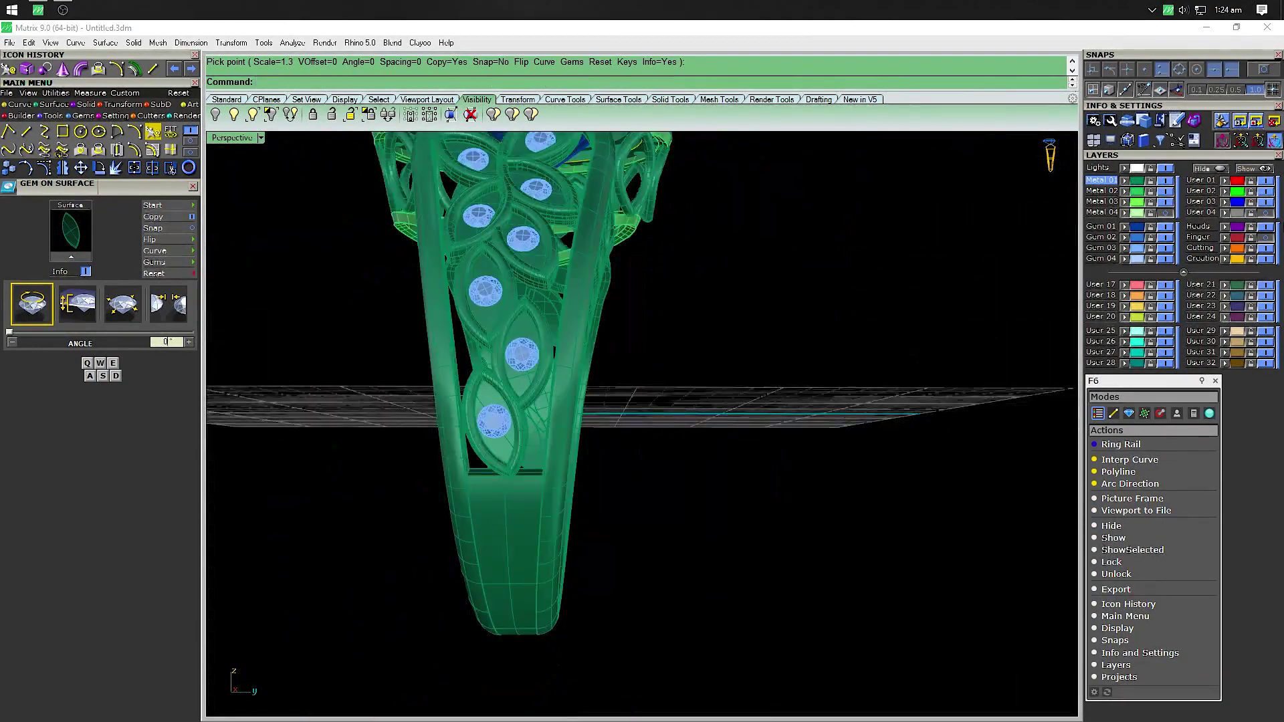
{"action": "left_click", "coordinate": [1181, 140]}
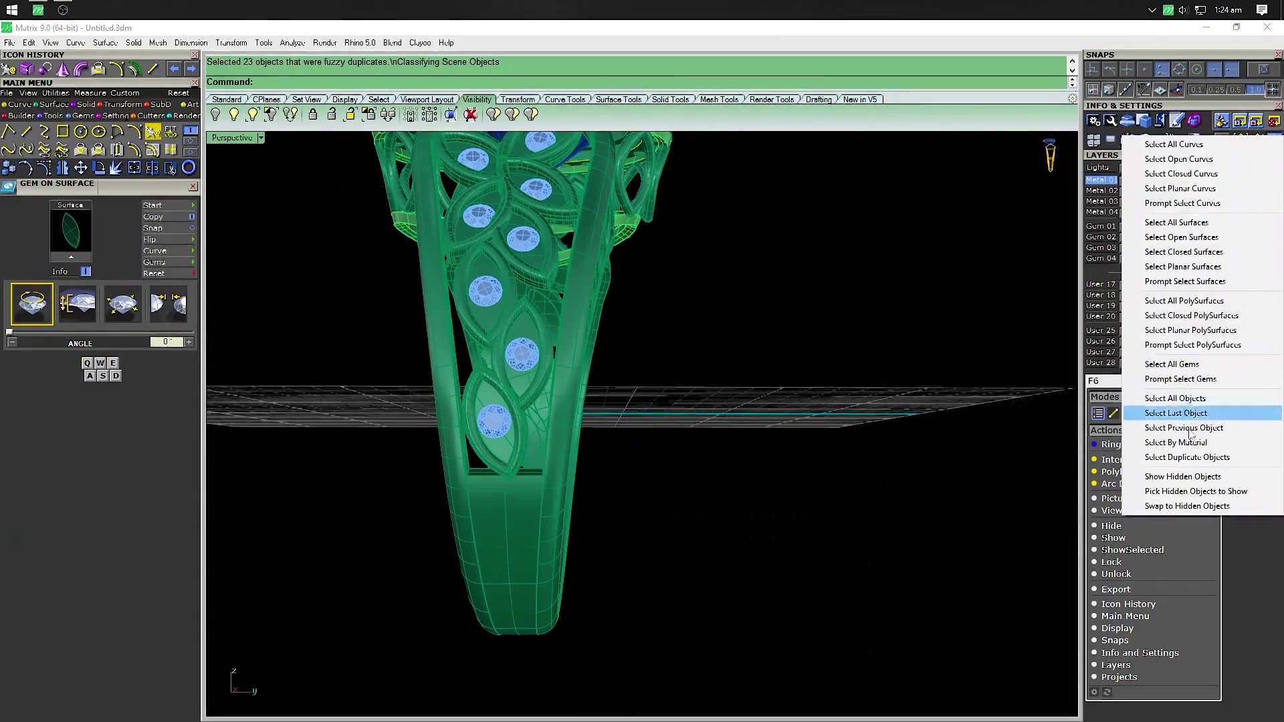
Select and delete the 23 duplicate objects, then select the gem-holding leaf frames
{"action": "left_click", "coordinate": [1186, 457]}
{"action": "mouse_move", "coordinate": [850, 383]}
{"action": "right_mouse_down"}
{"action": "mouse_move", "coordinate": [917, 430]}
{"action": "mouse_move", "coordinate": [665, 421]}
{"action": "mouse_move", "coordinate": [627, 438]}
{"action": "mouse_move", "coordinate": [610, 420]}
{"action": "mouse_move", "coordinate": [515, 472]}
{"action": "mouse_move", "coordinate": [625, 482]}
{"action": "right_mouse_up"}
{"action": "key", "text": "Delete"}
{"action": "scroll", "coordinate": [605, 367], "scroll_direction": "up", "scroll_amount": 5}
{"action": "scroll", "coordinate": [700, 379], "scroll_direction": "up", "scroll_amount": 2}
{"action": "left_click", "coordinate": [700, 379]}
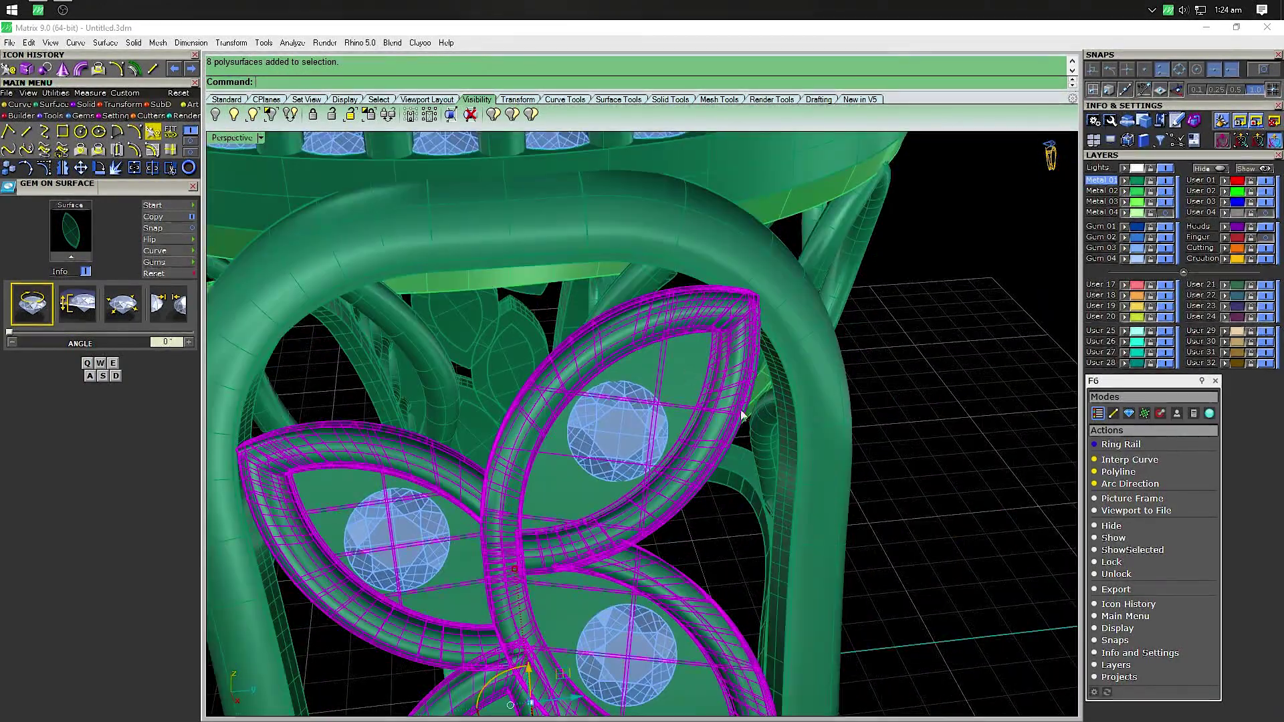
Start Prong on Surface on a leaf, flip the prong orientation and enter 0.2
{"action": "left_click", "coordinate": [1160, 487]}
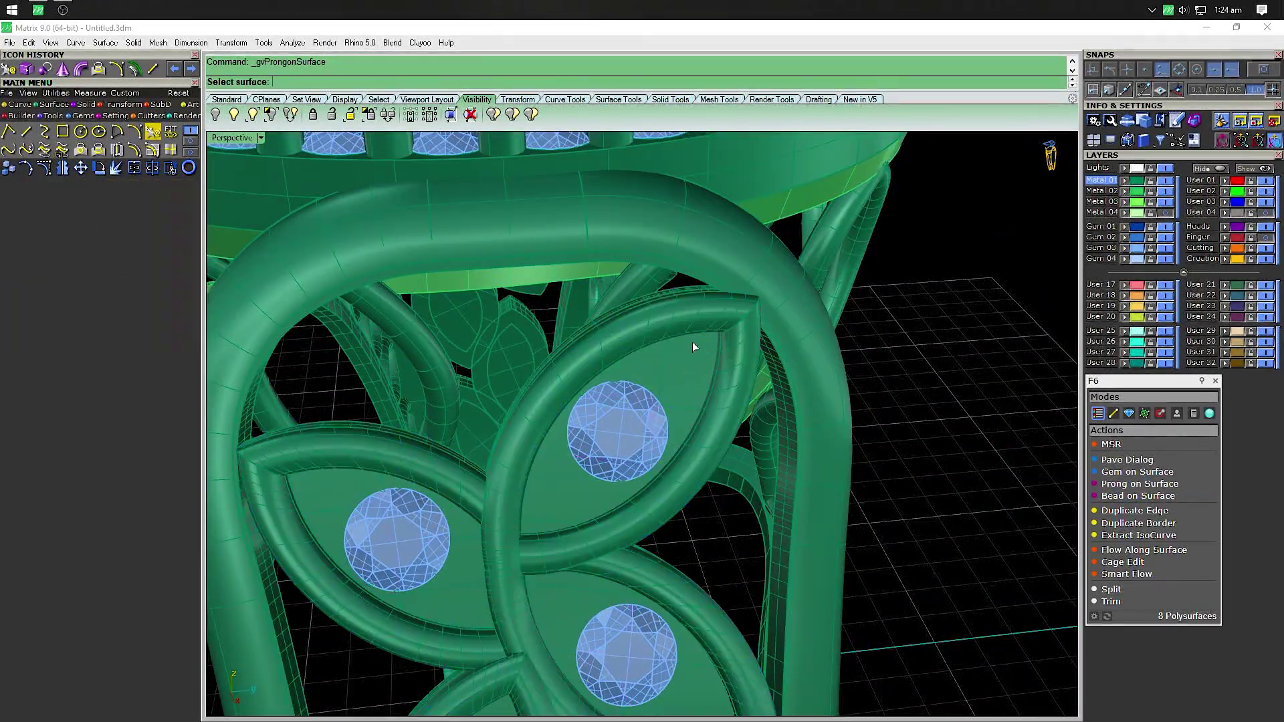
{"action": "scroll", "coordinate": [678, 376], "scroll_direction": "up", "scroll_amount": 5}
{"action": "scroll", "coordinate": [678, 377], "scroll_direction": "up", "scroll_amount": 2}
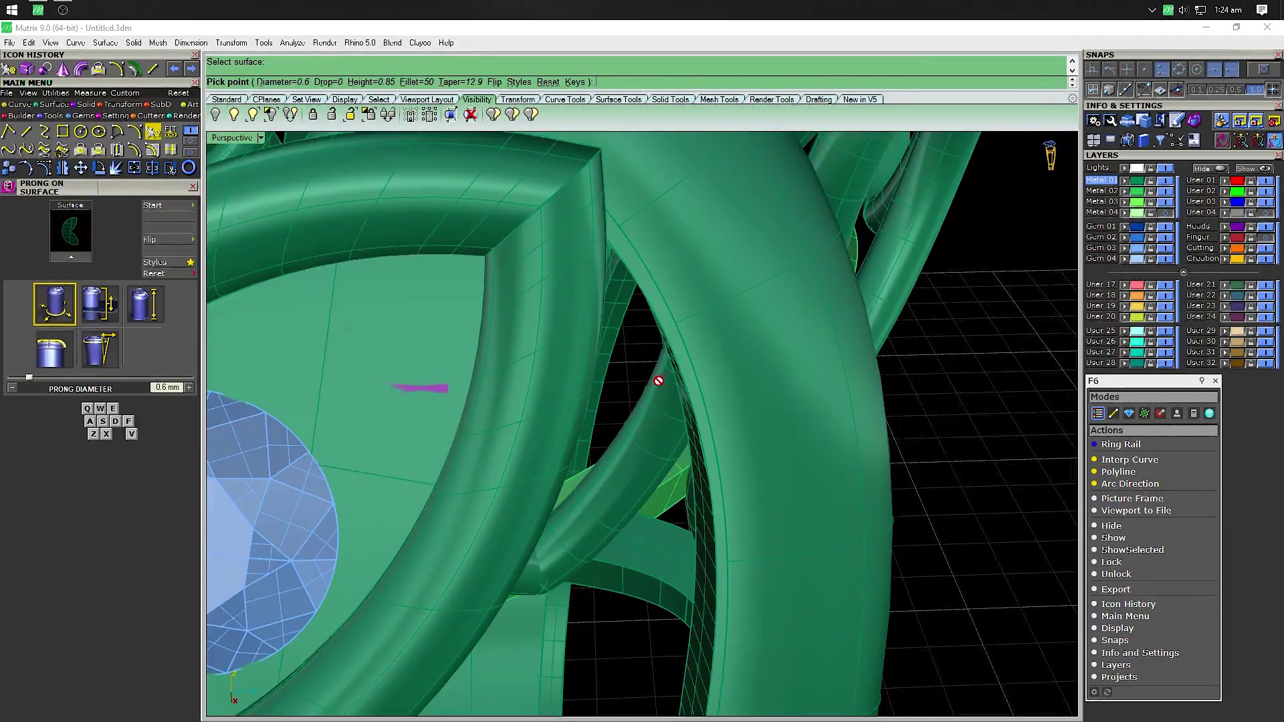
{"action": "scroll", "coordinate": [472, 364], "scroll_direction": "down", "scroll_amount": 5}
{"action": "mouse_move", "coordinate": [473, 350]}
{"action": "right_mouse_down", "text": "shift"}
{"action": "mouse_move", "coordinate": [622, 408]}
{"action": "mouse_move", "coordinate": [546, 443]}
{"action": "right_mouse_up", "text": "shift"}
{"action": "left_click", "coordinate": [494, 81]}
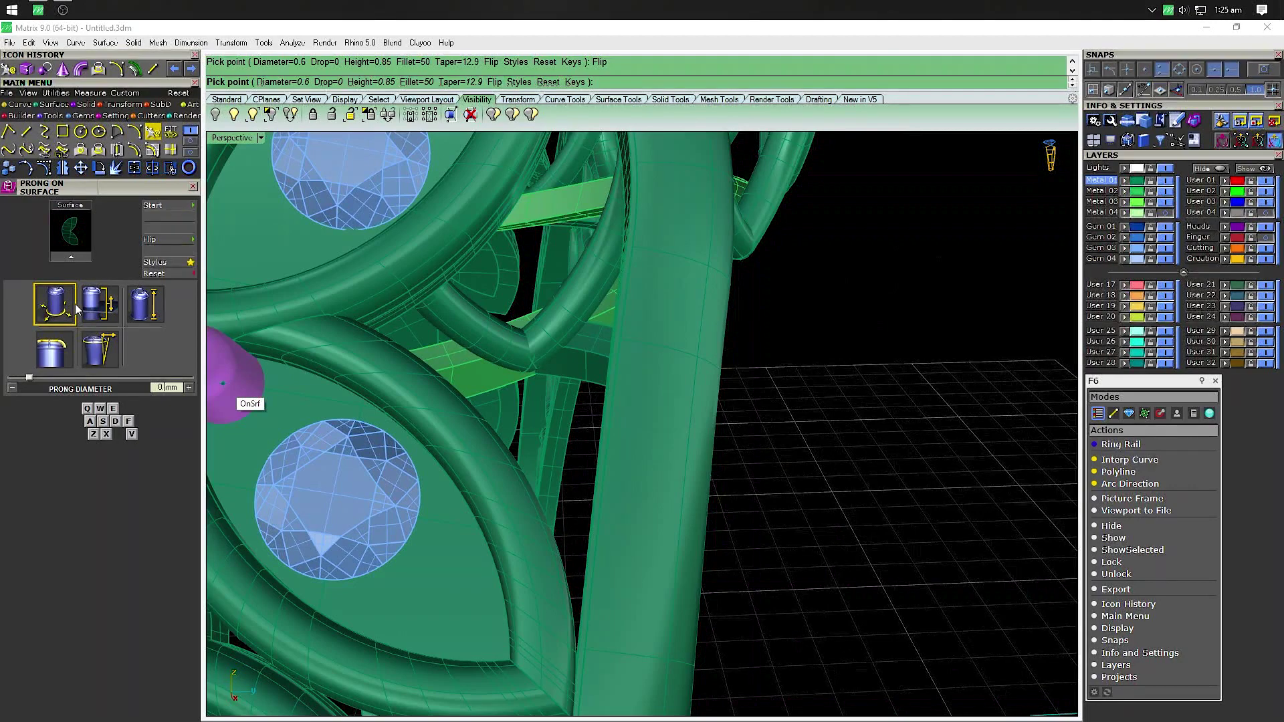
{"action": "type", "text": "0.5"}
{"action": "key", "text": "Return"}
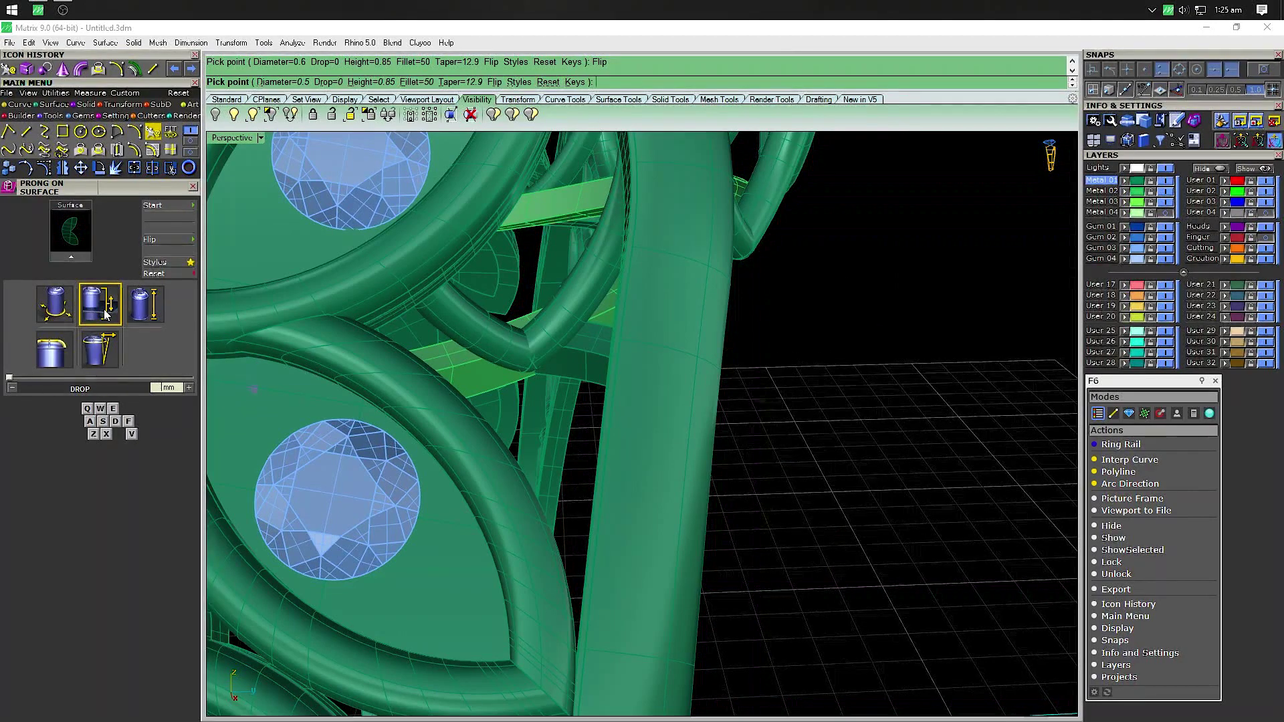
{"action": "type", "text": "0.2"}
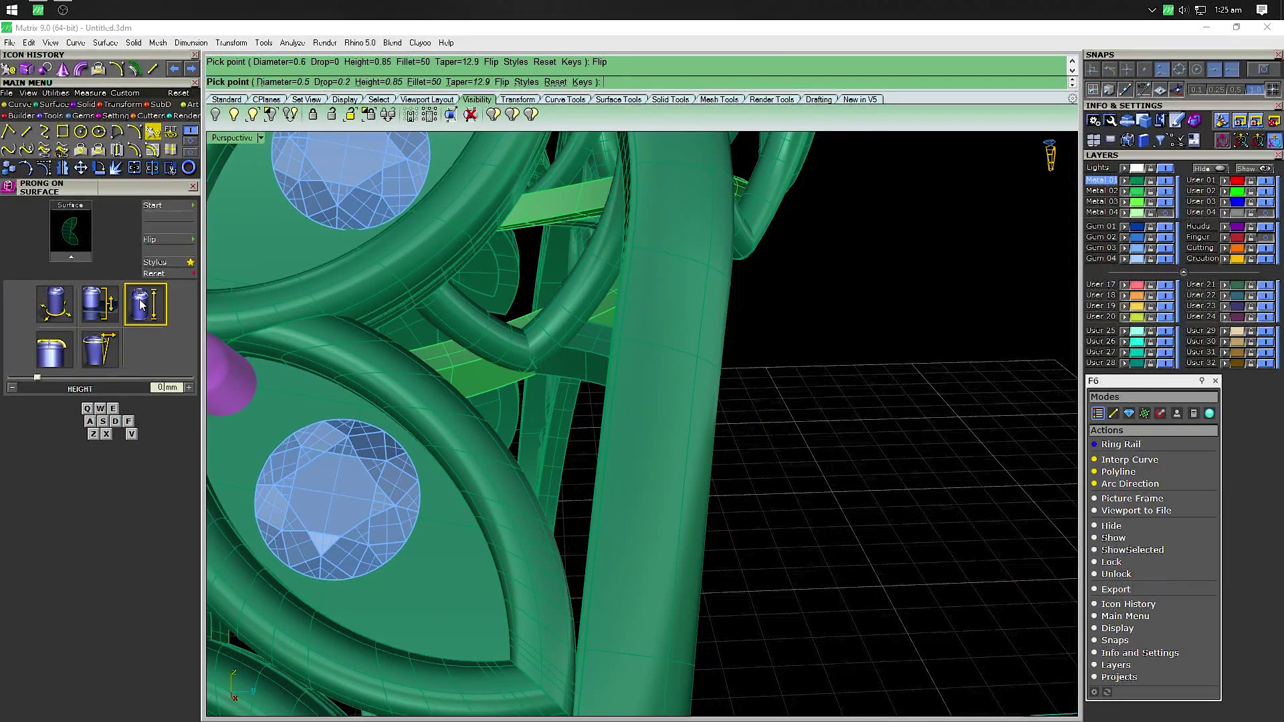
{"action": "left_click", "coordinate": [51, 346]}
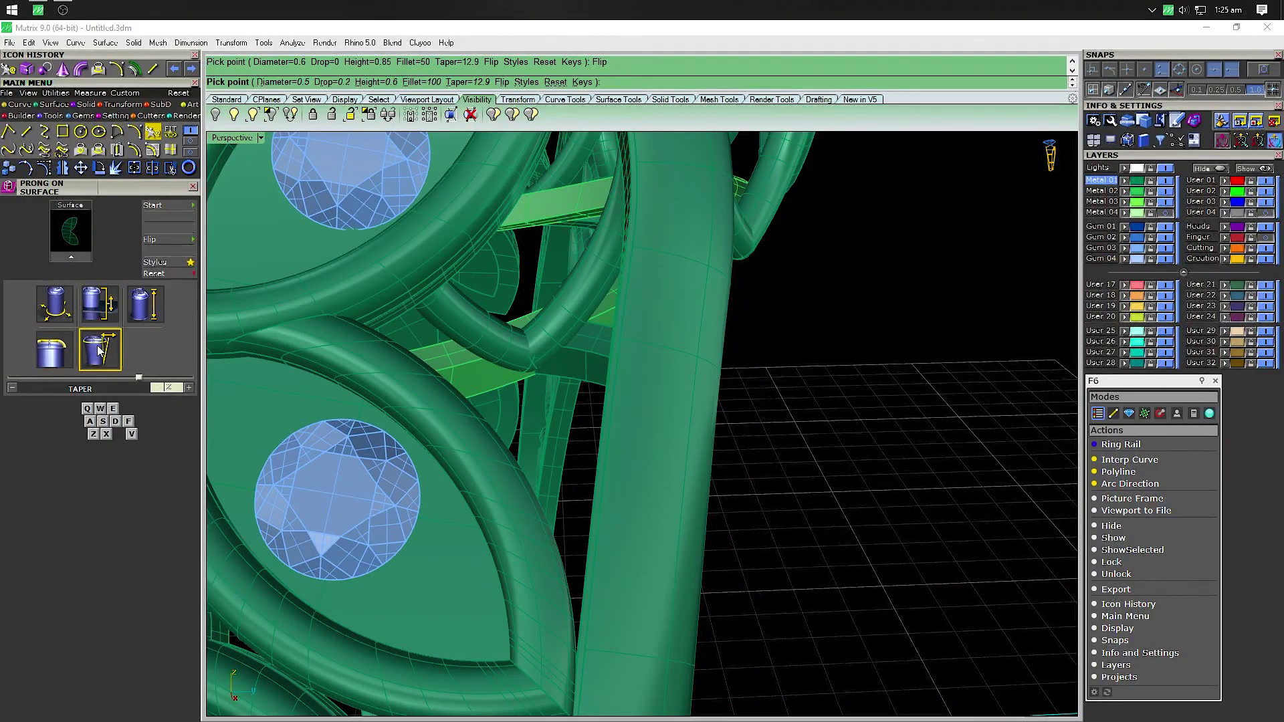
Place seven prongs around the upper leaf gems and finish the set
{"action": "right_click_drag", "start_coordinate": [388, 510], "coordinate": [484, 553]}
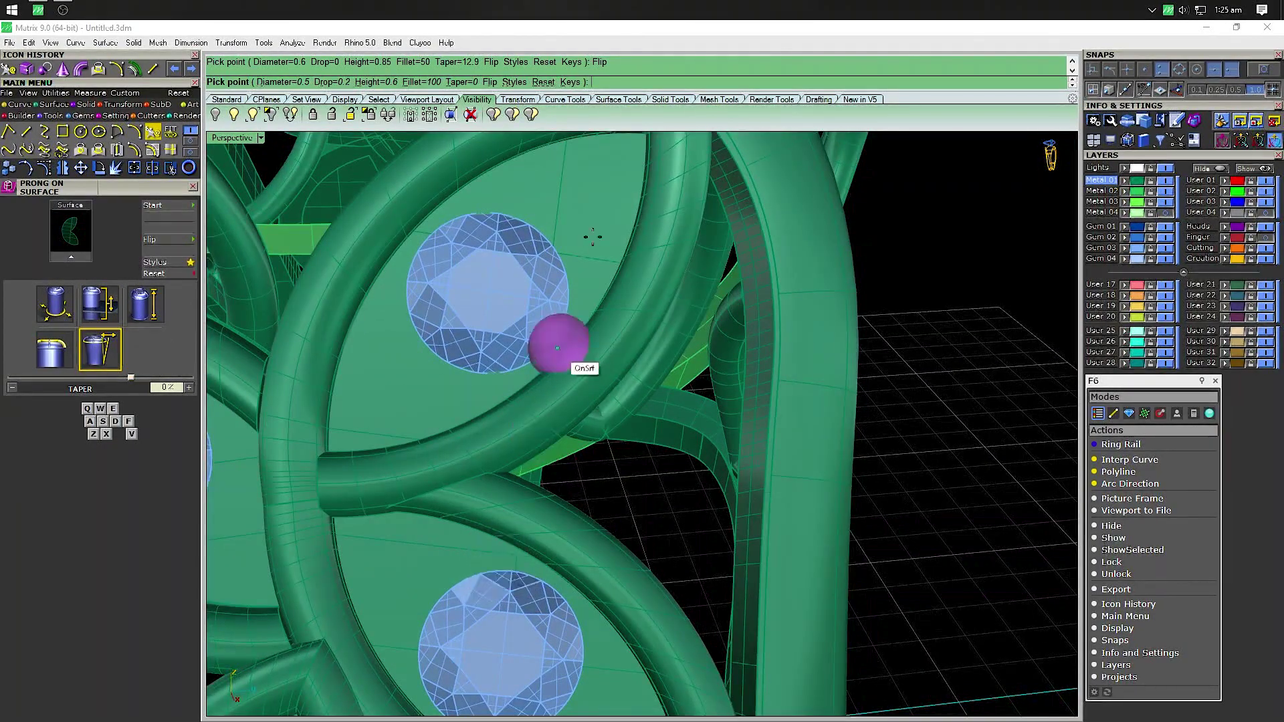
{"action": "right_click_drag", "start_coordinate": [588, 246], "coordinate": [584, 255]}
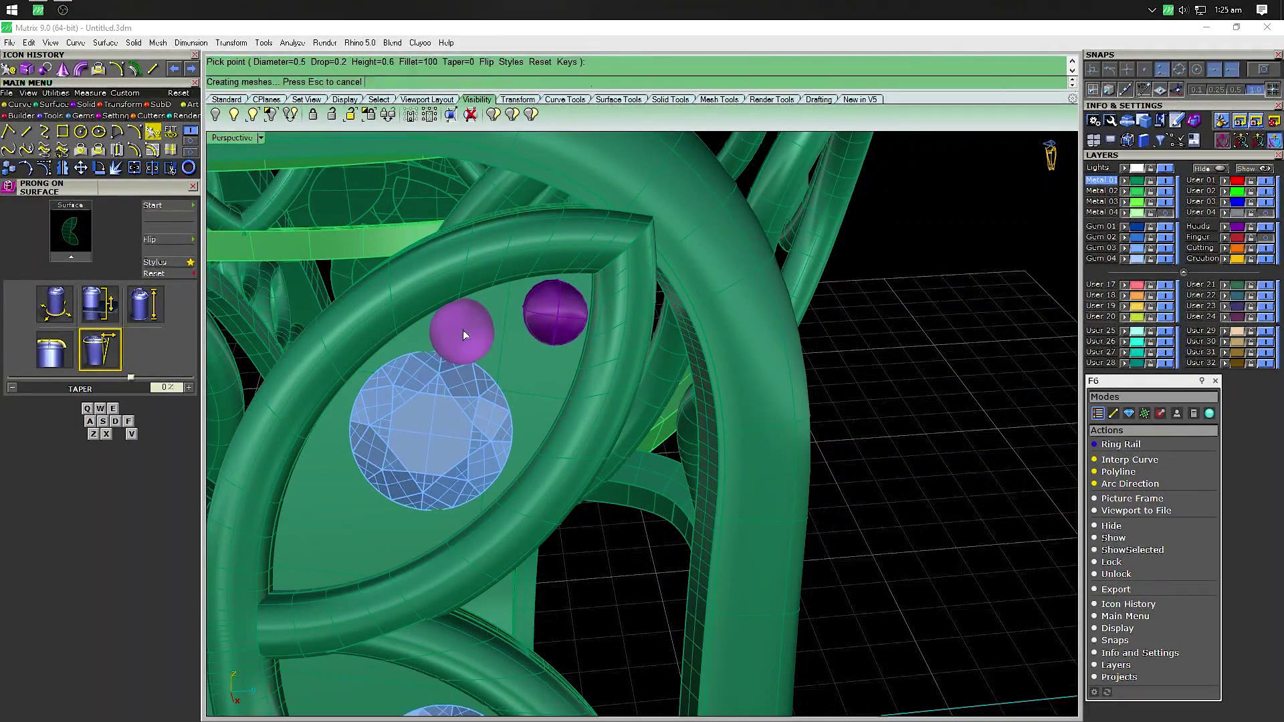
{"action": "left_click", "coordinate": [464, 332]}
{"action": "left_click", "coordinate": [517, 412]}
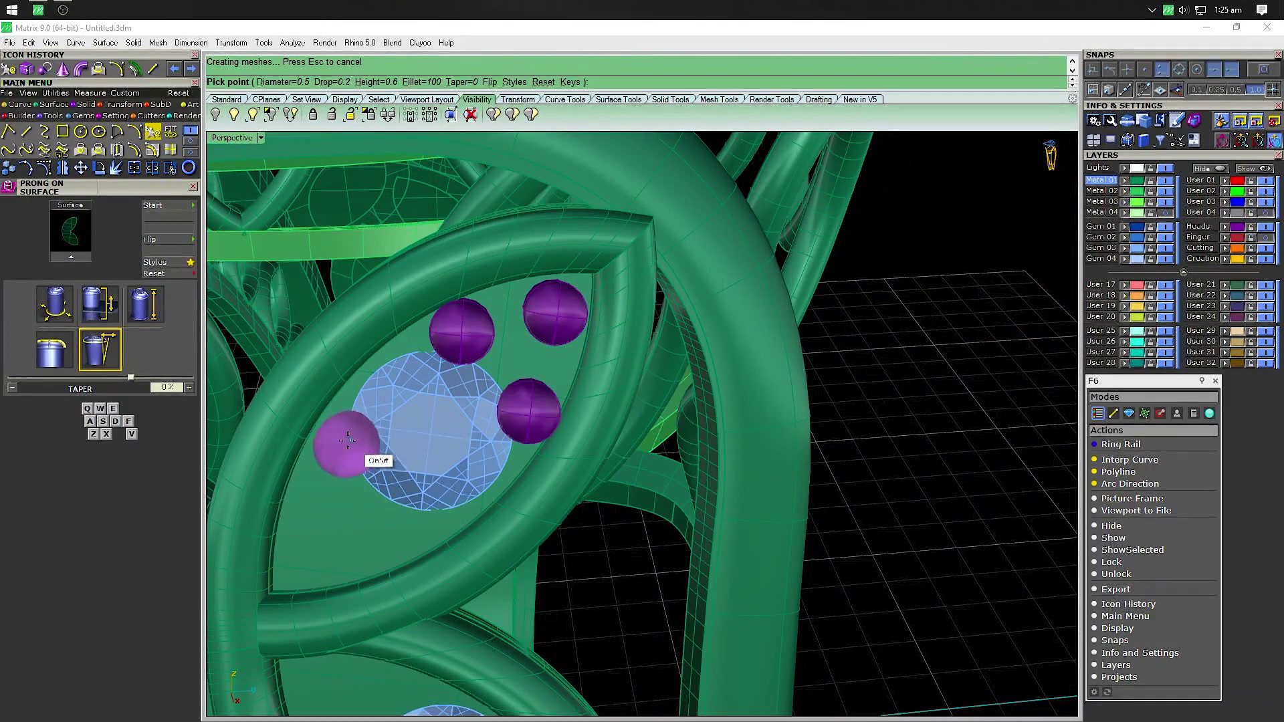
{"action": "left_click", "coordinate": [334, 452]}
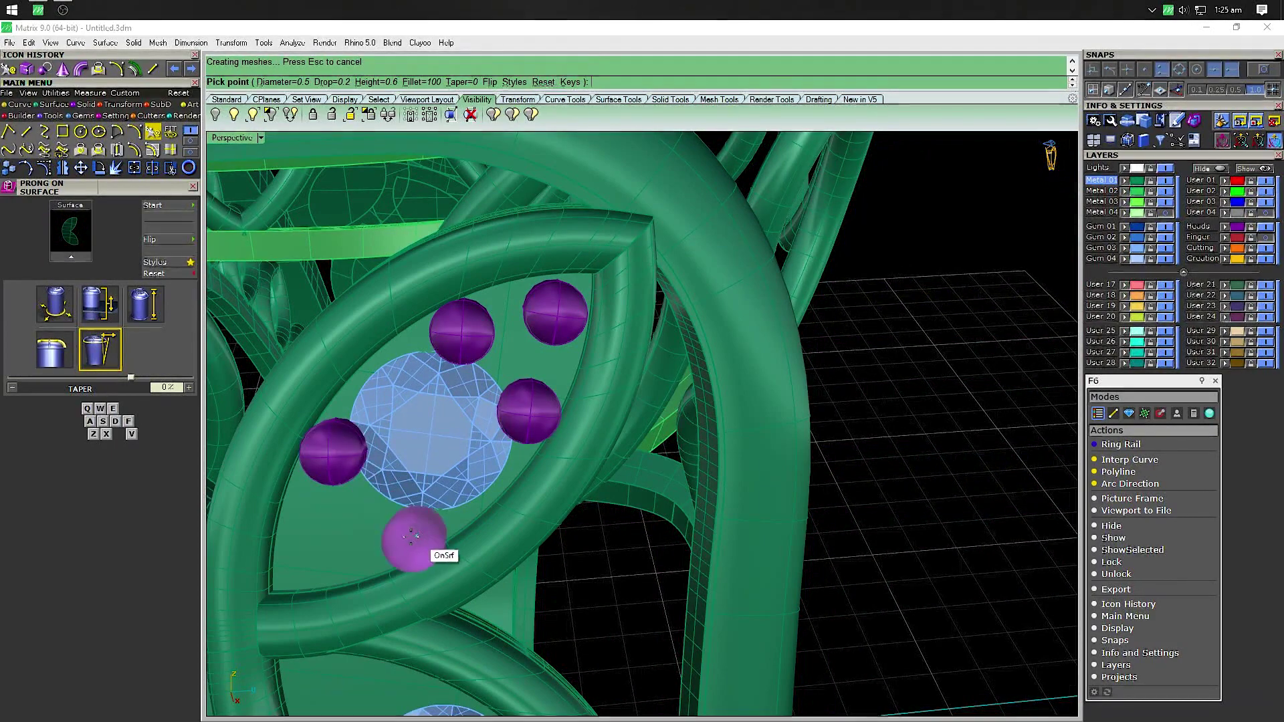
{"action": "left_click", "coordinate": [396, 531]}
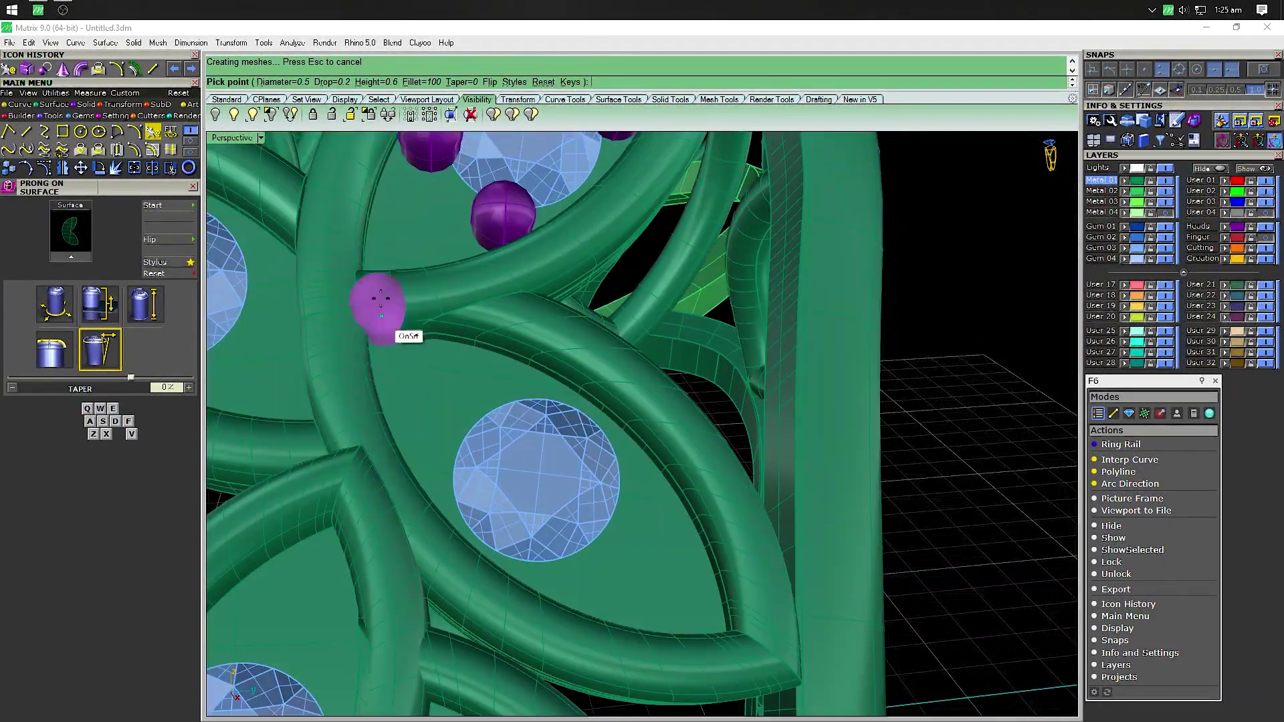
{"action": "left_click", "coordinate": [406, 226]}
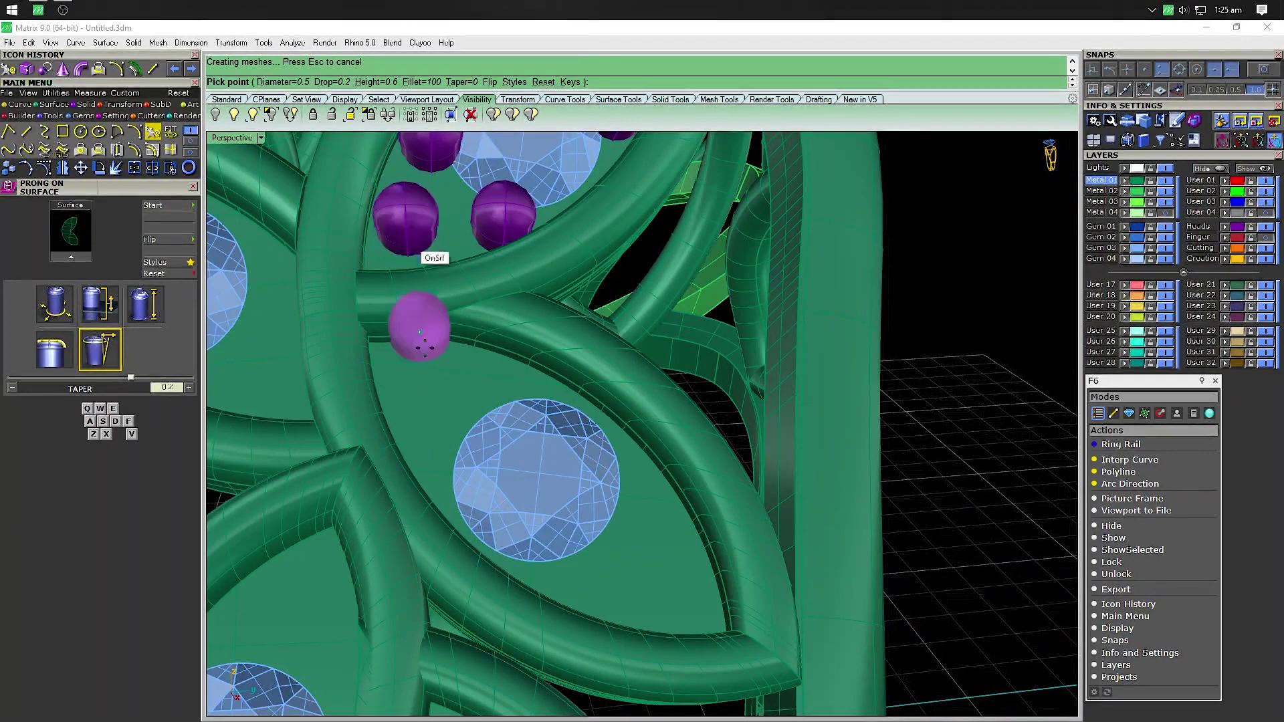
{"action": "left_click", "coordinate": [491, 382]}
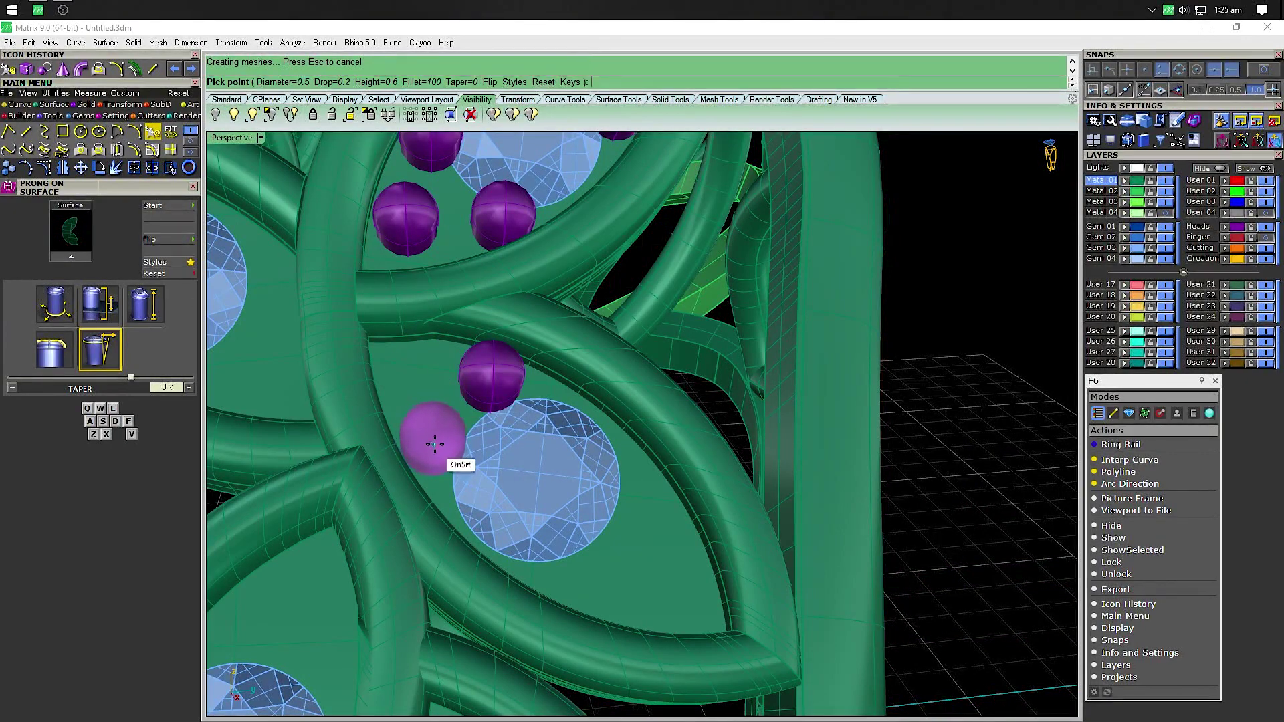
{"action": "left_click", "coordinate": [433, 449]}
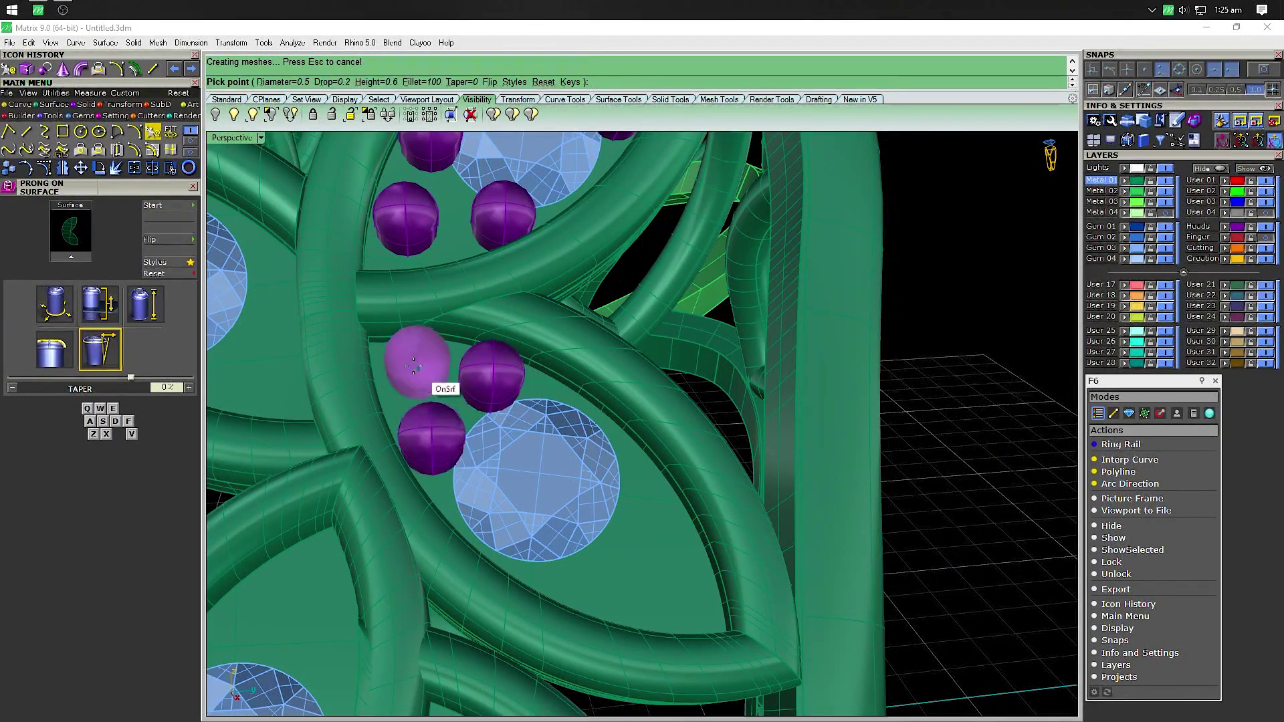
{"action": "key", "text": "Return"}
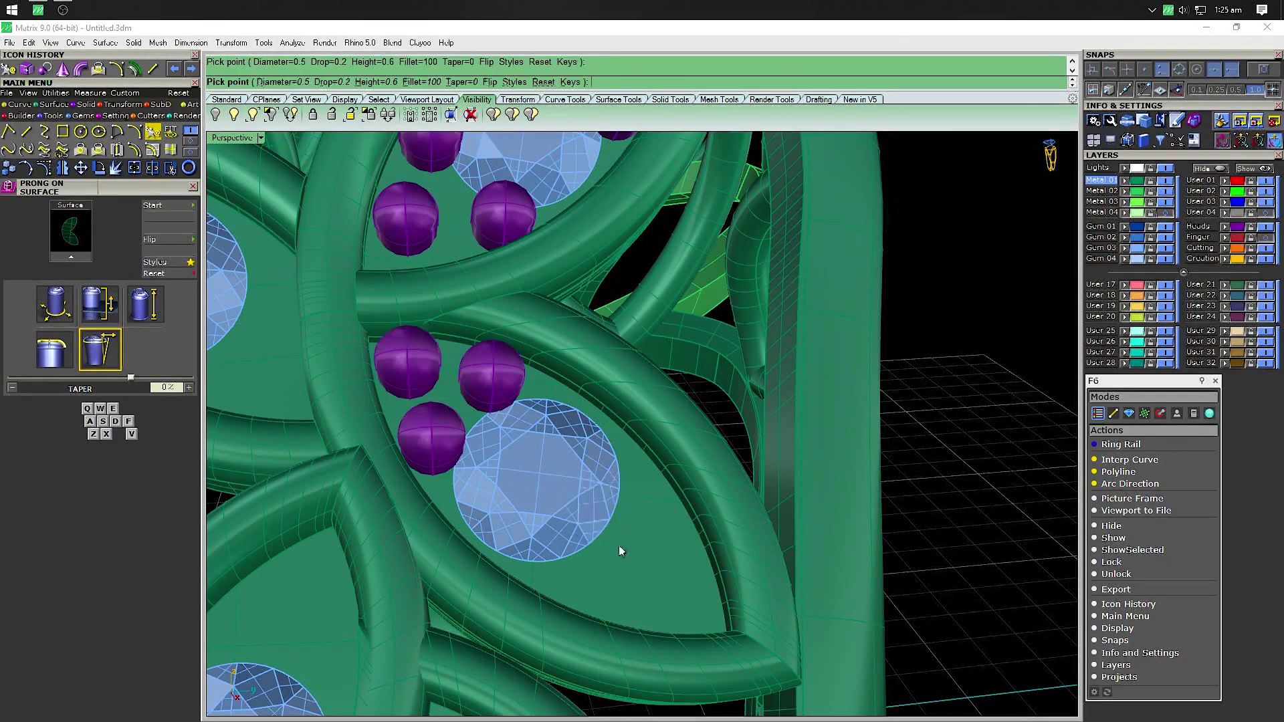
Add two prongs below and right of the stone in the next leaf cell
{"action": "key", "text": "Return"}
{"action": "left_click", "coordinate": [642, 544]}
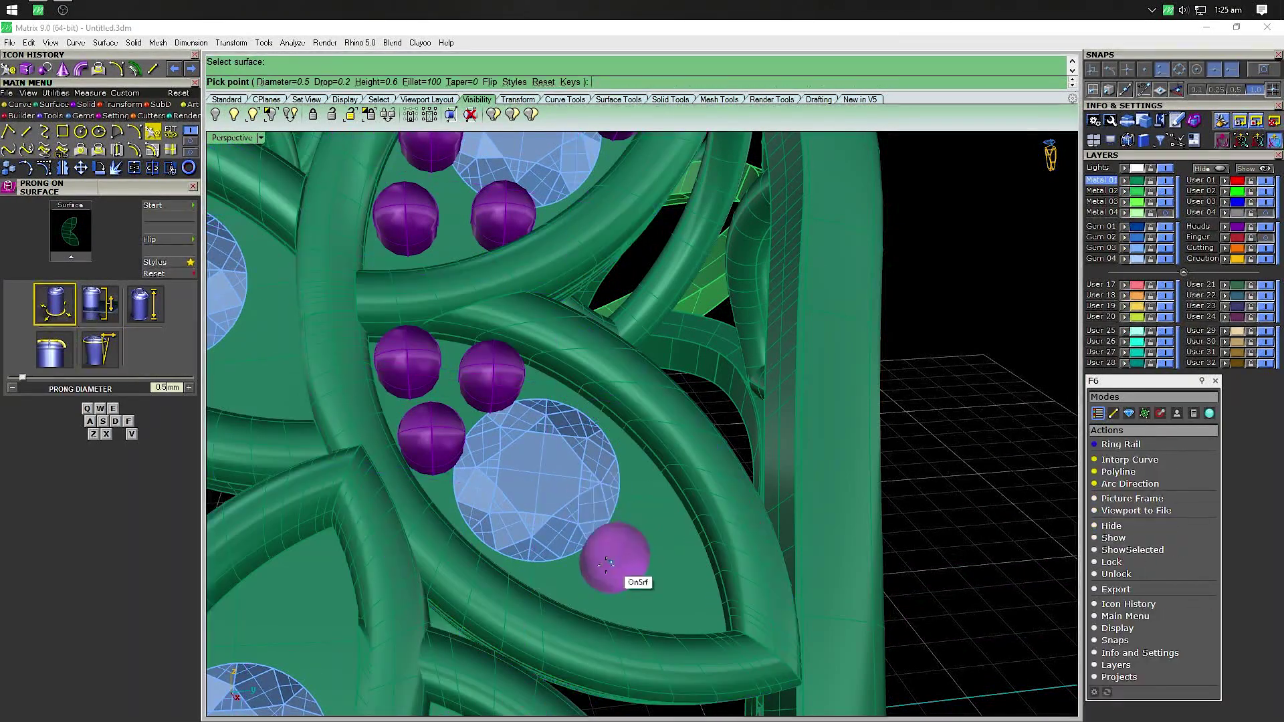
{"action": "mouse_move", "coordinate": [573, 605]}
{"action": "right_mouse_down"}
{"action": "mouse_move", "coordinate": [560, 563]}
{"action": "mouse_move", "coordinate": [464, 473]}
{"action": "right_mouse_up"}
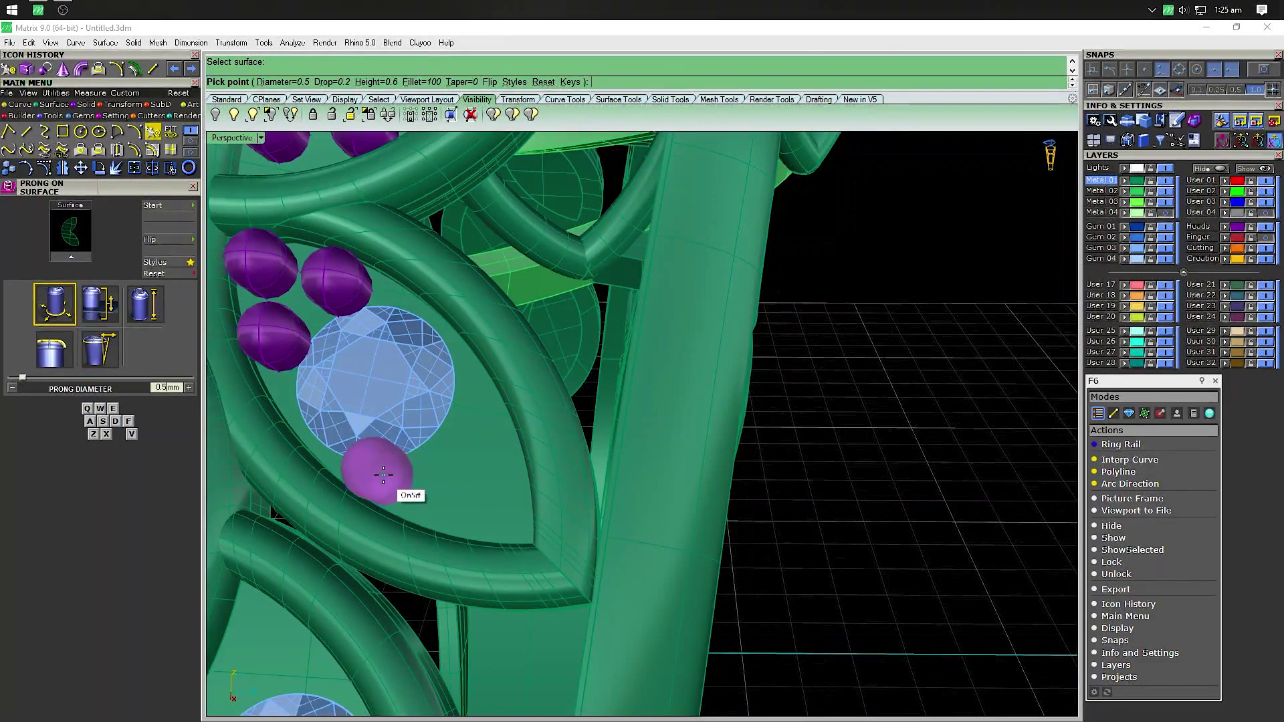
{"action": "left_click", "coordinate": [400, 475]}
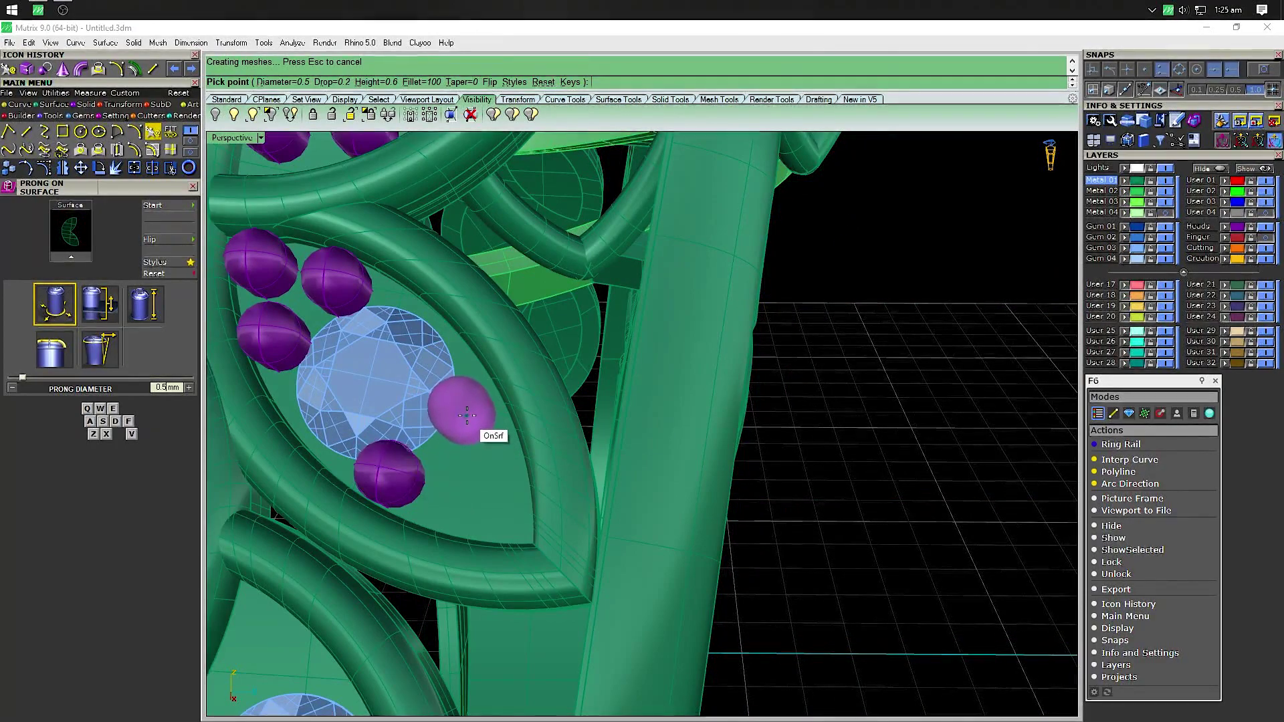
{"action": "left_click", "coordinate": [464, 410]}
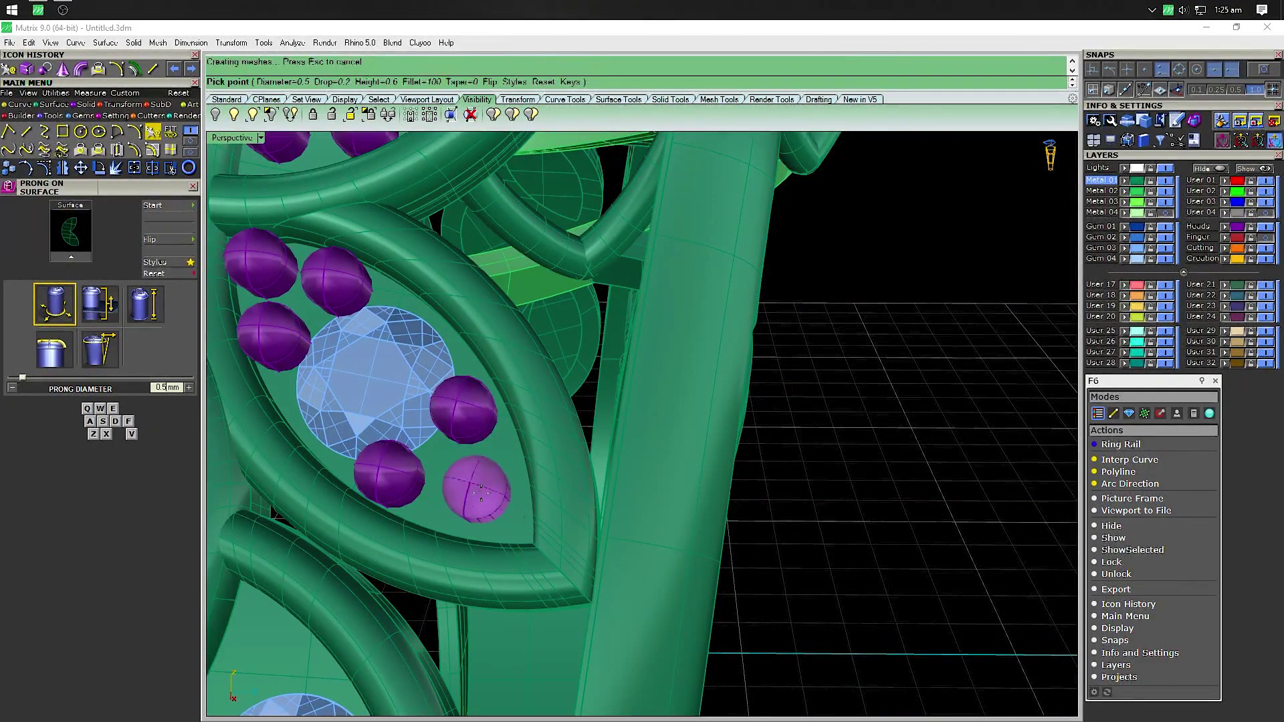
{"action": "key", "text": "Return"}
Repeat prong placement on the next leaf surface with the prong direction flipped
{"action": "scroll", "coordinate": [480, 493], "scroll_direction": "down", "scroll_amount": 5}
{"action": "right_click_drag", "start_coordinate": [381, 436], "coordinate": [400, 430]}
{"action": "scroll", "coordinate": [400, 429], "scroll_direction": "up", "scroll_amount": 3}
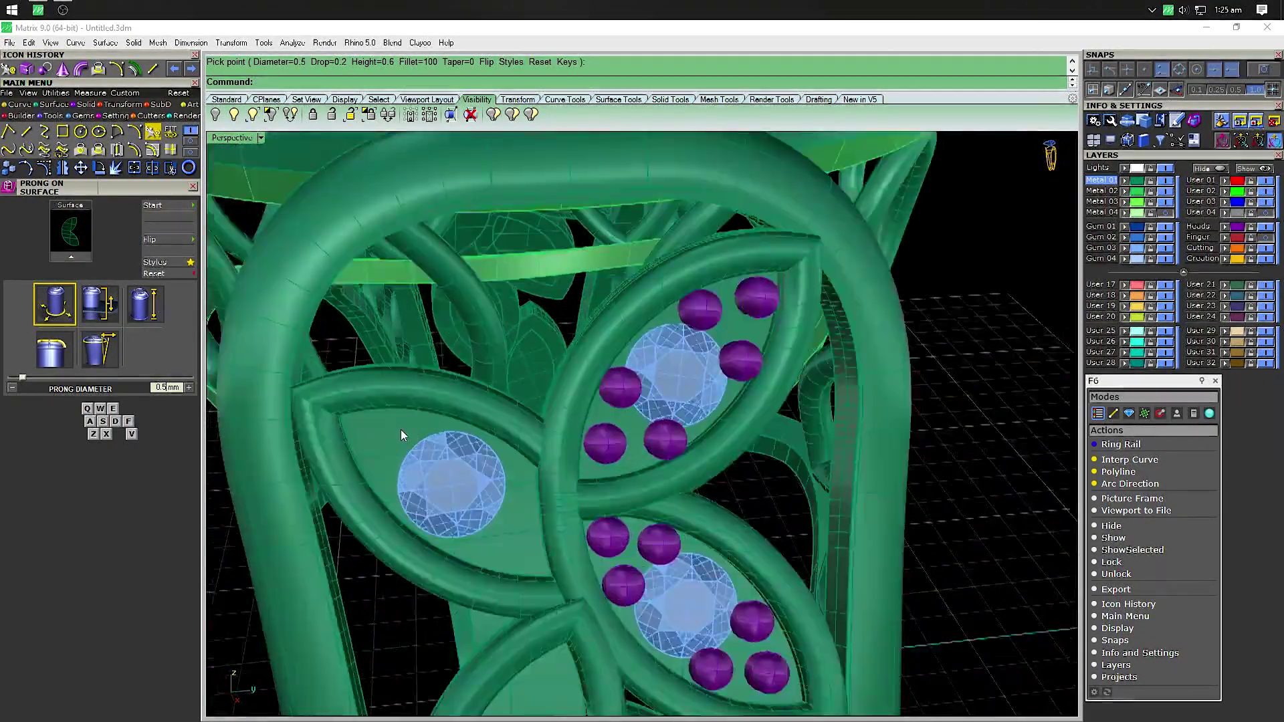
{"action": "key", "text": "Return"}
{"action": "left_click", "coordinate": [387, 435]}
{"action": "scroll", "coordinate": [388, 435], "scroll_direction": "up", "scroll_amount": 2}
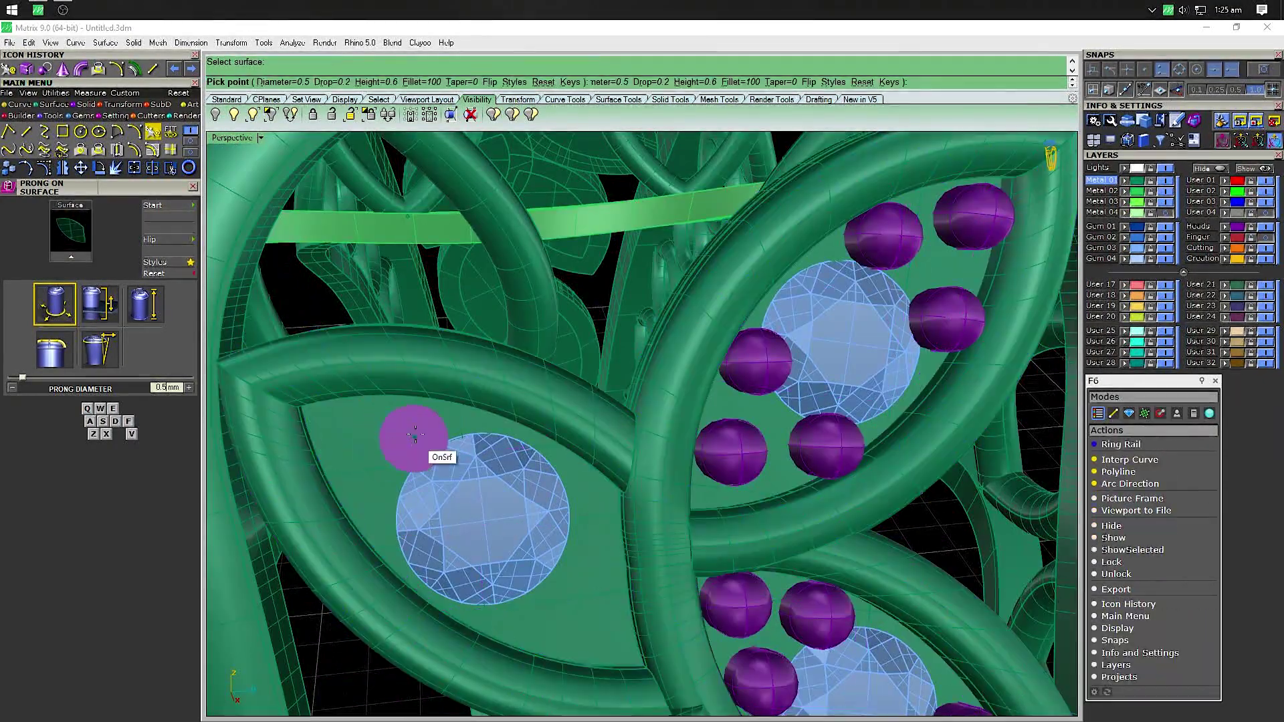
{"action": "left_click", "coordinate": [488, 82]}
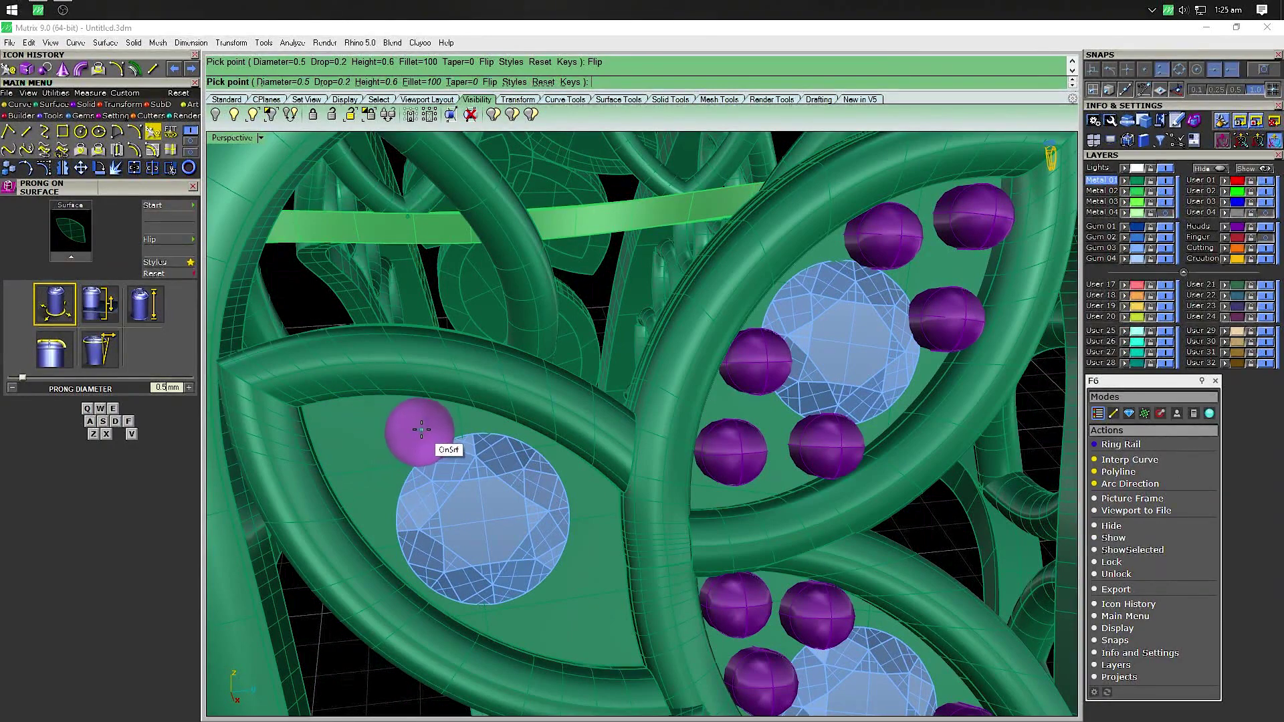
Place six prongs evenly around that leaf's stone
{"action": "left_click", "coordinate": [425, 428]}
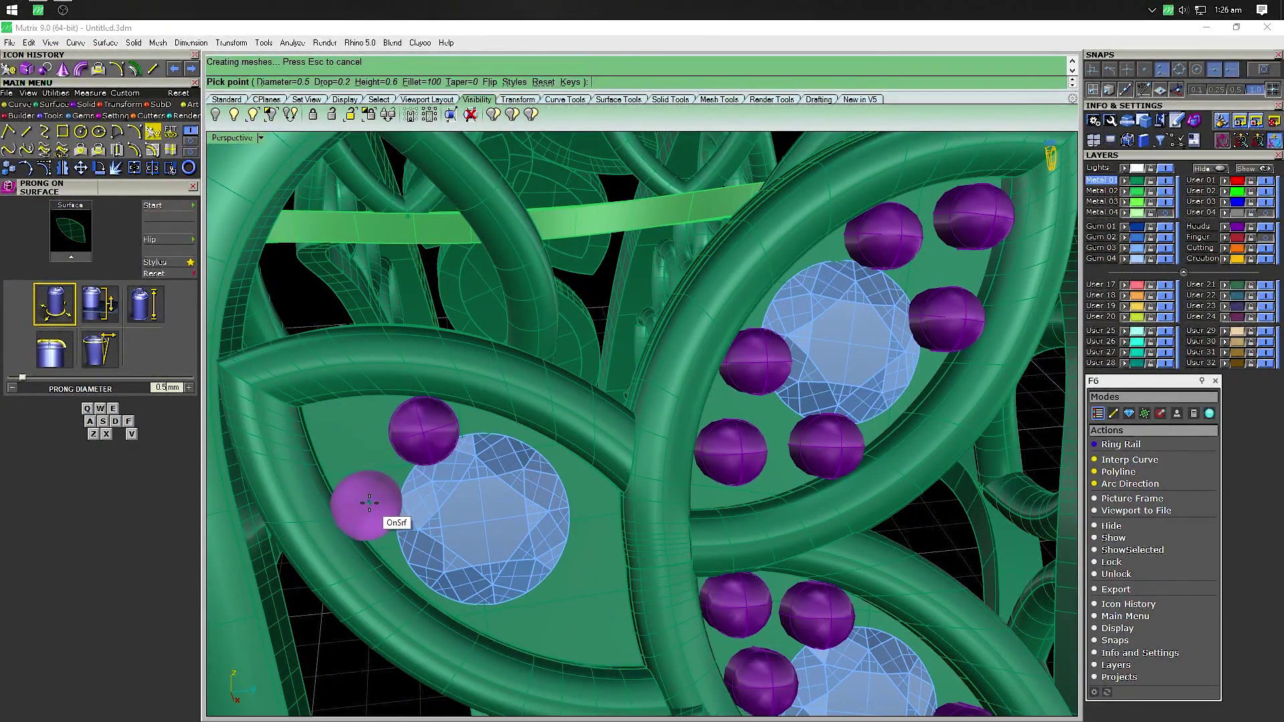
{"action": "left_click", "coordinate": [366, 509]}
{"action": "left_click", "coordinate": [339, 432]}
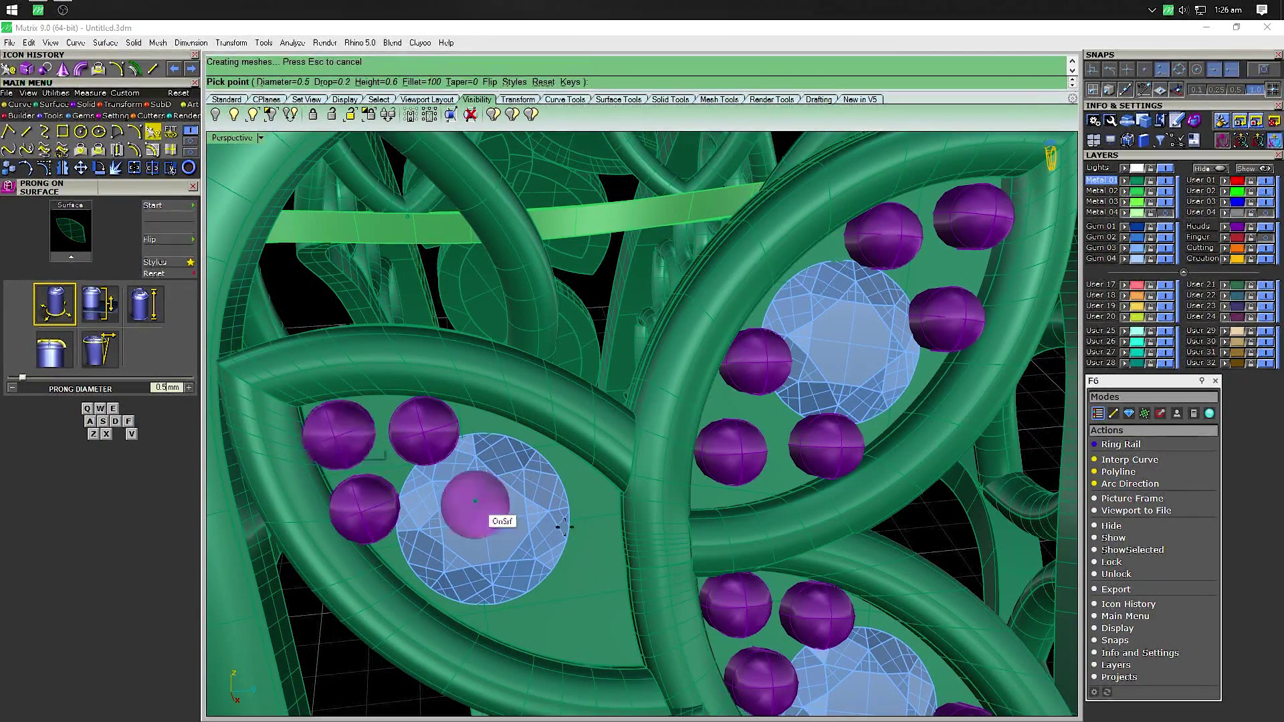
{"action": "left_click", "coordinate": [580, 499]}
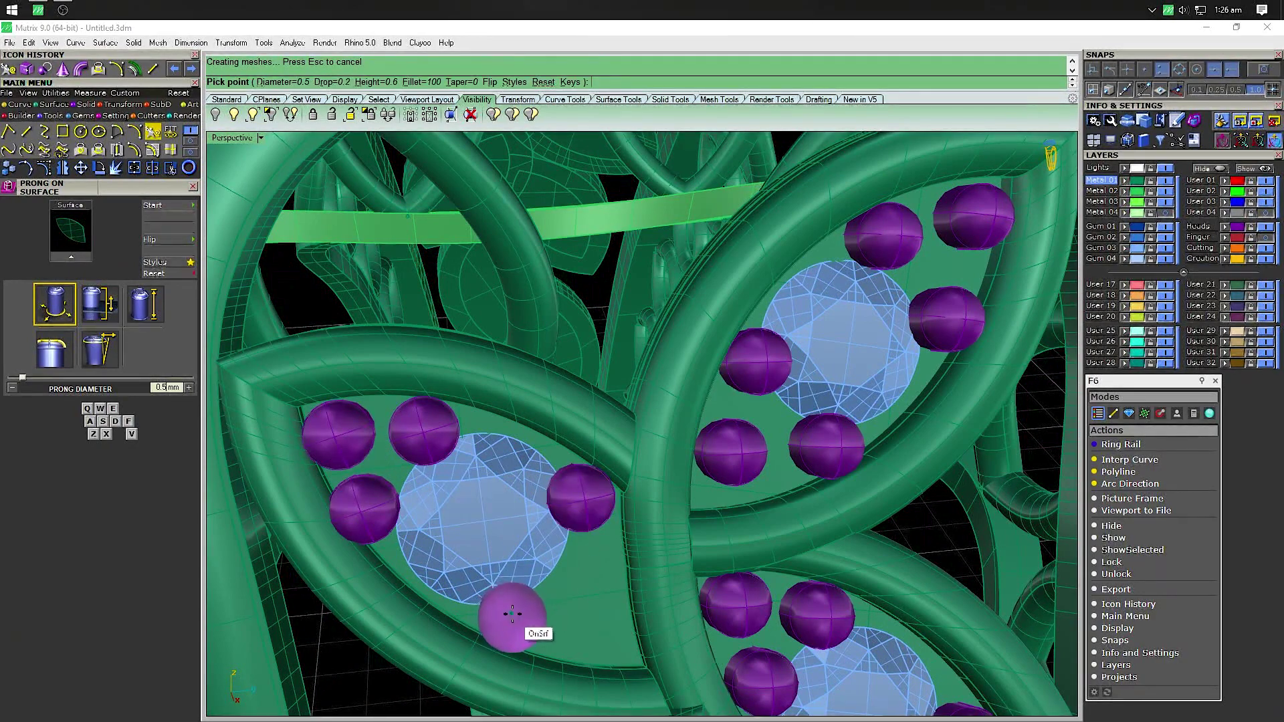
{"action": "left_click", "coordinate": [518, 617]}
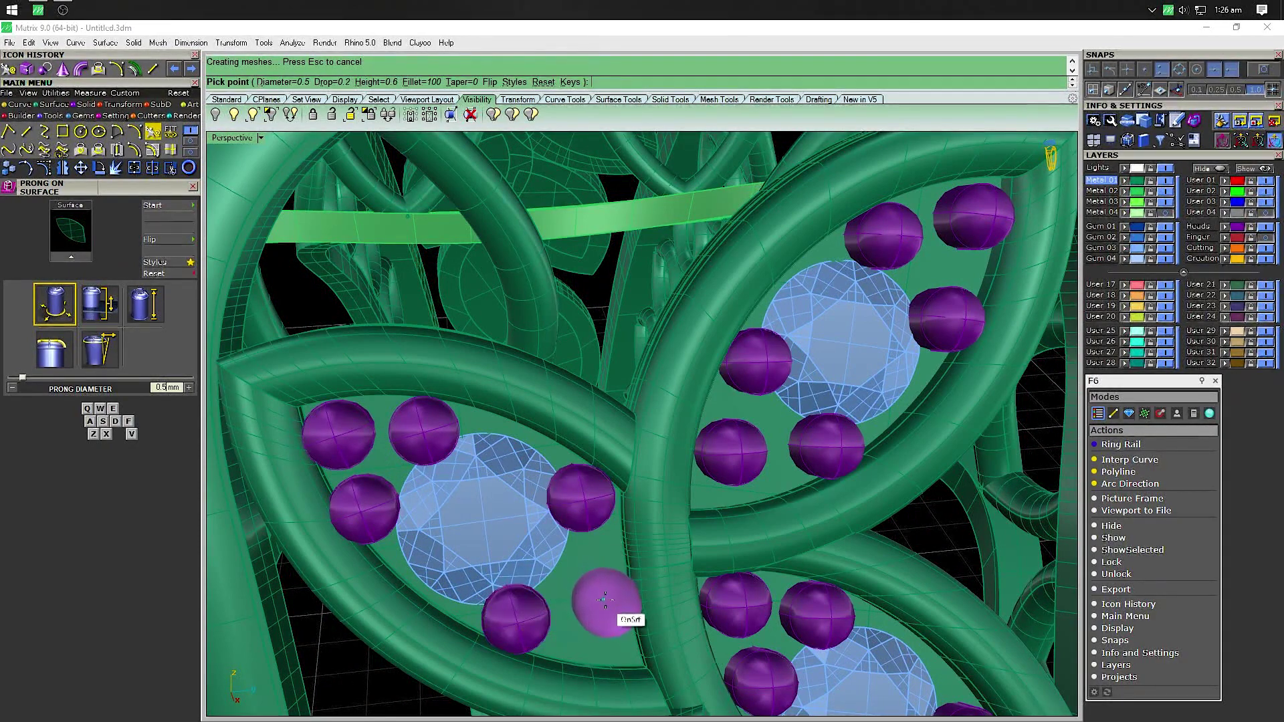
{"action": "left_click", "coordinate": [612, 602]}
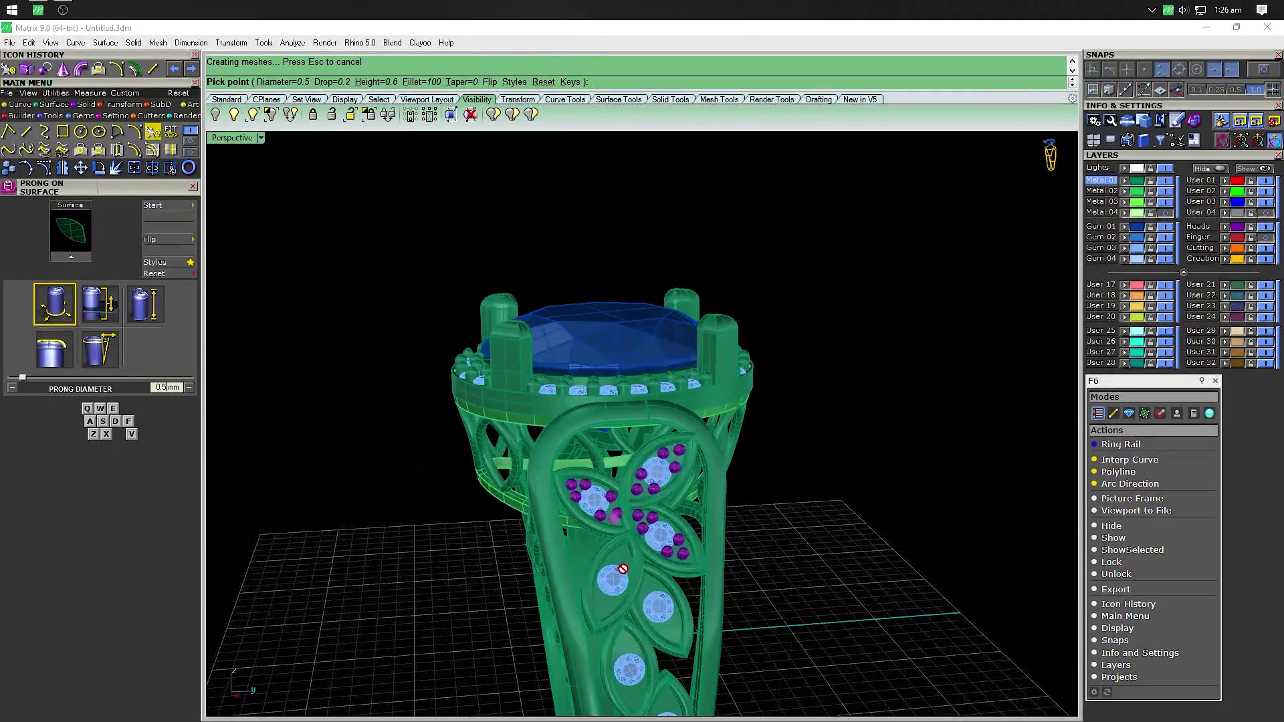
{"action": "scroll", "coordinate": [624, 563], "scroll_direction": "up", "scroll_amount": 1}
{"action": "scroll", "coordinate": [566, 448], "scroll_direction": "up", "scroll_amount": 2}
Nudge the right, lower, left and upper prongs closer around the upper-left leaf stone
{"action": "key", "text": "Return"}
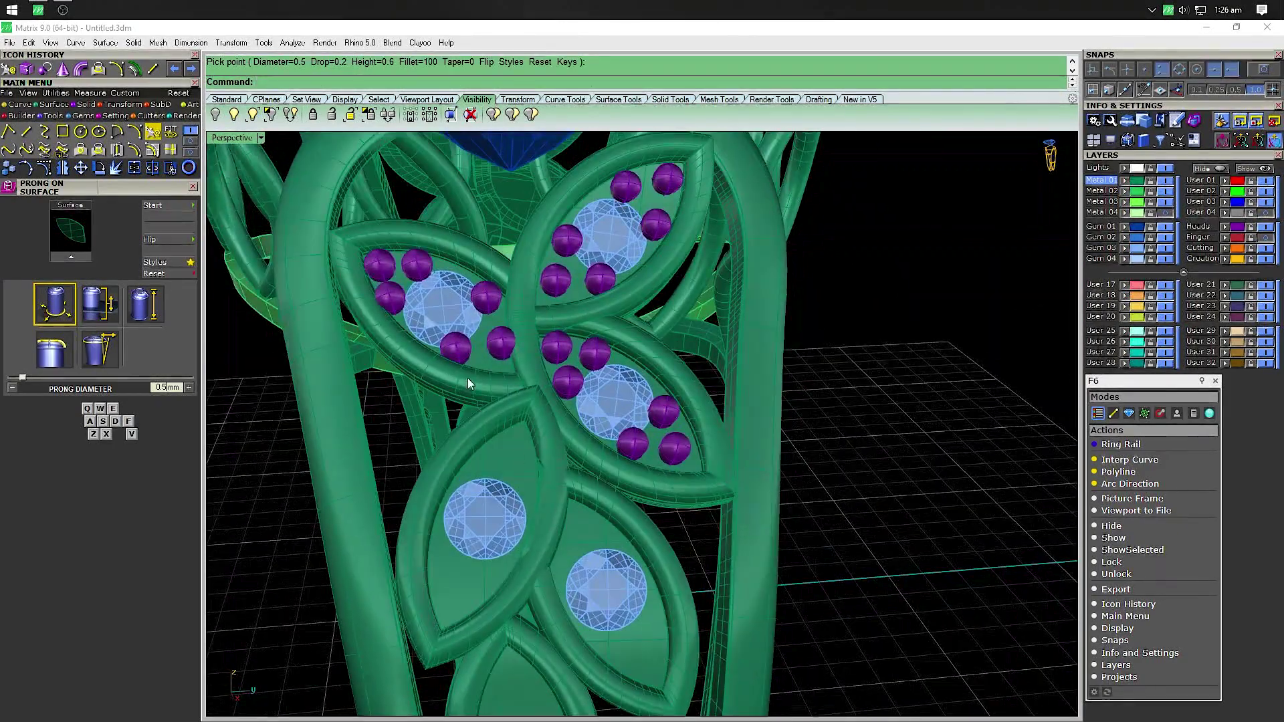
{"action": "scroll", "coordinate": [475, 396], "scroll_direction": "up", "scroll_amount": 4}
{"action": "scroll", "coordinate": [509, 418], "scroll_direction": "up", "scroll_amount": 4}
{"action": "scroll", "coordinate": [513, 422], "scroll_direction": "down", "scroll_amount": 4}
{"action": "left_click_drag", "start_coordinate": [512, 422], "coordinate": [527, 462]}
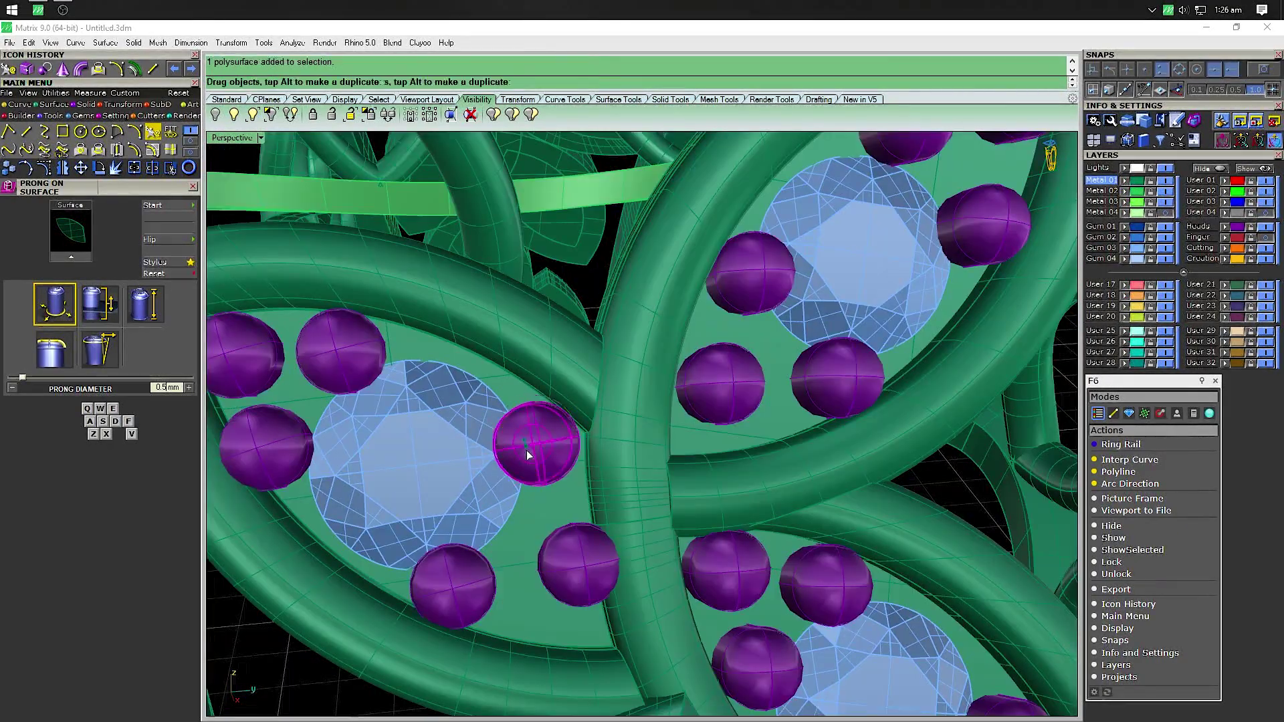
{"action": "left_click_drag", "start_coordinate": [452, 595], "coordinate": [472, 589]}
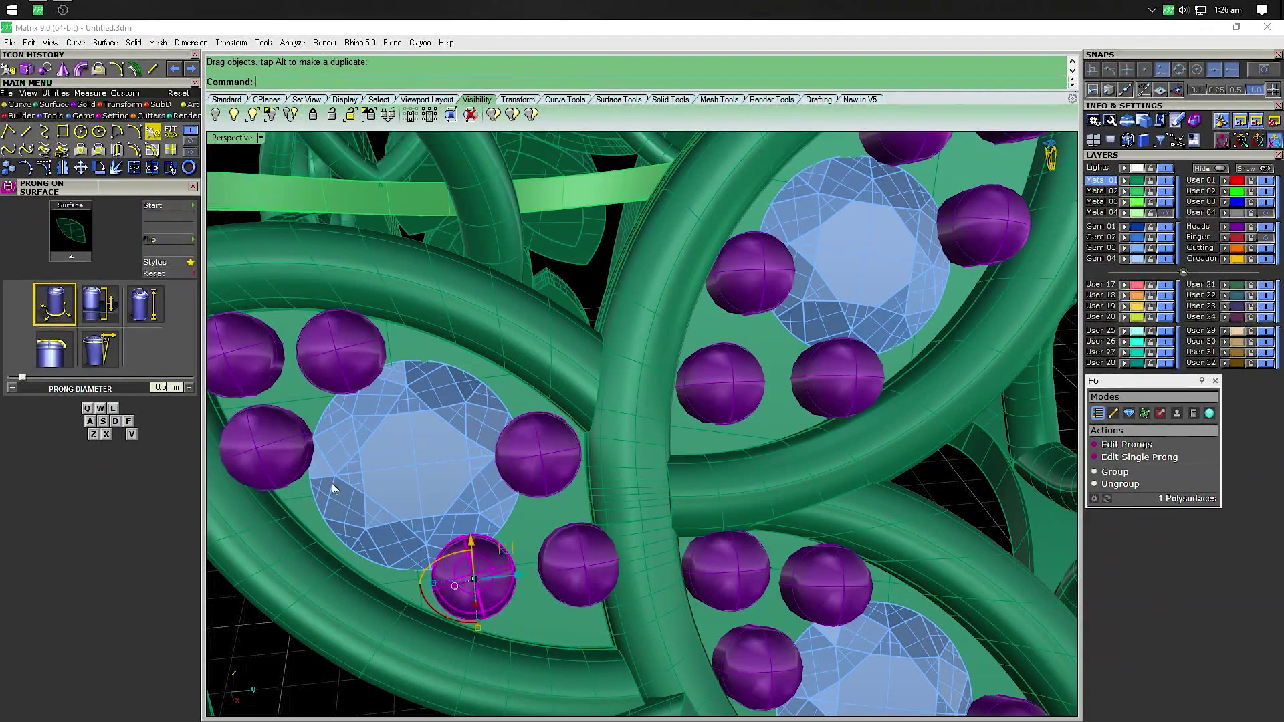
{"action": "left_click_drag", "start_coordinate": [284, 461], "coordinate": [302, 465]}
{"action": "left_click_drag", "start_coordinate": [349, 364], "coordinate": [348, 372]}
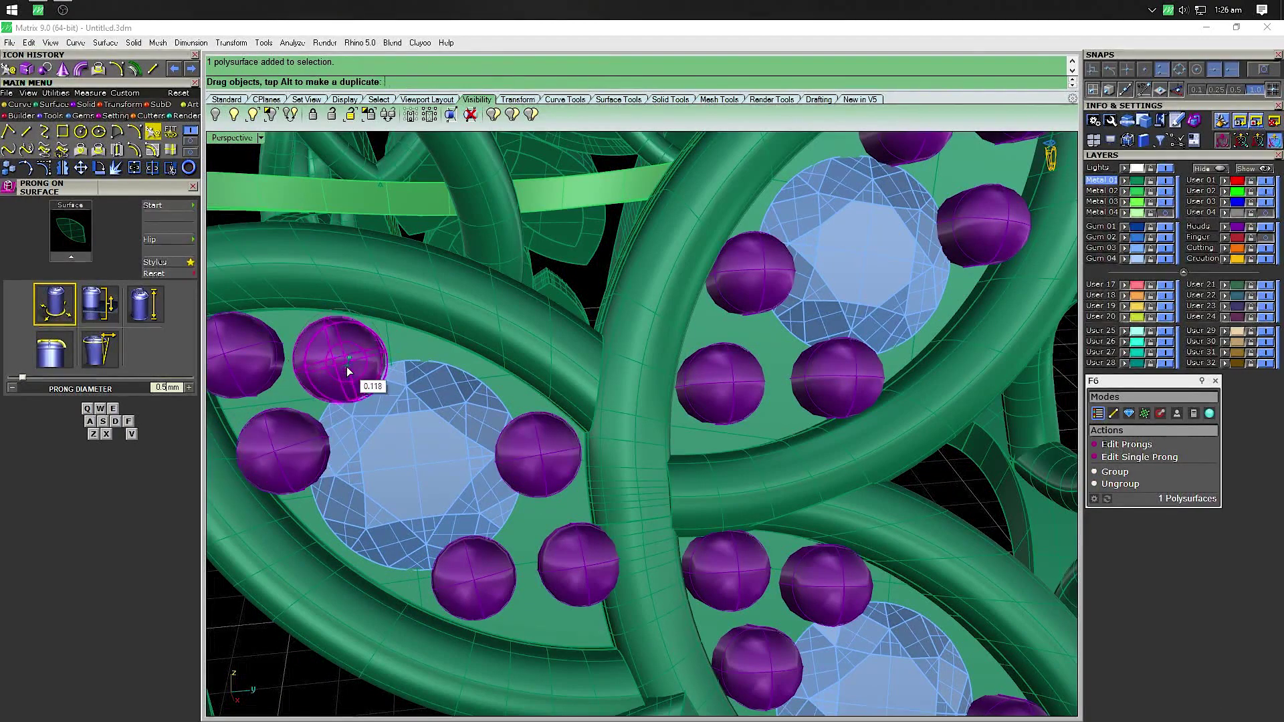
{"action": "scroll", "coordinate": [354, 371], "scroll_direction": "down", "scroll_amount": 5}
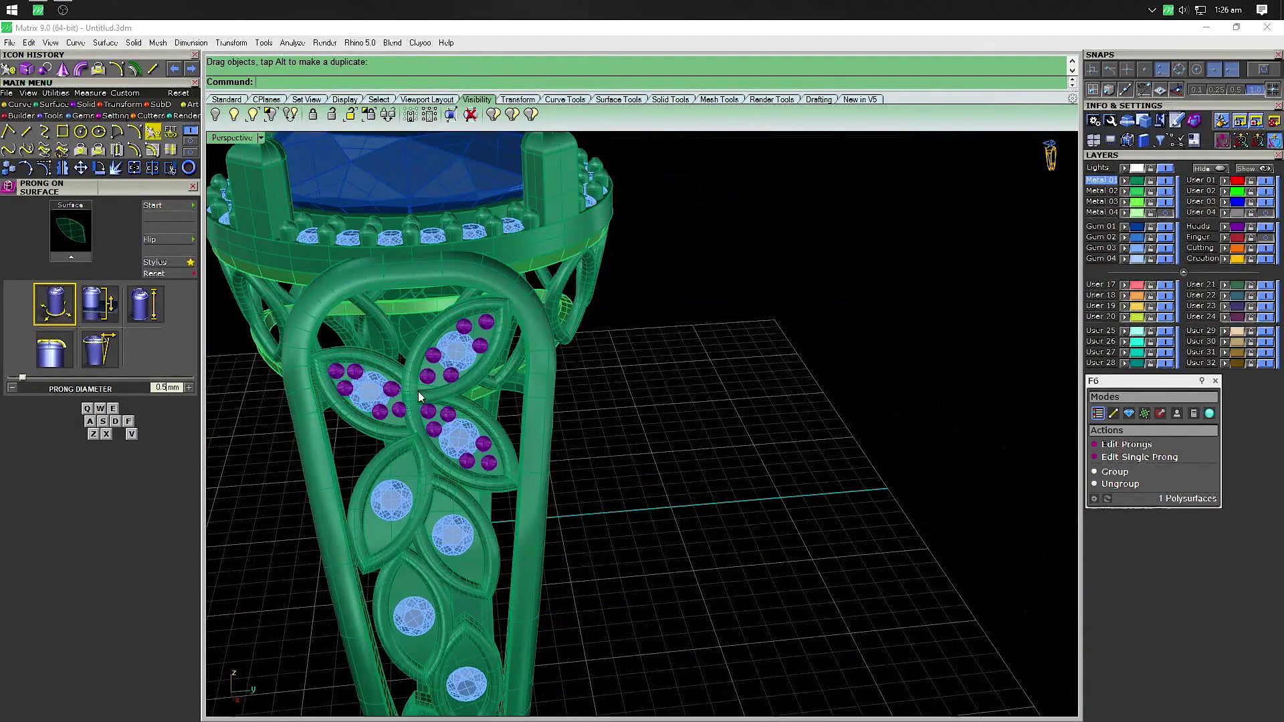
{"action": "key", "text": "Escape"}
{"action": "scroll", "coordinate": [395, 468], "scroll_direction": "up", "scroll_amount": 4}
{"action": "key", "text": "Return"}
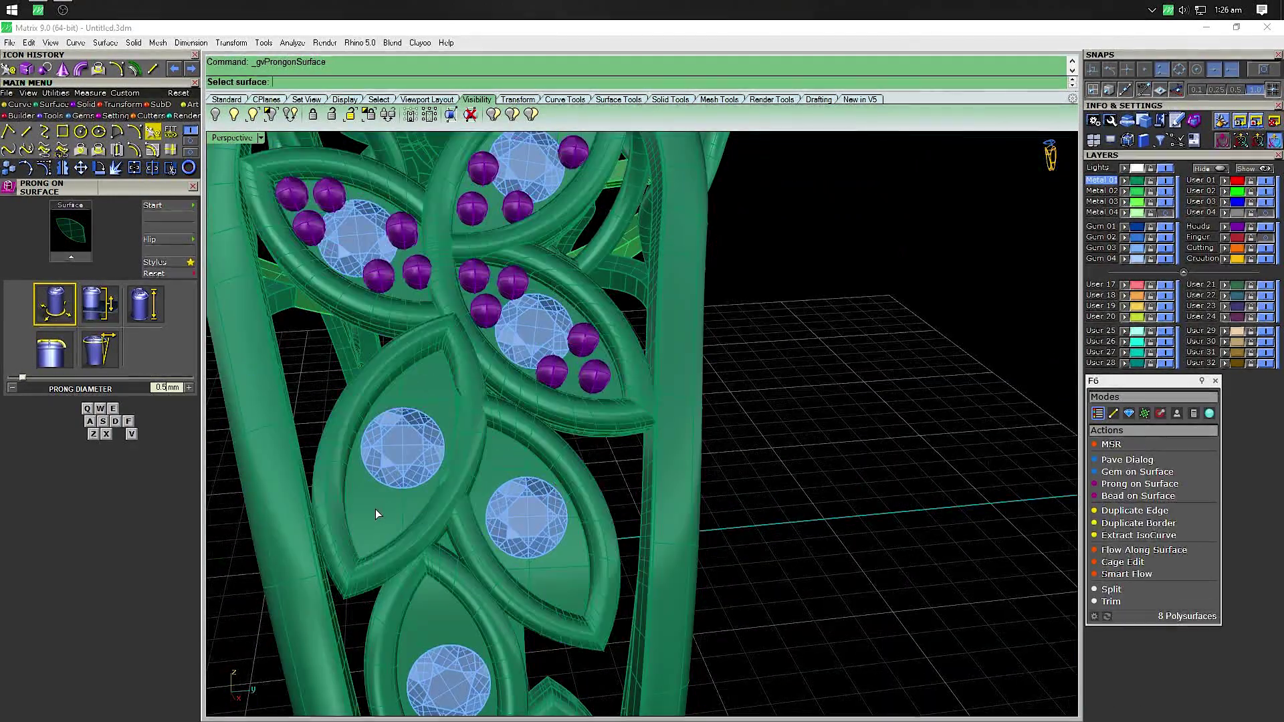
Place five purple prongs around the stone in the next leaf cell
{"action": "left_click", "coordinate": [375, 508]}
{"action": "scroll", "coordinate": [374, 510], "scroll_direction": "up", "scroll_amount": 5}
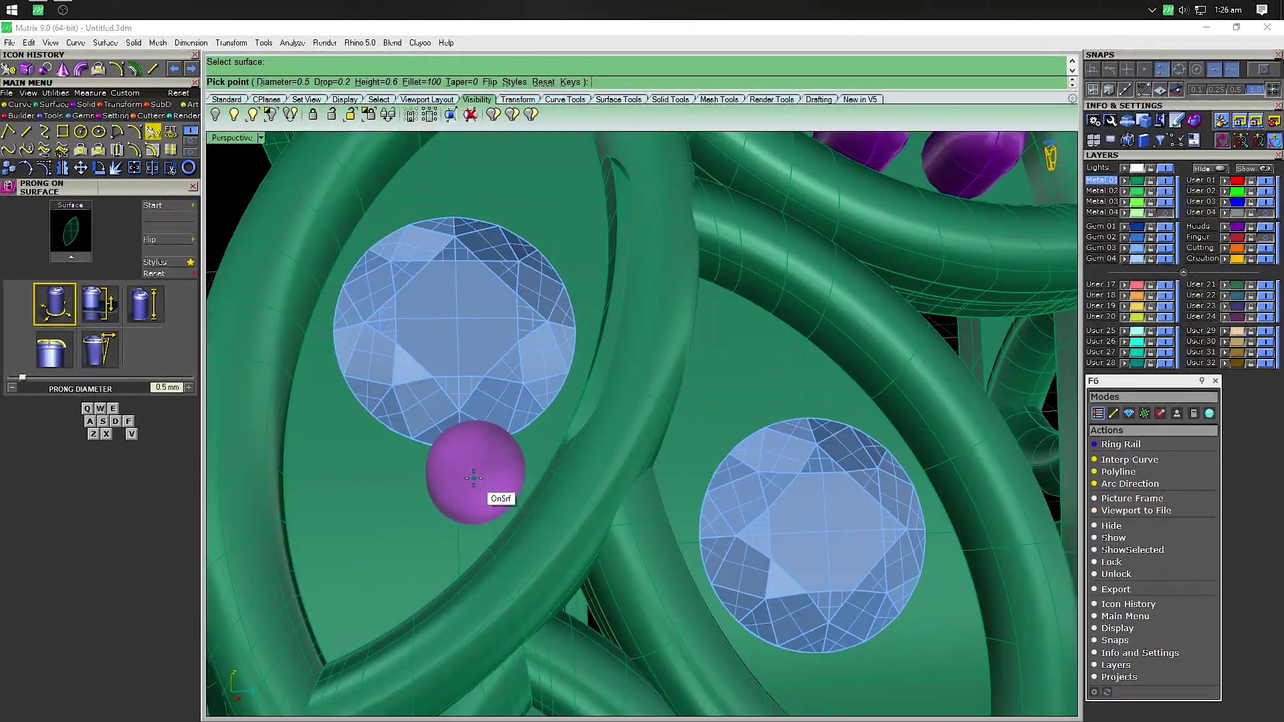
{"action": "left_click", "coordinate": [459, 491]}
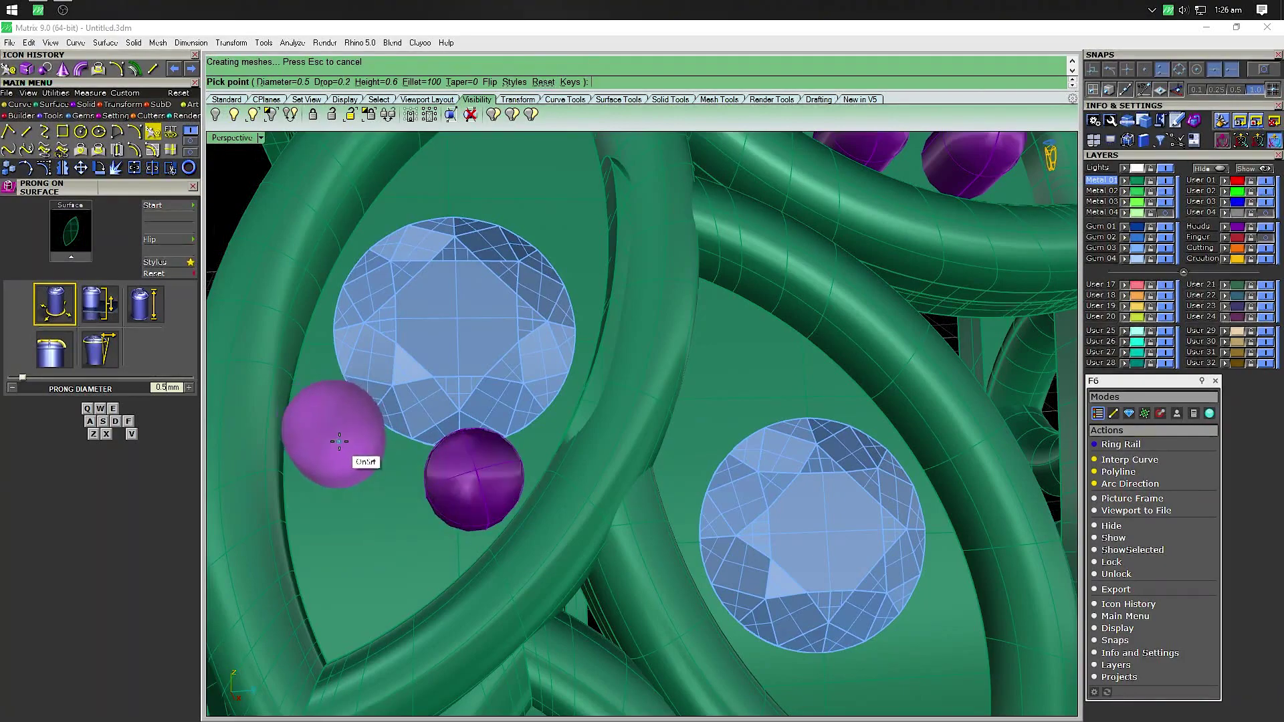
{"action": "left_click", "coordinate": [340, 441]}
{"action": "left_click", "coordinate": [361, 559]}
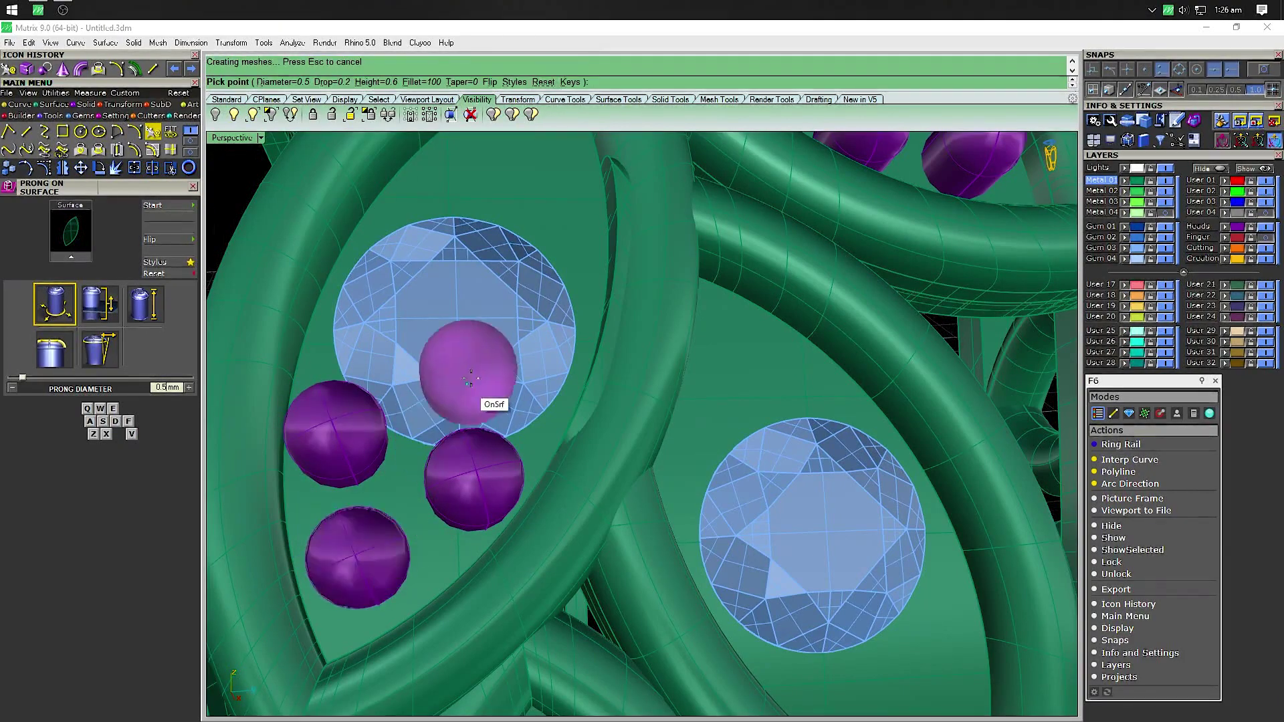
{"action": "scroll", "coordinate": [473, 395], "scroll_direction": "down", "scroll_amount": 3}
{"action": "scroll", "coordinate": [487, 453], "scroll_direction": "down", "scroll_amount": 2}
{"action": "mouse_move", "coordinate": [510, 518]}
{"action": "right_mouse_down"}
{"action": "mouse_move", "coordinate": [459, 166]}
{"action": "mouse_move", "coordinate": [455, 300]}
{"action": "right_mouse_up"}
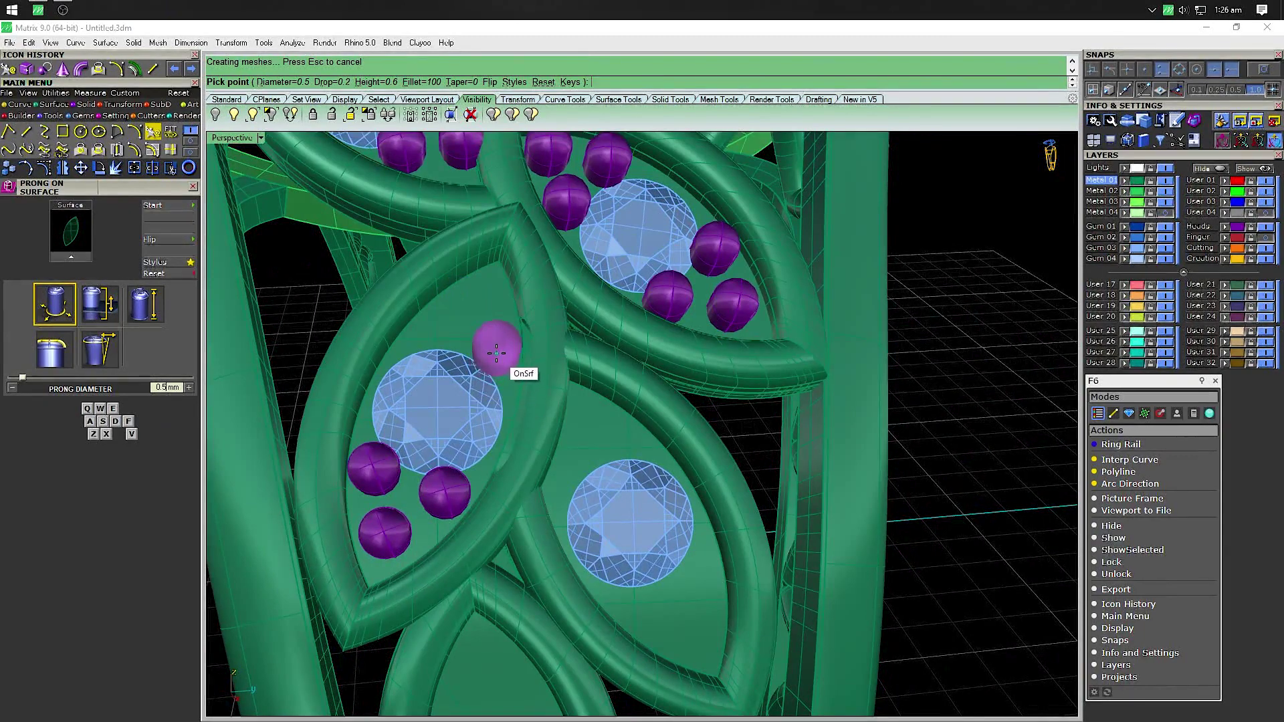
{"action": "left_click", "coordinate": [493, 353]}
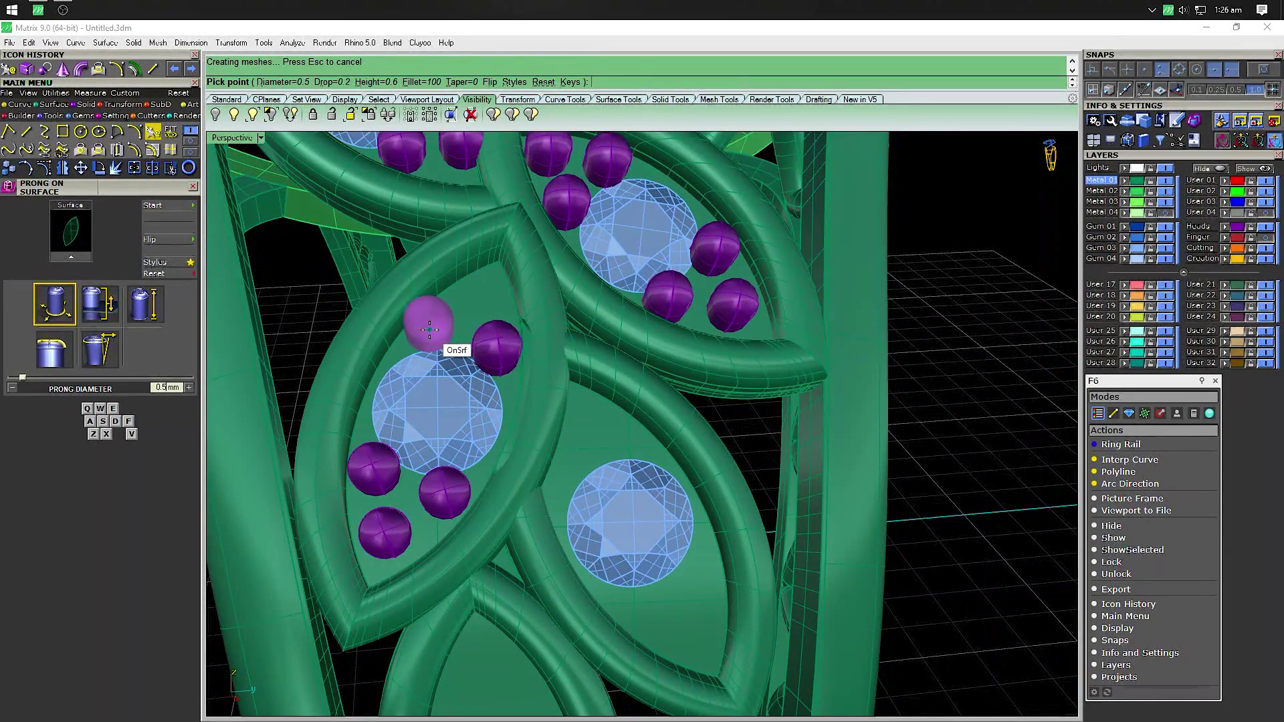
{"action": "left_click", "coordinate": [429, 329]}
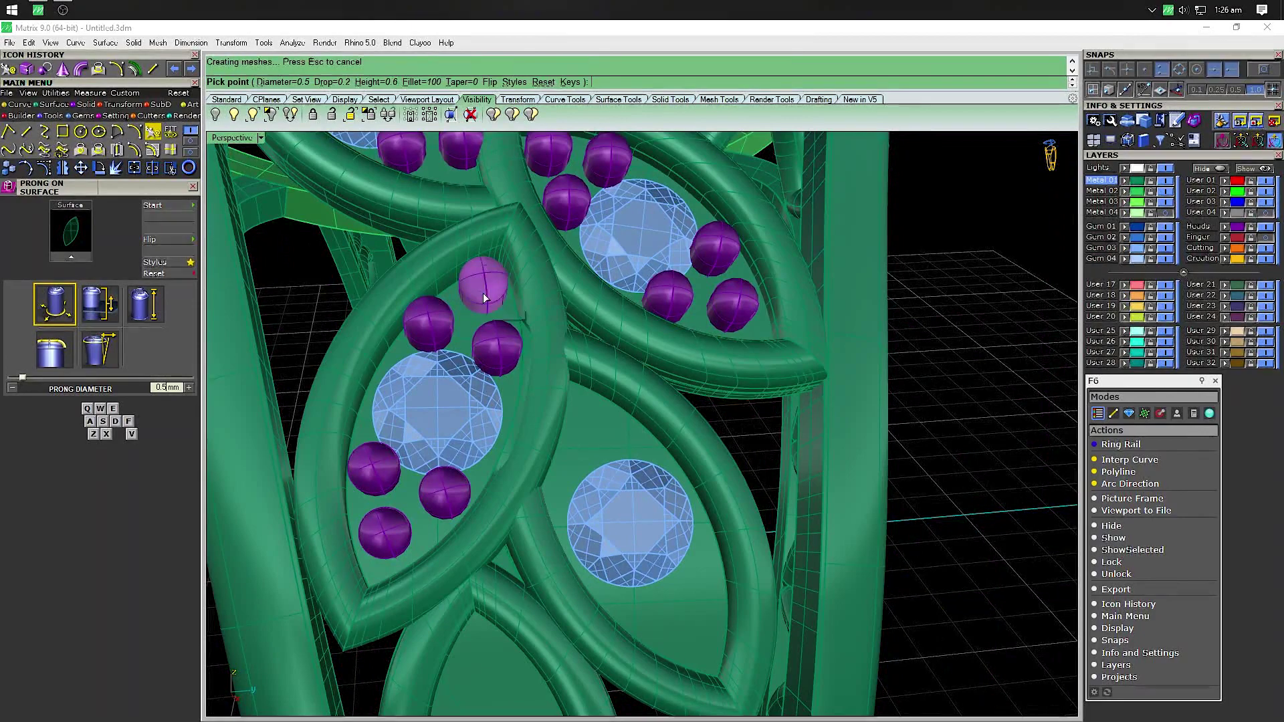
{"action": "key", "text": "Return"}
Nudge one of the new prongs slightly to the right
{"action": "scroll", "coordinate": [484, 298], "scroll_direction": "down", "scroll_amount": 5}
{"action": "scroll", "coordinate": [409, 498], "scroll_direction": "up", "scroll_amount": 2}
{"action": "scroll", "coordinate": [420, 507], "scroll_direction": "up", "scroll_amount": 5}
{"action": "scroll", "coordinate": [425, 512], "scroll_direction": "up", "scroll_amount": 3}
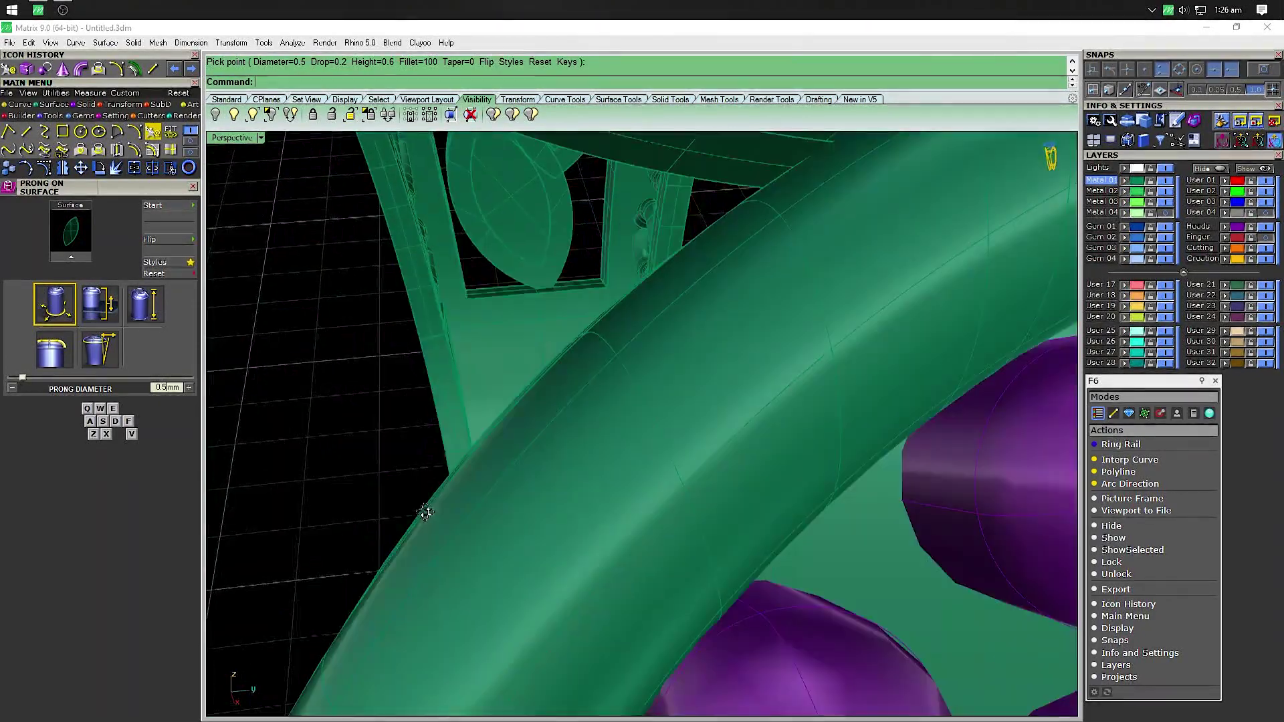
{"action": "scroll", "coordinate": [425, 512], "scroll_direction": "down", "scroll_amount": 5}
{"action": "scroll", "coordinate": [481, 367], "scroll_direction": "up", "scroll_amount": 2}
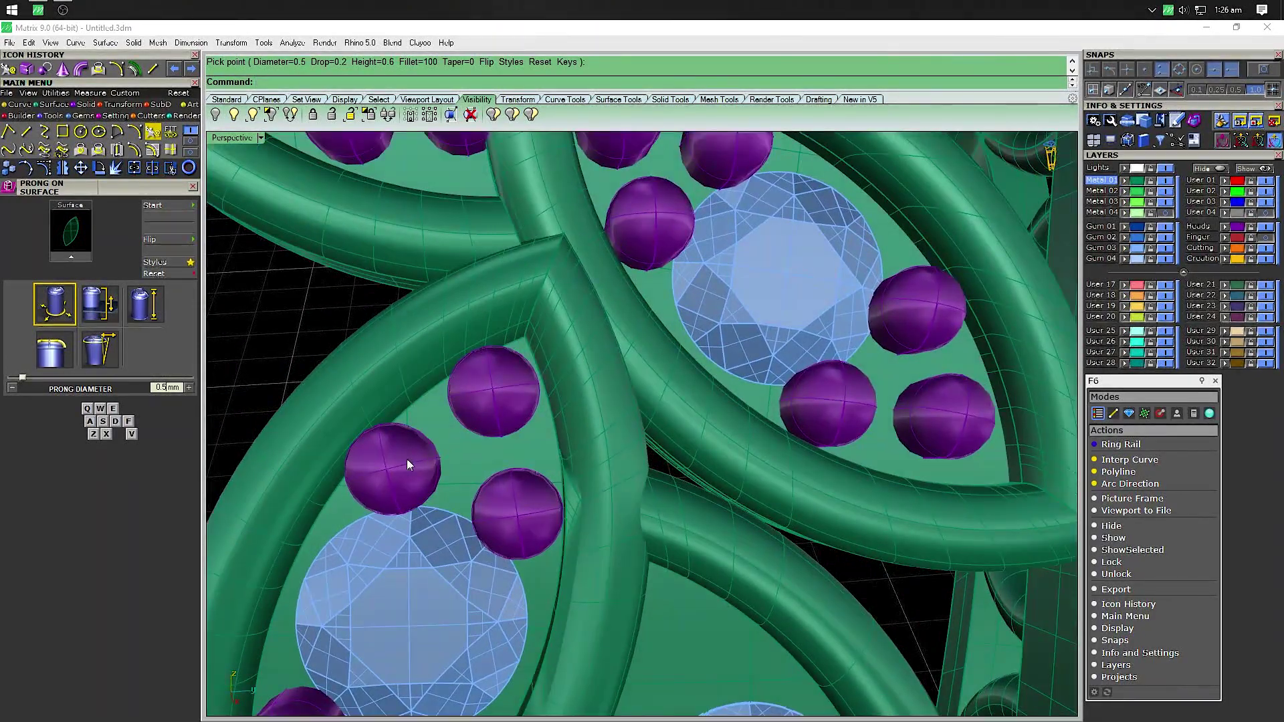
{"action": "left_click_drag", "start_coordinate": [409, 463], "coordinate": [419, 460]}
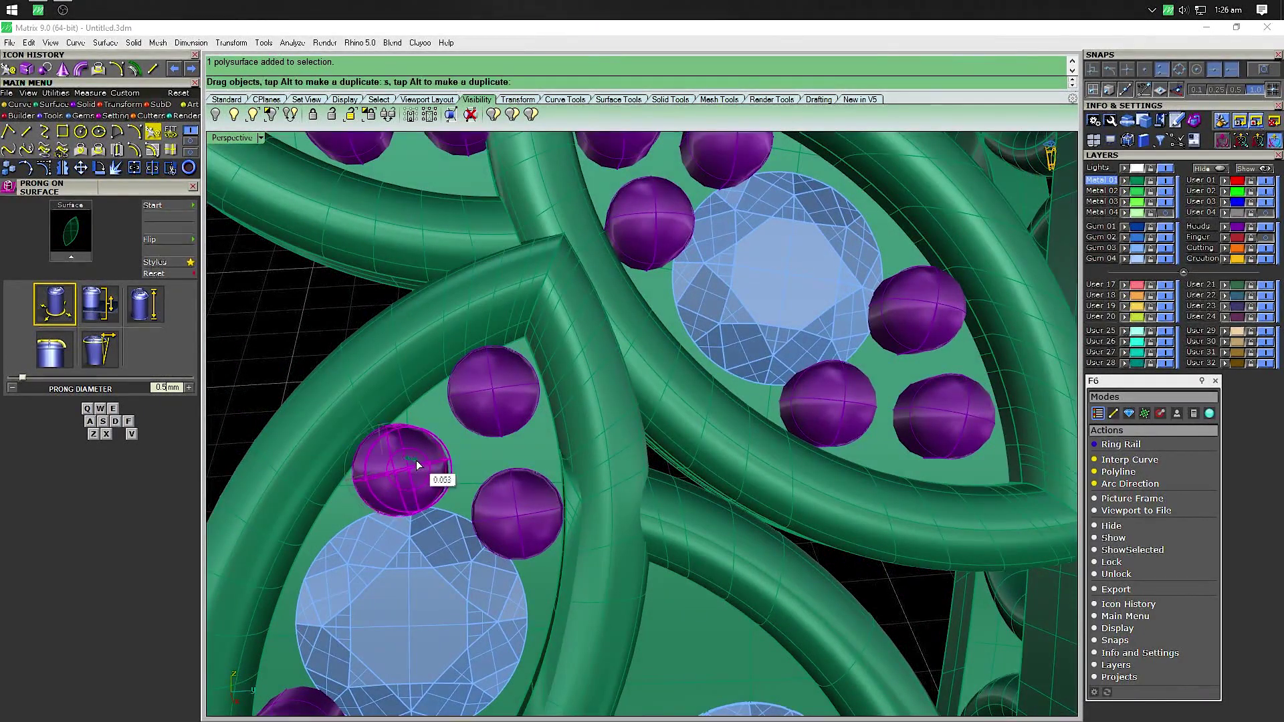
{"action": "left_click", "coordinate": [317, 318]}
Ring the following leaf cell's stone with six prongs on its surface
{"action": "scroll", "coordinate": [401, 401], "scroll_direction": "down", "scroll_amount": 5}
{"action": "scroll", "coordinate": [490, 463], "scroll_direction": "up", "scroll_amount": 3}
{"action": "scroll", "coordinate": [533, 473], "scroll_direction": "up", "scroll_amount": 2}
{"action": "left_click", "coordinate": [534, 473]}
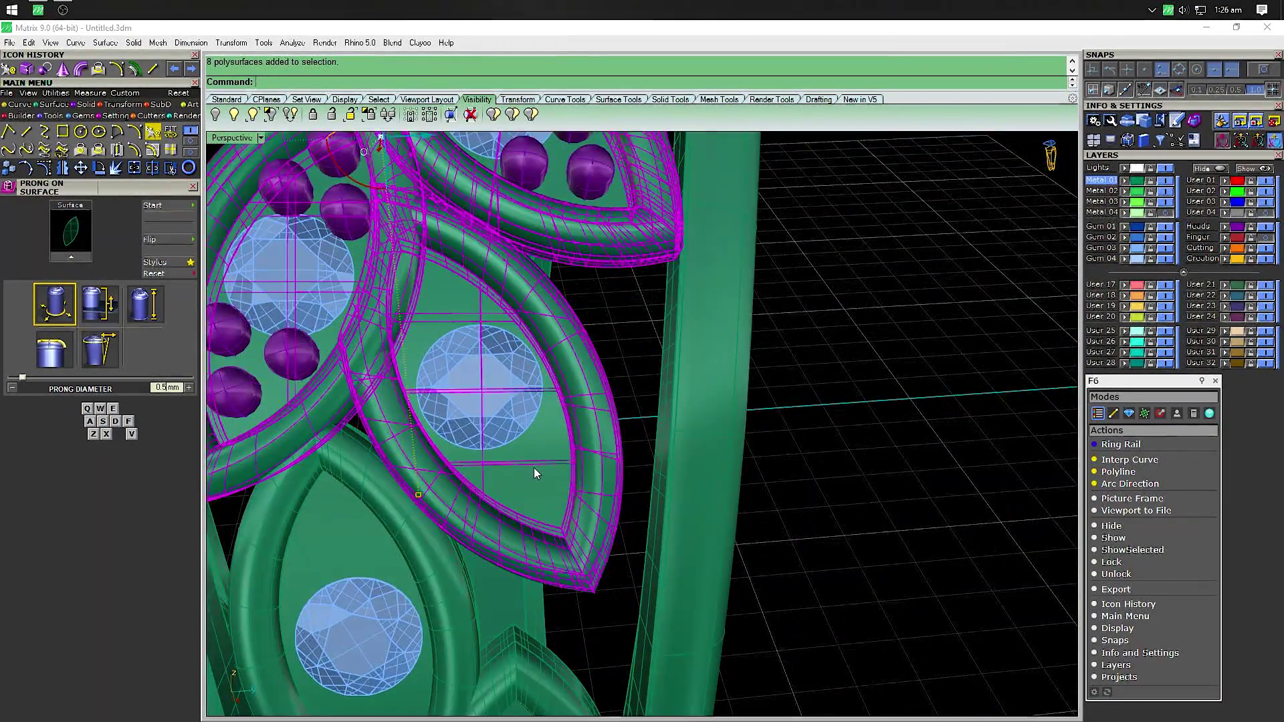
{"action": "key", "text": "Return"}
{"action": "left_click", "coordinate": [531, 463]}
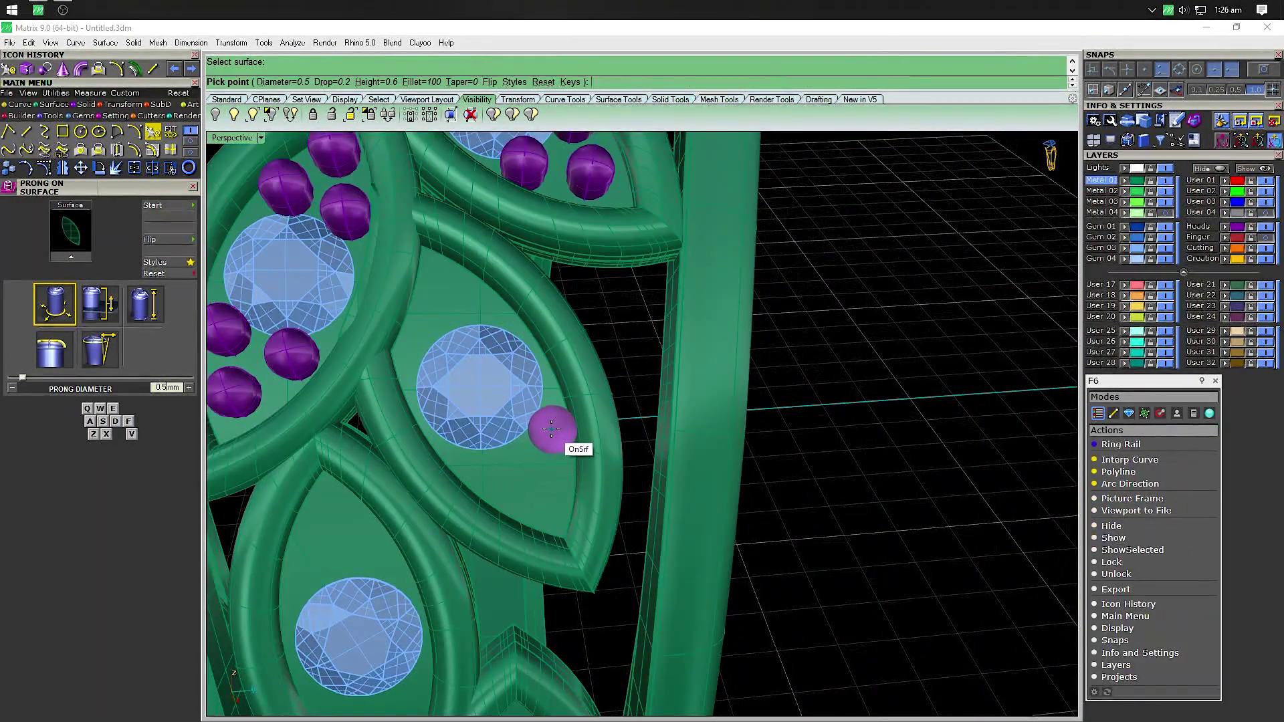
{"action": "left_click", "coordinate": [548, 431]}
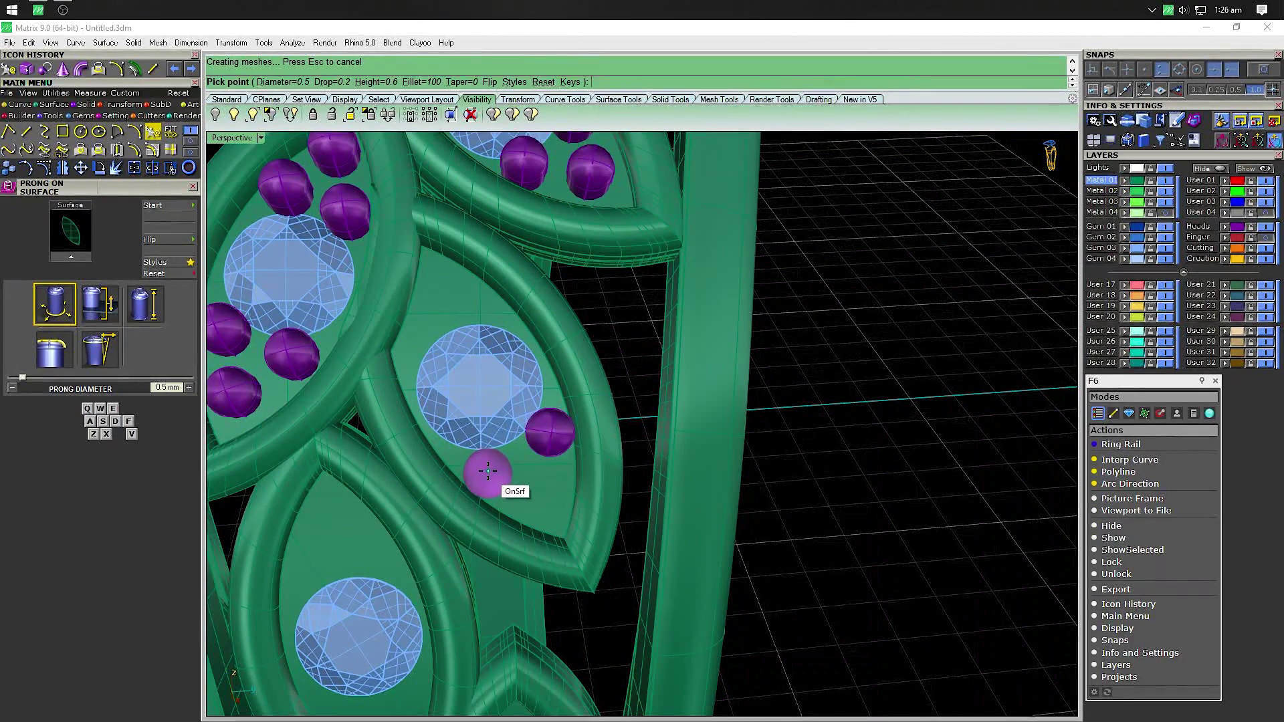
{"action": "left_click", "coordinate": [487, 472]}
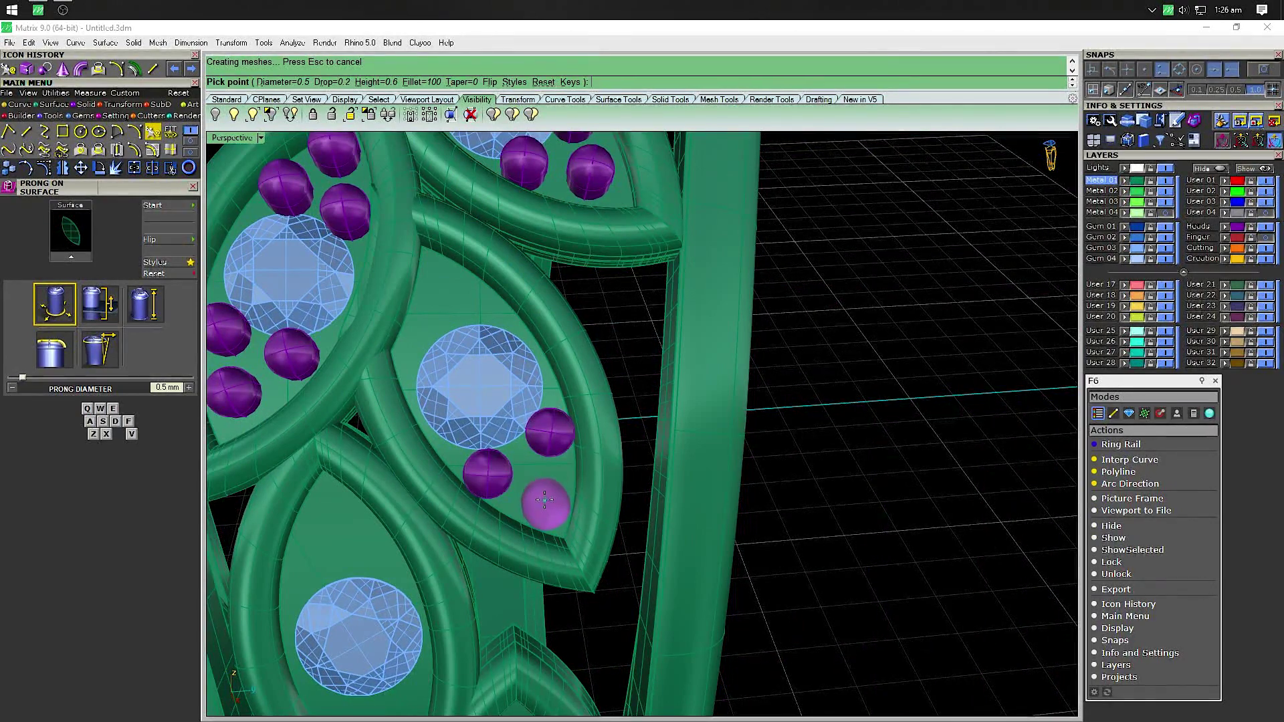
{"action": "left_click", "coordinate": [545, 499]}
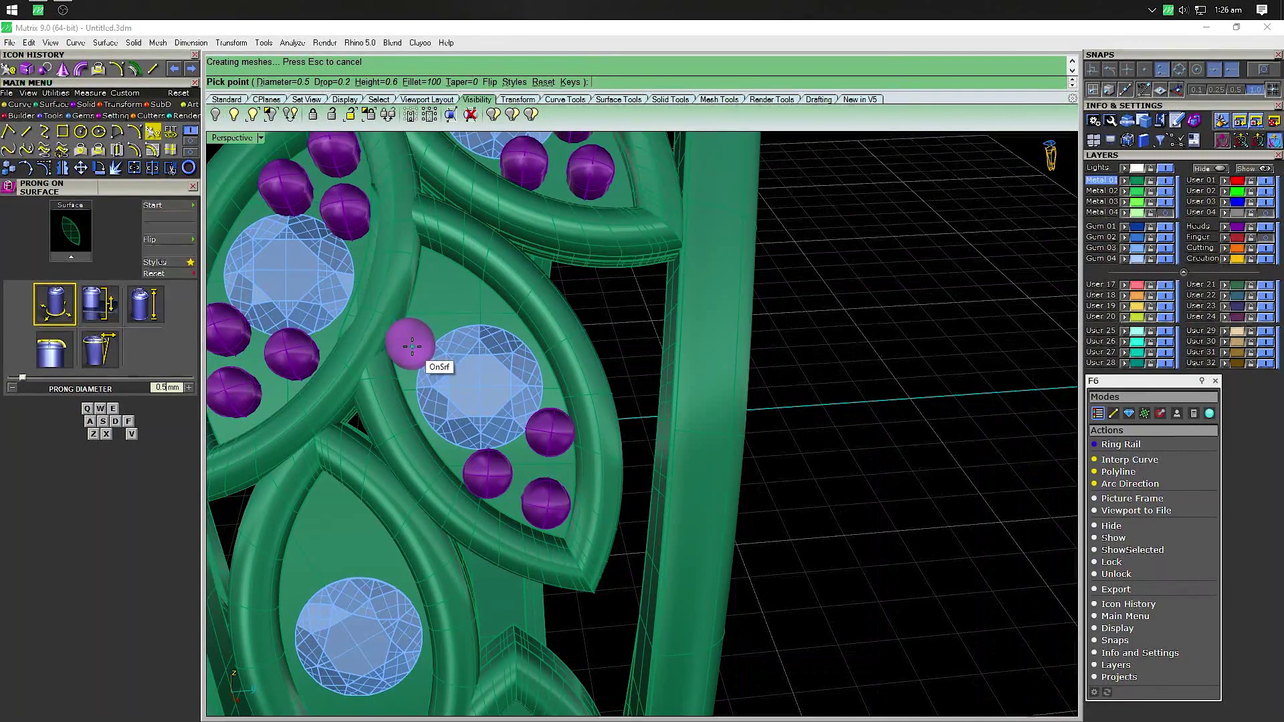
{"action": "left_click", "coordinate": [412, 342]}
{"action": "left_click", "coordinate": [476, 310]}
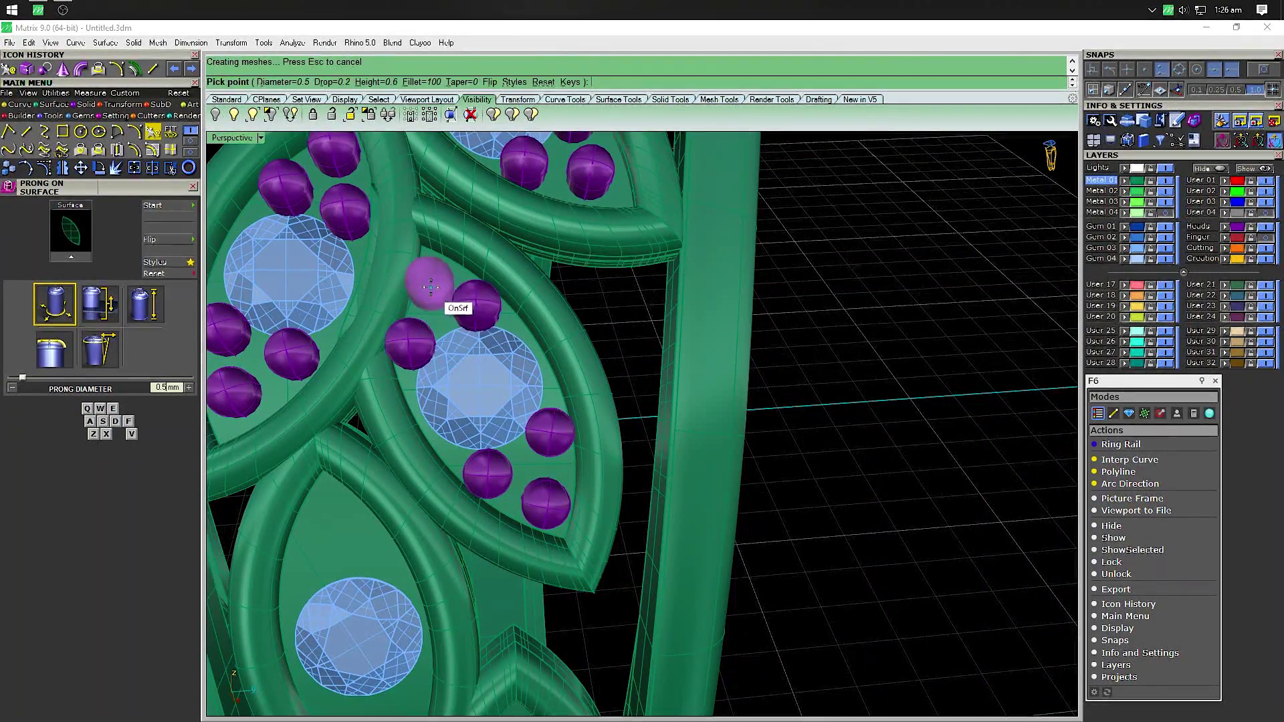
{"action": "left_click", "coordinate": [421, 286]}
{"action": "scroll", "coordinate": [421, 314], "scroll_direction": "down", "scroll_amount": 3}
{"action": "scroll", "coordinate": [421, 327], "scroll_direction": "down", "scroll_amount": 2}
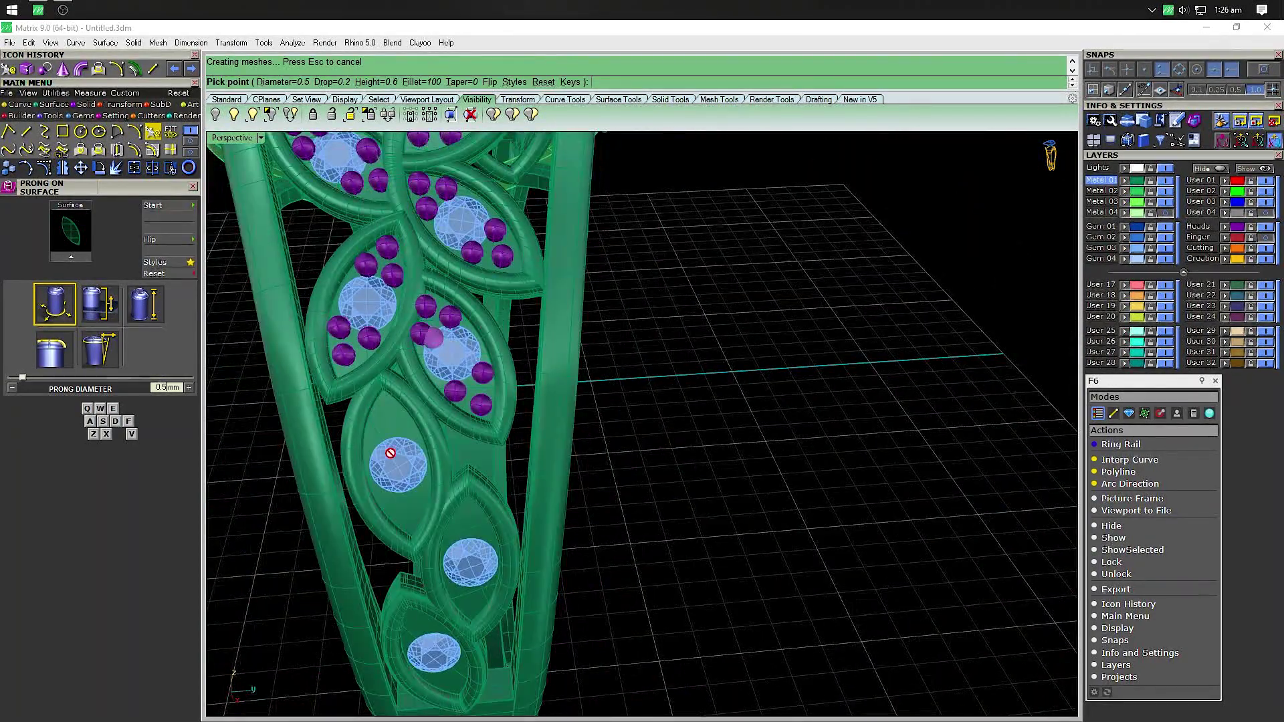
{"action": "right_click", "coordinate": [395, 421]}
Add three prongs around the stone in the next leaf cell
{"action": "scroll", "coordinate": [396, 415], "scroll_direction": "up", "scroll_amount": 2}
{"action": "left_click", "coordinate": [402, 369]}
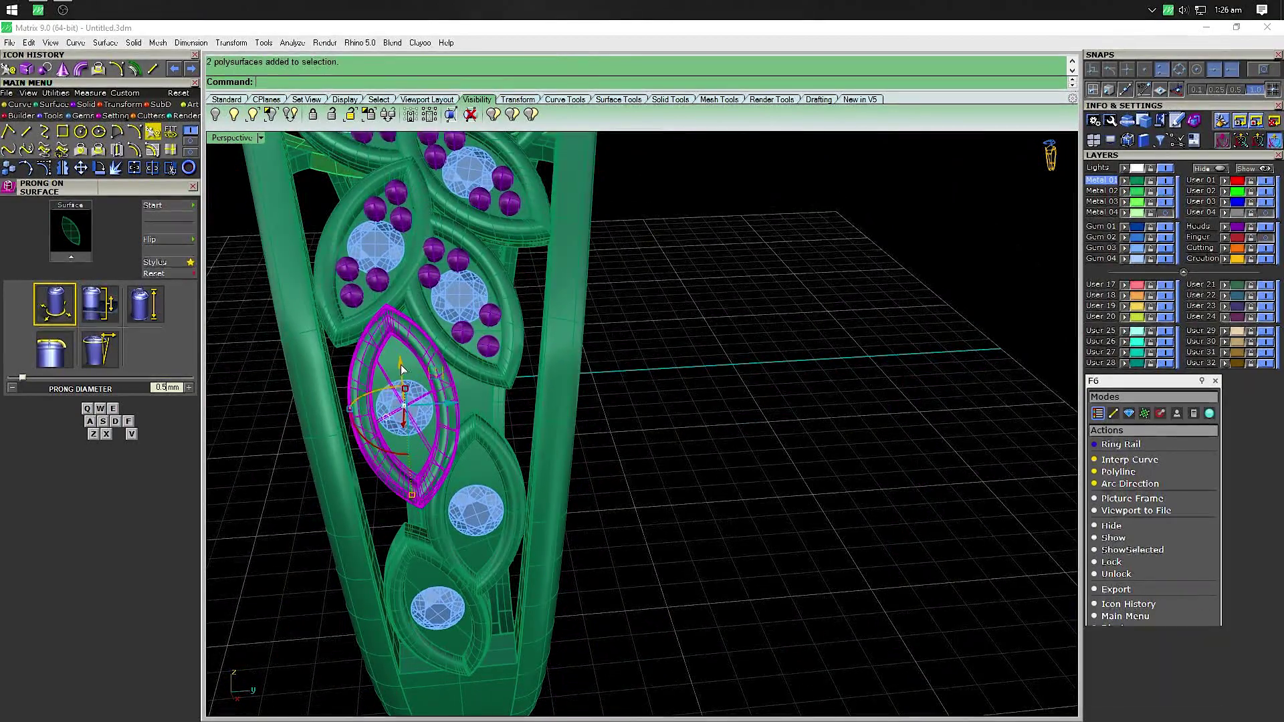
{"action": "right_click", "coordinate": [390, 358]}
{"action": "scroll", "coordinate": [388, 375], "scroll_direction": "up", "scroll_amount": 2}
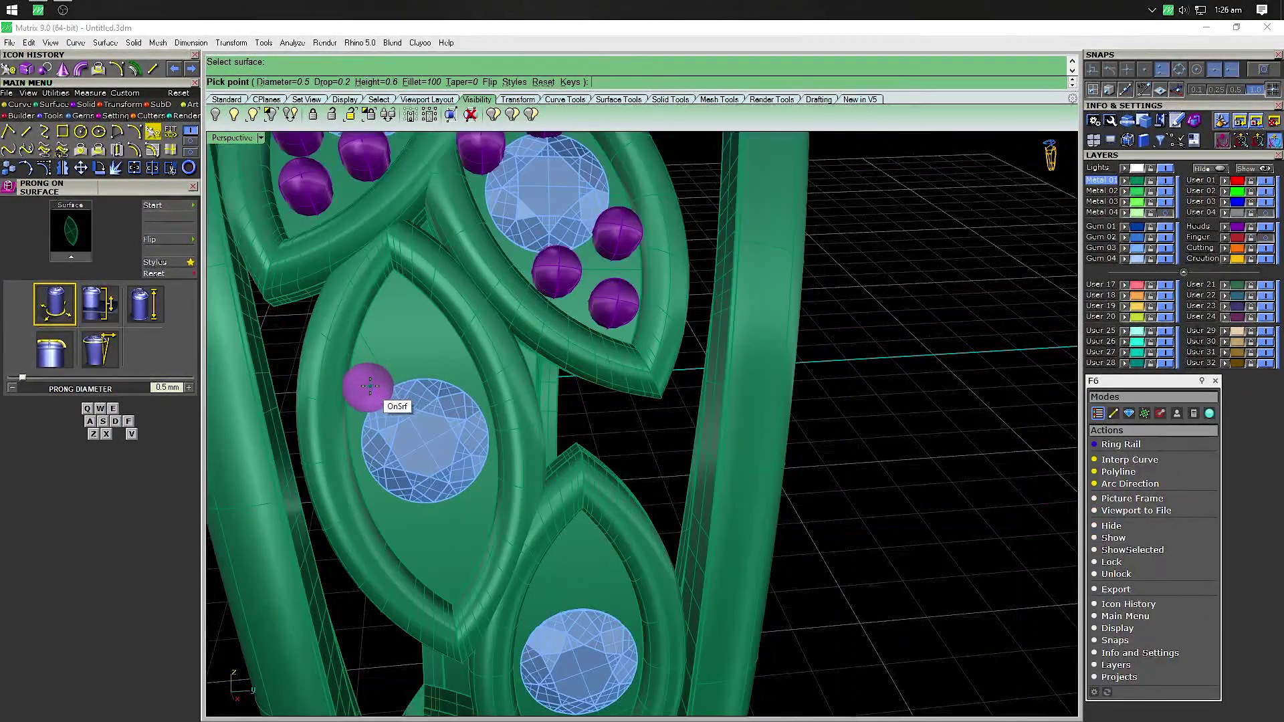
{"action": "left_click", "coordinate": [445, 366]}
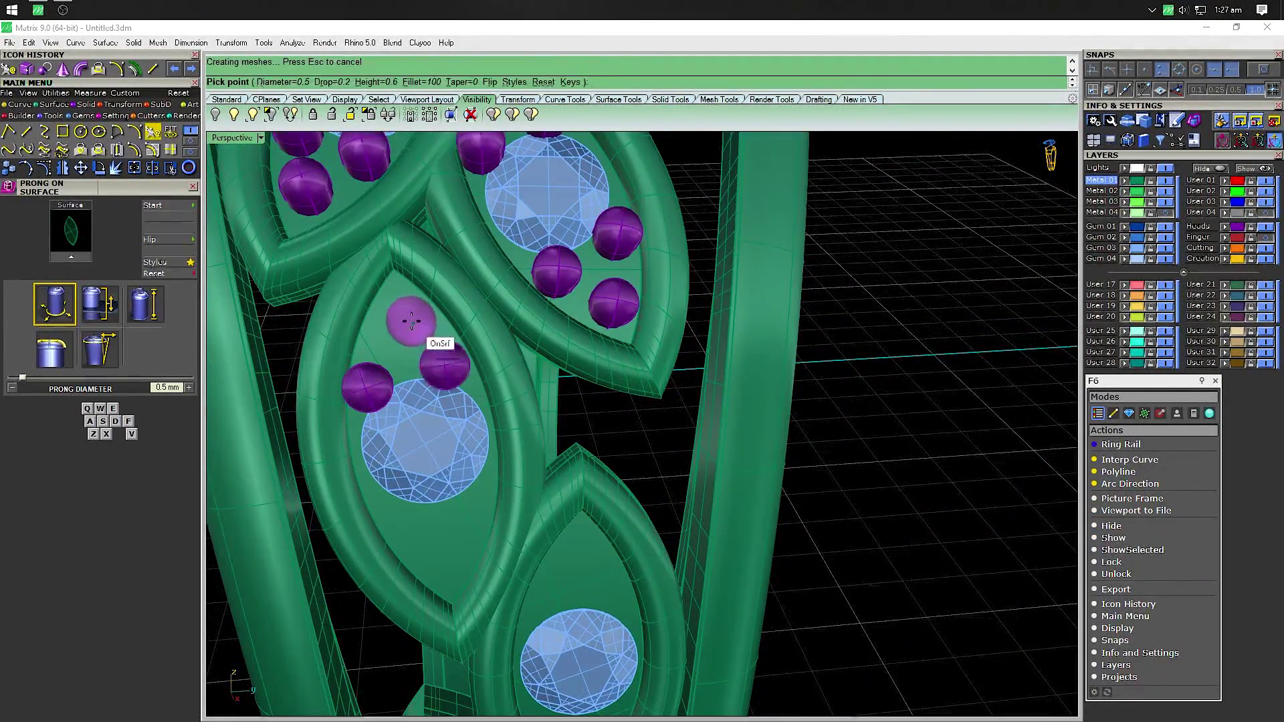
{"action": "left_click", "coordinate": [400, 316]}
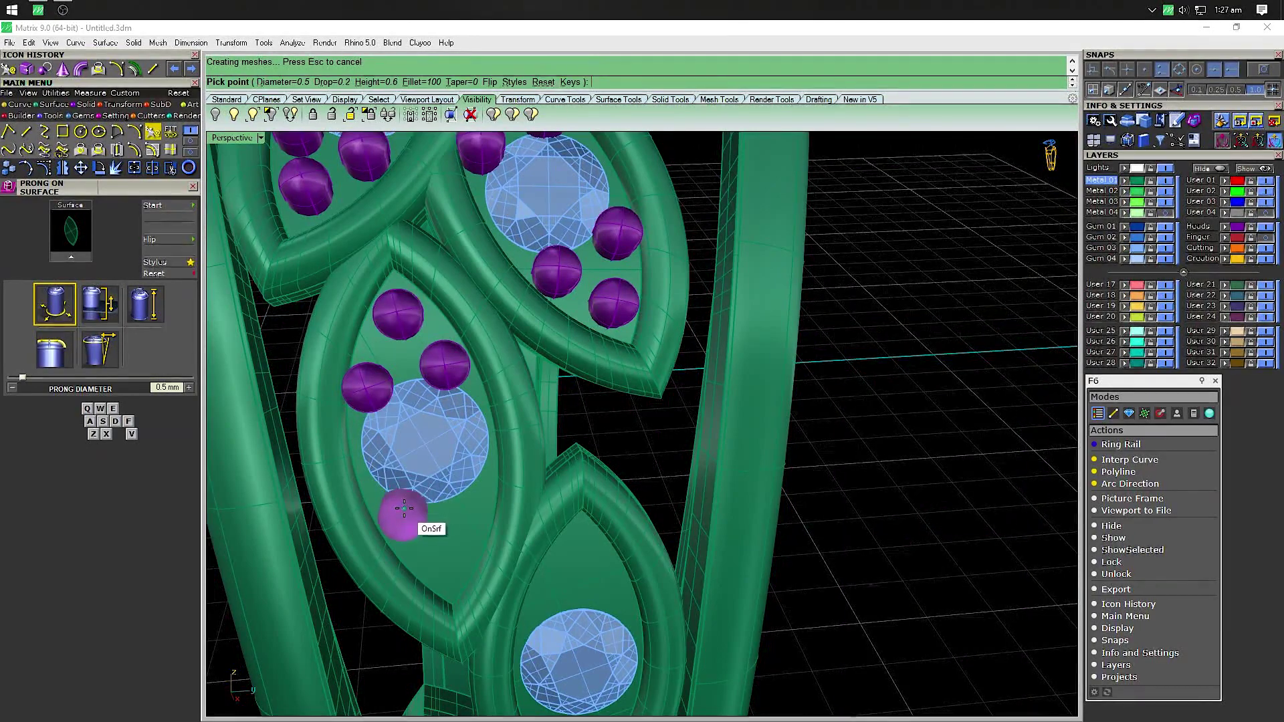
{"action": "left_click", "coordinate": [471, 506]}
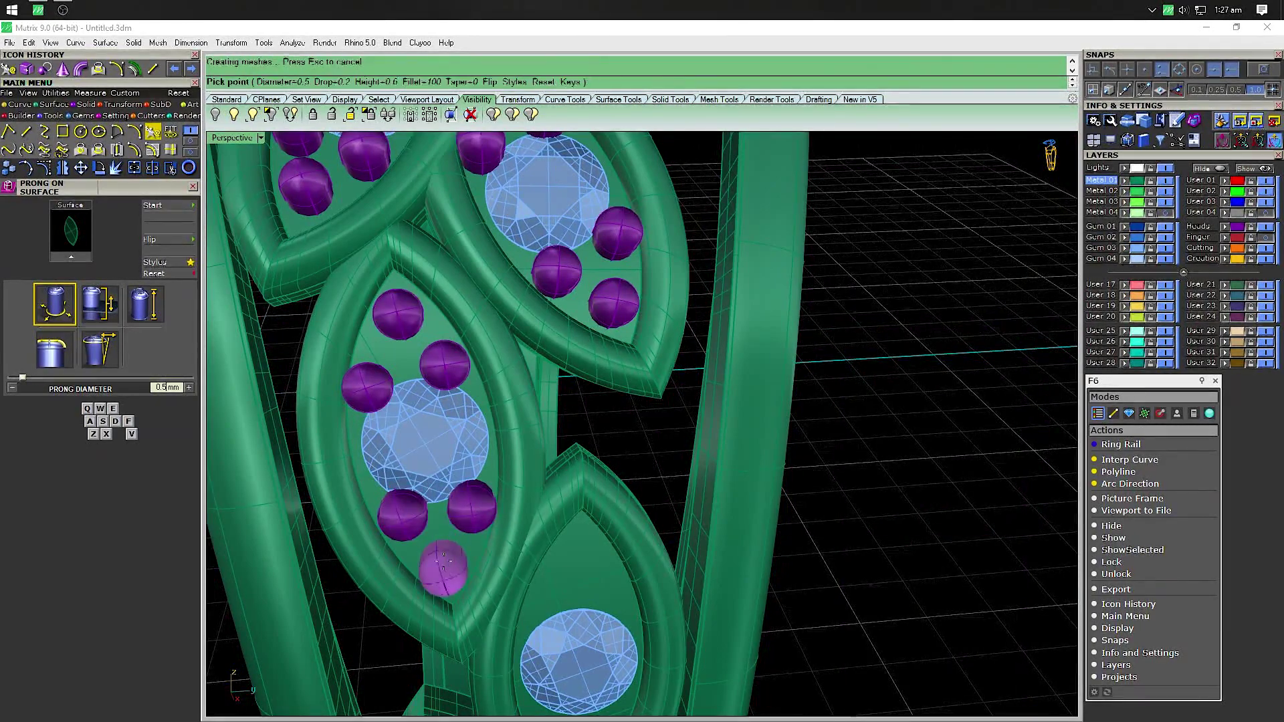
{"action": "key", "text": "Return"}
Drag one prong slightly left so it sits clear of its stone
{"action": "left_click", "coordinate": [368, 380]}
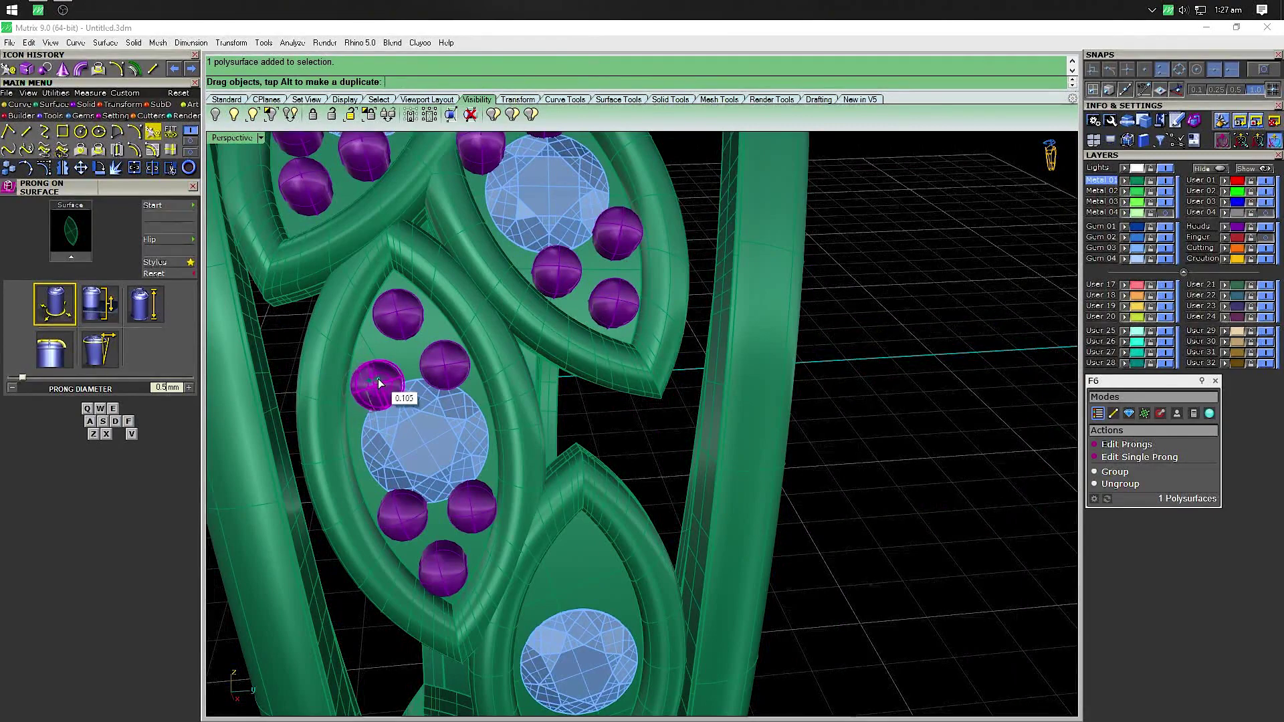
{"action": "key", "text": "Escape"}
{"action": "scroll", "coordinate": [653, 451], "scroll_direction": "down", "scroll_amount": 5}
{"action": "right_click_drag", "start_coordinate": [589, 454], "coordinate": [615, 468]}
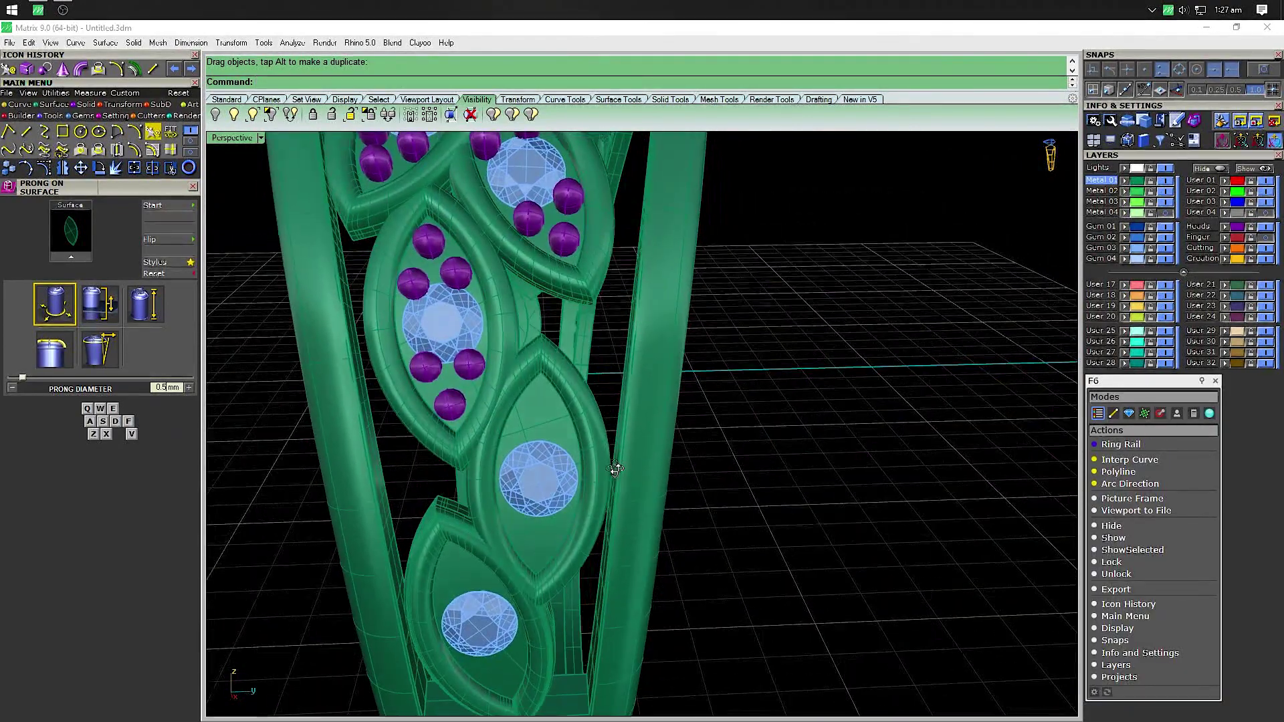
{"action": "scroll", "coordinate": [615, 469], "scroll_direction": "up", "scroll_amount": 2}
{"action": "scroll", "coordinate": [436, 344], "scroll_direction": "up", "scroll_amount": 5}
{"action": "scroll", "coordinate": [483, 400], "scroll_direction": "up", "scroll_amount": 3}
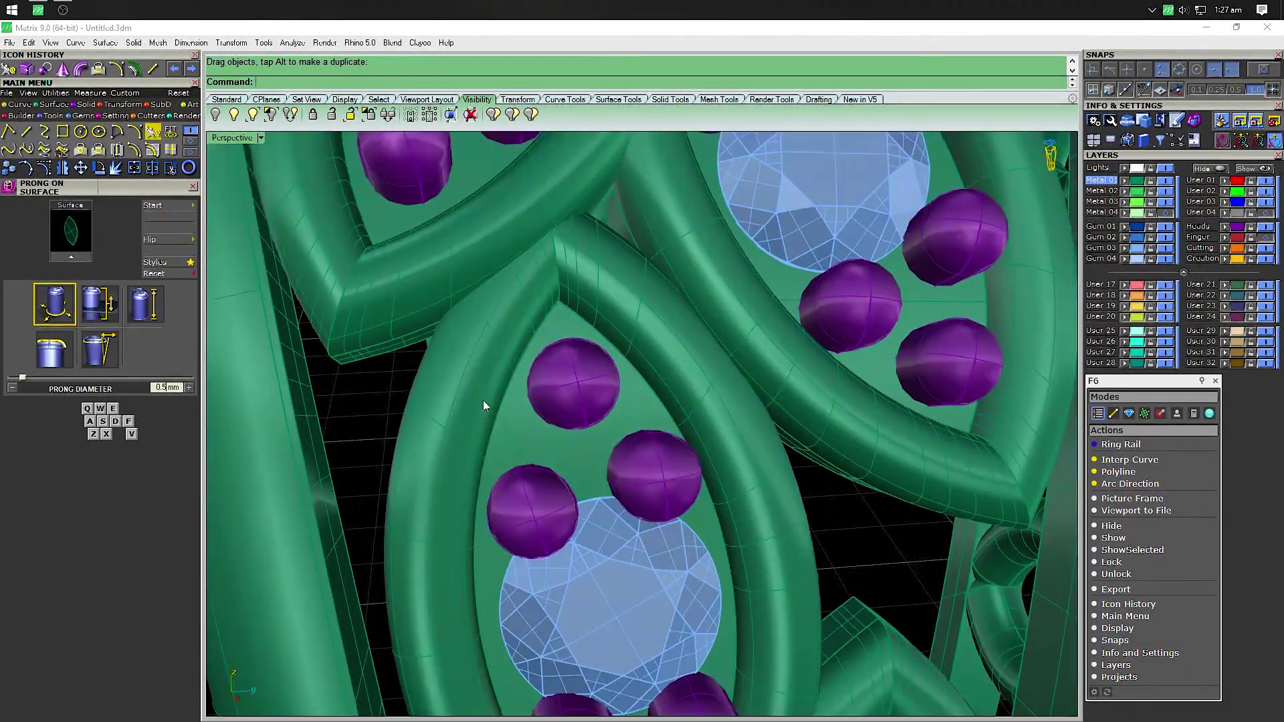
{"action": "right_click_drag", "start_coordinate": [482, 400], "coordinate": [493, 385]}
{"action": "left_click_drag", "start_coordinate": [528, 355], "coordinate": [541, 344]}
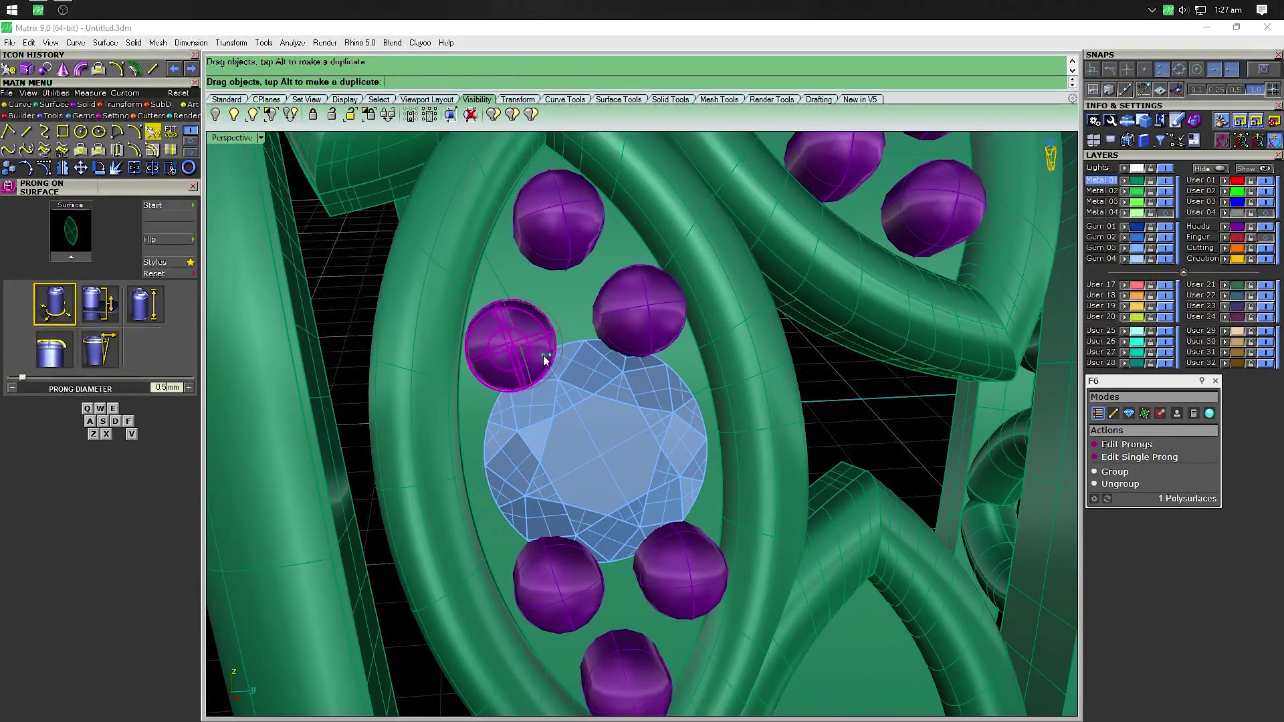
{"action": "scroll", "coordinate": [829, 396], "scroll_direction": "down", "scroll_amount": 5}
{"action": "scroll", "coordinate": [809, 476], "scroll_direction": "down", "scroll_amount": 3}
{"action": "key", "text": "Return"}
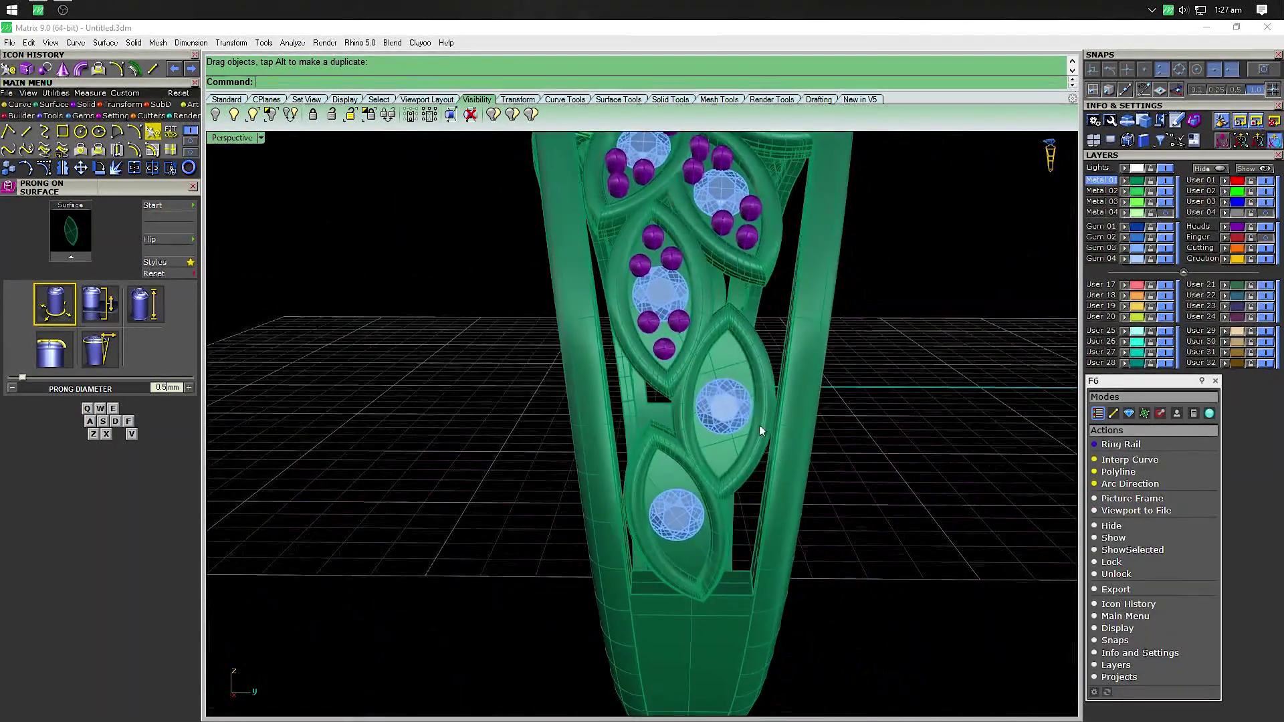
Place four prongs around the stone in the lower leaf cell
{"action": "scroll", "coordinate": [725, 367], "scroll_direction": "up", "scroll_amount": 3}
{"action": "left_click", "coordinate": [725, 367]}
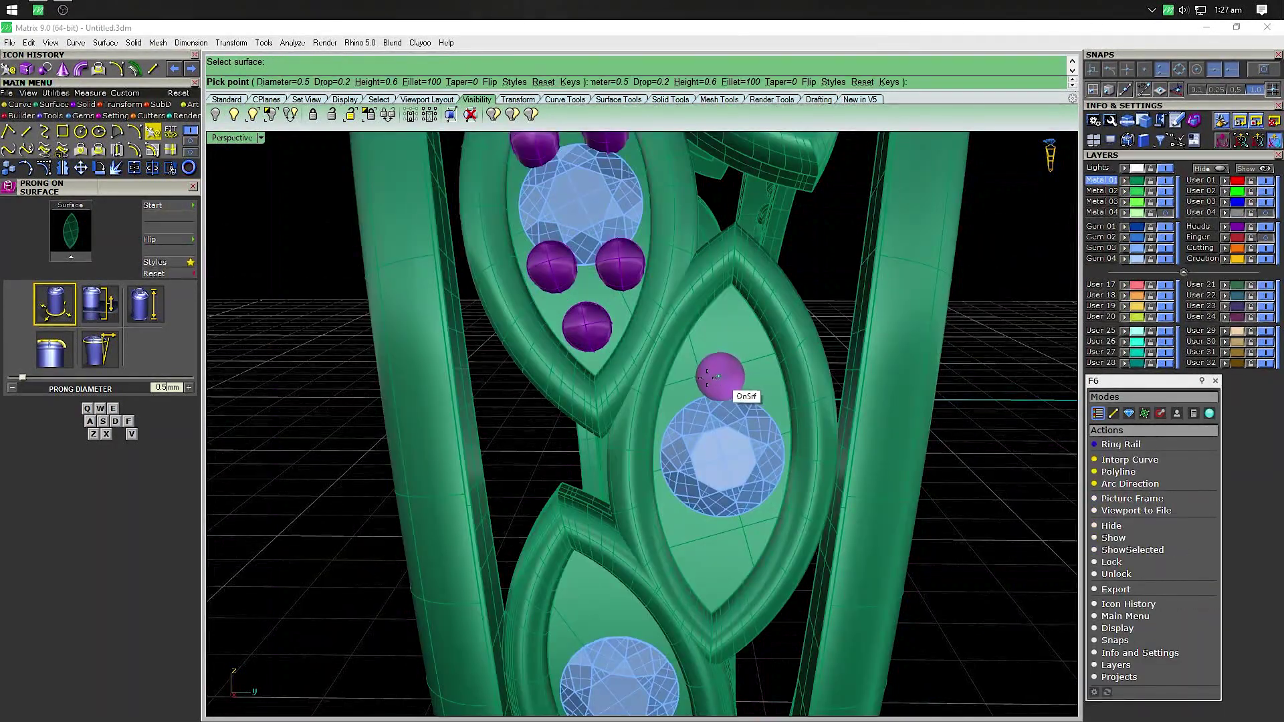
{"action": "left_click", "coordinate": [695, 380]}
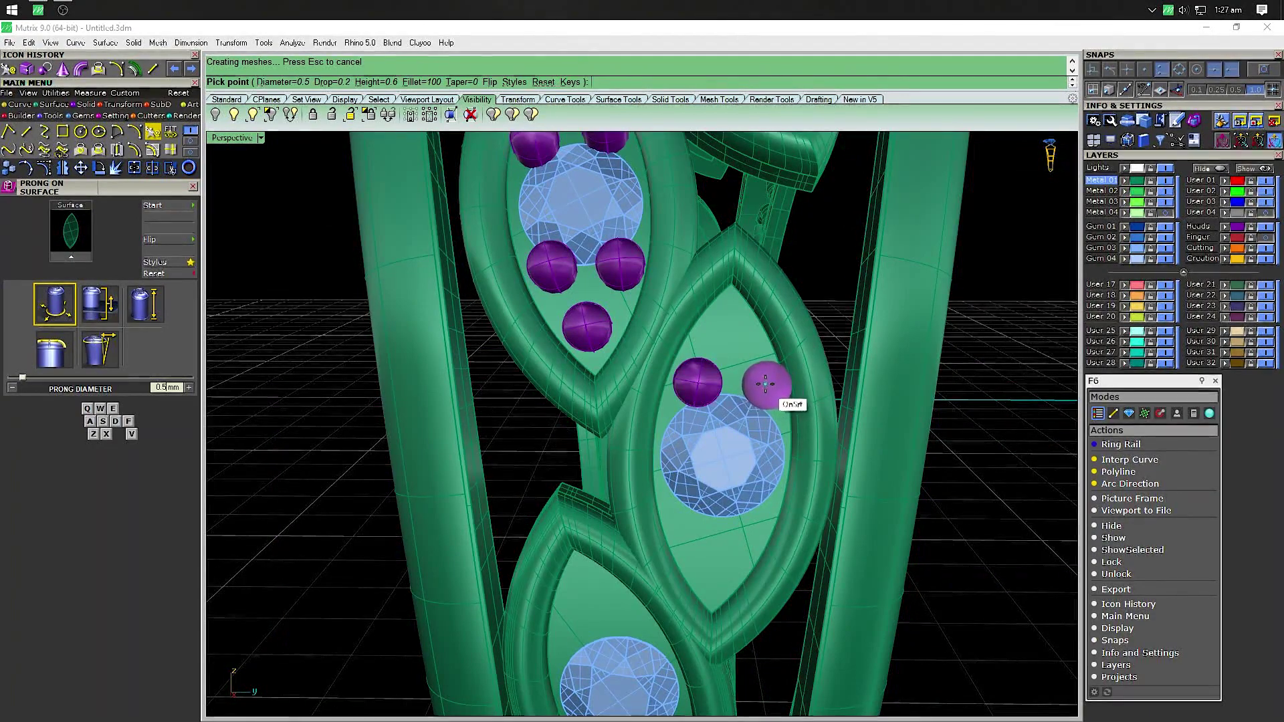
{"action": "left_click", "coordinate": [765, 383]}
{"action": "left_click", "coordinate": [733, 332]}
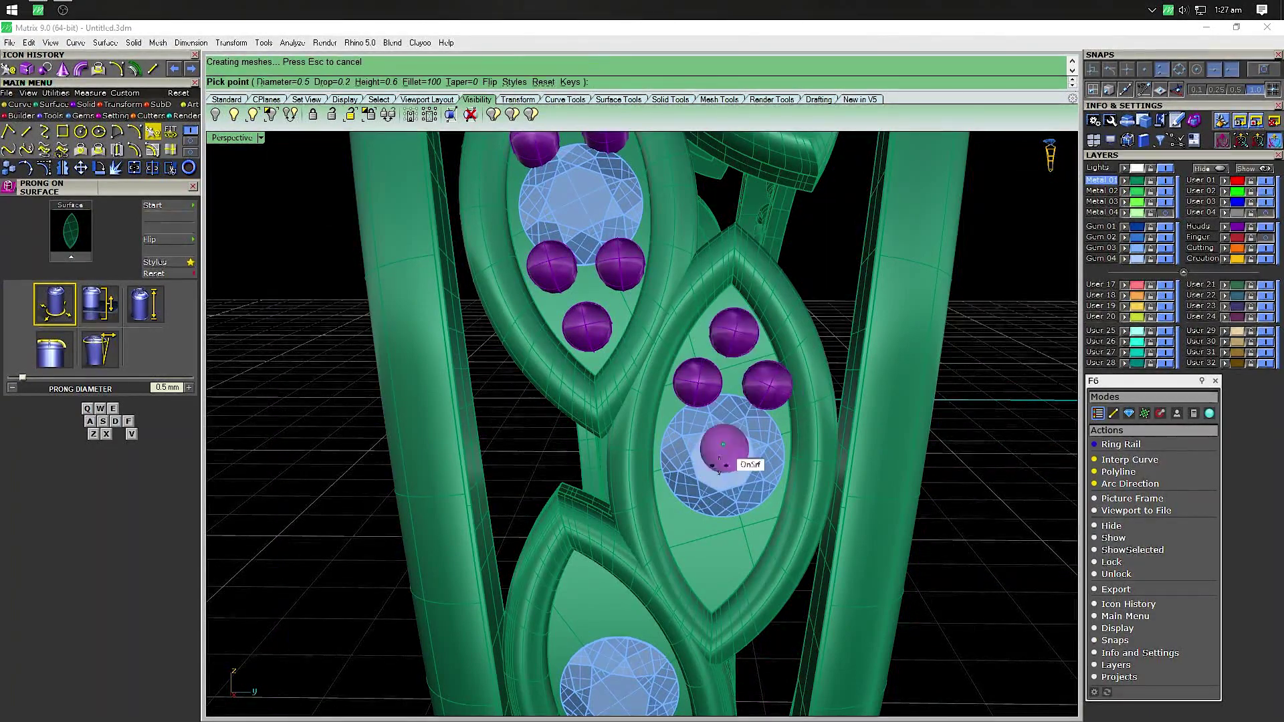
{"action": "left_click", "coordinate": [688, 521]}
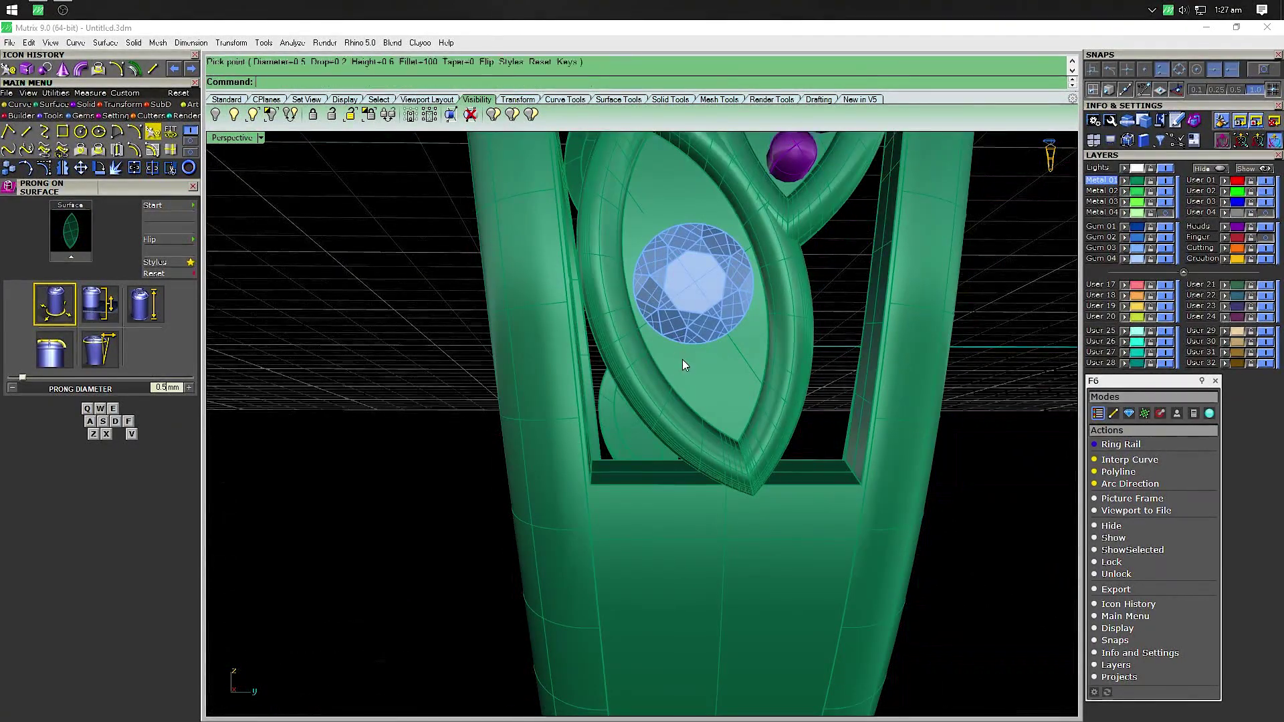
{"action": "key", "text": "Return"}
Ring the lowest leaf cell's stone with five prongs
{"action": "left_click", "coordinate": [683, 362]}
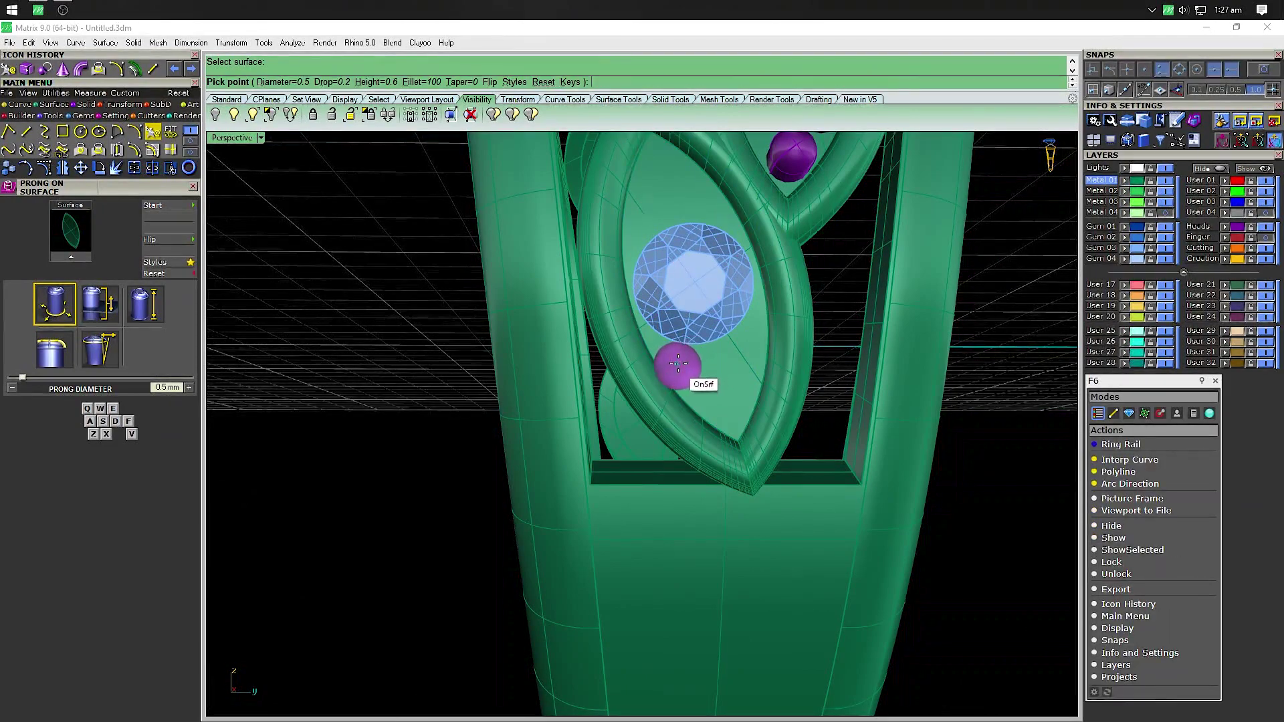
{"action": "left_click", "coordinate": [684, 361]}
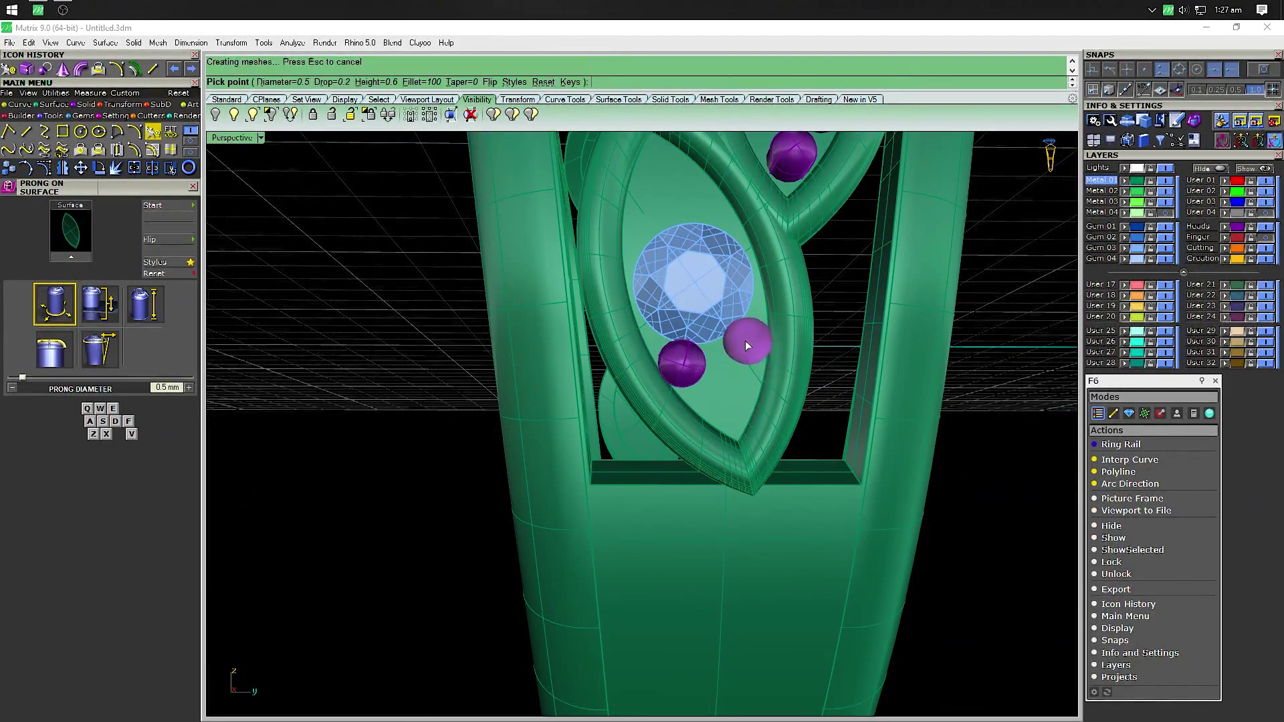
{"action": "left_click", "coordinate": [747, 341]}
{"action": "left_click", "coordinate": [728, 399]}
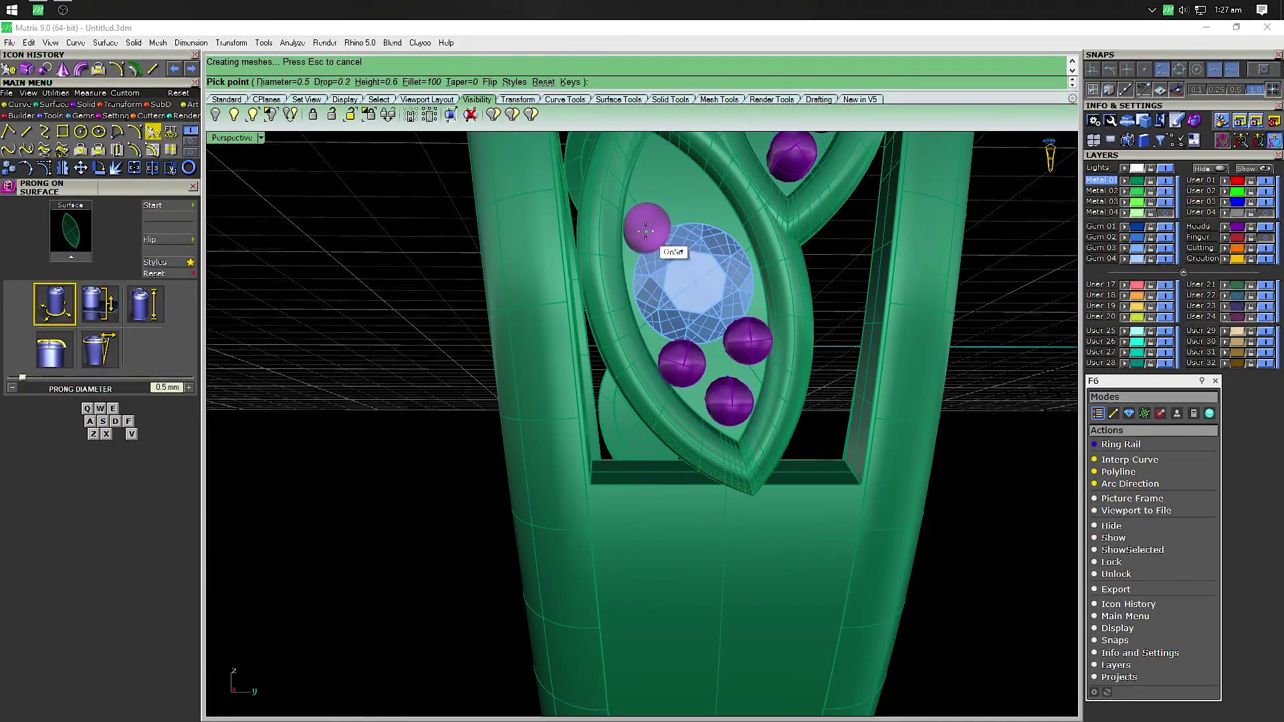
{"action": "left_click", "coordinate": [648, 223]}
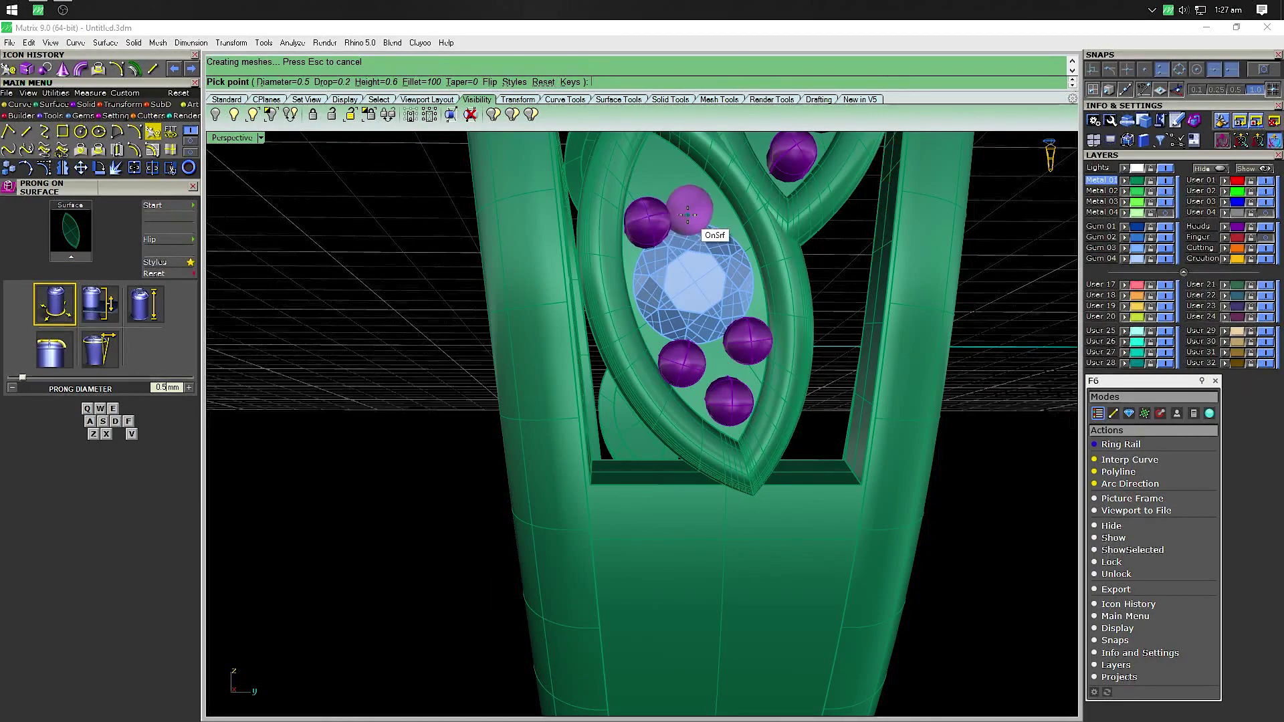
{"action": "left_click", "coordinate": [706, 204]}
{"action": "key", "text": "shift+Up"}
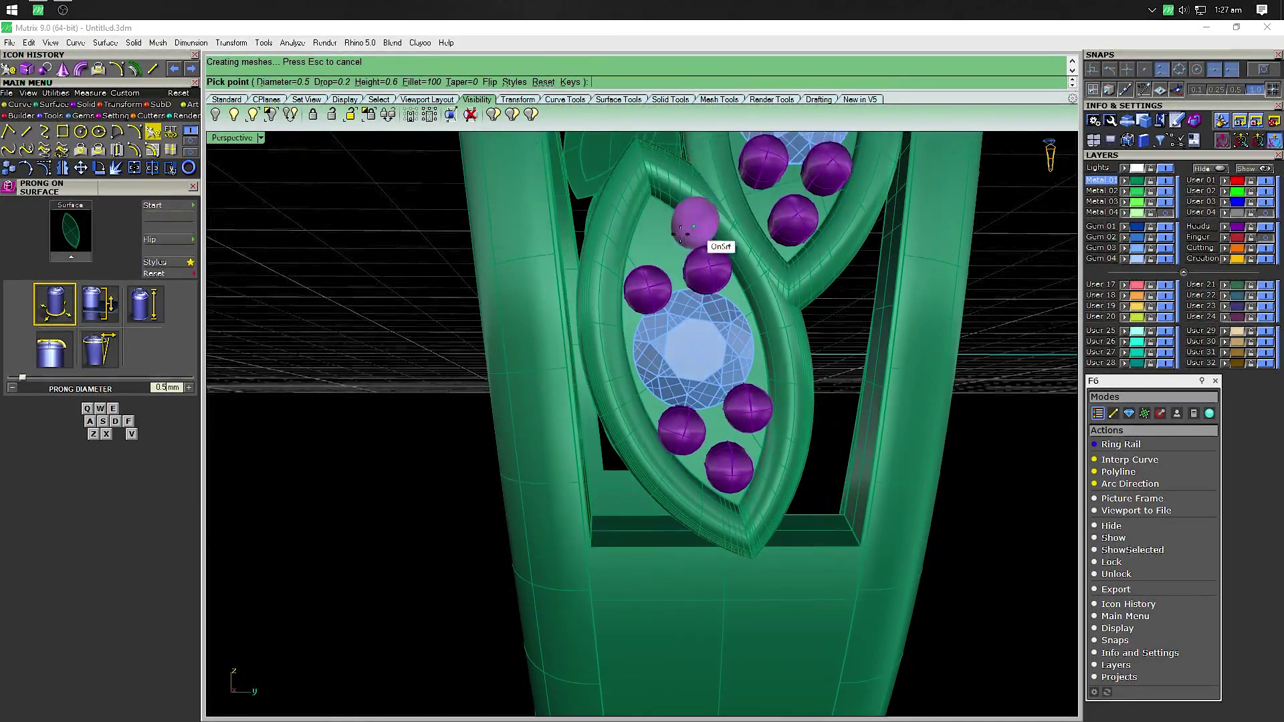
{"action": "right_click", "coordinate": [443, 267]}
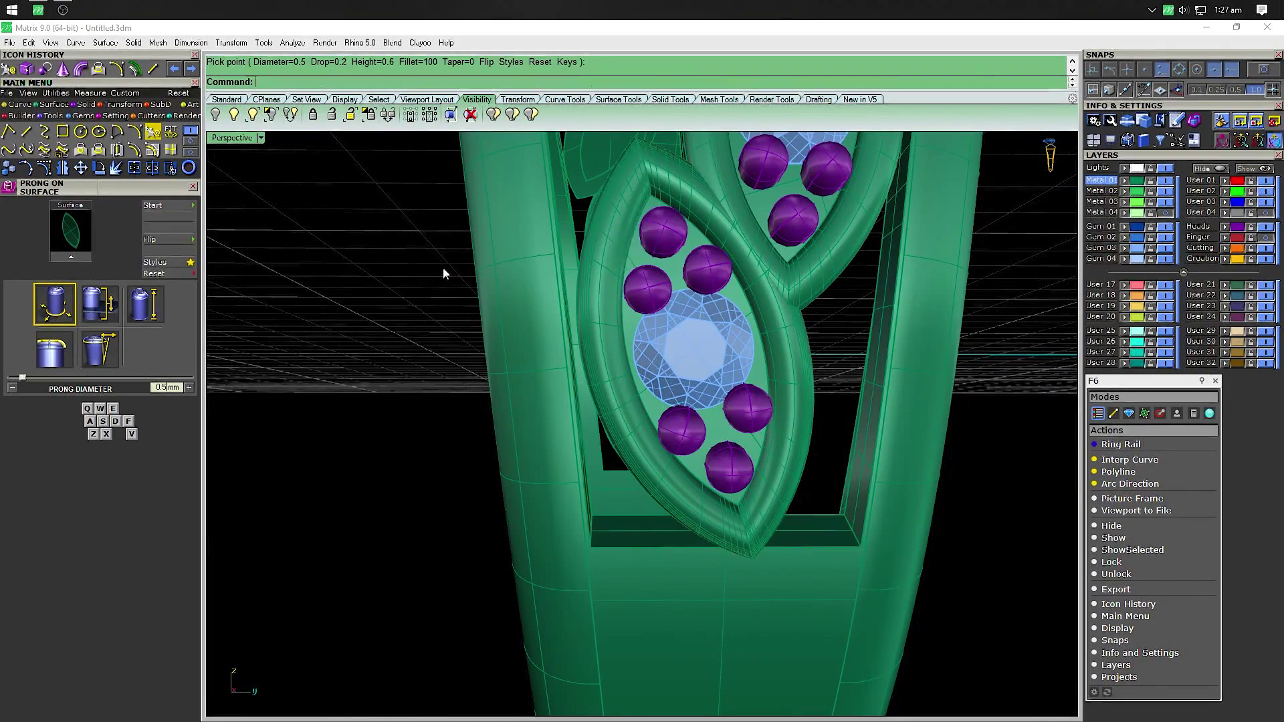
{"action": "scroll", "coordinate": [443, 267], "scroll_direction": "down", "scroll_amount": 4}
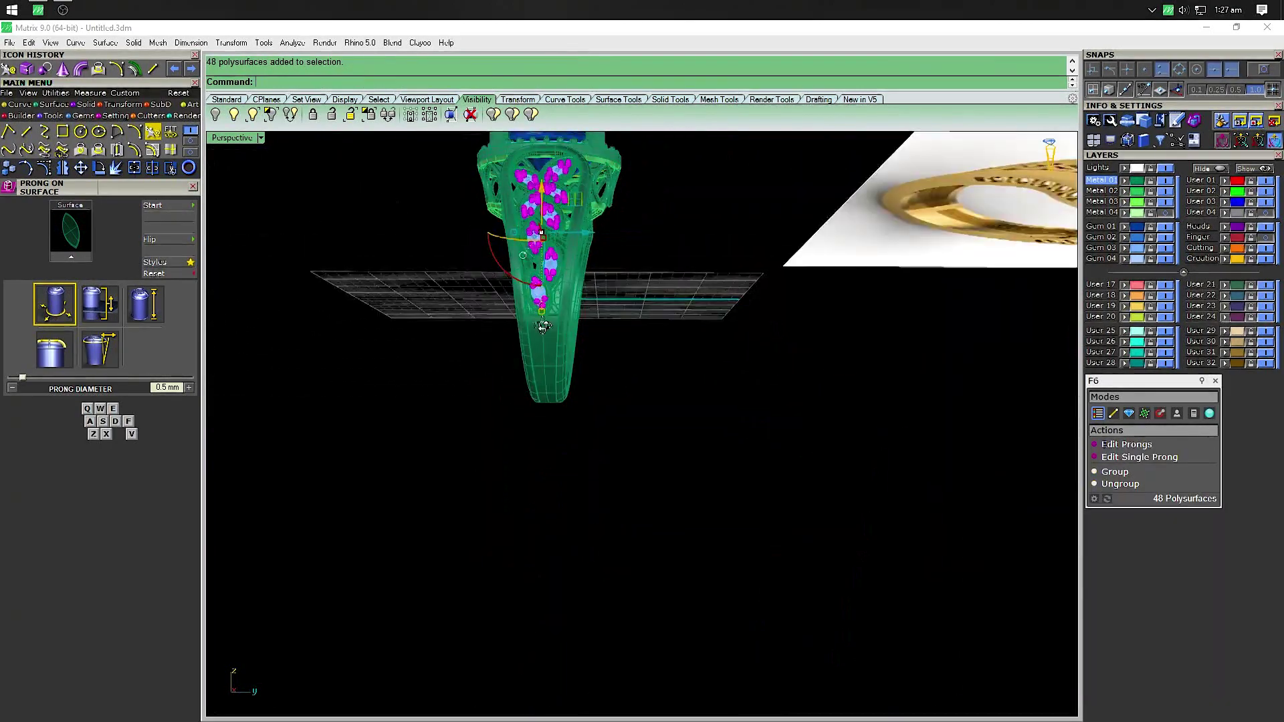
Rotate-copy the 48 prong-and-stone pieces 180° about 0,0,0 onto the opposite shoulder
{"action": "left_click", "coordinate": [80, 167]}
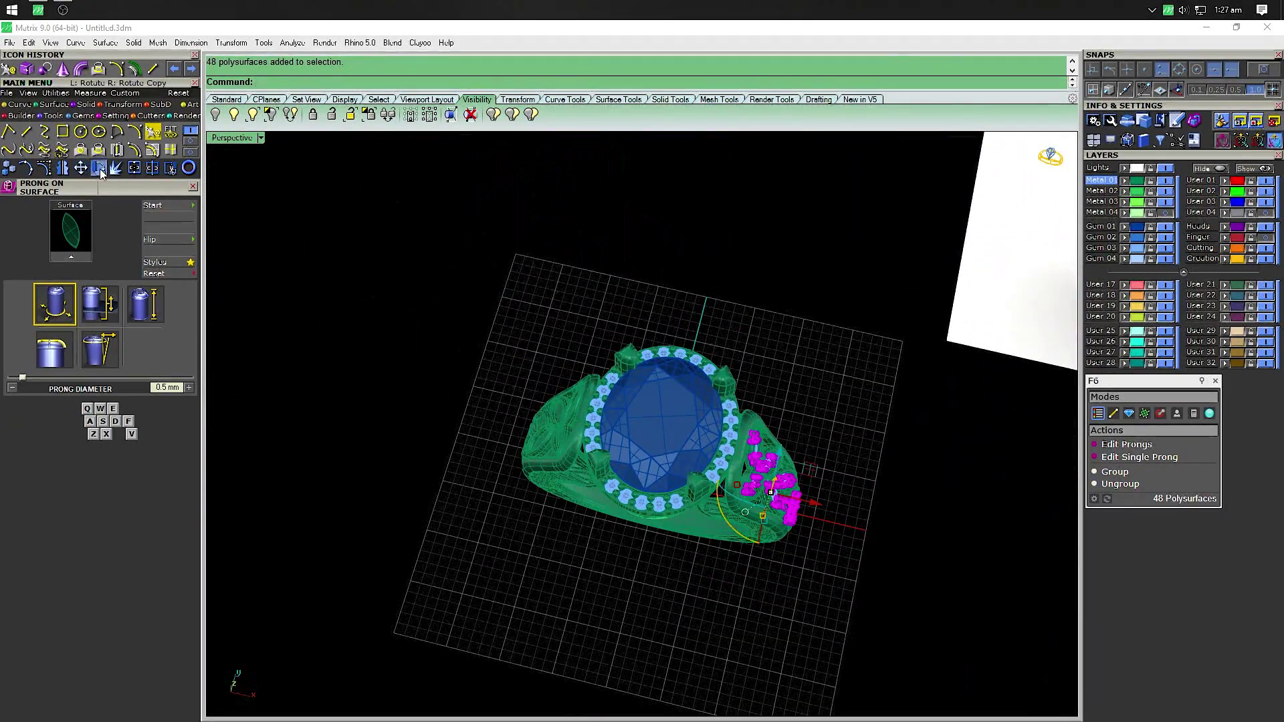
{"action": "left_click", "coordinate": [658, 480]}
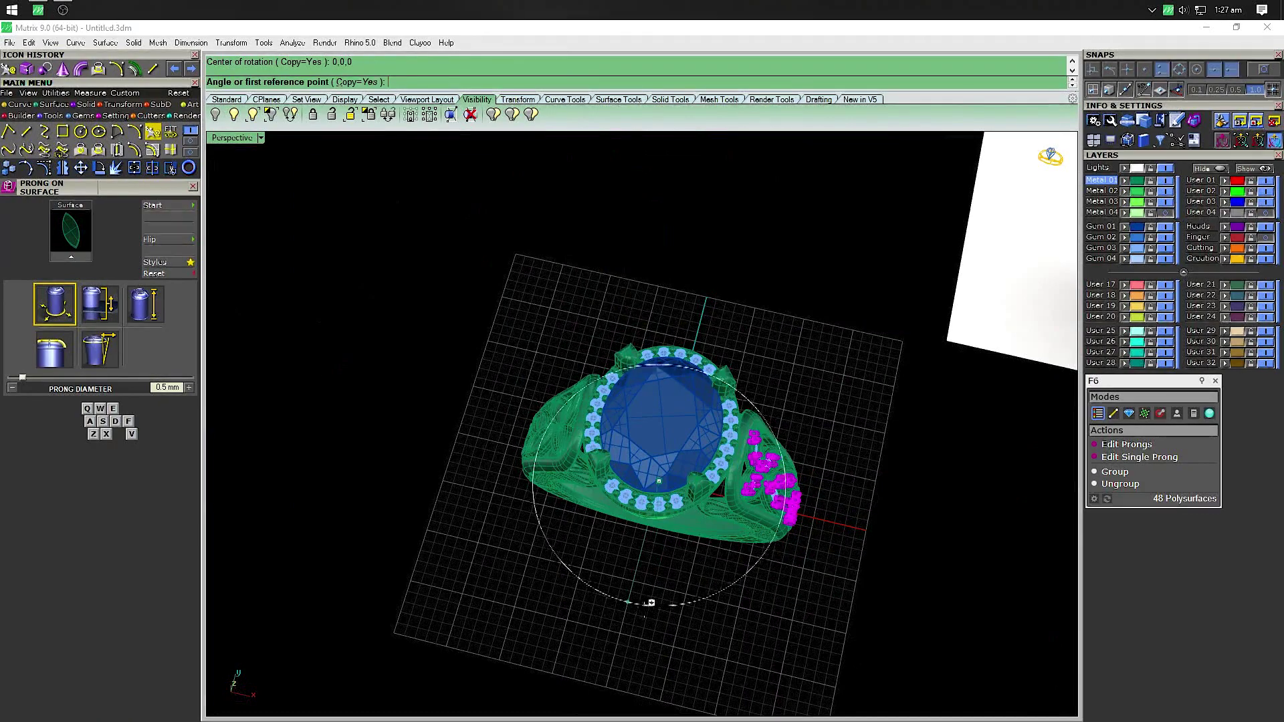
{"action": "left_click", "coordinate": [626, 608]}
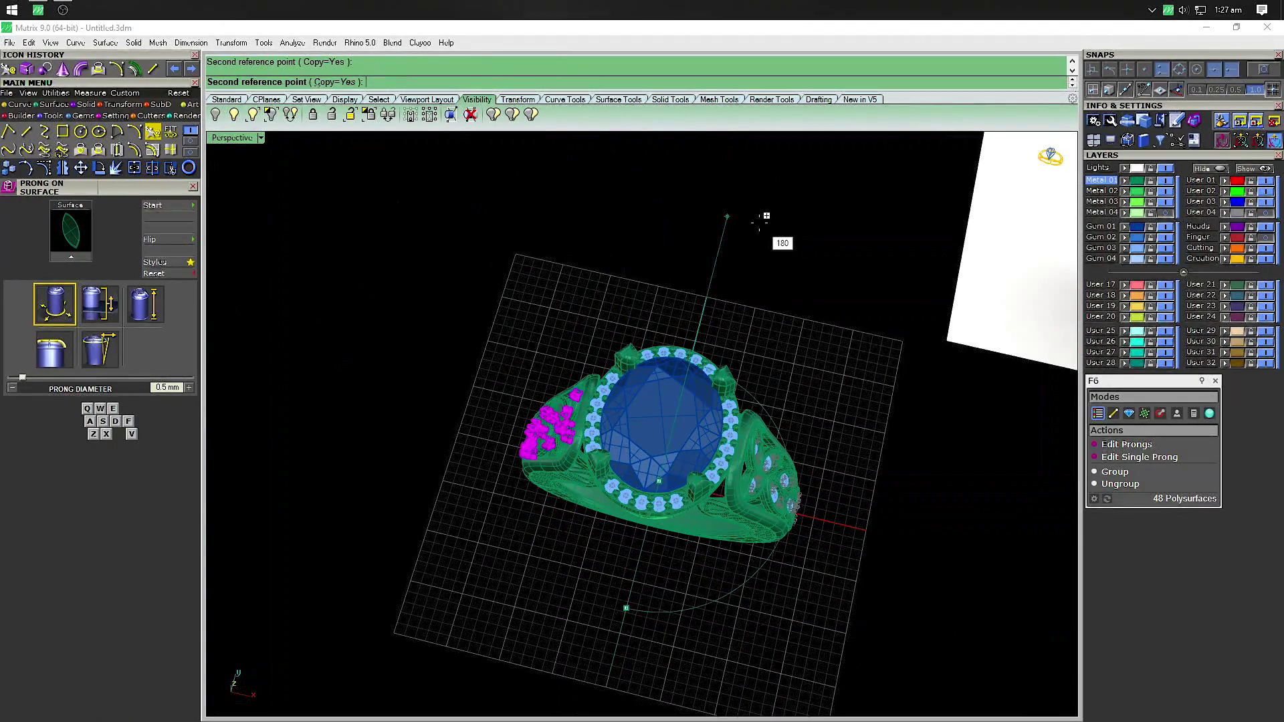
{"action": "left_click", "coordinate": [762, 217]}
{"action": "key", "text": "Return"}
{"action": "right_click_drag", "start_coordinate": [660, 354], "coordinate": [662, 280]}
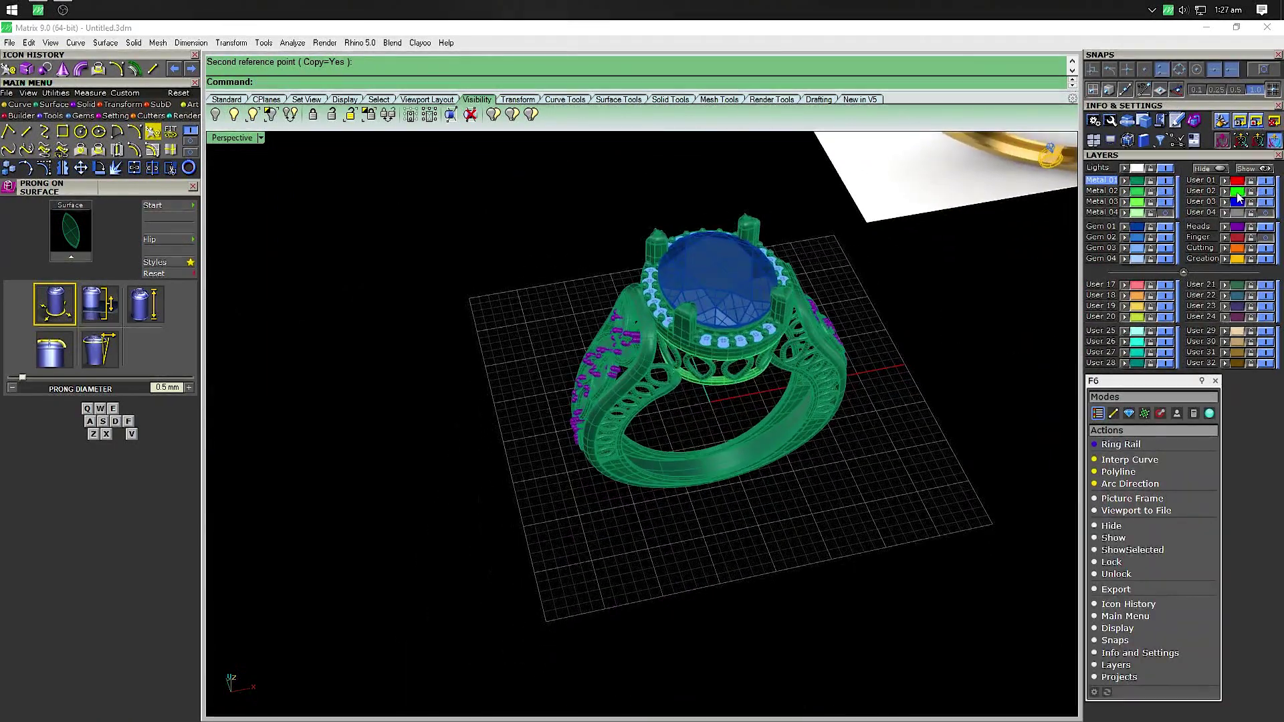
Hide the prongs and switch off the Gum 01 gem layer
{"action": "left_click", "coordinate": [1238, 232]}
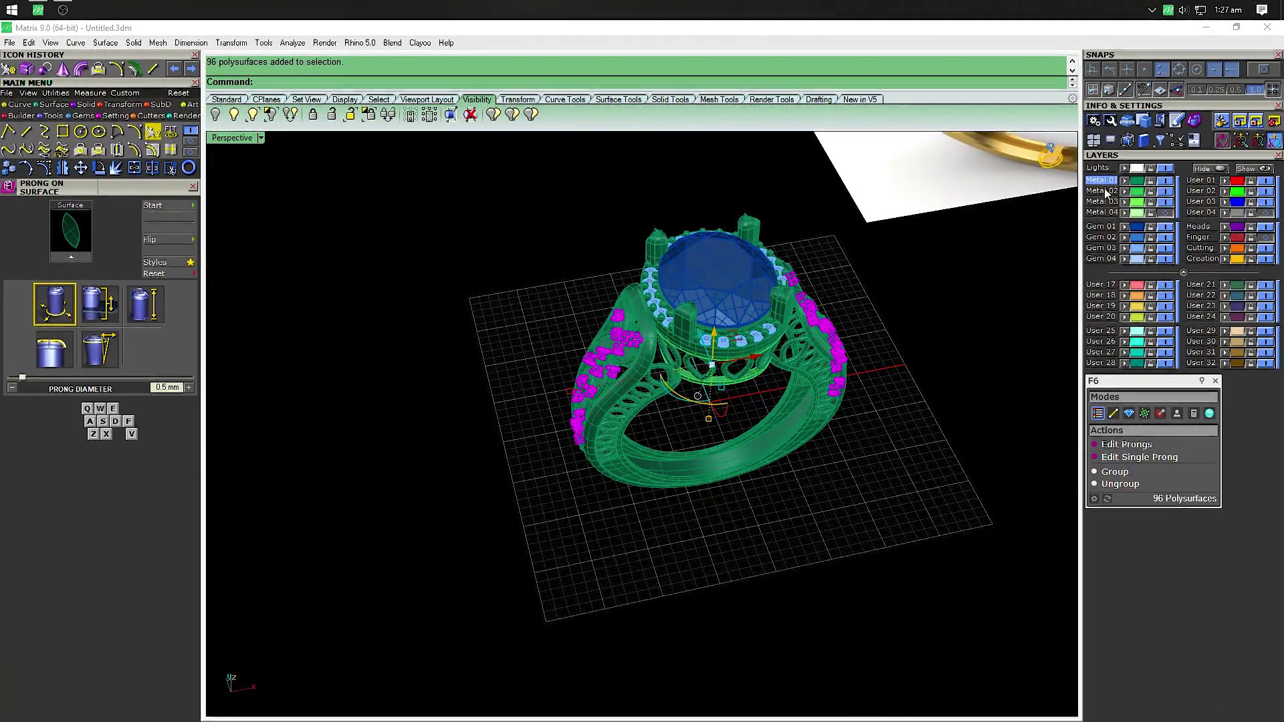
{"action": "key", "text": "ctrl+h"}
{"action": "mouse_move", "coordinate": [802, 238]}
{"action": "right_mouse_down"}
{"action": "mouse_move", "coordinate": [667, 309]}
{"action": "mouse_move", "coordinate": [769, 287]}
{"action": "right_mouse_up"}
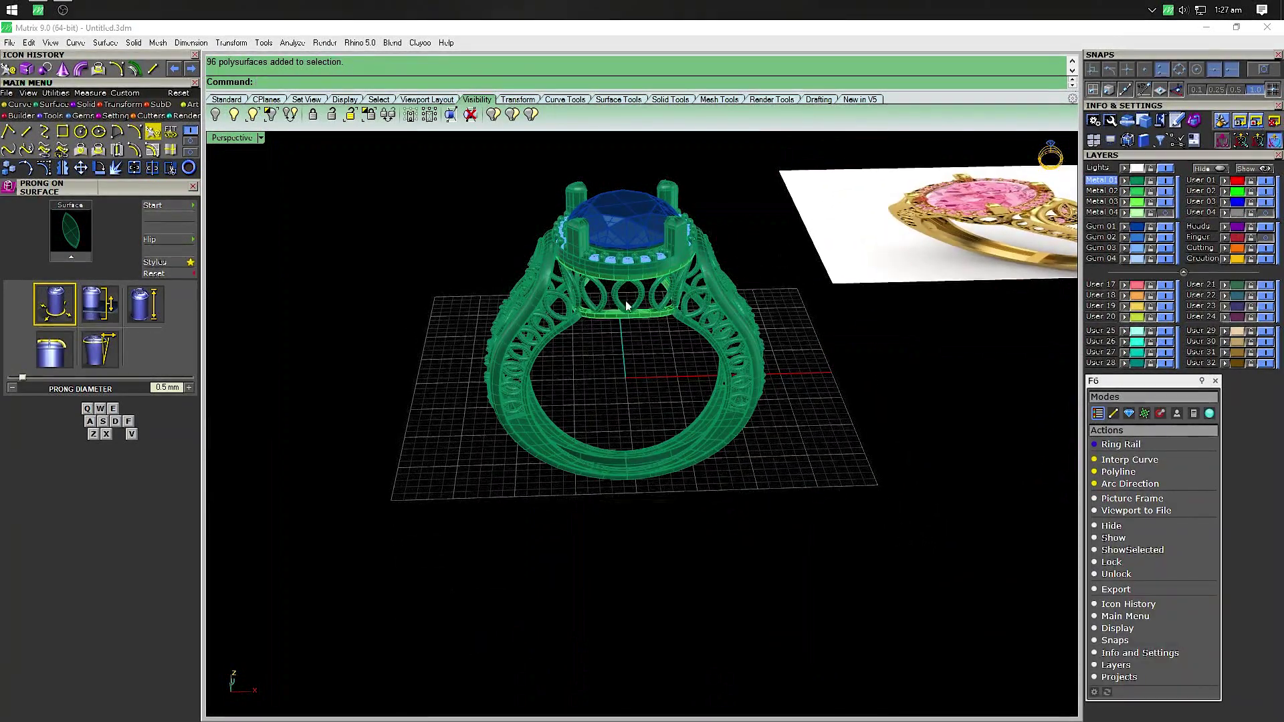
{"action": "left_click", "coordinate": [1166, 227]}
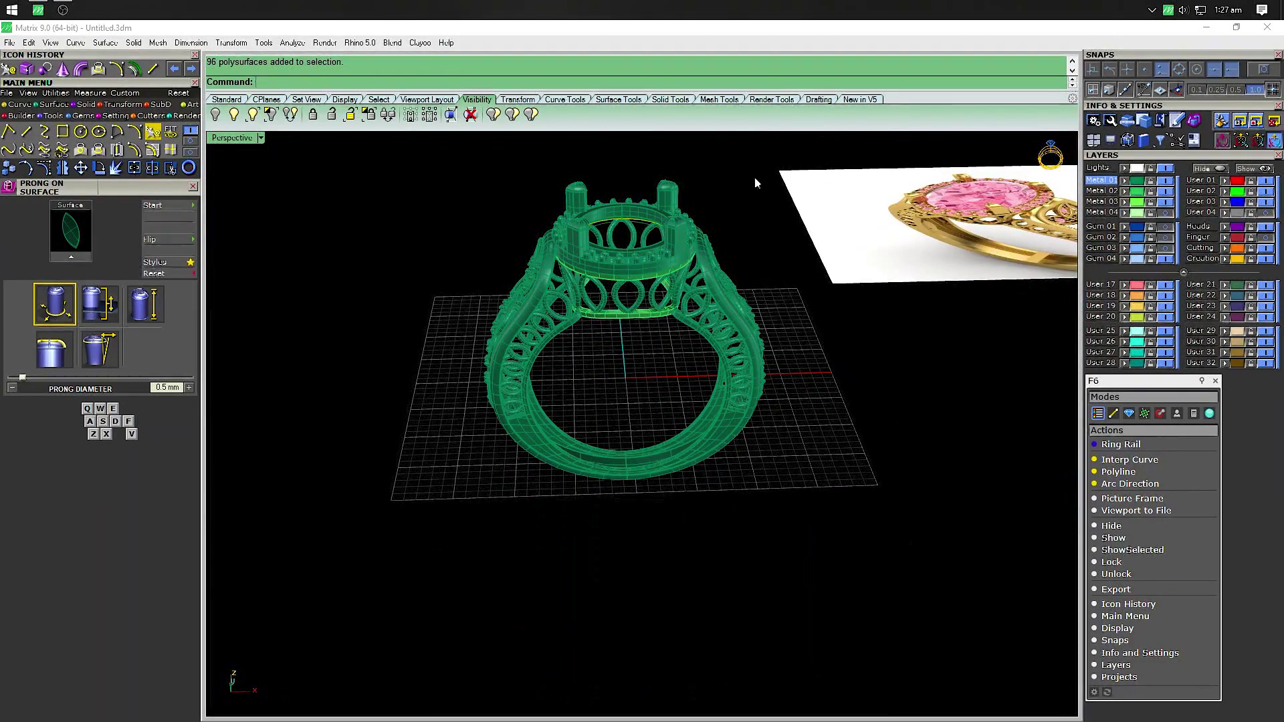
Move all construction curves to a hidden layer and clear the selection
{"action": "left_click", "coordinate": [1194, 122]}
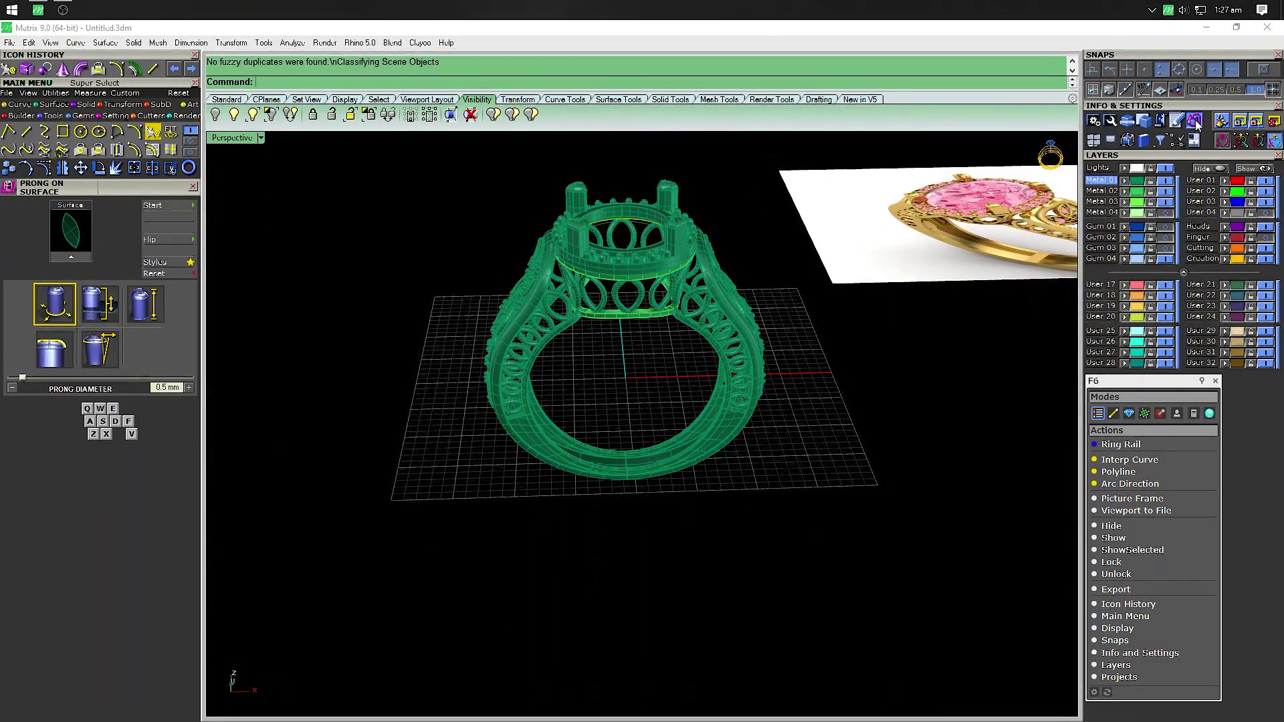
{"action": "left_click", "coordinate": [1227, 218]}
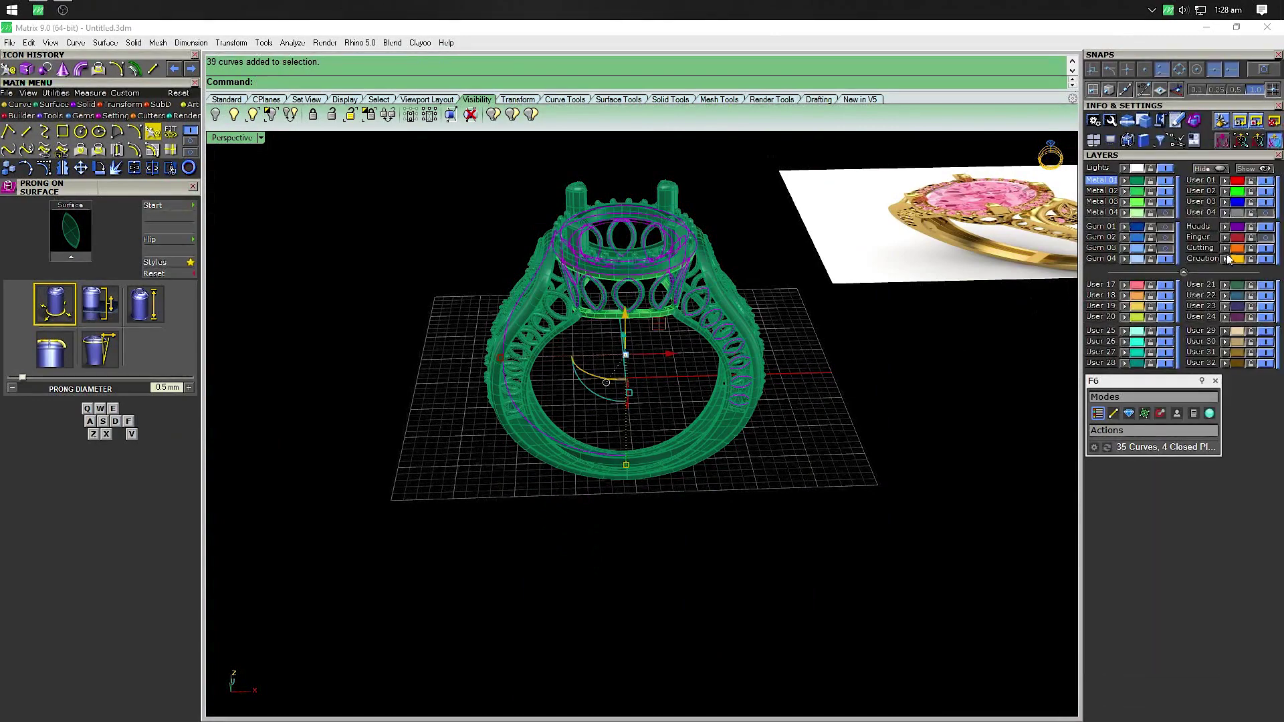
{"action": "left_click", "coordinate": [1223, 213]}
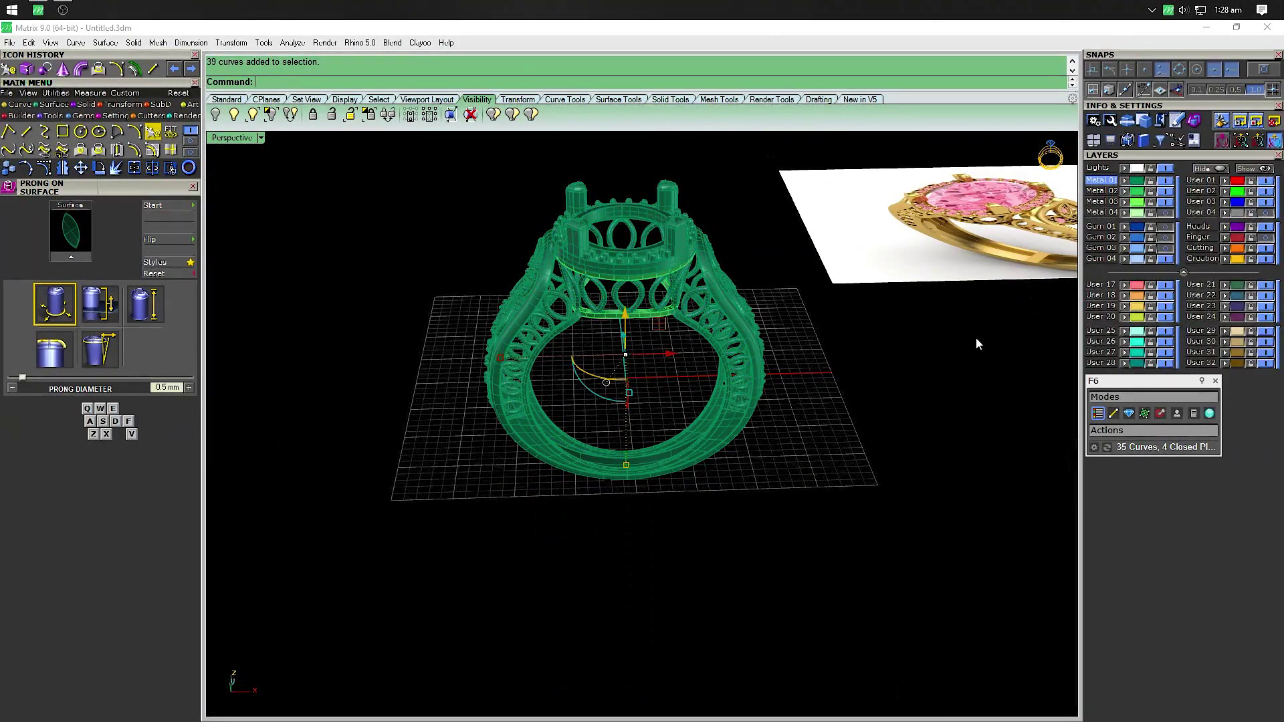
{"action": "left_click_drag", "start_coordinate": [733, 172], "coordinate": [439, 376]}
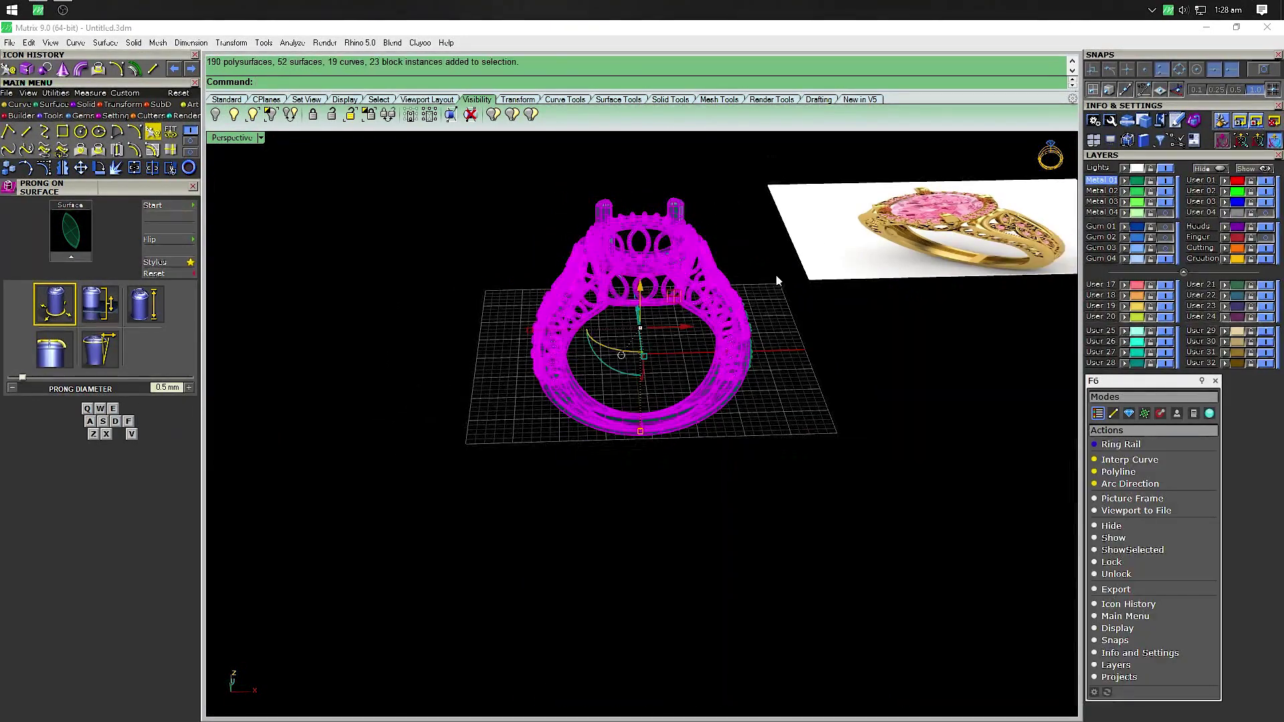
{"action": "left_click", "coordinate": [802, 331]}
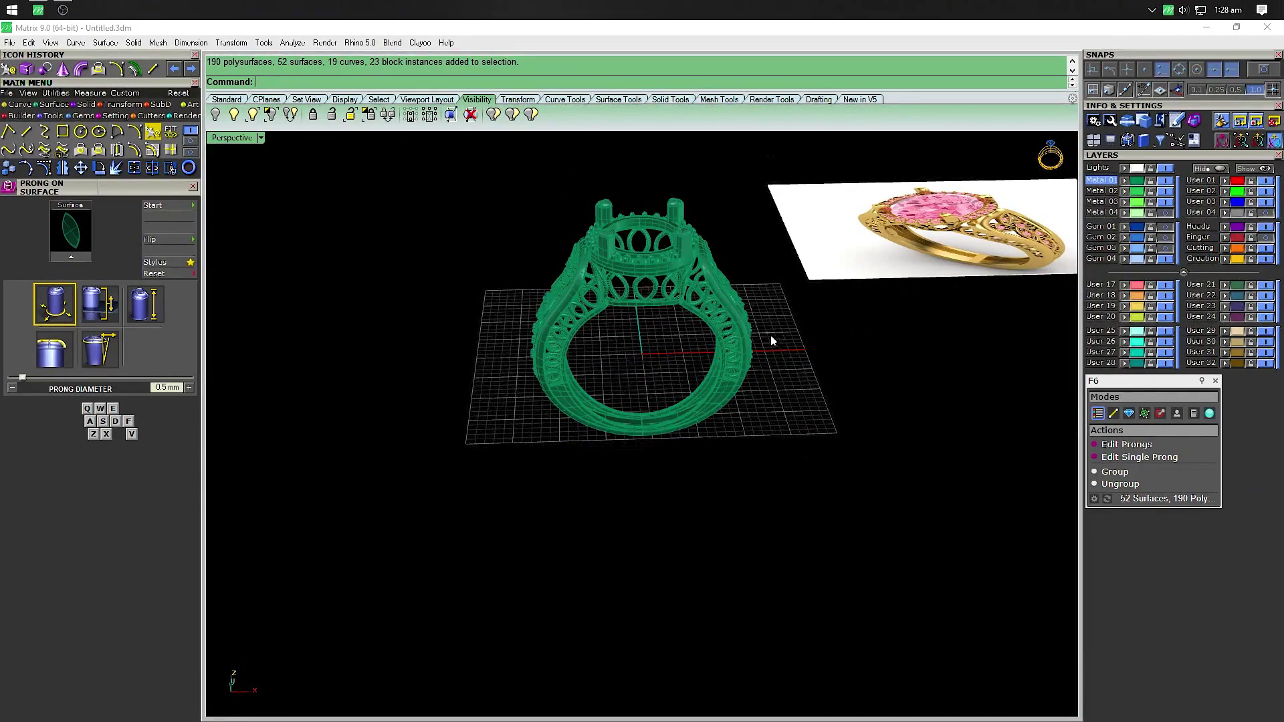
{"action": "mouse_move", "coordinate": [770, 335]}
{"action": "right_mouse_down"}
{"action": "mouse_move", "coordinate": [720, 364]}
{"action": "mouse_move", "coordinate": [759, 400]}
{"action": "right_mouse_up"}
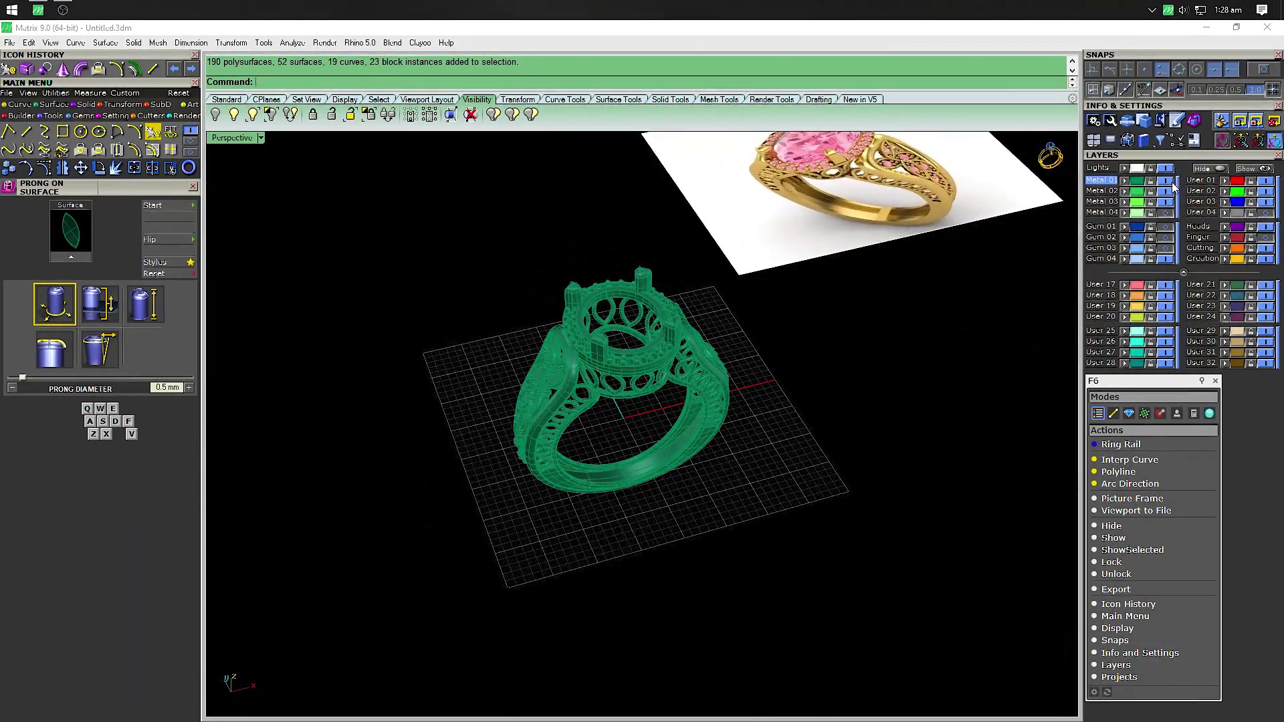
Turn the gem layer back on and select the eight leaf-cell gems on one shoulder
{"action": "left_click", "coordinate": [1177, 234]}
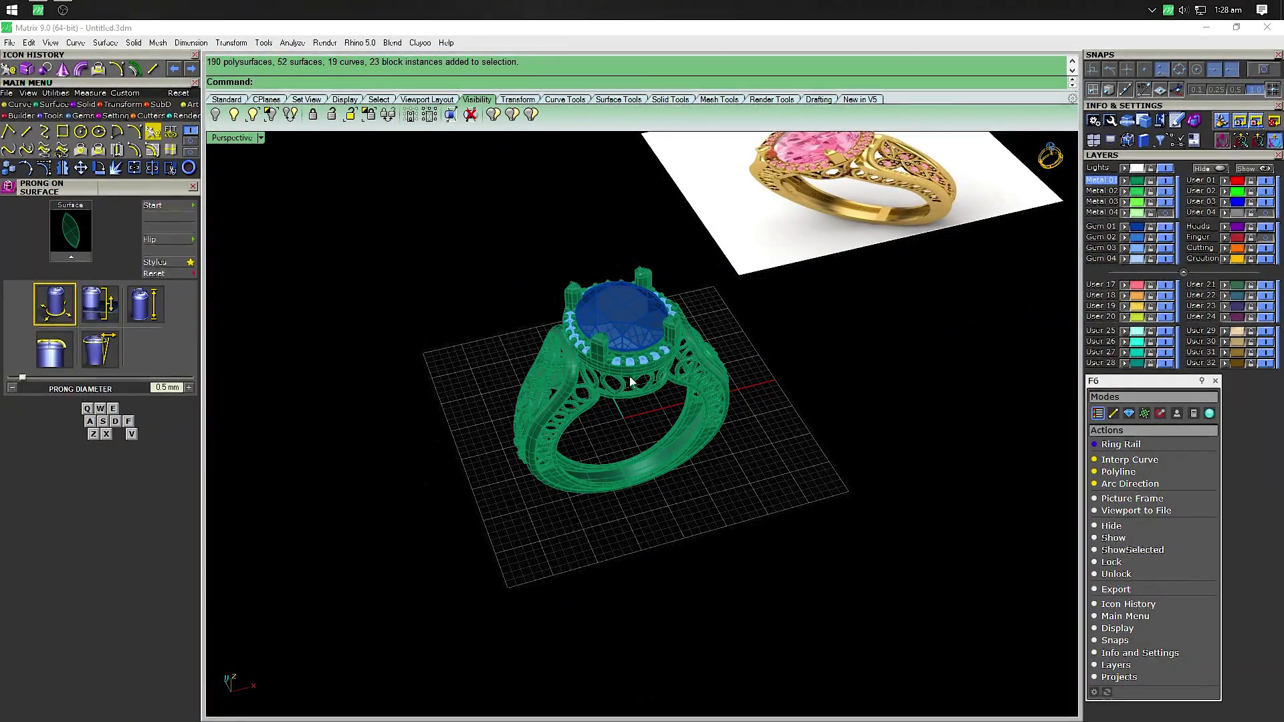
{"action": "right_click_drag", "start_coordinate": [783, 349], "coordinate": [846, 330]}
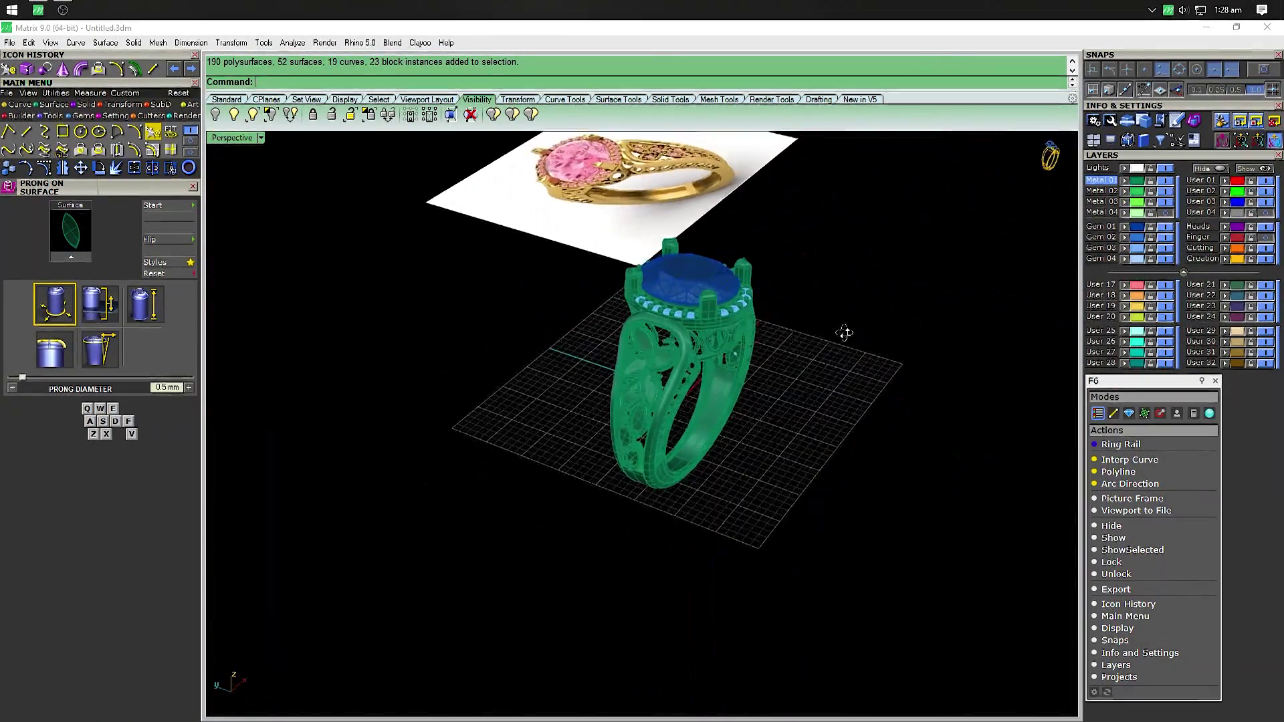
{"action": "scroll", "coordinate": [776, 344], "scroll_direction": "up", "scroll_amount": 5}
{"action": "mouse_move", "coordinate": [705, 359]}
{"action": "right_mouse_down"}
{"action": "mouse_move", "coordinate": [524, 364]}
{"action": "mouse_move", "coordinate": [713, 362]}
{"action": "mouse_move", "coordinate": [702, 373]}
{"action": "right_mouse_up"}
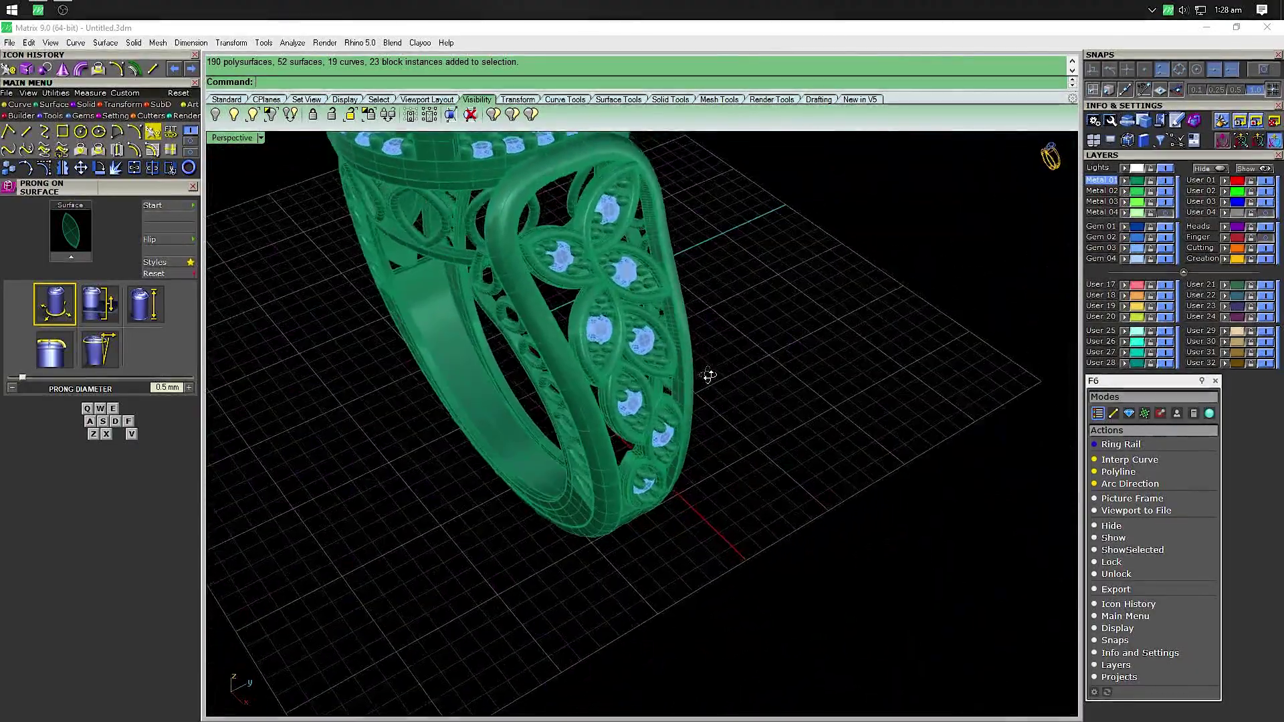
{"action": "scroll", "coordinate": [553, 269], "scroll_direction": "up", "scroll_amount": 3}
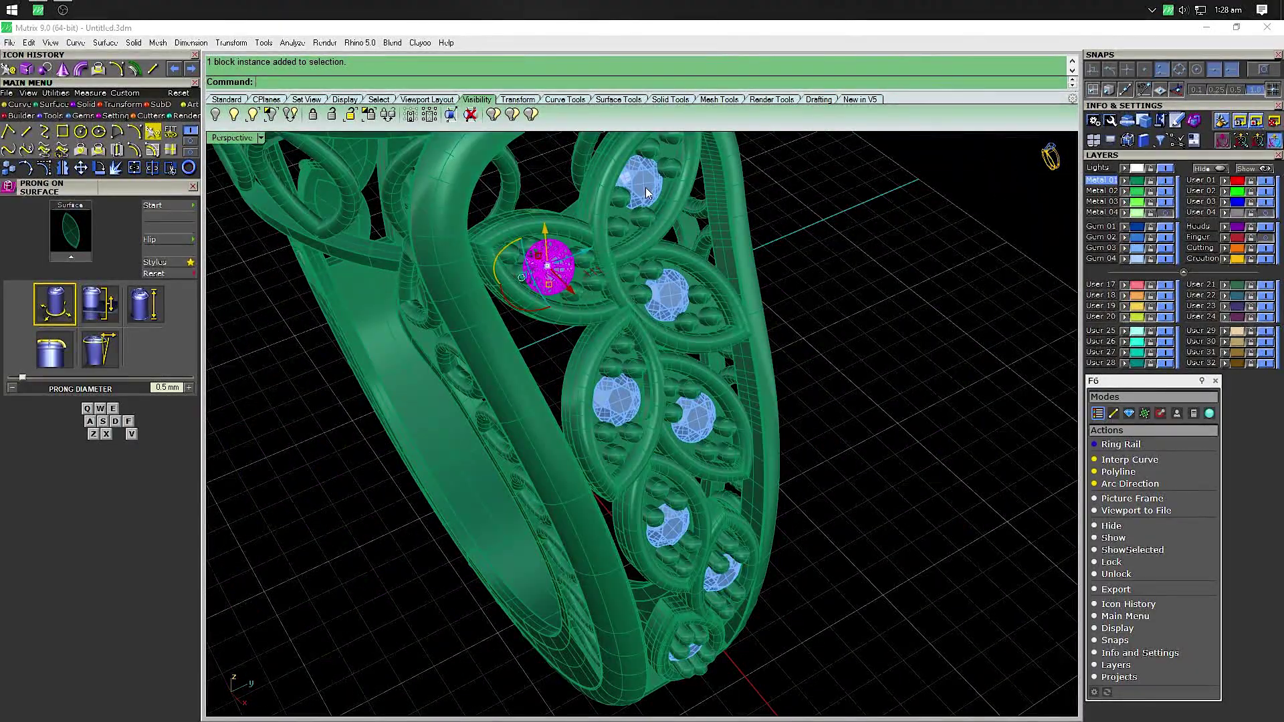
{"action": "left_click", "coordinate": [646, 193], "text": "shift"}
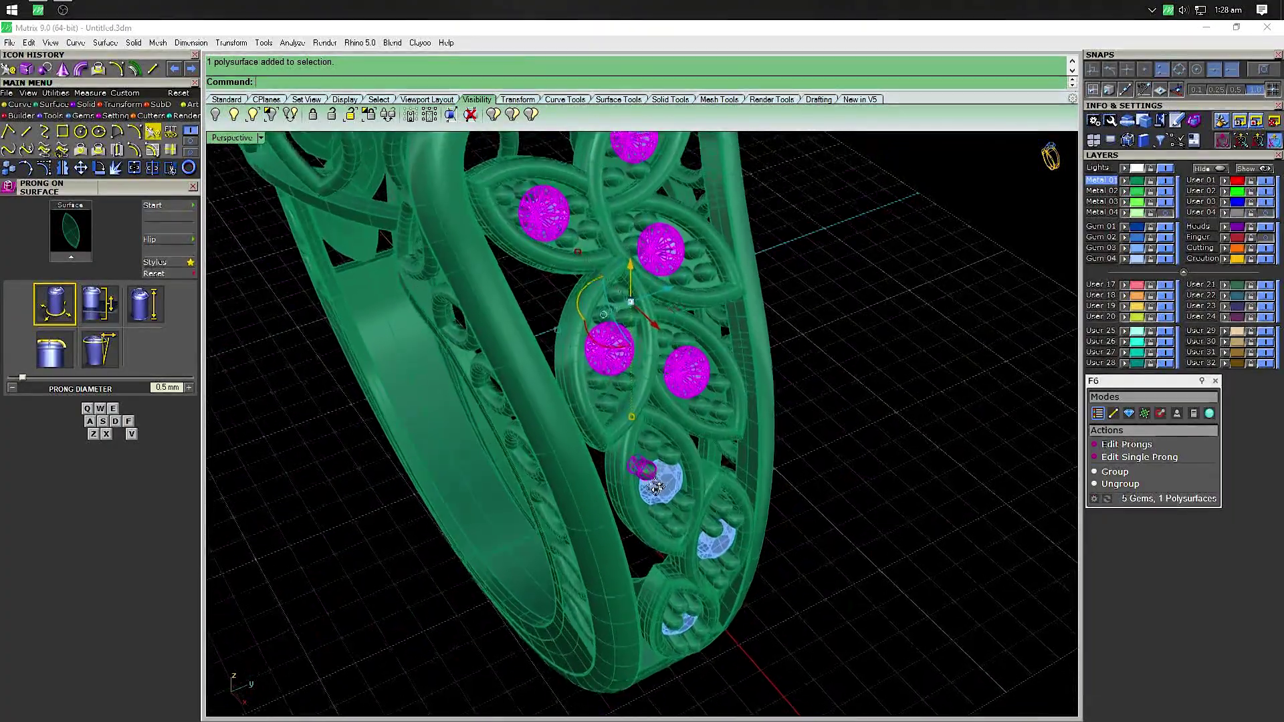
{"action": "mouse_move", "coordinate": [731, 540]}
{"action": "right_mouse_down"}
{"action": "mouse_move", "coordinate": [605, 392]}
{"action": "mouse_move", "coordinate": [580, 404]}
{"action": "right_mouse_up"}
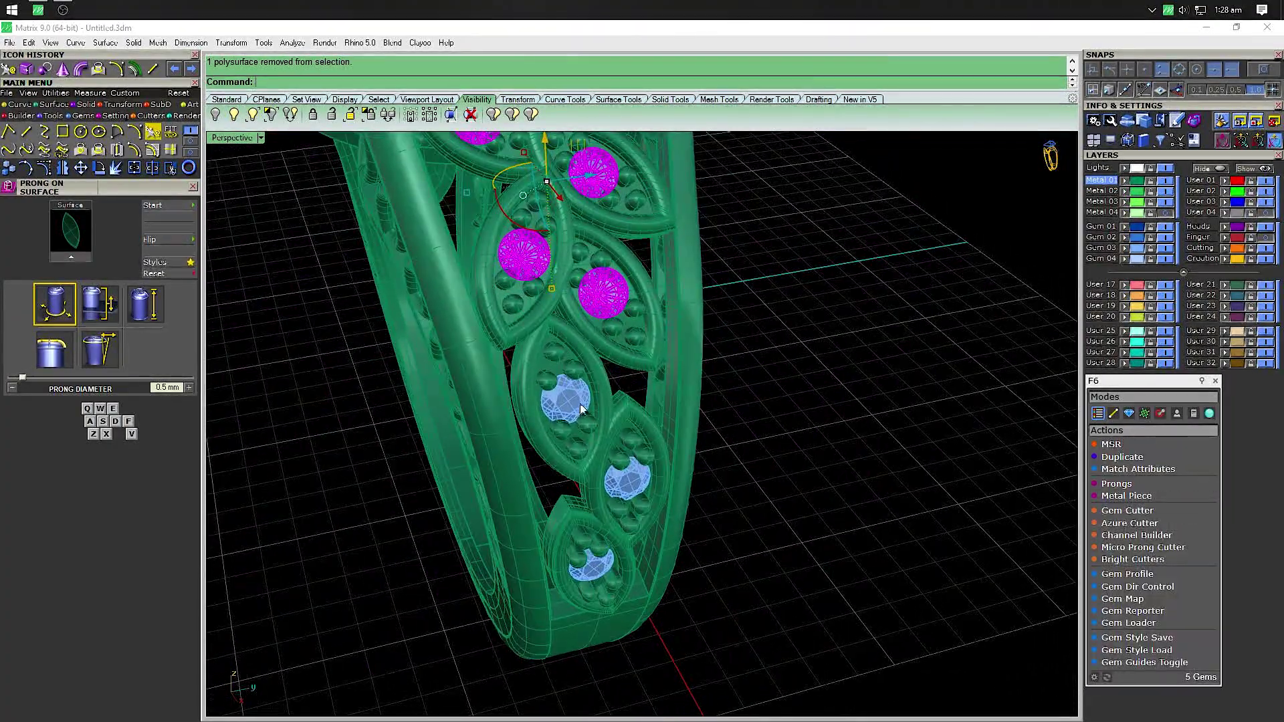
{"action": "scroll", "coordinate": [599, 567], "scroll_direction": "down", "scroll_amount": 2}
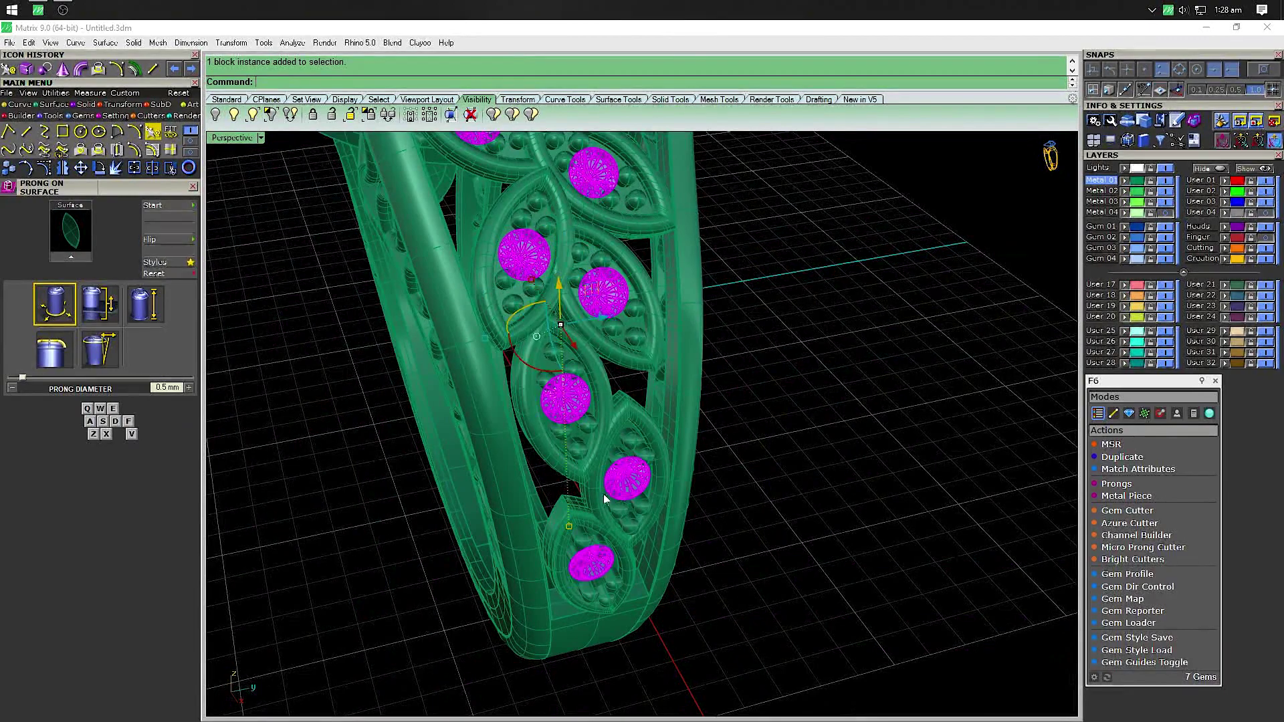
{"action": "scroll", "coordinate": [603, 493], "scroll_direction": "down", "scroll_amount": 2}
{"action": "scroll", "coordinate": [543, 331], "scroll_direction": "down", "scroll_amount": 4}
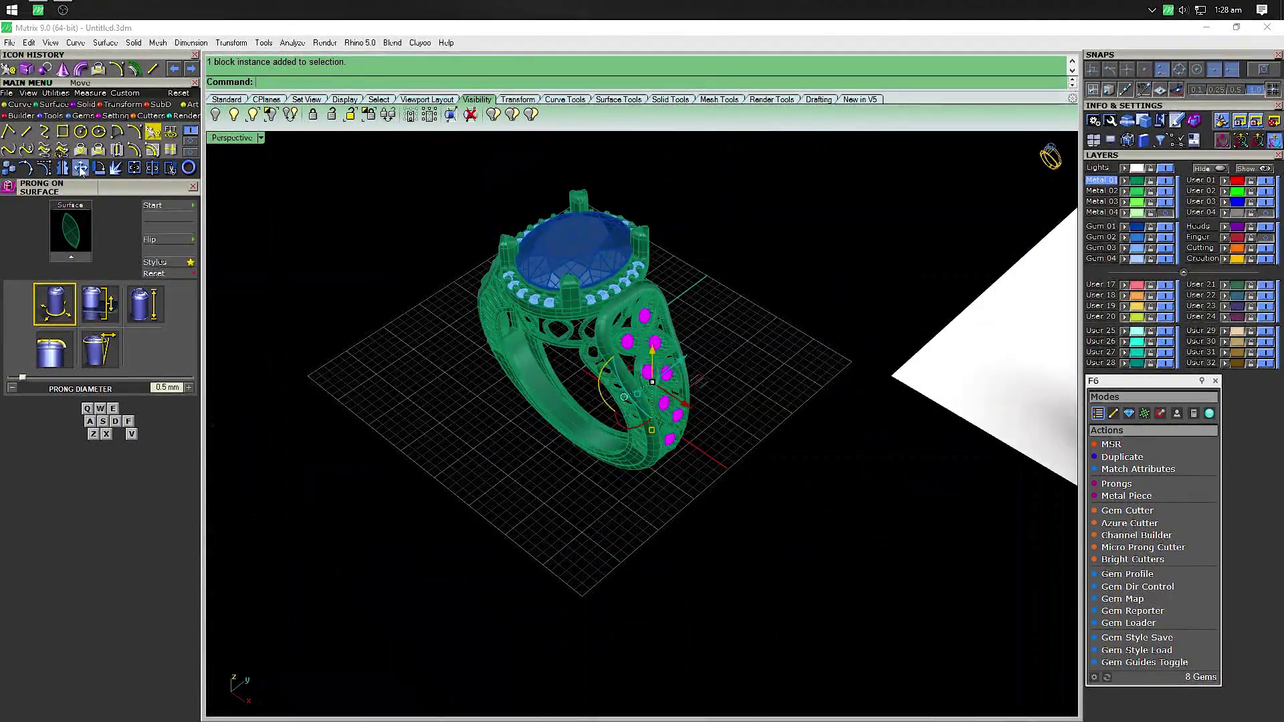
Start a 180° rotate-copy of the gems about the origin, then undo it
{"action": "right_click", "coordinate": [97, 168]}
{"action": "type", "text": "0"}
{"action": "key", "text": "Return"}
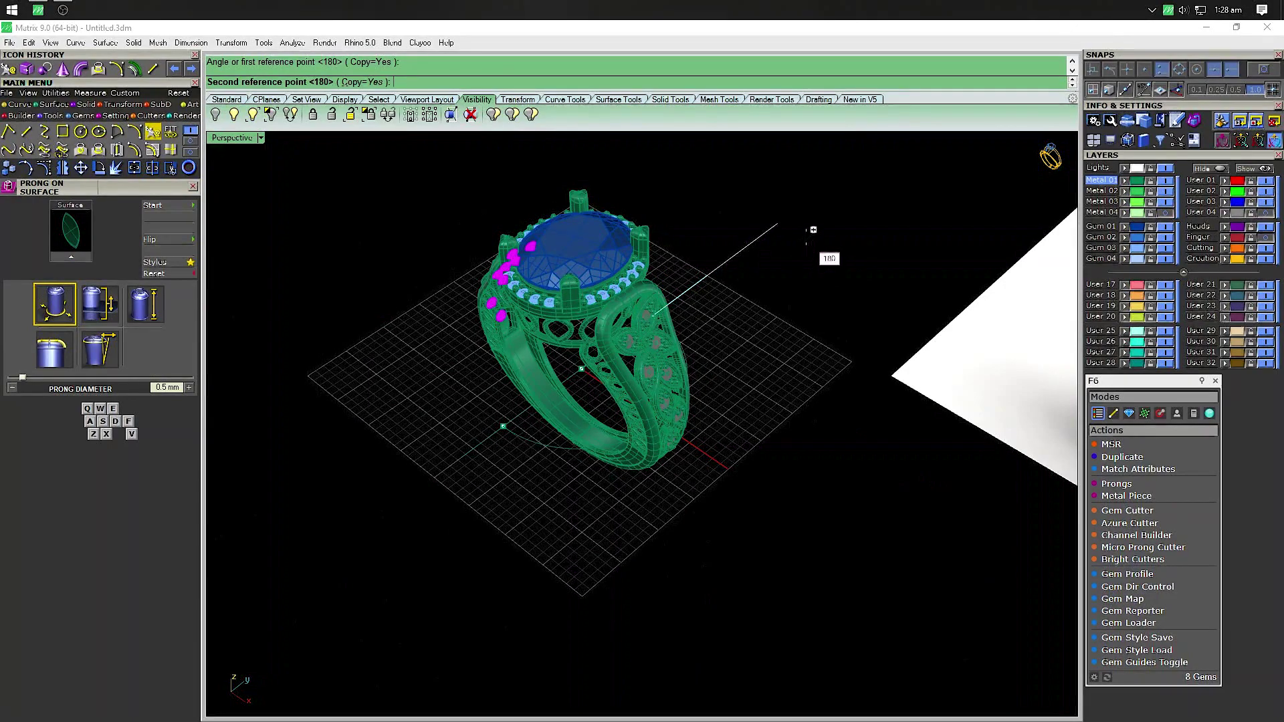
{"action": "mouse_move", "coordinate": [807, 243]}
{"action": "right_mouse_down"}
{"action": "mouse_move", "coordinate": [673, 330]}
{"action": "mouse_move", "coordinate": [709, 326]}
{"action": "mouse_move", "coordinate": [692, 284]}
{"action": "mouse_move", "coordinate": [865, 287]}
{"action": "mouse_move", "coordinate": [704, 306]}
{"action": "right_mouse_up"}
{"action": "key", "text": "ctrl+z"}
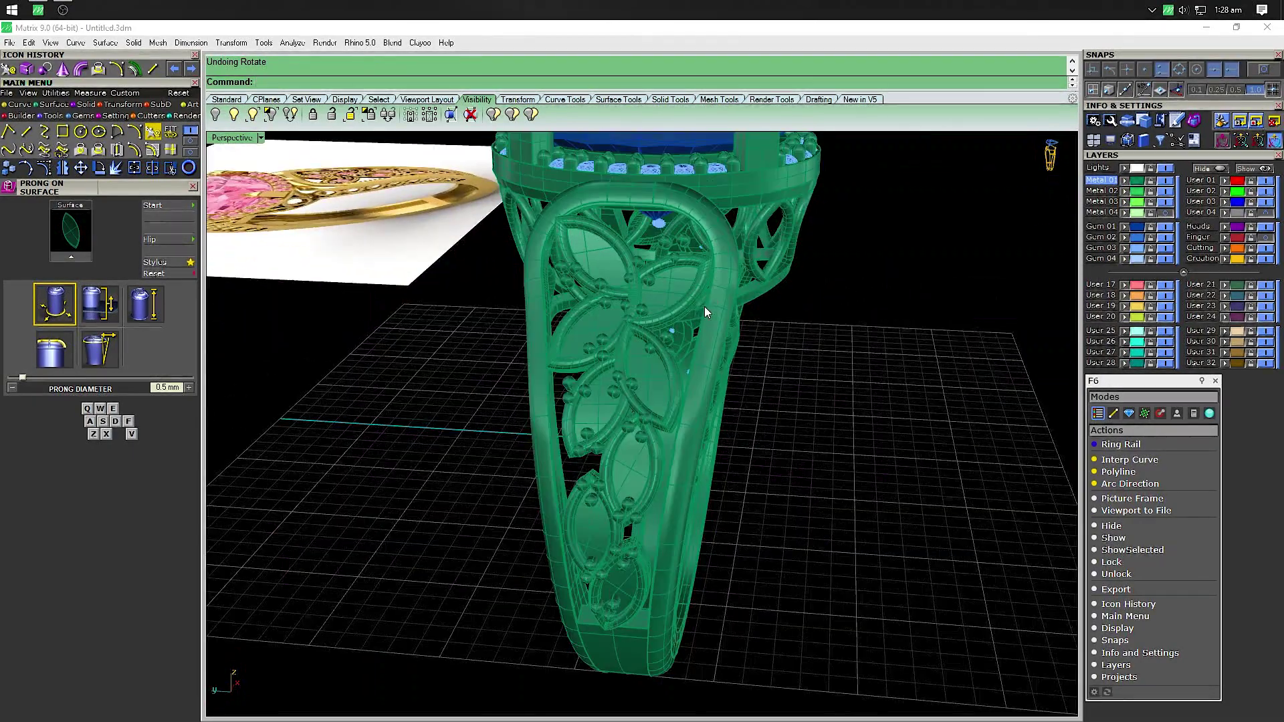
Delete the empty leaf flower and marquise settings from that shoulder
{"action": "left_click", "coordinate": [683, 286]}
{"action": "key", "text": "Delete"}
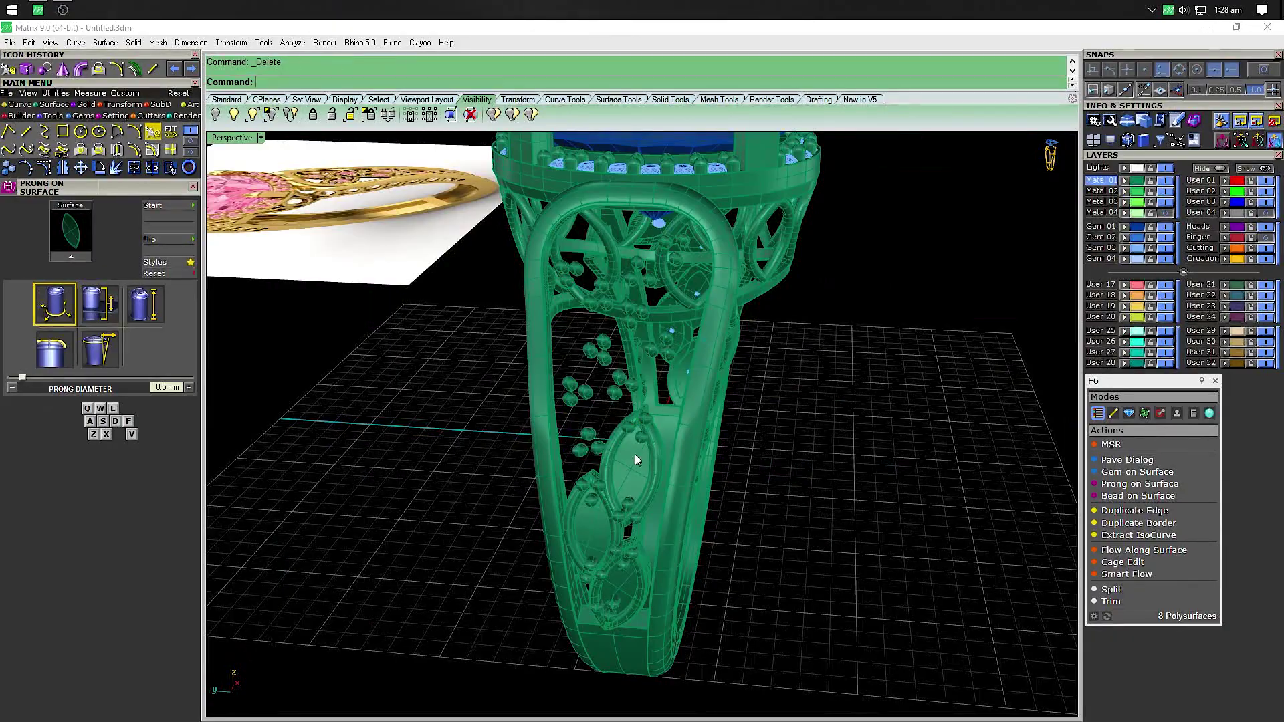
{"action": "left_click", "coordinate": [636, 461]}
{"action": "key", "text": "Delete"}
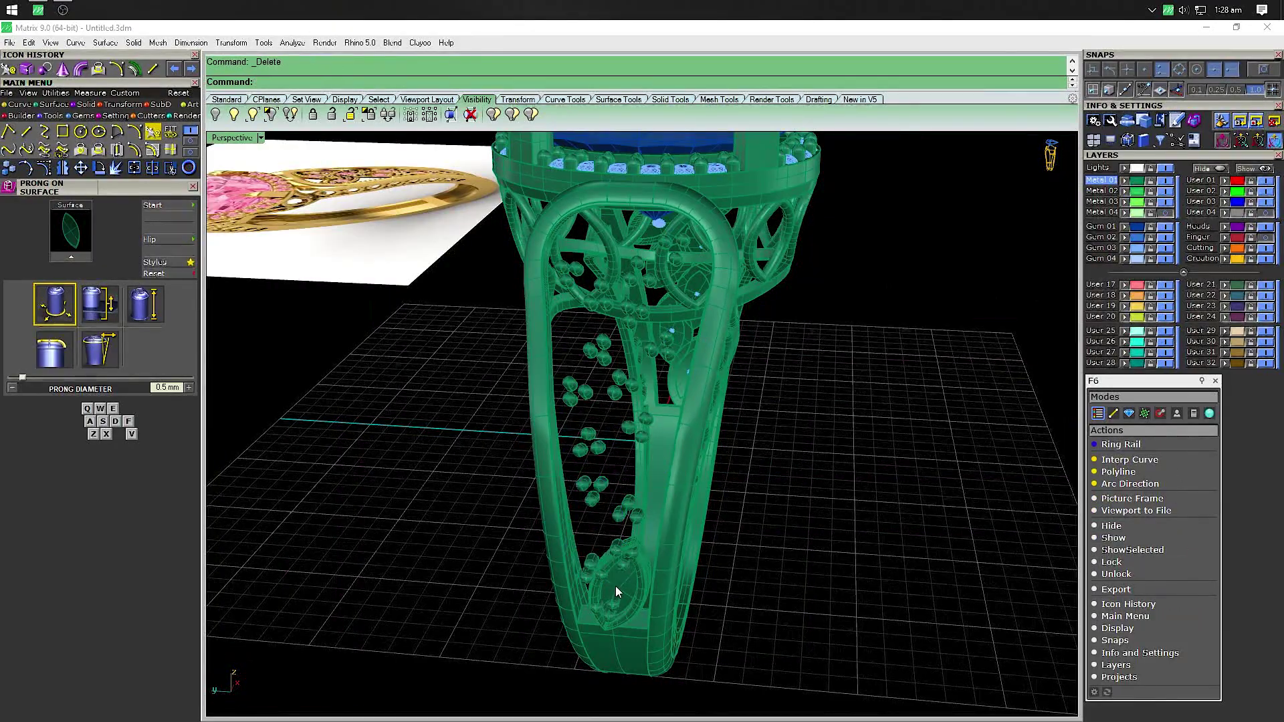
{"action": "key", "text": "Delete"}
{"action": "scroll", "coordinate": [896, 434], "scroll_direction": "down", "scroll_amount": 3}
{"action": "mouse_move", "coordinate": [895, 433]}
{"action": "right_mouse_down"}
{"action": "mouse_move", "coordinate": [799, 461]}
{"action": "mouse_move", "coordinate": [476, 456]}
{"action": "right_mouse_up"}
Select the first leaf-cell gems and lower leaf settings on the shank
{"action": "scroll", "coordinate": [581, 244], "scroll_direction": "up", "scroll_amount": 3}
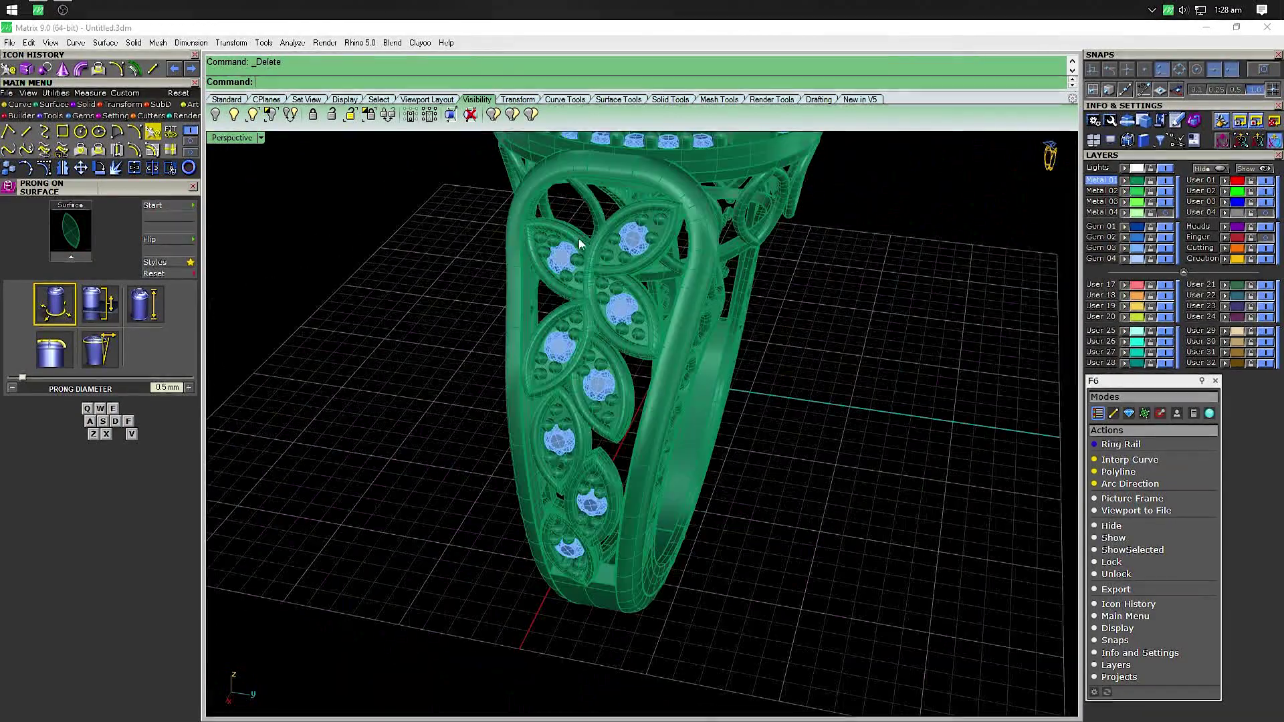
{"action": "left_click", "coordinate": [635, 239]}
{"action": "left_click", "coordinate": [632, 318], "text": "shift"}
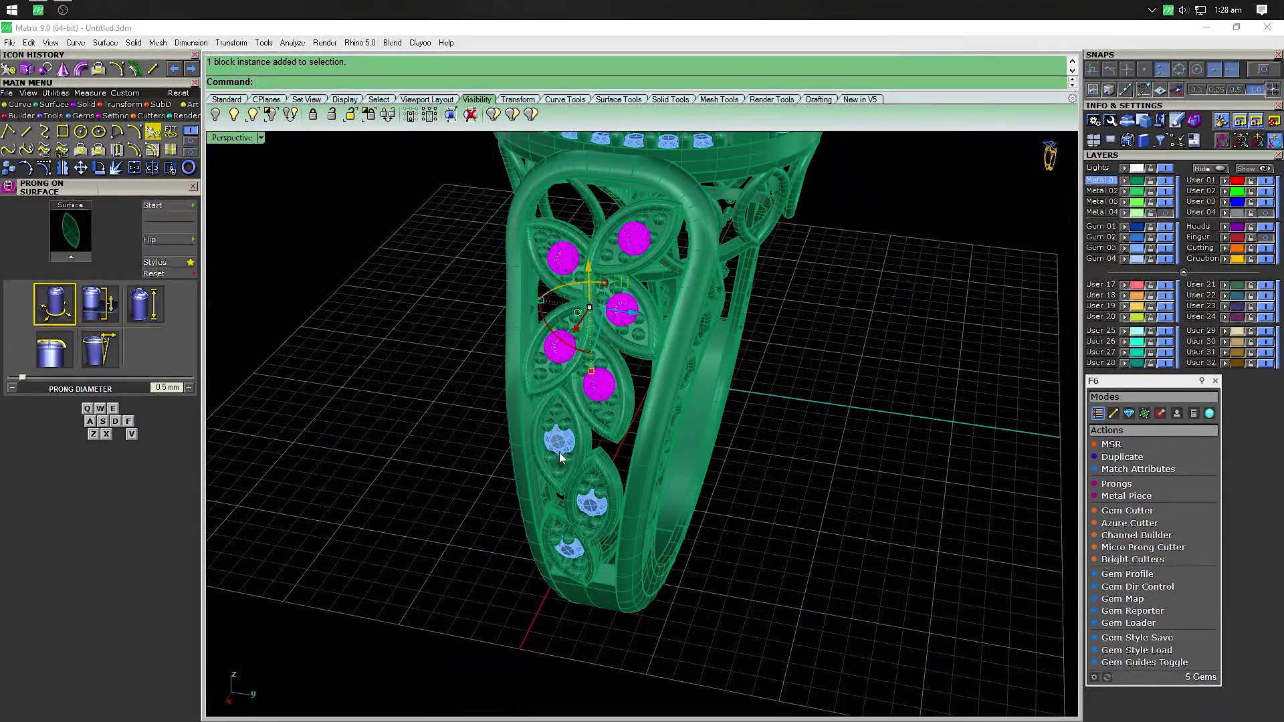
{"action": "right_click_drag", "start_coordinate": [593, 503], "coordinate": [620, 468]}
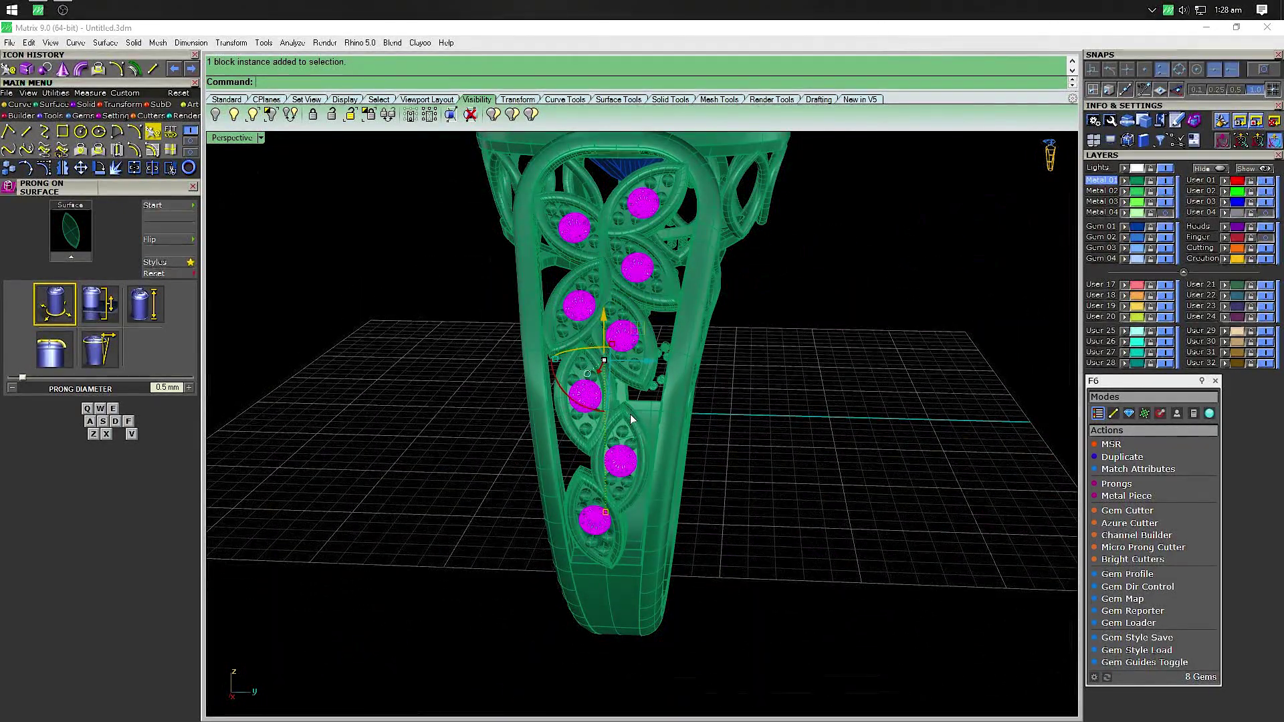
{"action": "left_click", "coordinate": [594, 446], "text": "shift"}
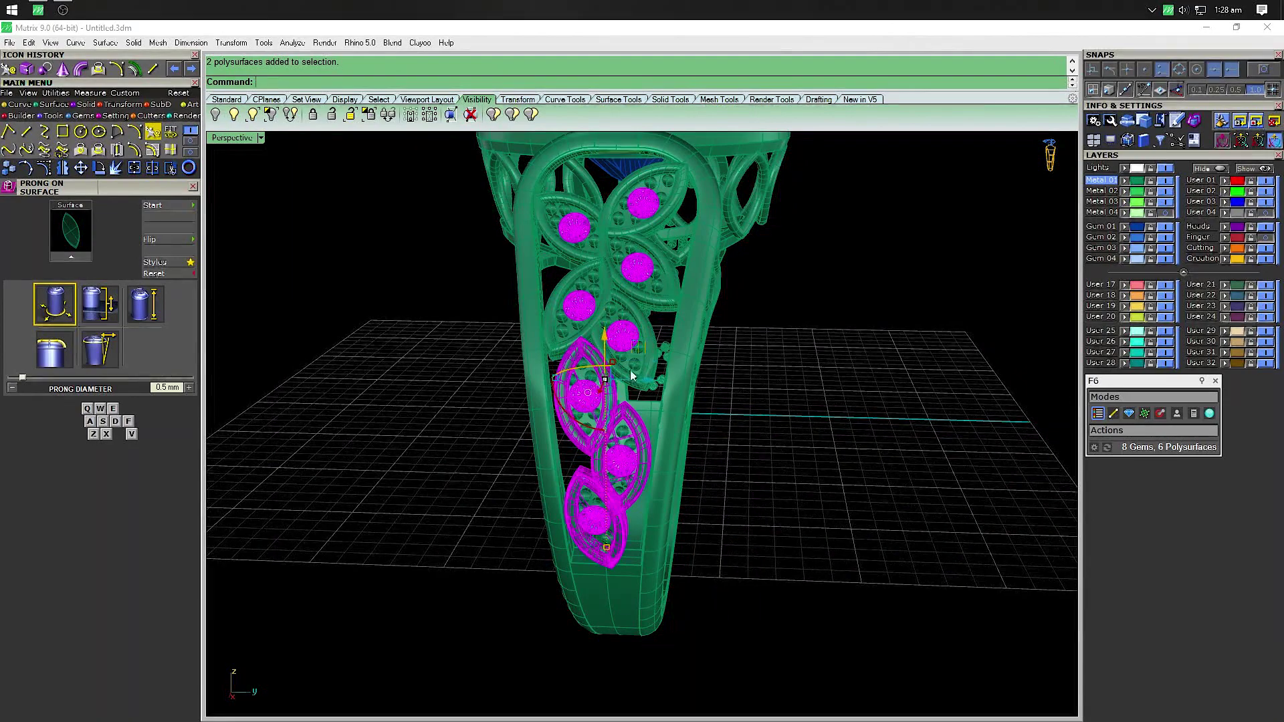
{"action": "left_click", "coordinate": [652, 327], "text": "shift"}
{"action": "scroll", "coordinate": [611, 299], "scroll_direction": "down", "scroll_amount": 3}
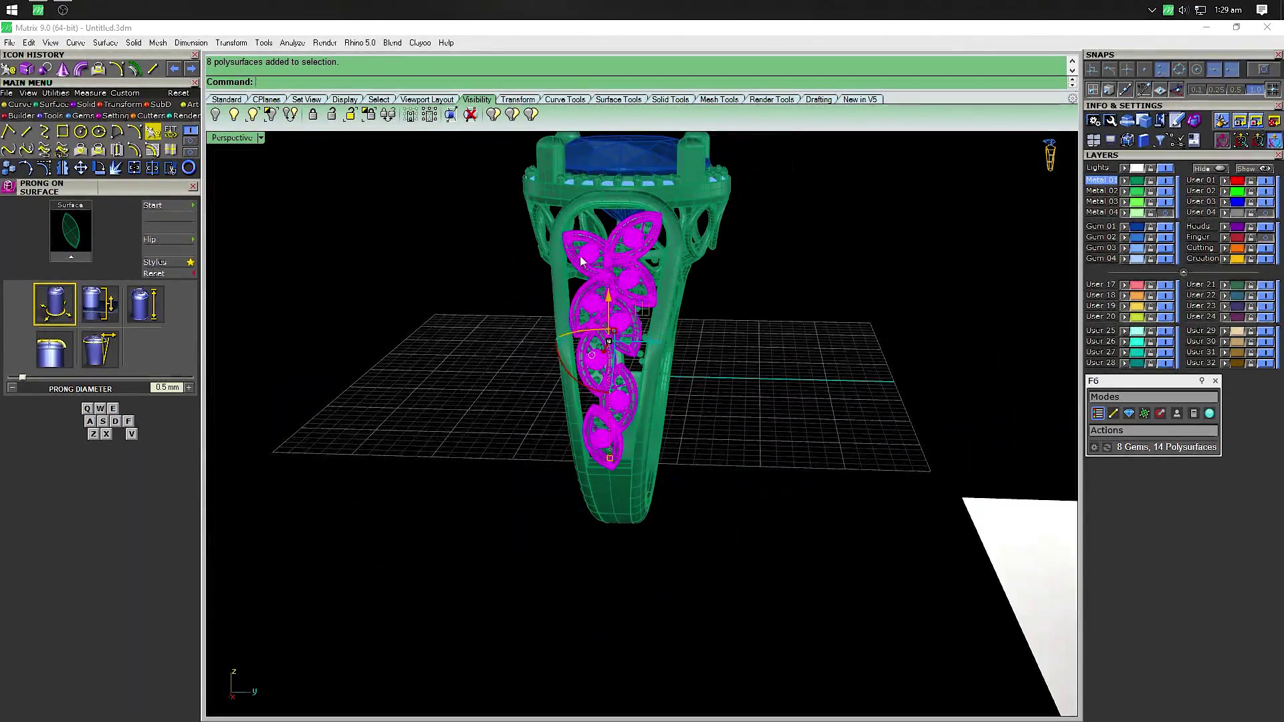
{"action": "scroll", "coordinate": [609, 260], "scroll_direction": "up", "scroll_amount": 5}
{"action": "scroll", "coordinate": [616, 281], "scroll_direction": "up", "scroll_amount": 2}
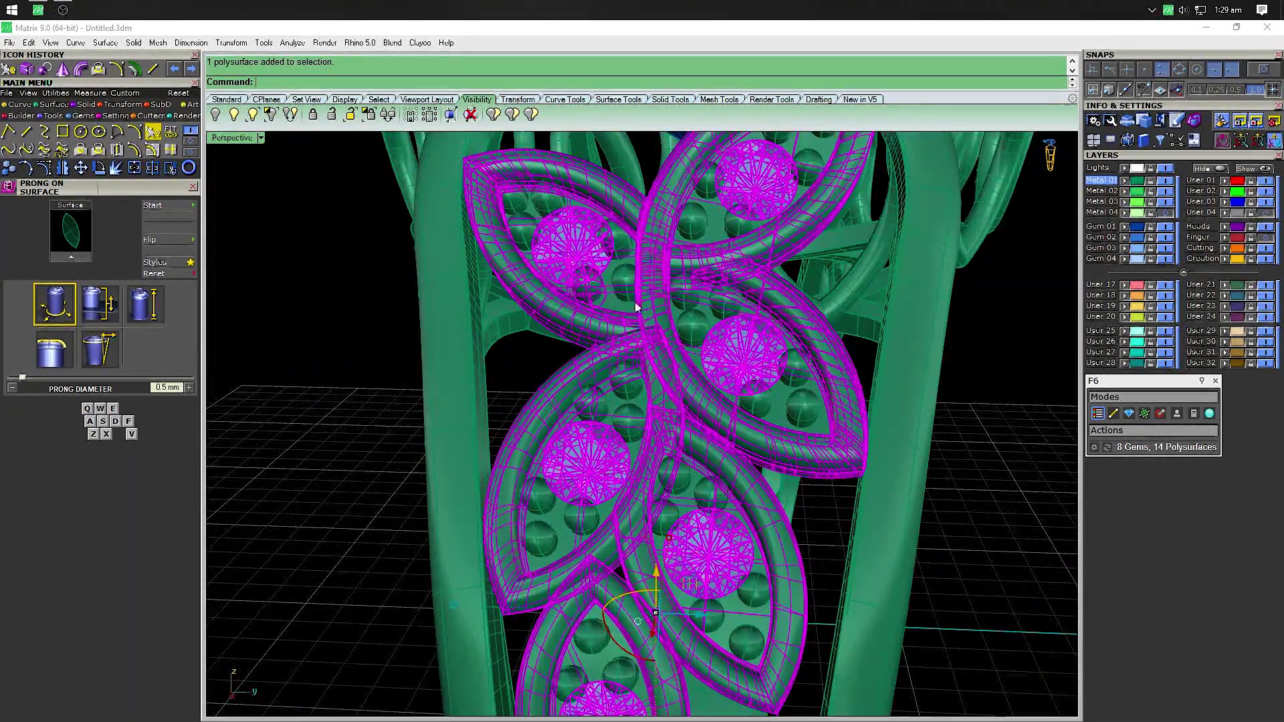
{"action": "left_click", "coordinate": [640, 286], "text": "ctrl"}
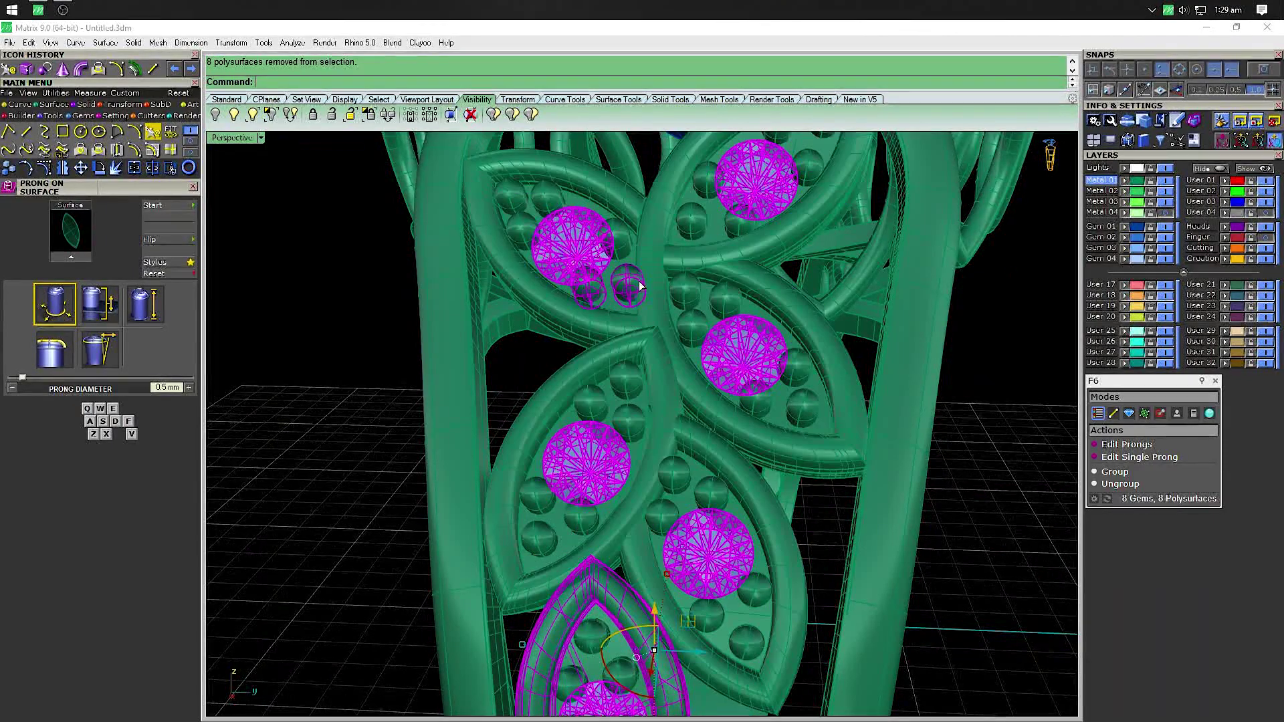
Add the leaf group and remaining gems until 8 Gems, 14 Polysurfaces are selected
{"action": "left_click", "coordinate": [591, 290]}
{"action": "scroll", "coordinate": [592, 291], "scroll_direction": "down", "scroll_amount": 2}
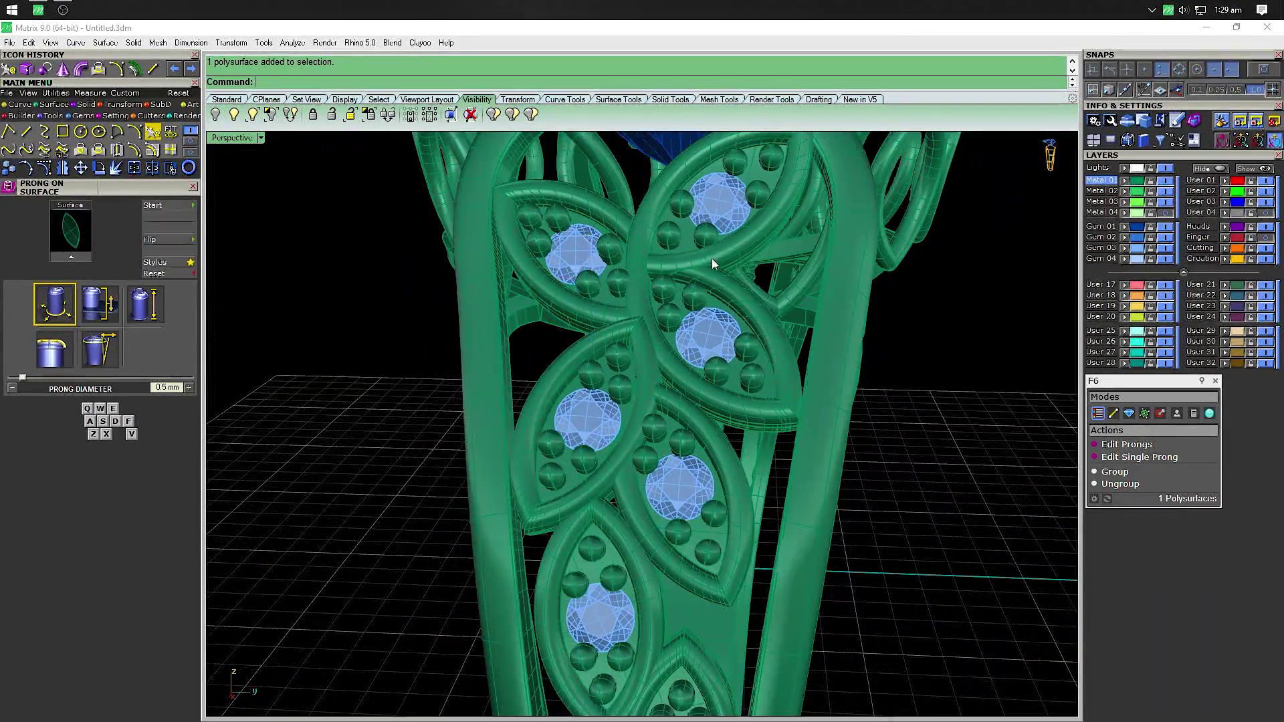
{"action": "left_click", "coordinate": [712, 263]}
{"action": "left_click", "coordinate": [715, 206], "text": "shift"}
{"action": "left_click", "coordinate": [582, 268], "text": "shift"}
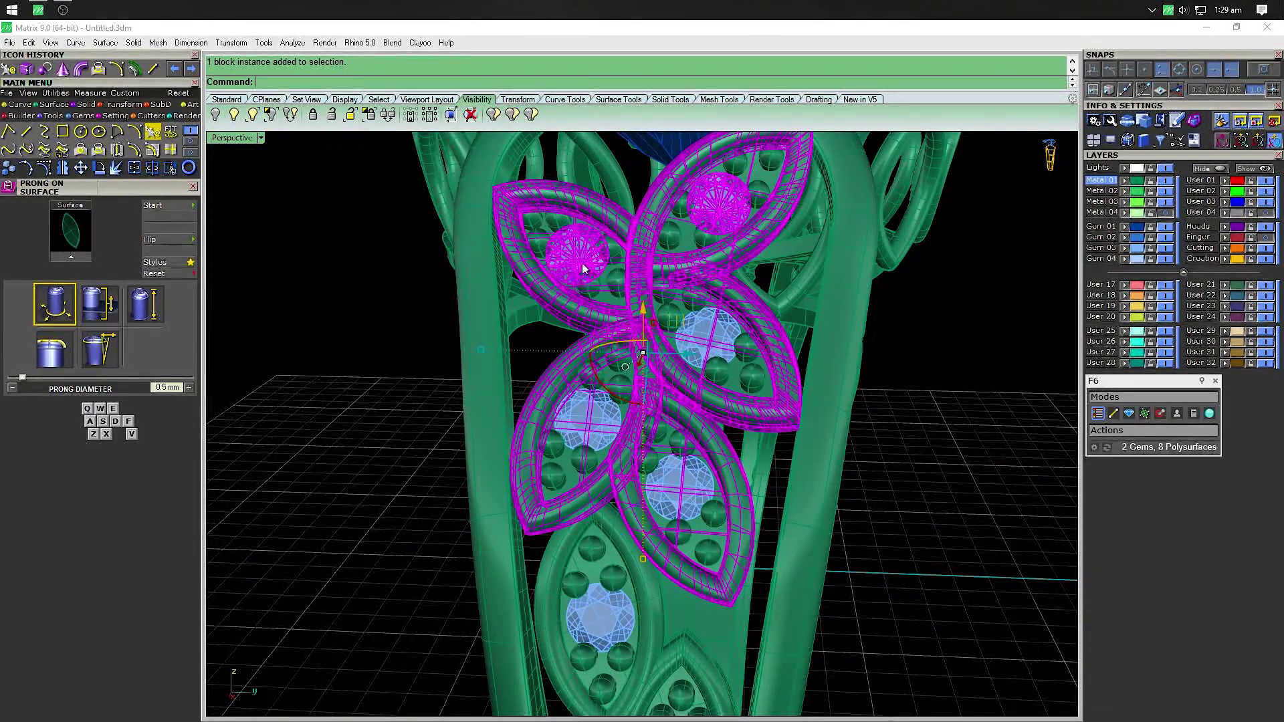
{"action": "left_click", "coordinate": [614, 590], "text": "shift"}
{"action": "scroll", "coordinate": [683, 414], "scroll_direction": "down", "scroll_amount": 2}
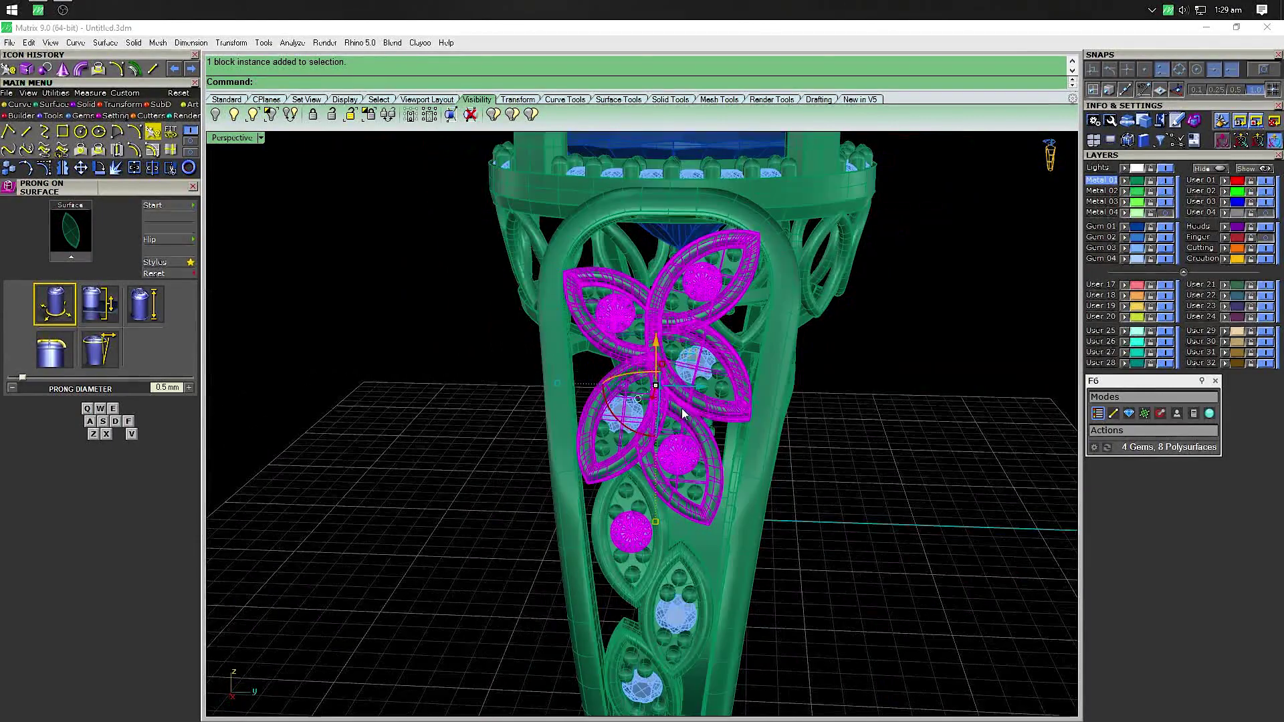
{"action": "left_click", "coordinate": [671, 613], "text": "shift"}
{"action": "scroll", "coordinate": [683, 472], "scroll_direction": "down", "scroll_amount": 2}
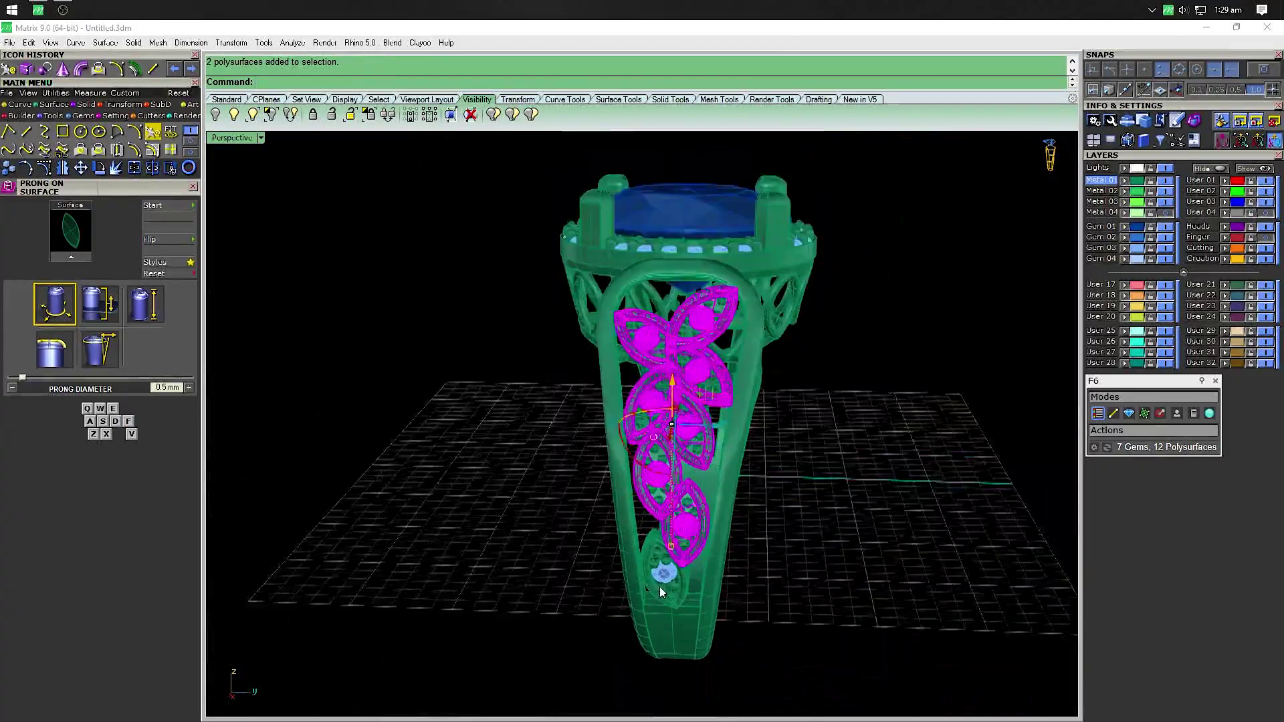
{"action": "scroll", "coordinate": [695, 535], "scroll_direction": "up", "scroll_amount": 3}
{"action": "left_click", "coordinate": [659, 565], "text": "shift"}
{"action": "left_click", "coordinate": [700, 560], "text": "shift"}
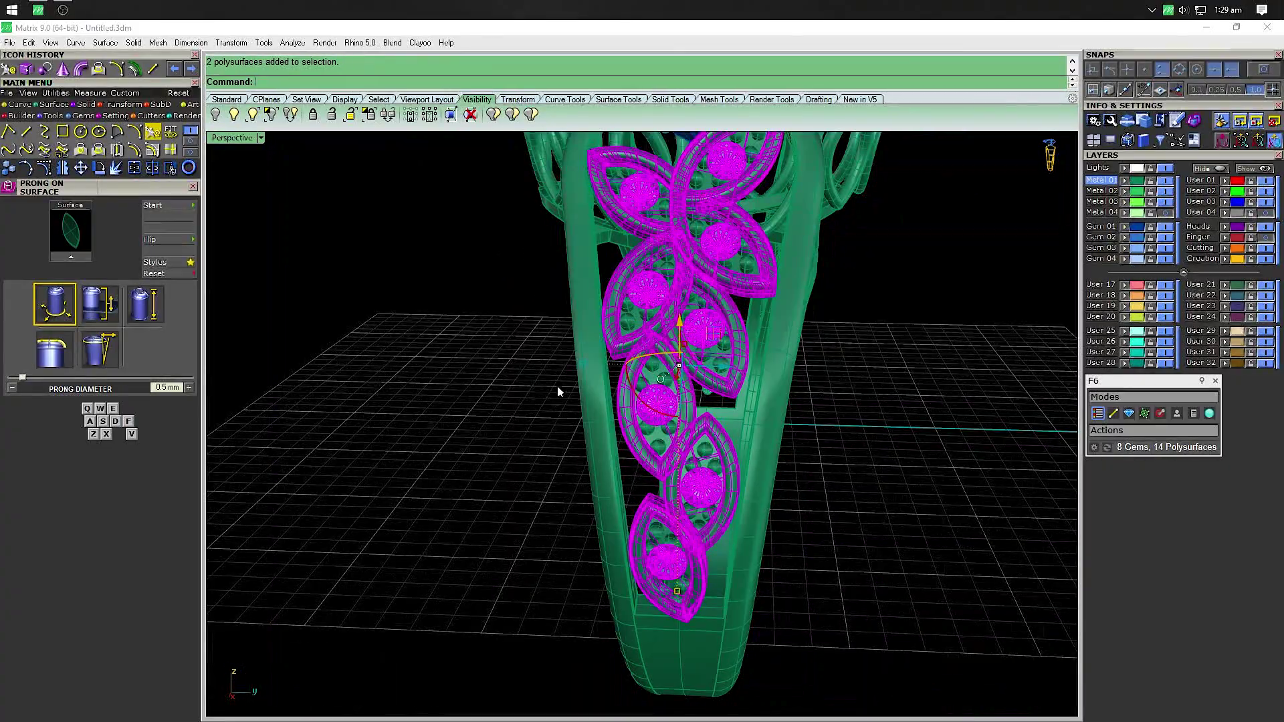
{"action": "scroll", "coordinate": [559, 391], "scroll_direction": "down", "scroll_amount": 3}
{"action": "right_click_drag", "start_coordinate": [560, 391], "coordinate": [876, 332]}
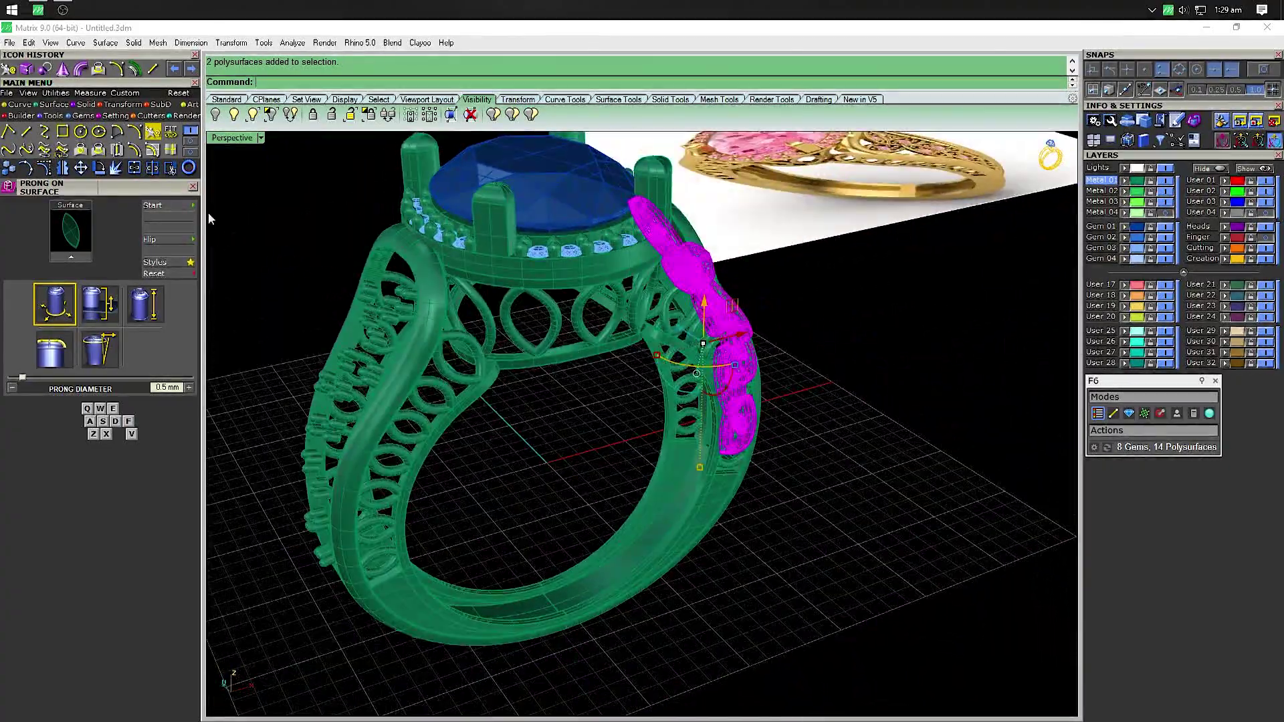
Rotate-copy the leaf-and-gem cluster 180° about 0,0,0 onto the opposite shoulder
{"action": "left_click", "coordinate": [80, 167]}
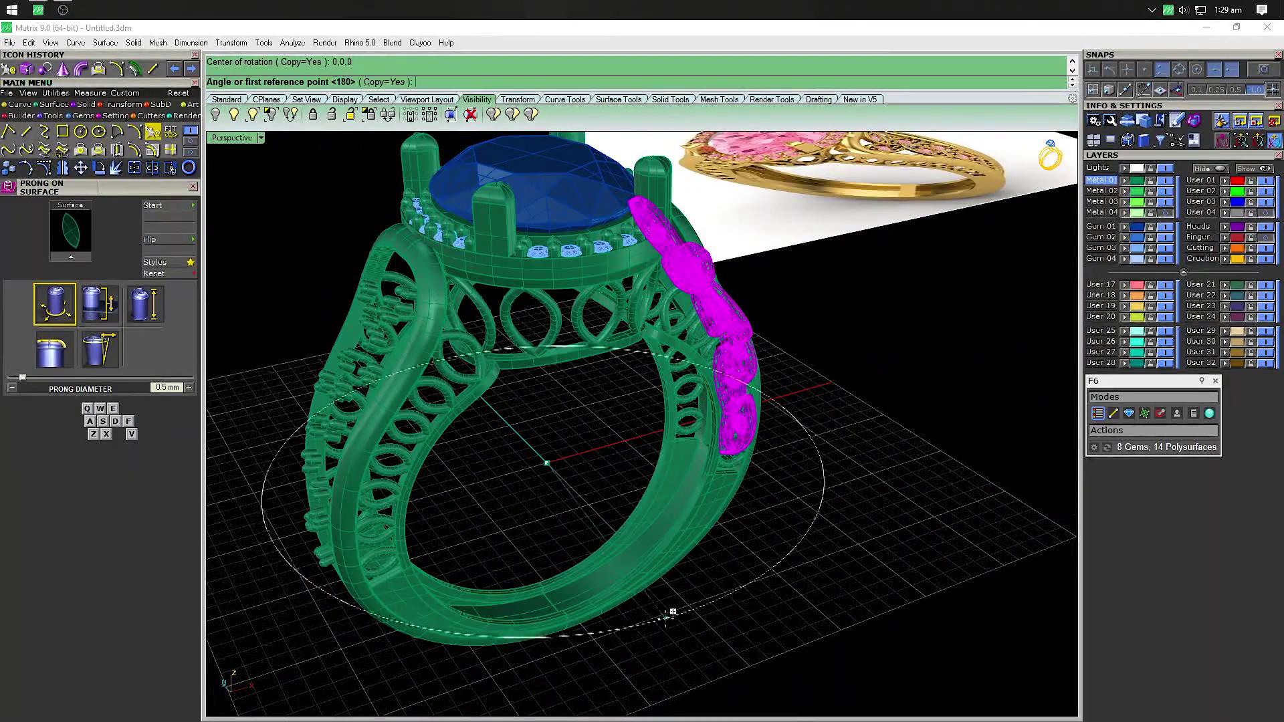
{"action": "left_click", "coordinate": [671, 588]}
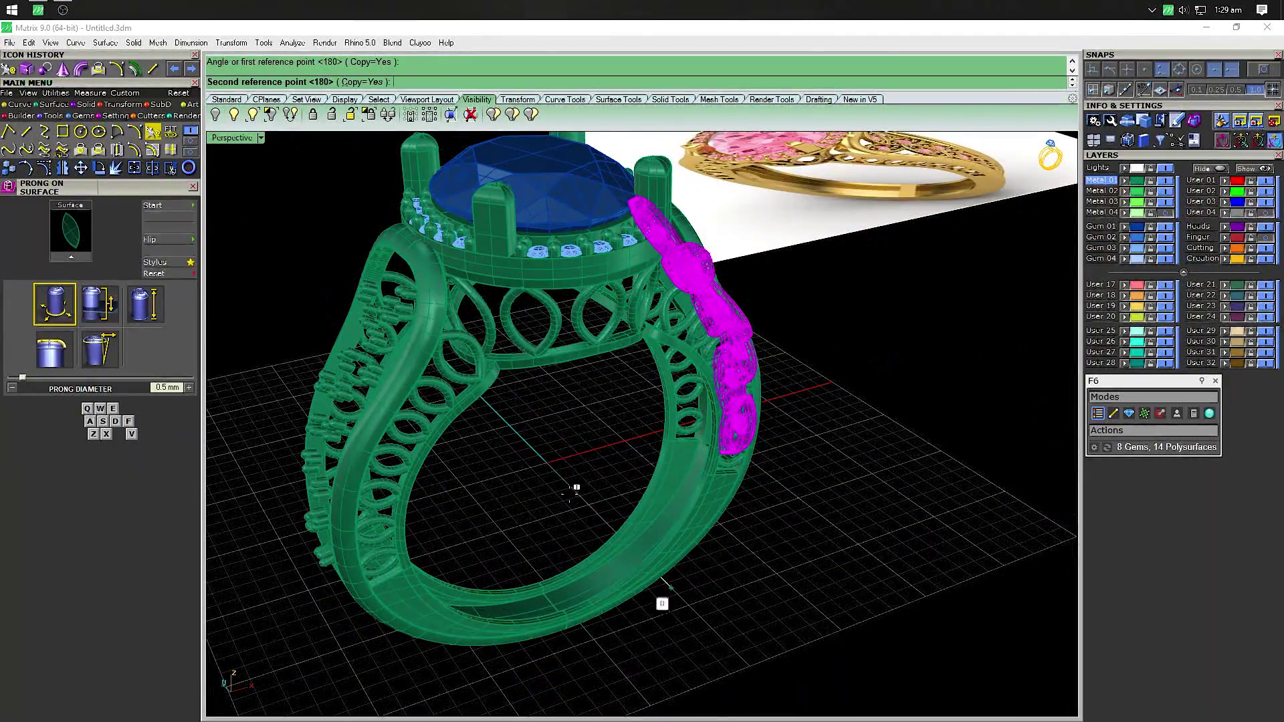
{"action": "left_click", "coordinate": [535, 418]}
{"action": "mouse_move", "coordinate": [530, 424]}
{"action": "right_mouse_down"}
{"action": "mouse_move", "coordinate": [656, 403]}
{"action": "mouse_move", "coordinate": [593, 401]}
{"action": "right_mouse_up"}
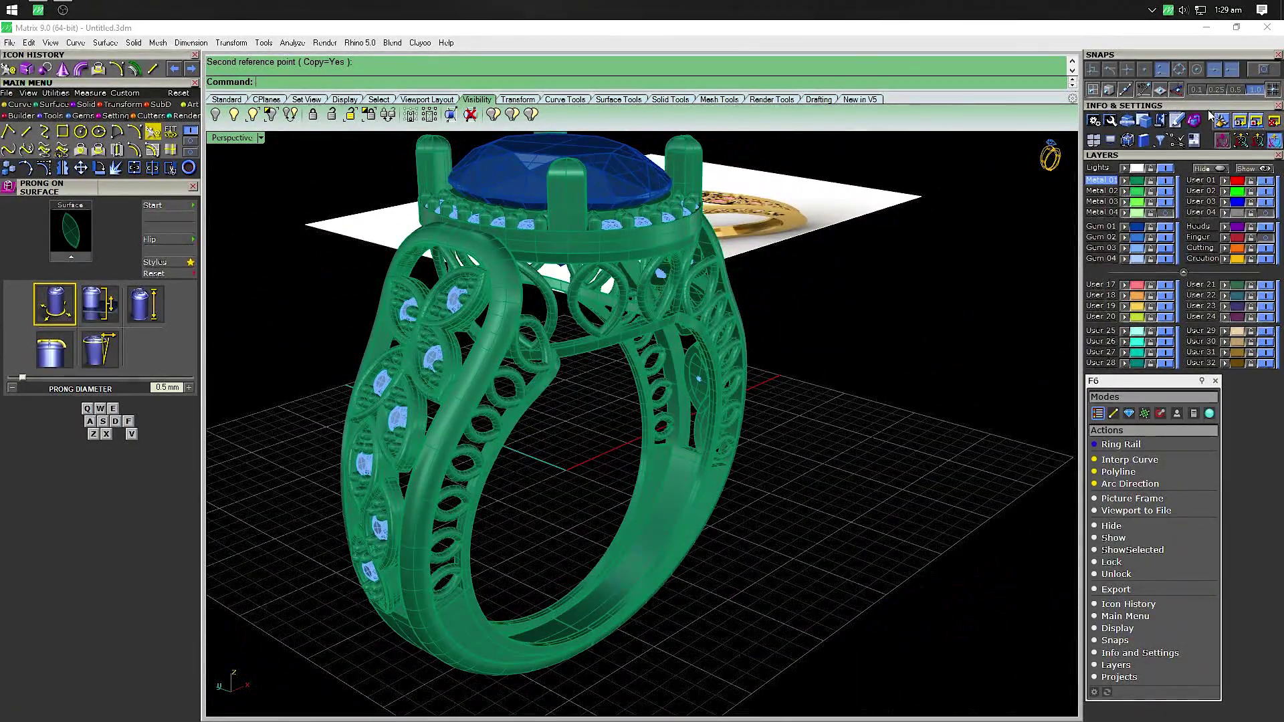
{"action": "left_click", "coordinate": [1196, 121]}
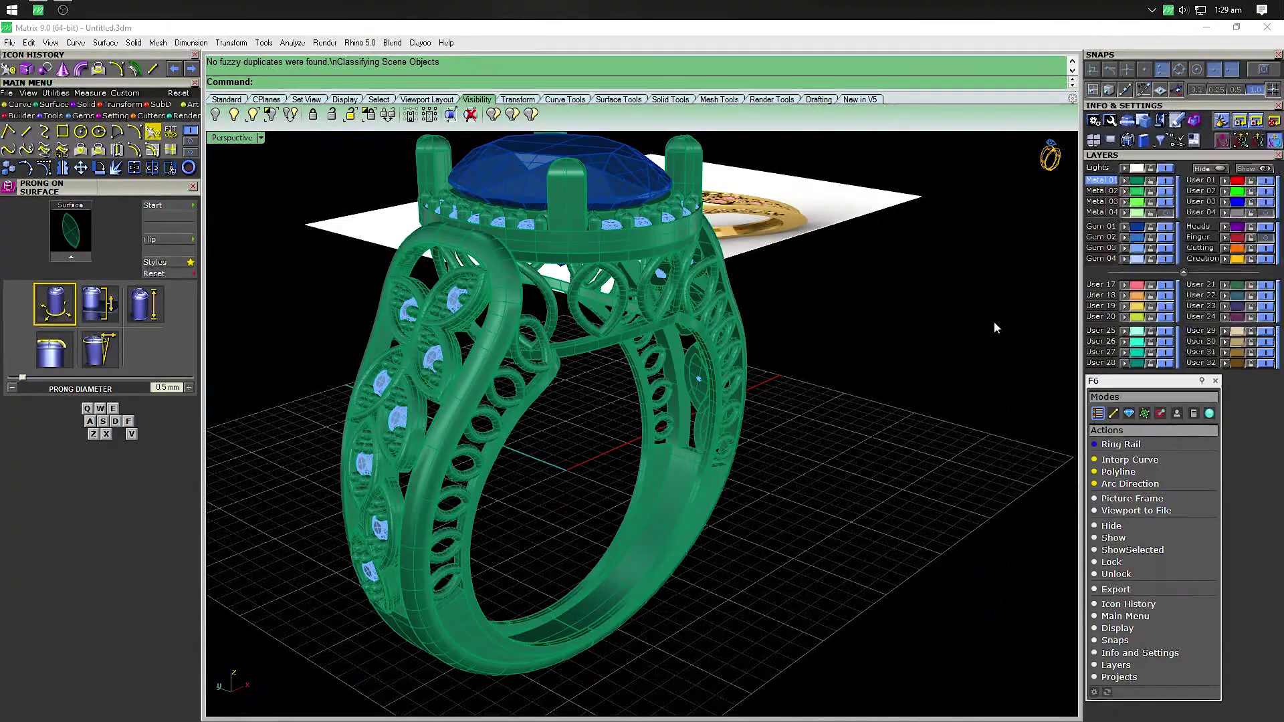
Select the whole ring and assign Yellow Gold as its metal material
{"action": "mouse_move", "coordinate": [994, 324]}
{"action": "right_mouse_down"}
{"action": "mouse_move", "coordinate": [644, 376]}
{"action": "mouse_move", "coordinate": [840, 404]}
{"action": "right_mouse_up"}
{"action": "scroll", "coordinate": [645, 376], "scroll_direction": "down", "scroll_amount": 5}
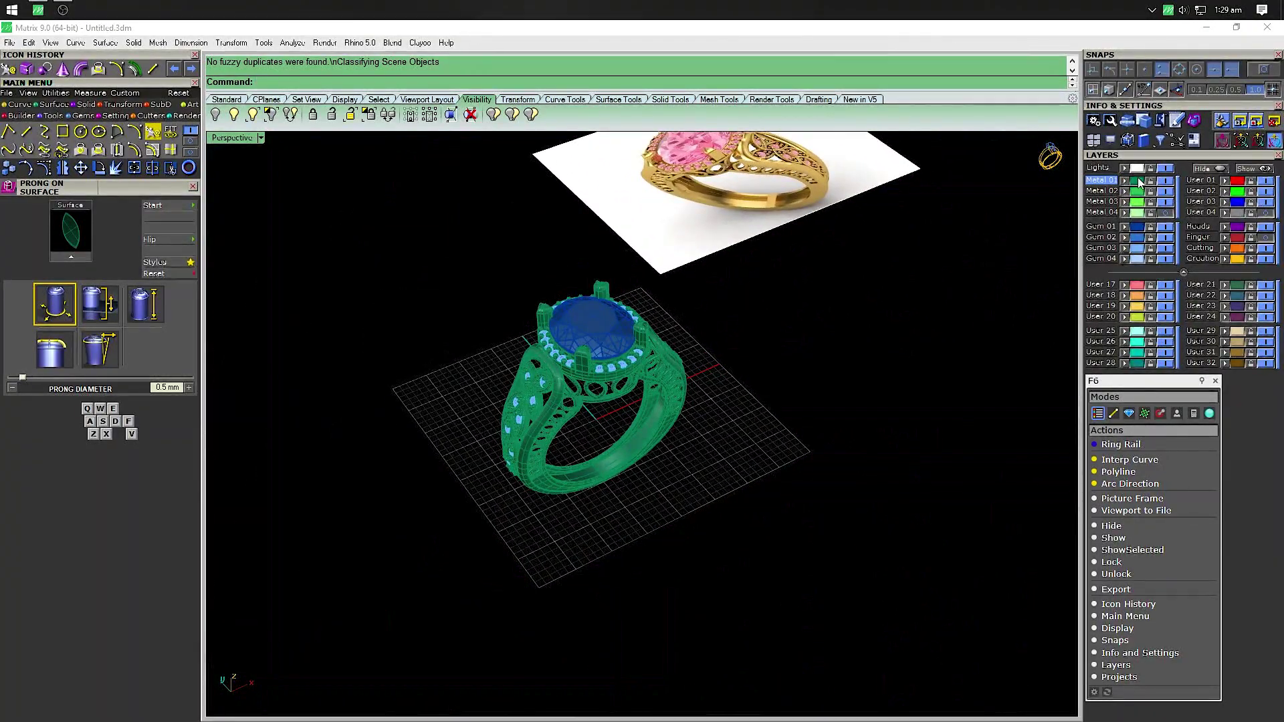
{"action": "key", "text": "ctrl+a"}
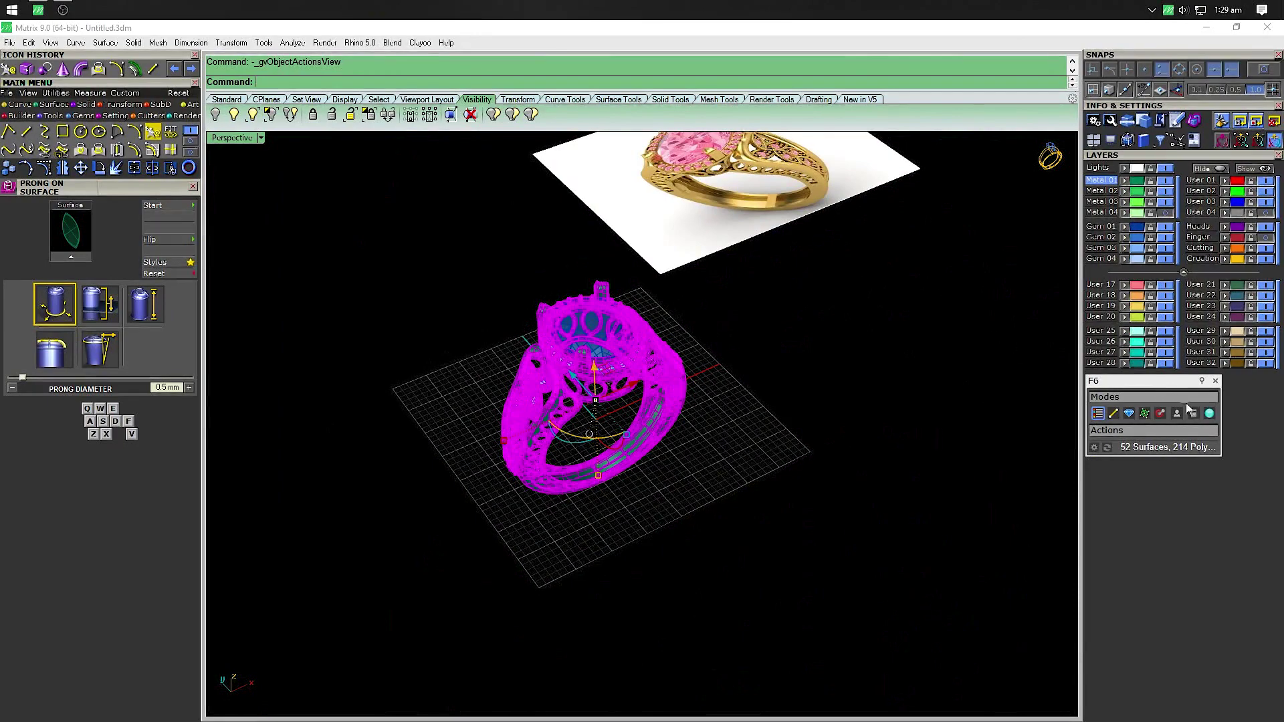
{"action": "left_click", "coordinate": [1209, 412]}
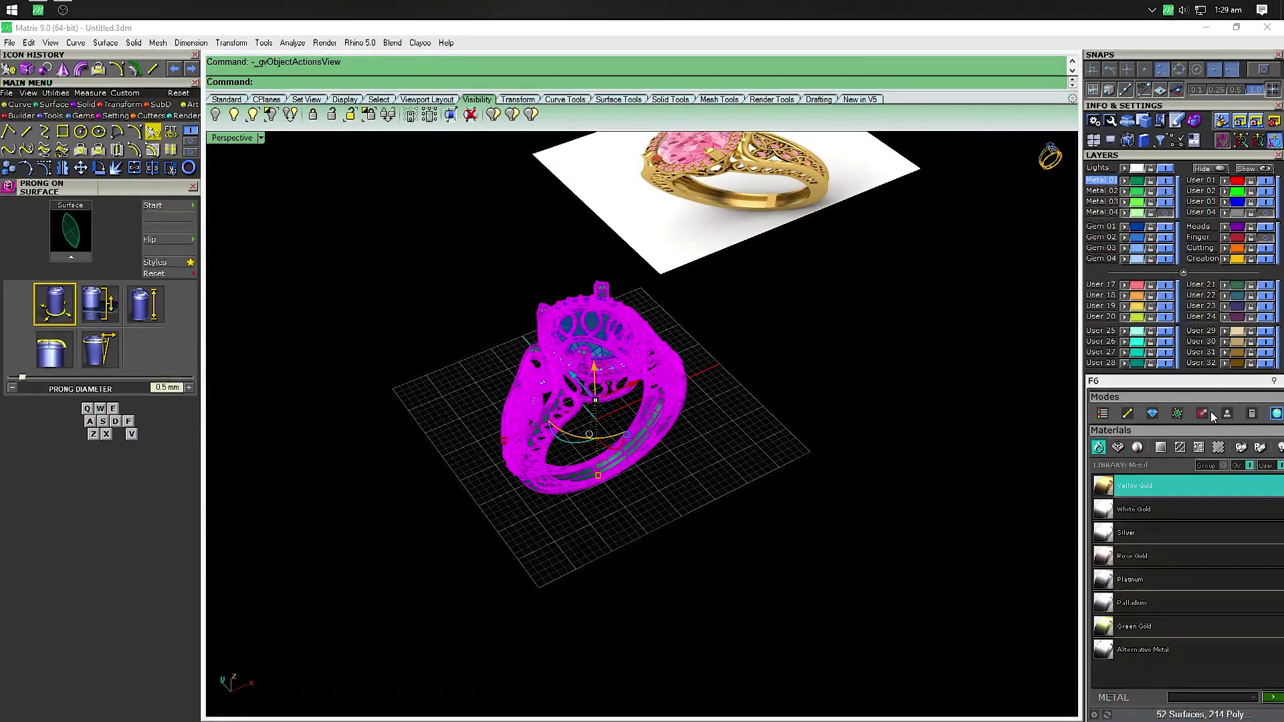
{"action": "double_click", "coordinate": [1240, 491]}
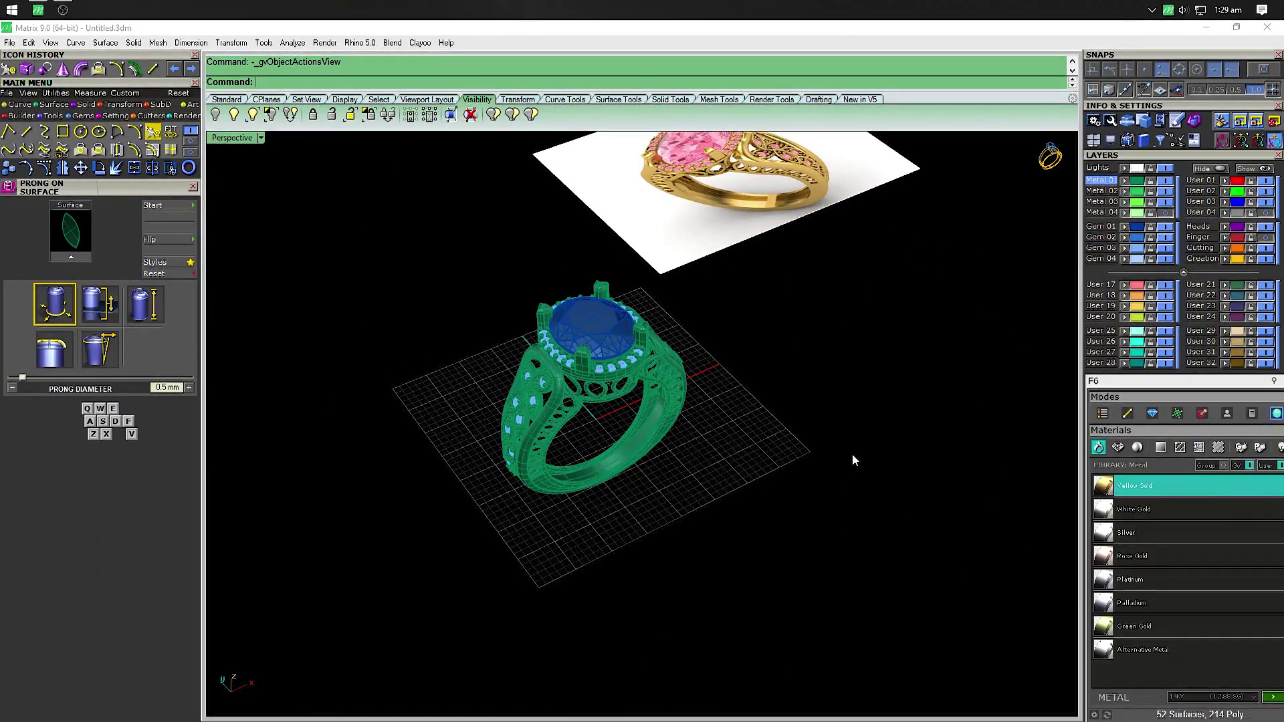
Select the centre stone and remaining gems, and apply Diamond Pink Pure to all 39 stones
{"action": "left_click", "coordinate": [1137, 228]}
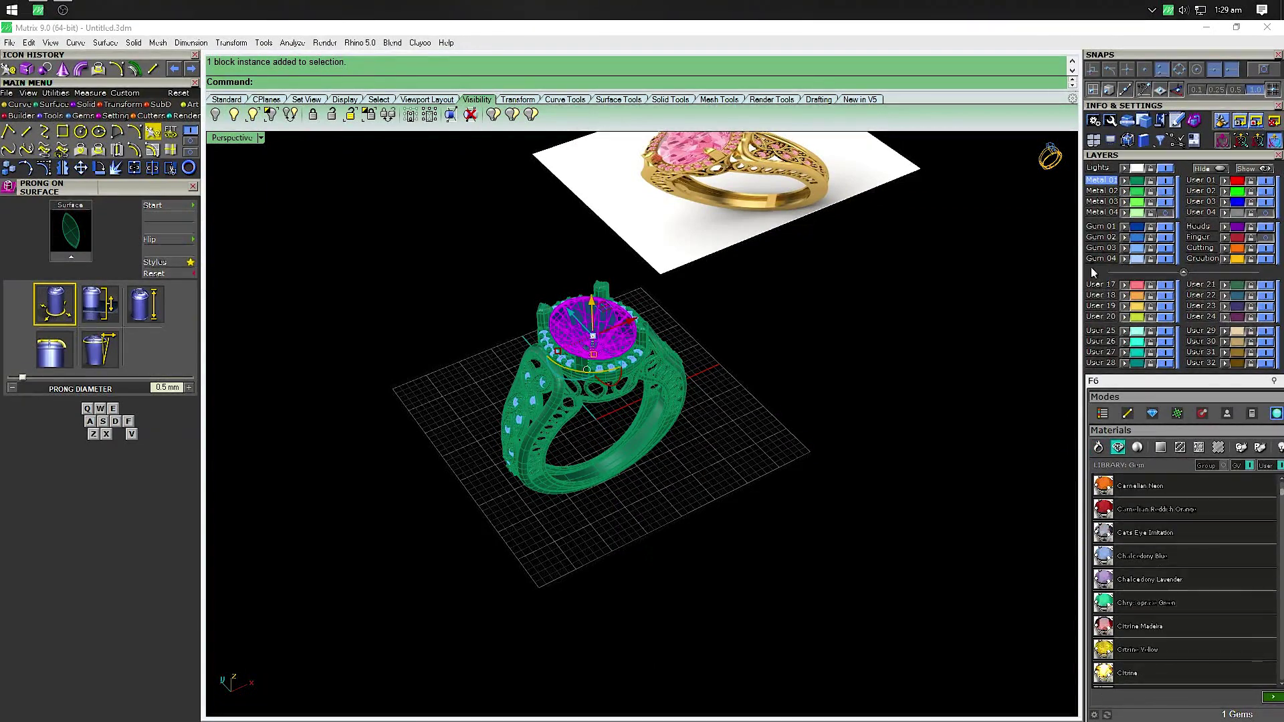
{"action": "left_click", "coordinate": [1141, 252]}
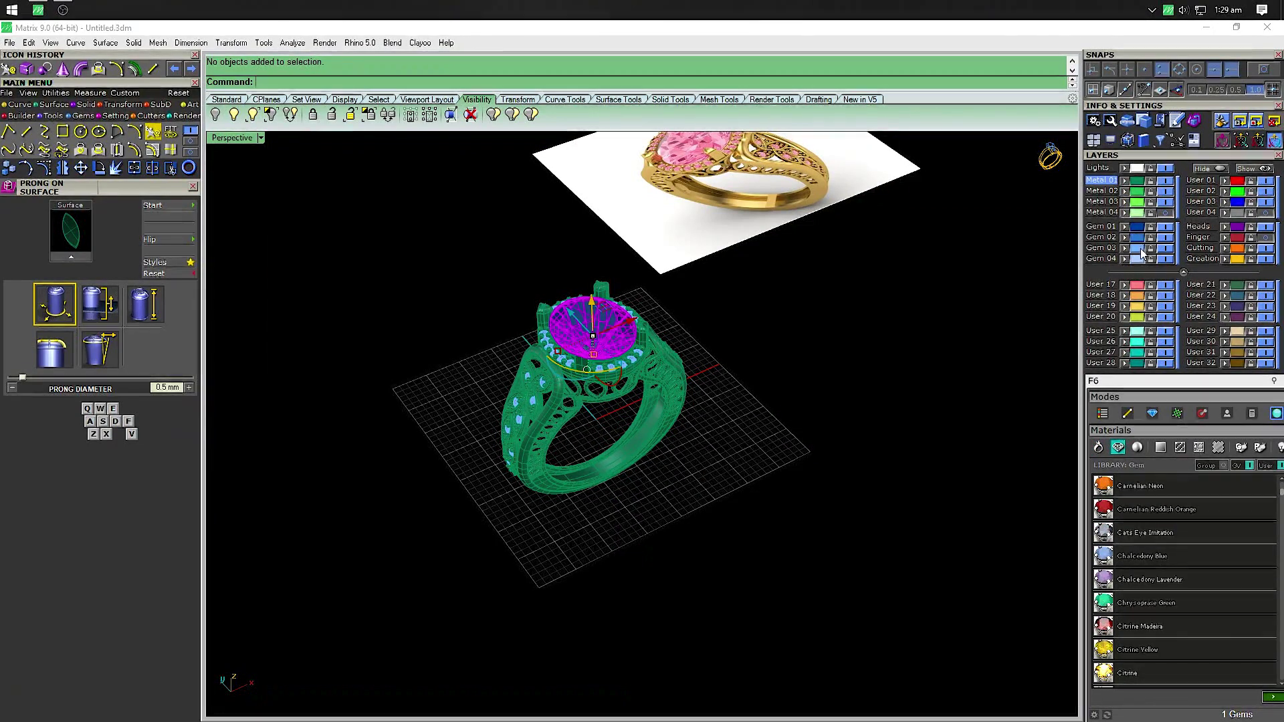
{"action": "left_click", "coordinate": [1141, 252]}
{"action": "scroll", "coordinate": [1204, 519], "scroll_direction": "down", "scroll_amount": 1}
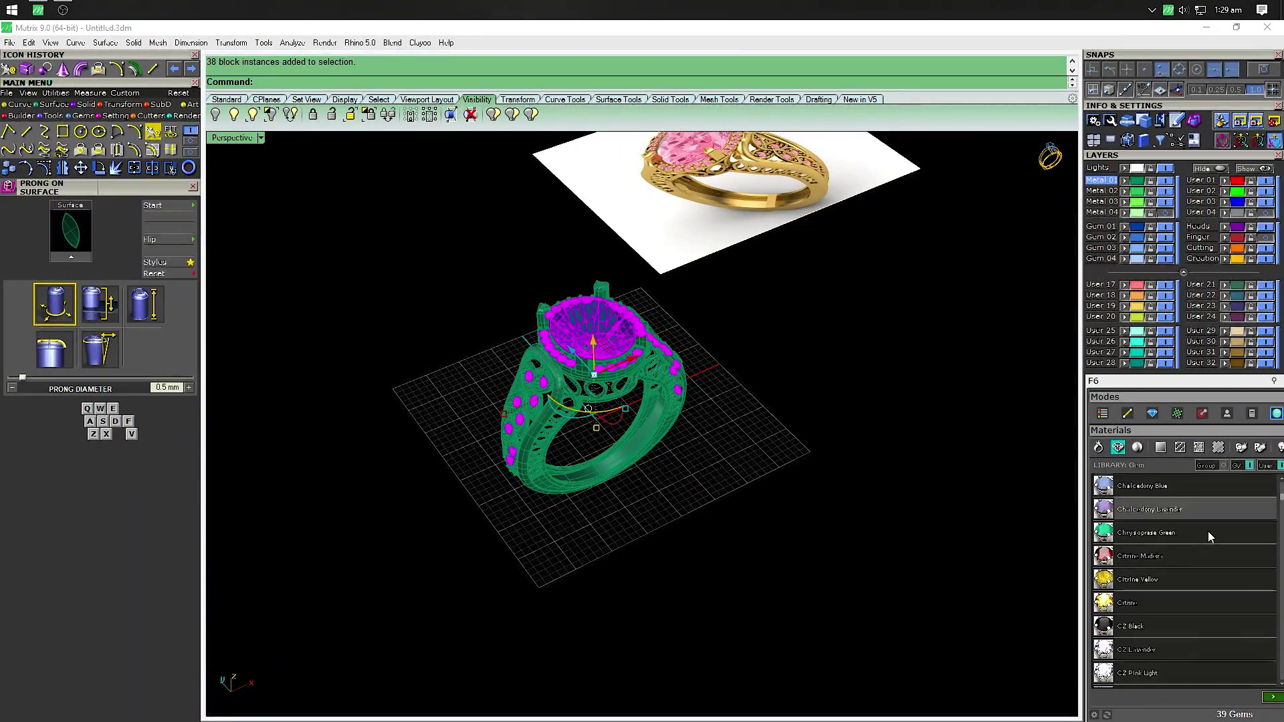
{"action": "scroll", "coordinate": [1208, 531], "scroll_direction": "down", "scroll_amount": 2}
{"action": "scroll", "coordinate": [1209, 531], "scroll_direction": "down", "scroll_amount": 2}
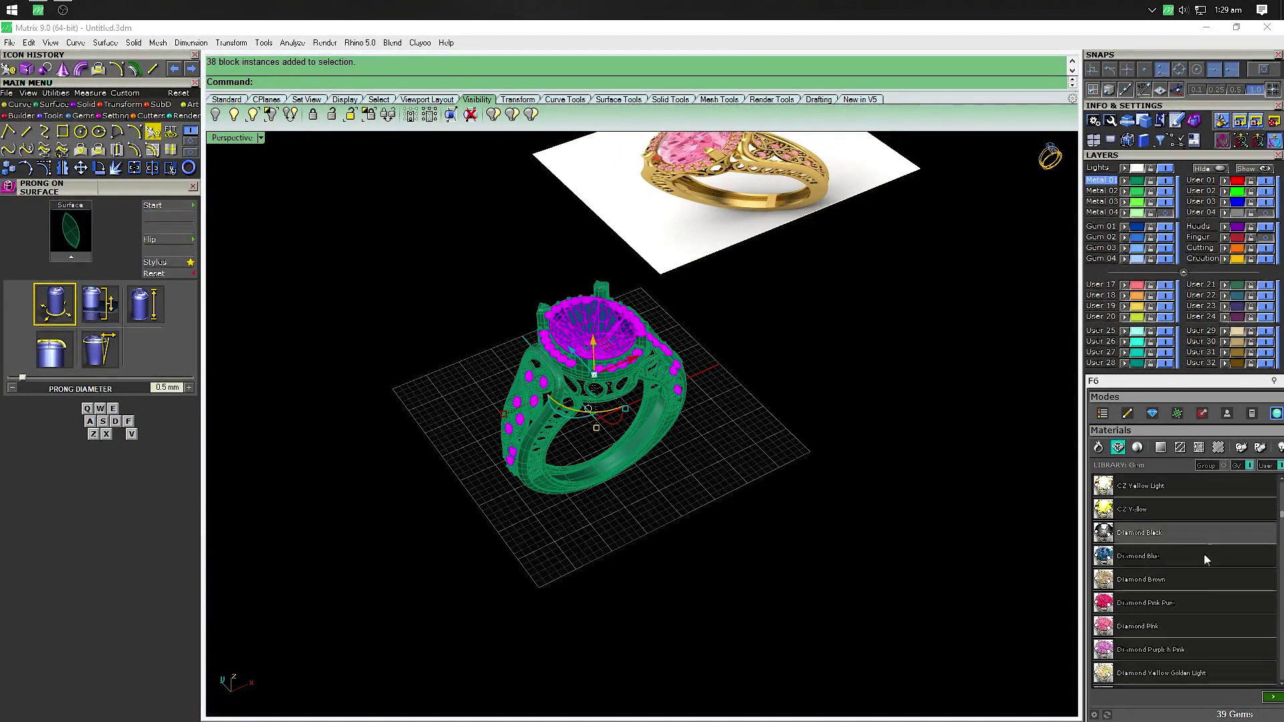
{"action": "left_click", "coordinate": [1177, 602]}
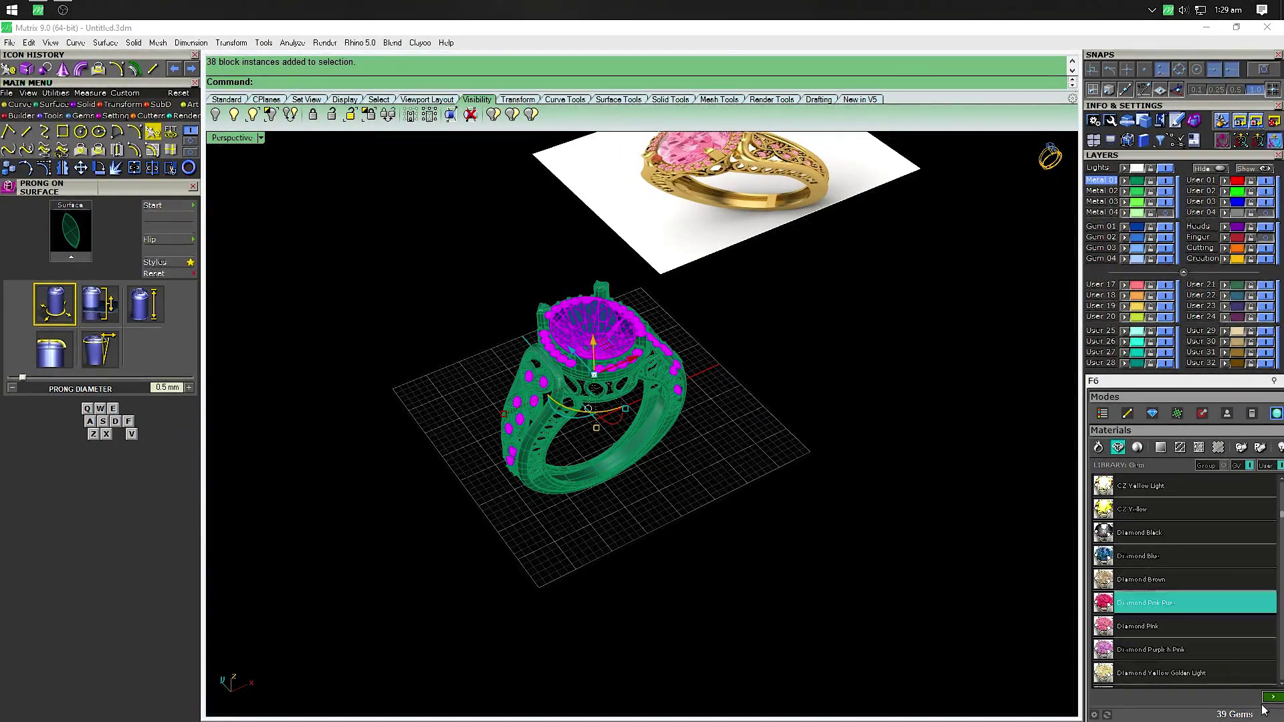
{"action": "left_click", "coordinate": [924, 565]}
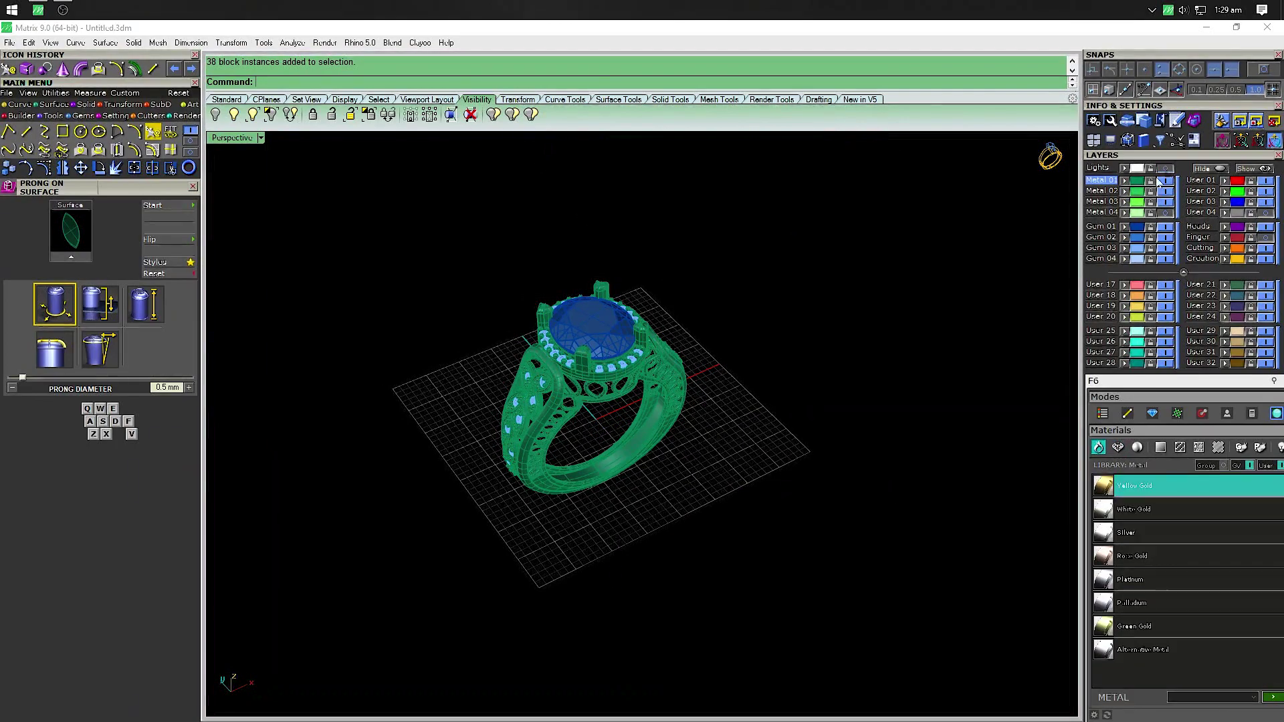
Maximize the Perspective viewport in Presentation display and run a brief Turntable spin
{"action": "key", "text": "ctrl+F5"}
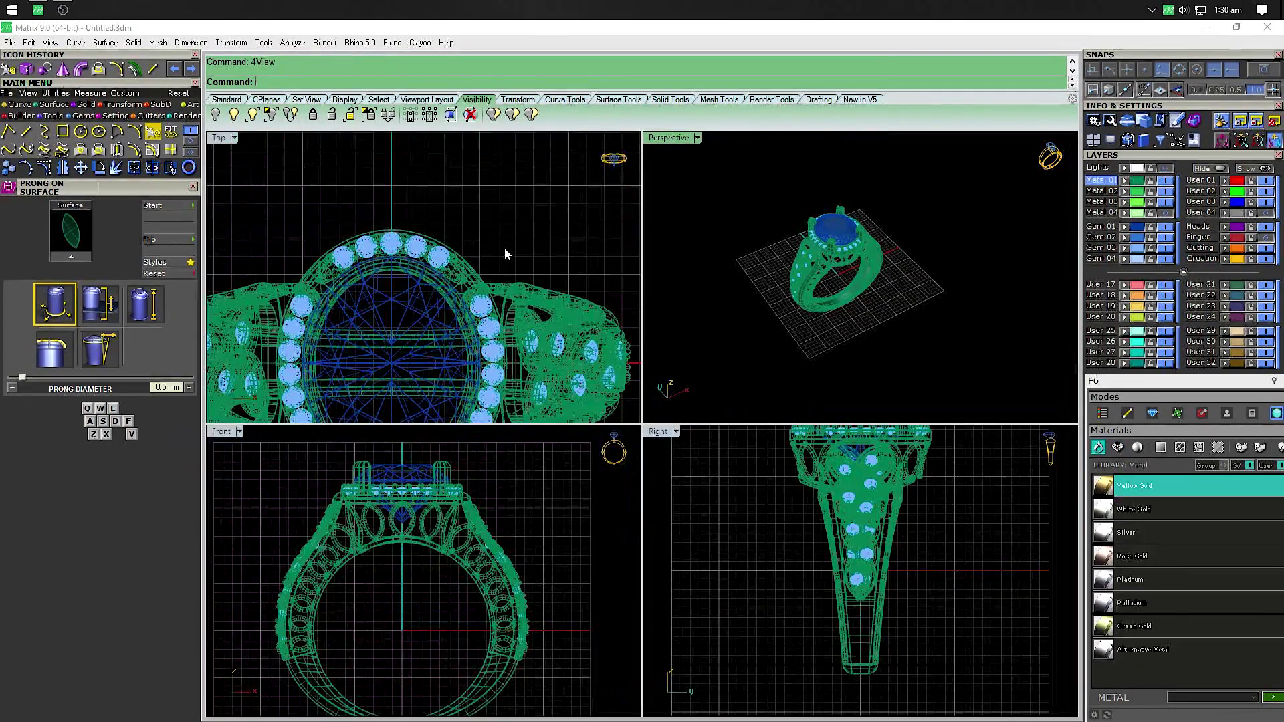
{"action": "double_click", "coordinate": [664, 138]}
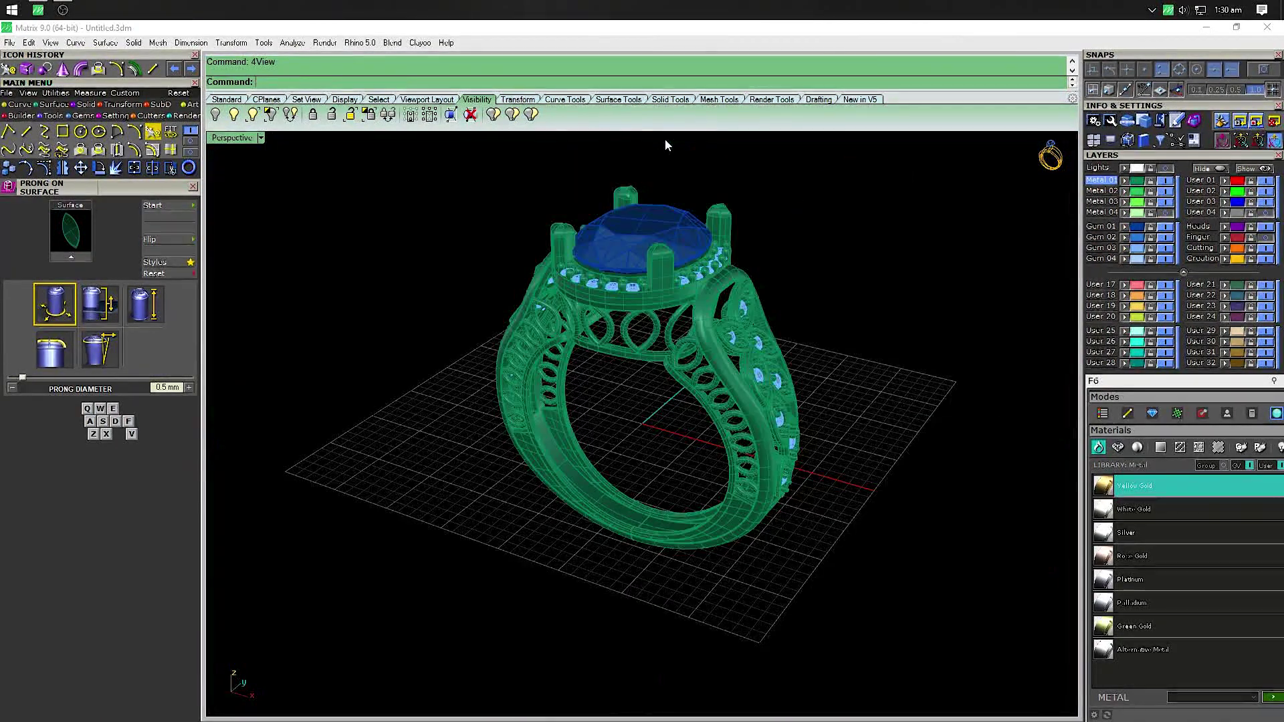
{"action": "left_click", "coordinate": [261, 138]}
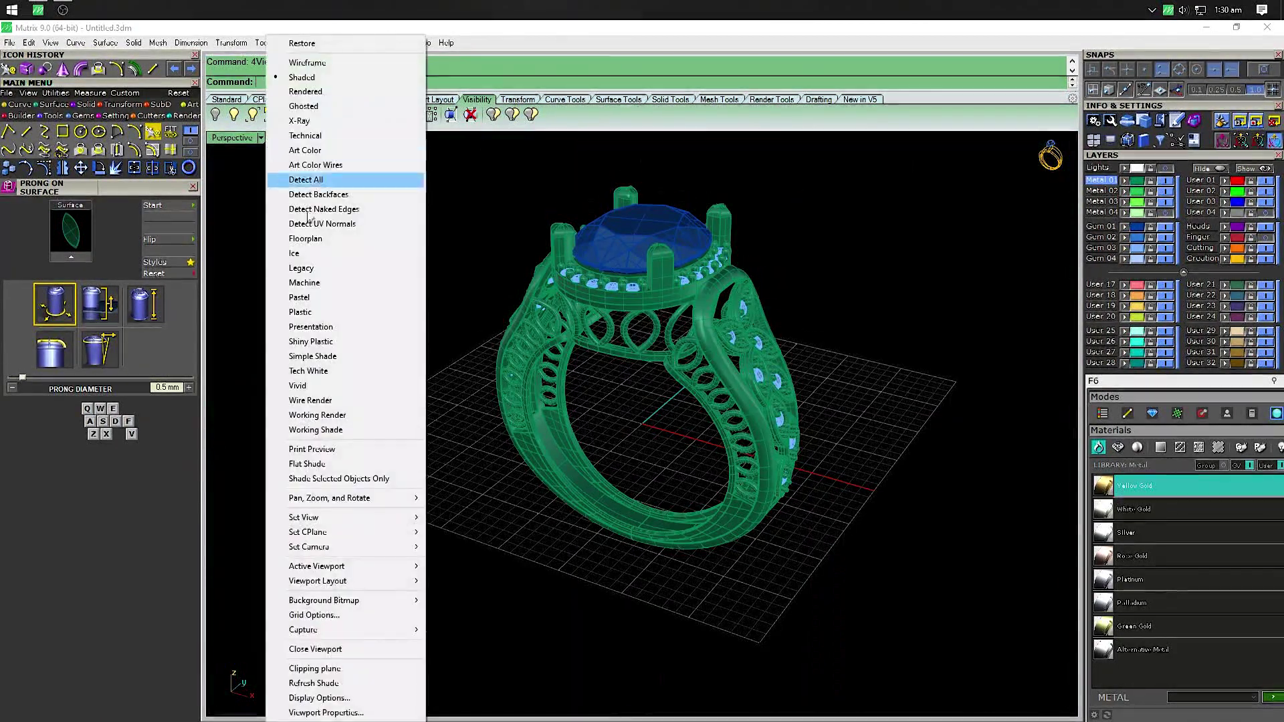
{"action": "left_click", "coordinate": [367, 327]}
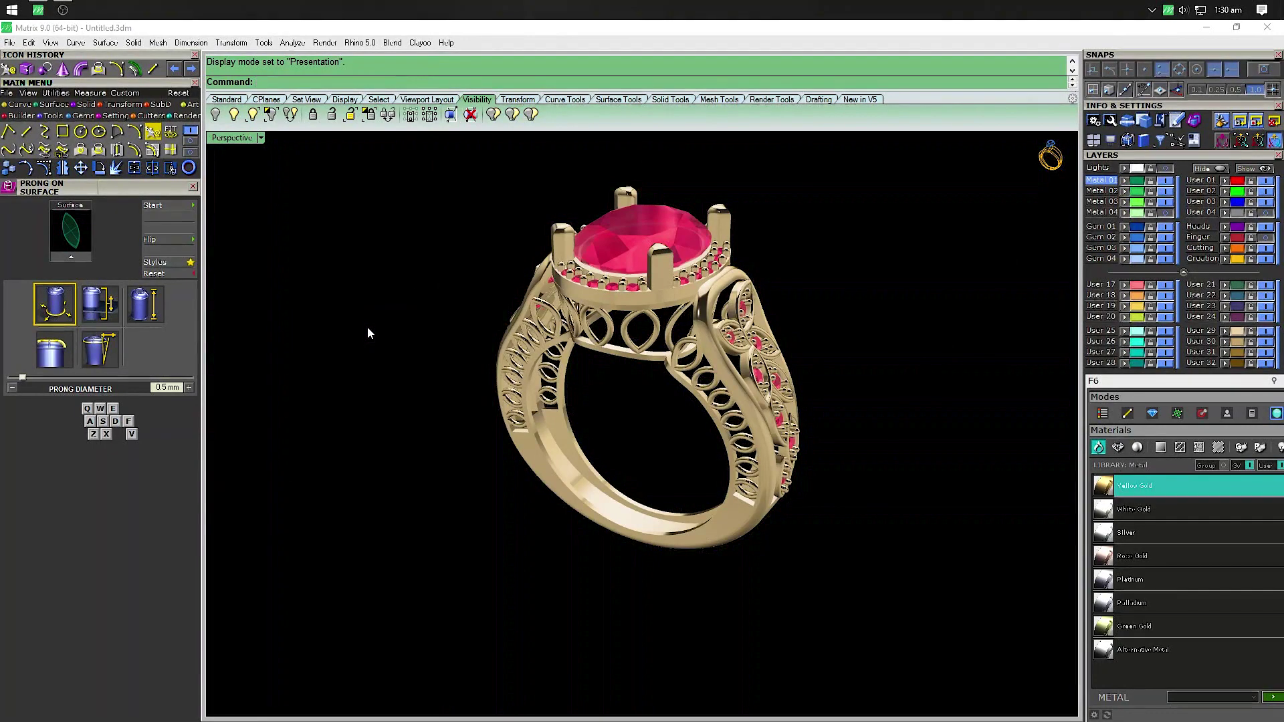
{"action": "type", "text": "Tu"}
{"action": "key", "text": "Return"}
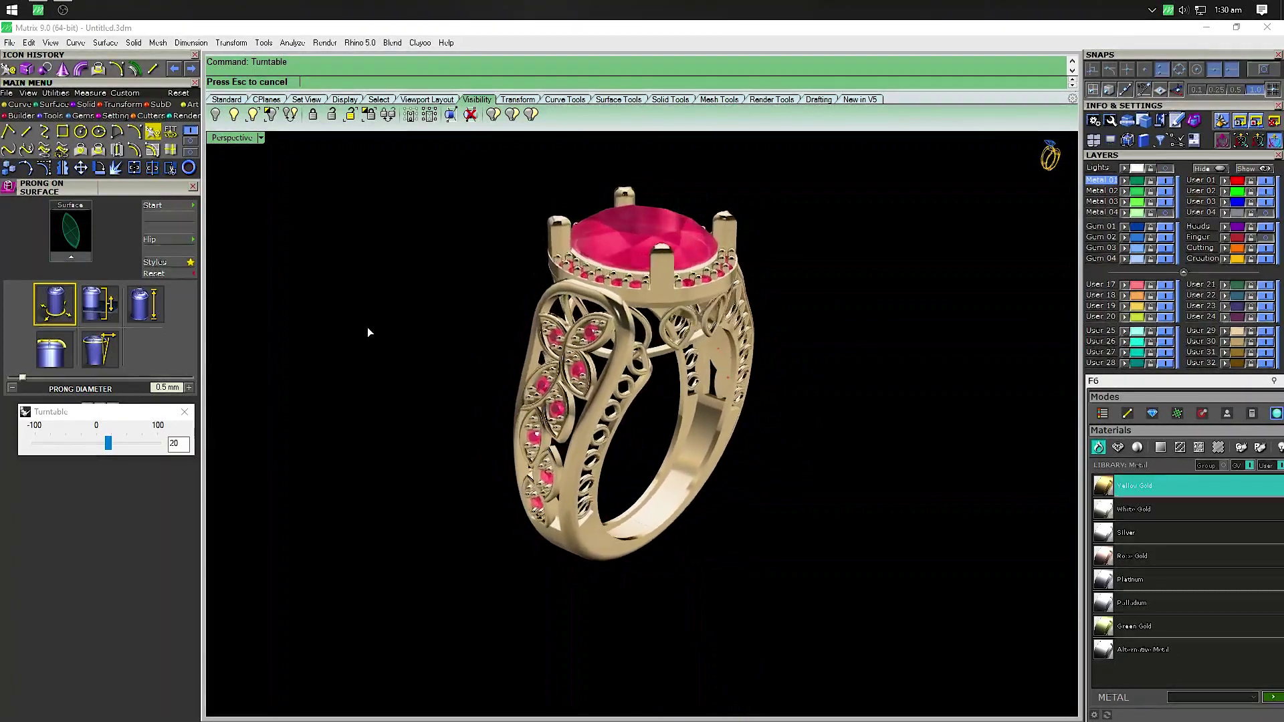
{"action": "key", "text": "Escape"}
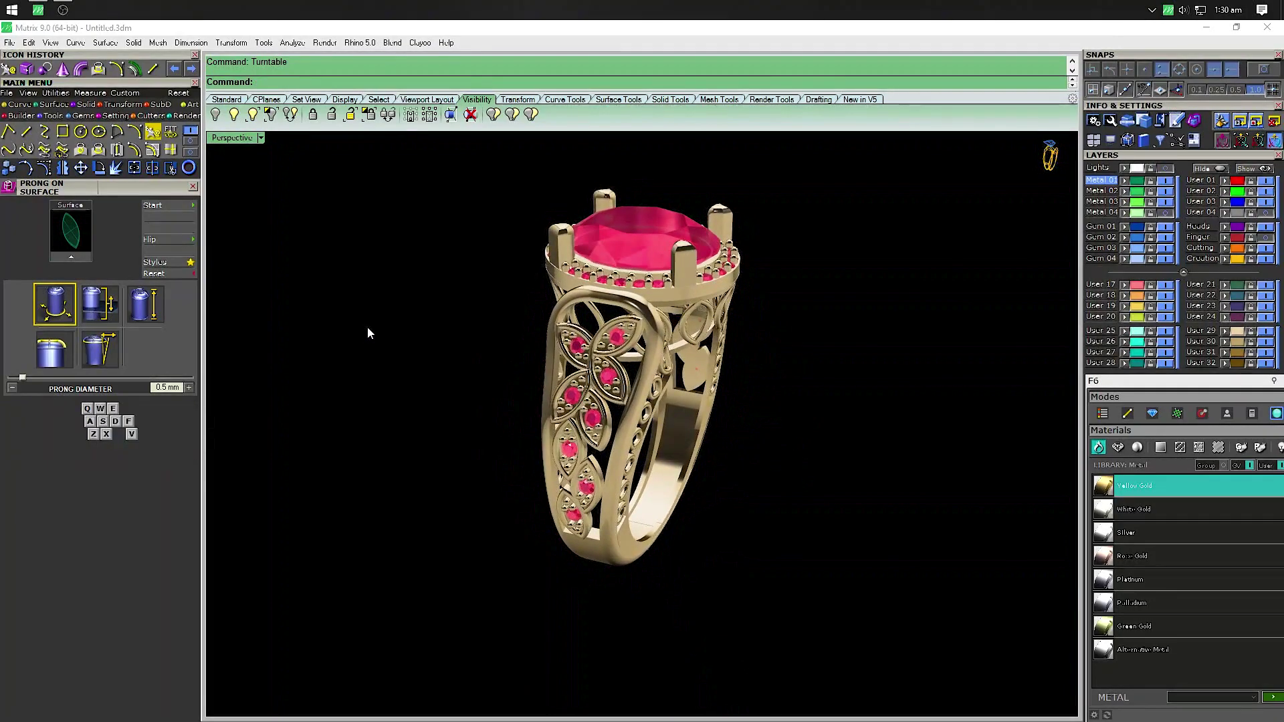